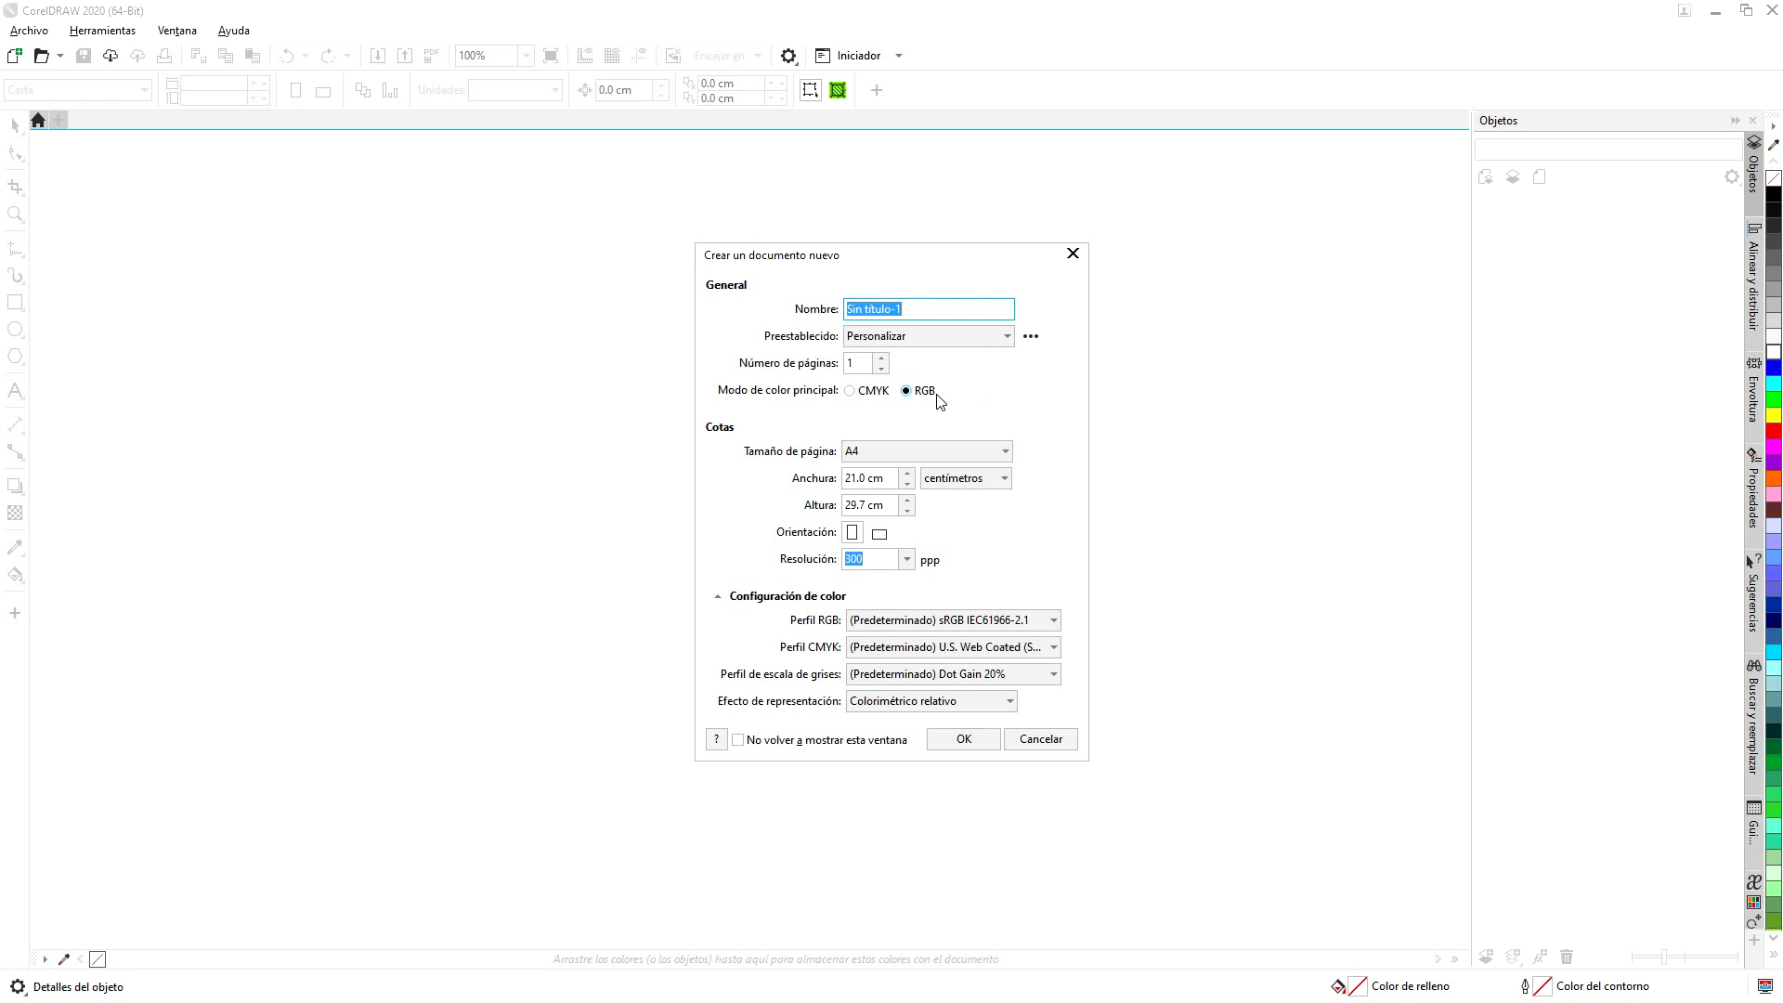
- Create the new RGB A4 document with Adobe RGB (1998) as its RGB color profile
click(1019, 620)
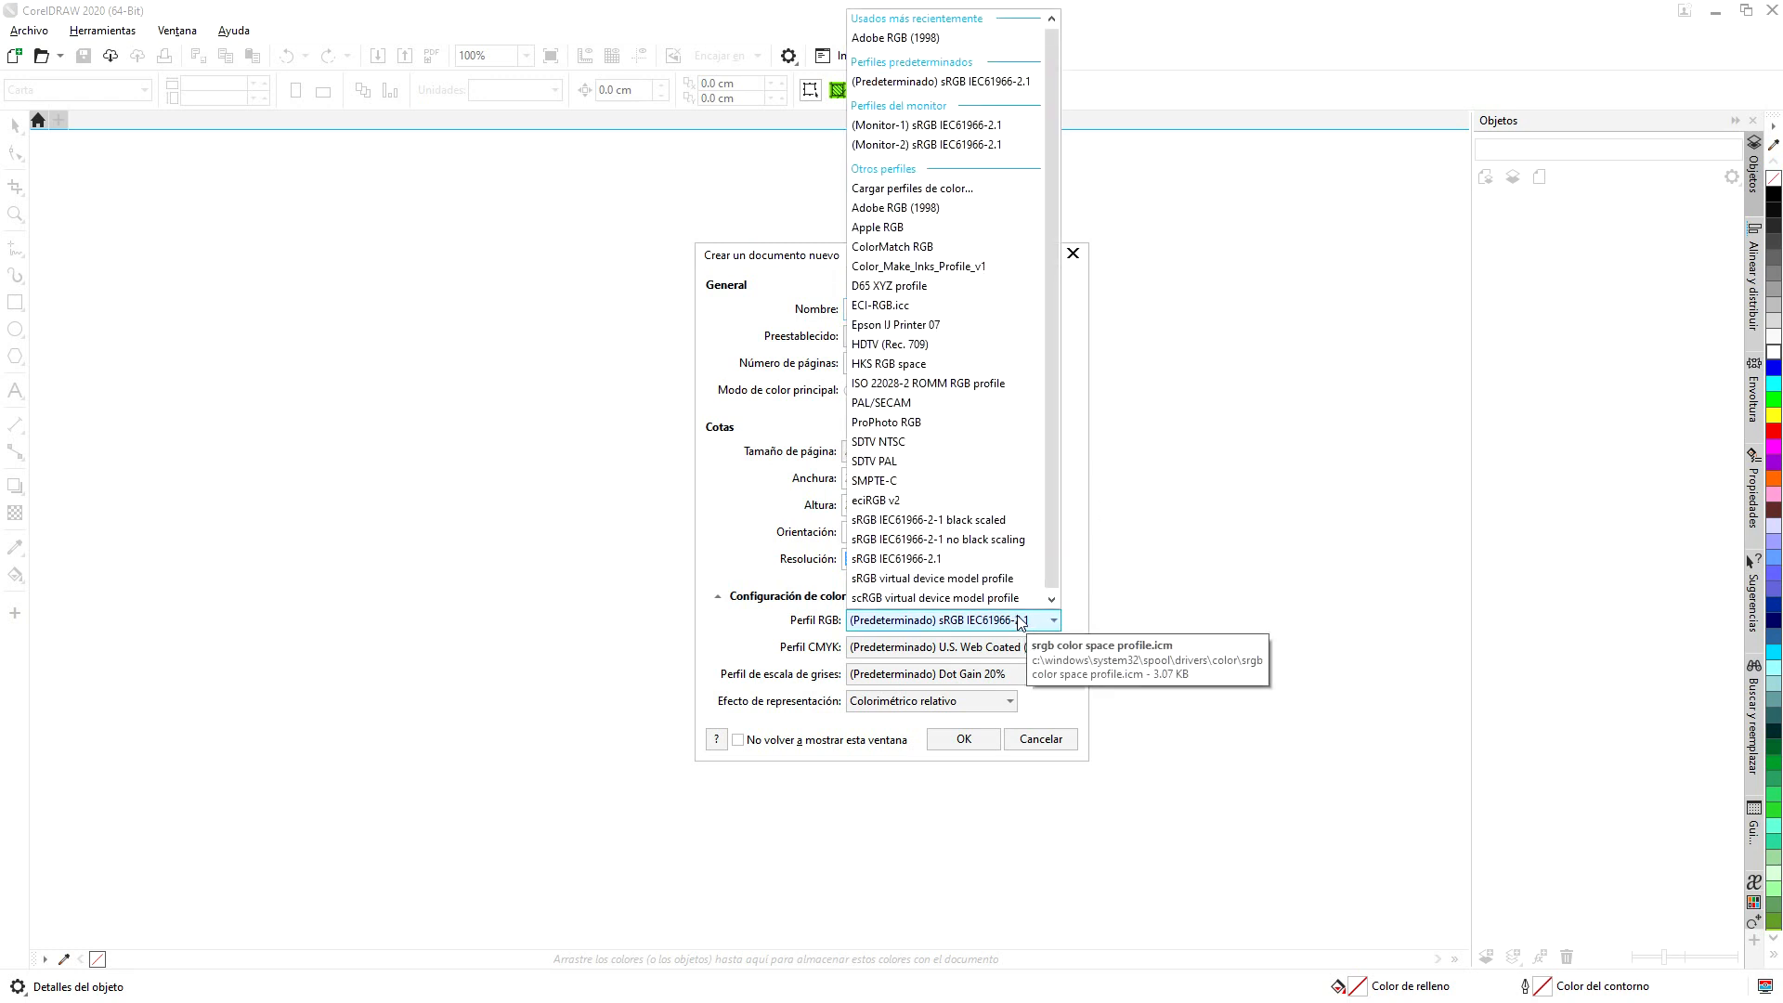
click(943, 209)
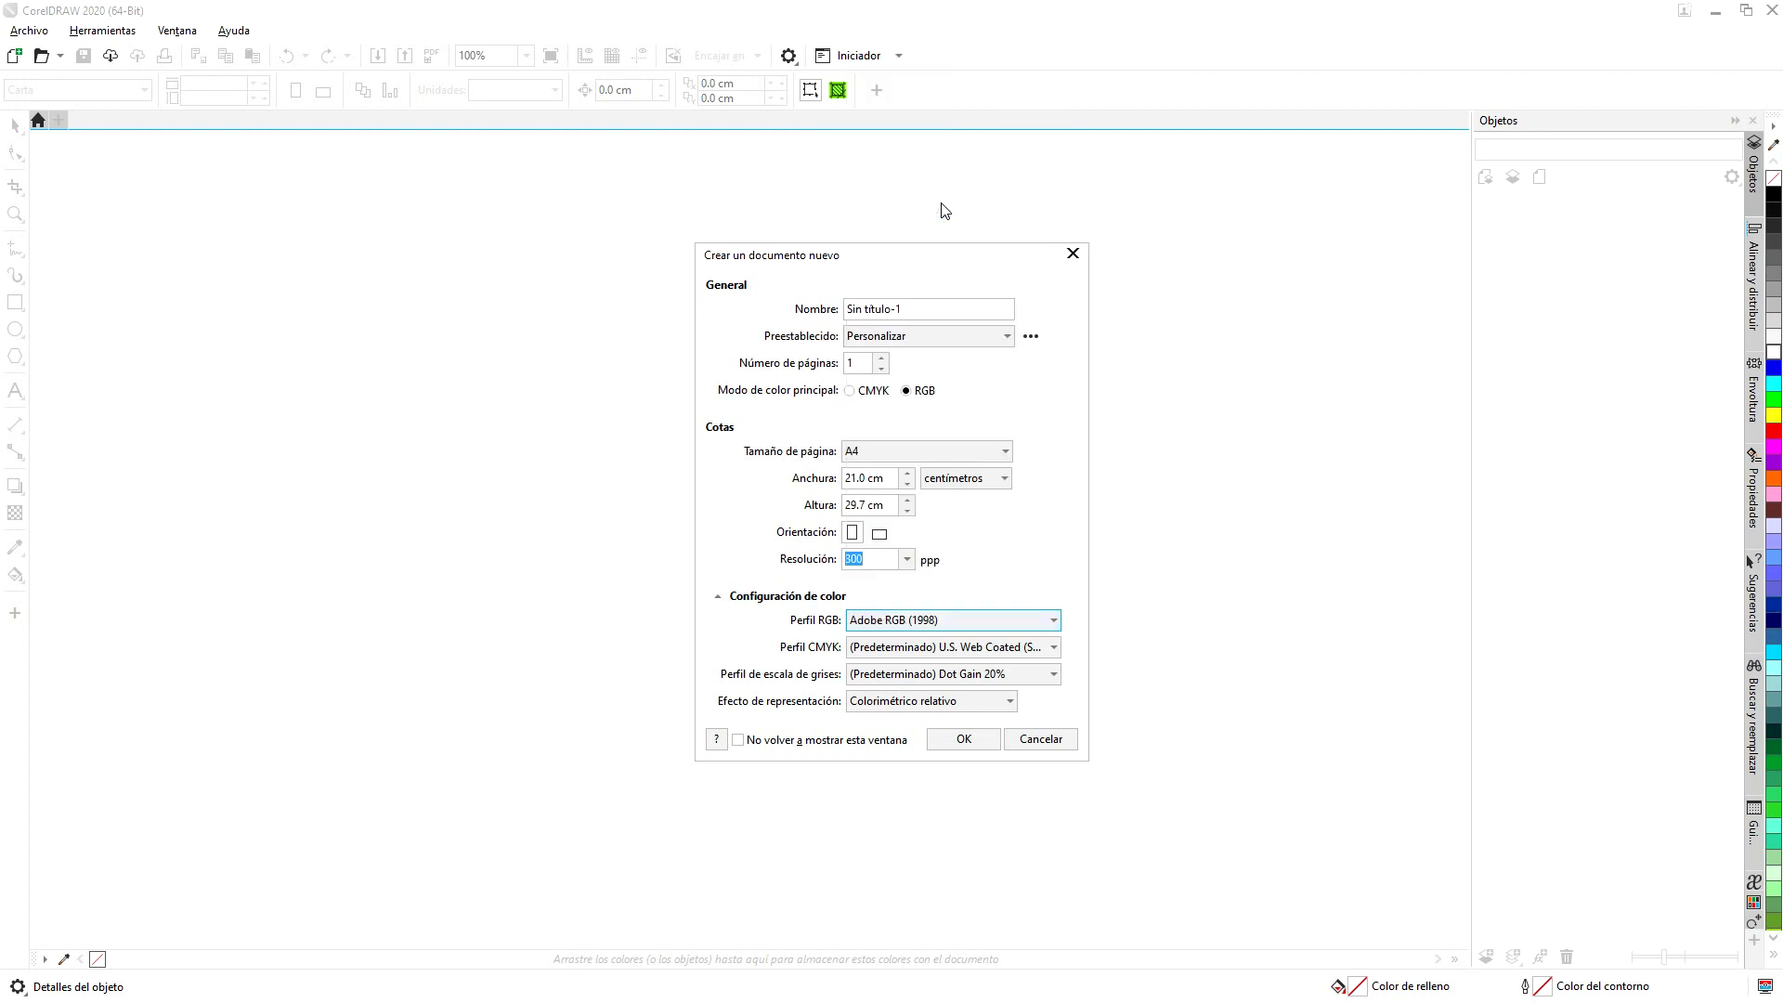
click(964, 738)
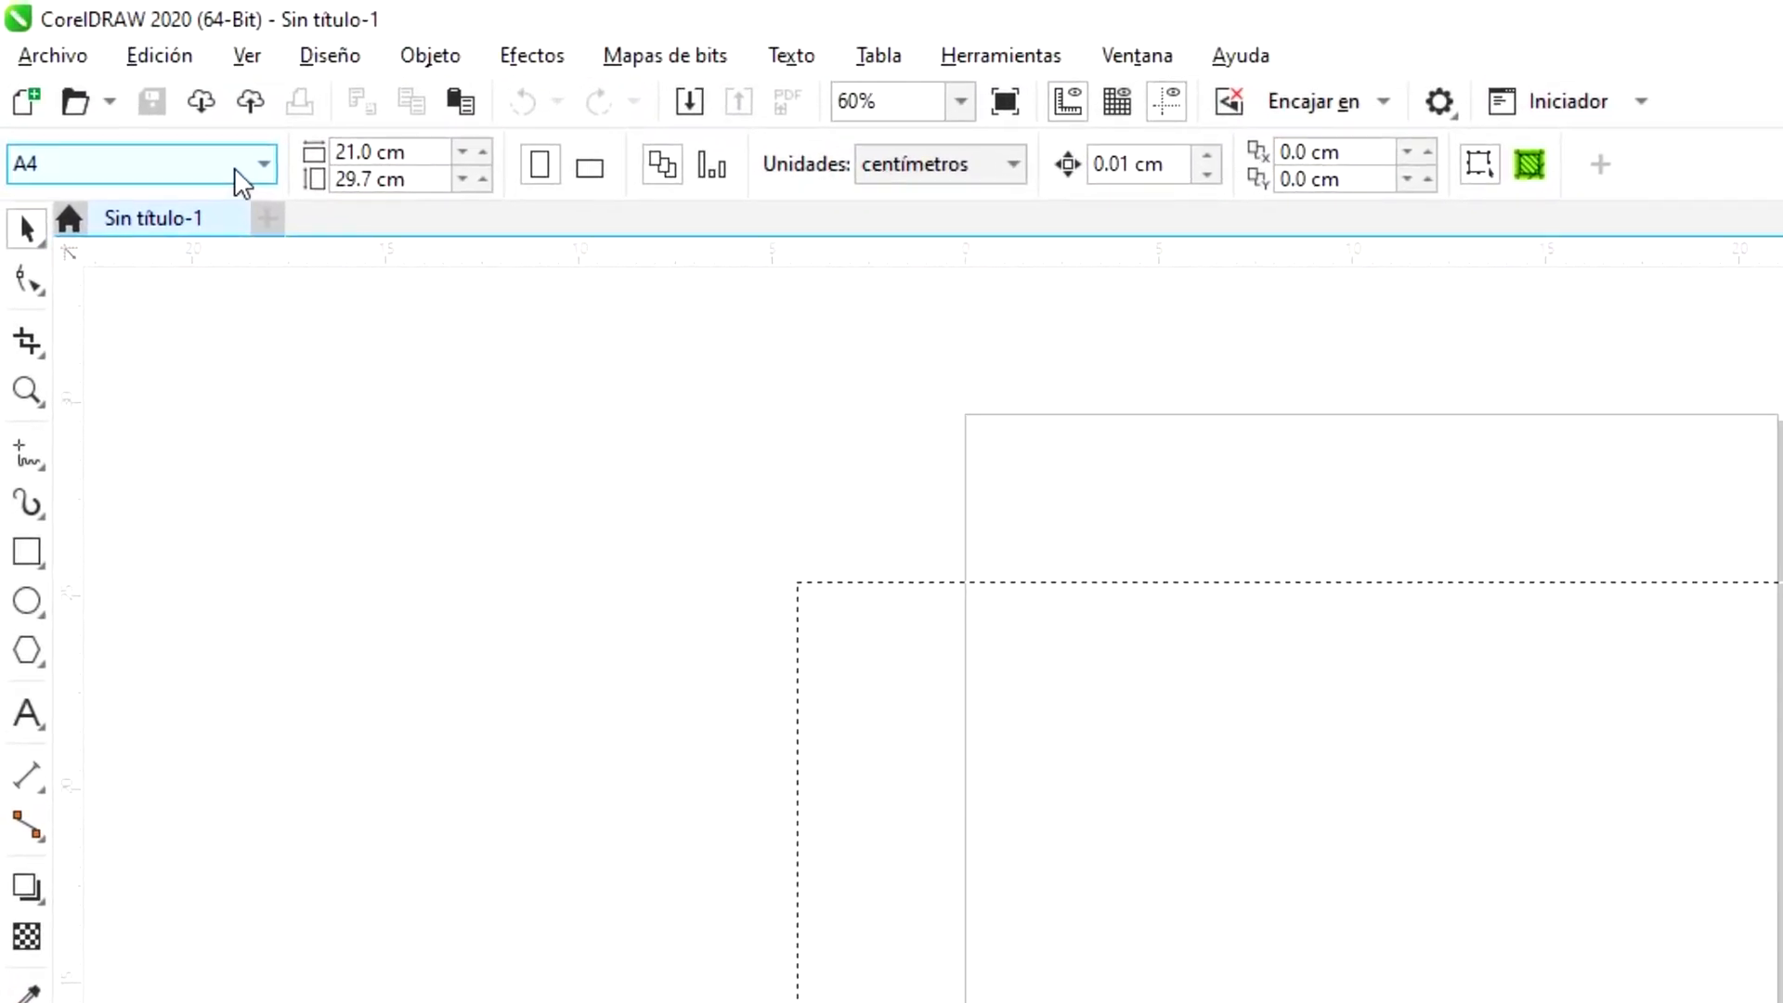
- Change the page size to A3 and set the document units to centimeters
click(264, 164)
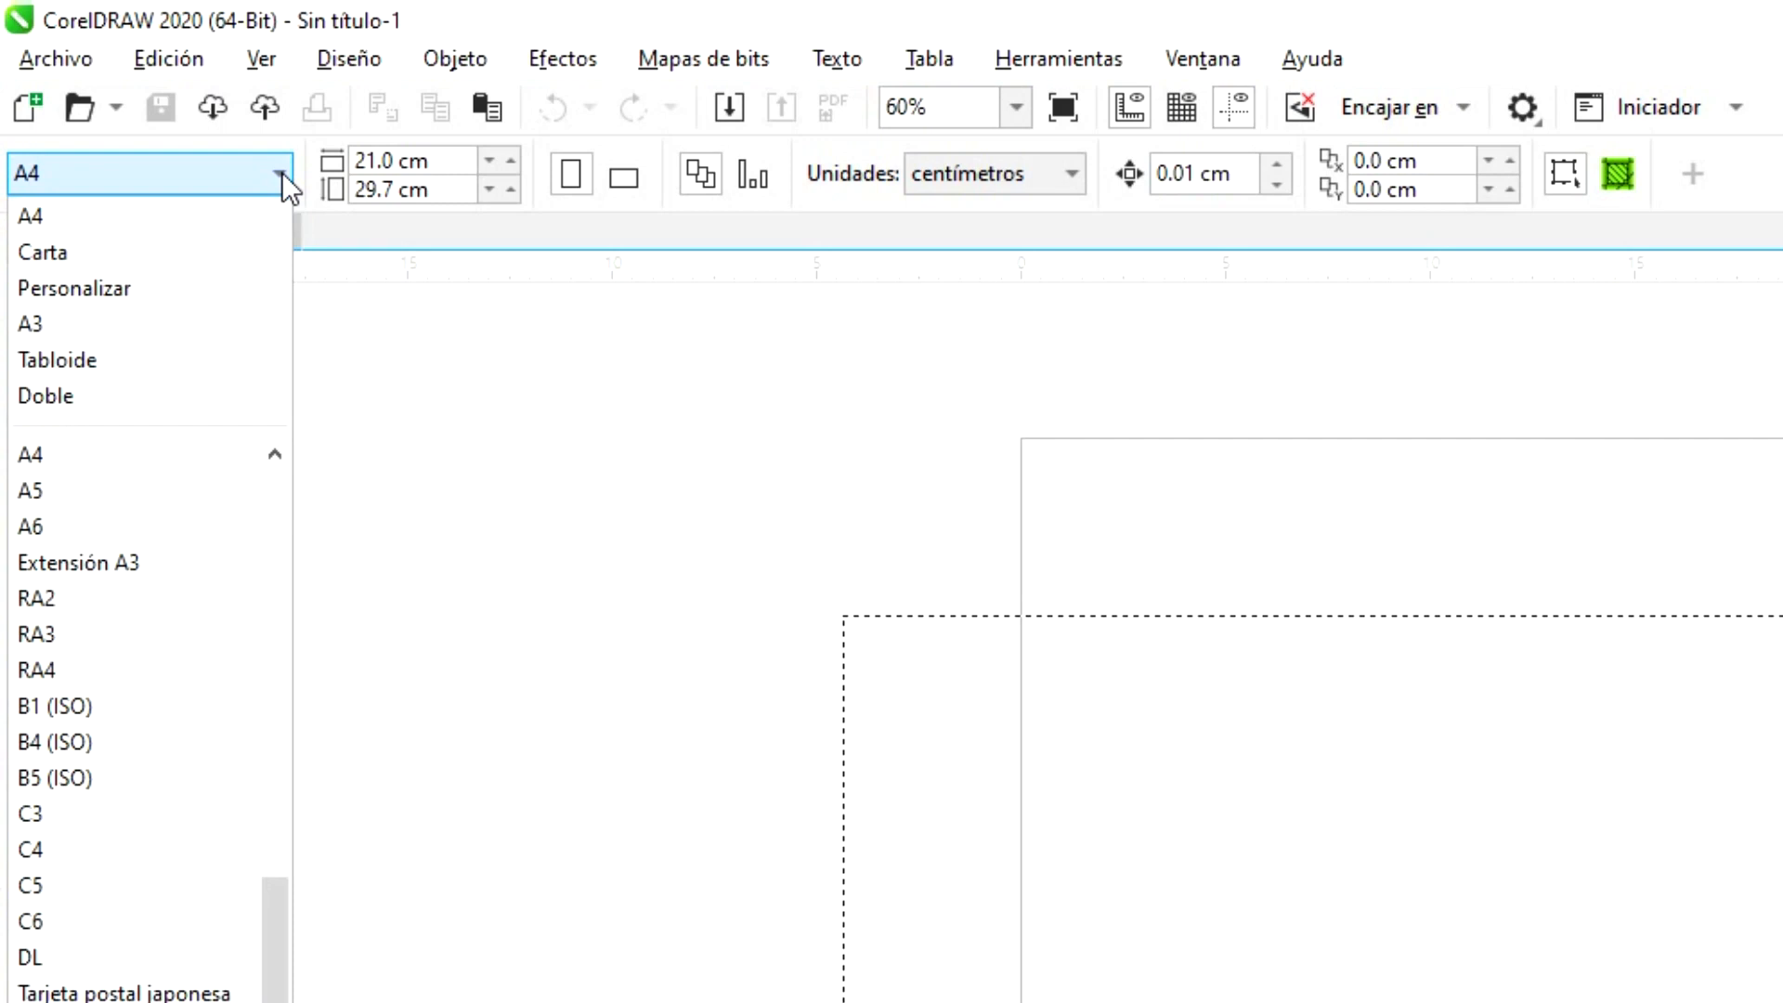
click(148, 321)
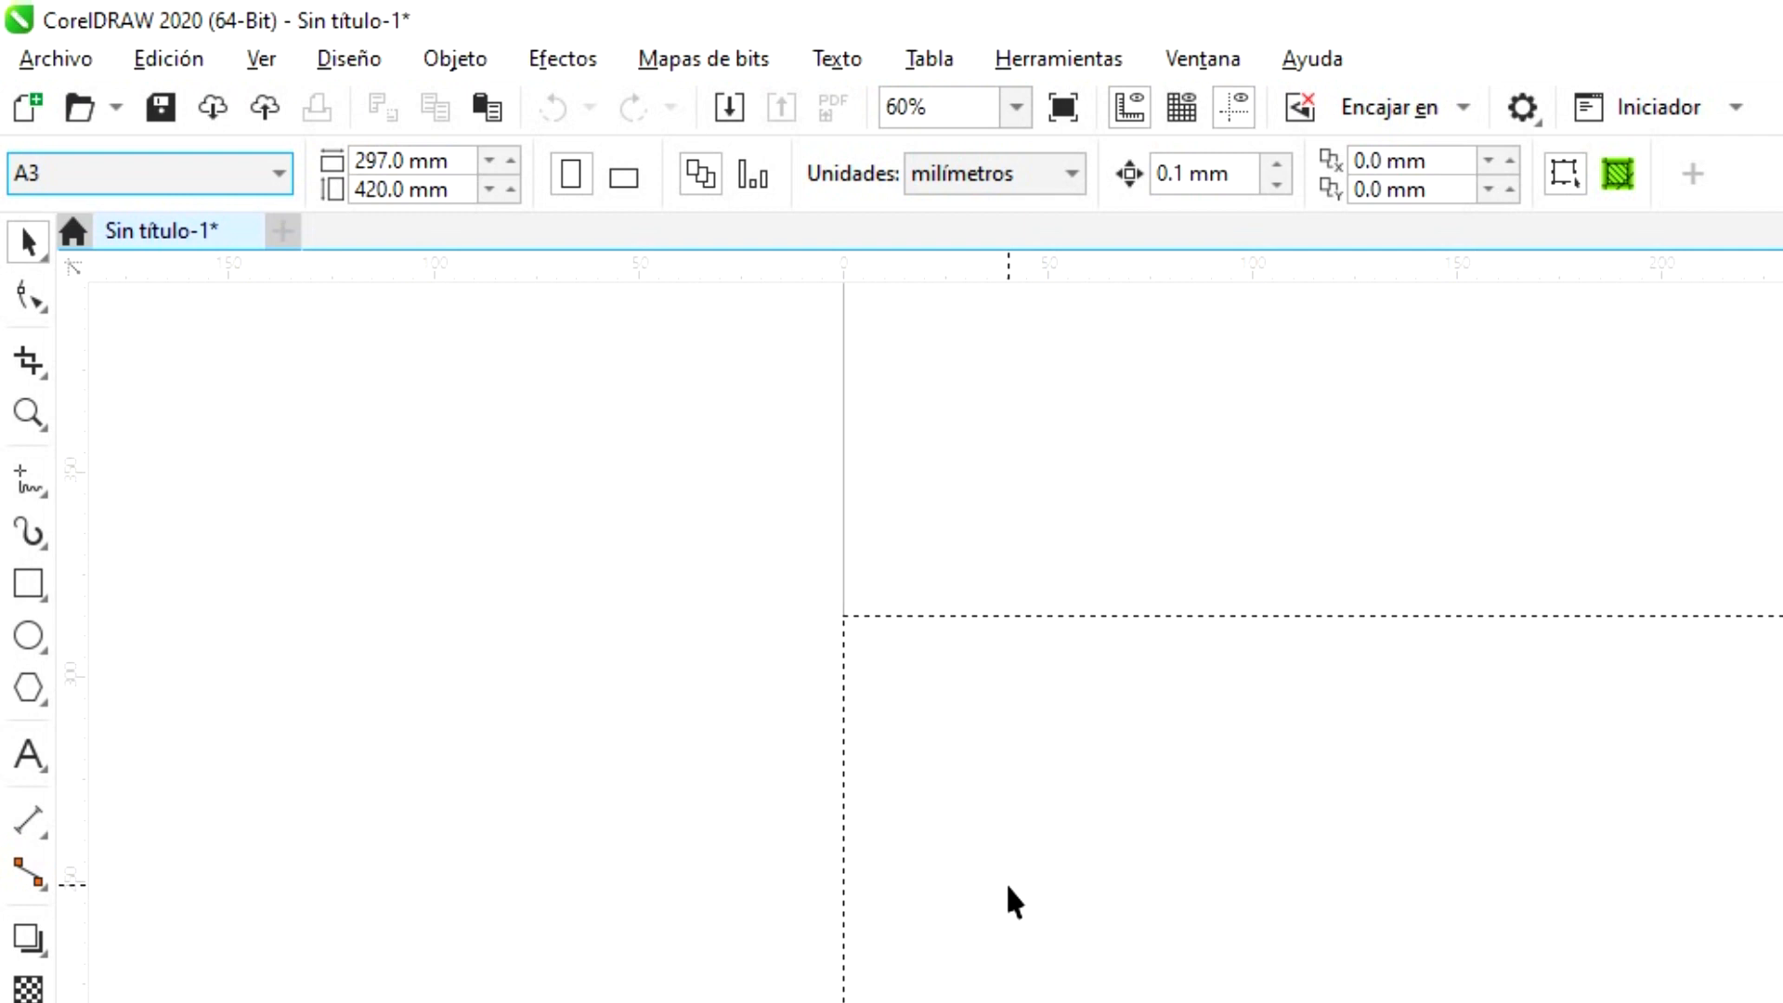
click(1073, 167)
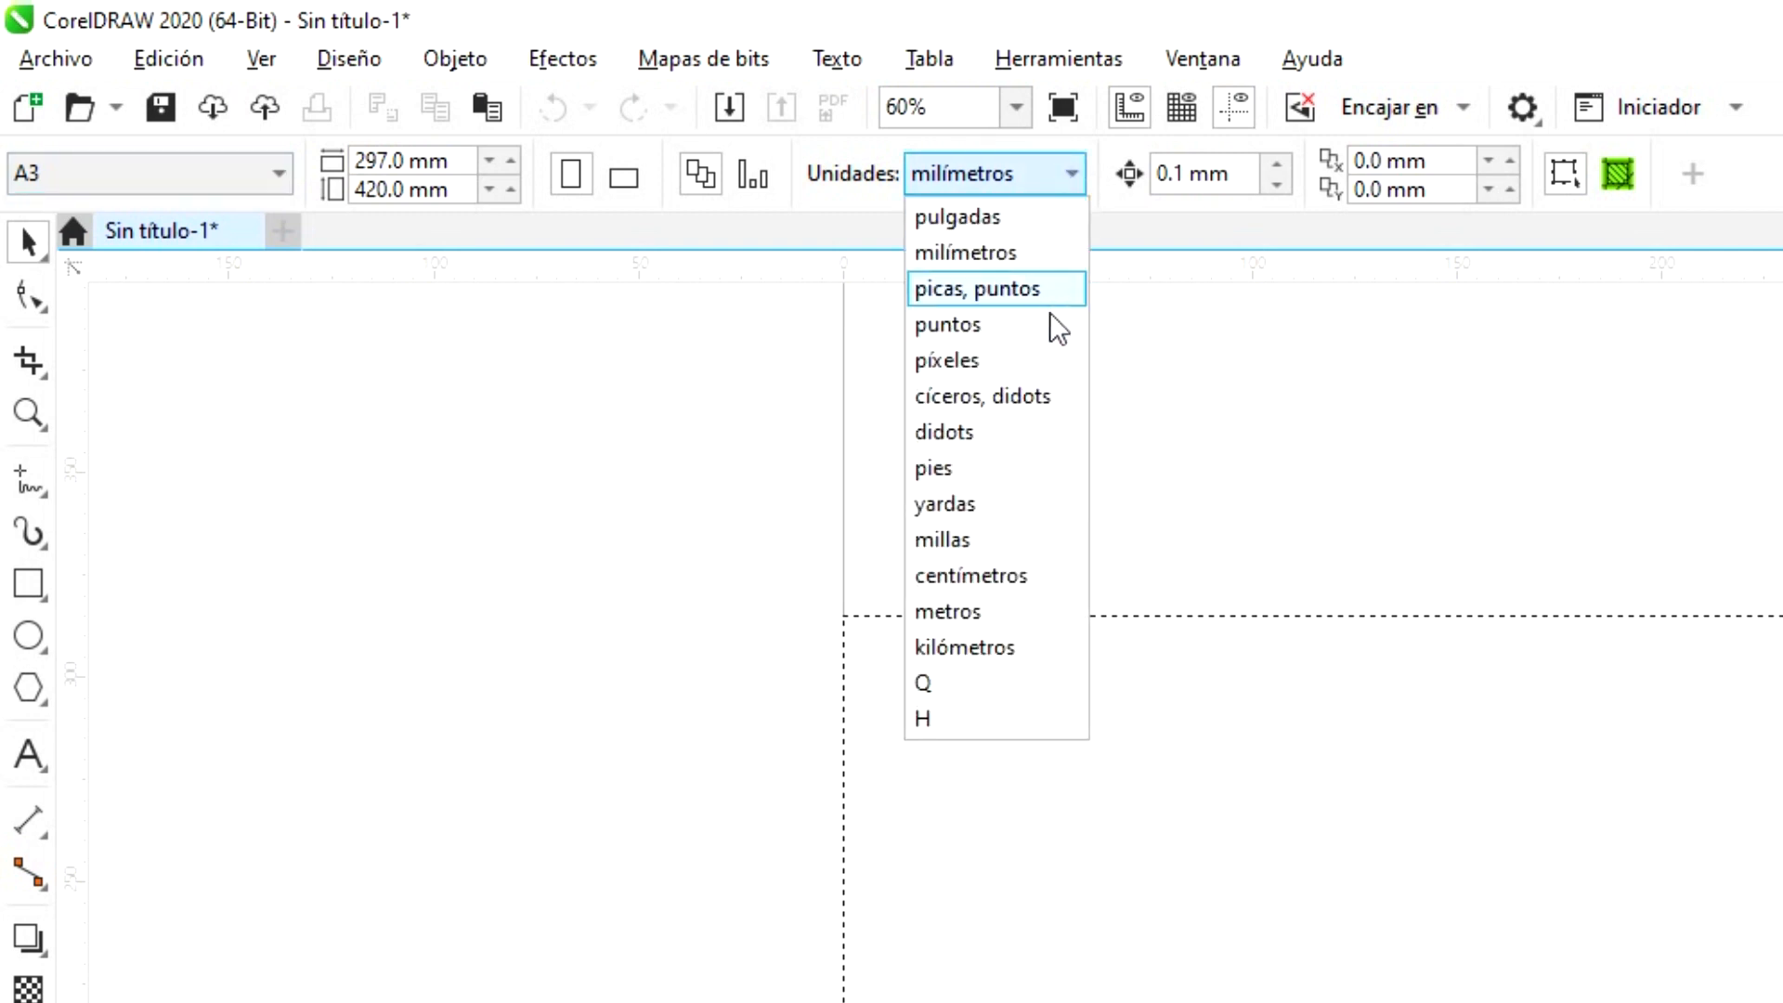
click(947, 587)
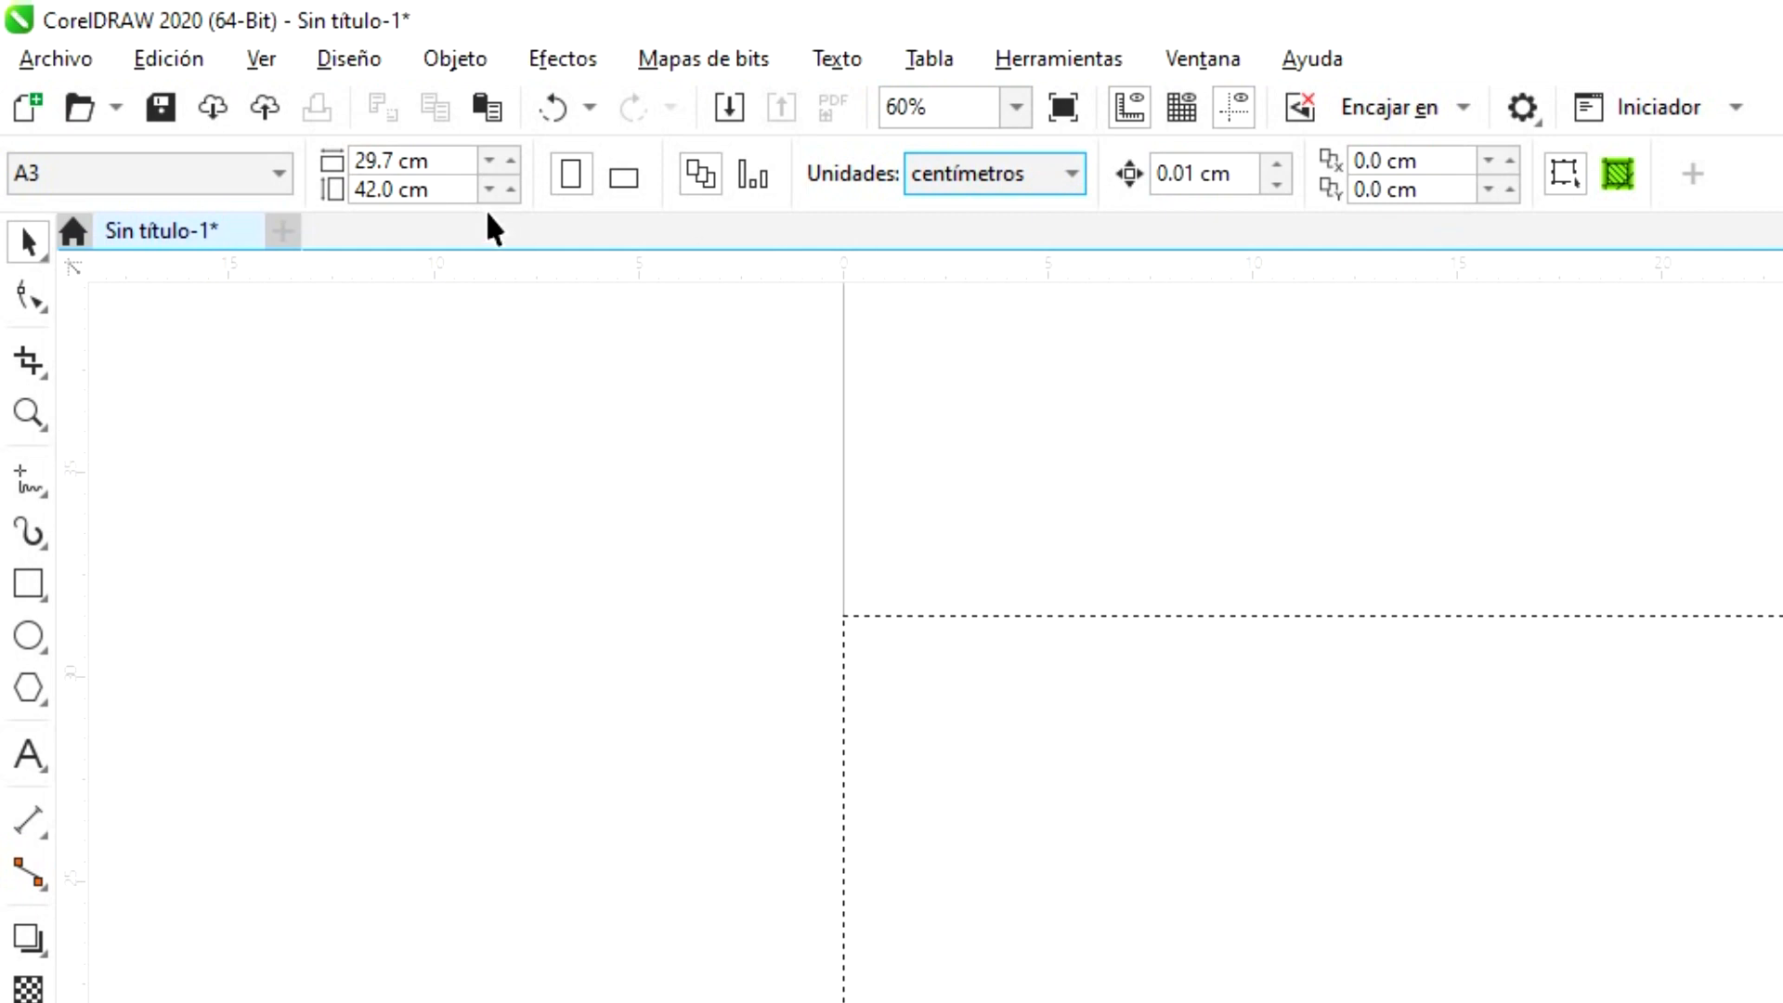
- Hide the printable area outline of the page
click(198, 62)
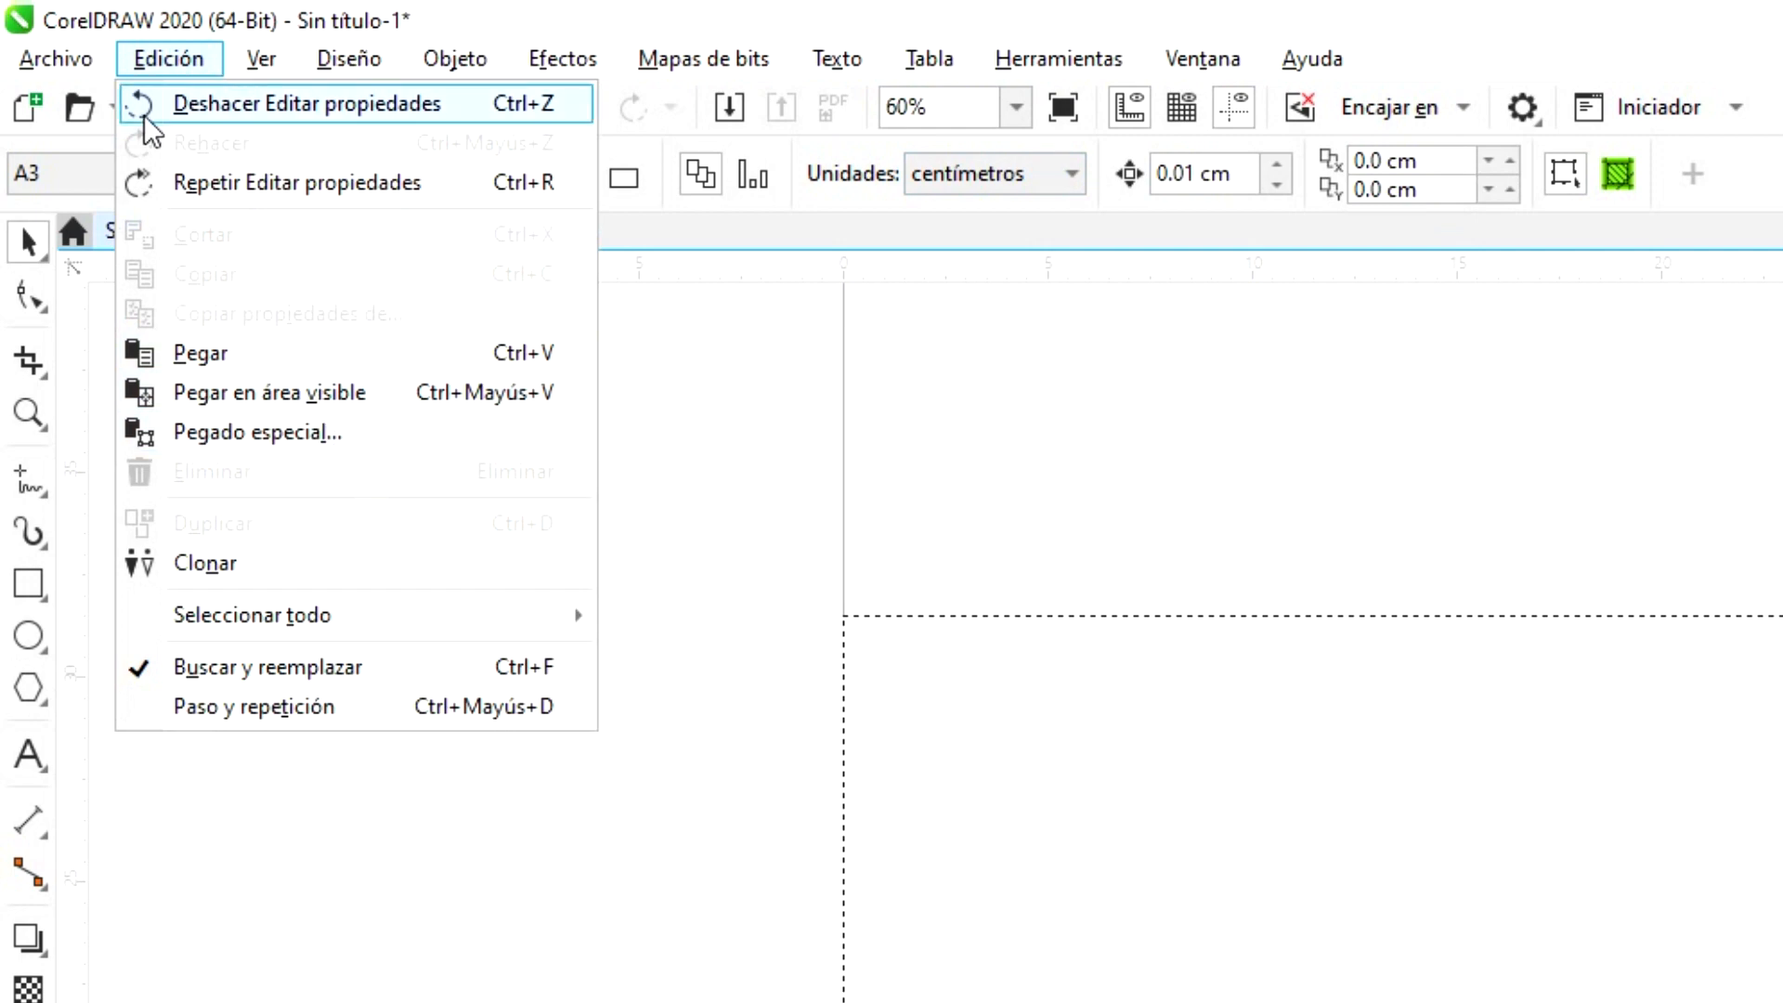
mouse_move(258, 61)
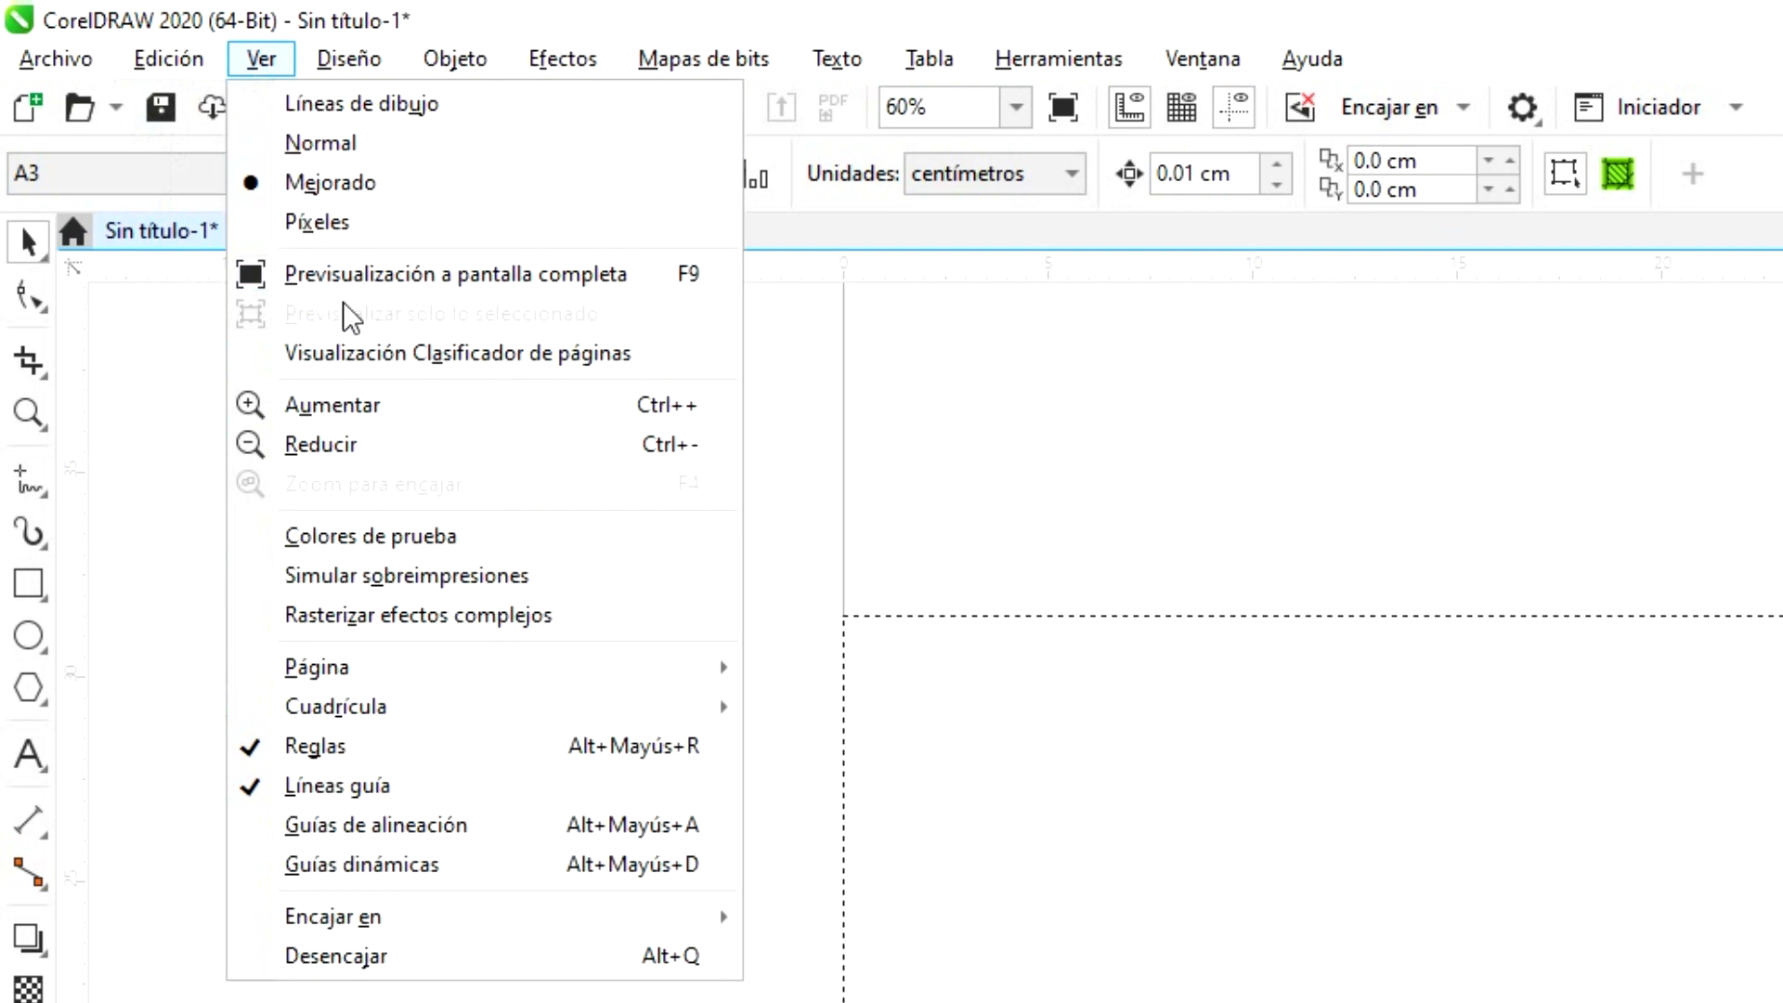
mouse_move(433, 665)
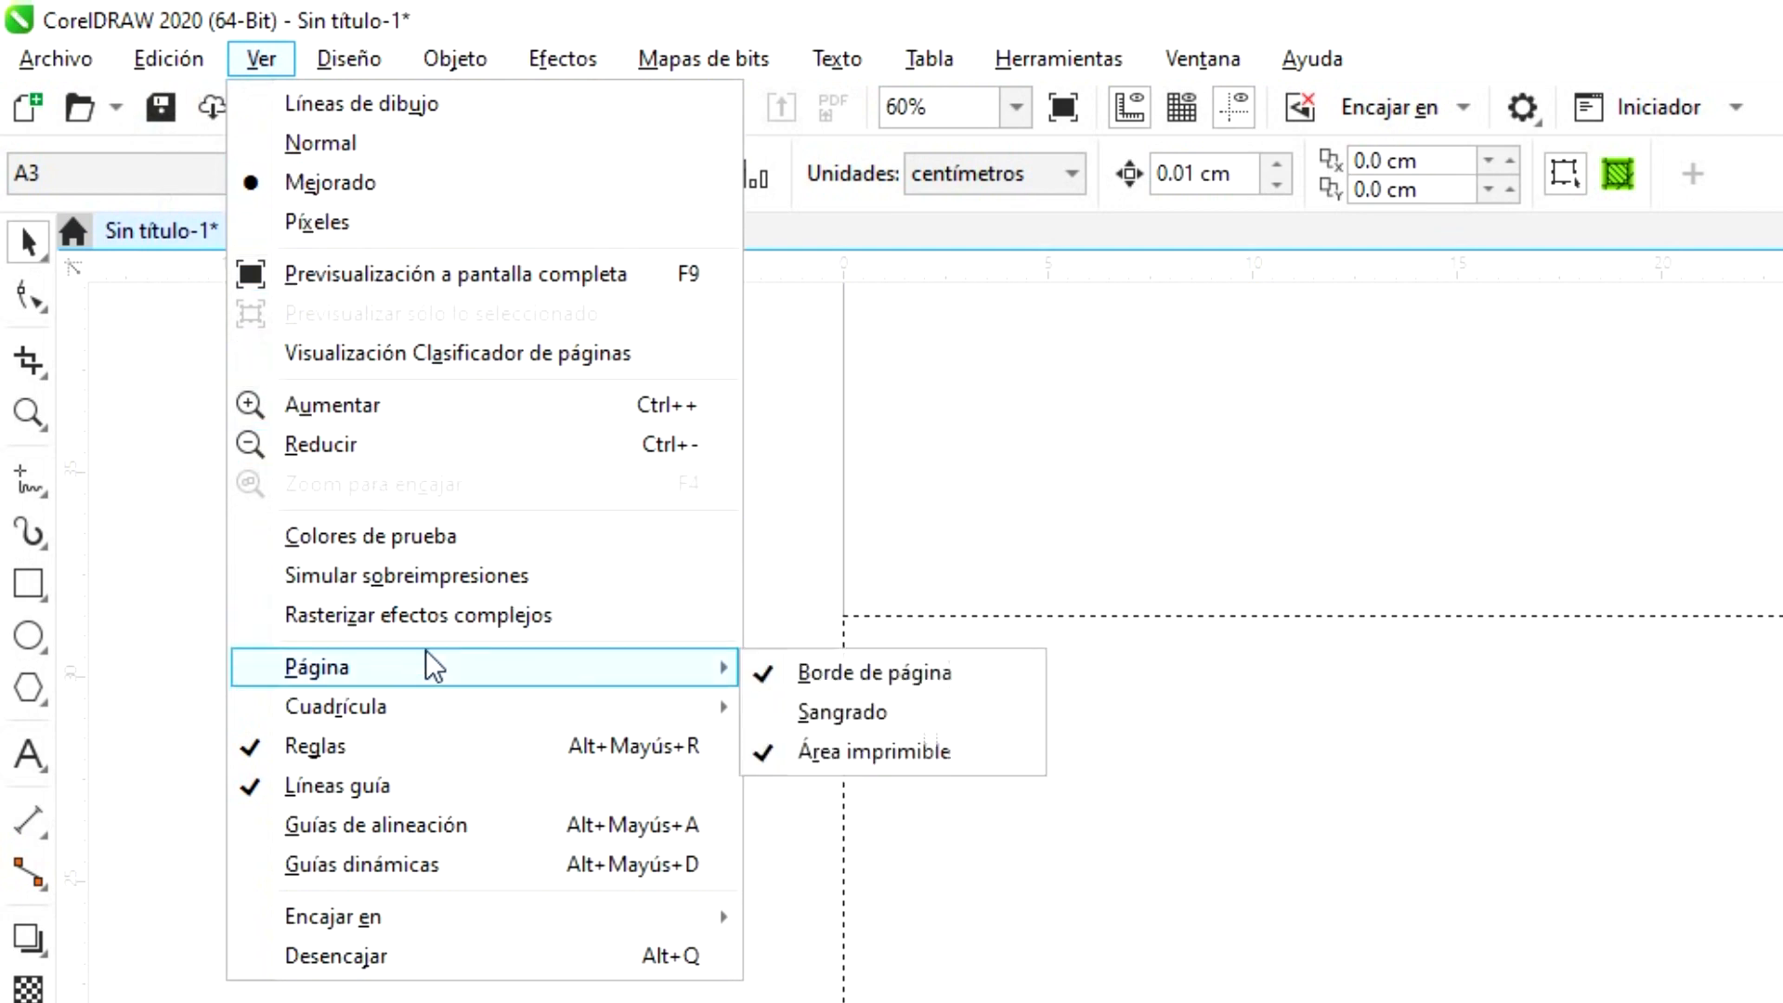
click(919, 752)
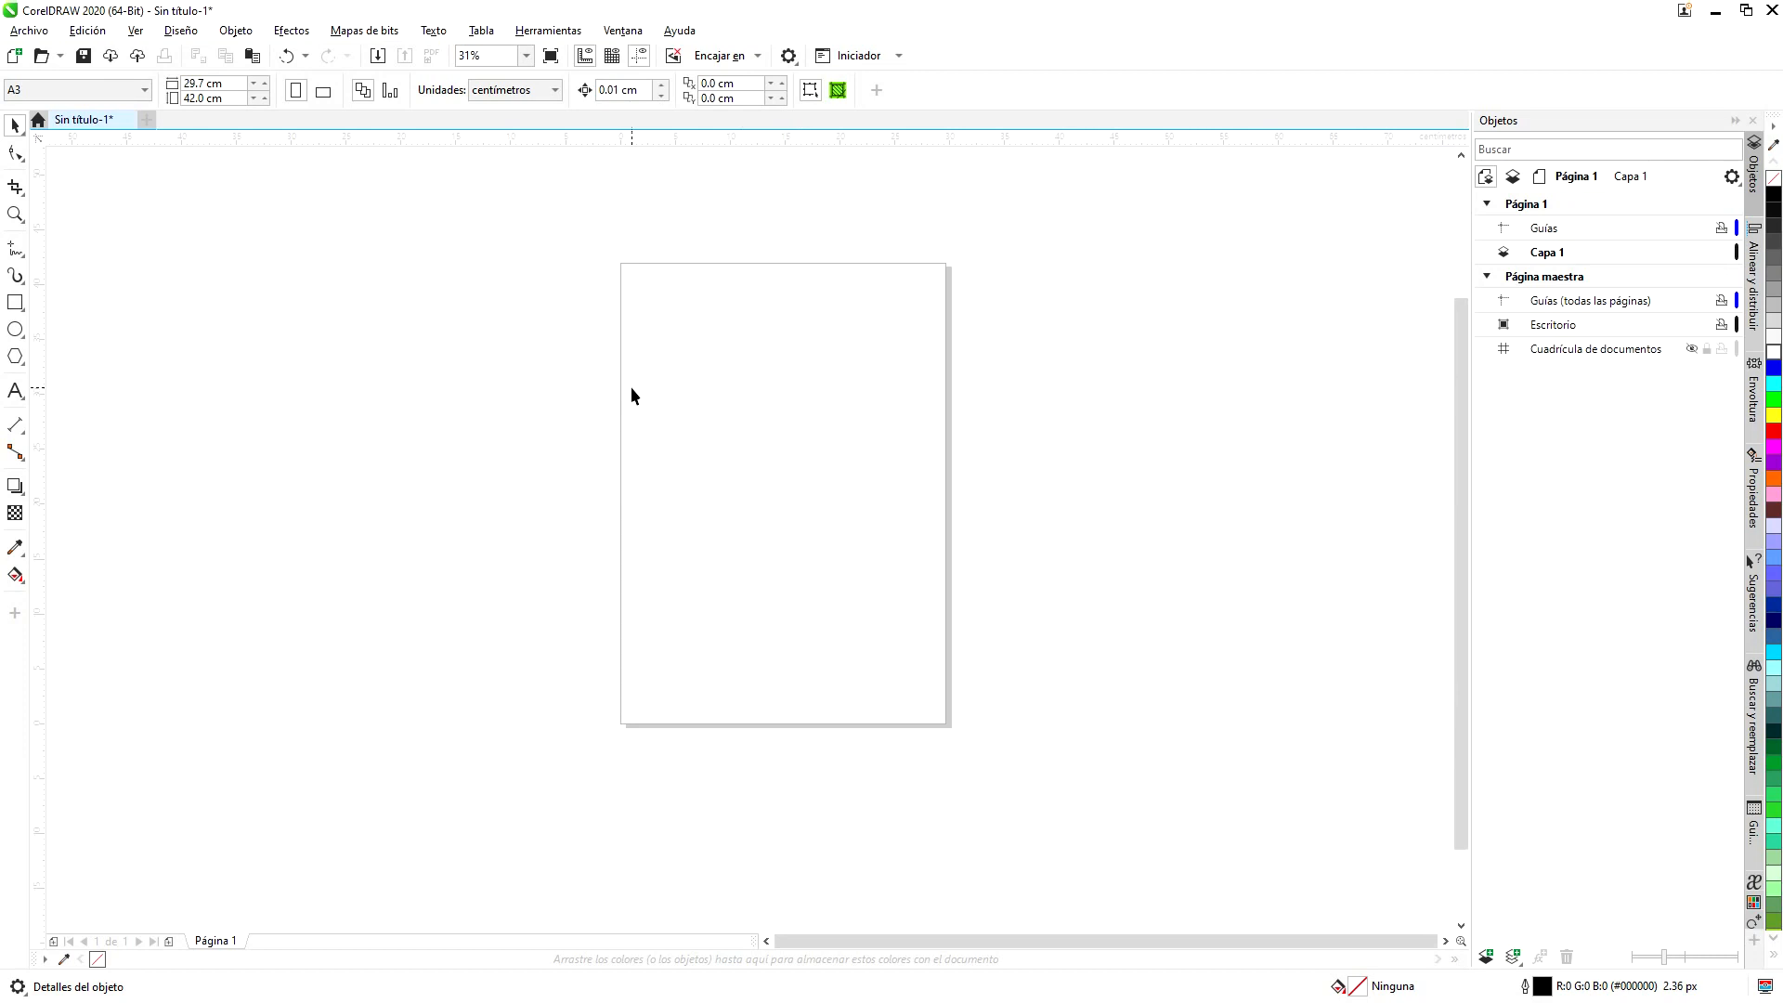
- Paste the copied T-shirt design image and move it off the page, beside the page's left edge
click(254, 56)
drag(880, 502, 462, 437)
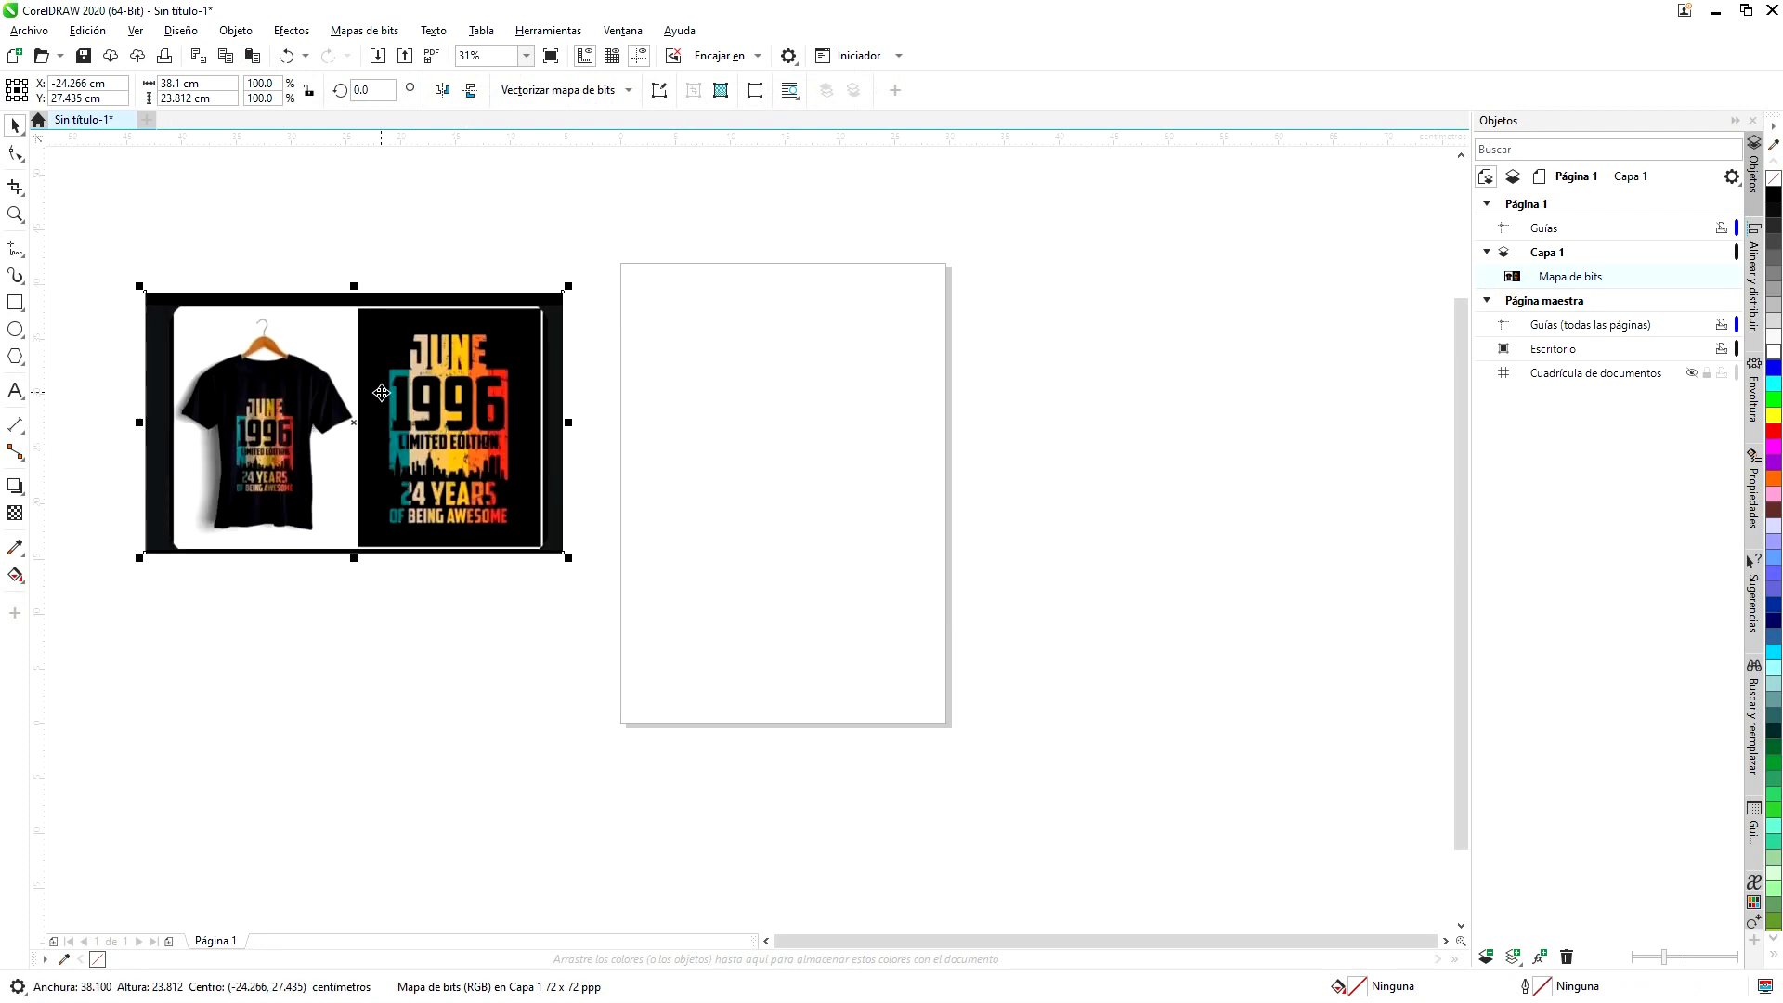
- Crop the bitmap's left and right sides with the Shape tool so only the JUNE 1996 artwork's width remains
click(16, 153)
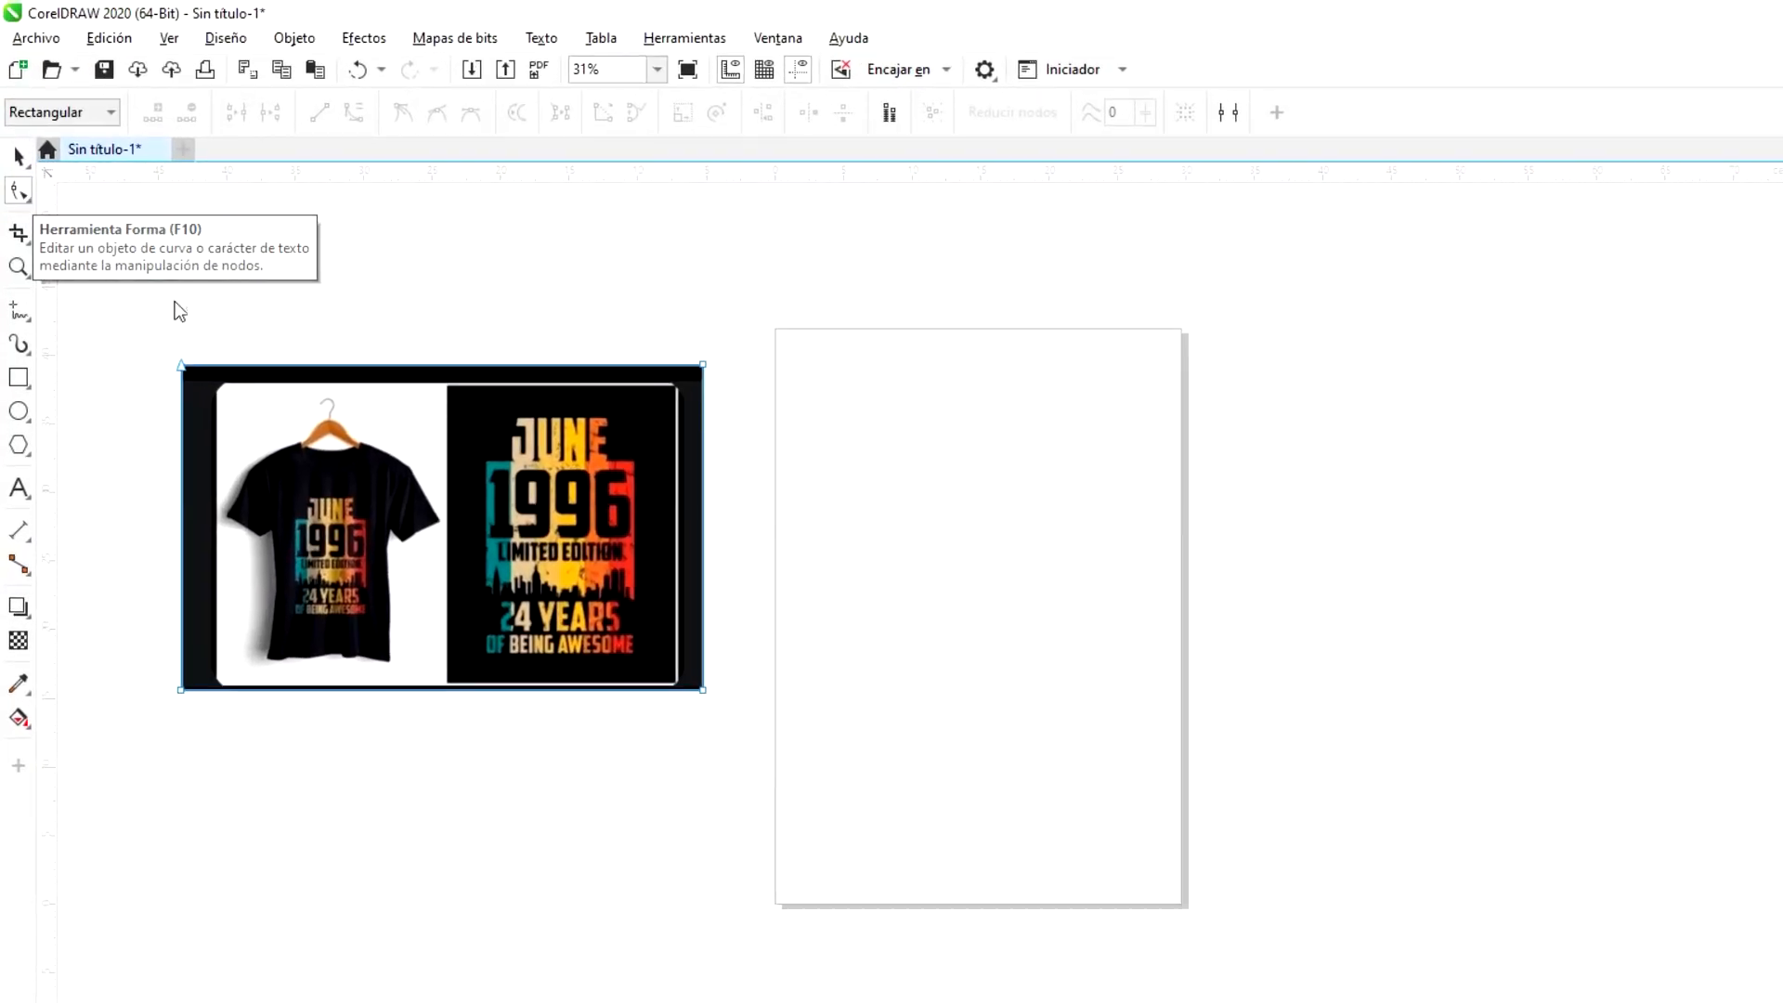
drag(142, 331, 265, 777)
drag(183, 692, 489, 692)
scroll(604, 471, up, 2)
drag(893, 222, 669, 922)
scroll(900, 361, up, 2)
scroll(754, 478, down, 2)
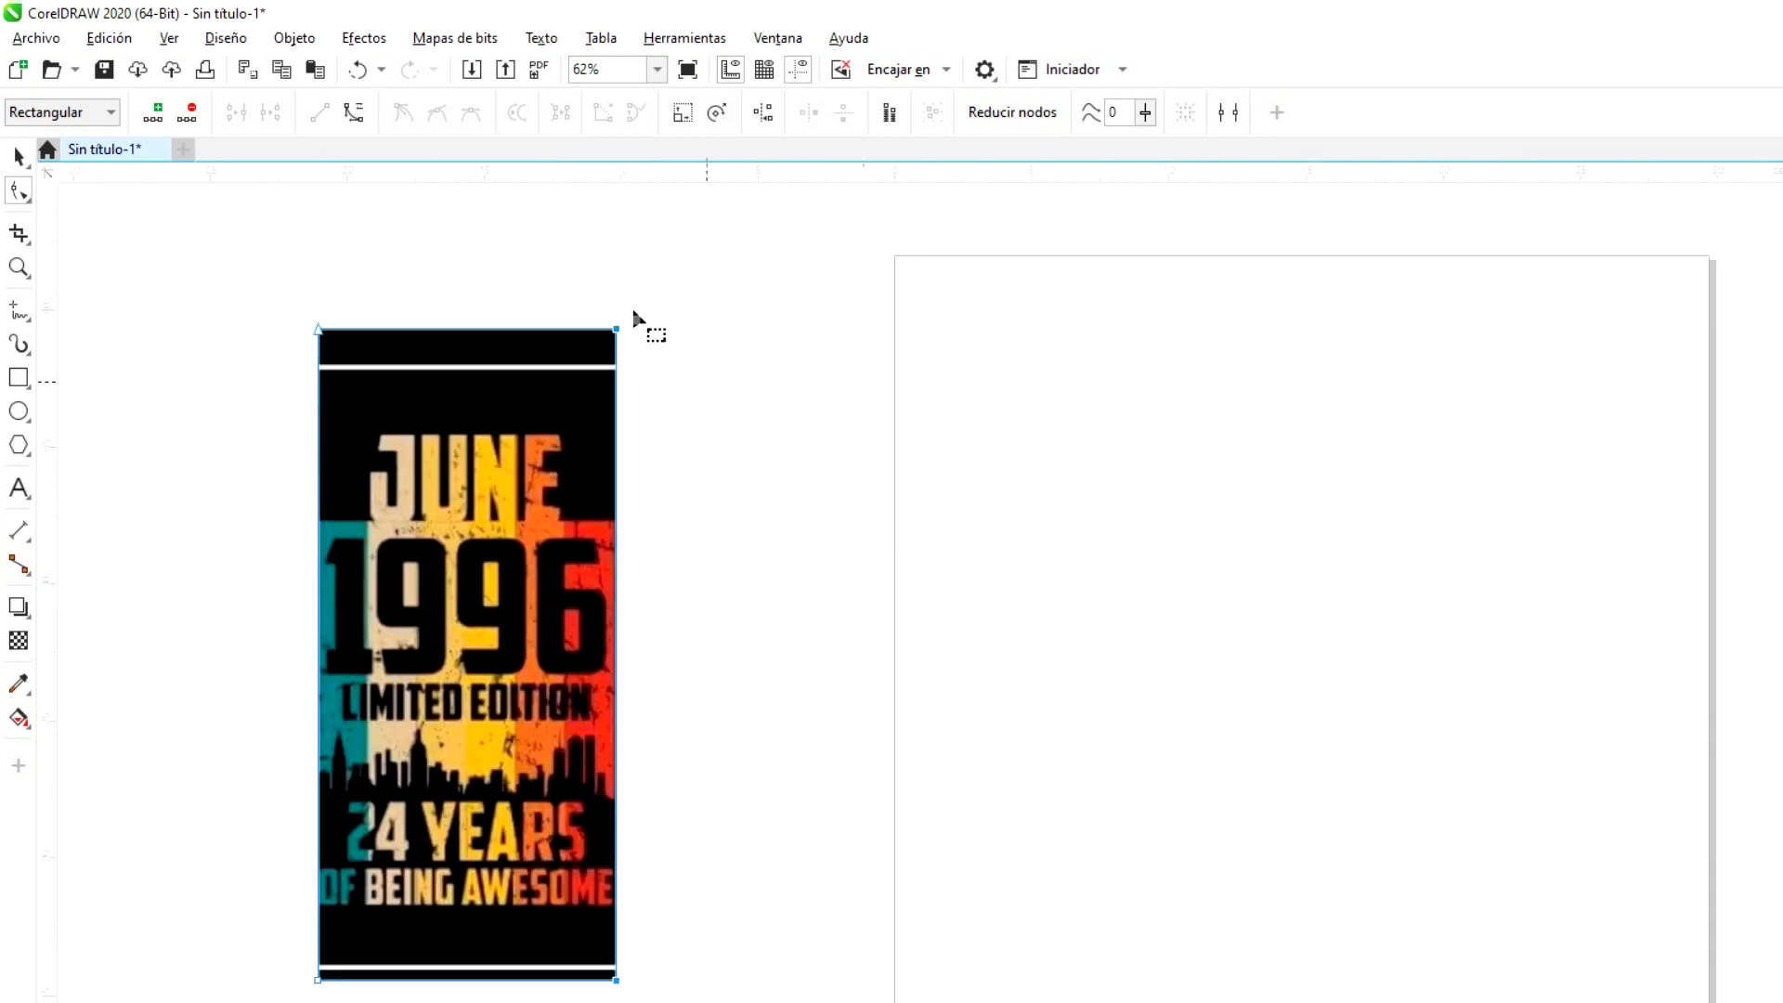
- Crop the bitmap's upper and lower edges to the JUNE and OF BEING AWESOME lettering
drag(661, 260, 202, 420)
drag(617, 336, 615, 436)
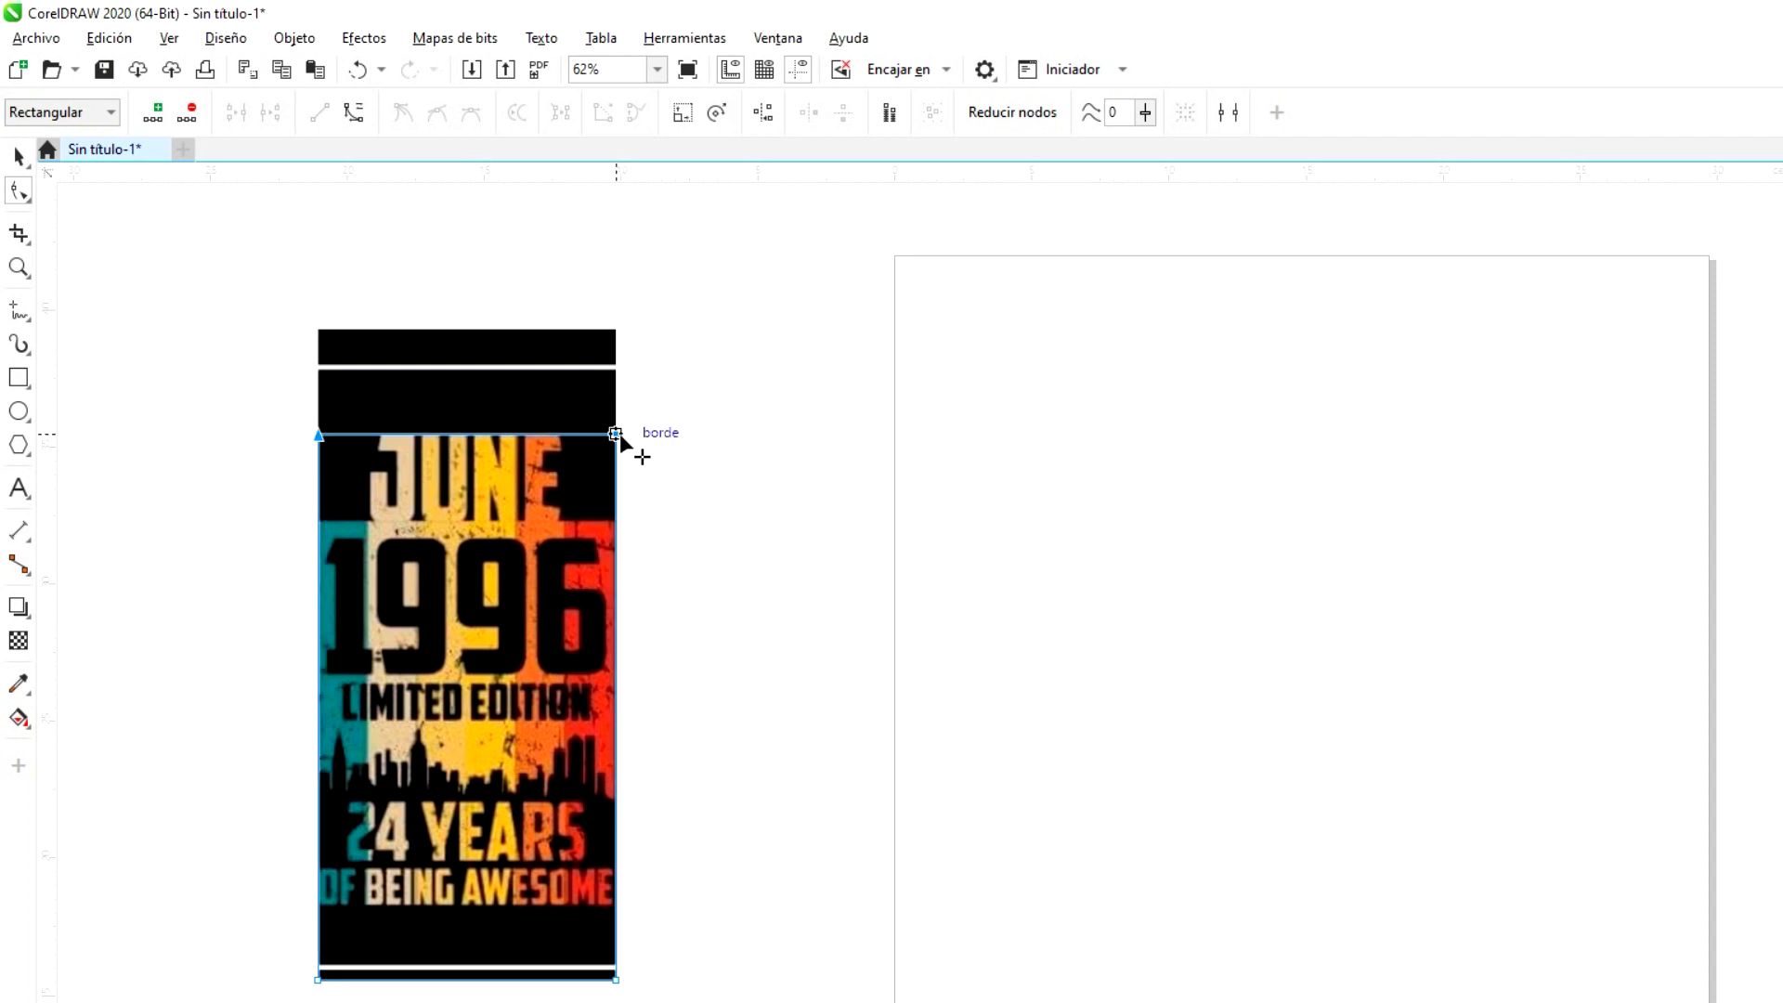
drag(743, 998, 227, 927)
drag(617, 981, 615, 905)
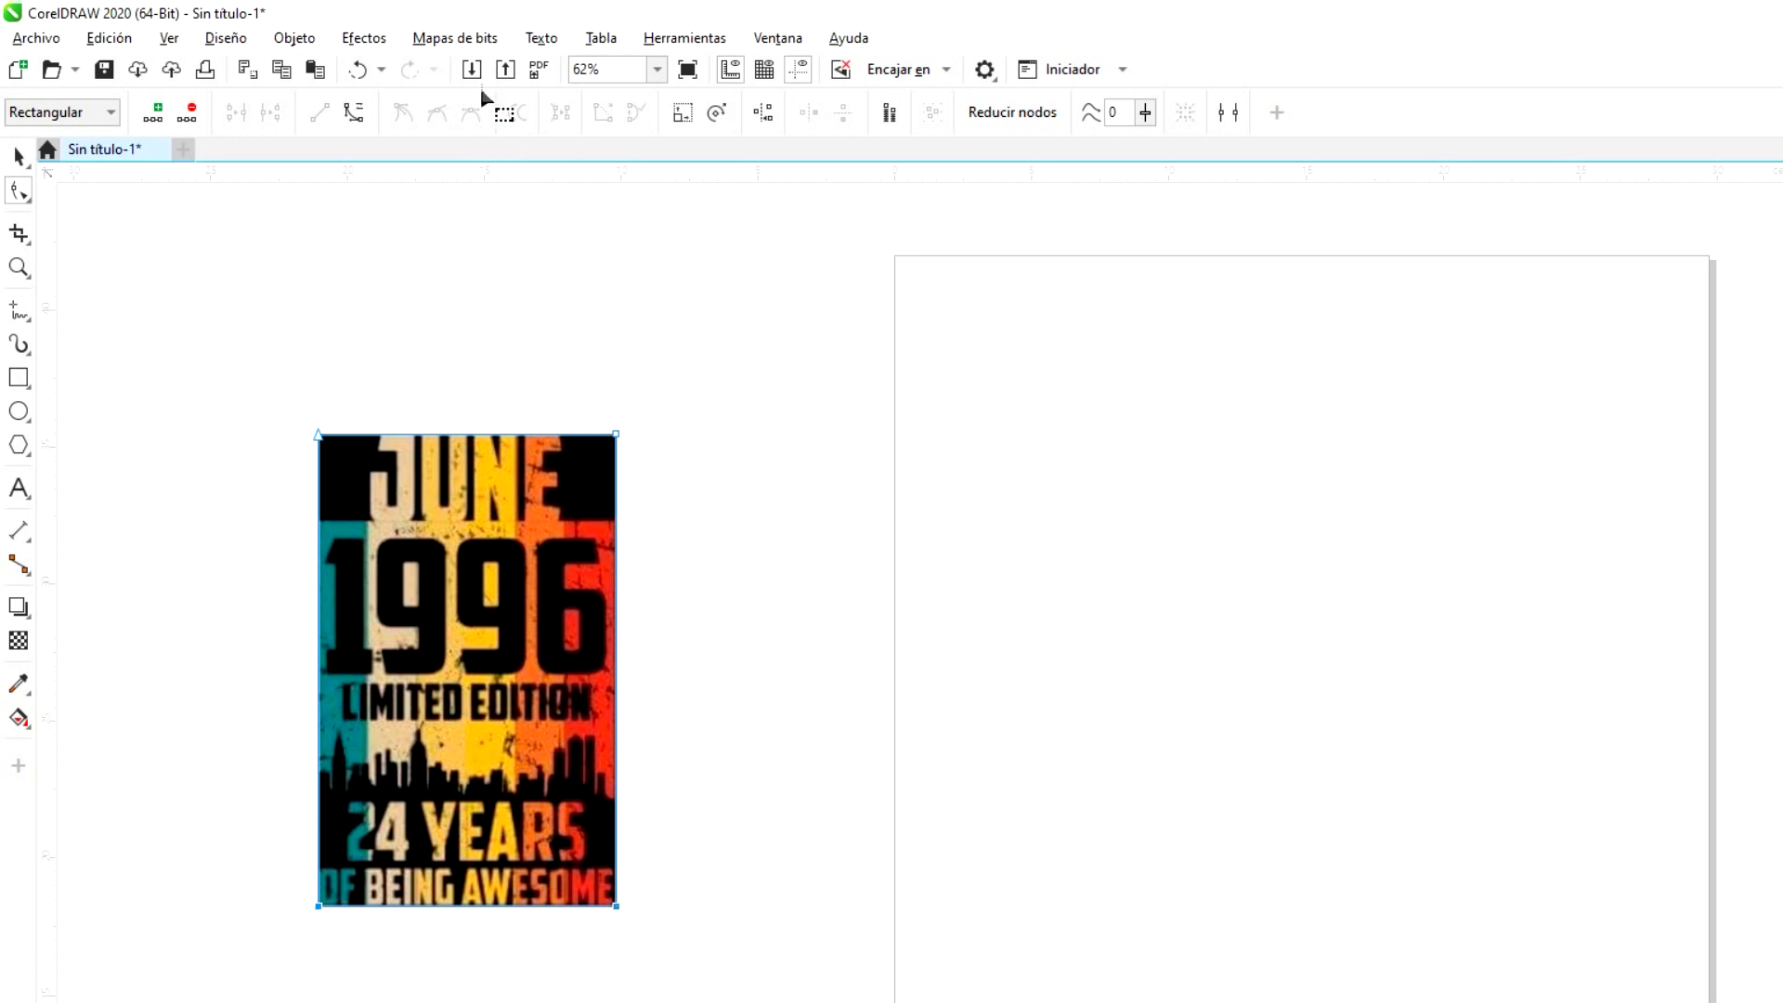
- Convert the cropped image to a 300 ppi, 24-bit RGB bitmap with transparent background and move it slightly closer to the page
click(446, 39)
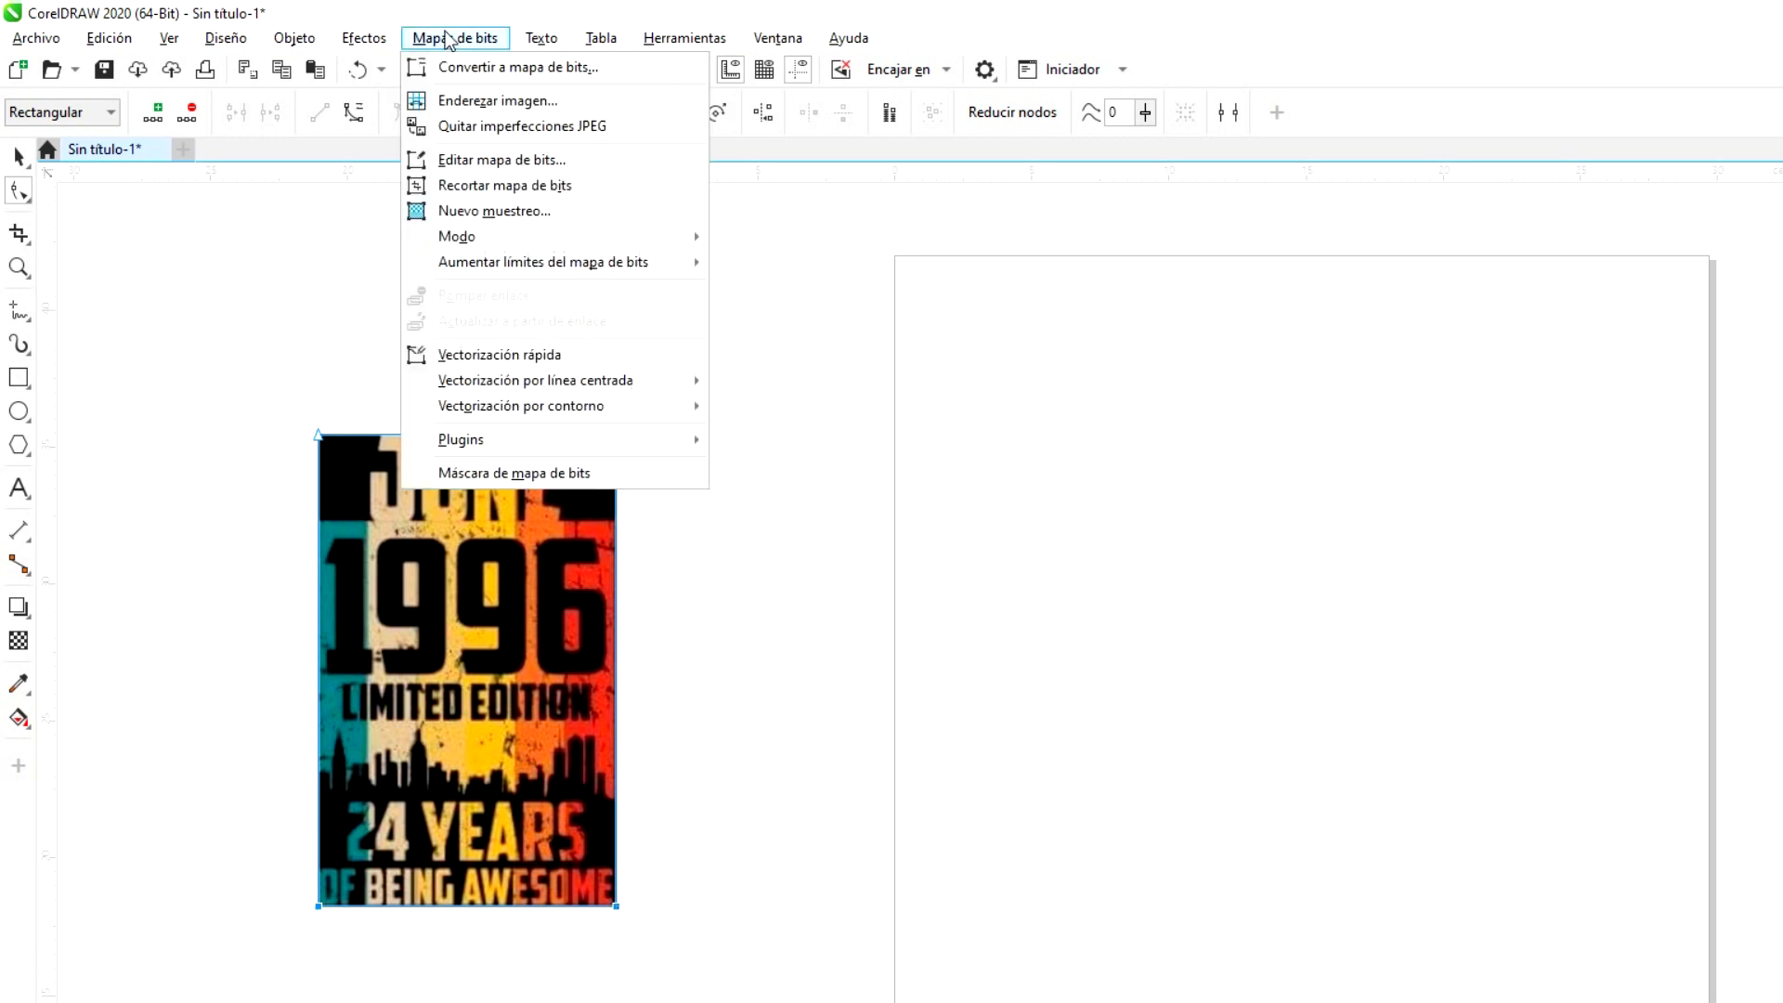
click(502, 67)
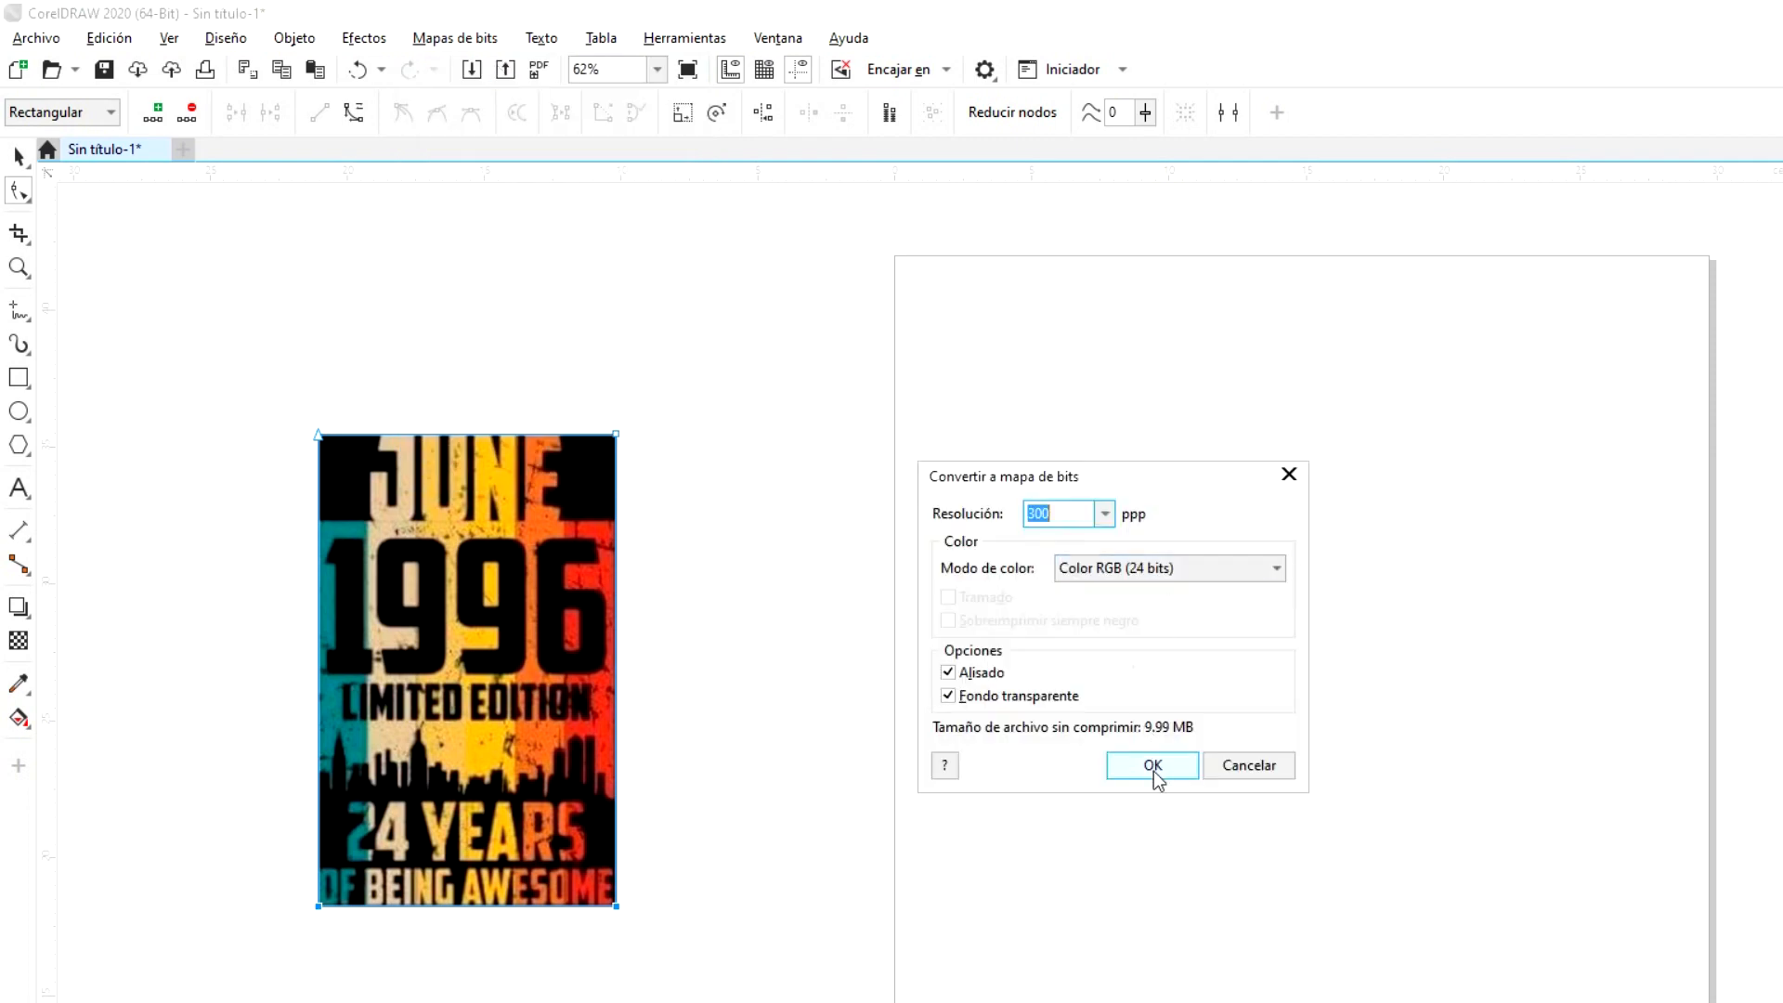
click(1154, 765)
click(18, 156)
drag(460, 557, 572, 445)
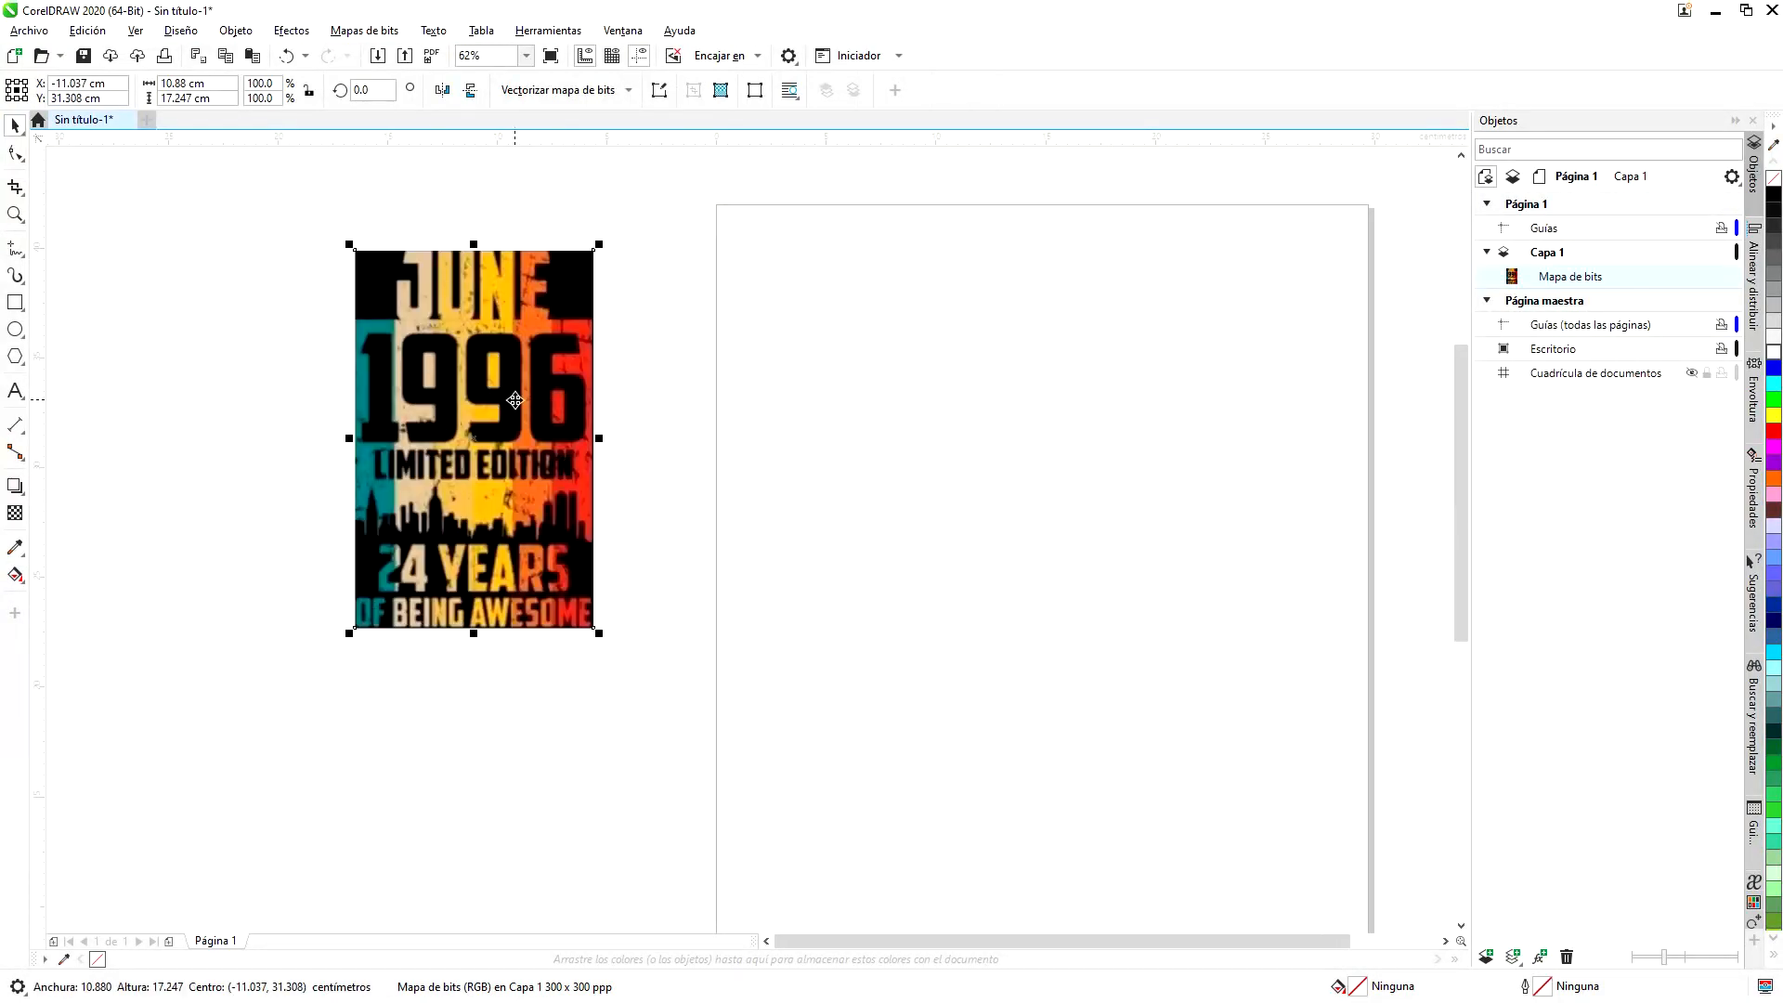
- Lock the bitmap's proportions and set its height to 42 cm
scroll(514, 399, down, 4)
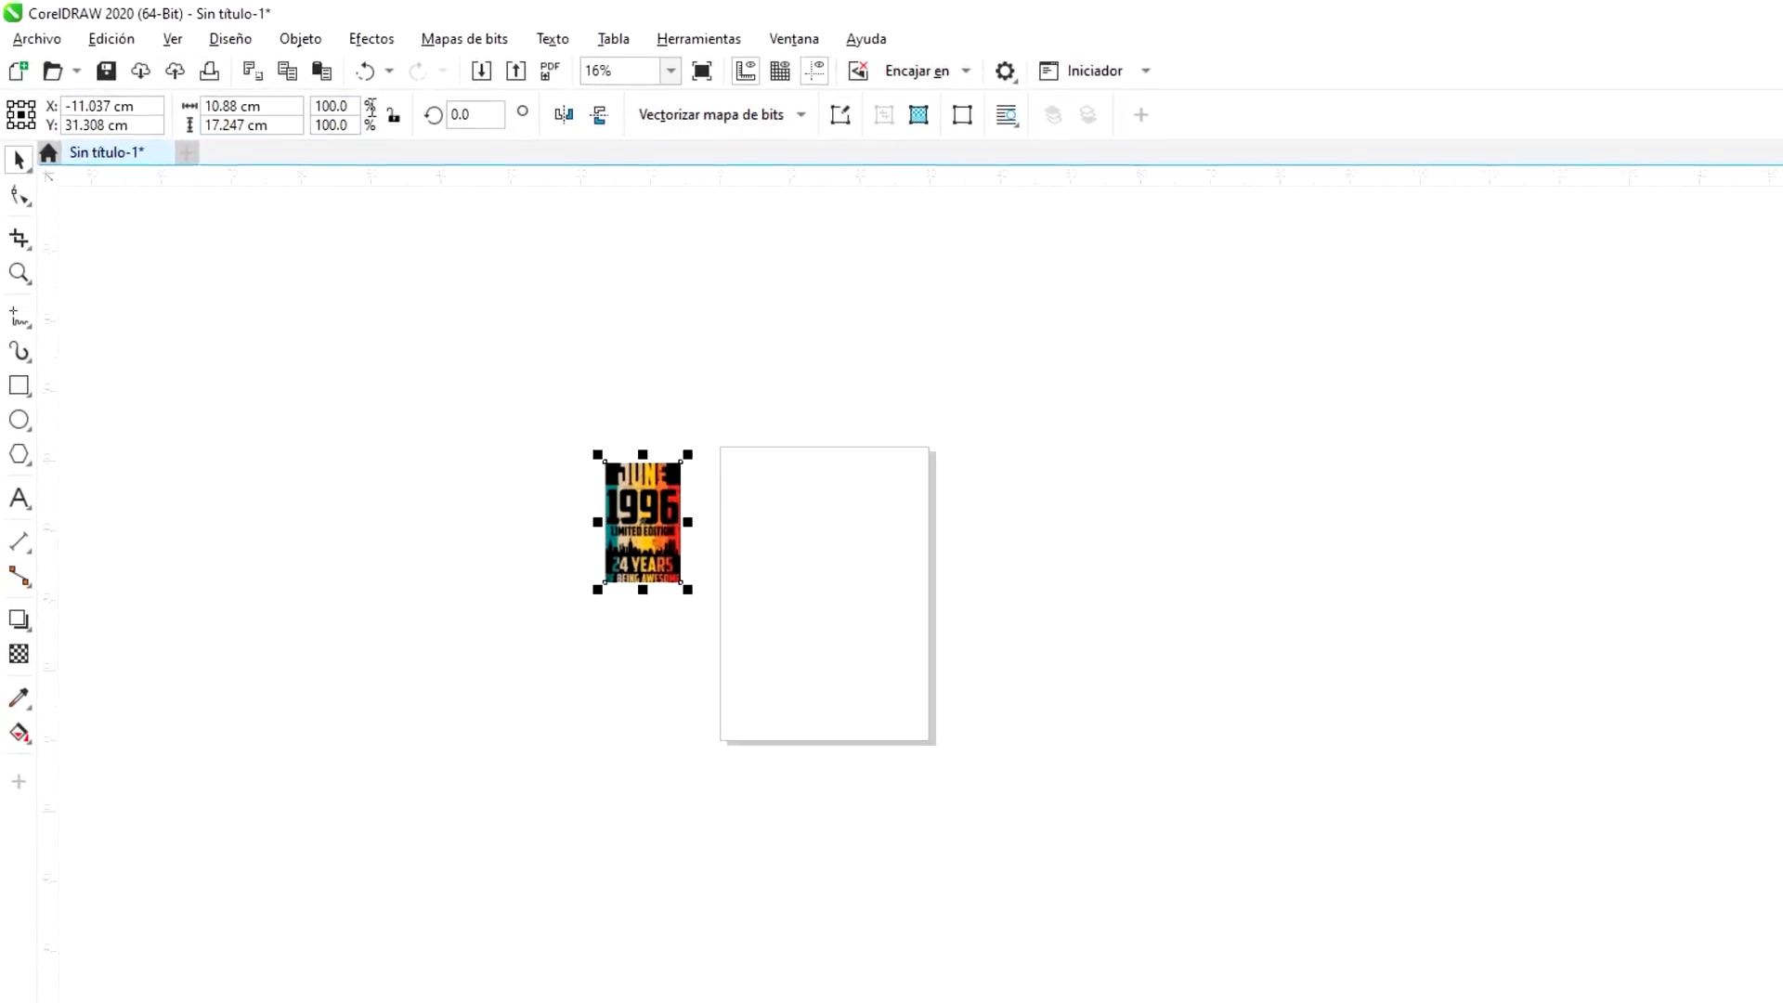
click(243, 125)
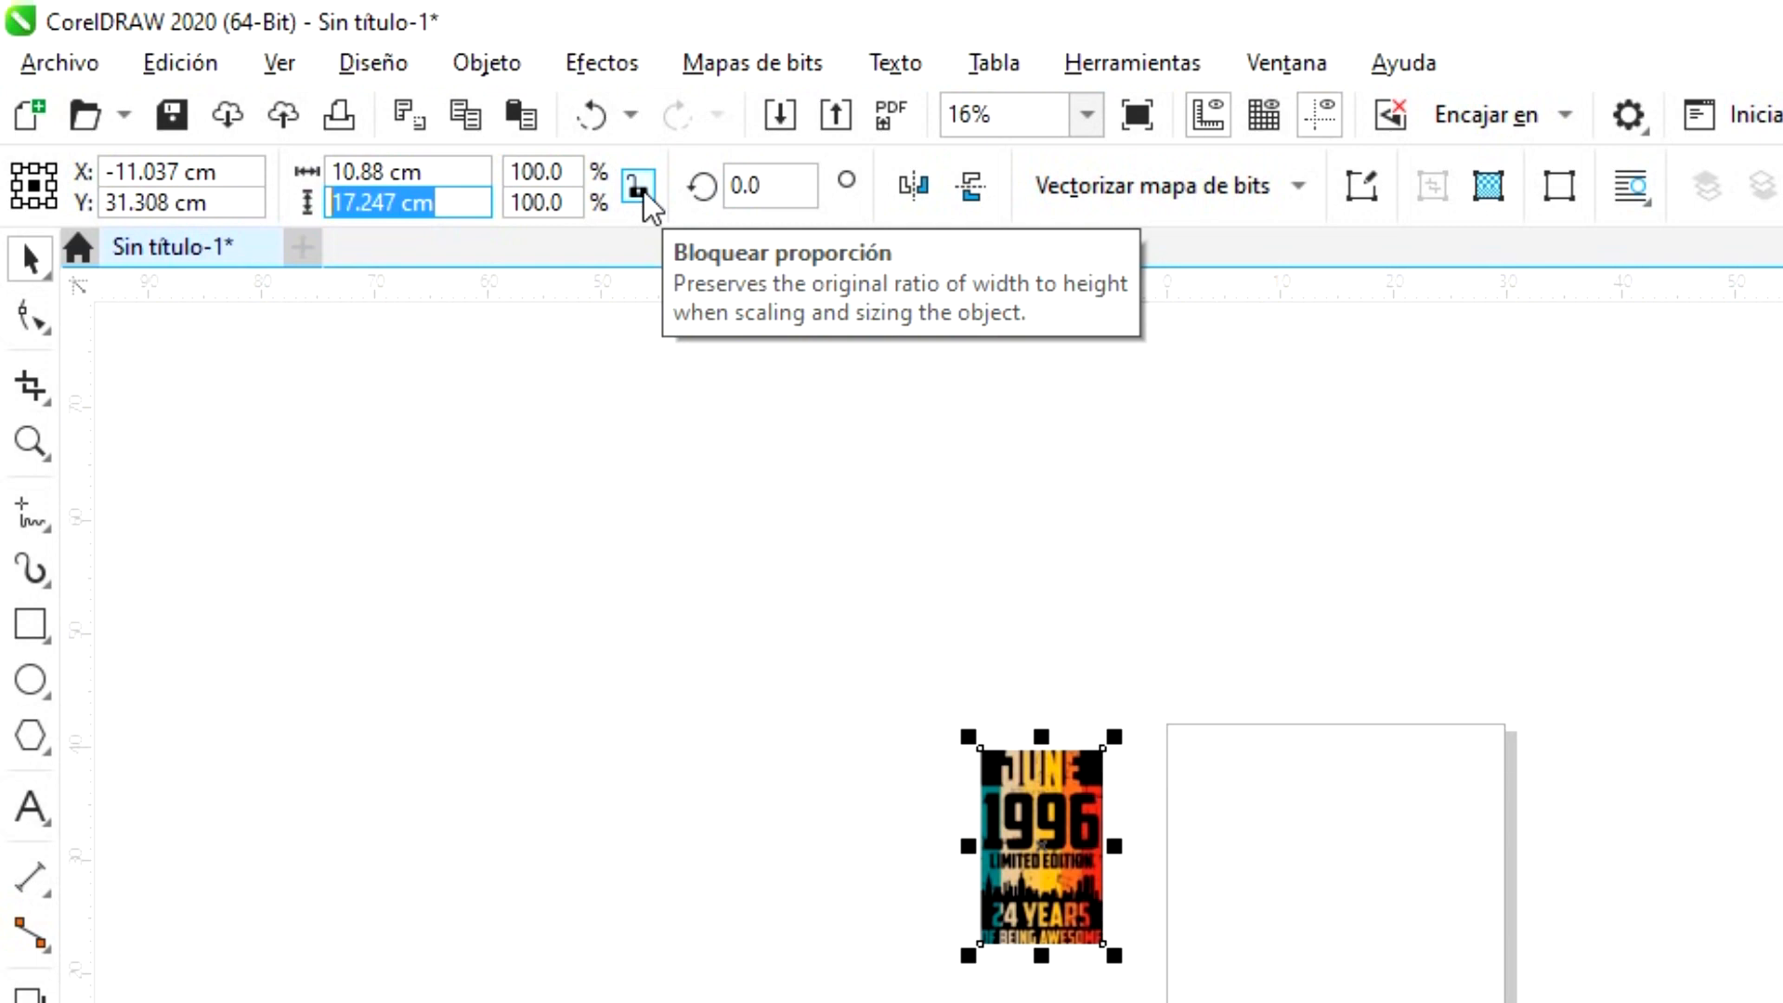
click(642, 191)
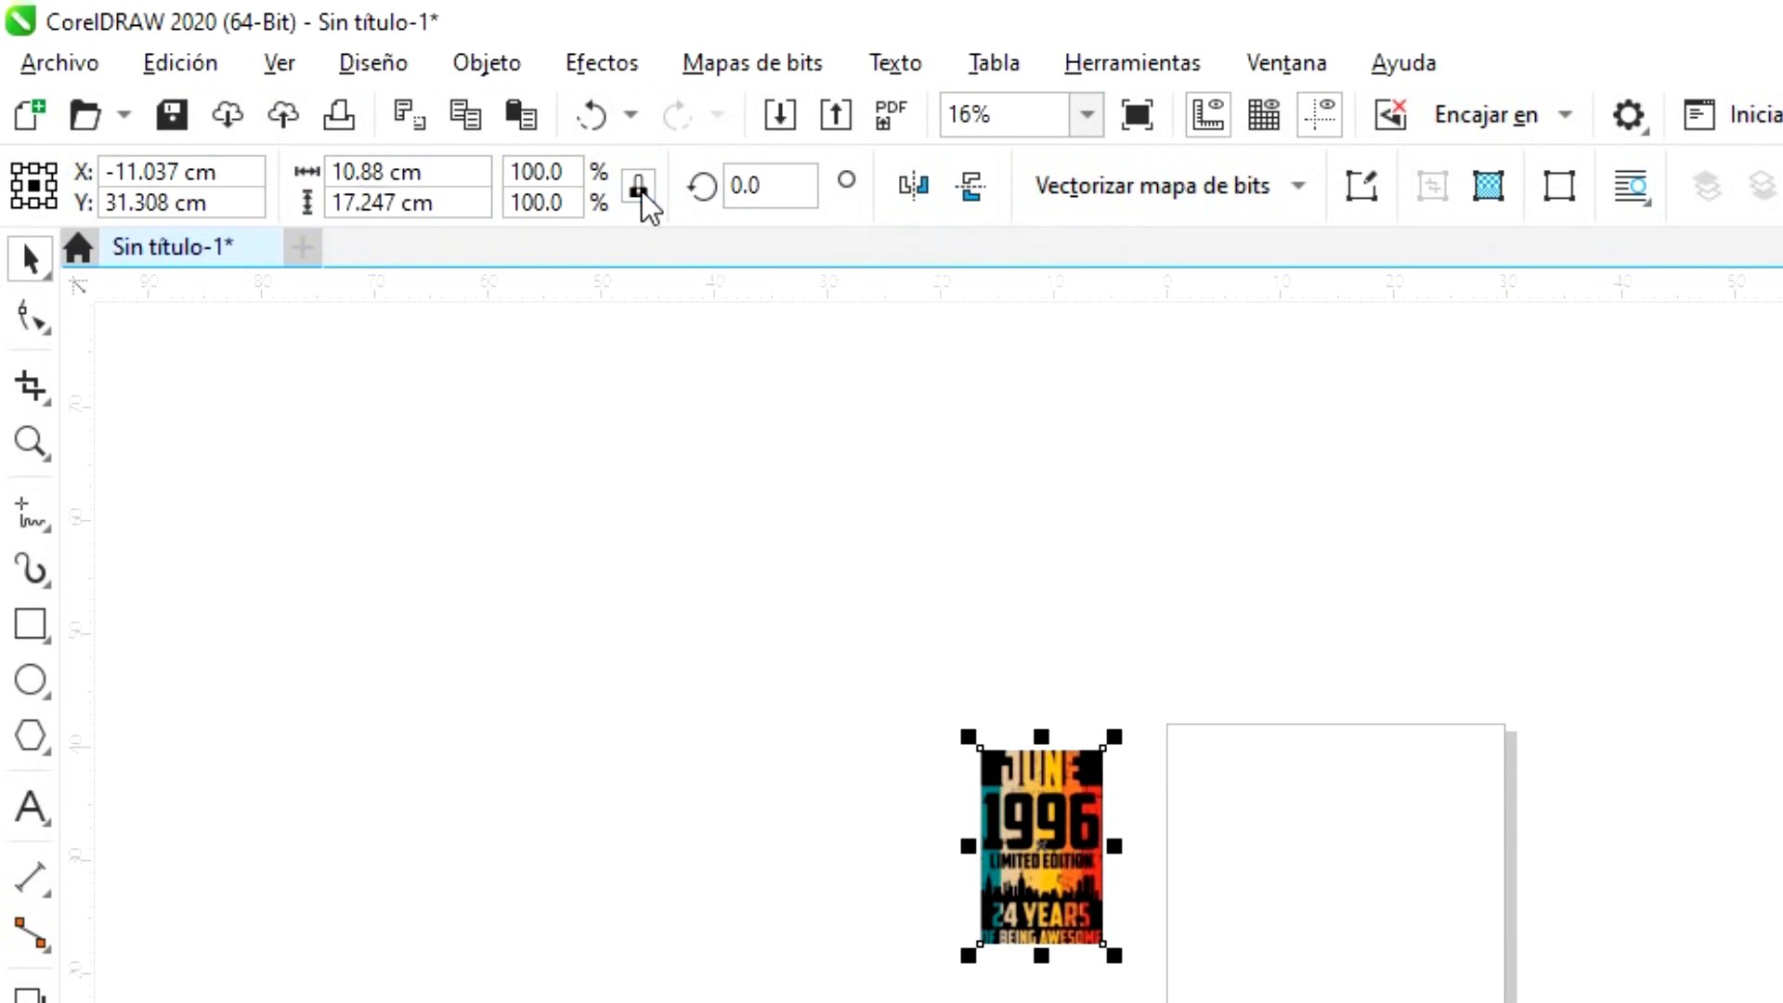
text(42)
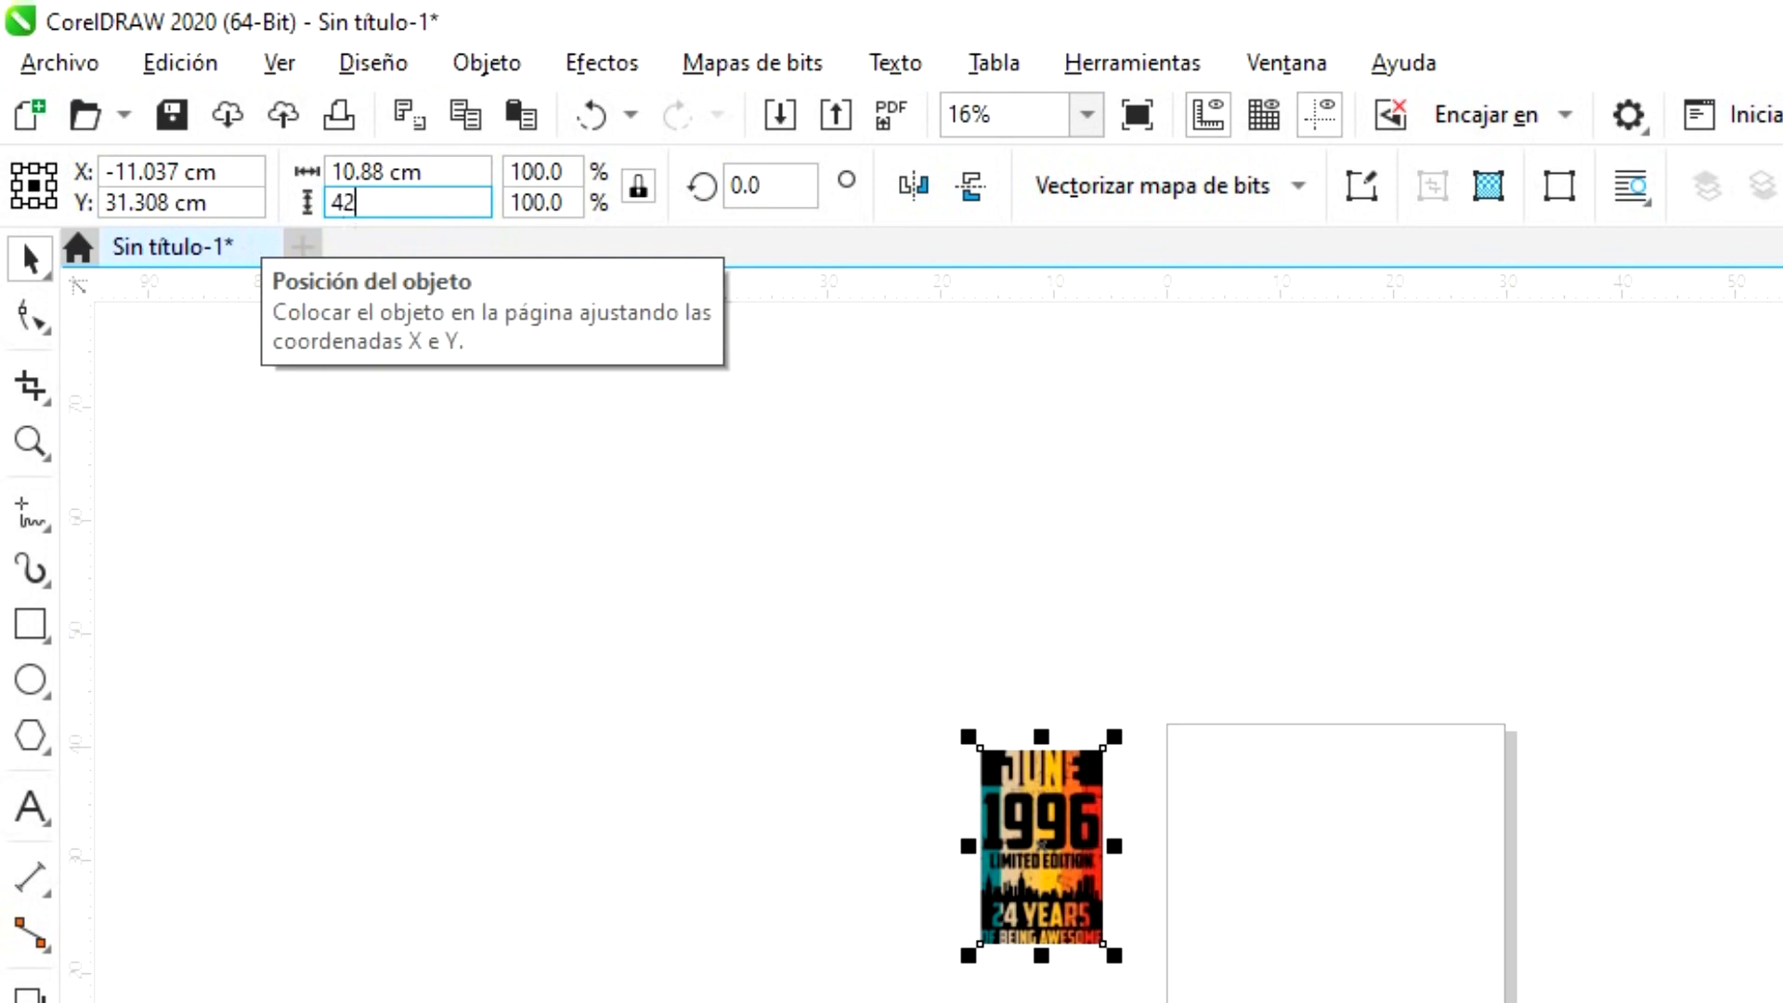
key(Return)
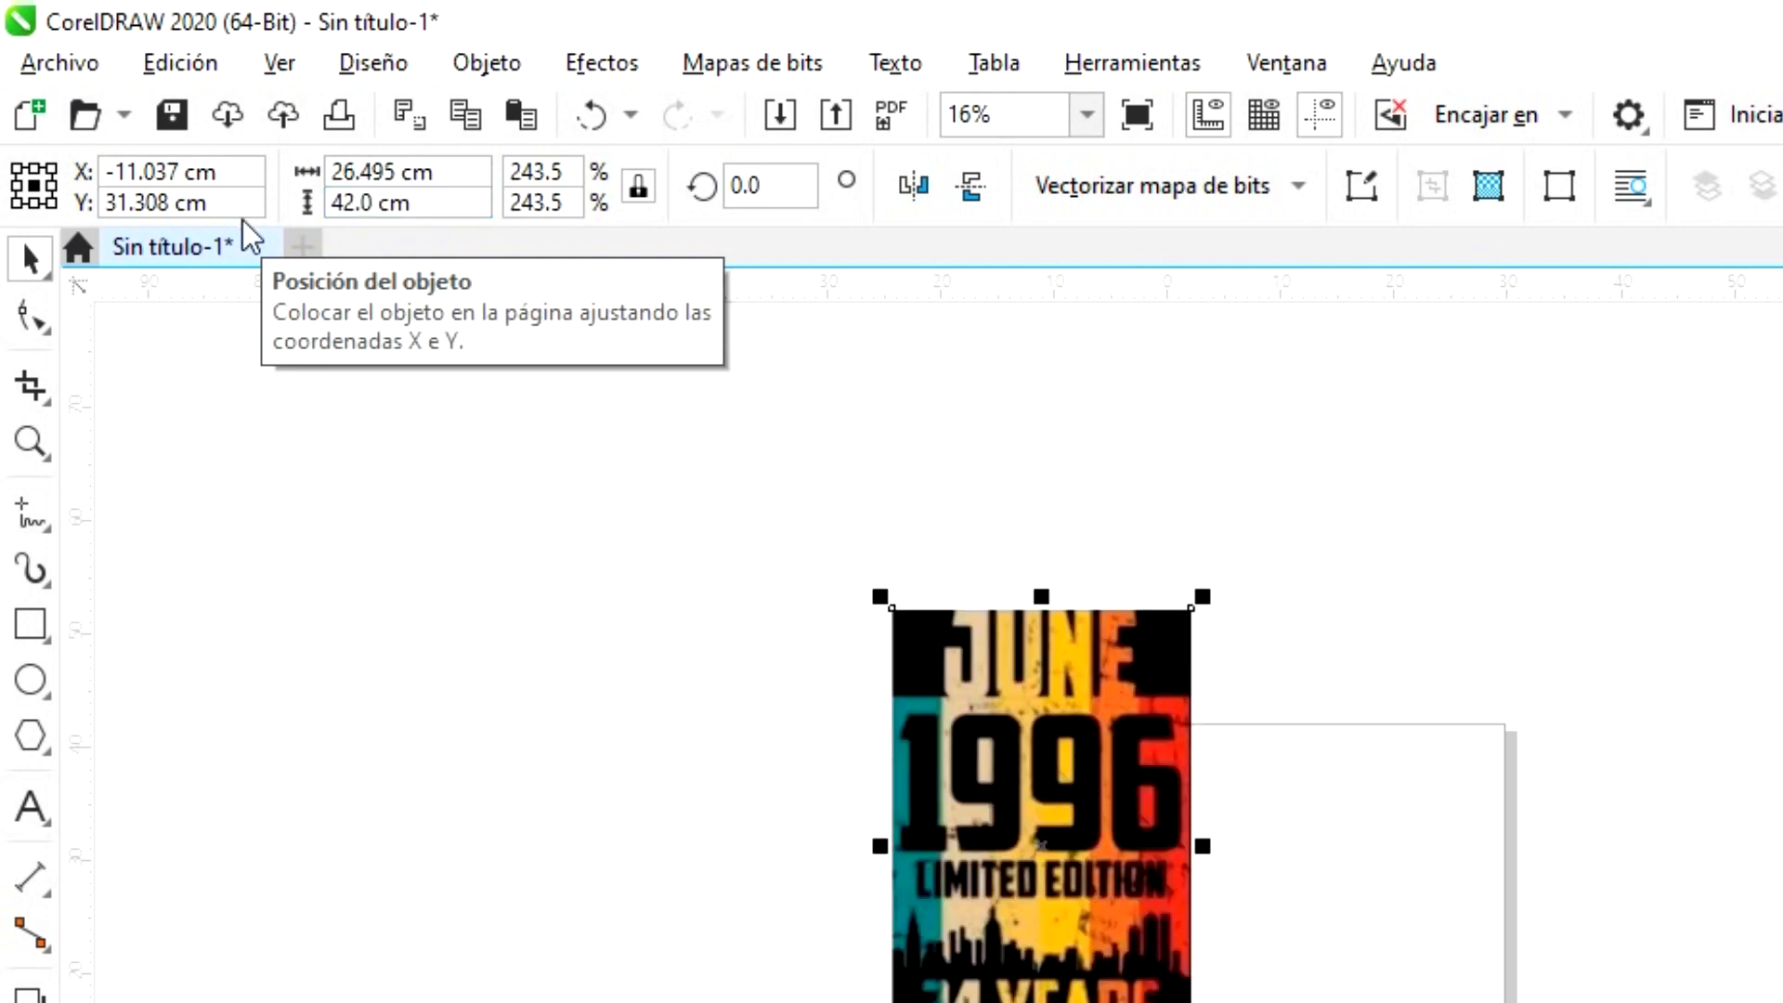
- Center the resized bitmap on the page
key(p)
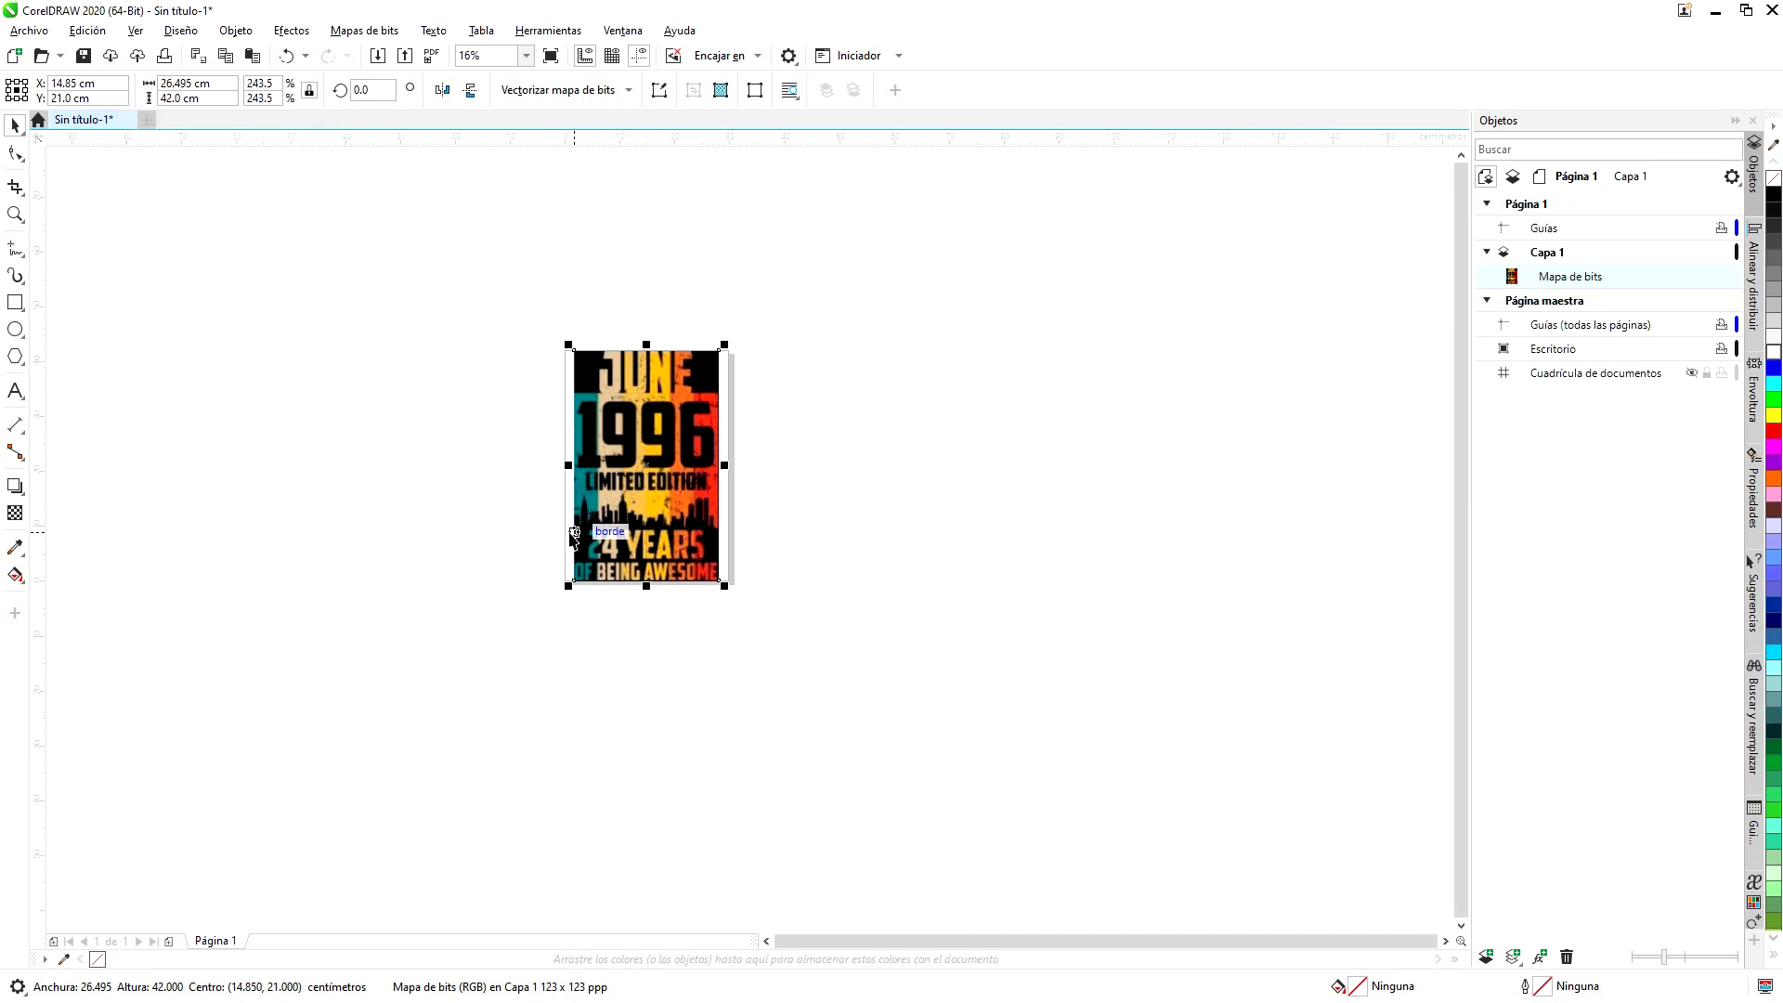
scroll(530, 585, up, 1)
scroll(842, 444, up, 1)
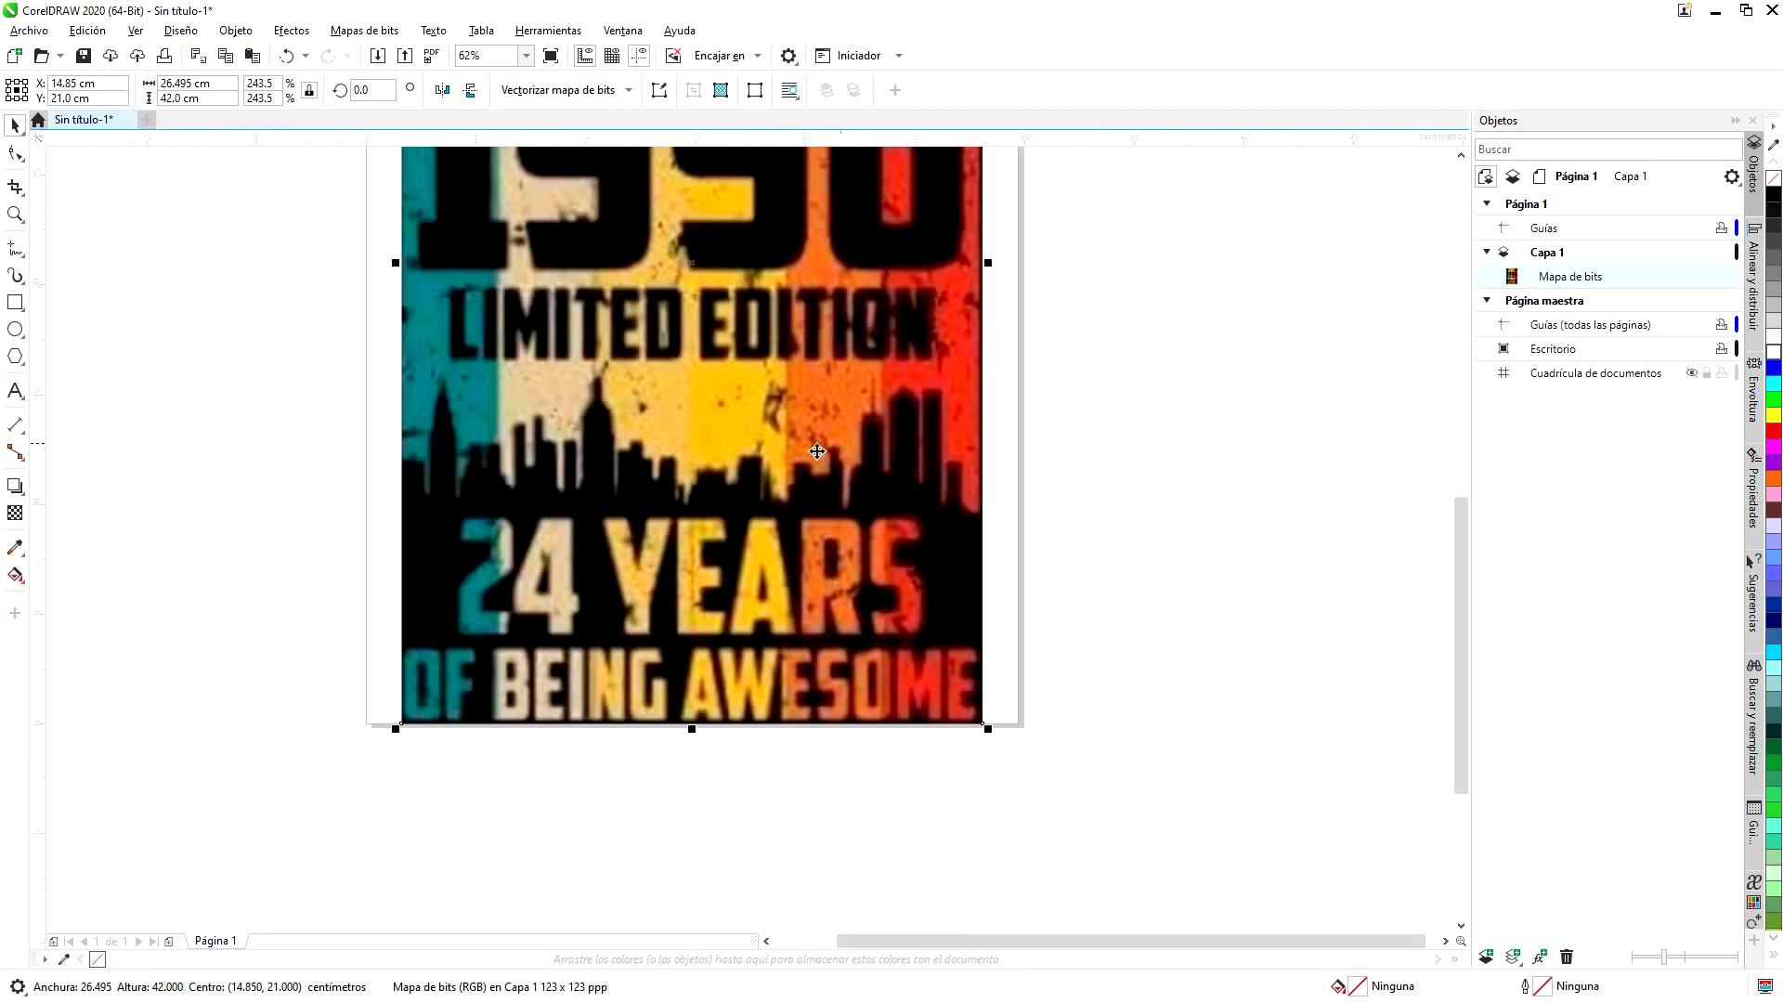
scroll(694, 471, down, 1)
scroll(667, 195, up, 1)
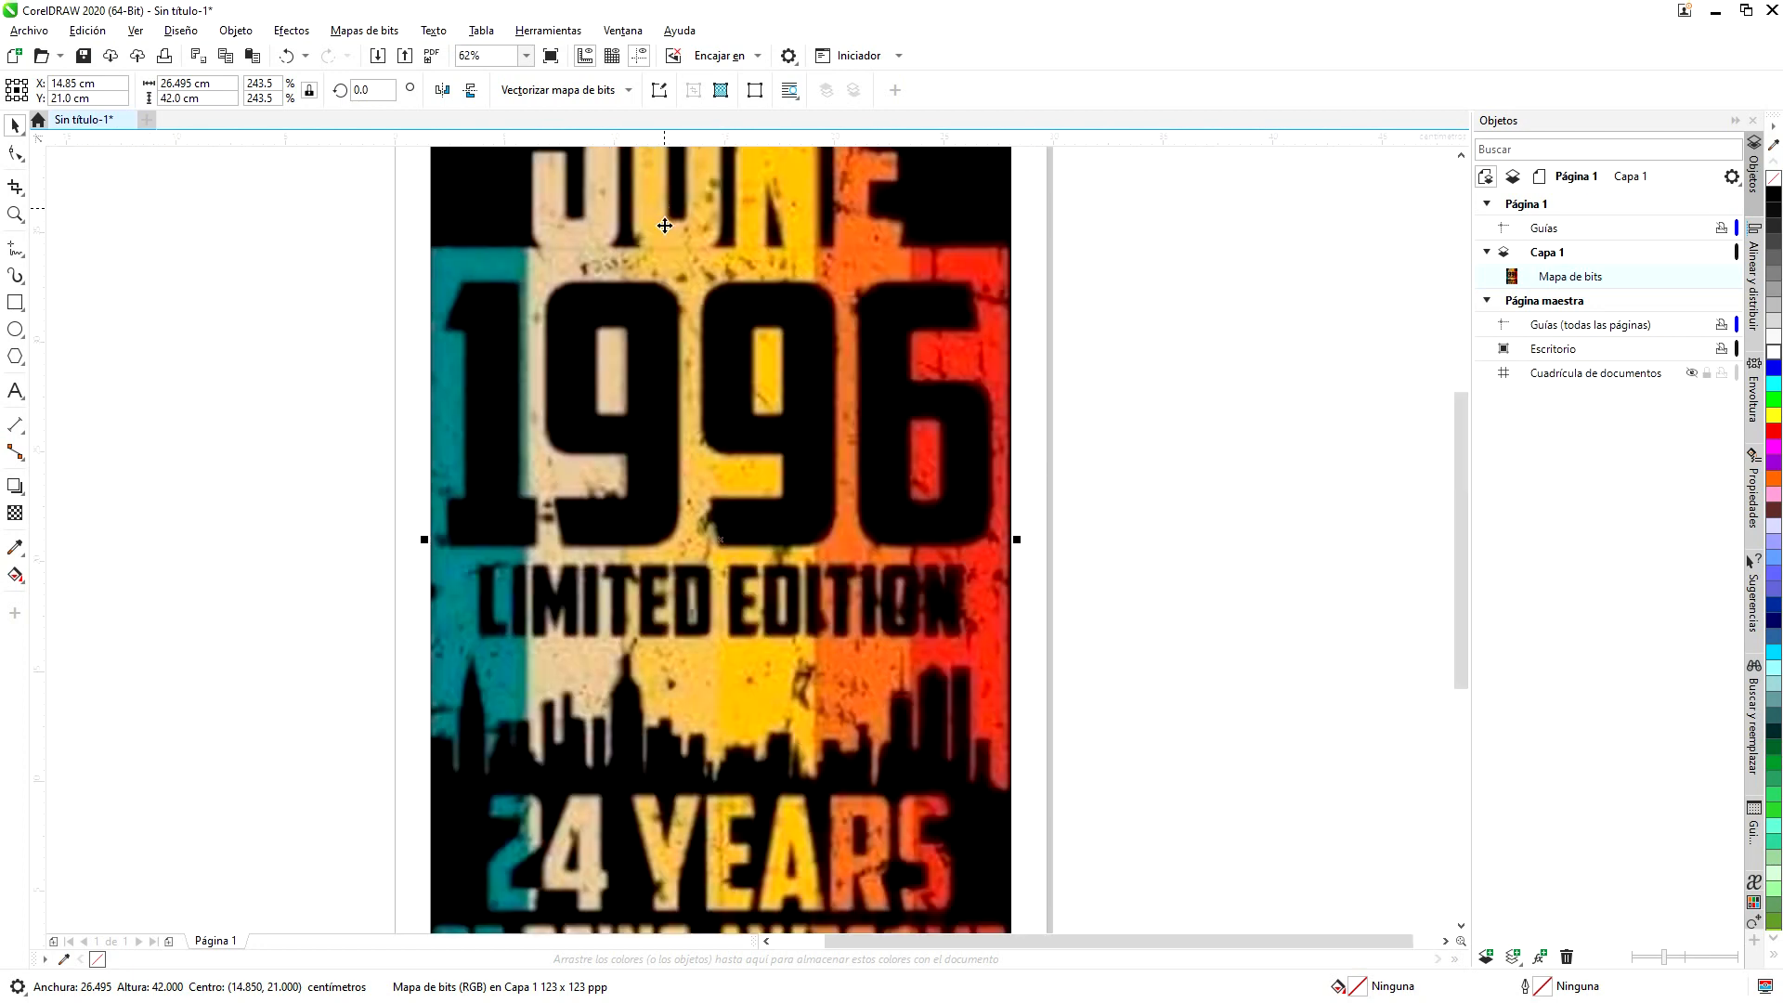
scroll(736, 293, down, 1)
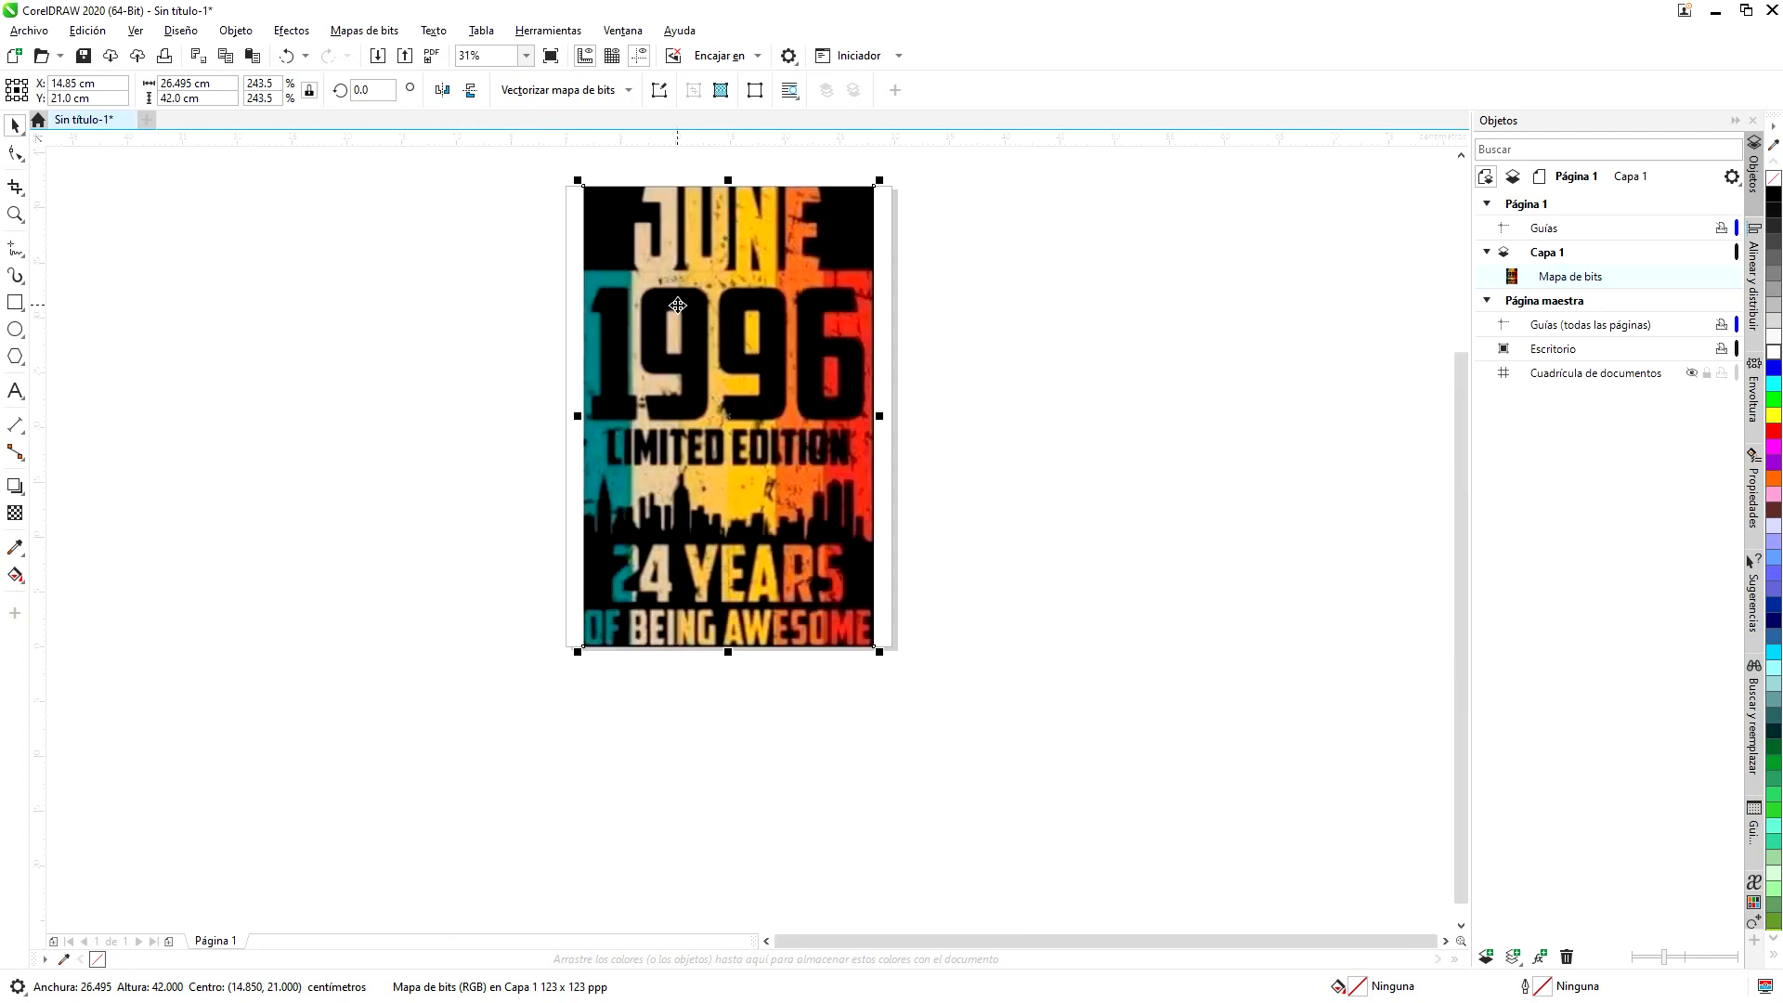
- Sample the teal, beige and light yellow bands of the reference image into the document palette
scroll(665, 302, up, 1)
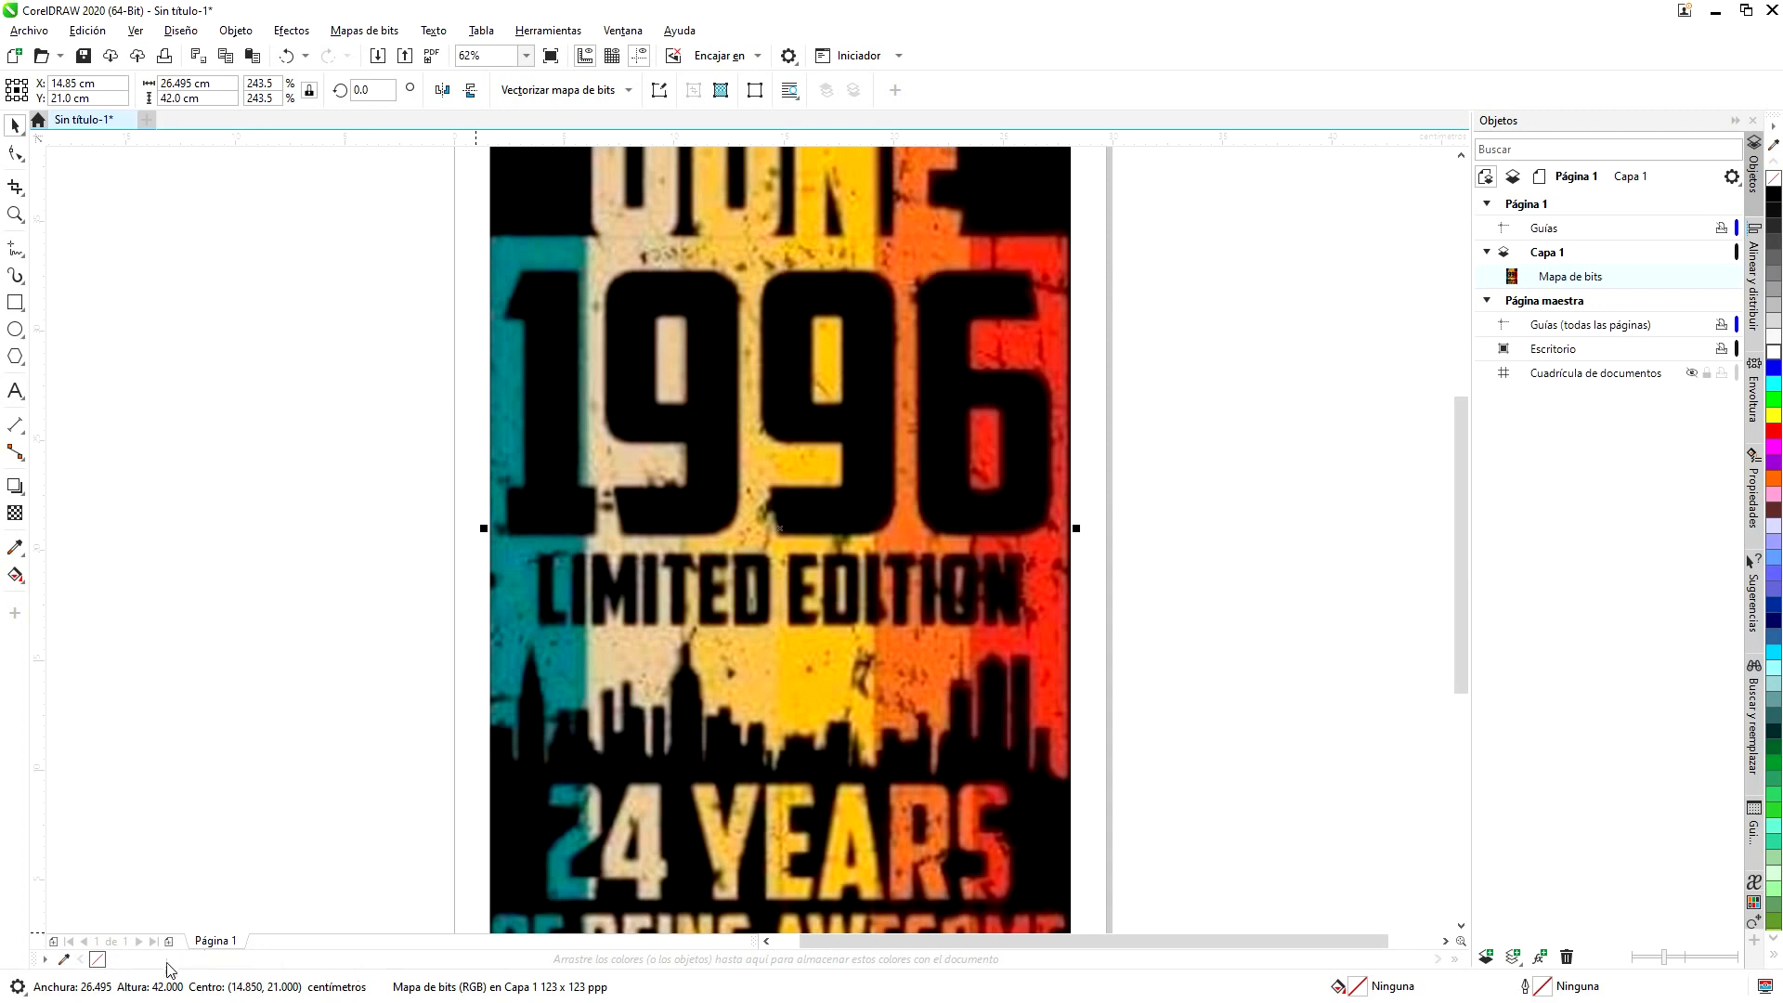
click(64, 960)
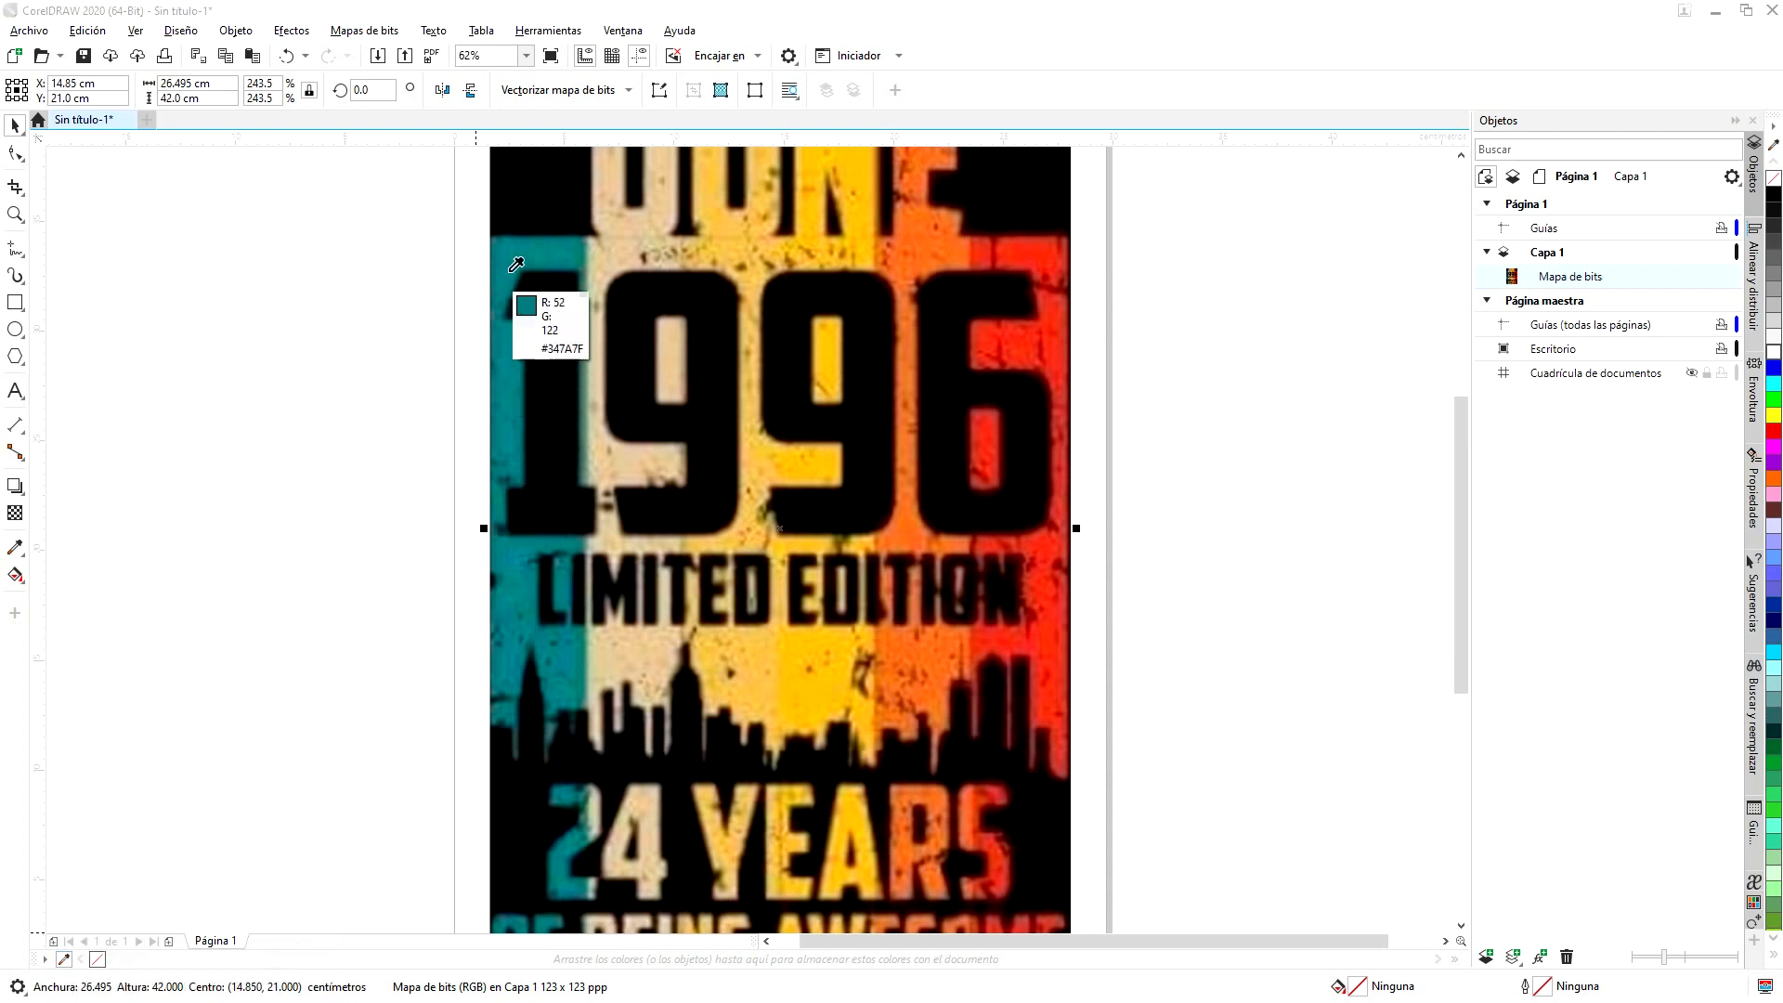
click(523, 244)
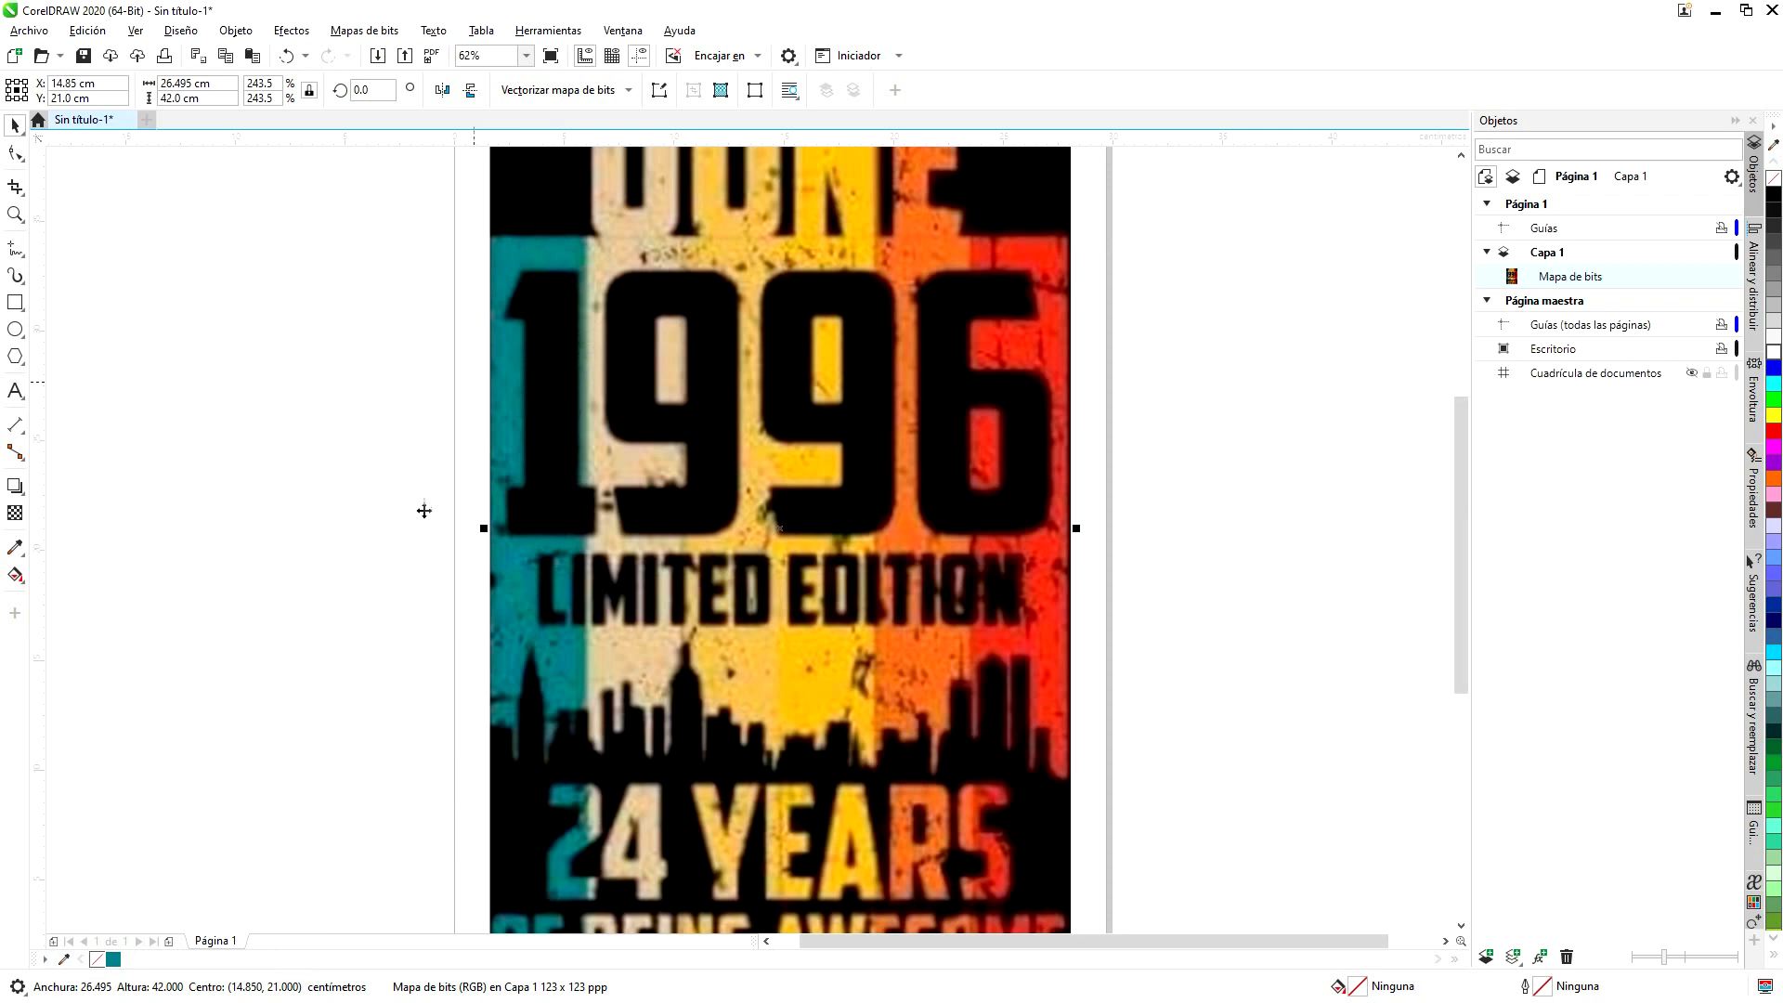
click(64, 960)
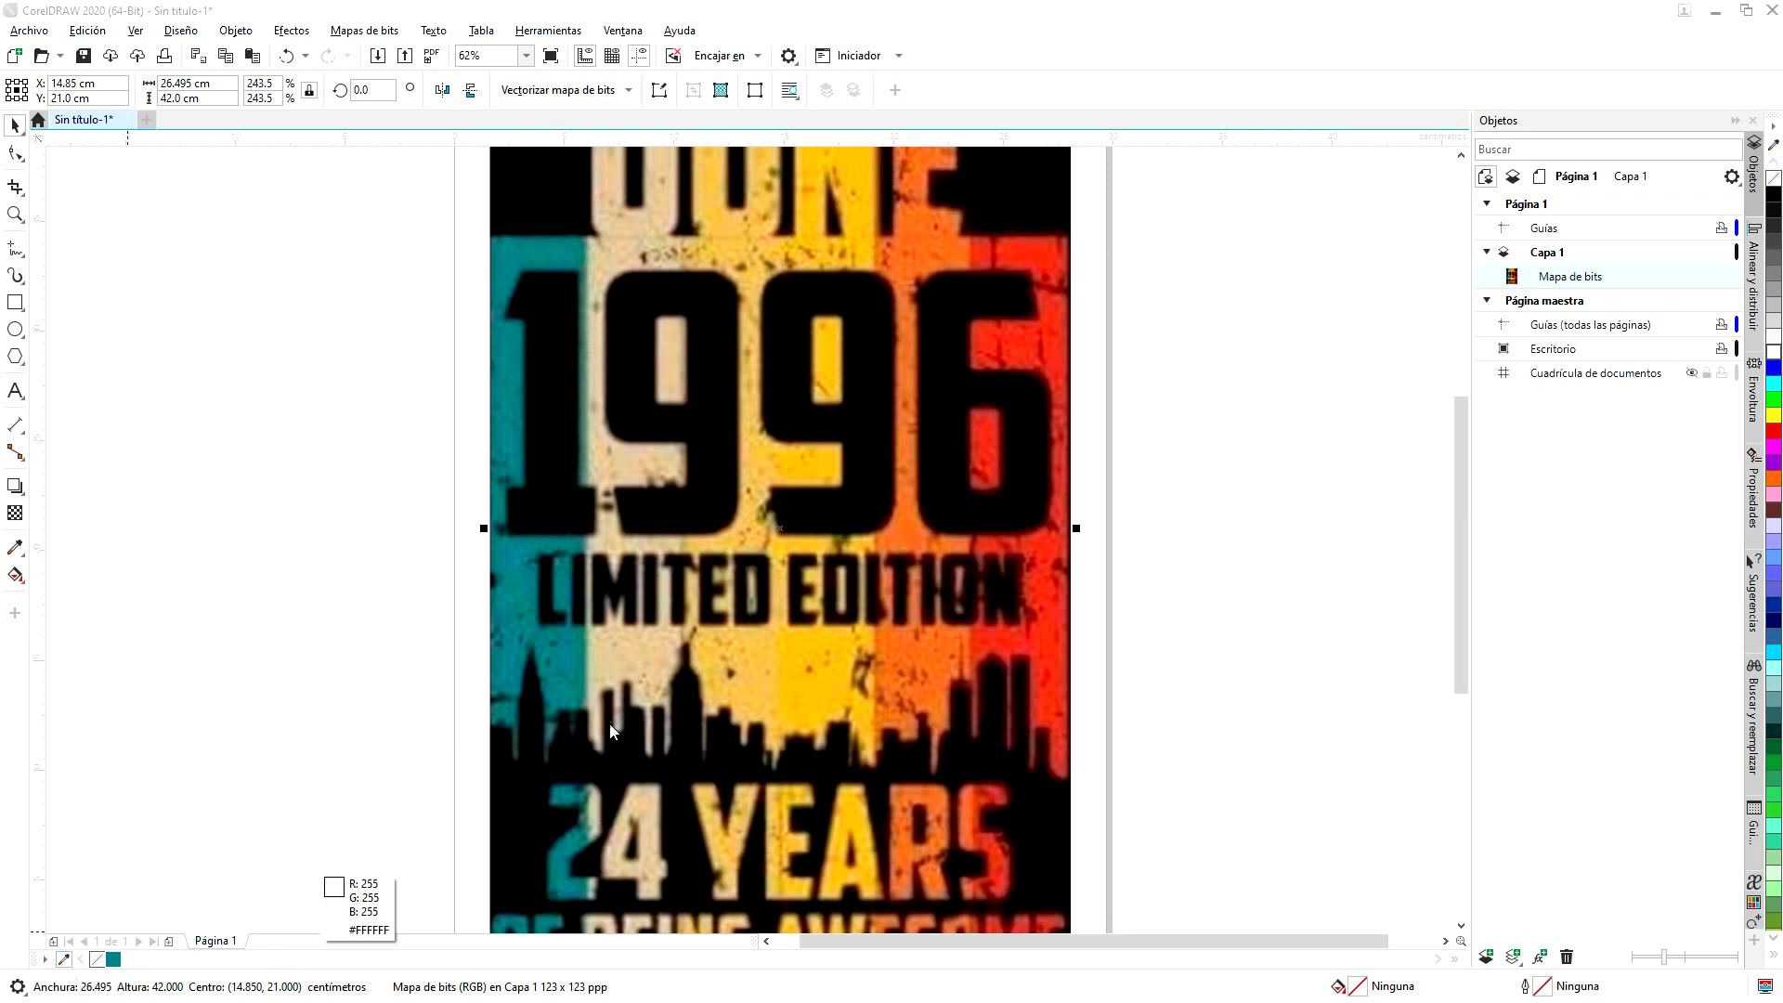
click(611, 249)
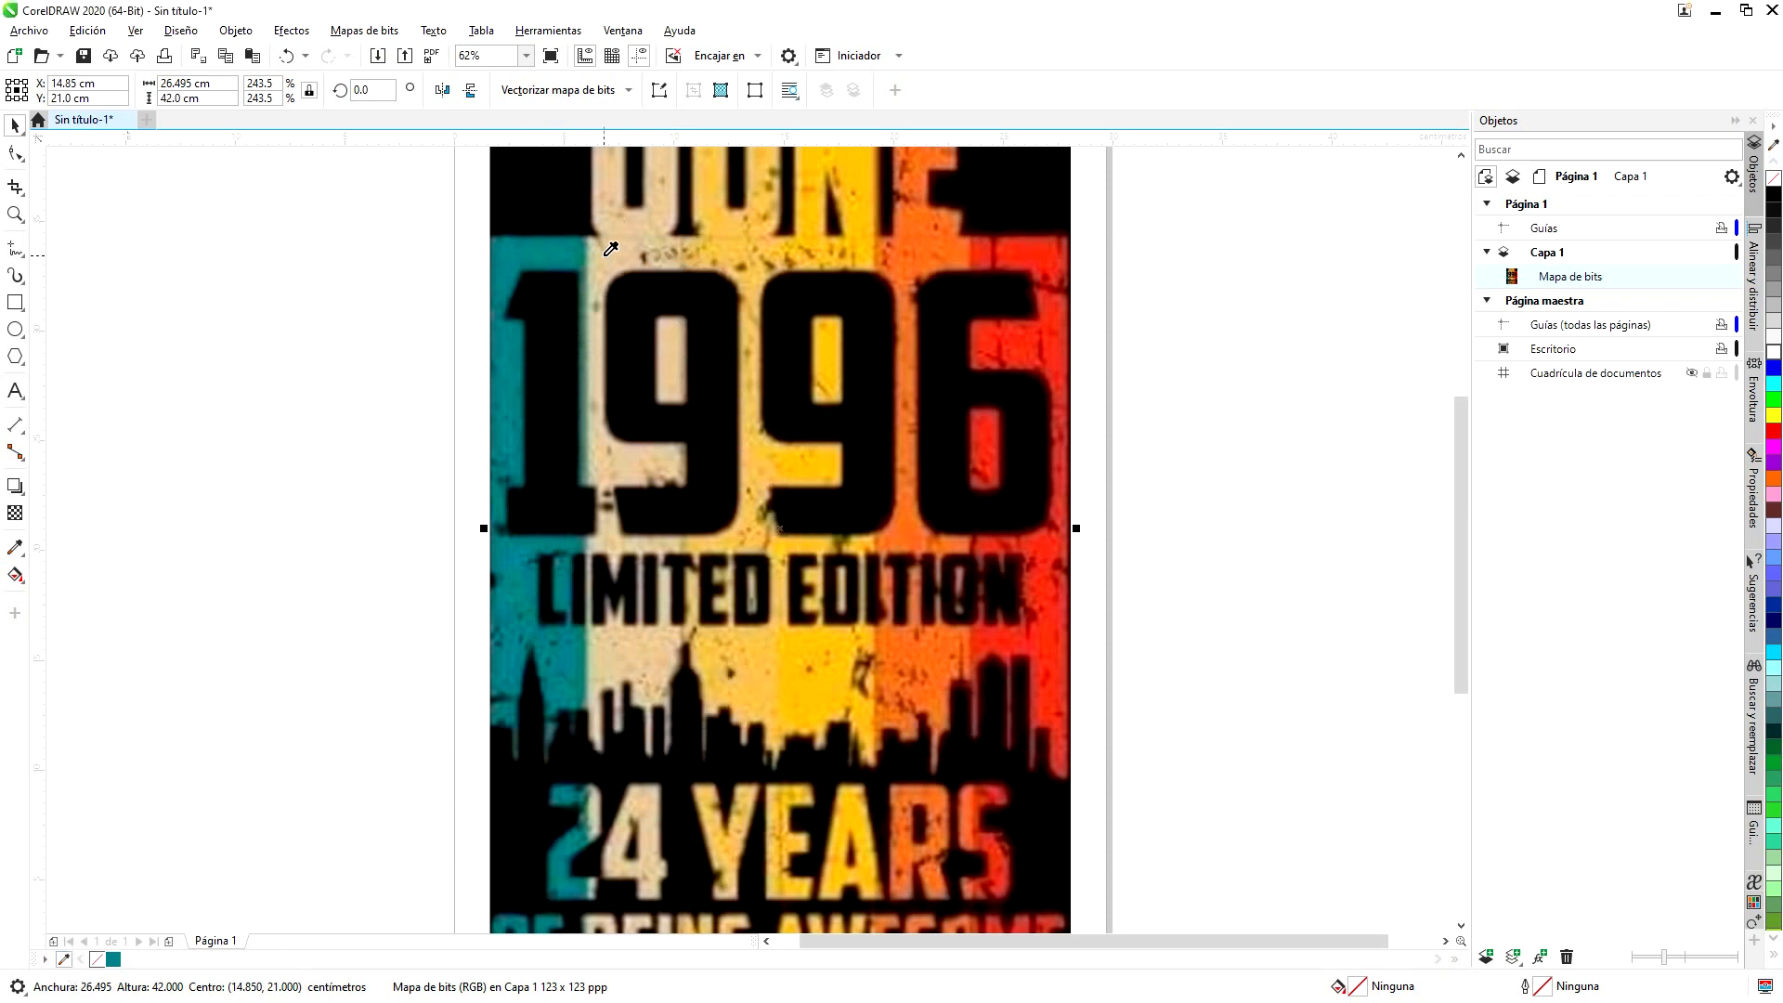
click(64, 960)
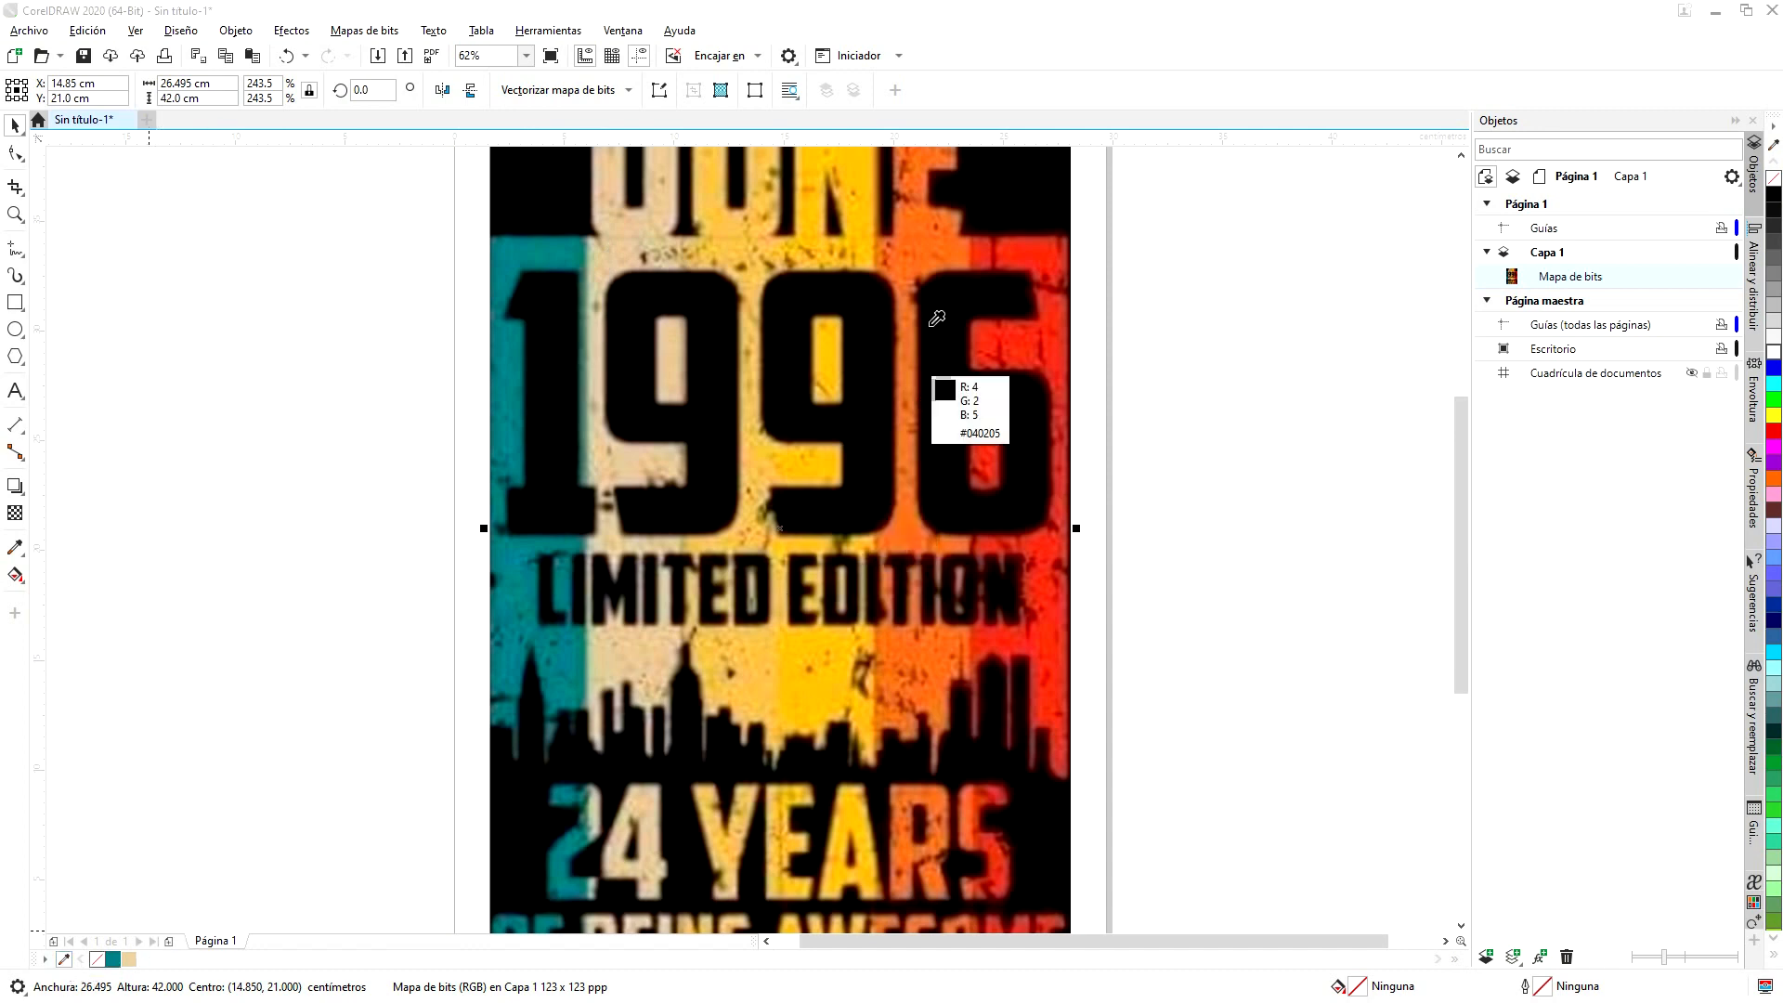
click(713, 183)
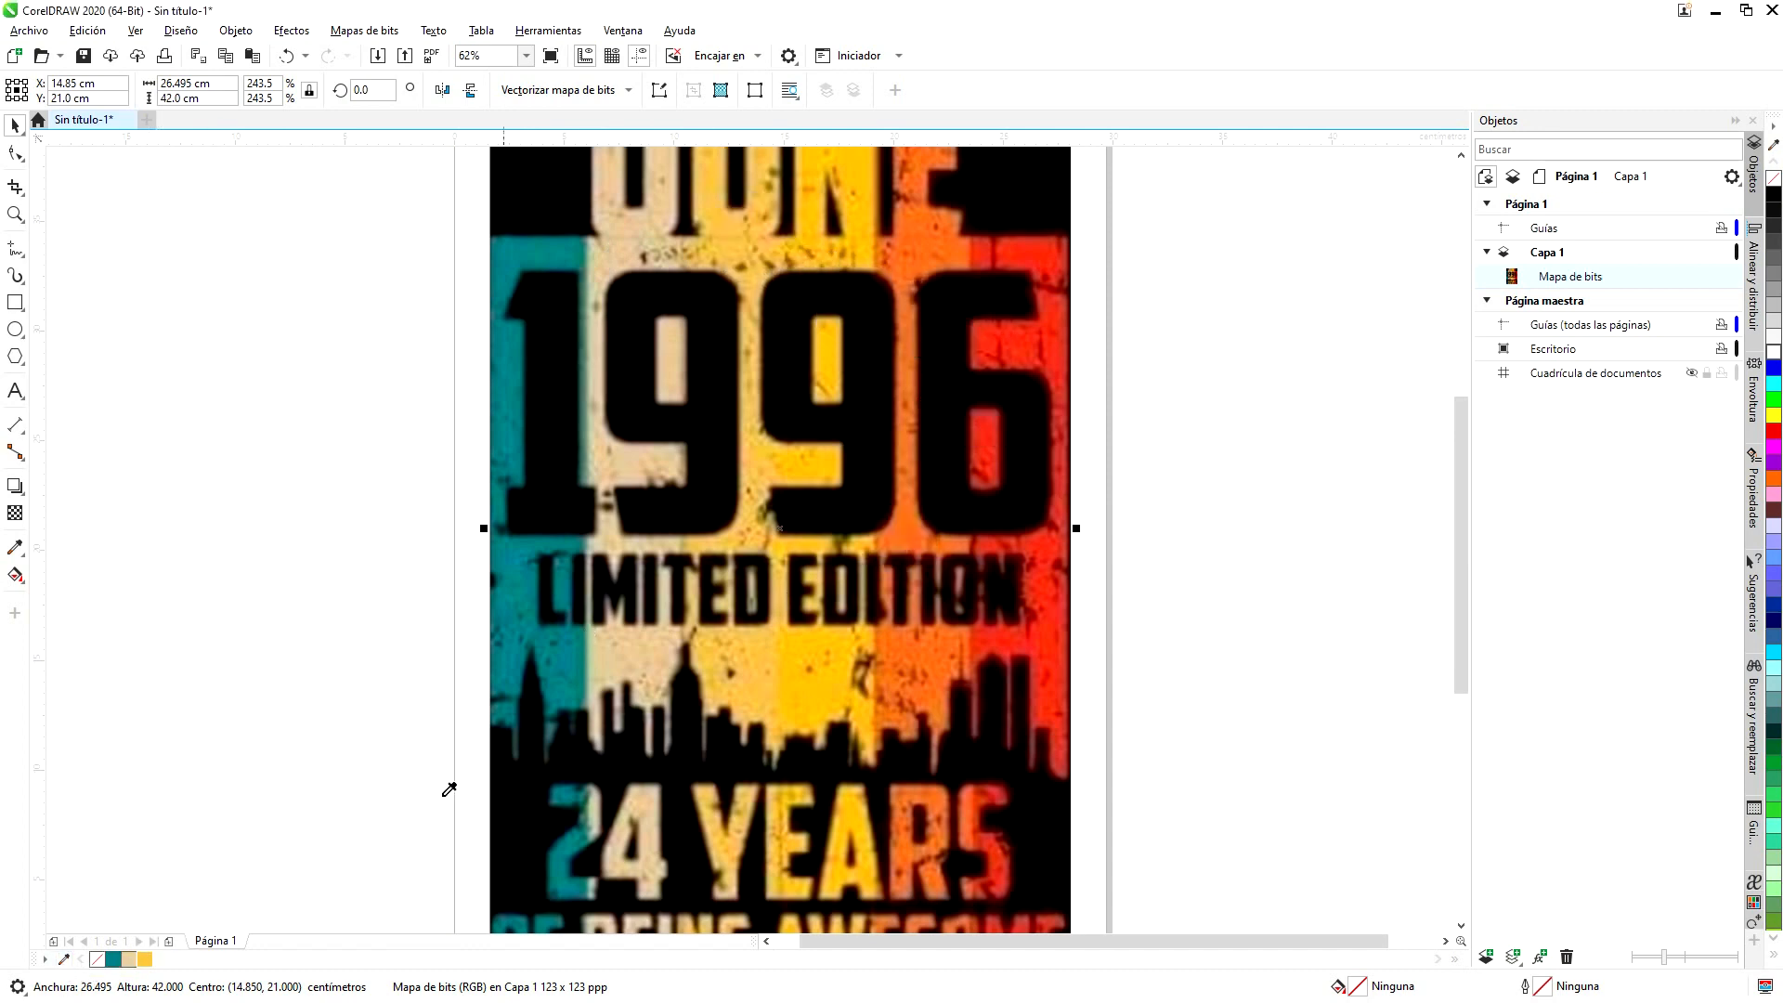
- Add the golden yellow, orange and red of the reference image to the document palette
click(64, 961)
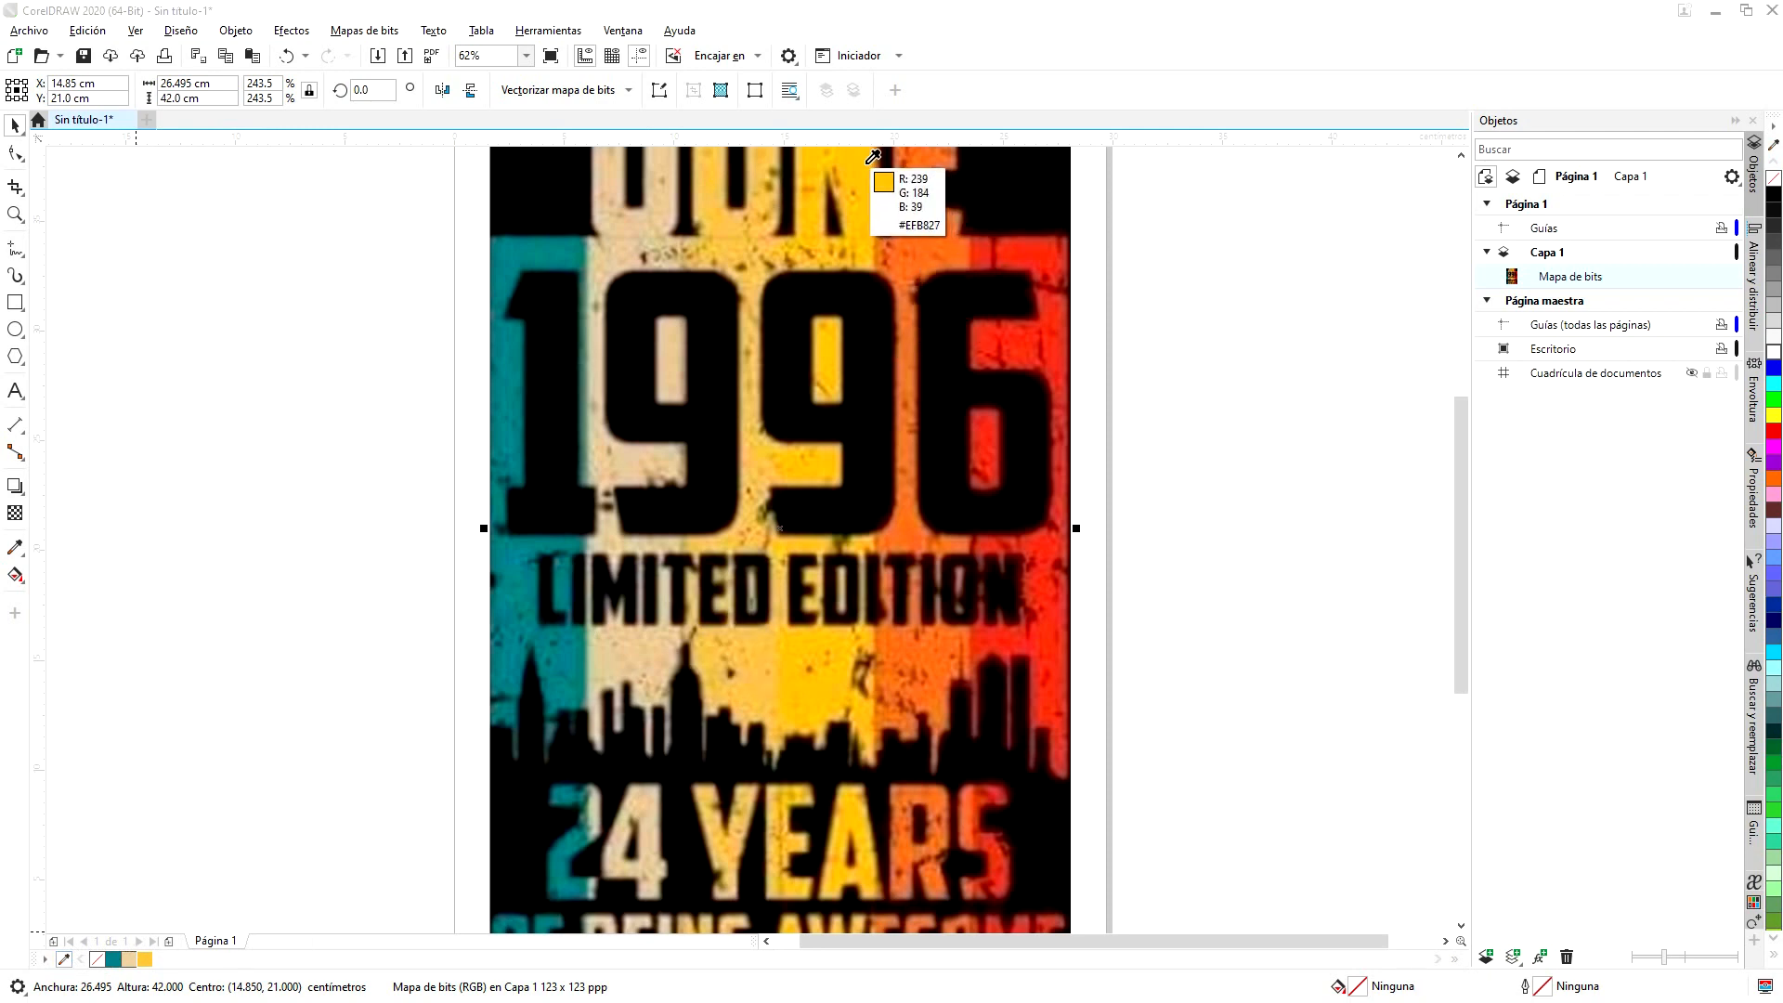
click(867, 163)
click(64, 961)
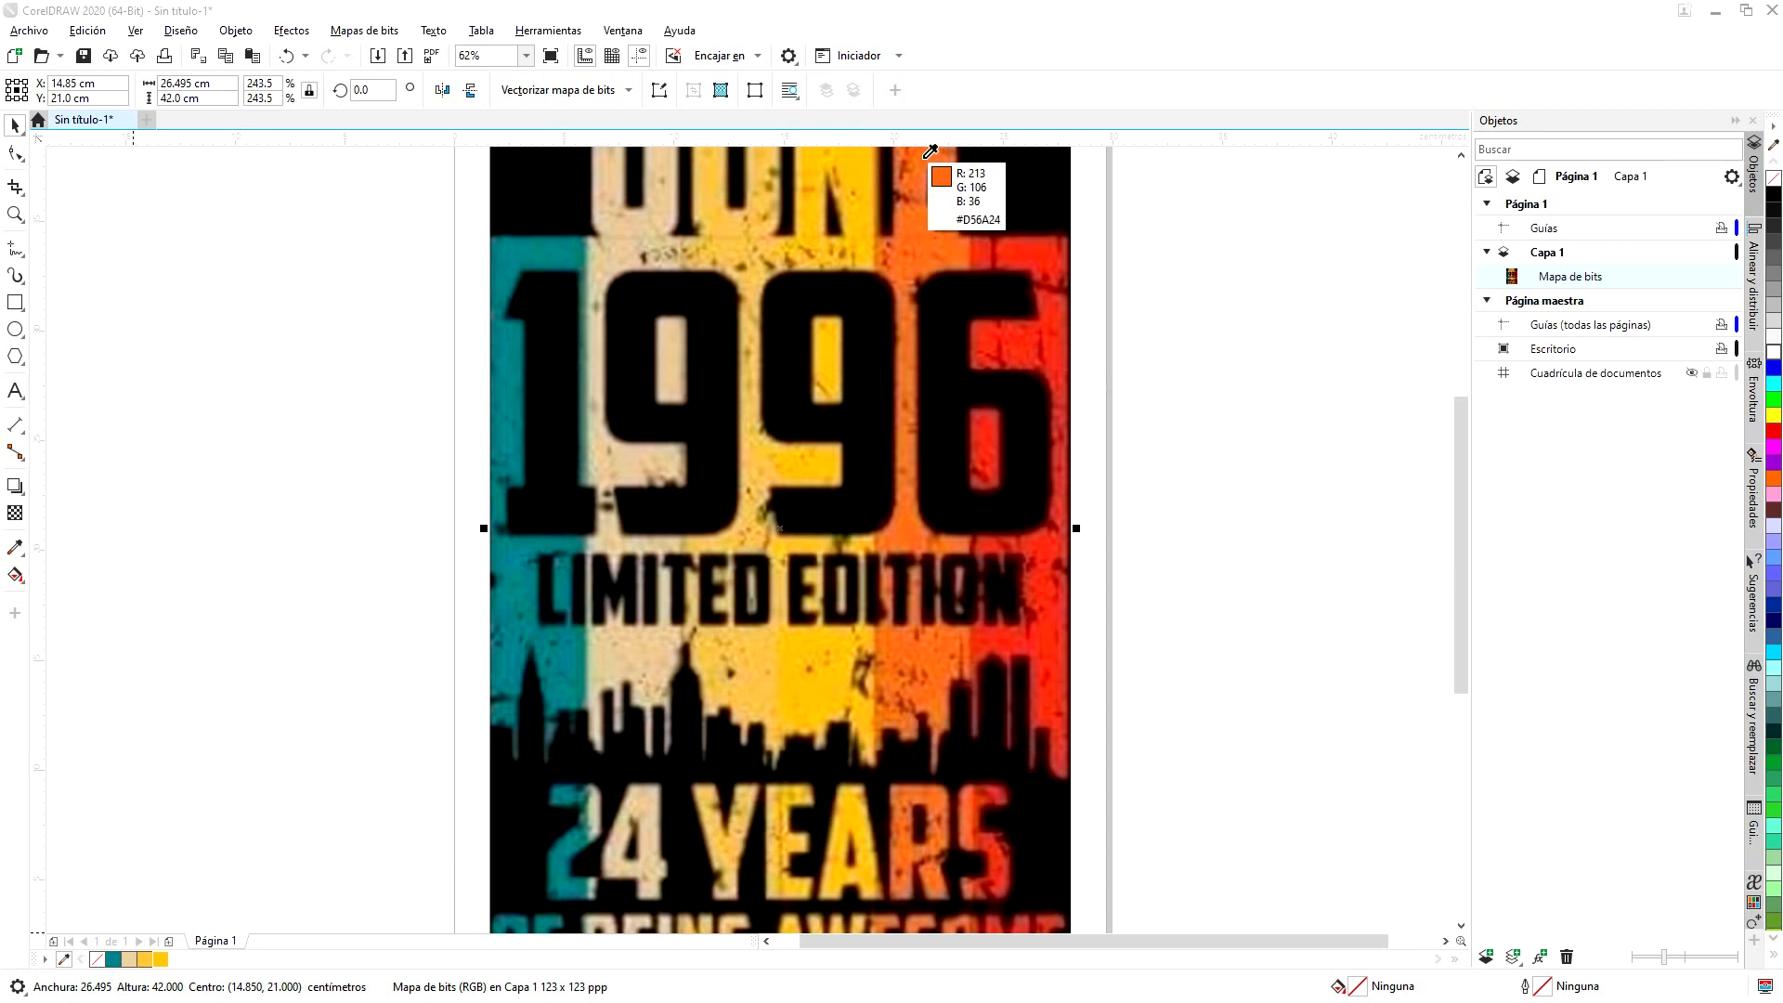
click(929, 151)
click(66, 960)
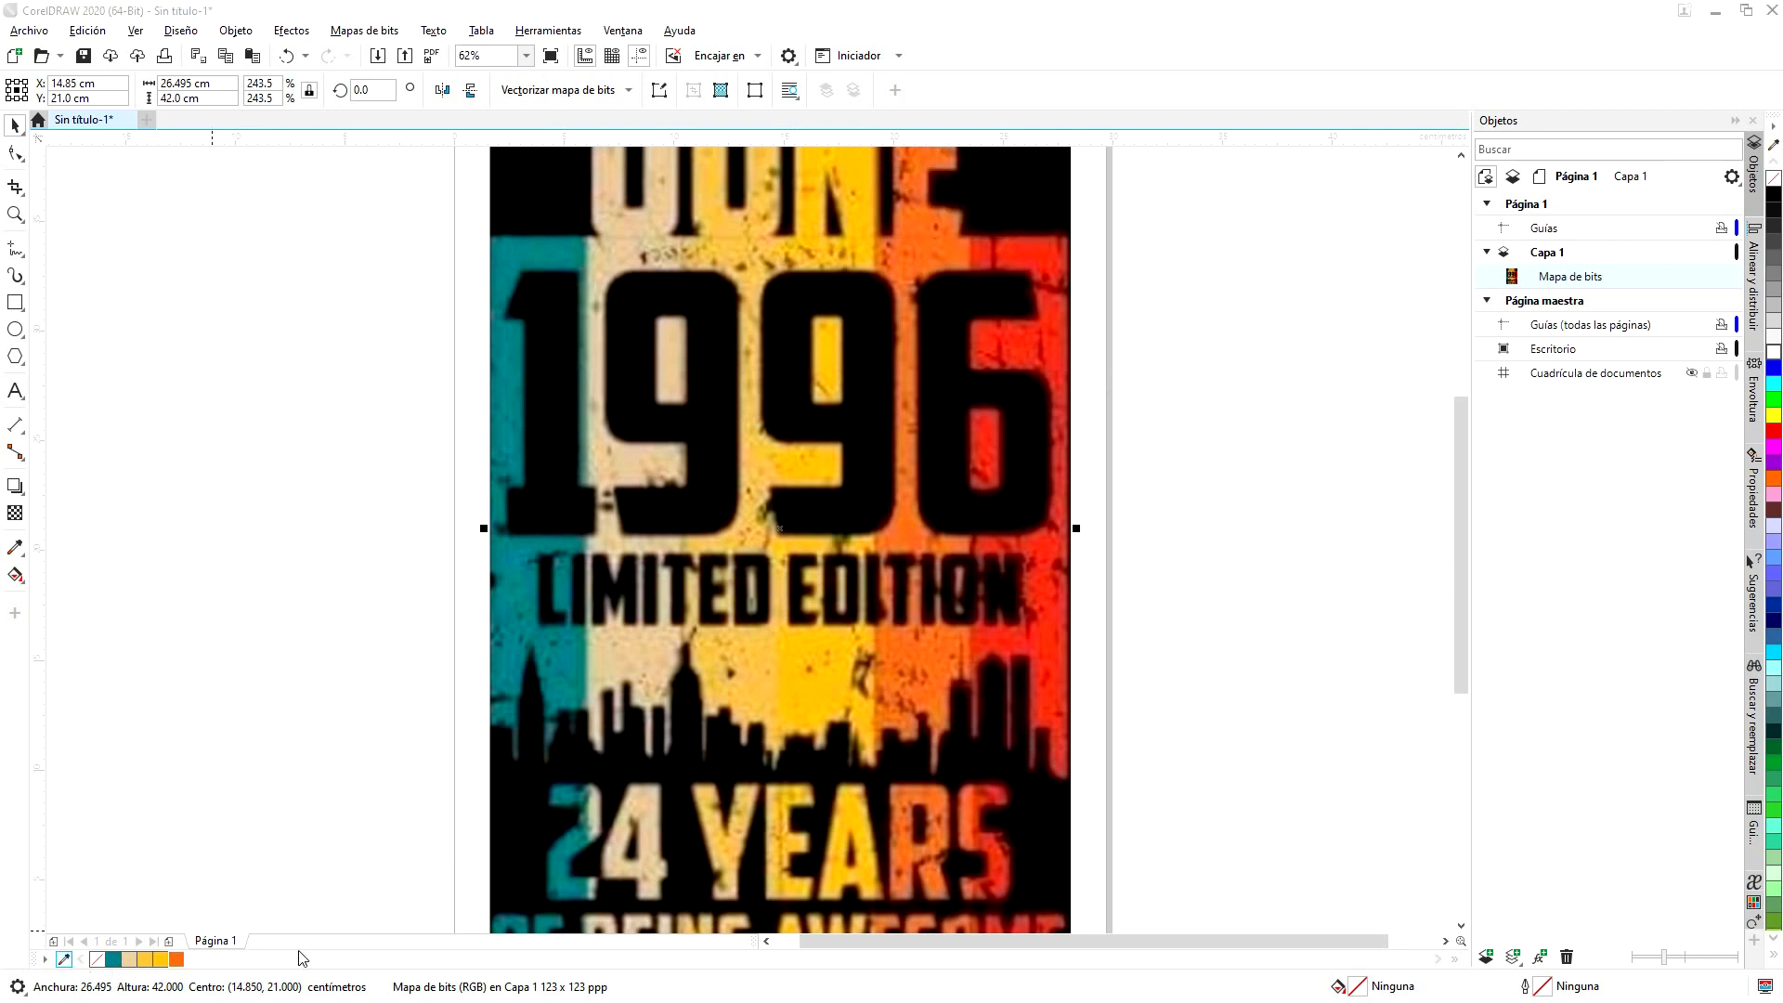
click(1024, 337)
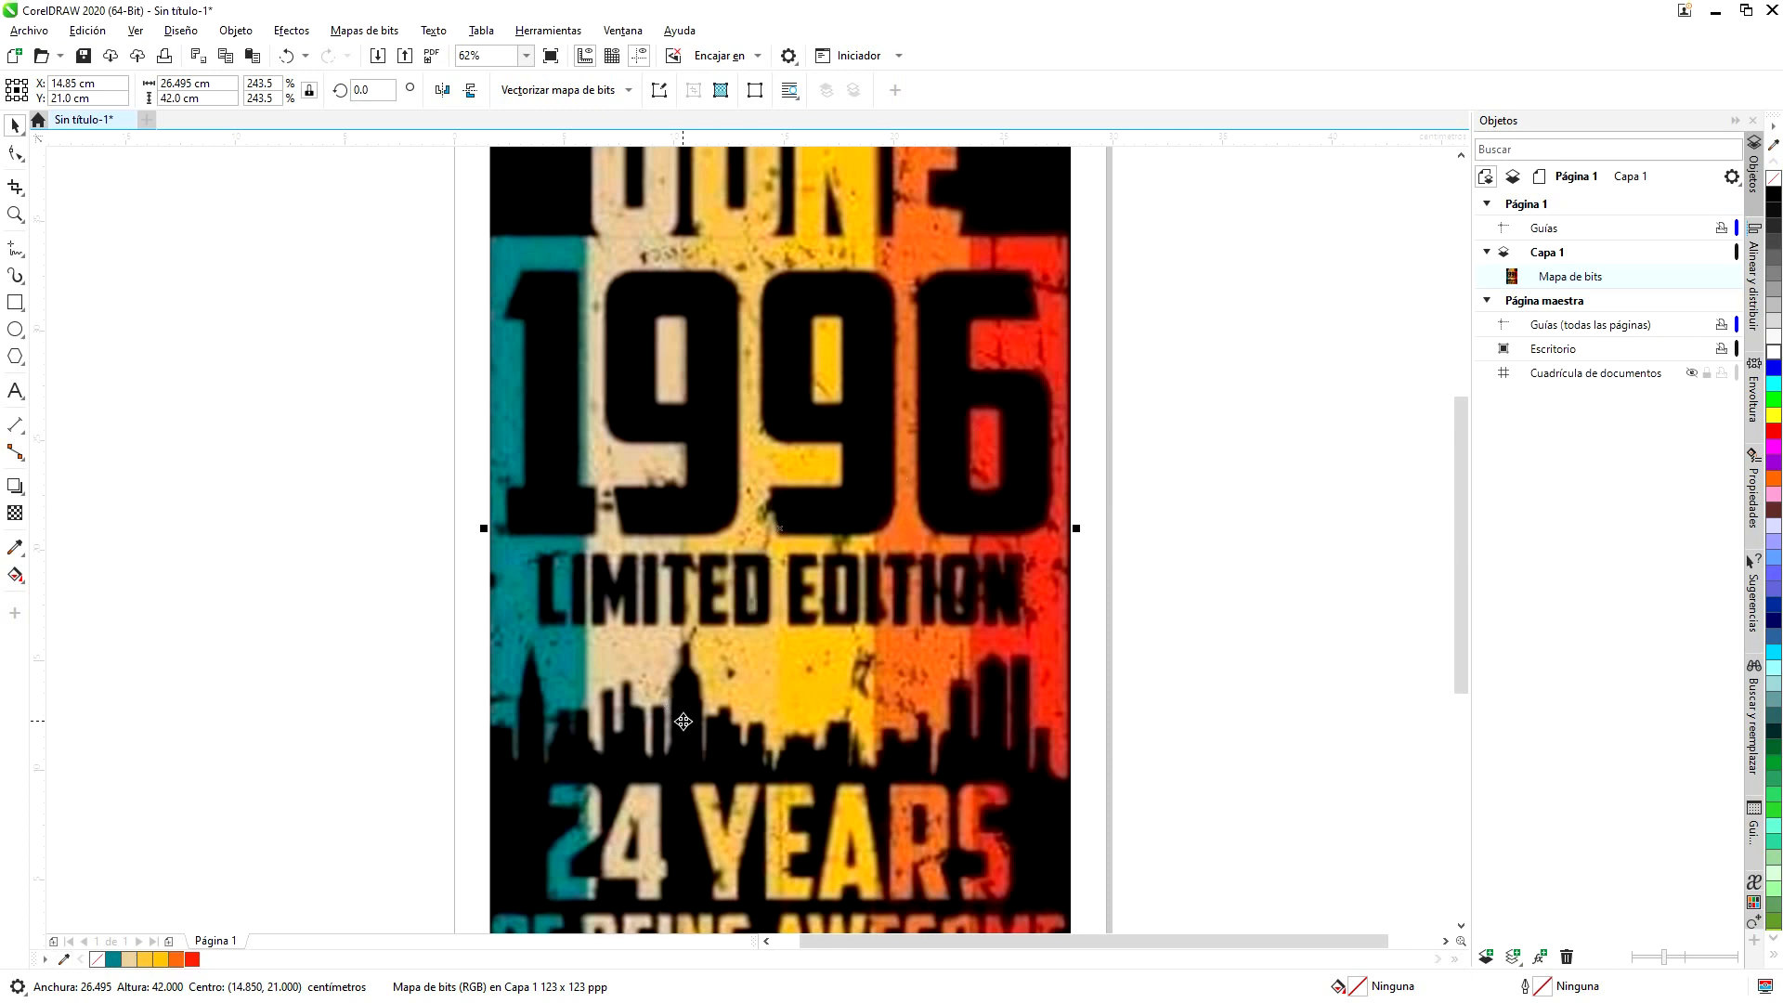
scroll(683, 720, down, 1)
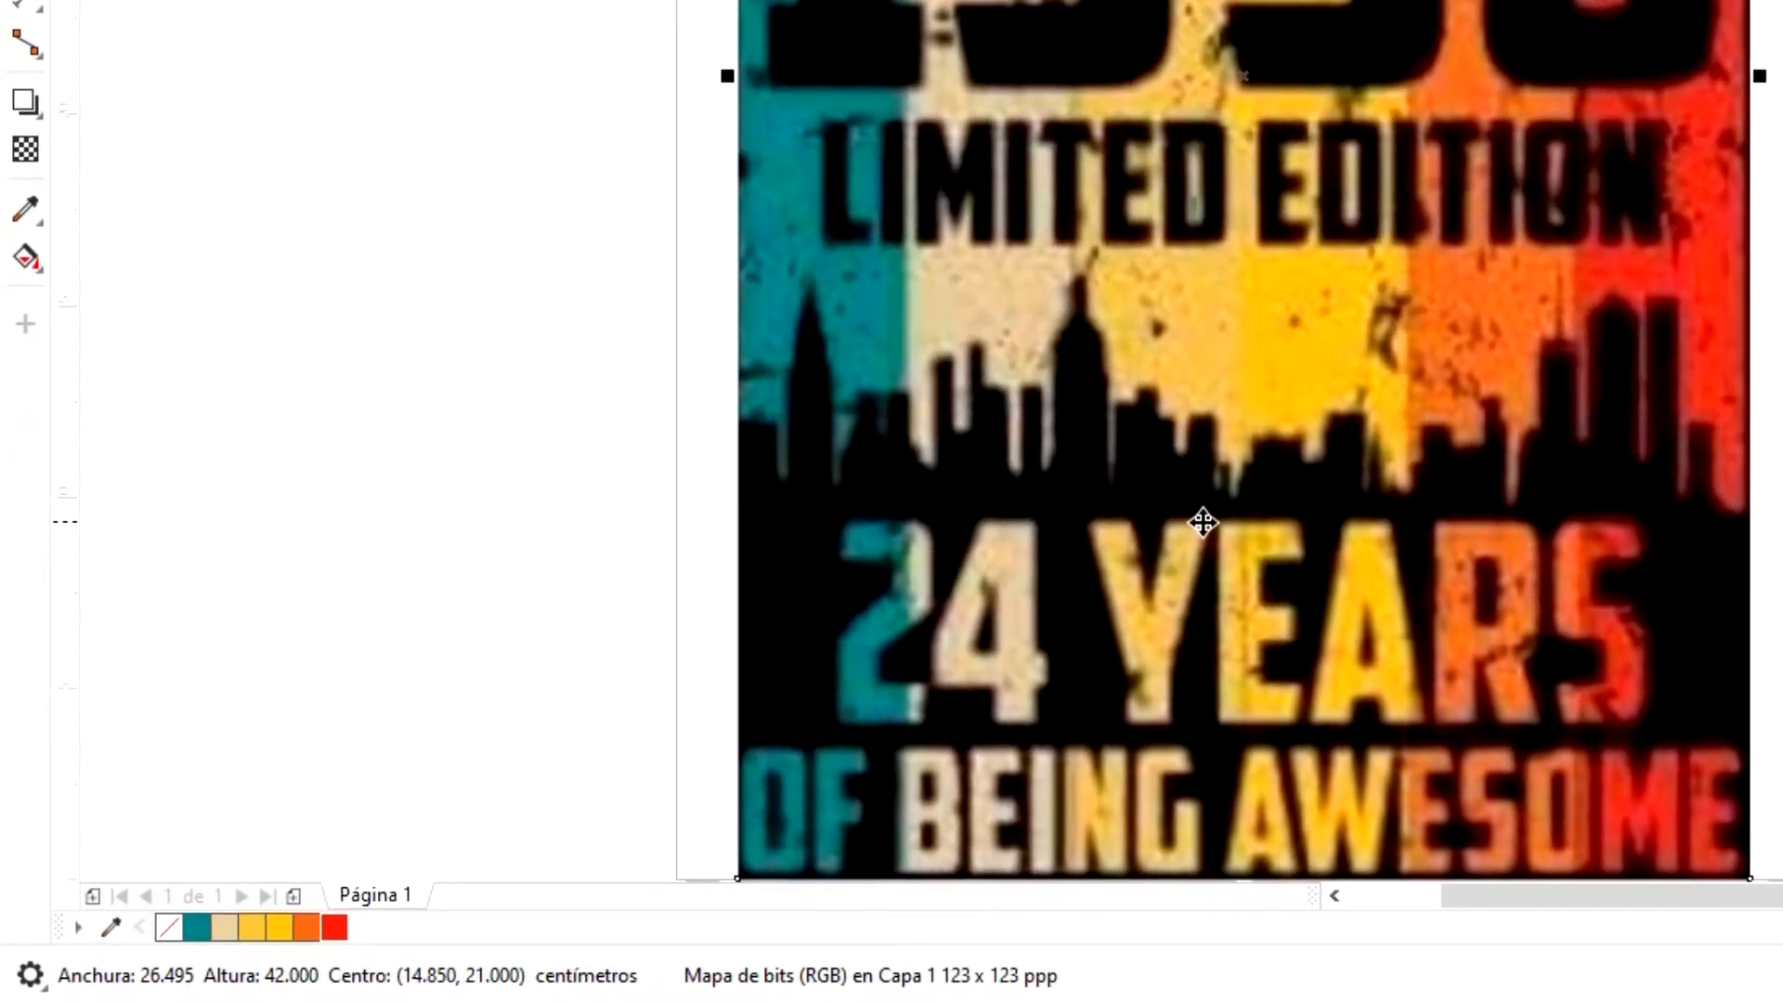
scroll(1144, 639, down, 2)
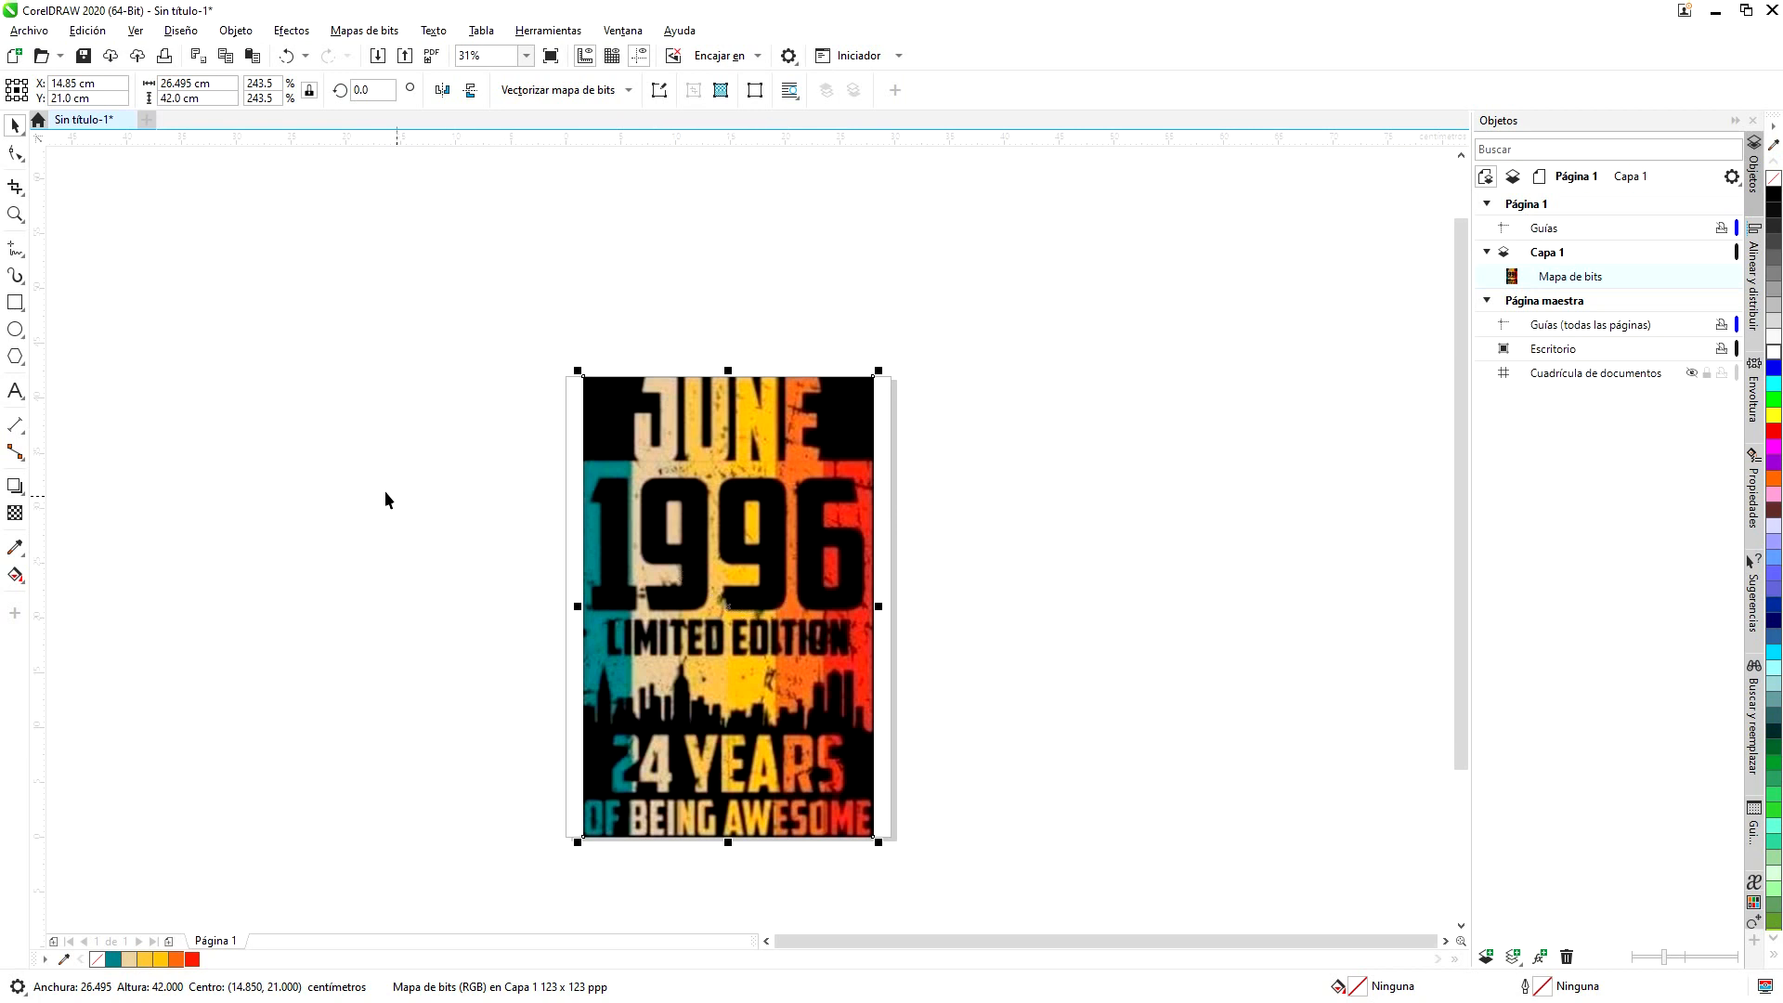
- Create a rectangle exactly matching the bitmap's bounds and order it behind the bitmap
key(shift)
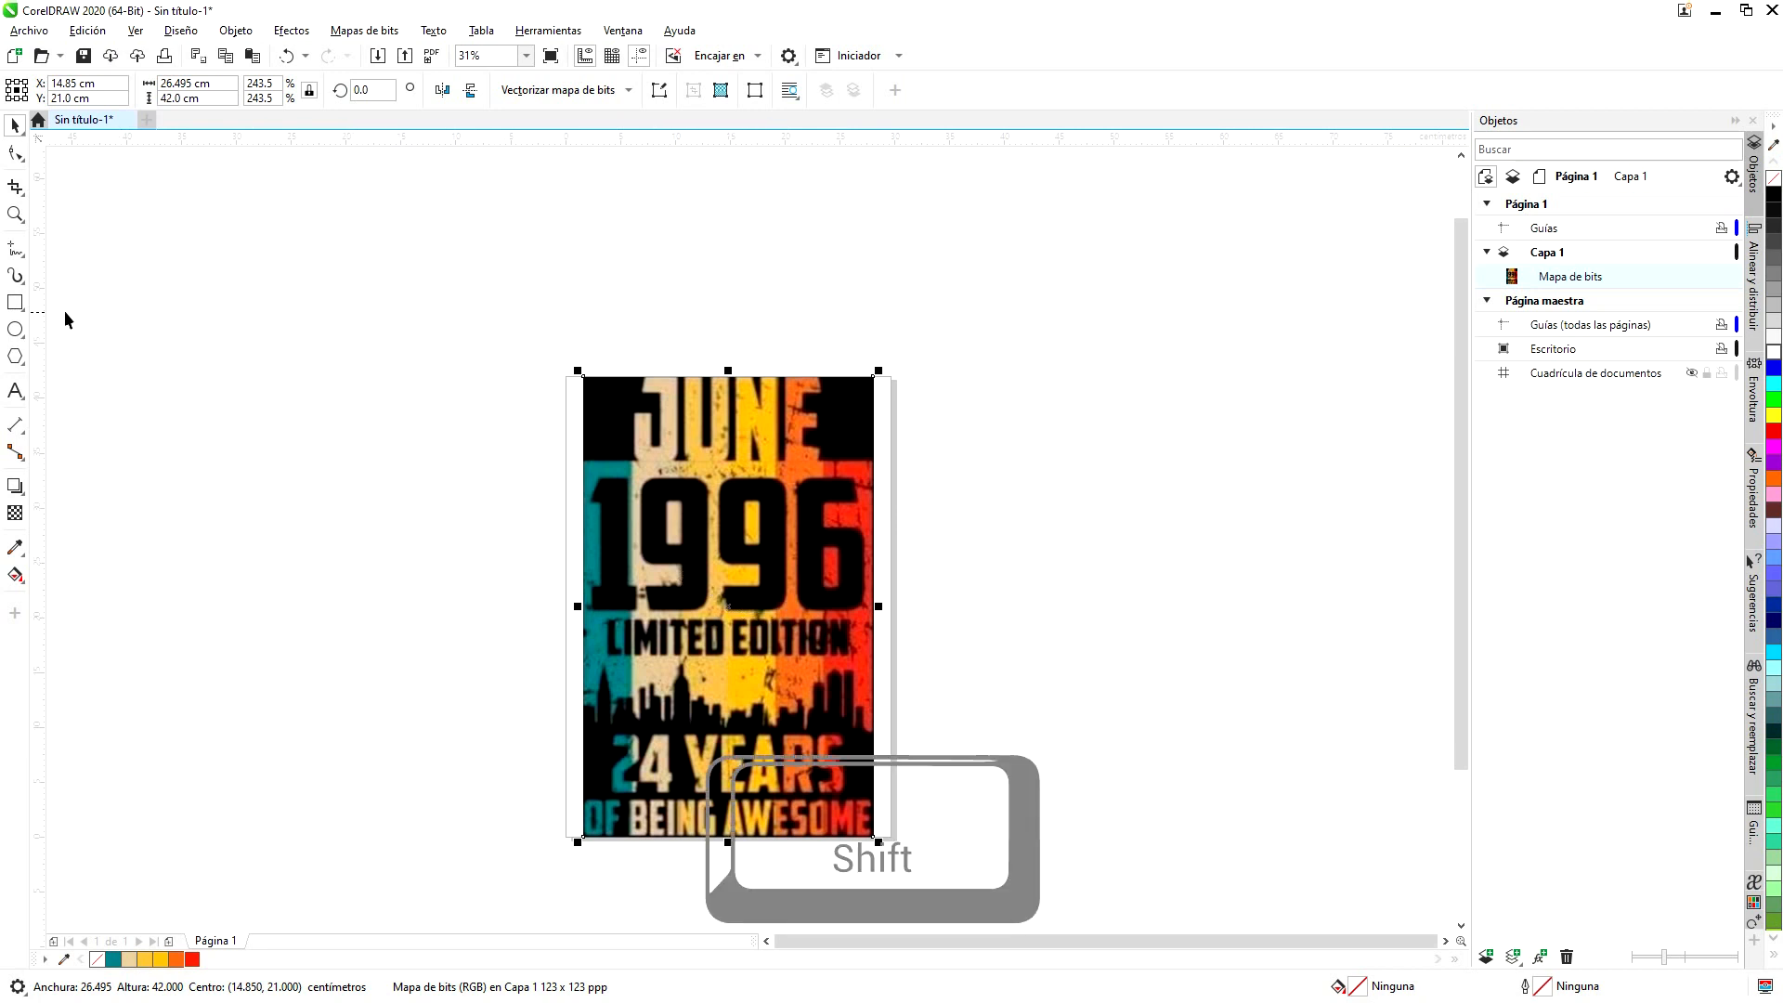
click(16, 305)
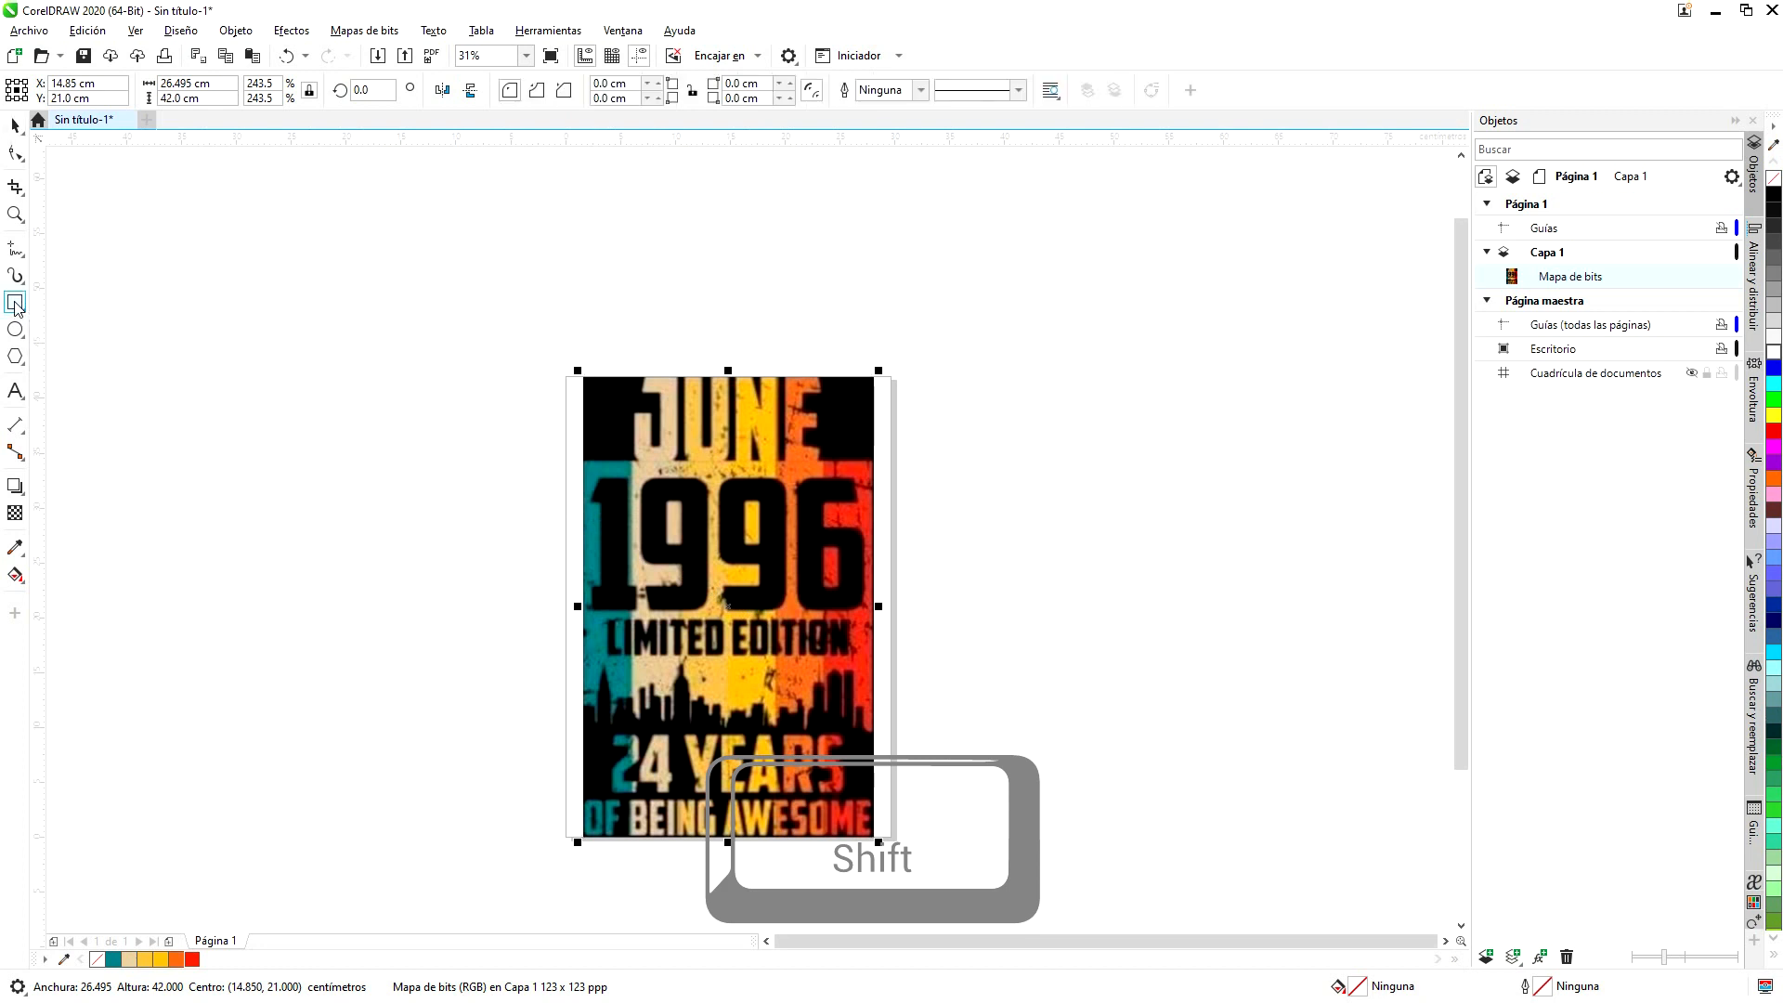
double_click(16, 305)
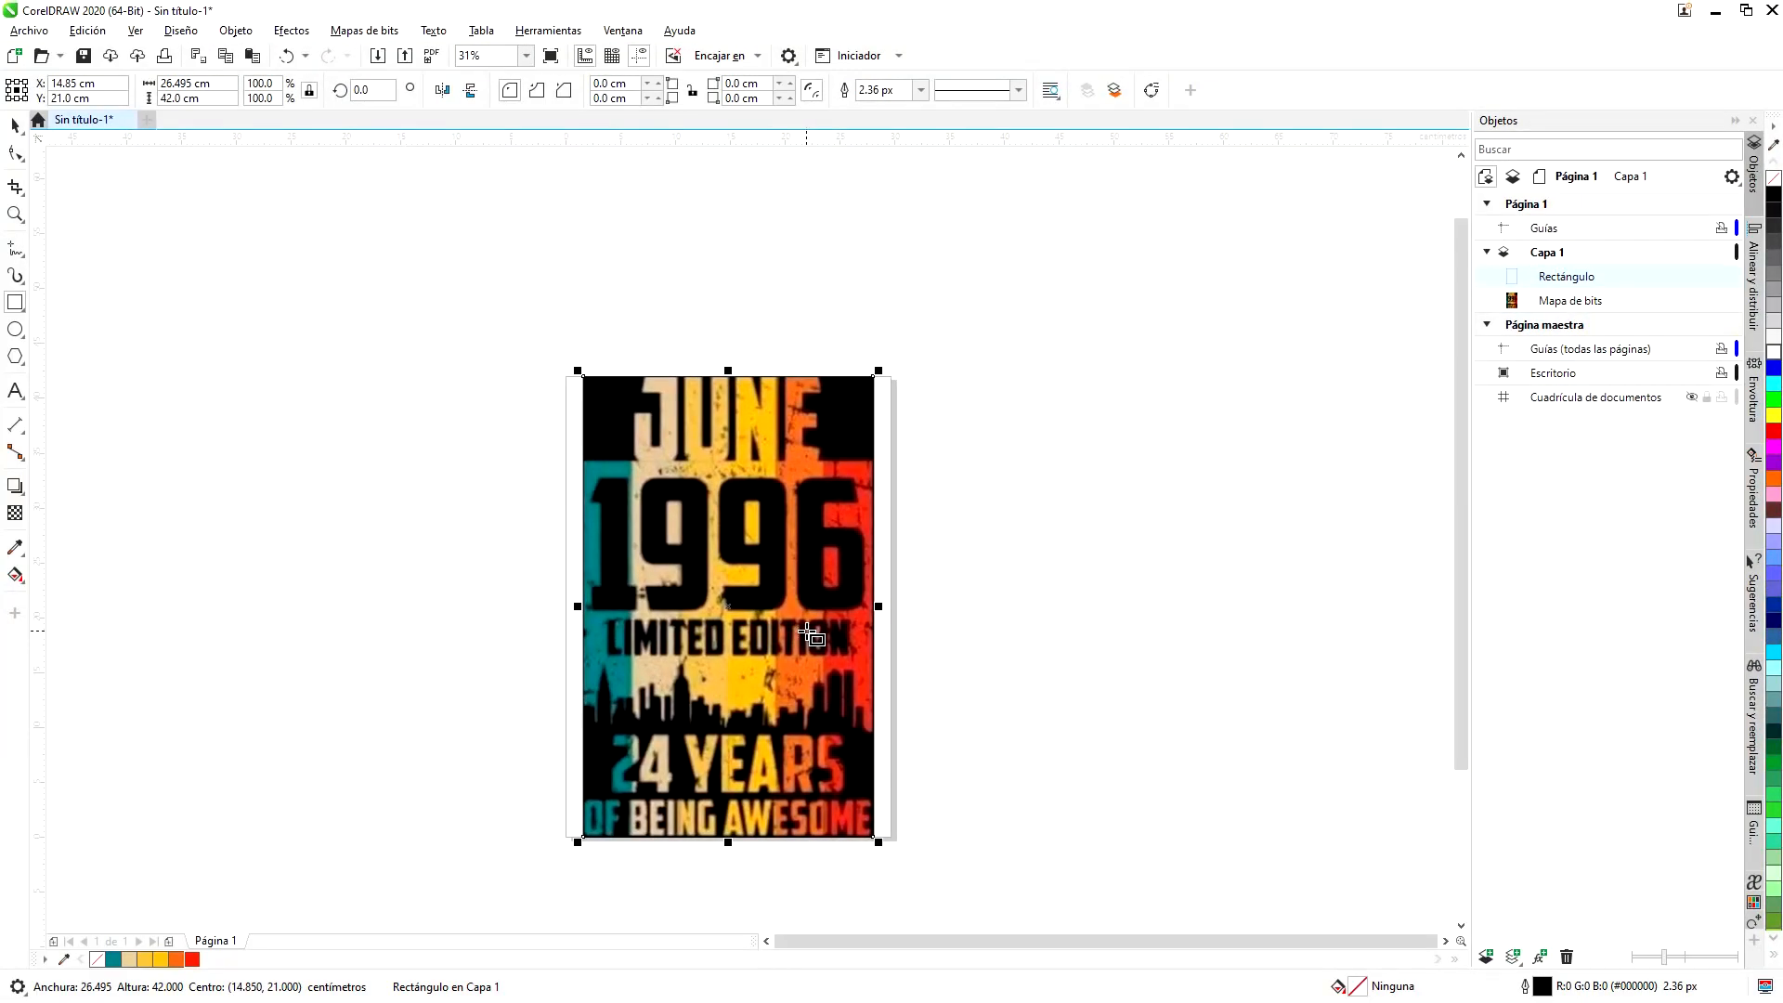
key(space)
right_click(848, 457)
mouse_move(934, 597)
click(1168, 609)
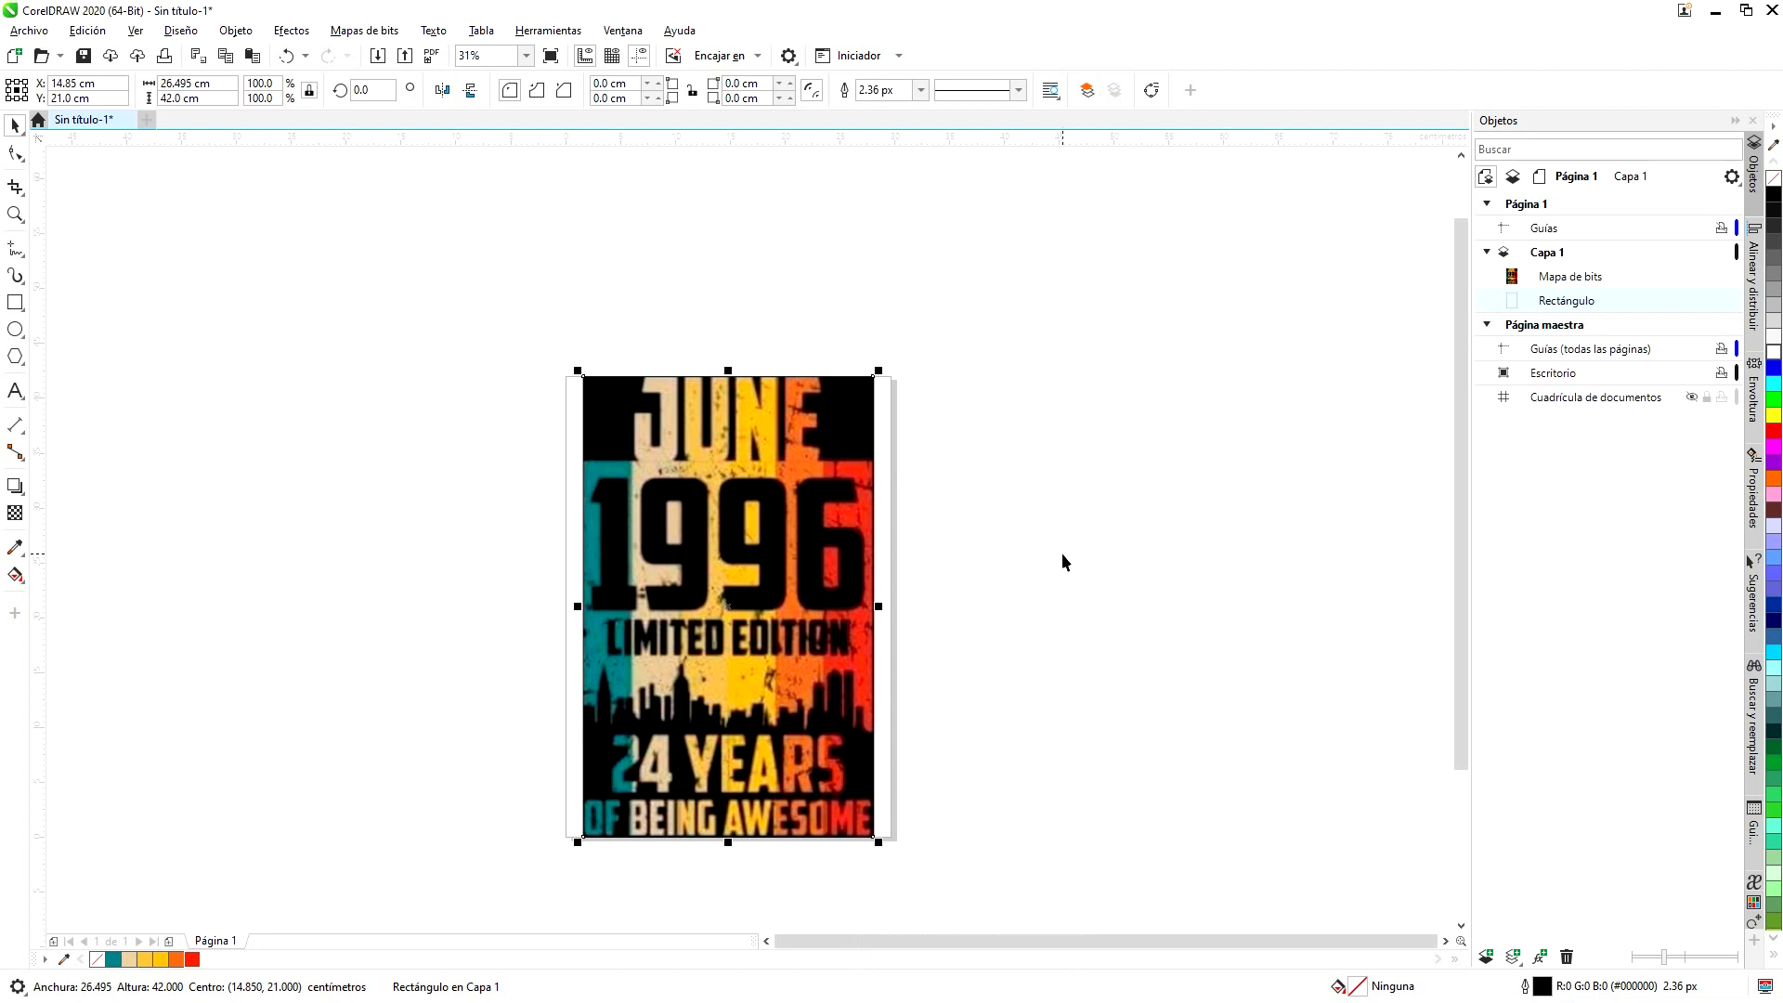
- Move the bitmap about 30.2 cm horizontally to the left of the page, then select the rectangle remaining on the page
click(781, 531)
drag(781, 543, 452, 554)
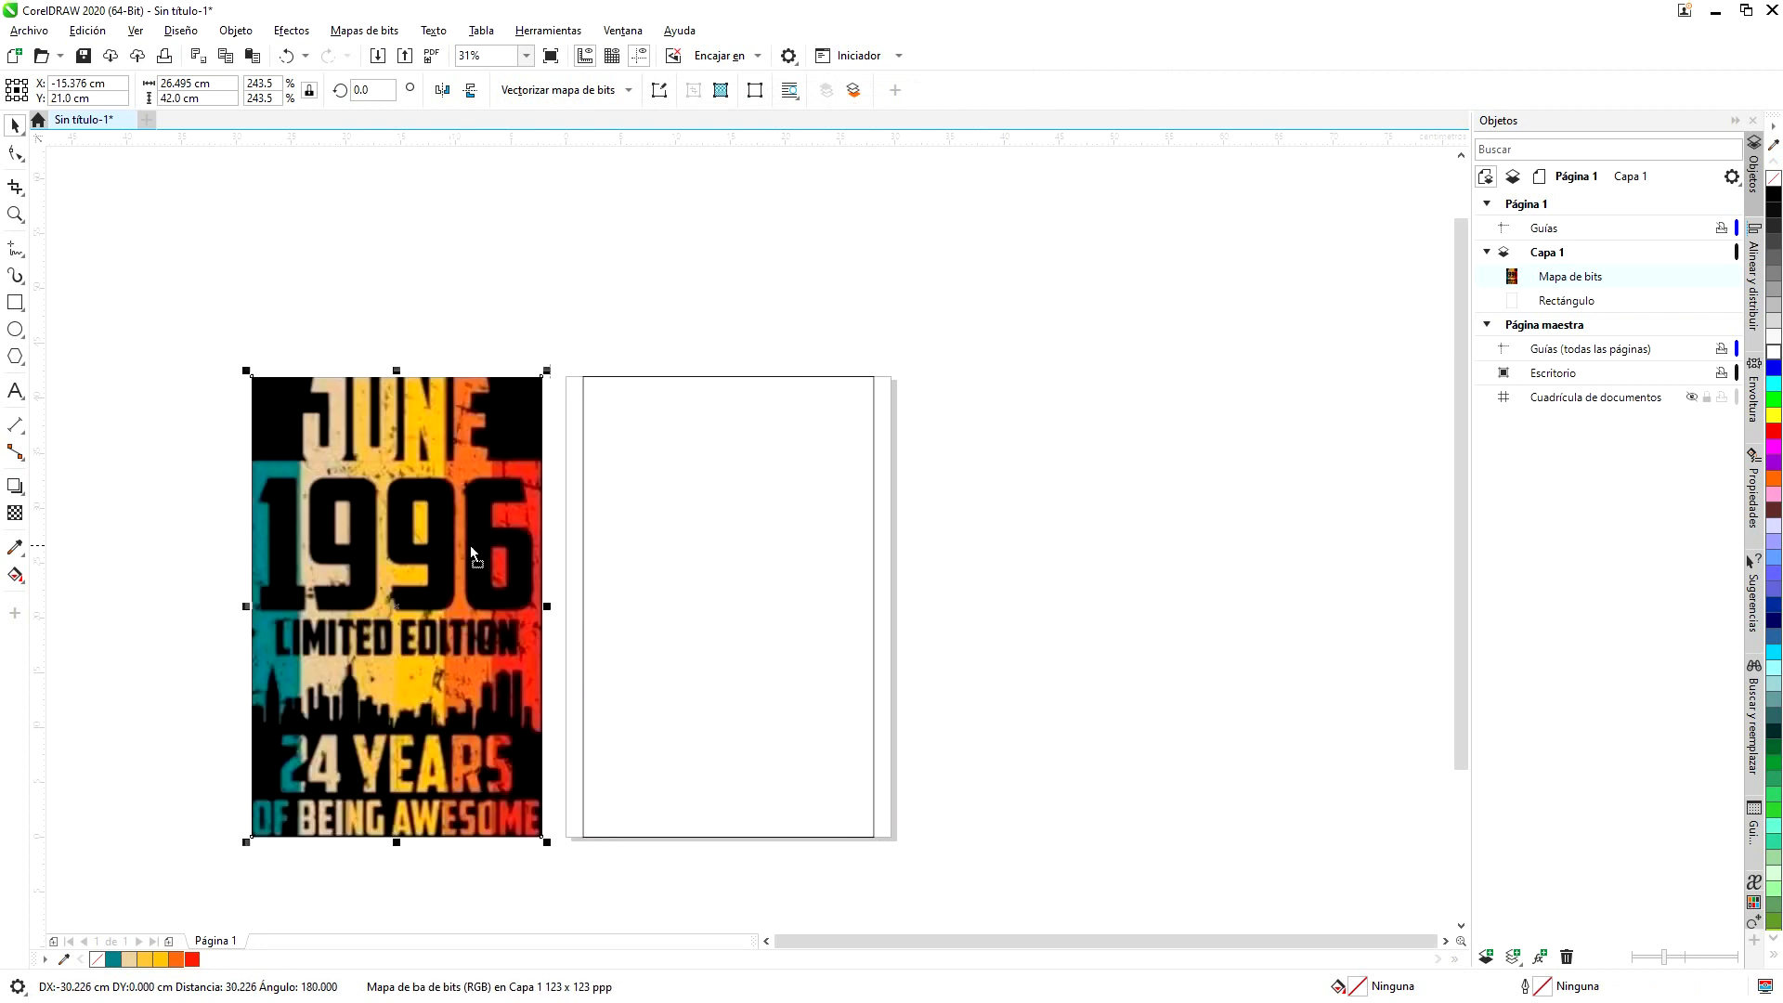
click(797, 602)
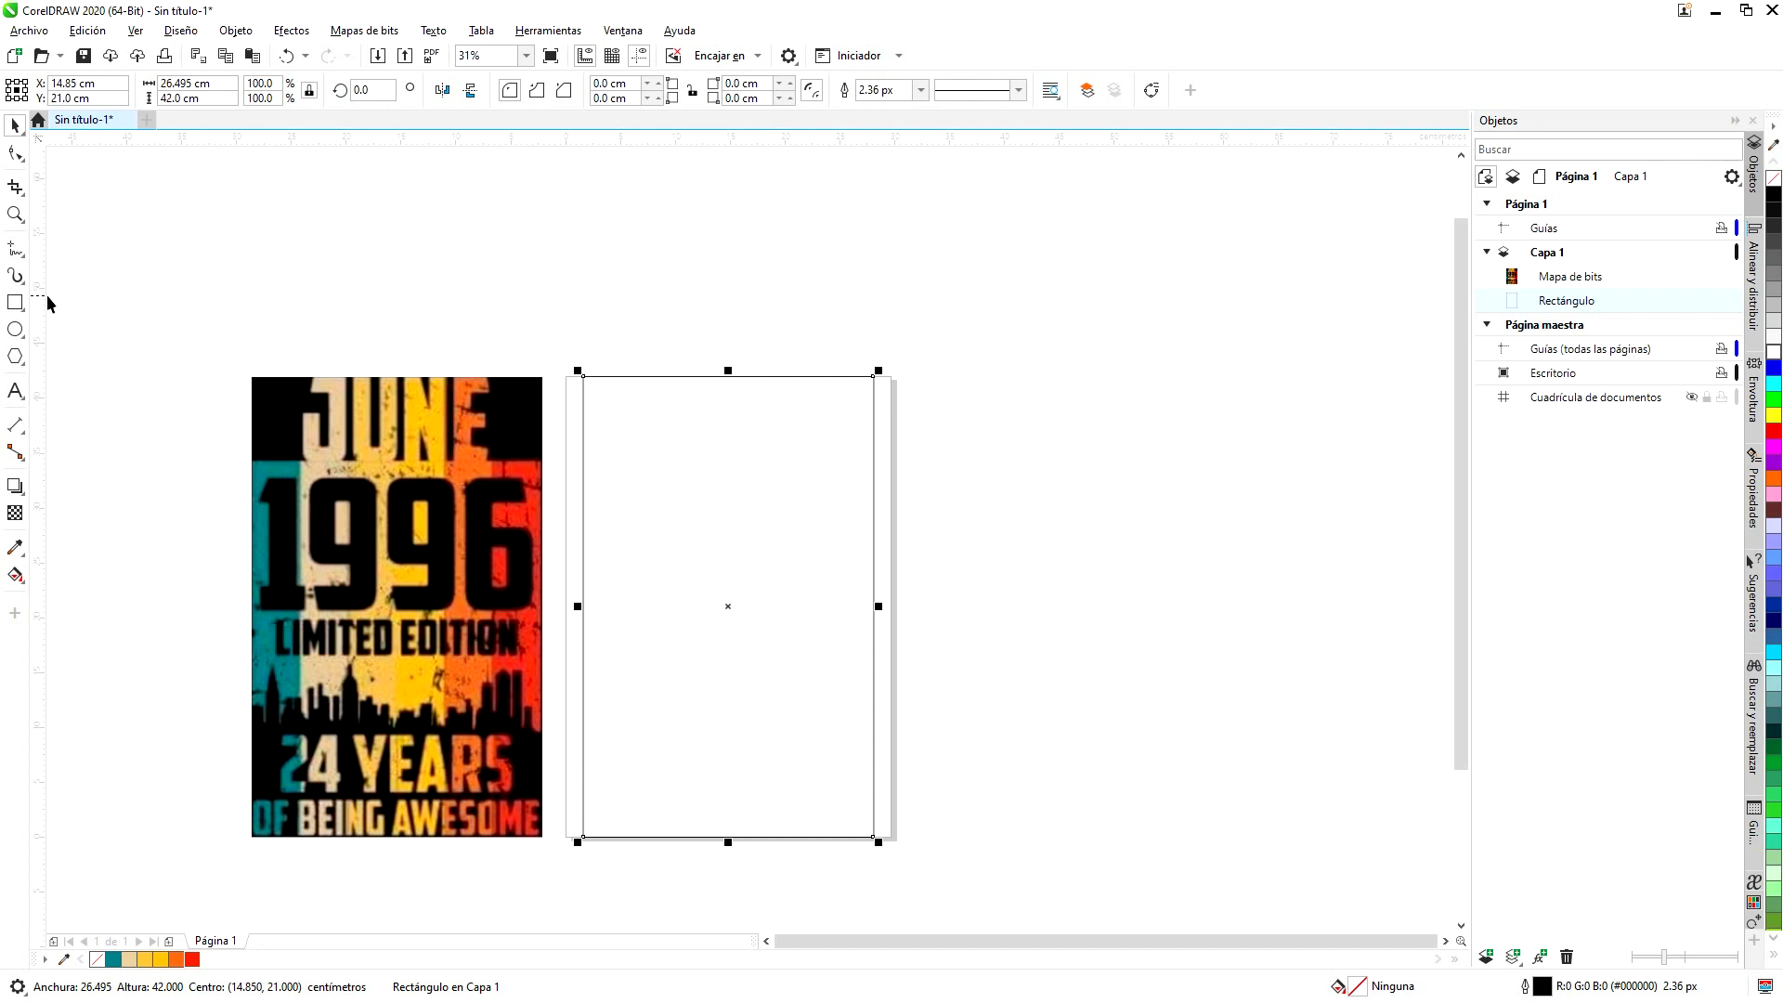
- Try outlining the reference's teal and beige bands with tall rectangles, then delete the beige band's rectangle
click(15, 303)
drag(252, 462, 301, 837)
key(ctrl+z)
drag(299, 459, 351, 836)
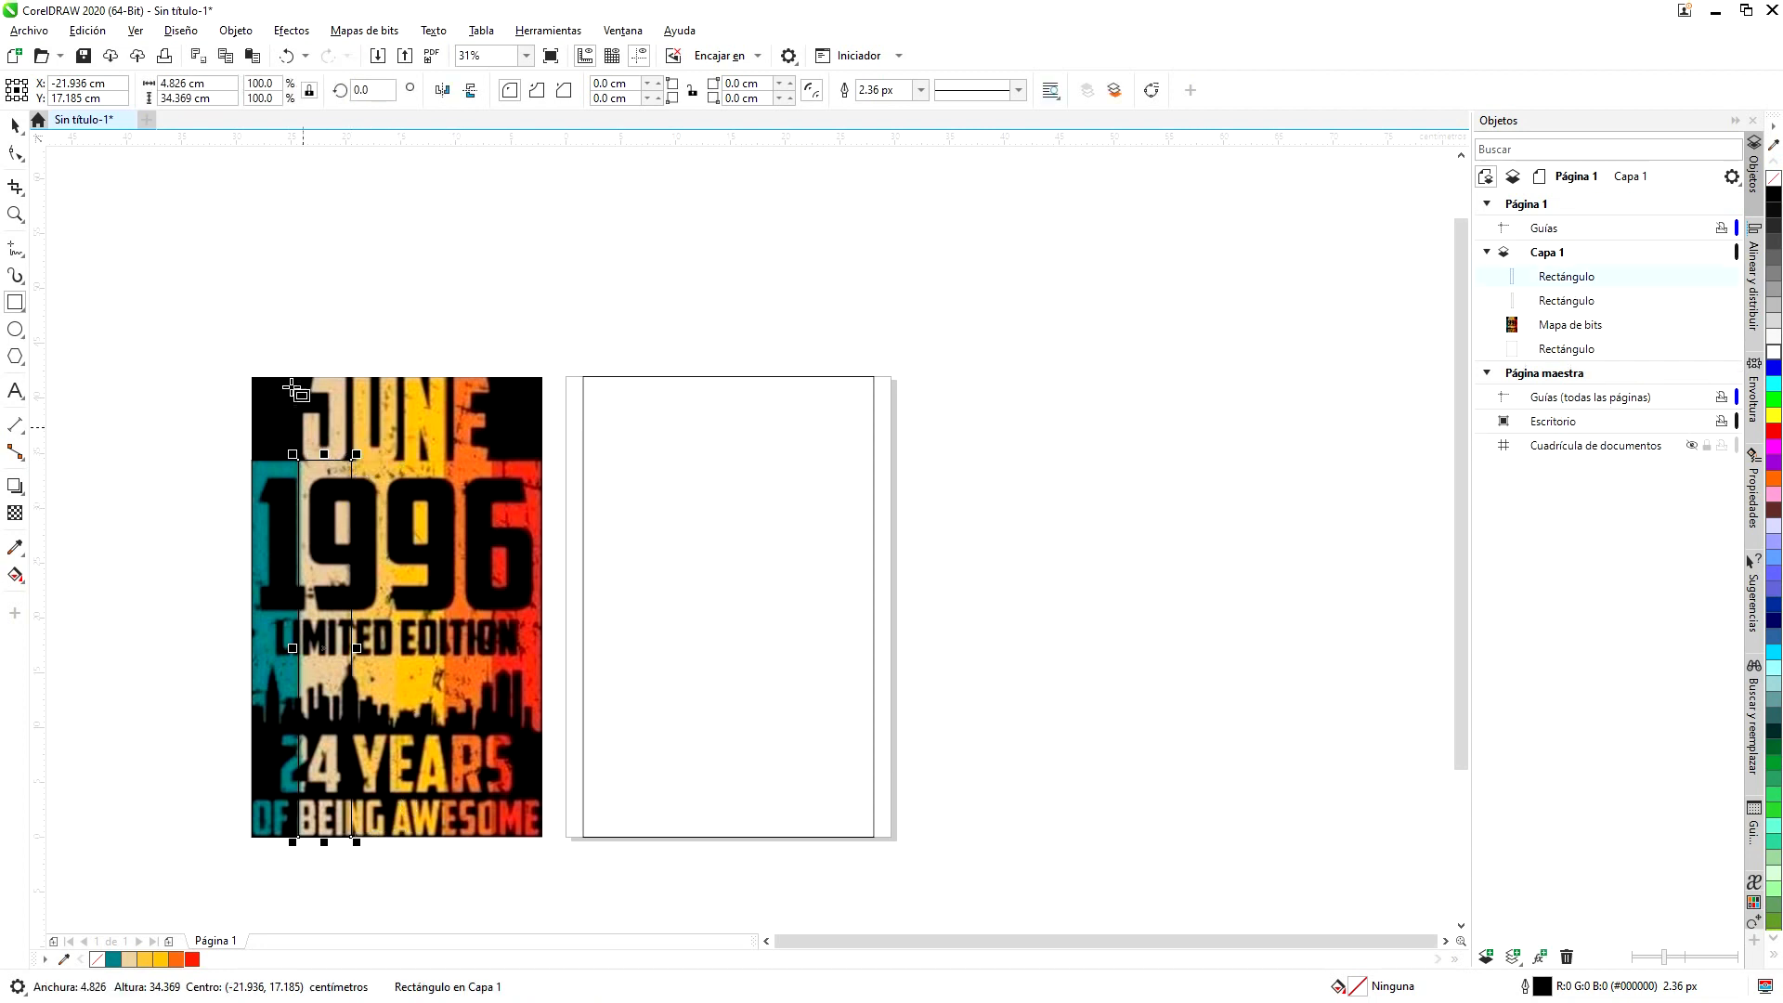
click(14, 125)
key(Delete)
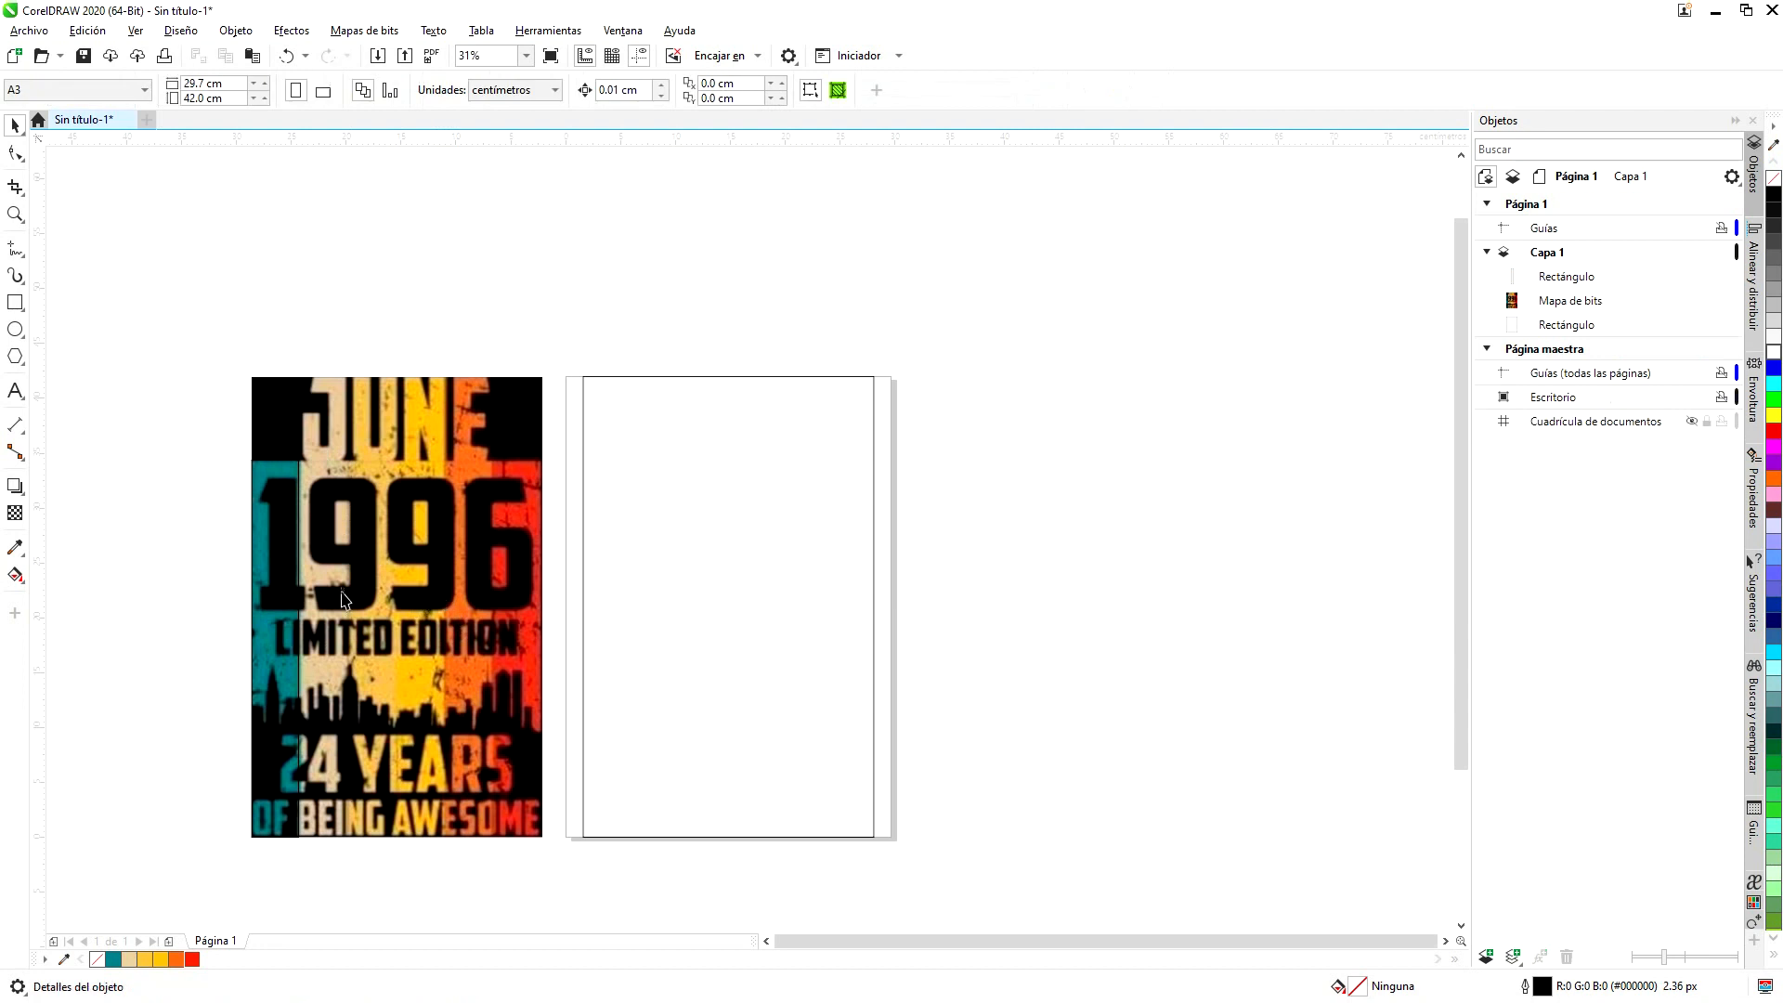
- Duplicate the teal band's rectangle edge to edge across the reference until there are six stripes
click(277, 535)
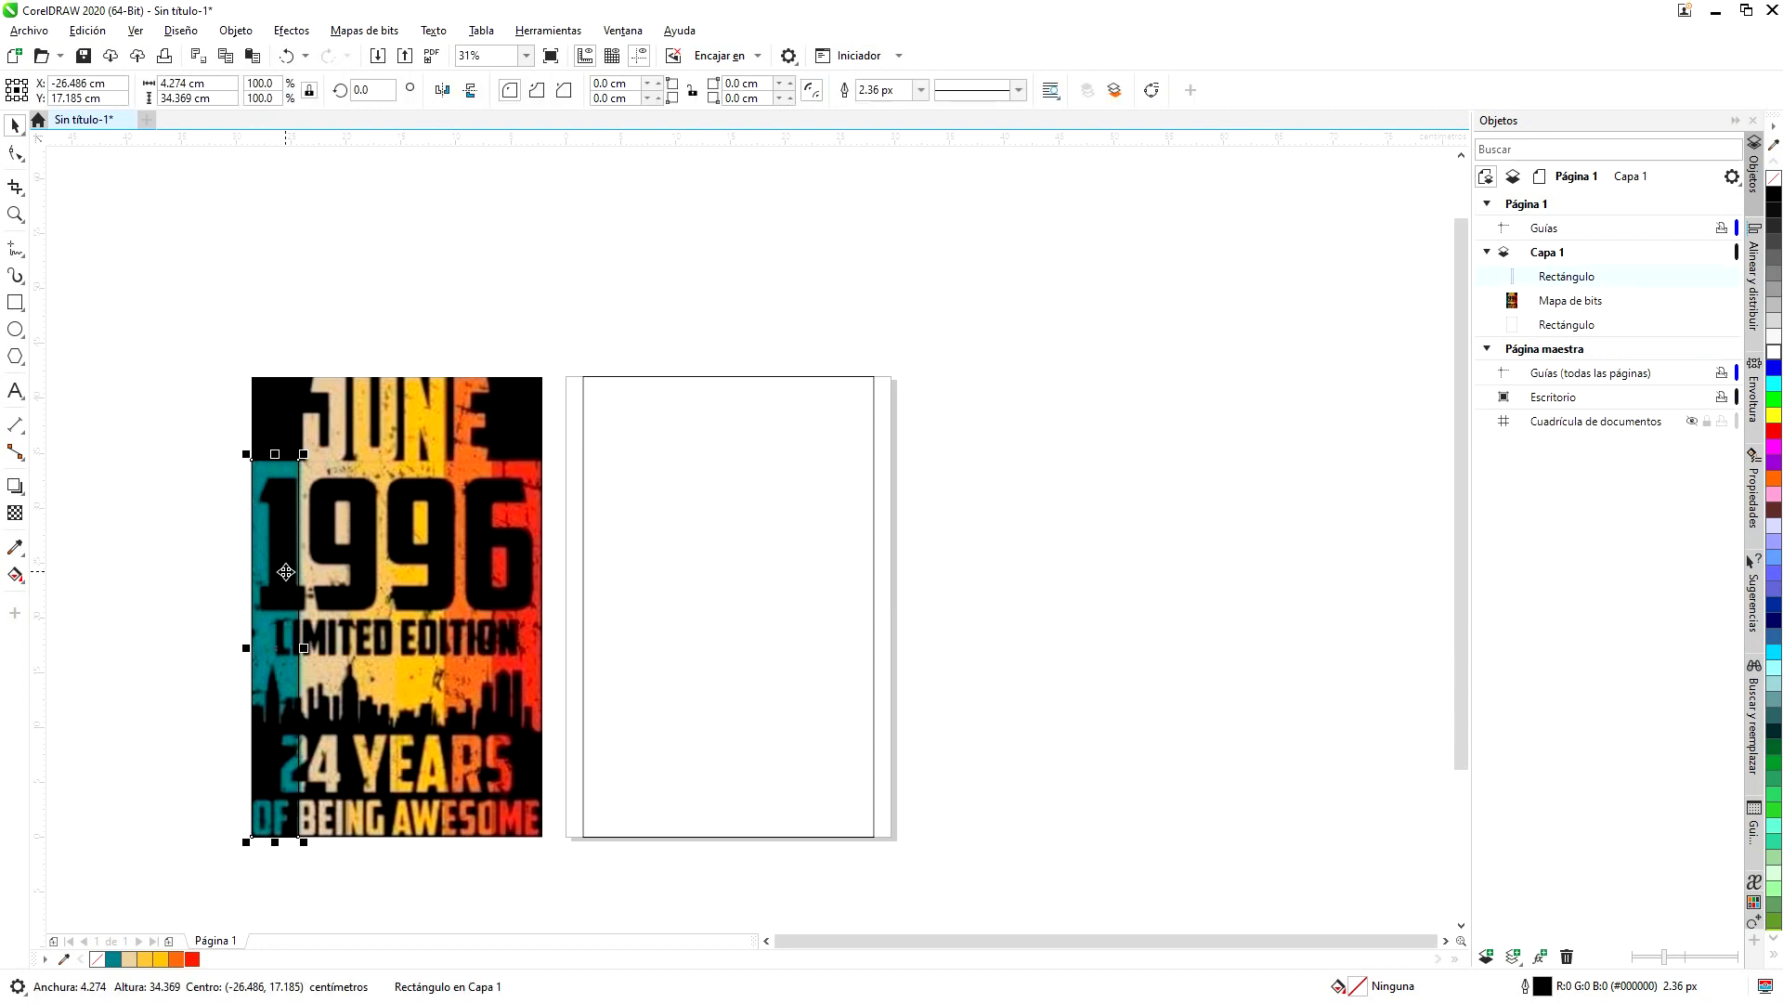
key(ctrl+d)
drag(286, 571, 298, 573)
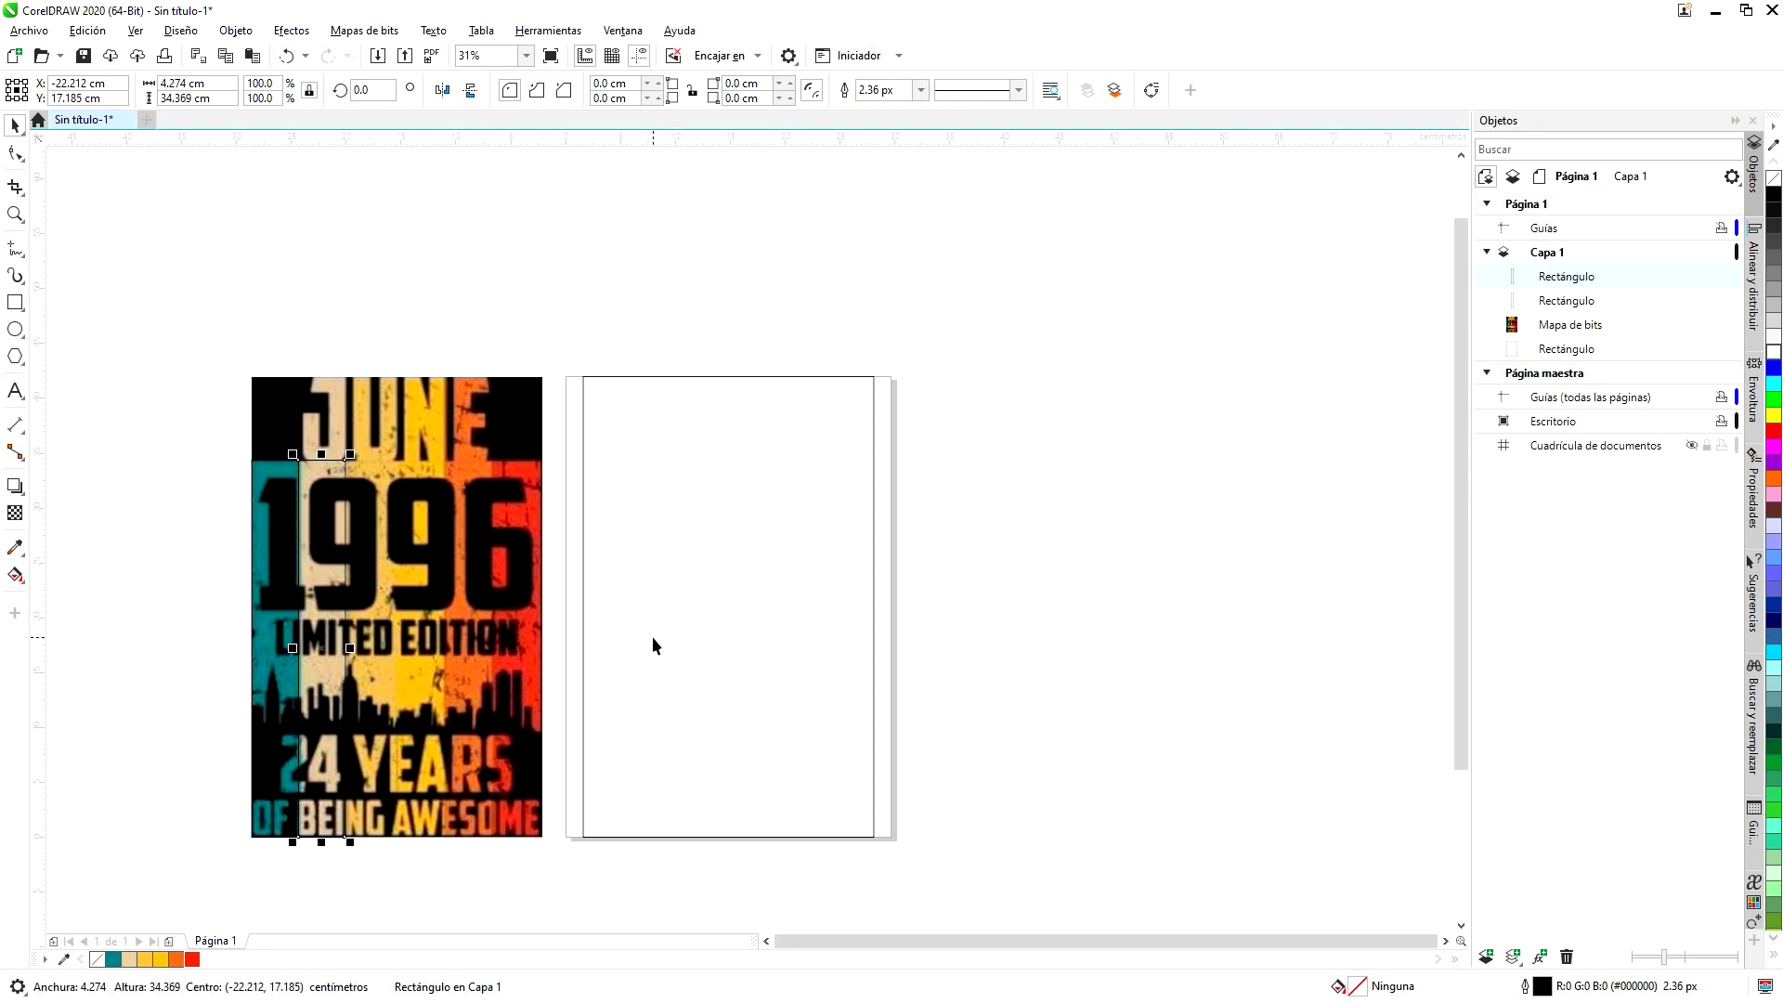
key(ctrl+d)
key(ctrl+d)
key(ctrl+d)
key(ctrl+d)
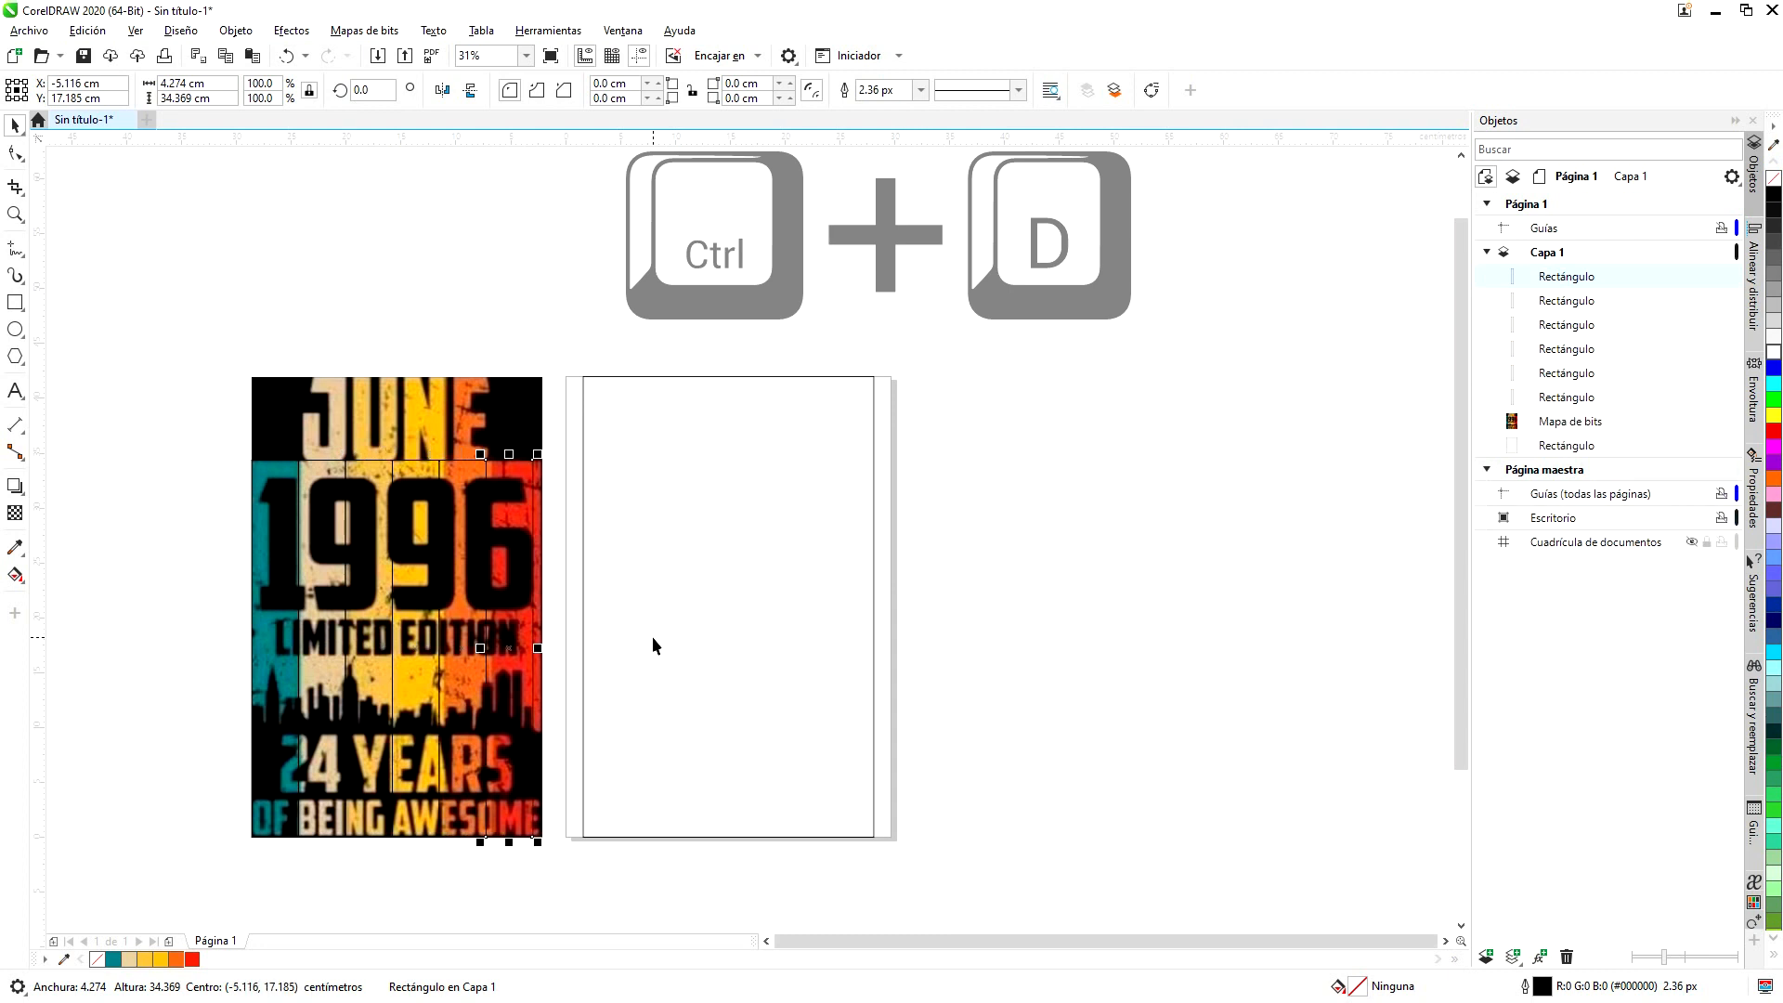
- Undo the duplicated stripes and the original teal band rectangle over the reference image
scroll(506, 518, up, 4)
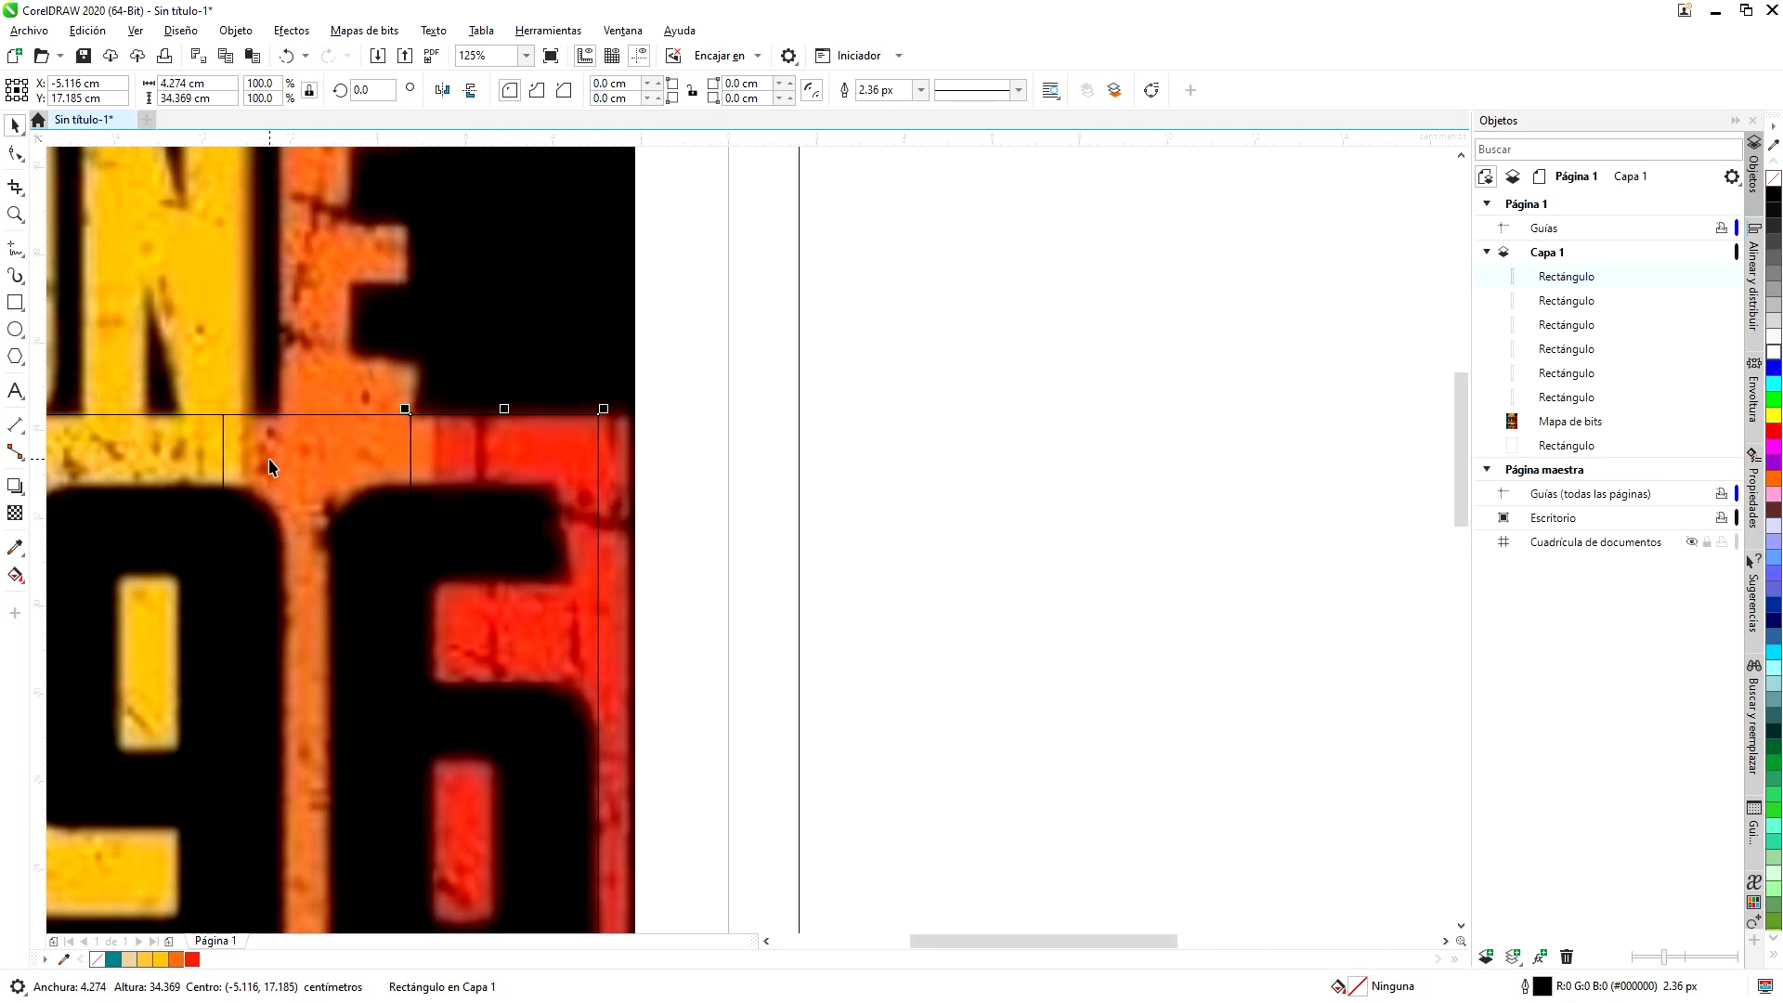
scroll(272, 467, down, 4)
scroll(209, 460, up, 2)
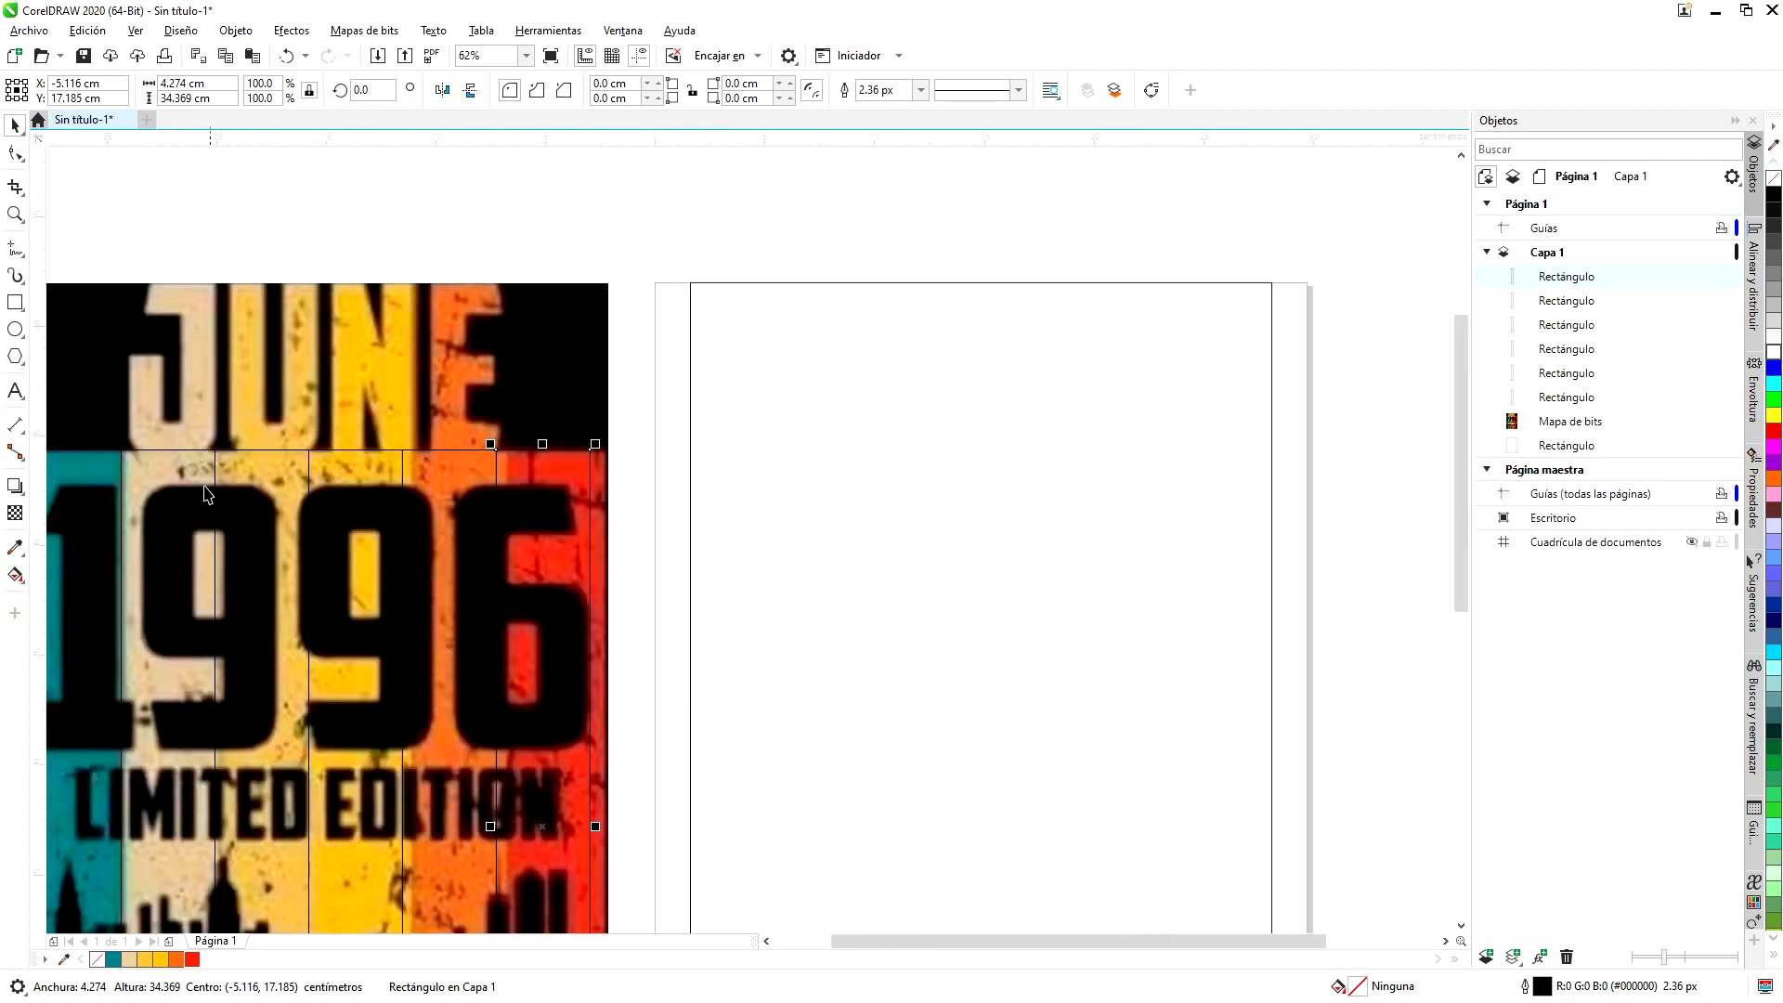
scroll(470, 465, up, 2)
scroll(512, 509, down, 4)
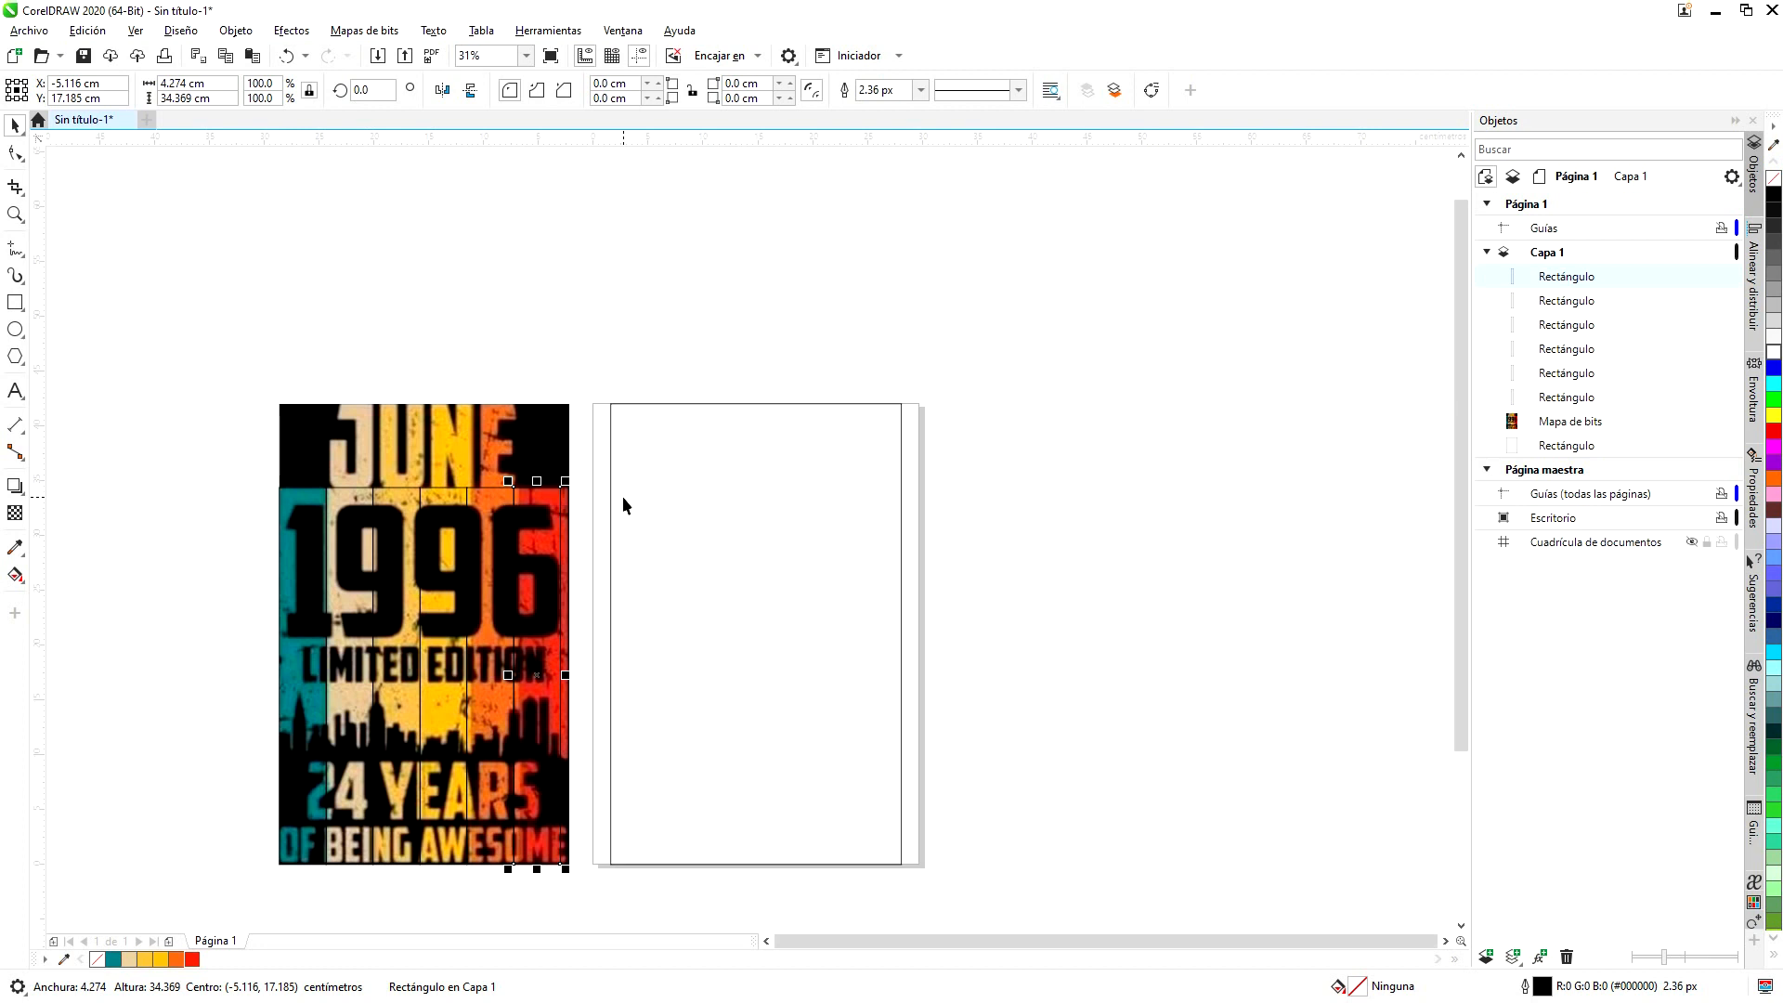
key(ctrl+z)
key(ctrl+z)
key(ctrl+z)
key(ctrl+z)
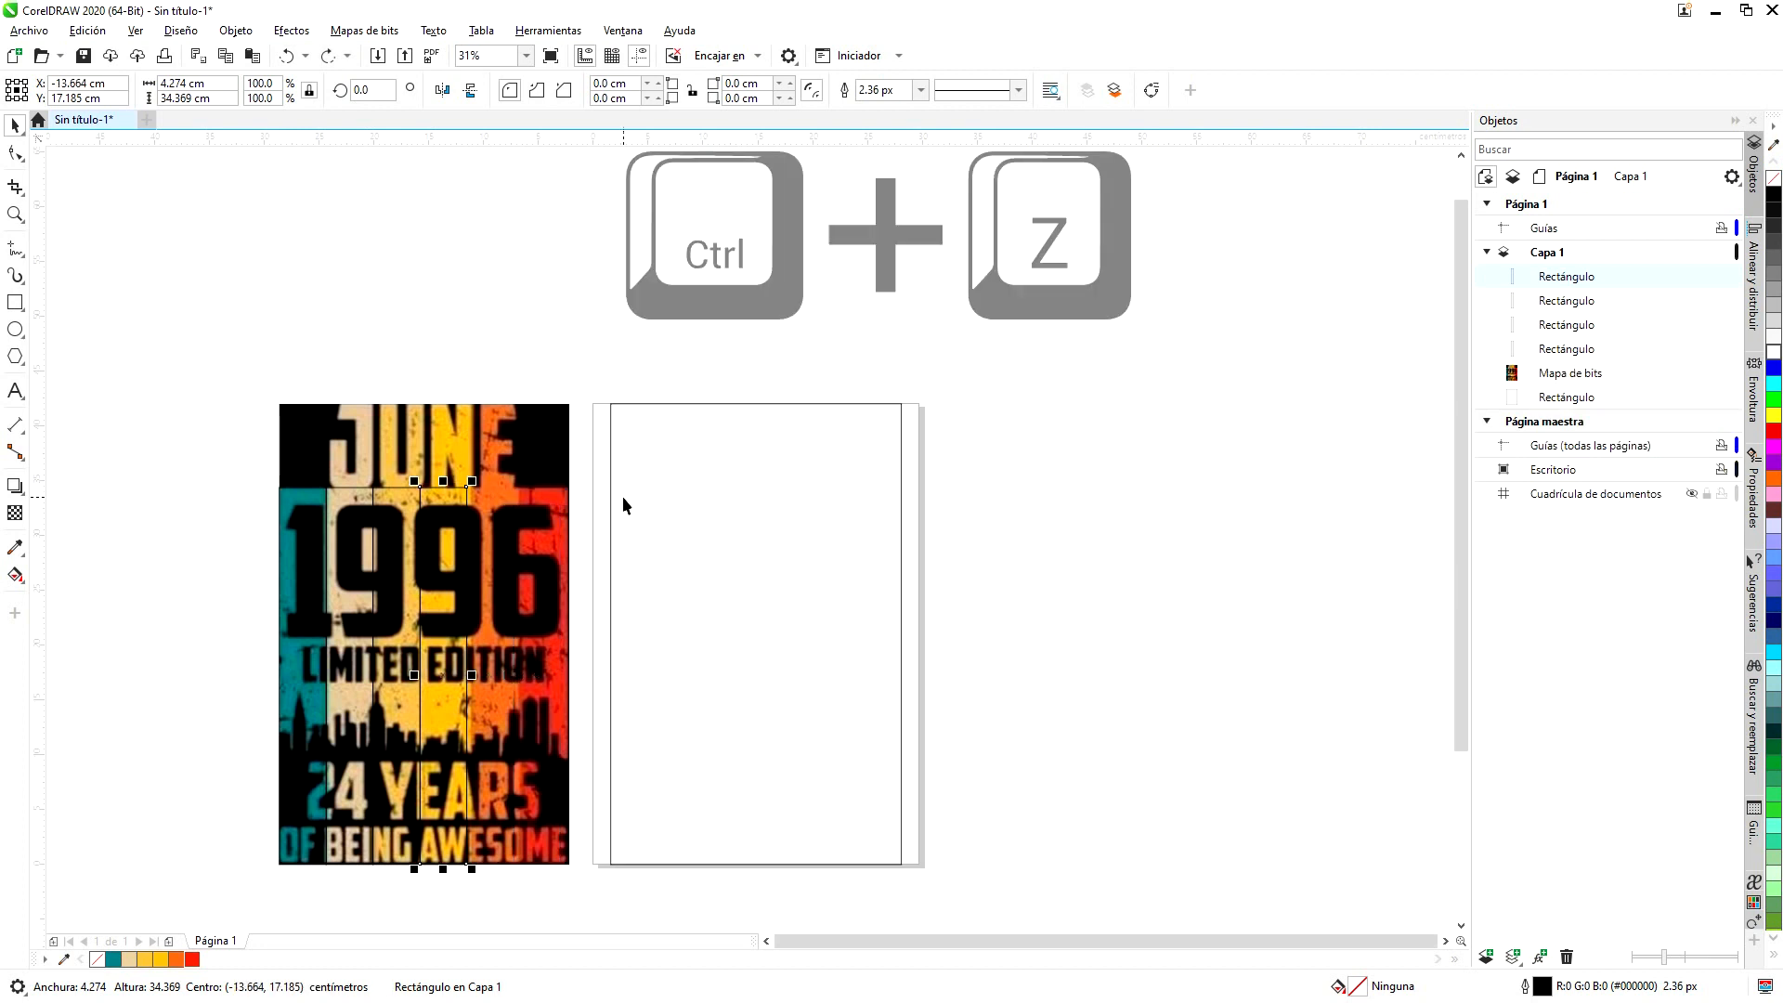
key(ctrl+z)
key(ctrl+z)
key(ctrl+z)
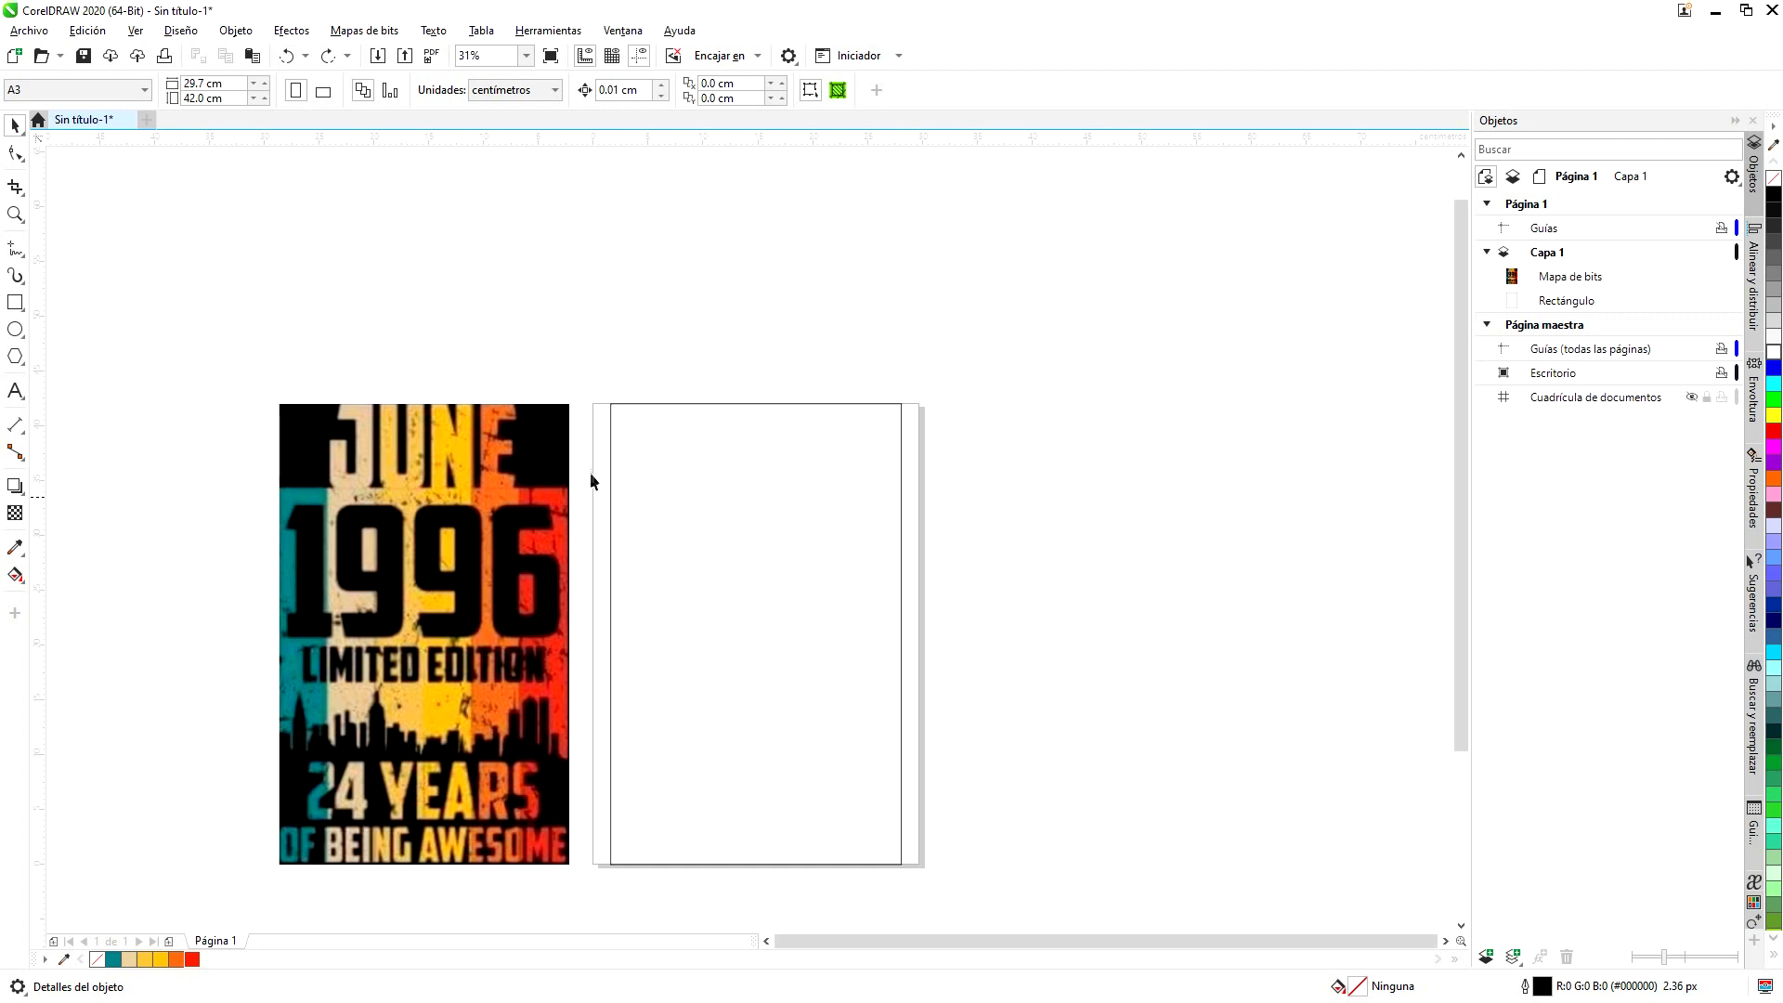
- Fill the rectangle on the page with purple (#9900CC) and remove its outline
click(734, 530)
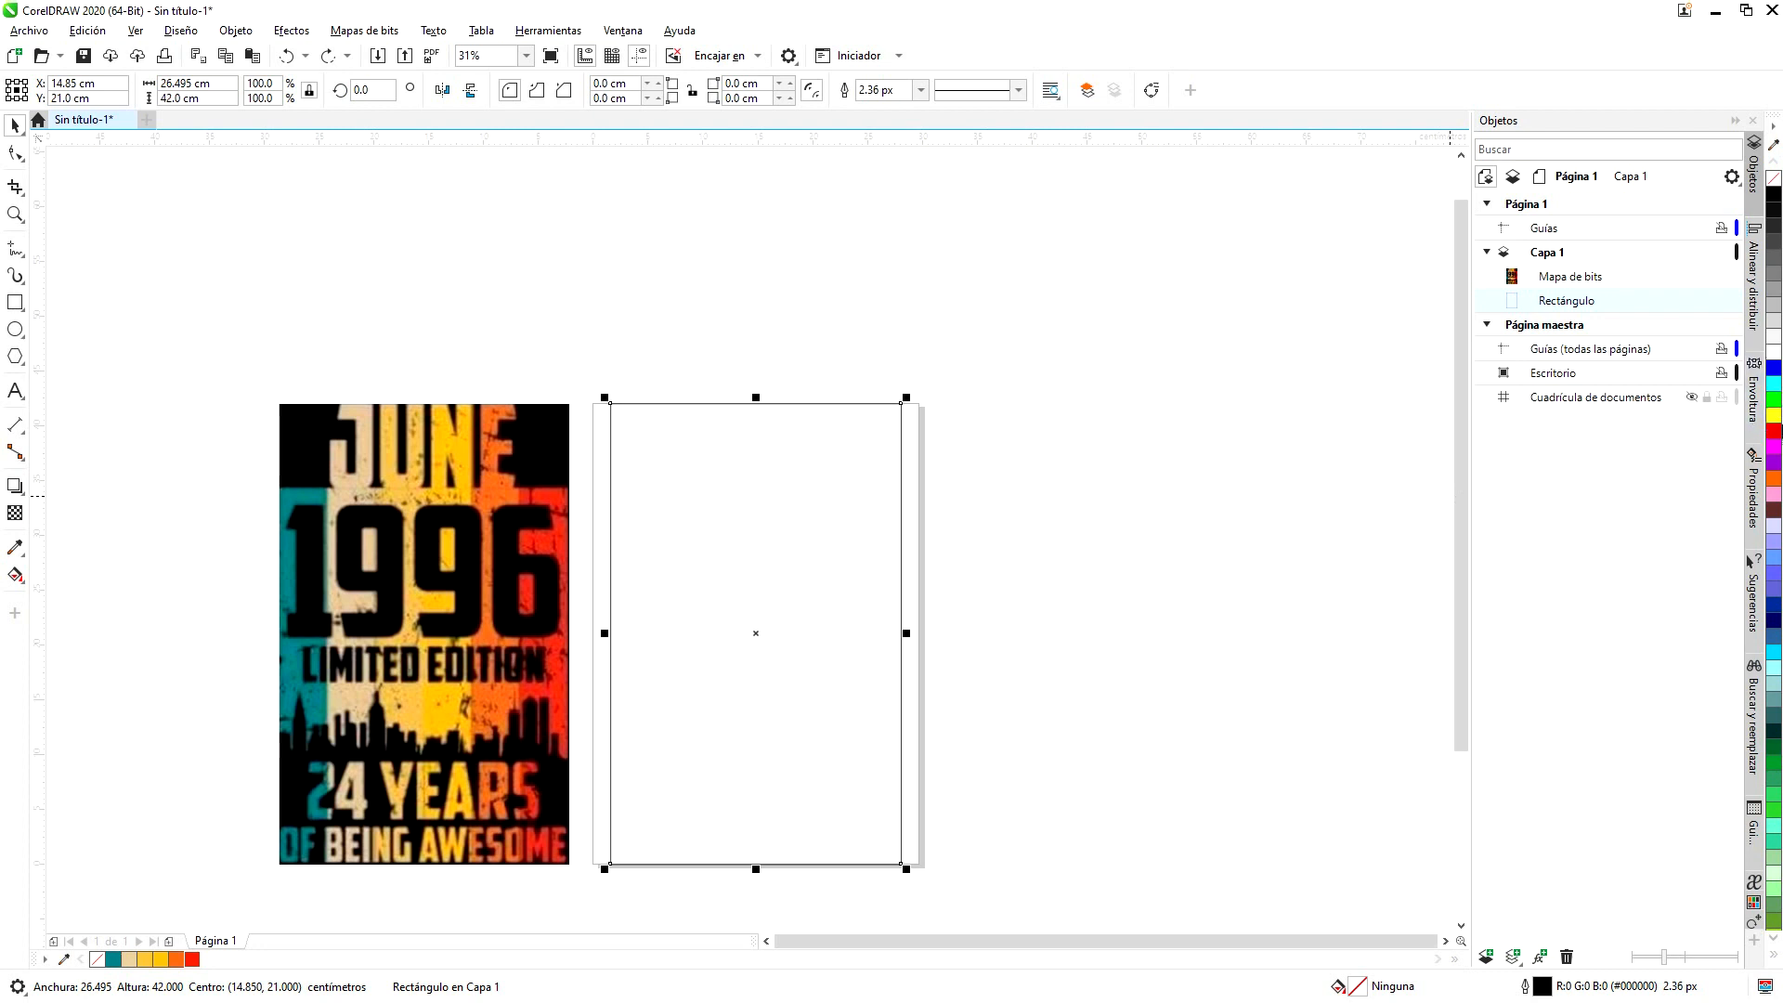
click(1774, 465)
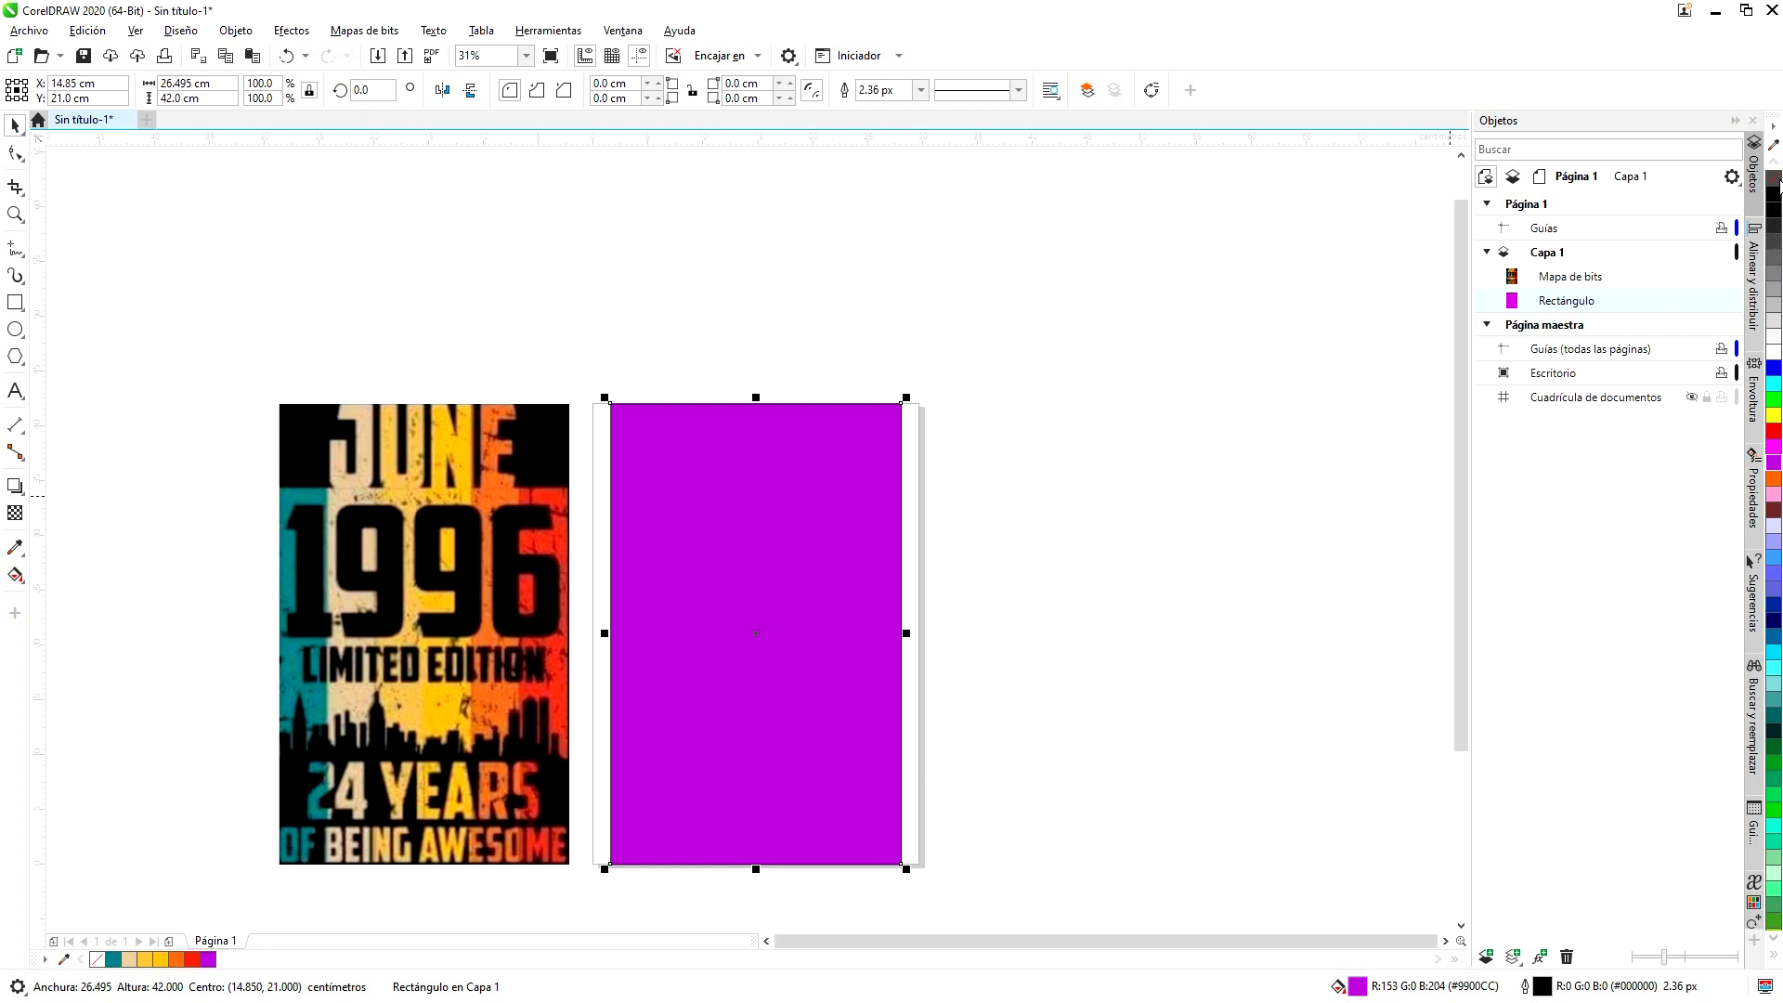
right_click(1776, 179)
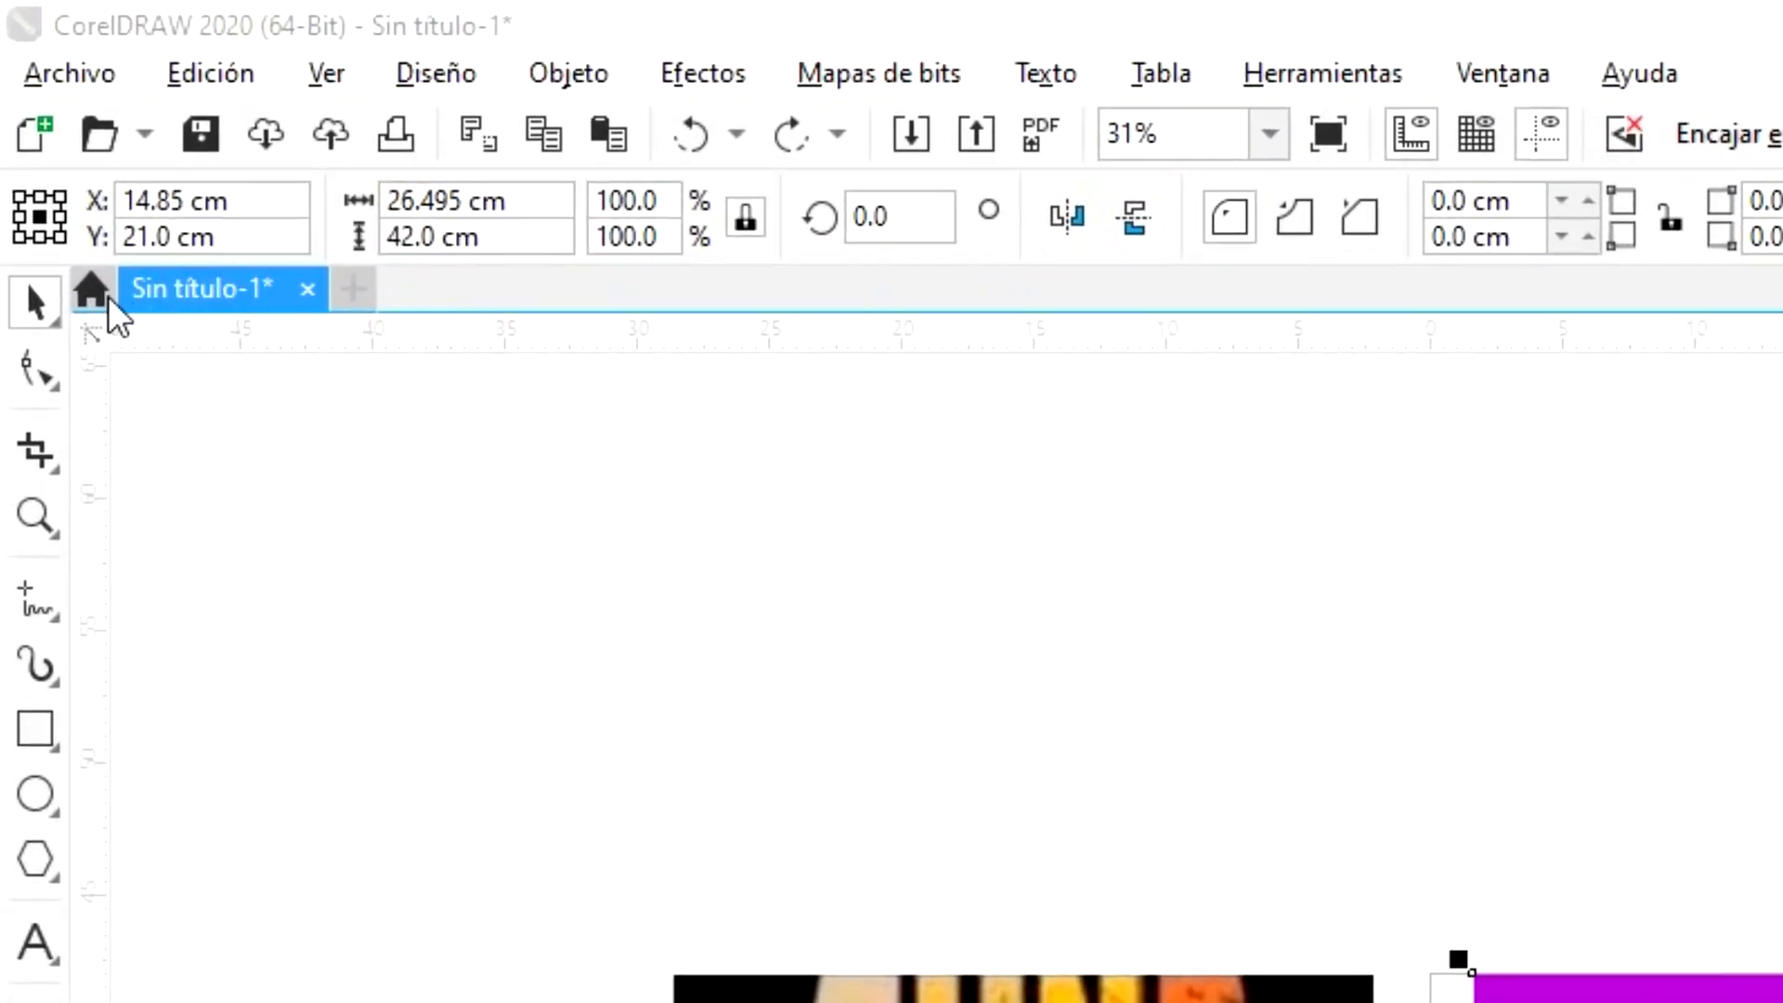
- Set the purple rectangle's reference point to its upper-left corner and, with proportions unlocked, divide its 26.495 cm width by 6
click(18, 199)
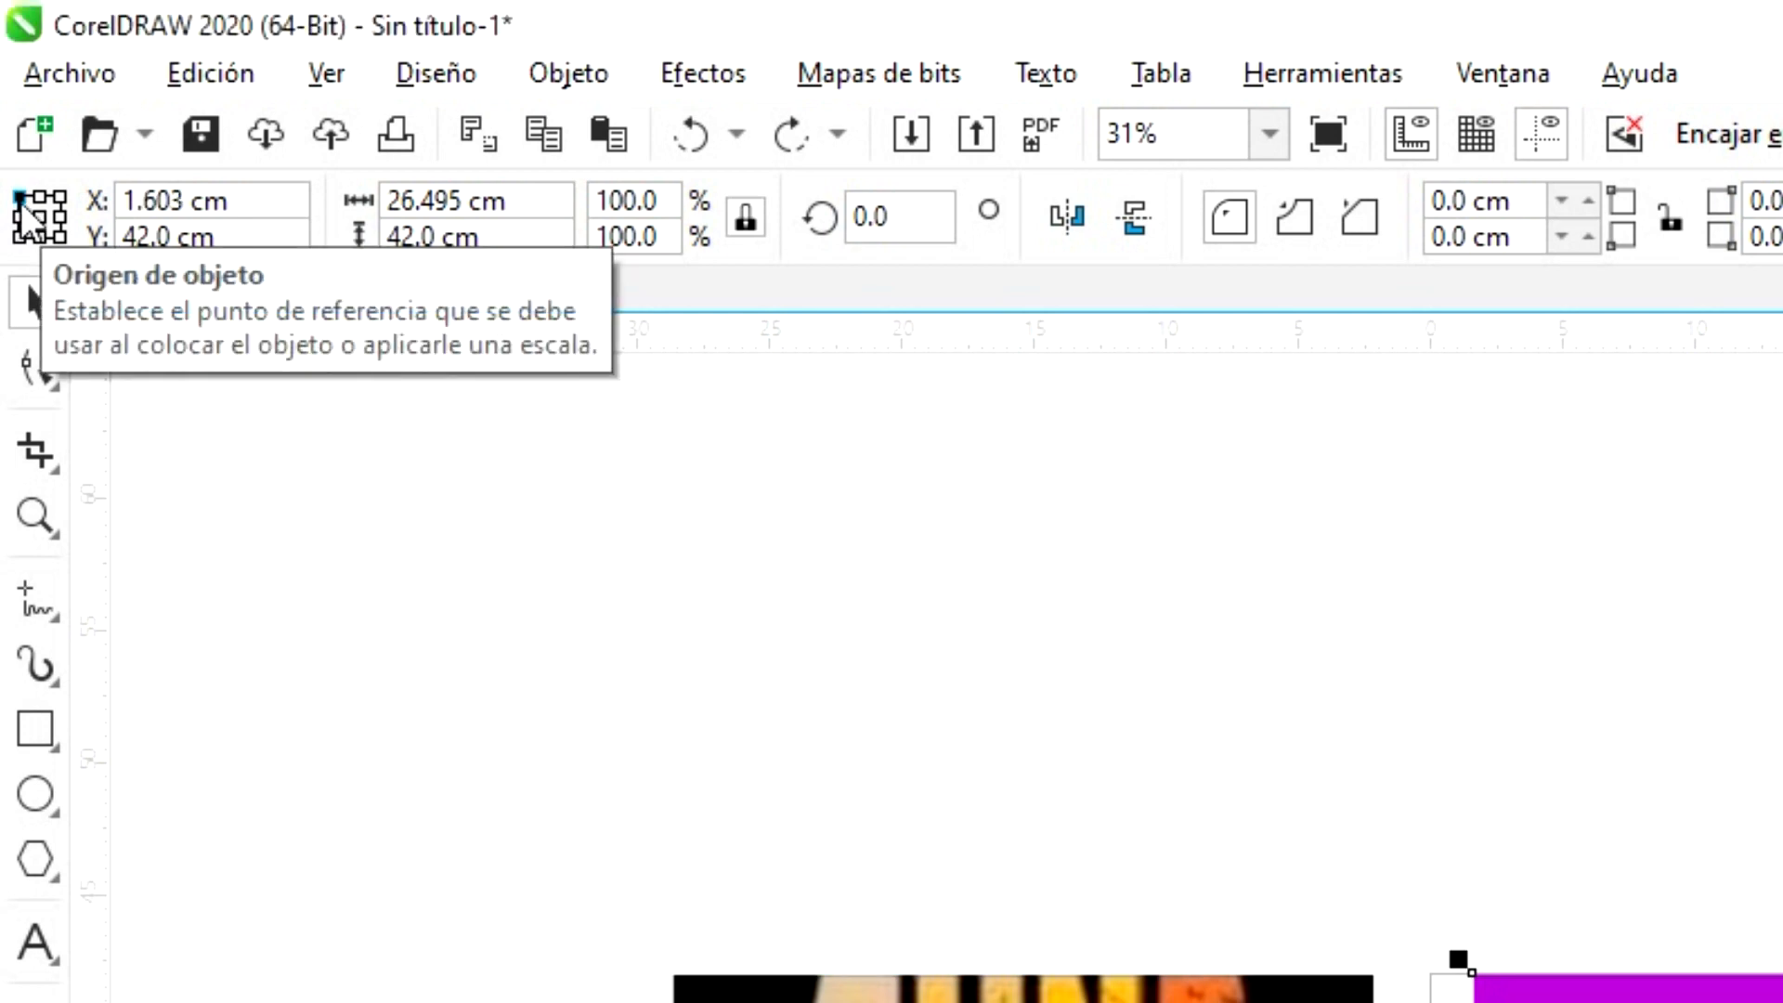
click(747, 218)
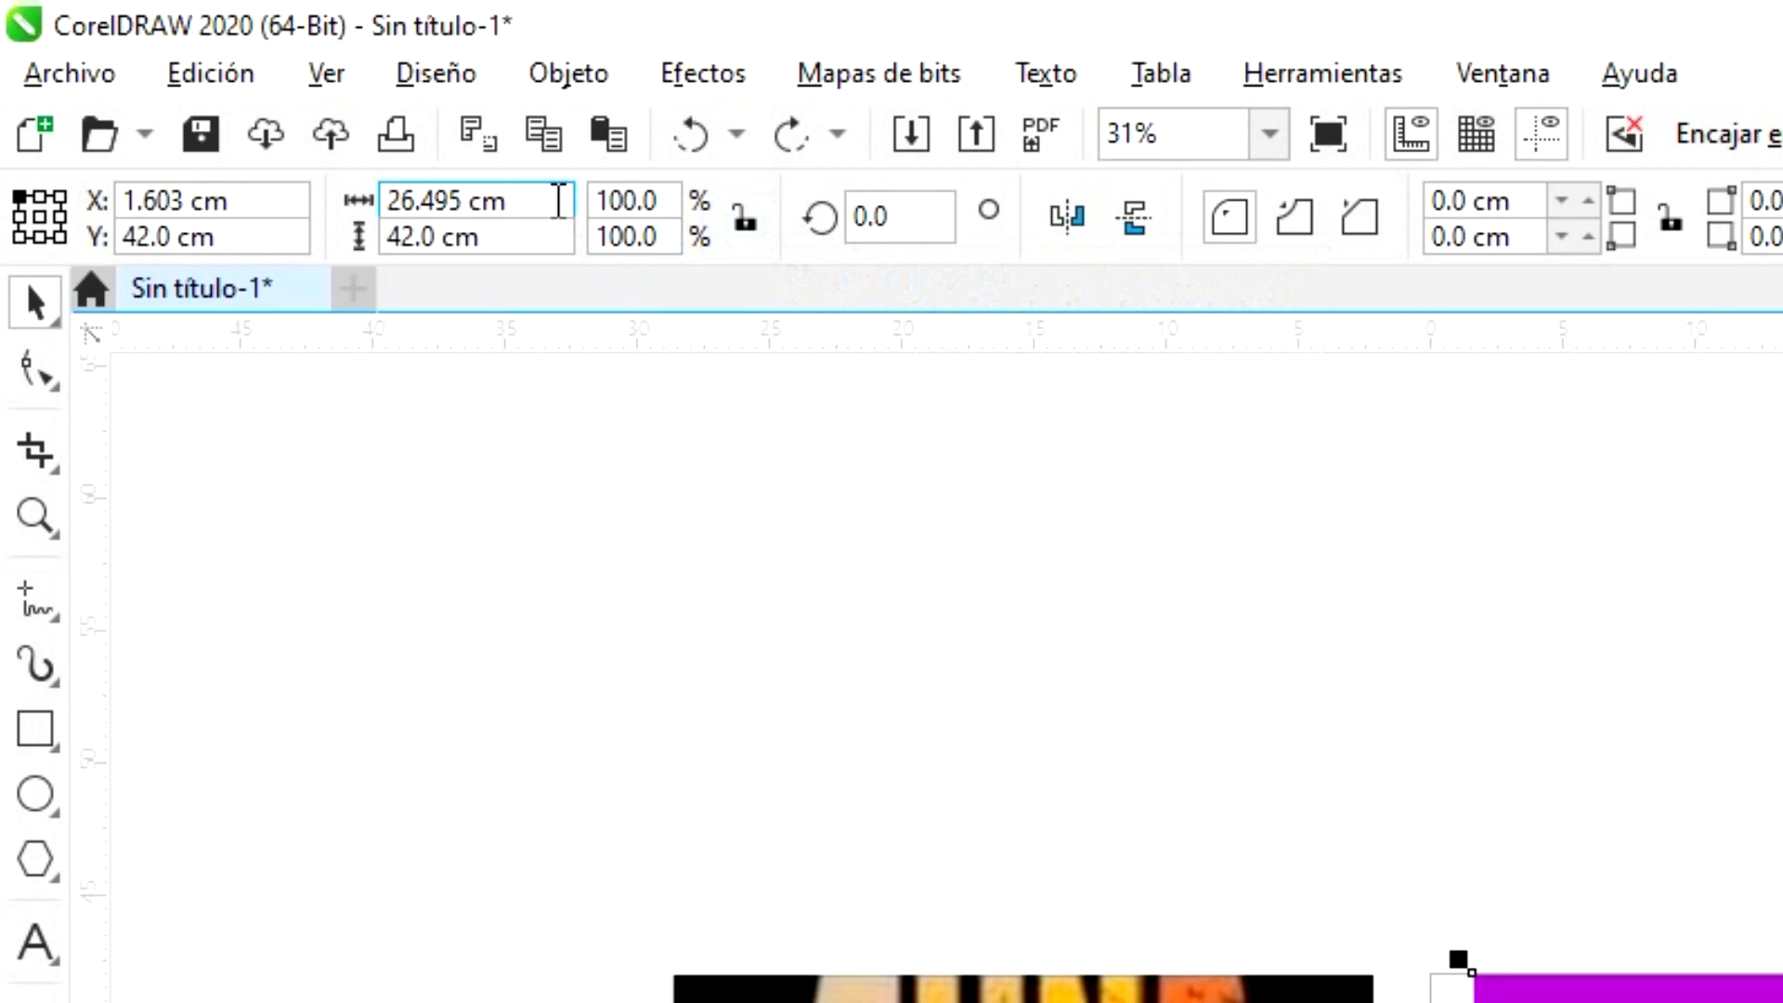
click(545, 202)
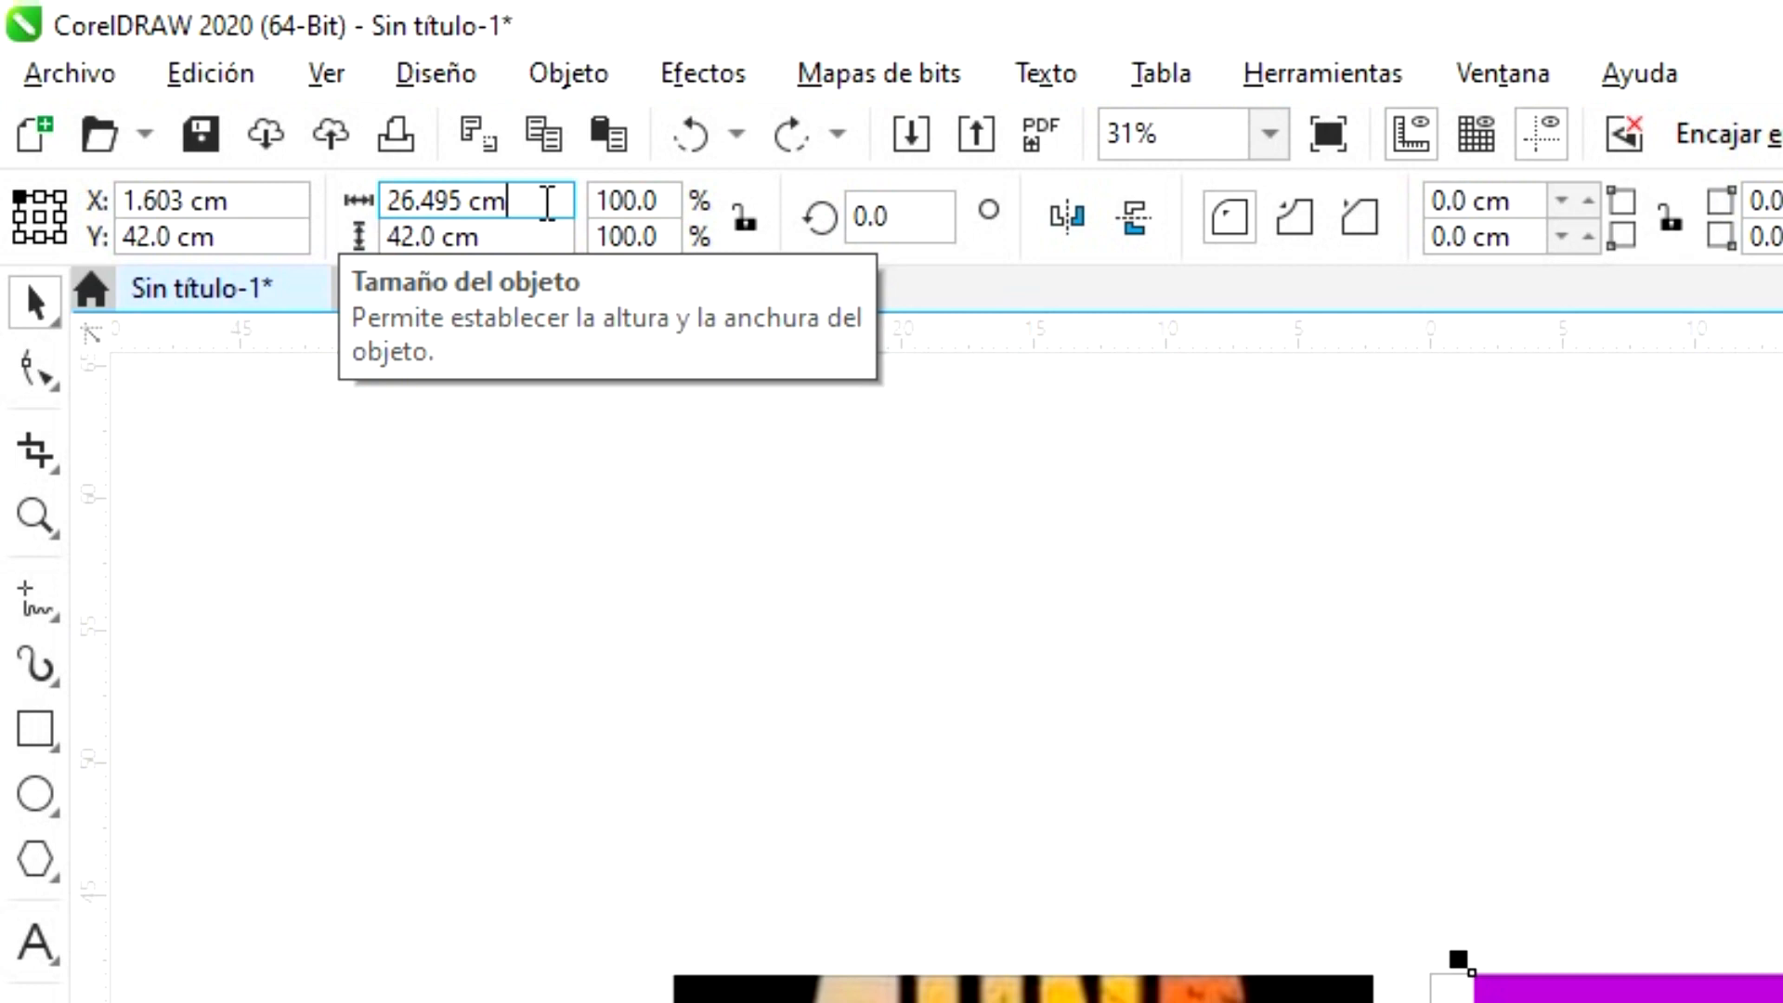
text(/6)
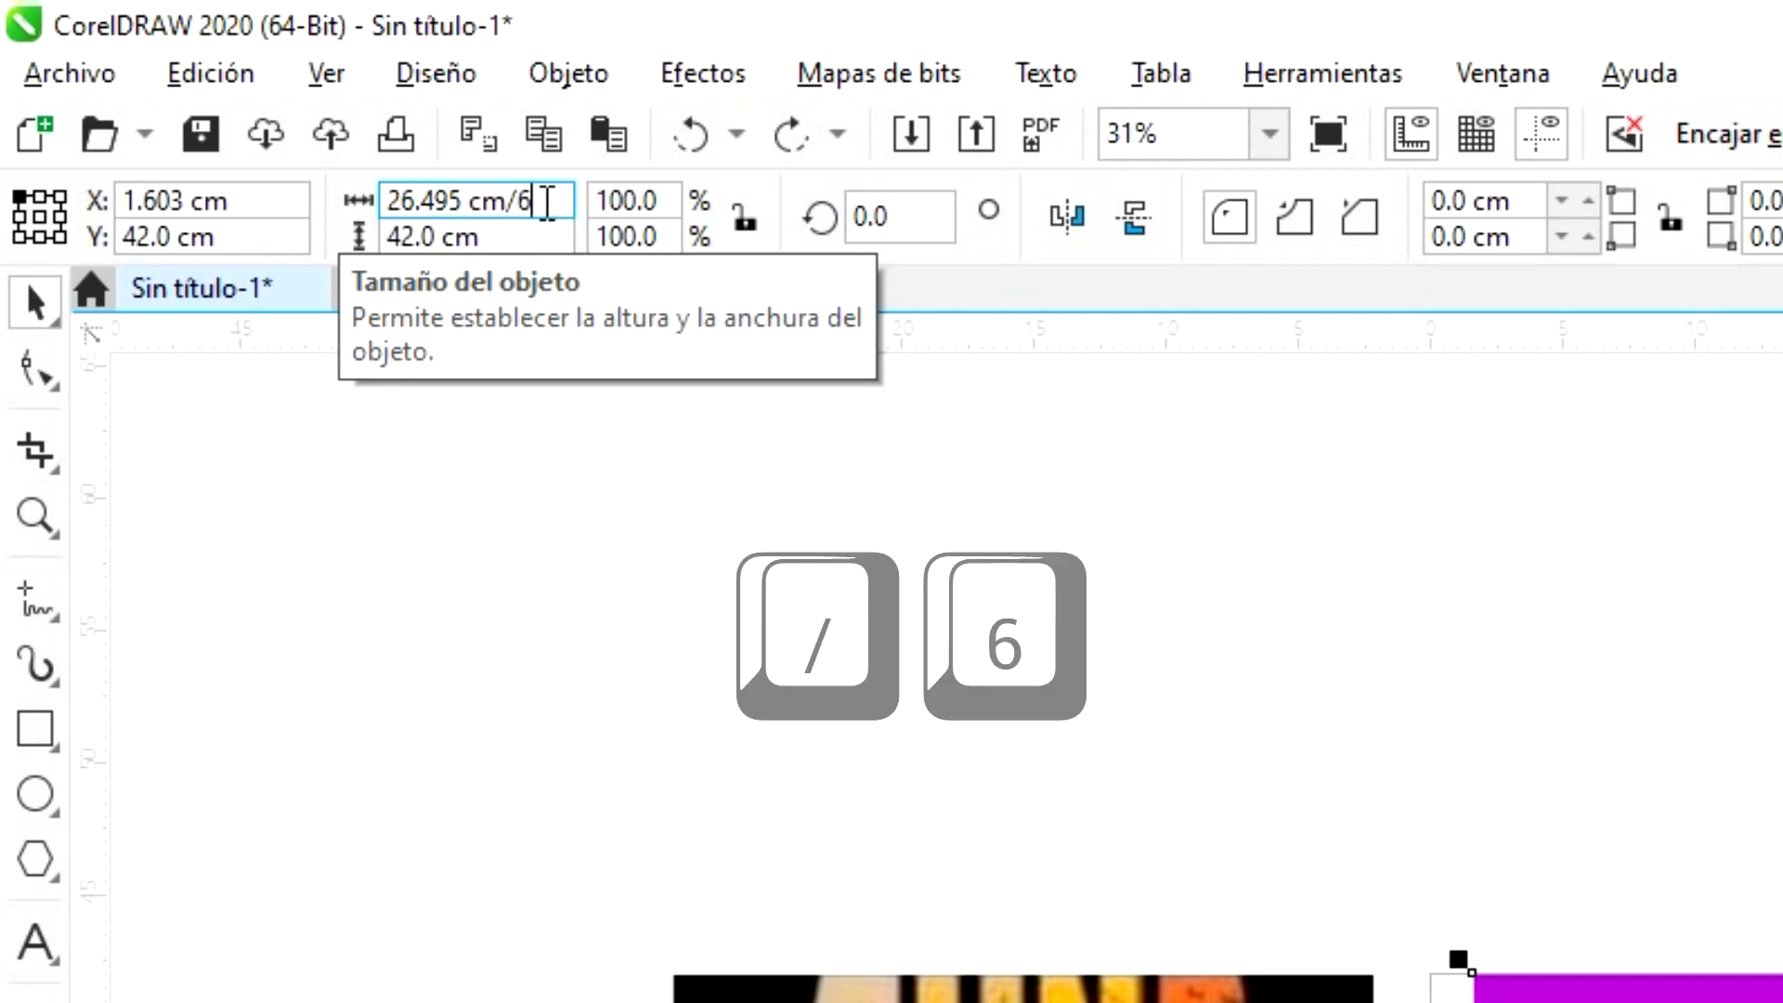
key(Return)
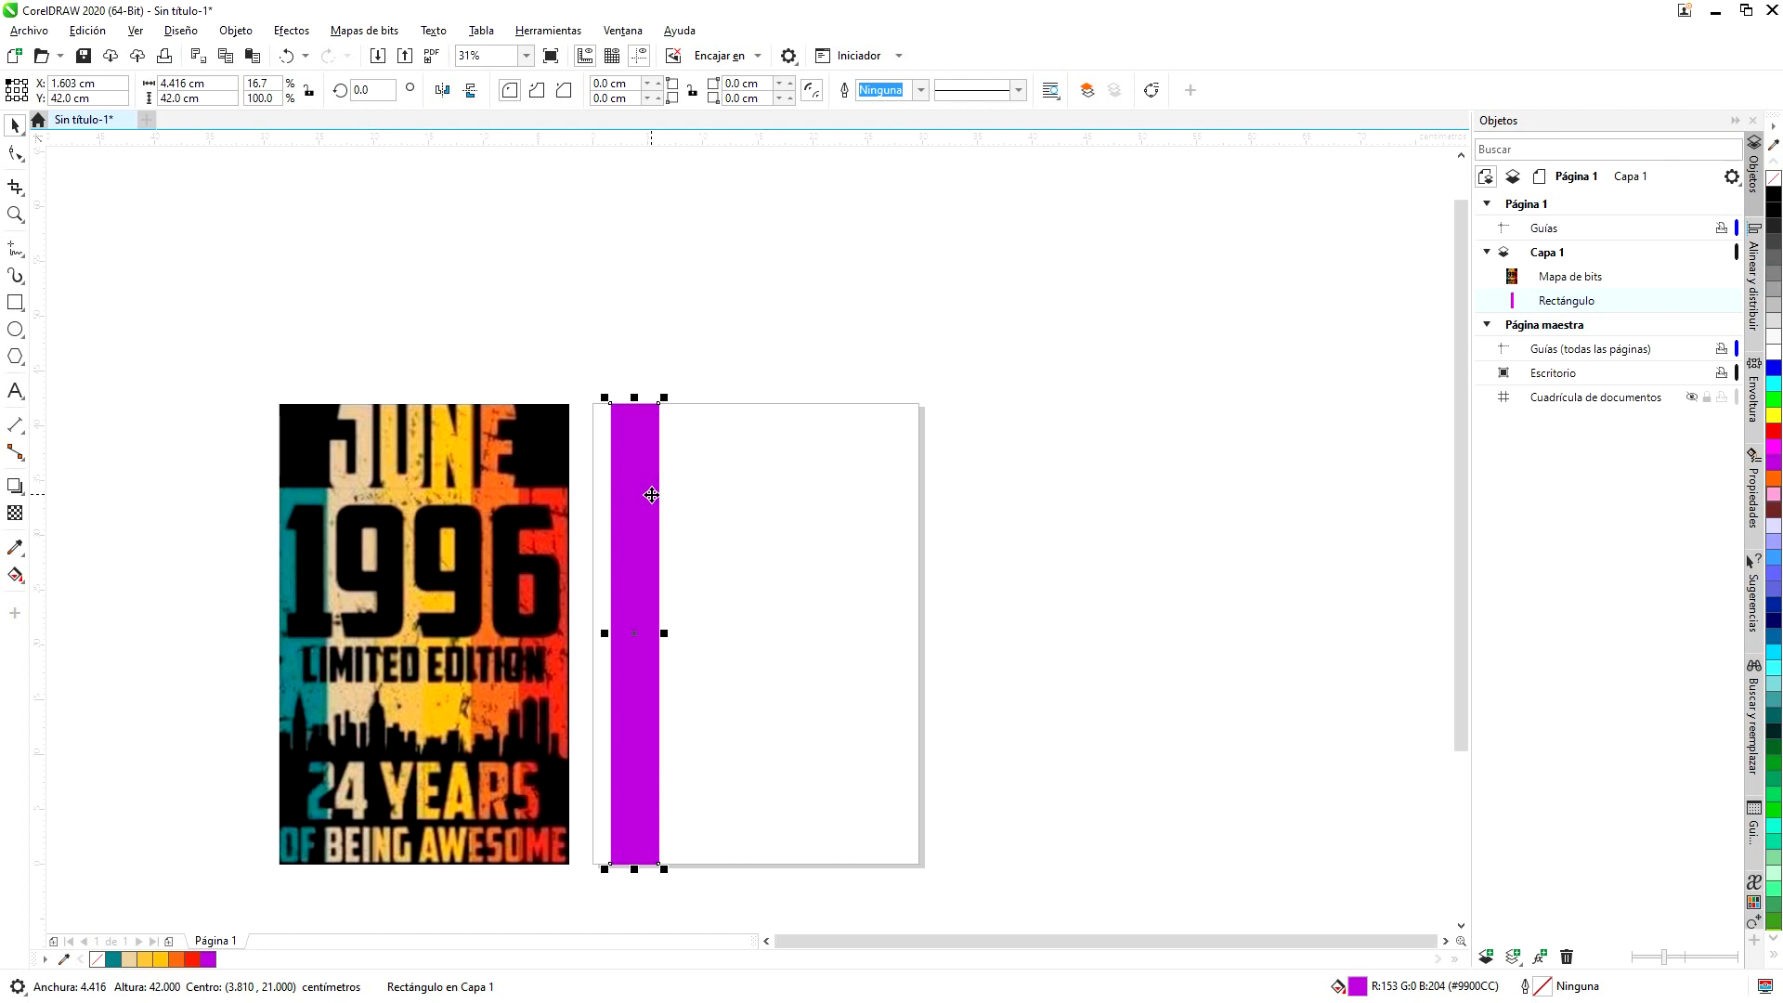
- Duplicate the narrow purple rectangle edge to edge across the page until there are six equal stripes
key(ctrl+d)
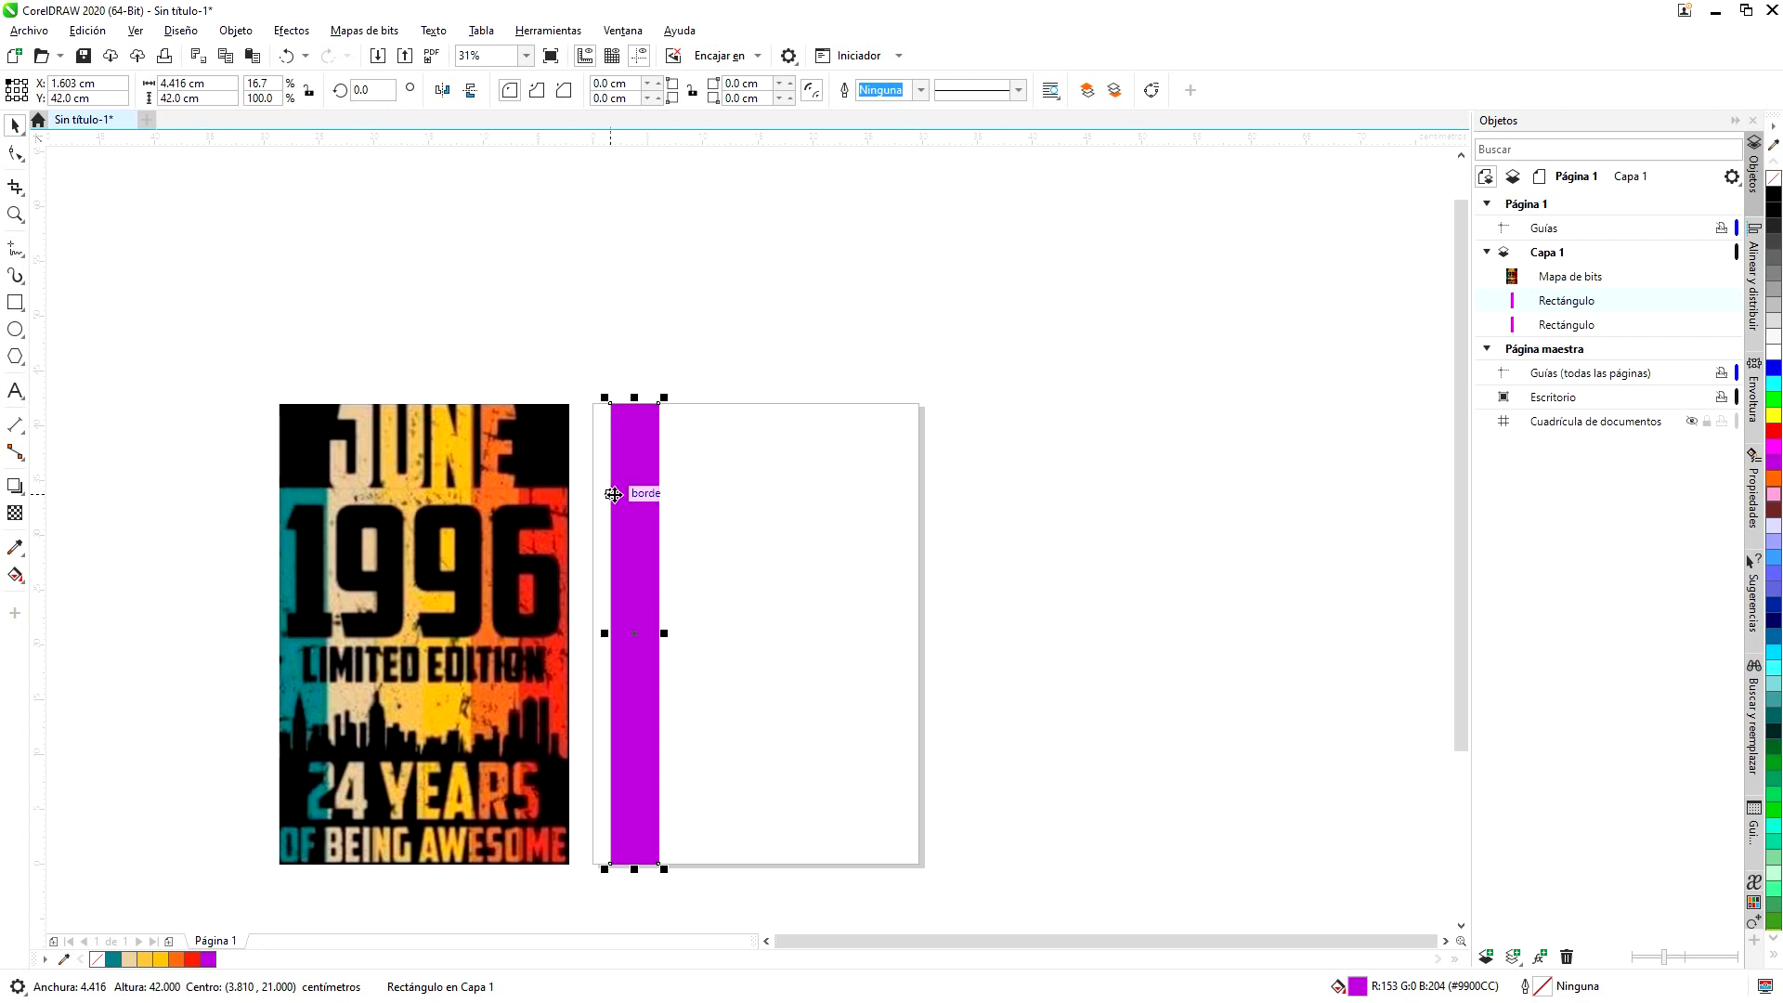
drag(612, 494, 660, 493)
key(ctrl)
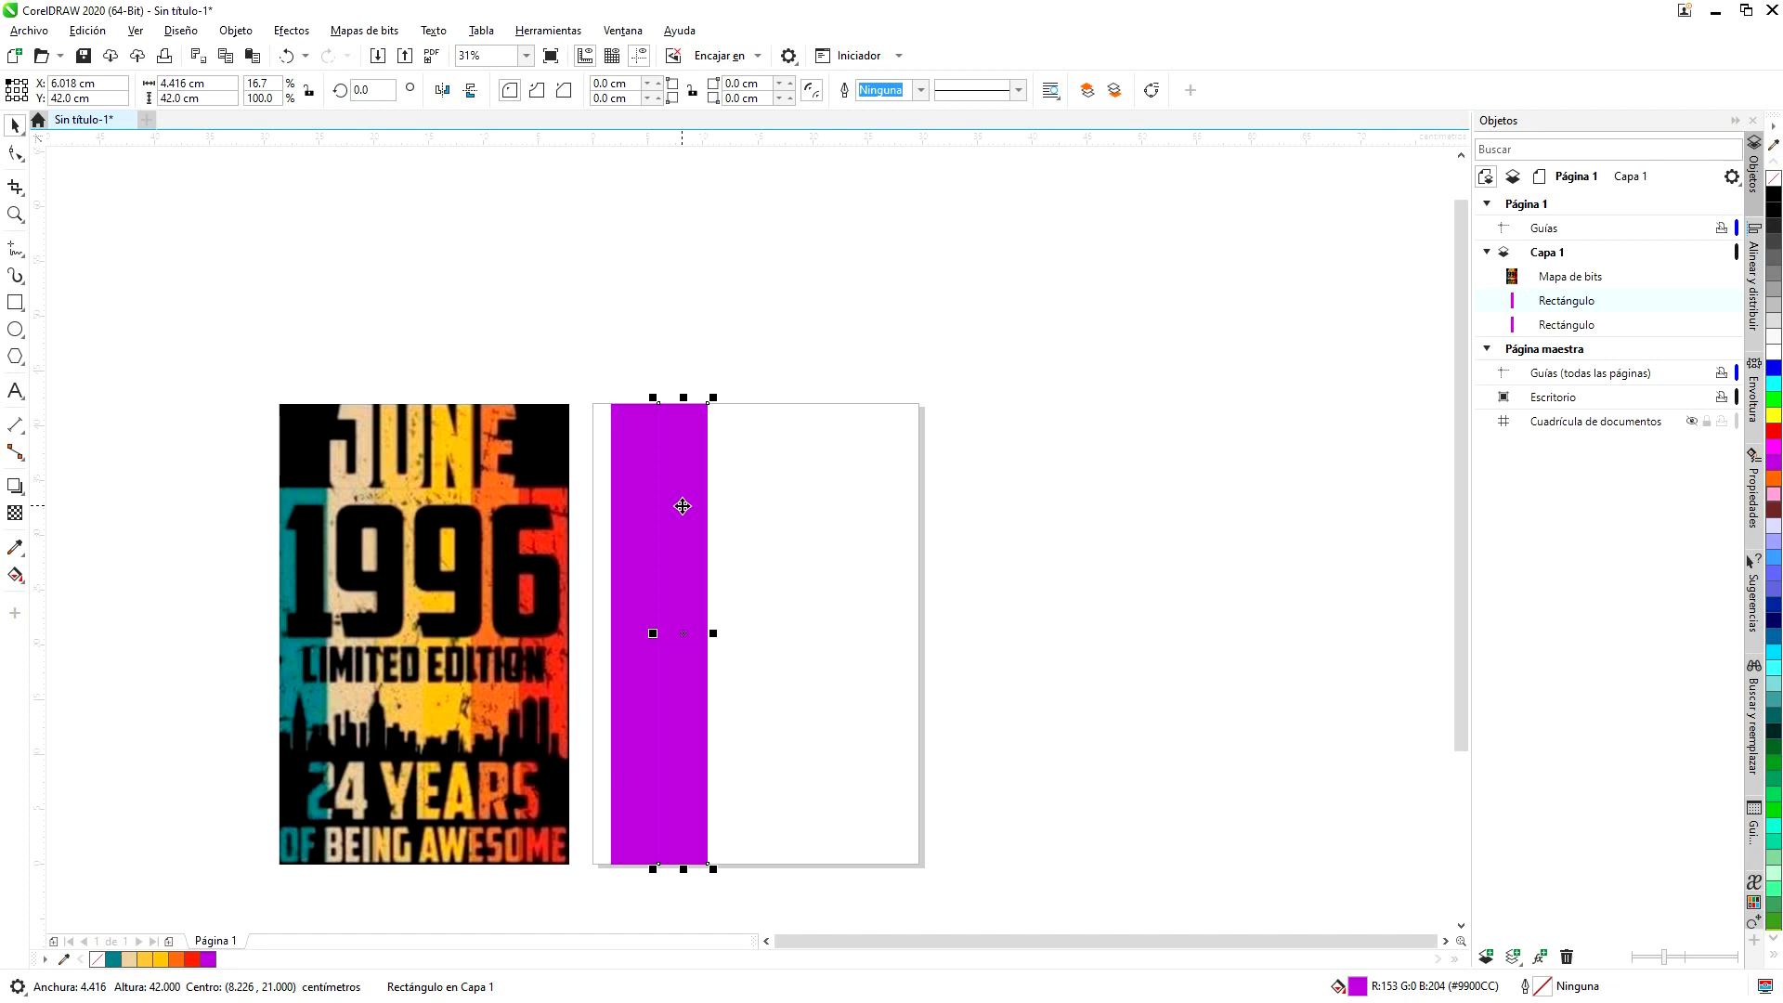
key(ctrl+d)
key(ctrl+d)
key(ctrl+d)
key(ctrl+d)
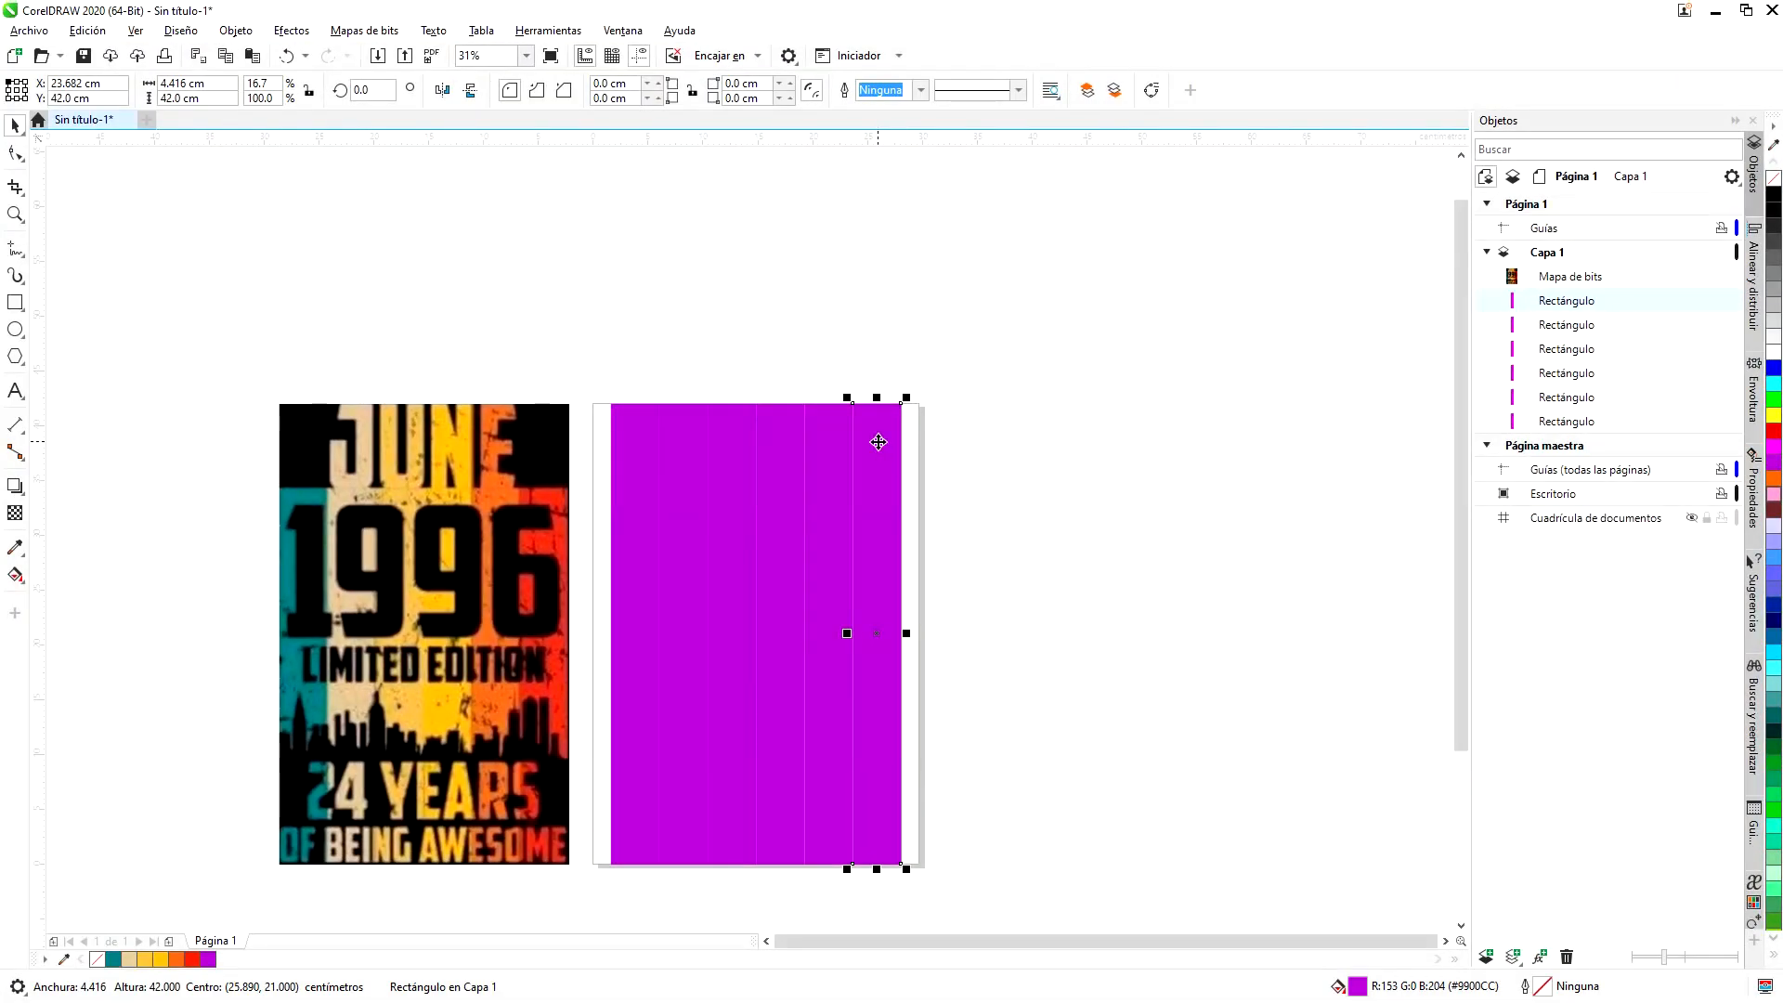
key(ctrl+z)
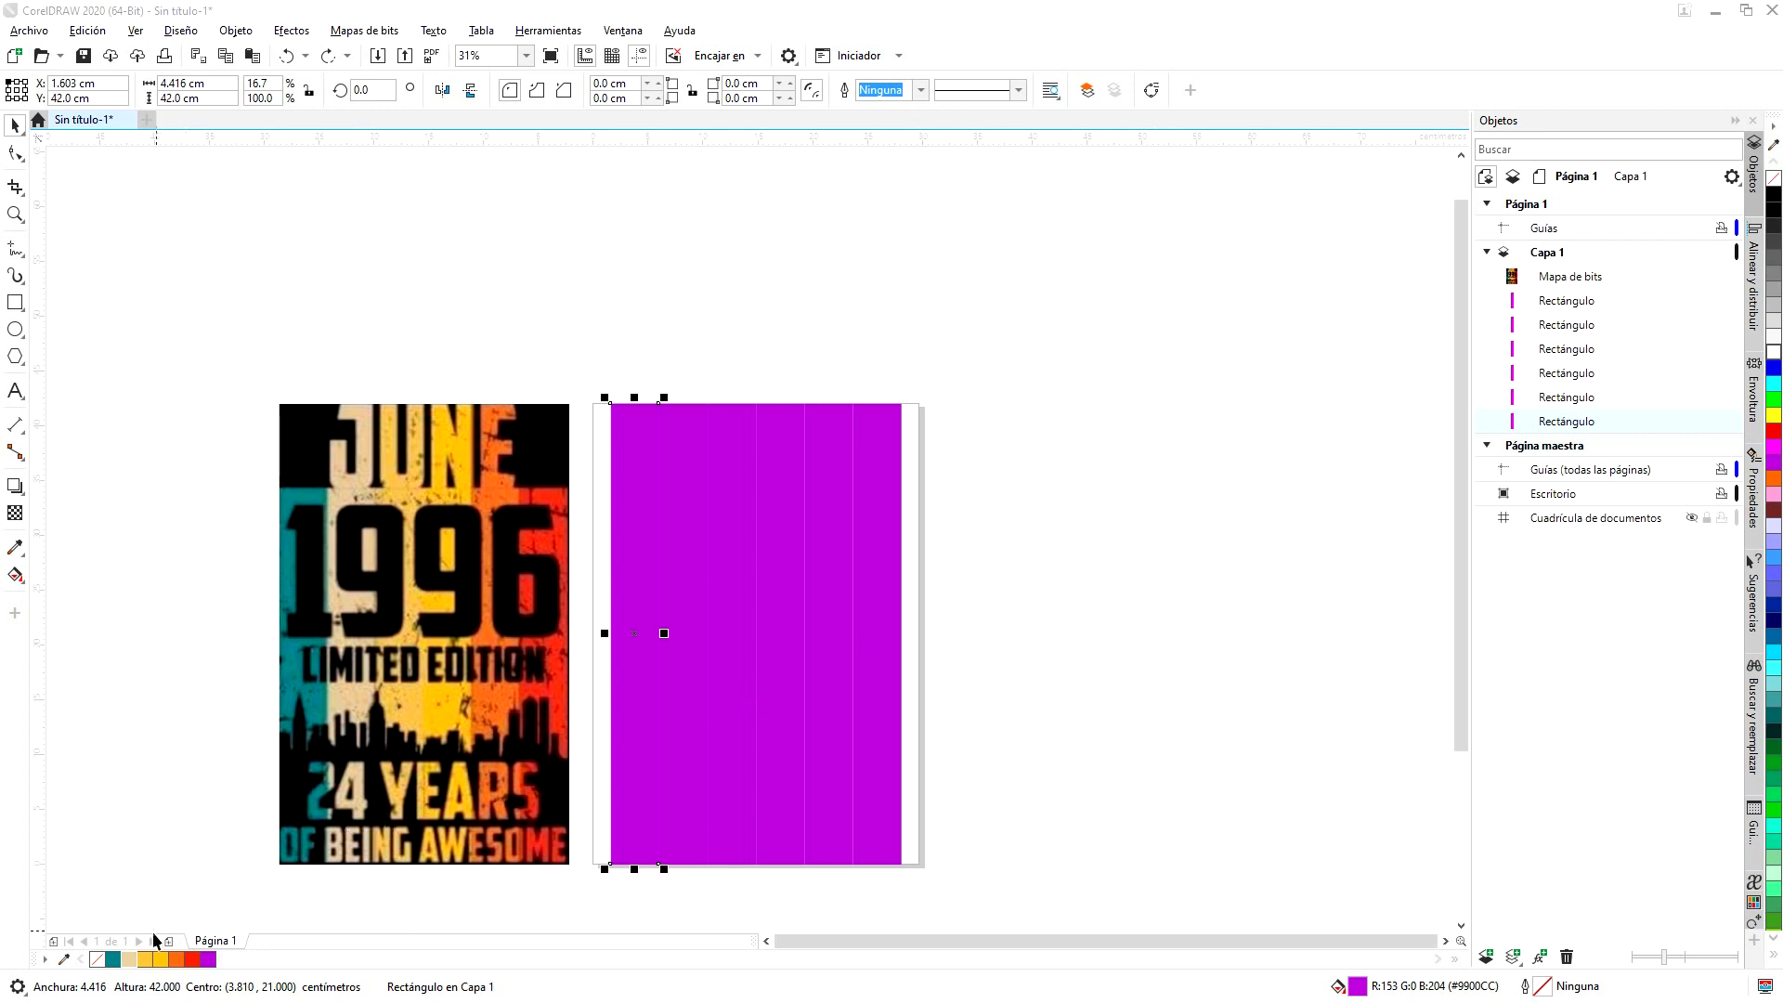
- Fill the first three stripes from the left with the sampled teal (#2D7F87), beige (#D5C39A) and lighter yellow
drag(121, 963, 659, 632)
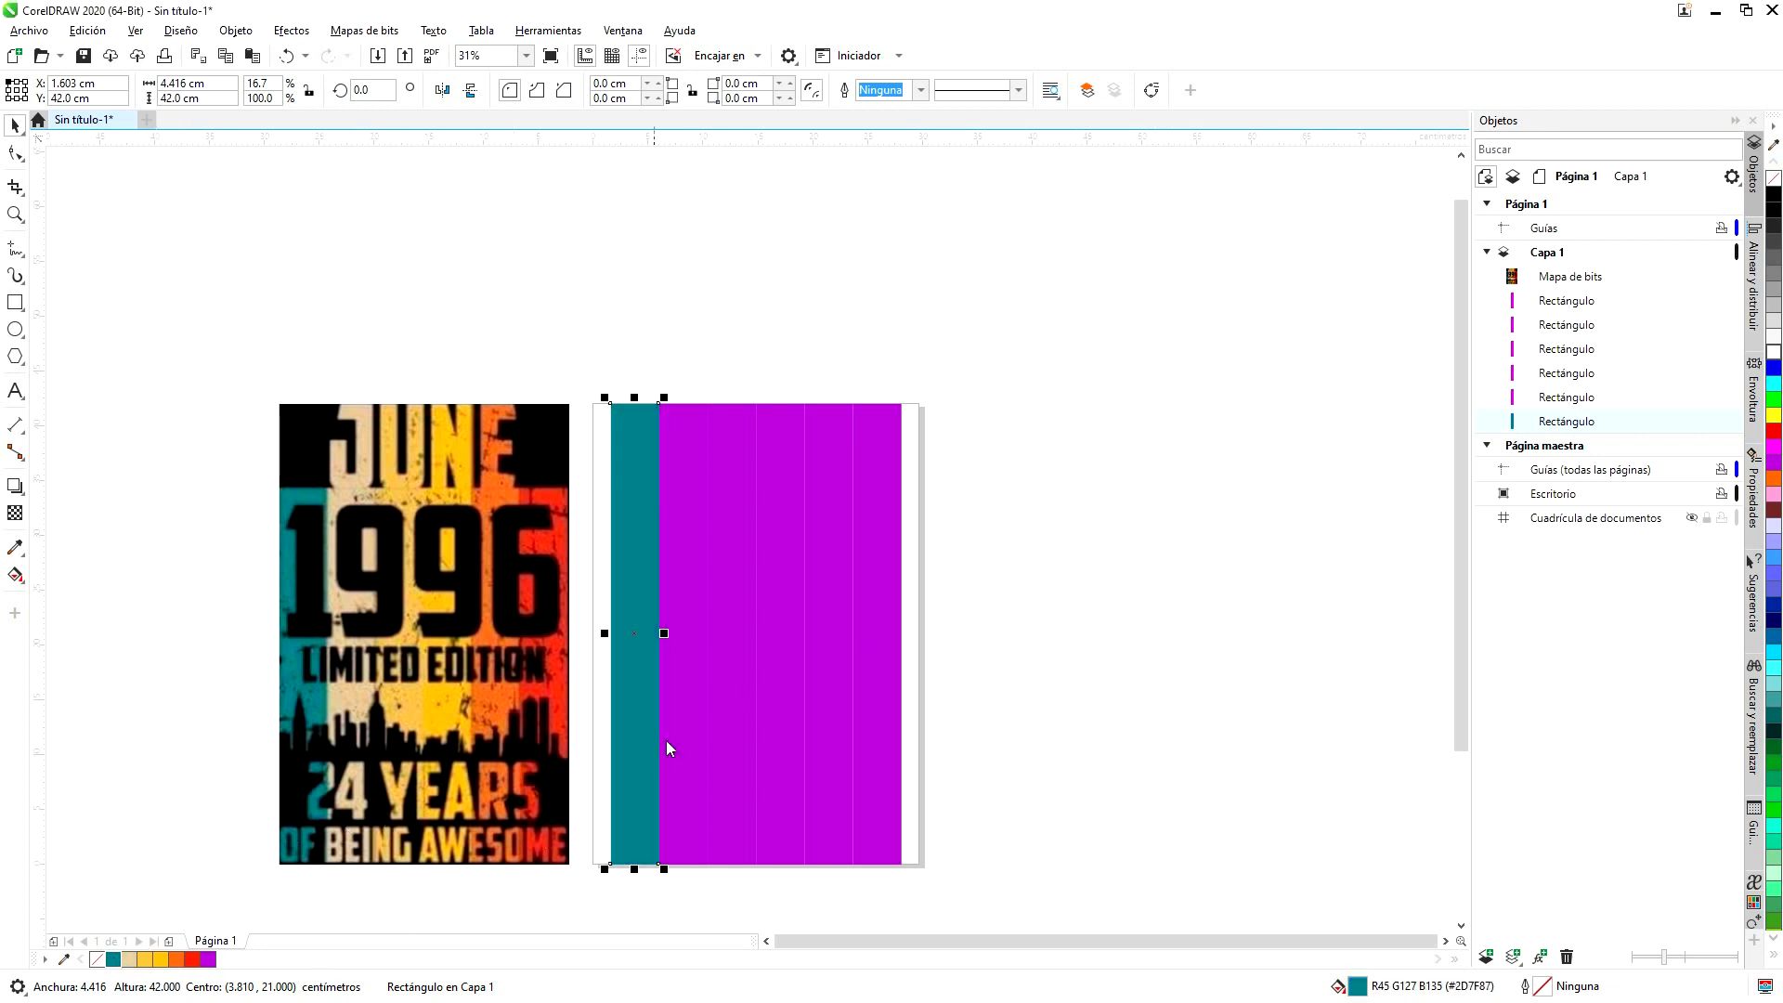
click(687, 708)
drag(128, 959, 691, 801)
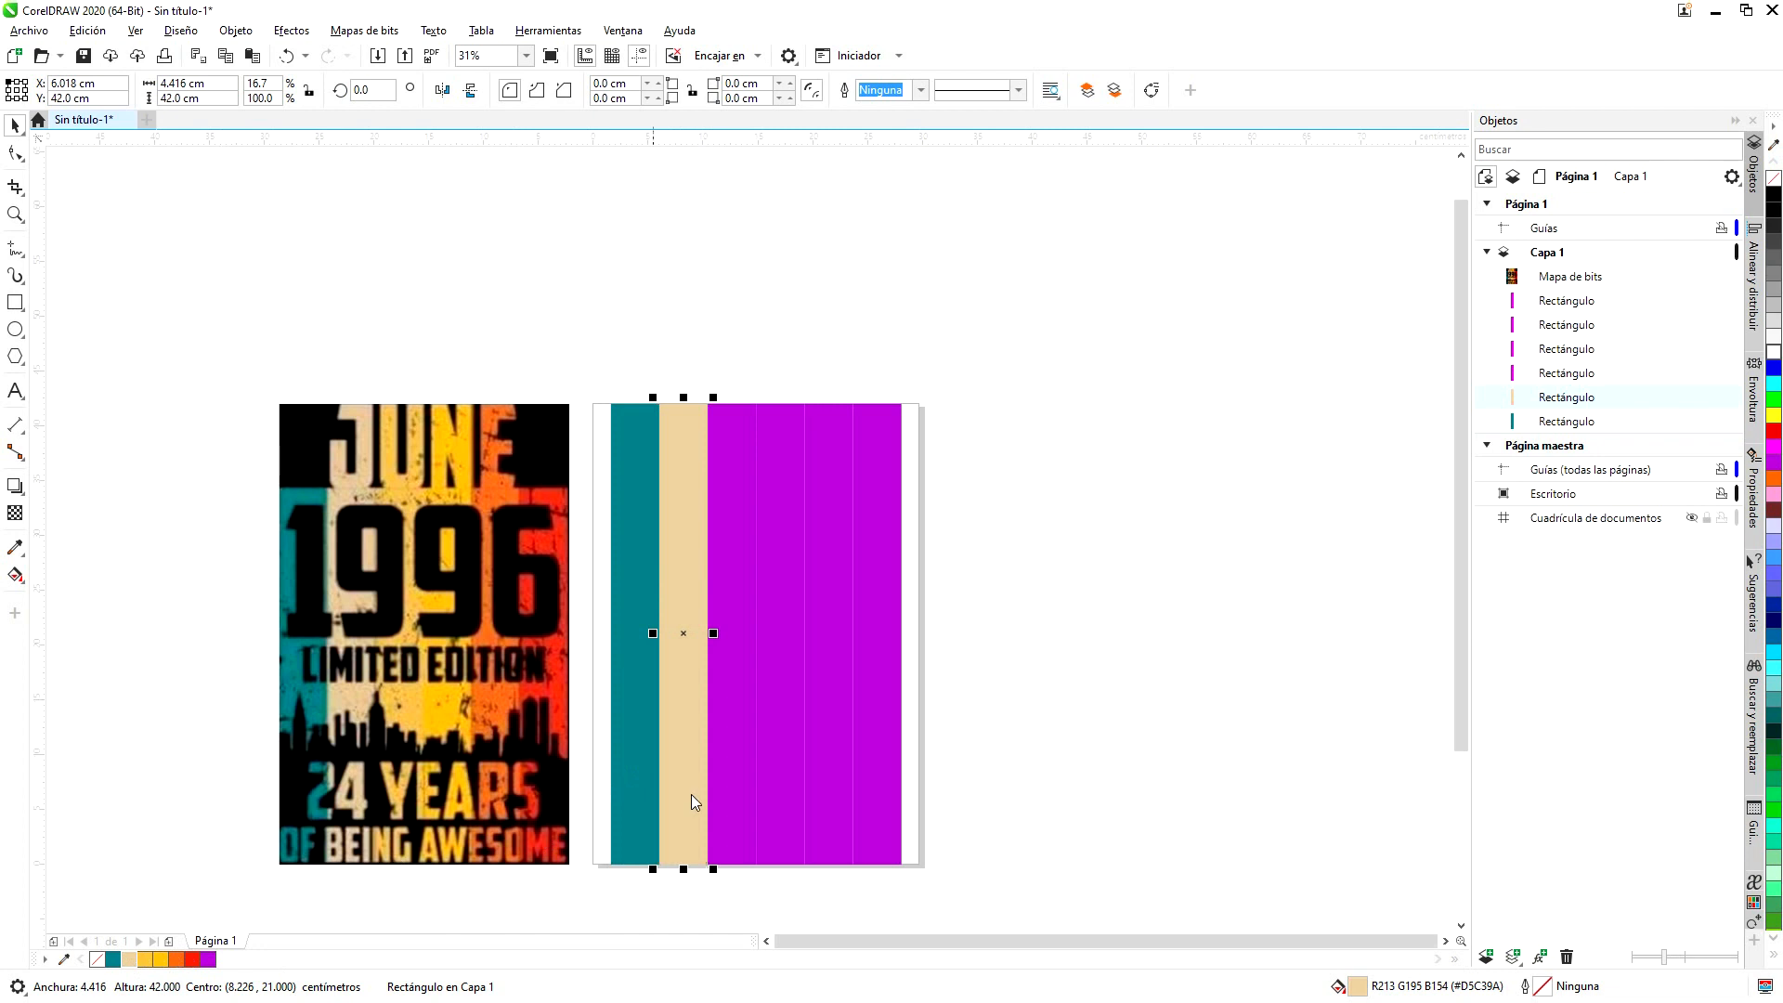
click(748, 687)
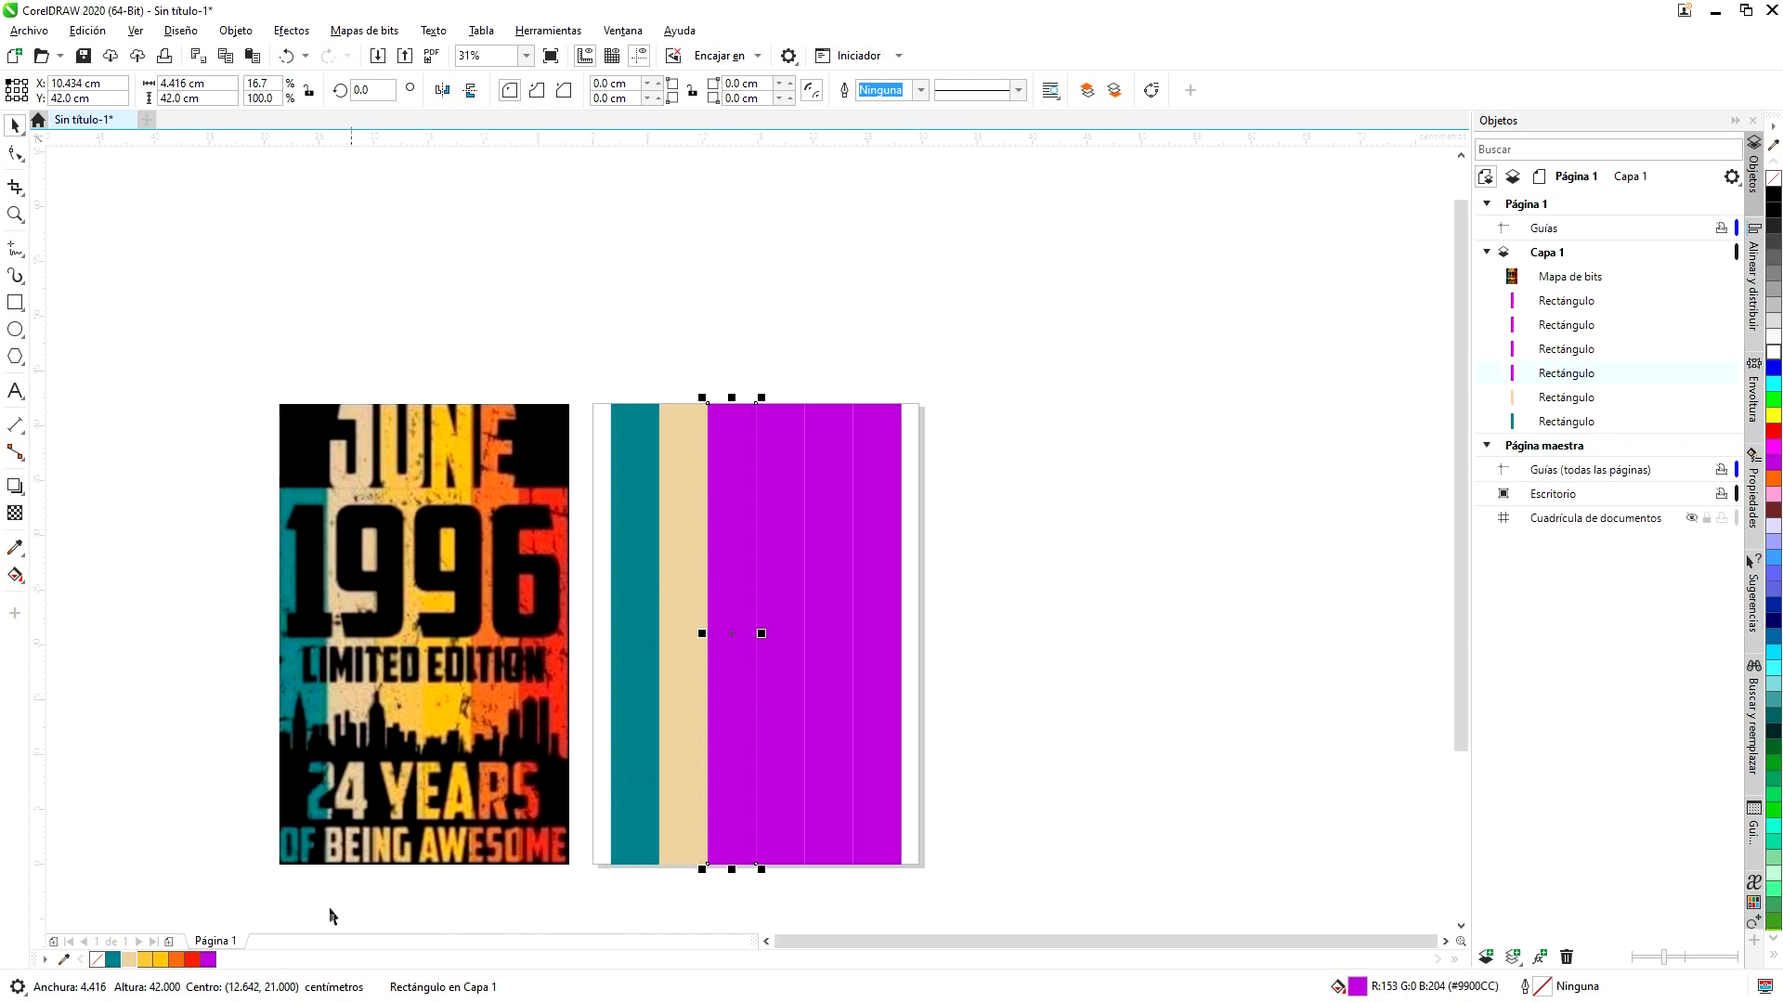
click(148, 961)
- Fill the remaining three stripes with the sampled deeper yellow, orange (#D56A24) and red (#CD2C18)
click(782, 650)
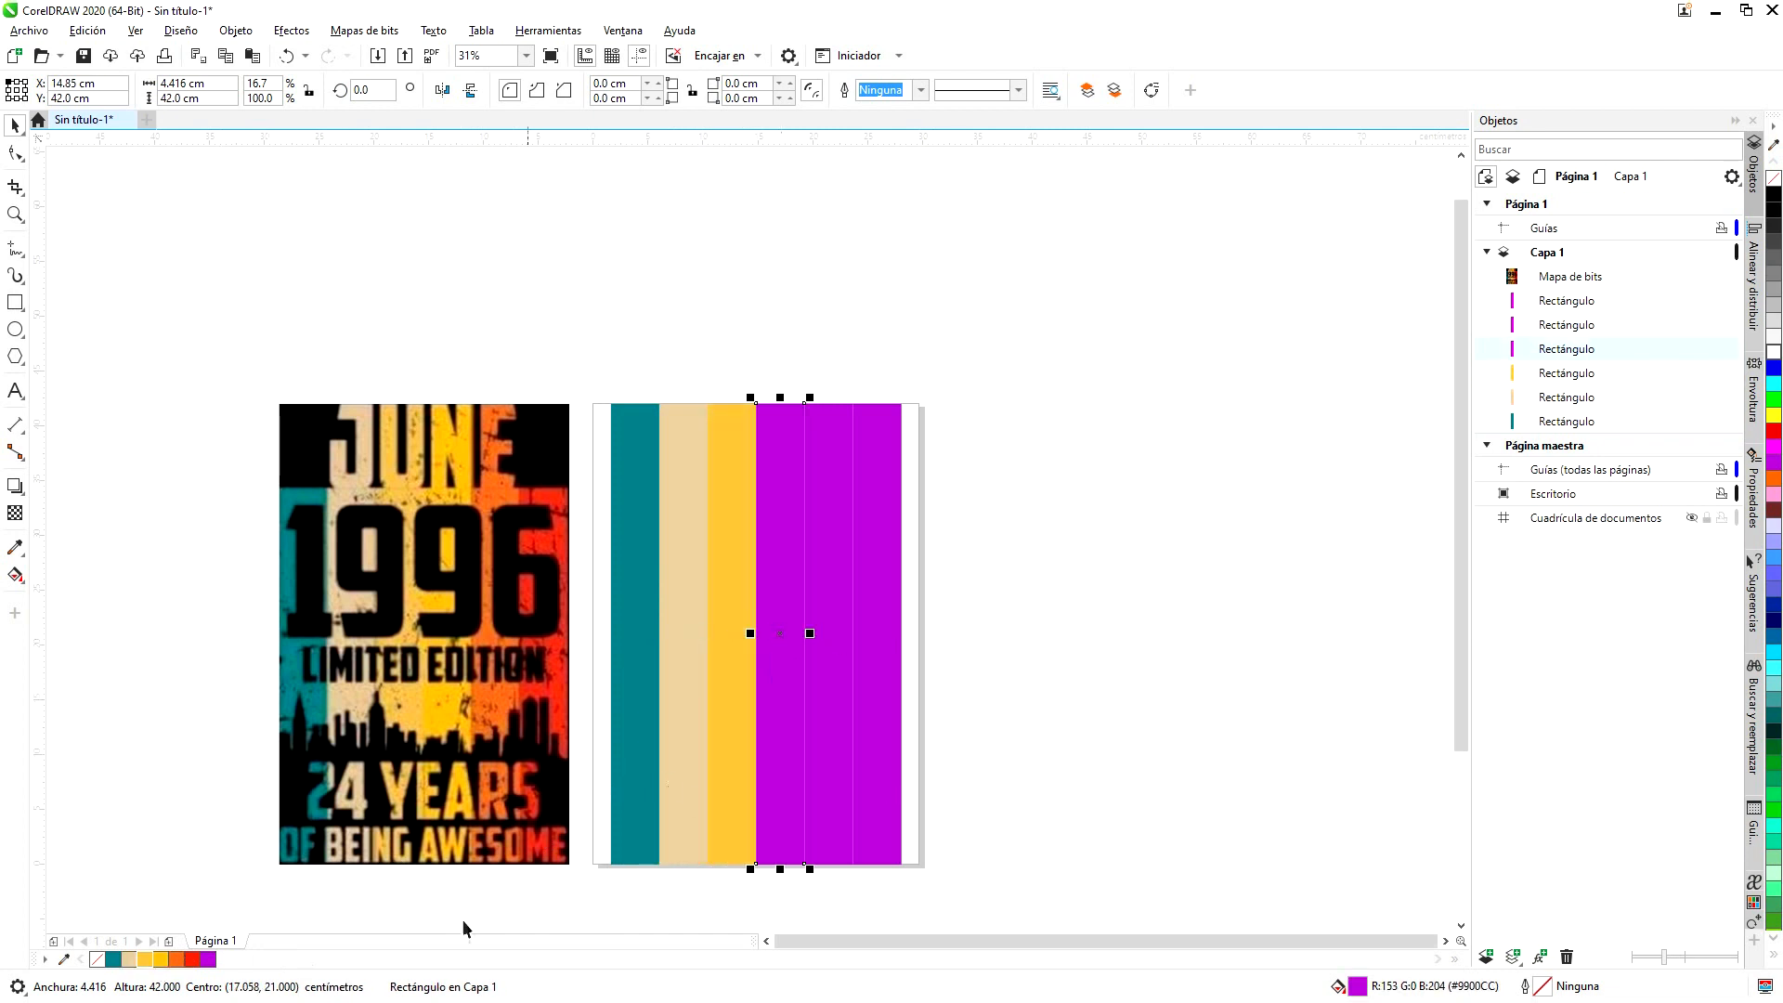
drag(160, 959, 767, 856)
click(830, 708)
drag(181, 957, 843, 765)
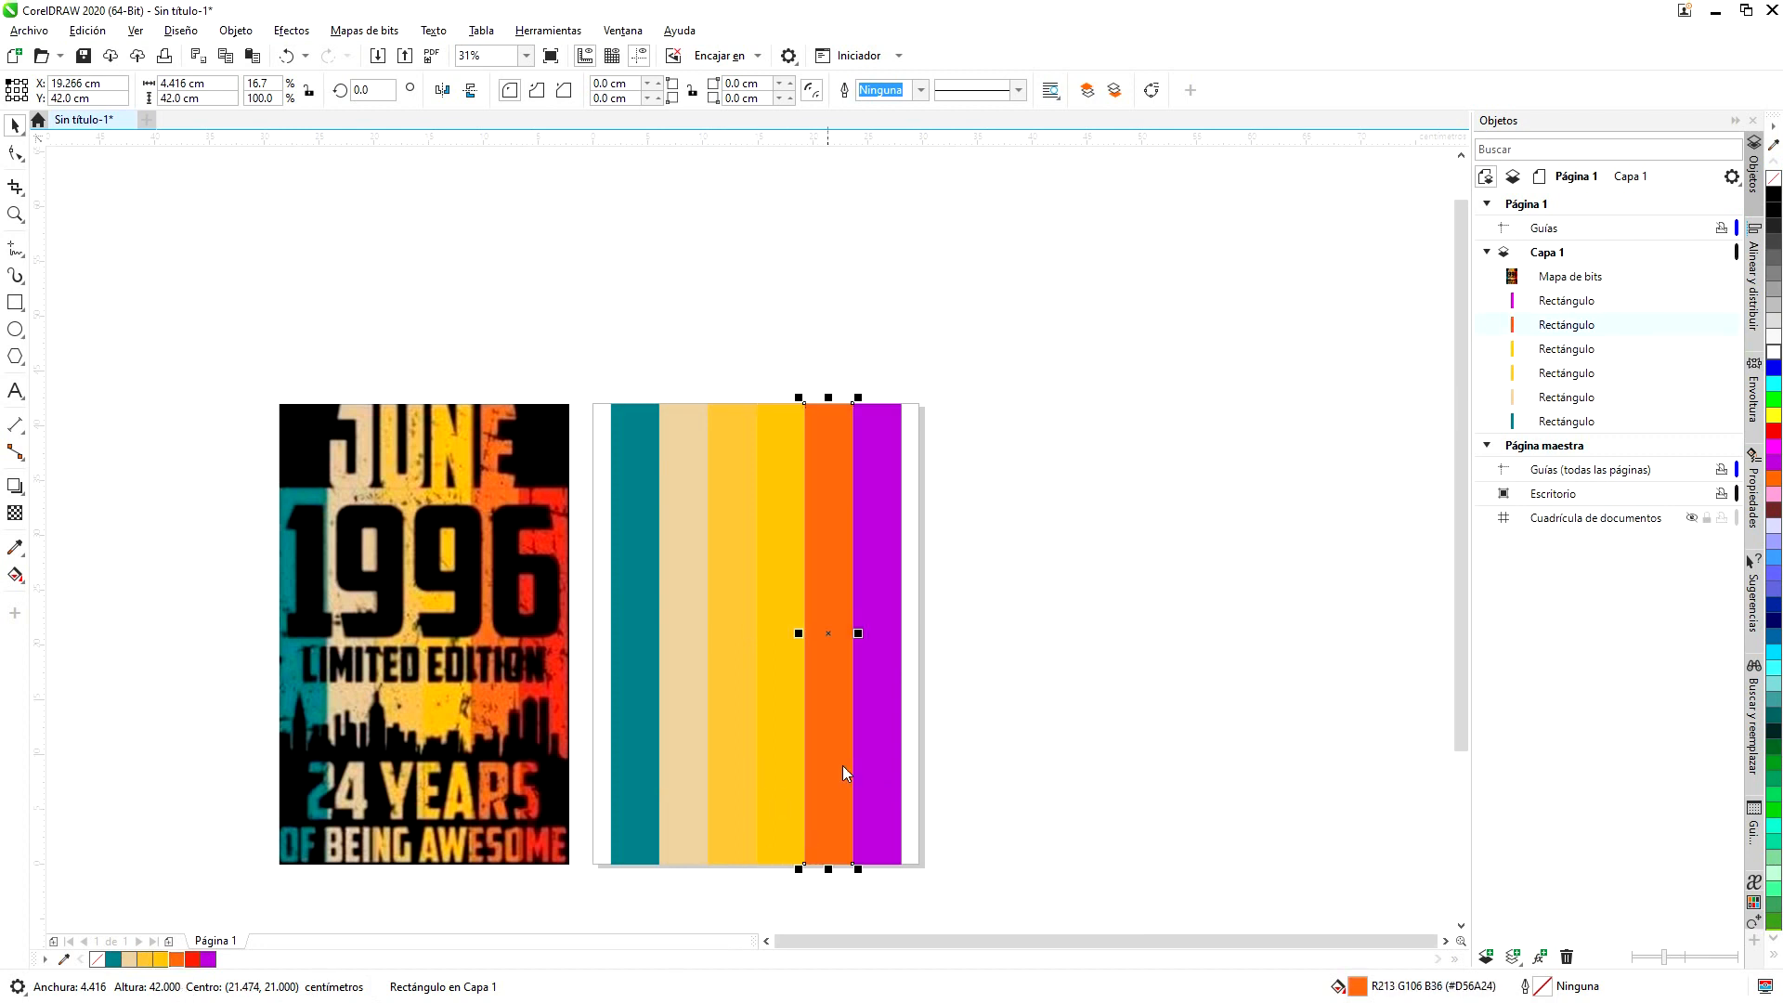
click(871, 723)
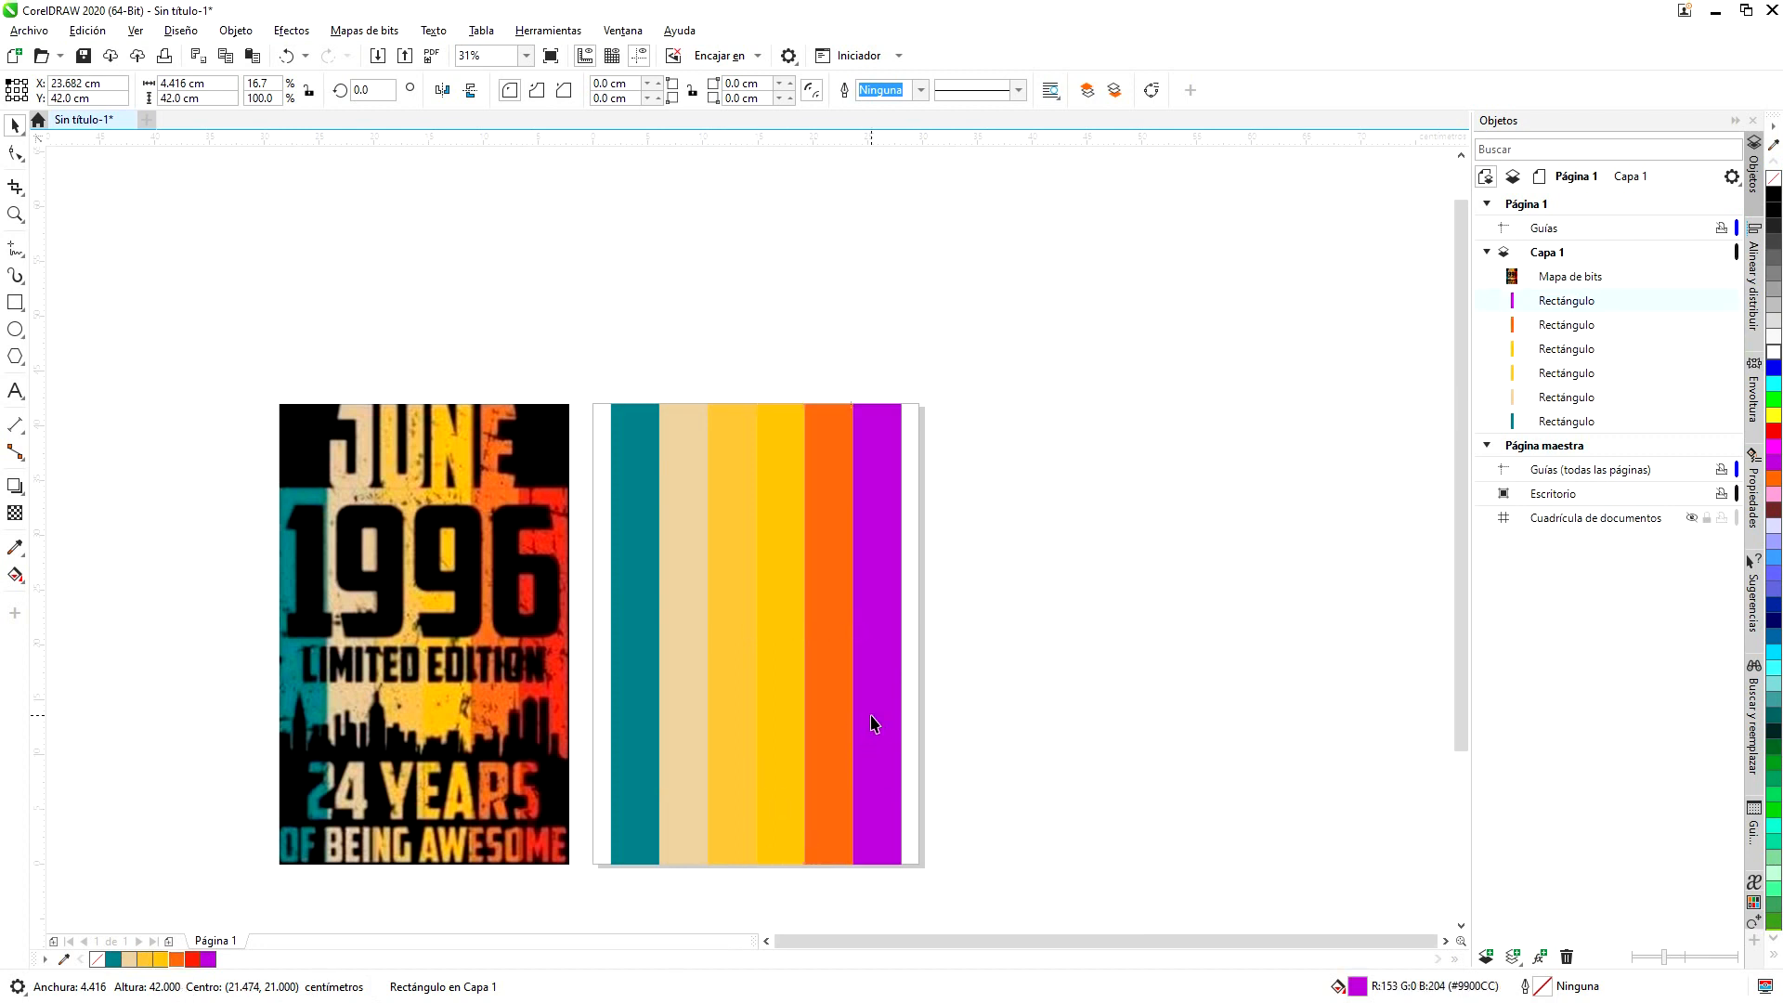
click(192, 960)
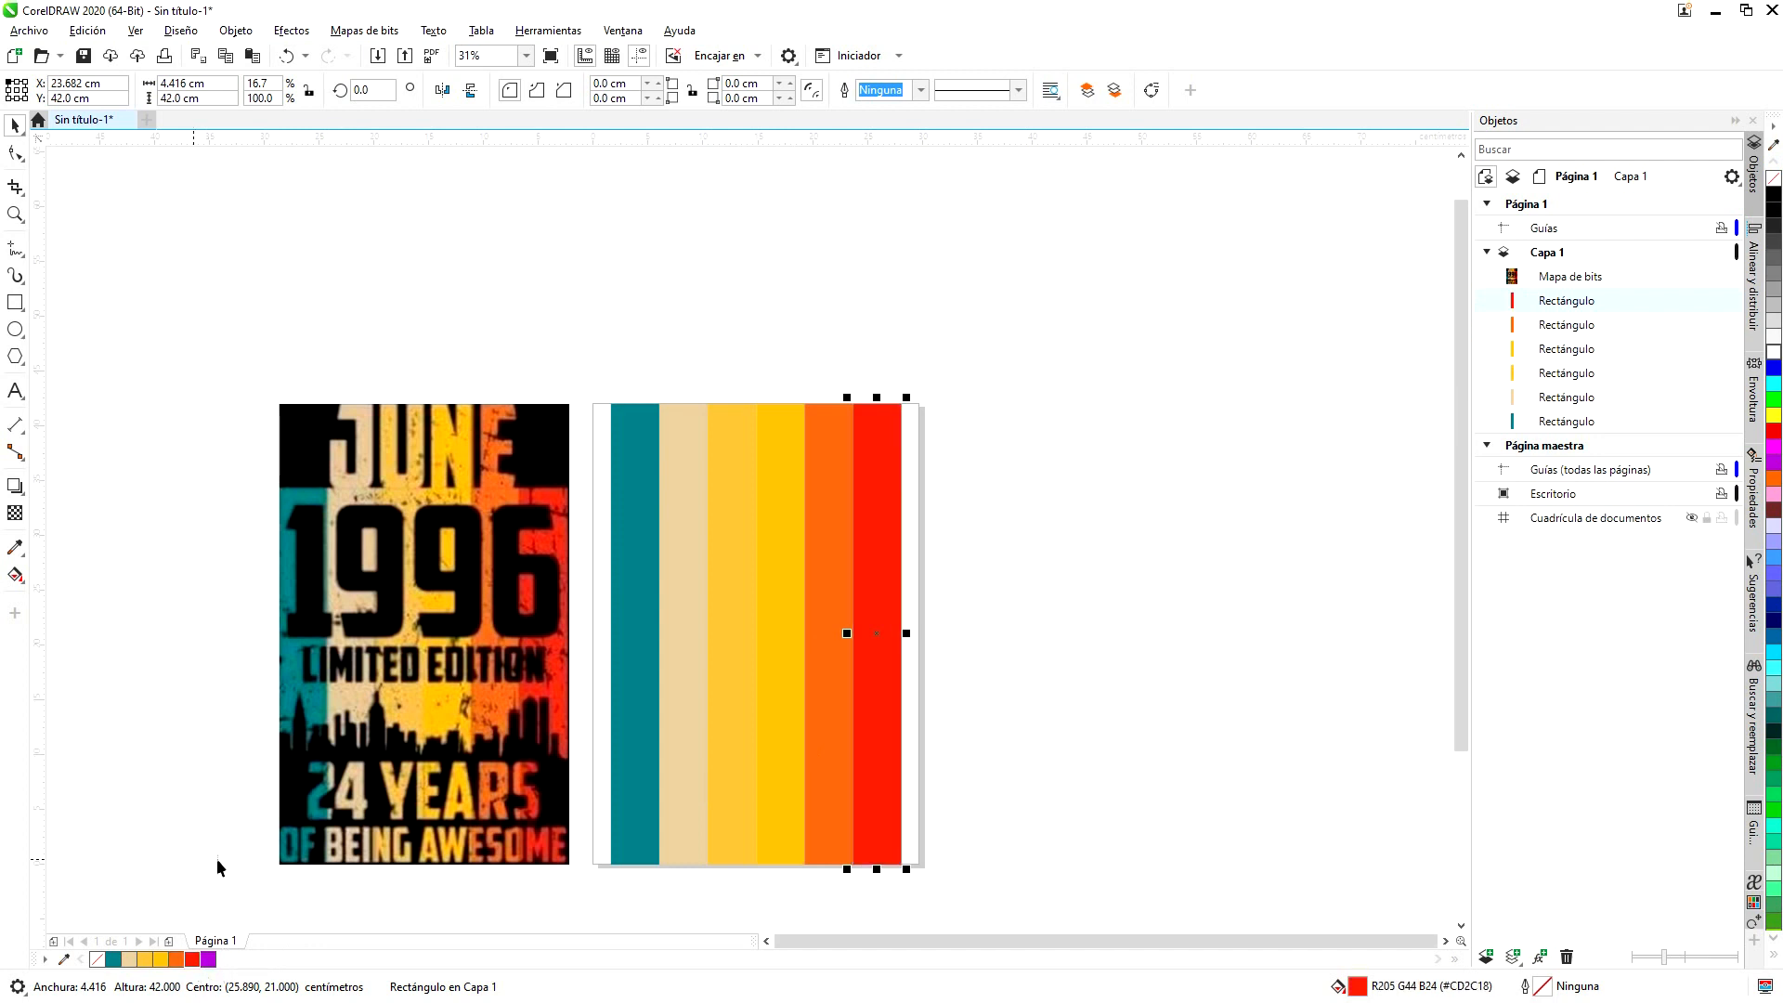
- Group the six colored stripes into one object
drag(1007, 355, 561, 892)
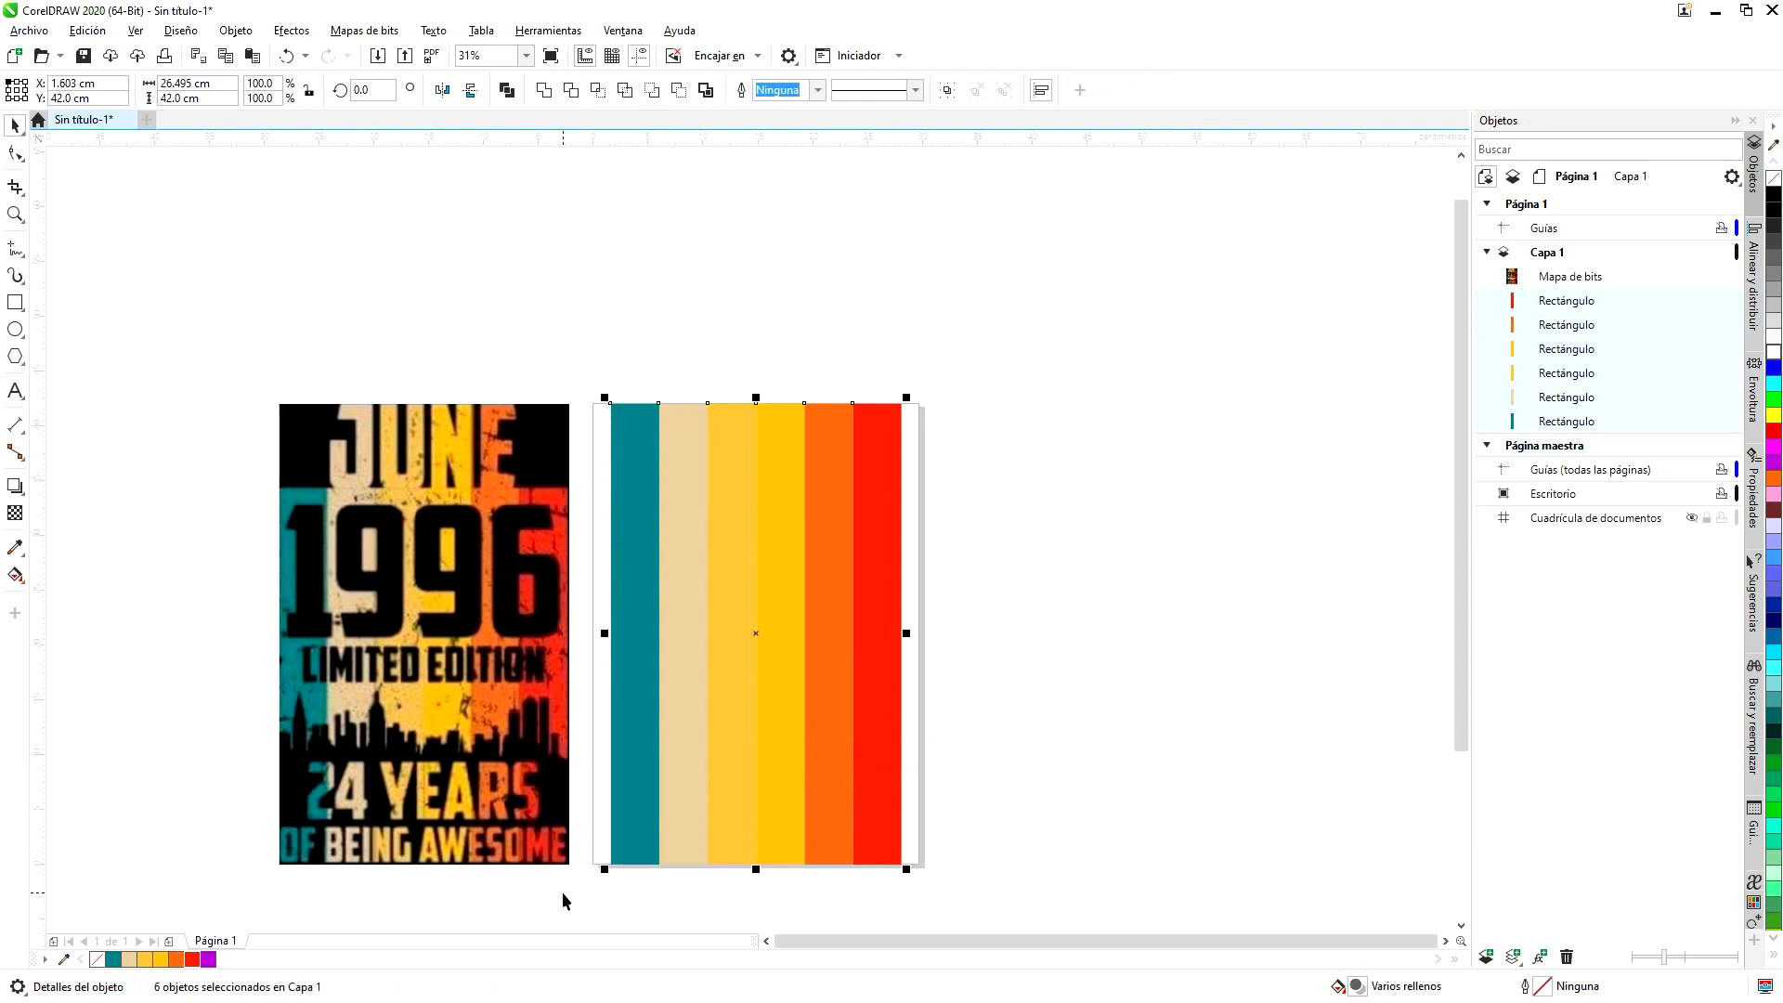
key(ctrl+g)
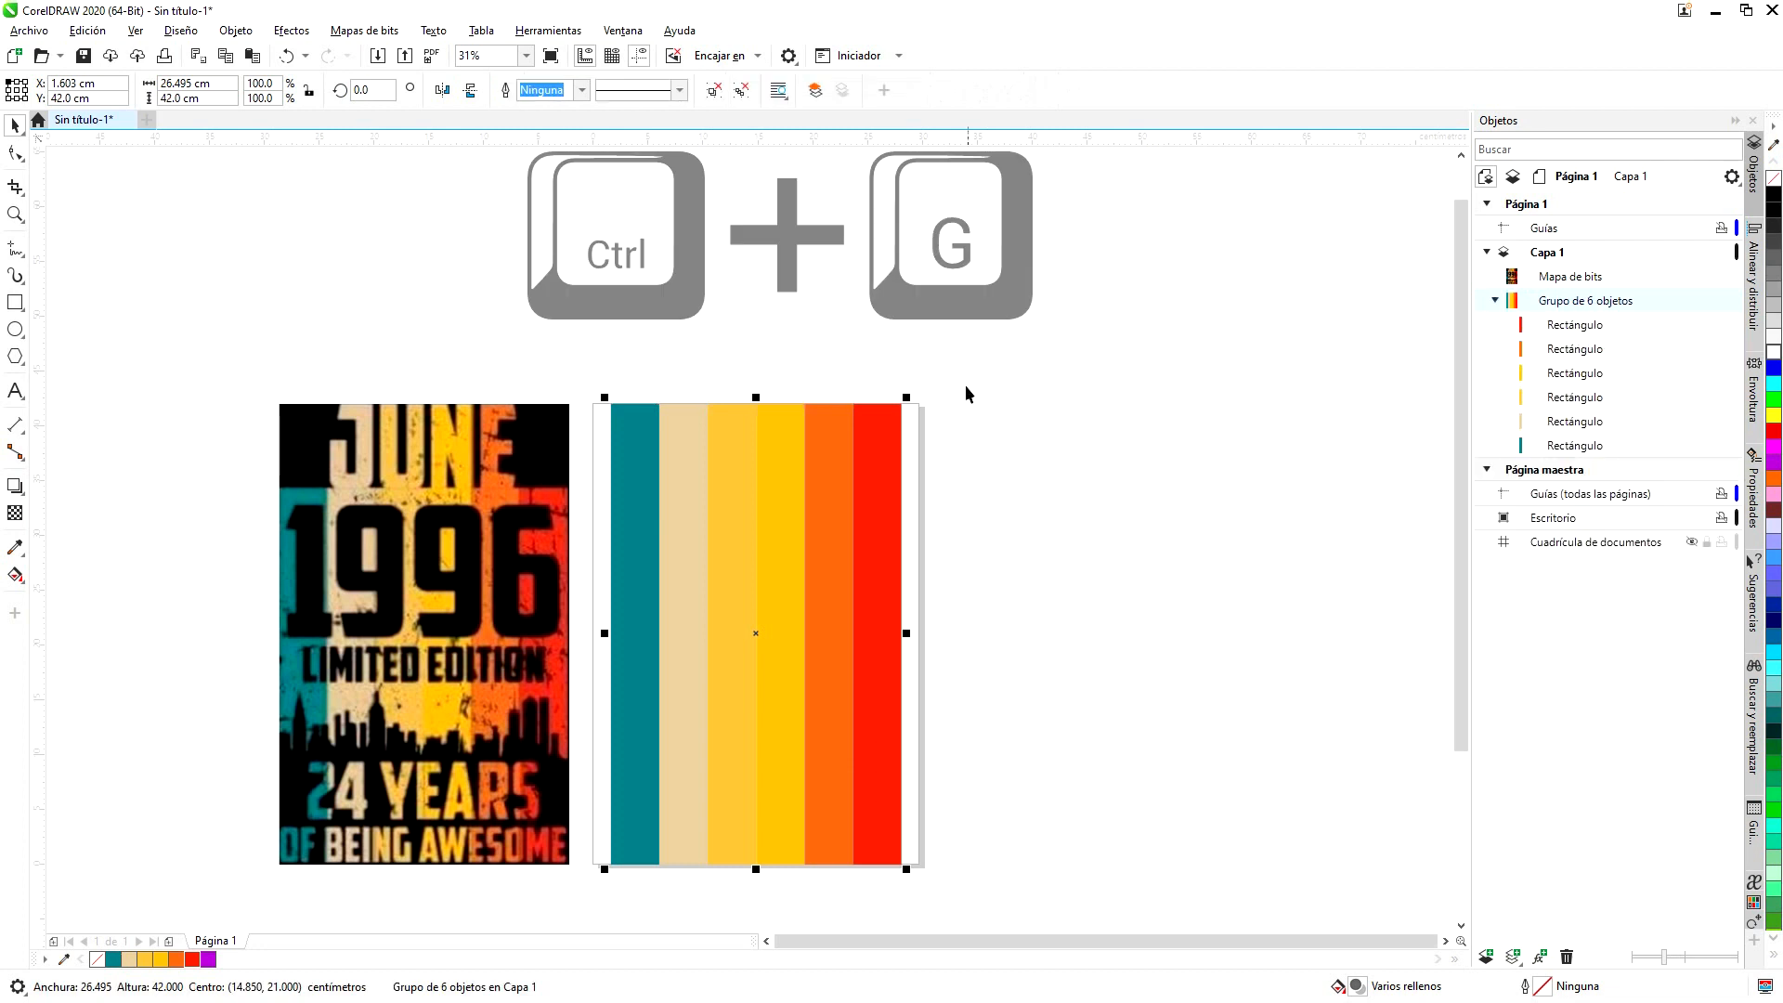
key(ctrl+z)
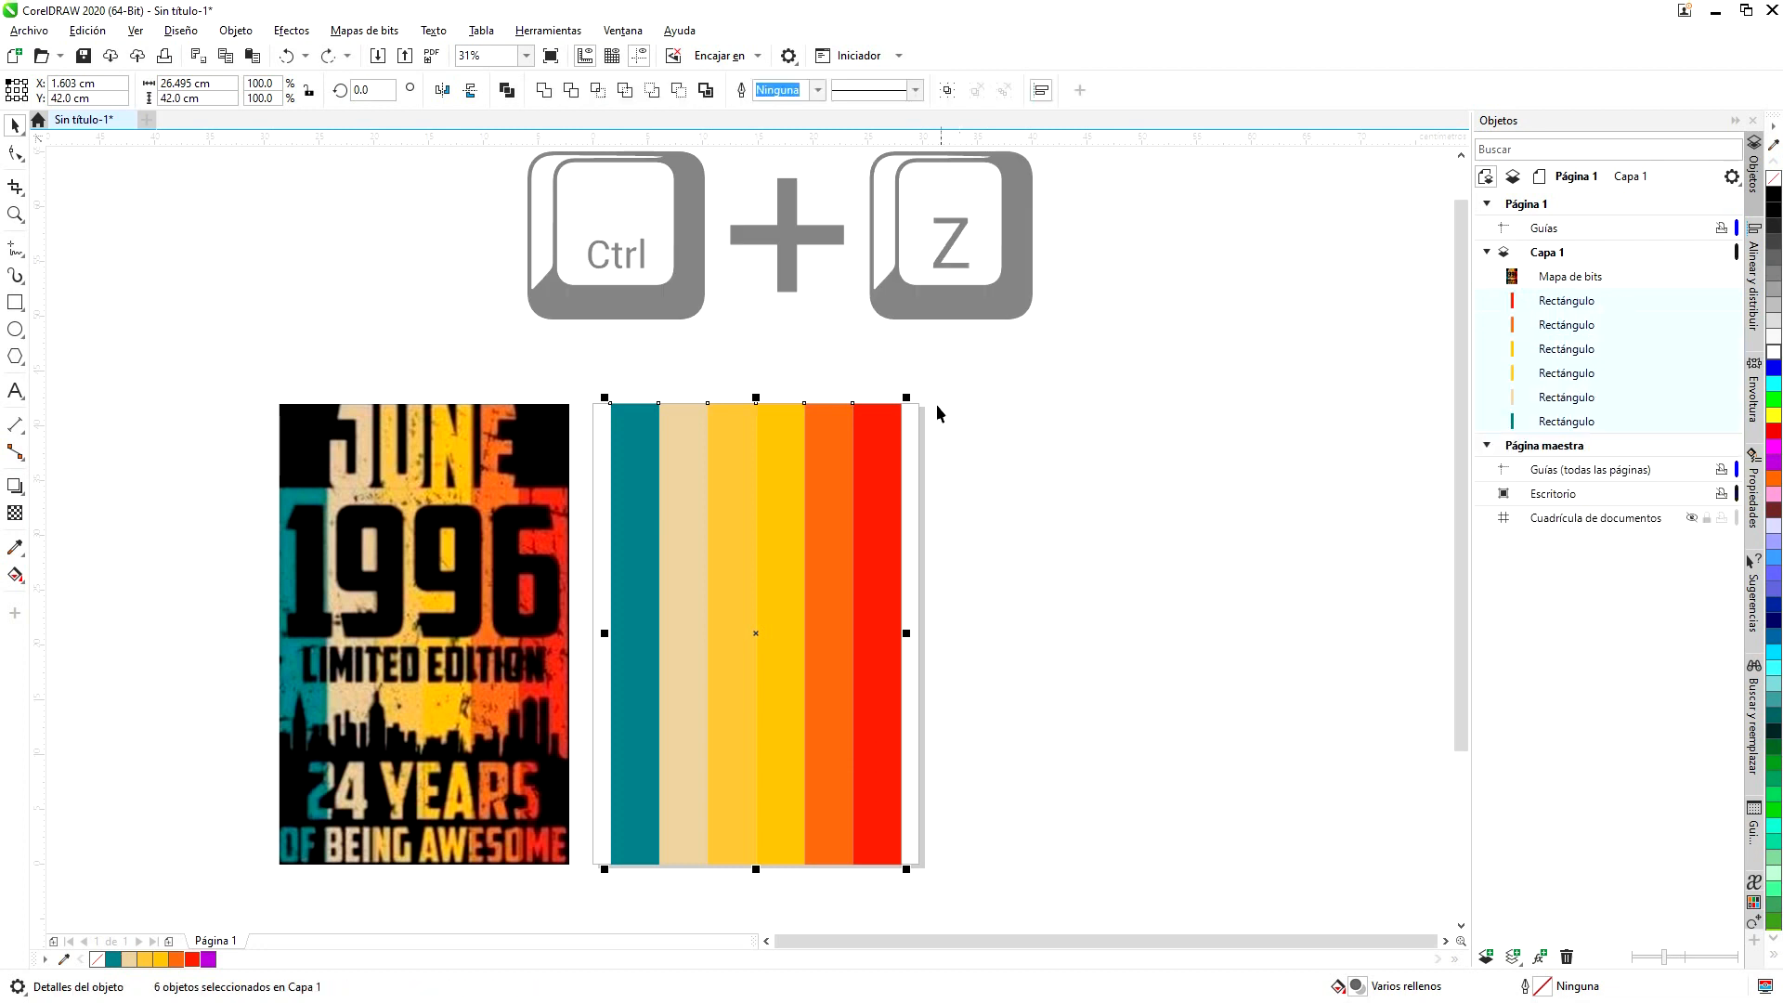
right_click(877, 428)
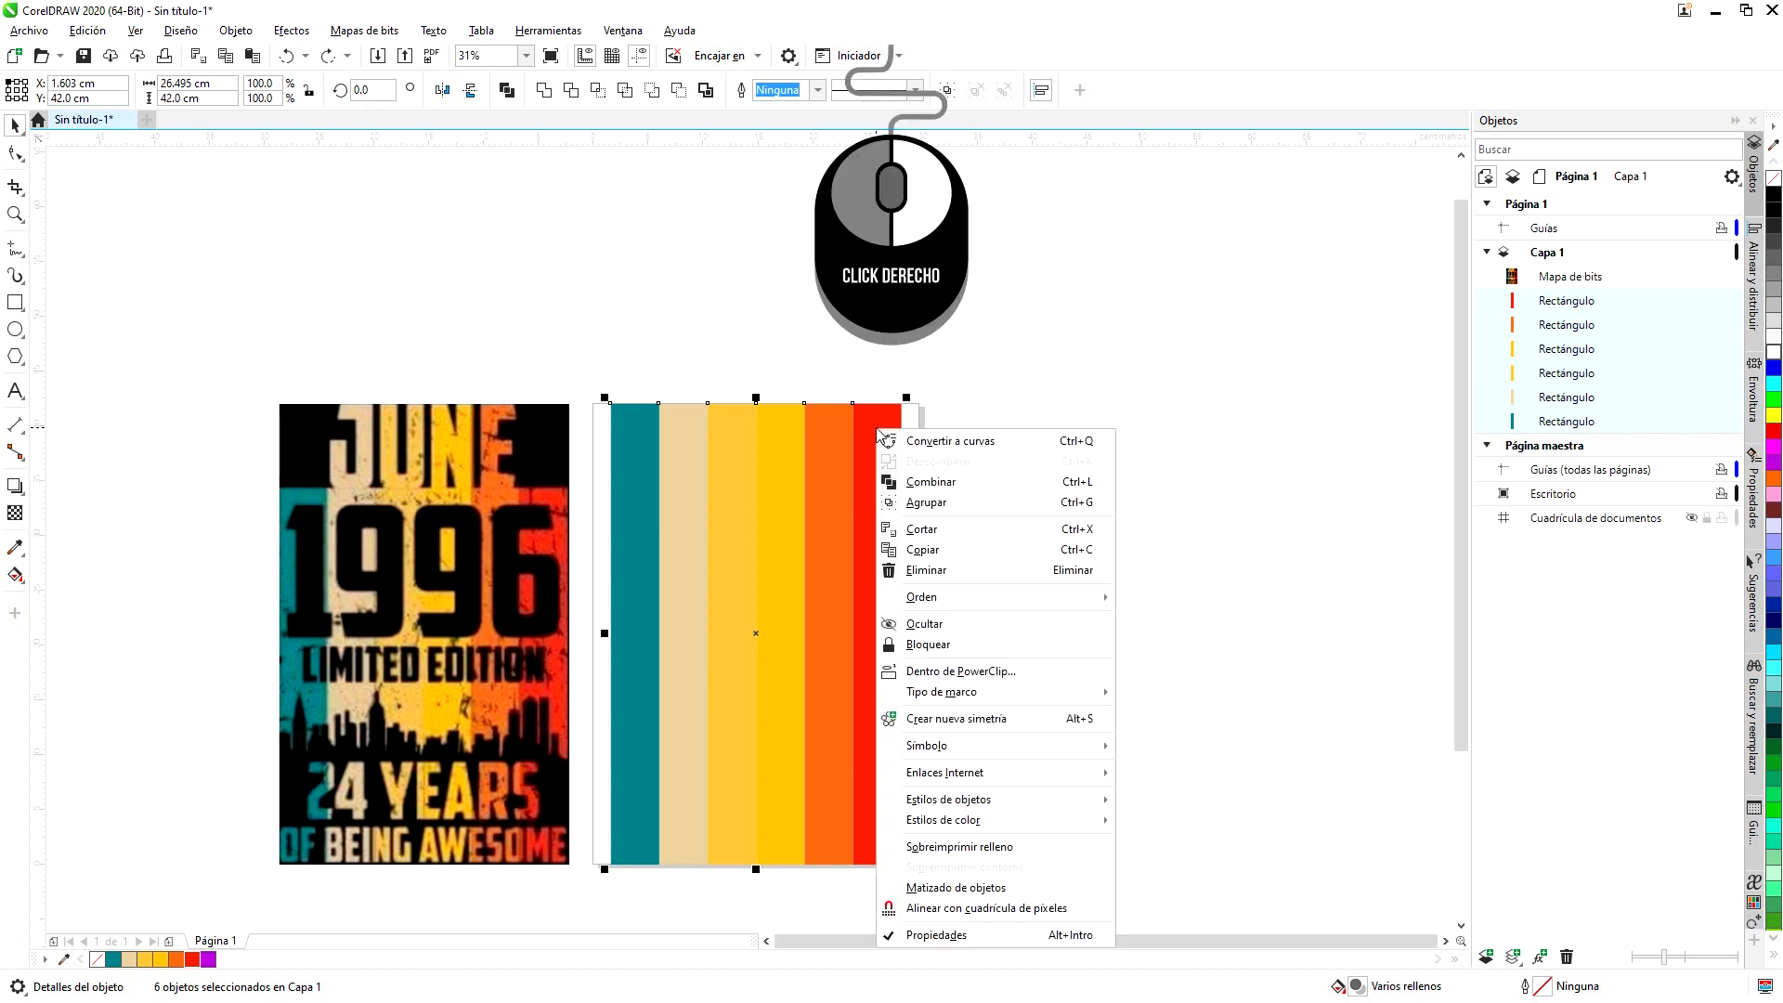
click(1027, 514)
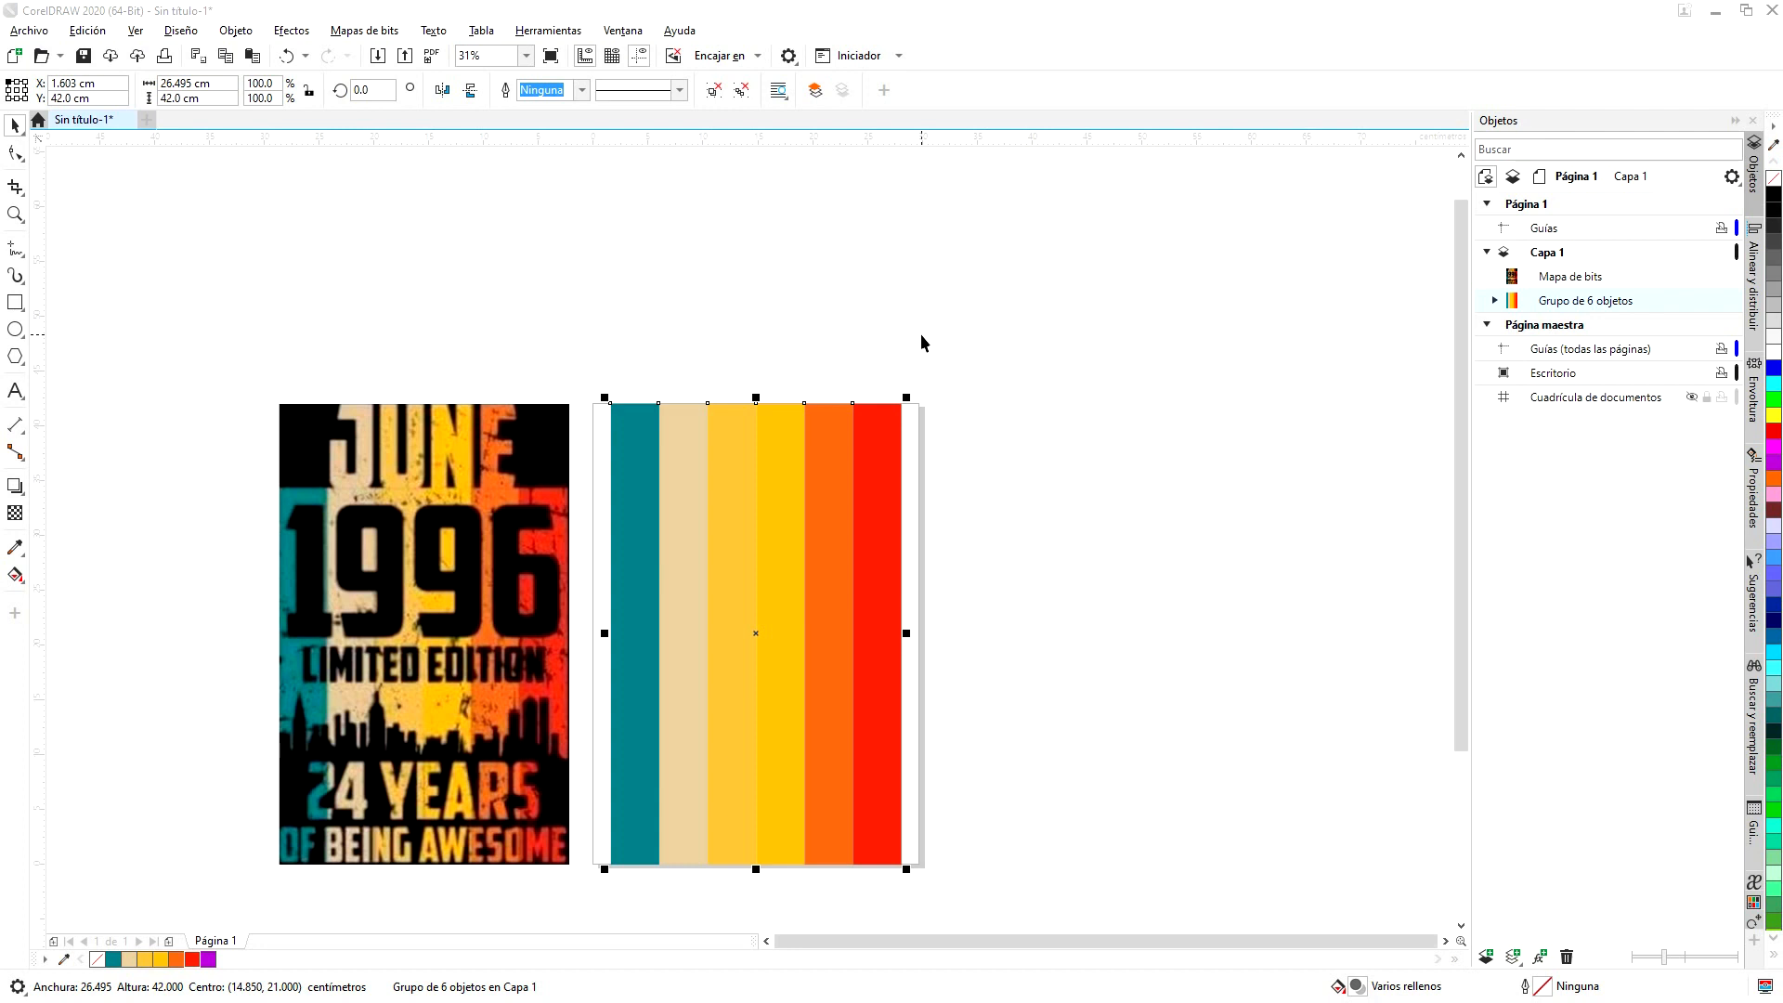
- Add the artistic text "JUNE", enlarge it to about 268 pt, and place it above the page's upper-right corner
click(16, 393)
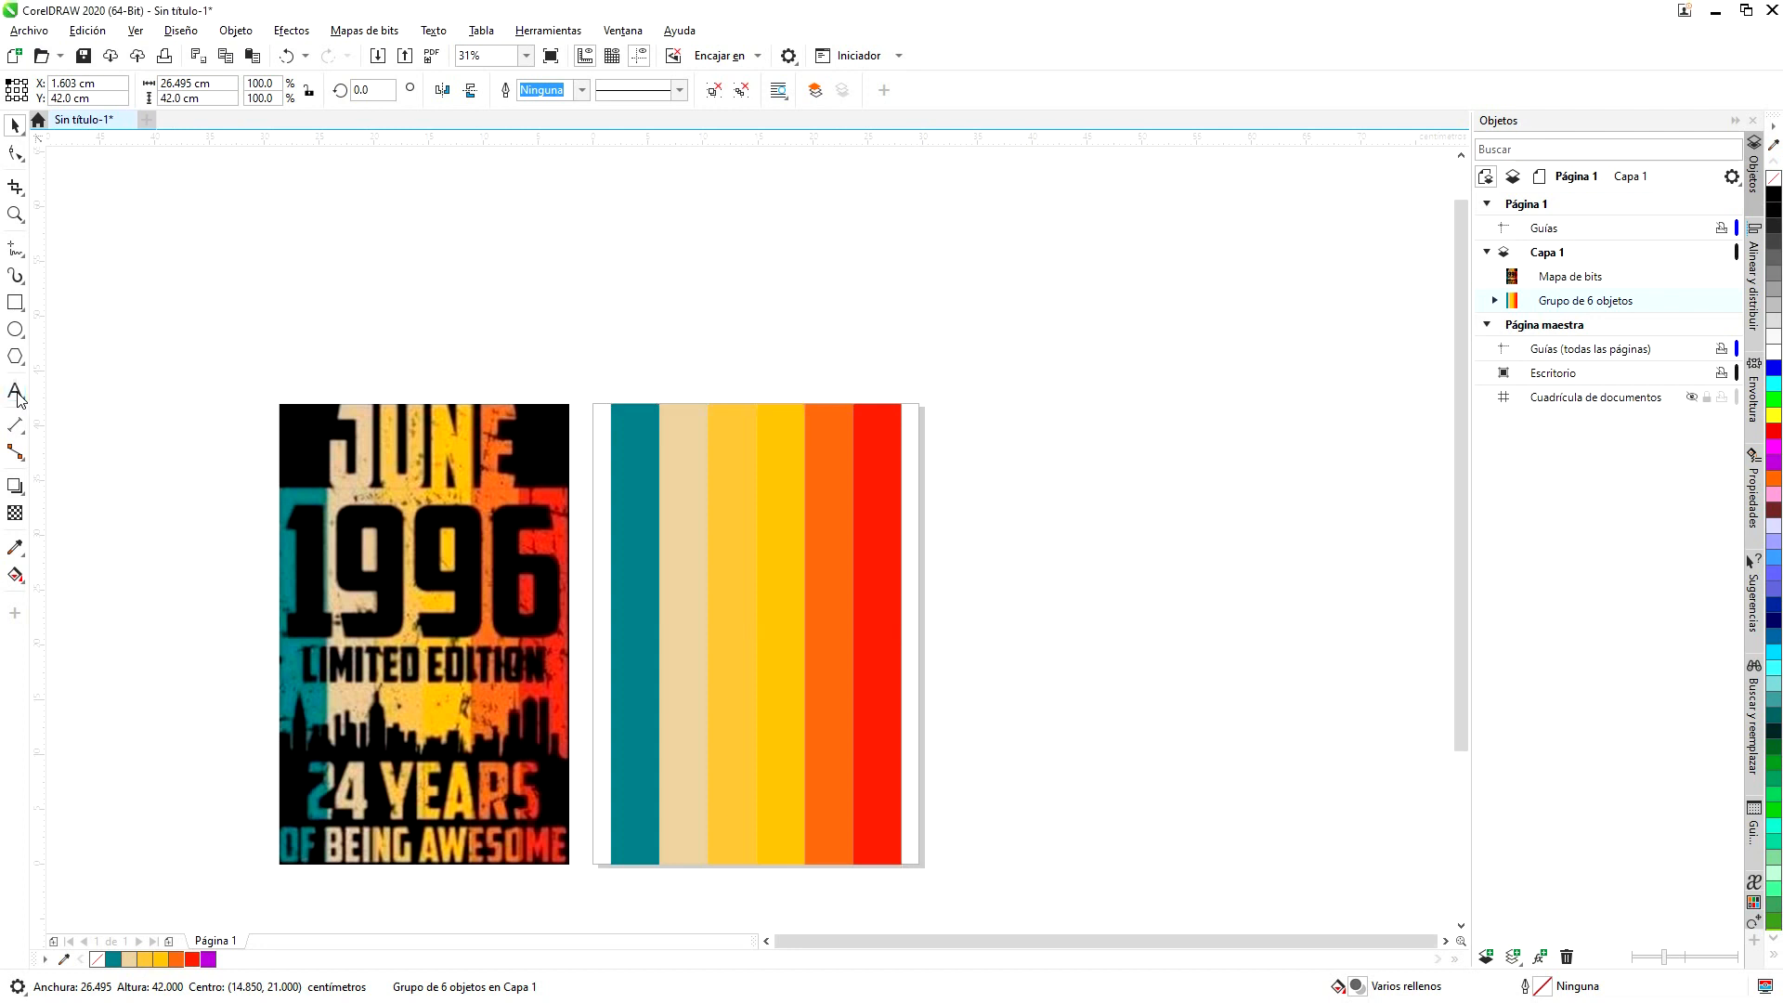
click(850, 399)
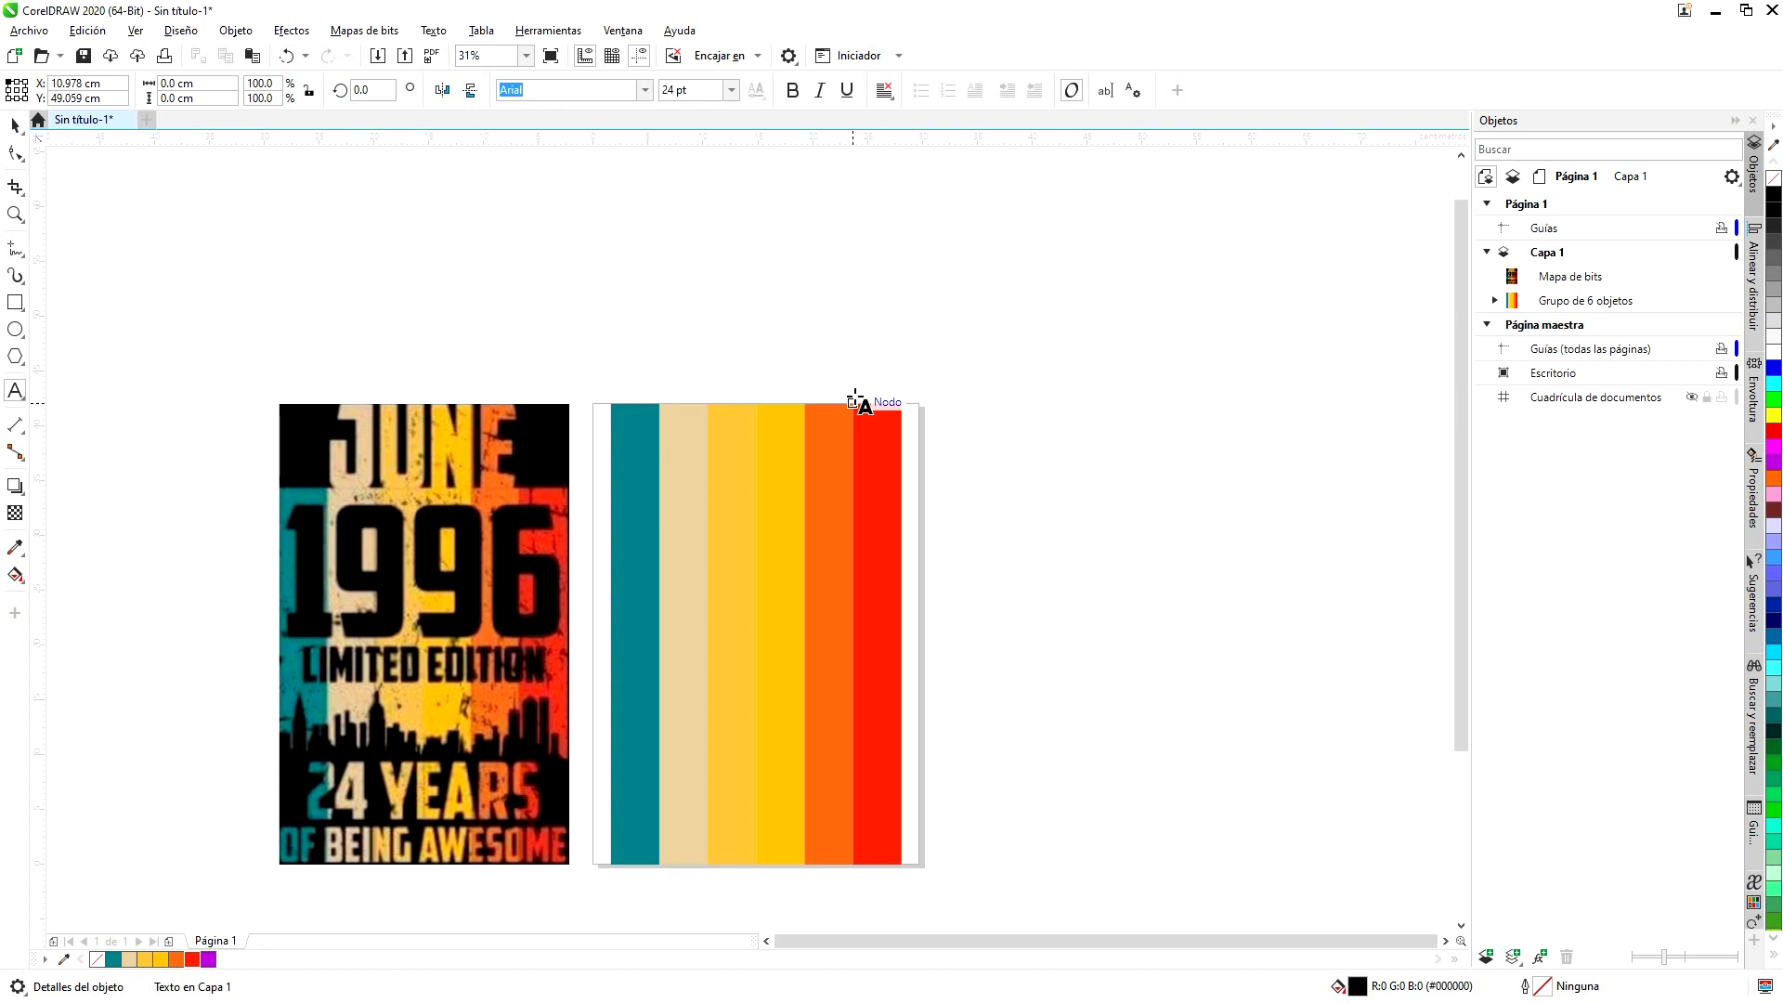
text(JUNE)
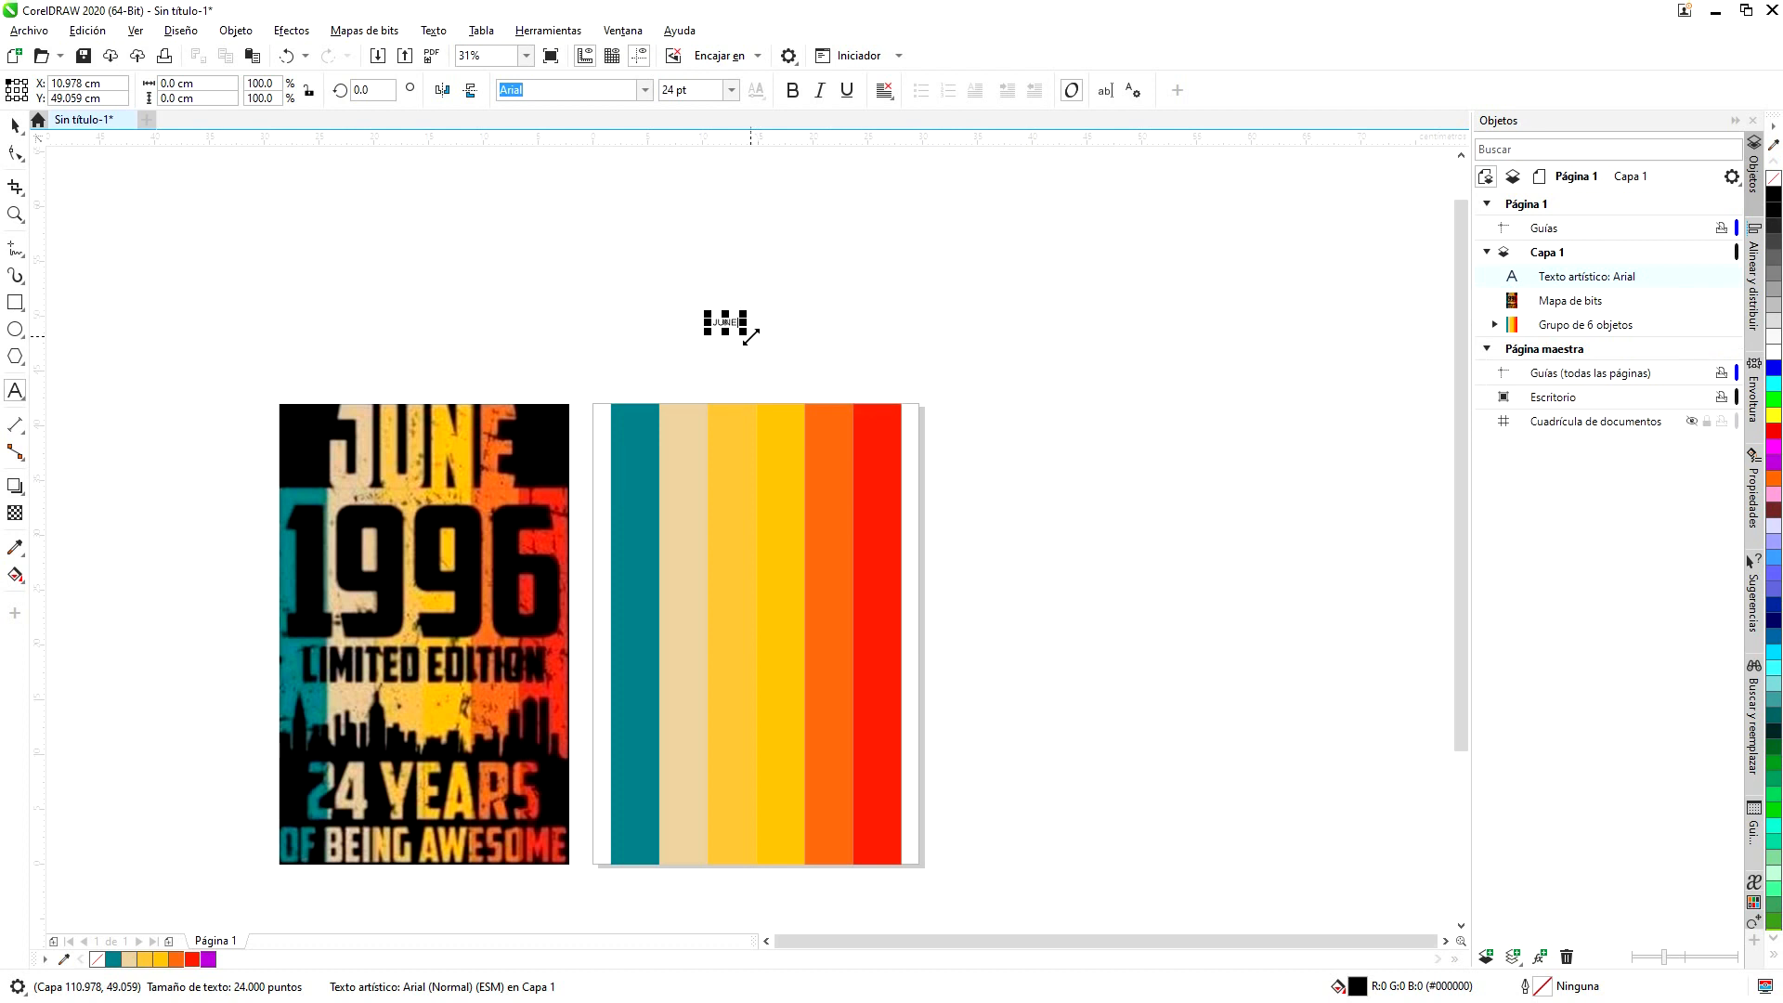
drag(746, 334, 912, 395)
drag(707, 383, 615, 402)
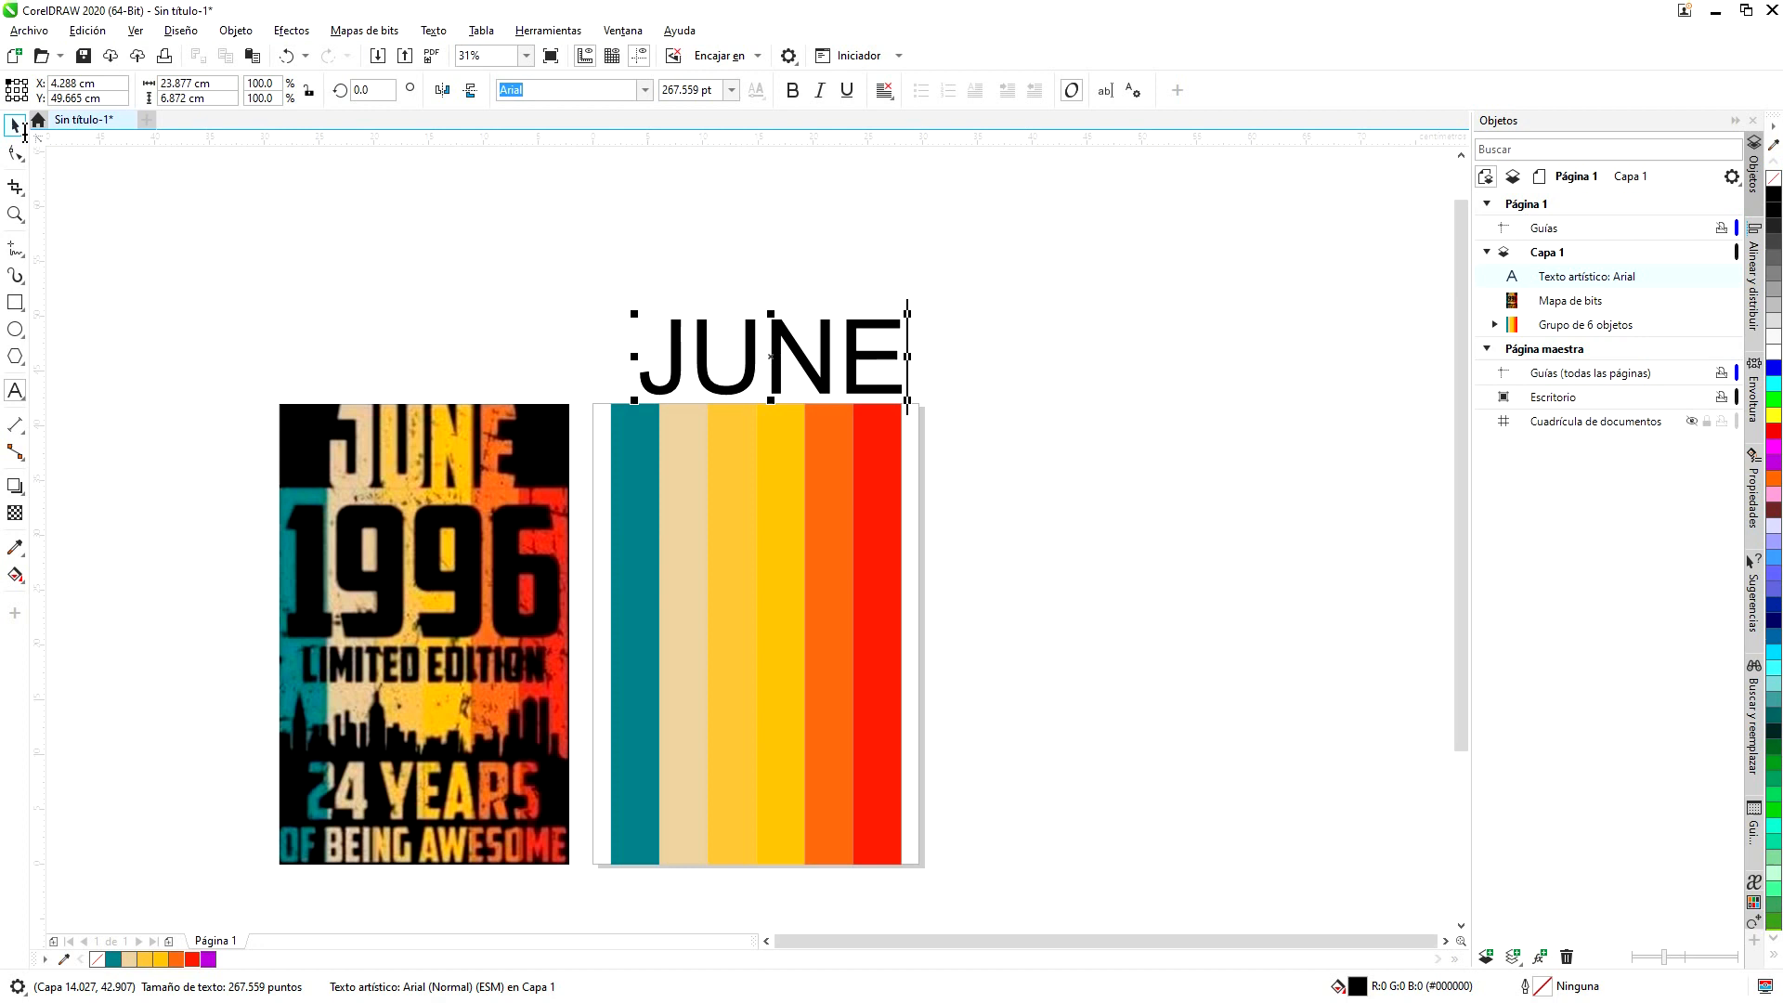
click(18, 128)
drag(768, 363, 1025, 326)
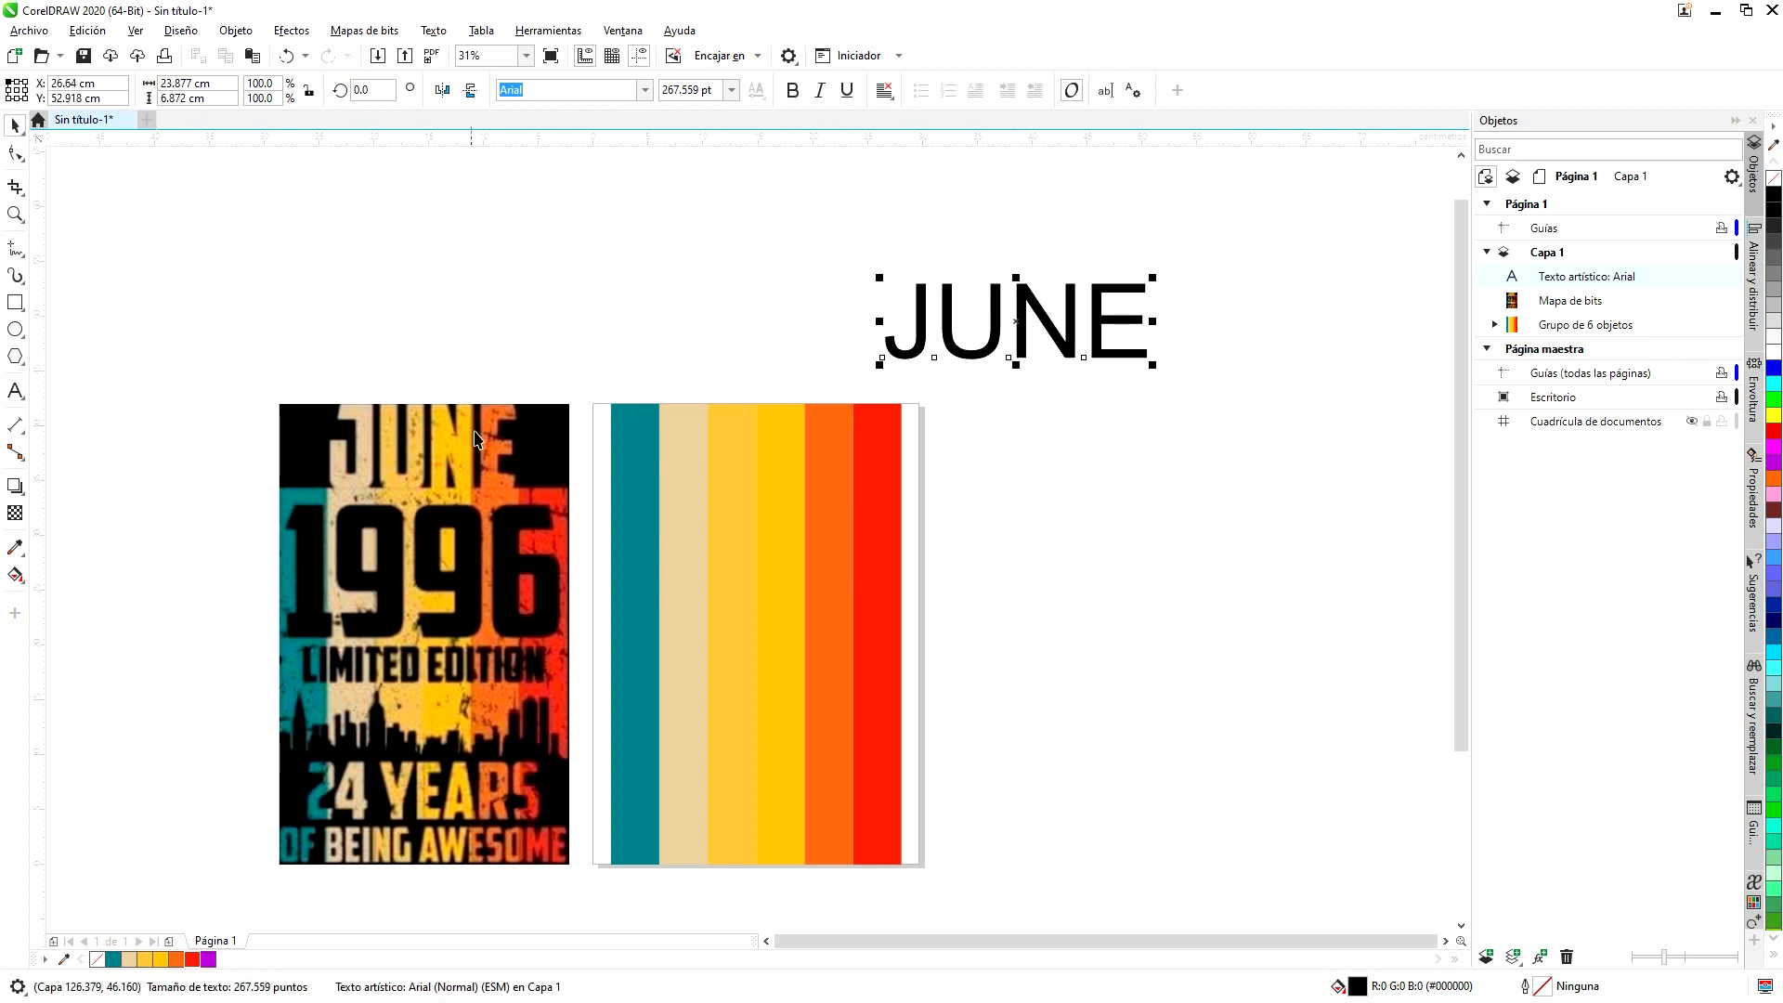
- Change the font of the JUNE text to Breakaway
click(647, 91)
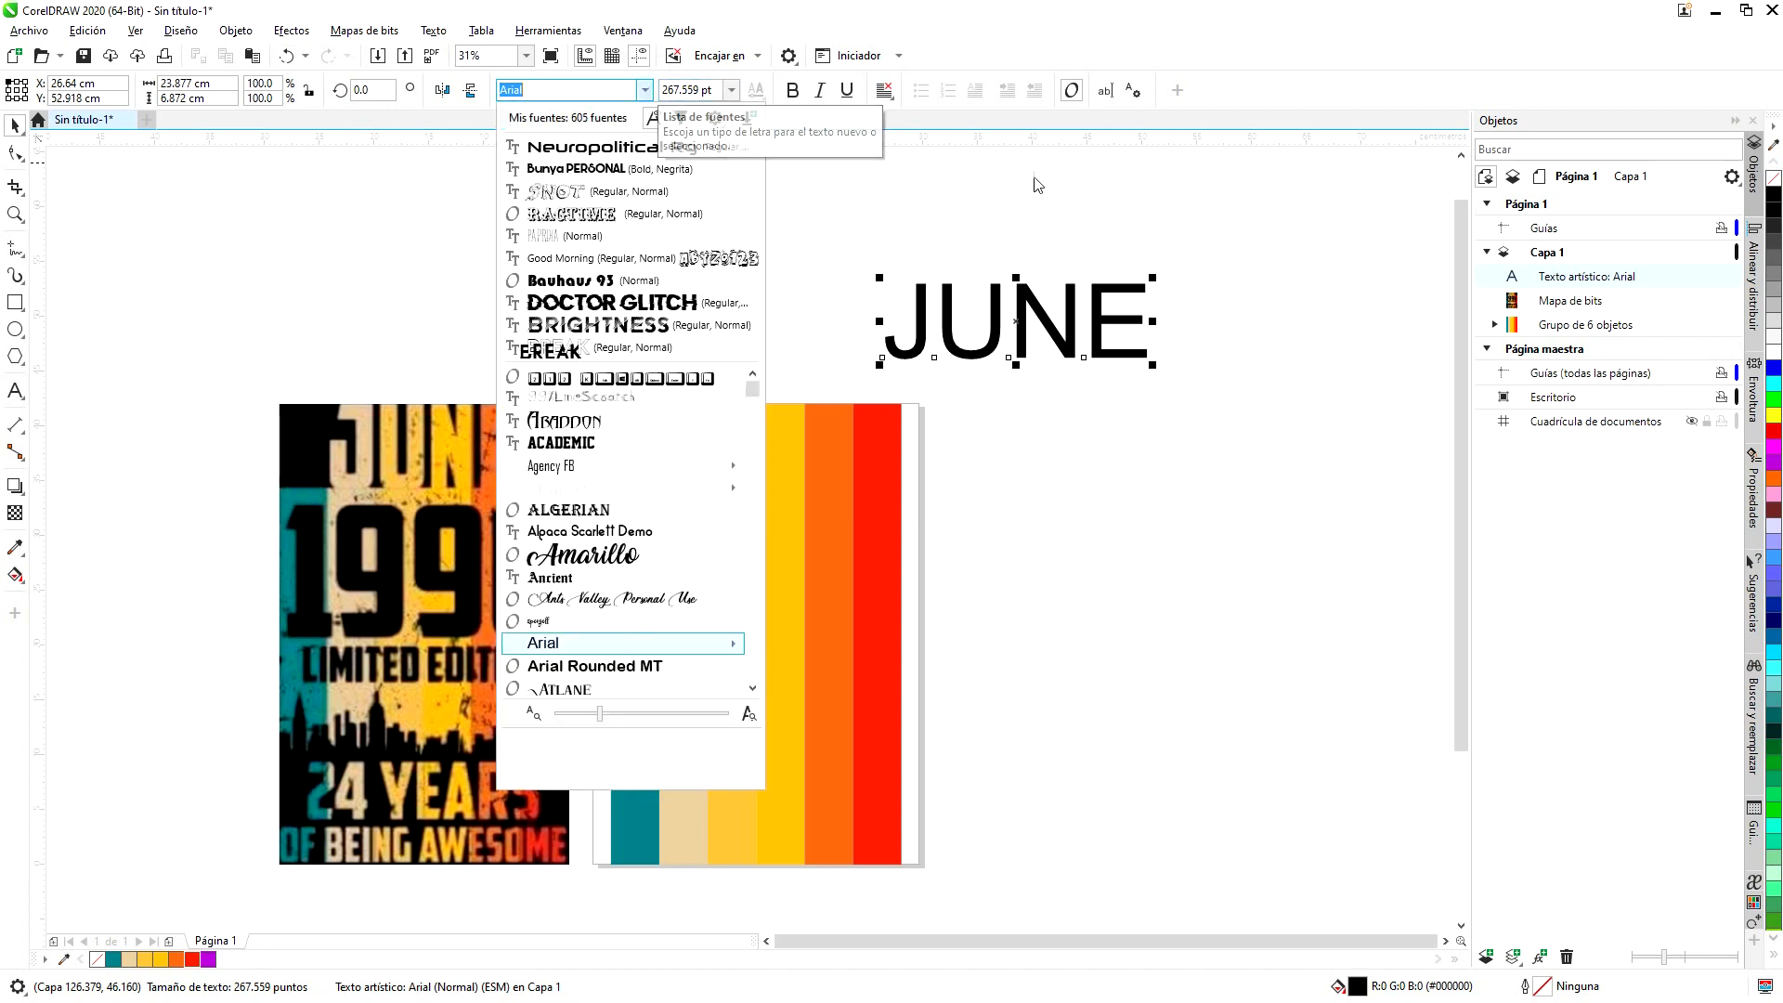
click(752, 688)
click(752, 688)
click(752, 688)
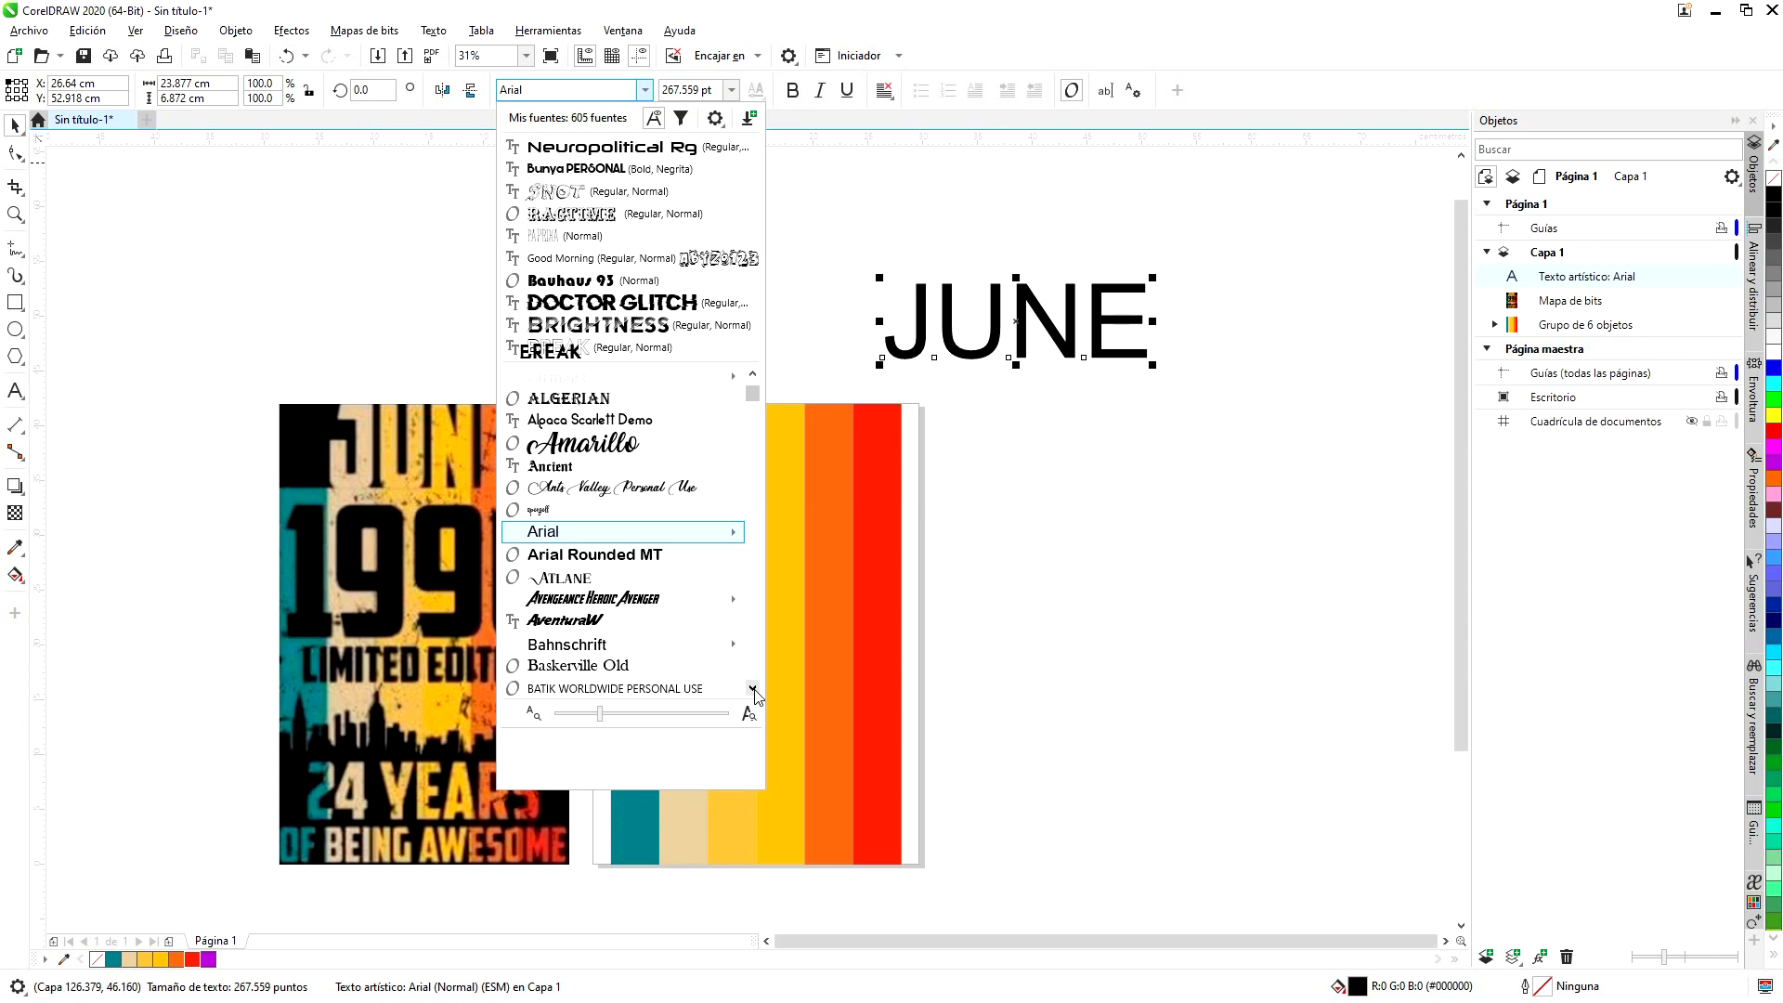
click(752, 689)
click(752, 688)
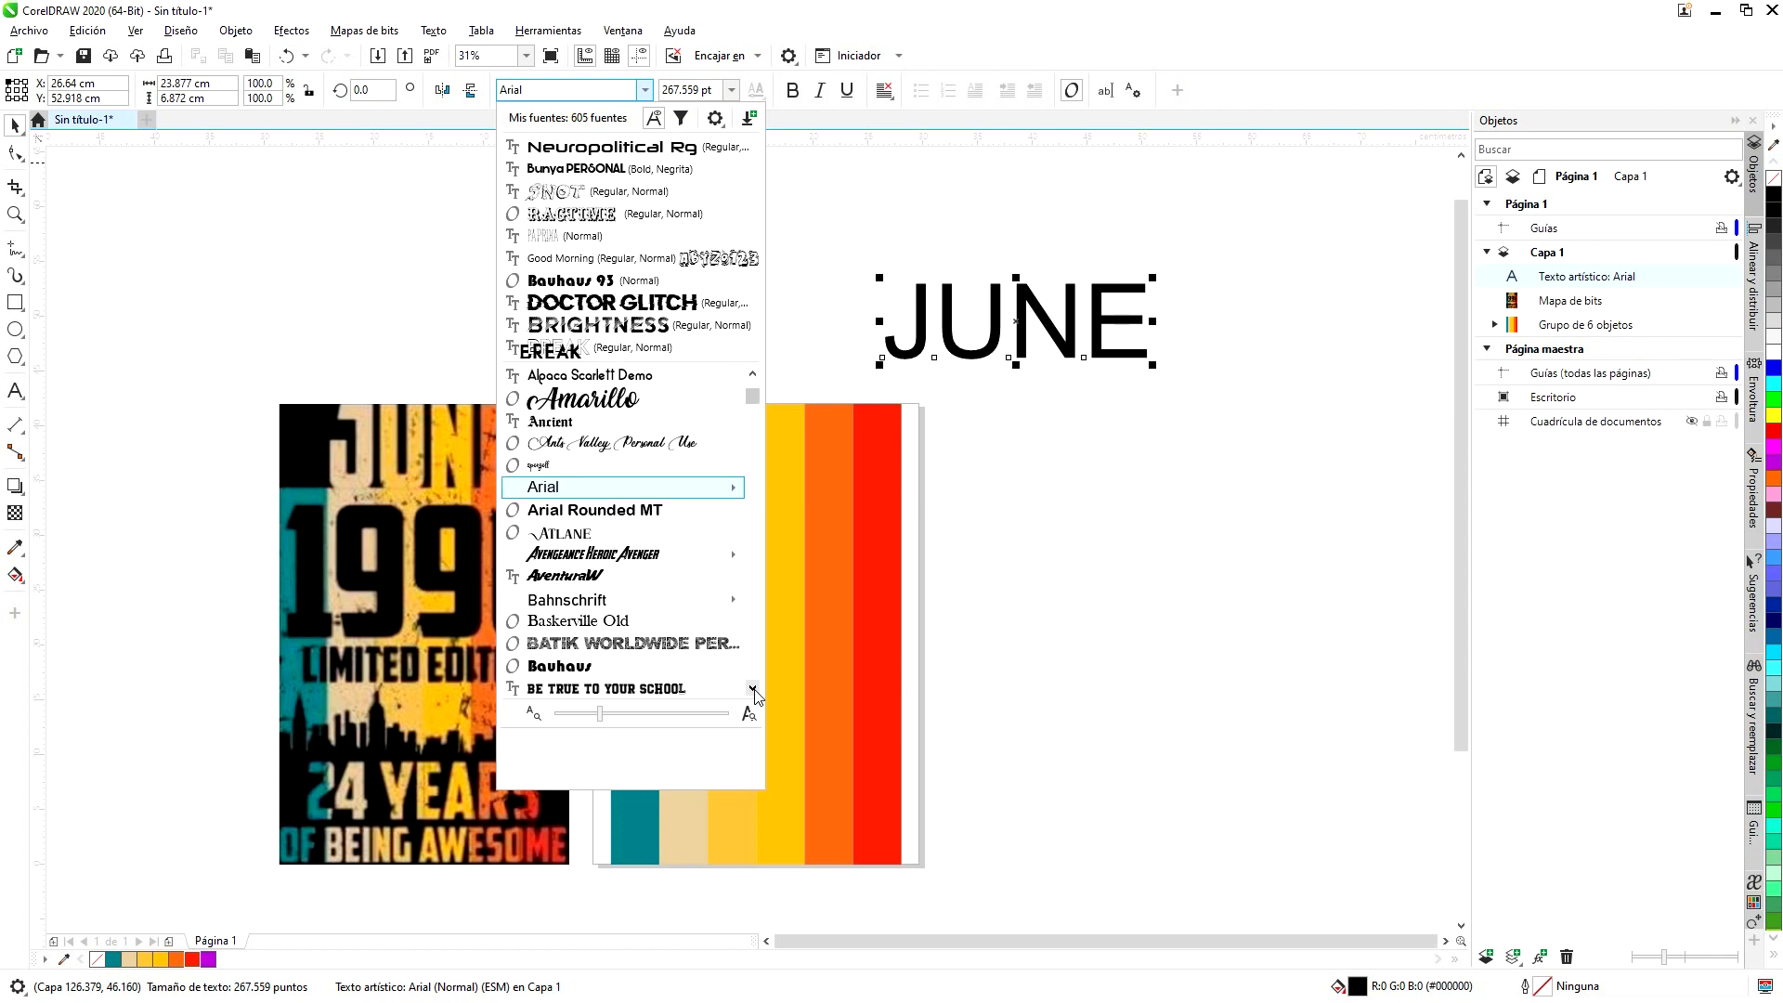
click(752, 688)
click(752, 688)
click(752, 688)
click(752, 688)
click(752, 688)
click(752, 688)
click(752, 688)
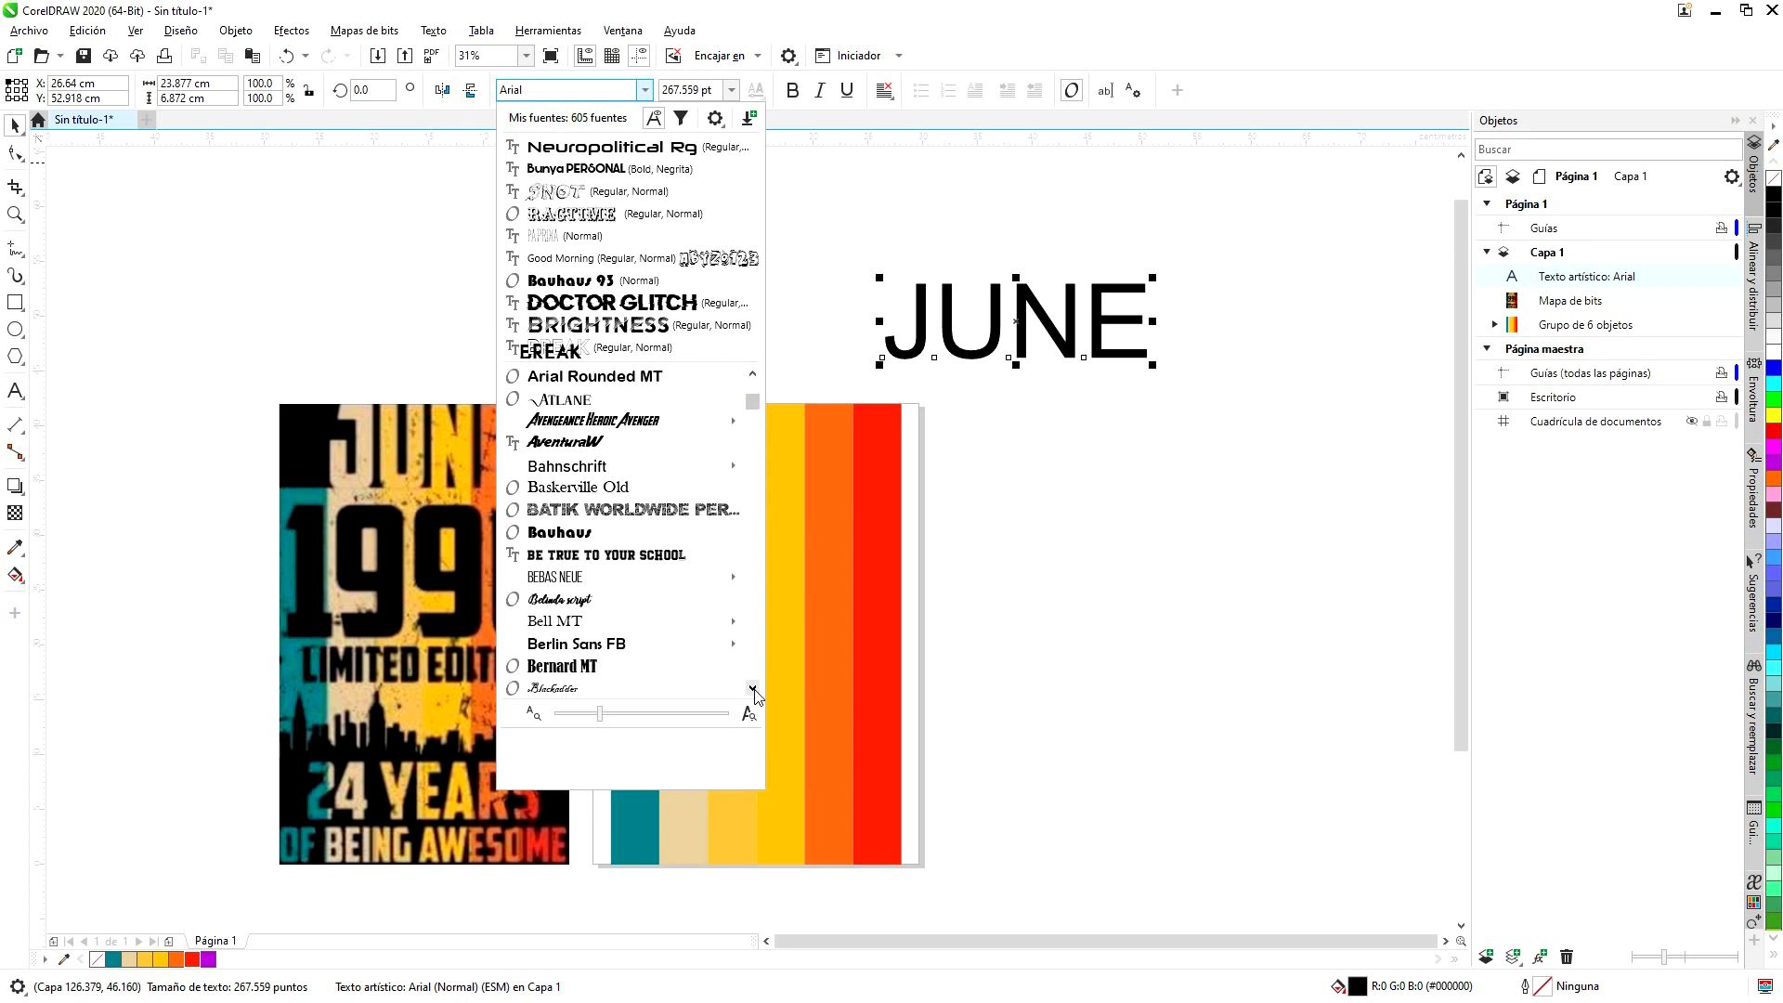
click(752, 688)
click(752, 688)
click(752, 688)
click(752, 688)
click(752, 688)
click(752, 688)
click(752, 688)
click(752, 688)
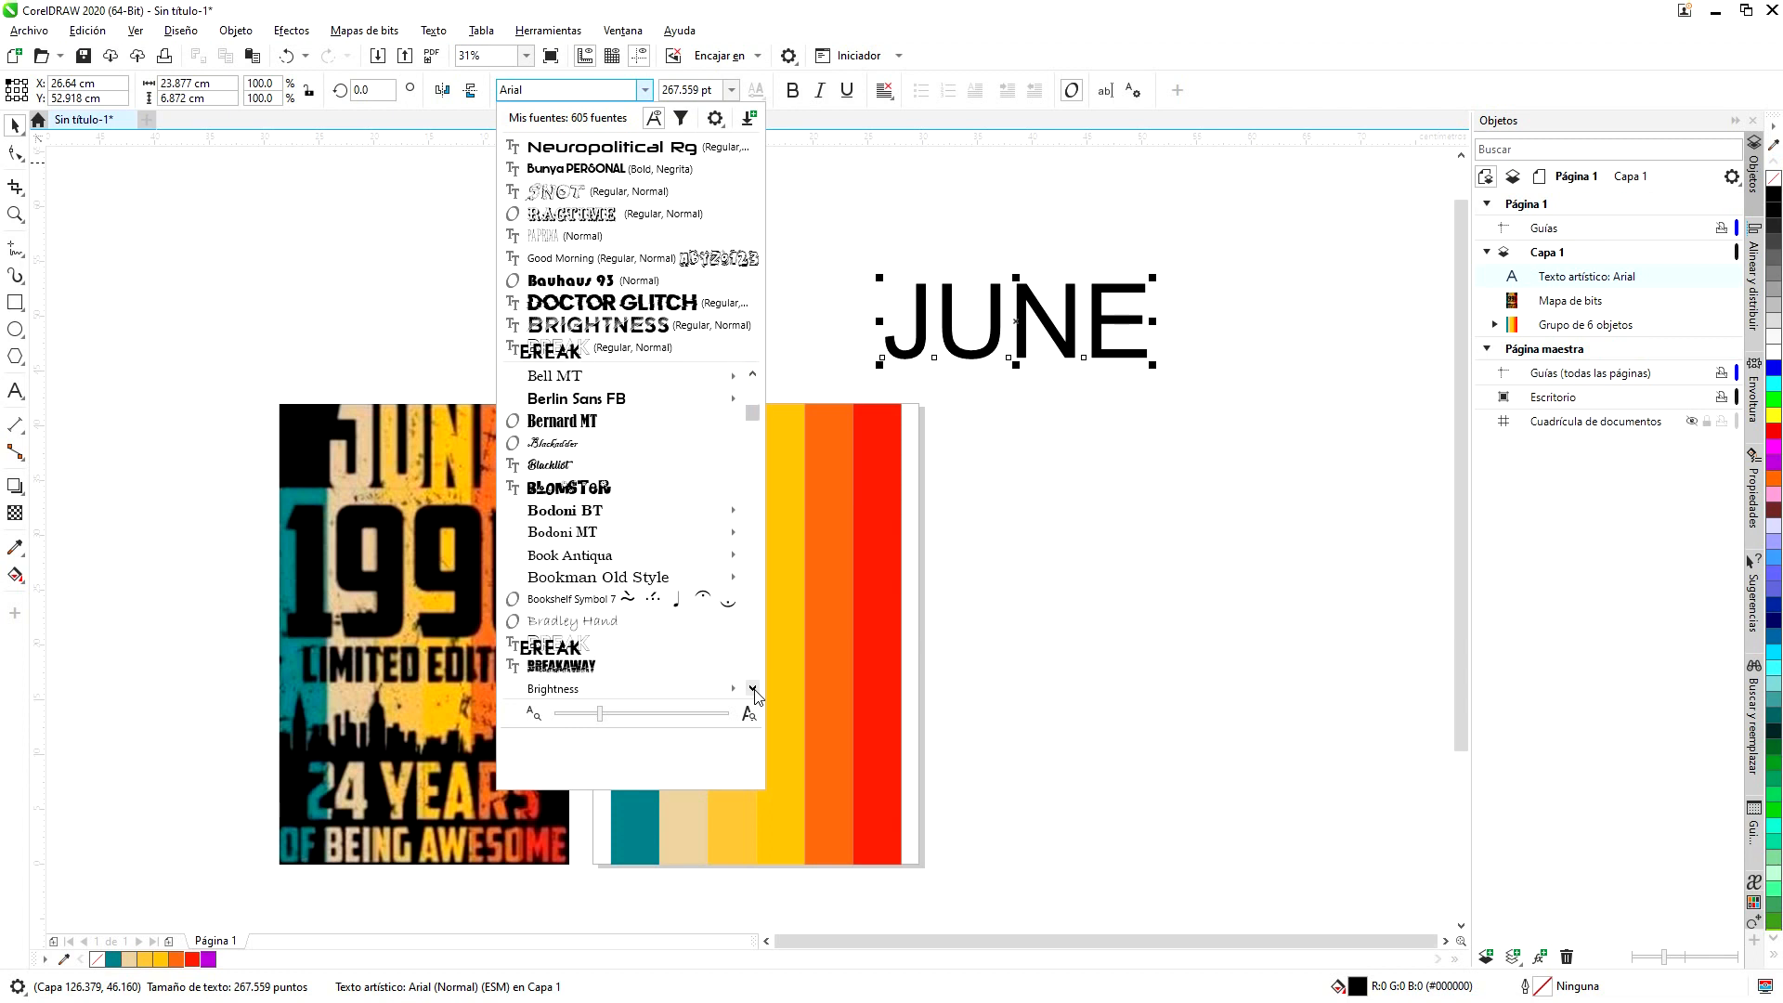
click(753, 688)
click(752, 688)
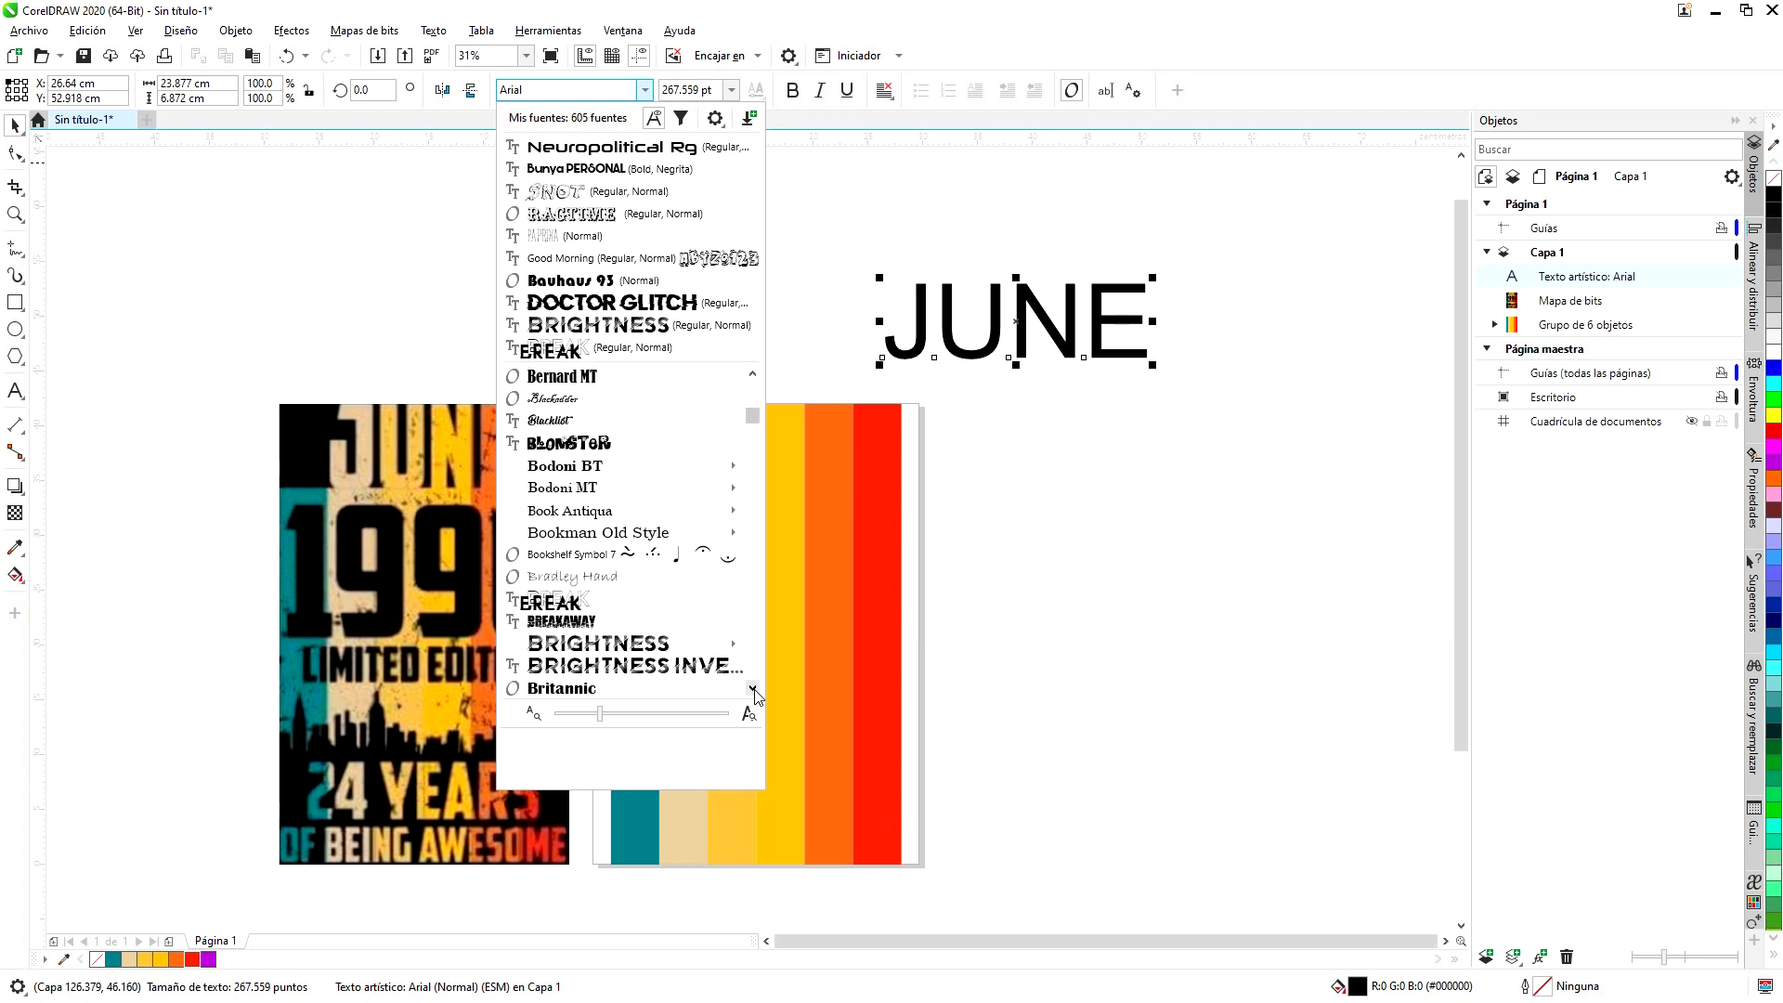
click(612, 622)
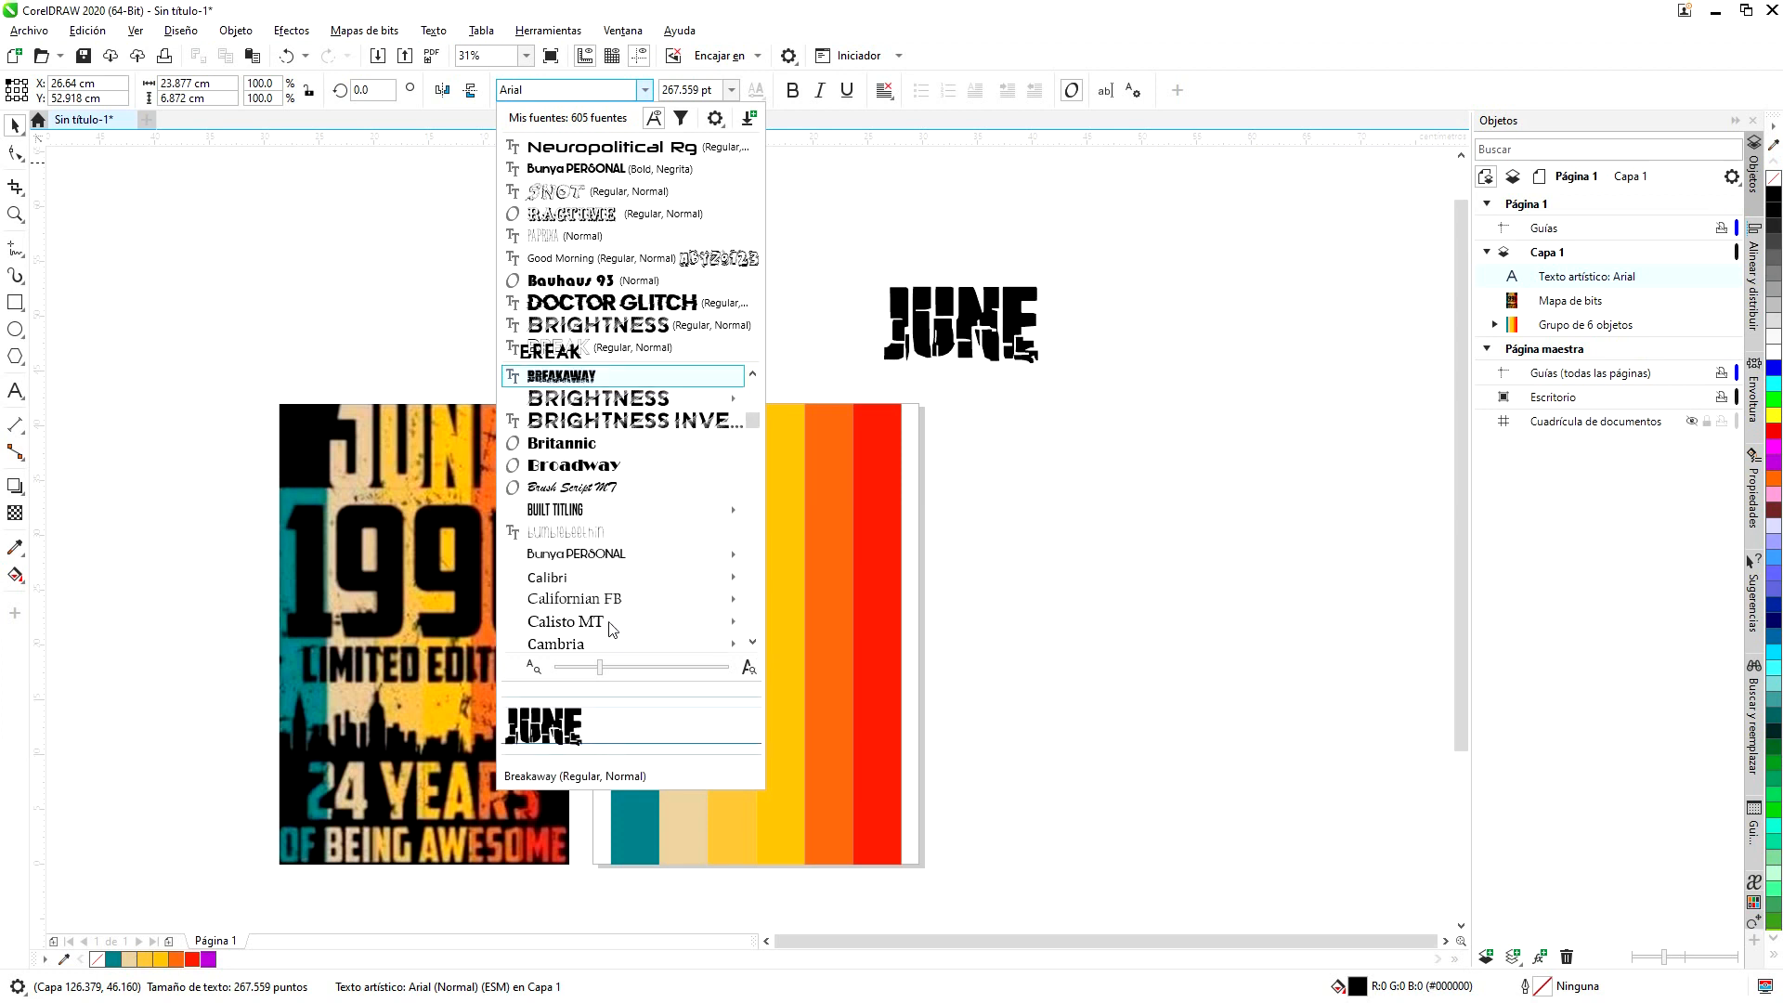
click(637, 375)
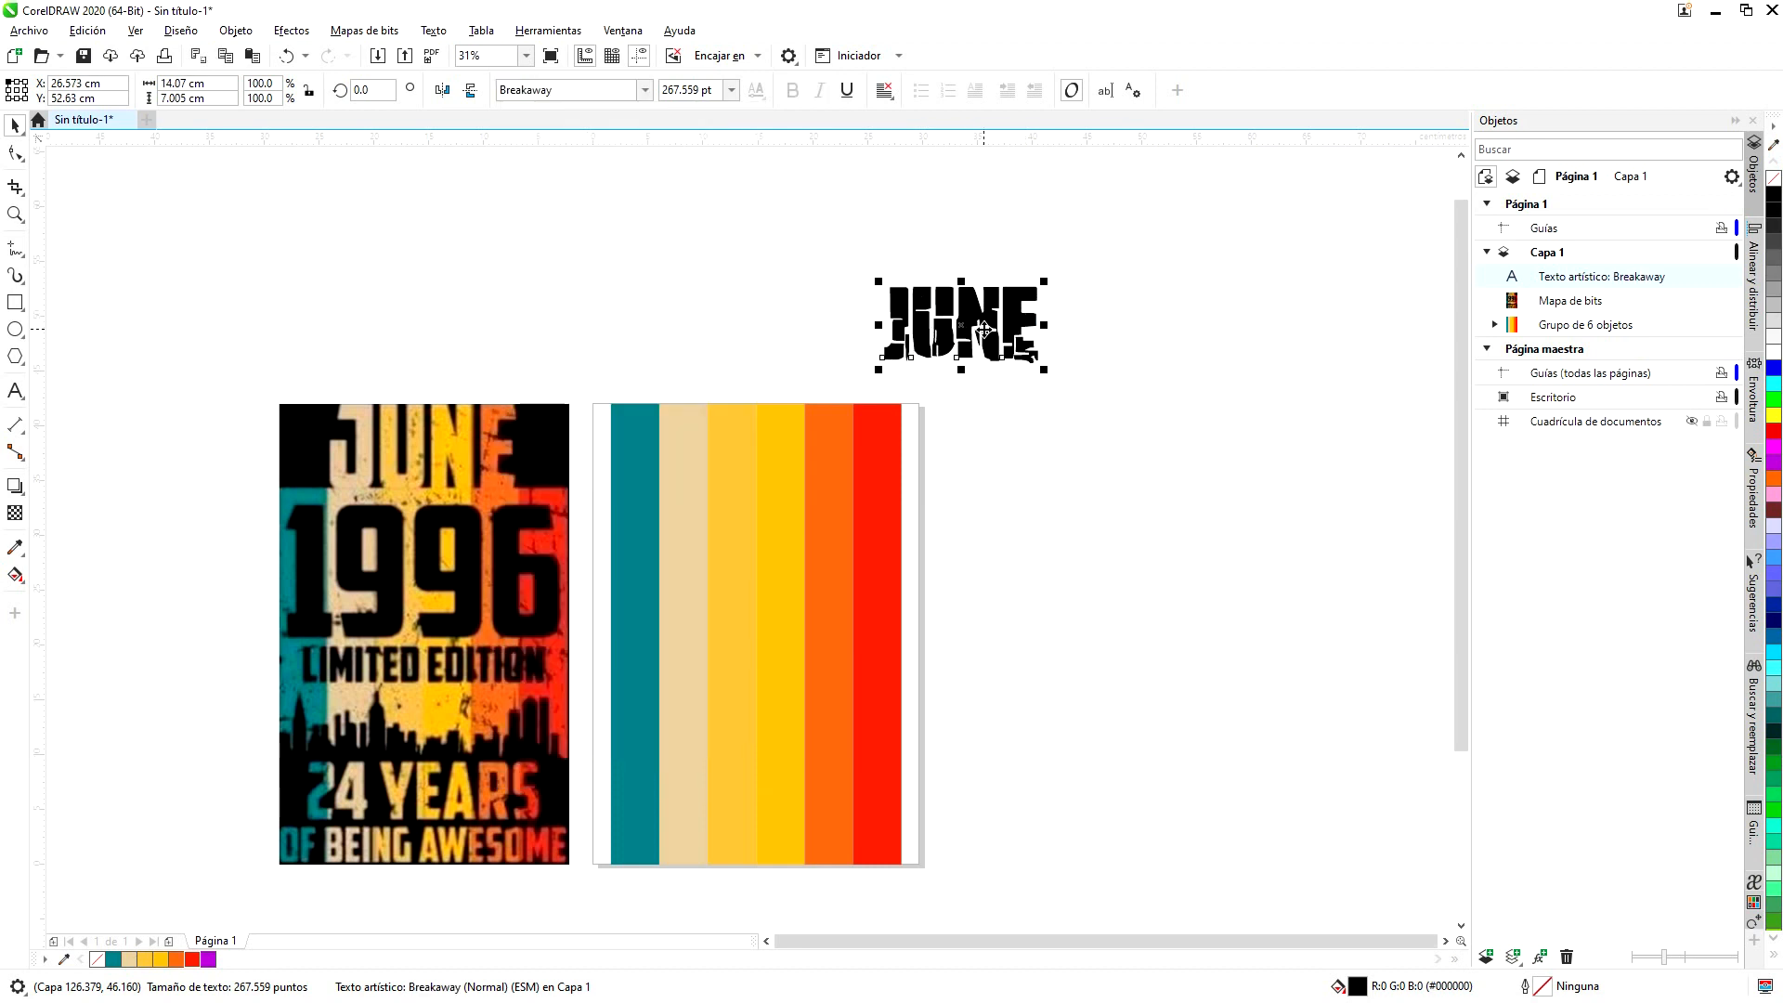
scroll(985, 327, up, 1)
scroll(985, 325, up, 1)
scroll(985, 325, down, 1)
scroll(984, 323, down, 1)
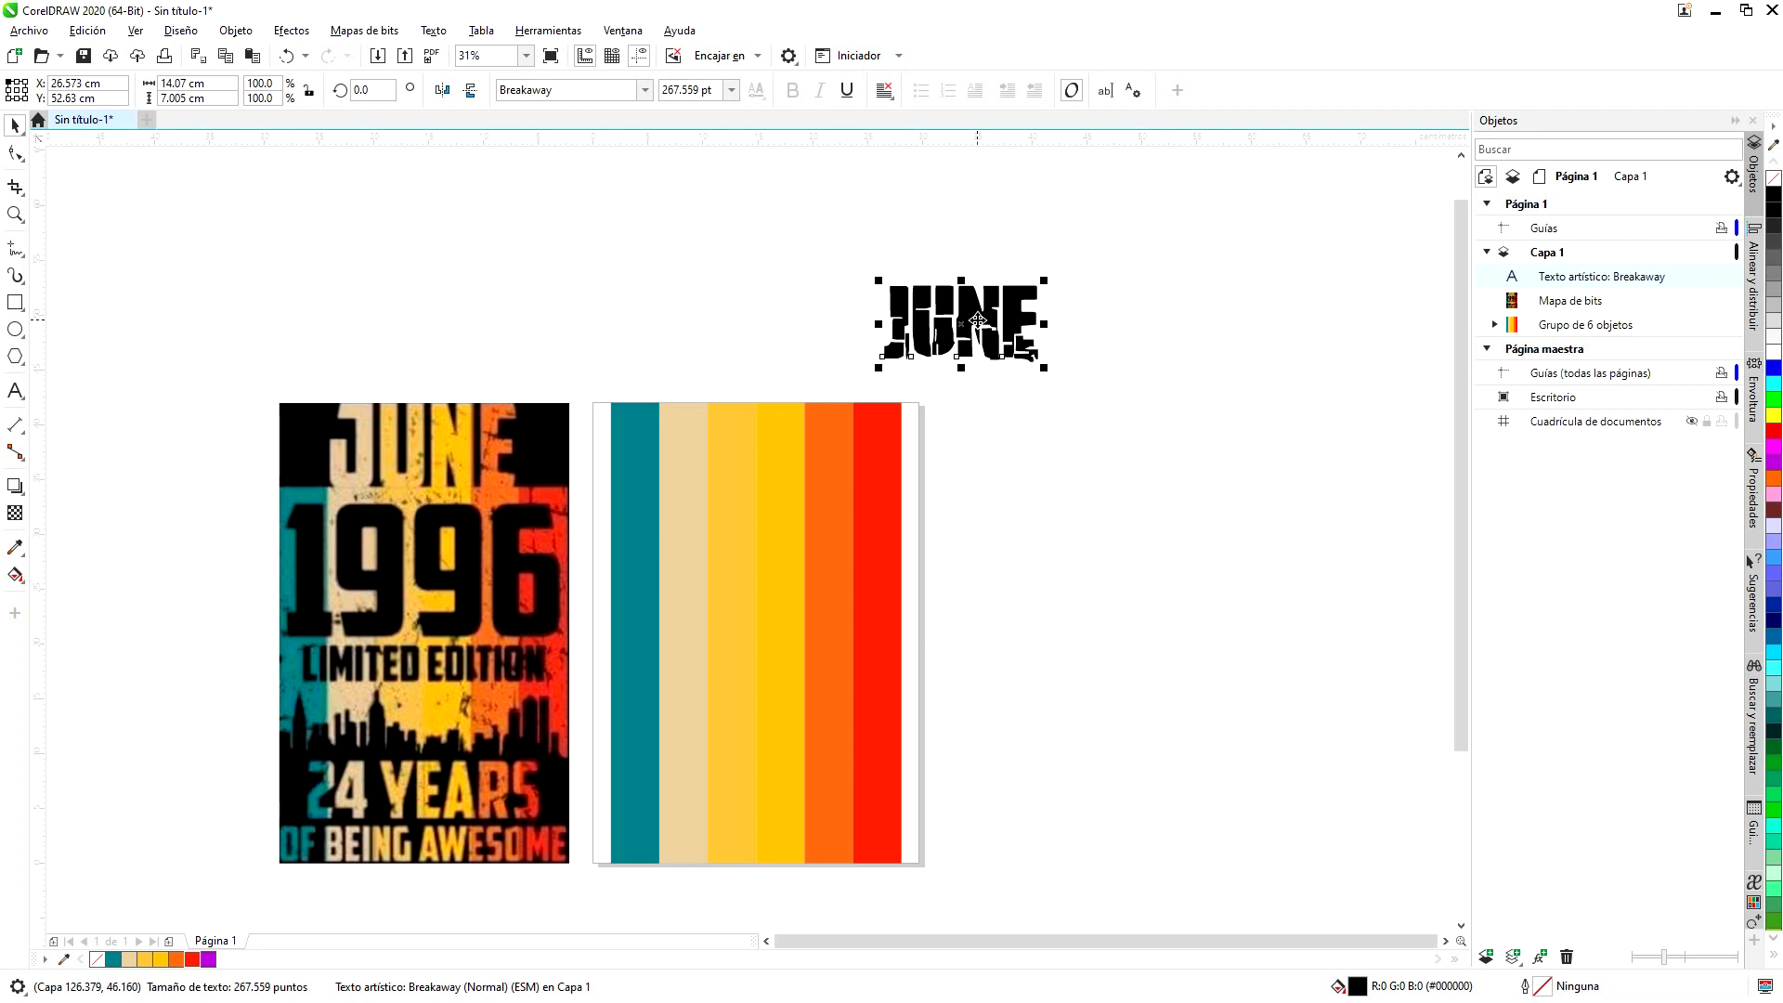
- Change the font of the JUNE text above the page to Doctor Glitch
click(644, 90)
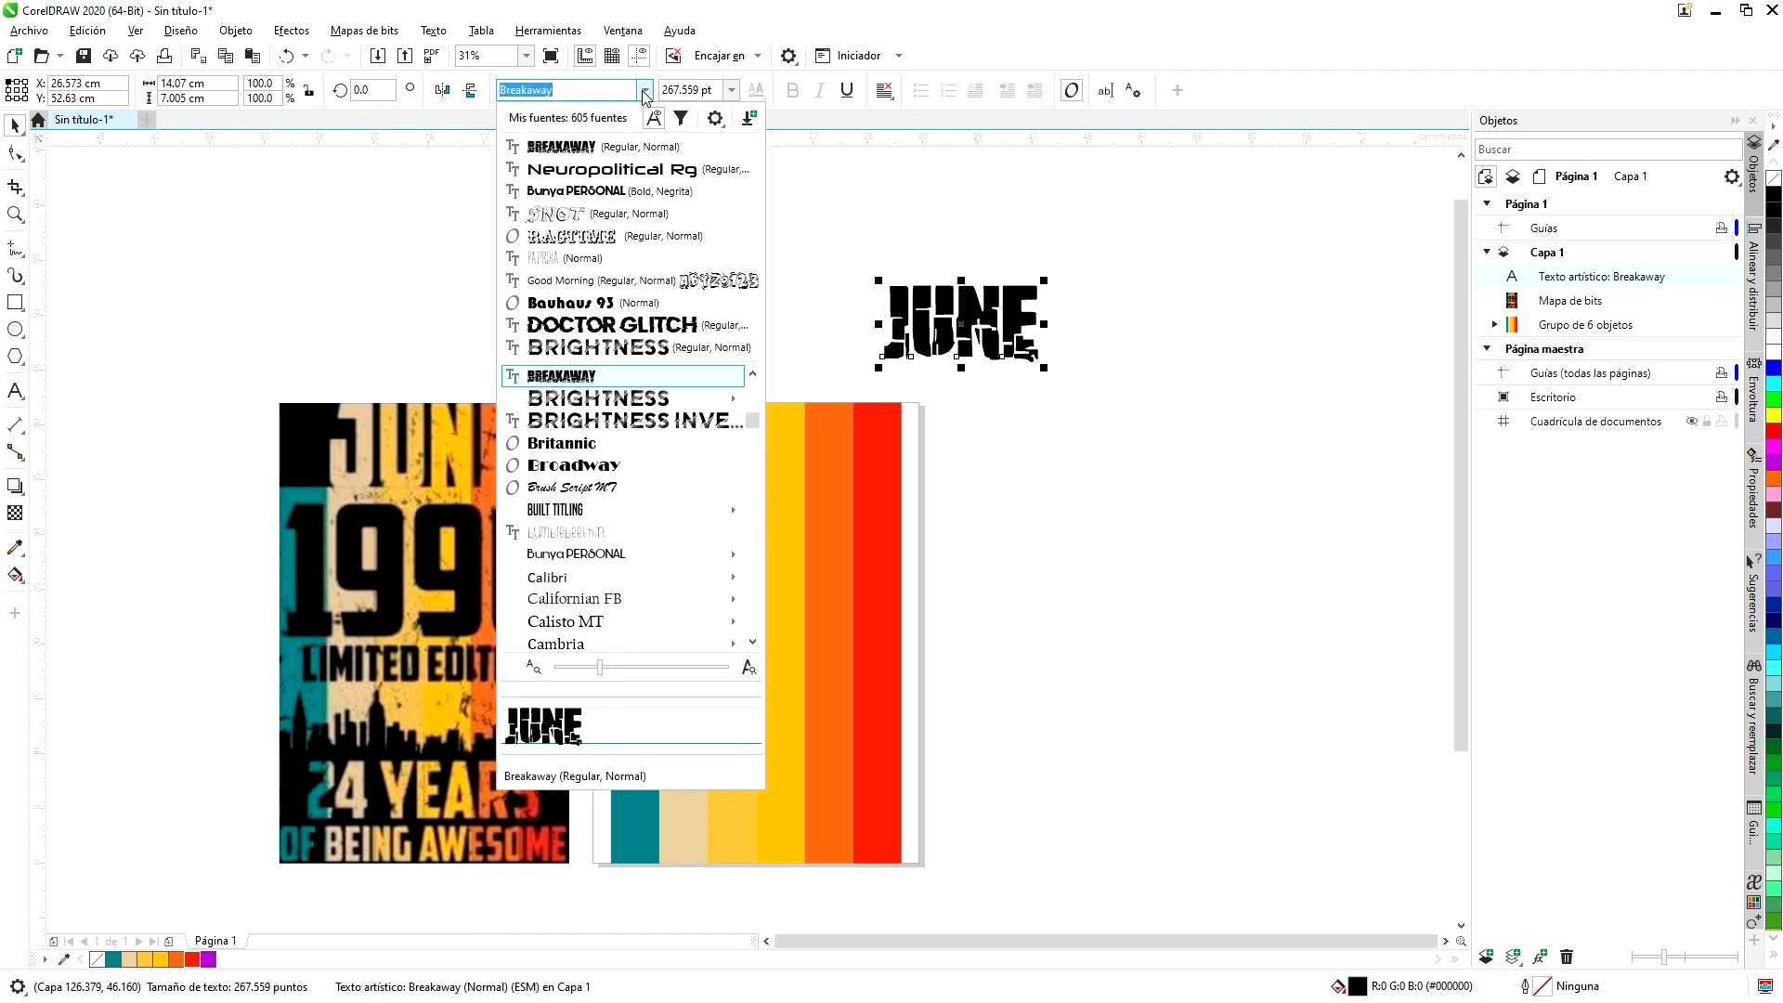
click(753, 642)
click(752, 642)
click(752, 641)
click(753, 641)
click(752, 642)
click(752, 641)
click(752, 641)
click(752, 641)
click(752, 641)
click(752, 642)
click(753, 642)
click(752, 641)
click(752, 642)
click(752, 642)
click(752, 641)
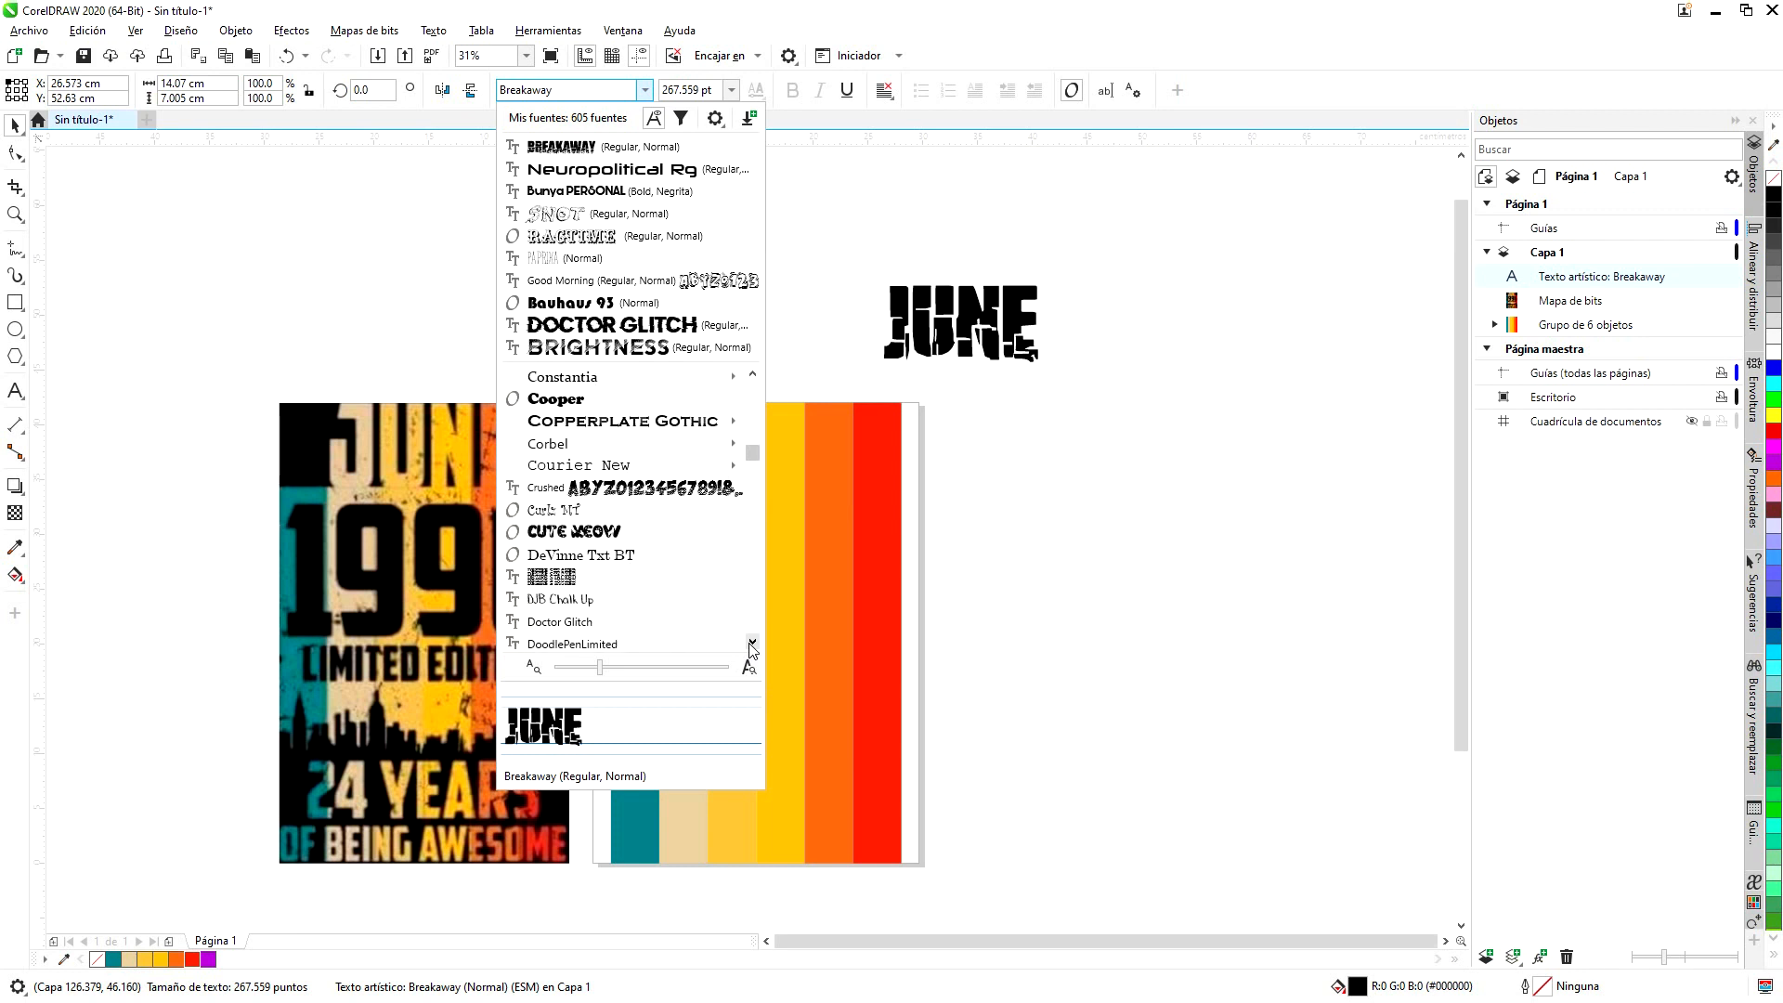
click(752, 641)
click(752, 642)
click(752, 641)
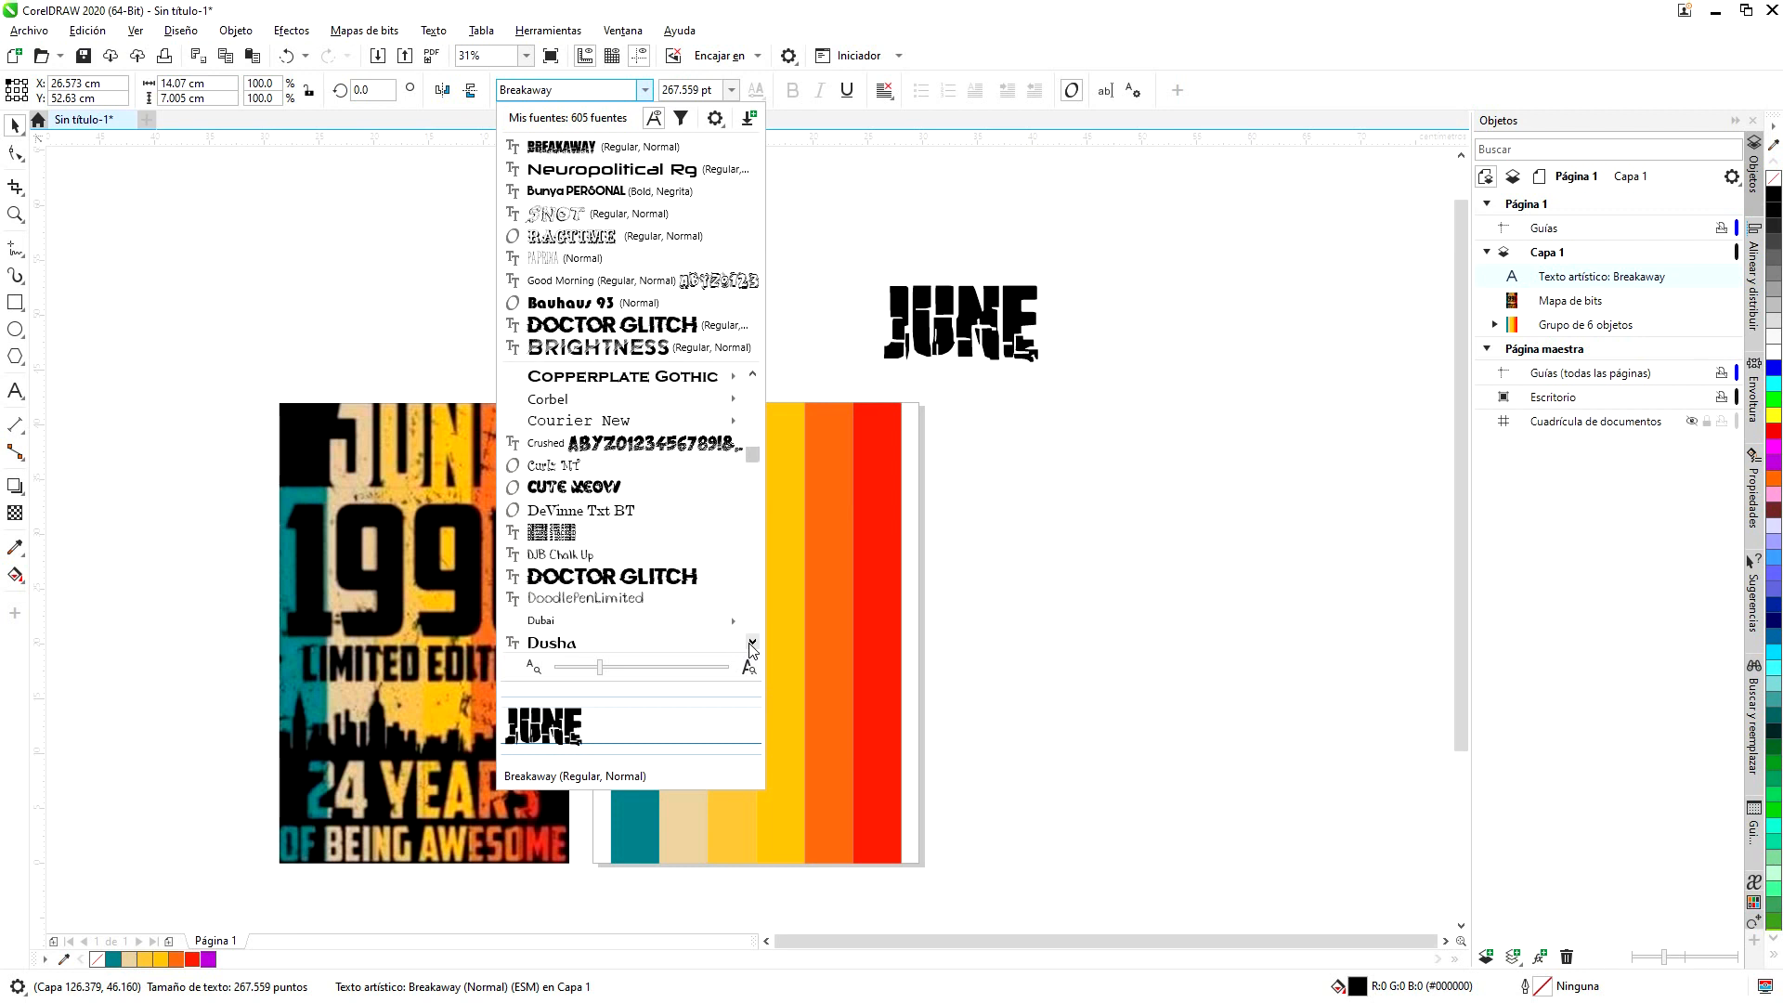
click(676, 576)
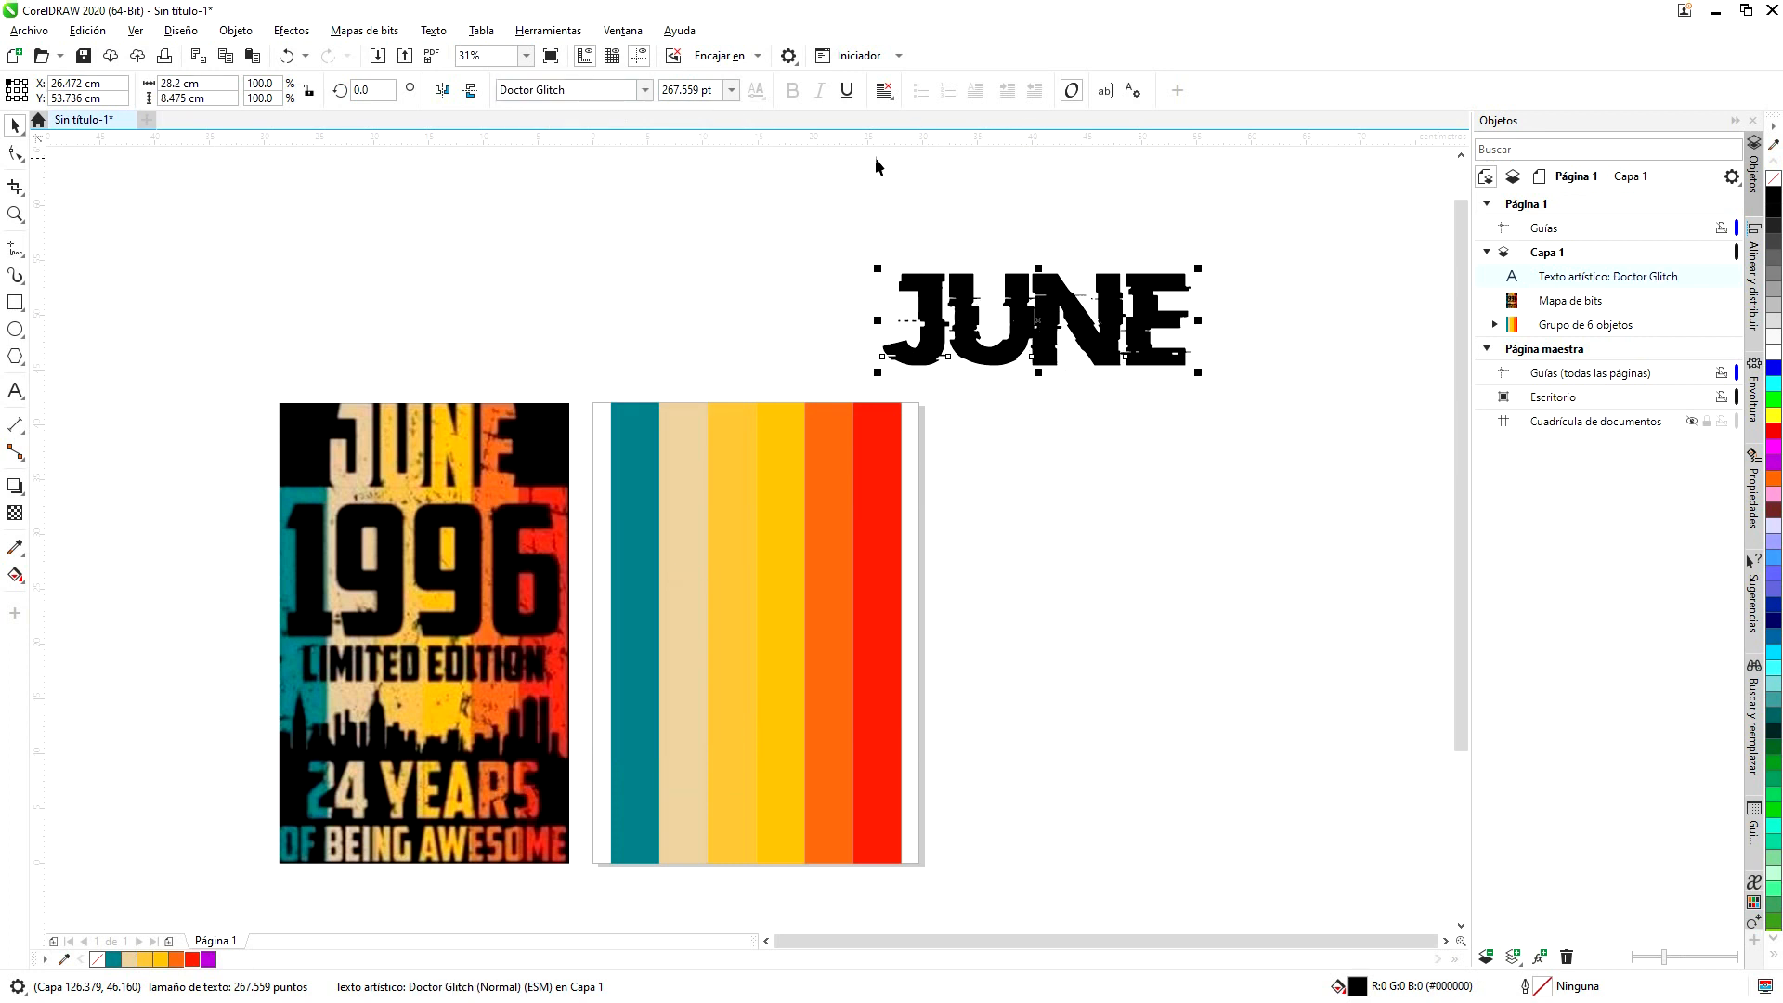
- Change the font of the JUNE text to Impact
click(643, 90)
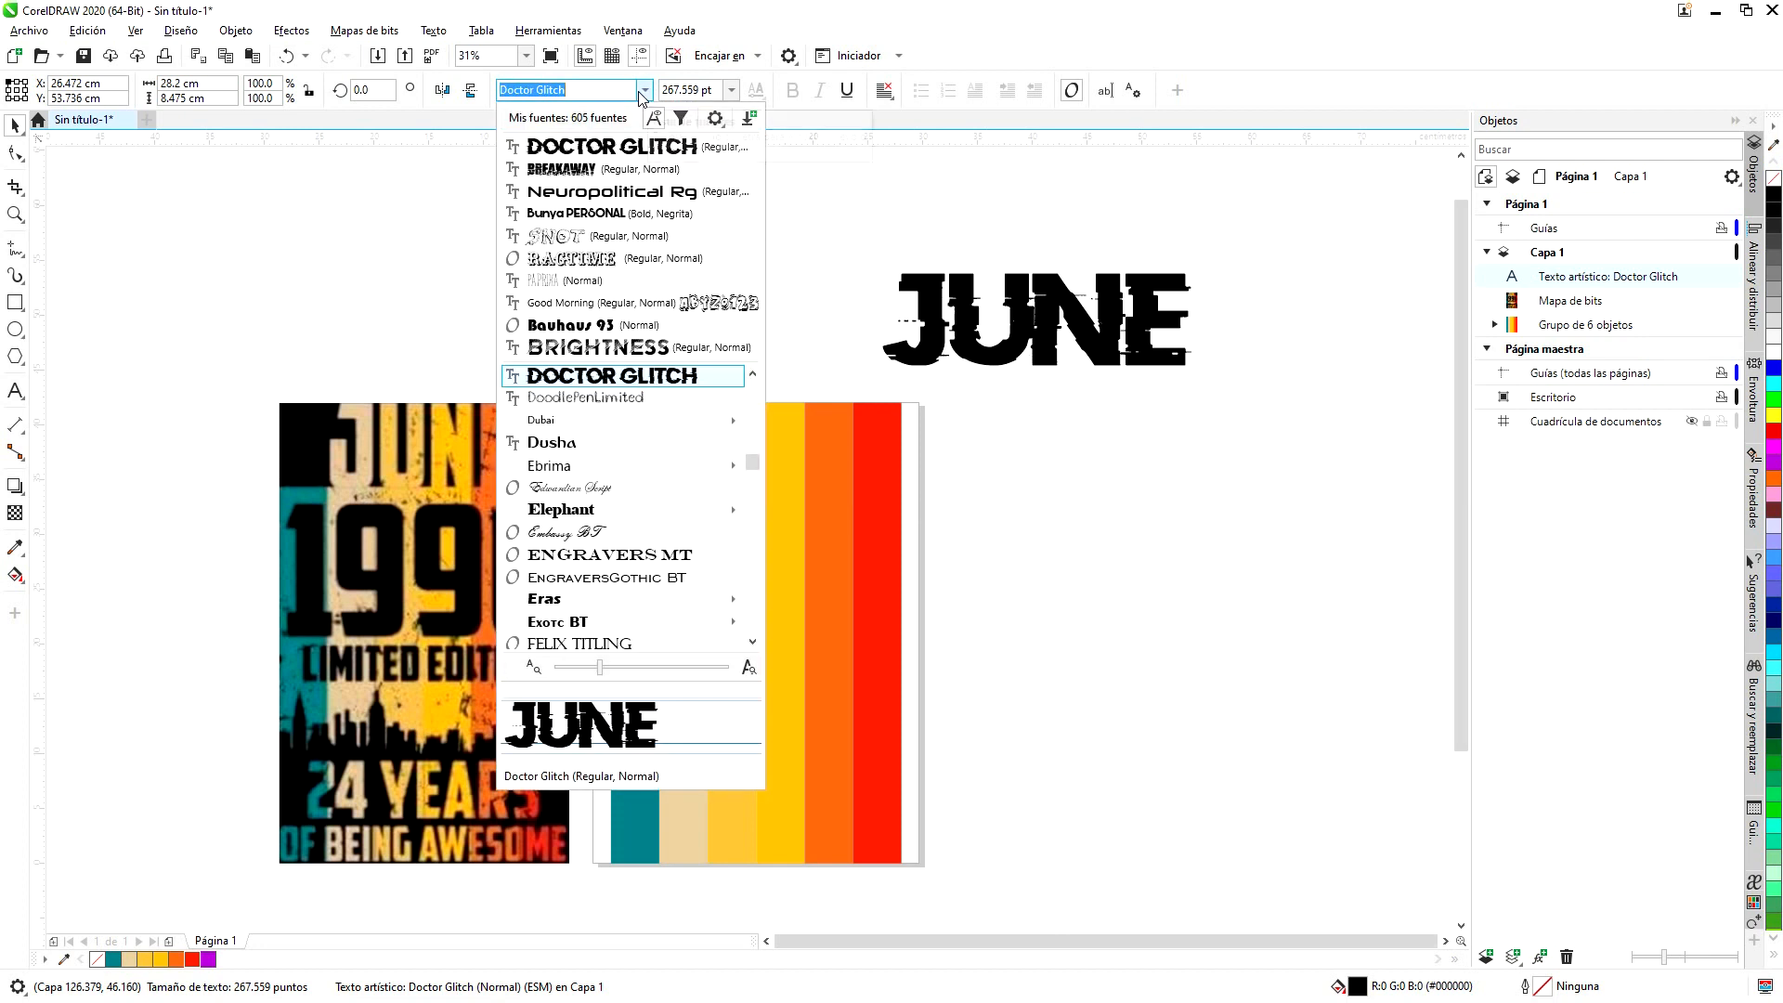
click(752, 642)
click(753, 641)
click(752, 642)
click(752, 642)
click(752, 642)
click(752, 642)
click(752, 641)
click(753, 641)
click(752, 641)
click(752, 641)
click(752, 642)
click(752, 642)
click(752, 641)
click(752, 642)
click(752, 641)
click(753, 642)
click(752, 642)
click(752, 642)
click(752, 641)
click(752, 641)
click(752, 642)
click(752, 642)
scroll(759, 655, down, 3)
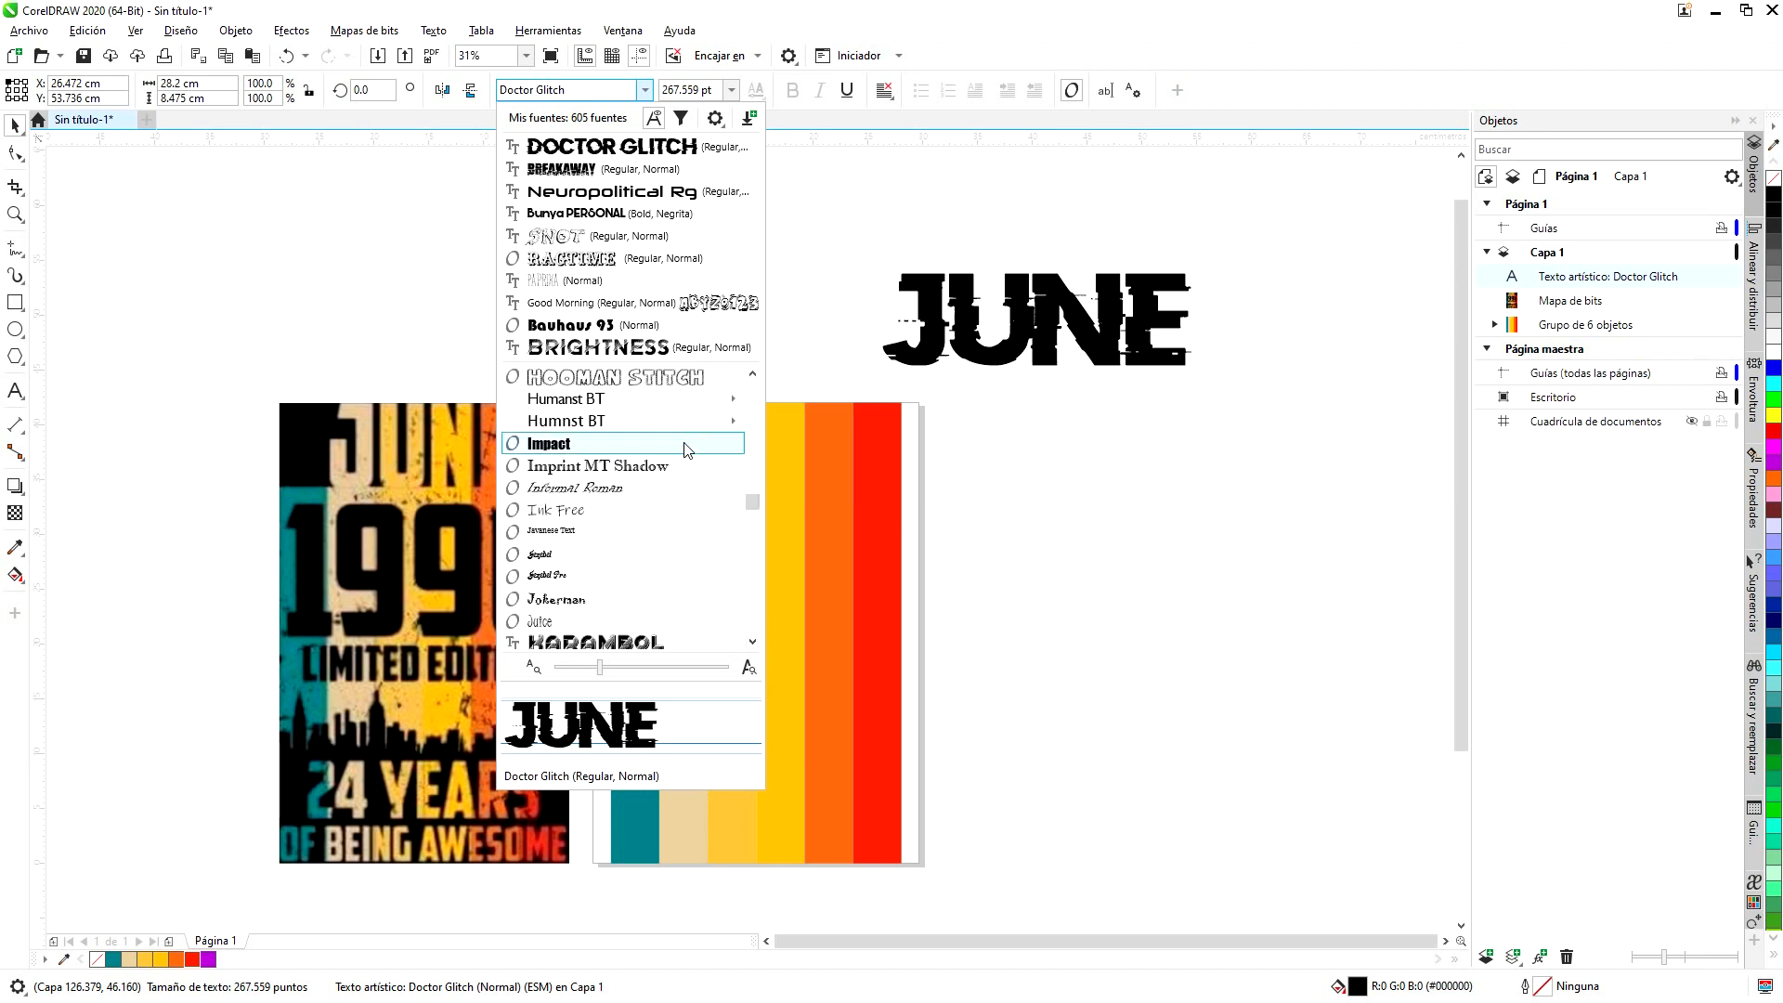
click(674, 443)
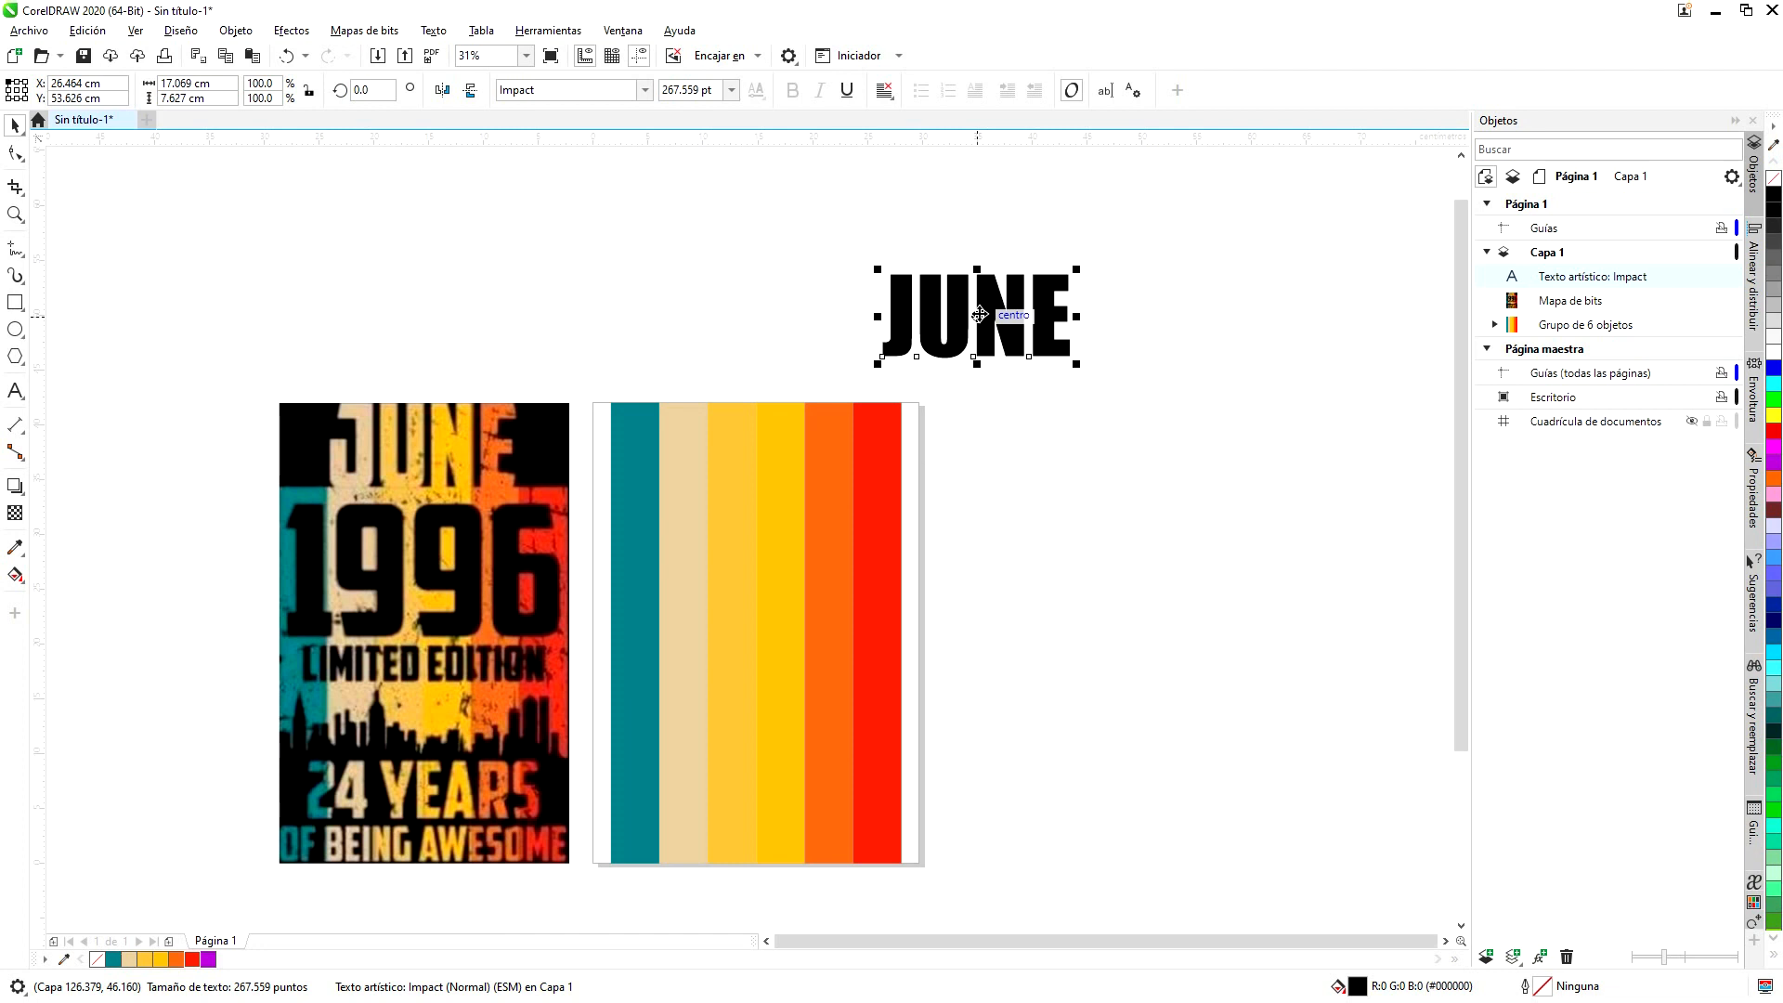
- Duplicate the JUNE text, place the copy over the JUNE lettering of the reference image, and fill it white
key(ctrl+d)
drag(979, 316, 425, 444)
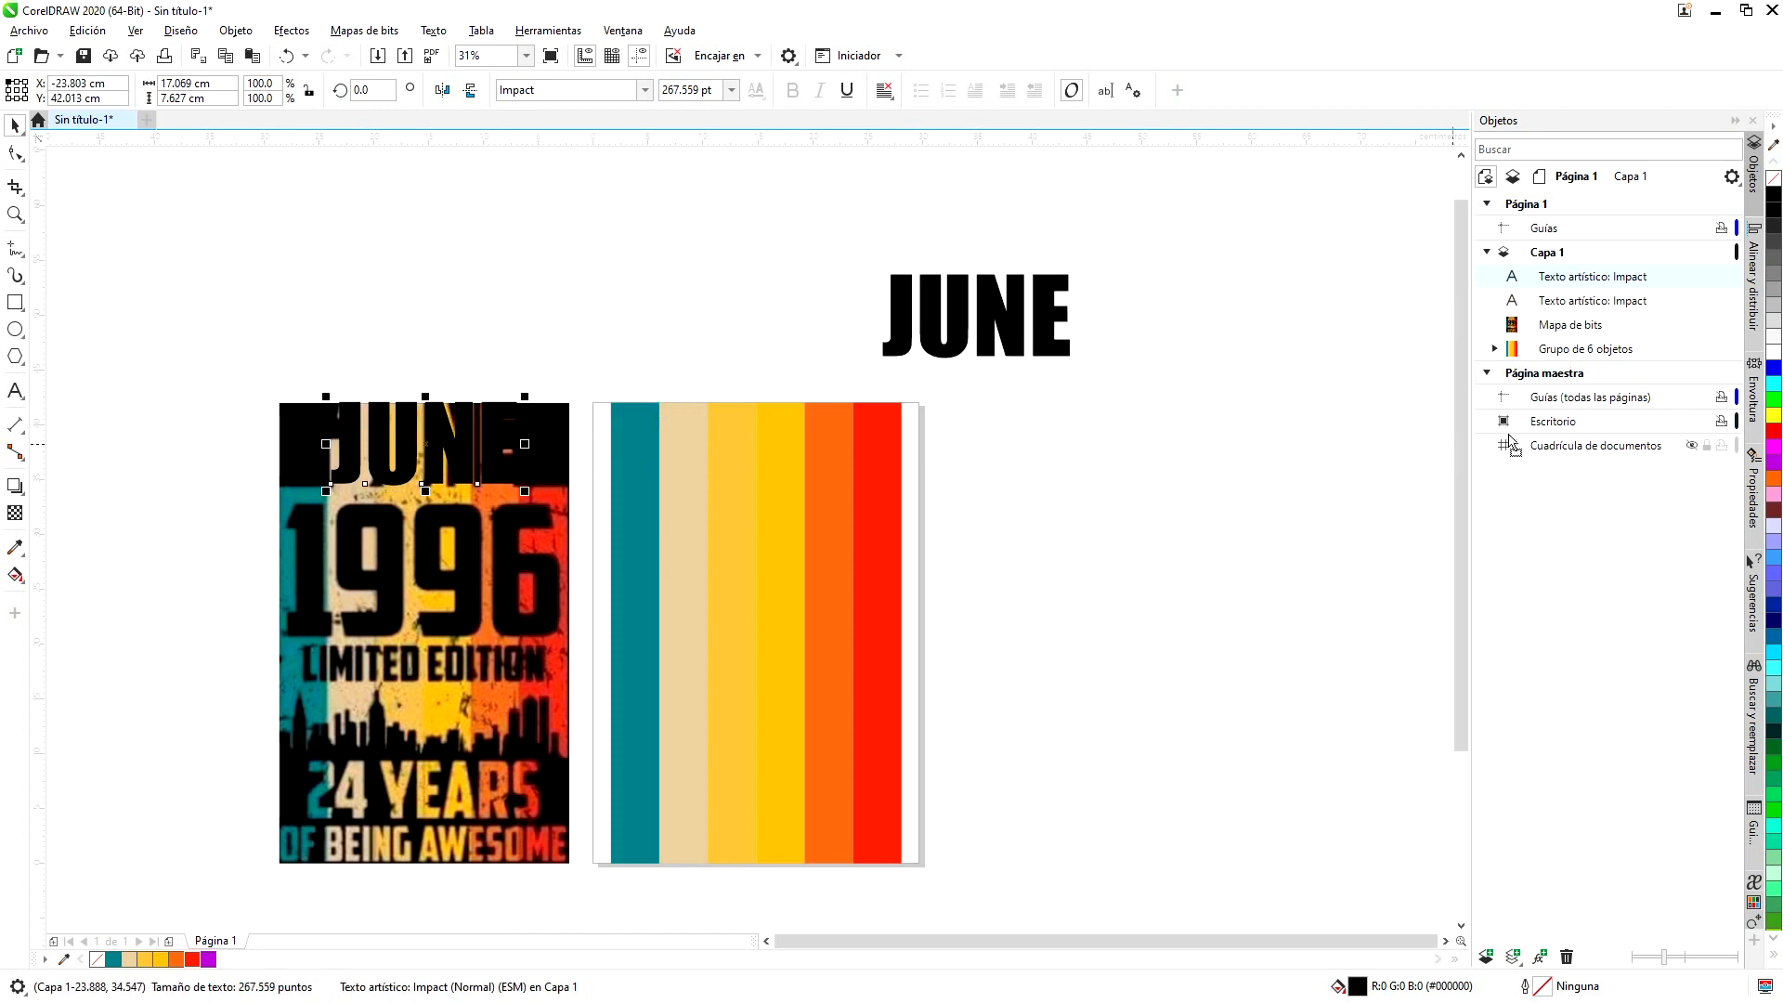
click(1774, 351)
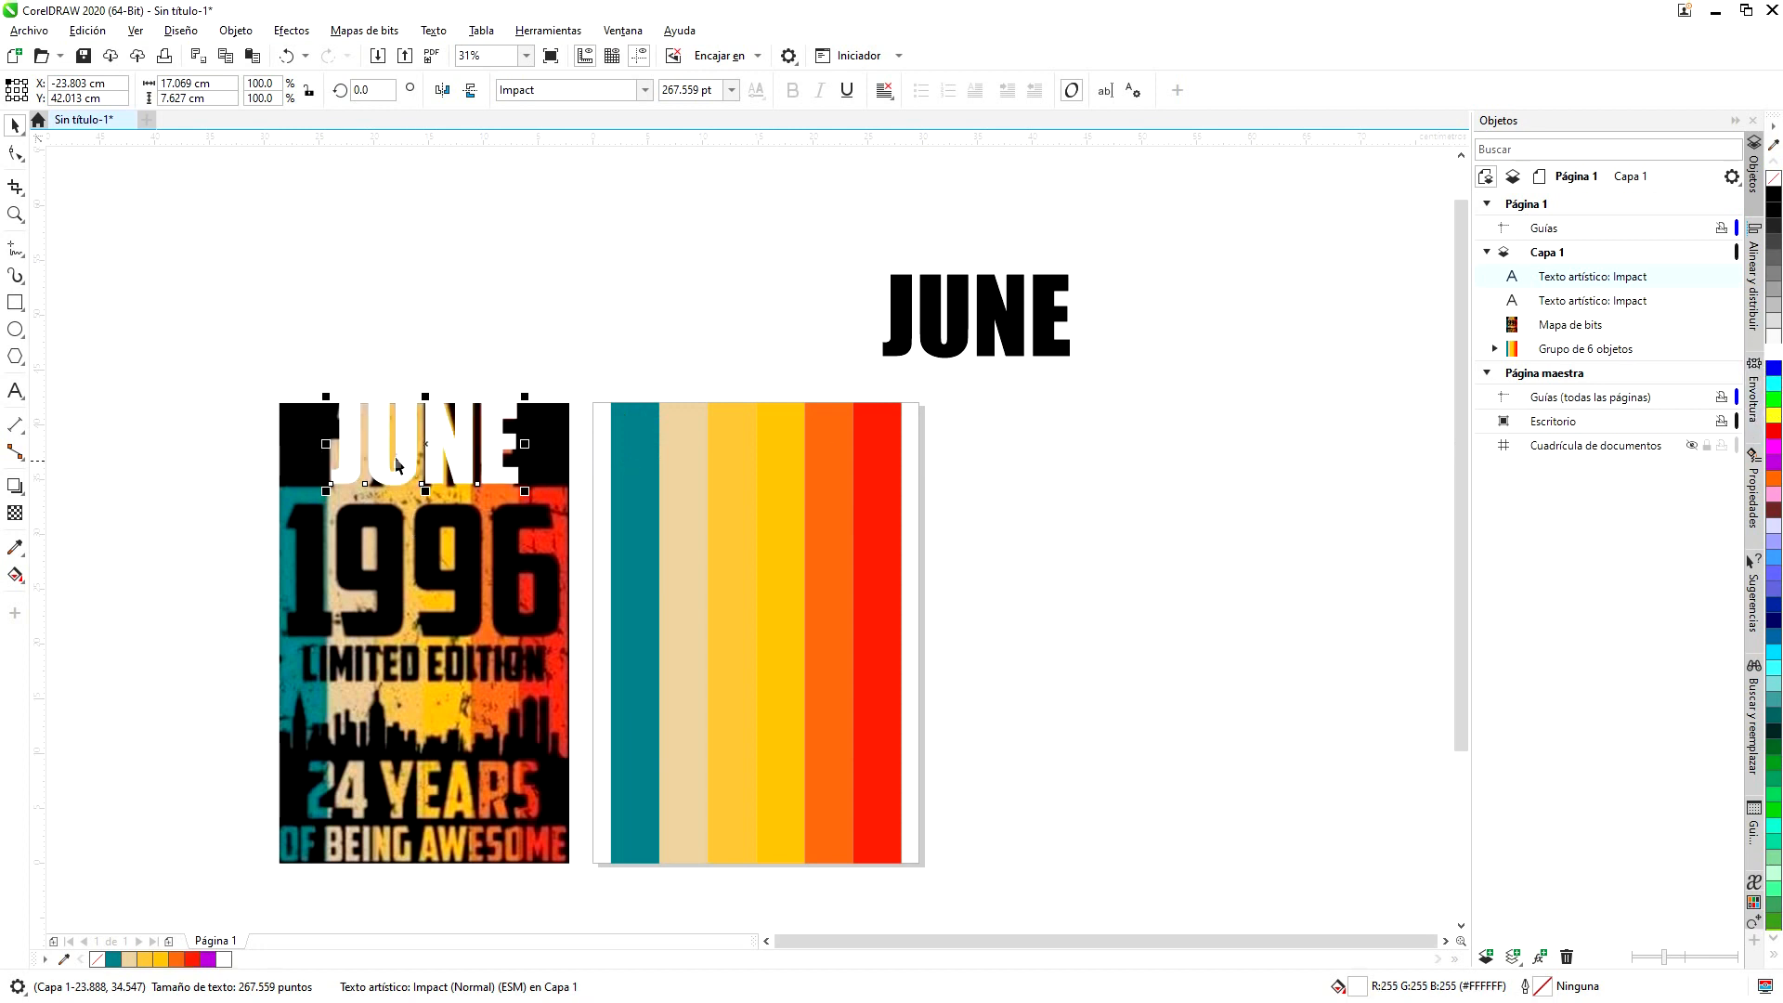
- Align the white JUNE copy with the reference image's lettering and adjust its width to about 17.1 cm
scroll(378, 430, up, 2)
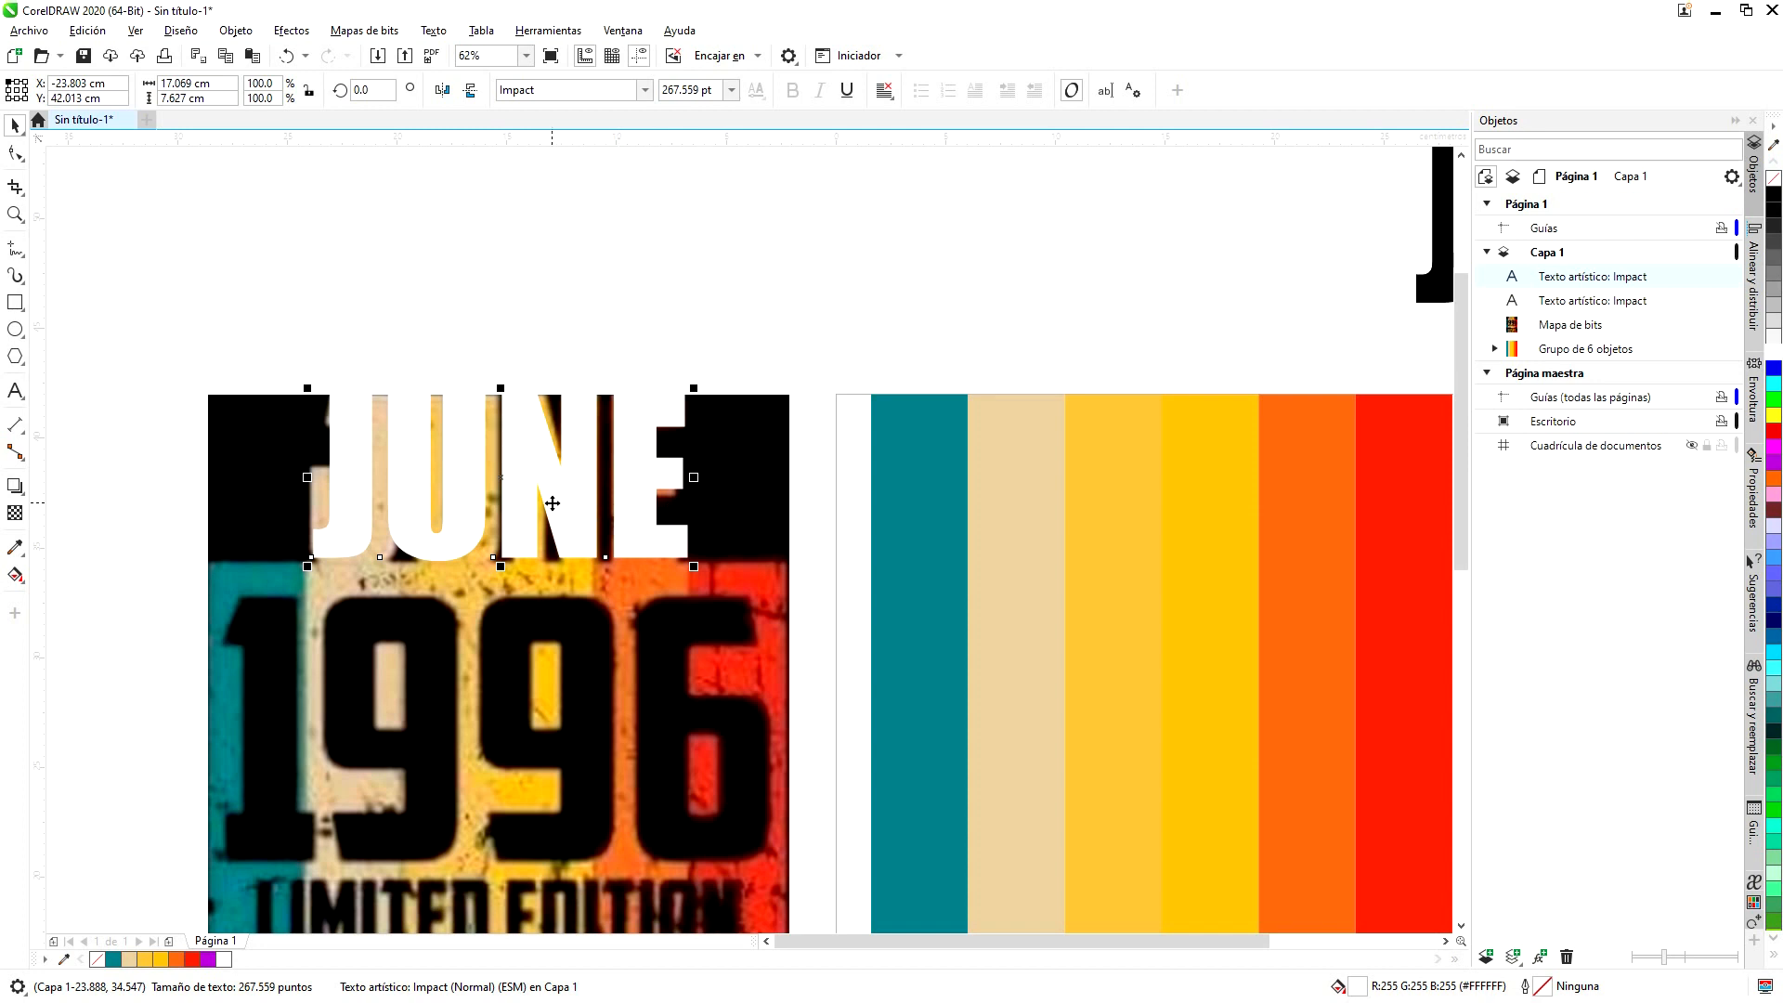
drag(553, 504, 560, 509)
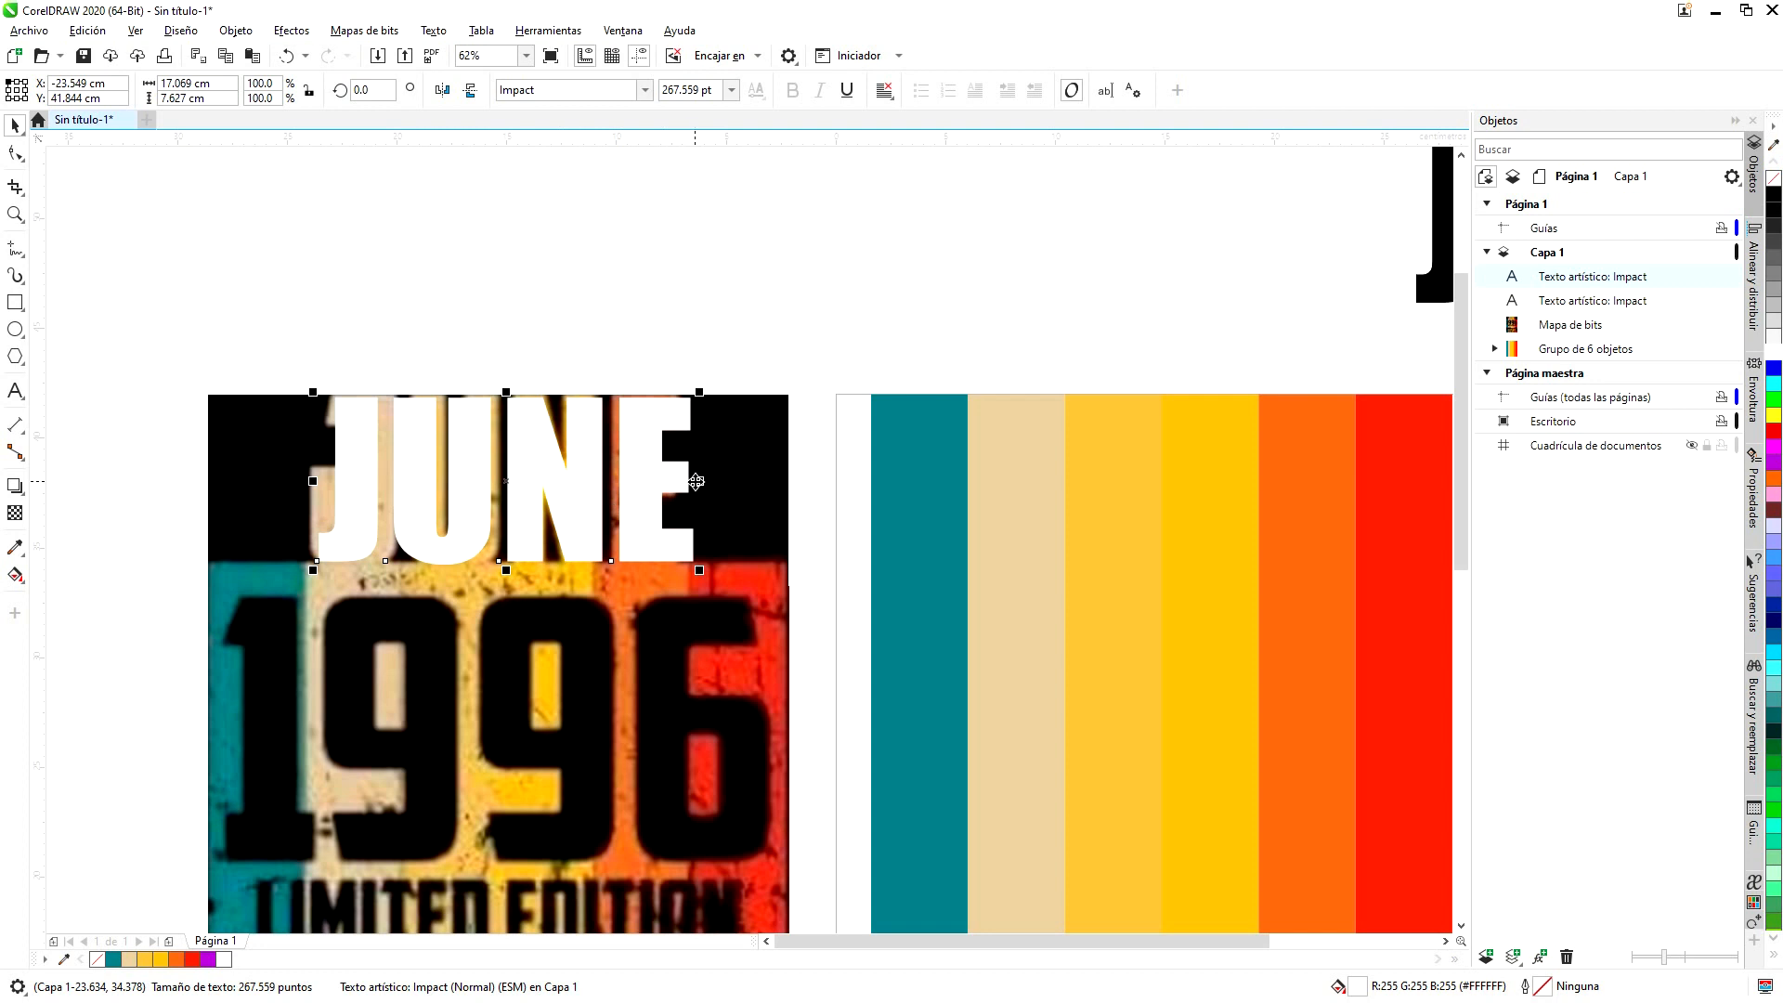
drag(699, 481, 686, 481)
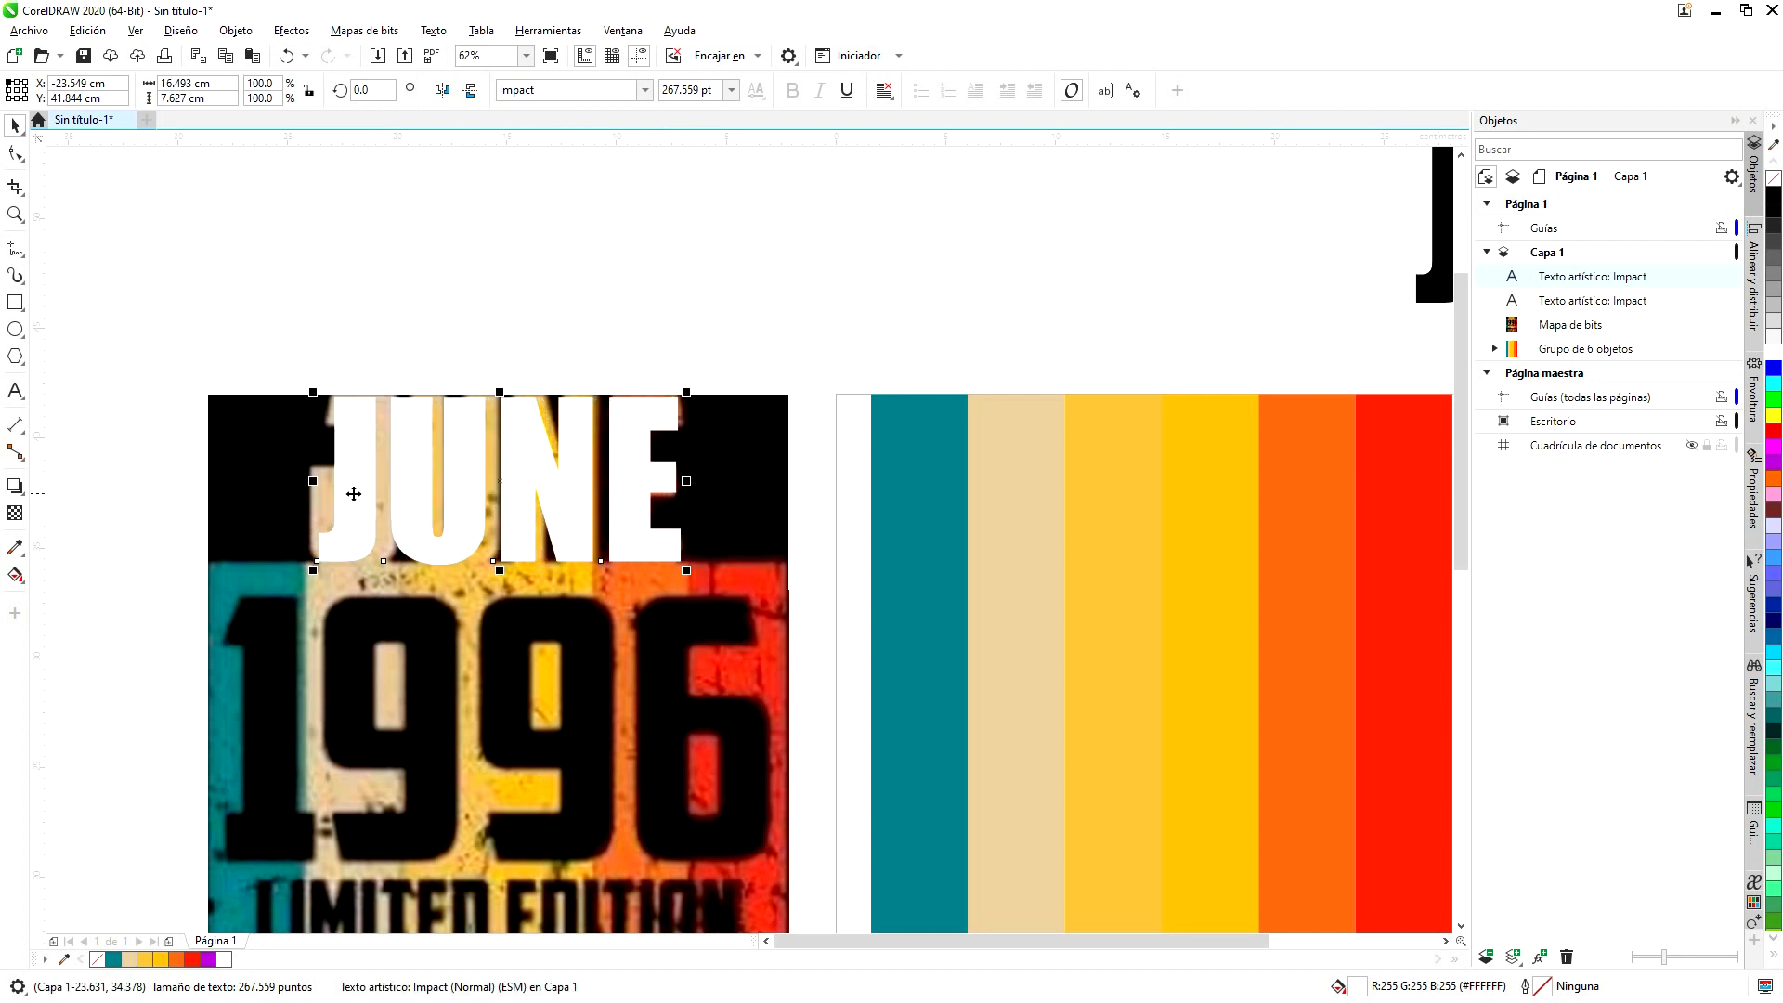
drag(313, 481, 296, 475)
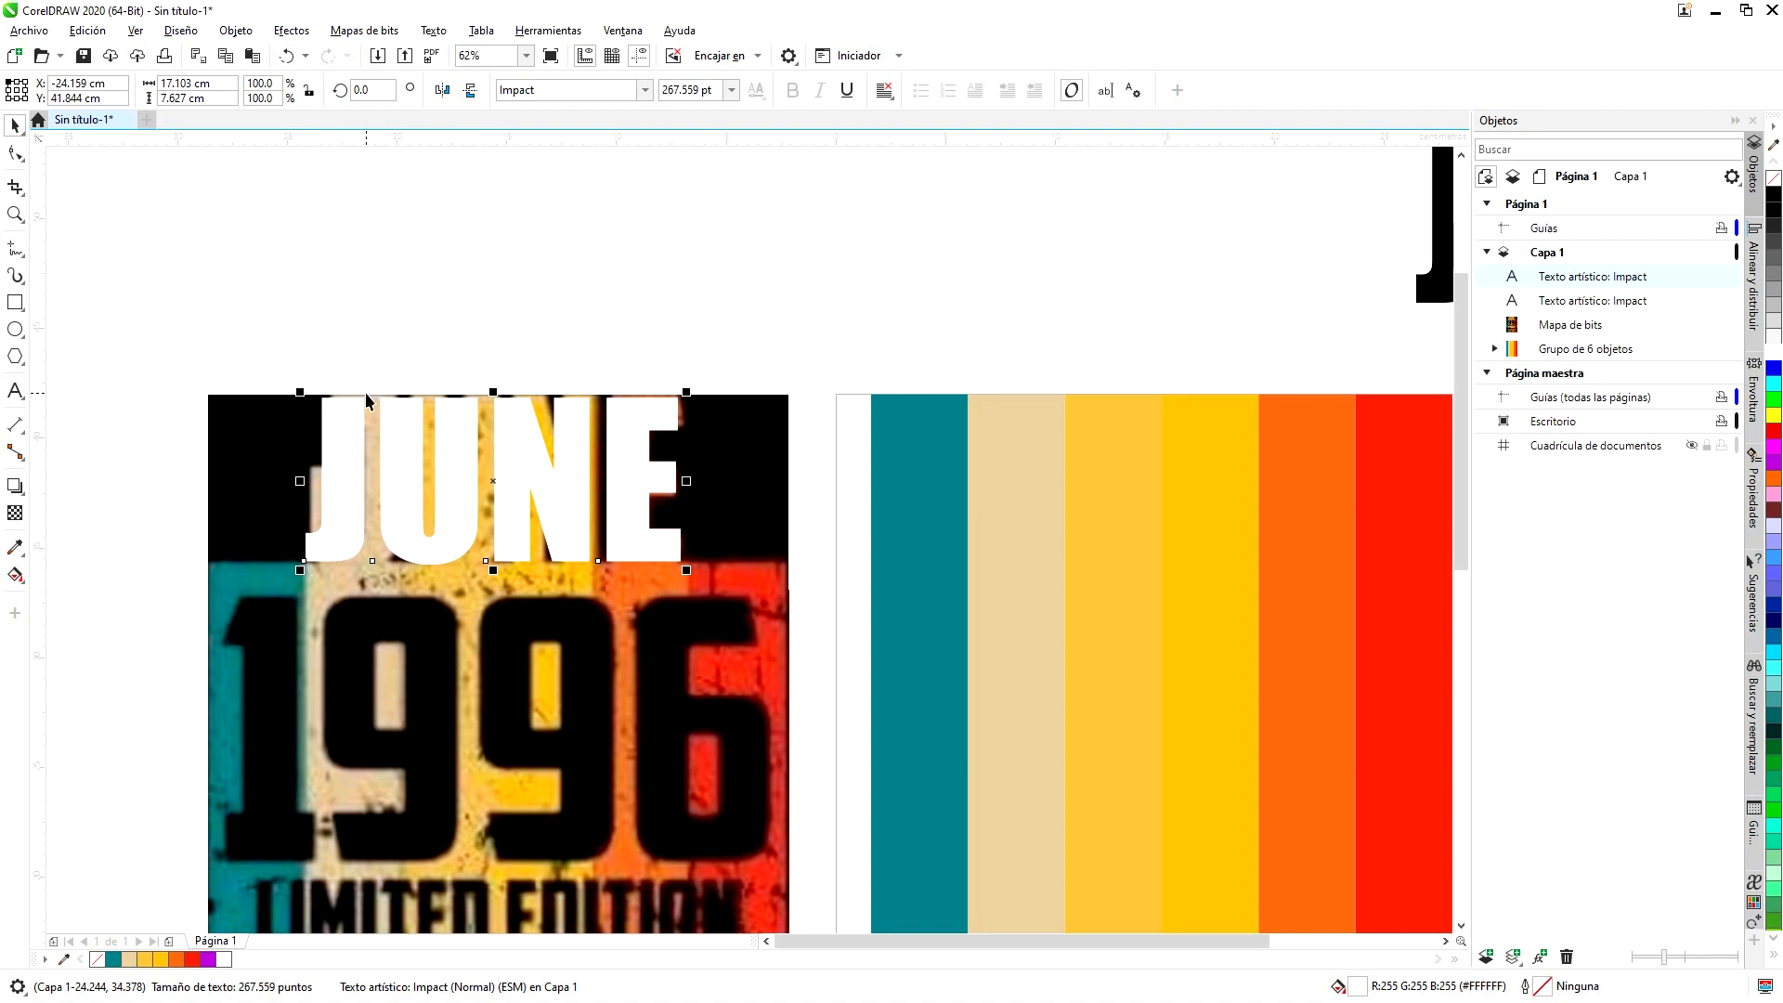
- Change the font of the black JUNE text to La Casa del Cementerio and inspect its lettering up close
scroll(382, 384, down, 5)
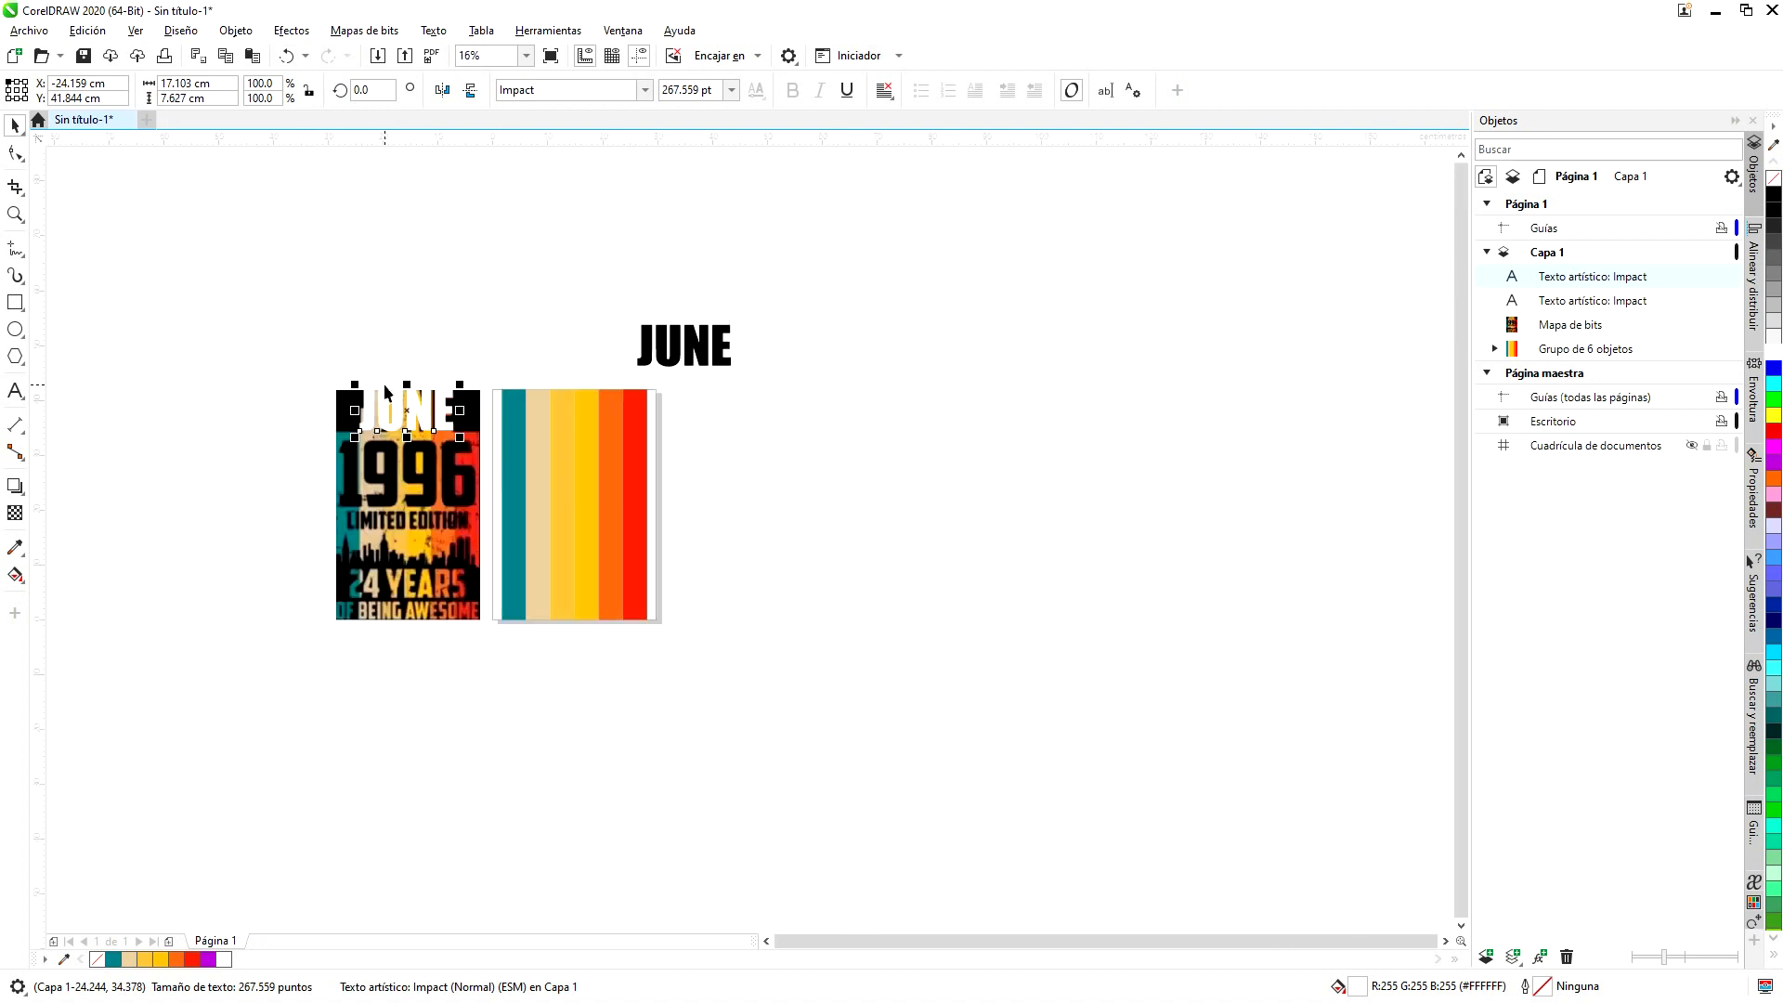
scroll(441, 403, up, 2)
click(971, 297)
click(643, 93)
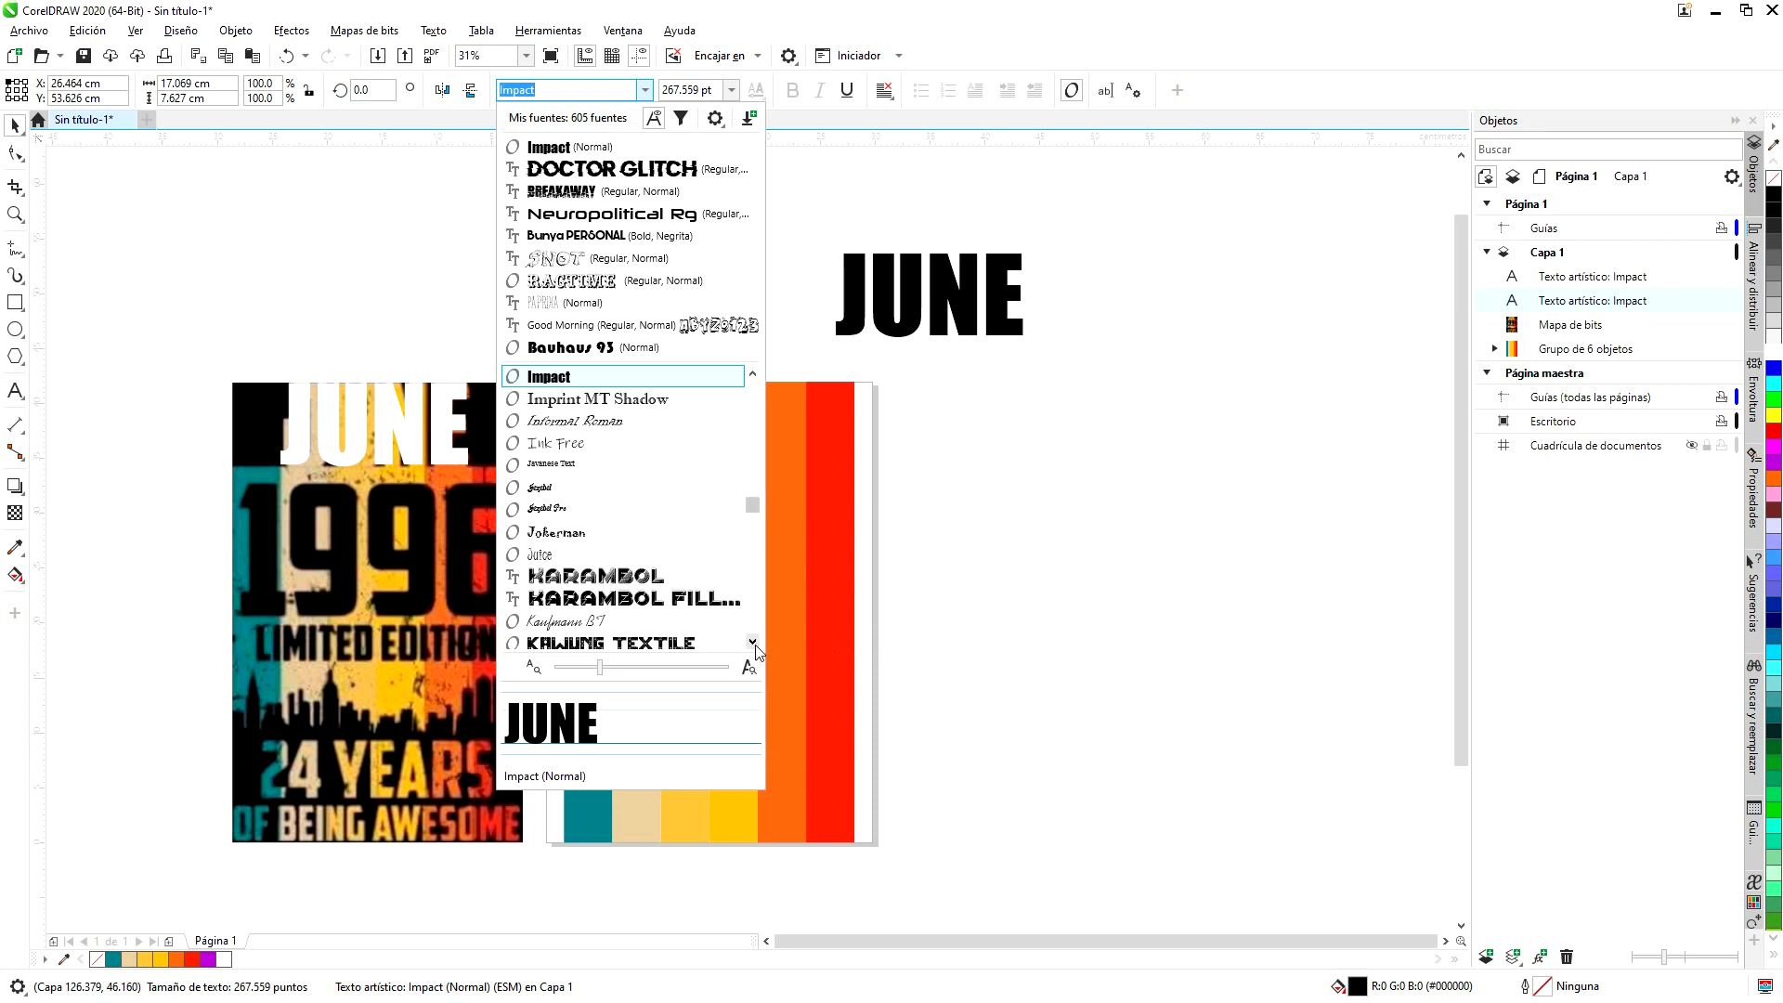
scroll(756, 652, down, 3)
scroll(756, 650, down, 2)
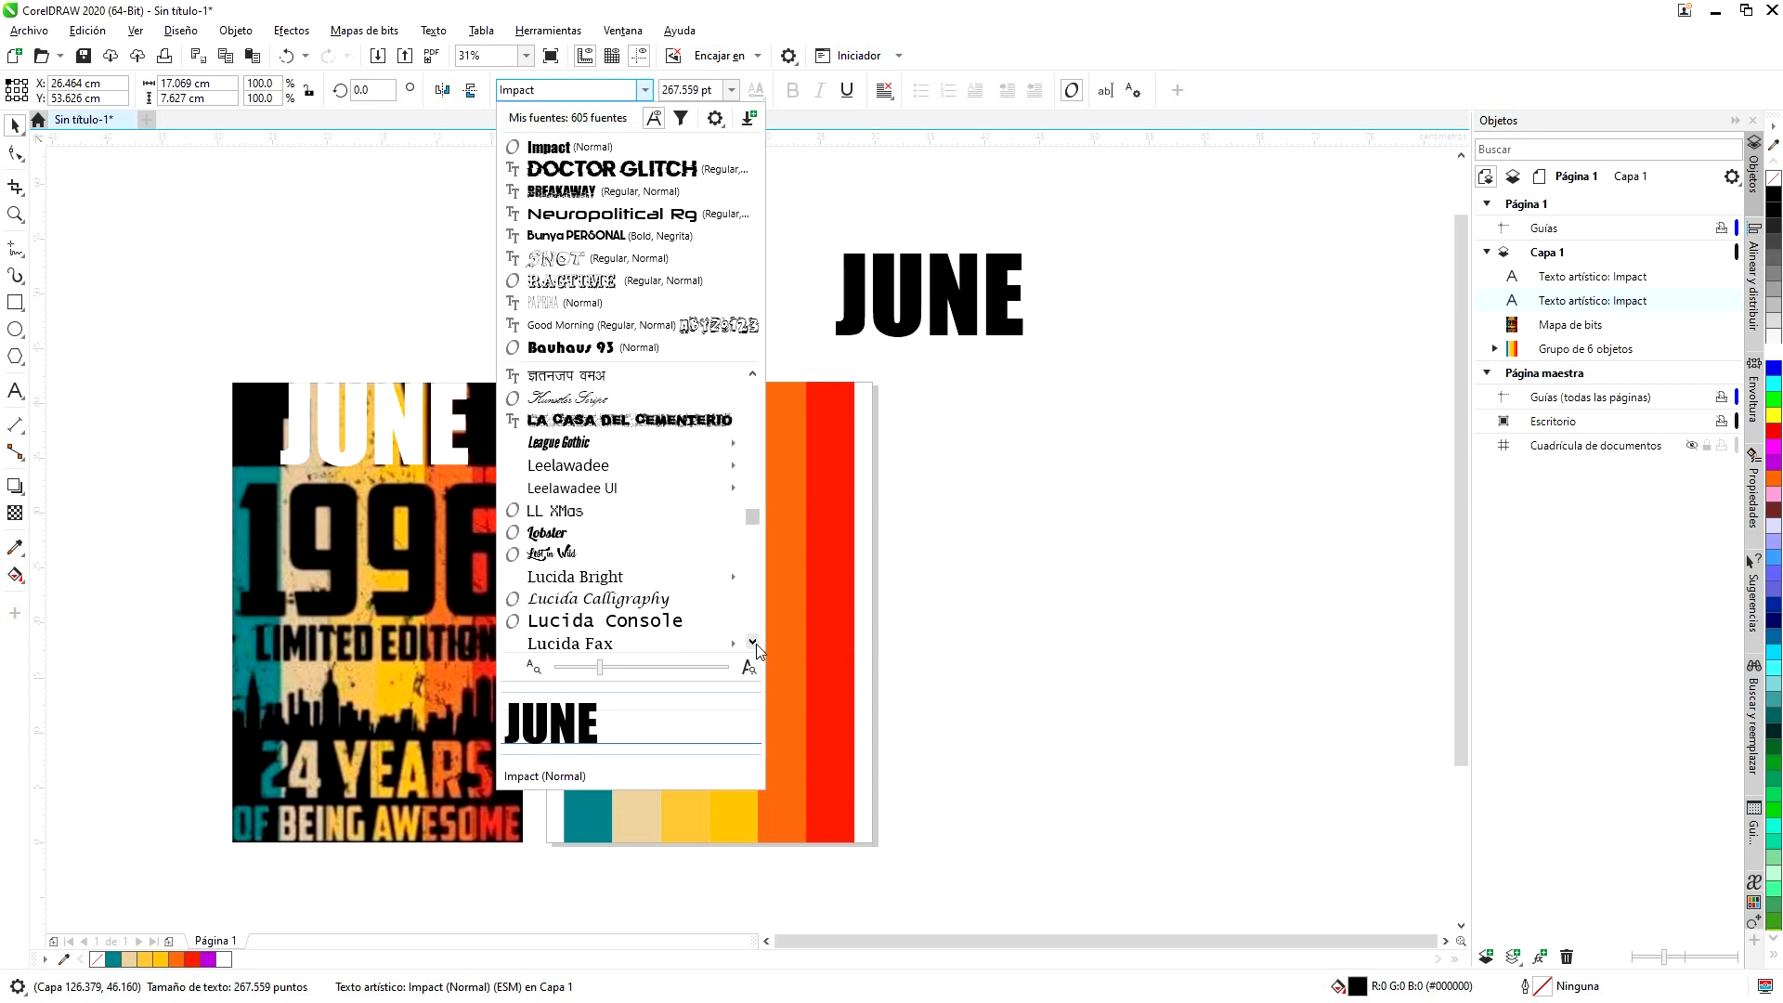
click(683, 421)
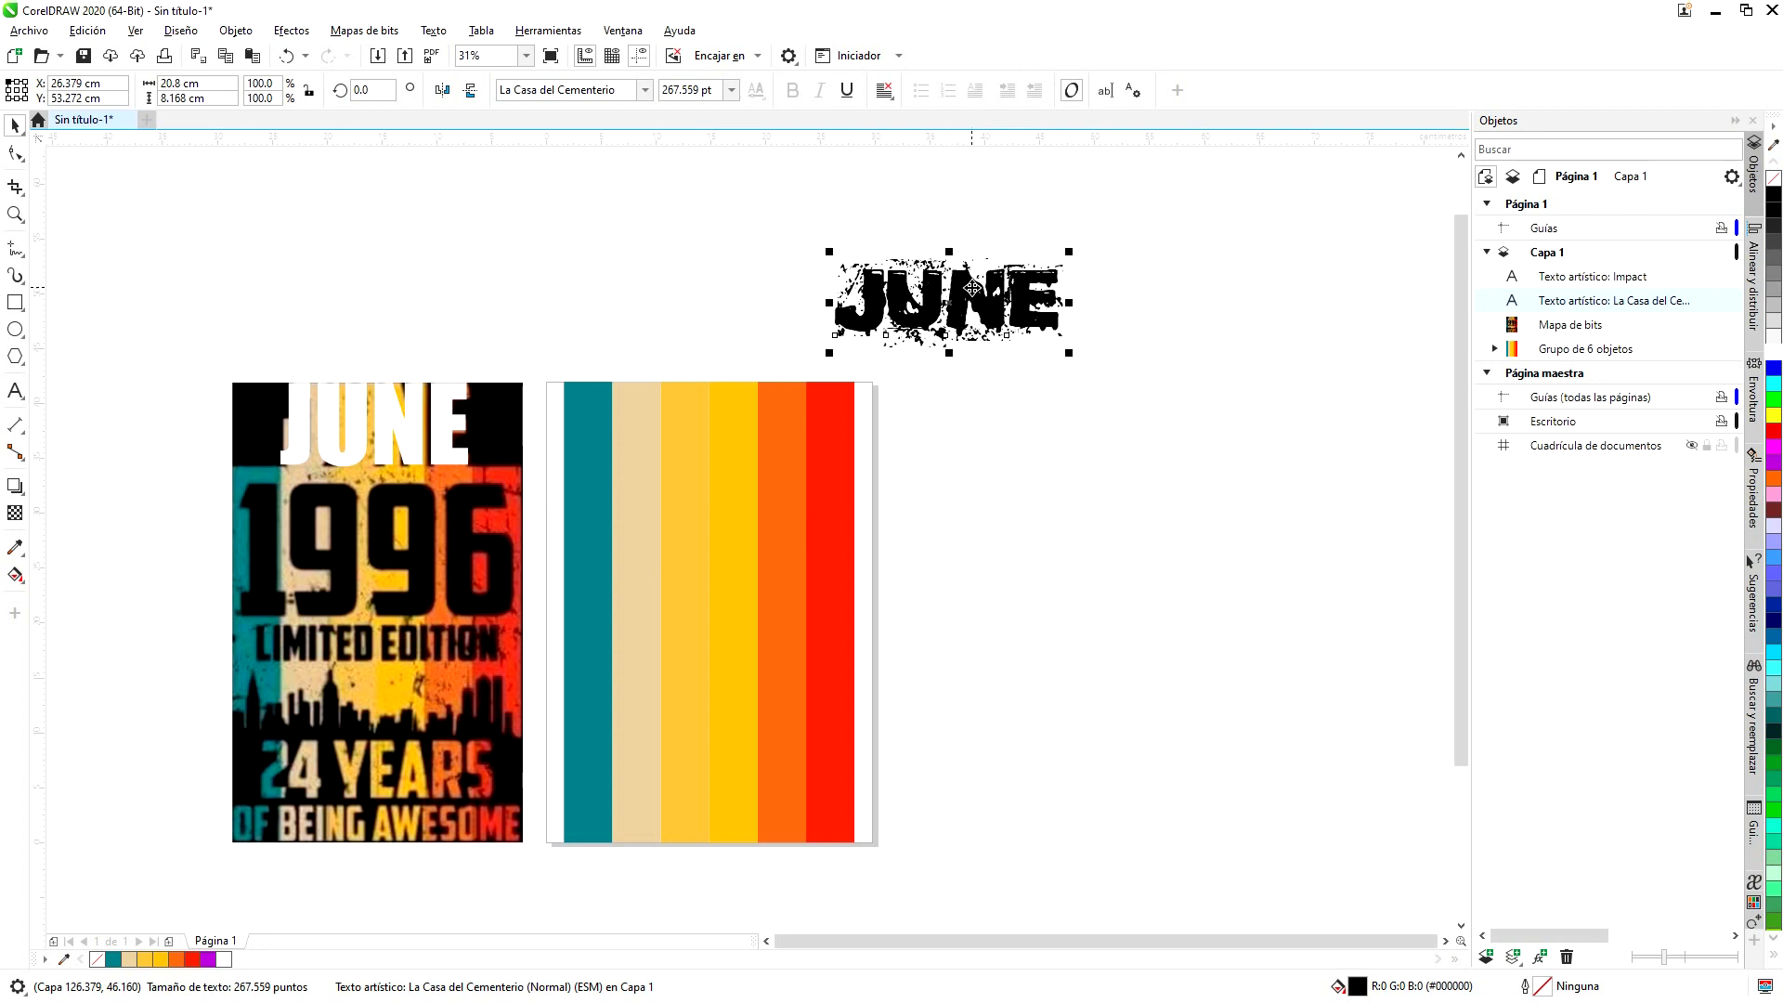
scroll(972, 289, up, 4)
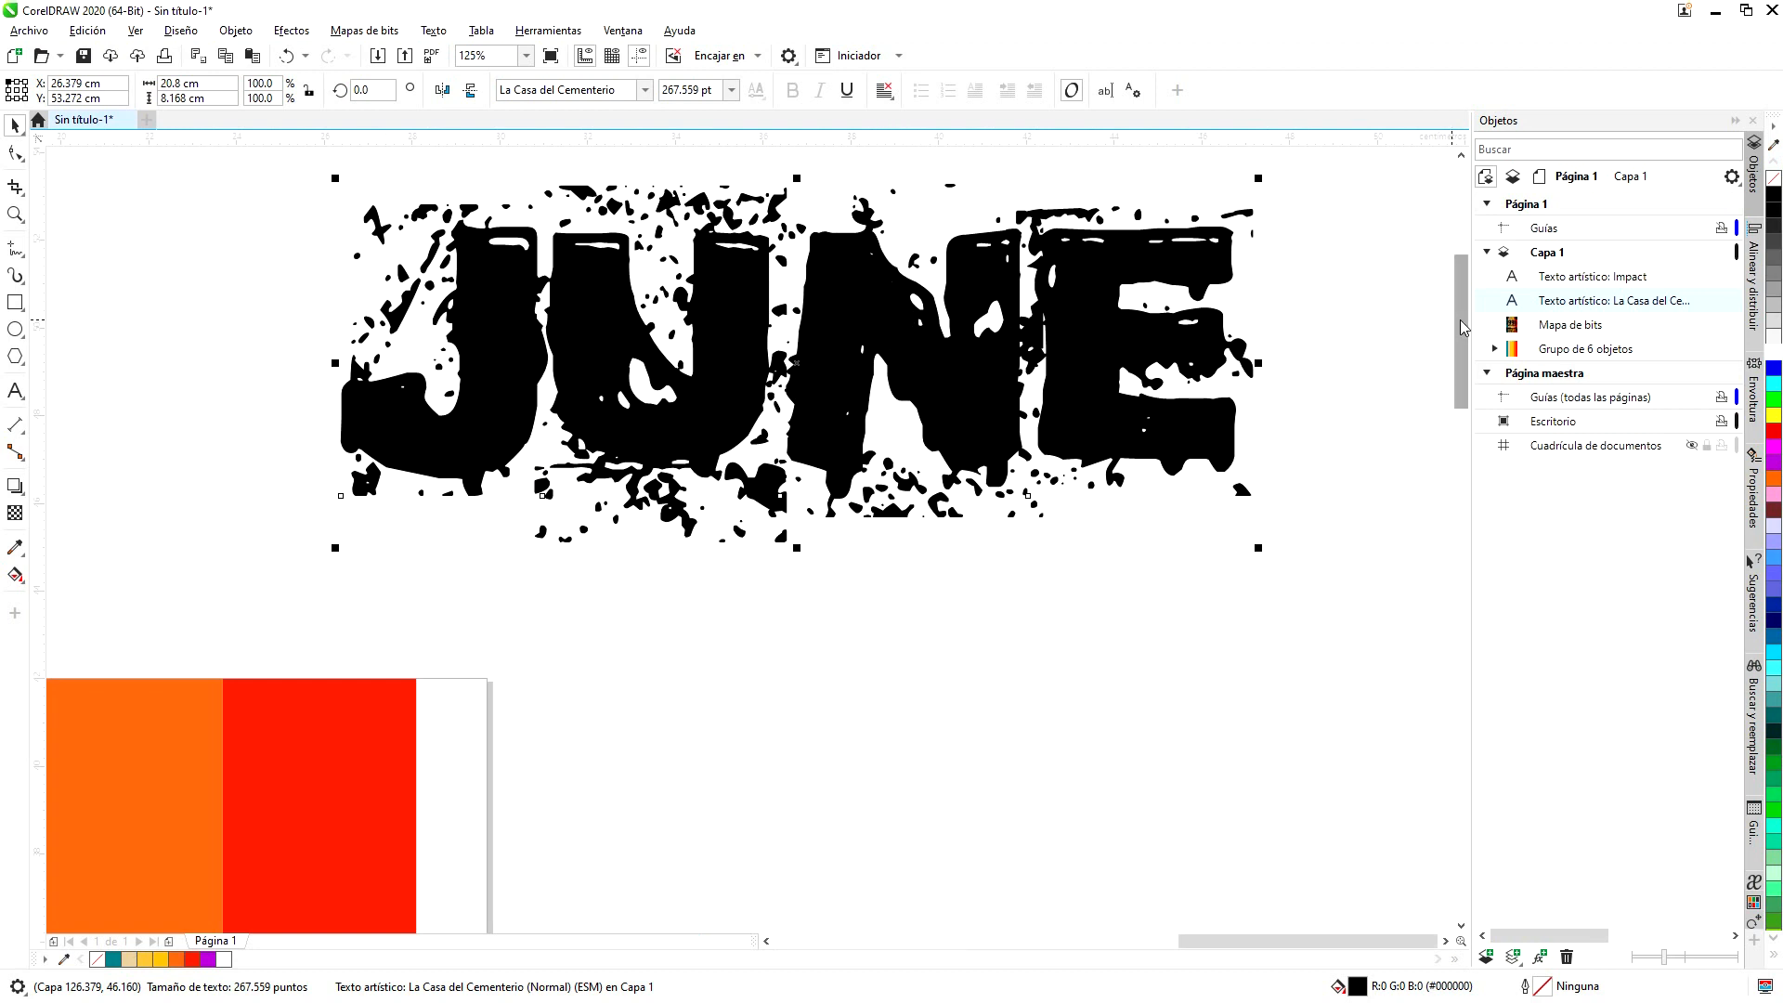
drag(1460, 319, 1461, 298)
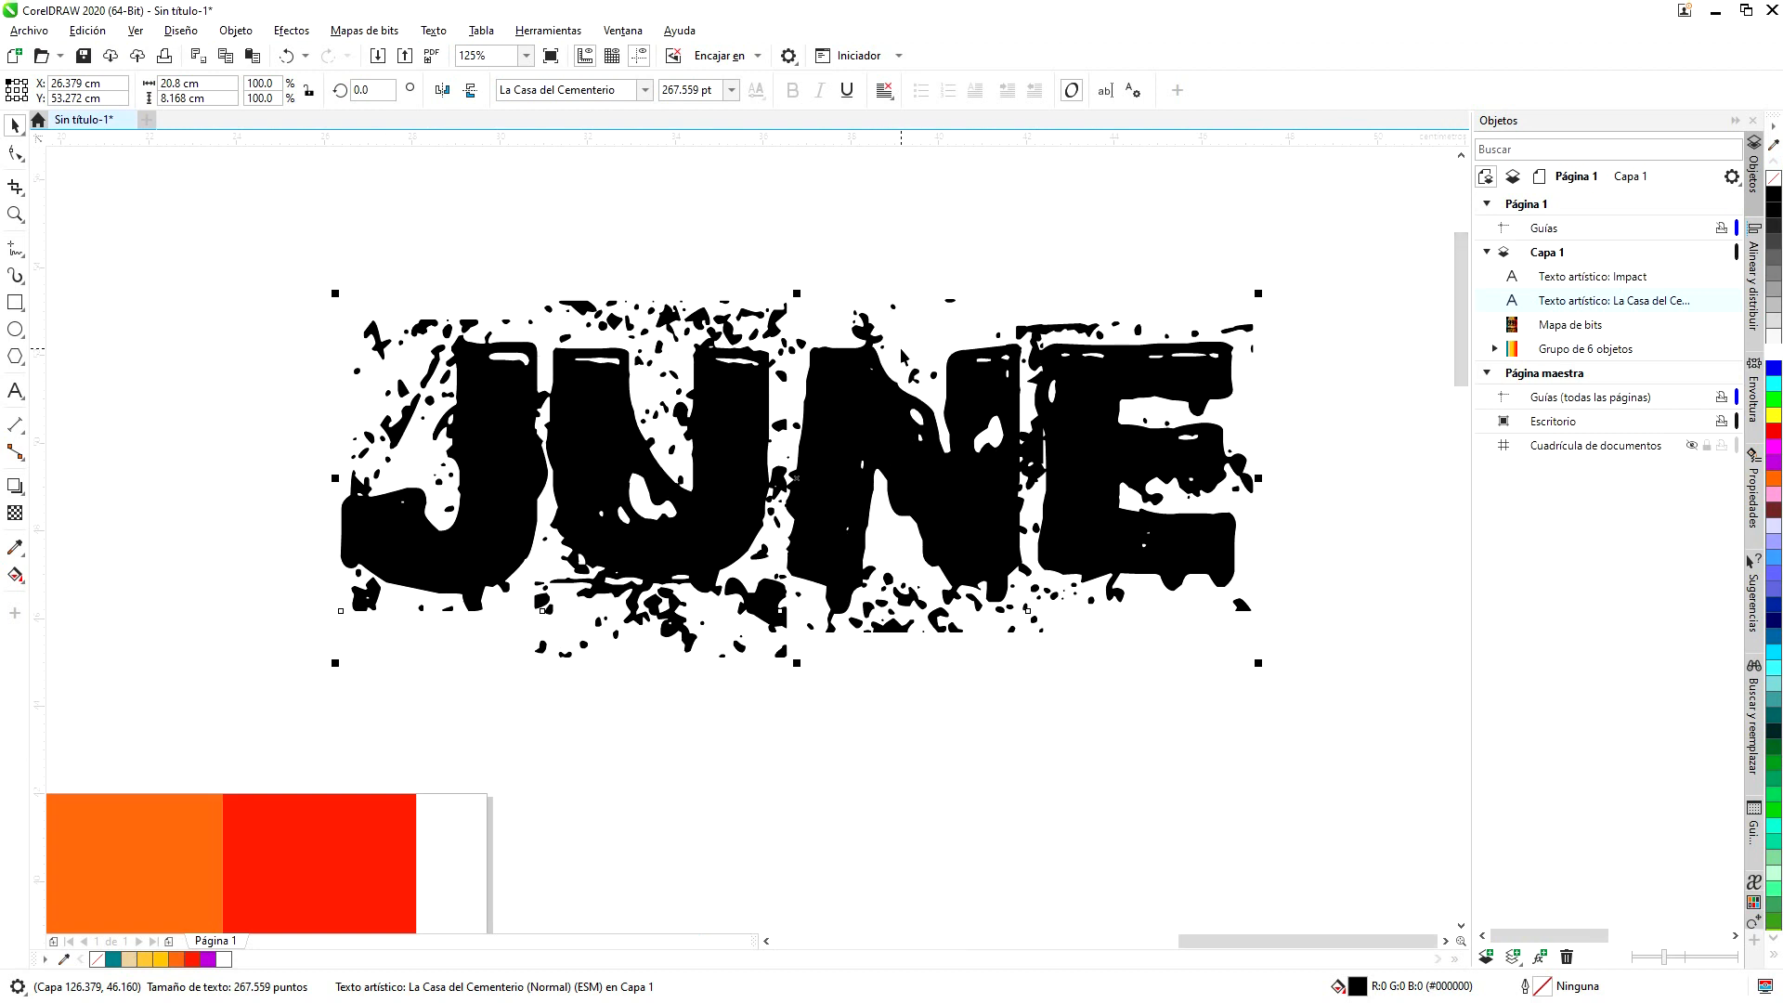
scroll(924, 351, down, 4)
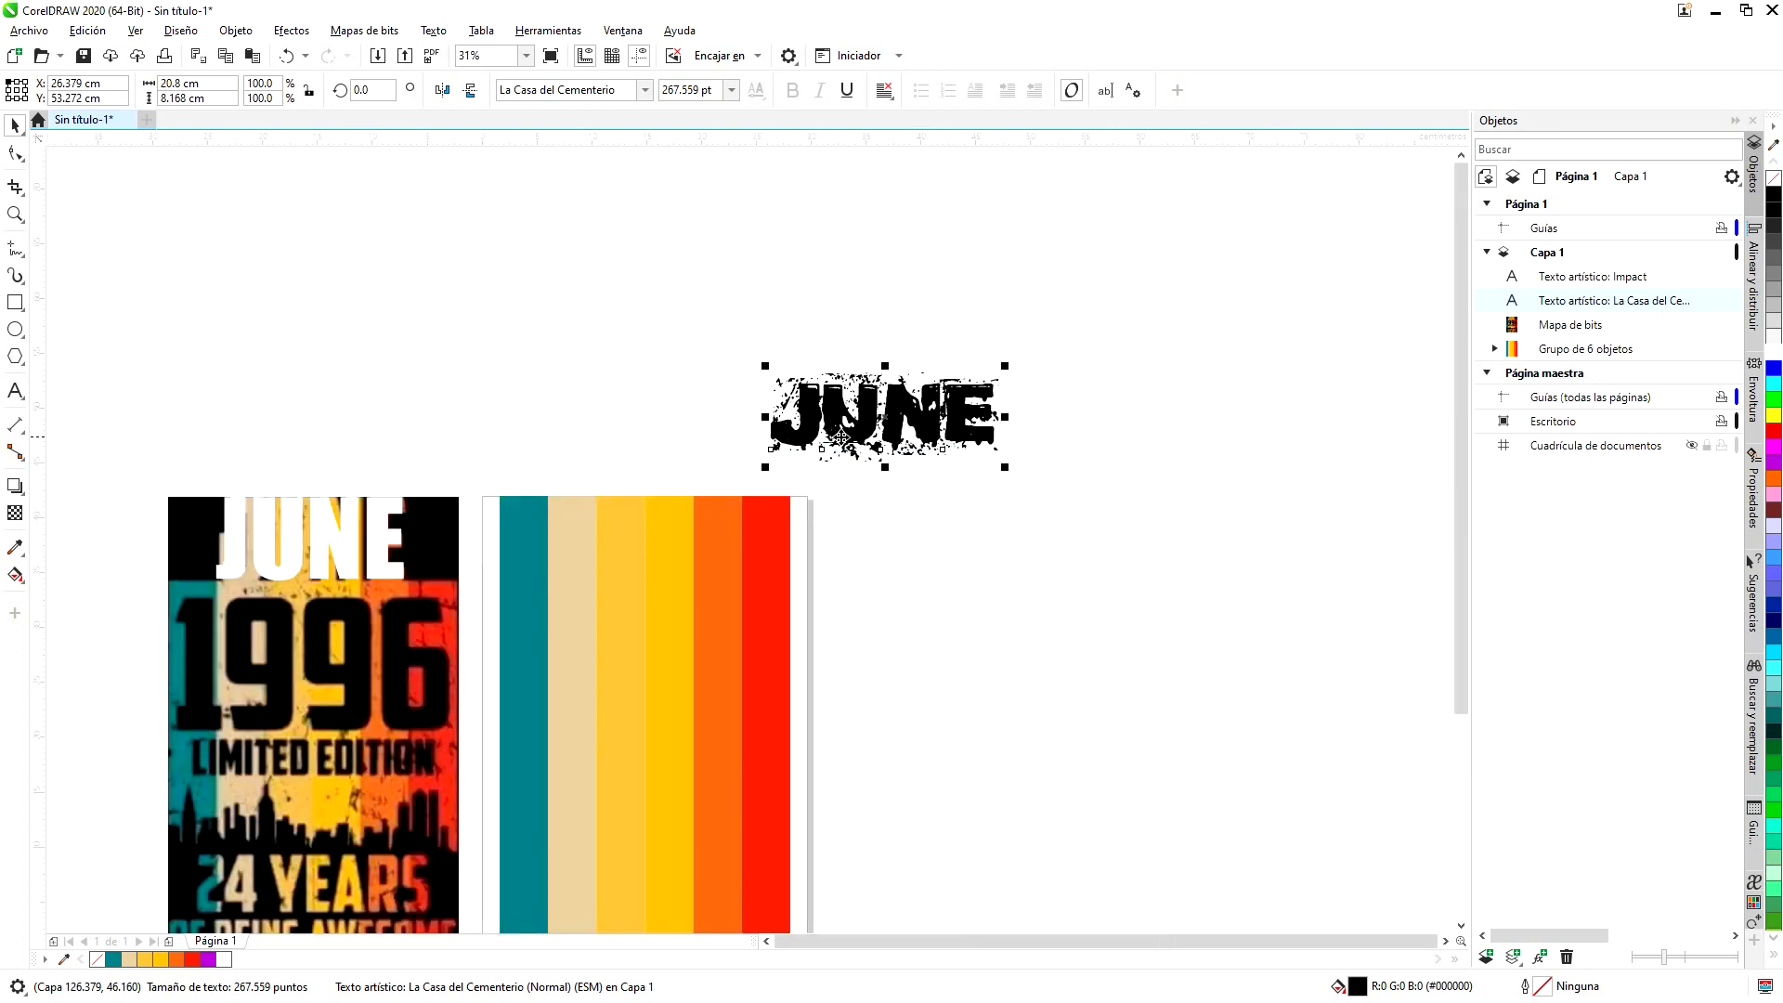
scroll(835, 436, down, 2)
scroll(789, 473, up, 2)
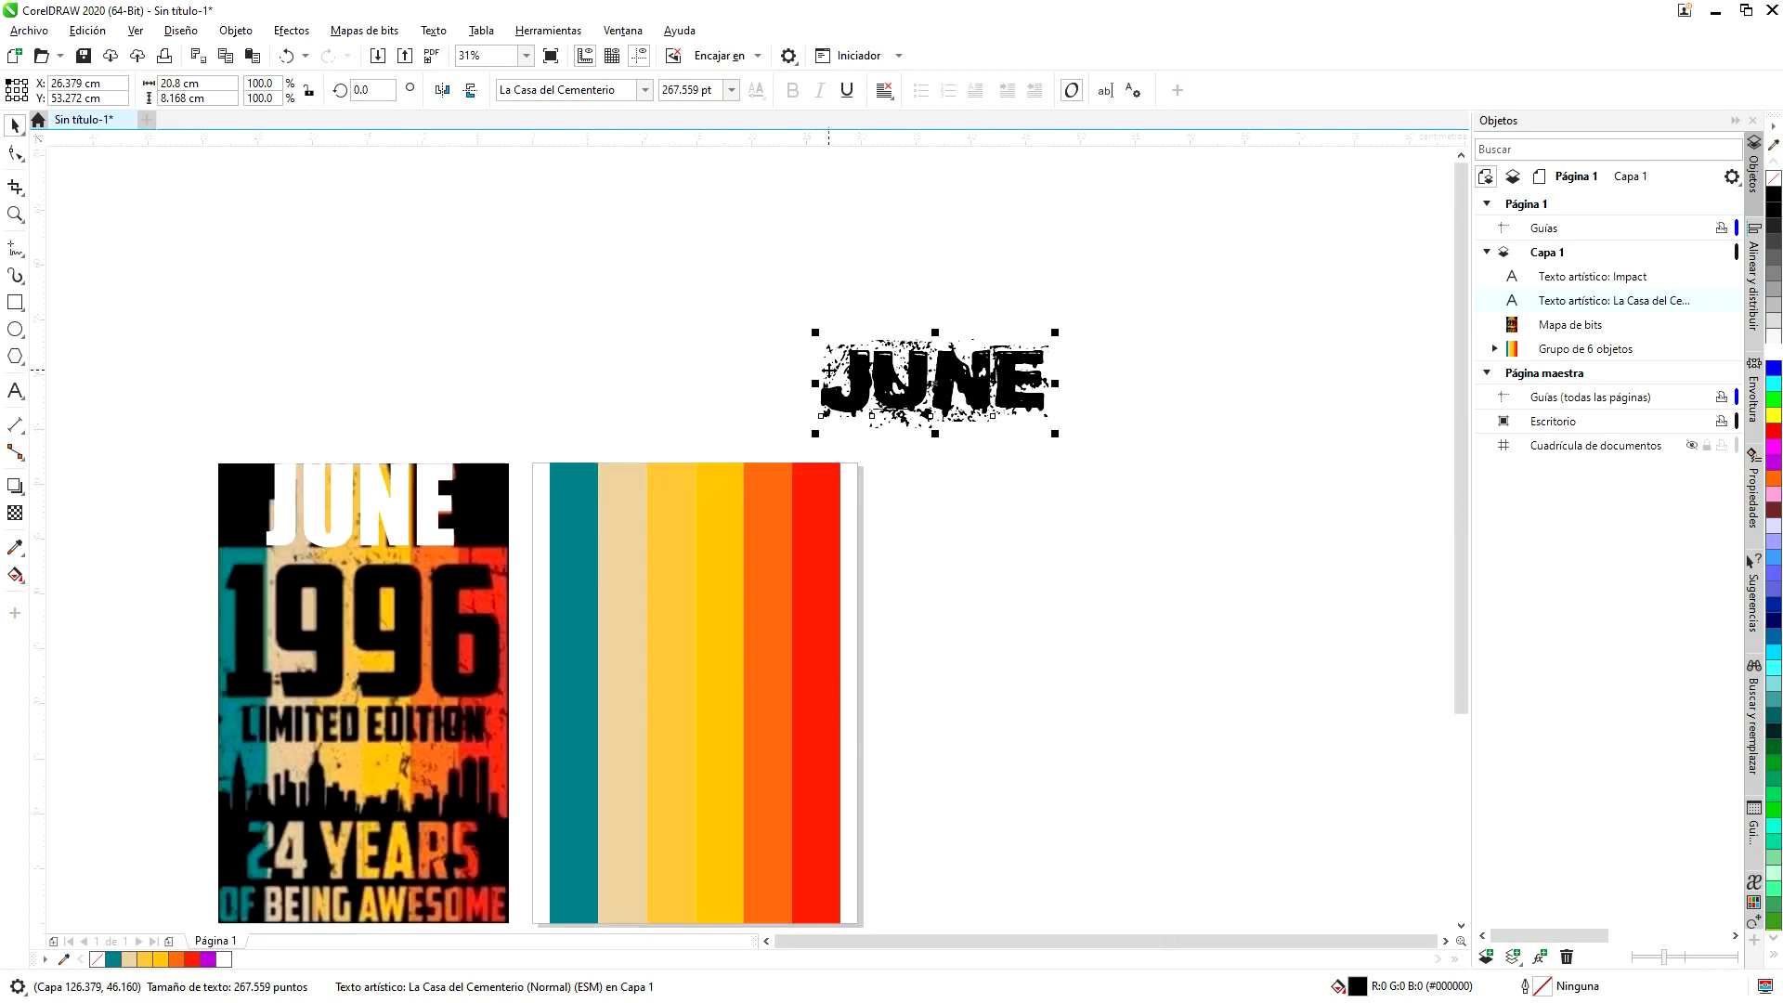
scroll(831, 381, down, 2)
scroll(840, 372, up, 2)
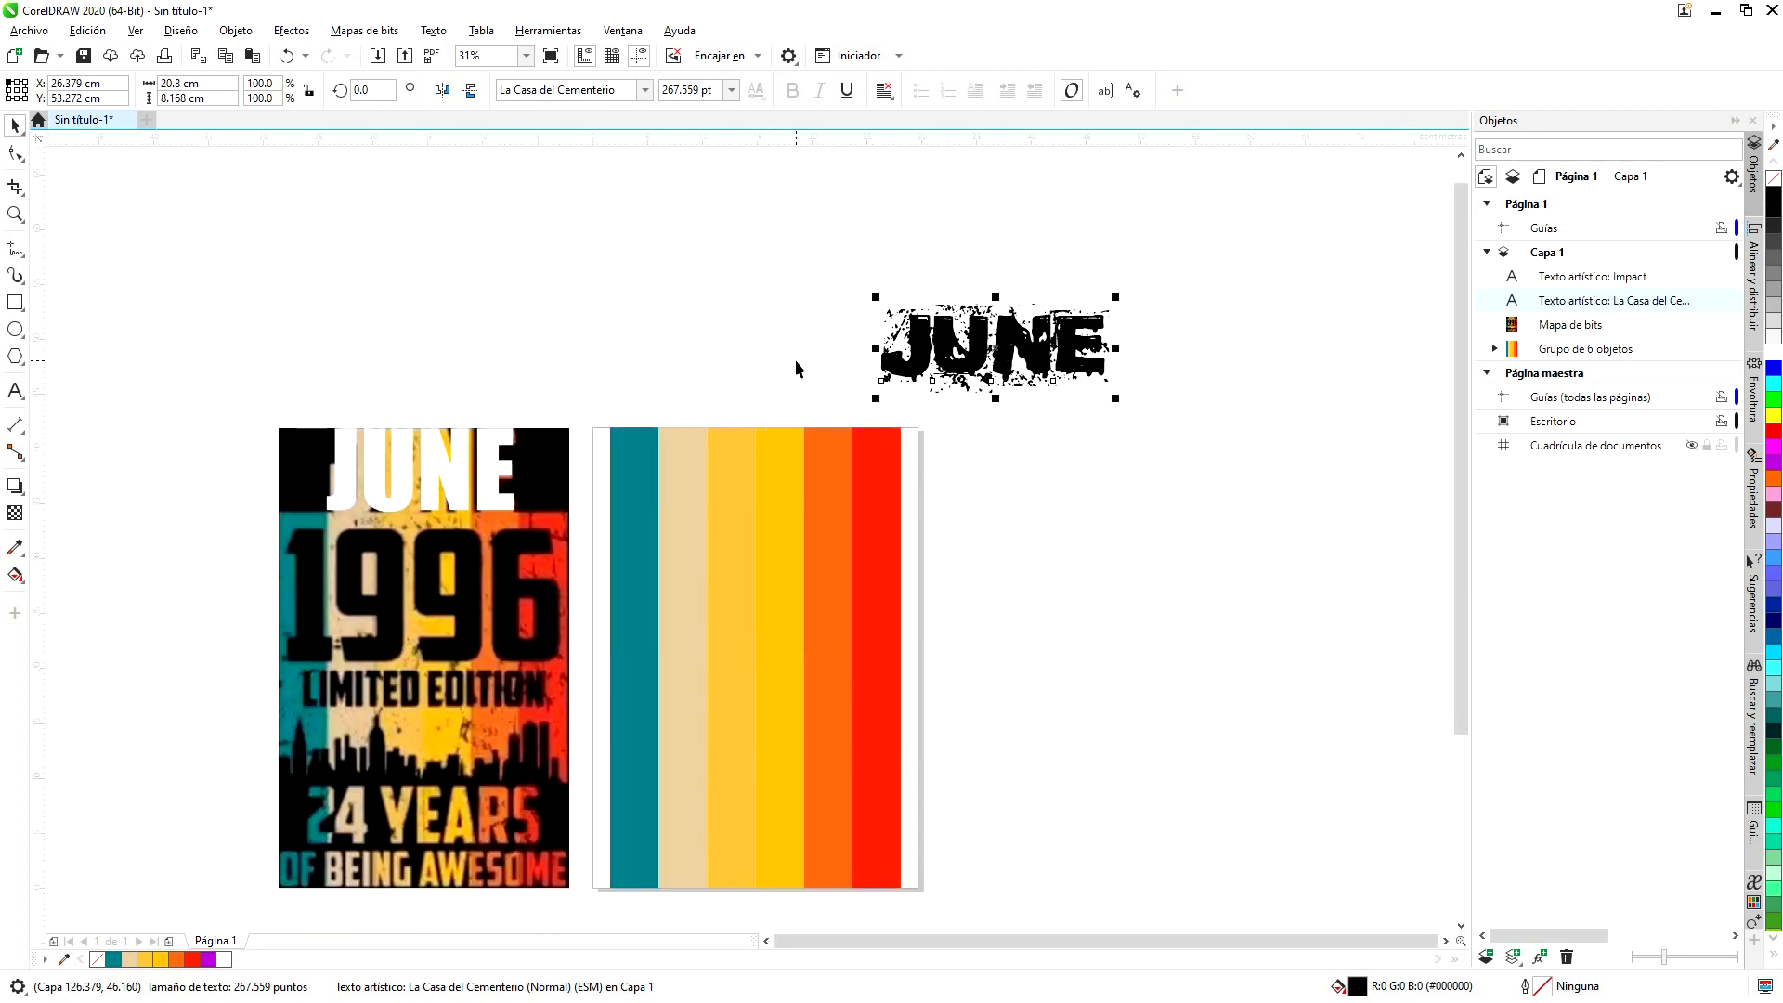
- Change the font of the black JUNE text to OMEGLE and inspect the letter shapes up close
click(644, 90)
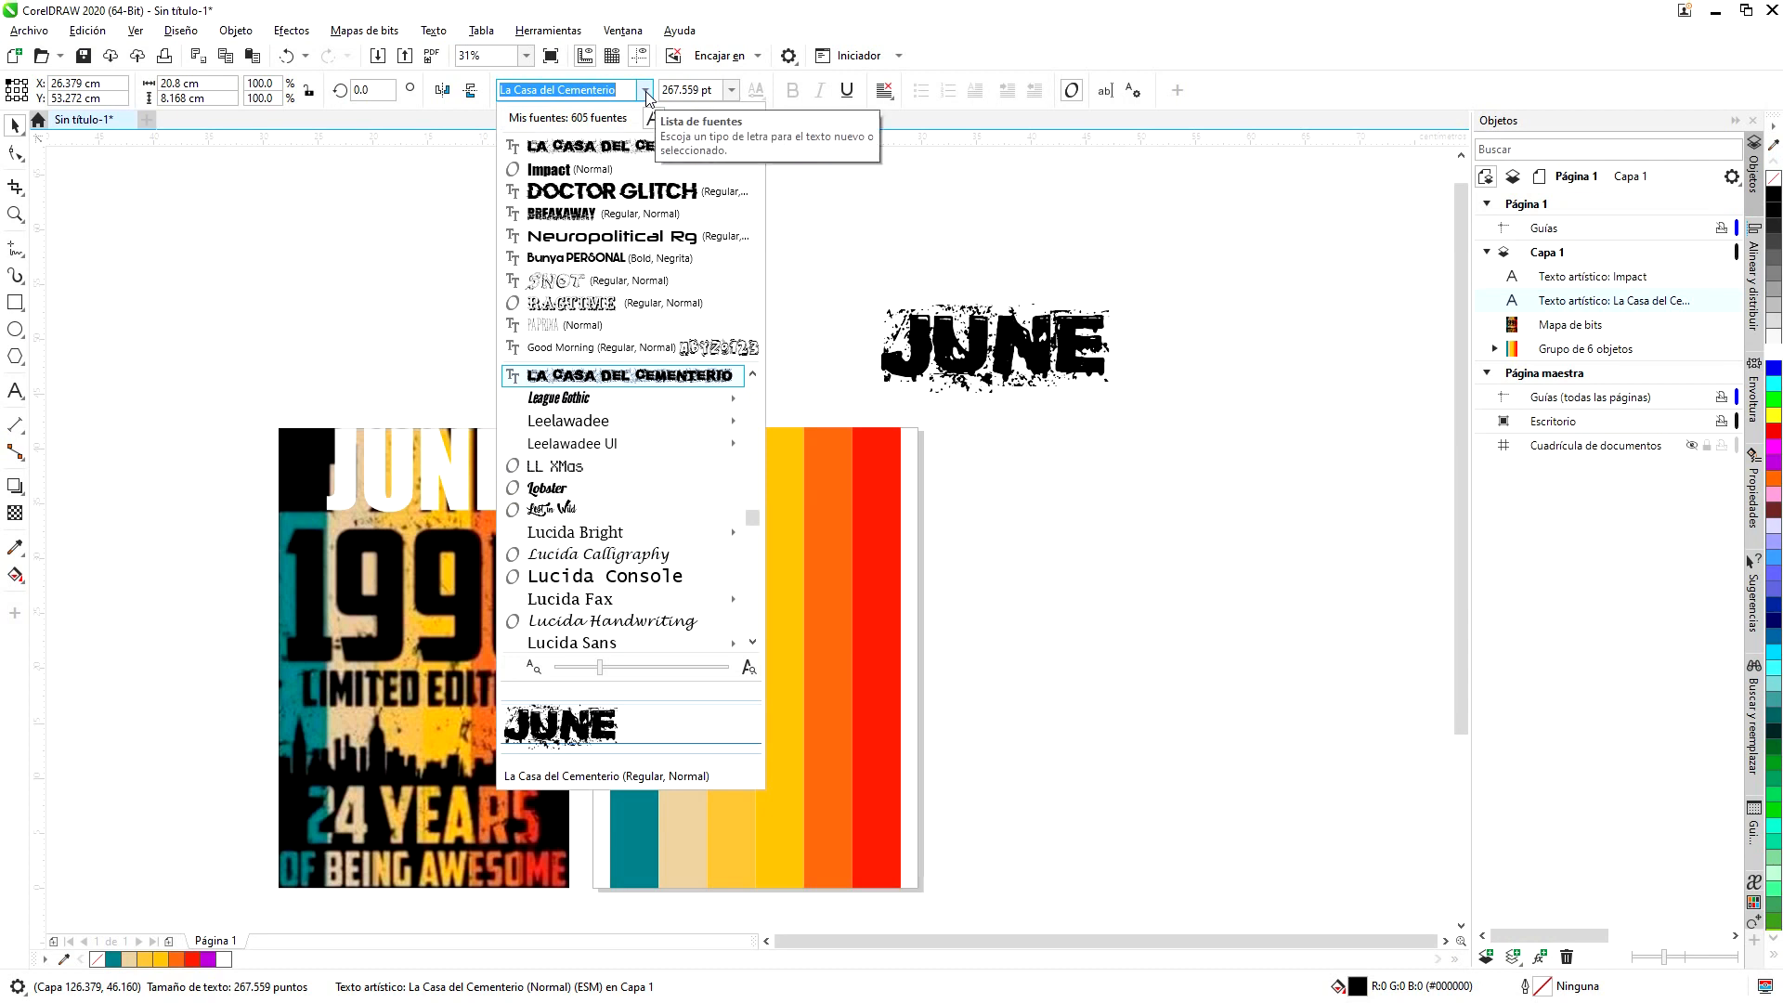
mouse_move(706, 397)
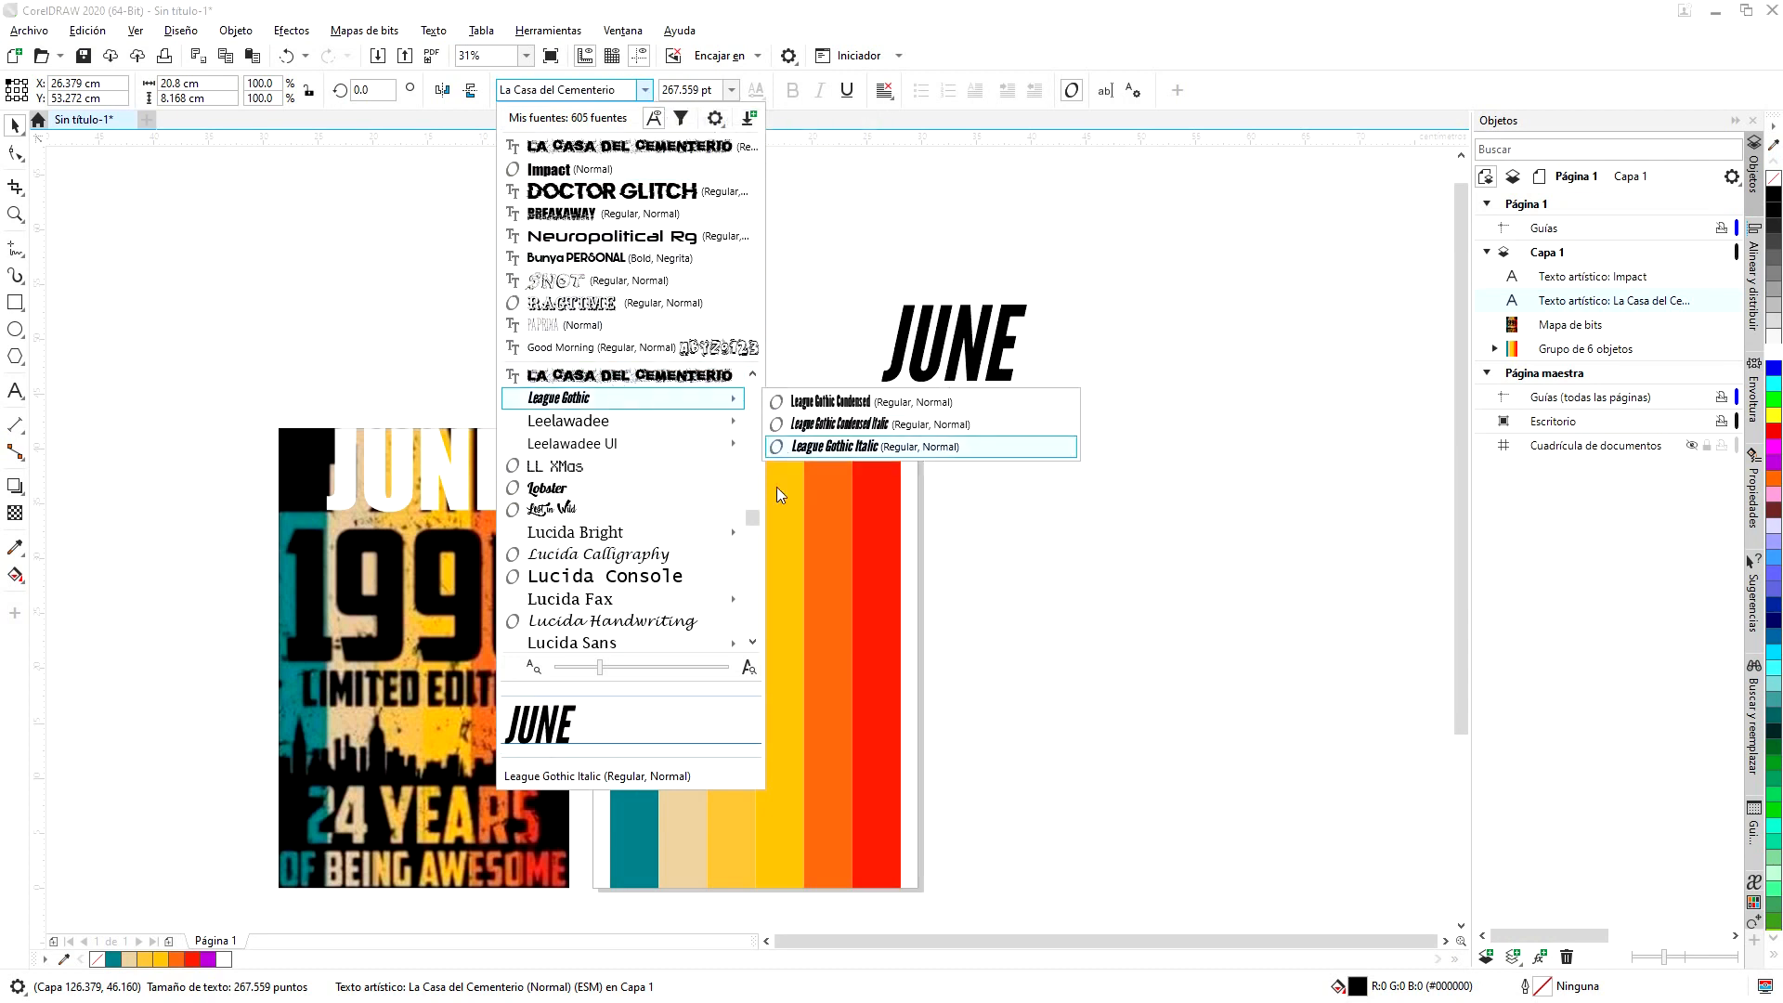
mouse_move(650, 599)
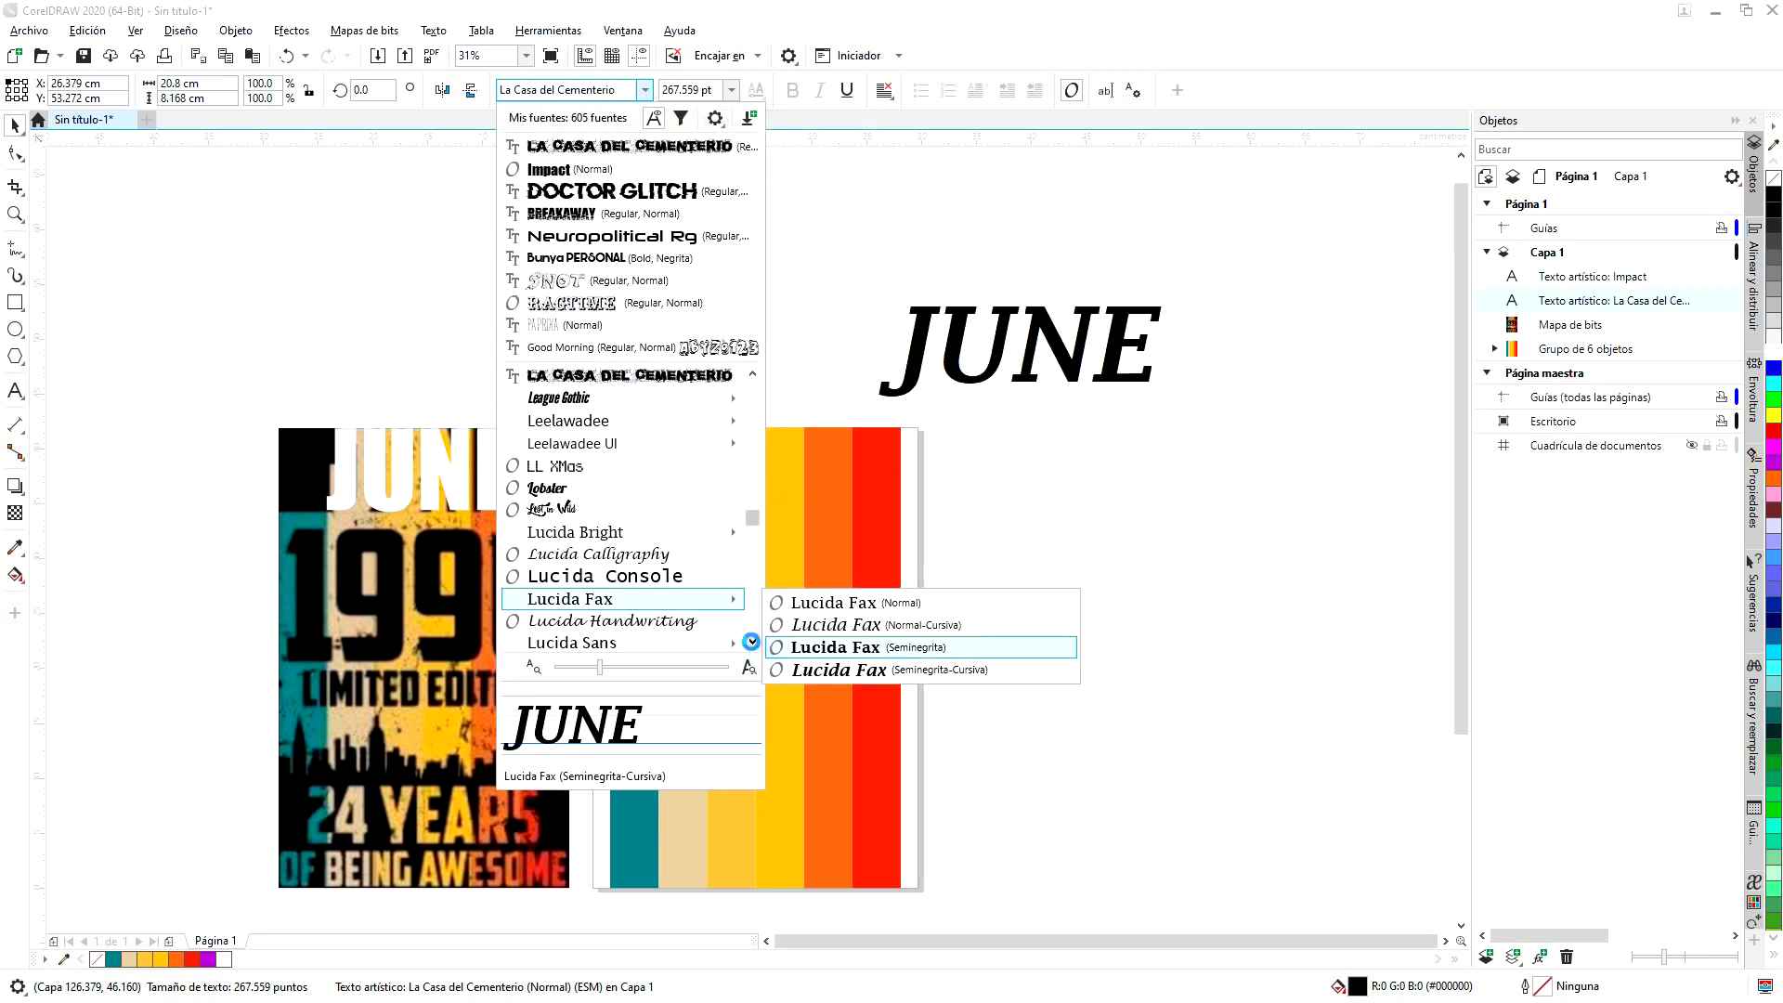
scroll(751, 642, down, 5)
scroll(752, 647, down, 8)
scroll(752, 647, down, 5)
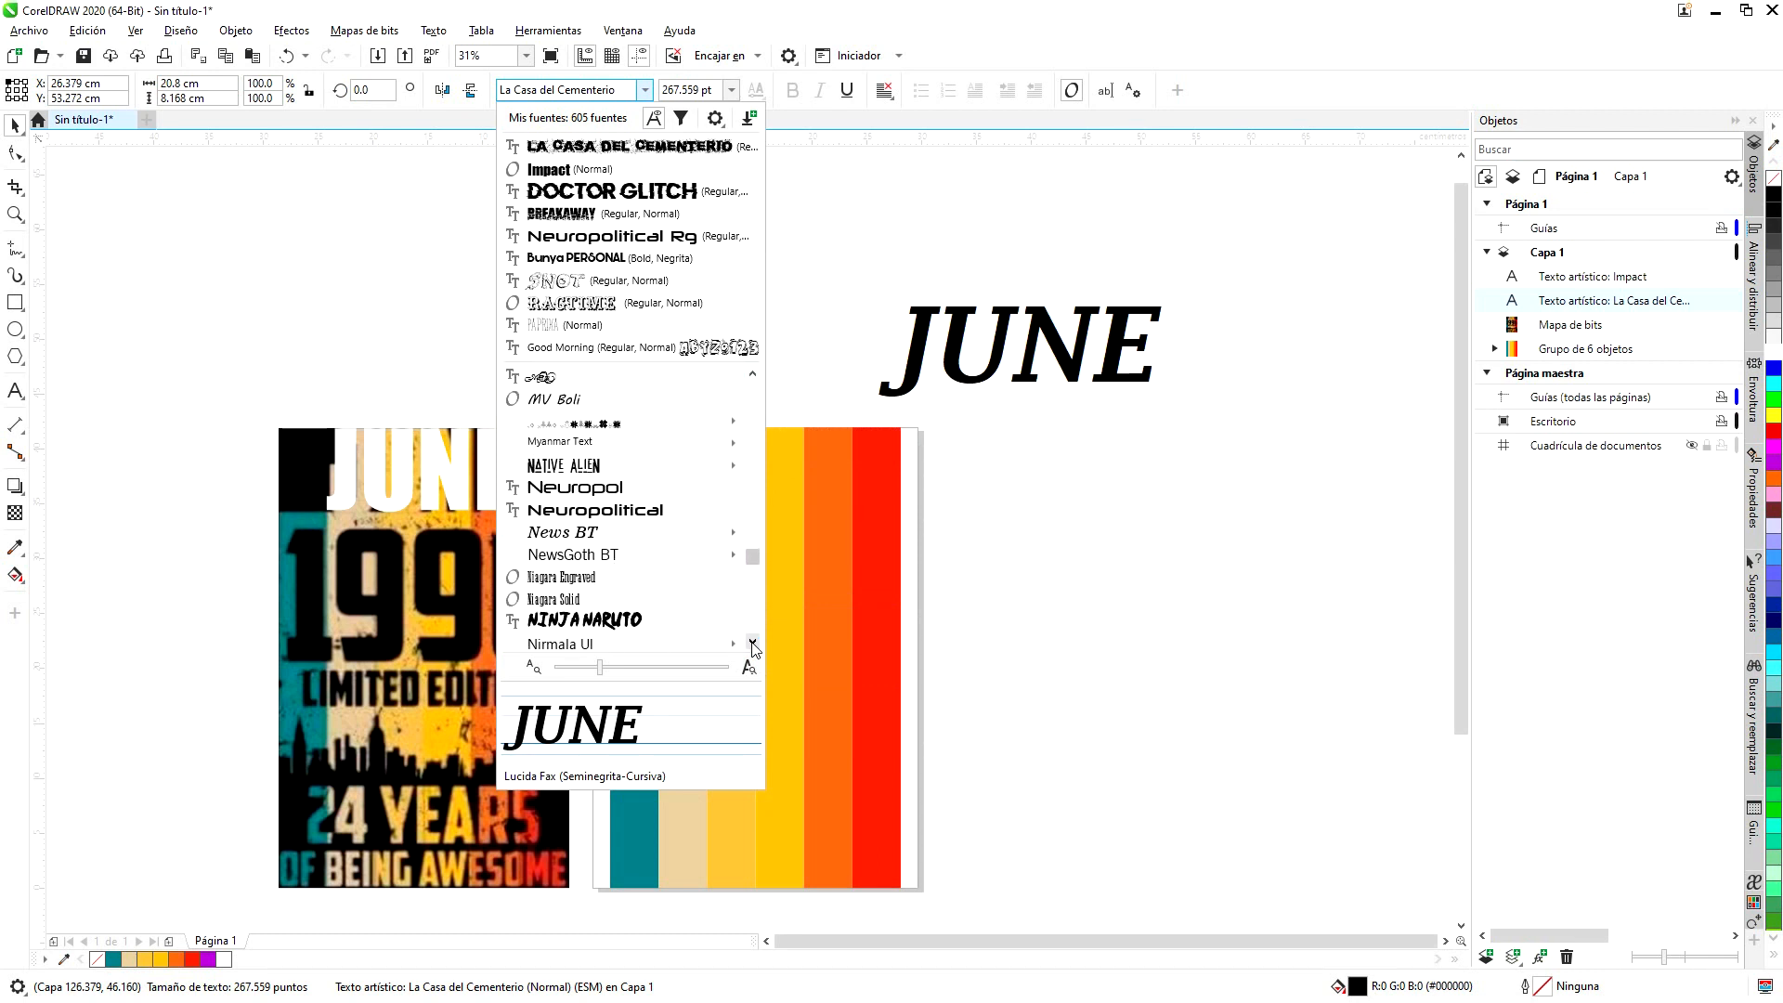
scroll(752, 647, down, 5)
scroll(752, 647, down, 5)
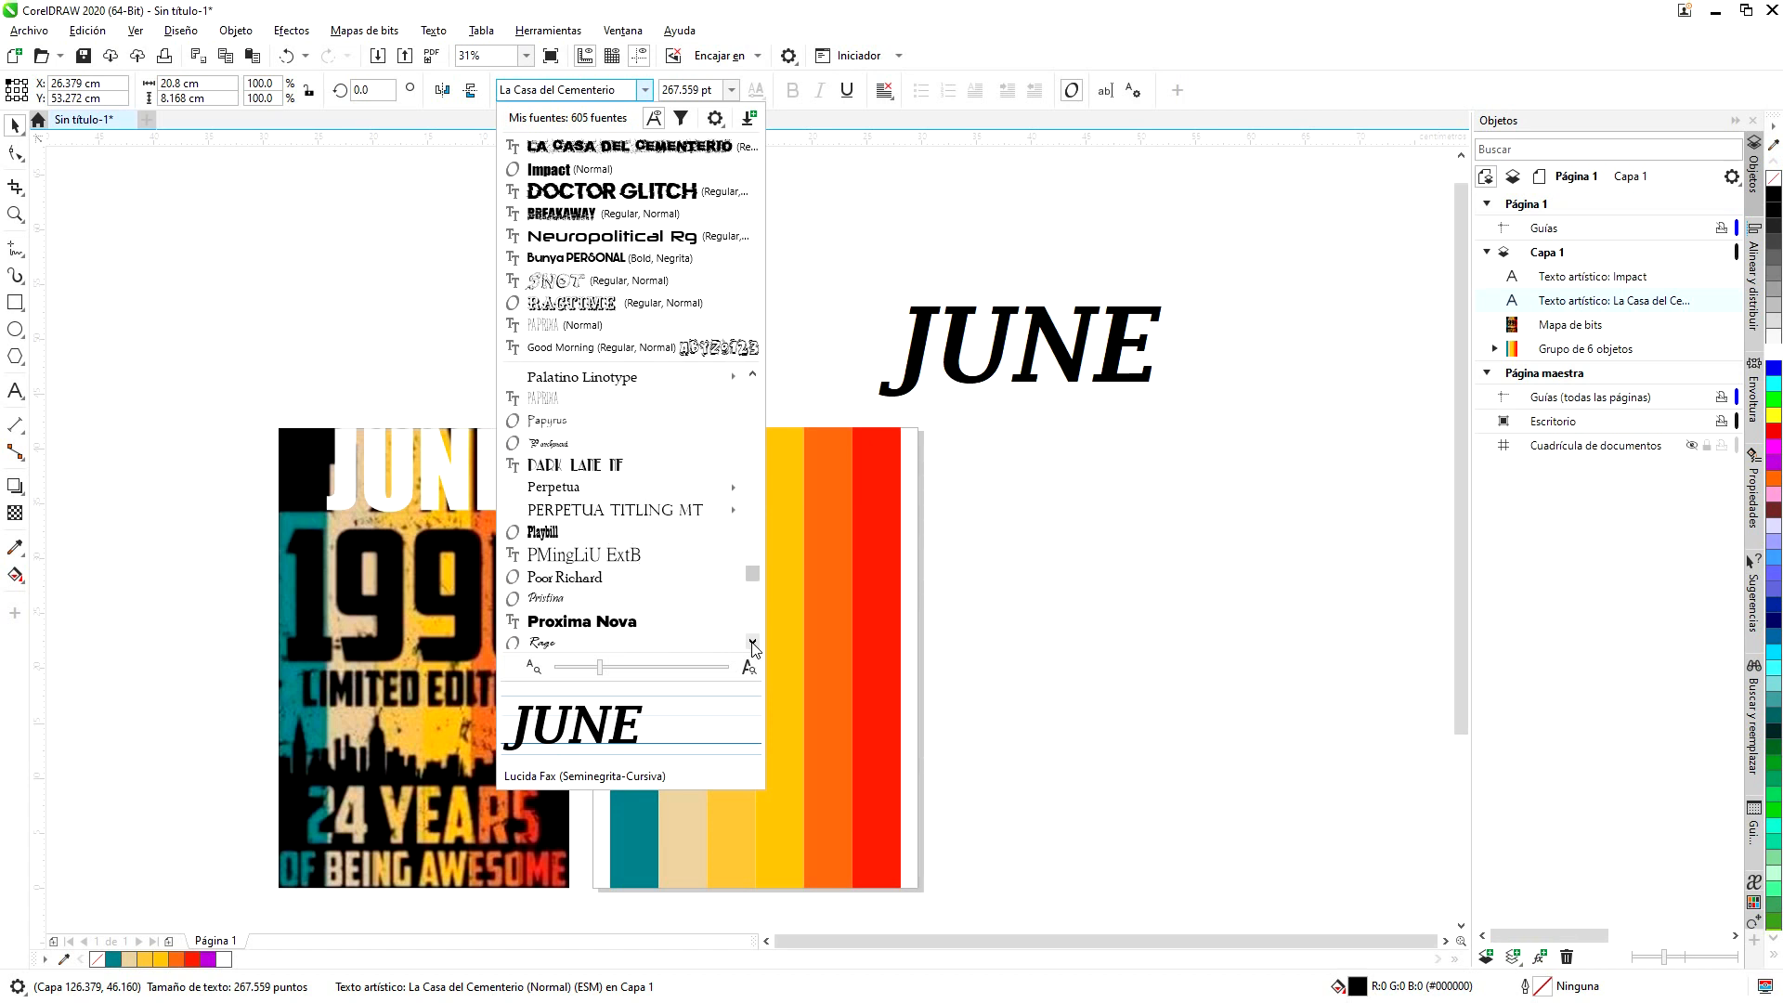
scroll(748, 376, up, 2)
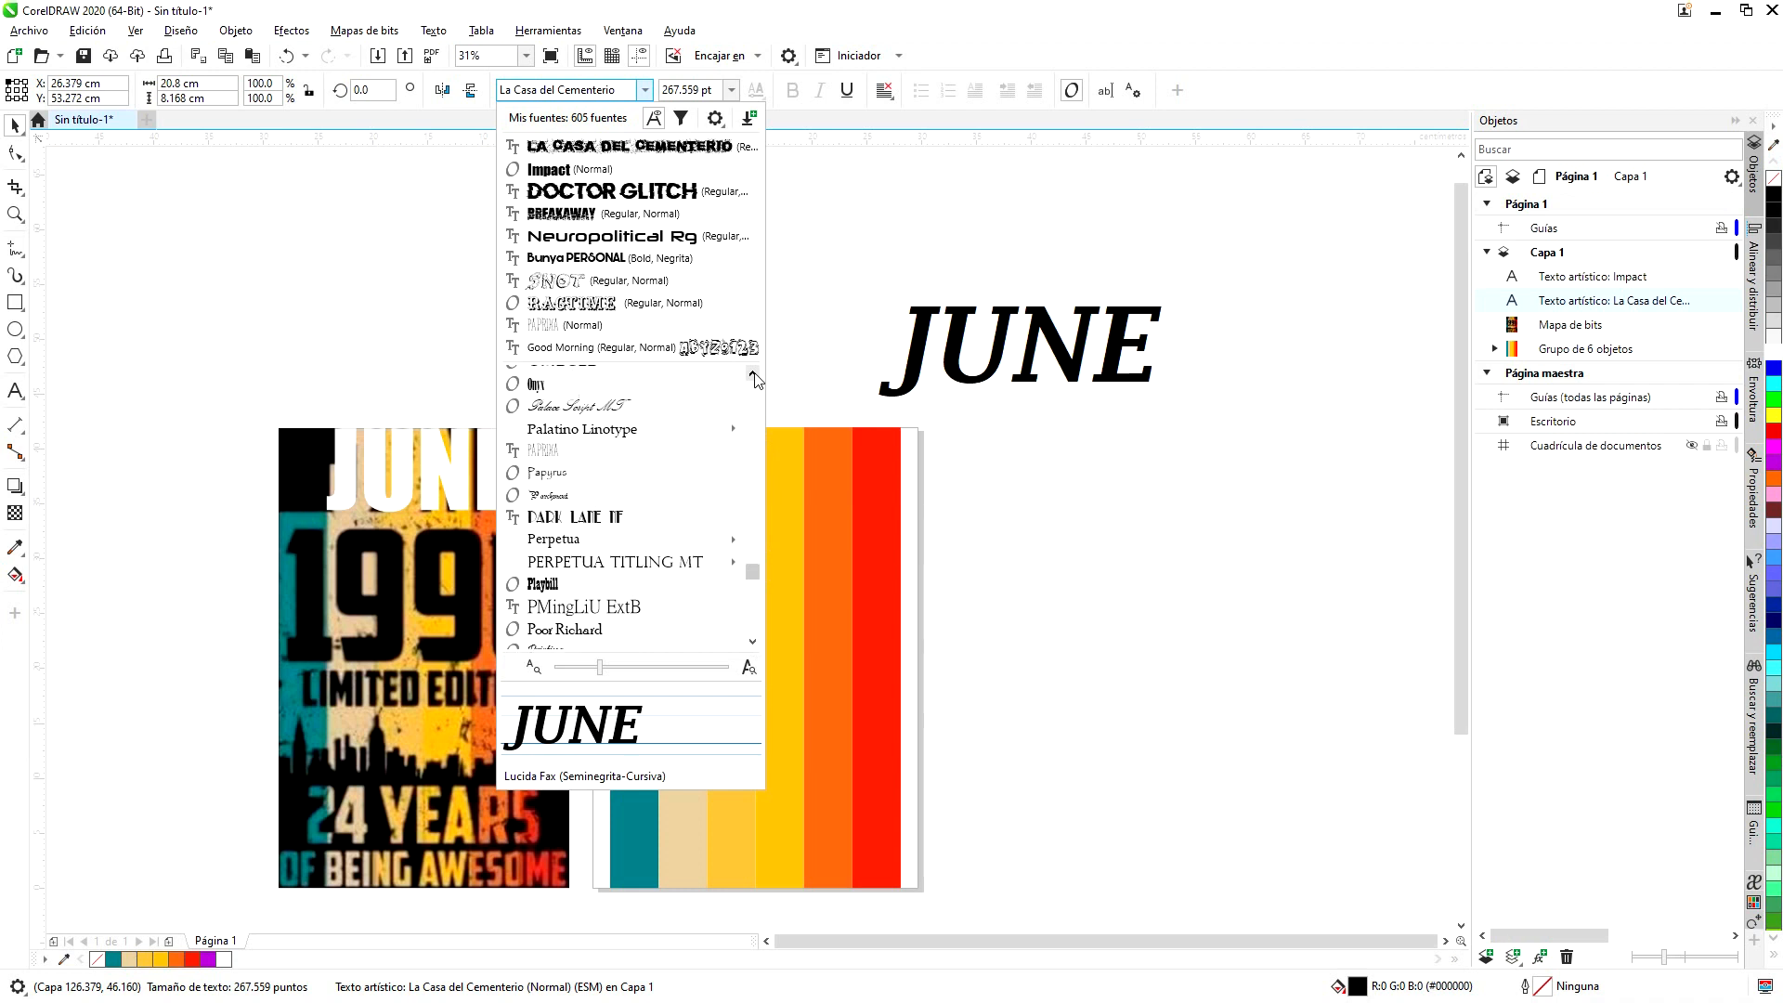
click(568, 399)
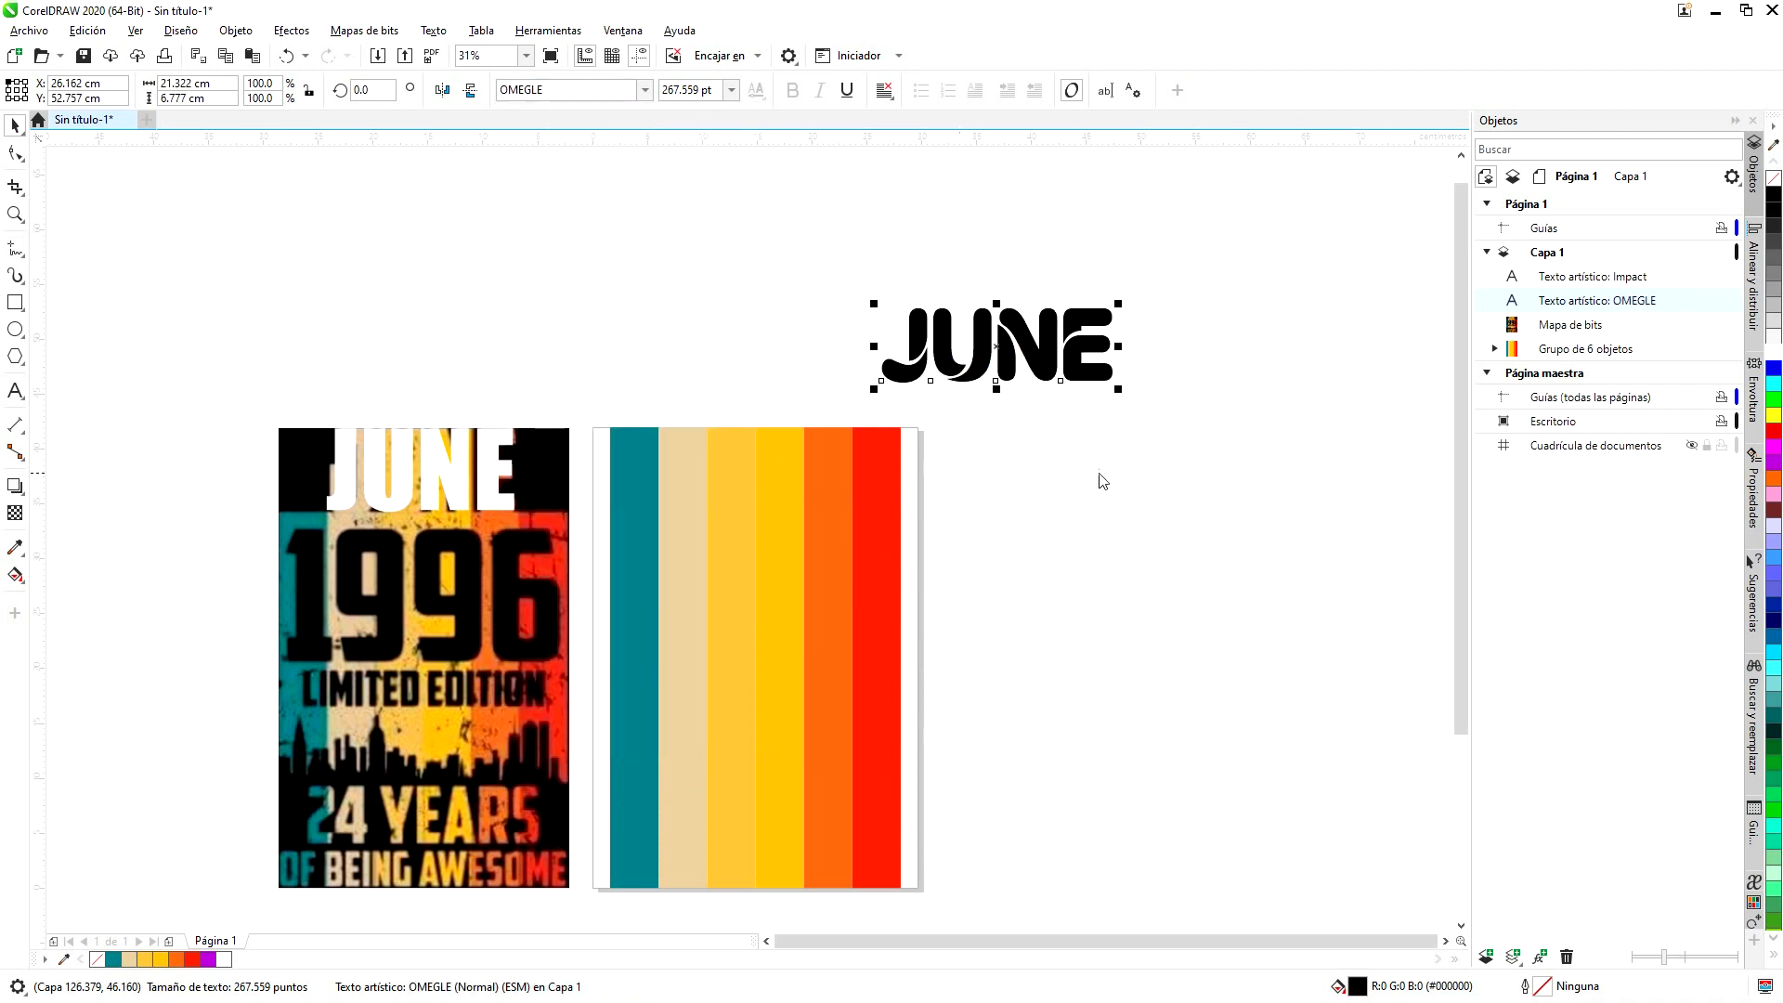
scroll(1077, 339, up, 3)
scroll(1005, 293, down, 1)
scroll(939, 255, up, 2)
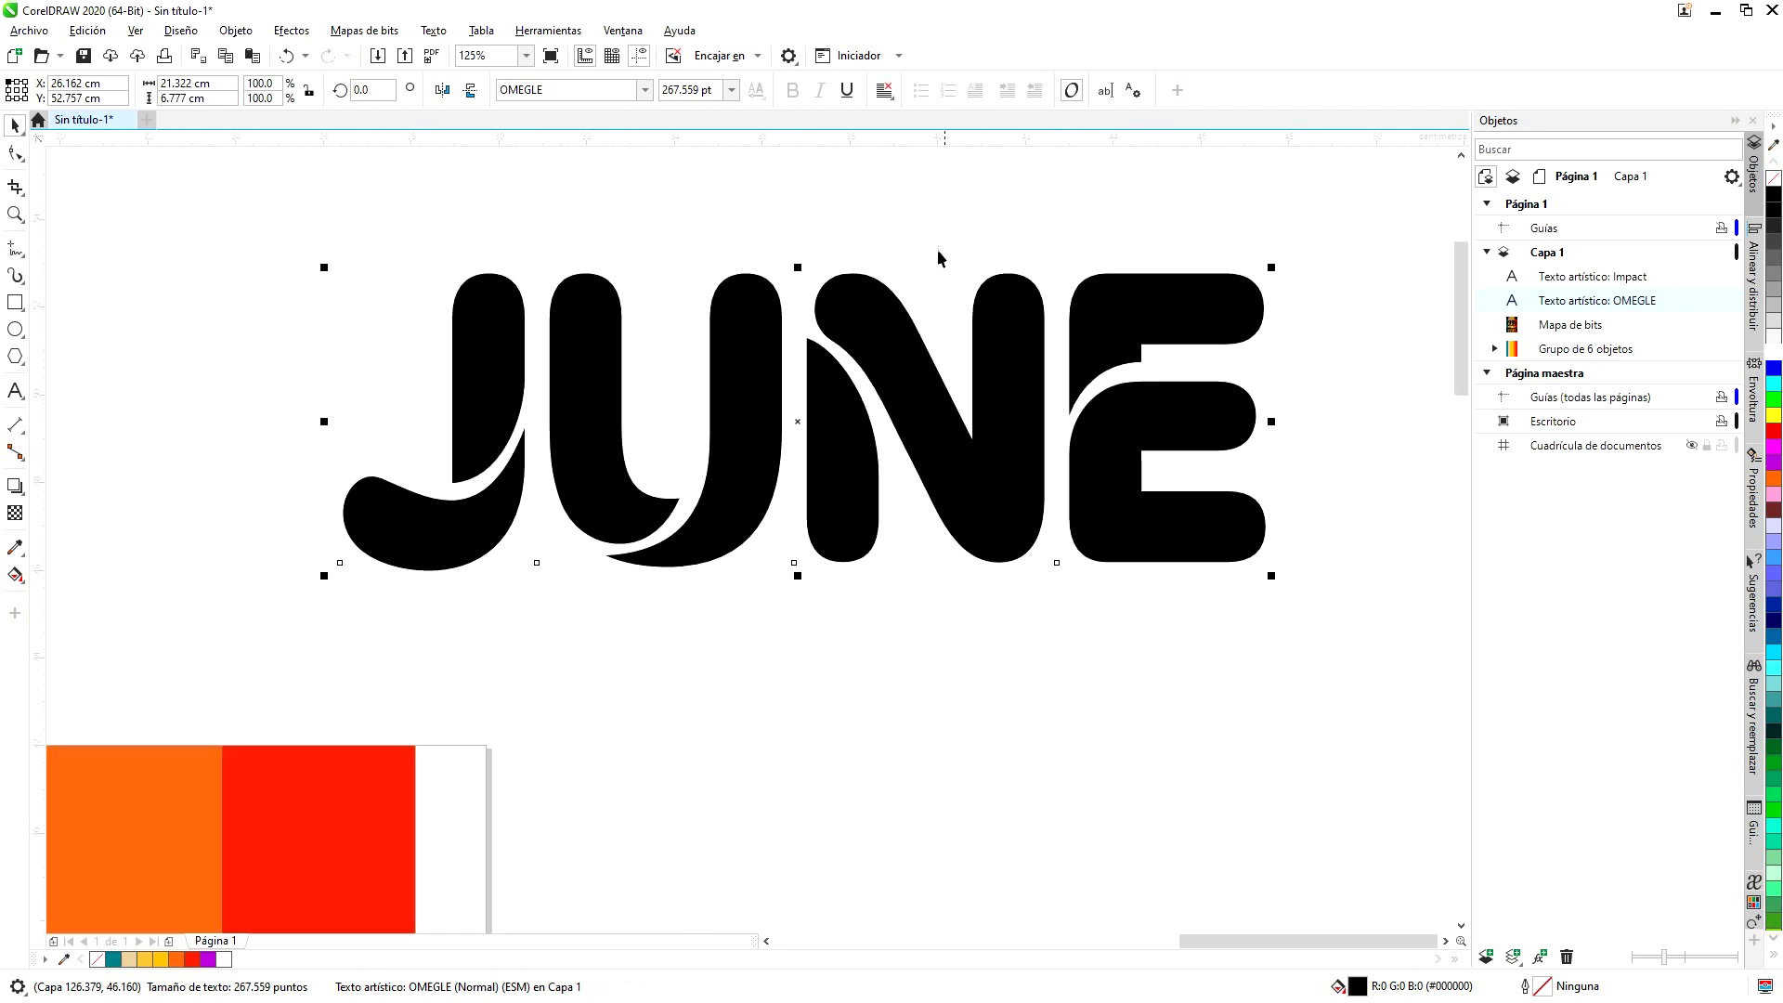
scroll(916, 262, up, 2)
scroll(916, 263, down, 4)
scroll(992, 334, down, 2)
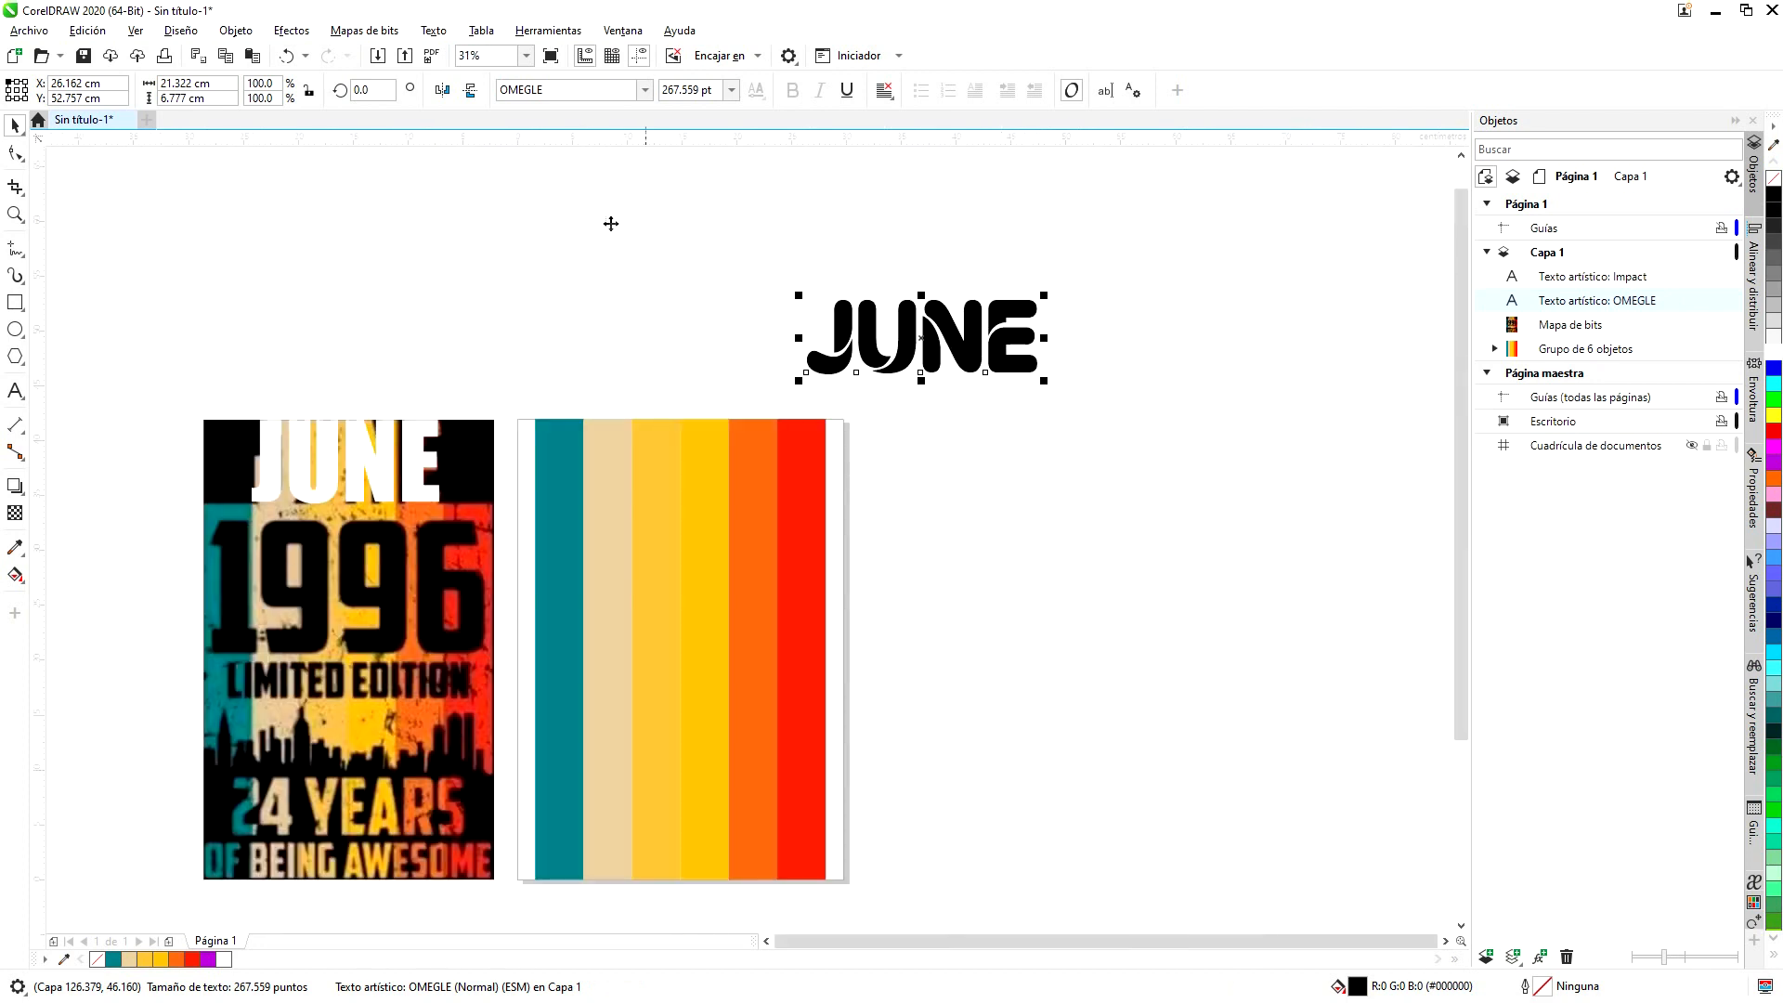
- Change the font of the black JUNE text to TCF 2009 Black, and select the white JUNE copy on the reference image
click(644, 89)
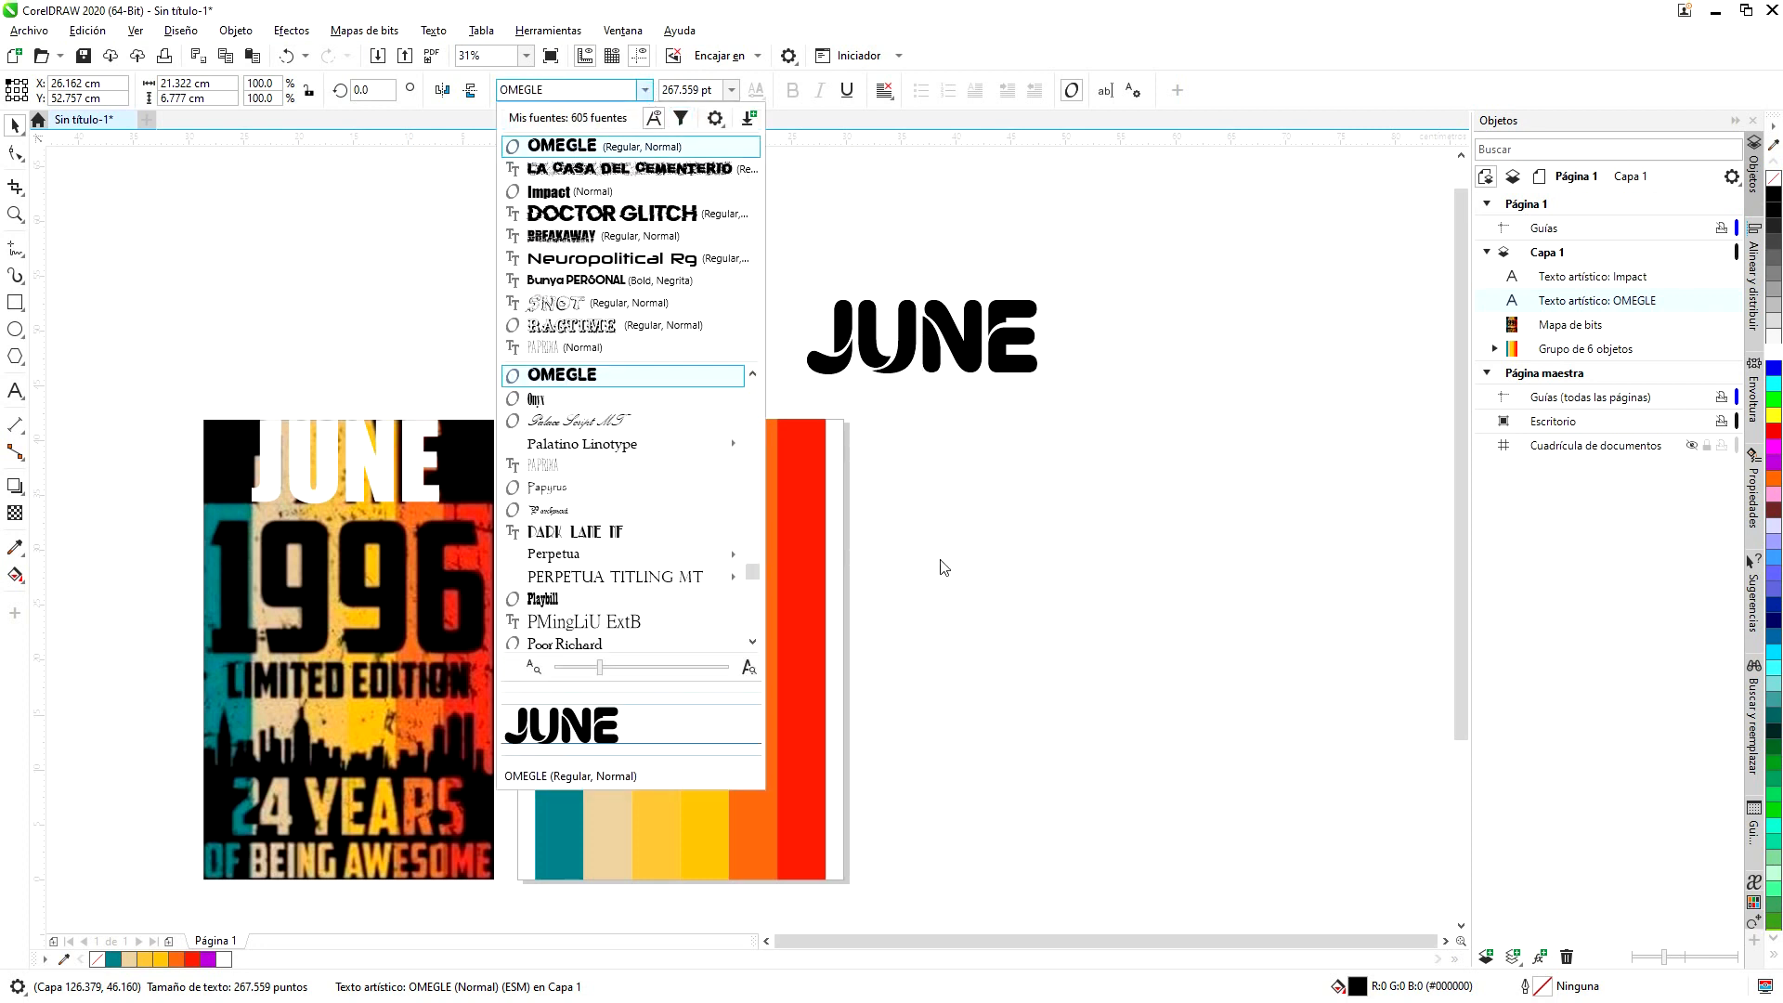
mouse_move(754, 644)
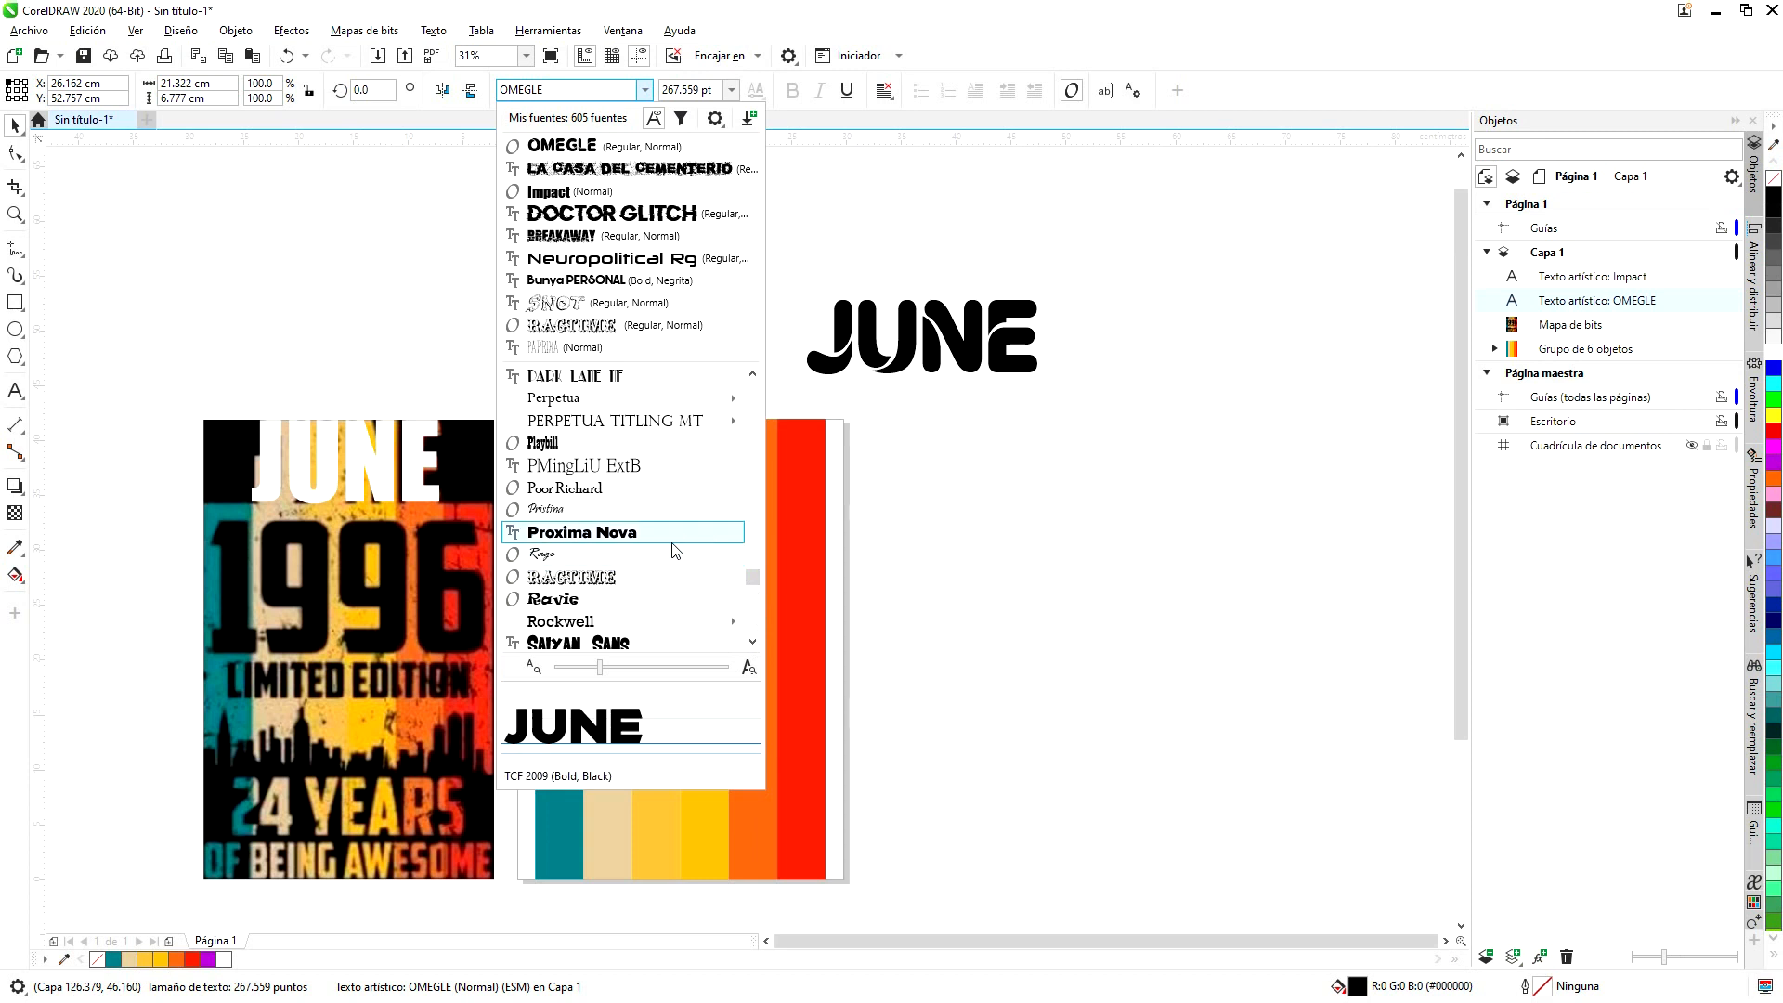
click(650, 533)
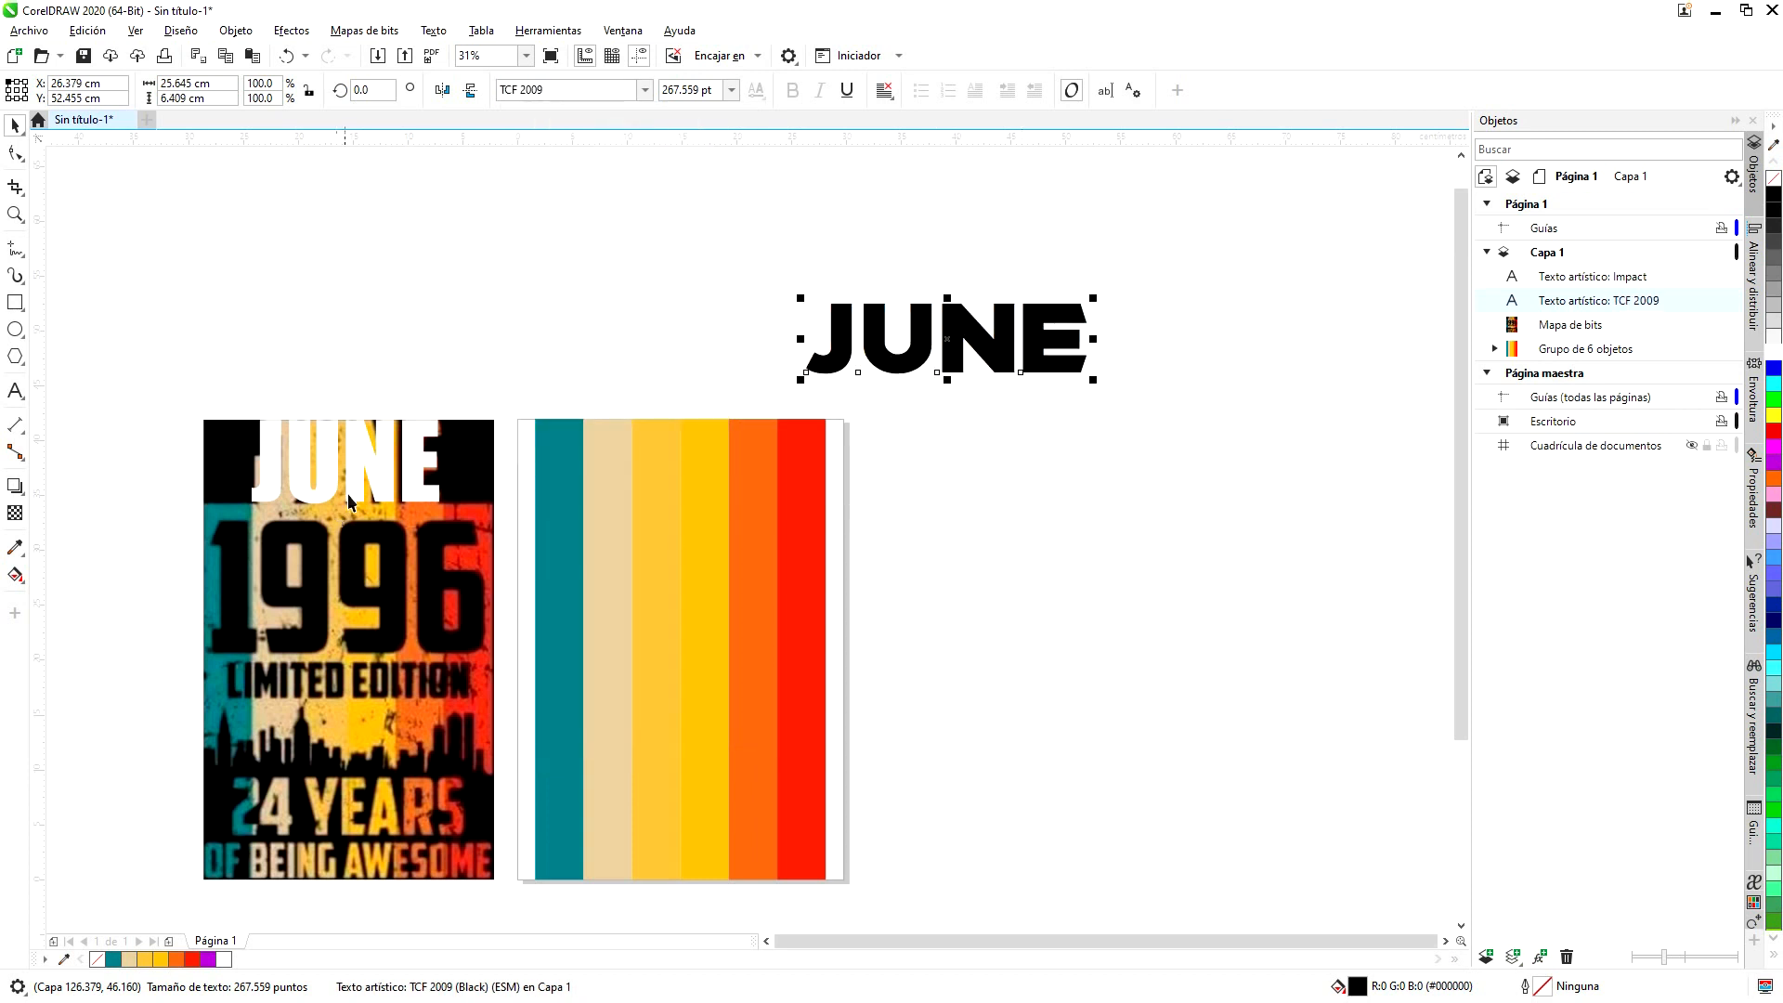
click(373, 452)
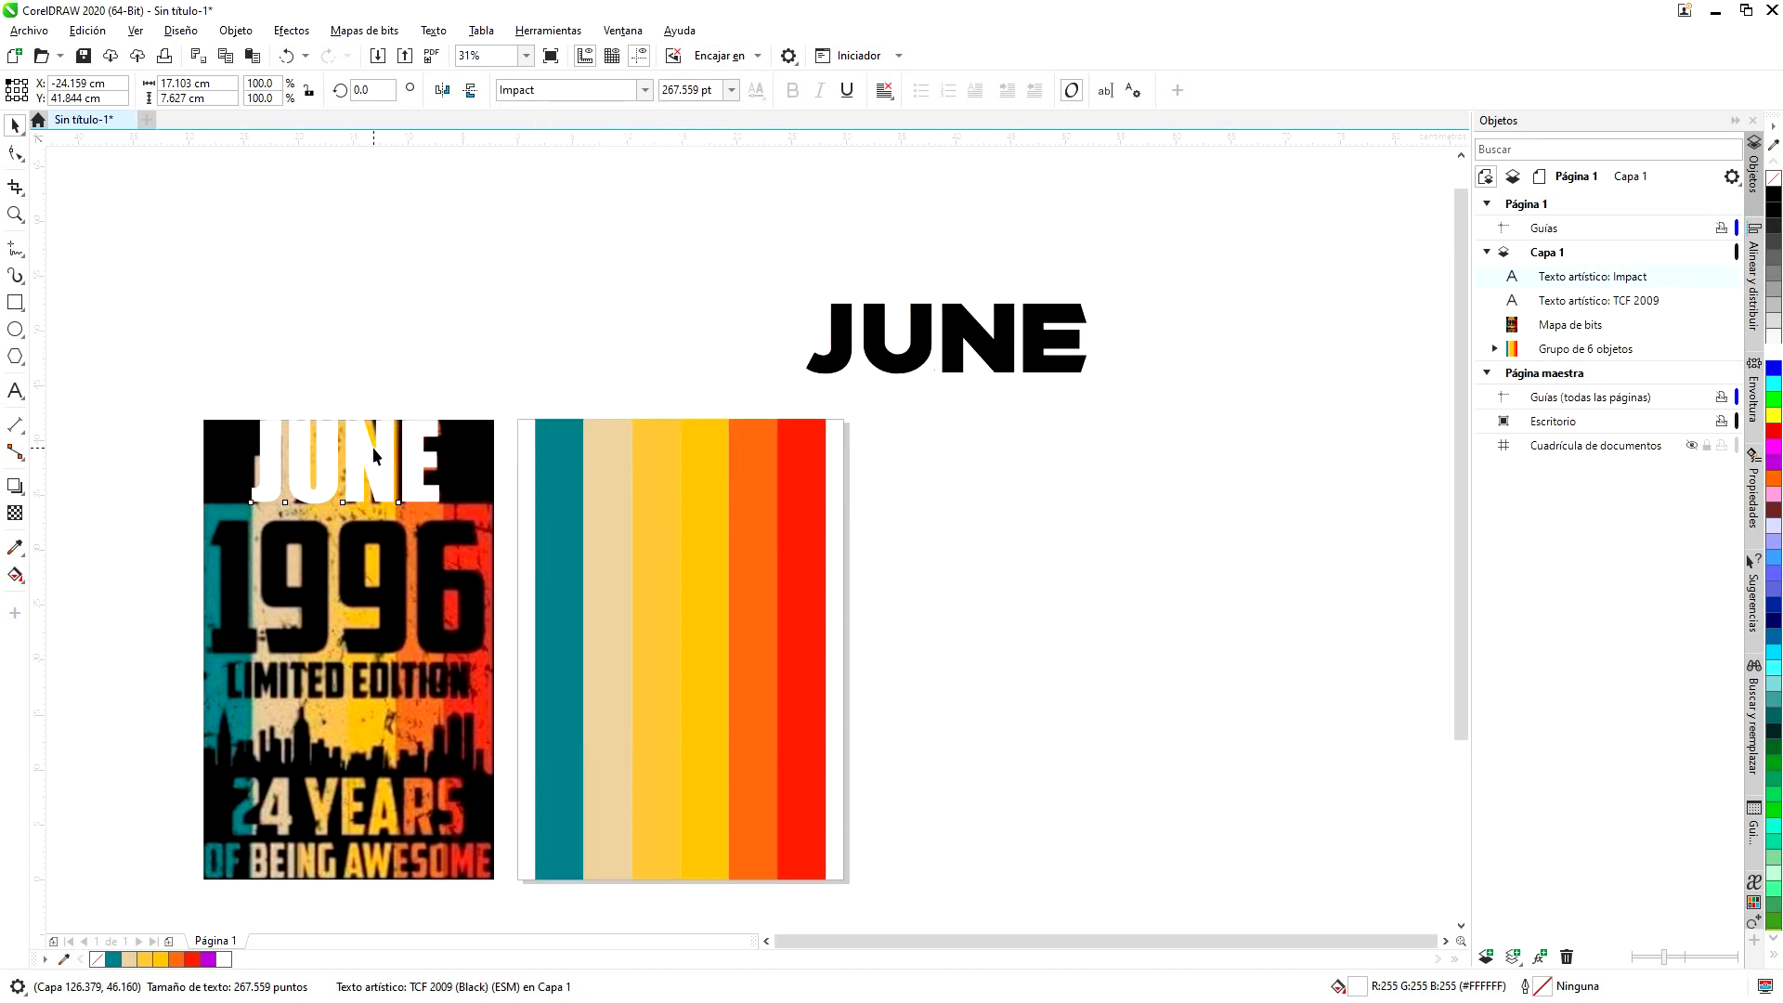
- Change the font of the white JUNE copy to TCF 2009 Black and narrow it to about 17.4 cm
click(647, 89)
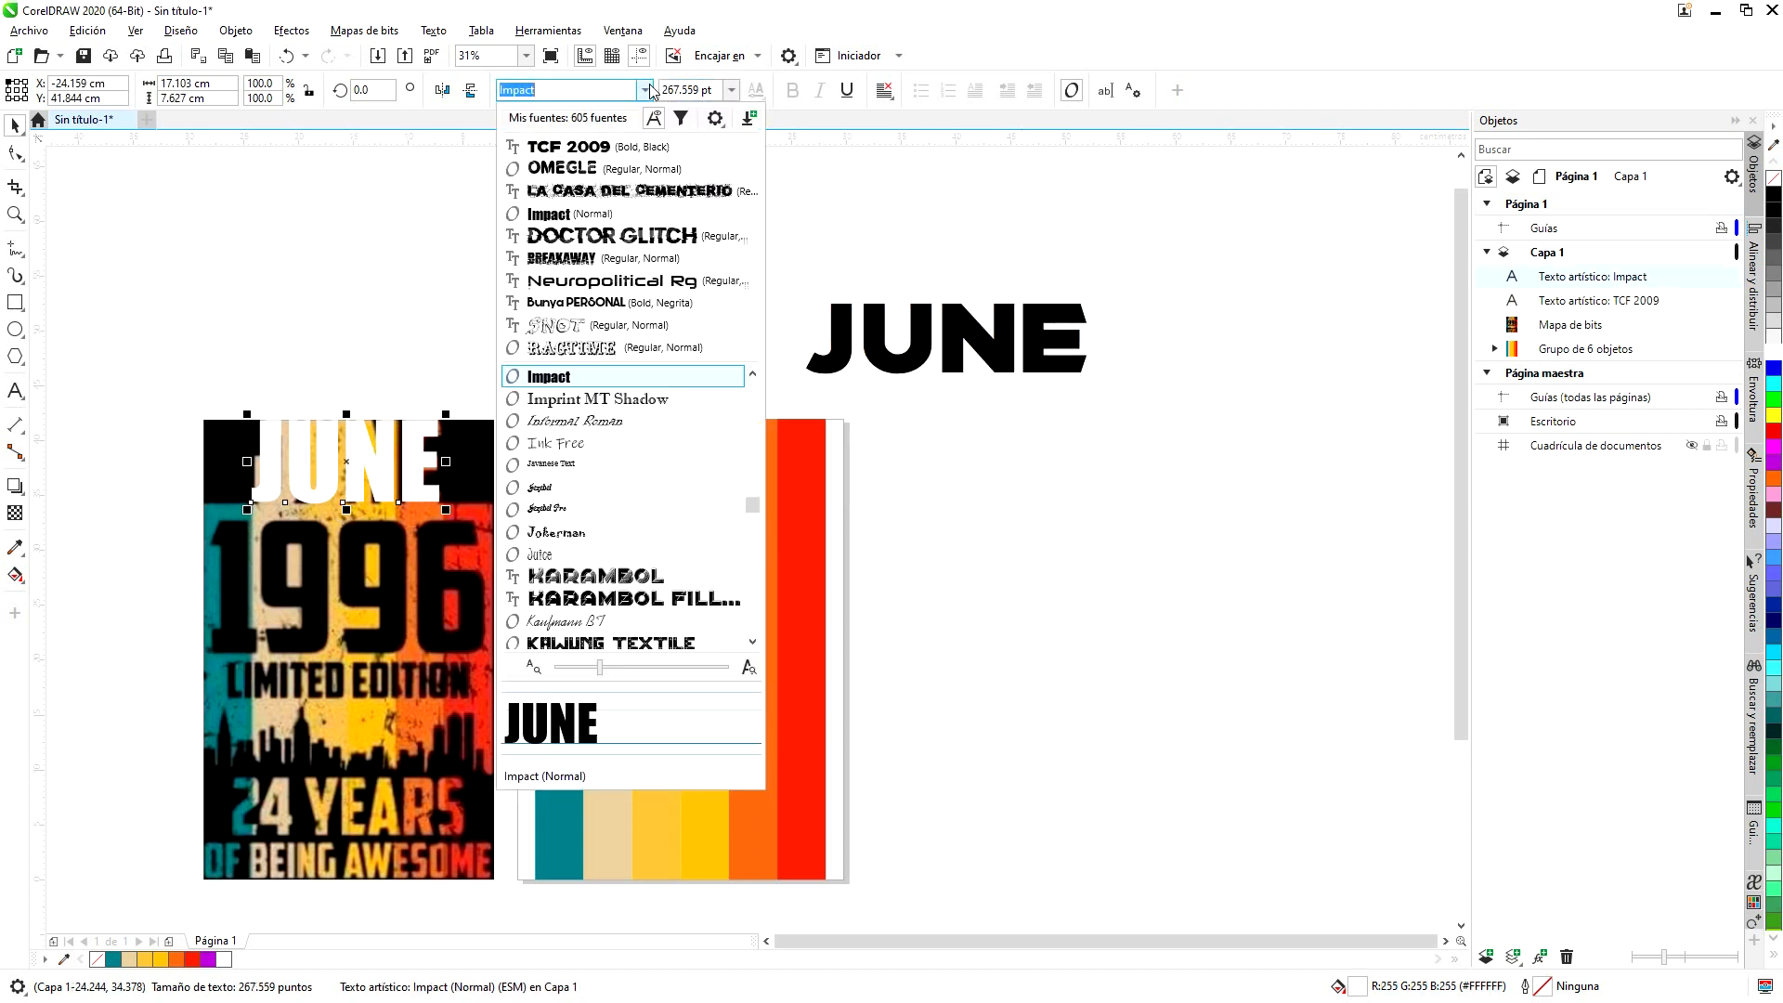
click(634, 146)
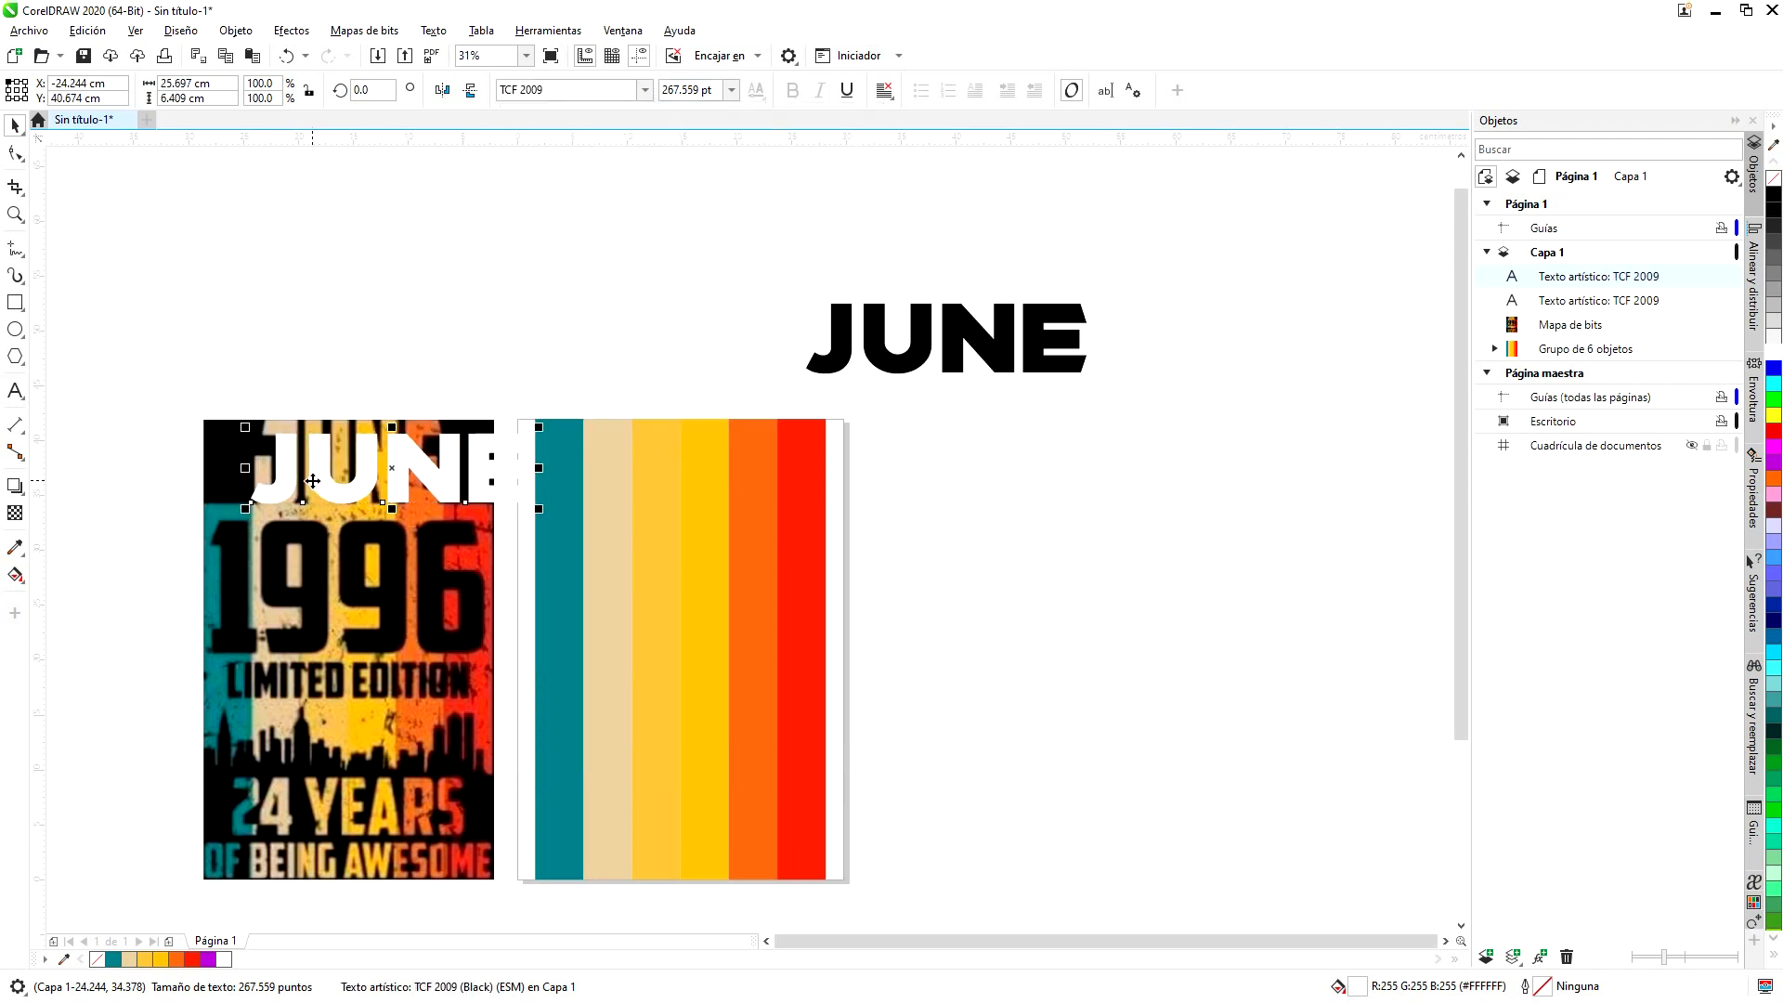
scroll(313, 481, up, 2)
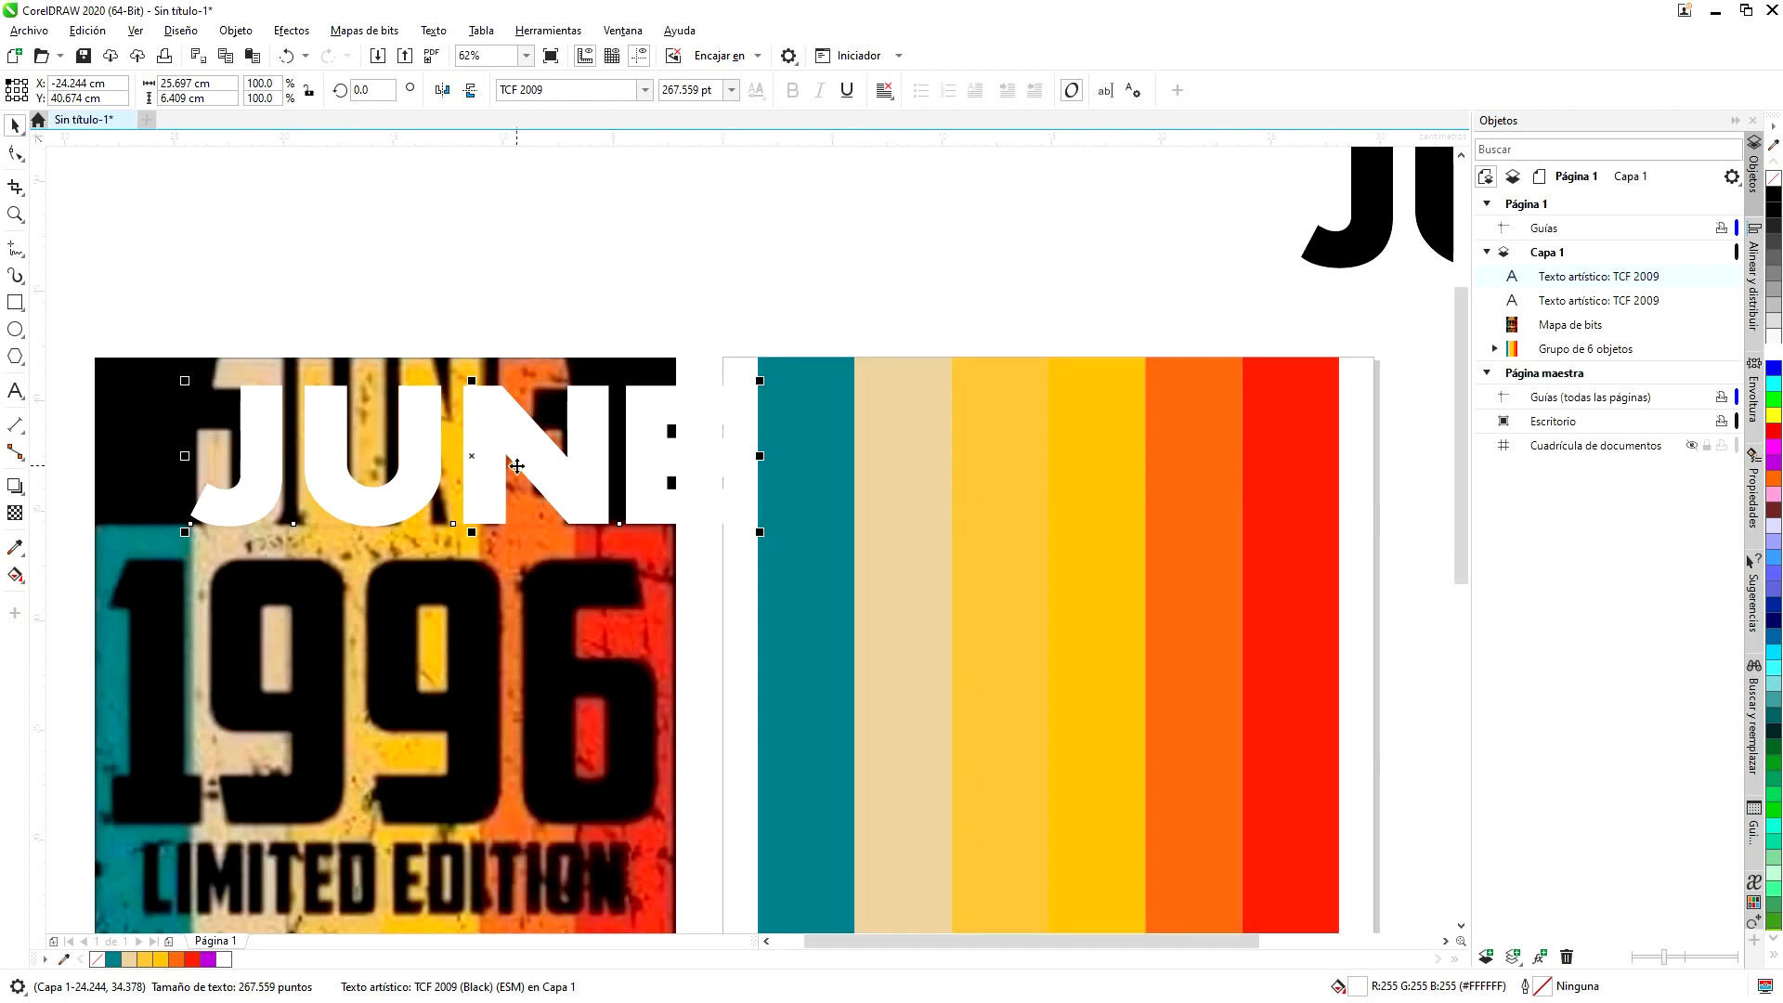
drag(761, 455, 576, 455)
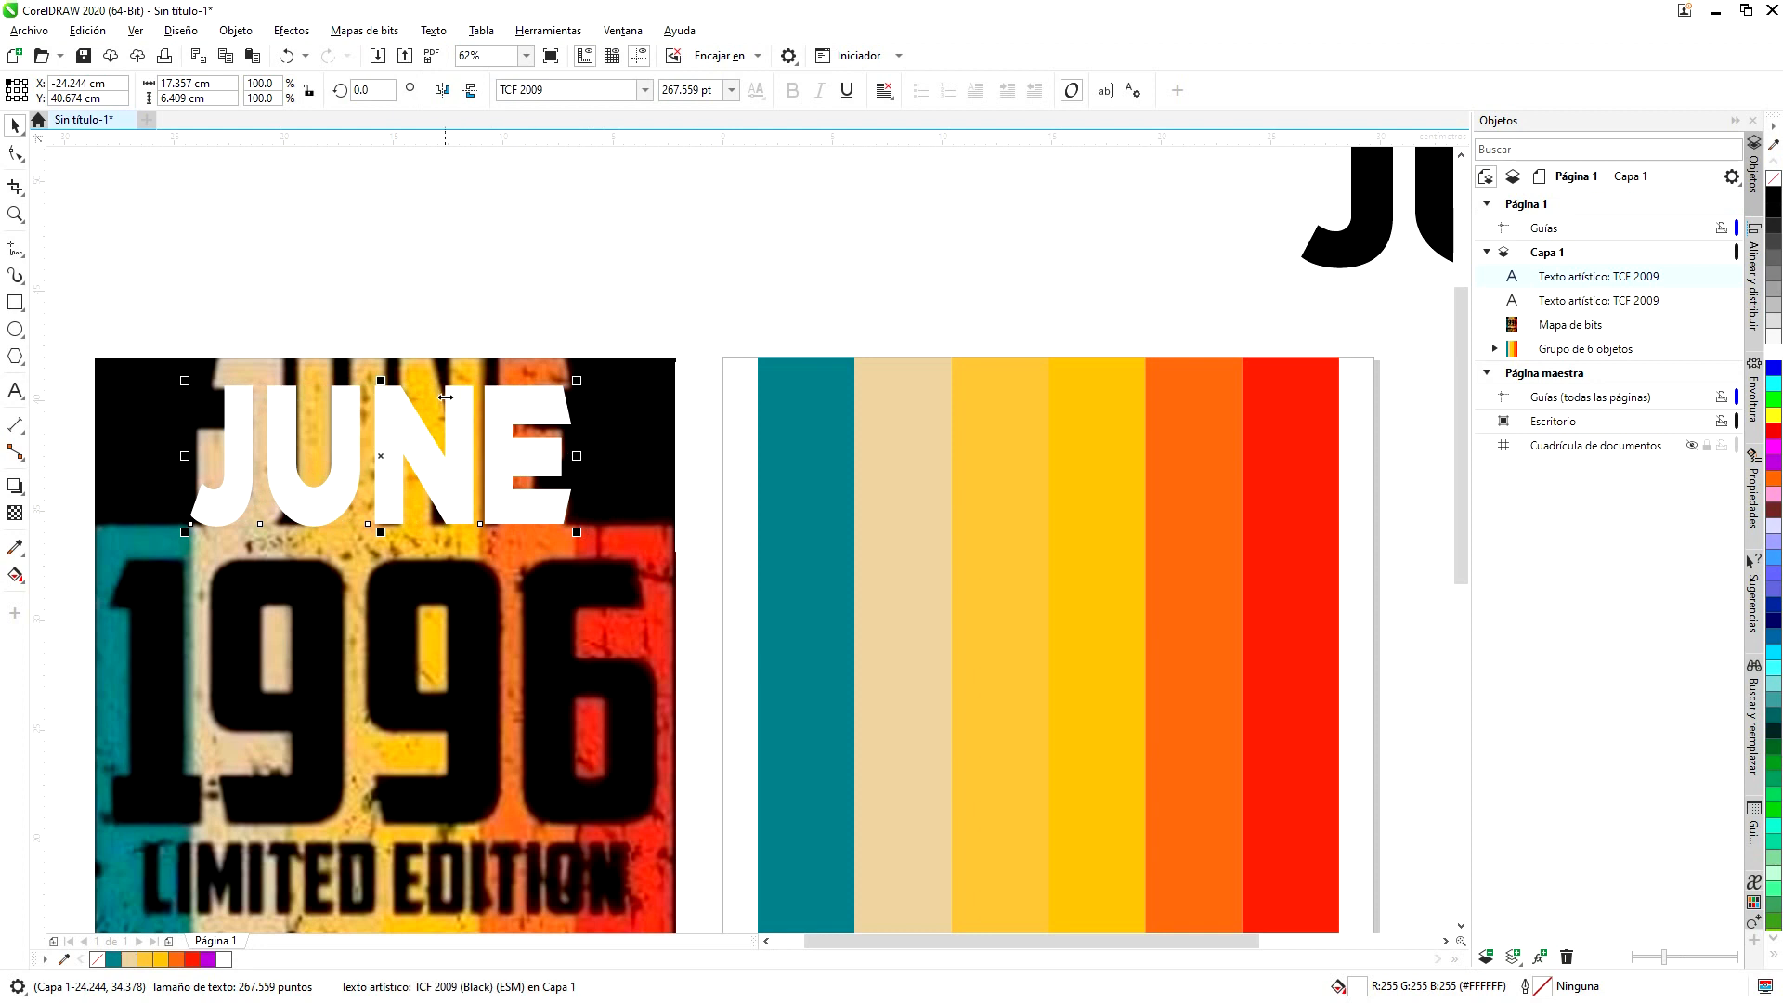
- Stretch the white JUNE copy to about 7.7 cm high and align it over the reference image's JUNE lettering
drag(380, 381, 381, 350)
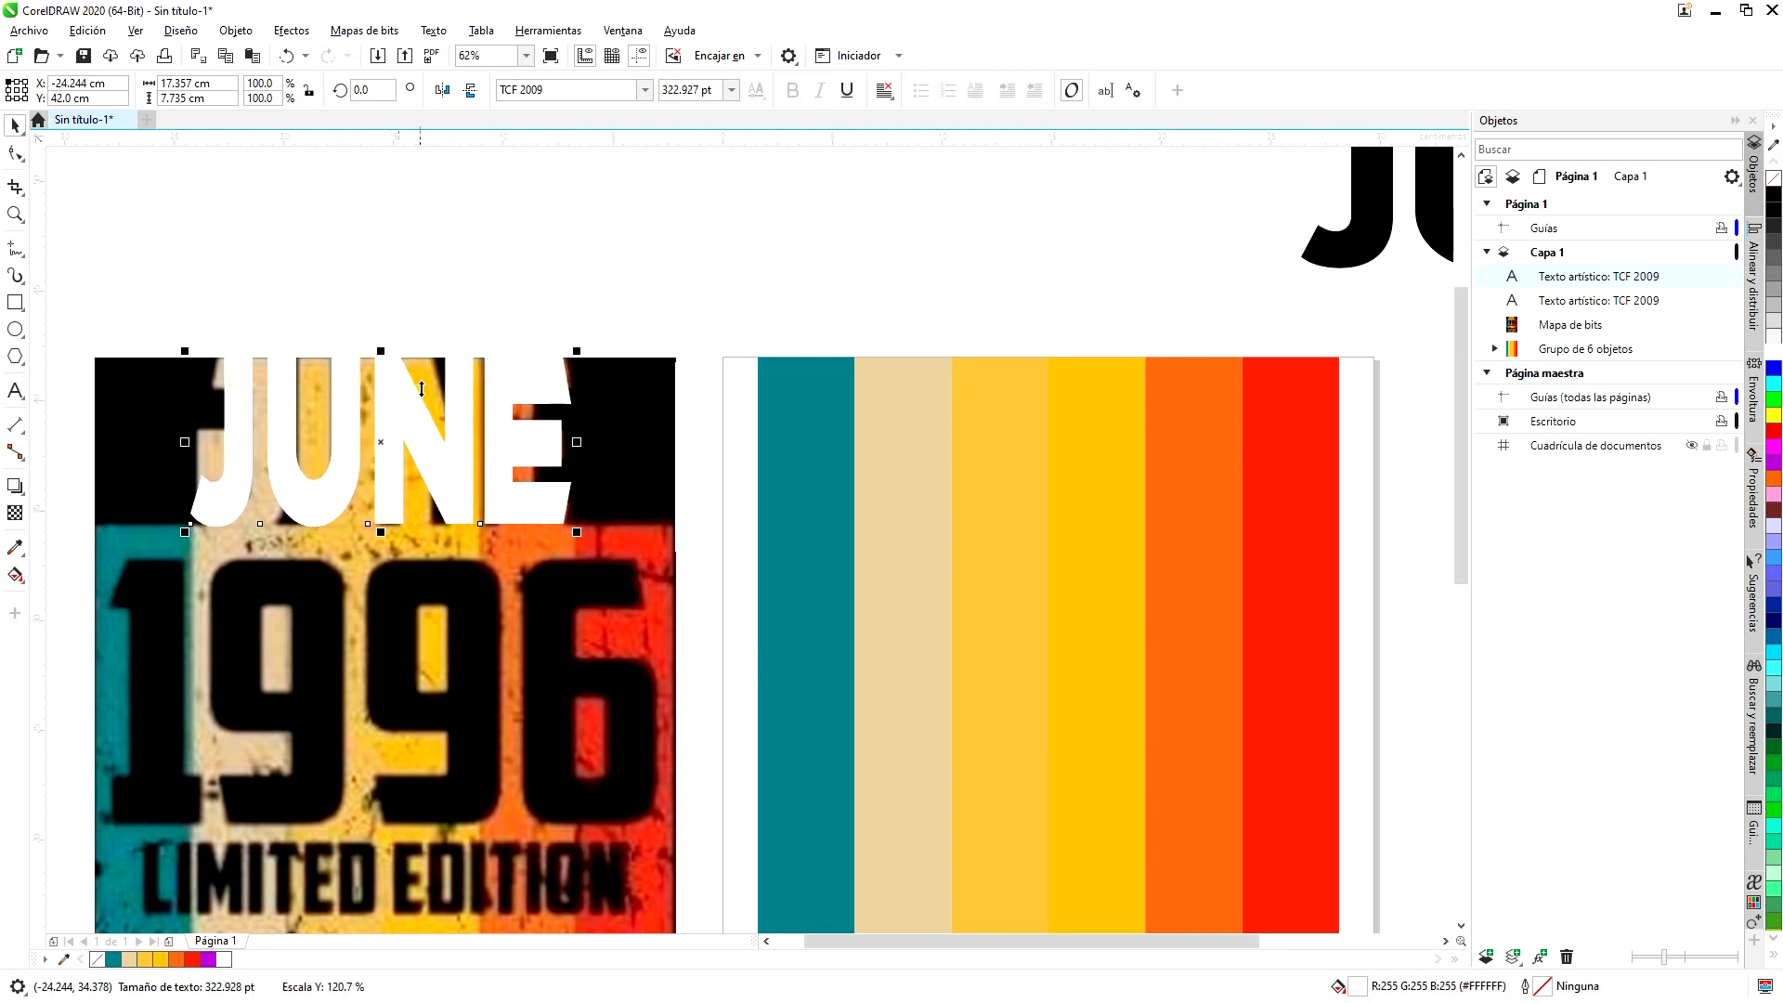
drag(421, 429, 372, 432)
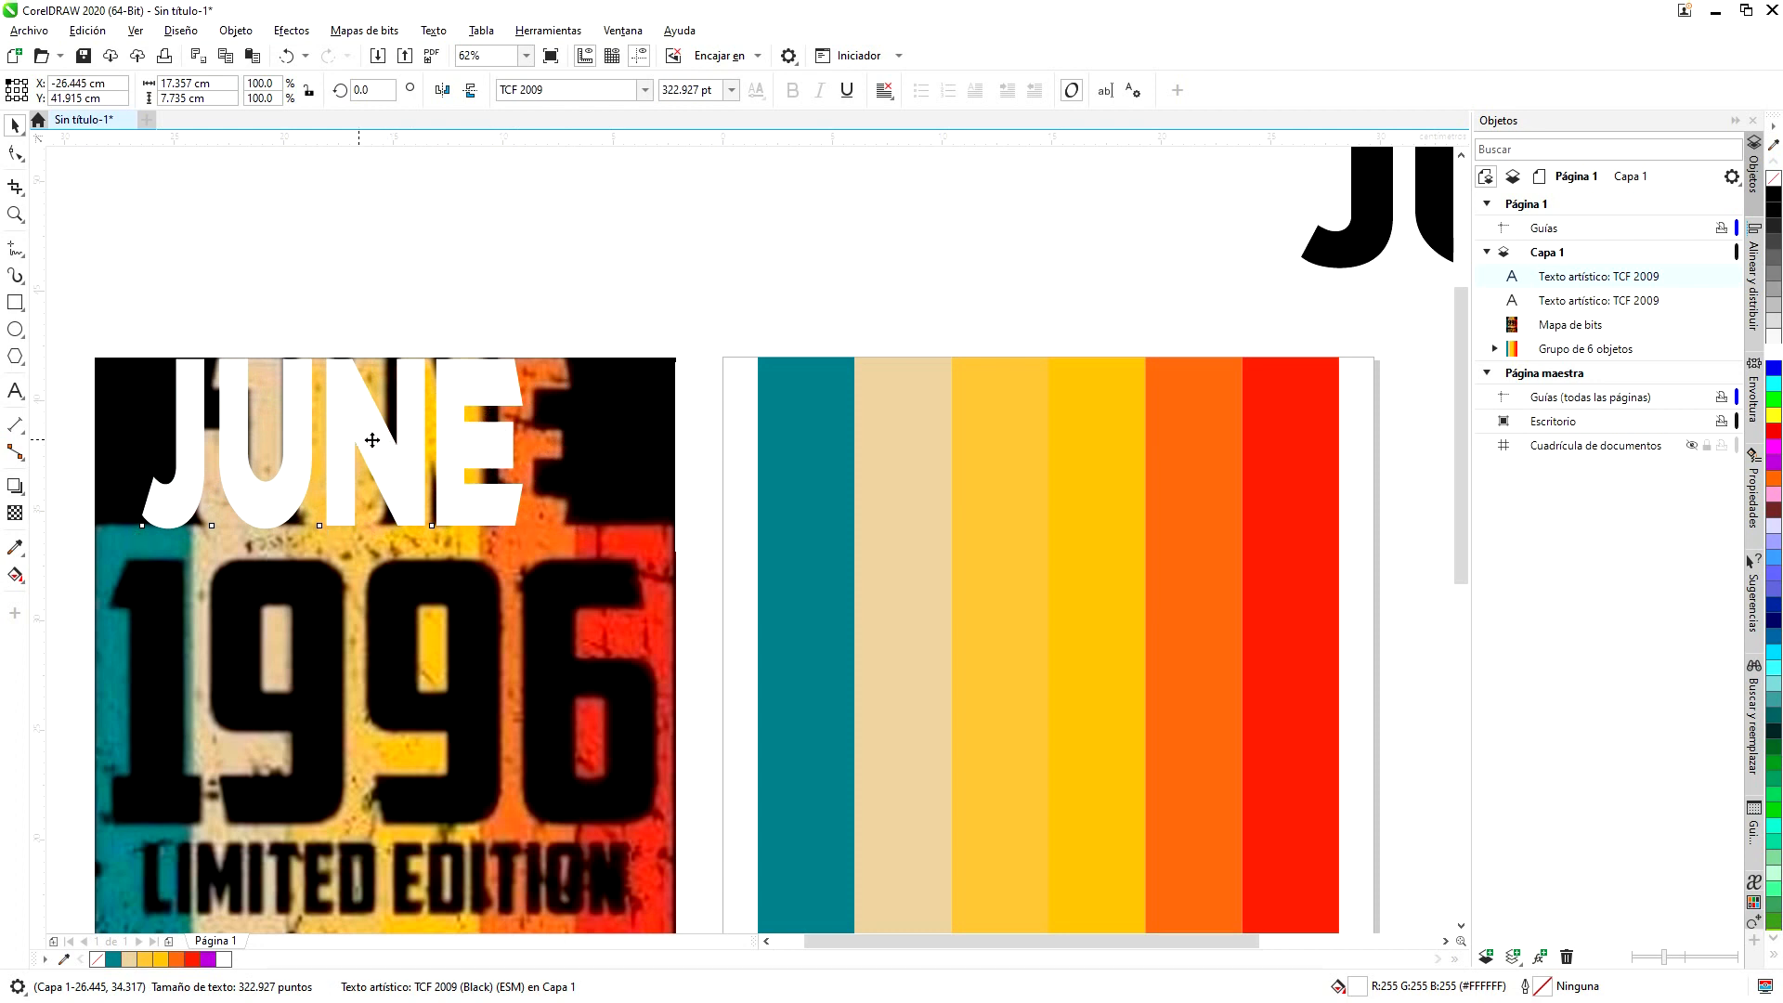
drag(360, 442, 404, 443)
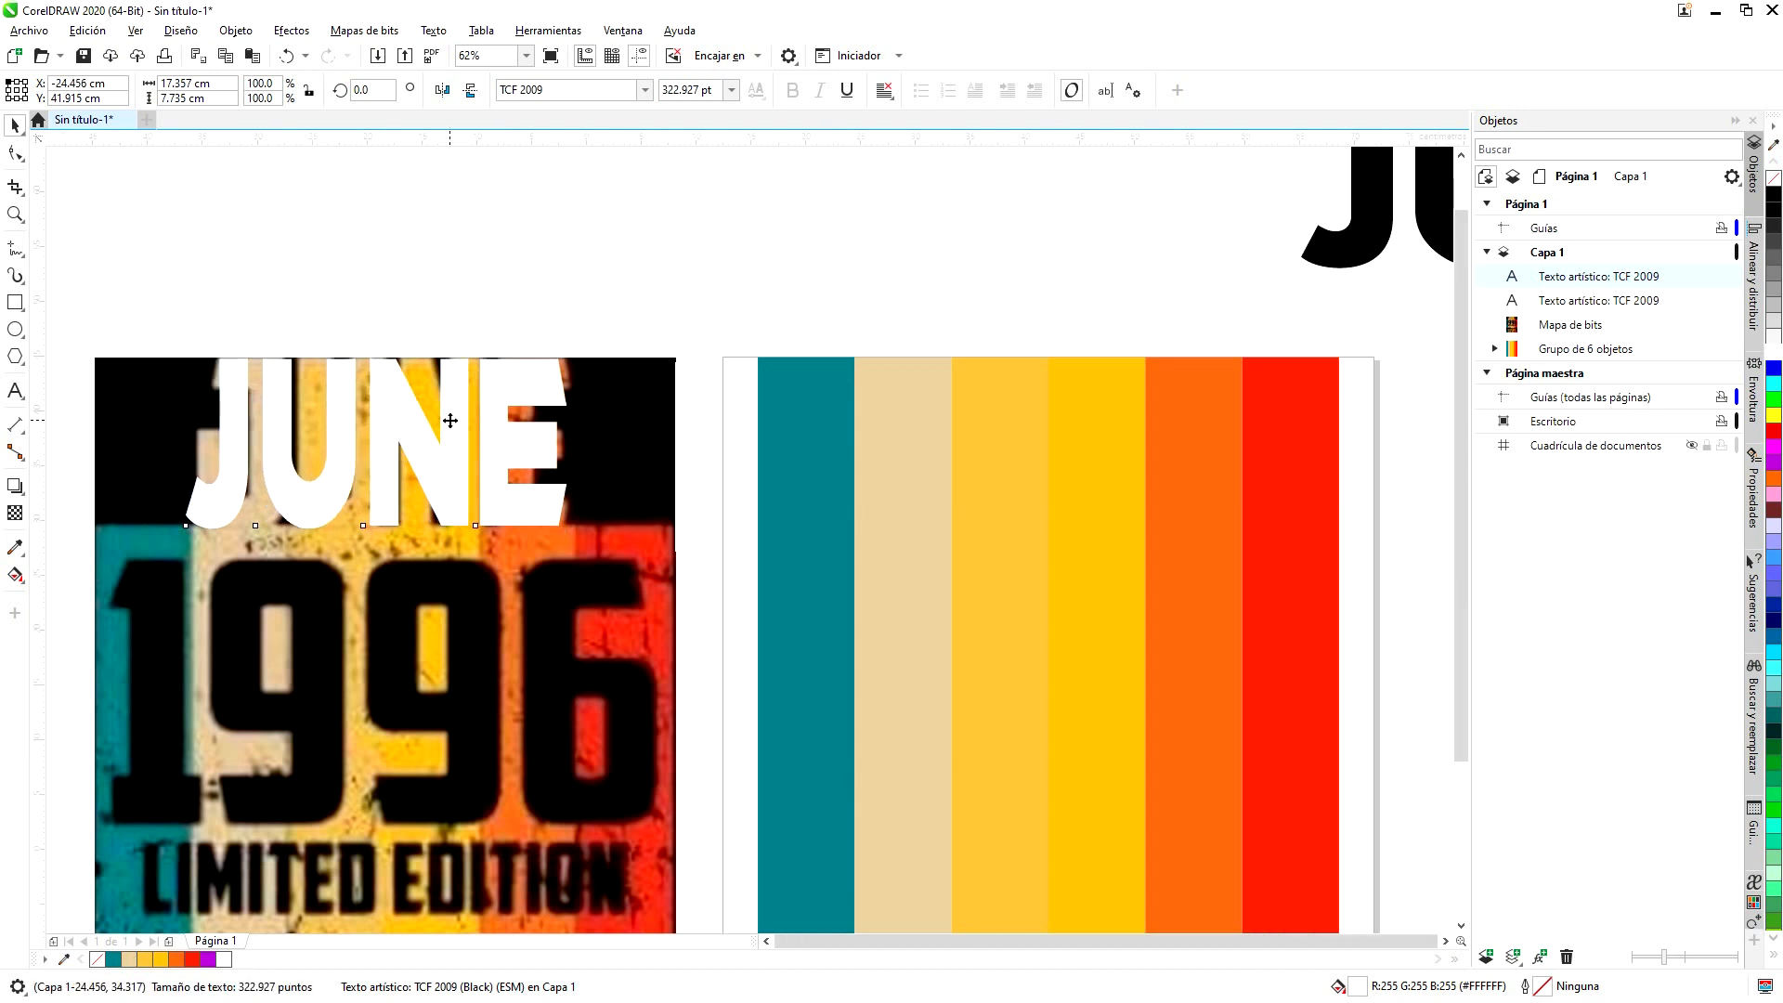
- Look through the rest of the installed fonts for the black JUNE text, comparing them with the reference lettering
scroll(447, 420, down, 2)
click(989, 333)
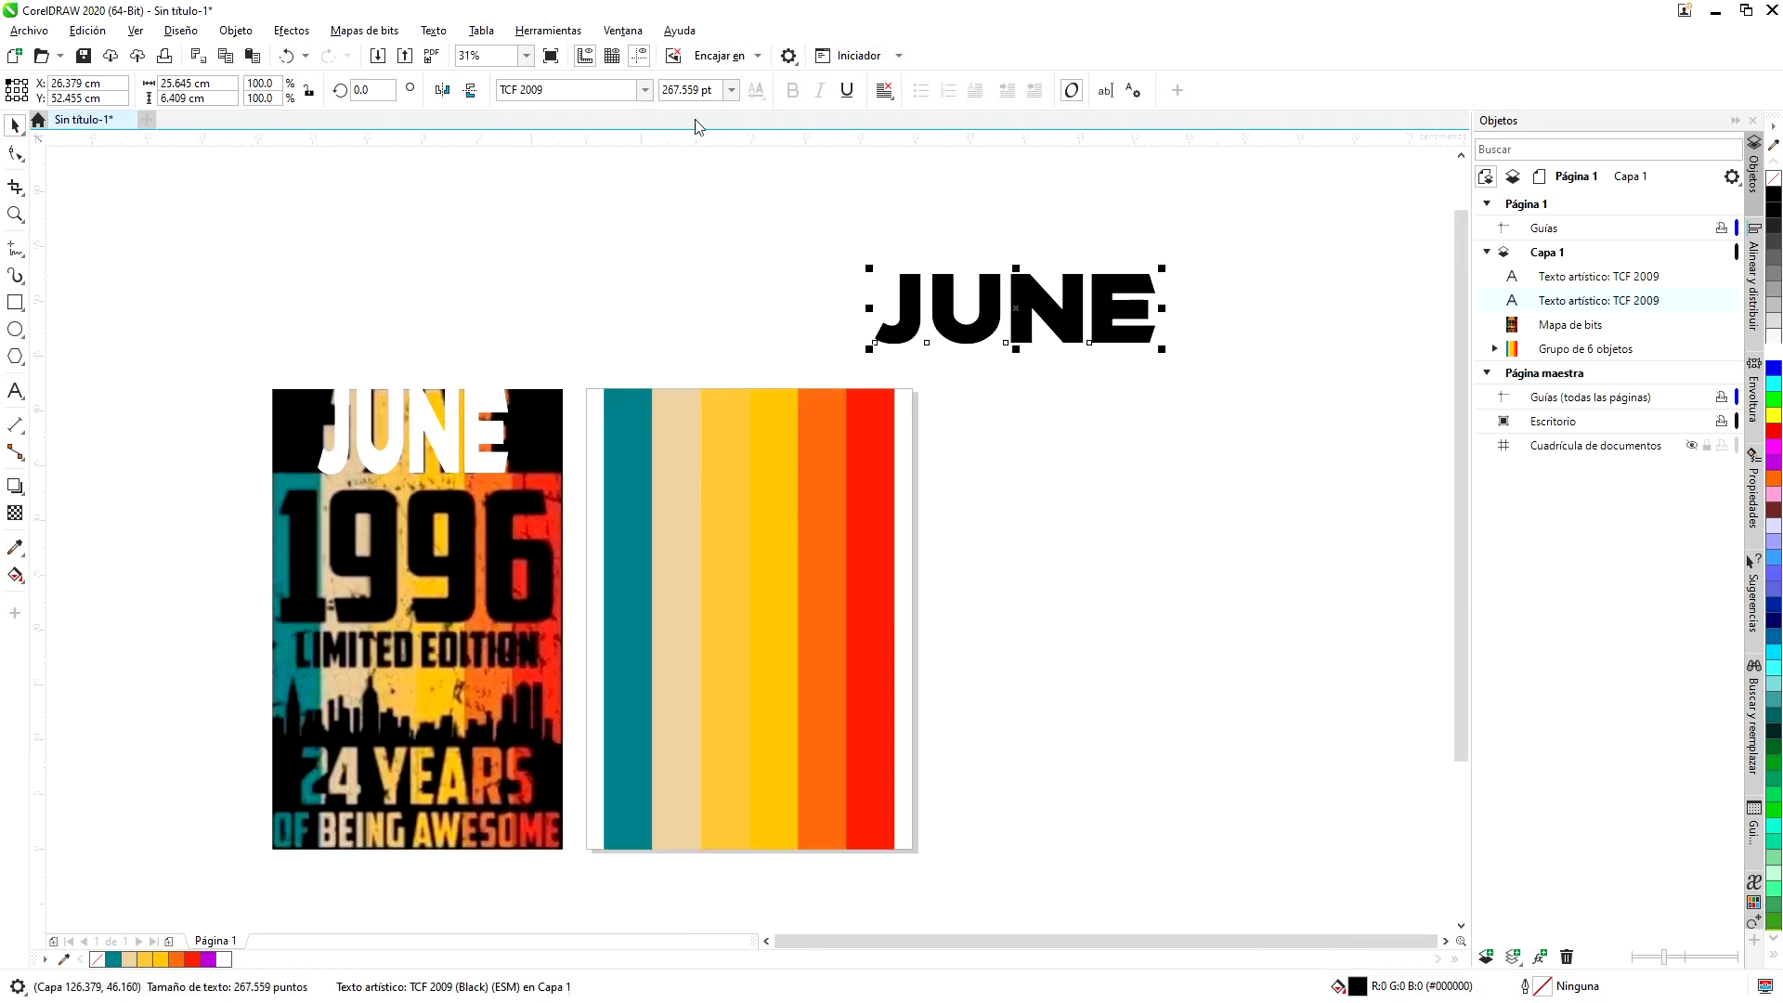
click(645, 91)
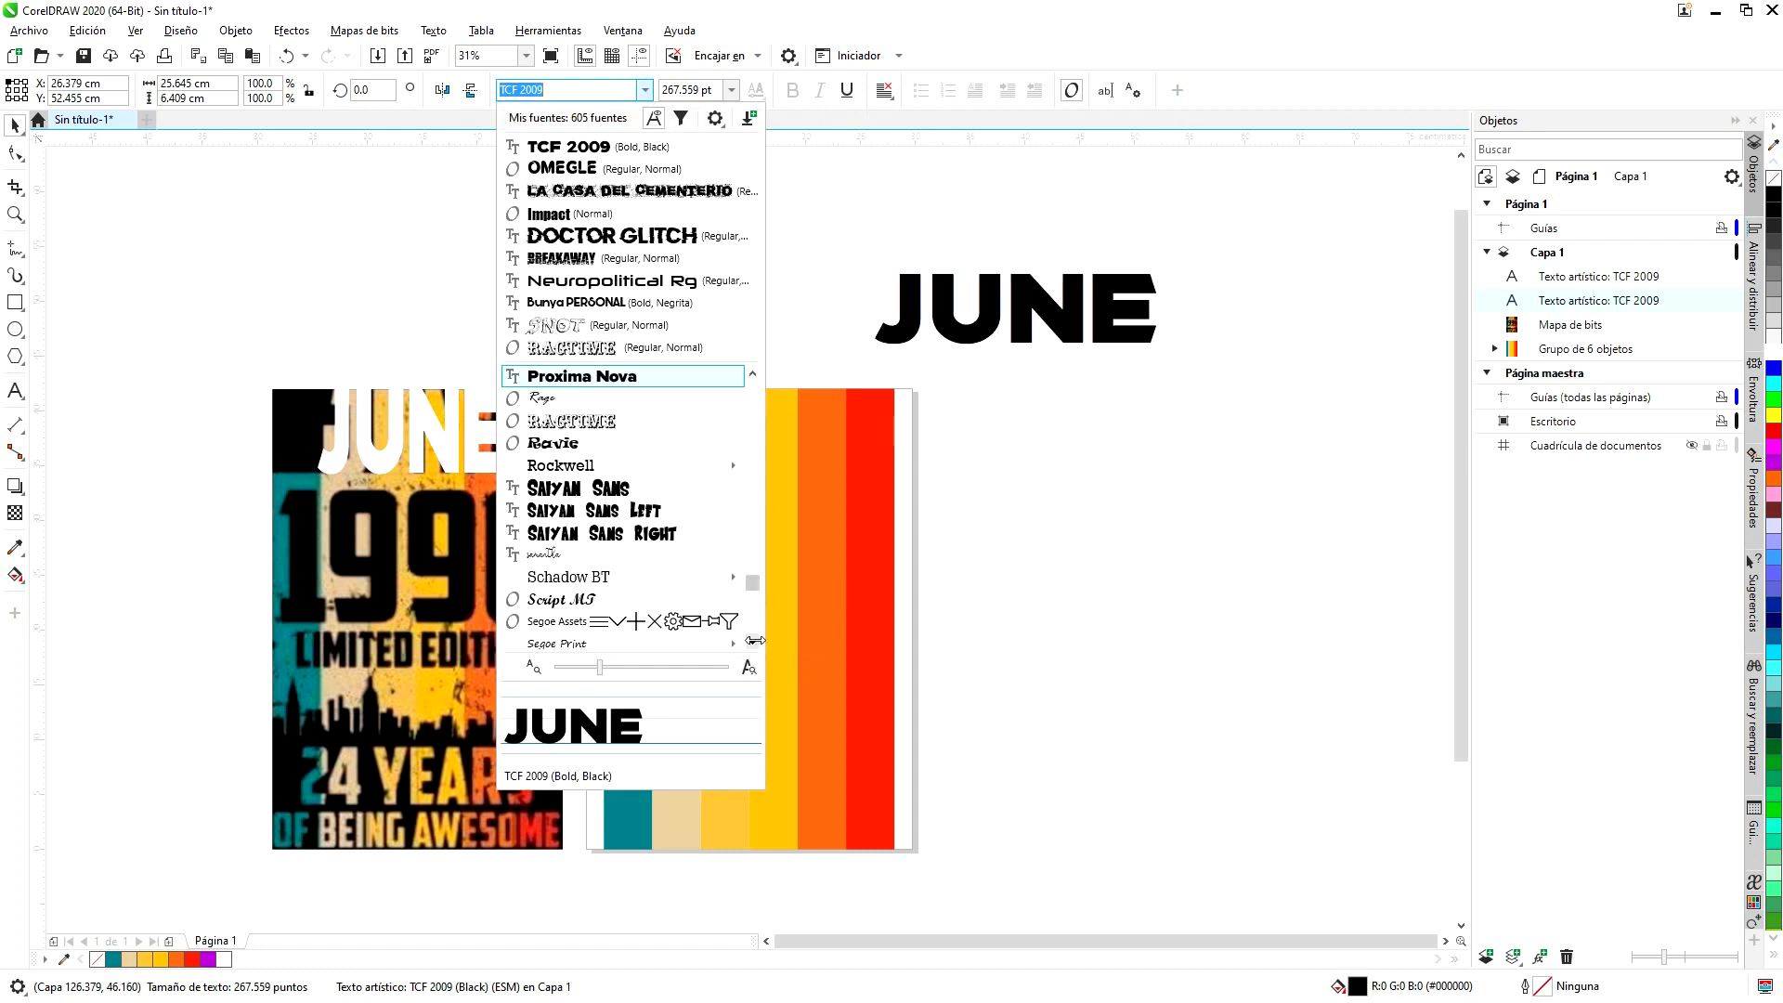
scroll(754, 642, down, 3)
scroll(754, 642, down, 2)
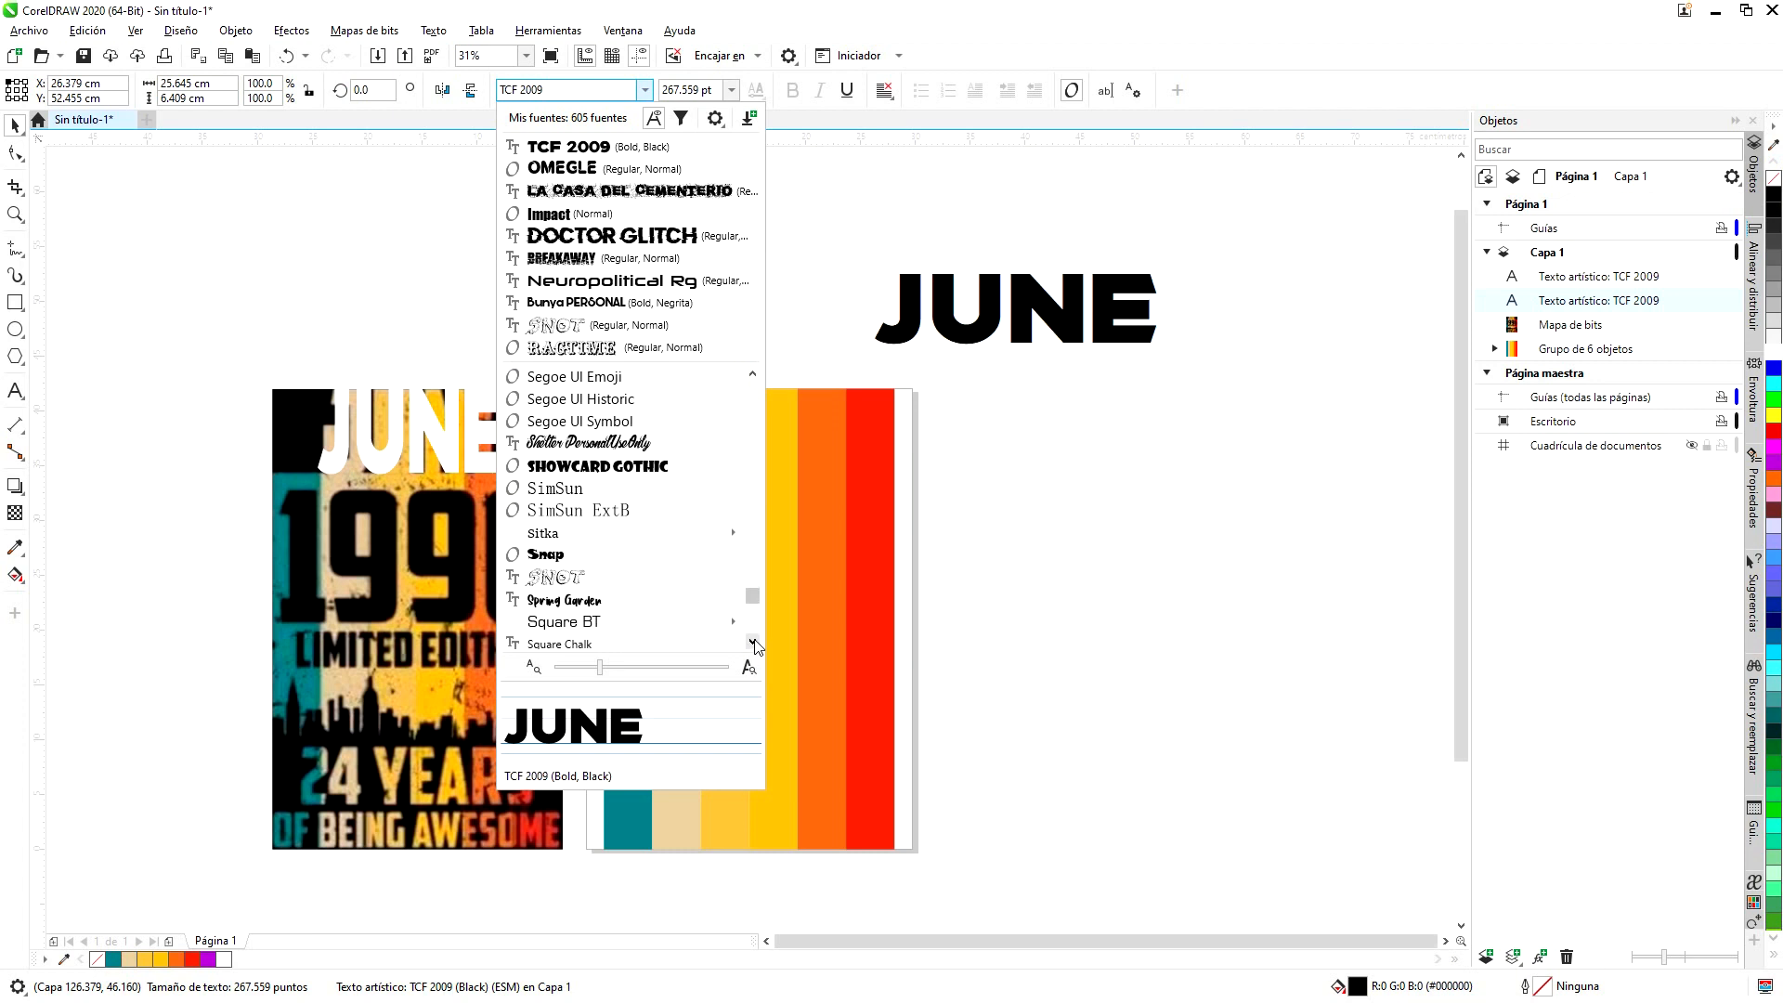
scroll(754, 643, down, 4)
scroll(754, 643, down, 5)
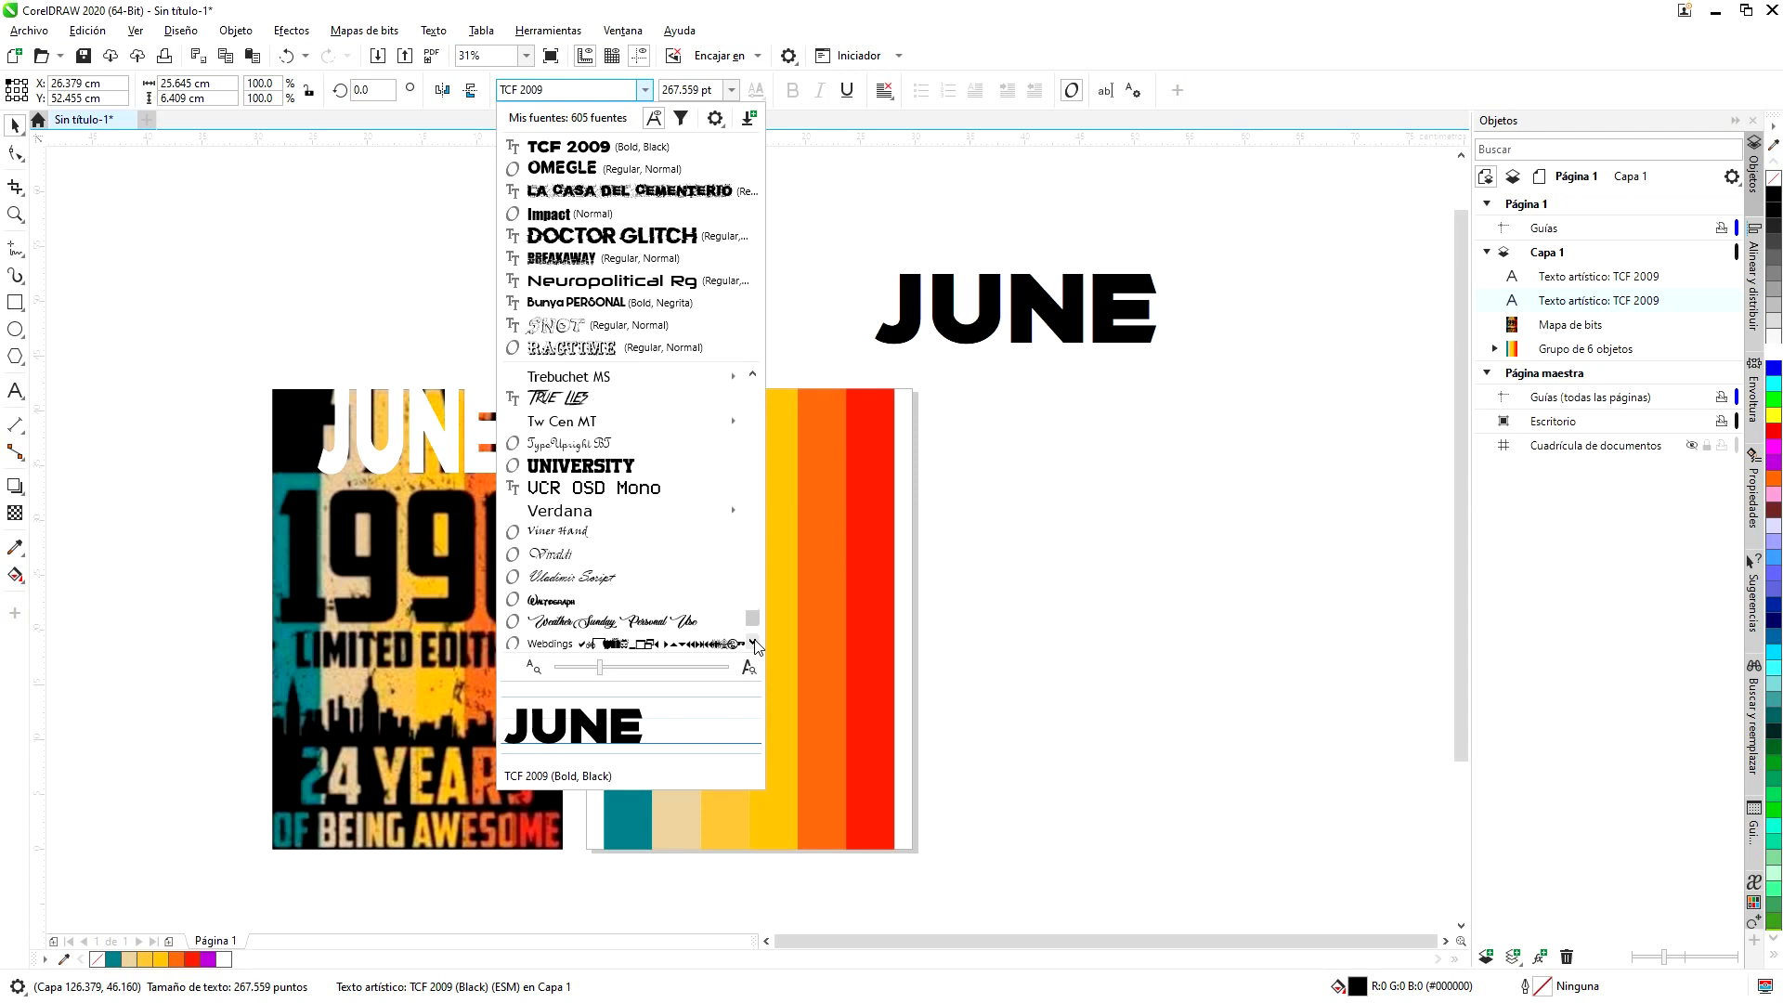
scroll(754, 642, down, 2)
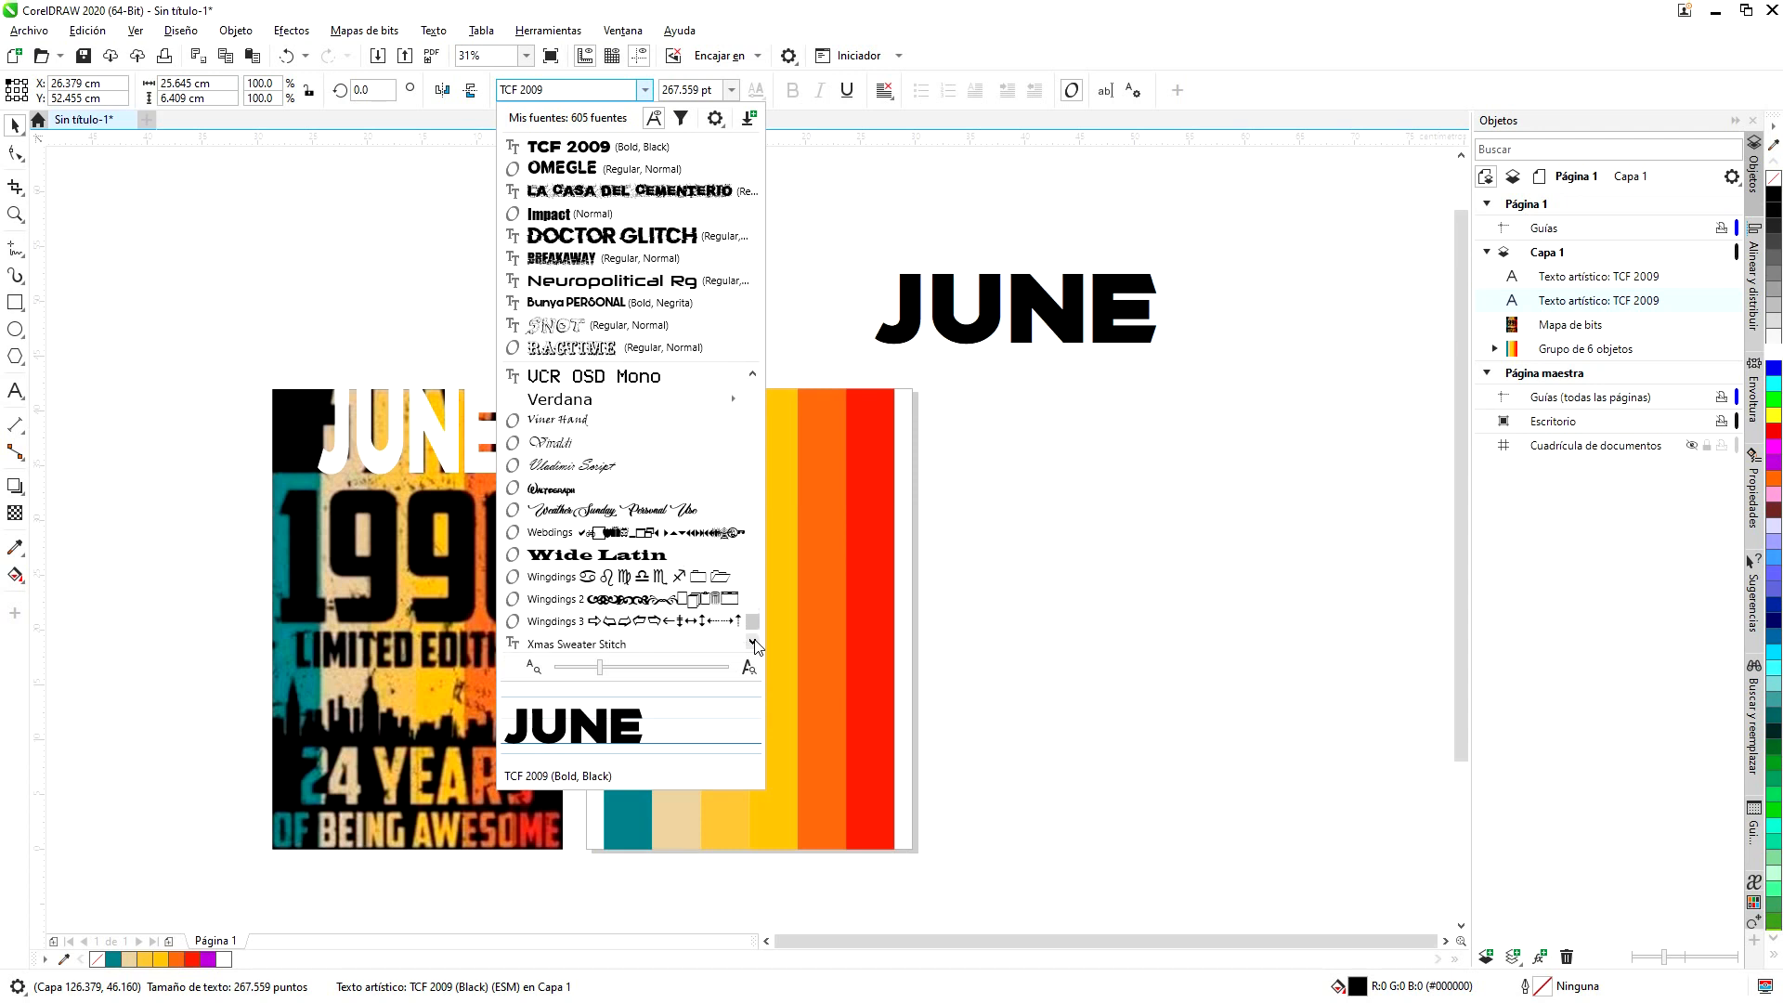
scroll(754, 642, down, 2)
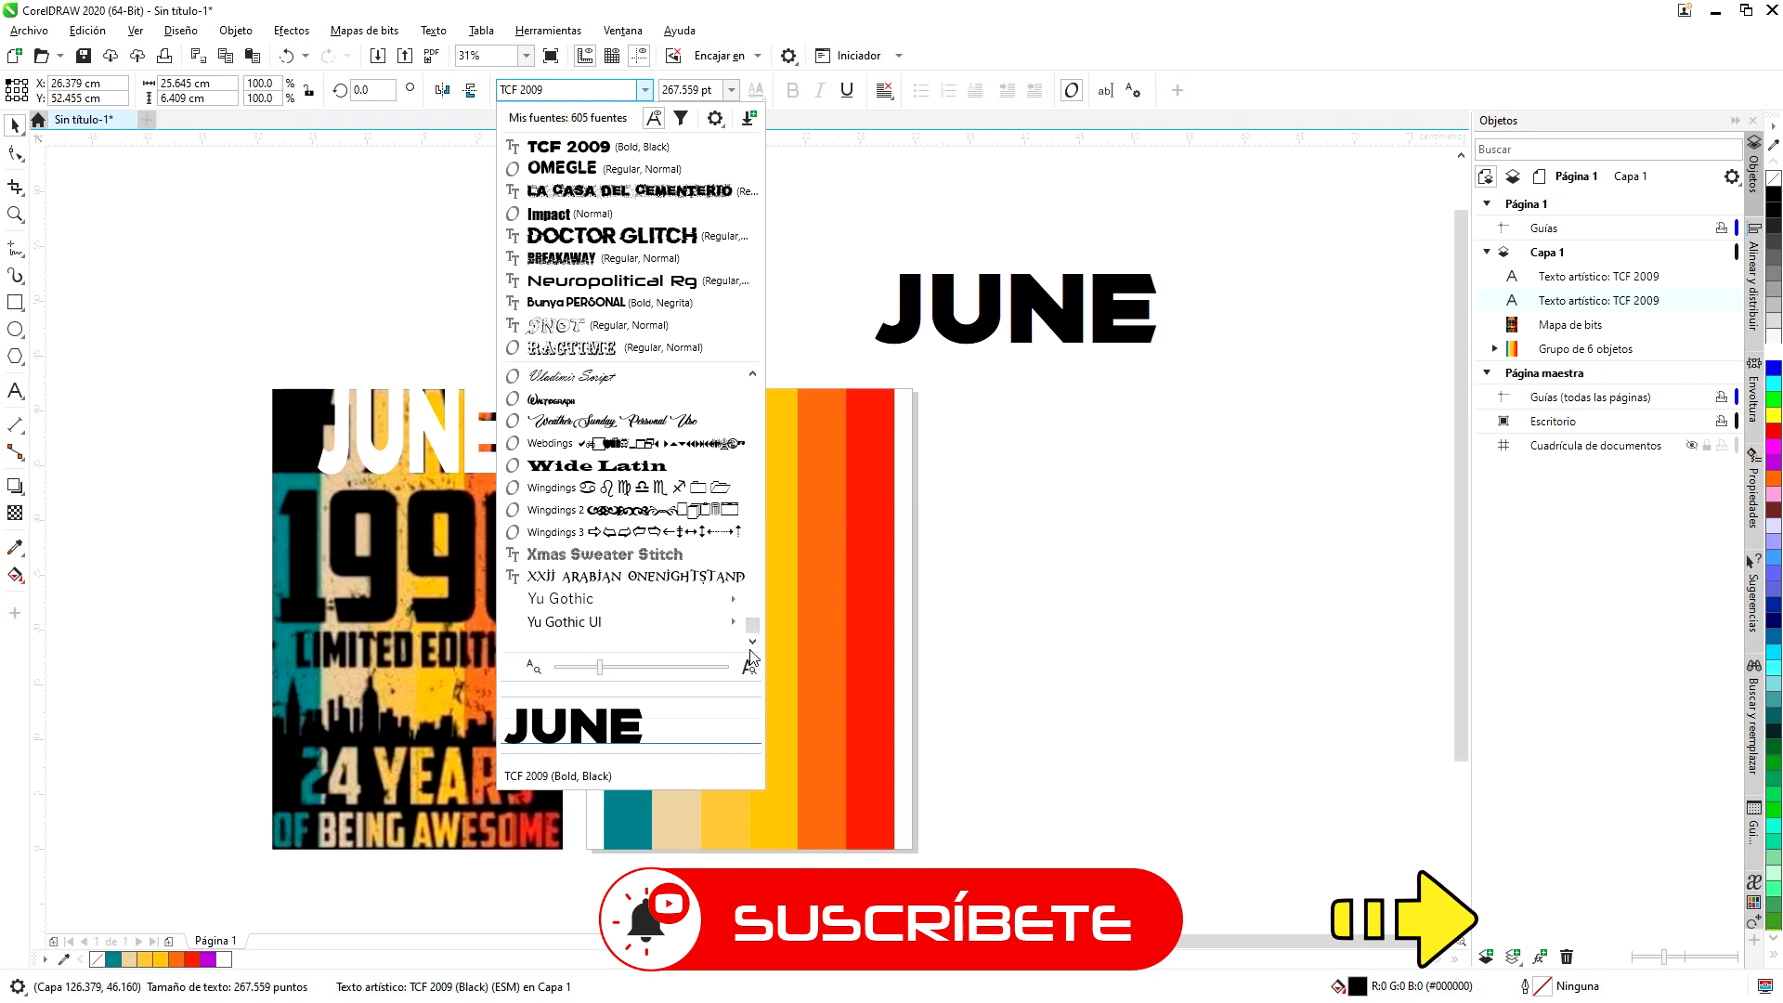
scroll(753, 637, up, 4)
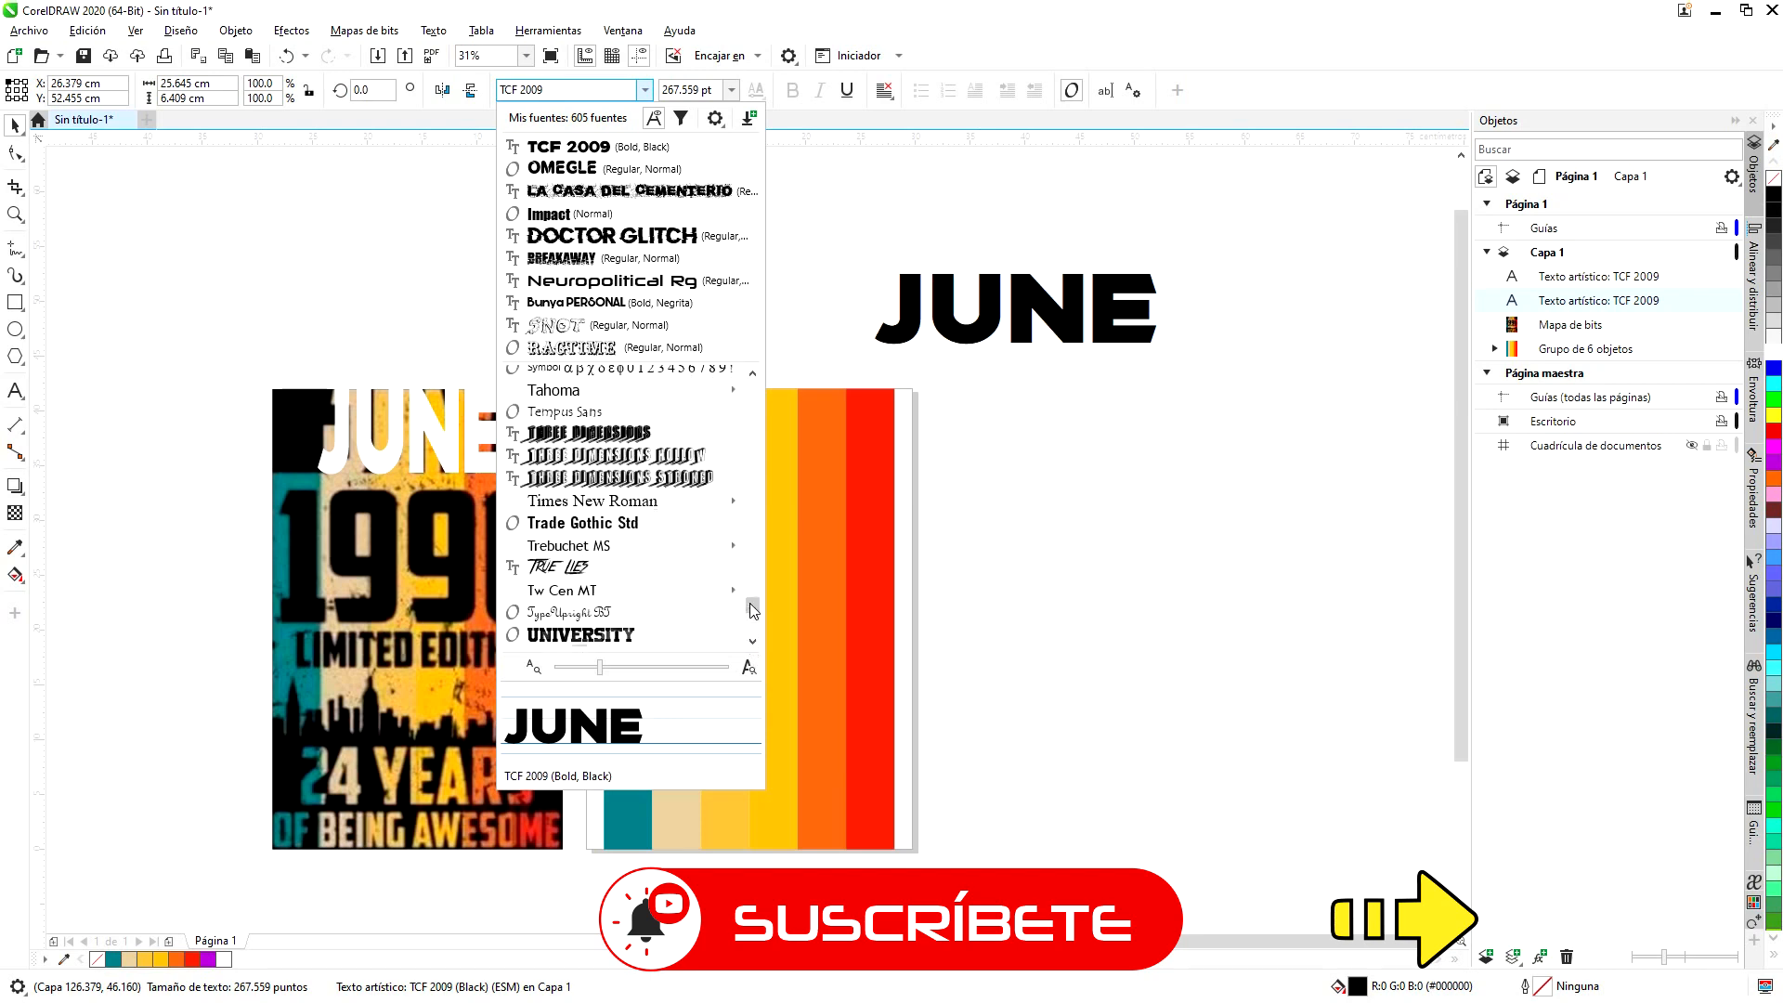
scroll(756, 655, down, 8)
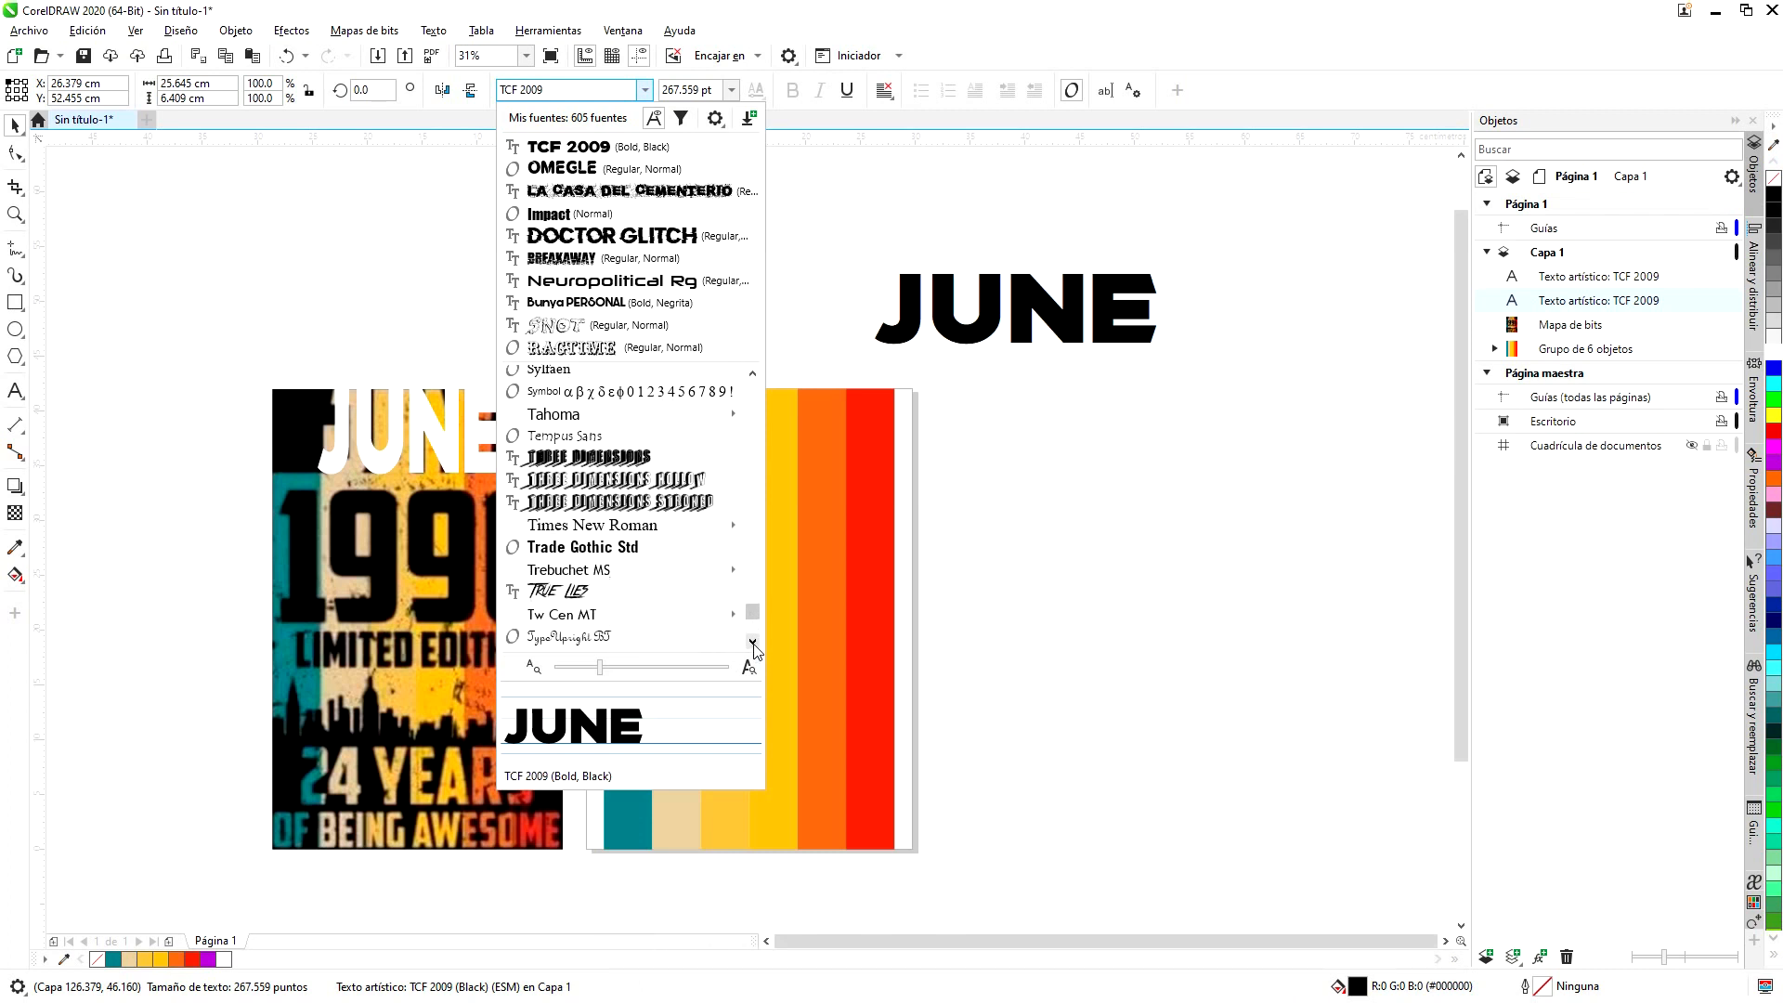
scroll(755, 649, down, 1)
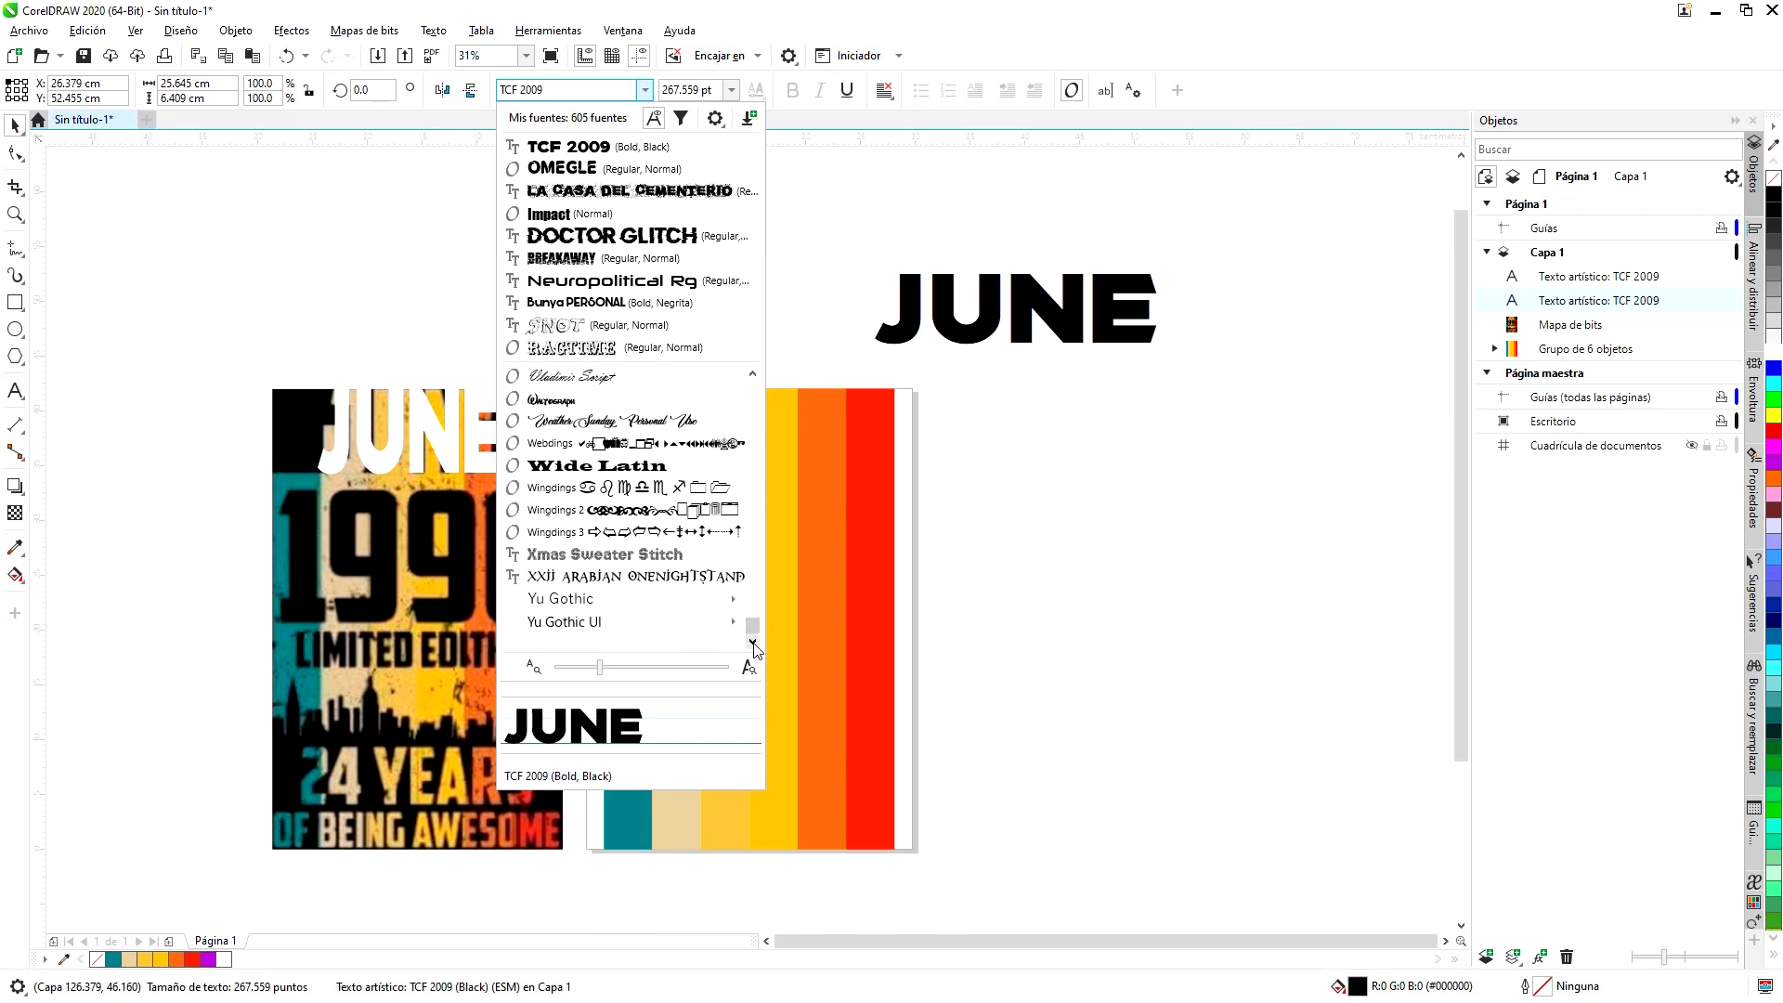
click(1037, 309)
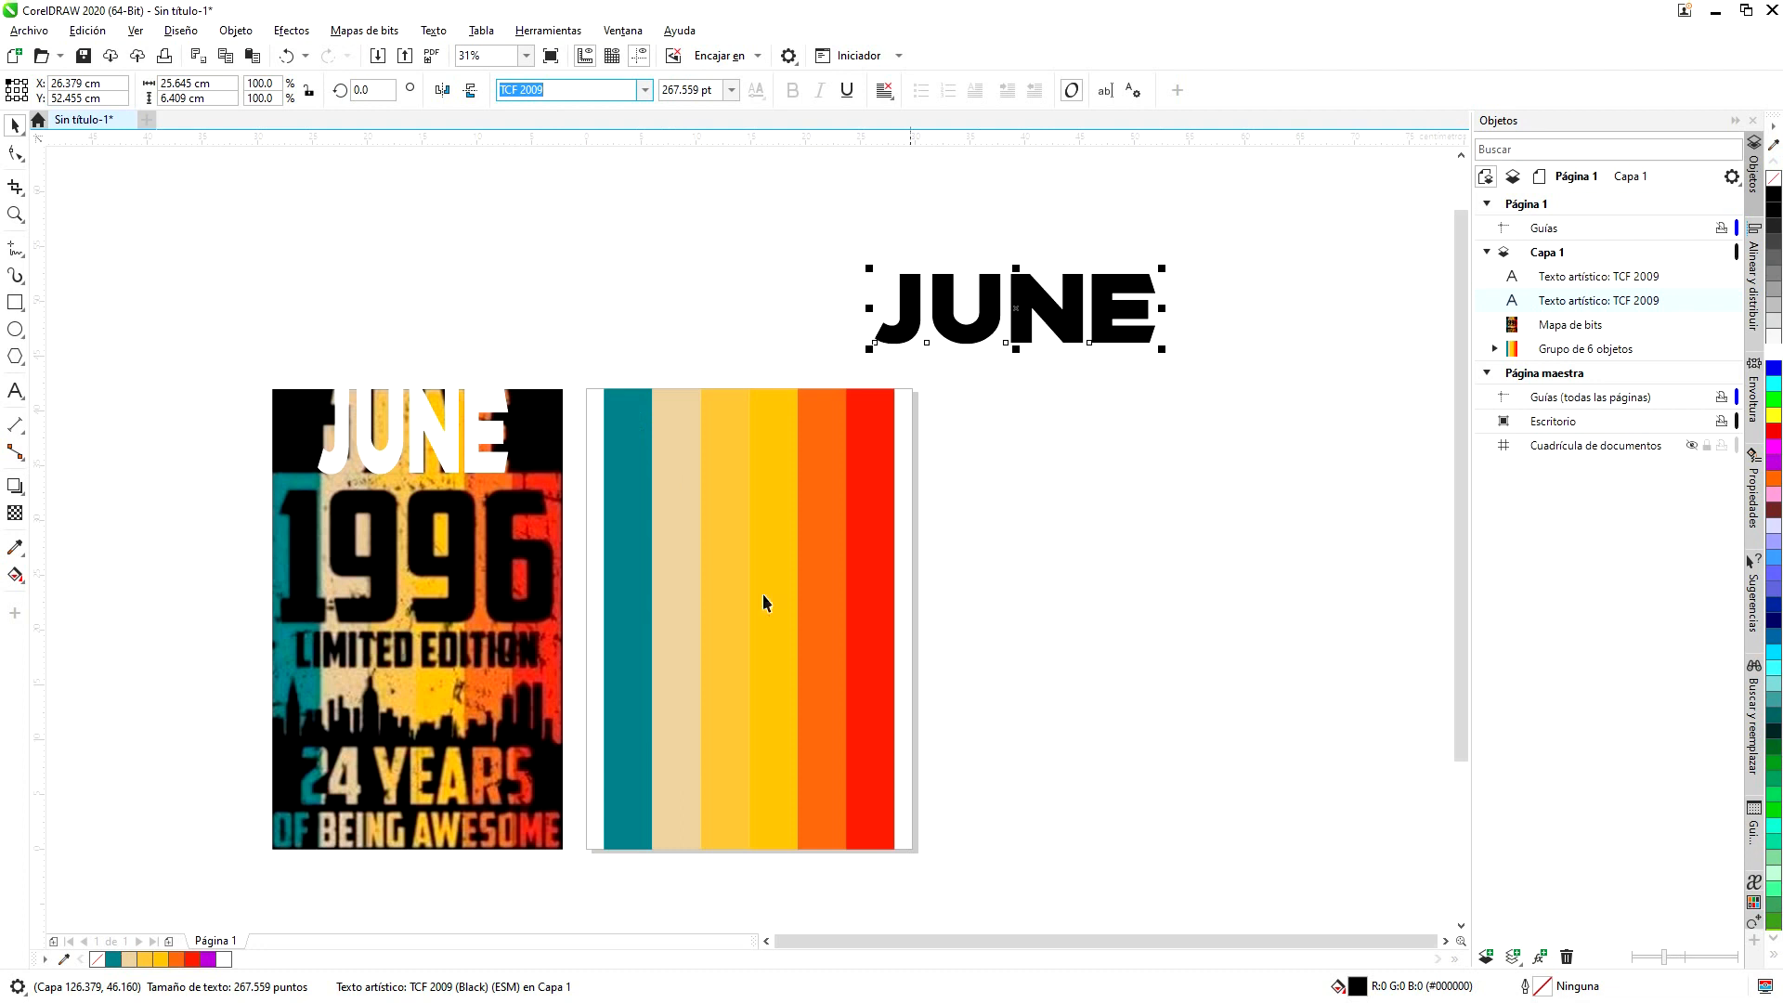
- Move the white JUNE copy above the reference image and fill it with red
drag(442, 450, 453, 340)
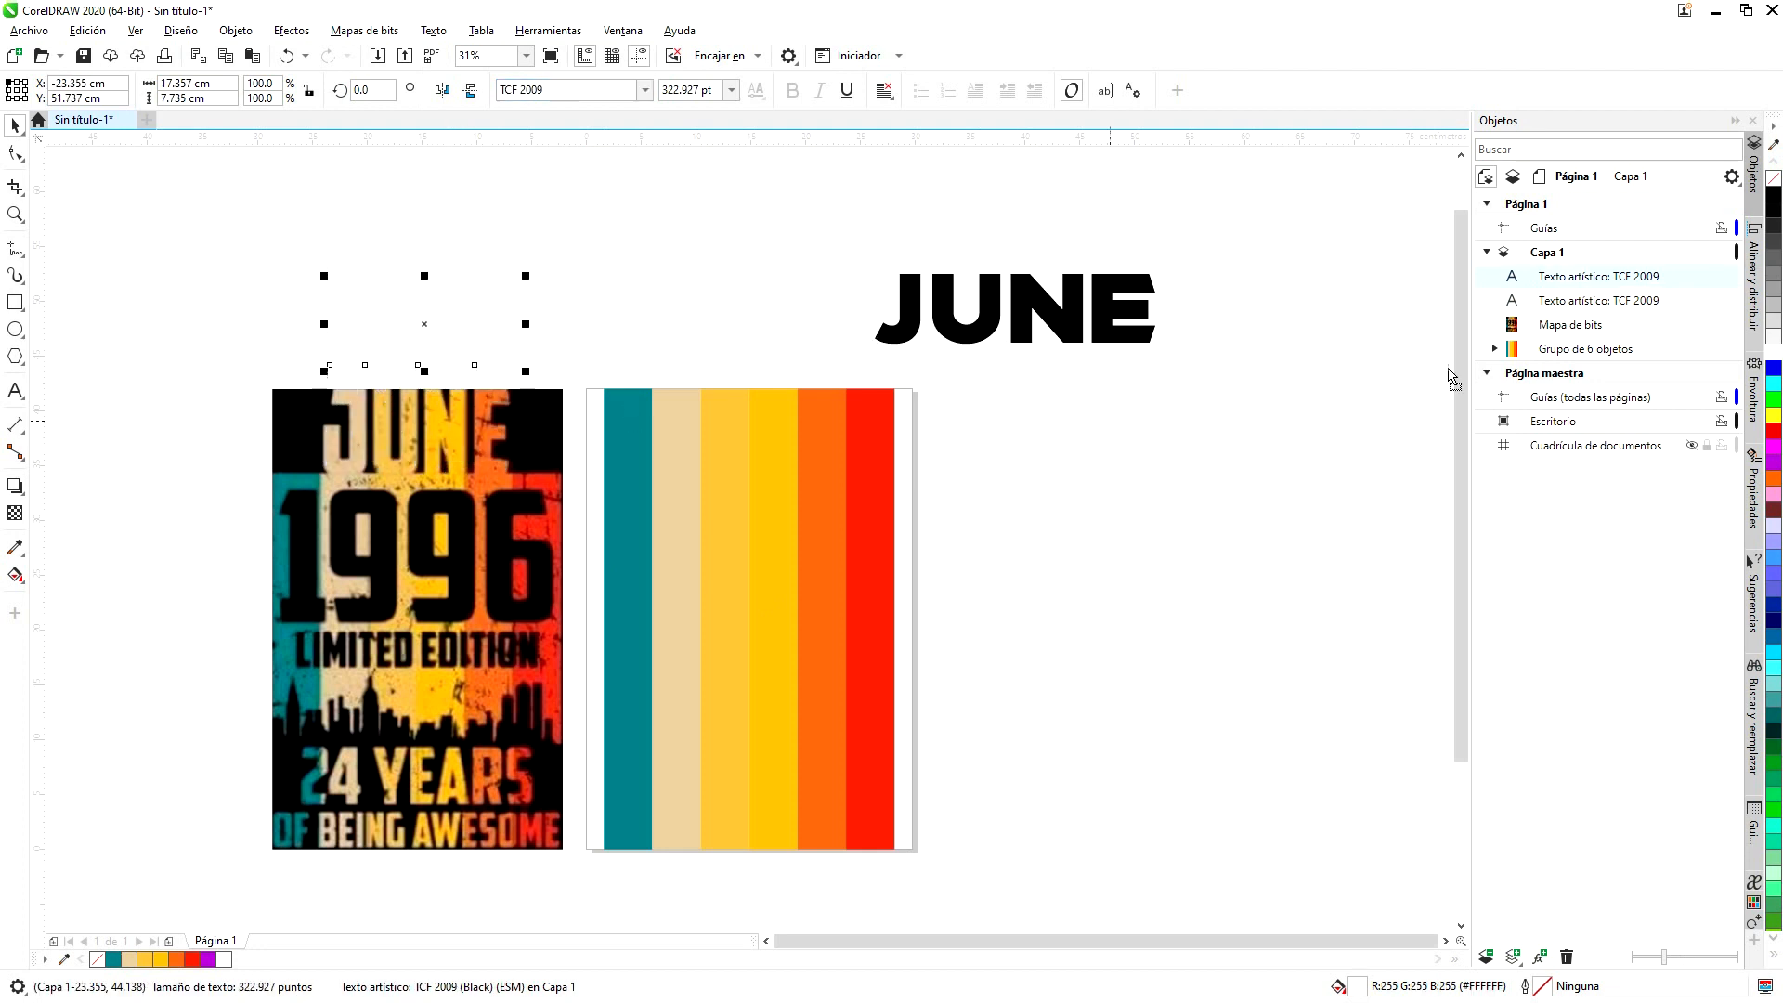
click(1775, 432)
click(304, 208)
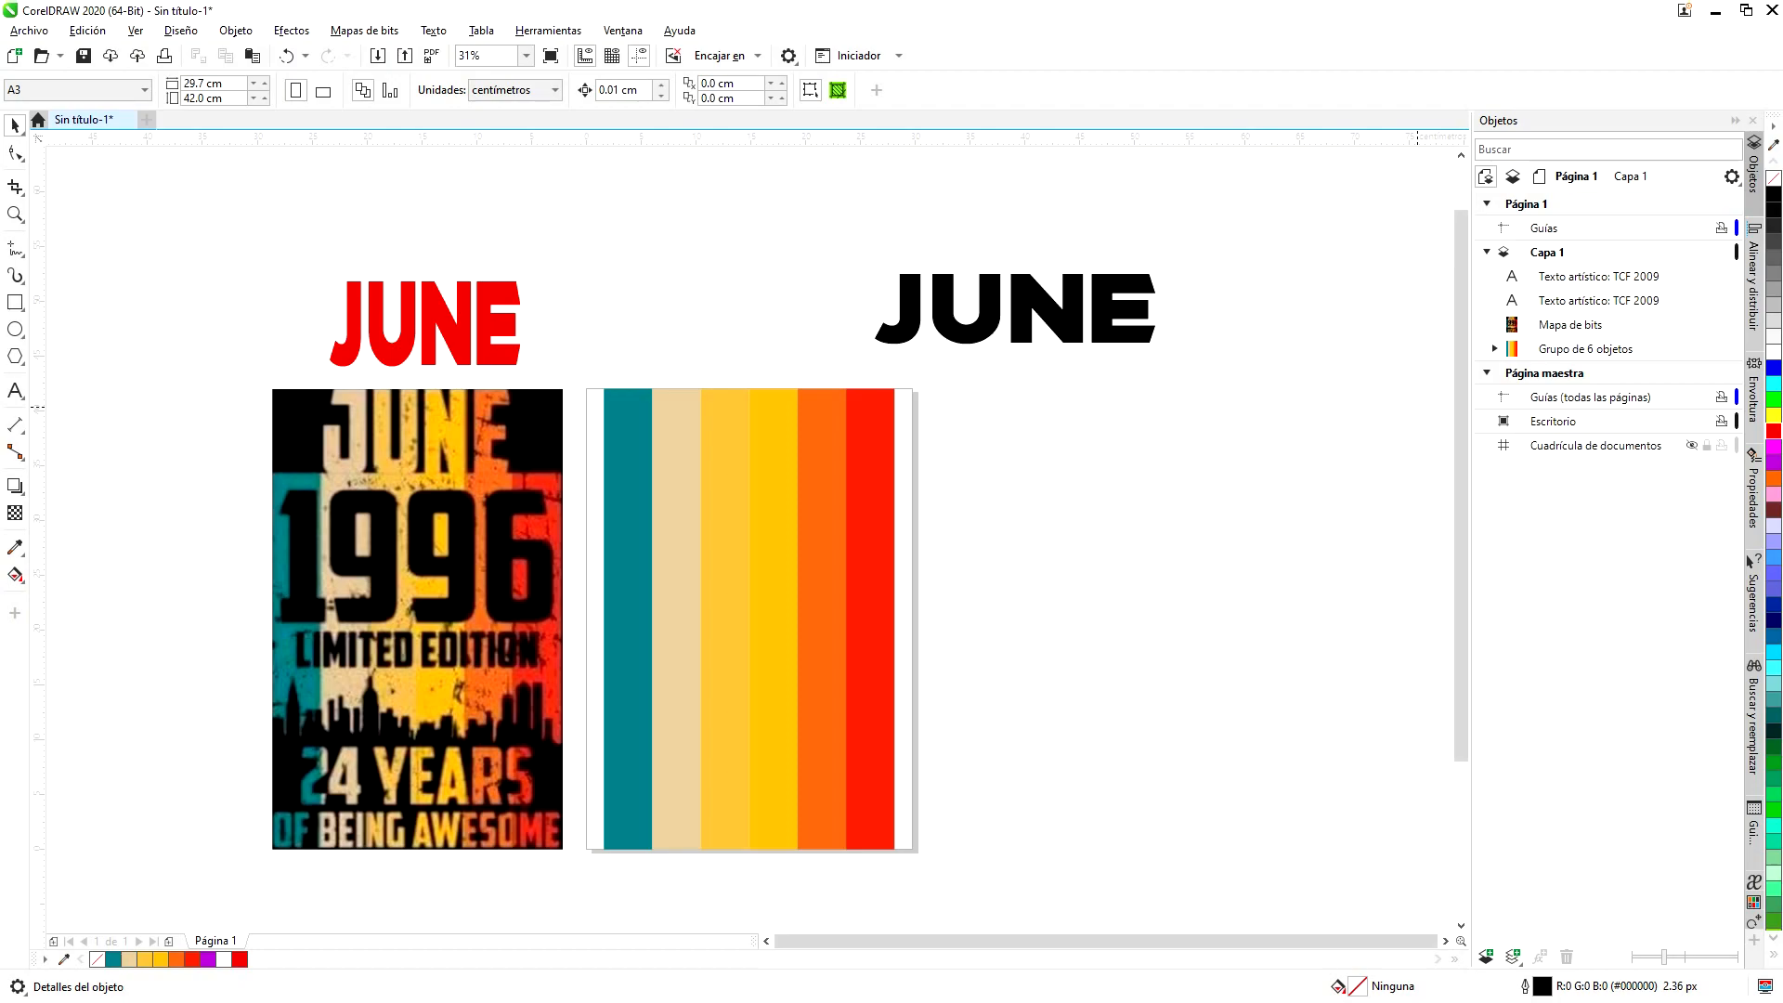
- Switch to the Chrome browser and open dafont.com
key(alt+Tab)
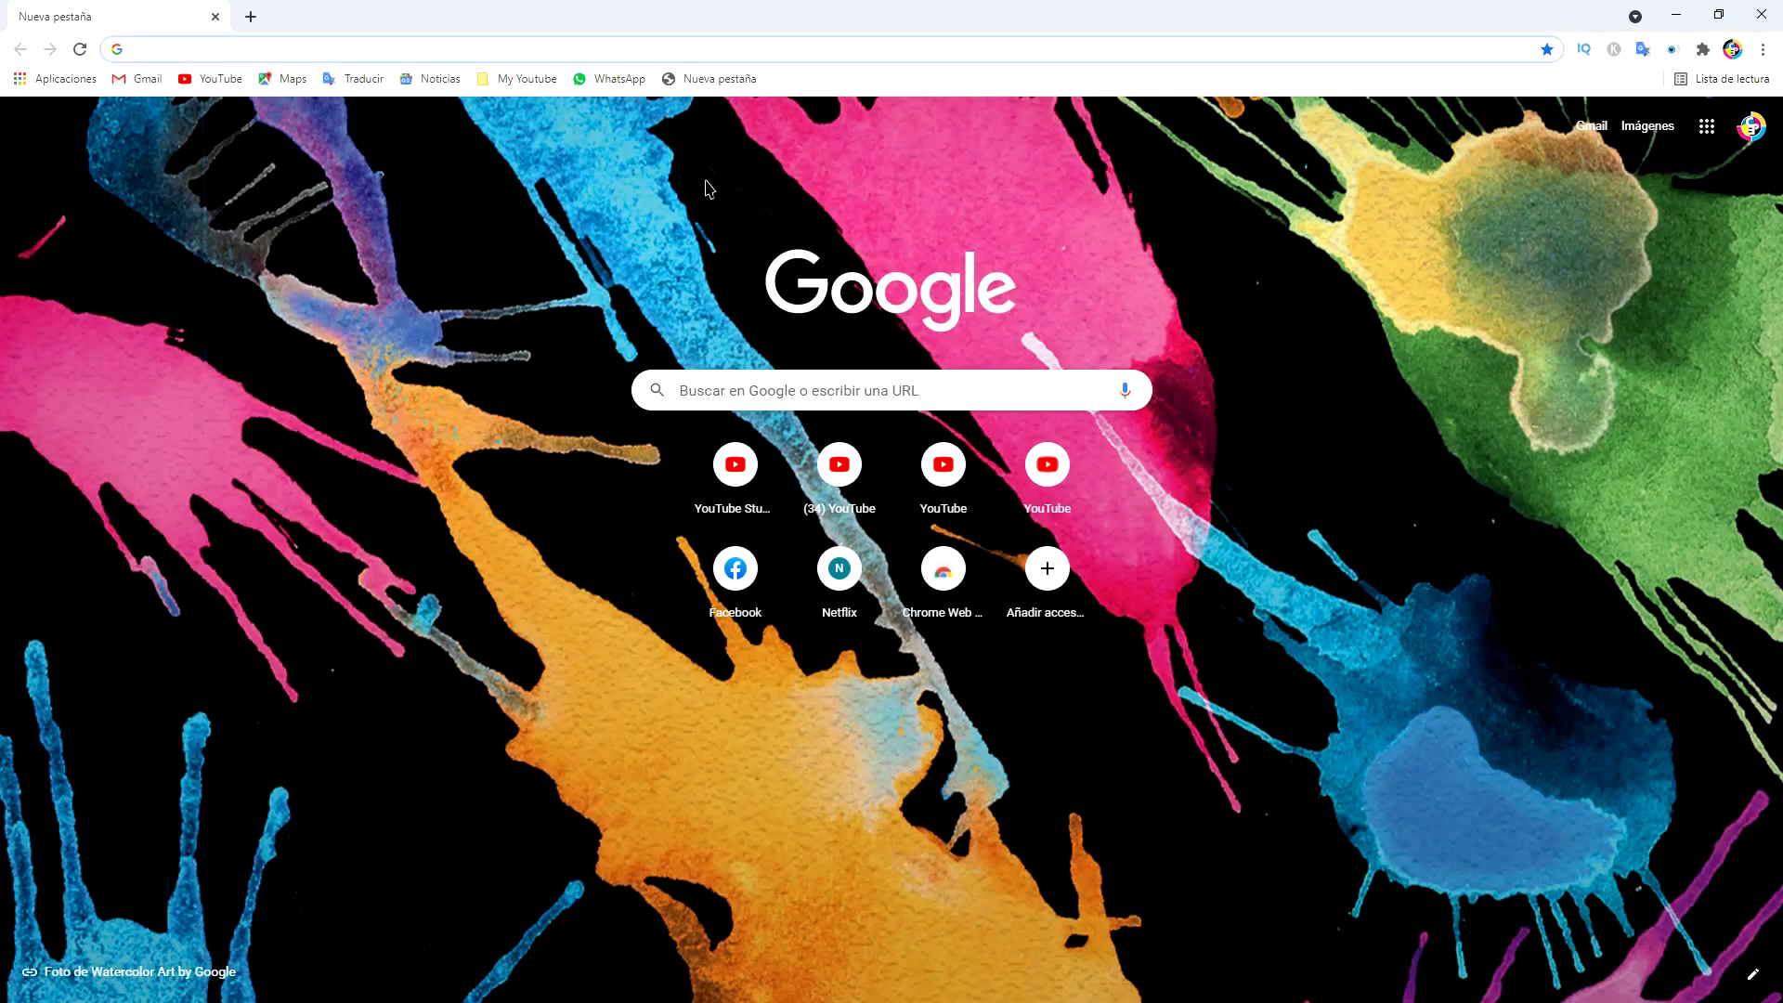
click(418, 44)
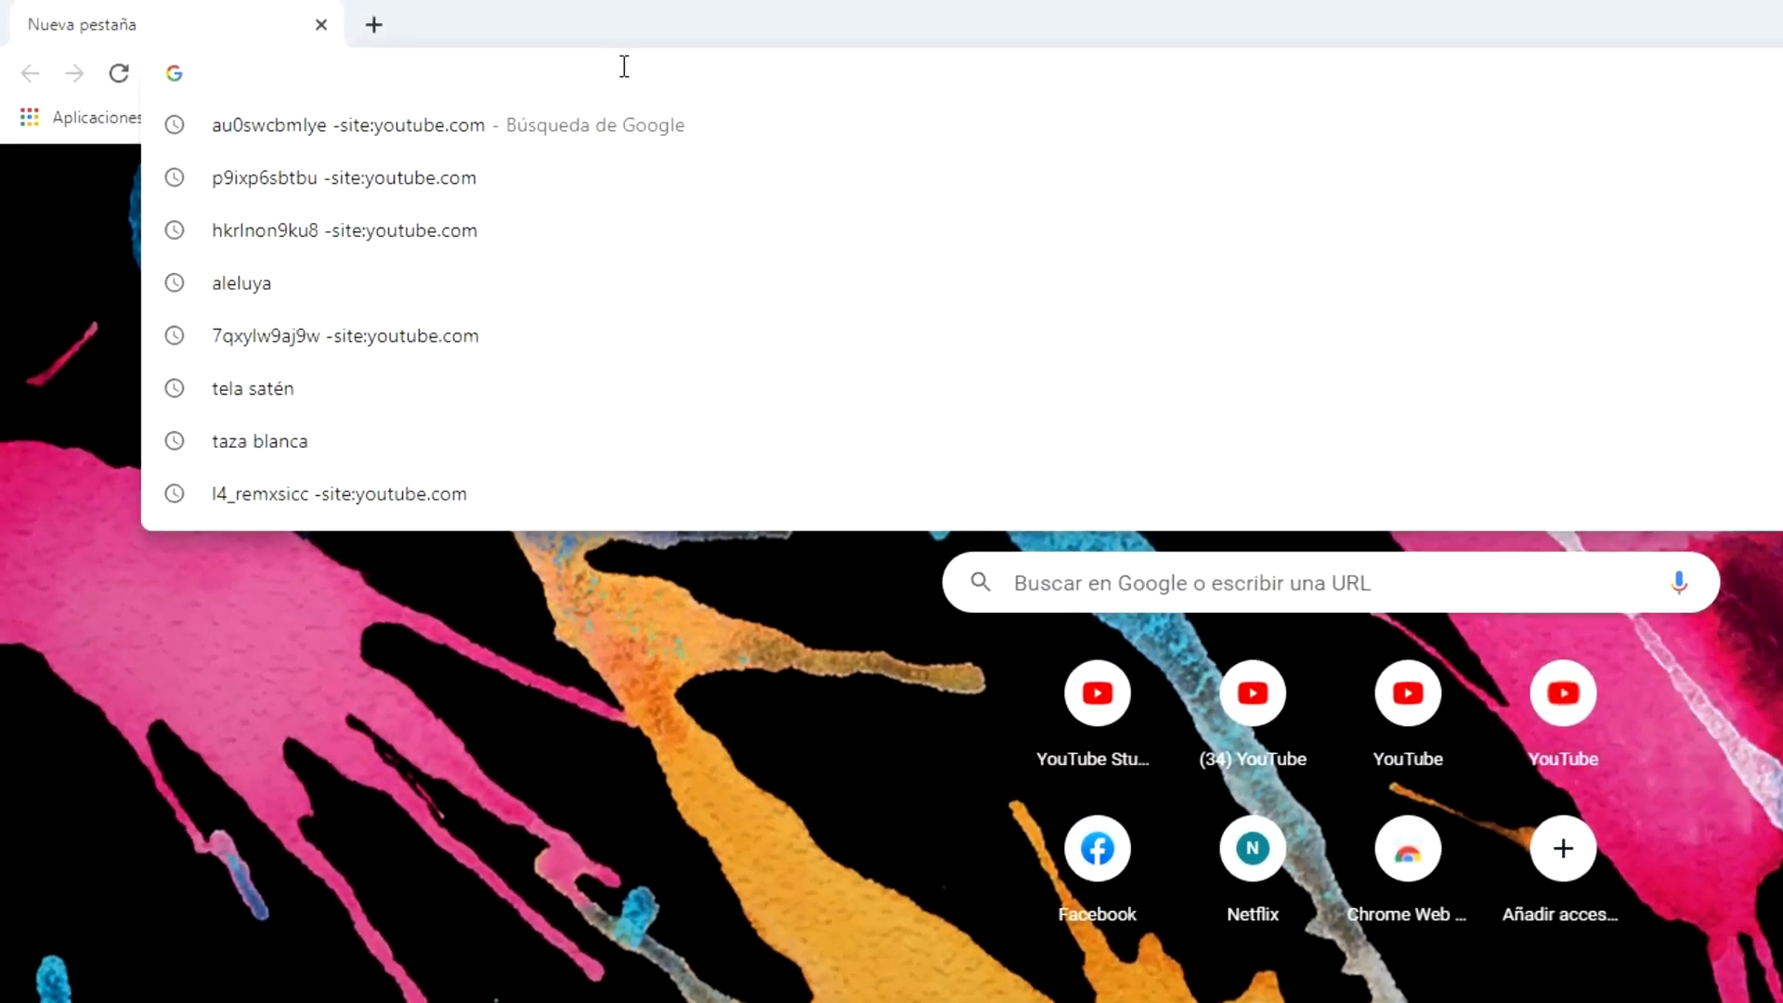
text(DAF)
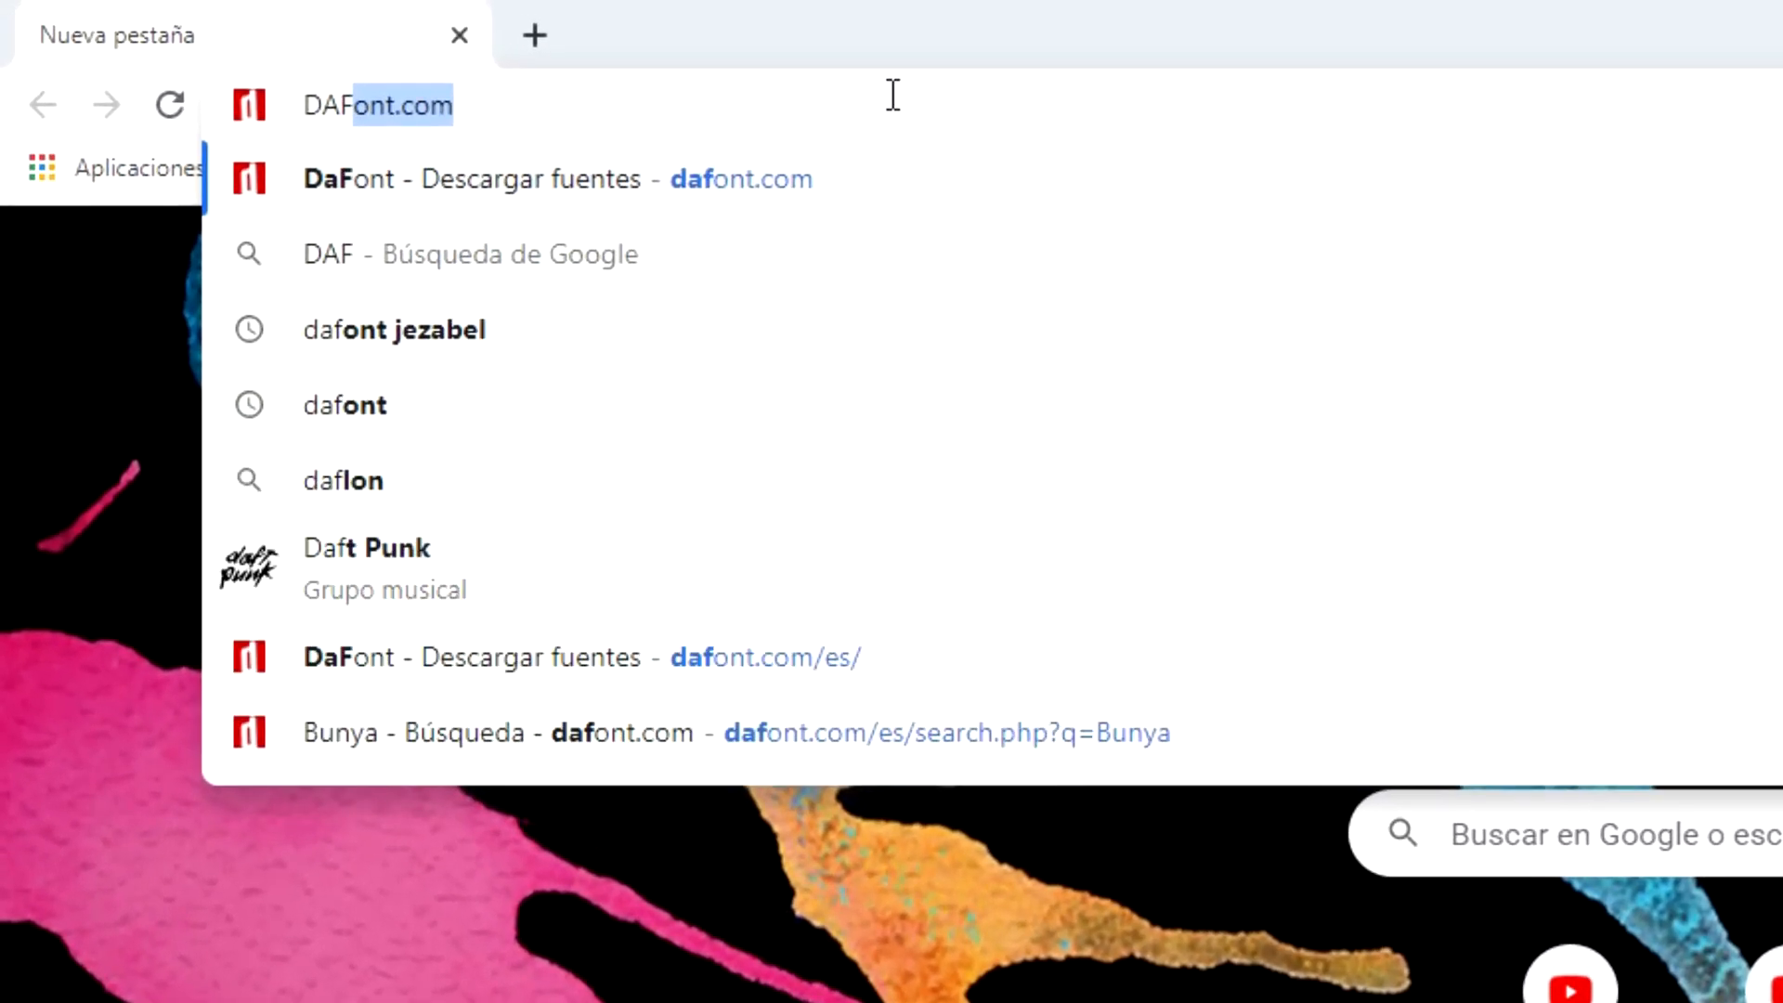
key(BackSpace)
key(BackSpace)
text(F)
key(Return)
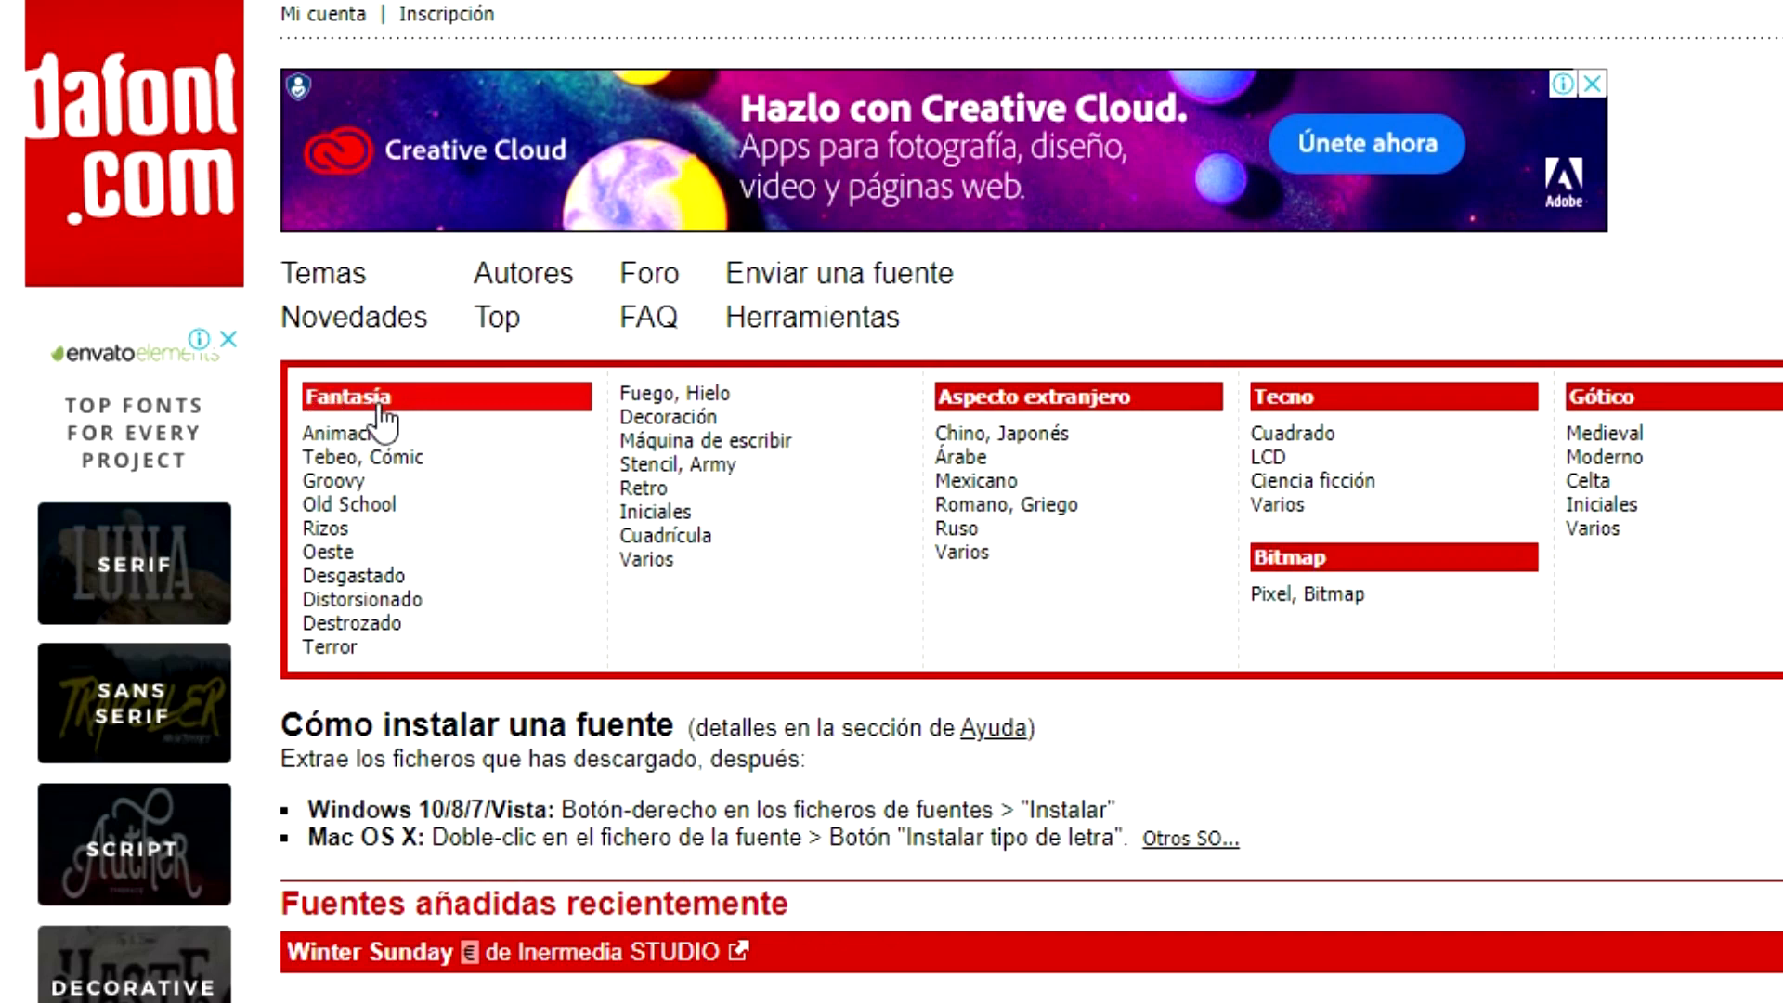
- Open the Desgastado category under Fantasía and look over the fonts on its first page
click(382, 578)
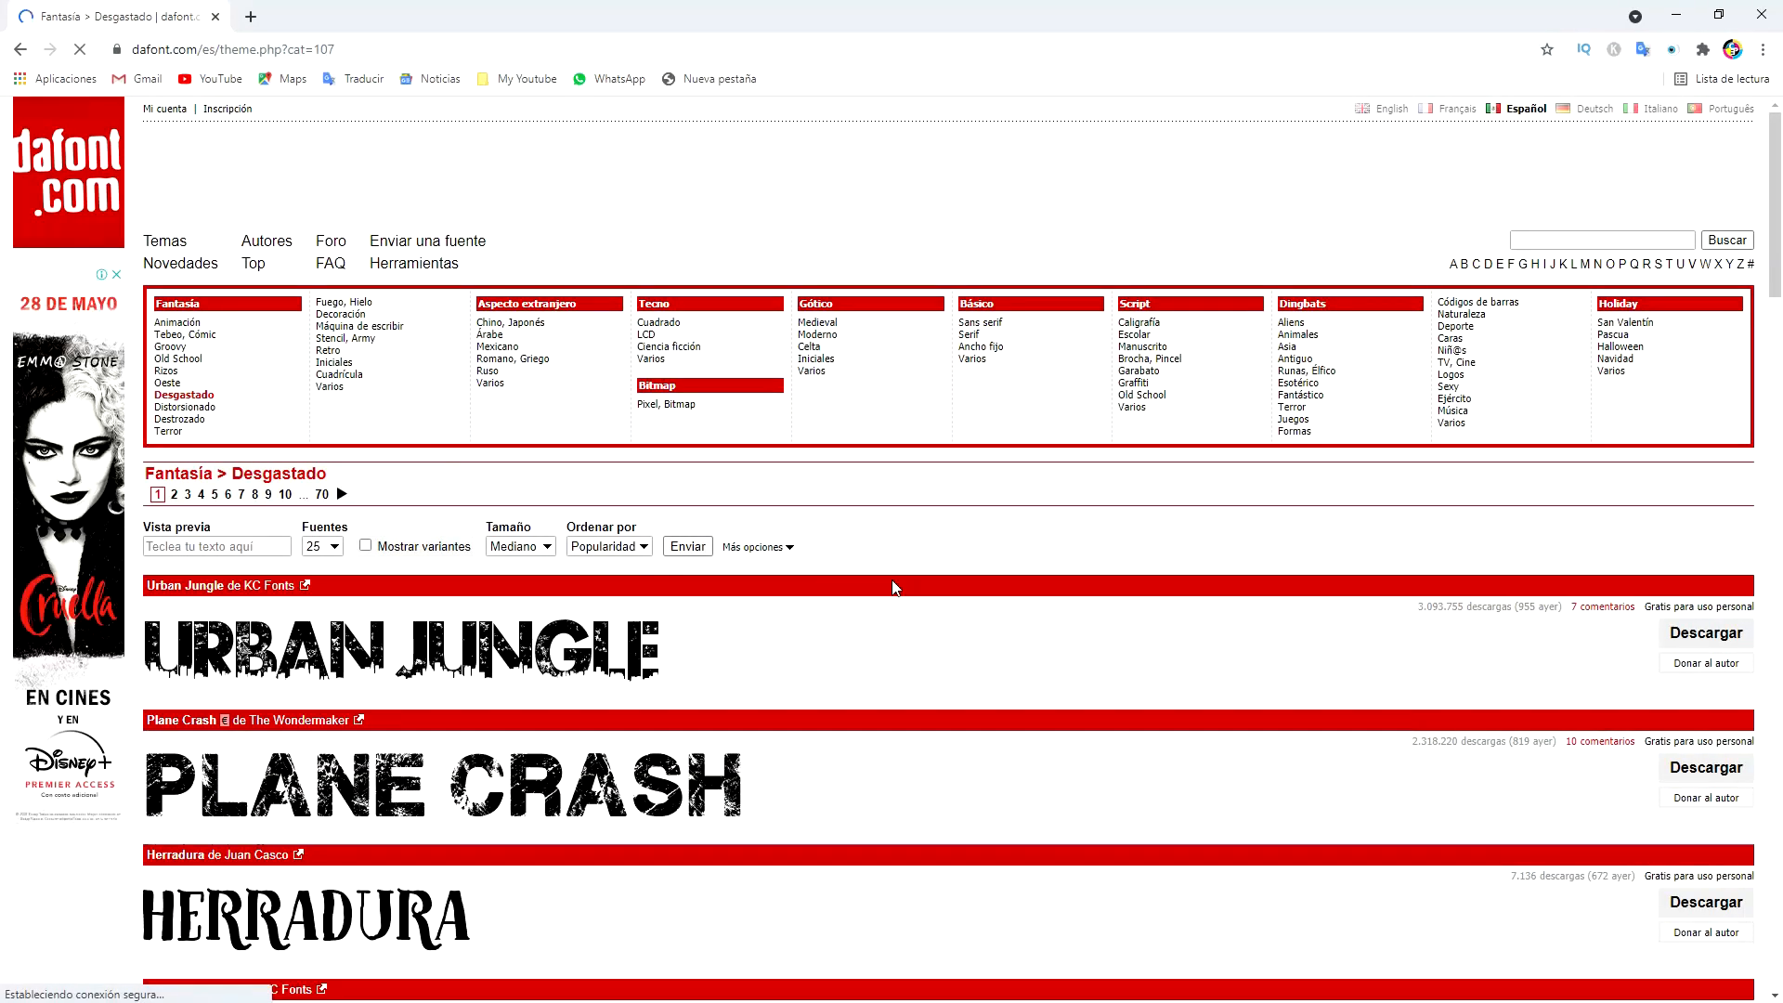
scroll(892, 587, down, 5)
scroll(893, 586, down, 8)
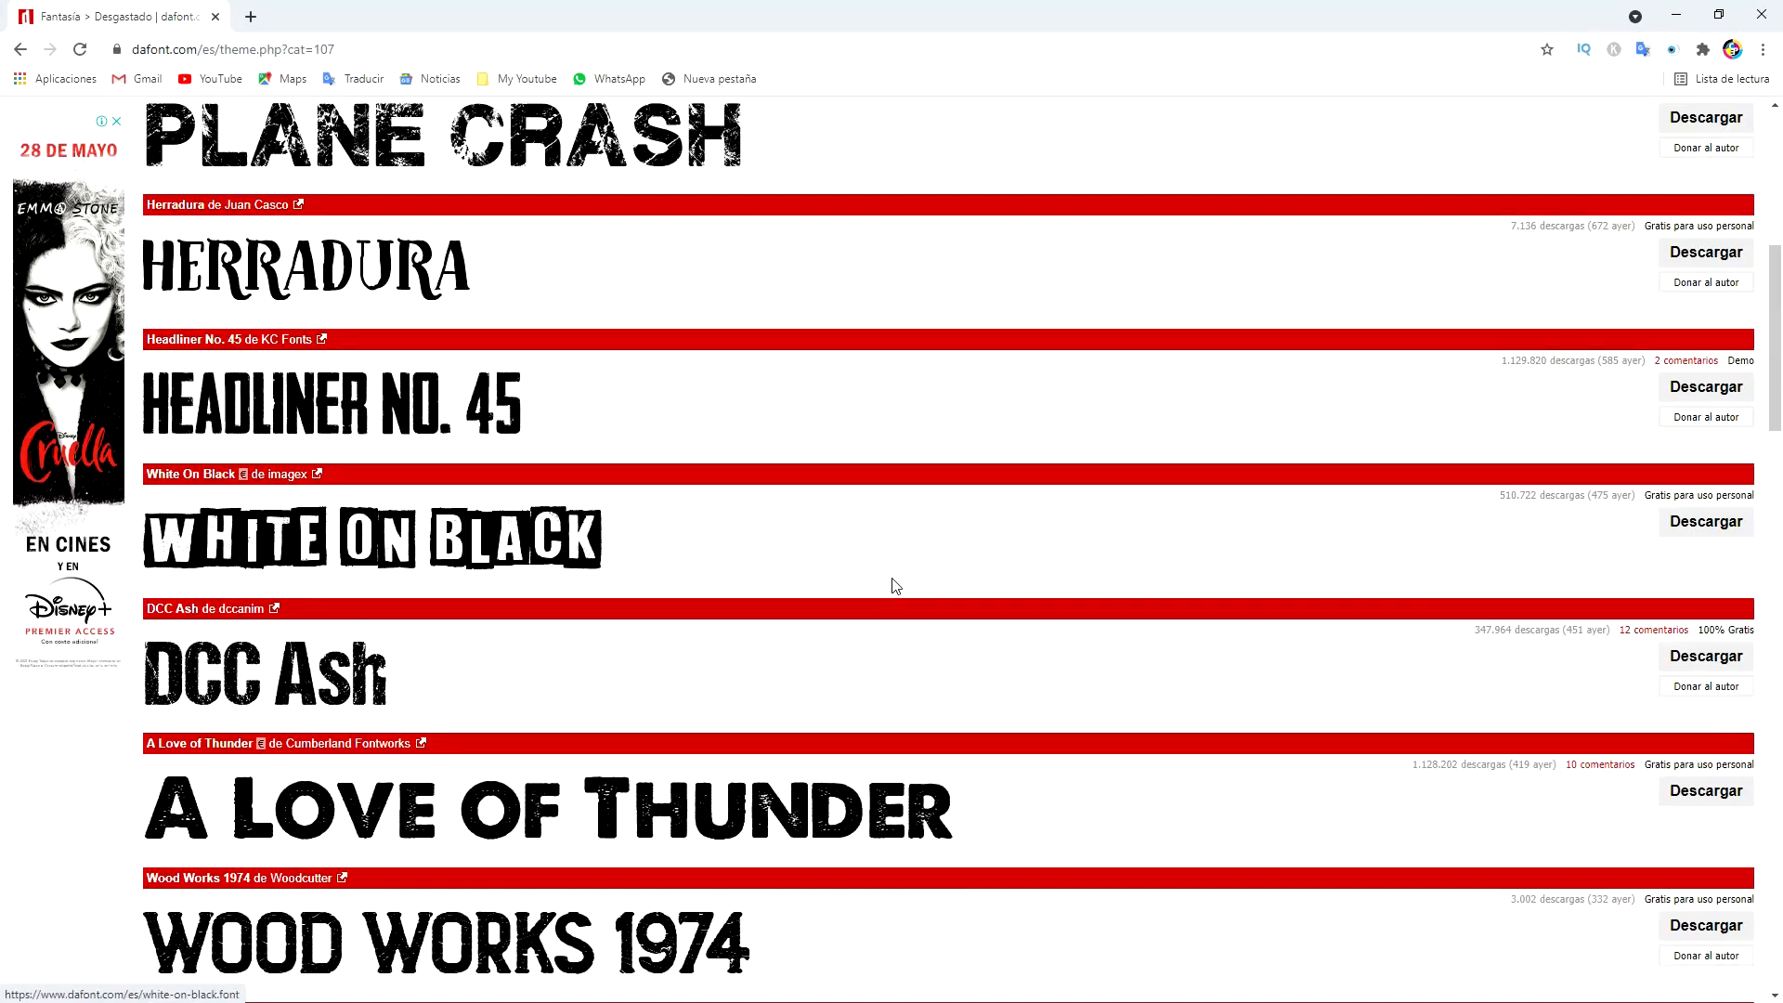
scroll(893, 587, down, 9)
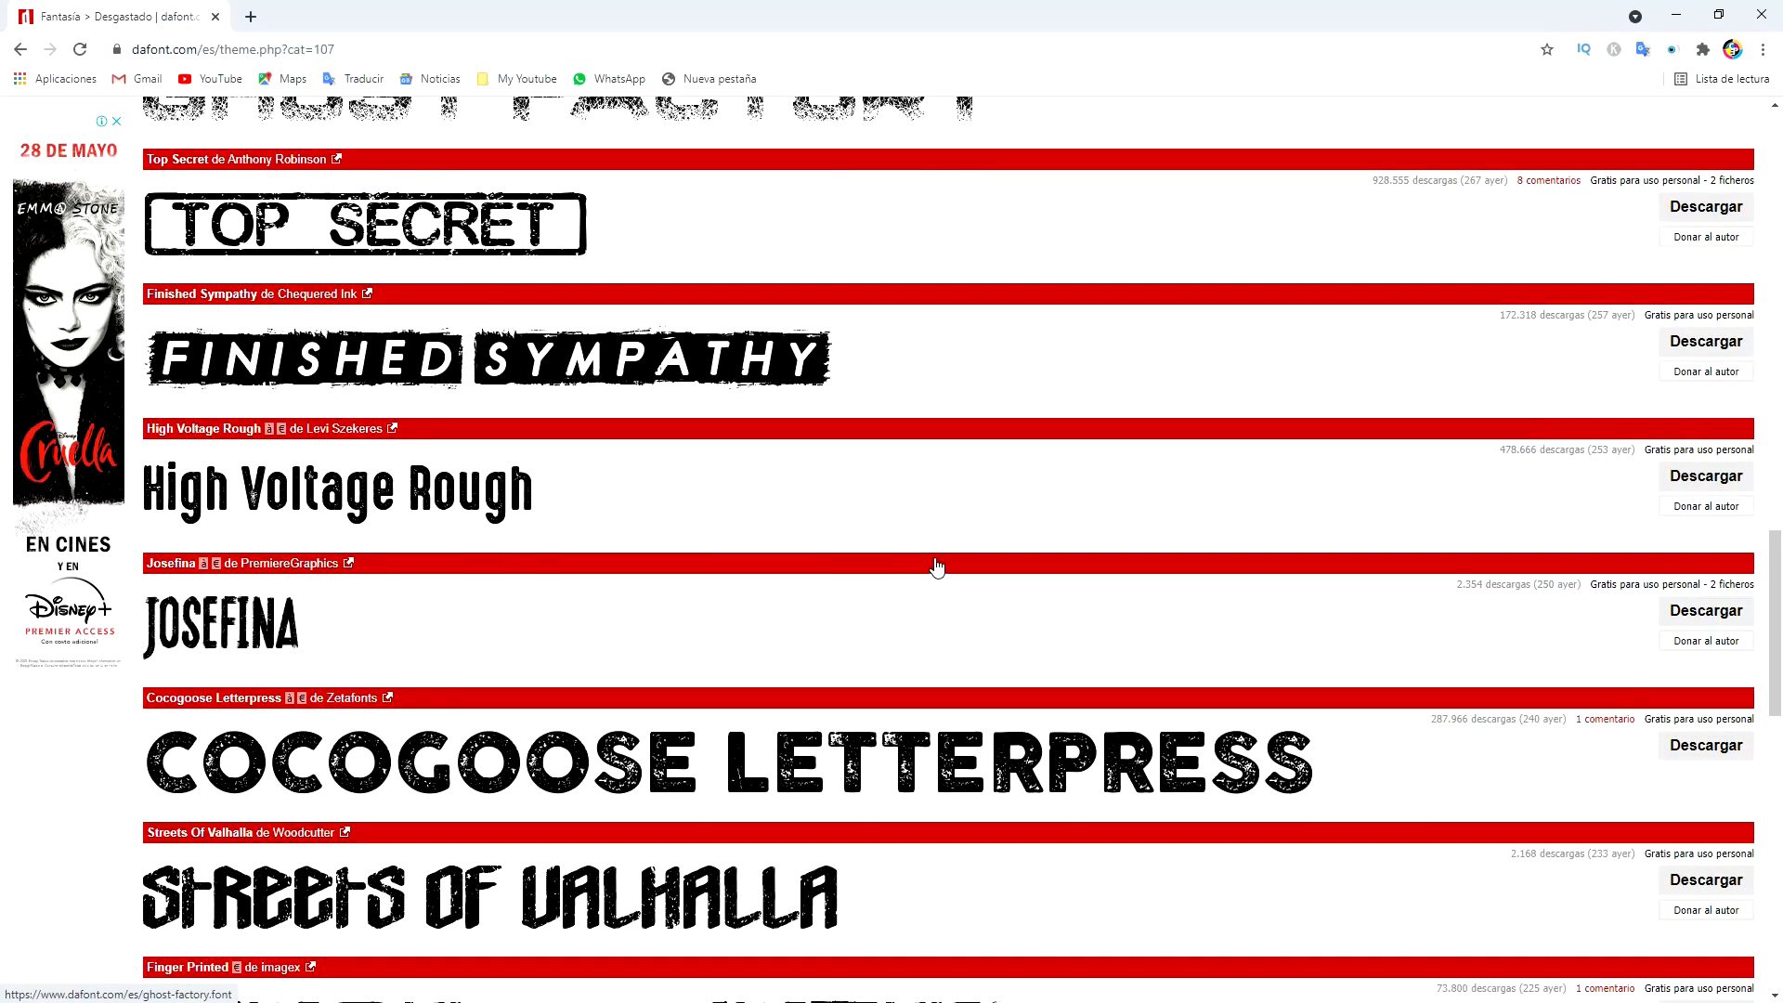
scroll(936, 566, up, 20)
scroll(936, 562, down, 2)
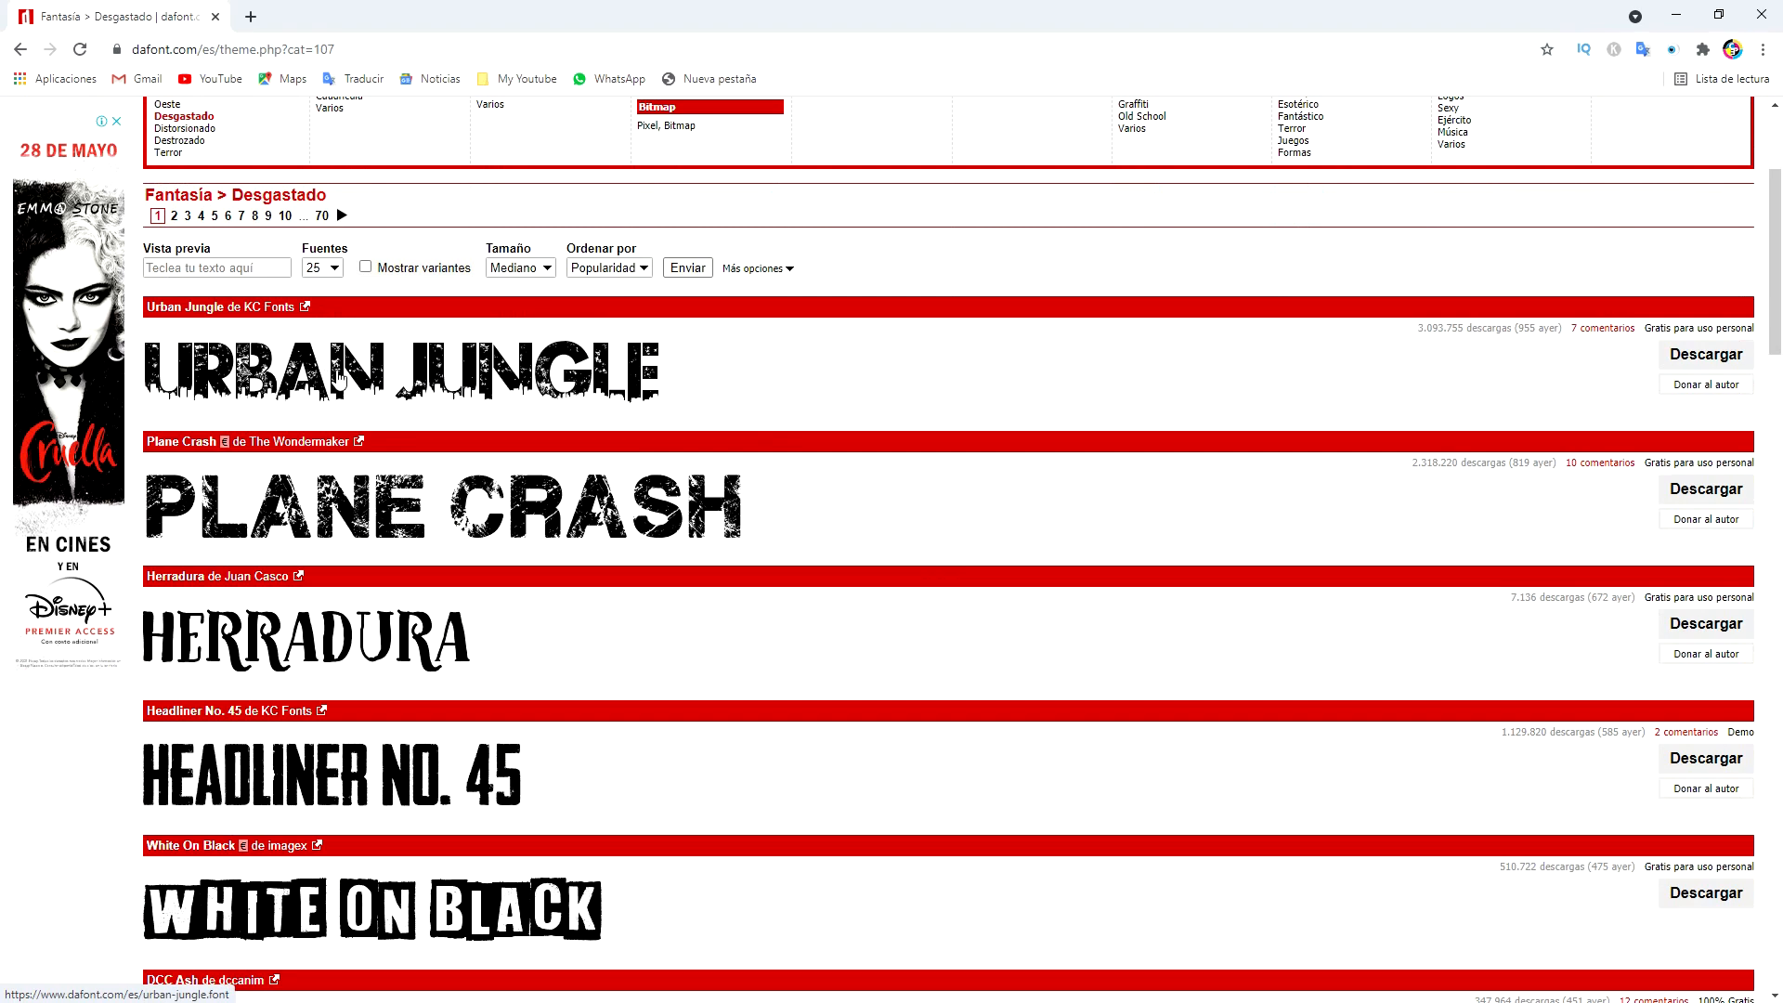
- Magnify the Desgastado page to examine its preview options and first fonts up close, and restore the page to normal size
key(ctrl+plus)
key(ctrl+plus)
key(ctrl+plus)
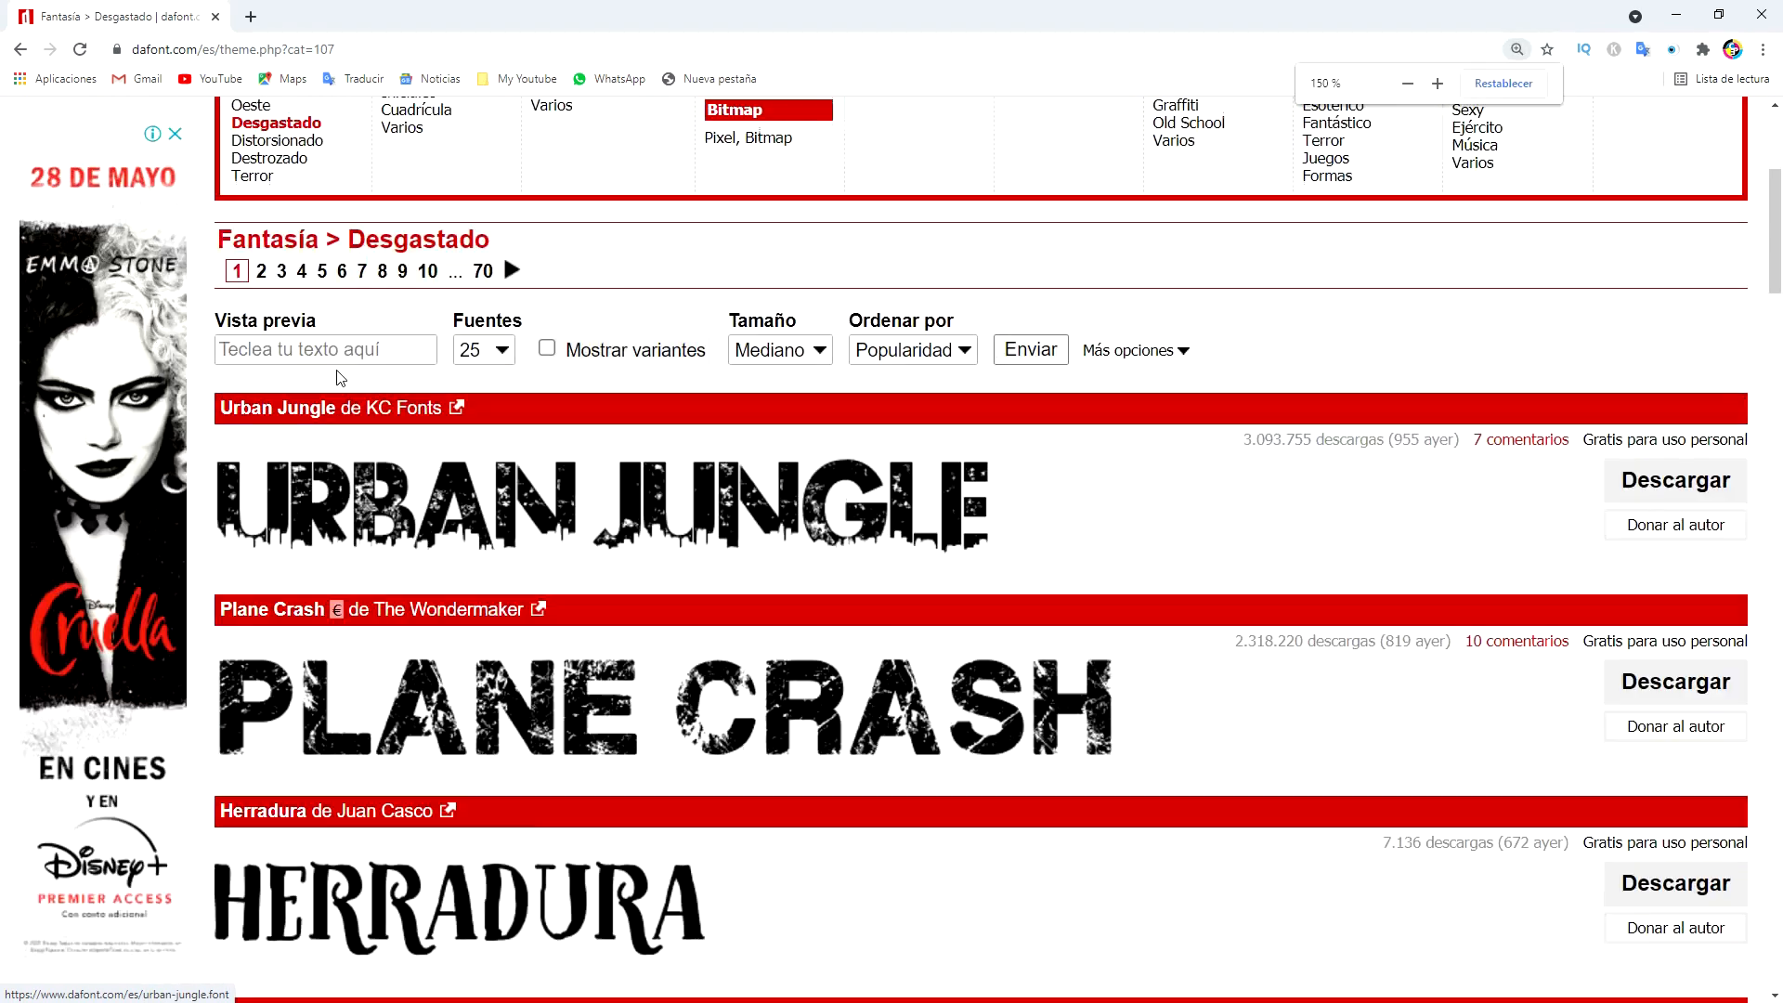
key(ctrl+plus)
key(ctrl+plus)
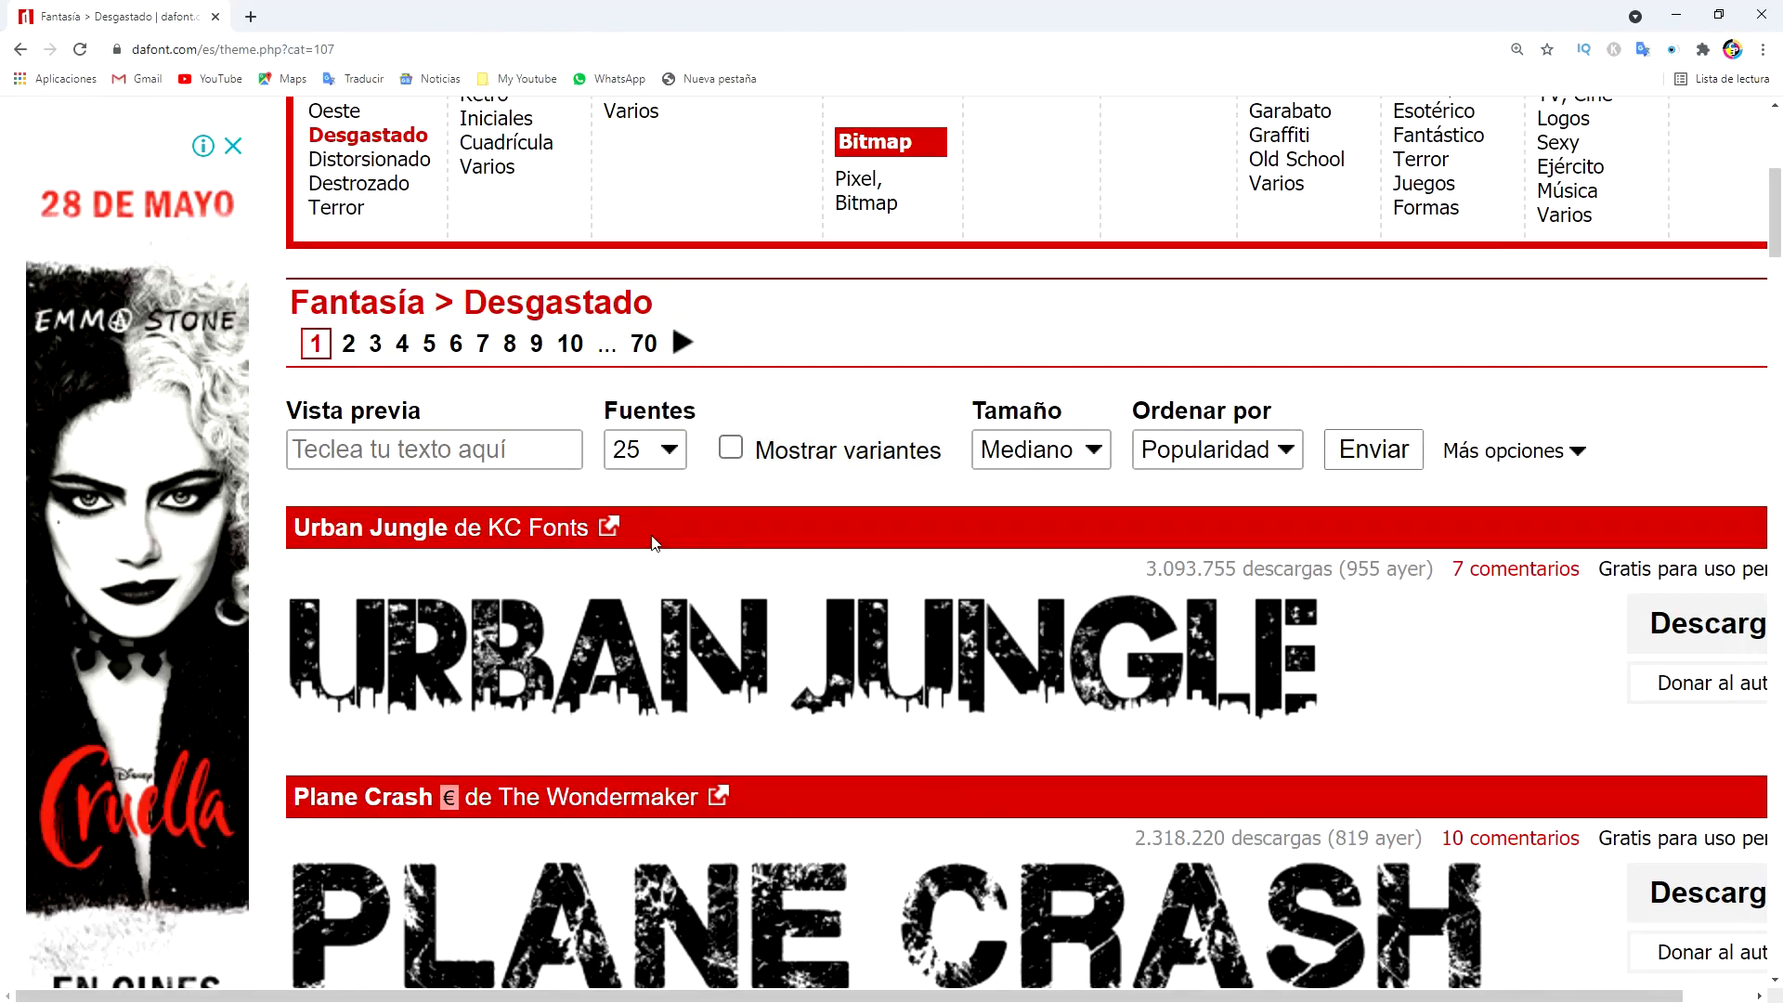
scroll(655, 543, down, 3)
key(ctrl+minus)
key(ctrl+minus)
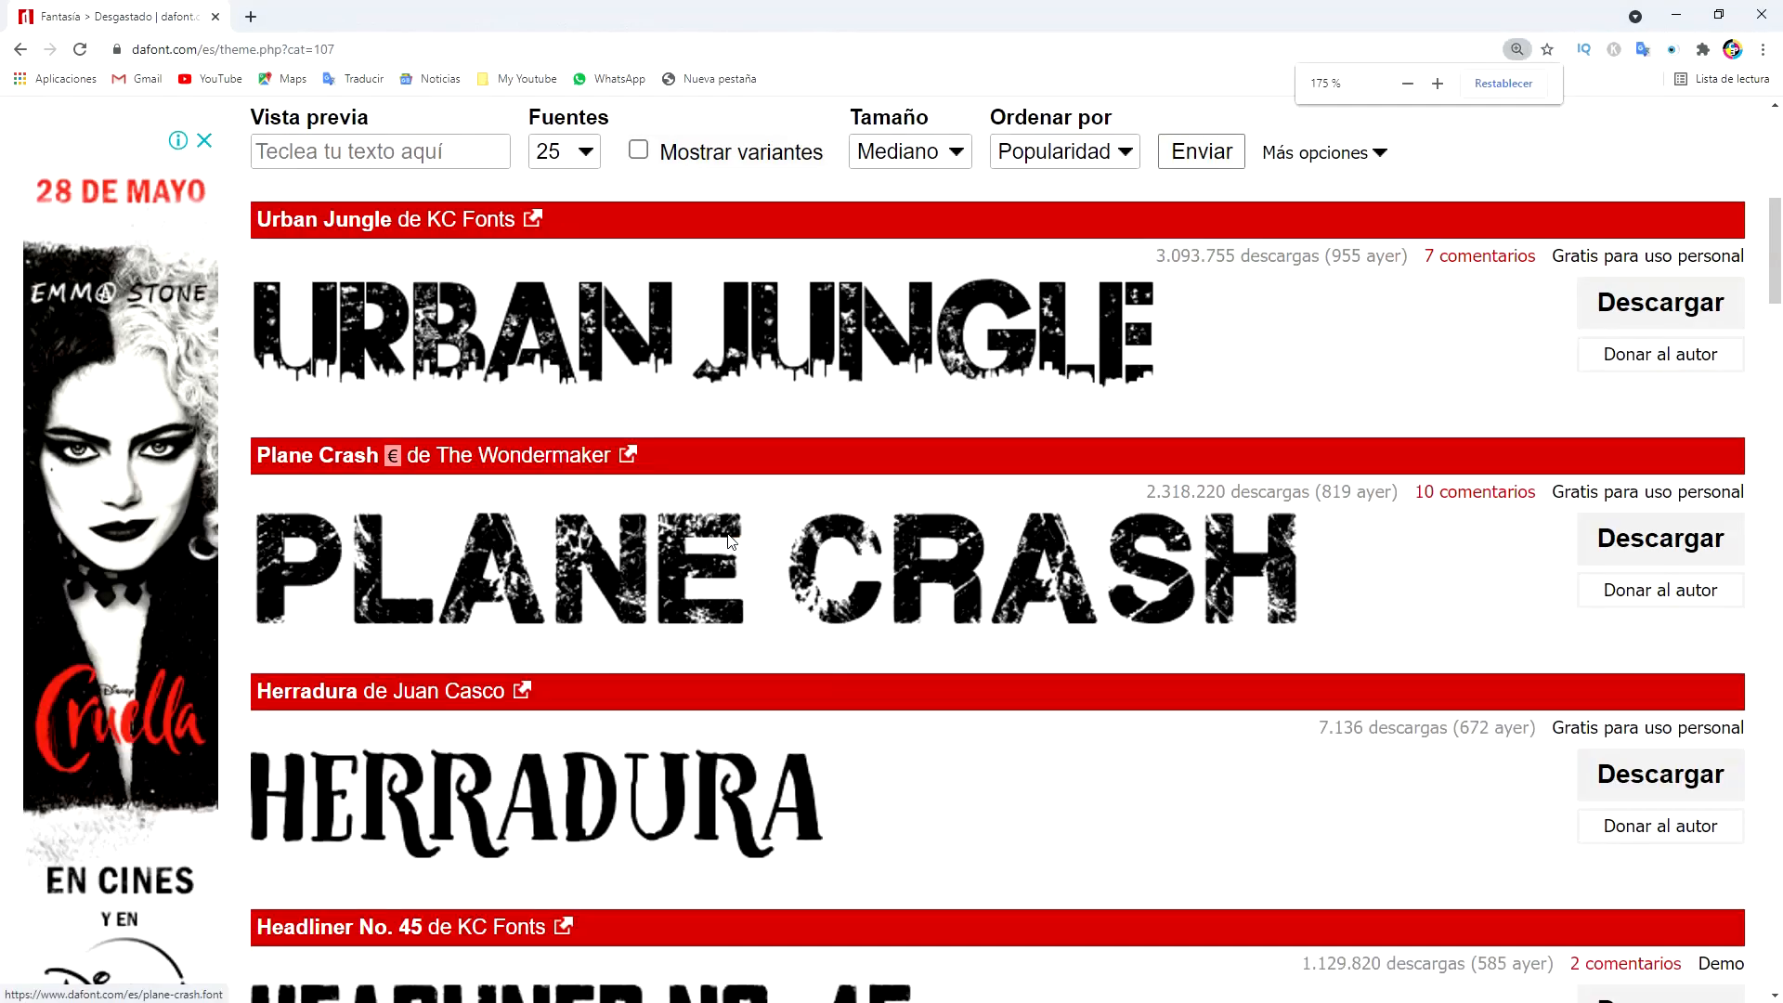
key(ctrl+minus)
key(ctrl+minus)
key(ctrl+minus)
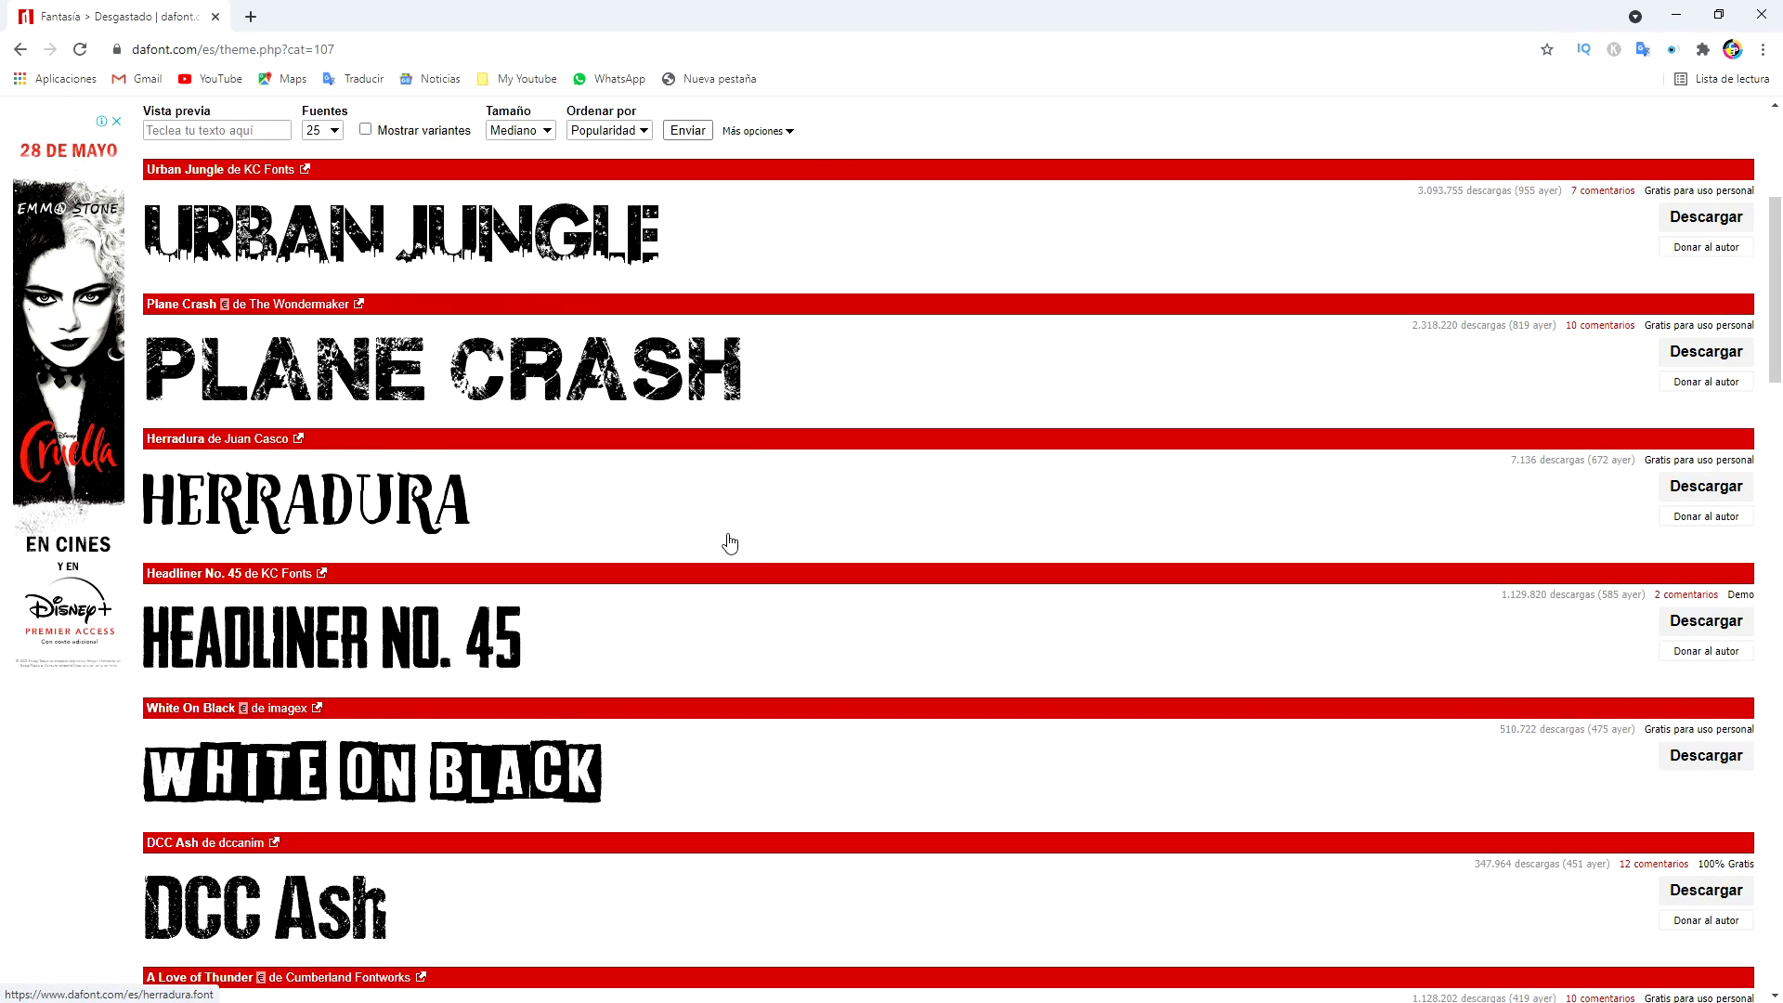
- Look through the remaining fonts on the first Desgastado page and go to page 2
scroll(730, 543, down, 9)
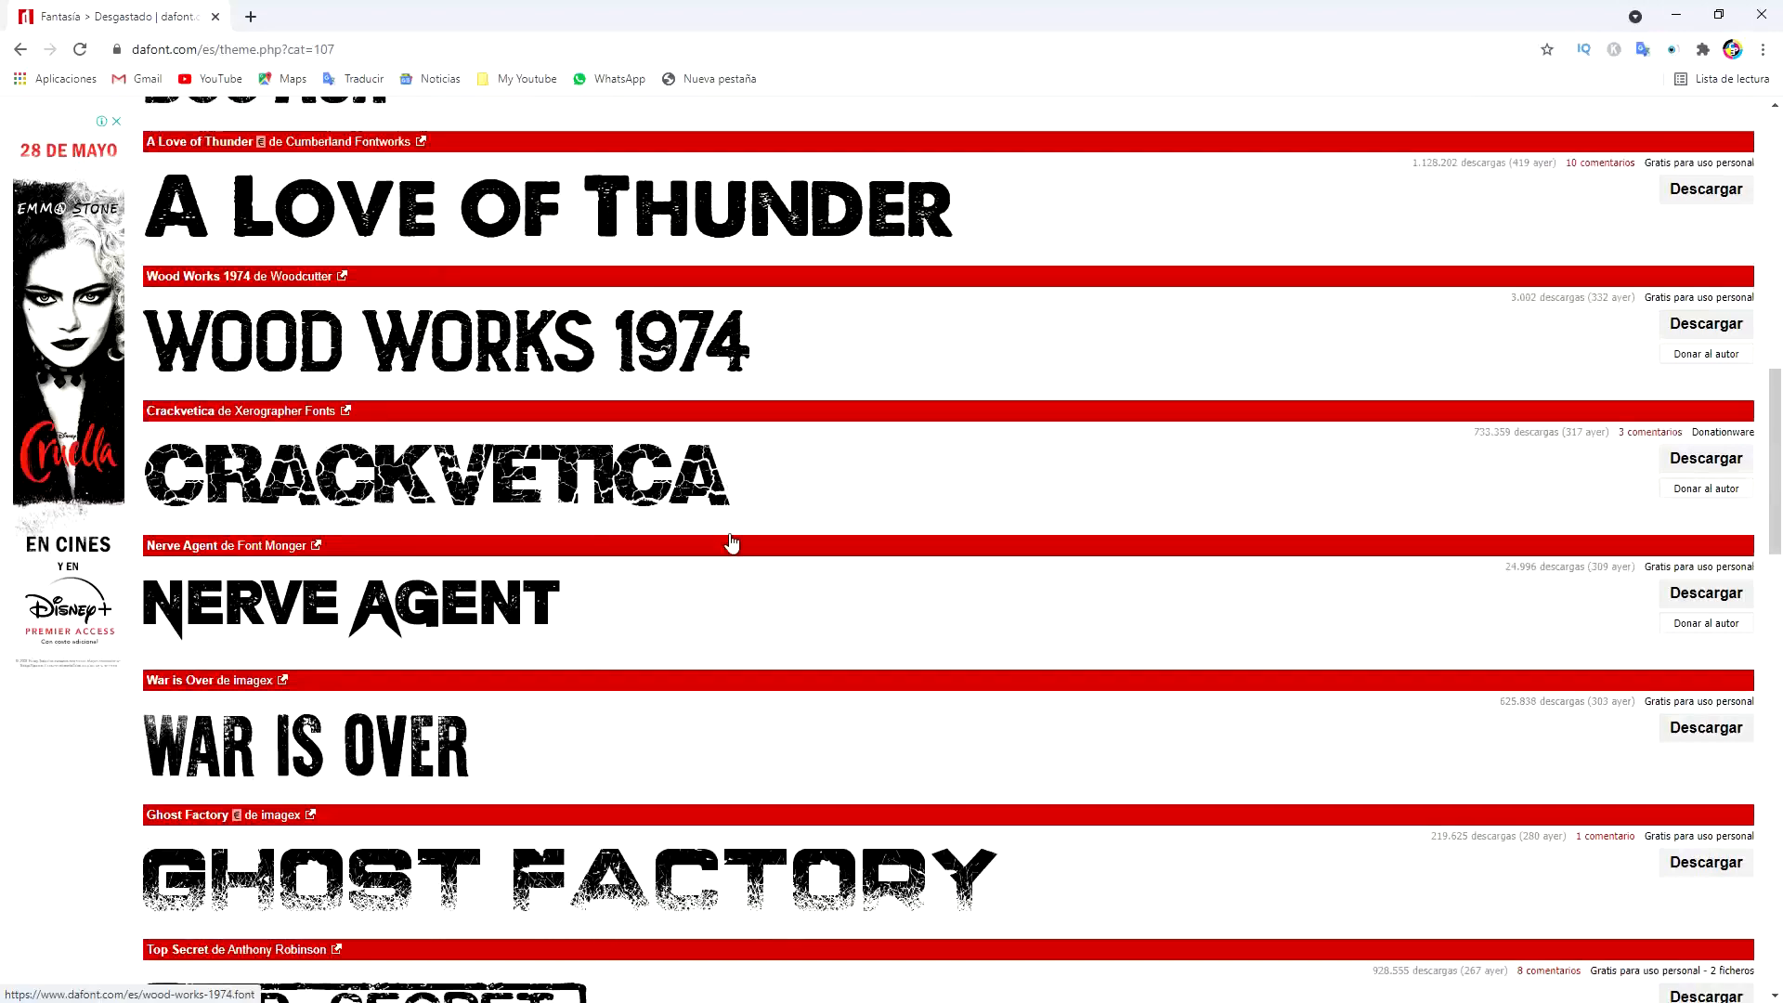
scroll(732, 543, down, 10)
scroll(732, 543, down, 9)
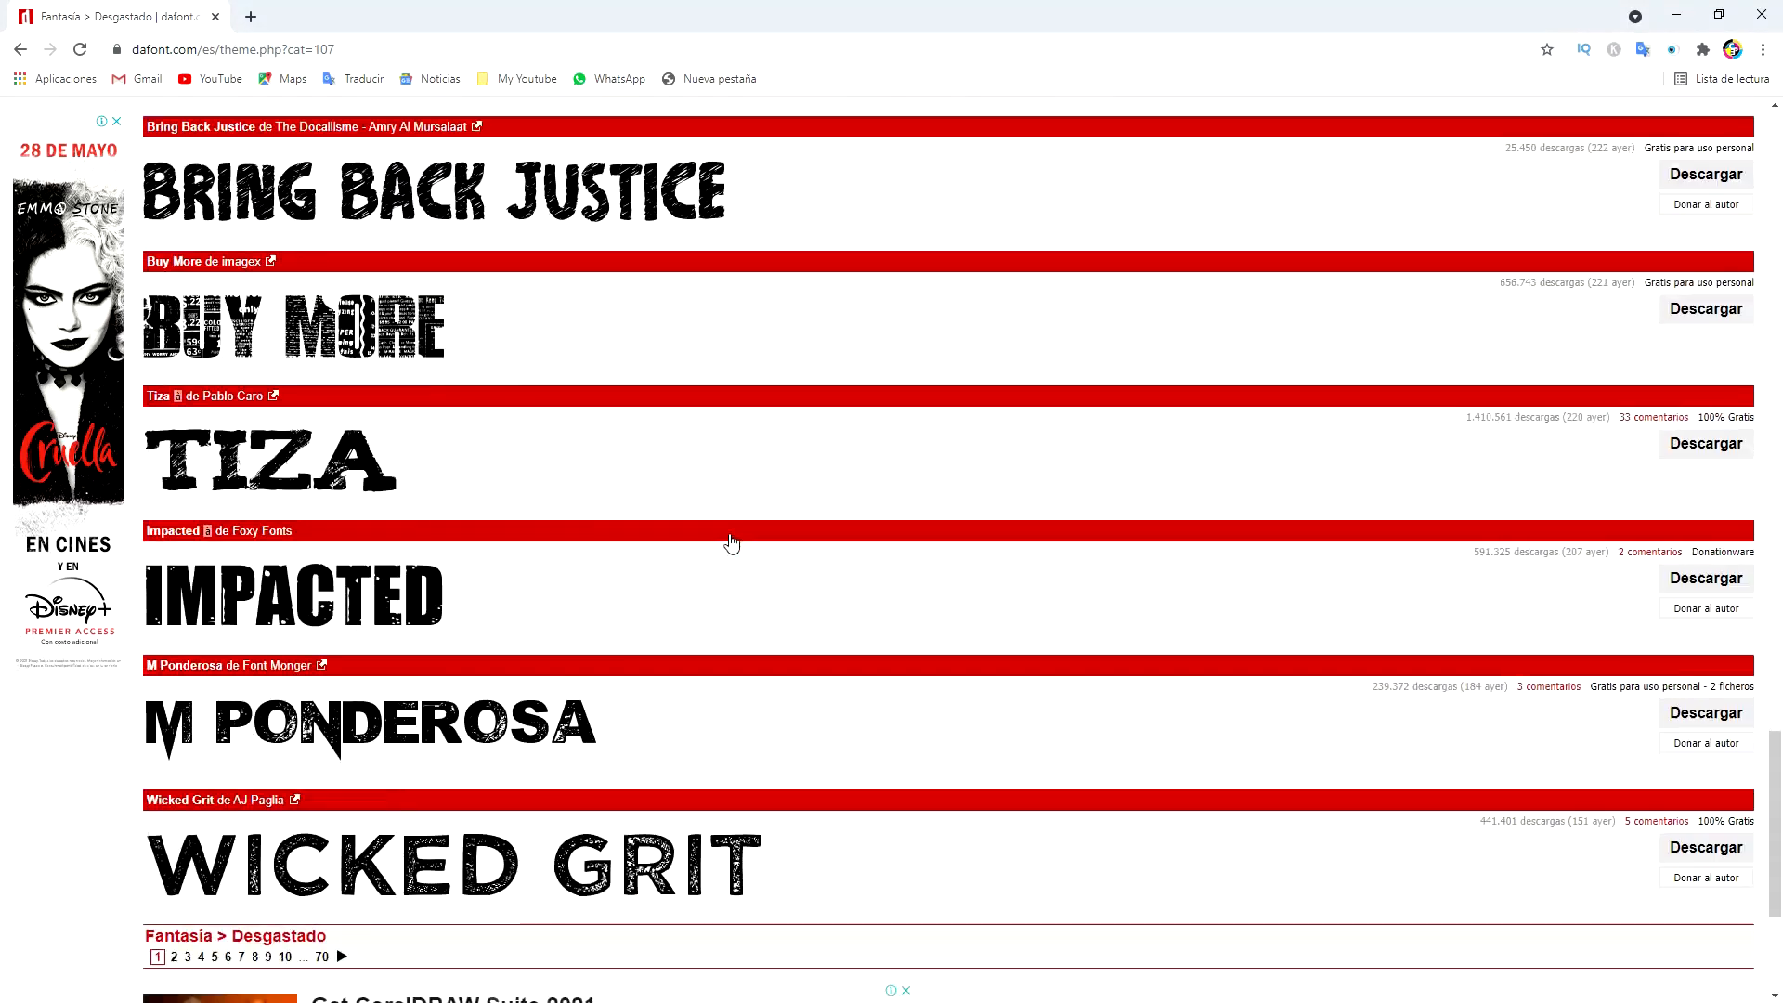
scroll(732, 543, down, 4)
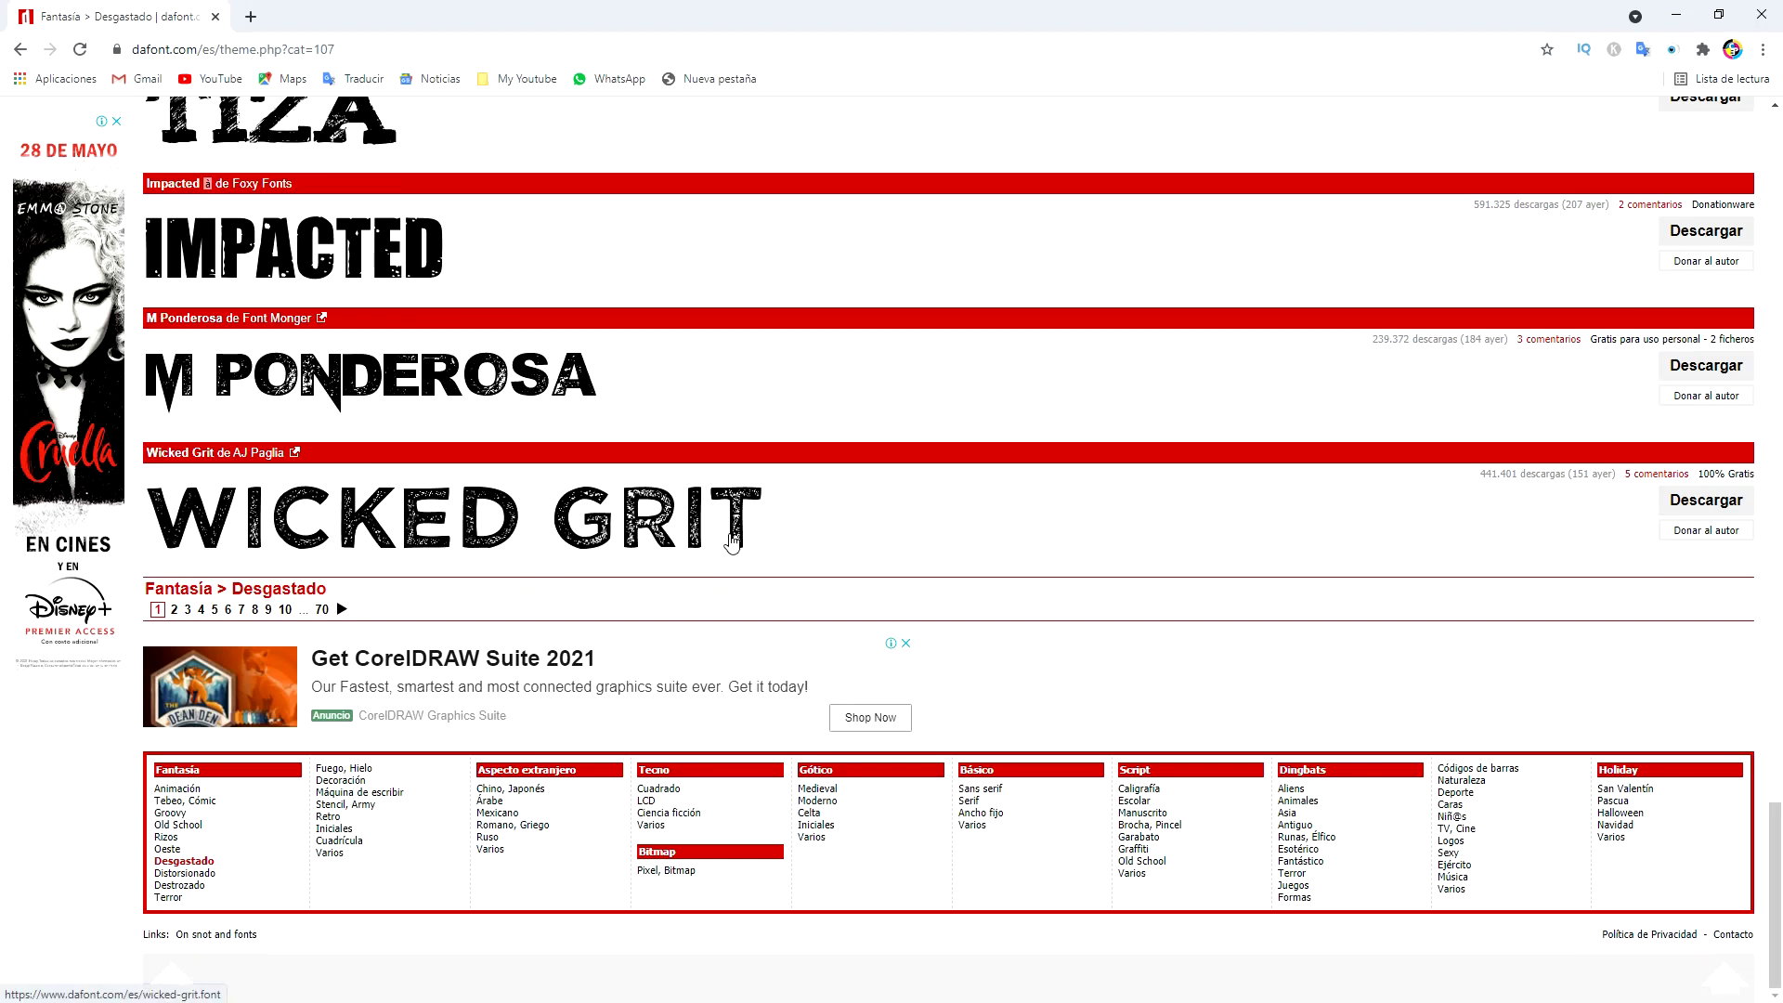
click(341, 610)
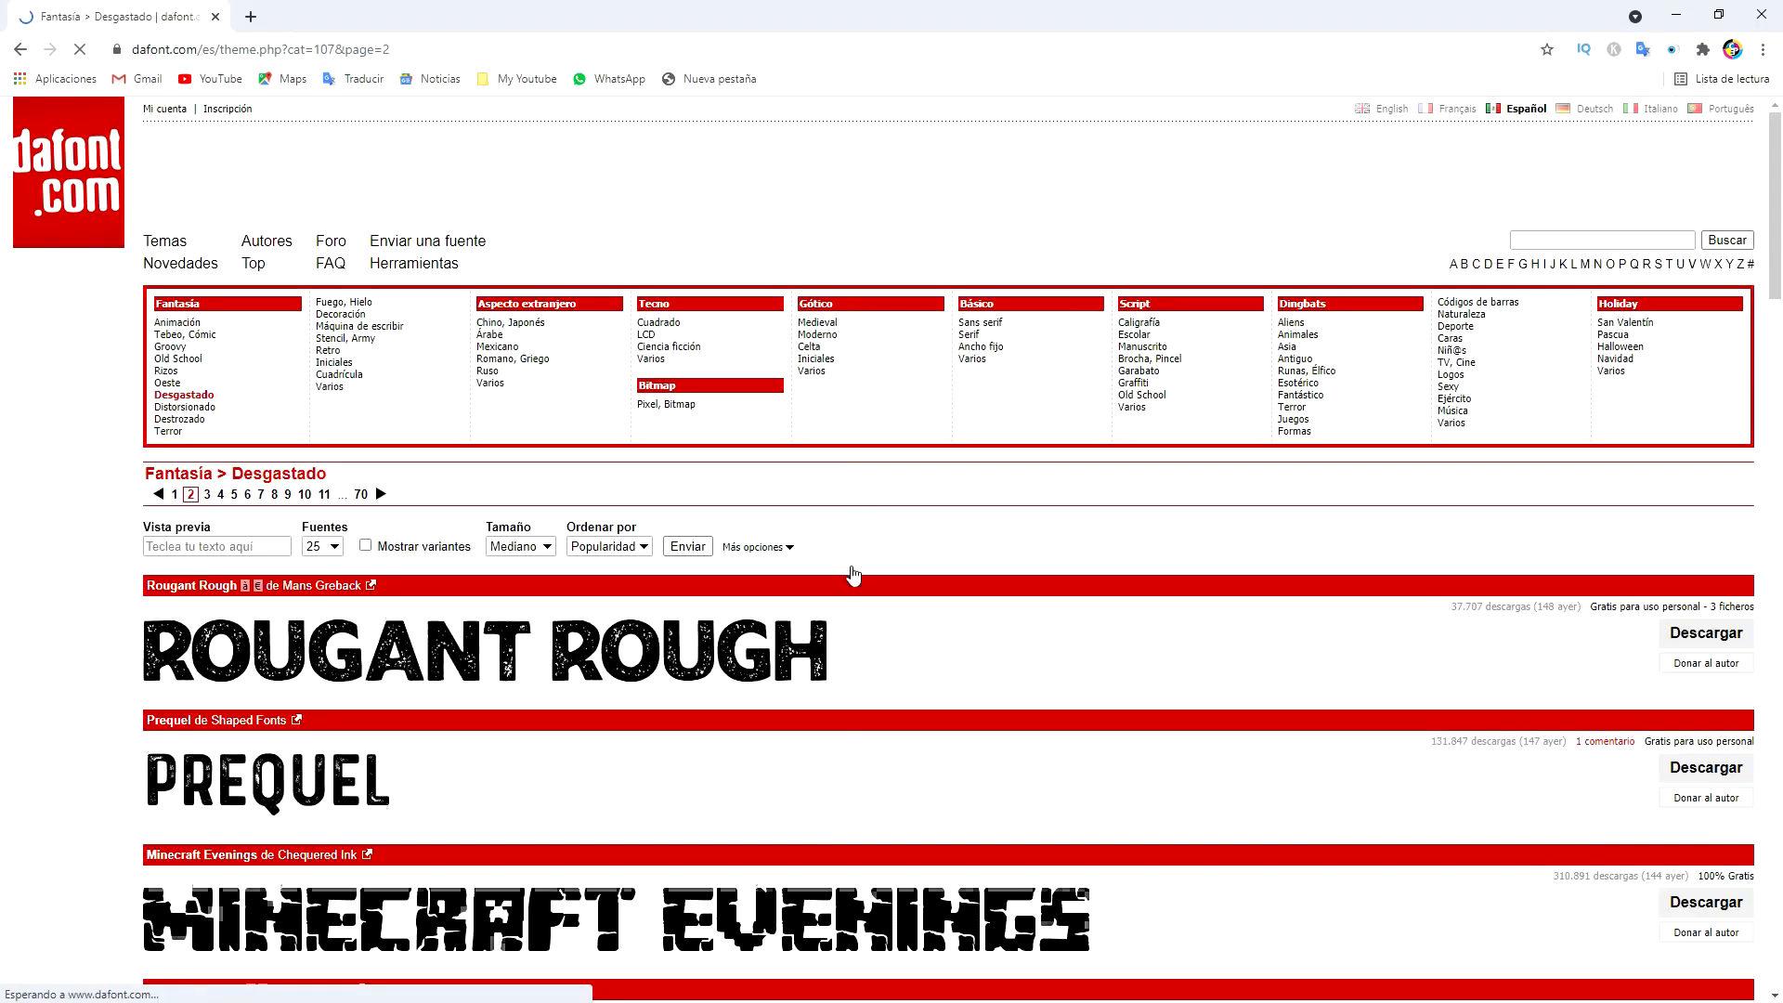
- Look through the fonts on page 2 of the Desgastado category and return to the category list
scroll(826, 634, down, 9)
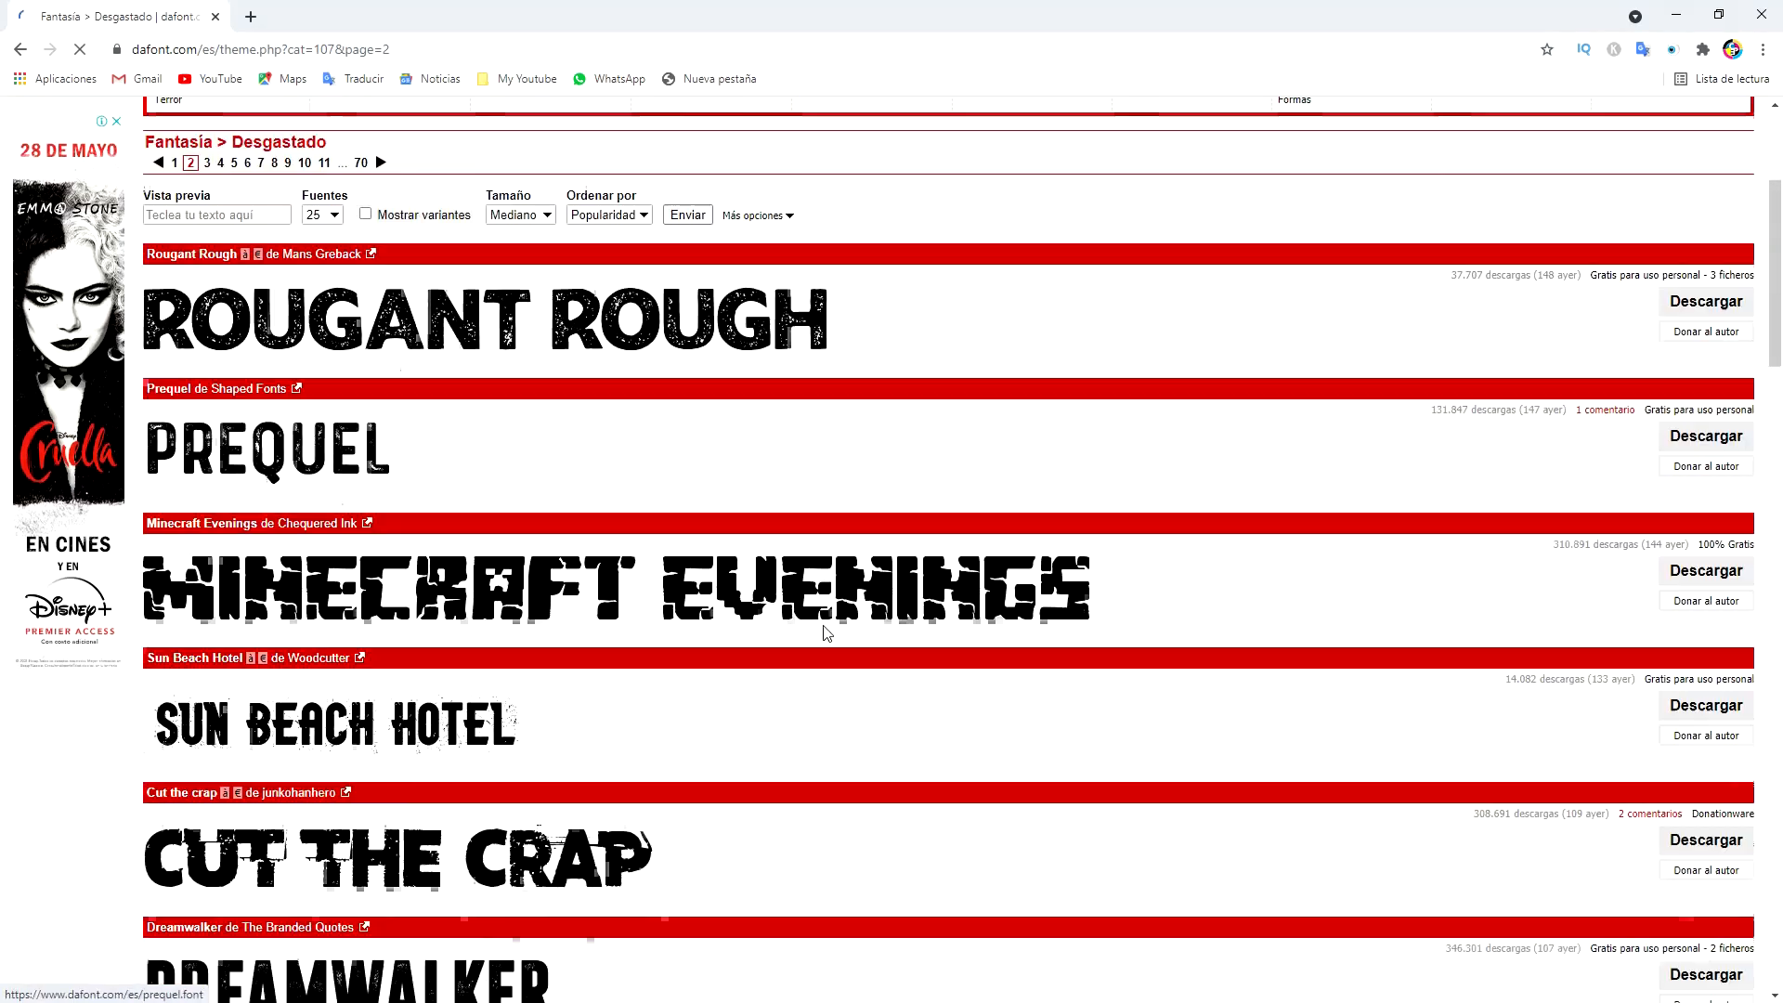
scroll(826, 633, down, 11)
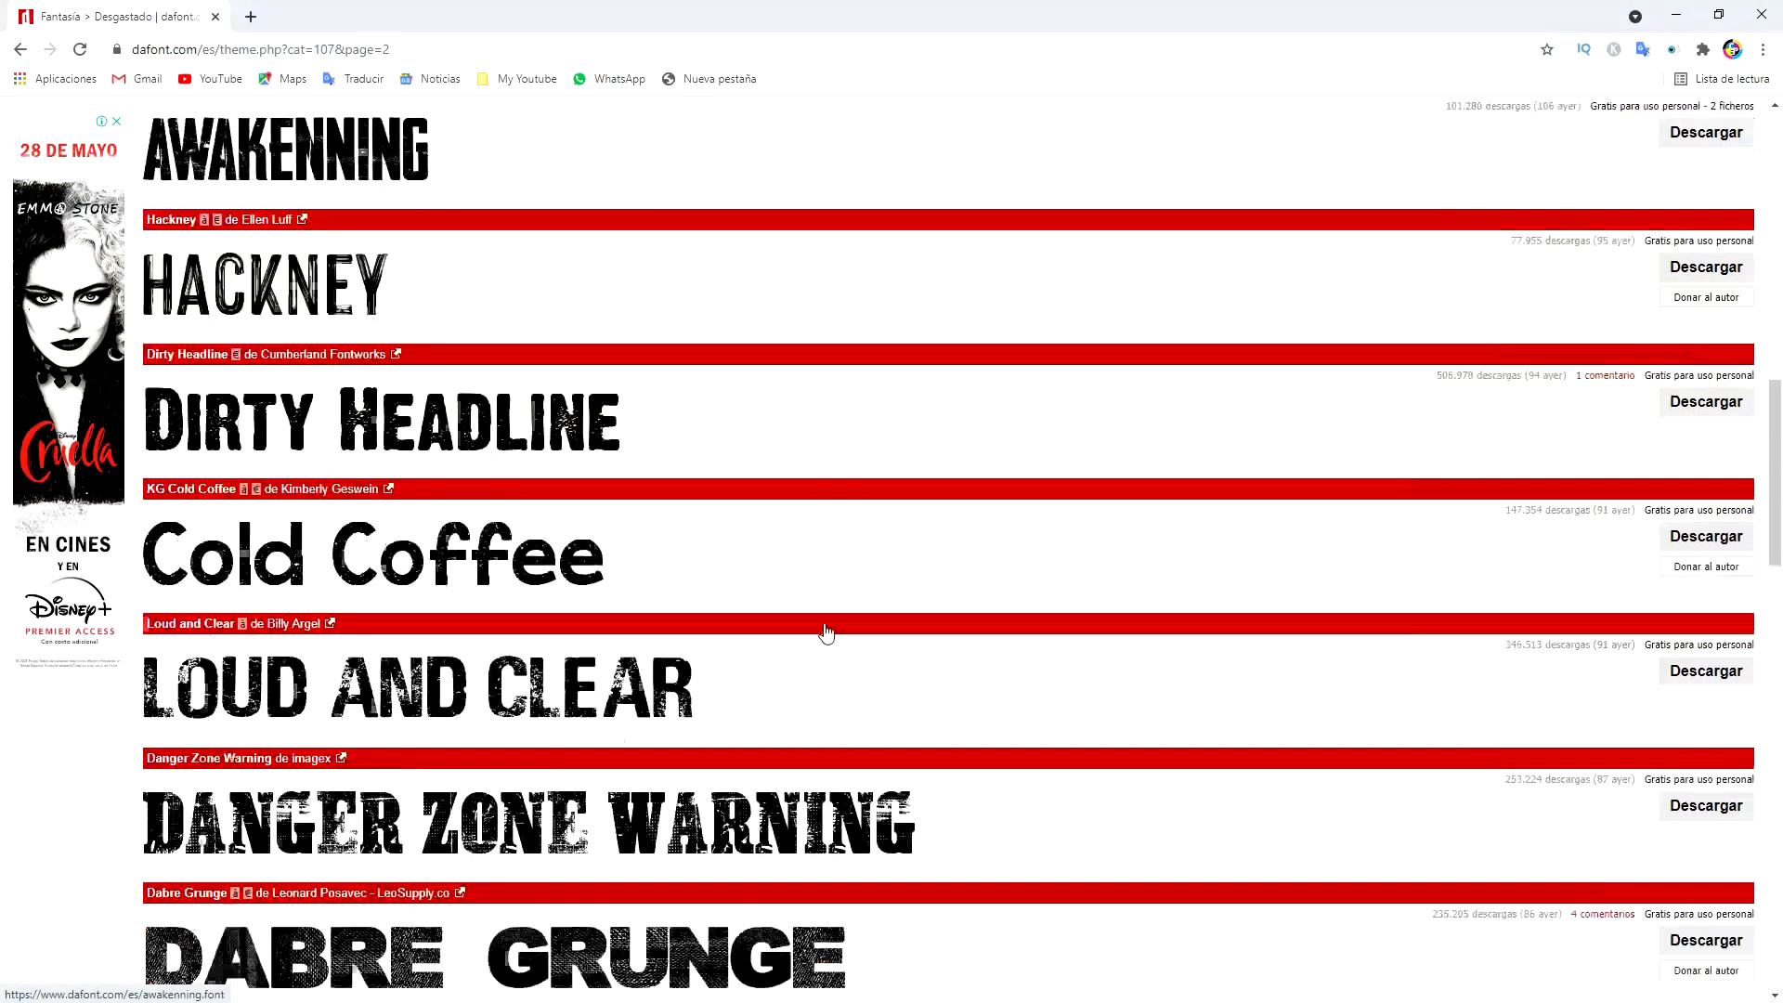
scroll(826, 632, down, 10)
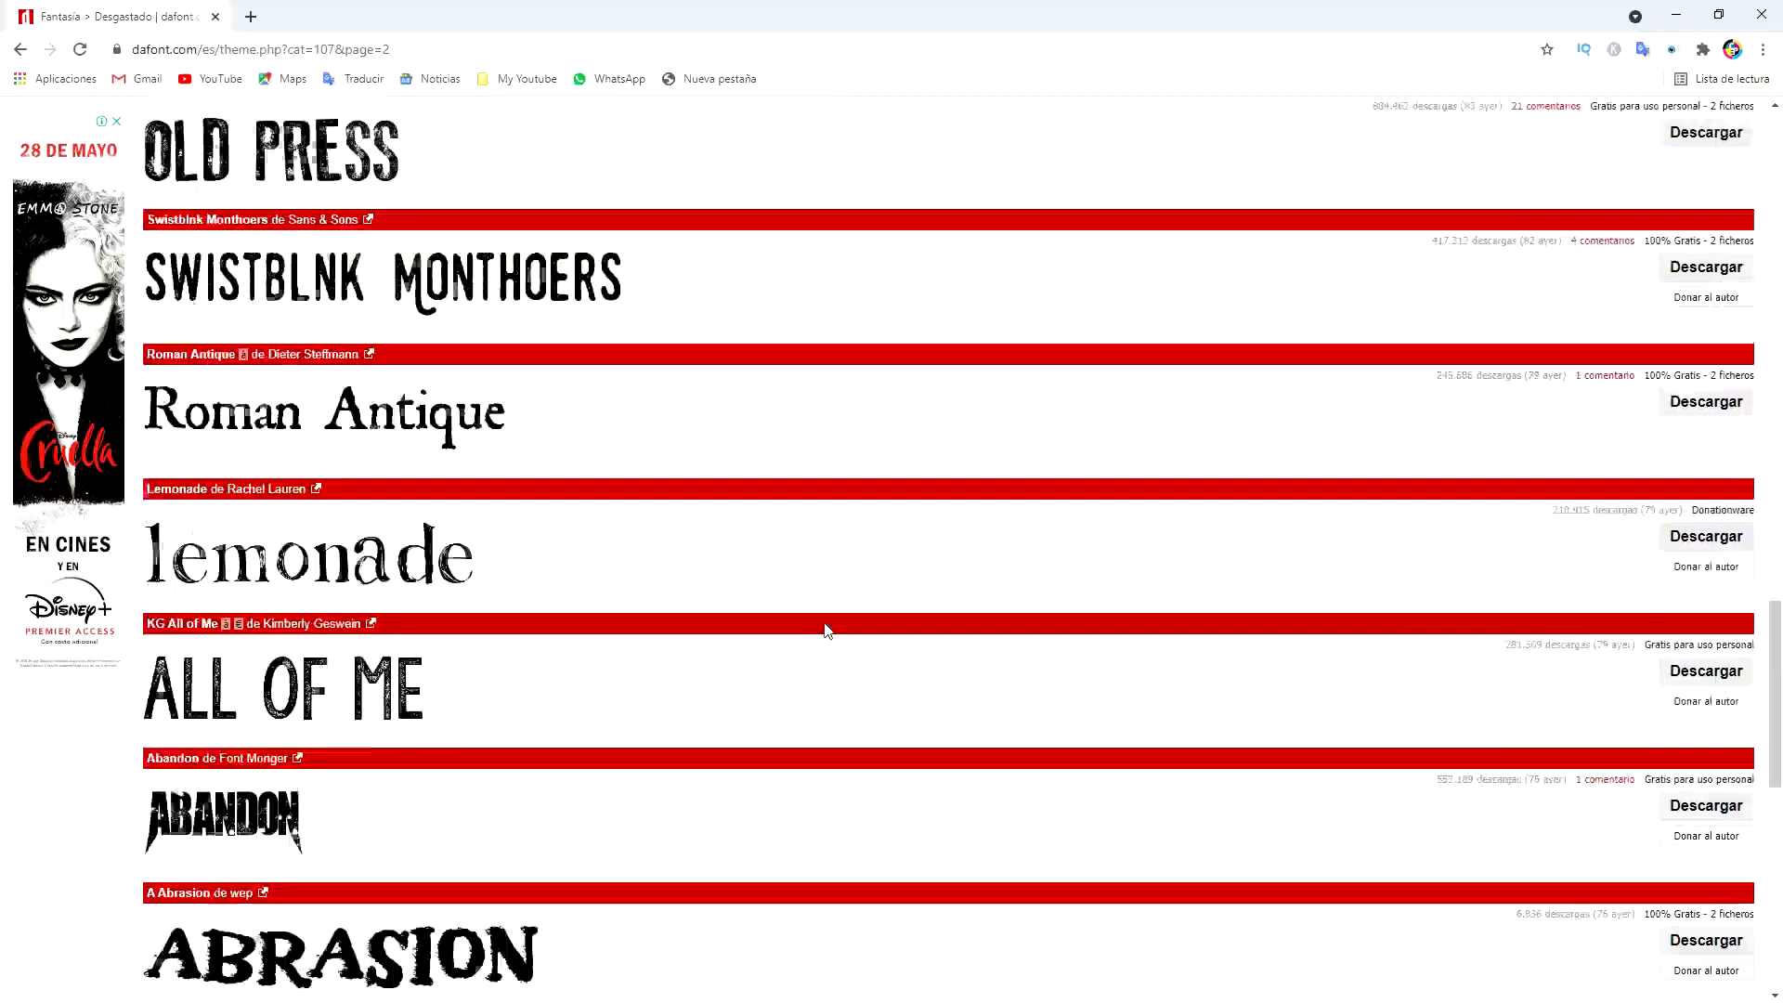
scroll(824, 629, down, 6)
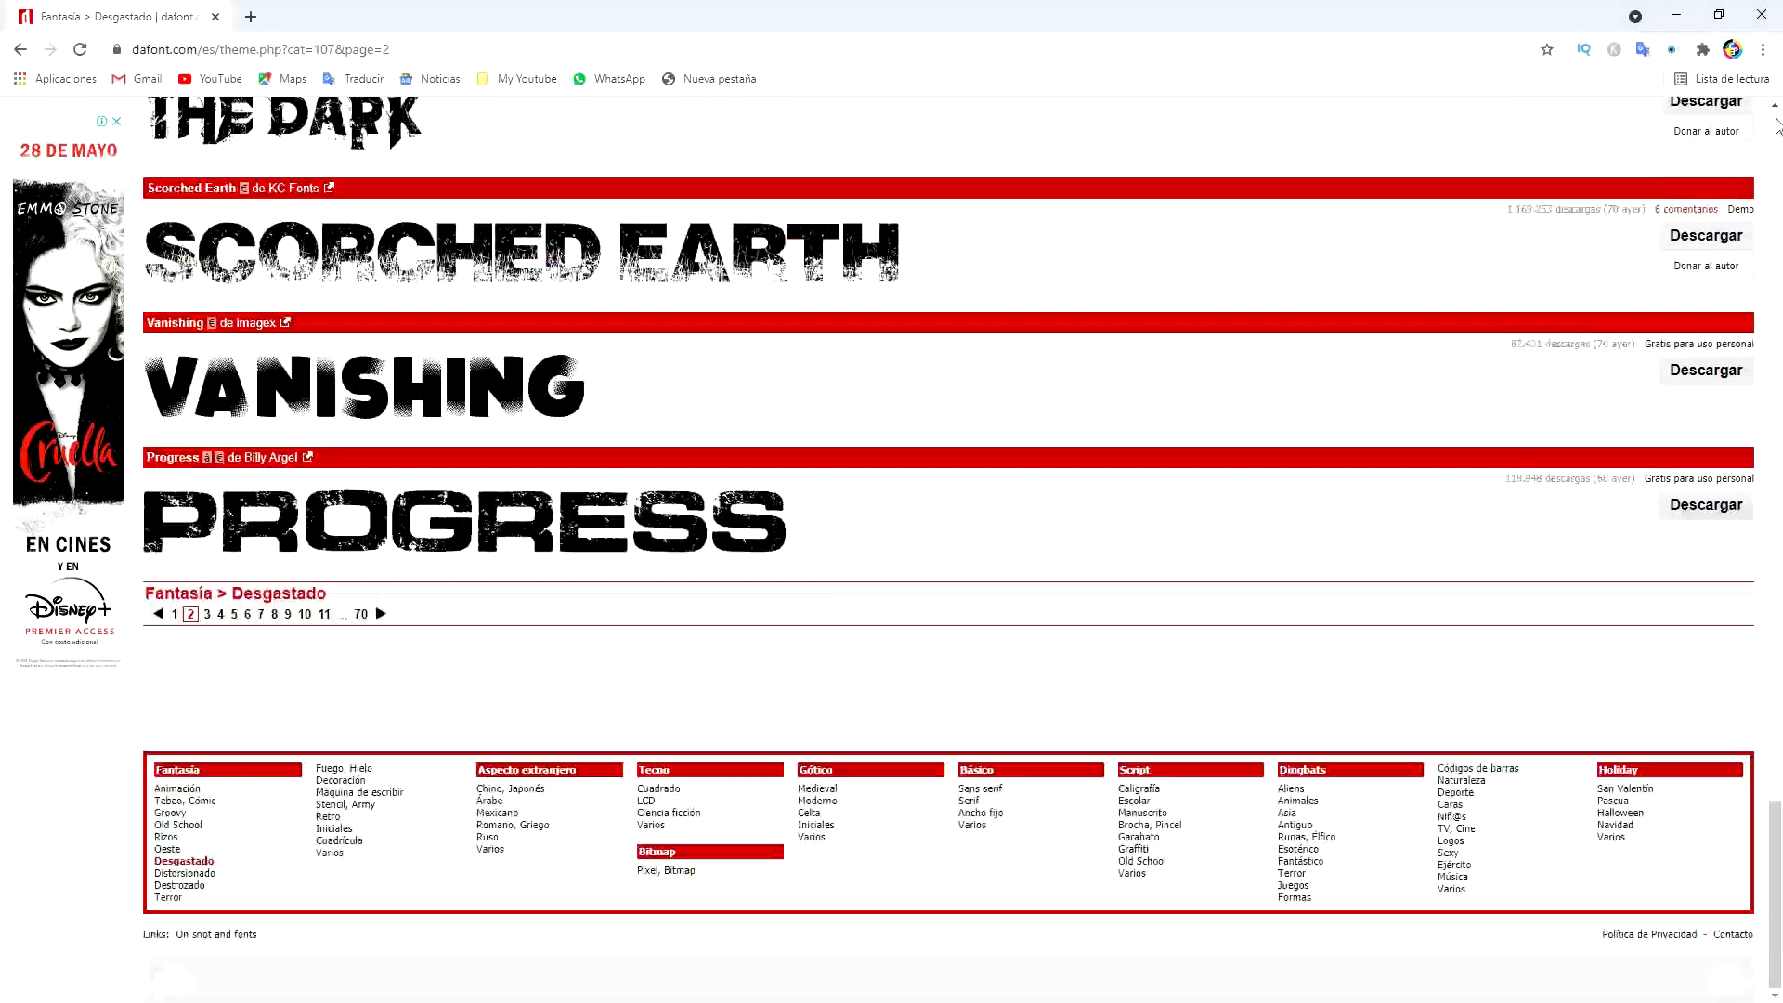
click(1776, 125)
click(1776, 126)
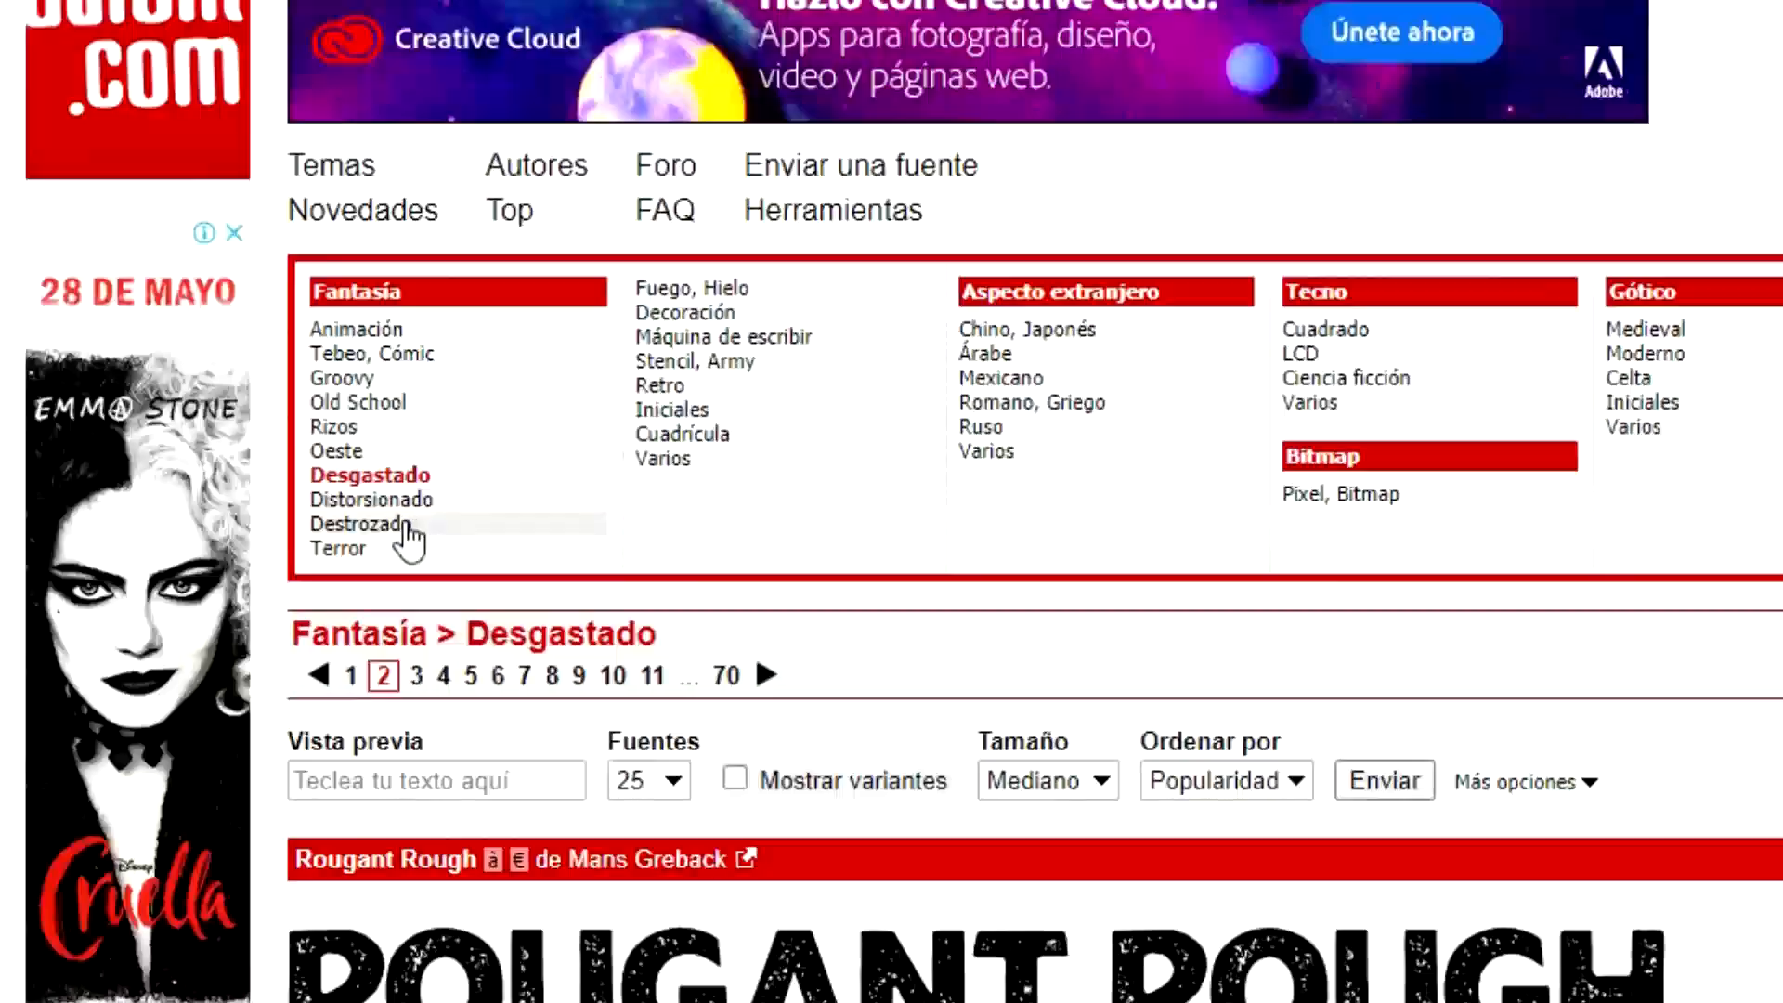
- Open the Destrozado category under Fantasía and open the Bad Grunge font page in a new tab
click(268, 453)
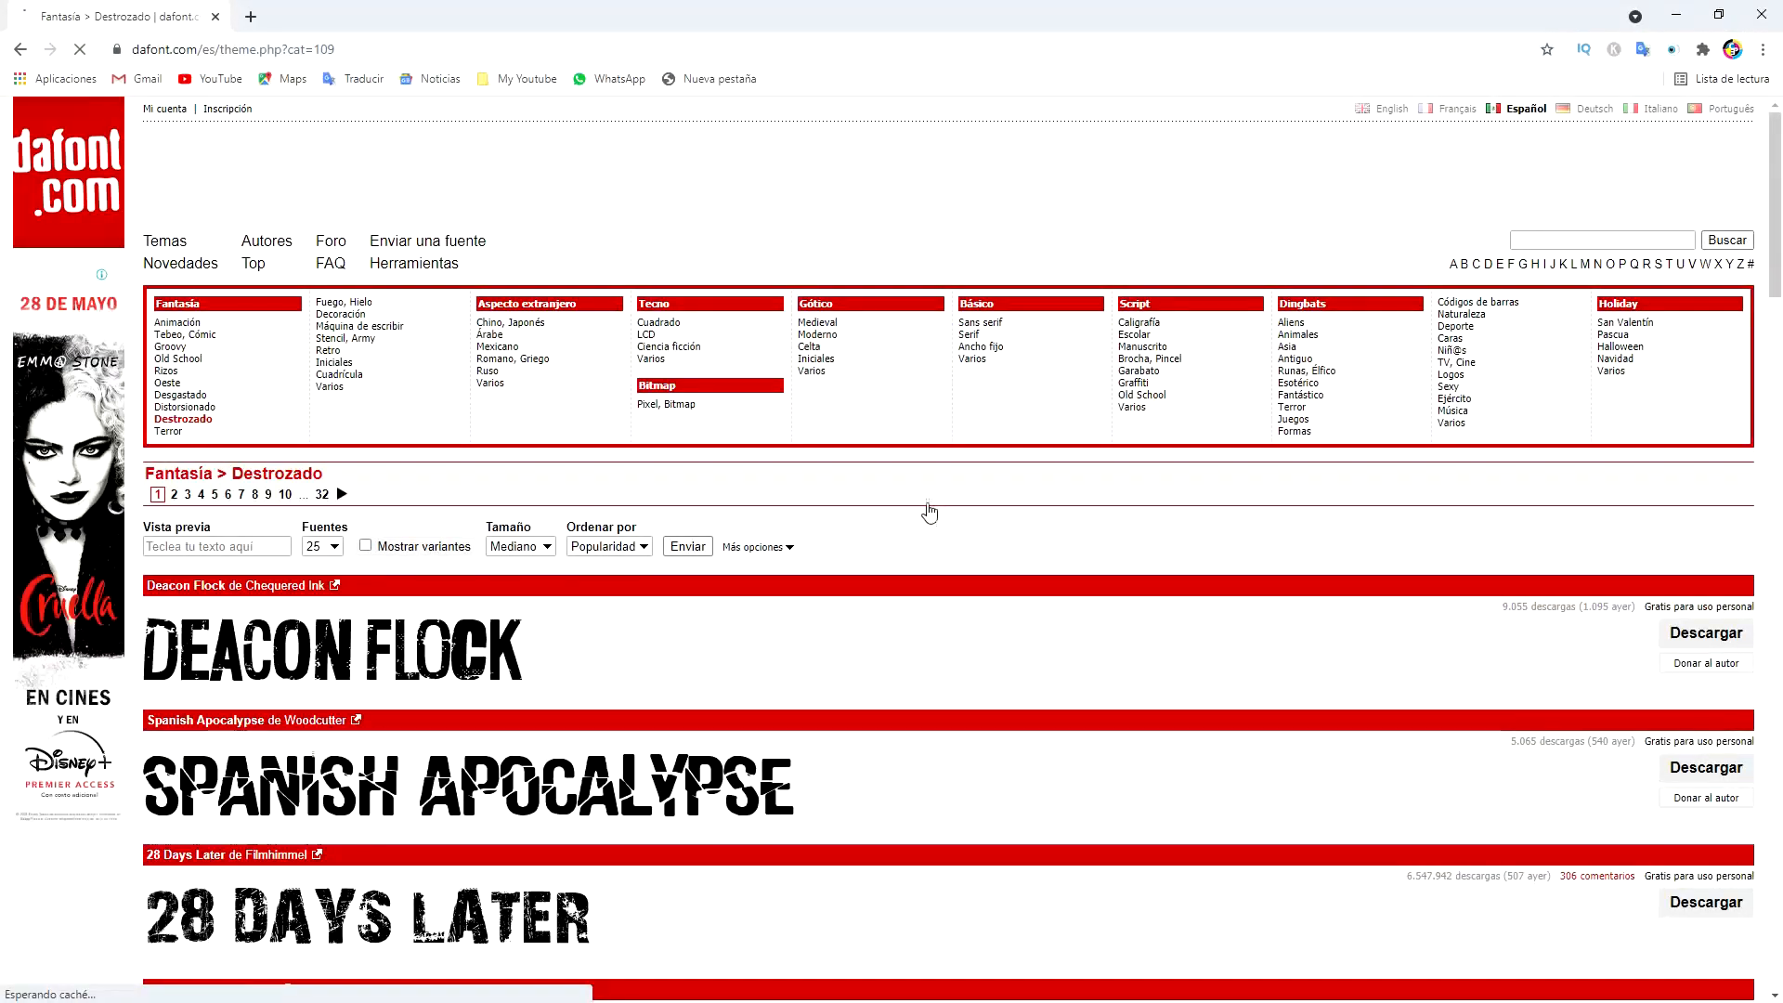
scroll(928, 490, down, 5)
scroll(930, 492, down, 3)
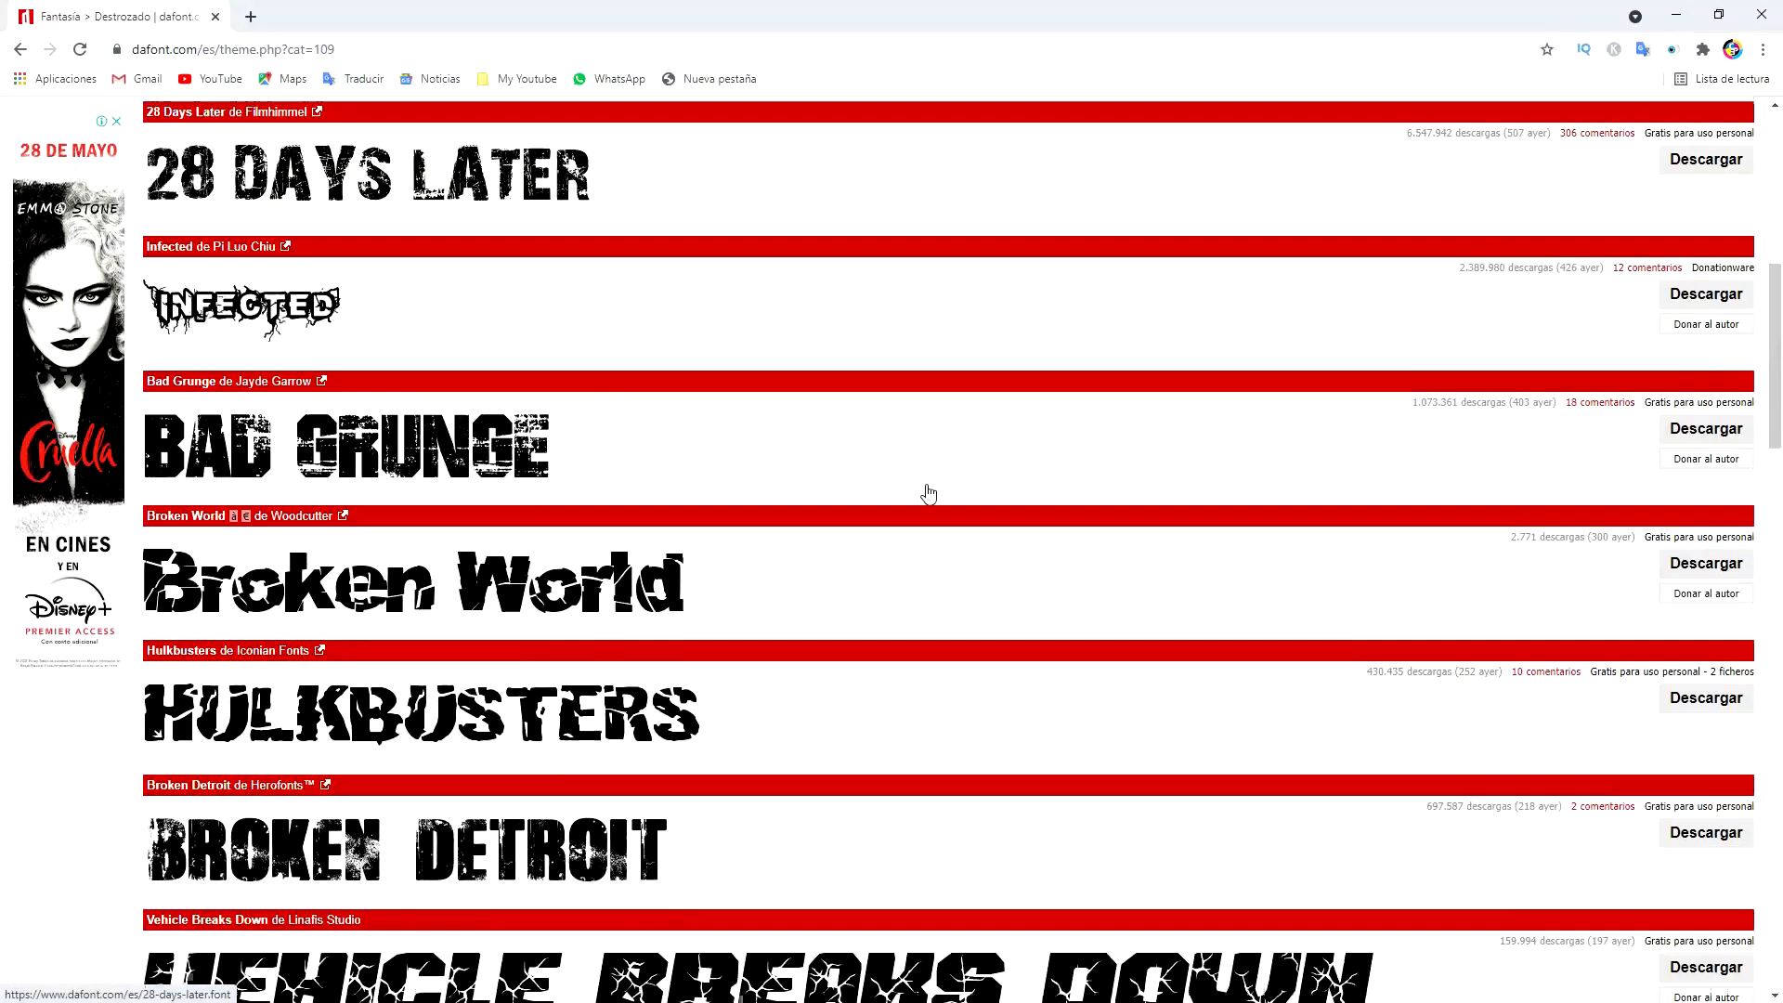
right_click(385, 455)
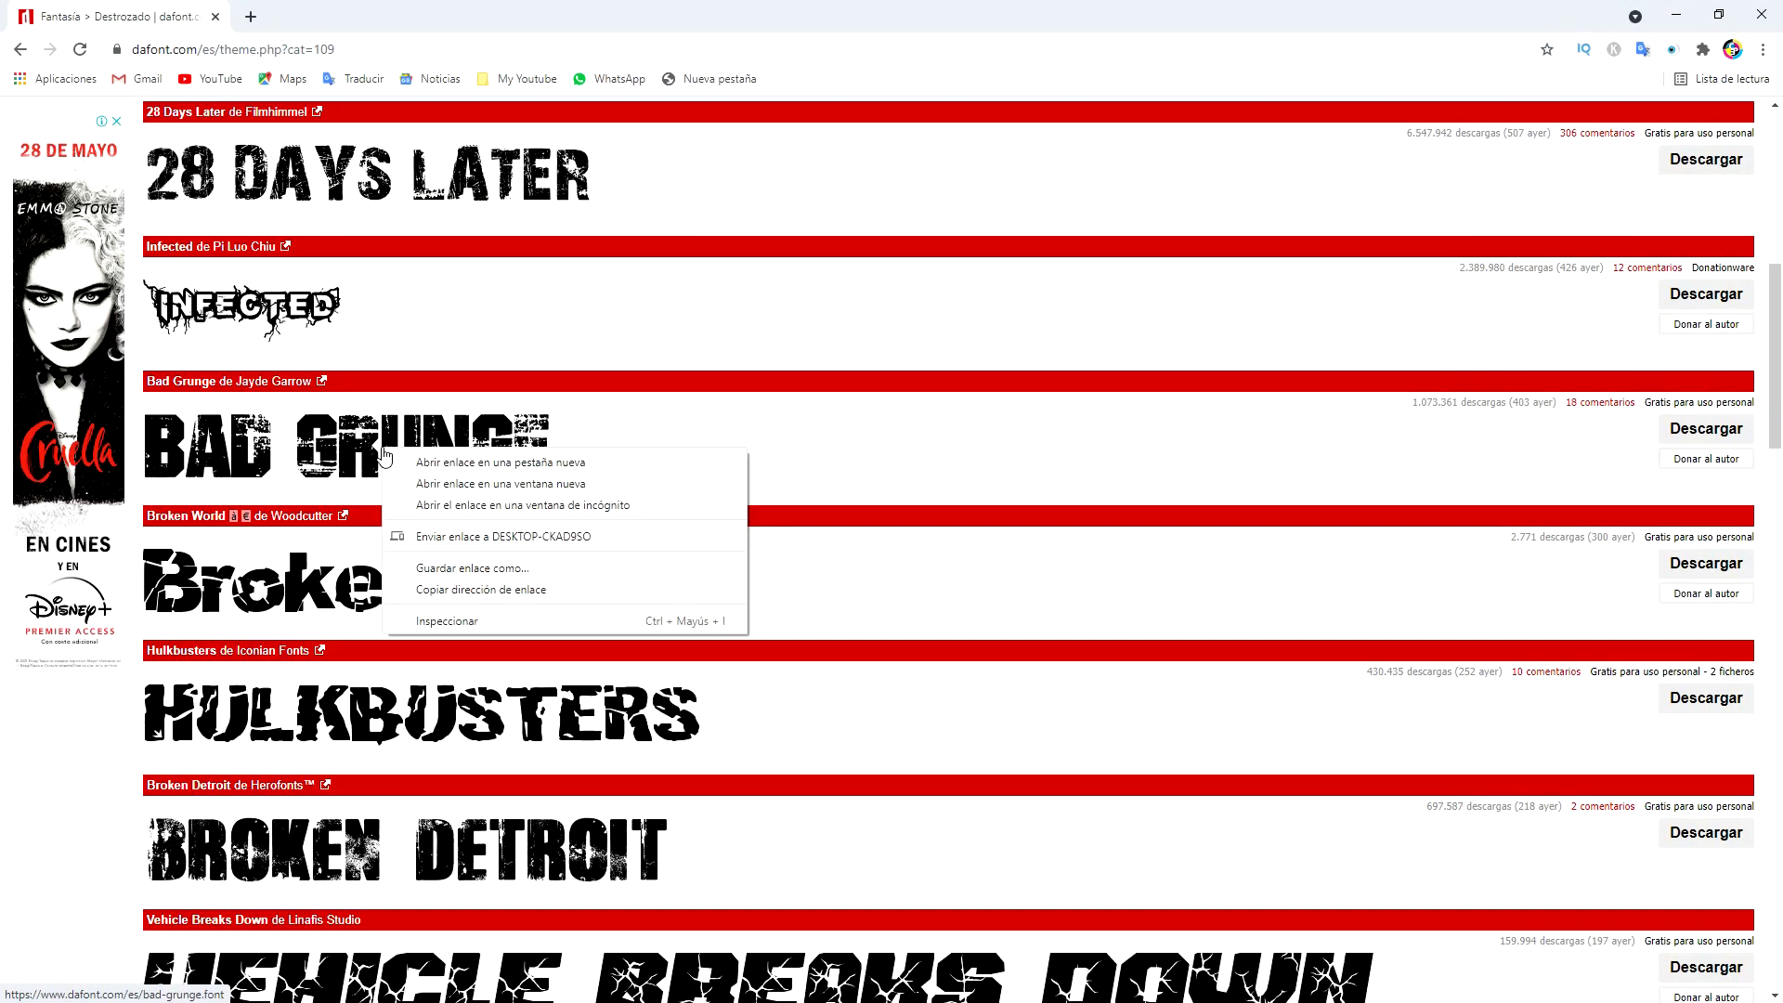
click(455, 463)
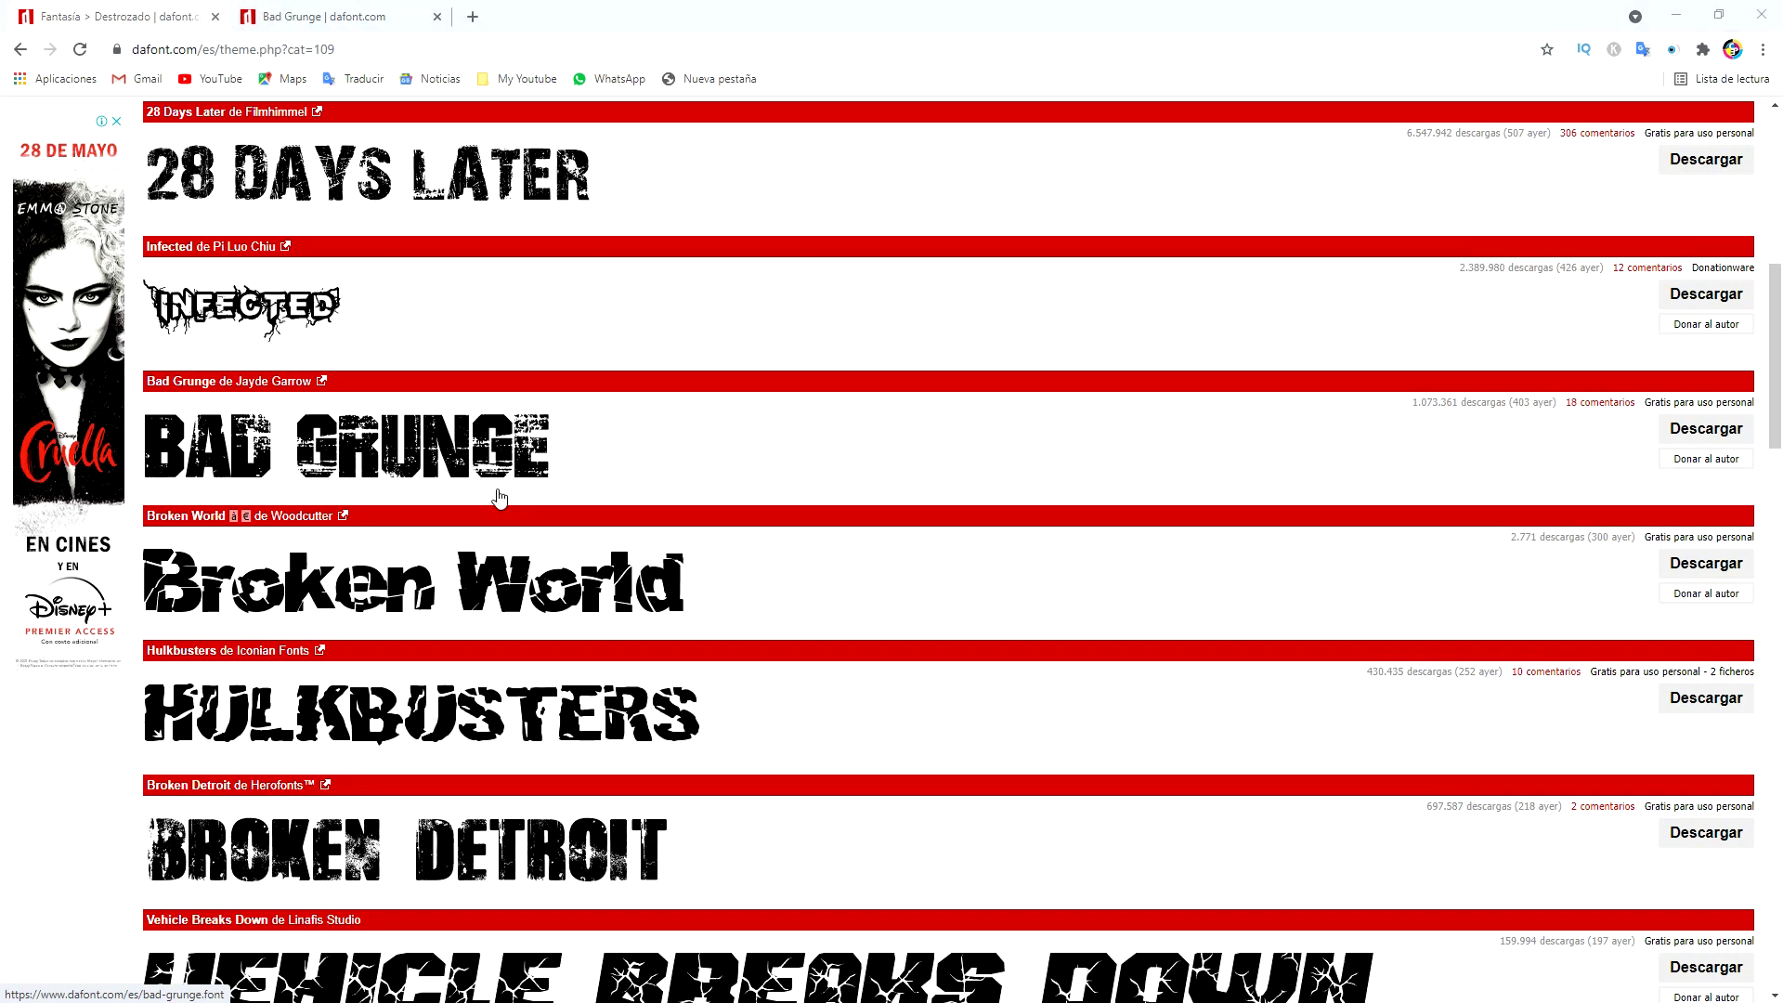
- Look through the remaining fonts on the first Destrozado page and go to page 2
scroll(500, 499, down, 5)
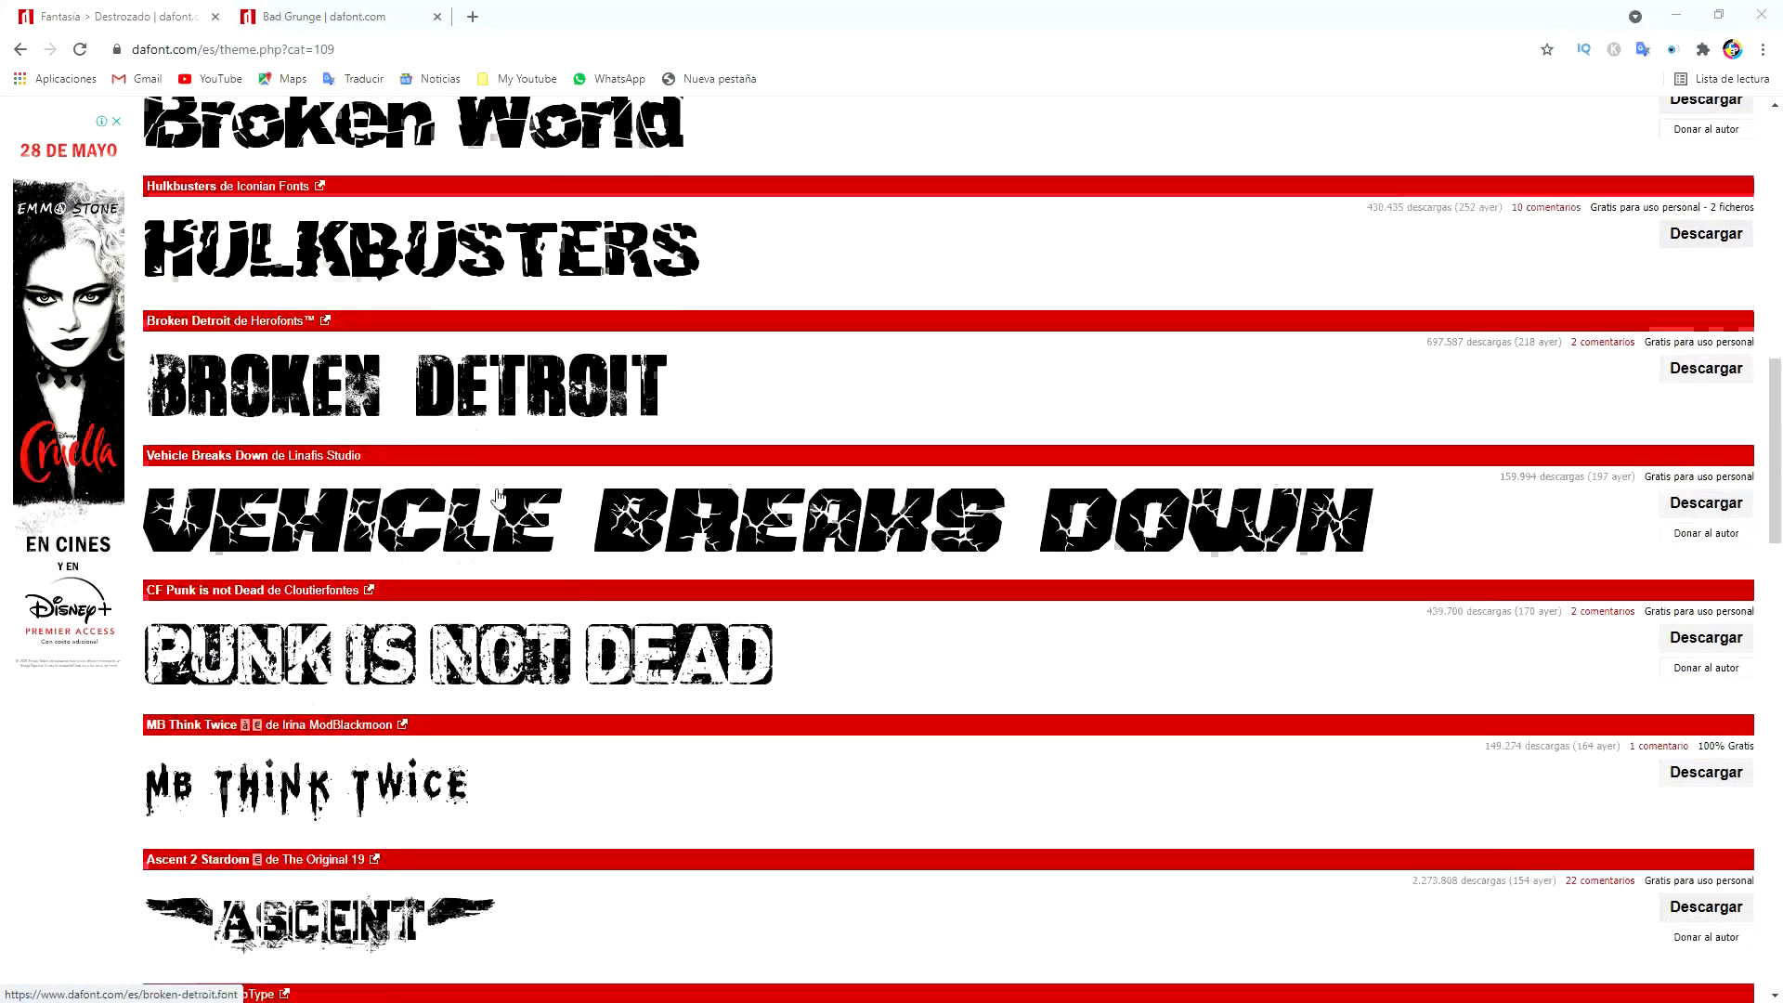
scroll(500, 499, down, 9)
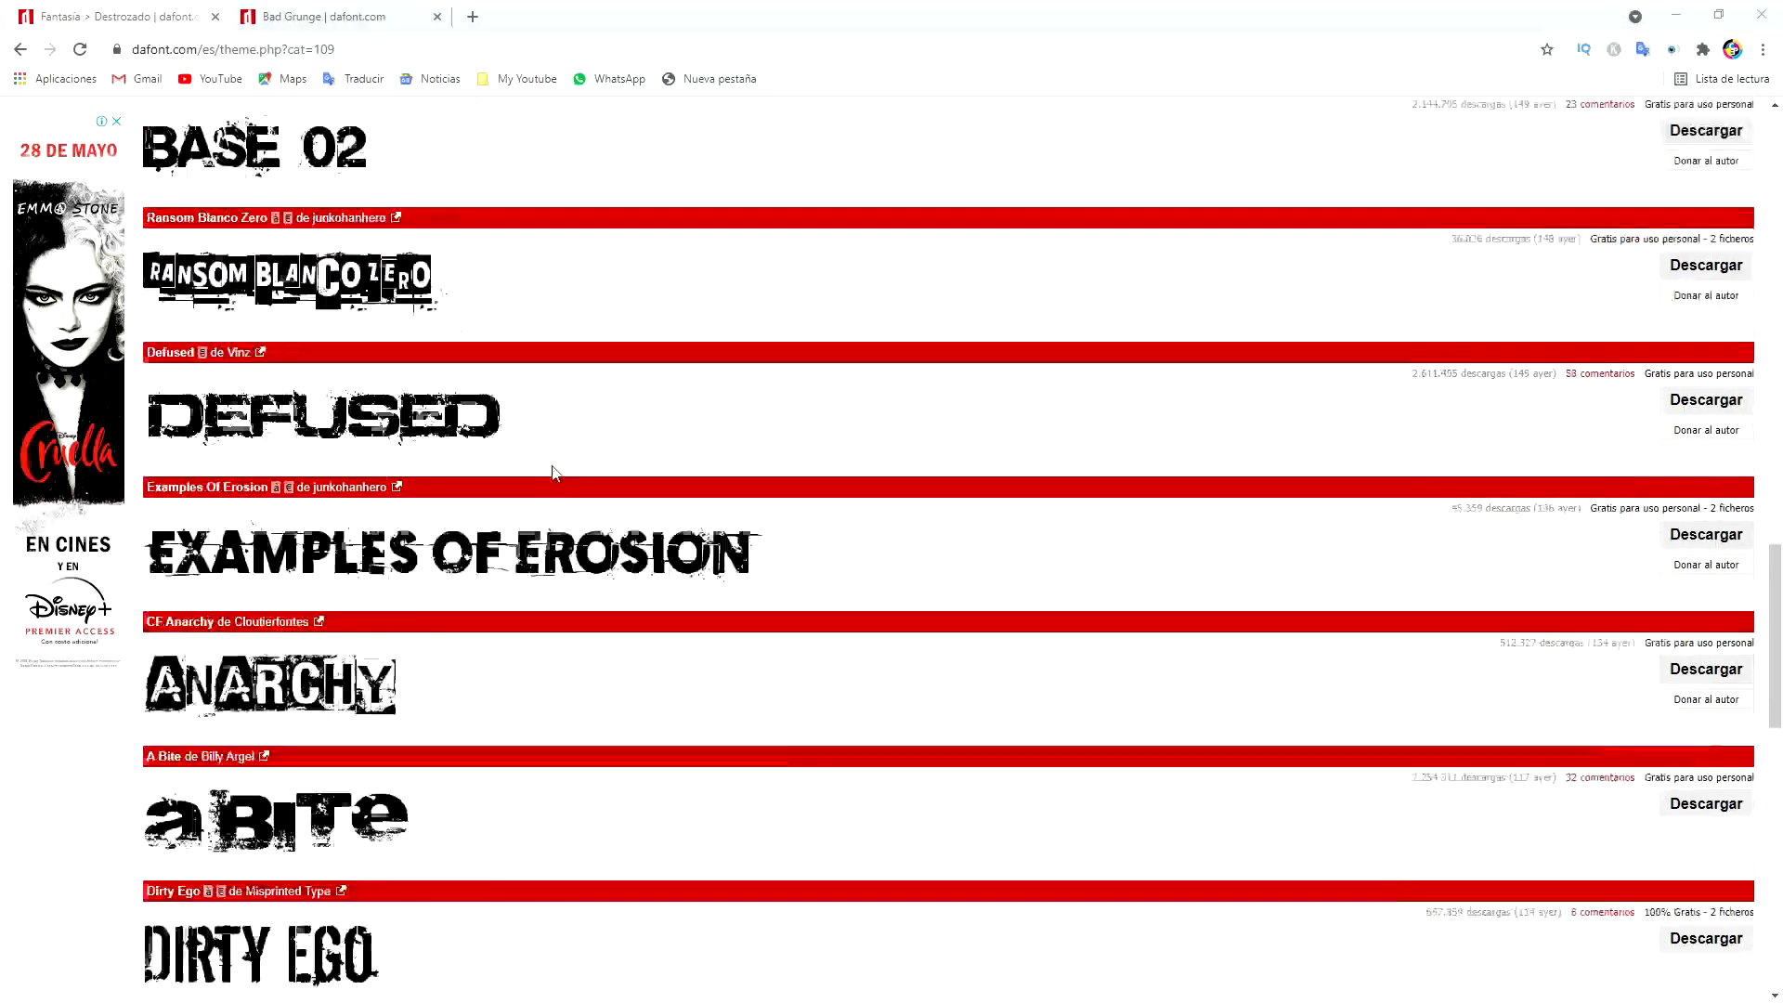
scroll(616, 453, down, 11)
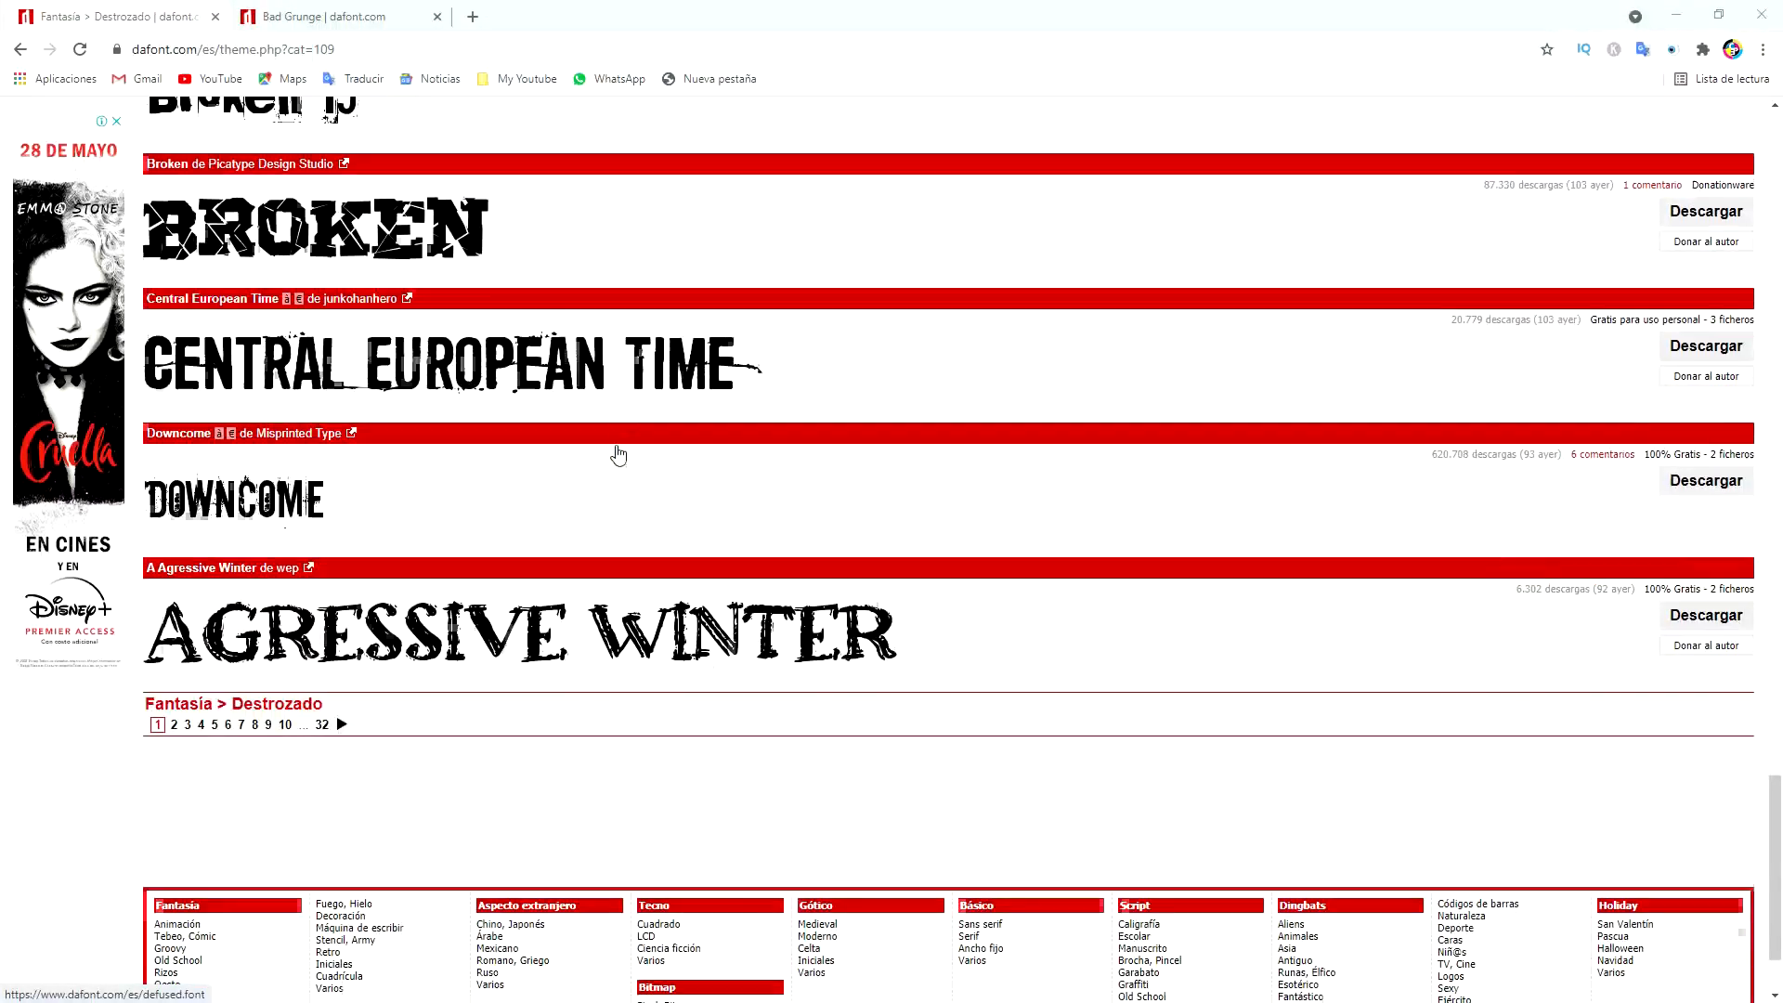
scroll(619, 455, down, 2)
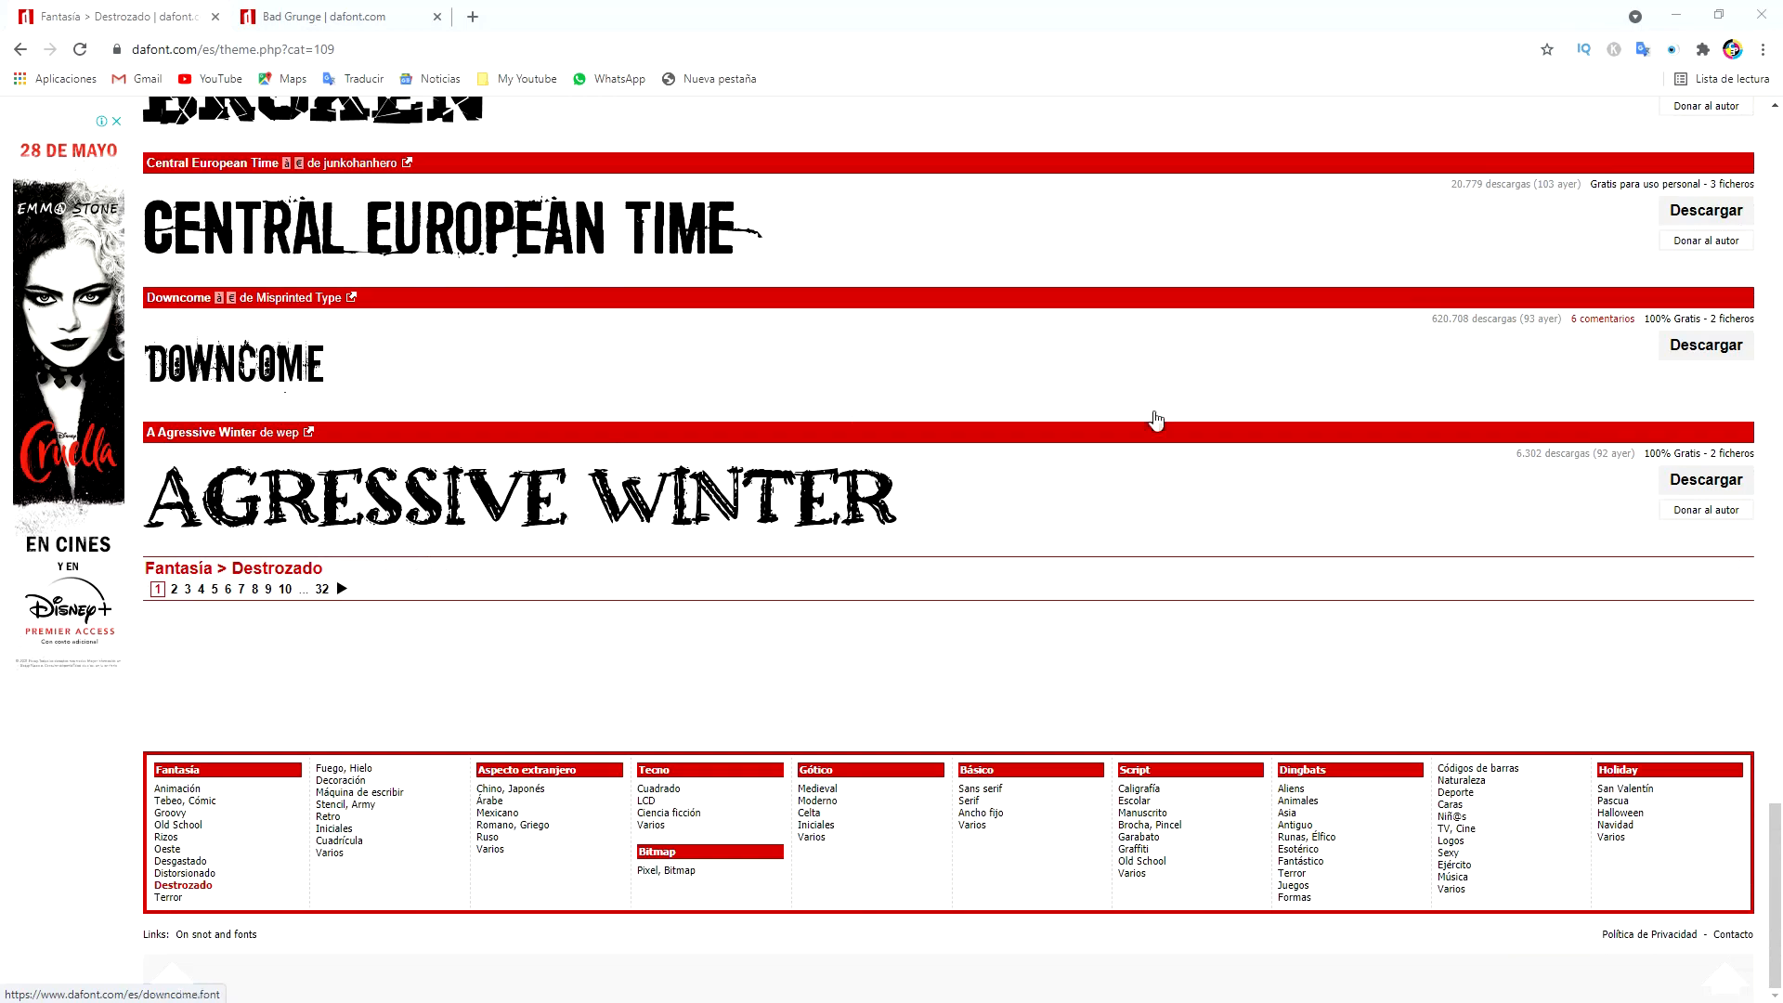
click(341, 591)
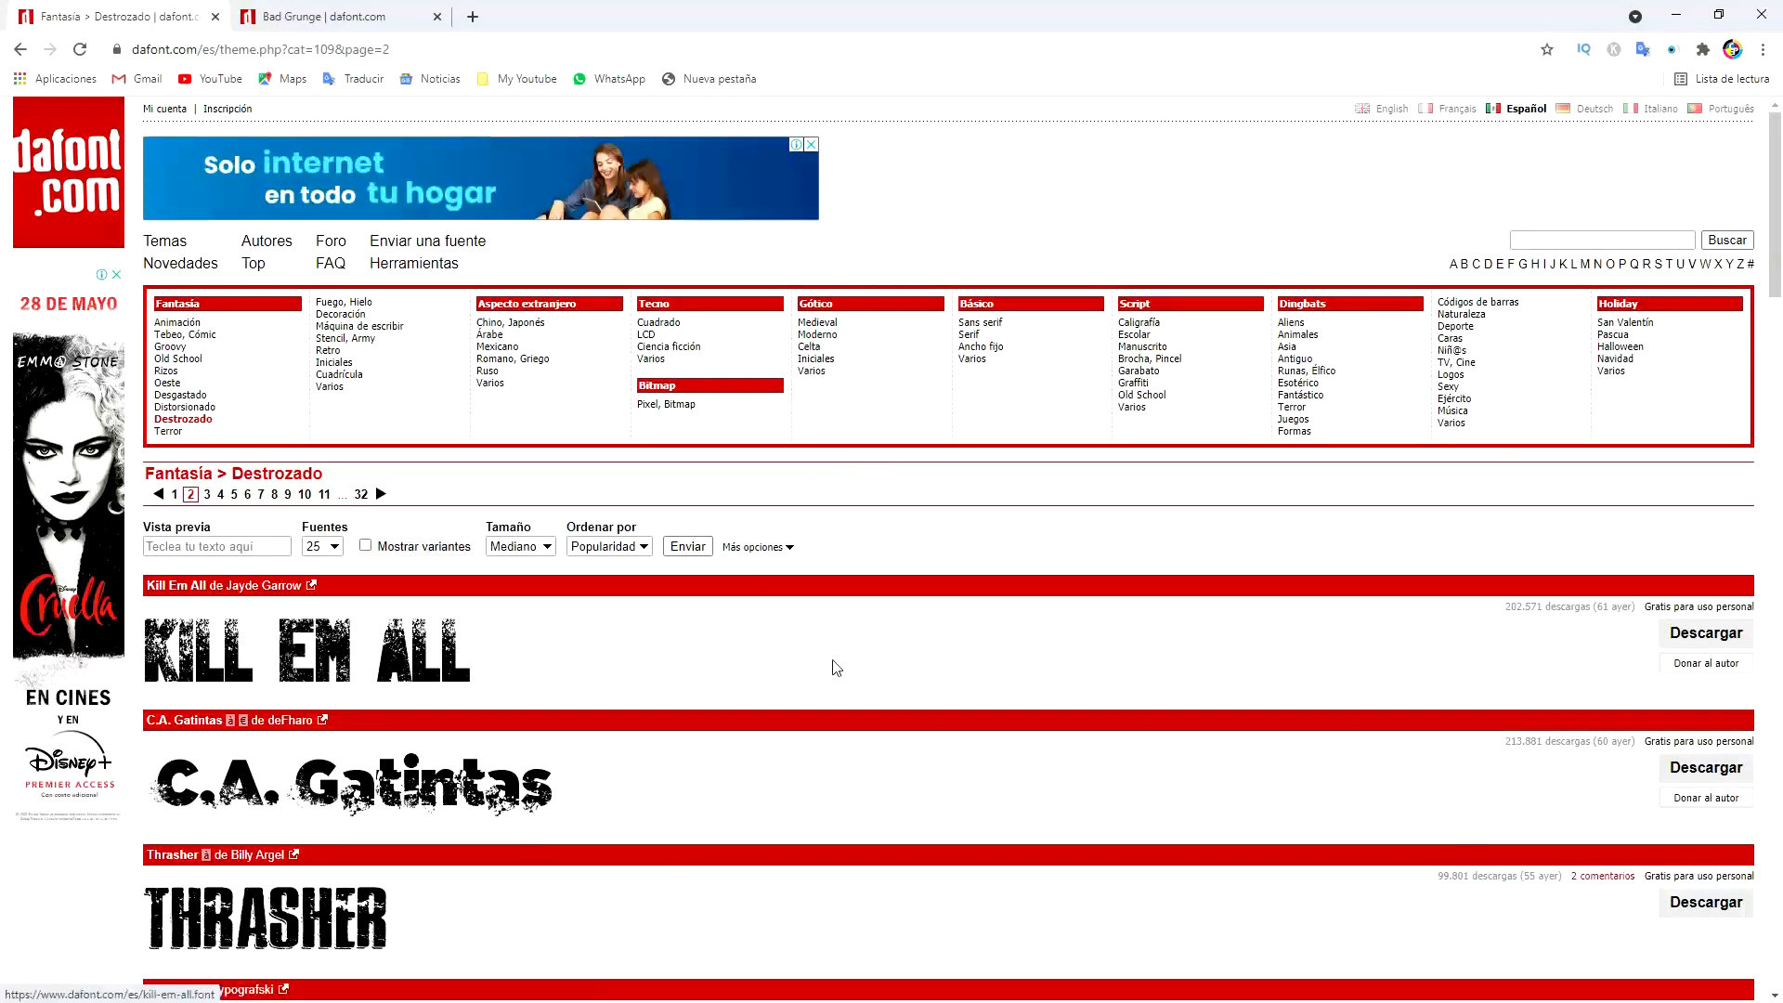
- Look through the fonts on page 2 of the Destrozado category and go to page 3
scroll(859, 661, down, 4)
scroll(859, 661, down, 10)
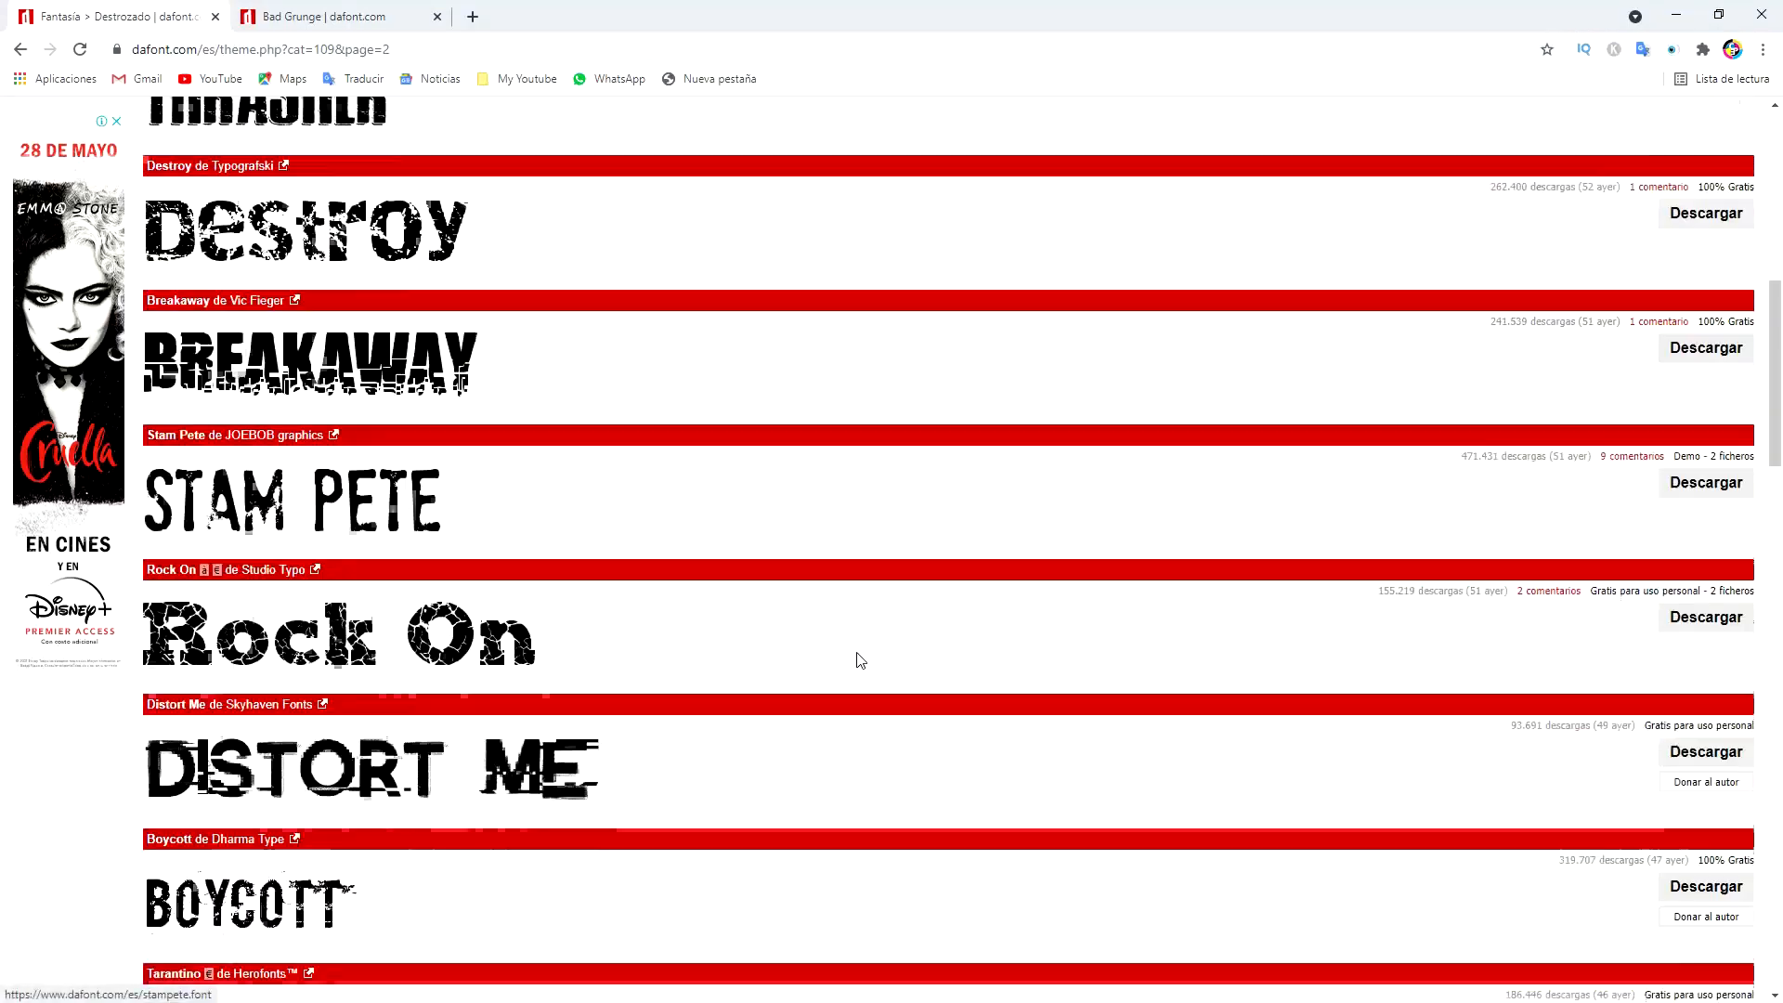
scroll(859, 662, down, 6)
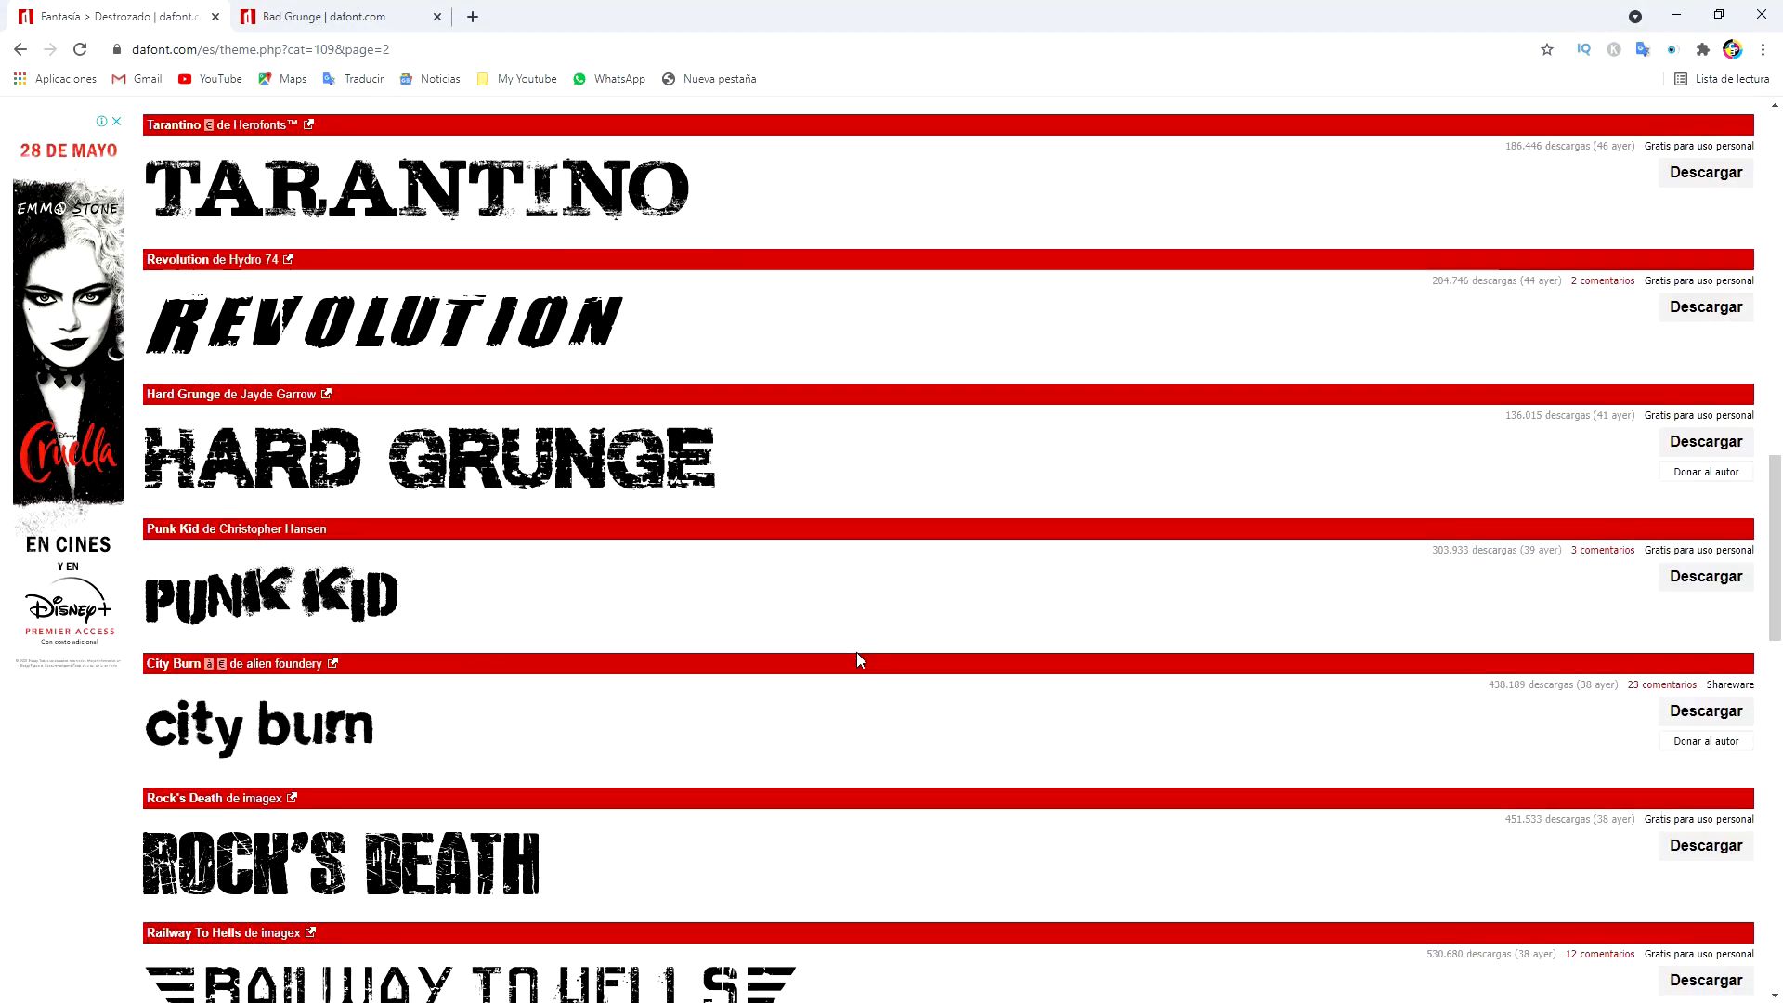
scroll(859, 661, down, 6)
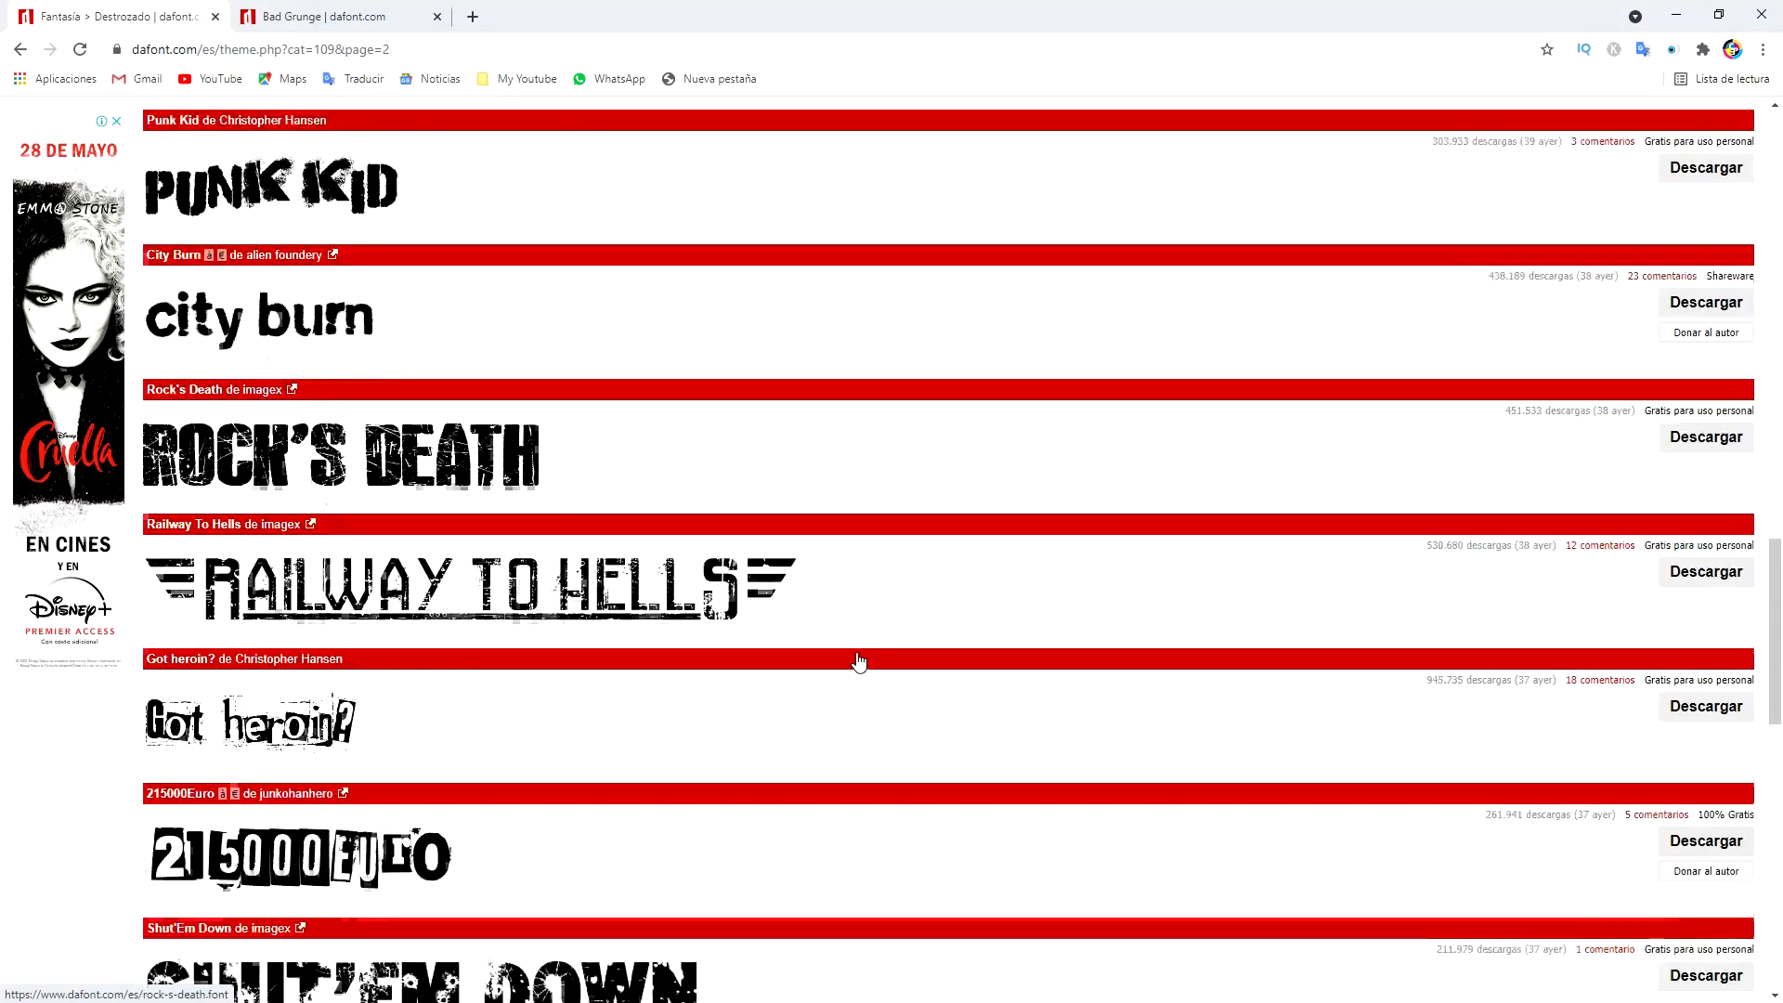
scroll(859, 661, down, 6)
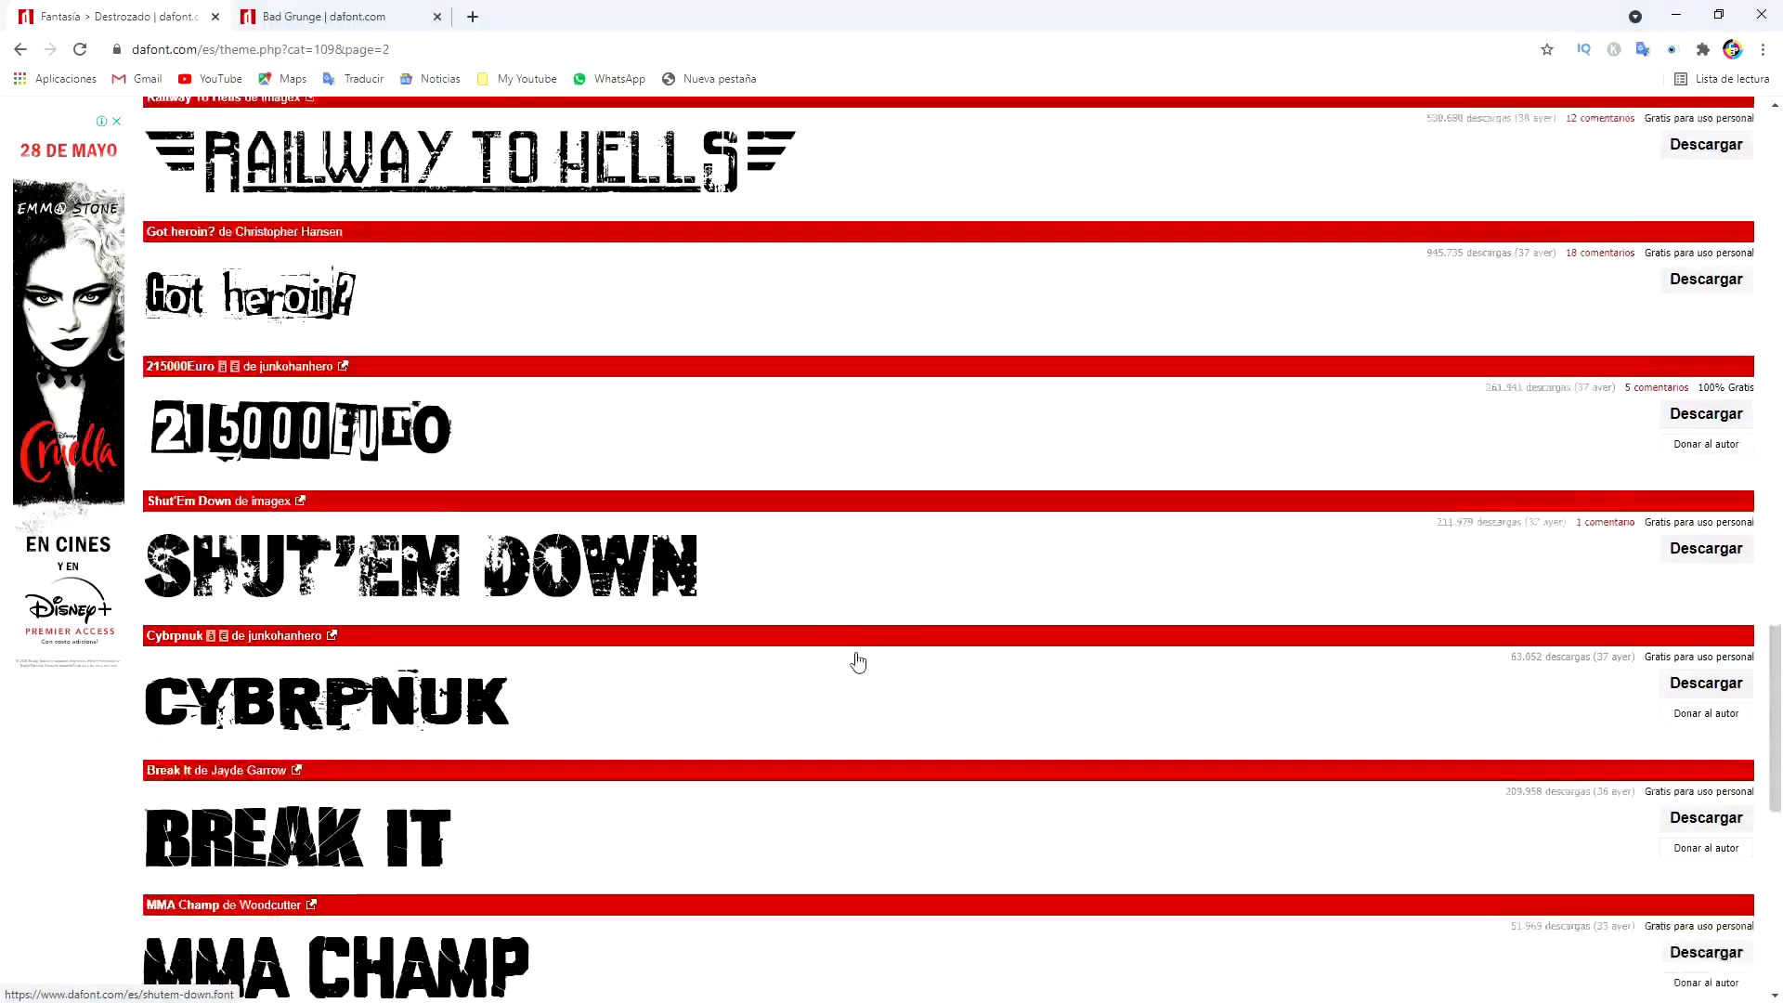
scroll(859, 661, down, 4)
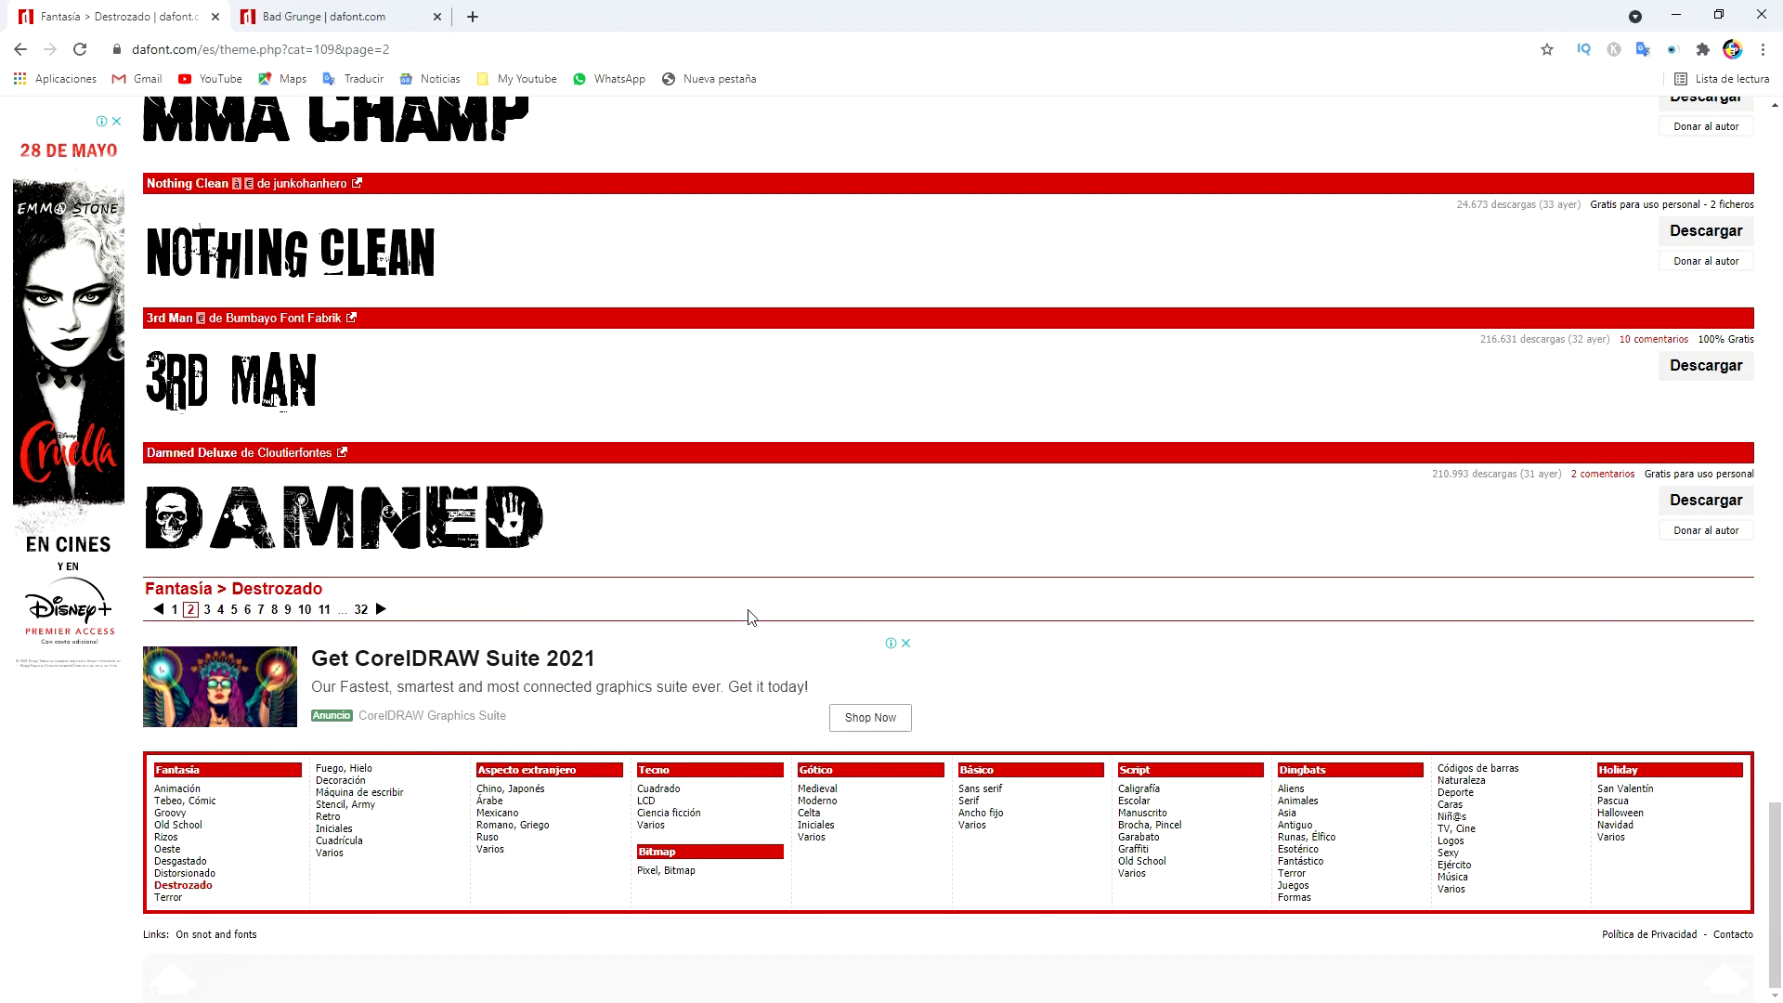
click(380, 611)
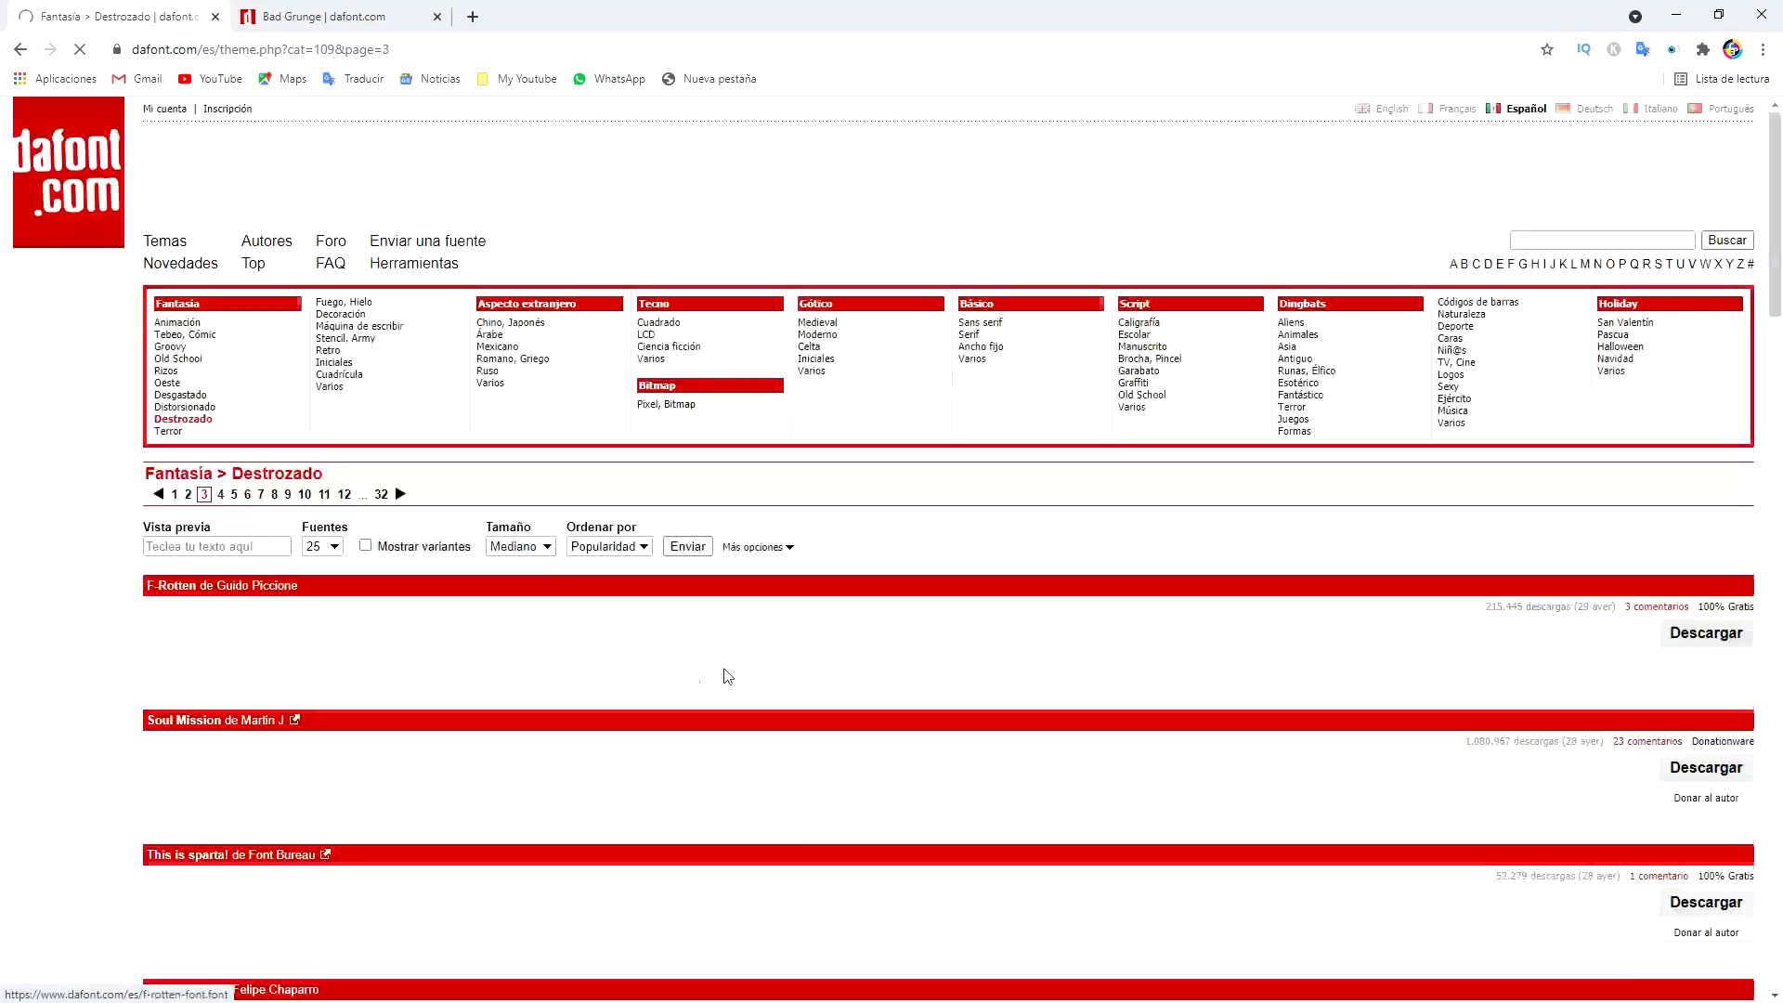
- Look through the fonts on page 3 of the Destrozado category and return to the site's search field
scroll(884, 647, down, 12)
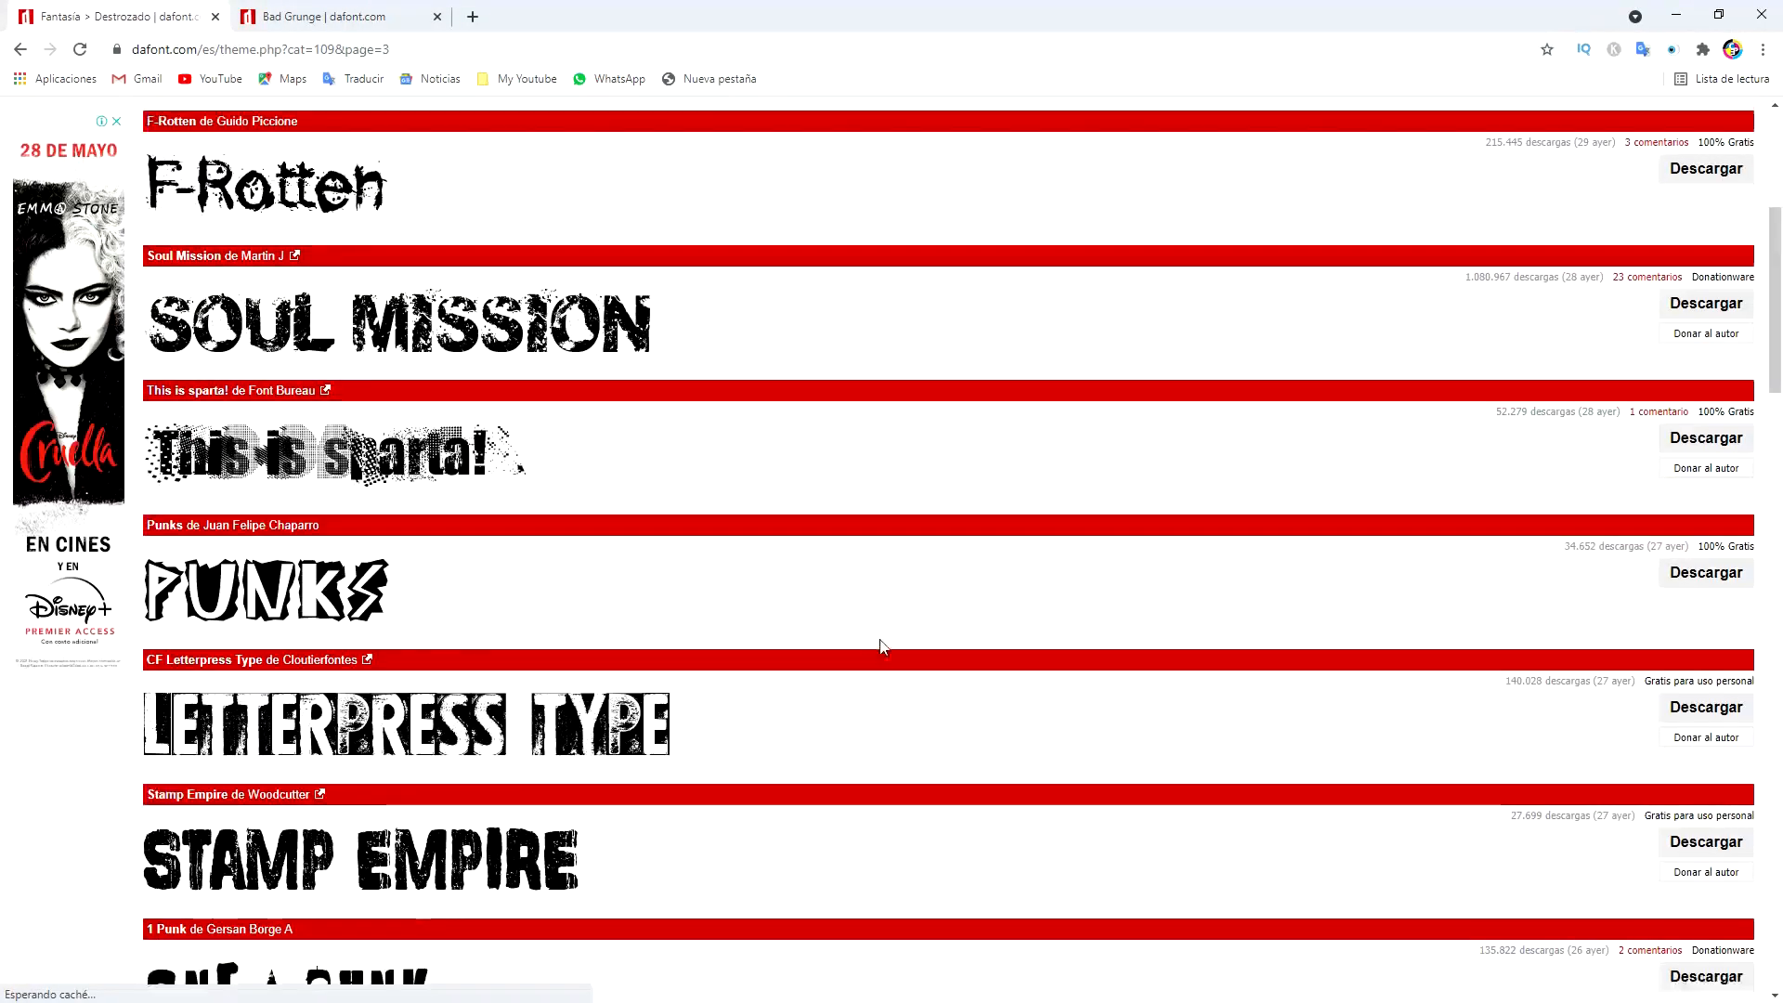
scroll(883, 647, down, 10)
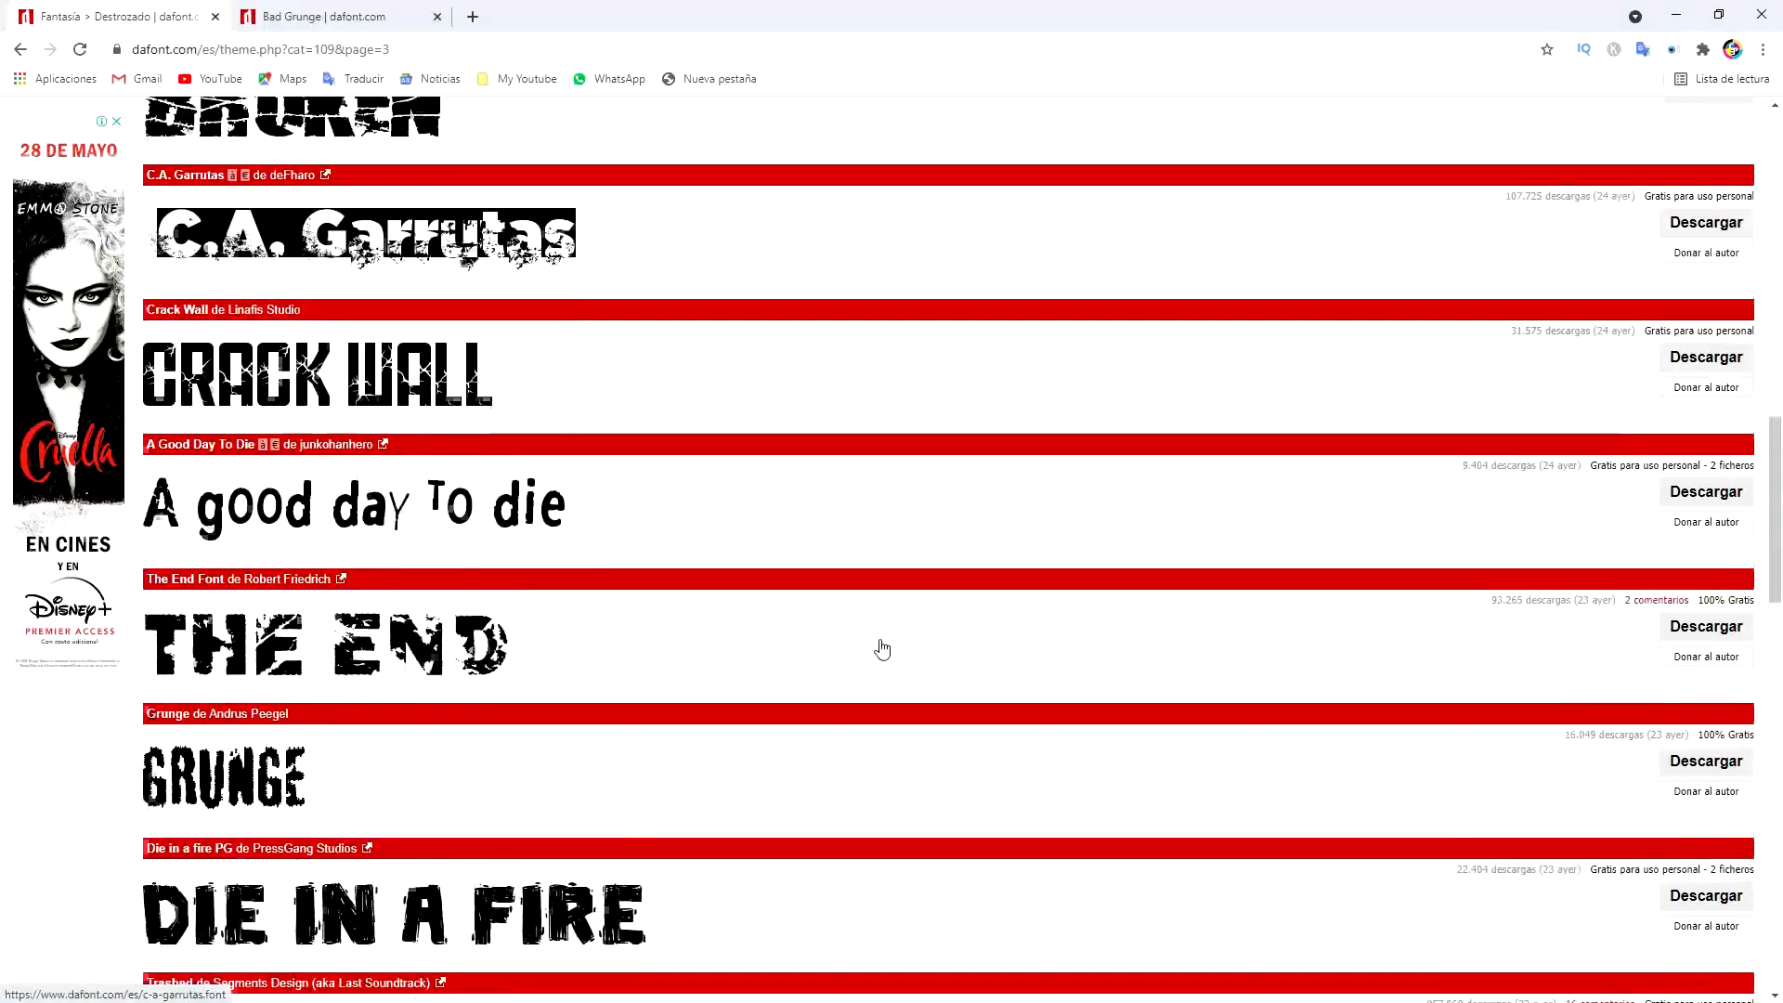
scroll(882, 648, down, 12)
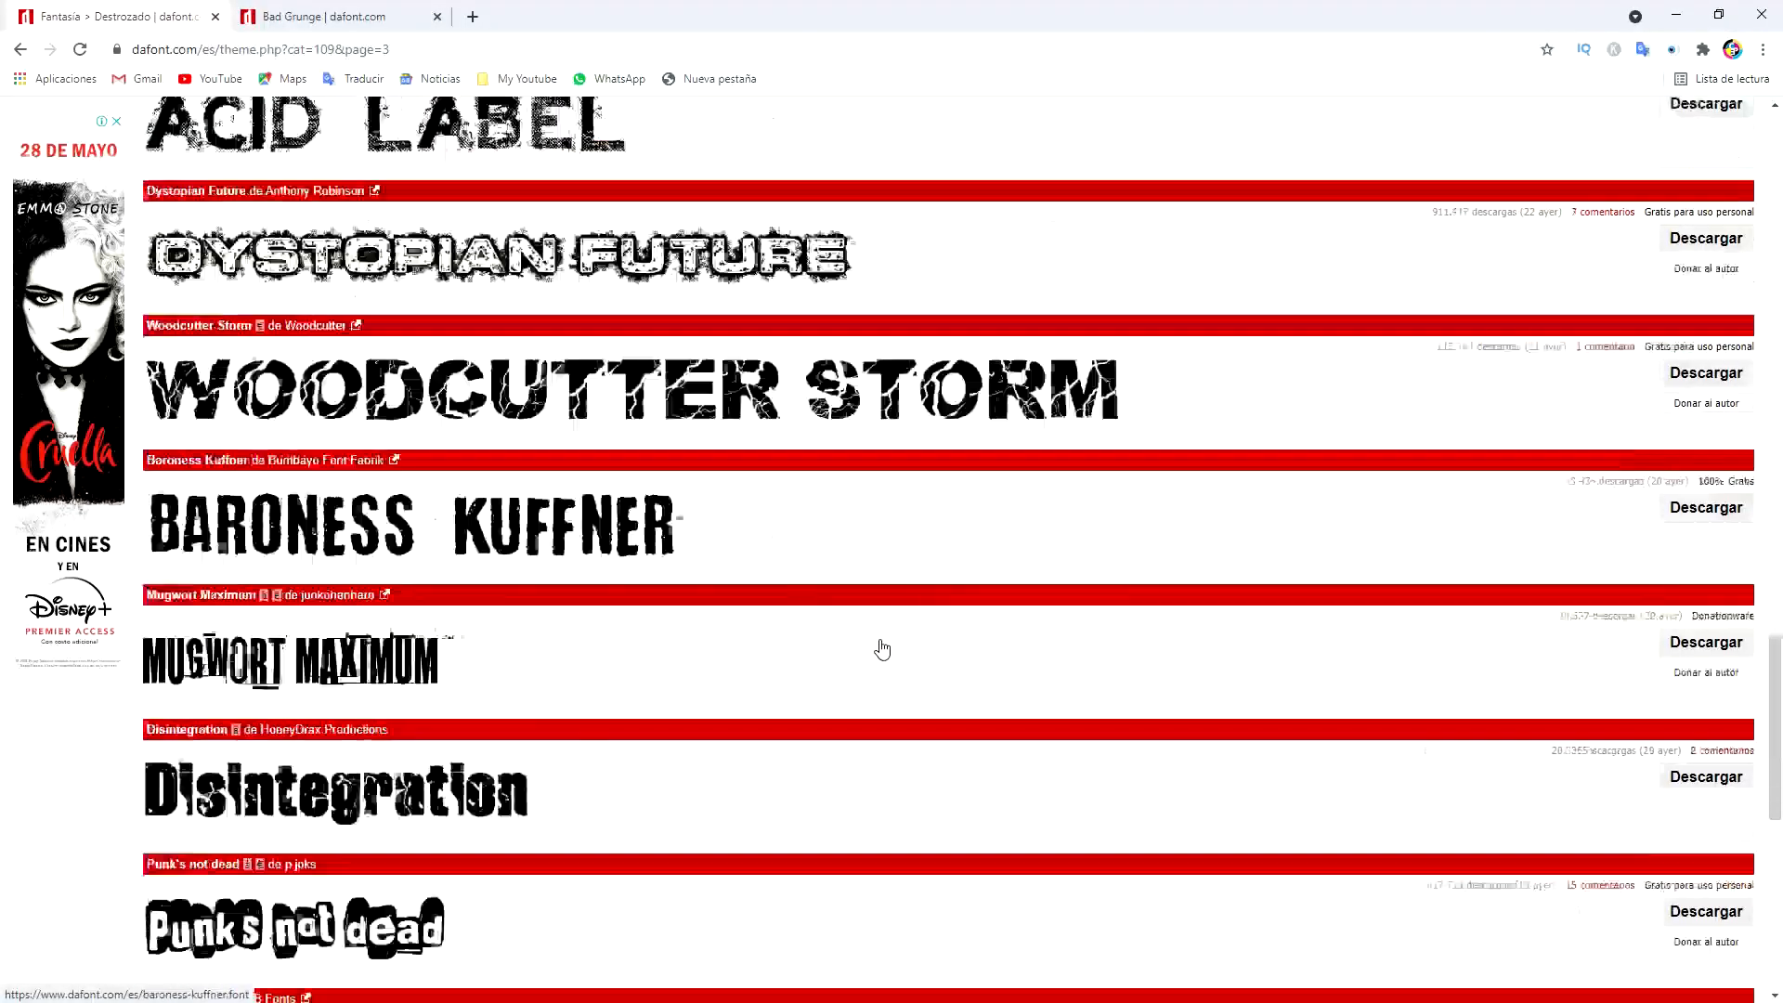
scroll(882, 647, down, 3)
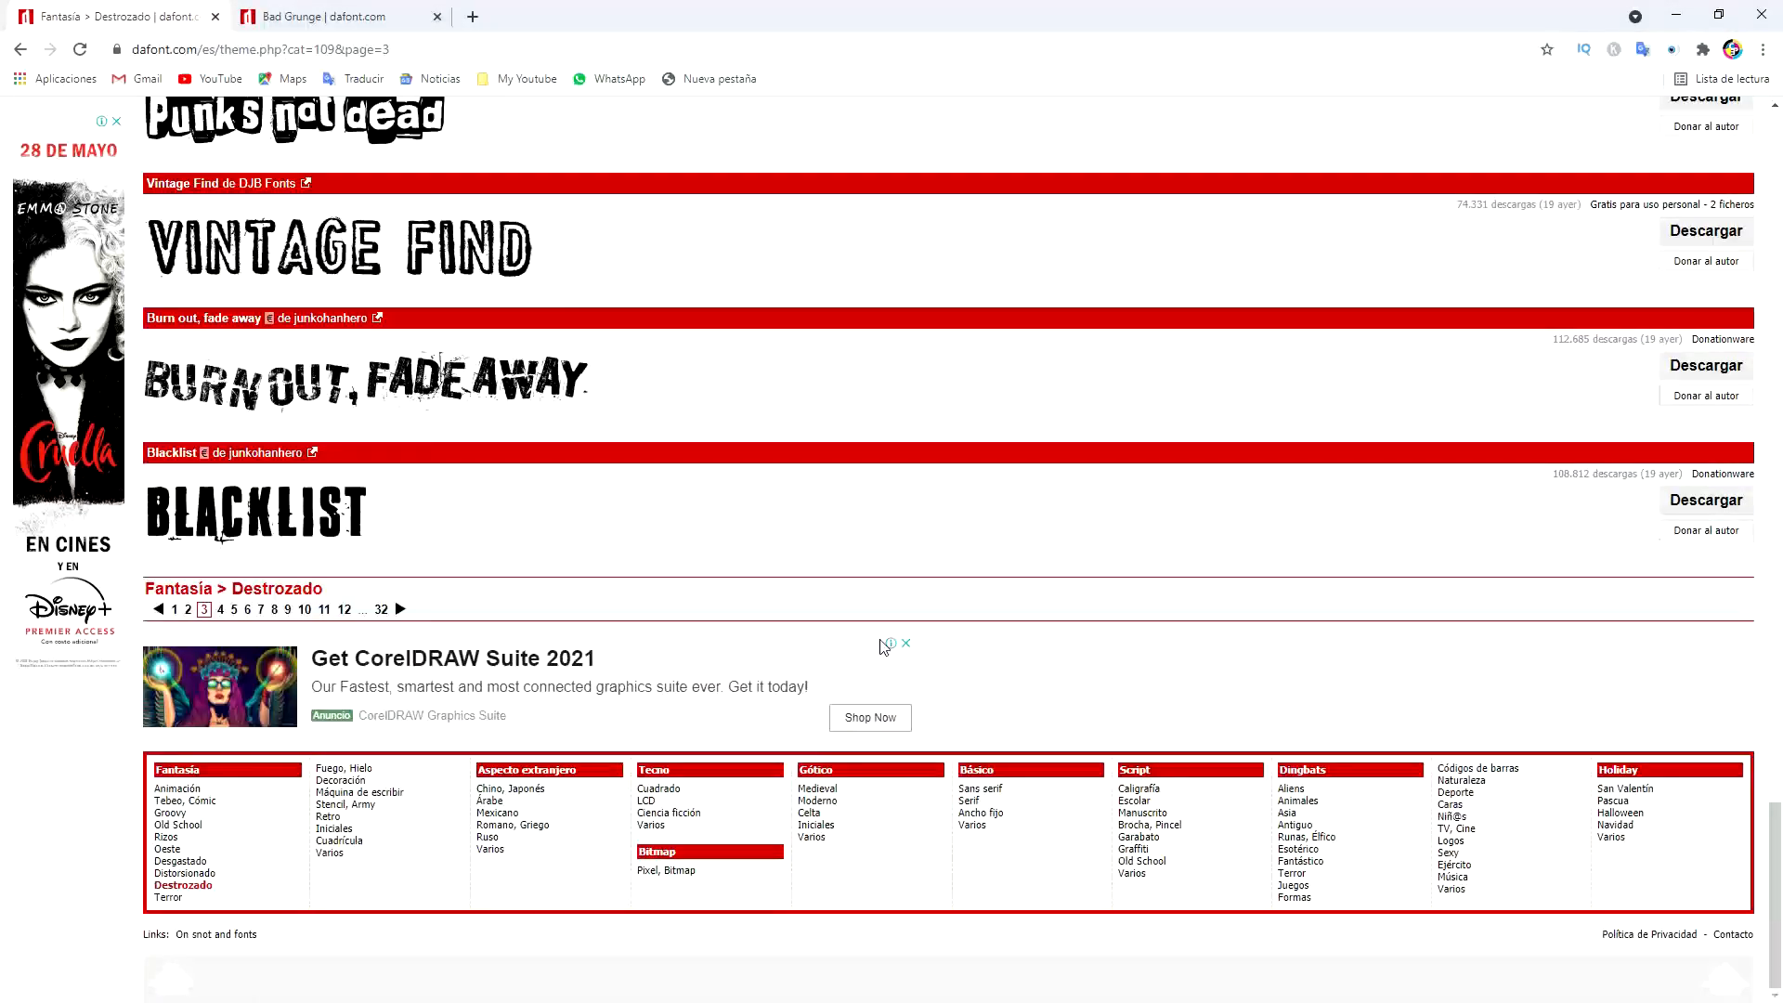
scroll(1146, 667, up, 7)
scroll(1146, 667, up, 20)
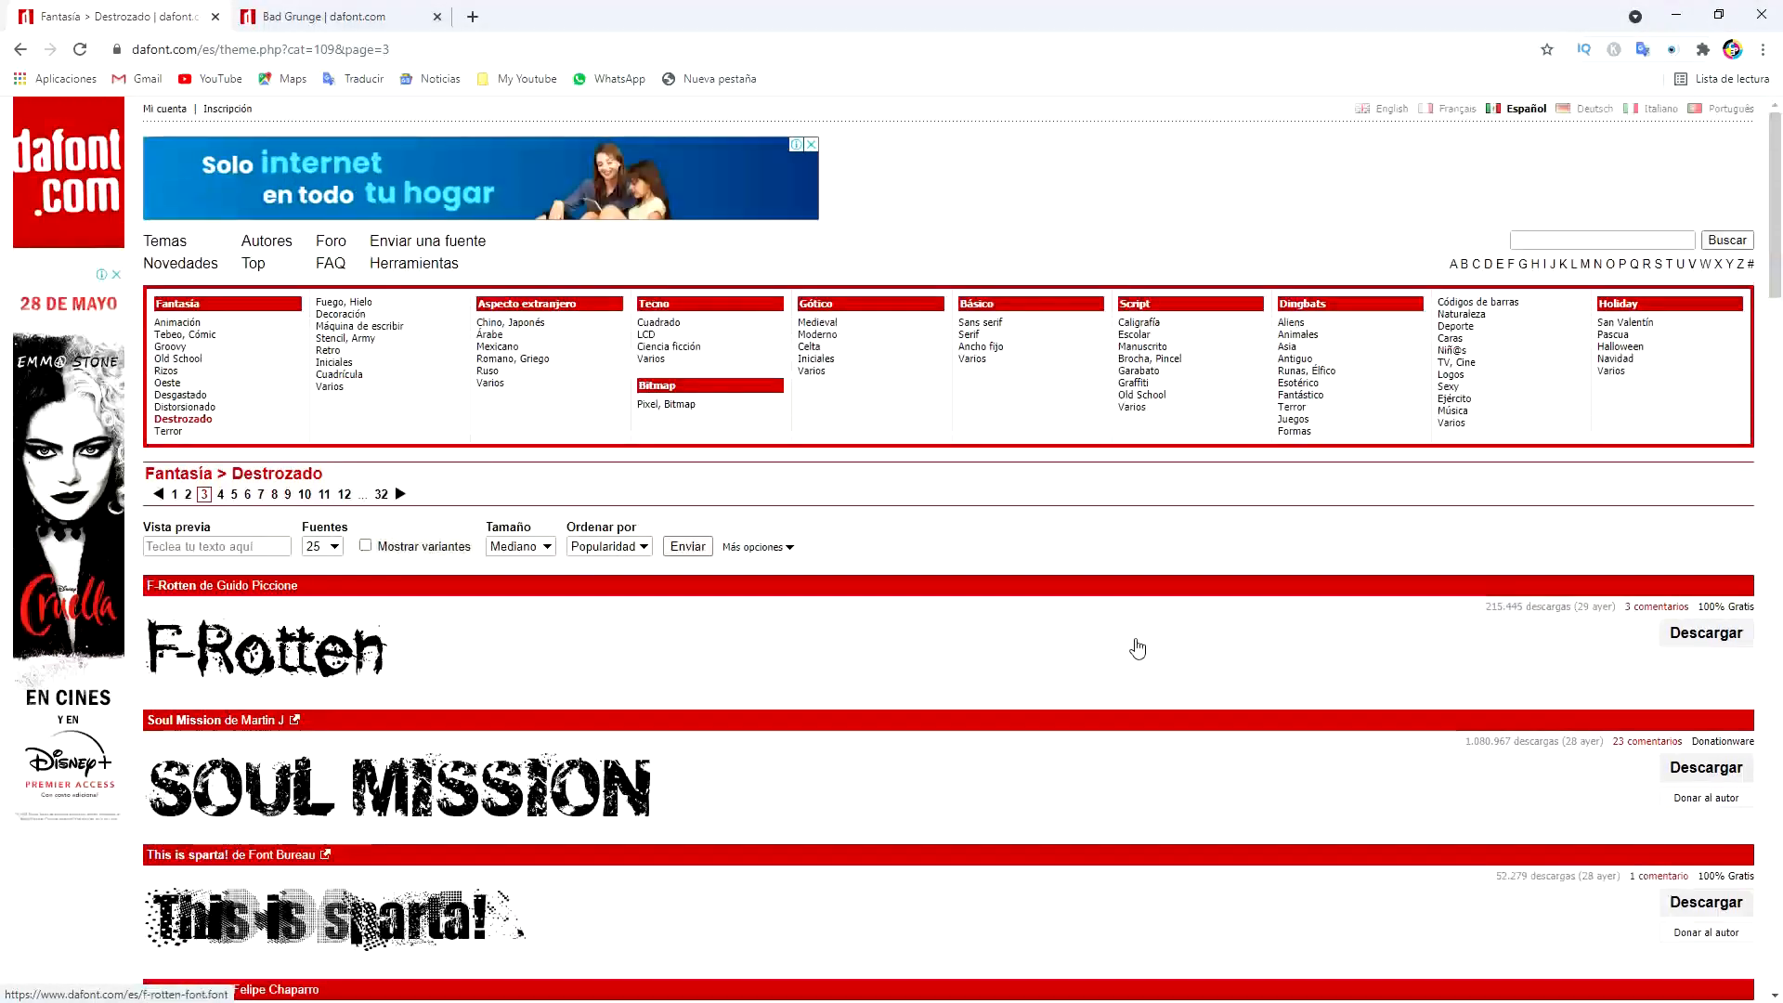
- Search dafont.com for the font "dead kansas"
click(1614, 238)
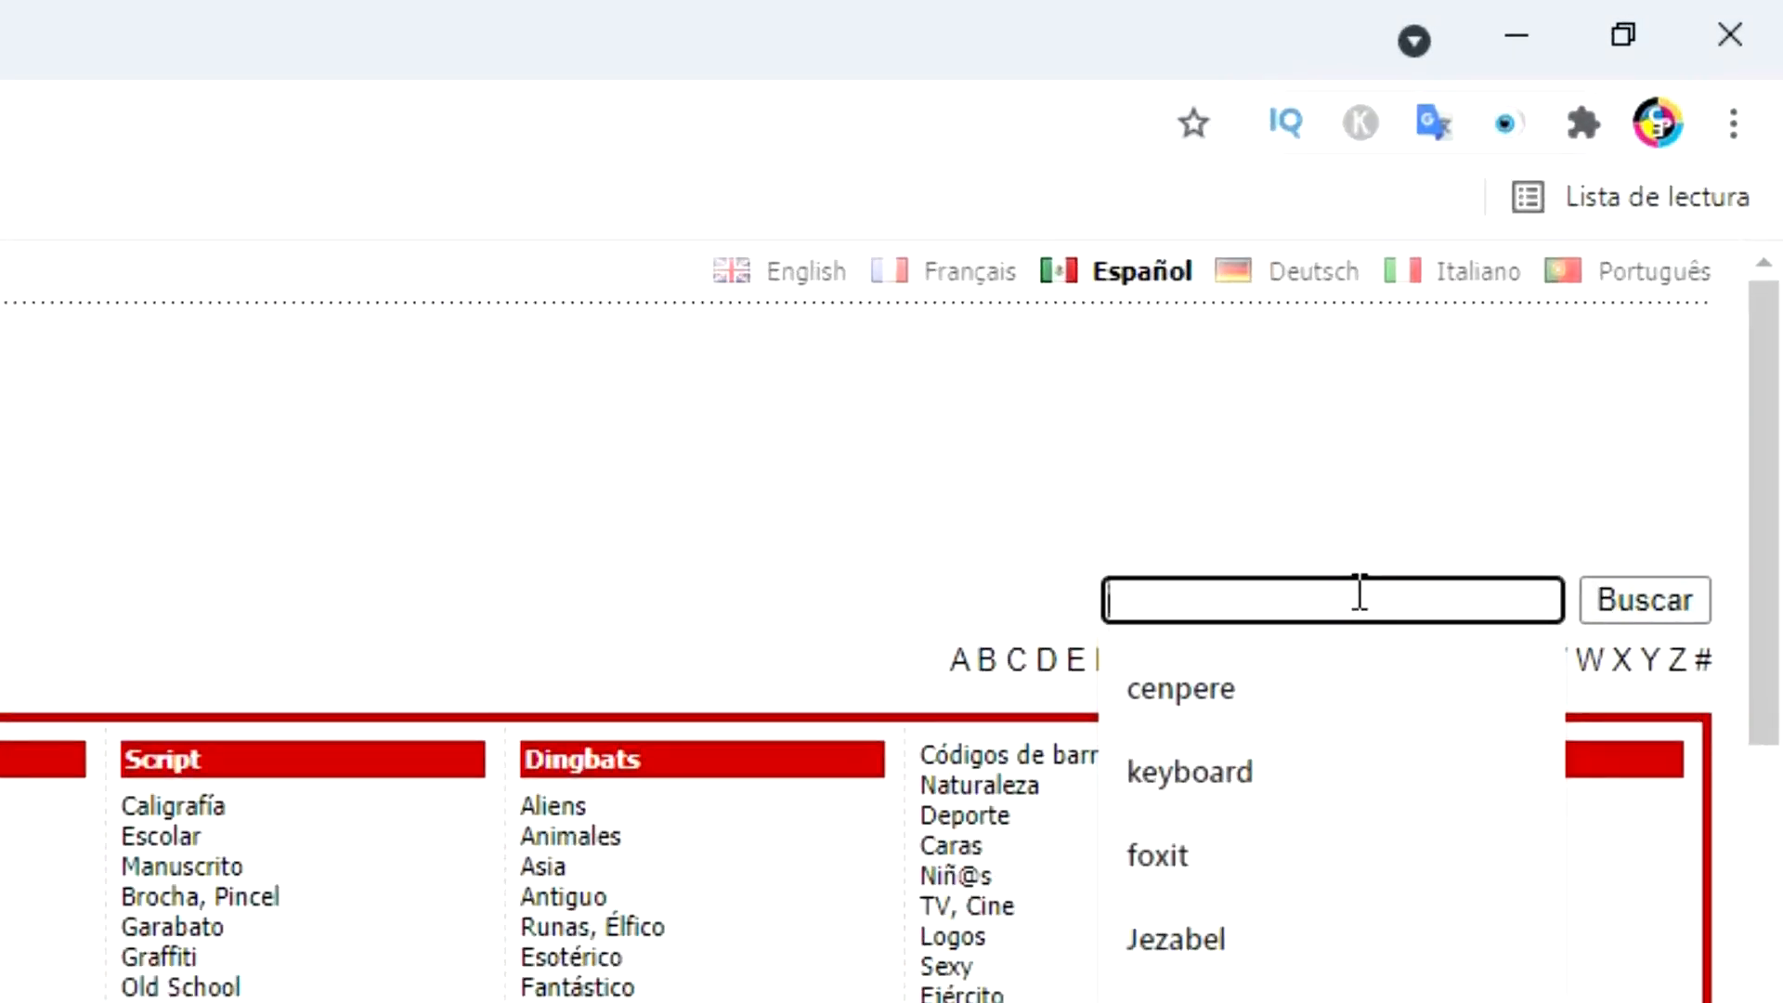
text(dead kans)
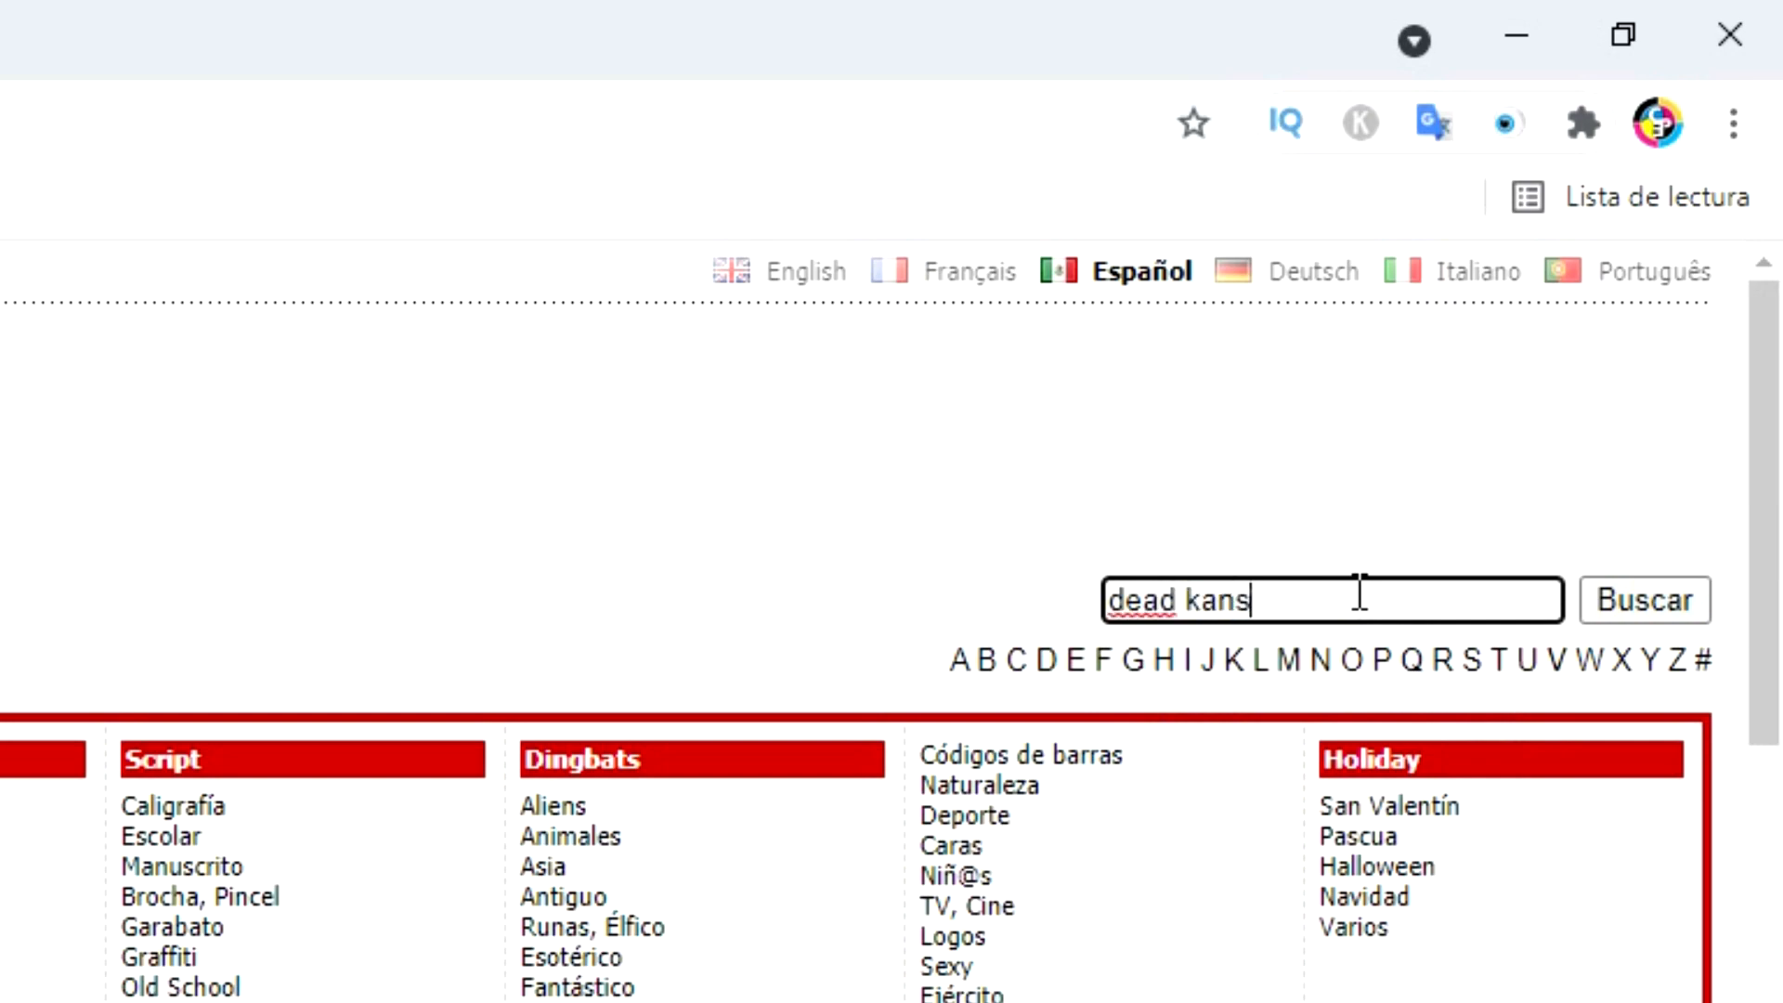
text(as)
key(Return)
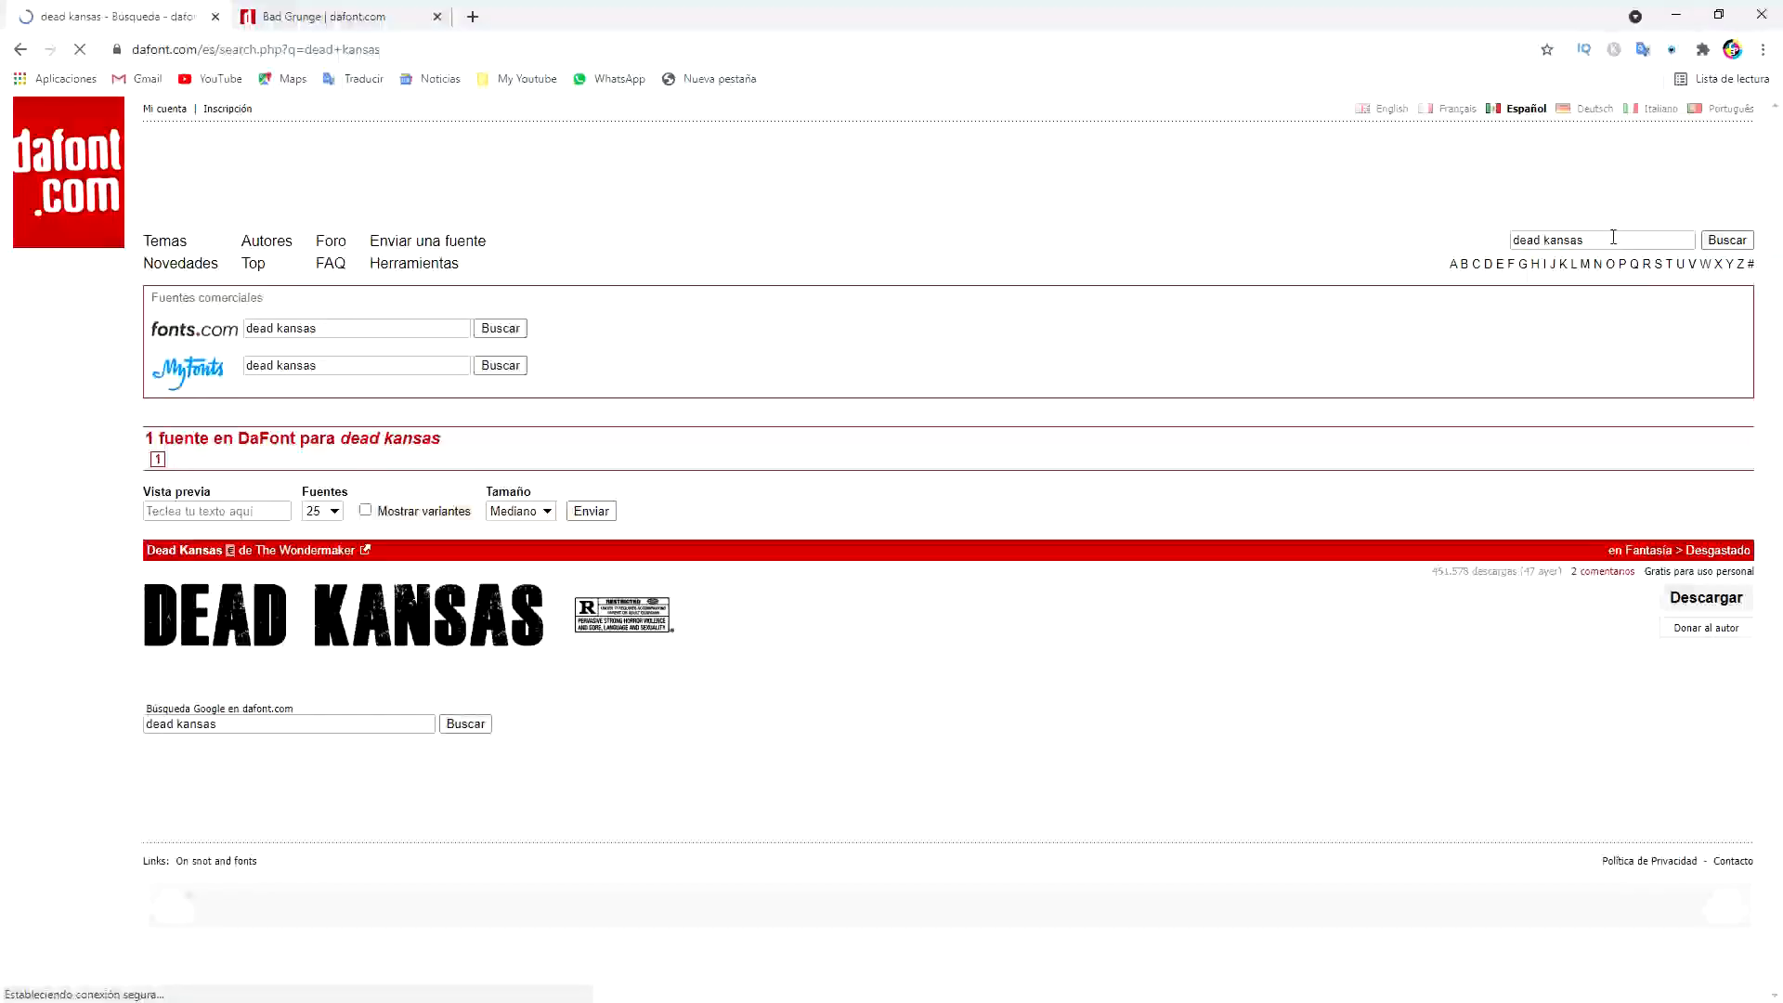
right_click(420, 615)
click(483, 625)
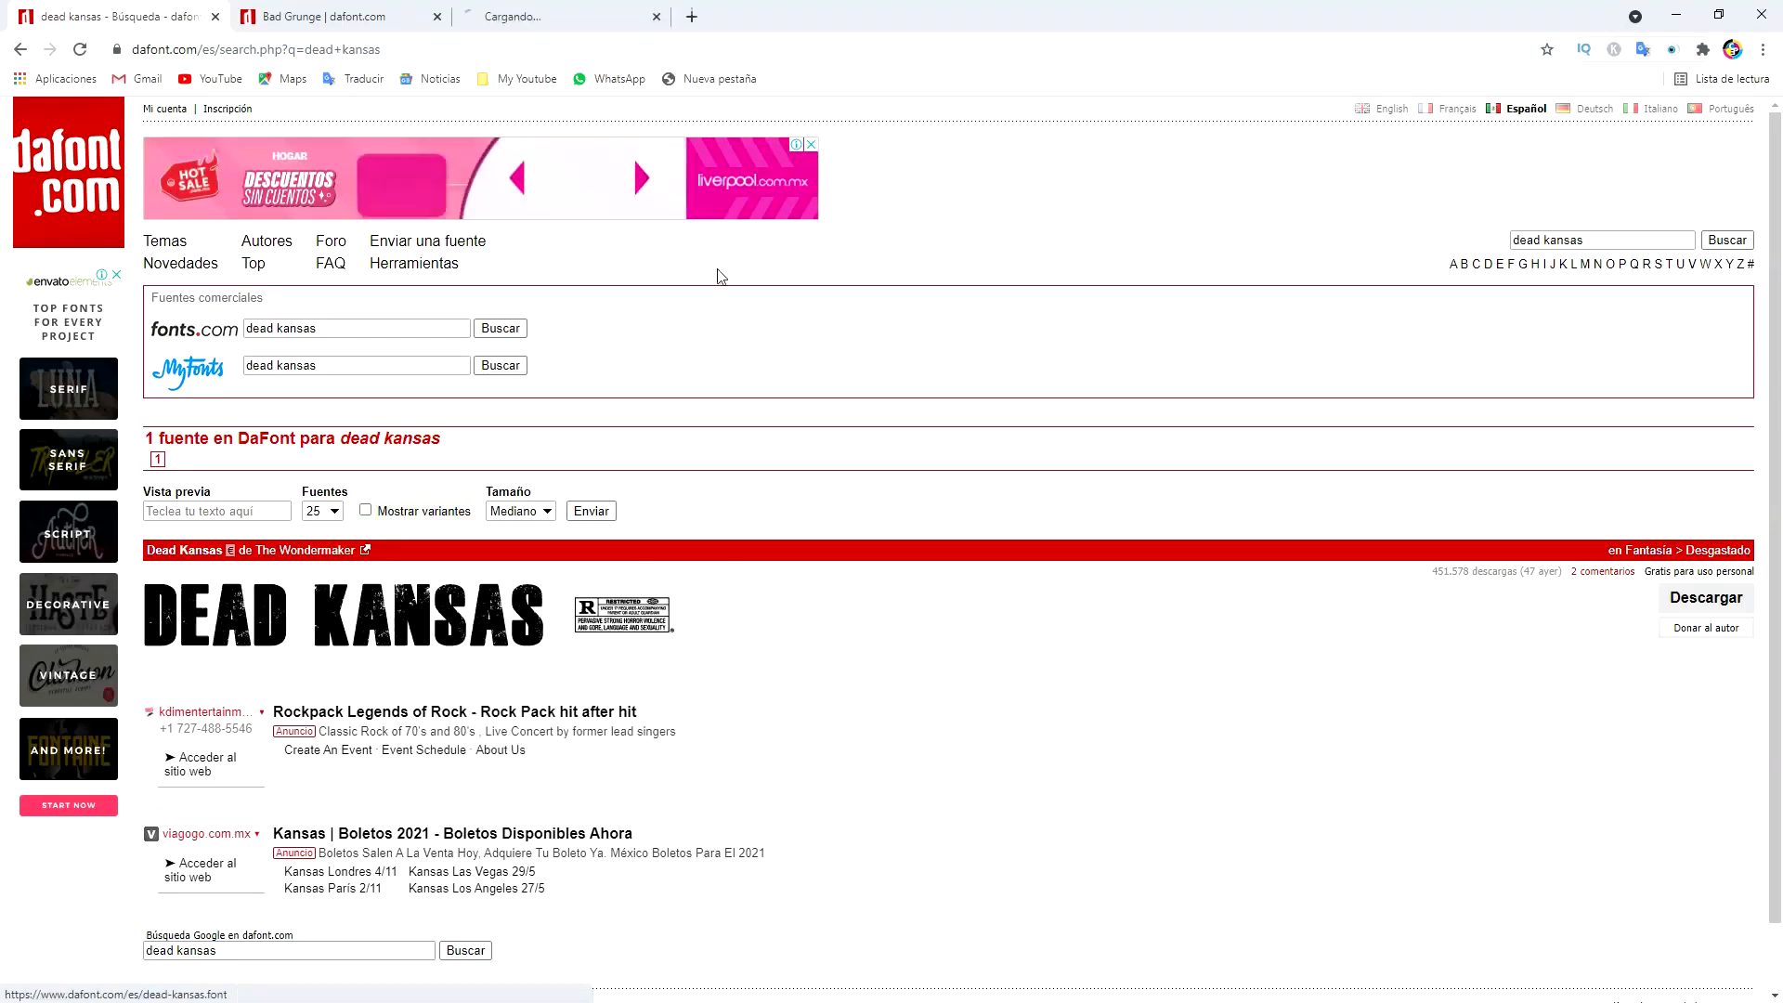
click(551, 23)
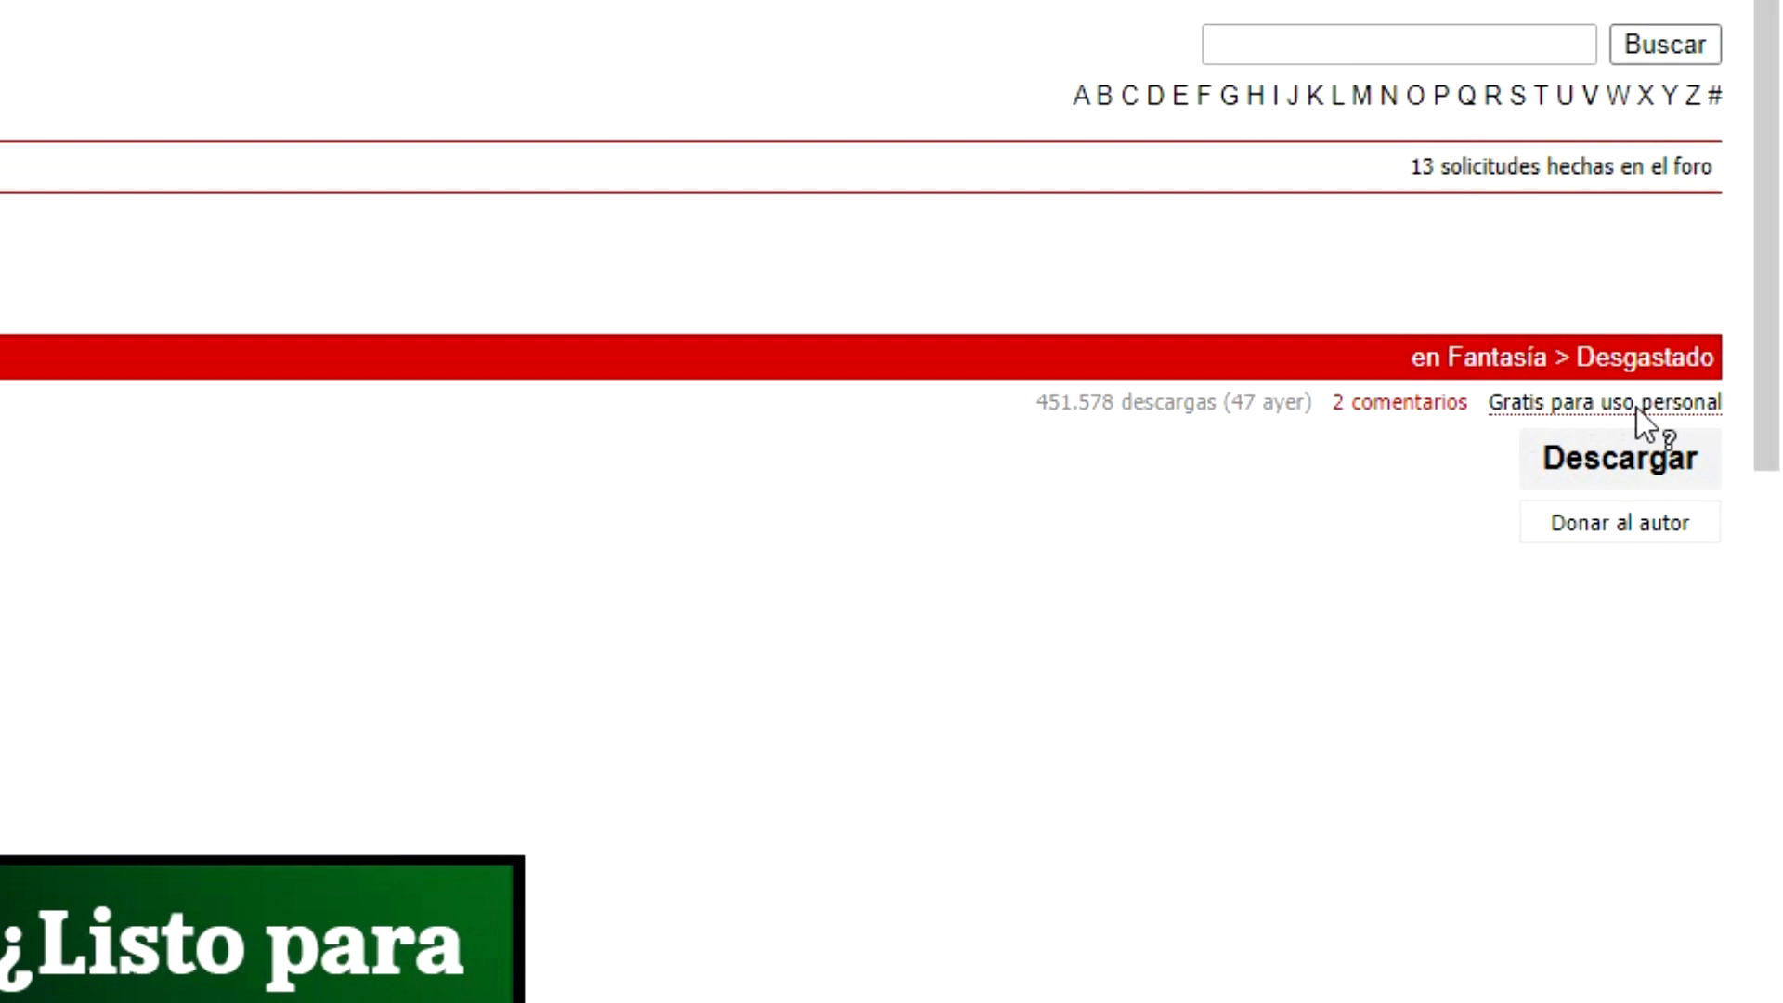
click(1594, 469)
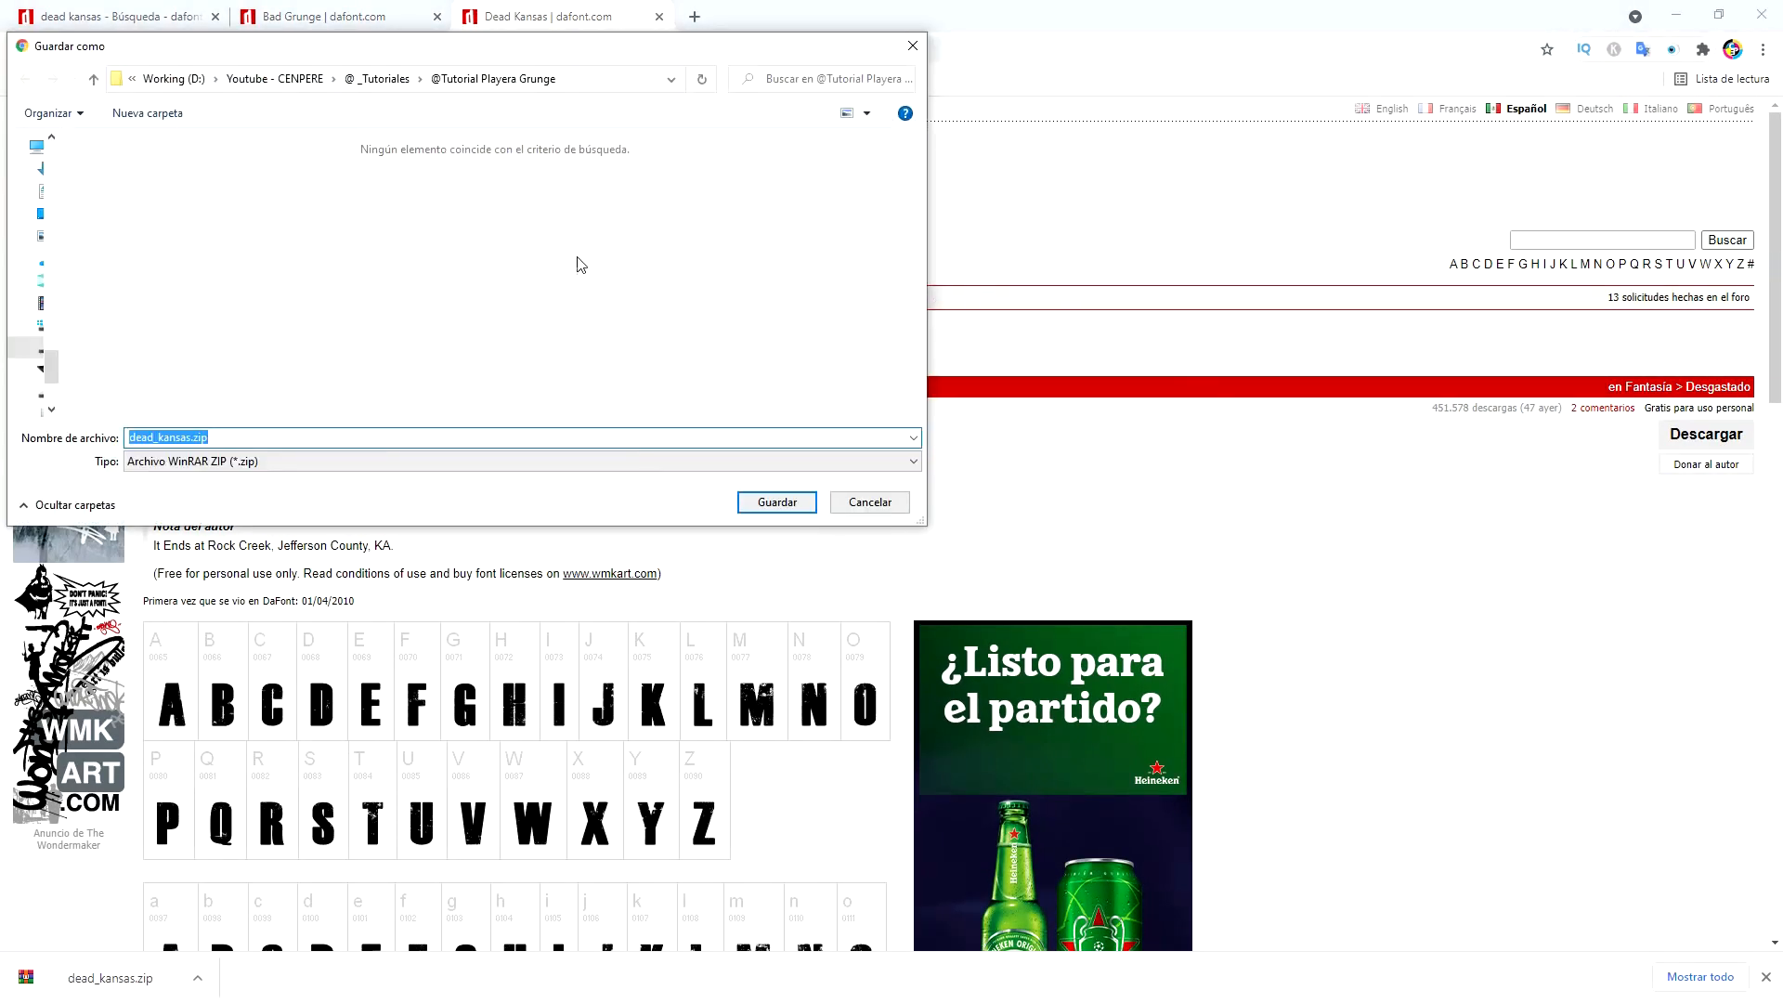
click(764, 499)
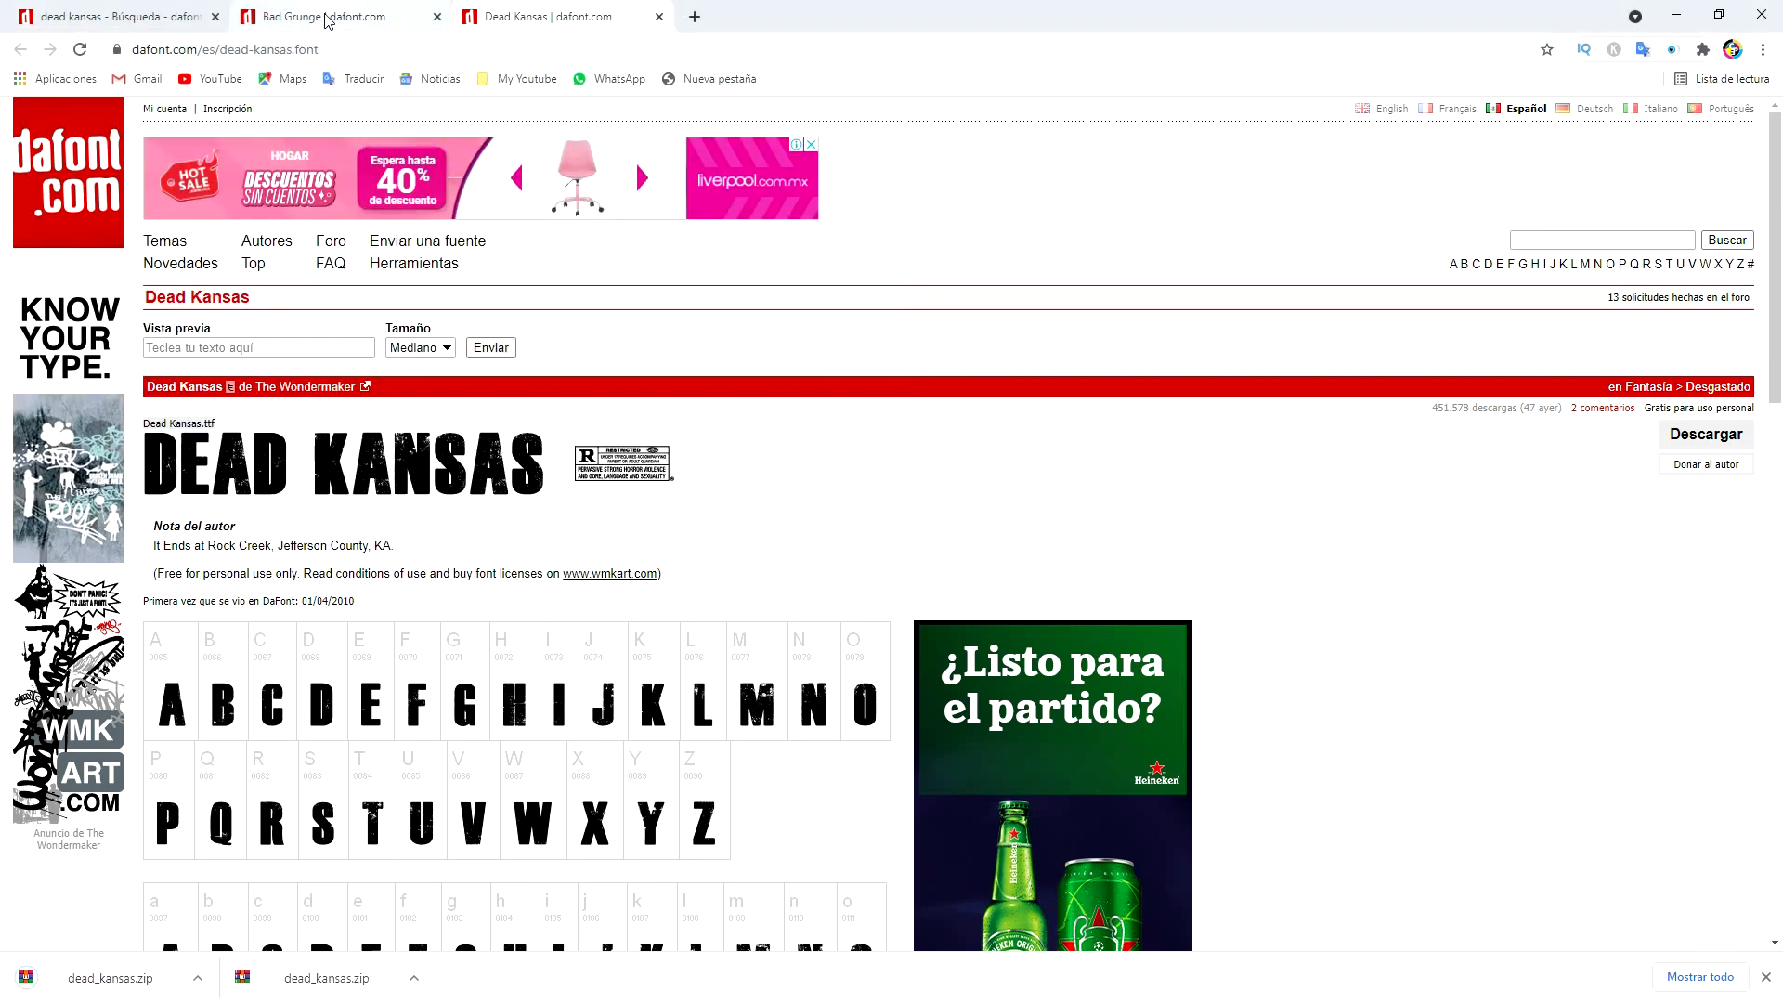
key(ctrl+shift+Tab)
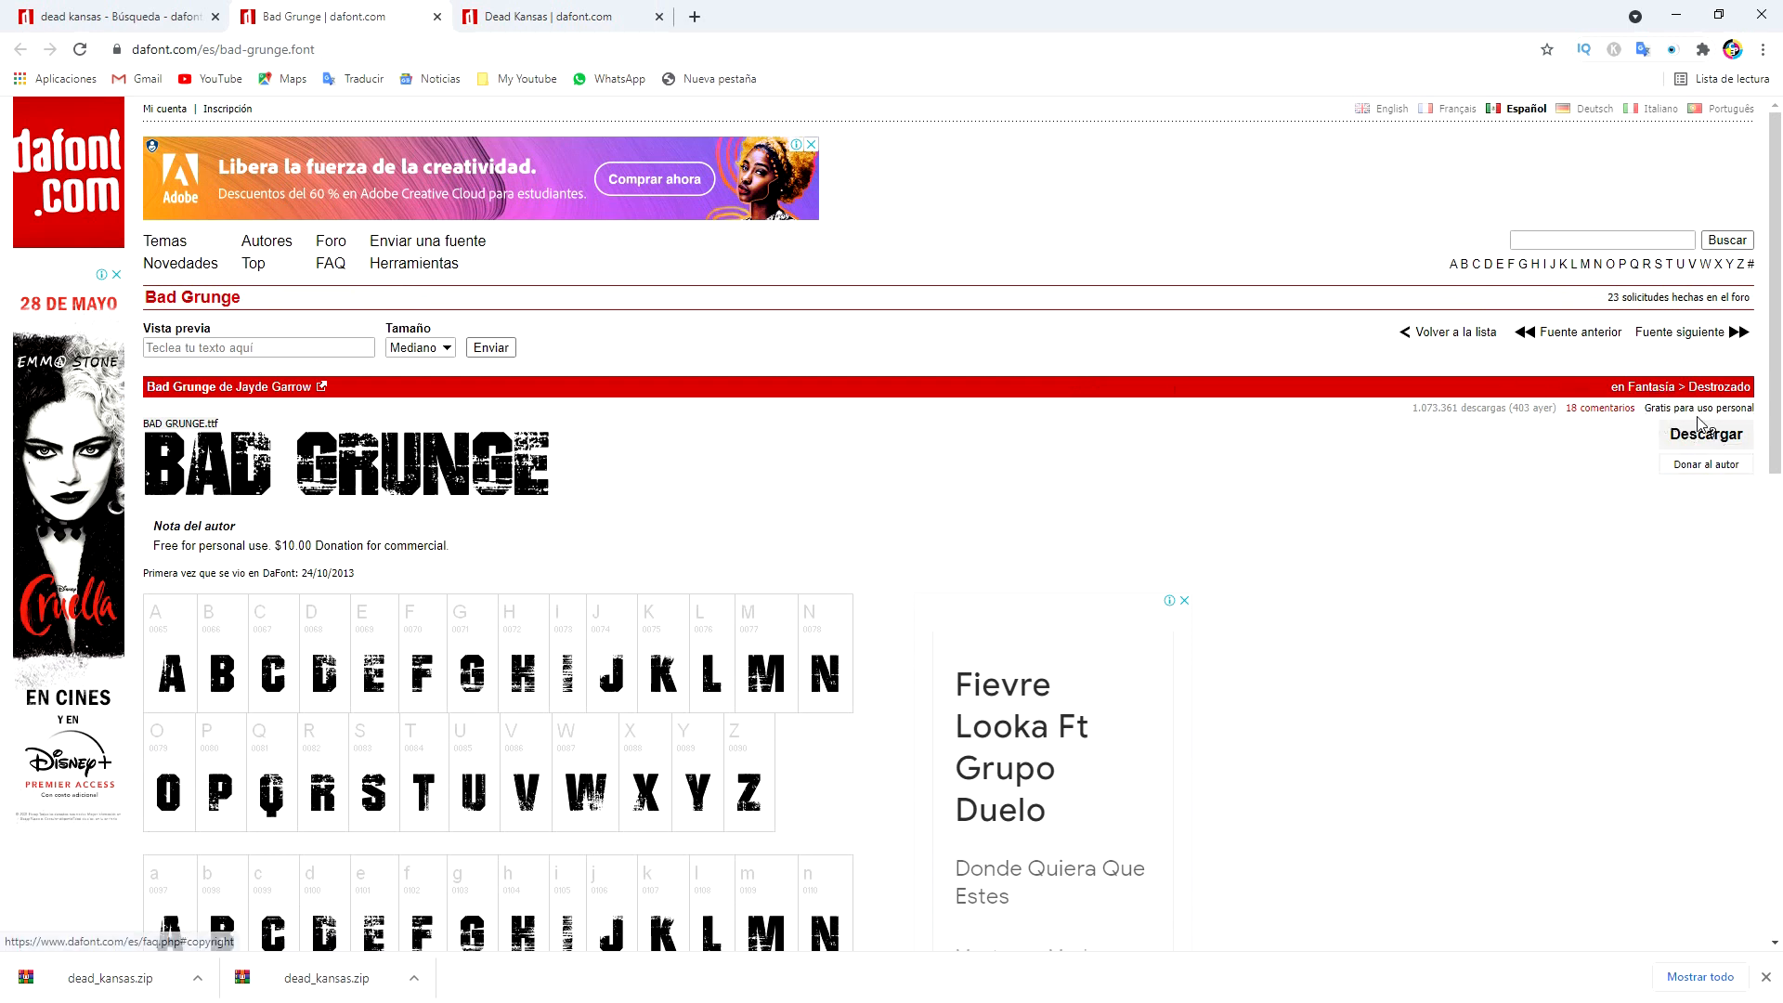
click(1712, 440)
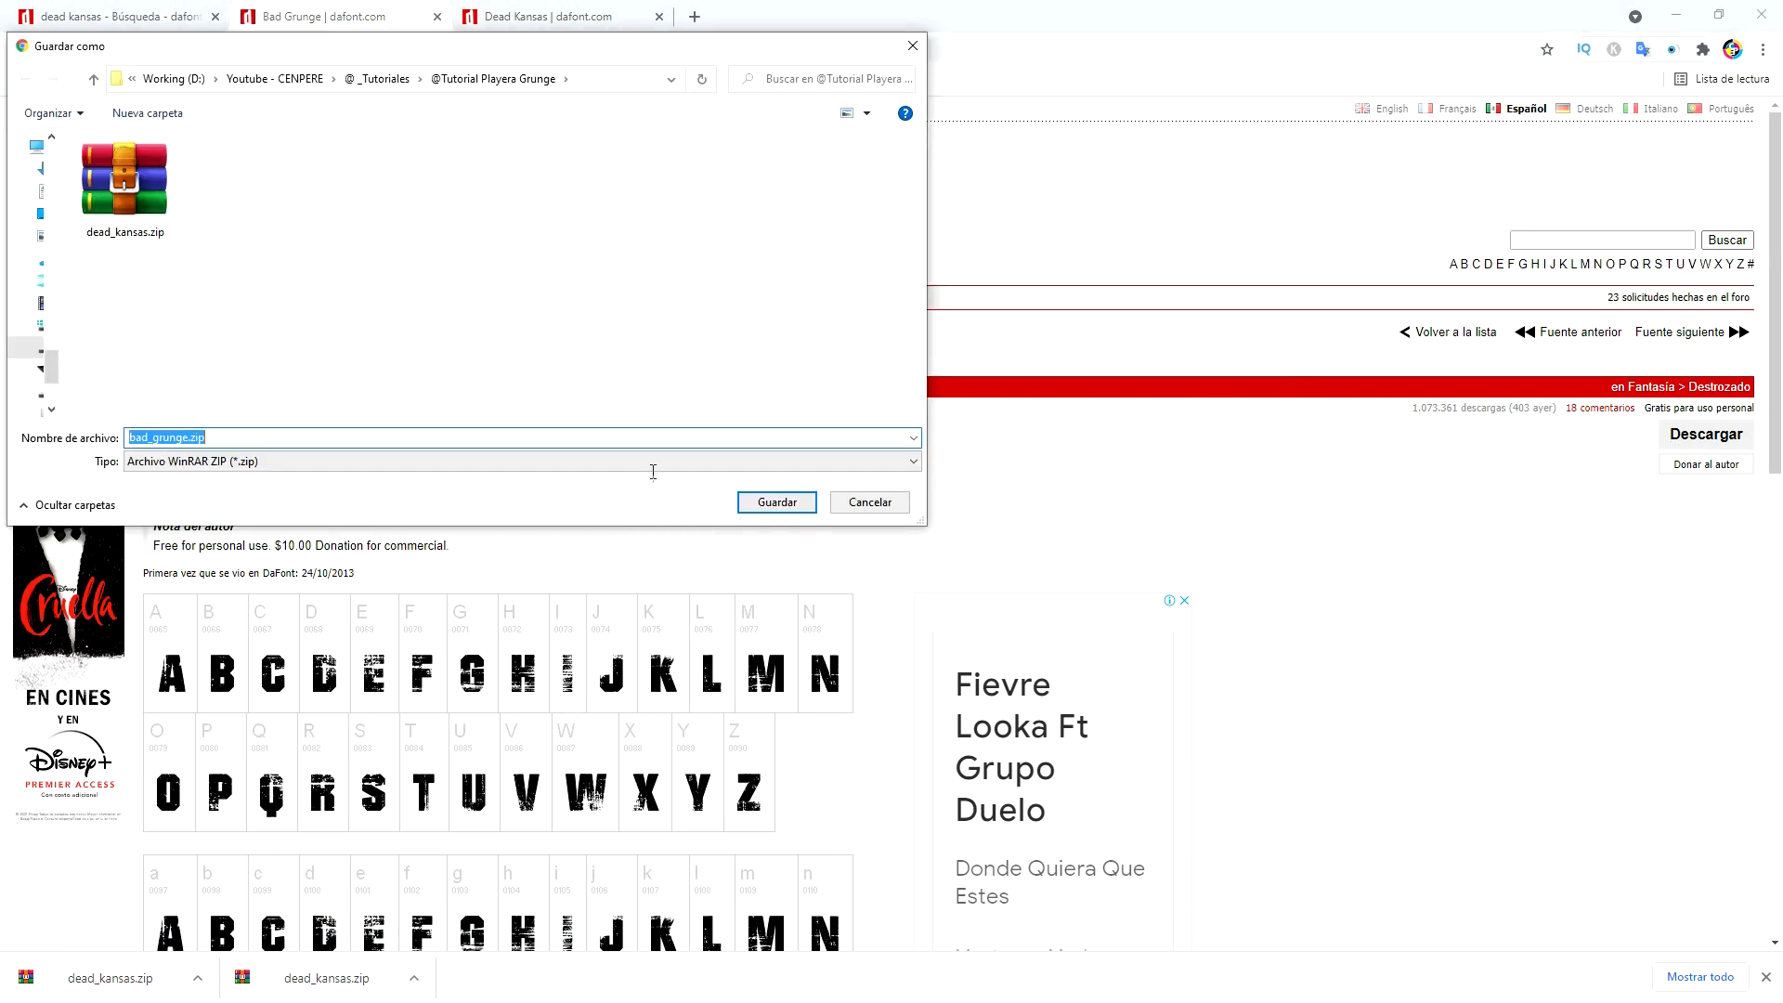
click(790, 502)
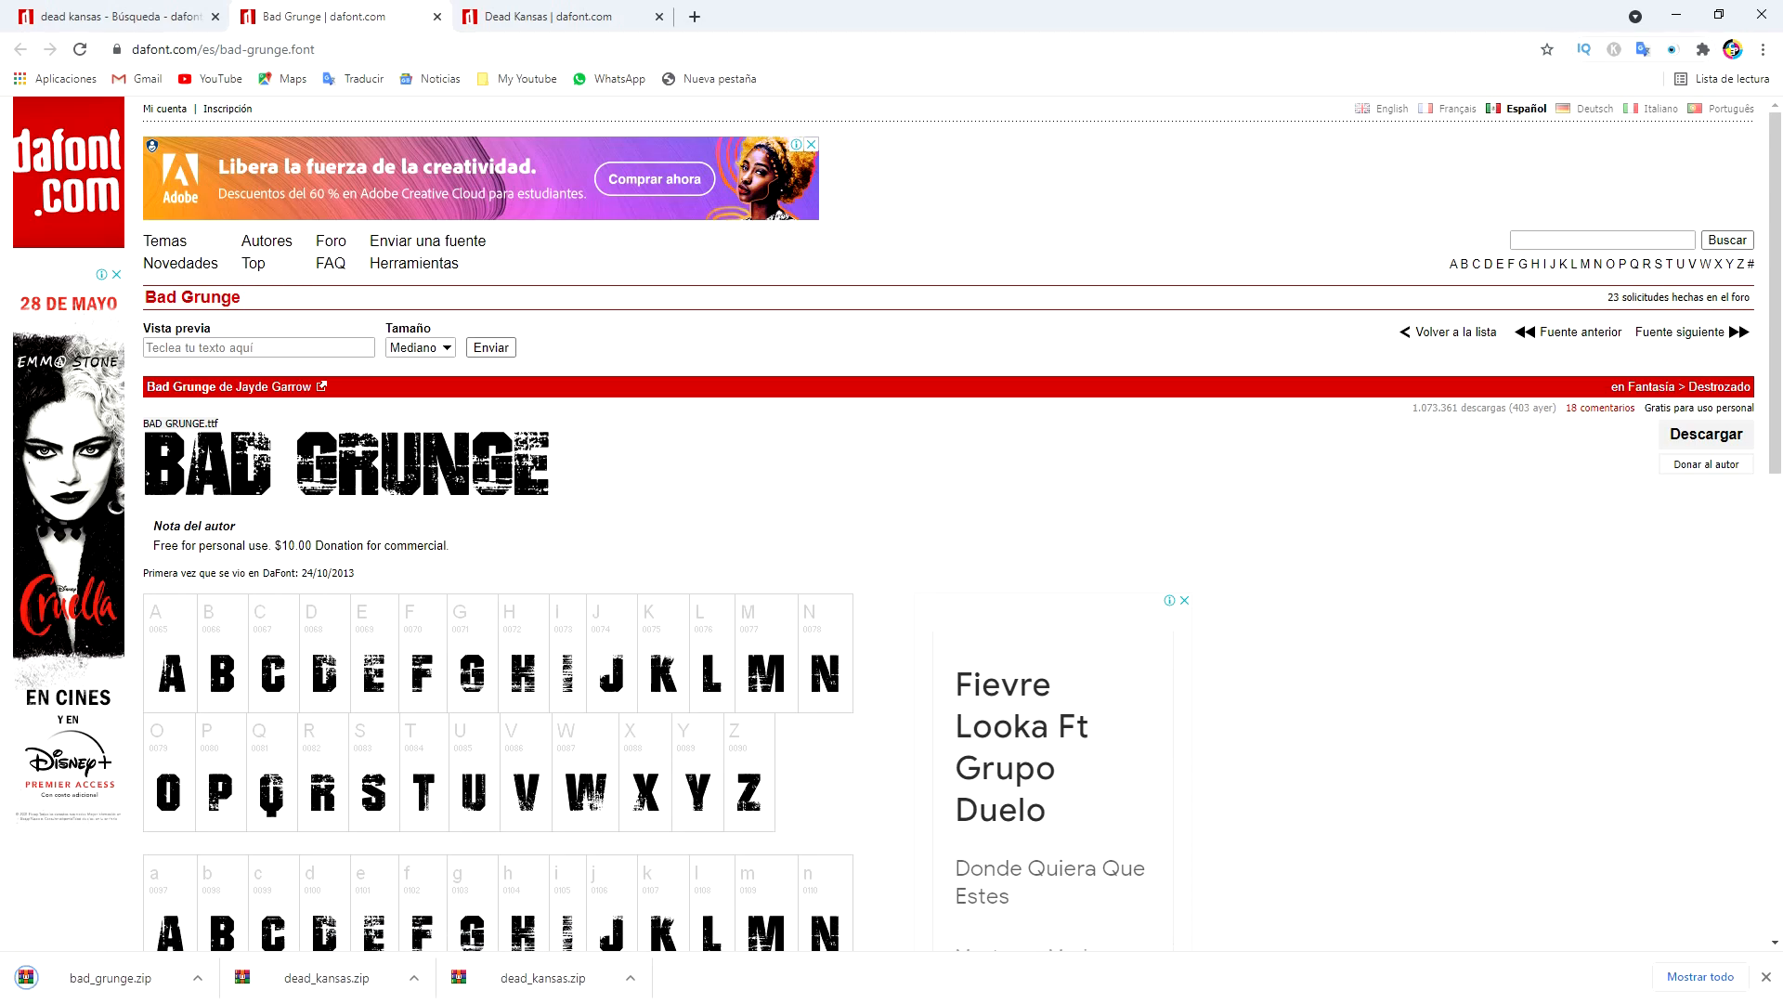
key(alt+Tab)
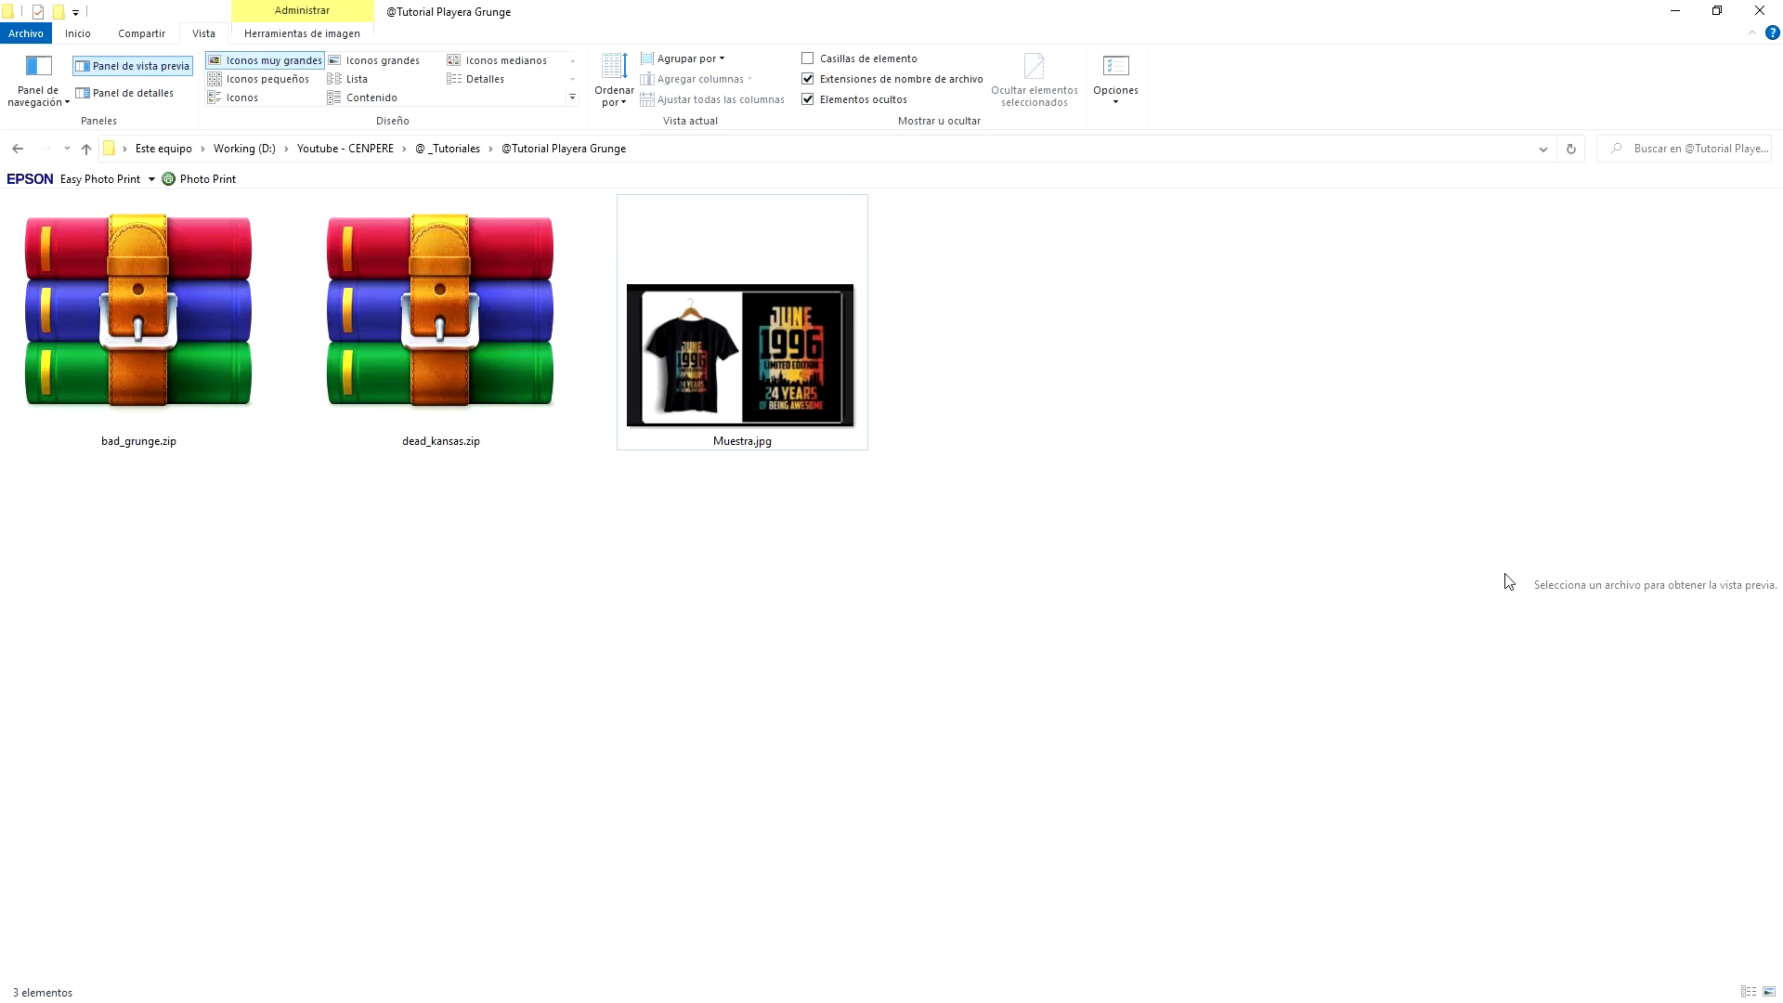
click(152, 294)
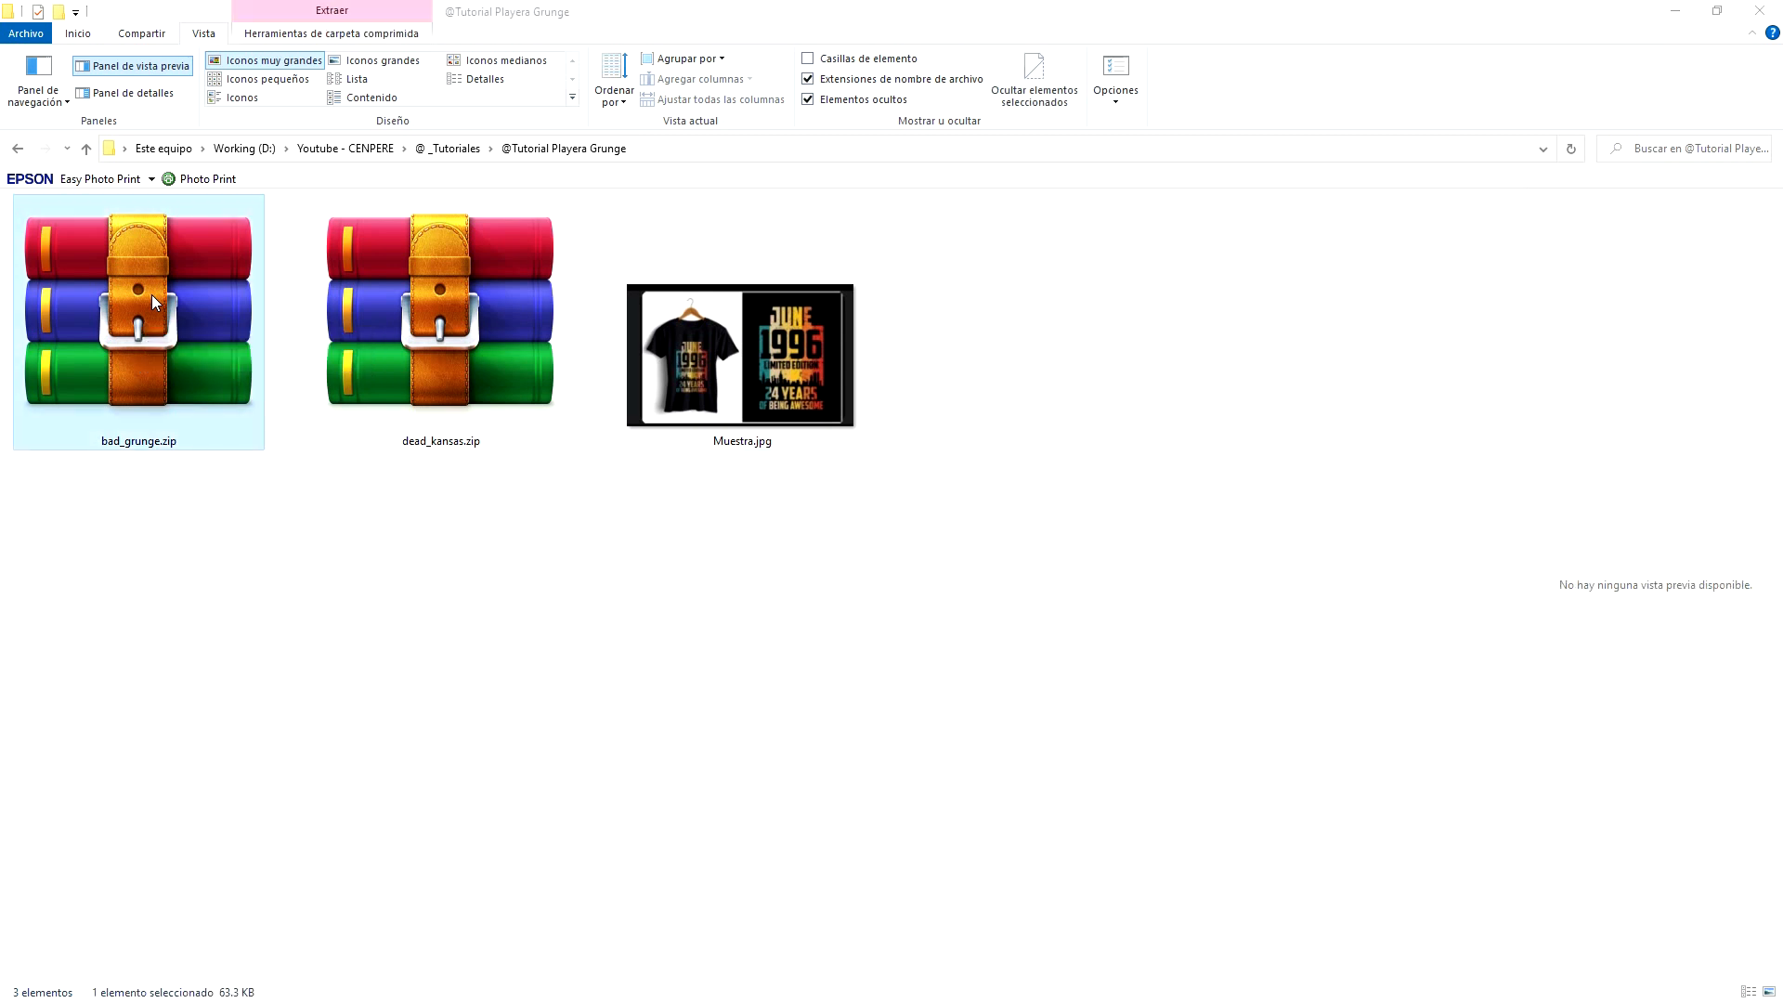
double_click(180, 345)
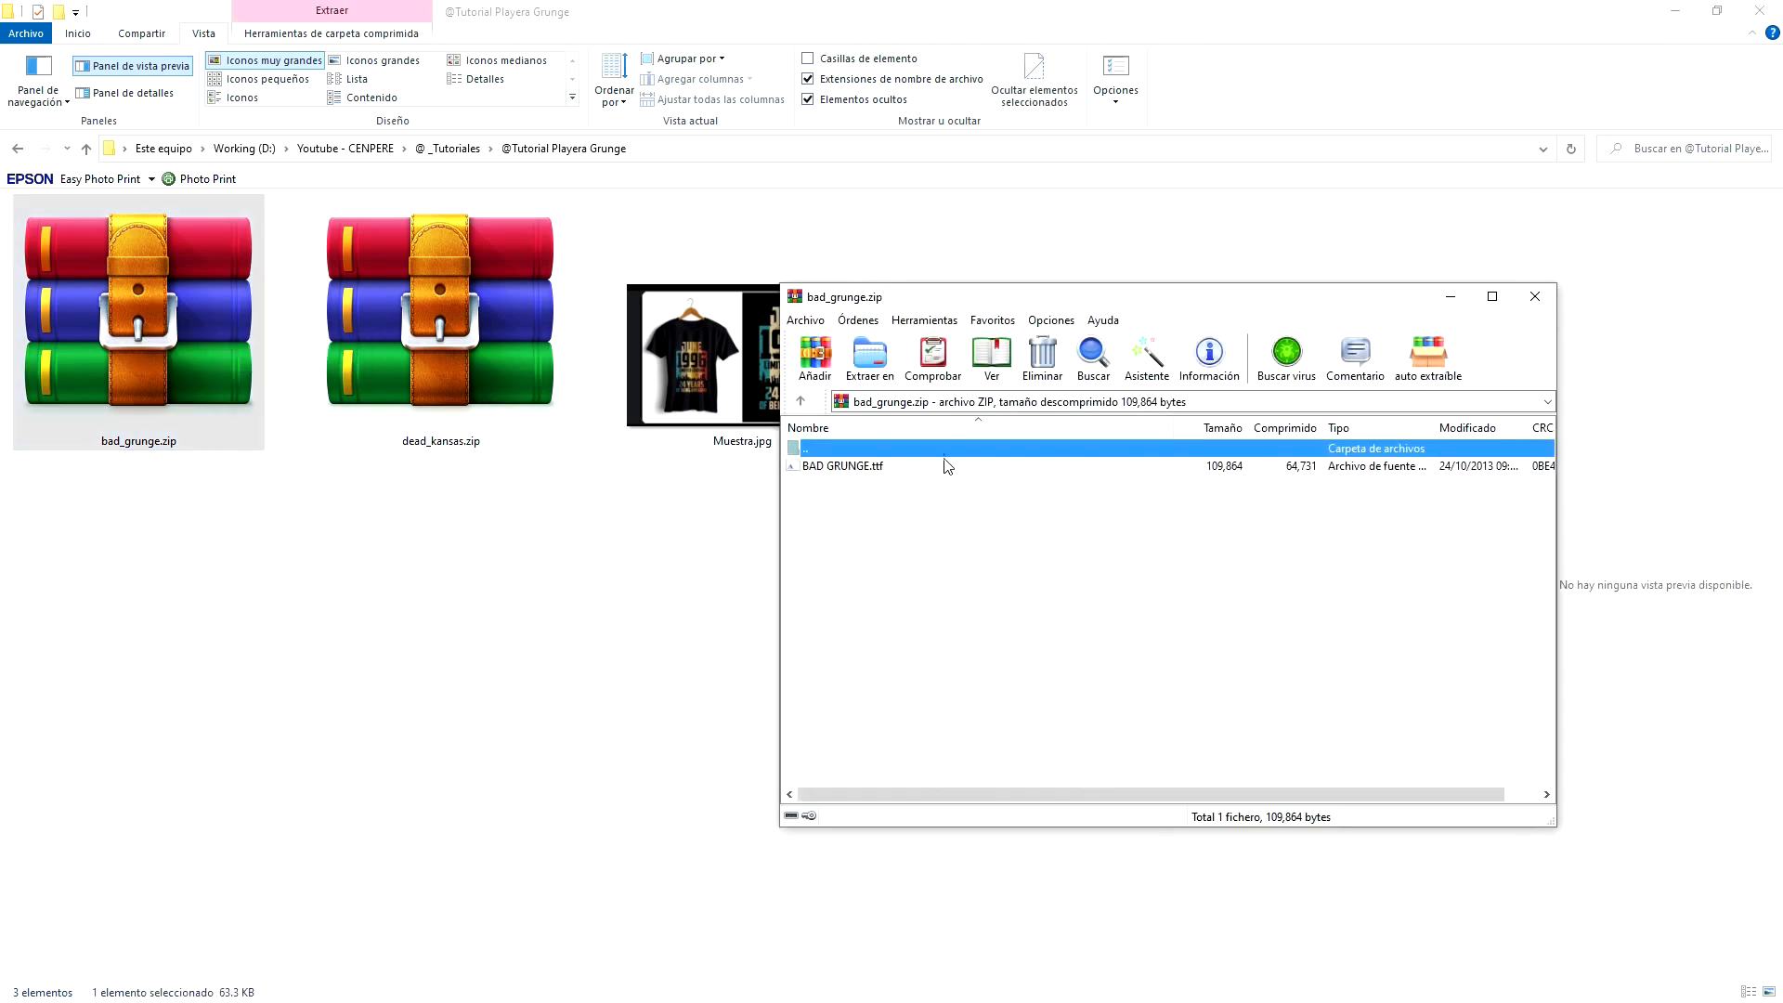
double_click(889, 473)
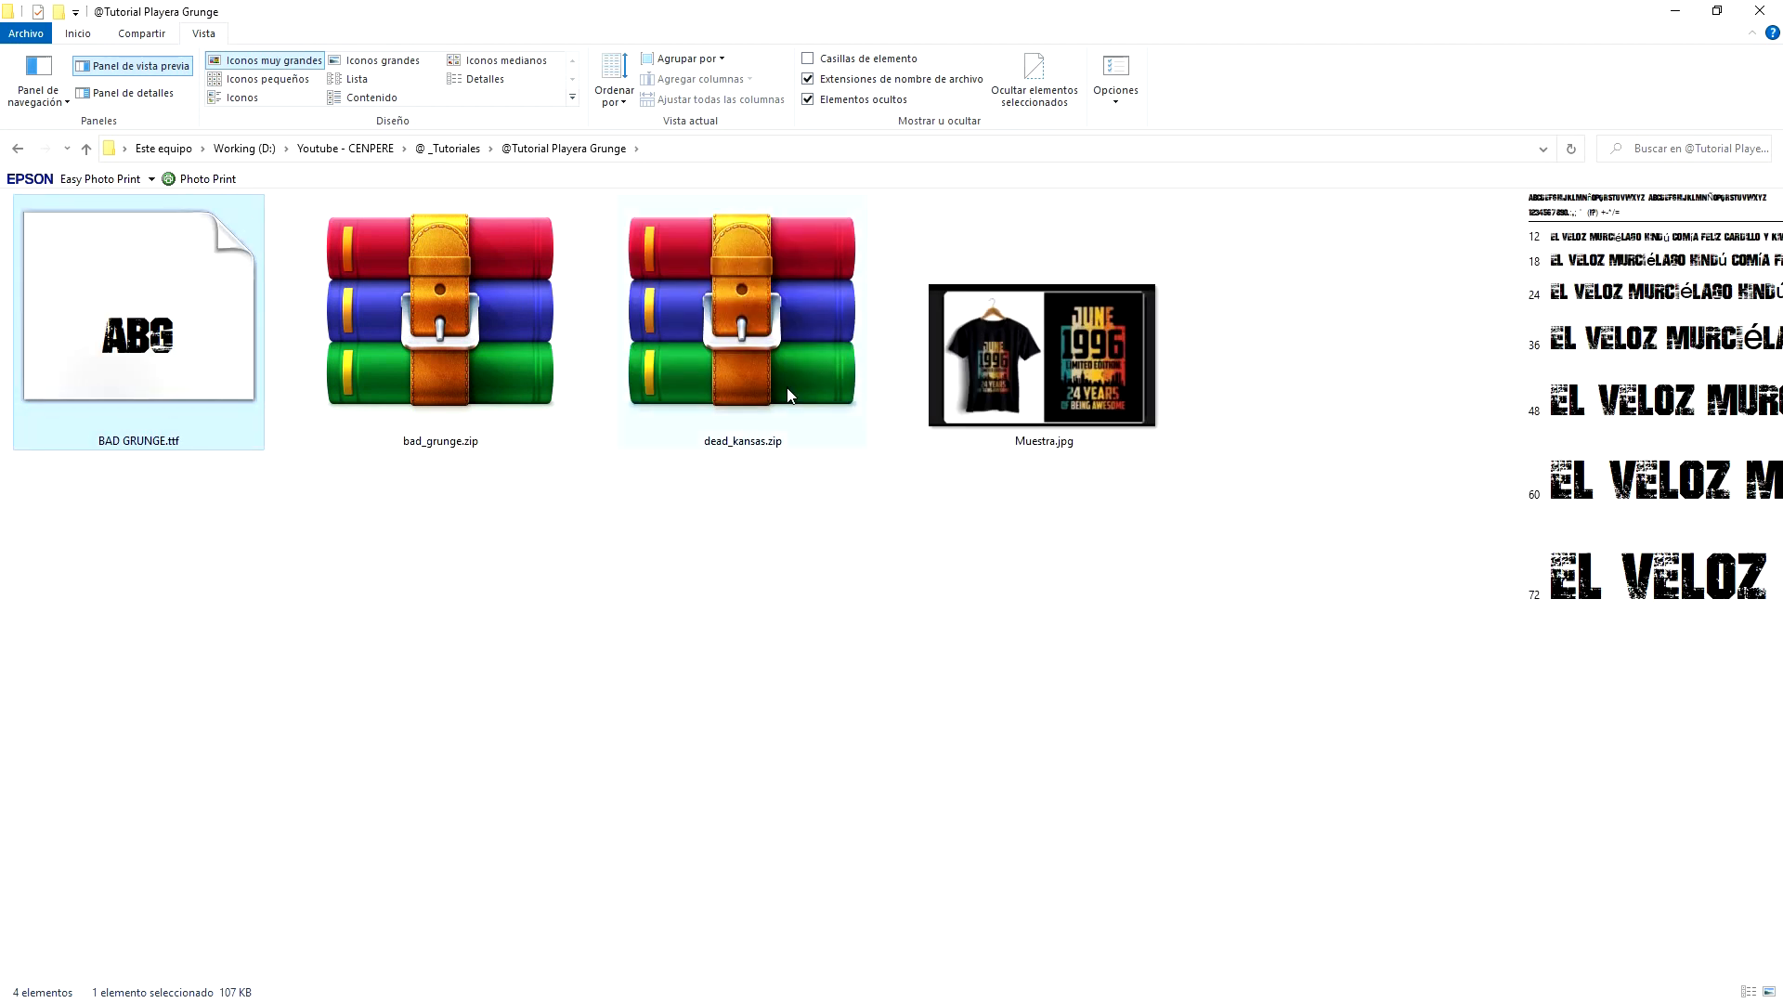
double_click(782, 342)
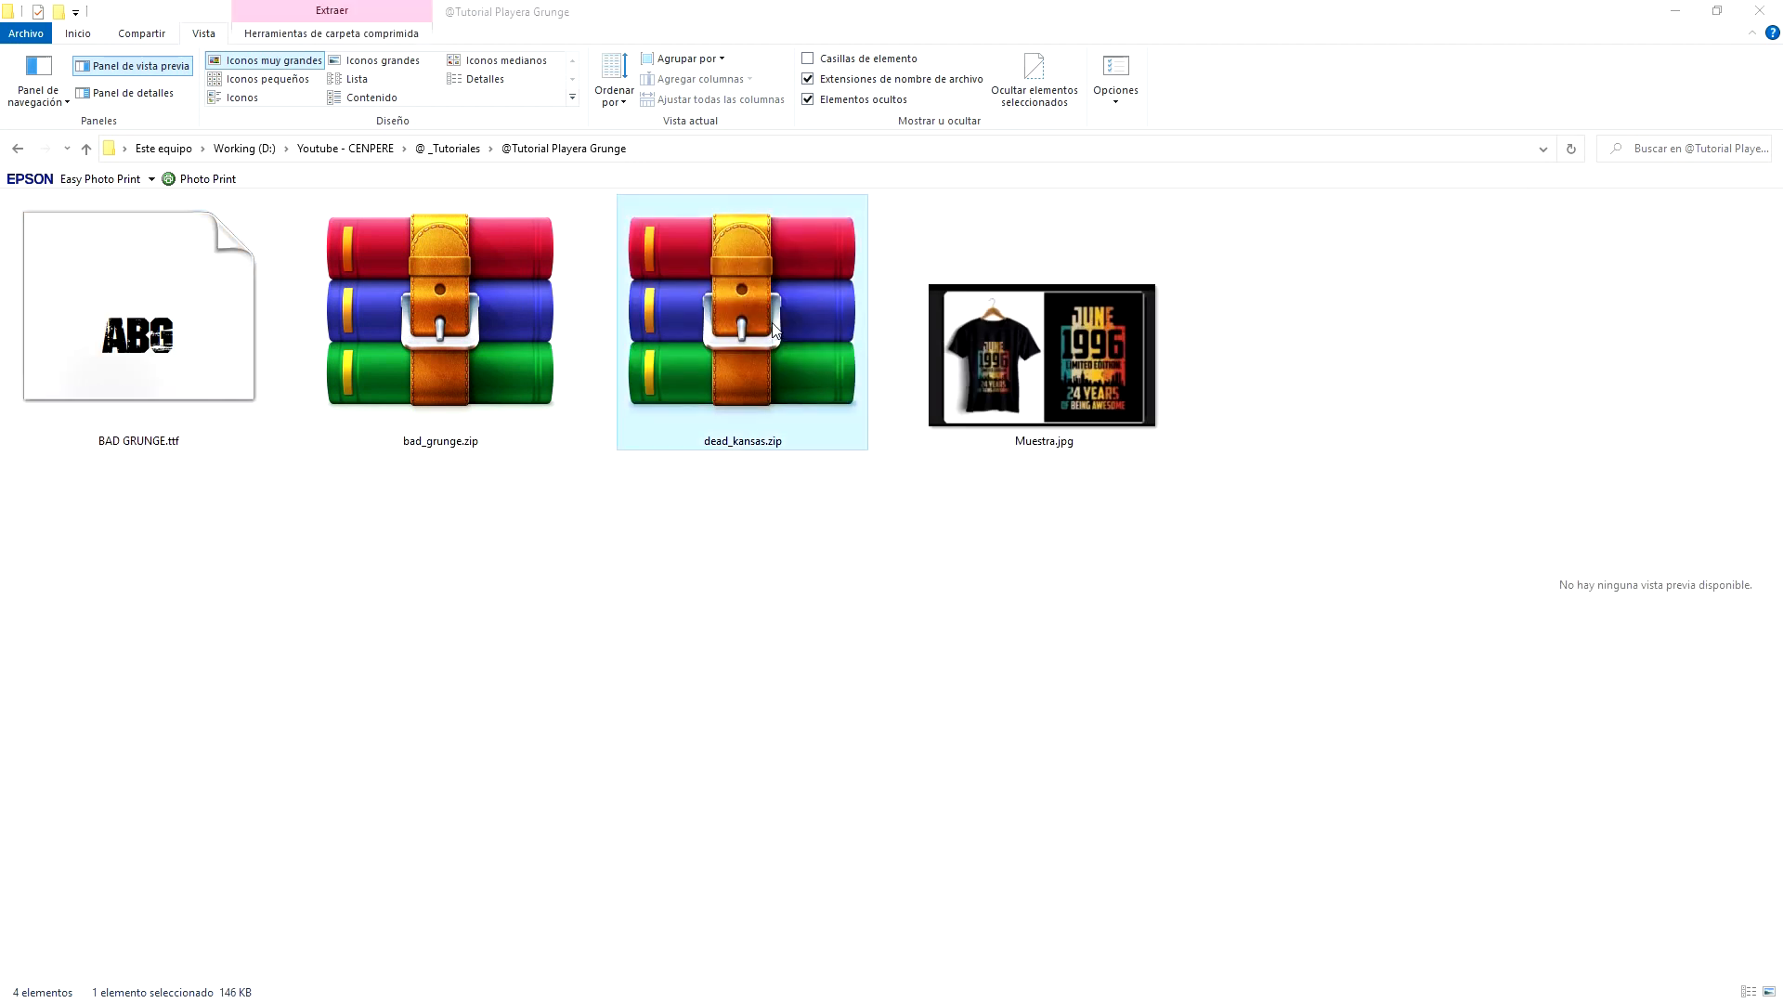
drag(862, 469, 569, 554)
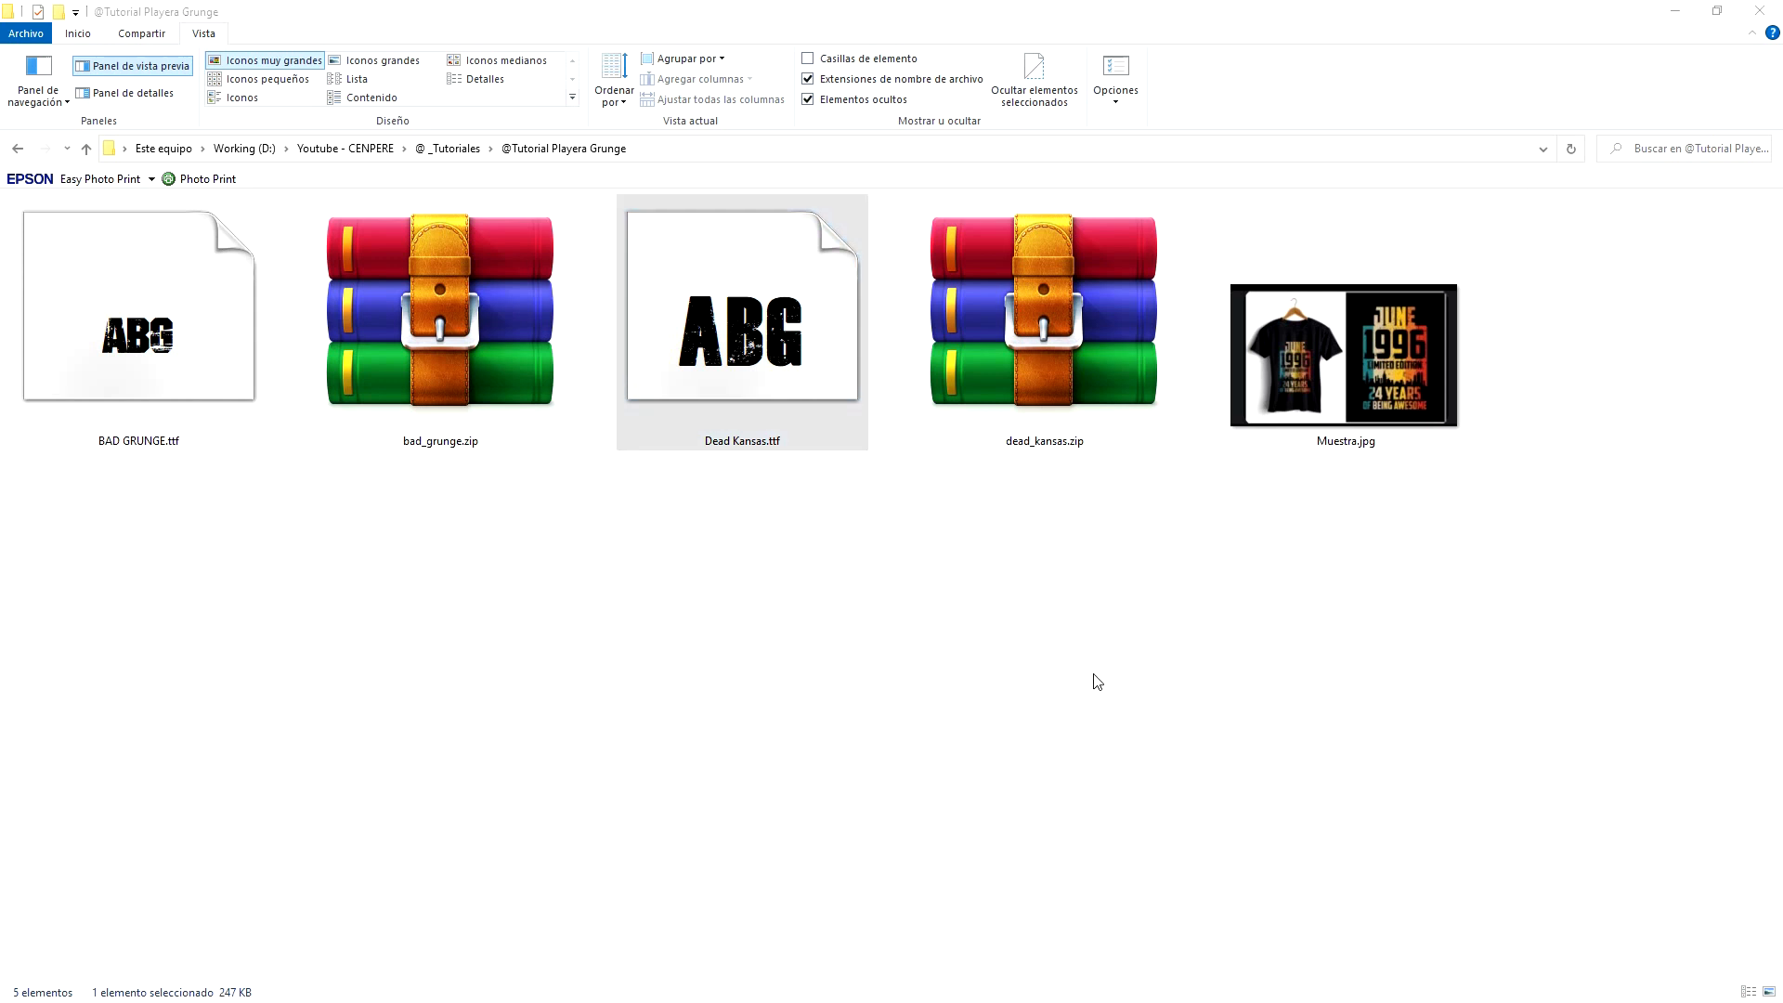
- Install the BAD GRUNGE.ttf and Dead Kansas.ttf fonts on the system
click(175, 362)
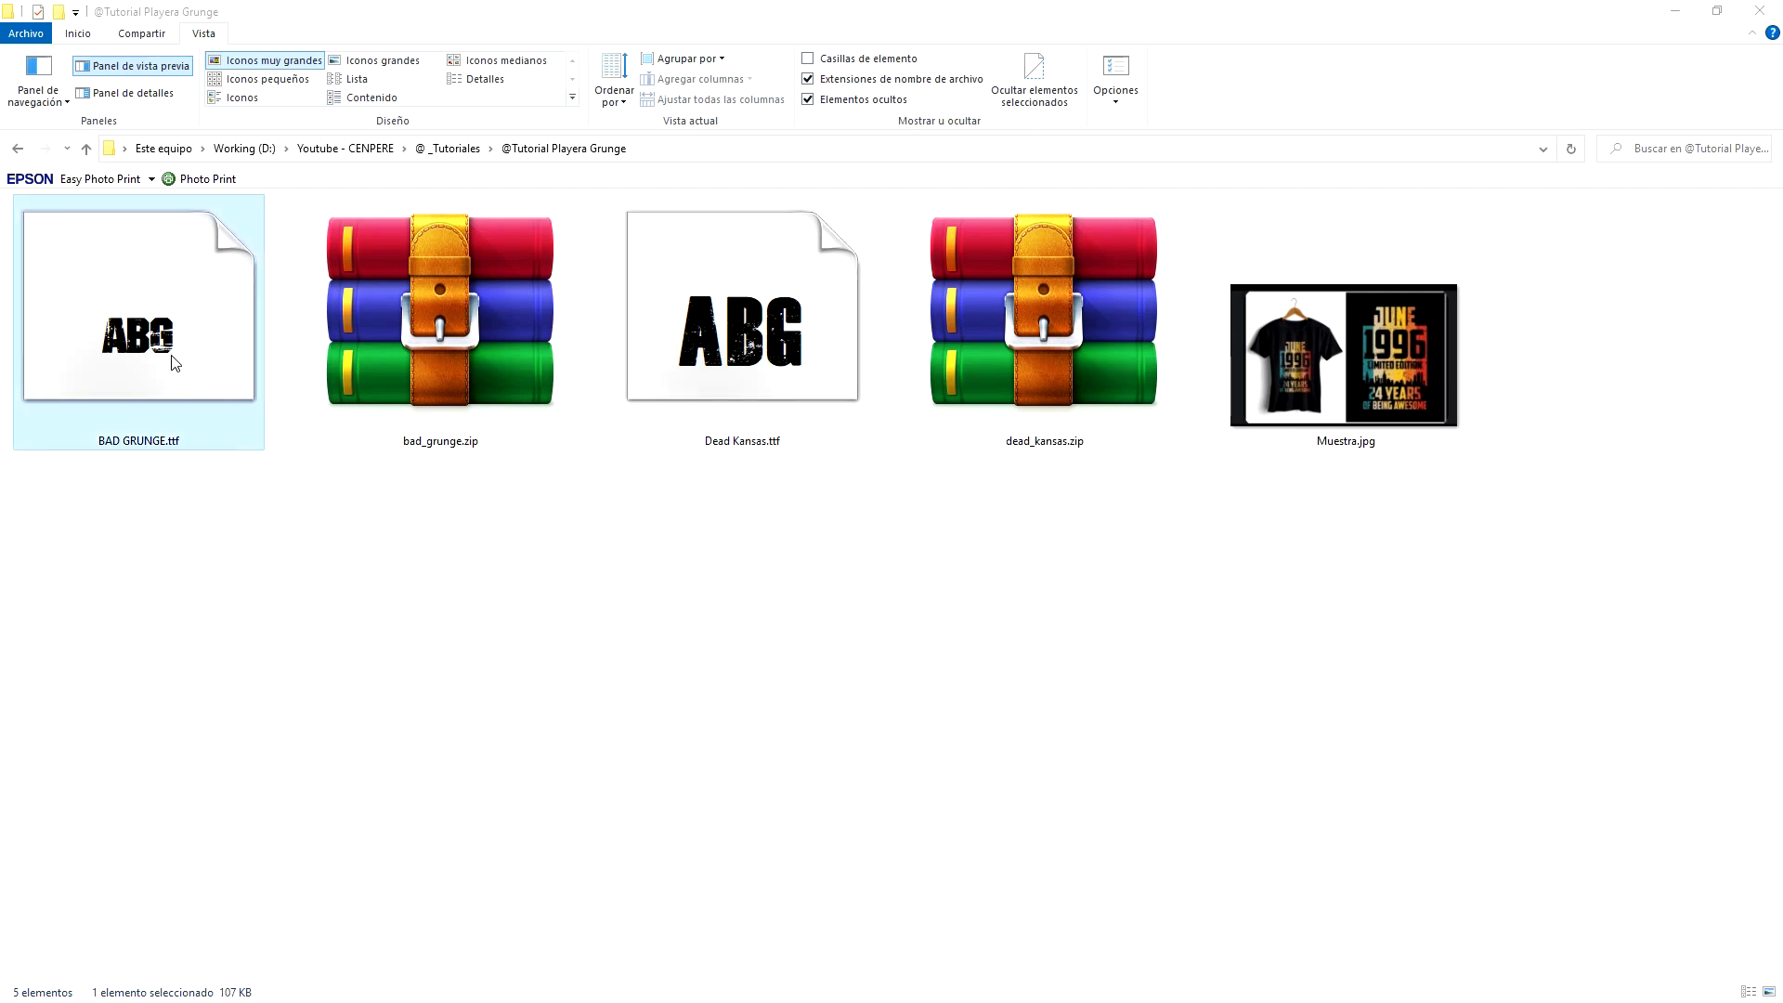
right_click(174, 362)
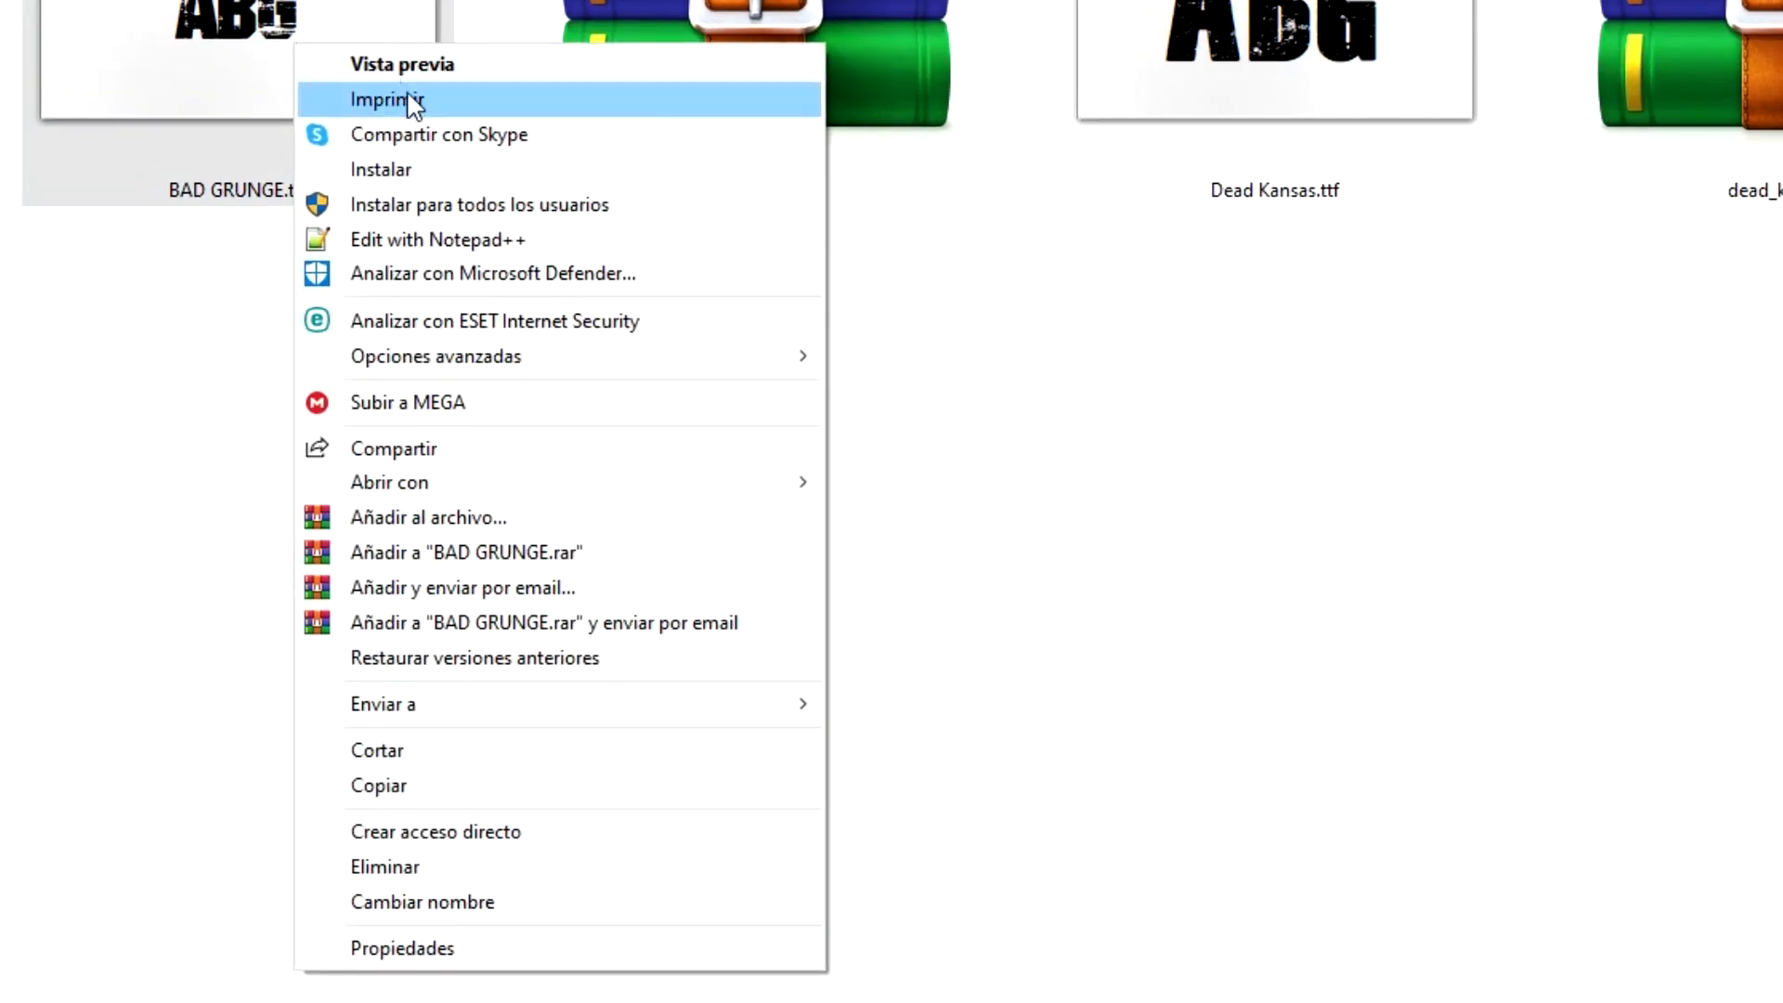
click(445, 169)
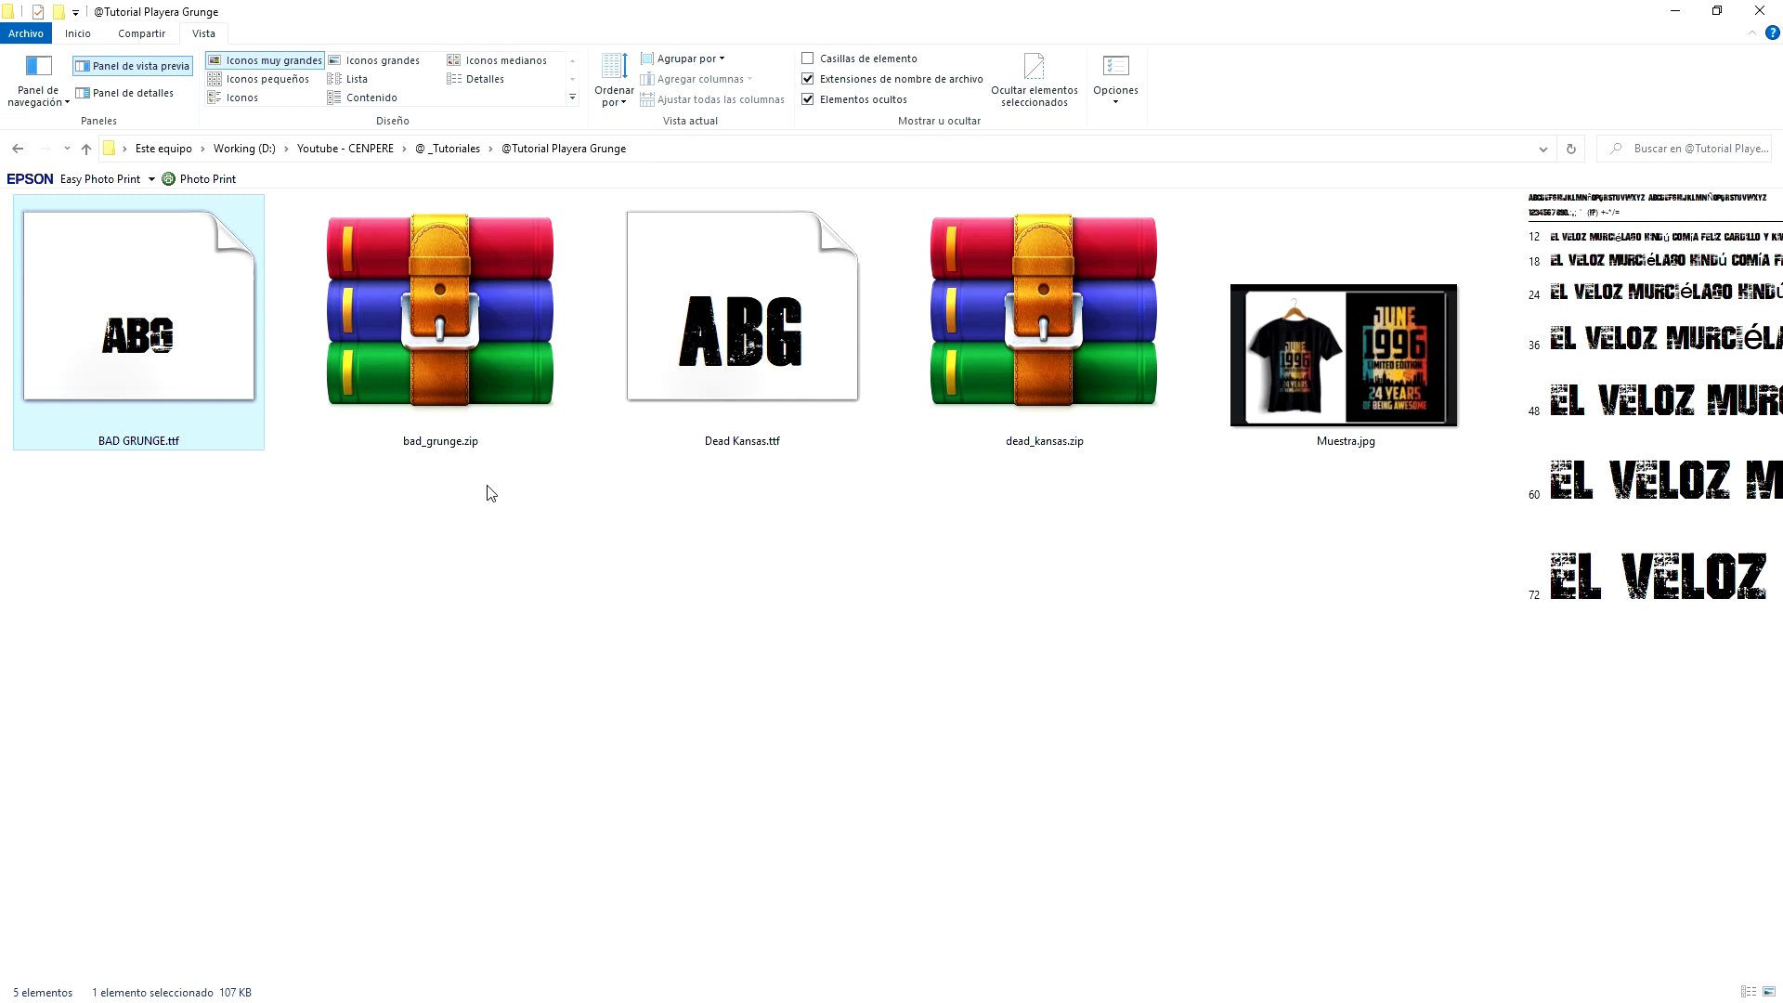
click(743, 318)
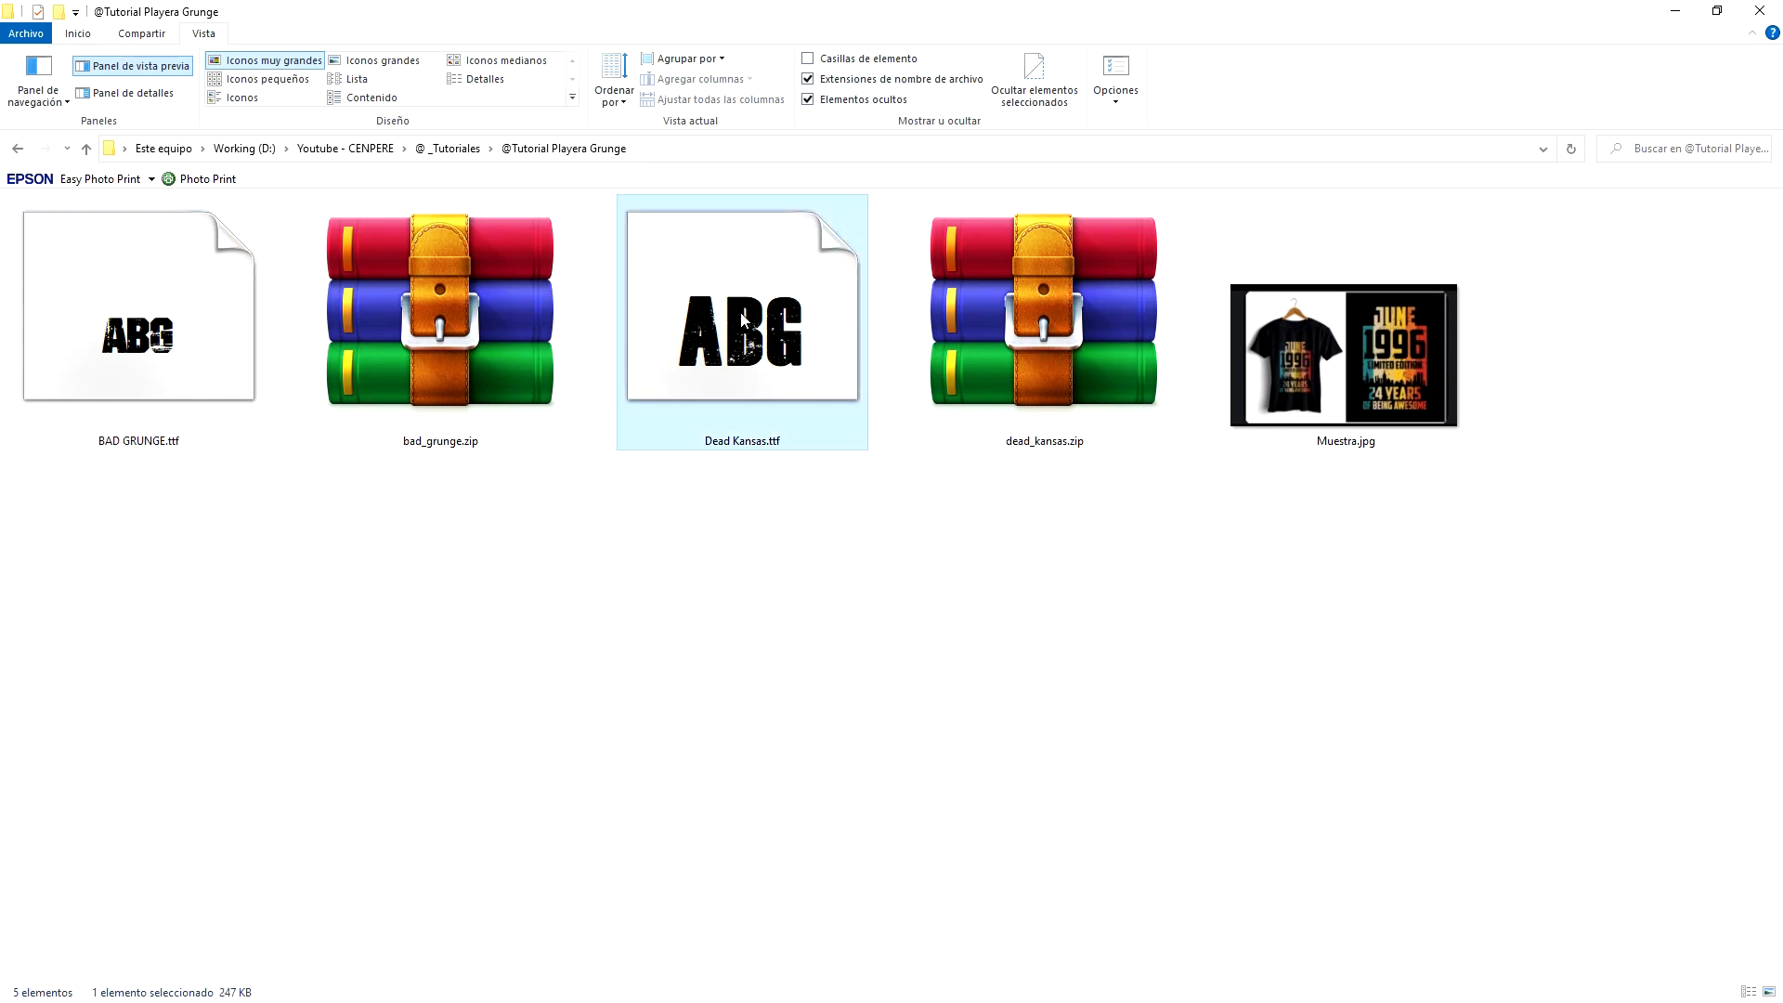
right_click(742, 319)
click(882, 381)
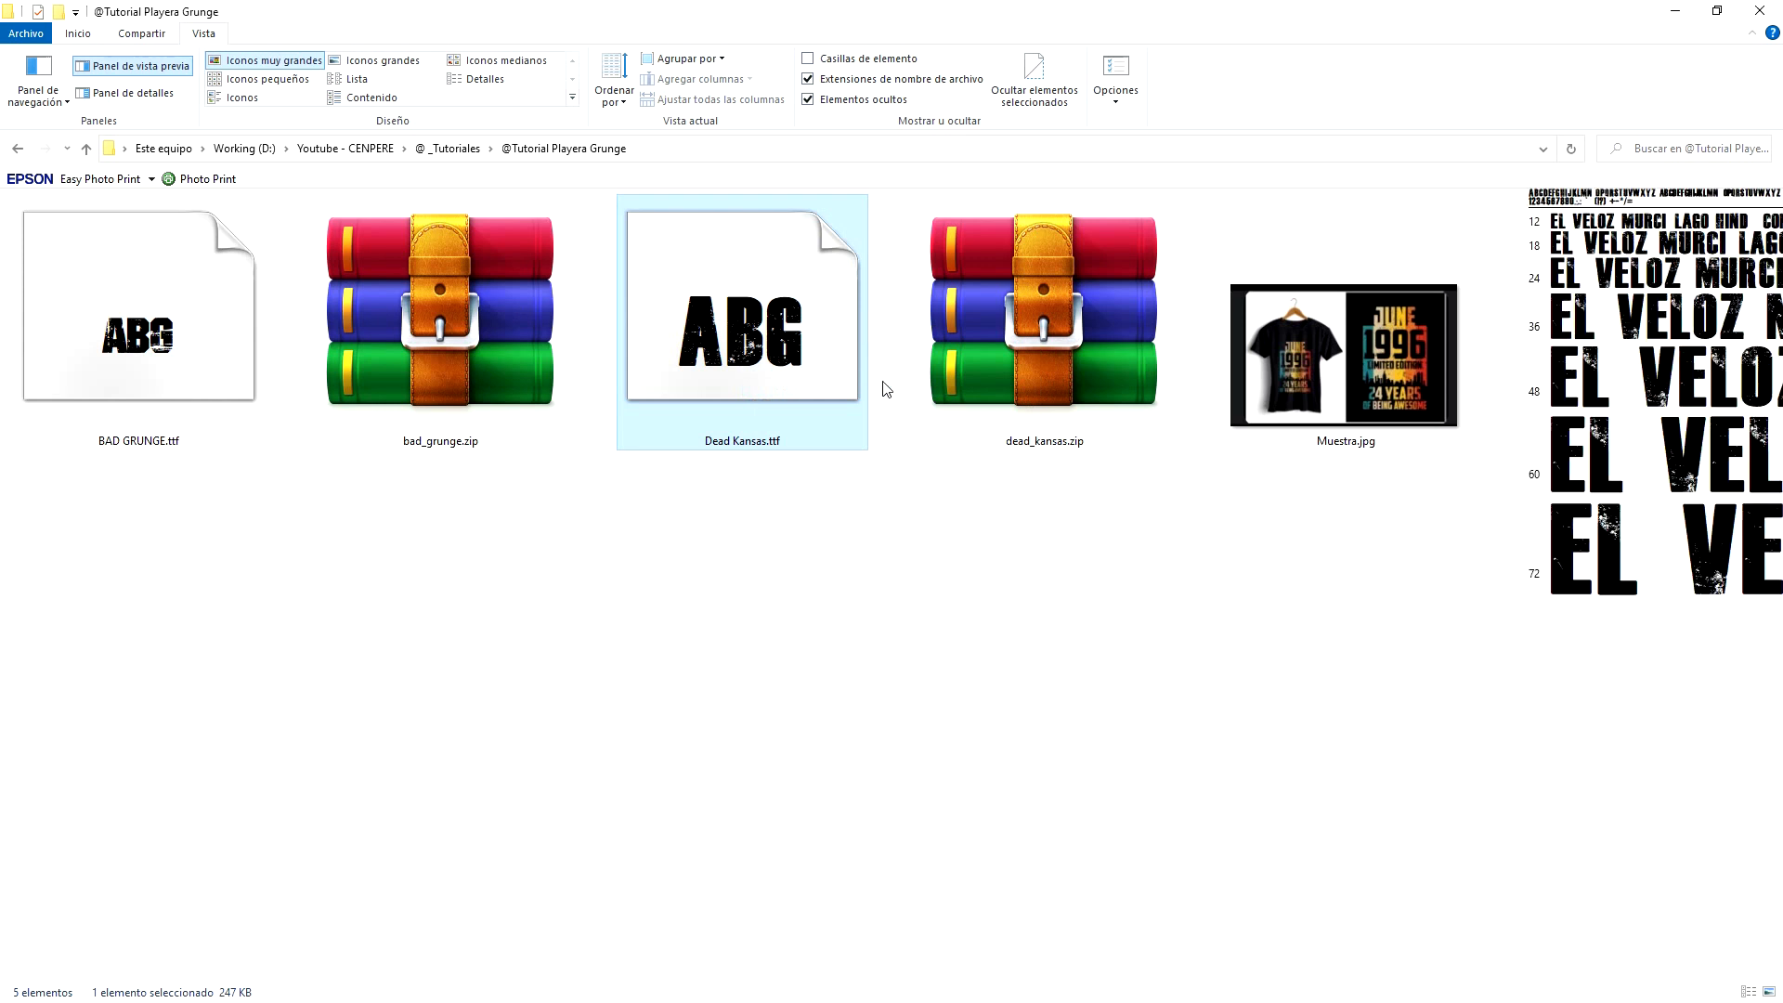
click(945, 618)
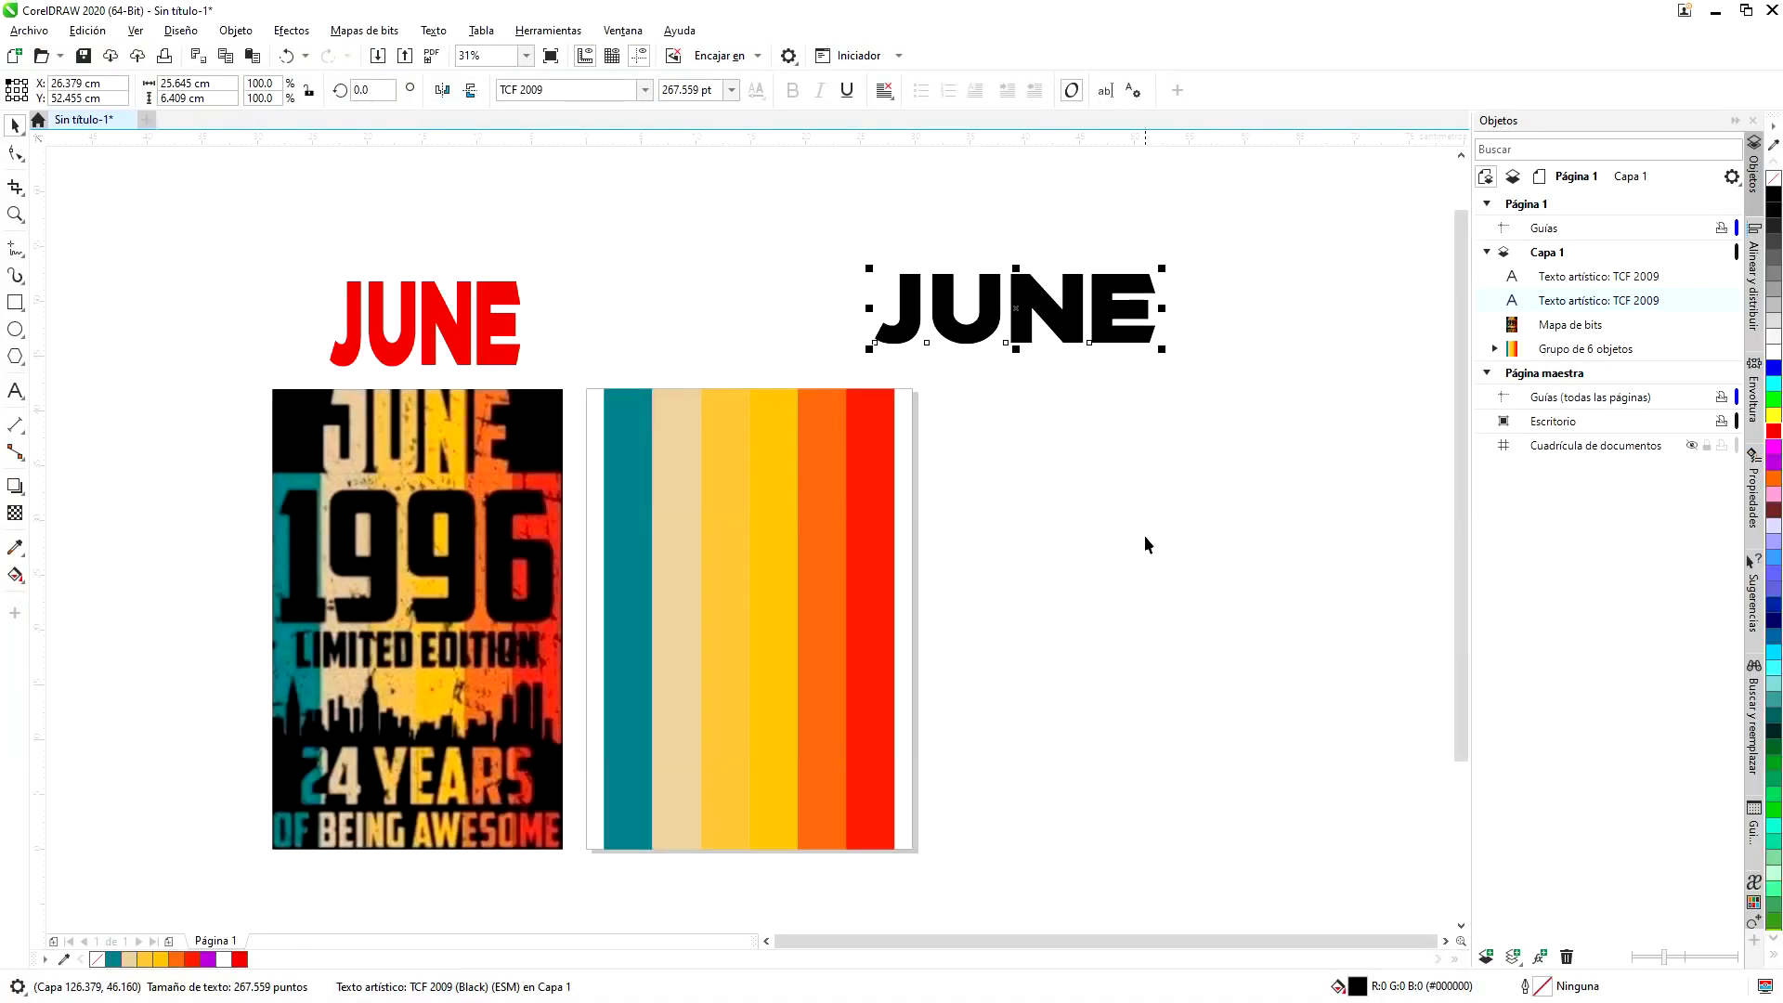
- Change the font of both the black and the red JUNE texts to BAD GRUNGE
click(644, 90)
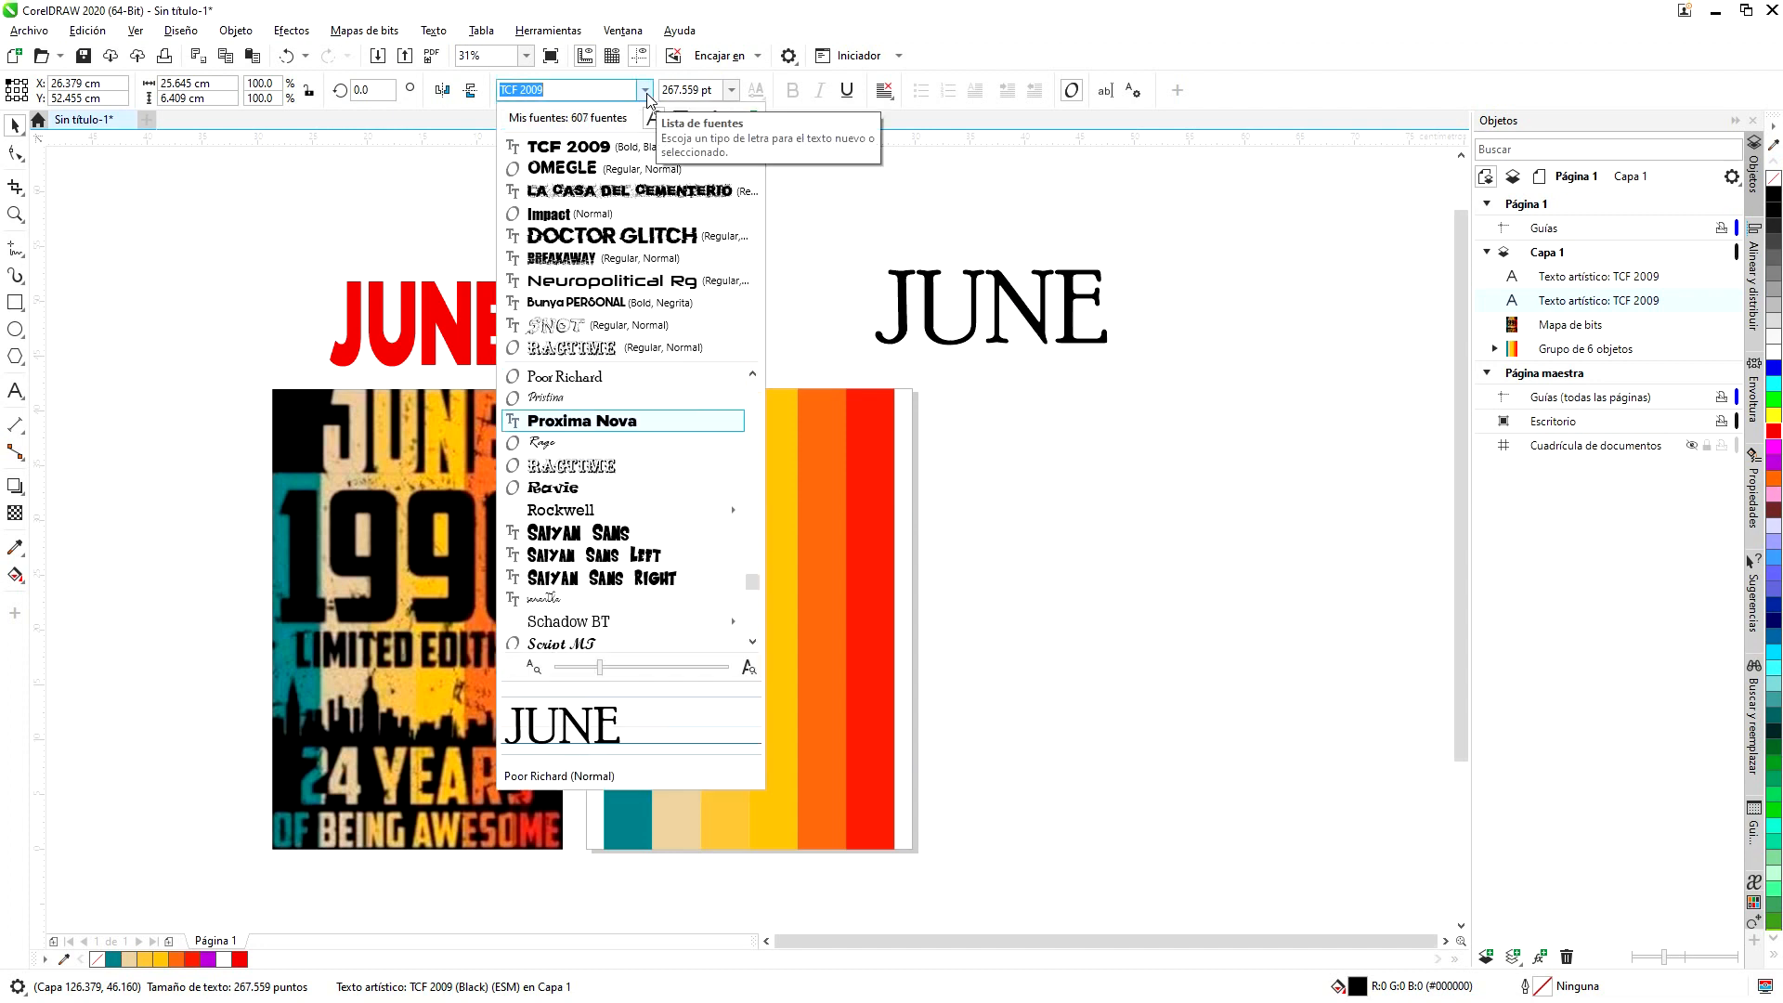
text(bad)
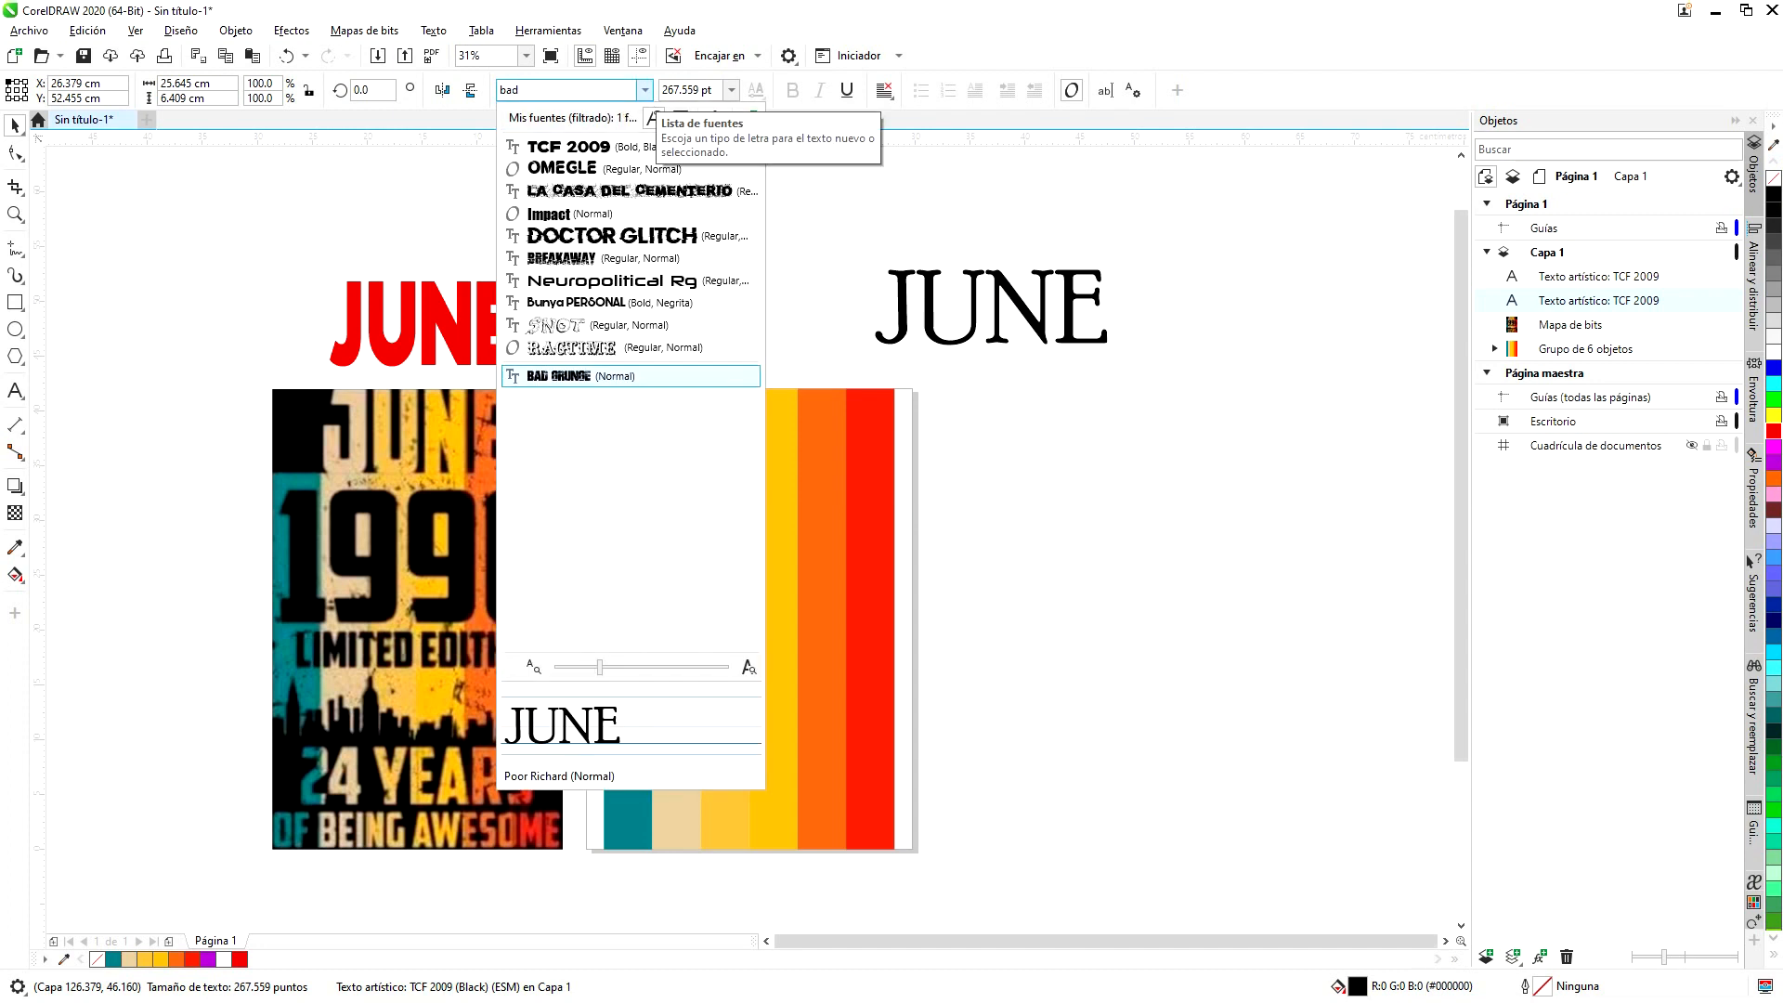
click(583, 379)
key(Tab)
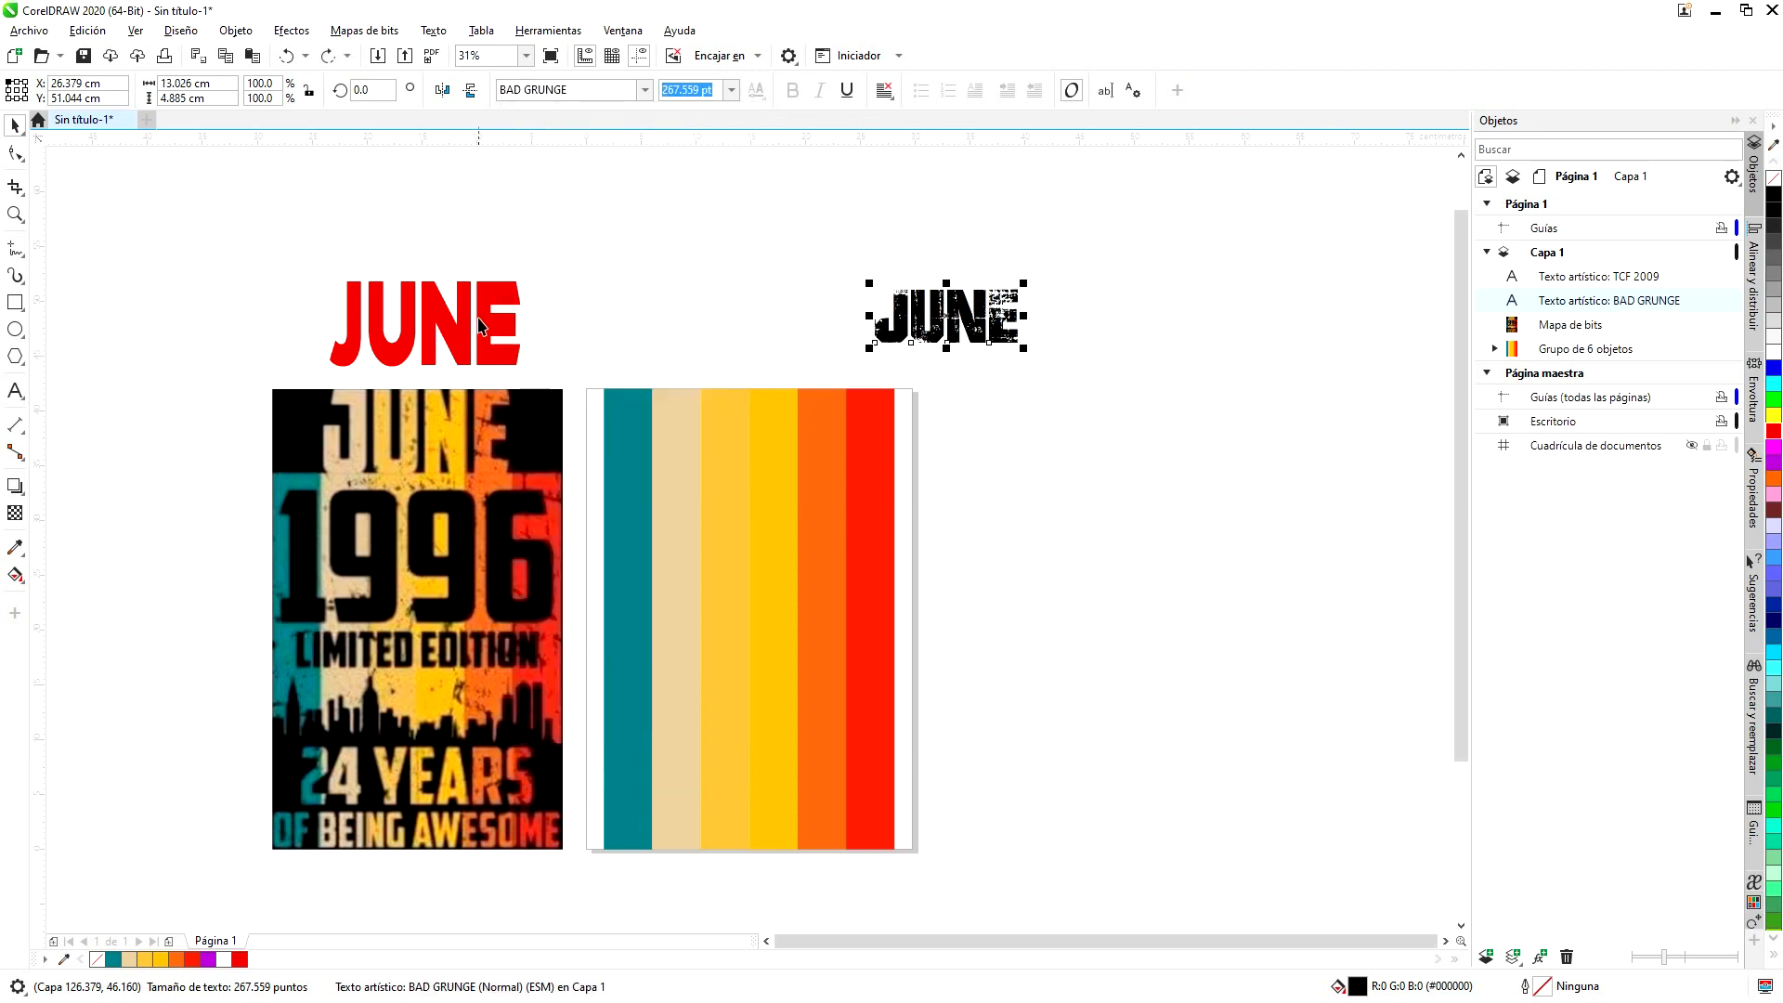
click(465, 329)
click(572, 89)
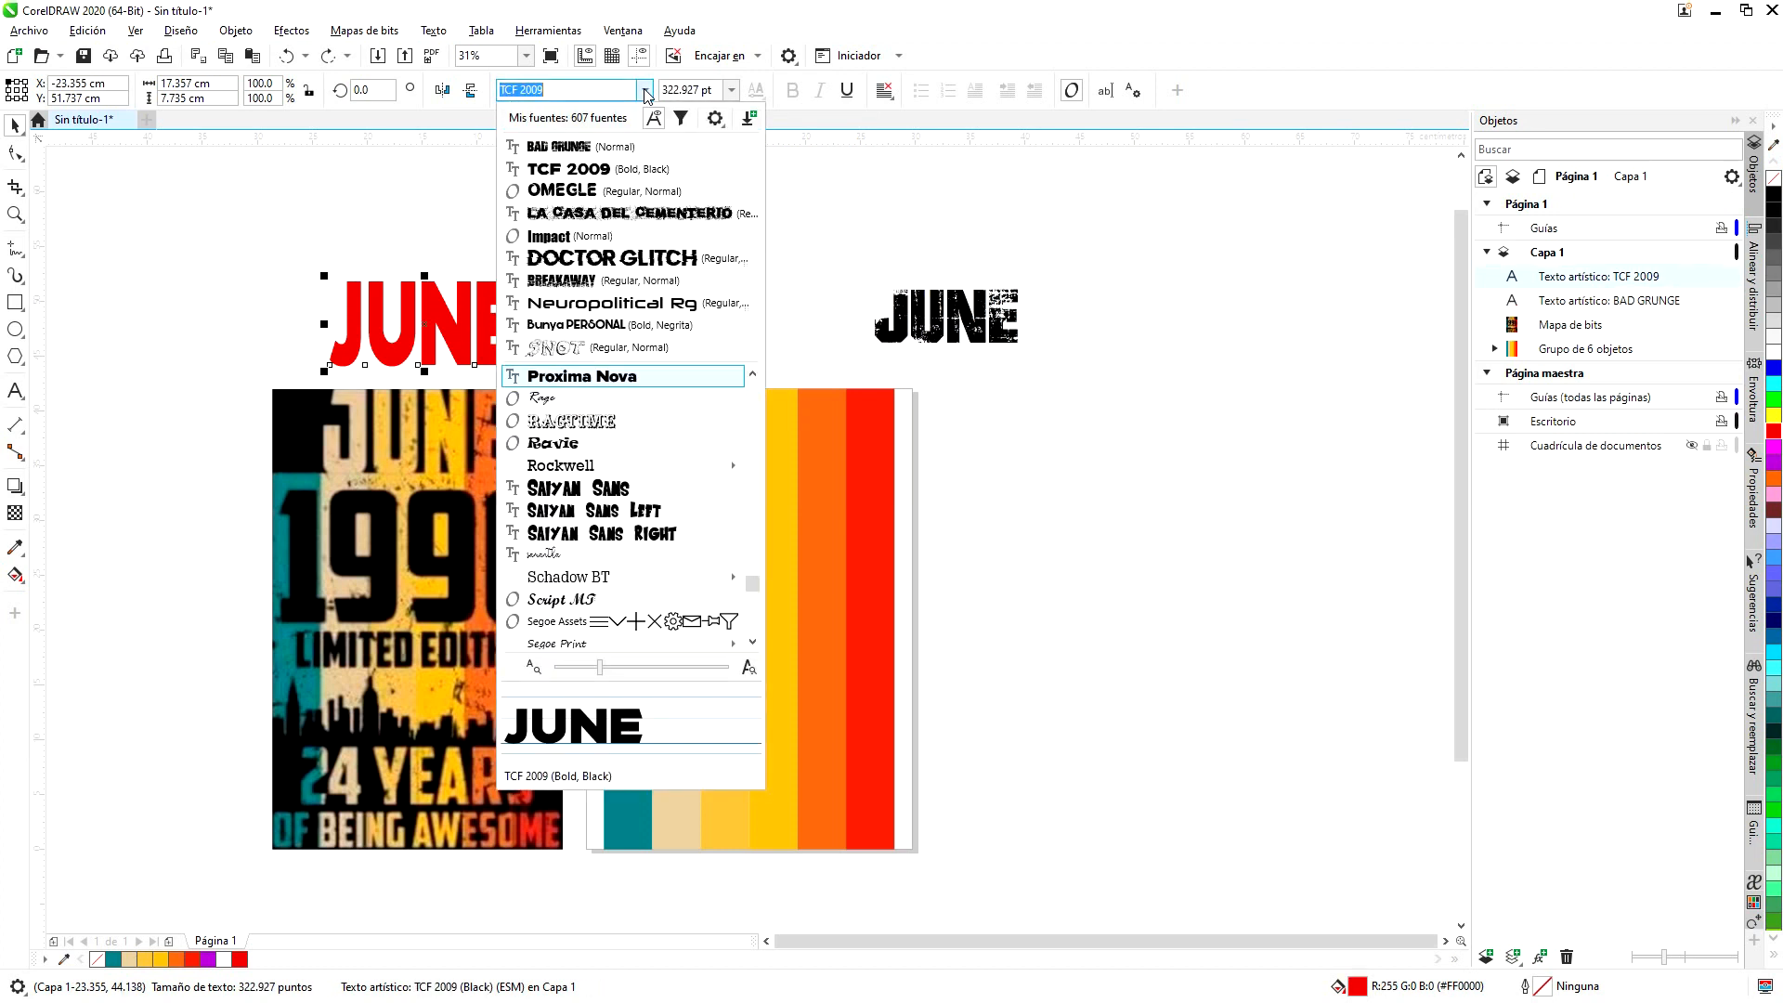
click(557, 147)
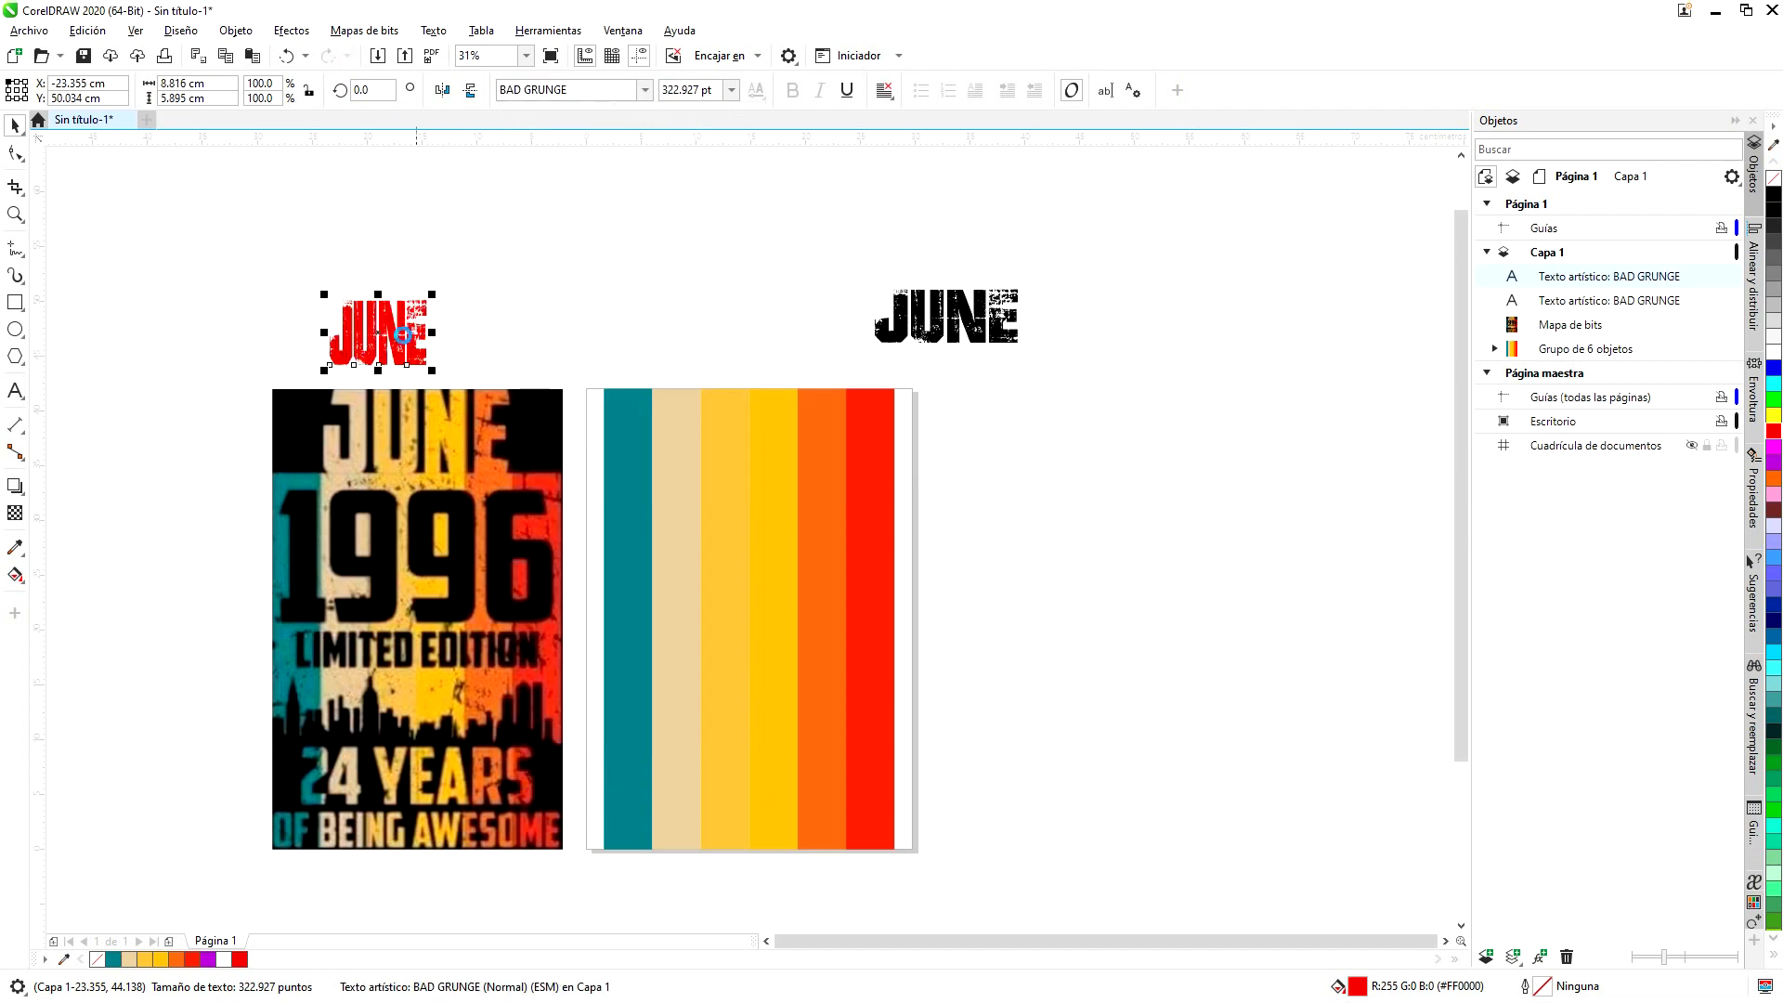
- Fit the red JUNE over the reference image's JUNE, enlarged and stretched to about 17 cm wide by 7.5 cm high
drag(373, 332, 455, 382)
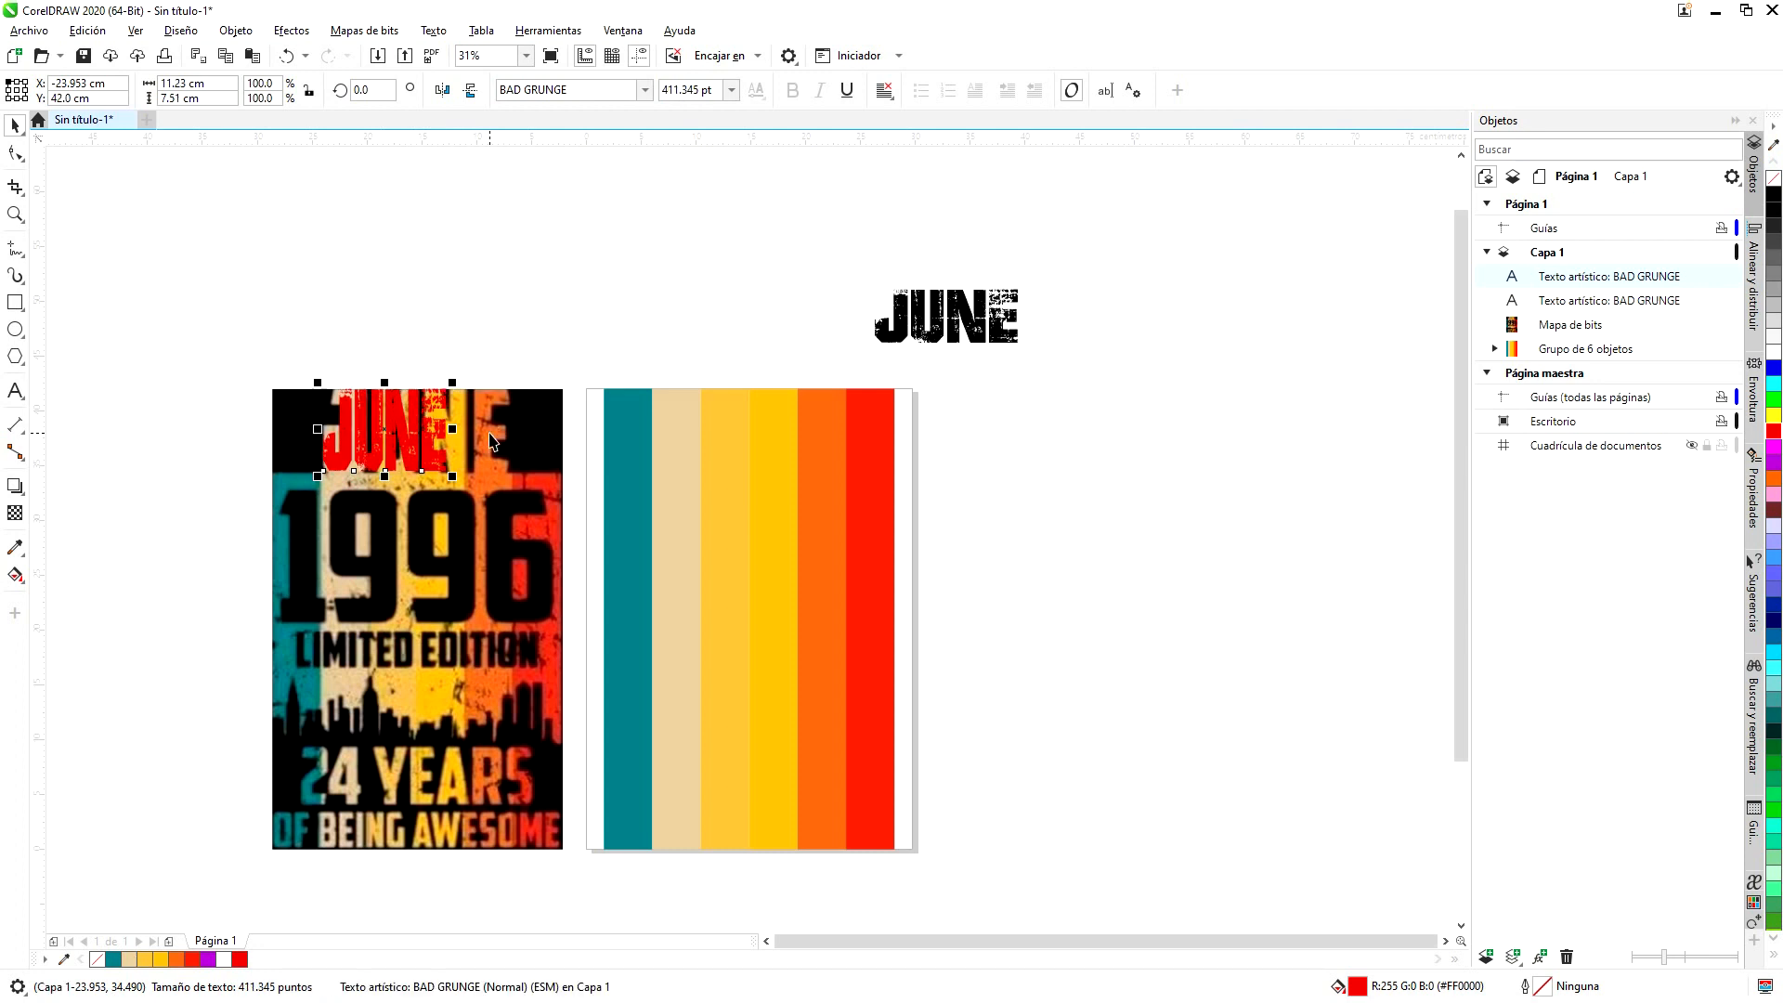
drag(456, 432, 518, 427)
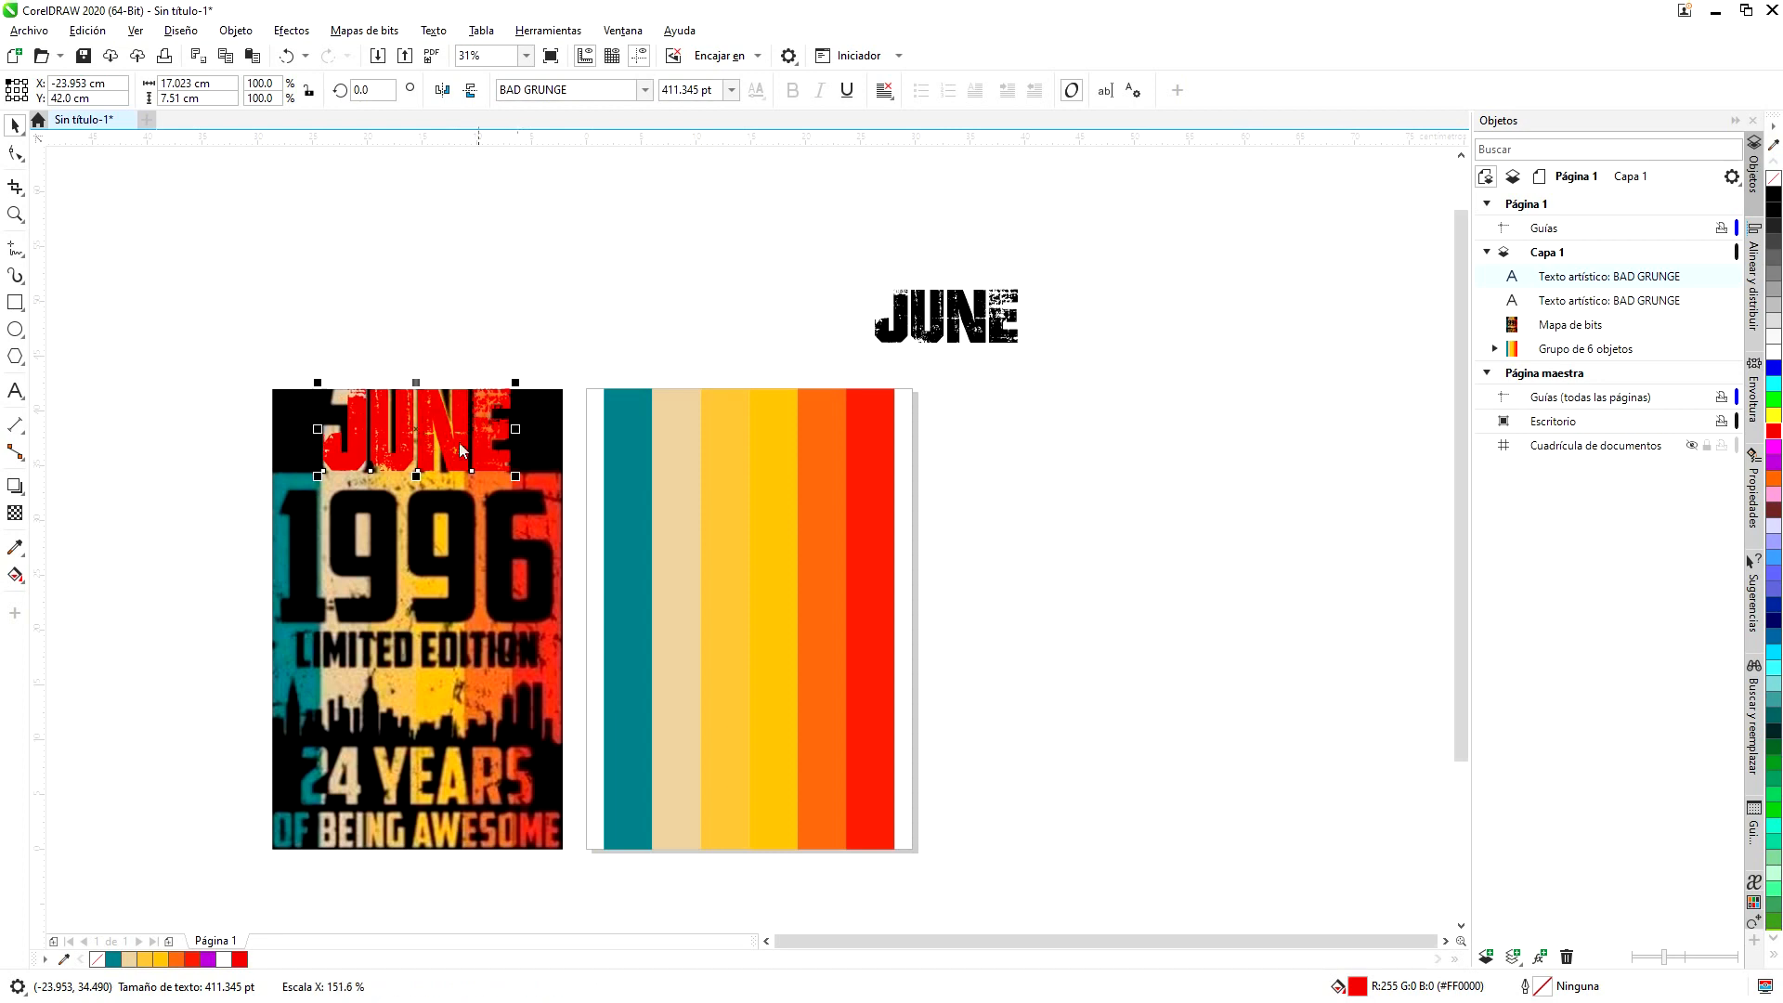
scroll(483, 432, up, 2)
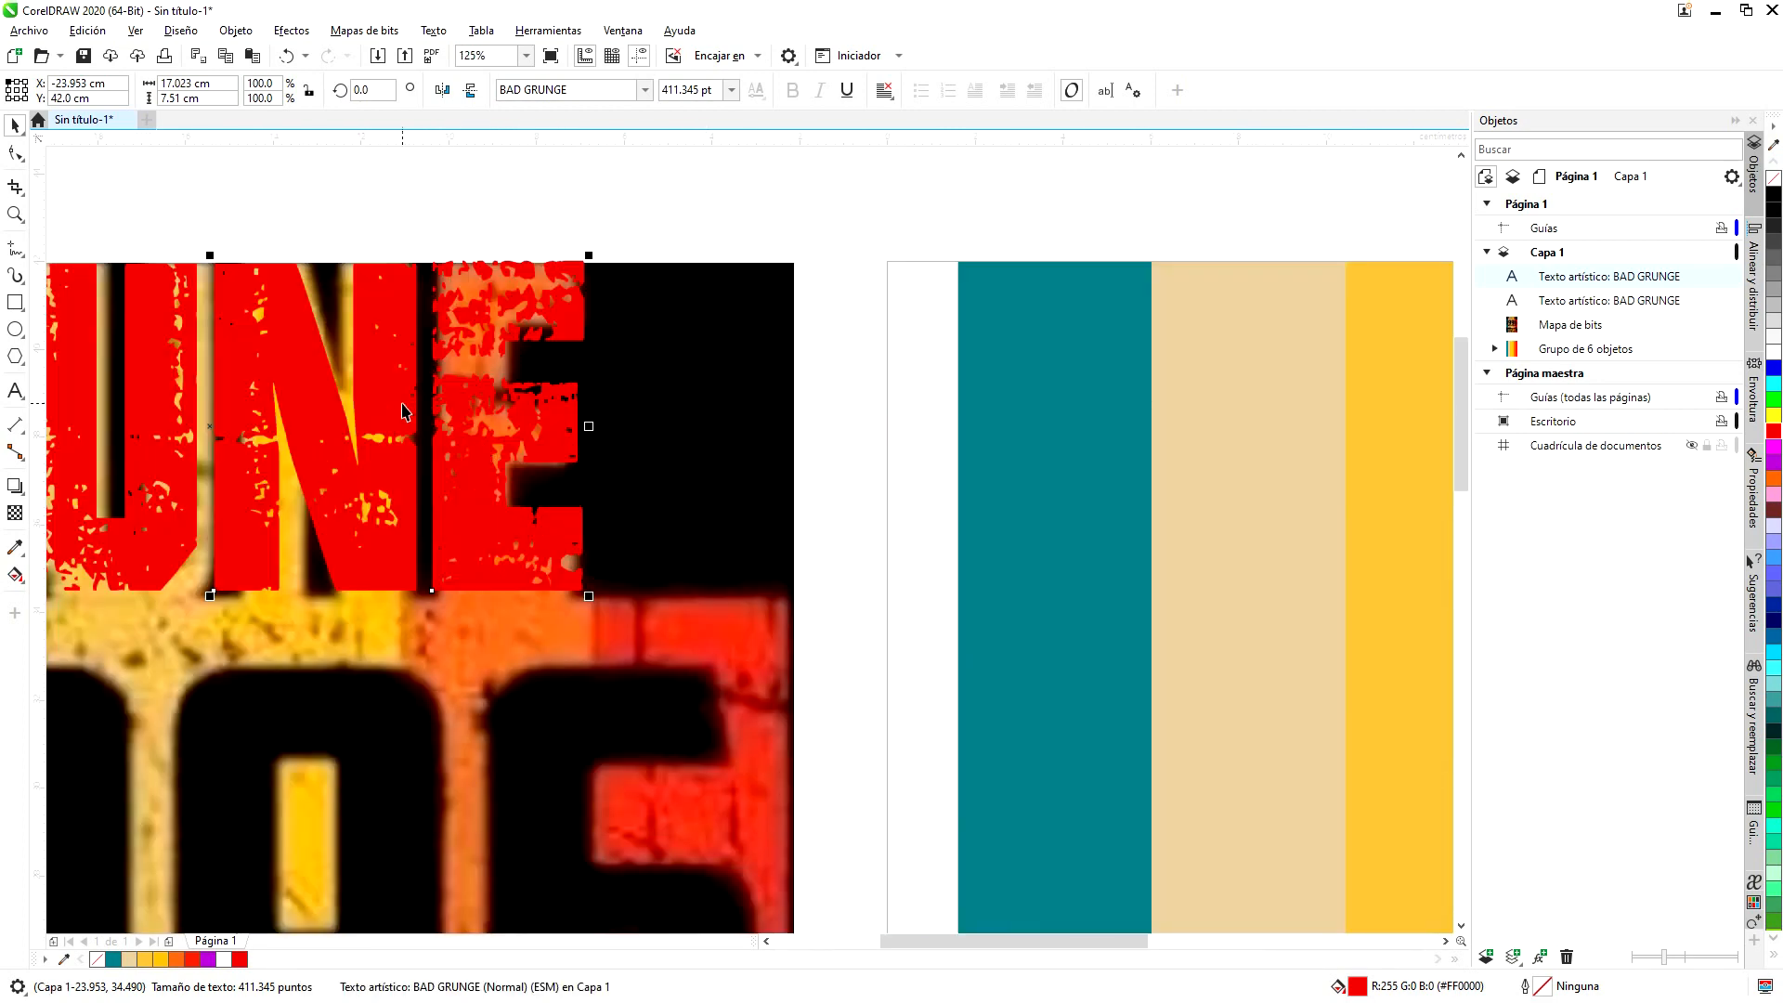
scroll(522, 434, down, 2)
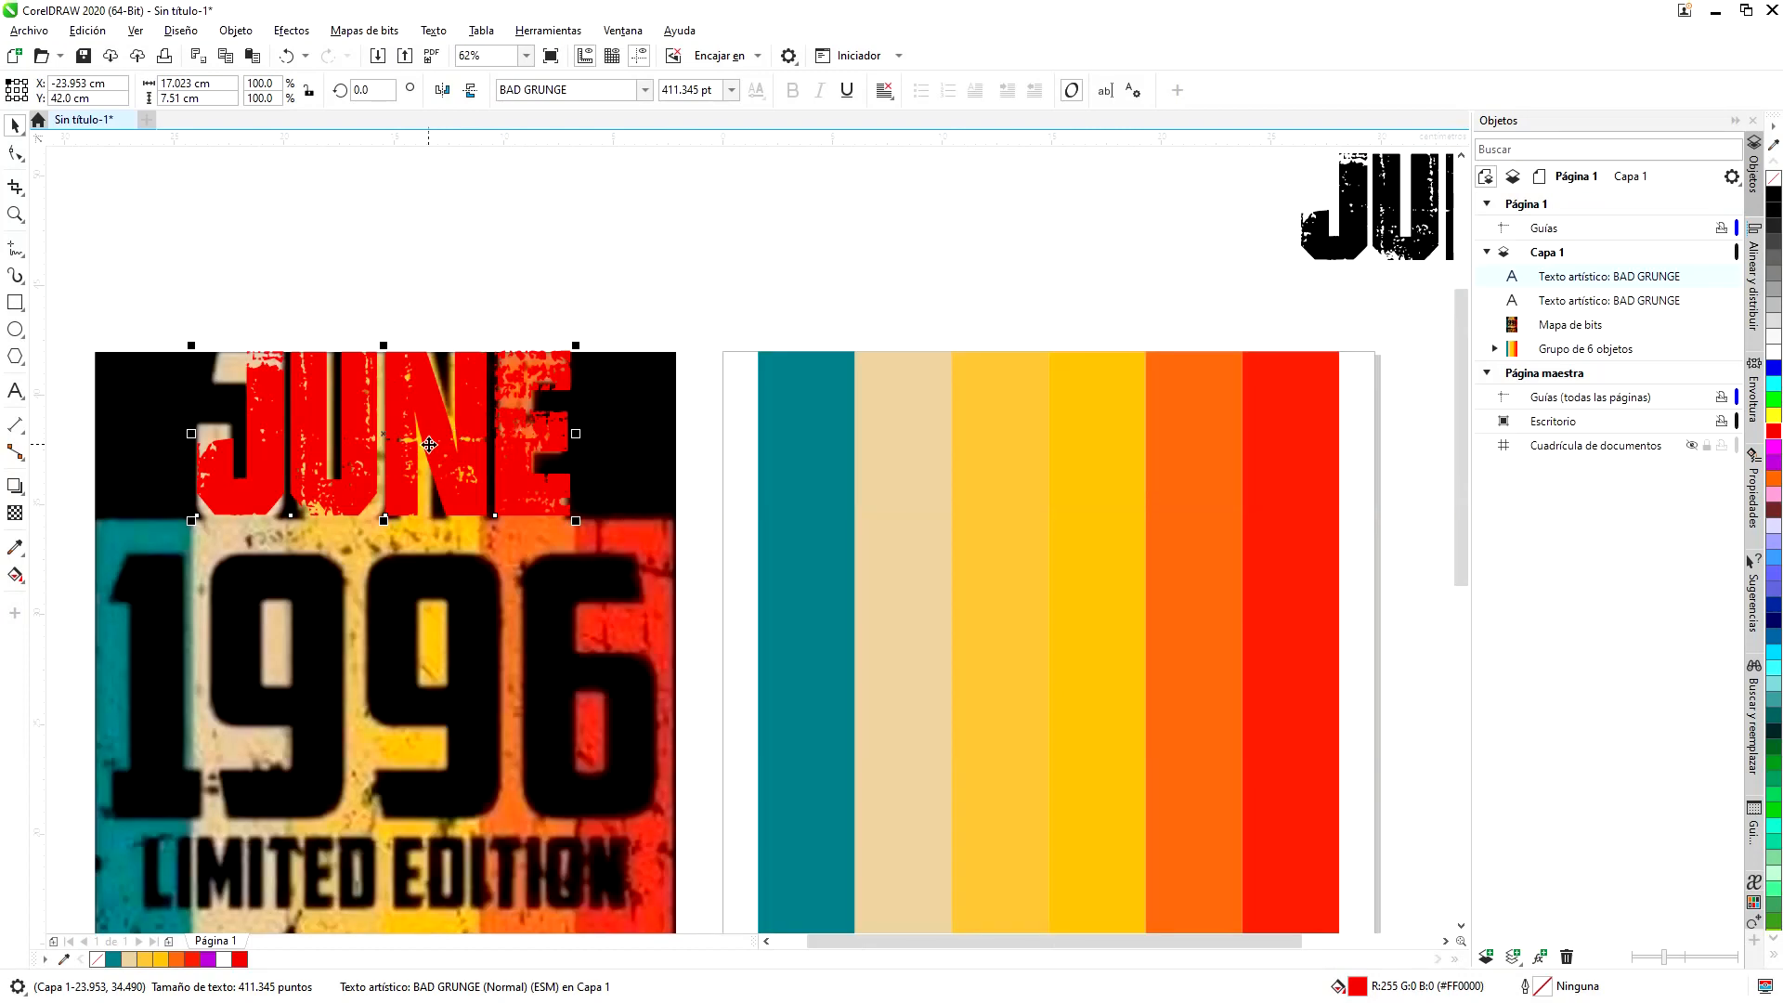
drag(429, 419, 424, 310)
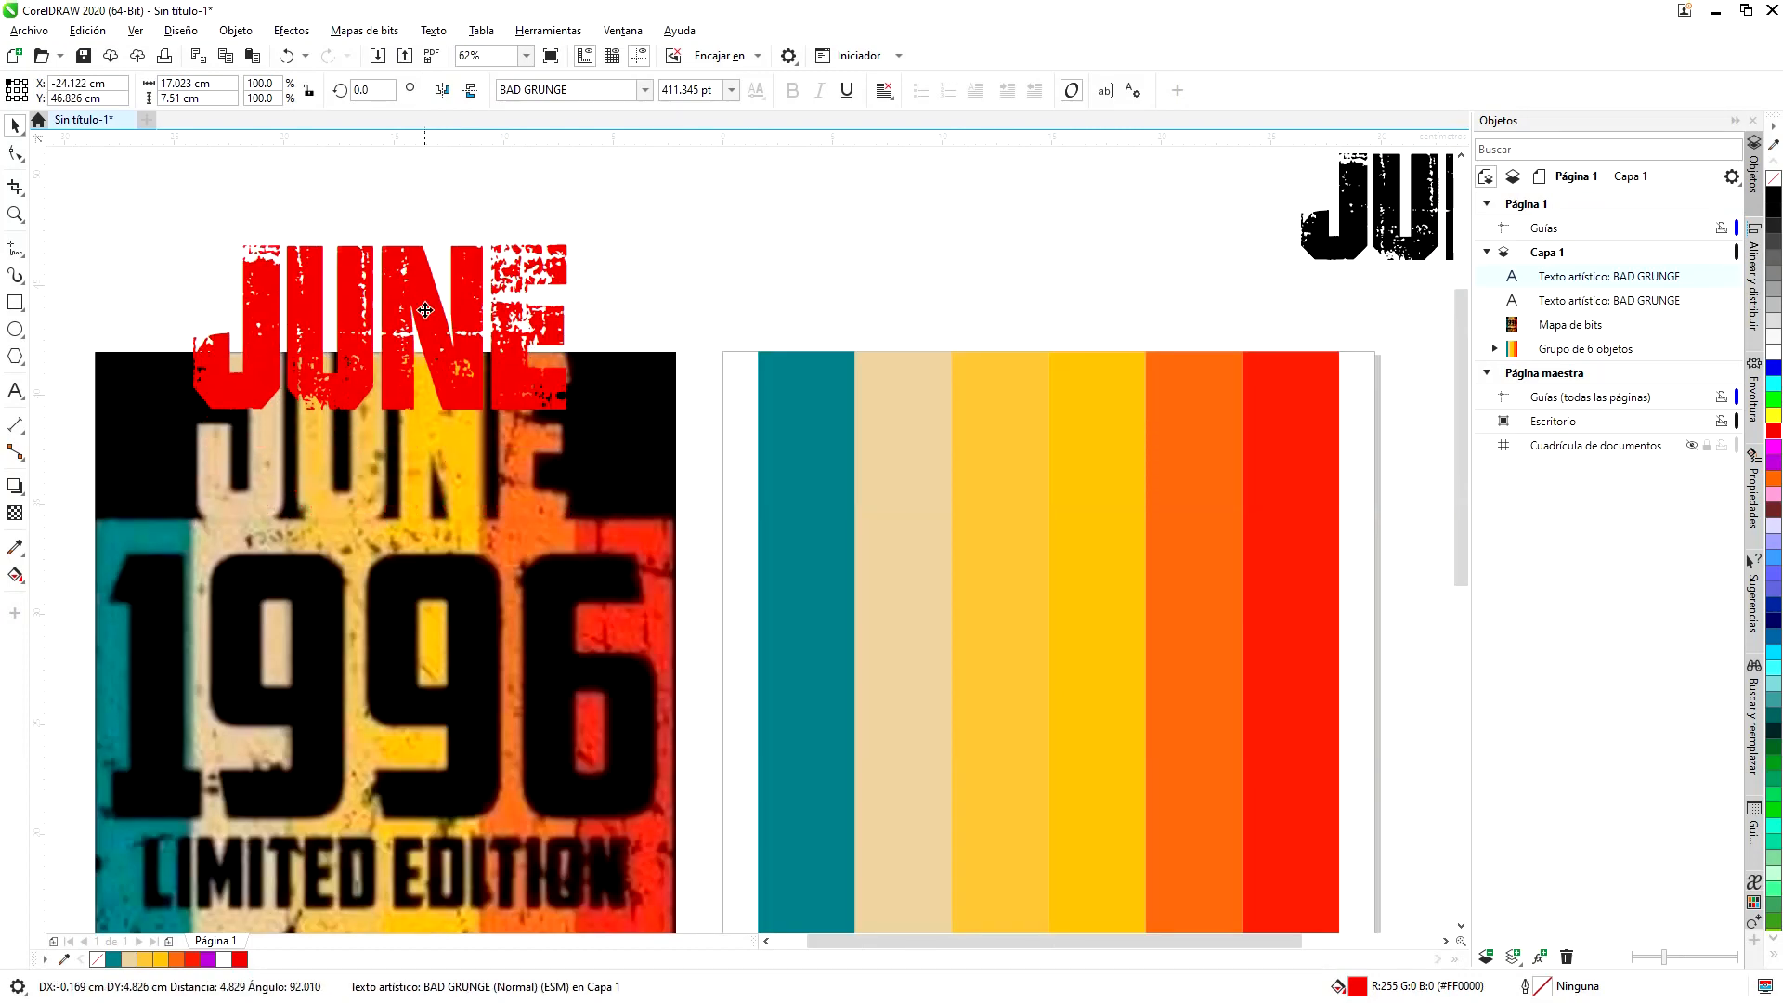
key(ctrl+z)
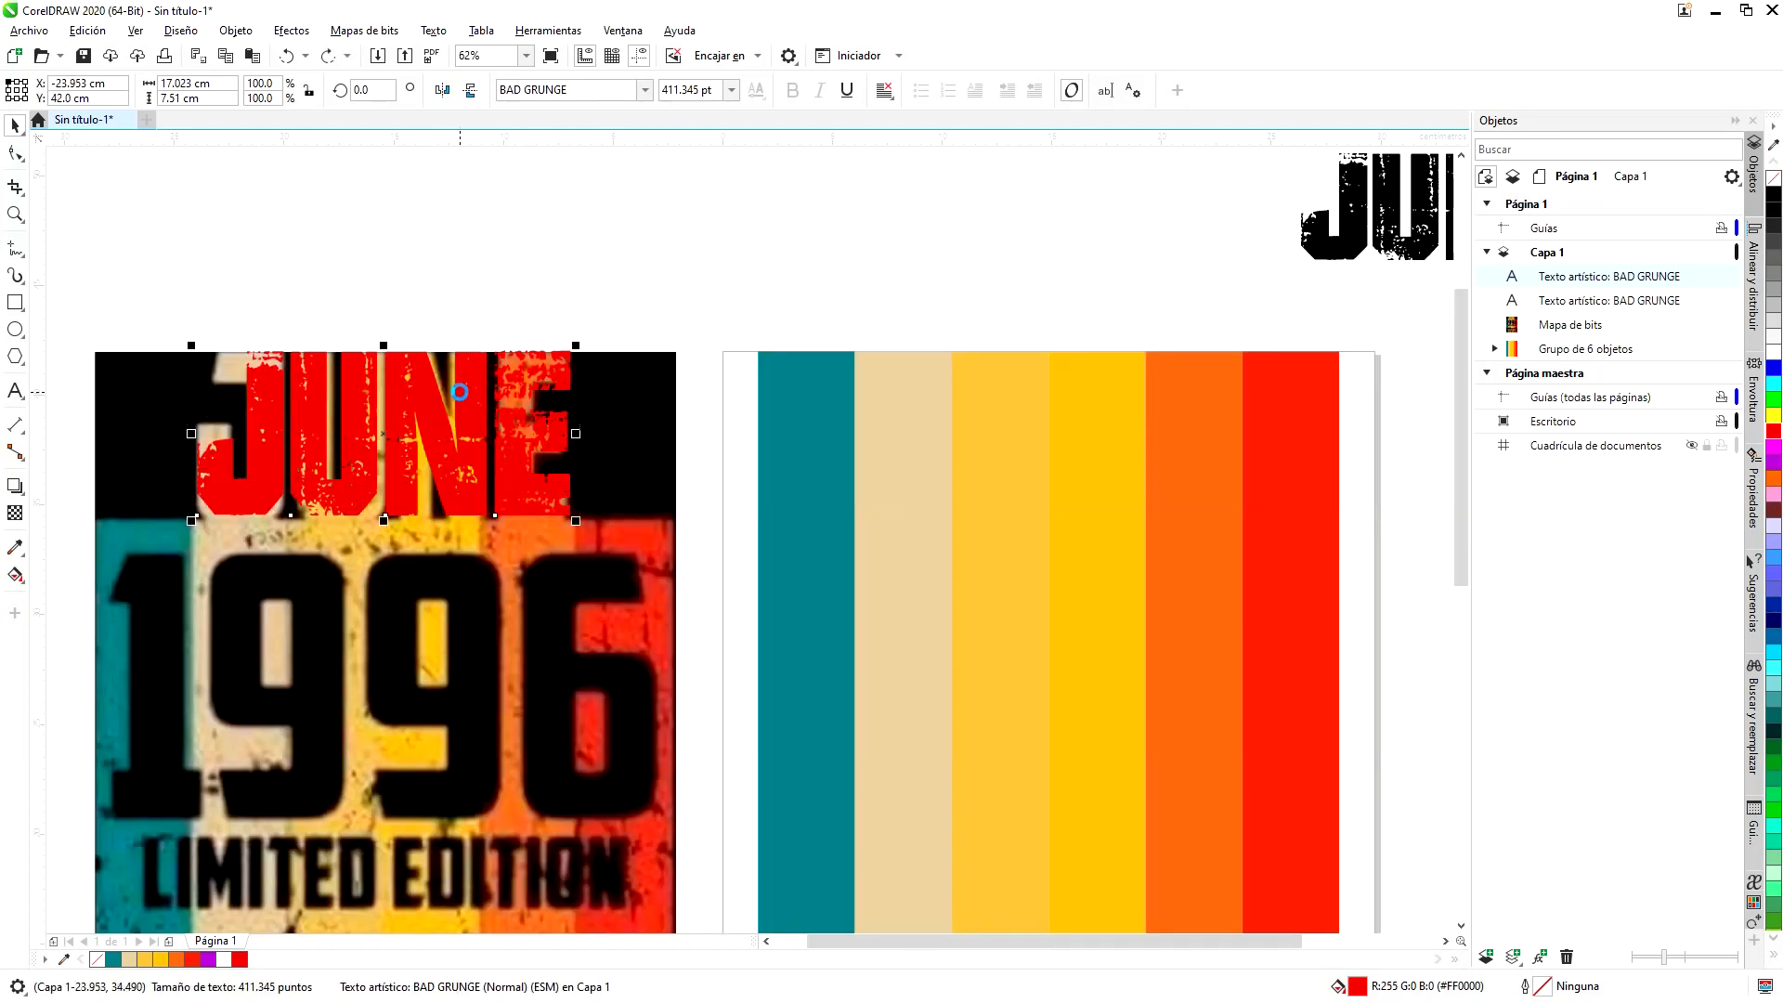
- Duplicate the red JUNE text, place the copy over the reference's 1996, and enlarge it to about 145%
scroll(501, 400, down, 1)
scroll(514, 390, up, 1)
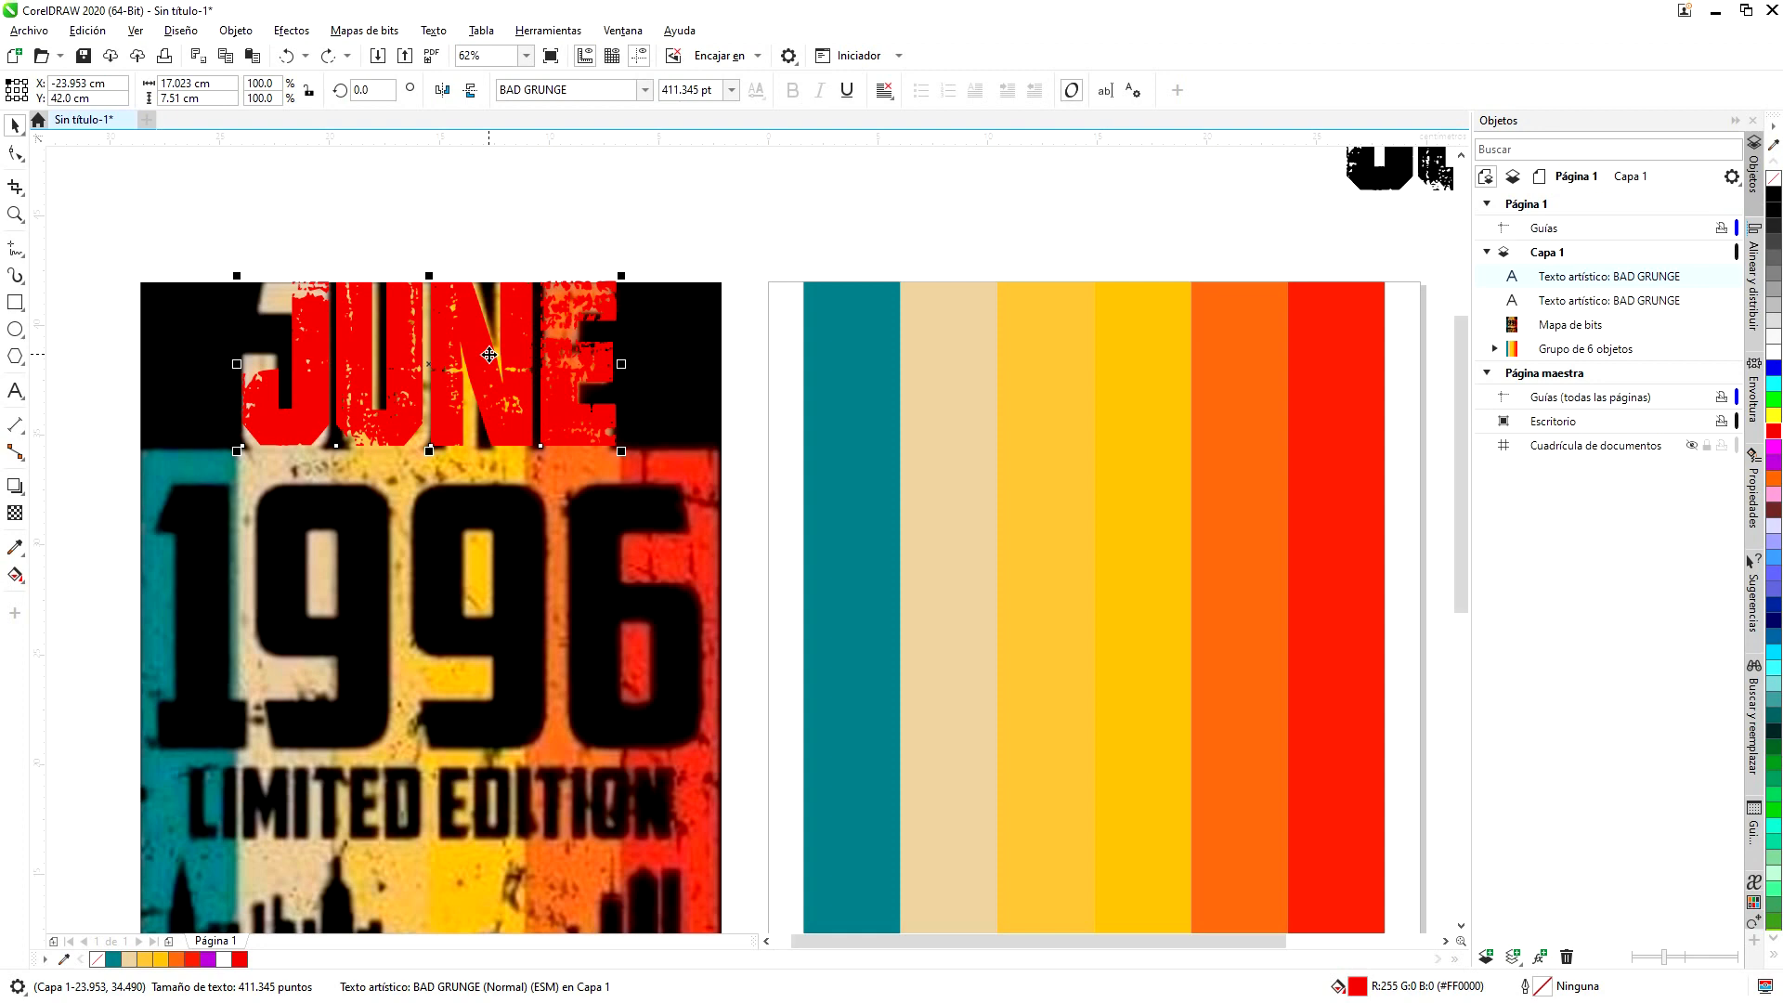
key(ctrl+d)
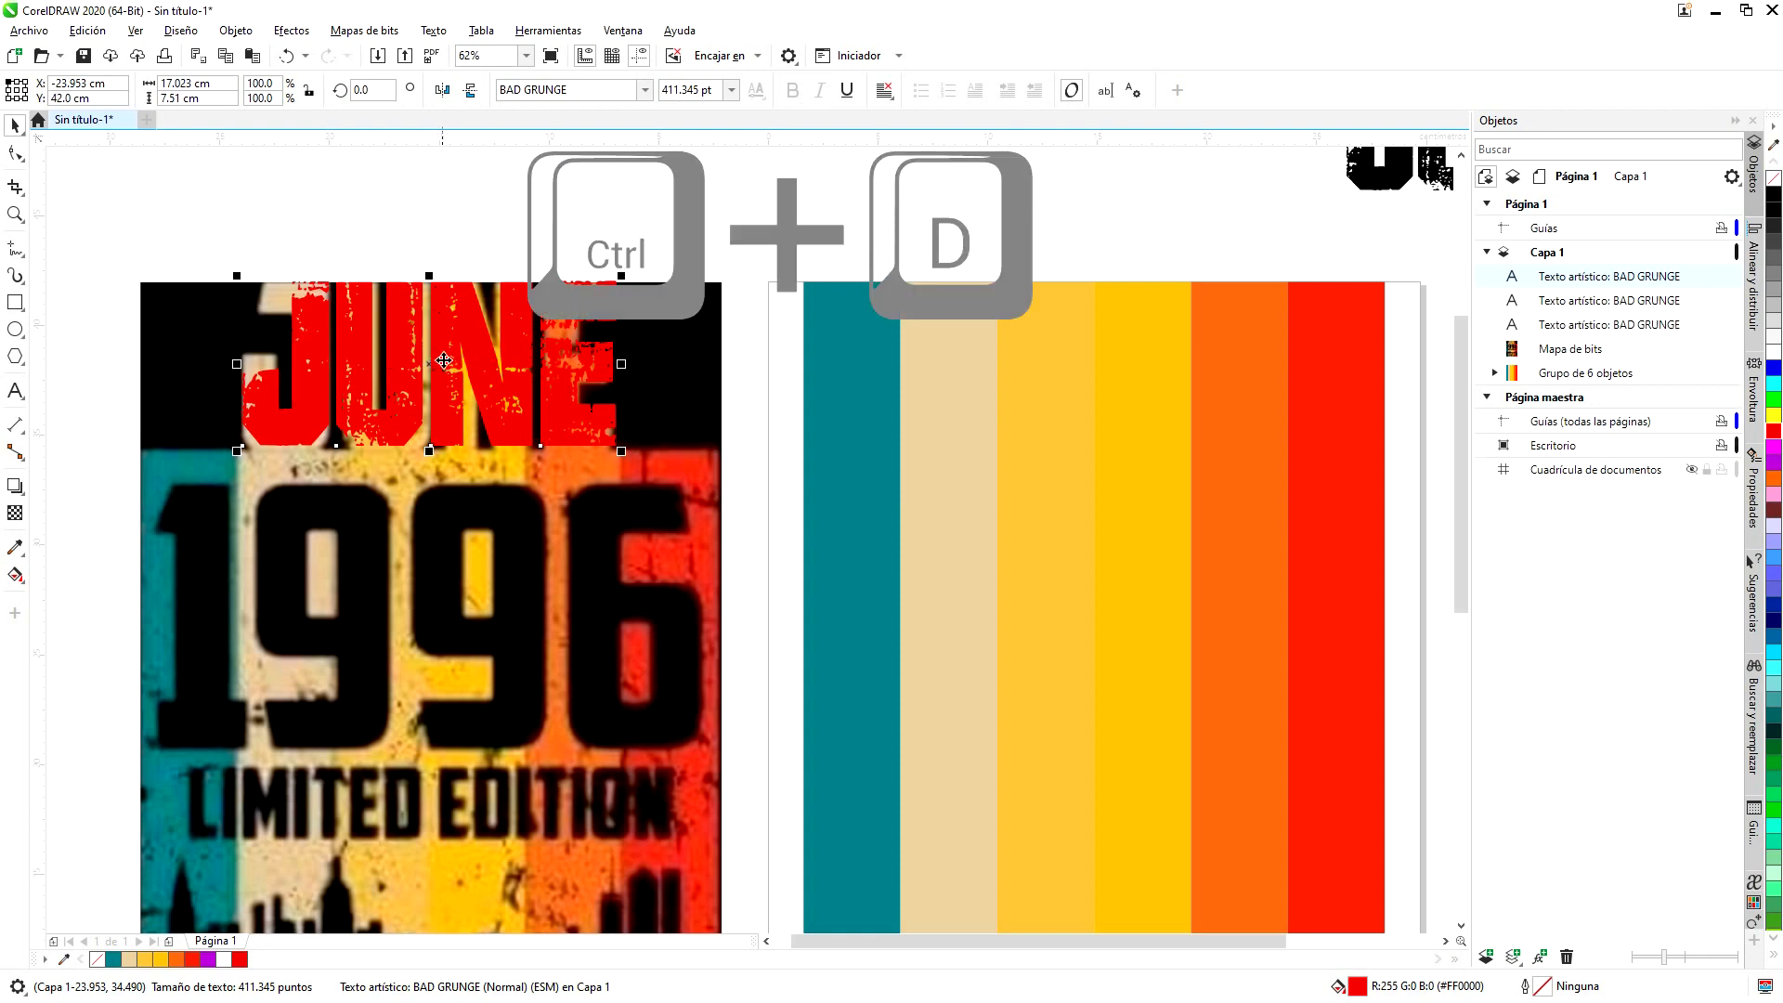
drag(431, 364, 343, 672)
drag(535, 577, 706, 488)
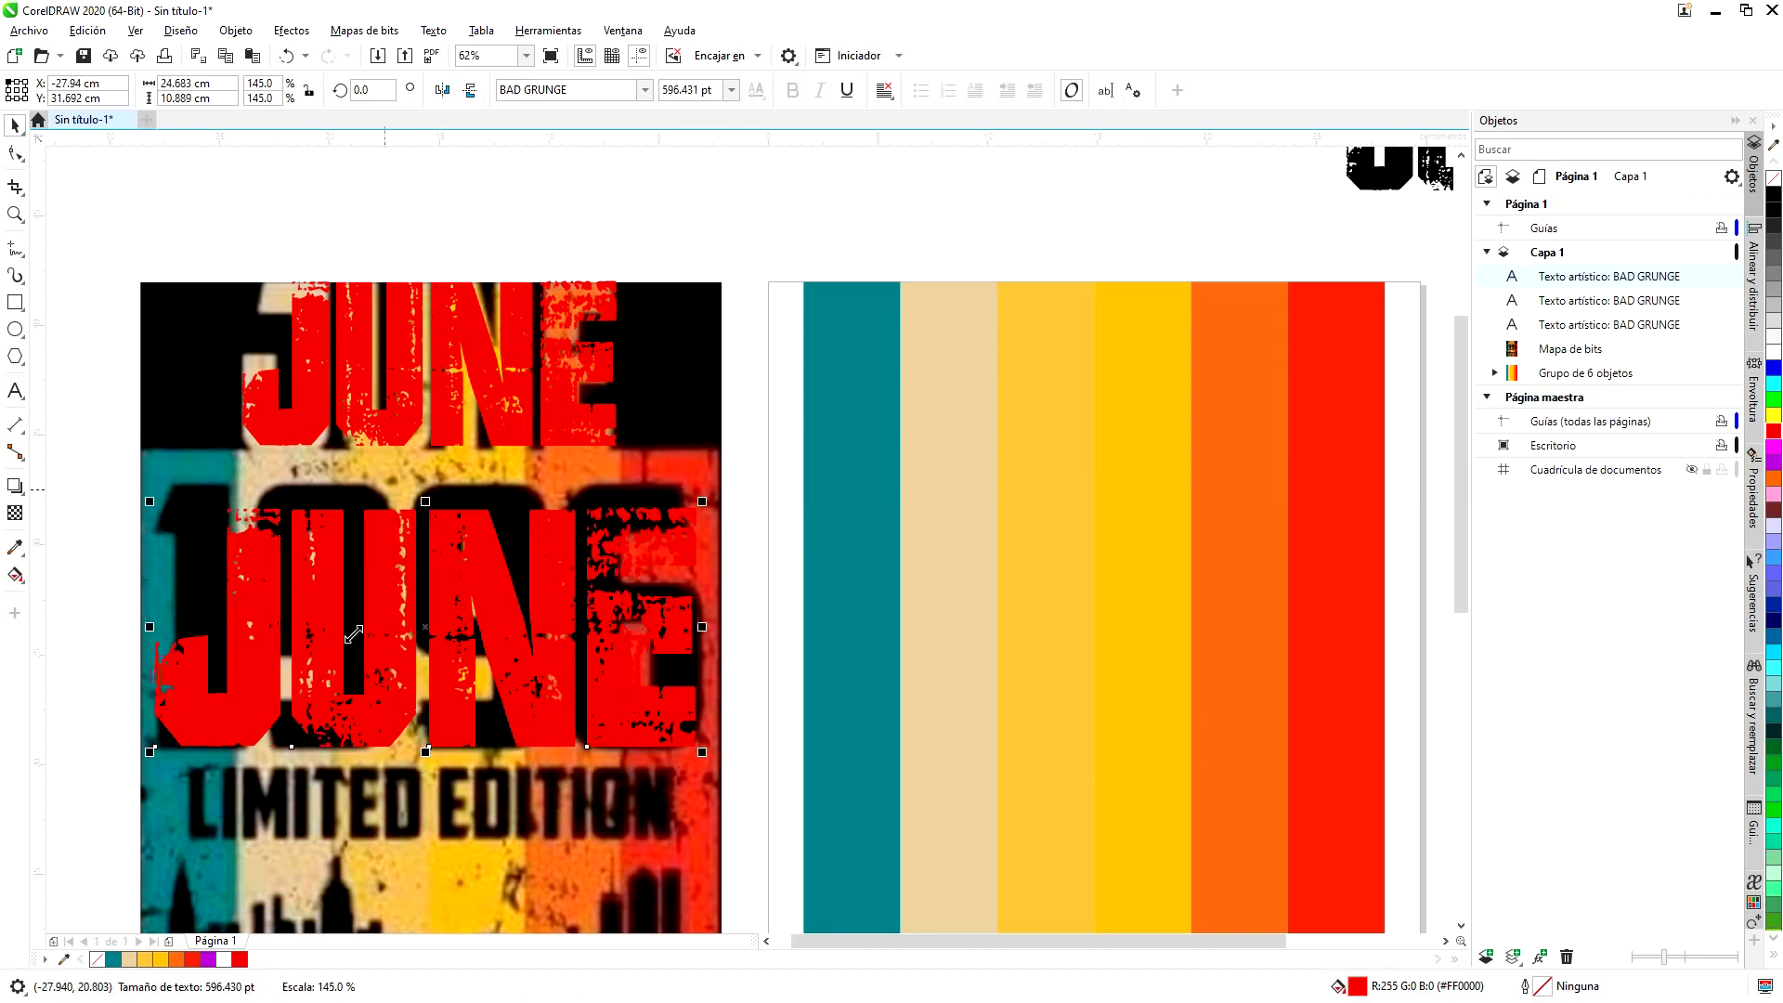
- Replace the duplicated text with 1996 and enlarge it to about 24.8 by 12.2 cm to match the reference number
double_click(322, 616)
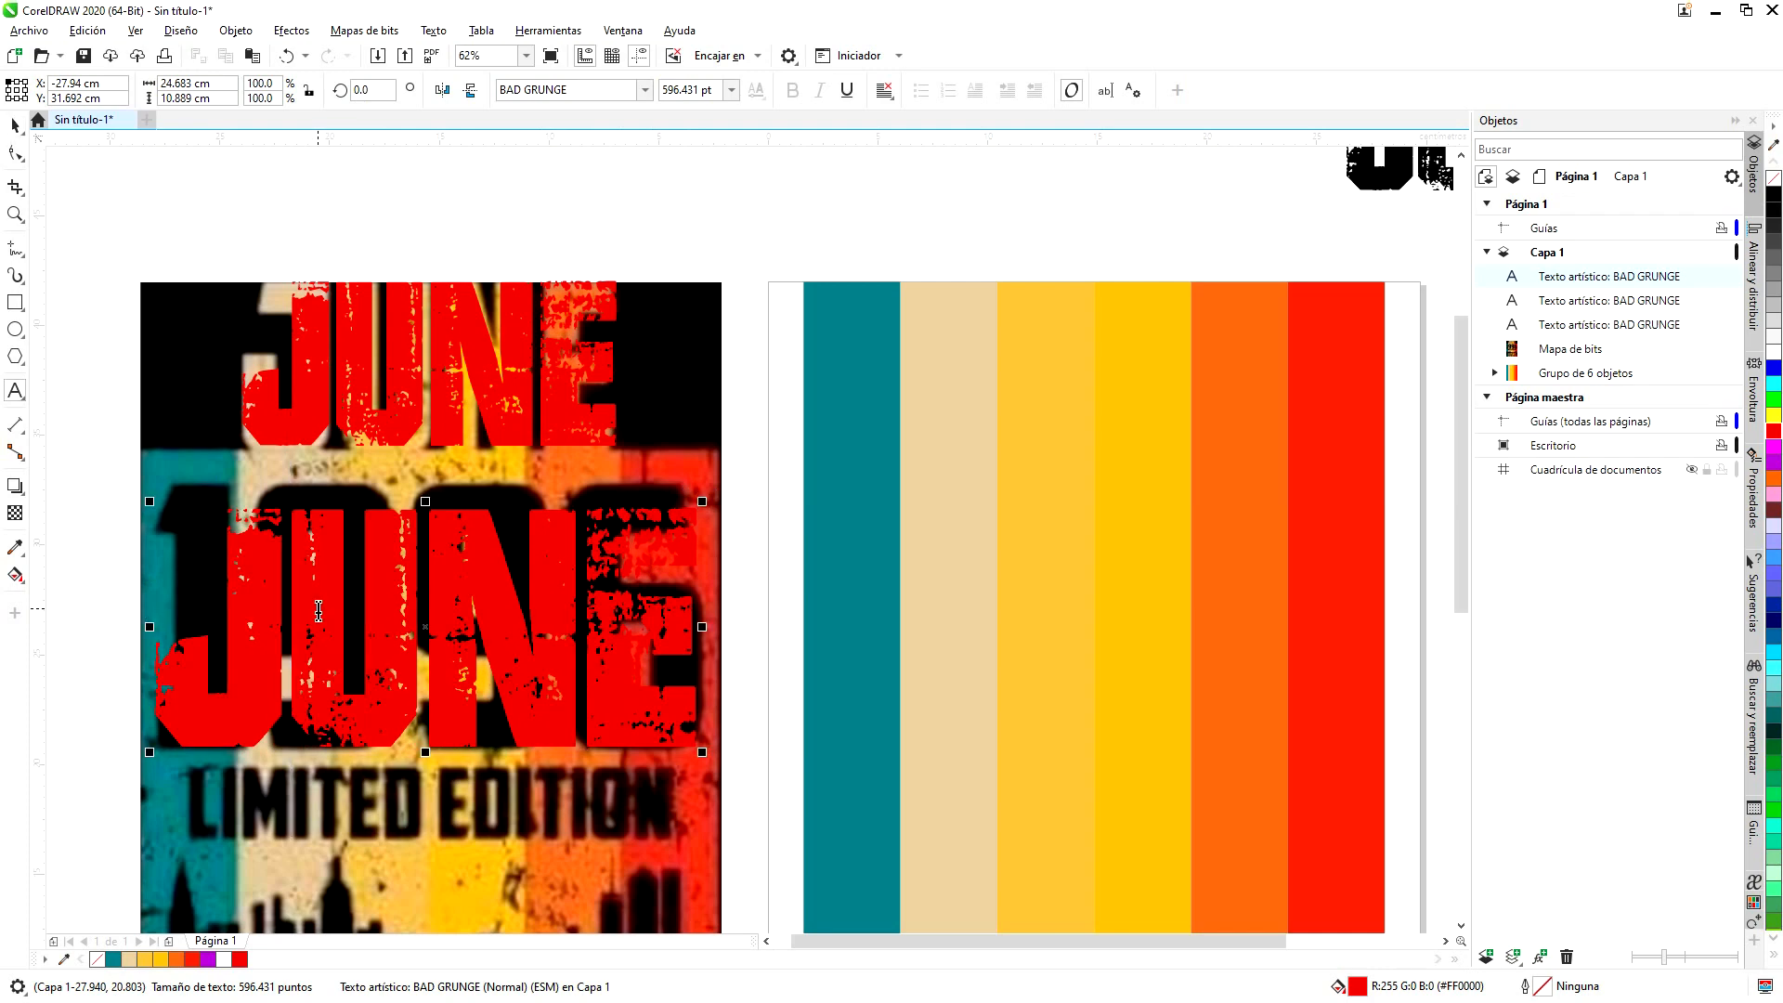
text(199)
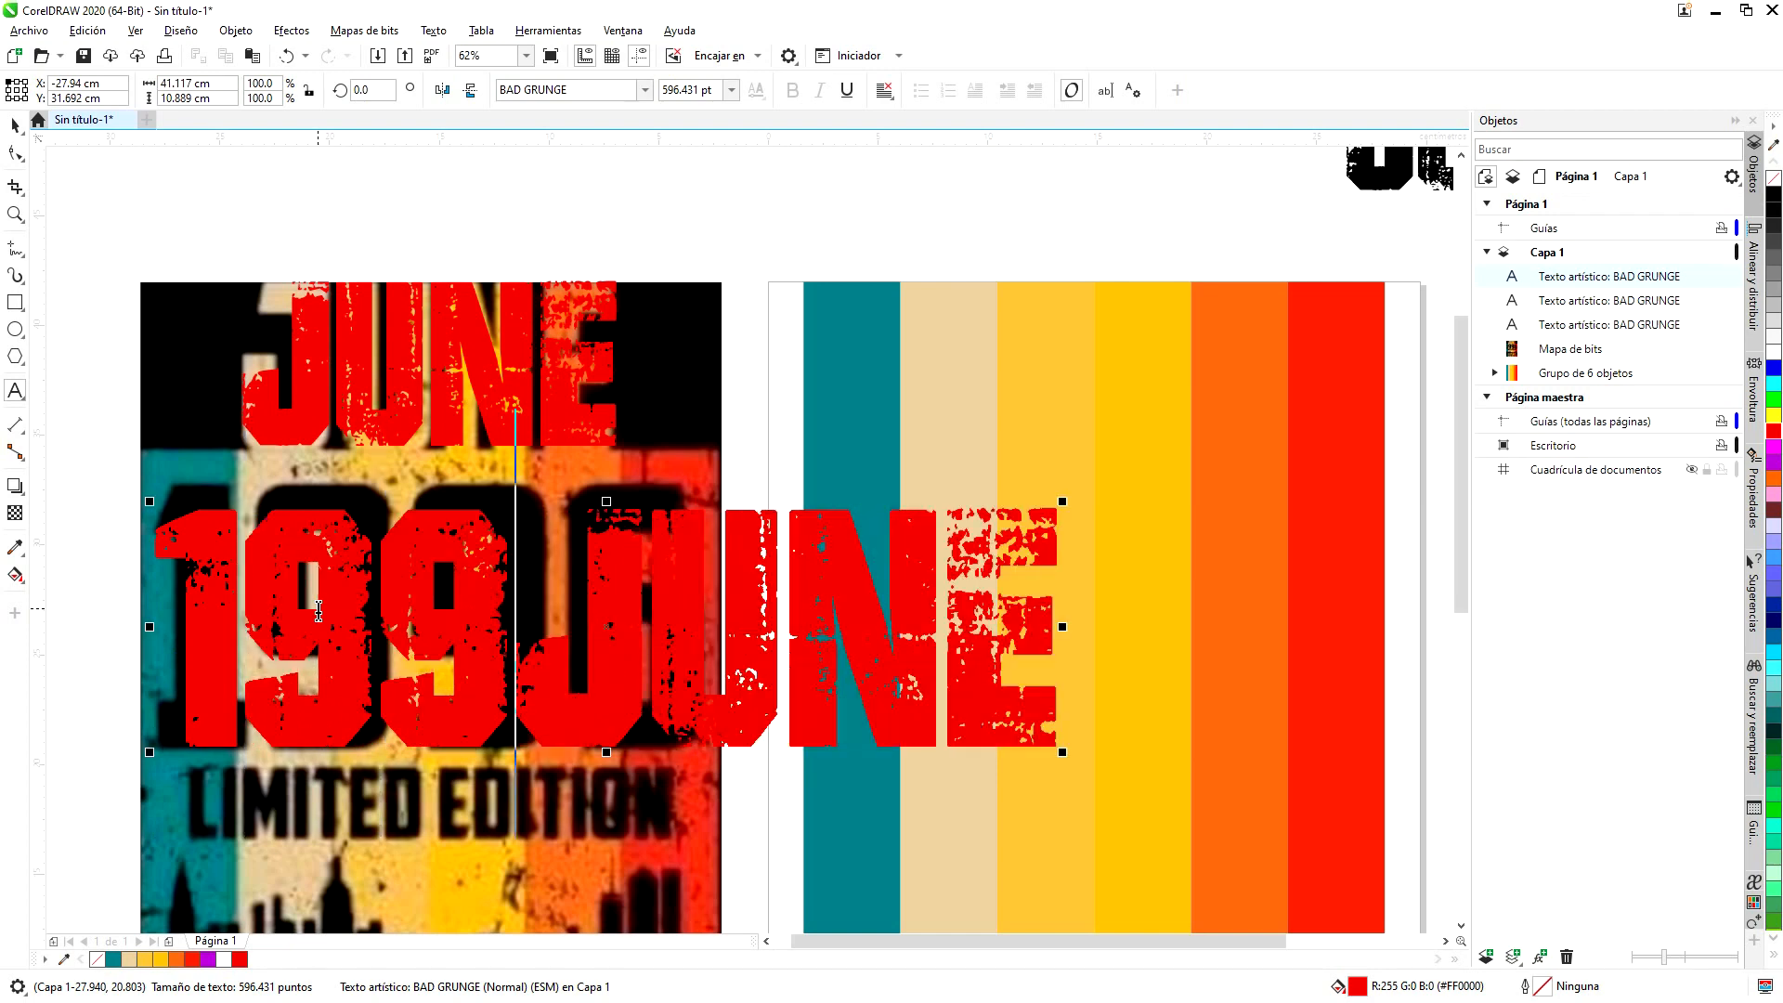
text(6)
key(Delete)
key(Delete)
key(Delete)
key(Delete)
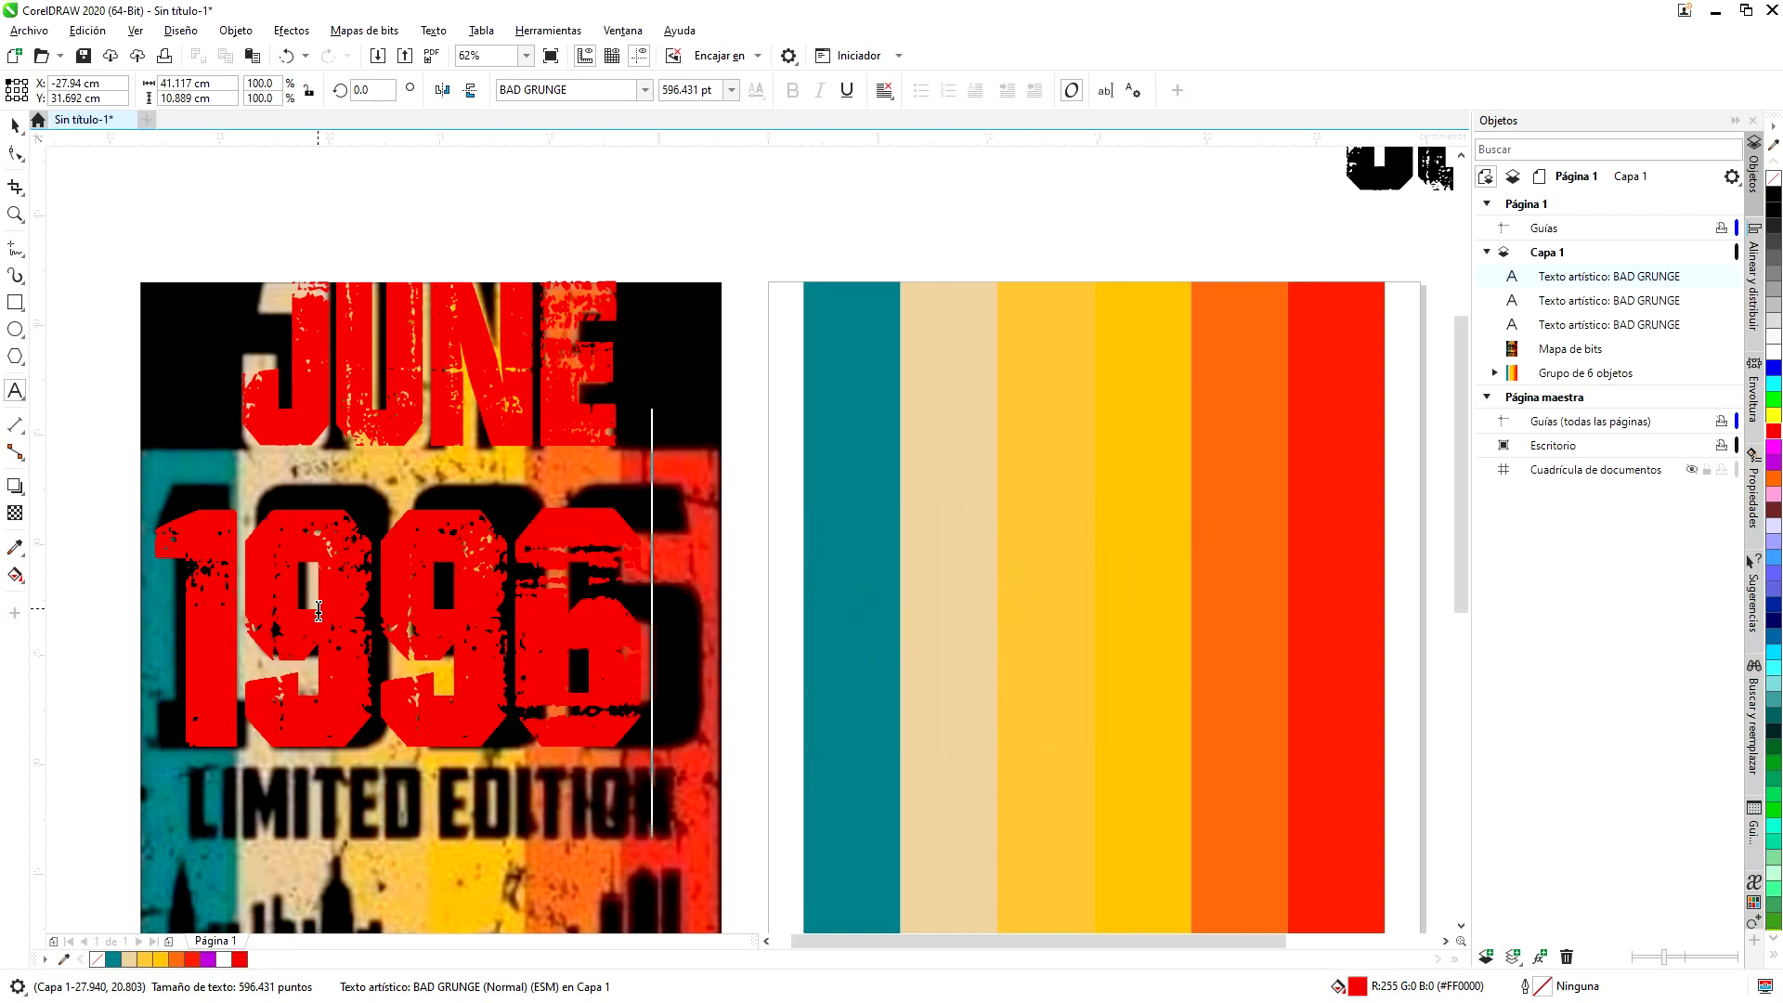
click(14, 124)
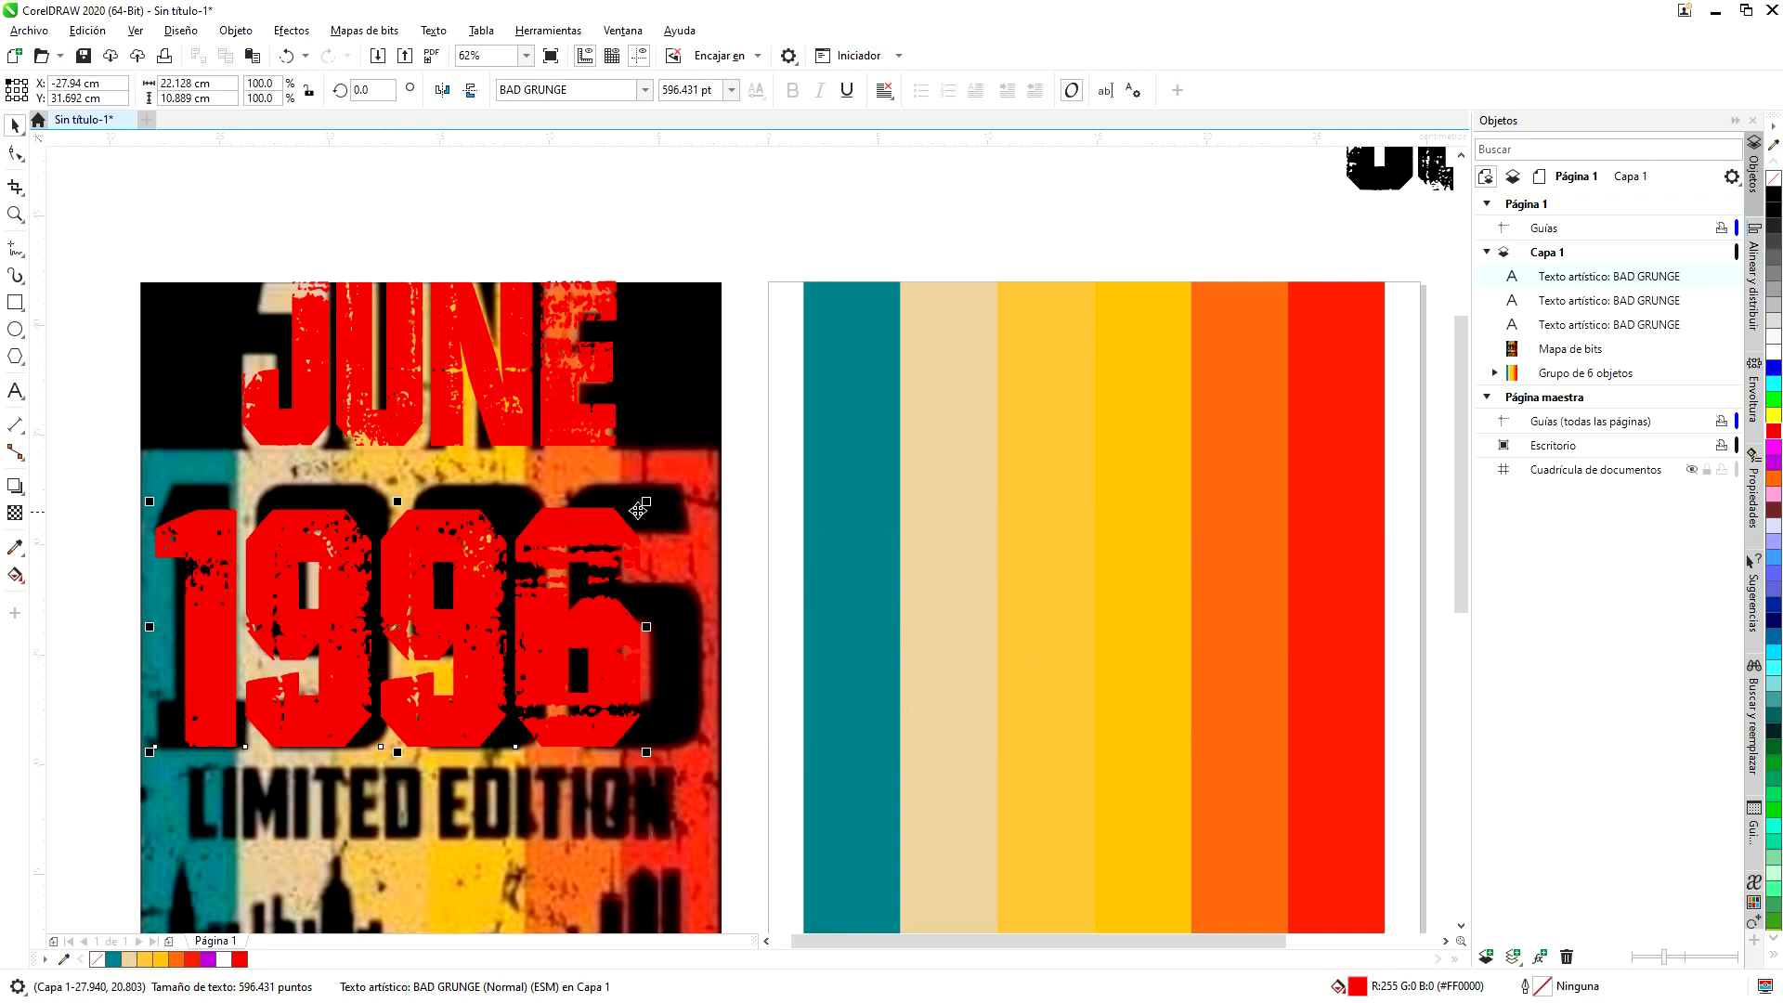
drag(653, 501, 722, 473)
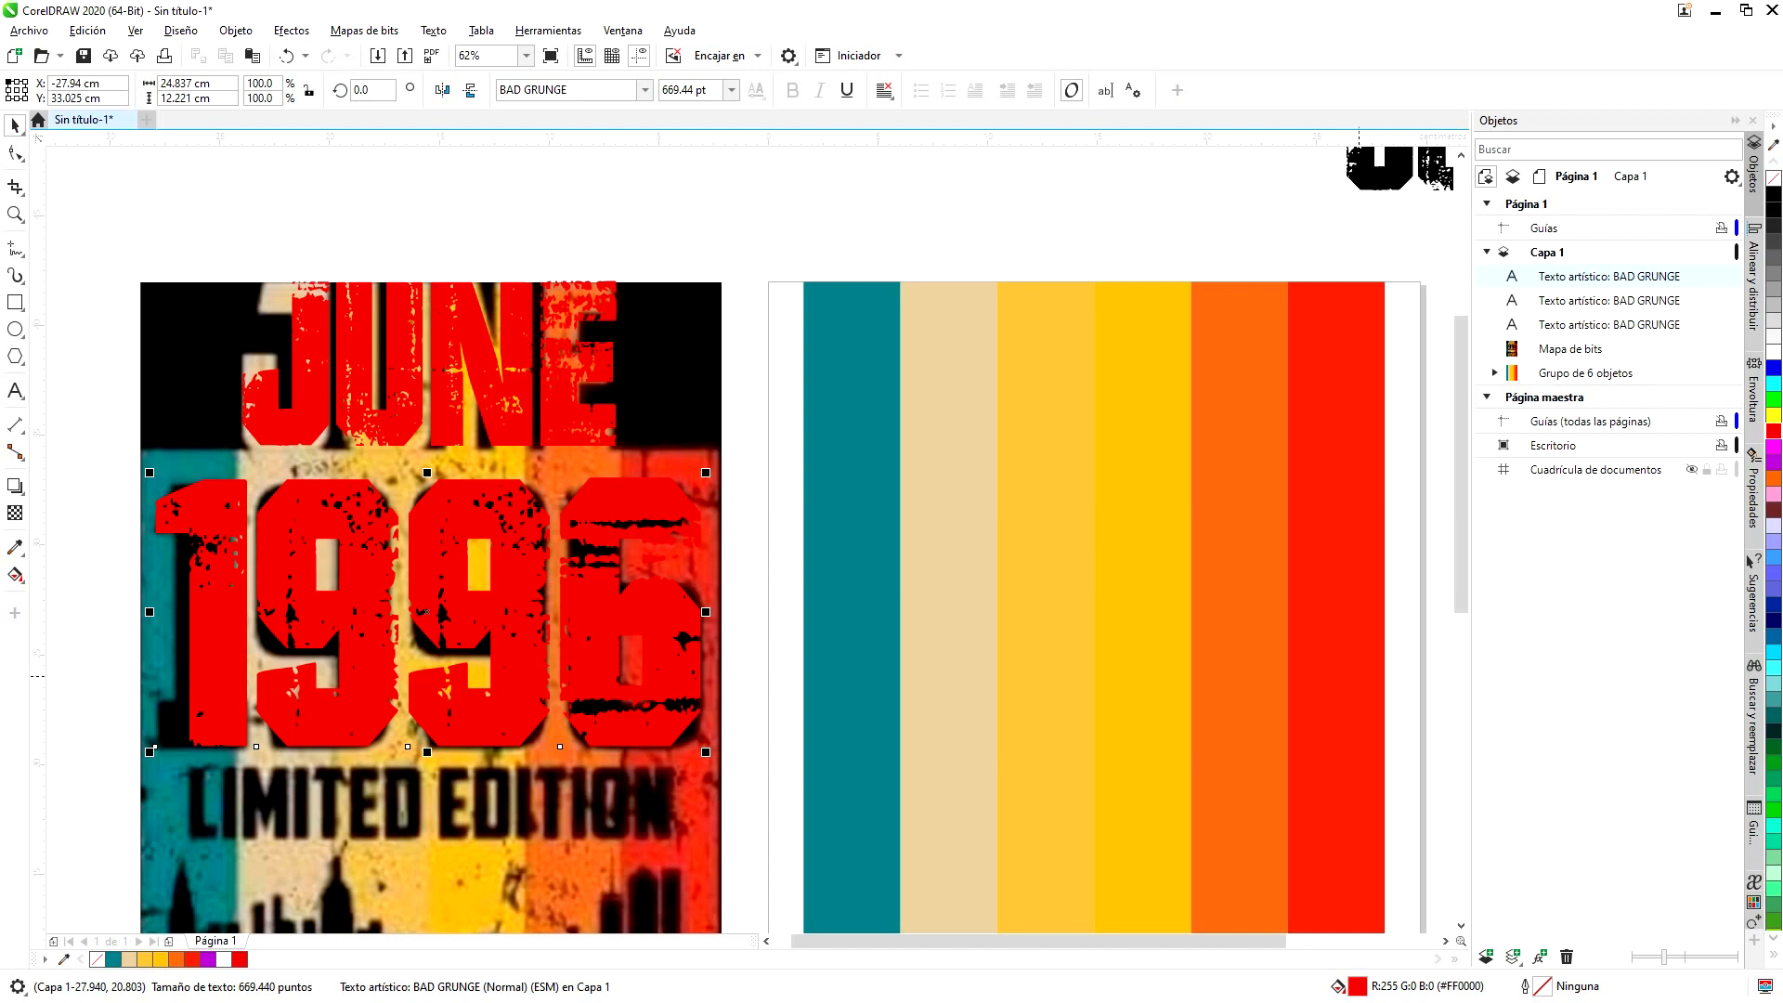
- Add the artistic text "24 YEARS" in the empty area beside the reference image's lower lettering
scroll(676, 470, down, 3)
scroll(676, 470, left, 2)
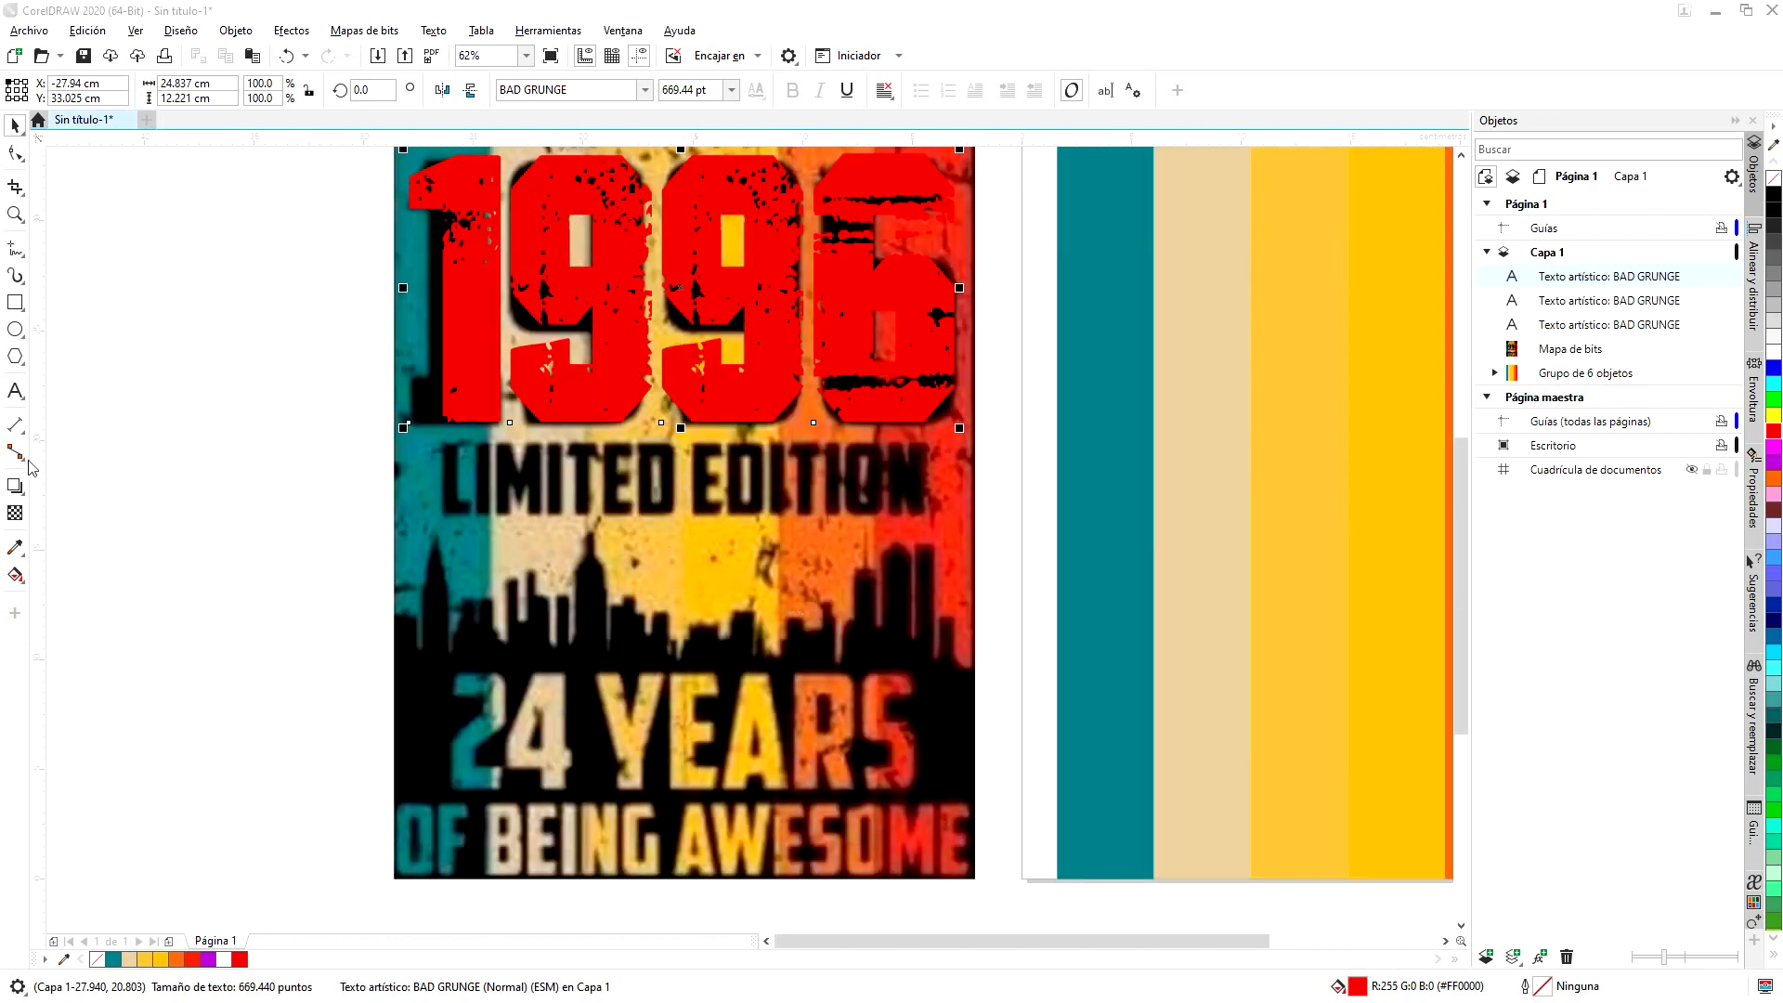
click(15, 391)
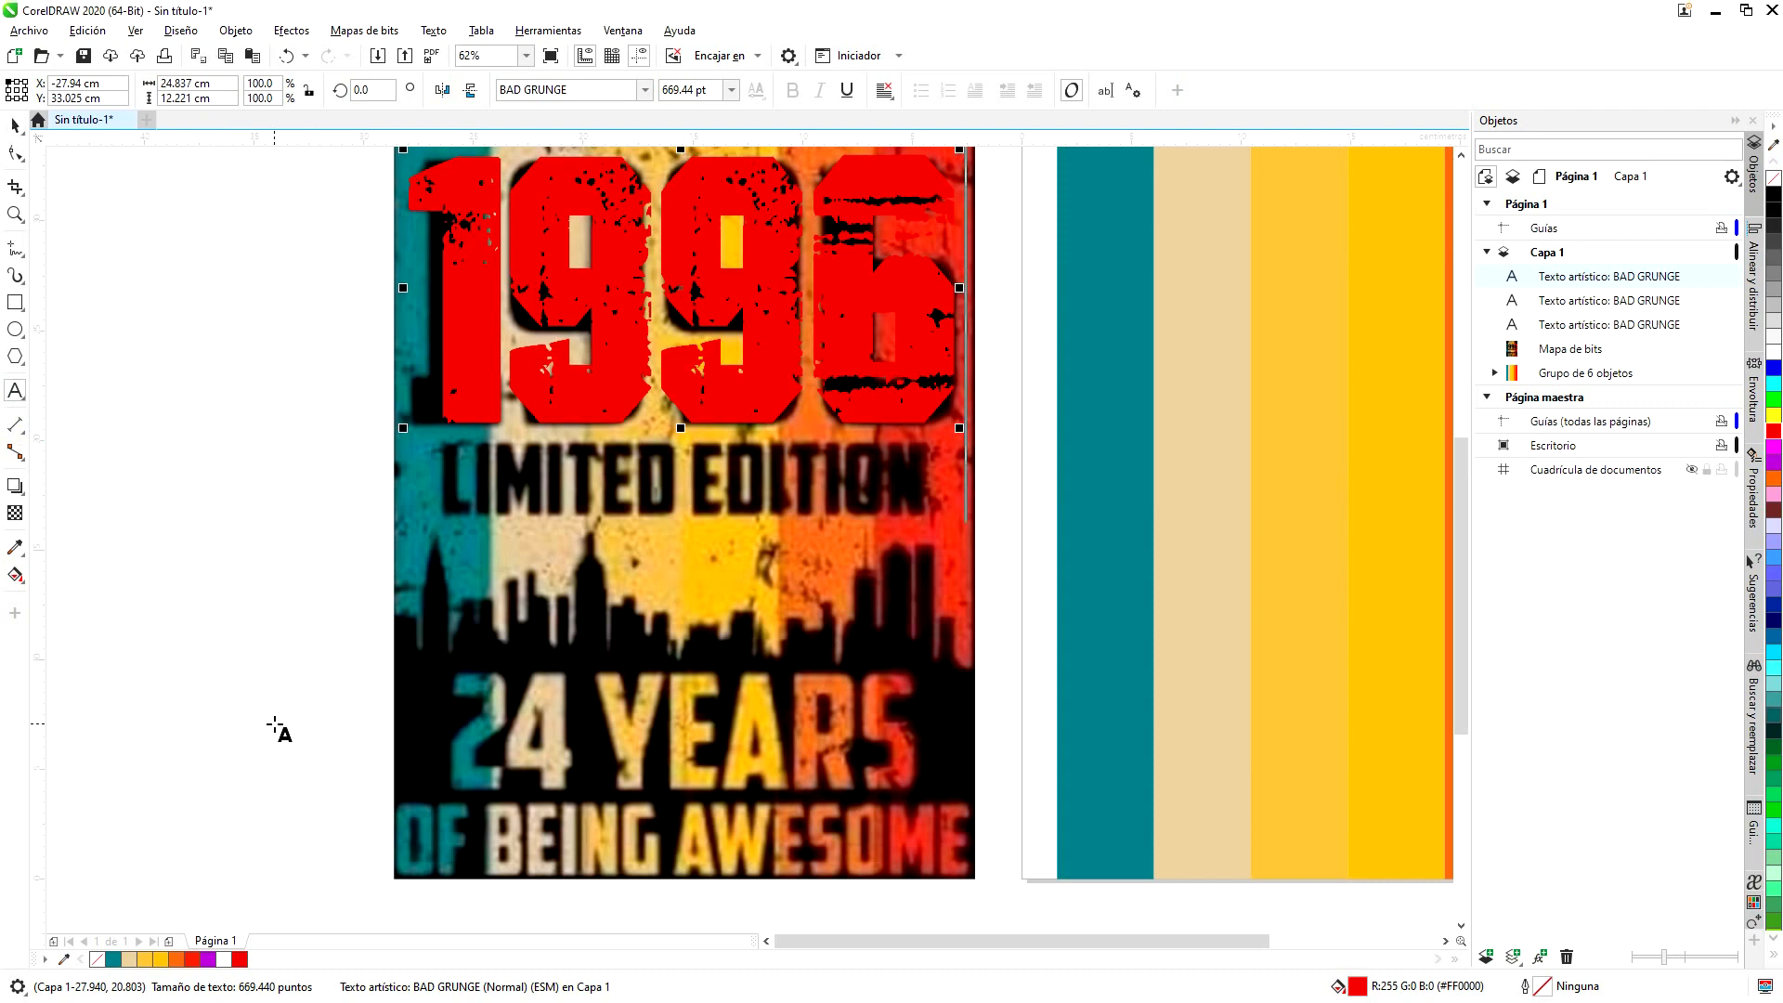
click(198, 696)
text(24 YEARS)
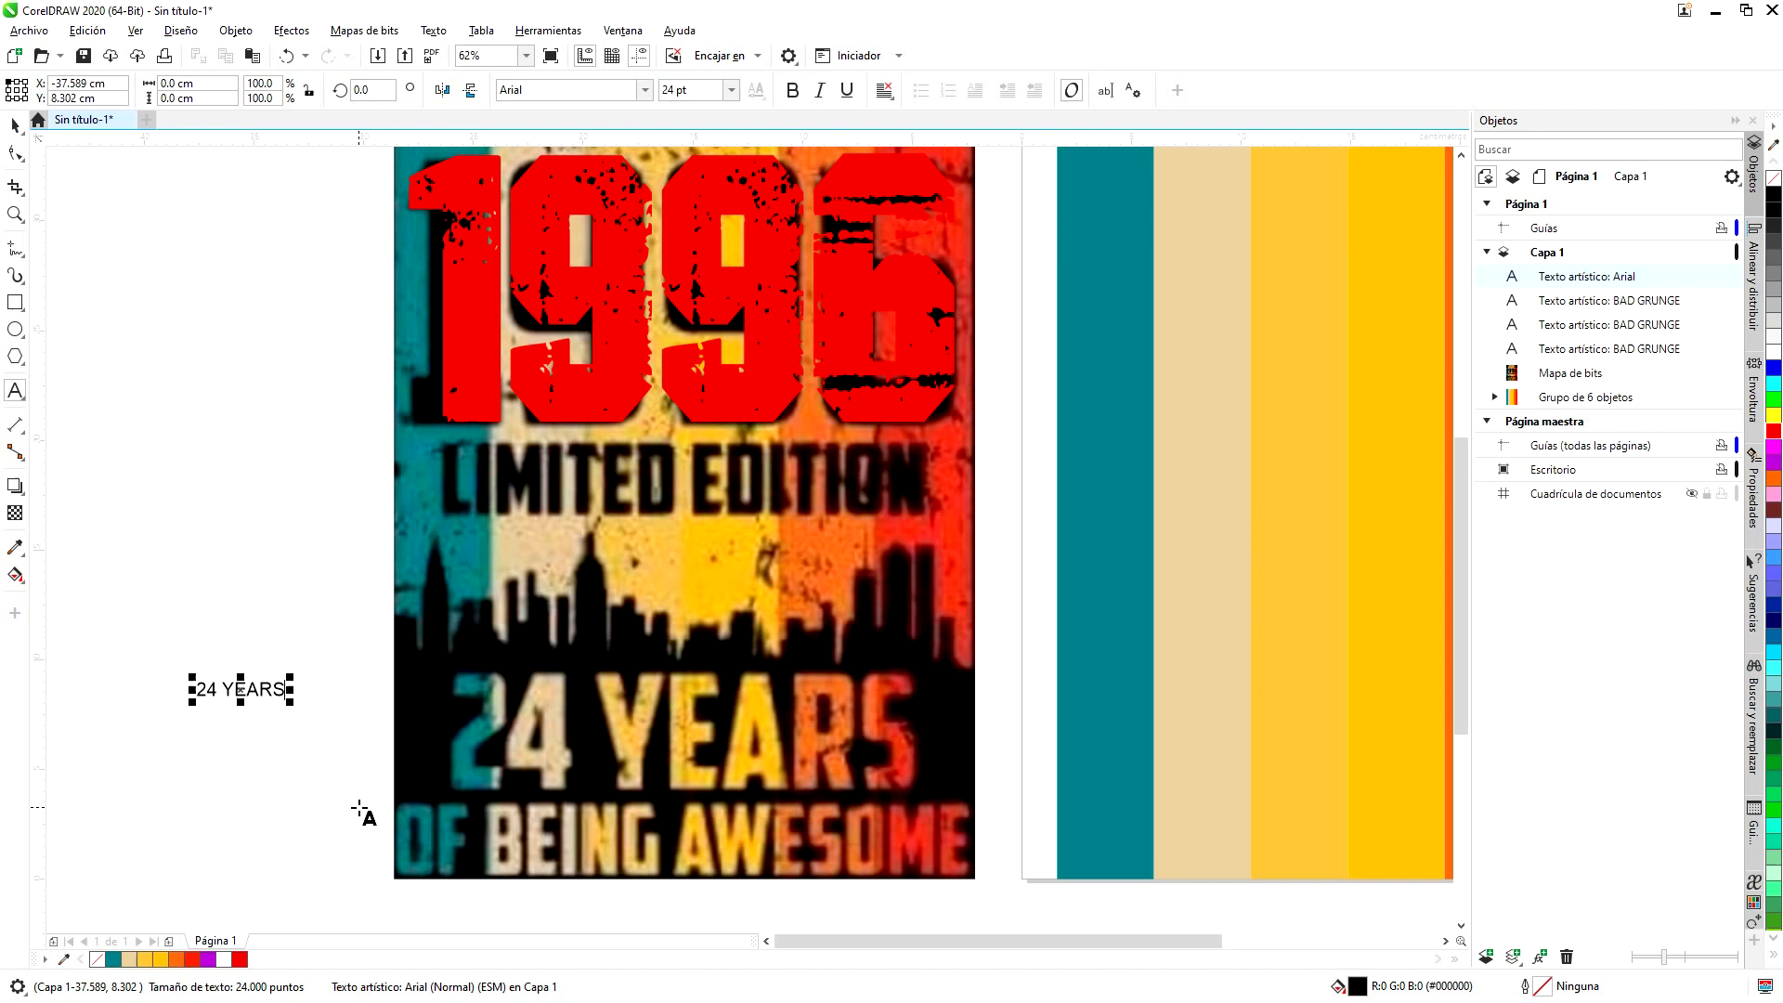
- Enlarge the 24 YEARS text to about 64.7 pt and move it over the reference image's 24 YEARS line
click(17, 129)
drag(290, 704, 437, 725)
drag(316, 699, 580, 740)
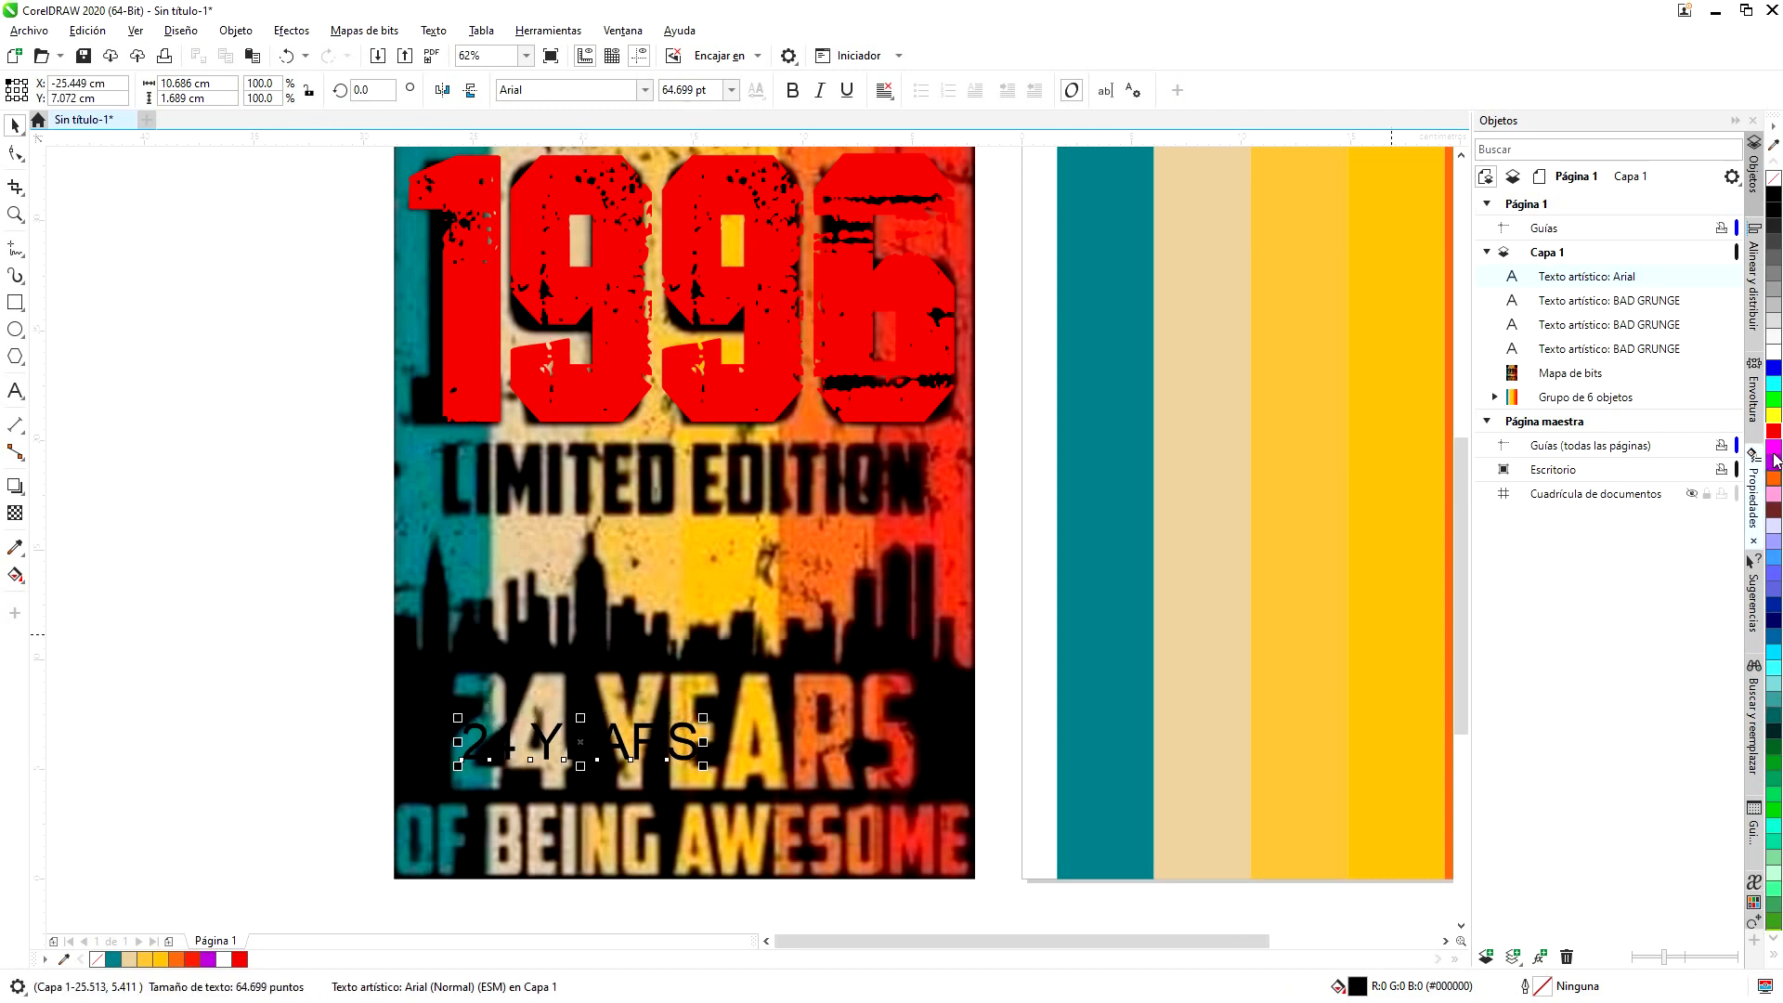
- Fill the 24 YEARS text with yellow and enlarge it to about 127.4 pt
click(1774, 417)
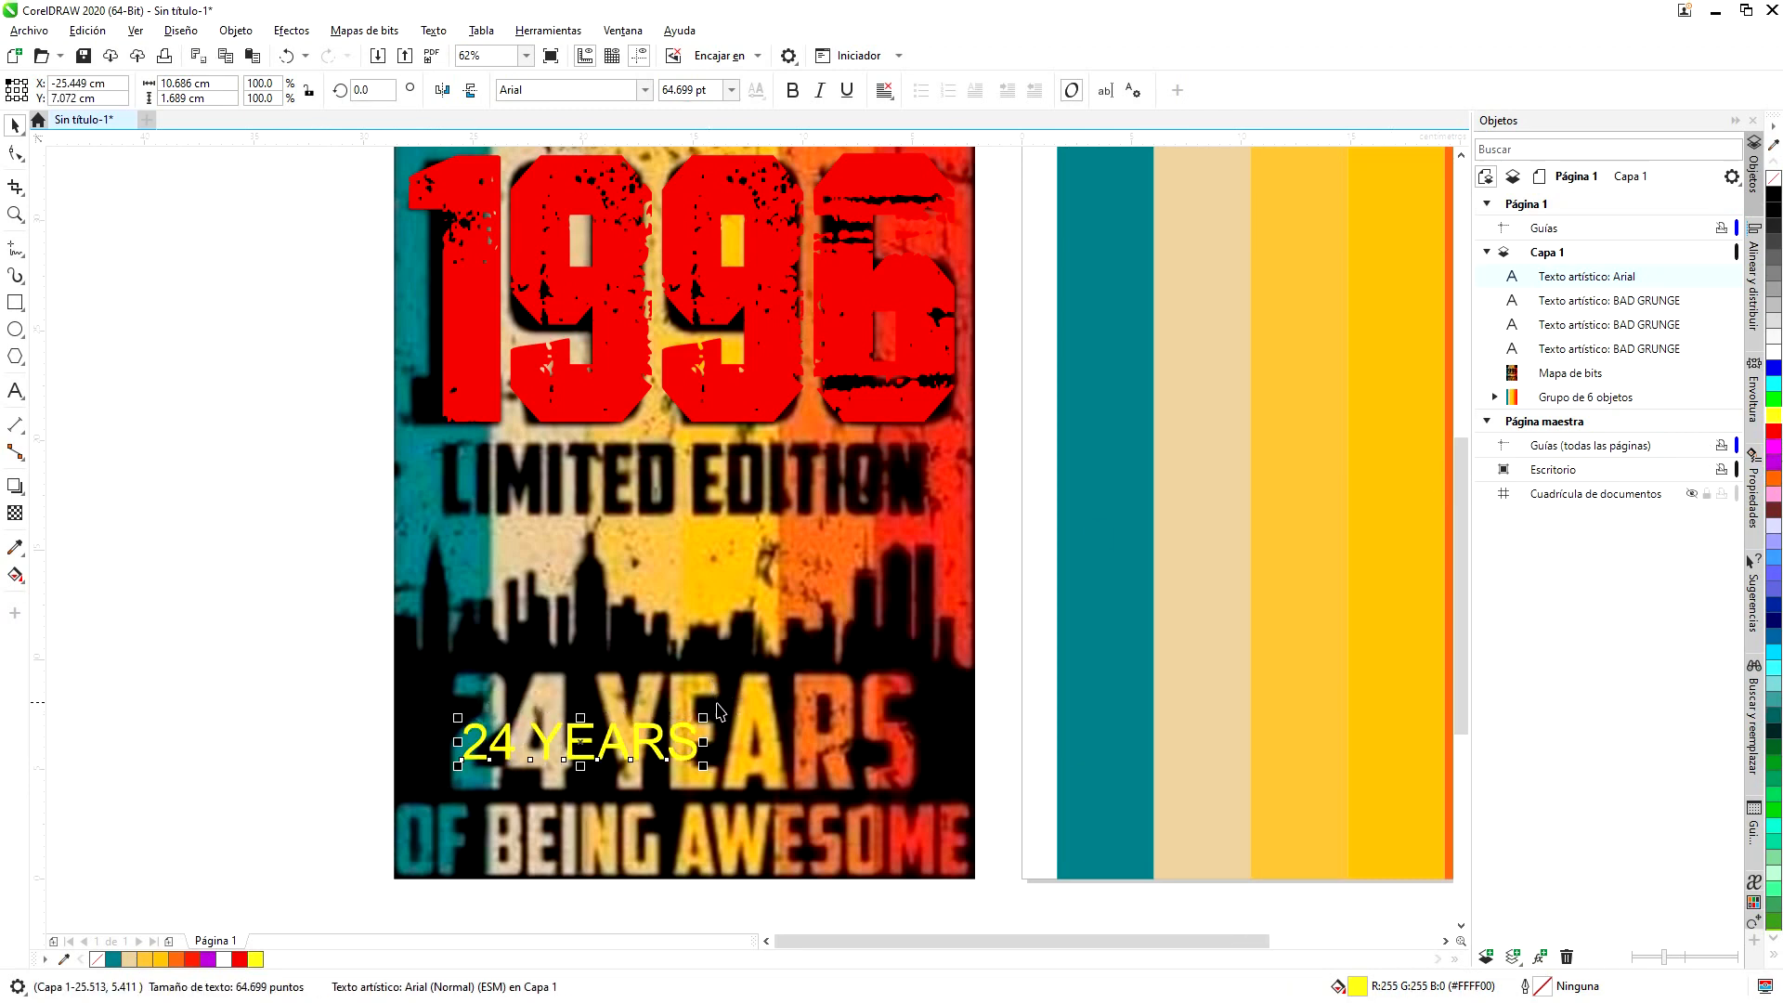
drag(703, 718, 931, 670)
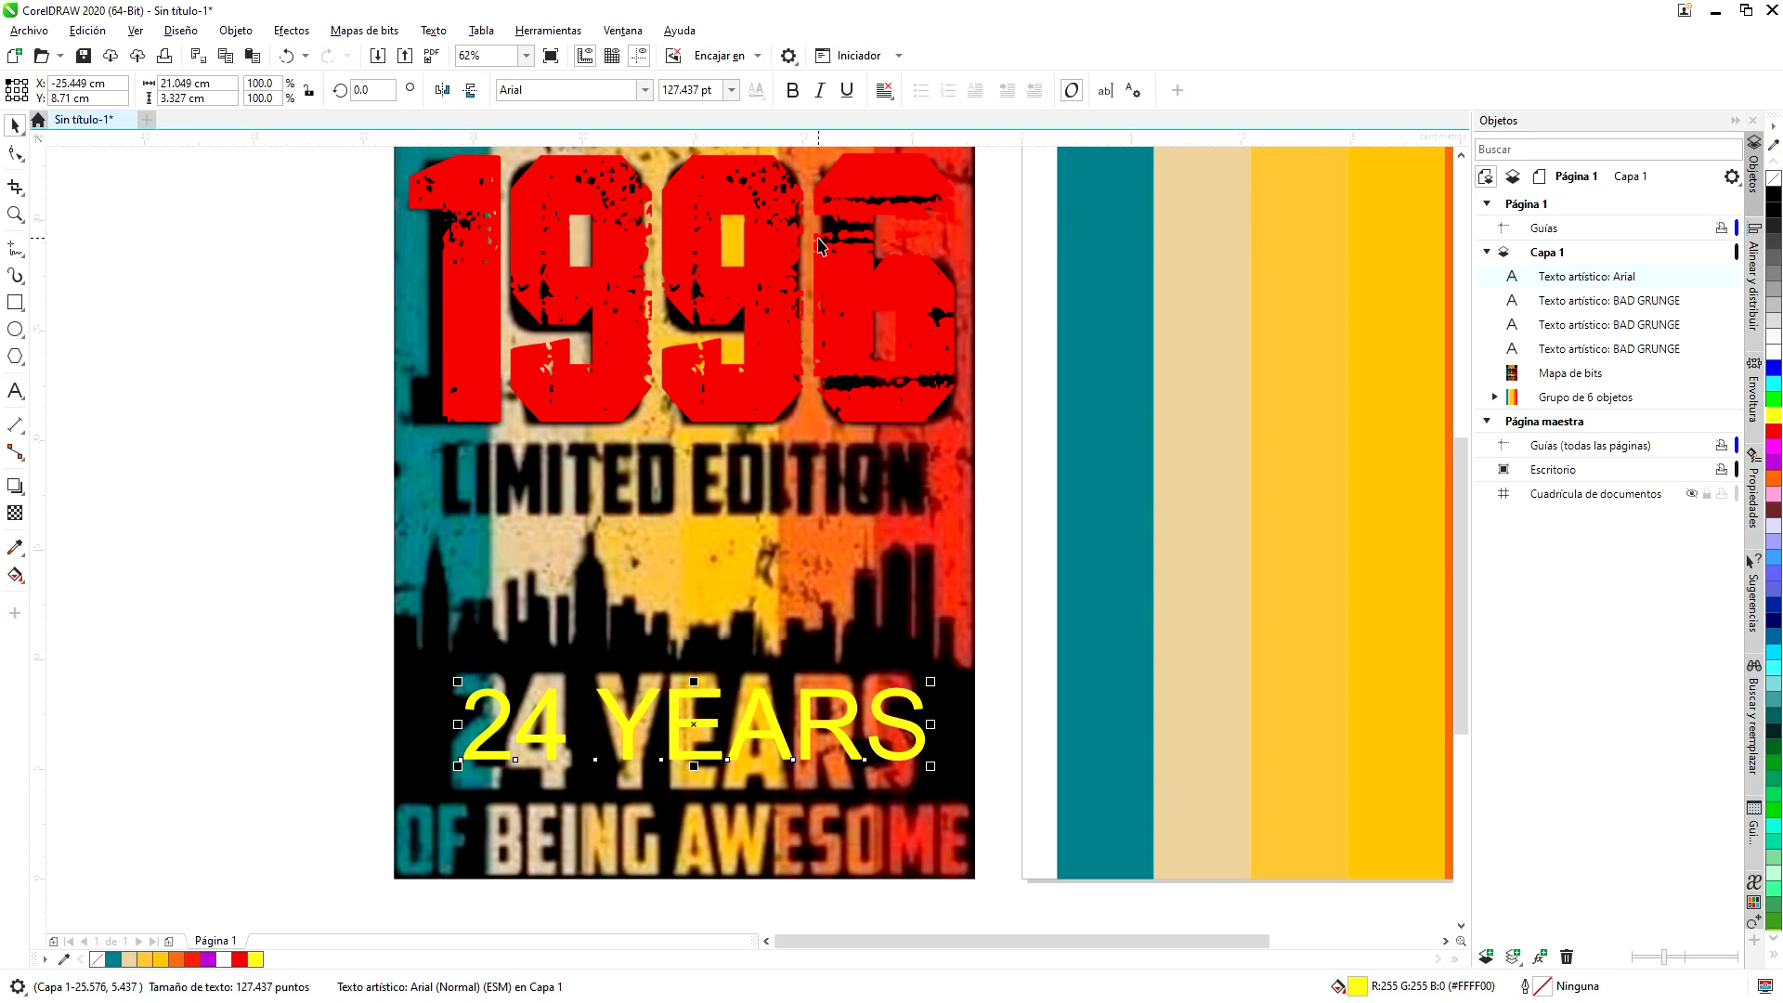
- Change the font of the 24 YEARS text to Dead Kansas
click(646, 92)
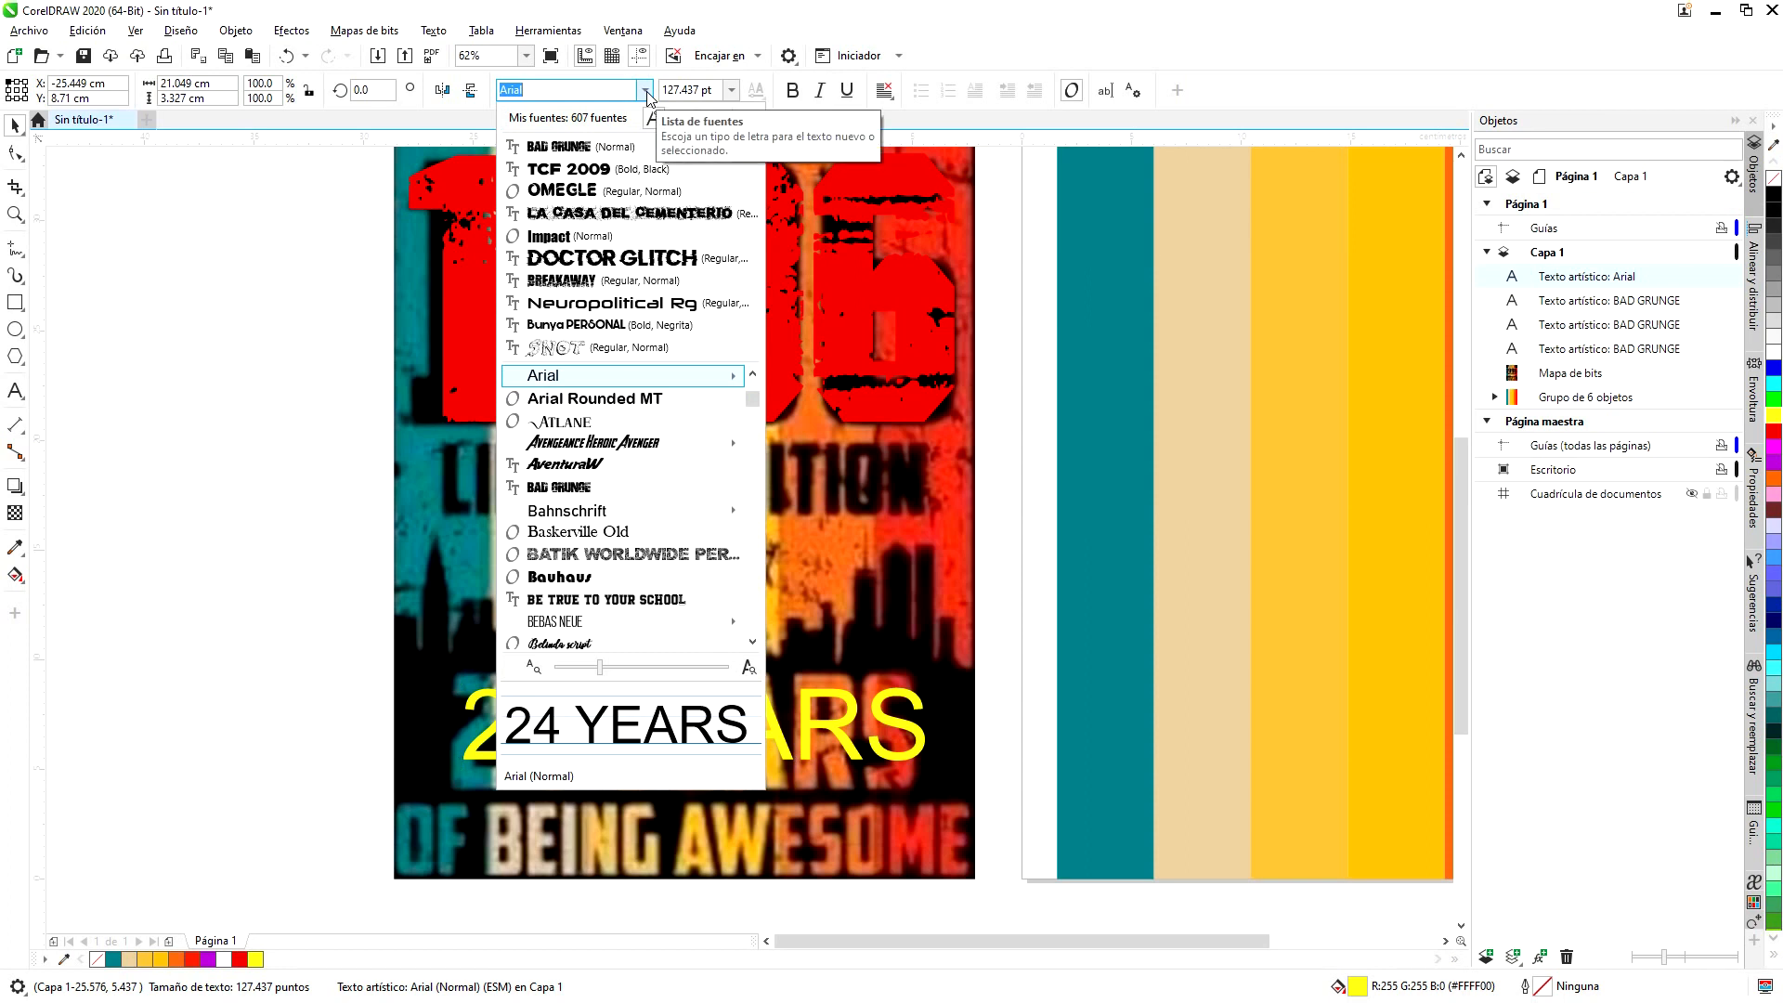
text(DEA)
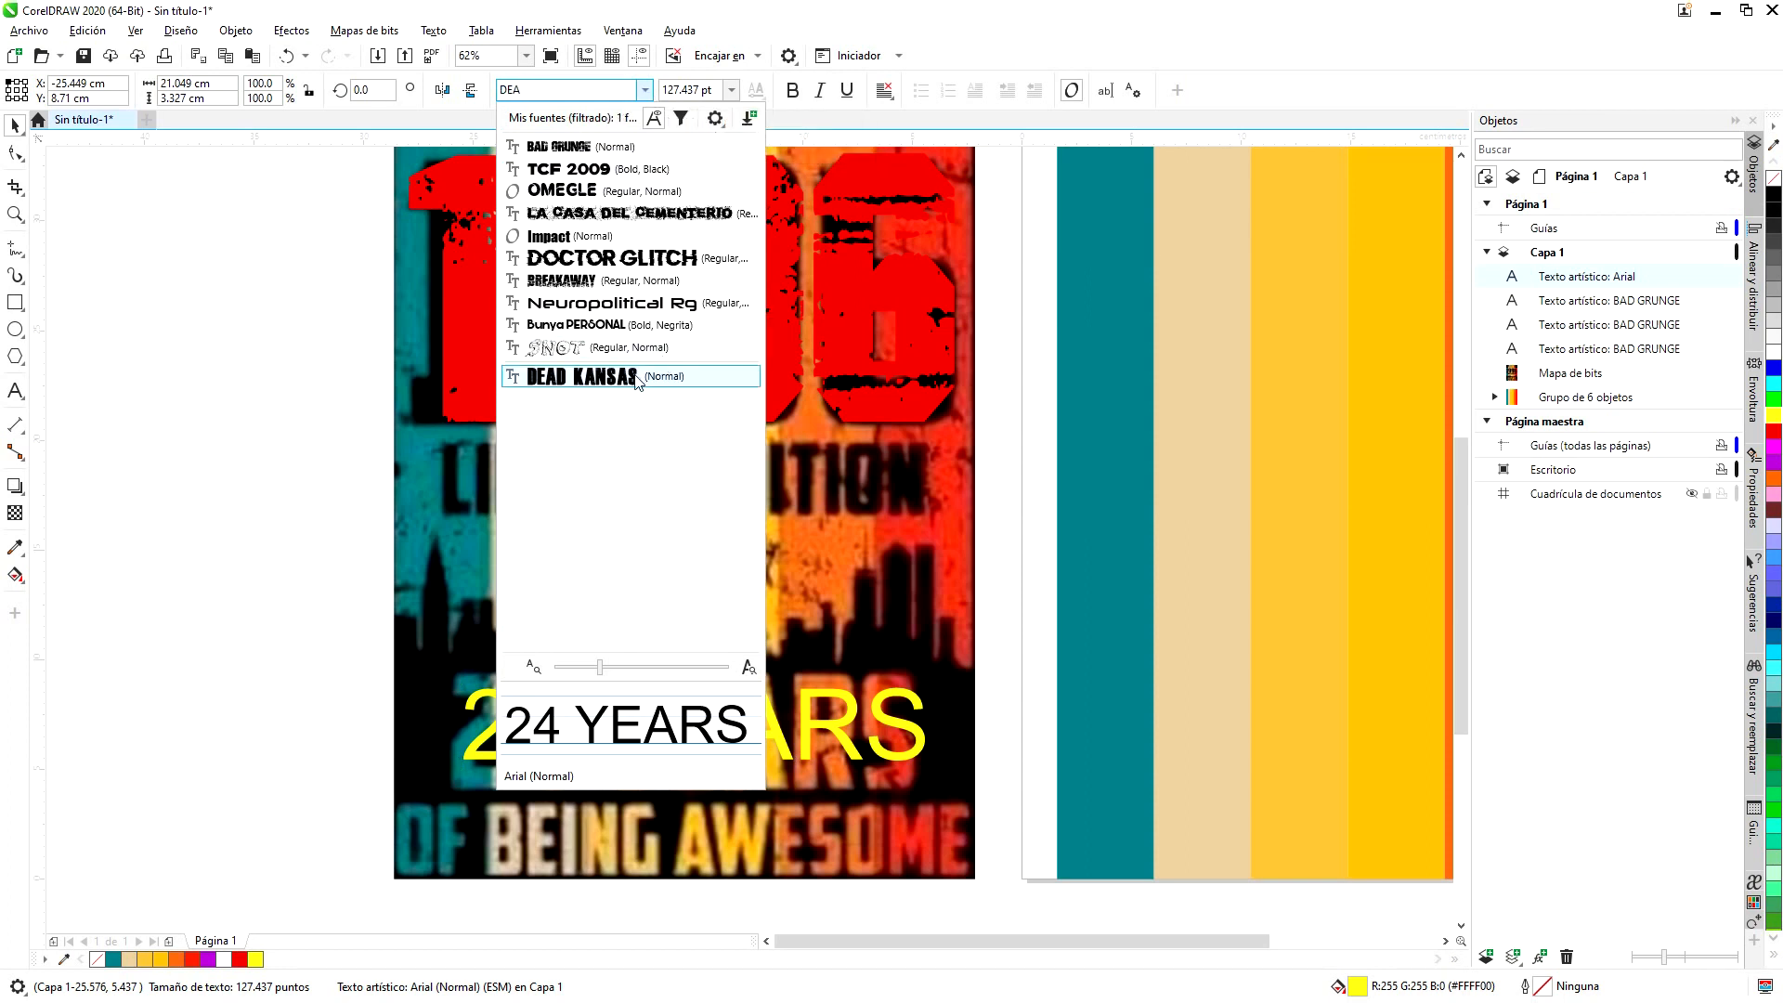
click(650, 380)
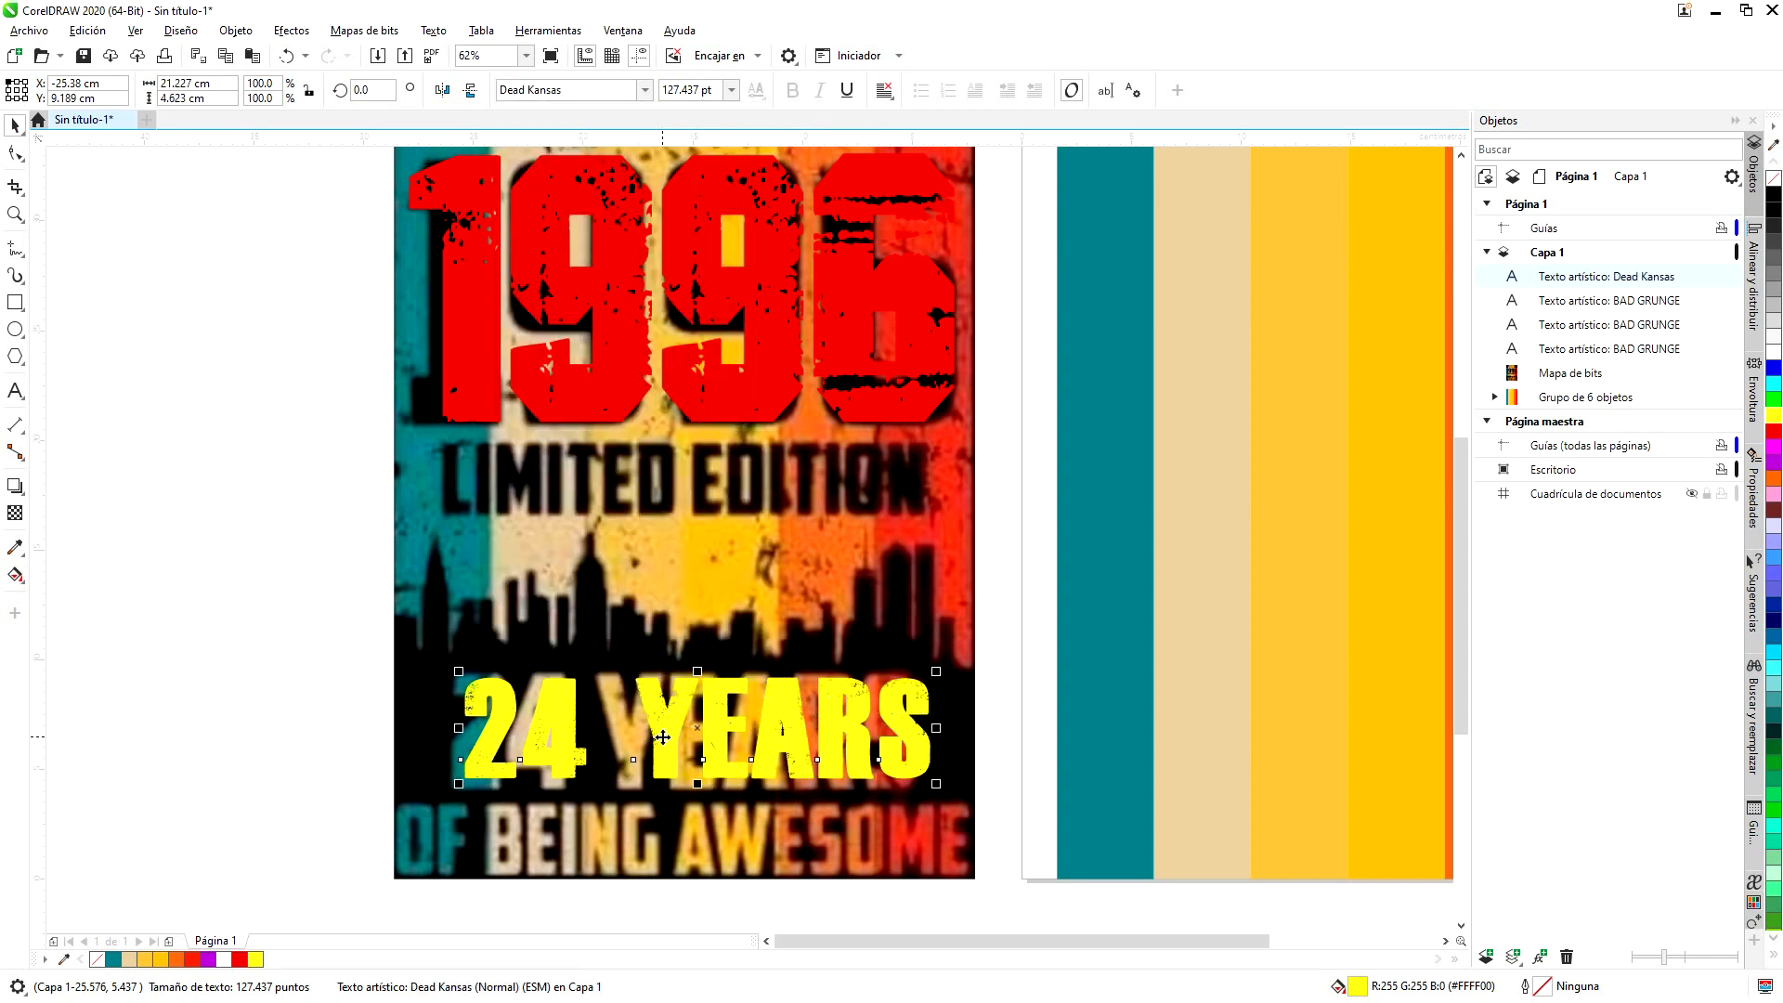
- Fit the 24 YEARS text over the reference lettering, enlarging it to about 150.9 pt and narrowing it to about 20.7 cm wide
drag(662, 737, 655, 759)
drag(927, 676, 1015, 646)
drag(989, 731, 930, 731)
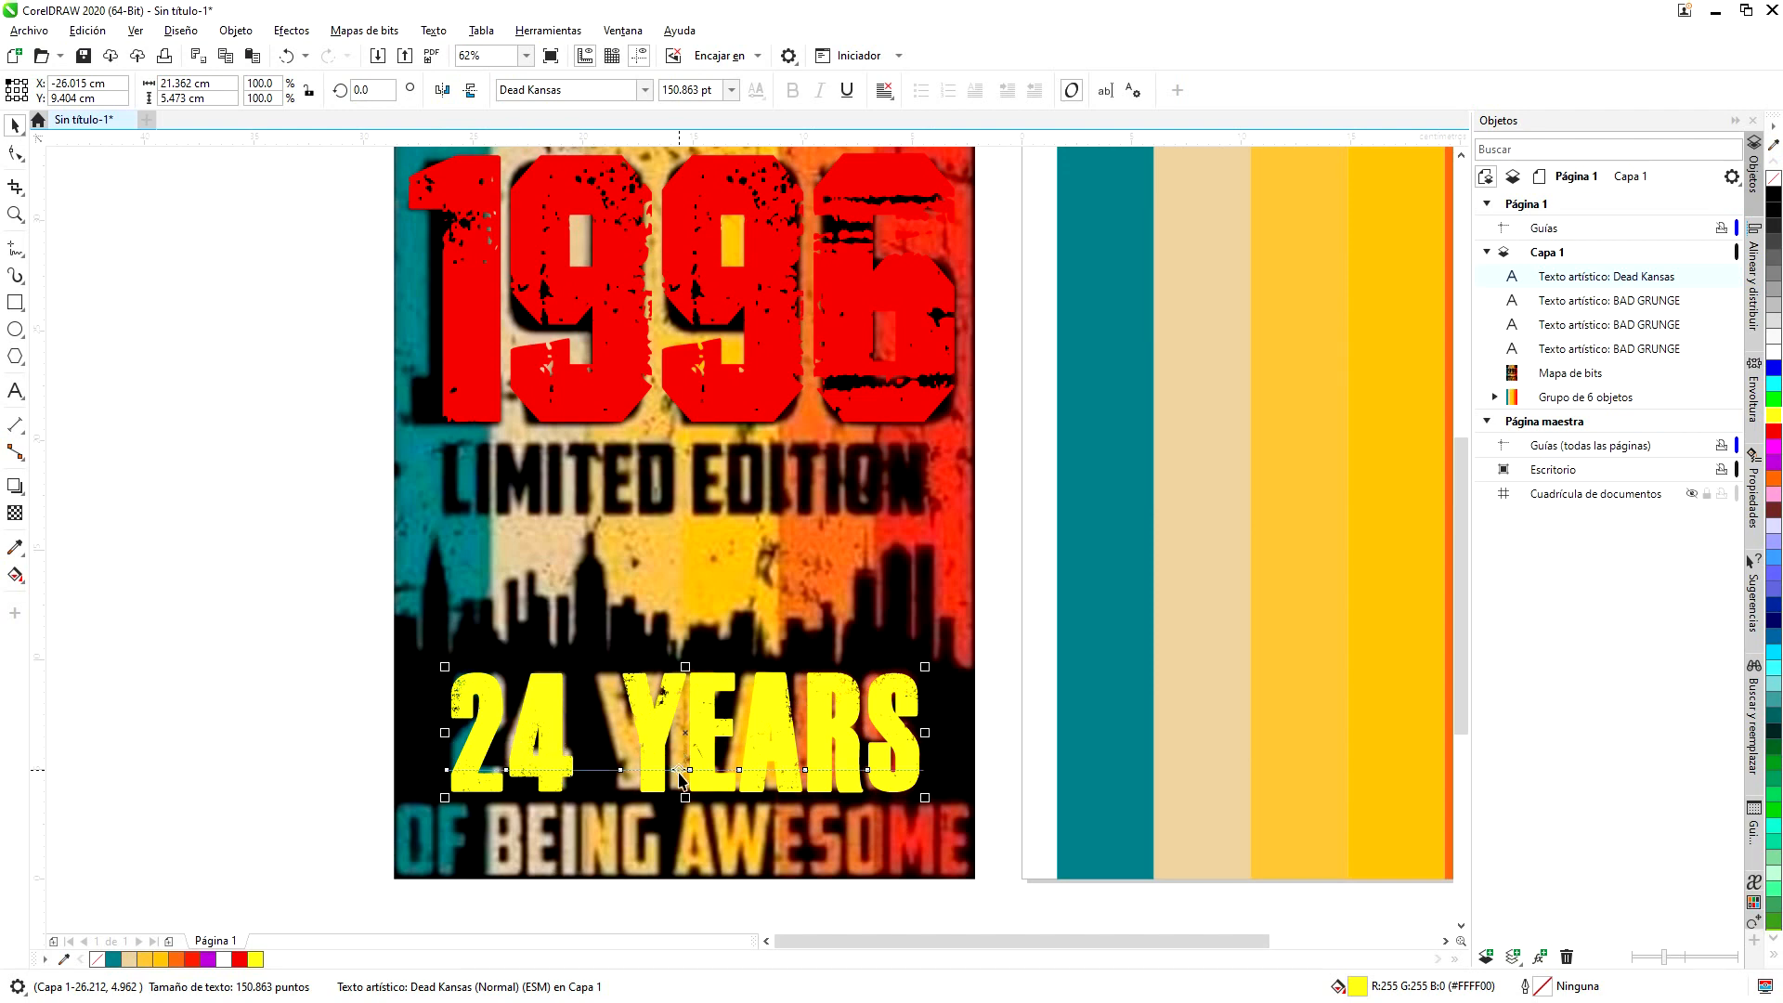
scroll(680, 772, up, 2)
scroll(640, 736, down, 2)
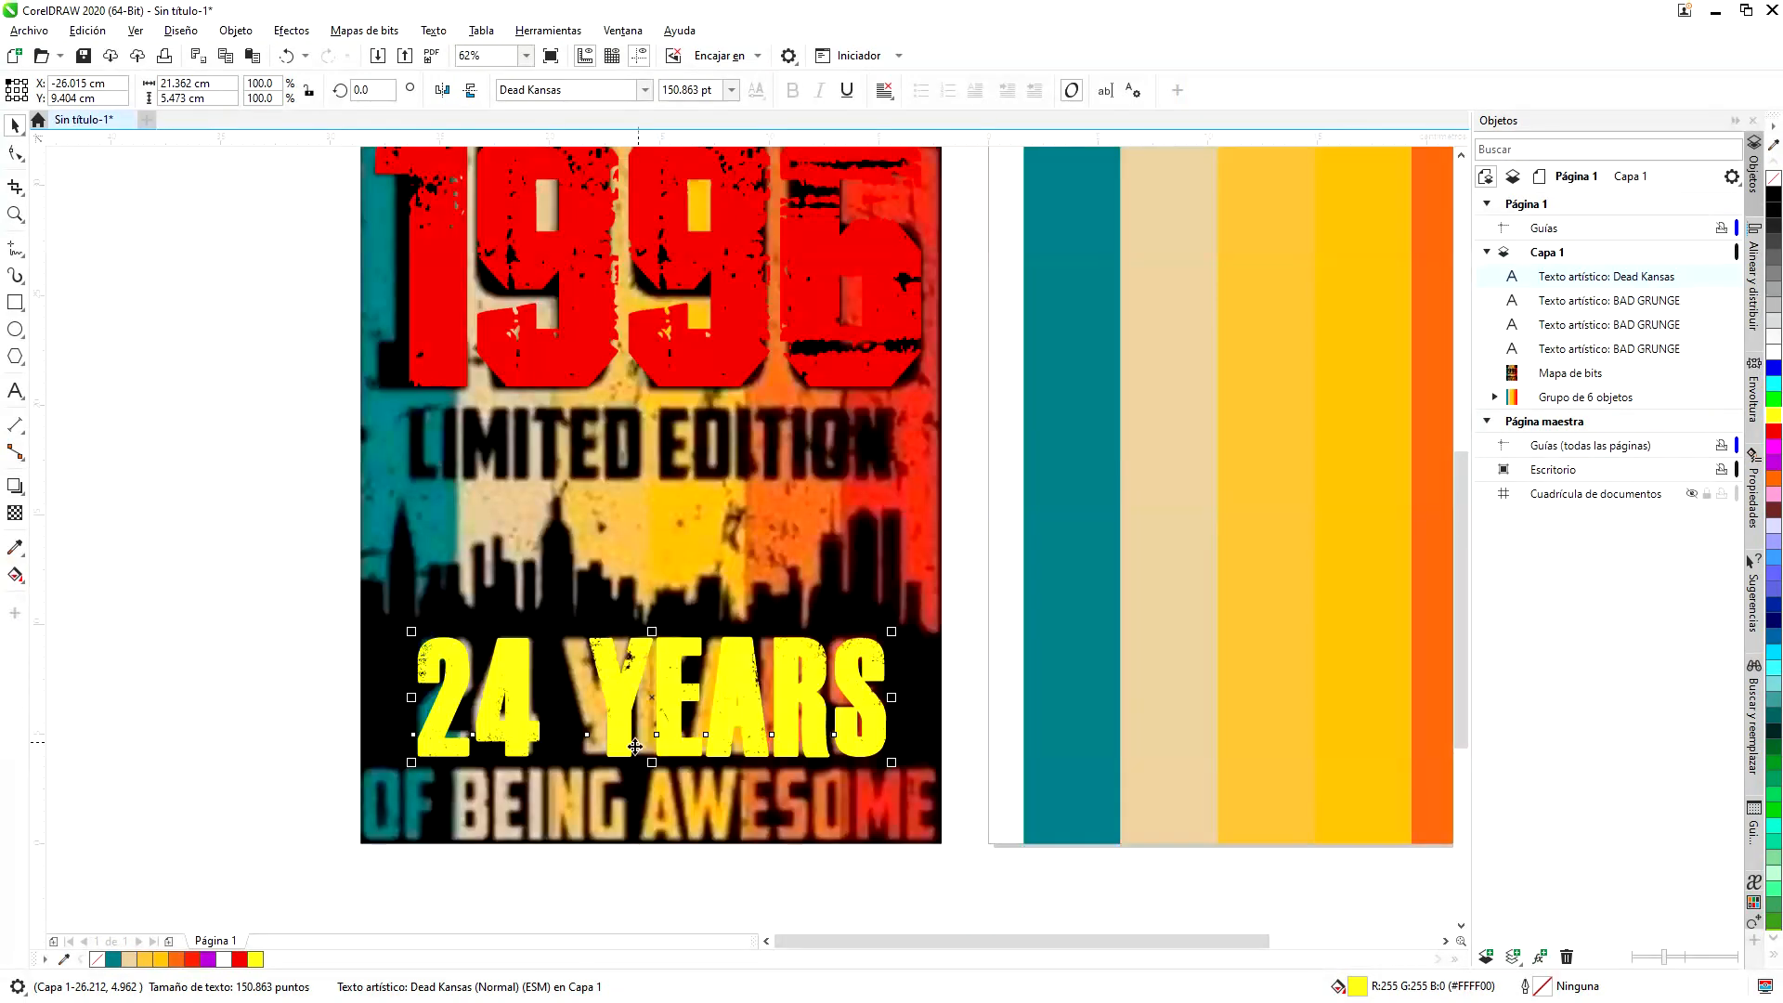
scroll(602, 734, up, 2)
scroll(635, 701, down, 2)
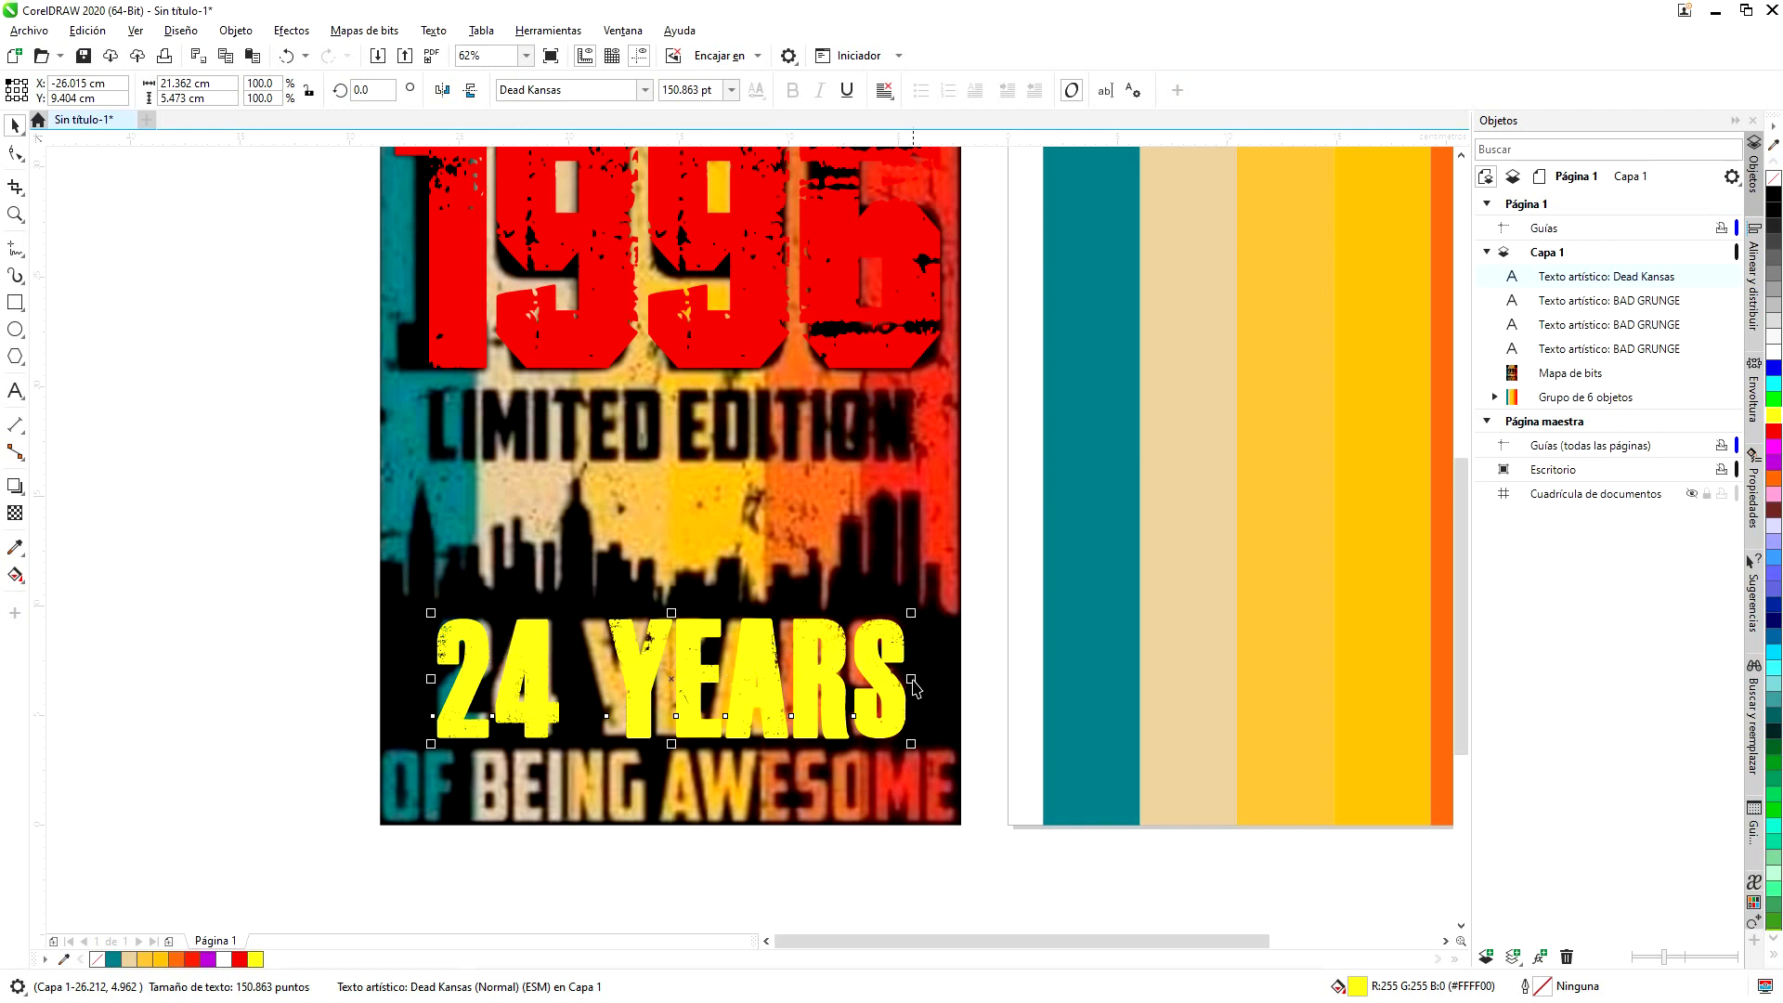
mouse_move(911, 678)
mouse_down()
mouse_move(863, 678)
mouse_move(897, 676)
mouse_up()
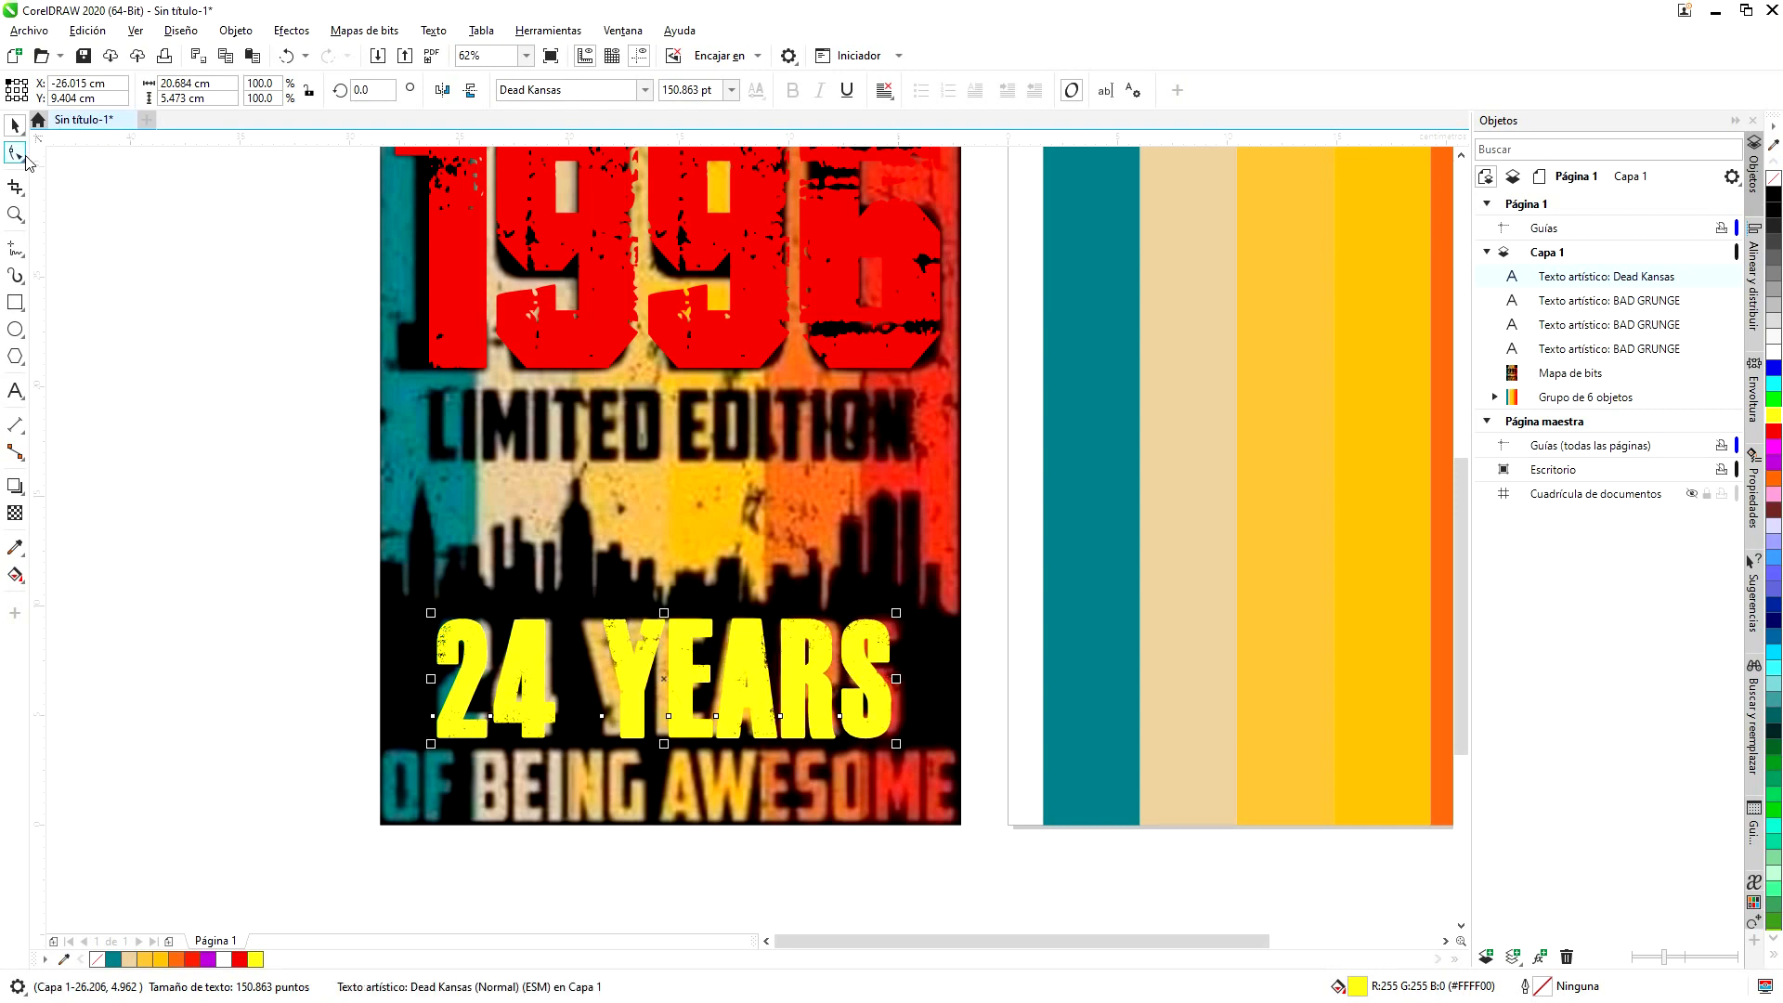
- Widen the letter spacing of the 24 YEARS text slightly with the Shape tool to span the reference lettering
click(16, 154)
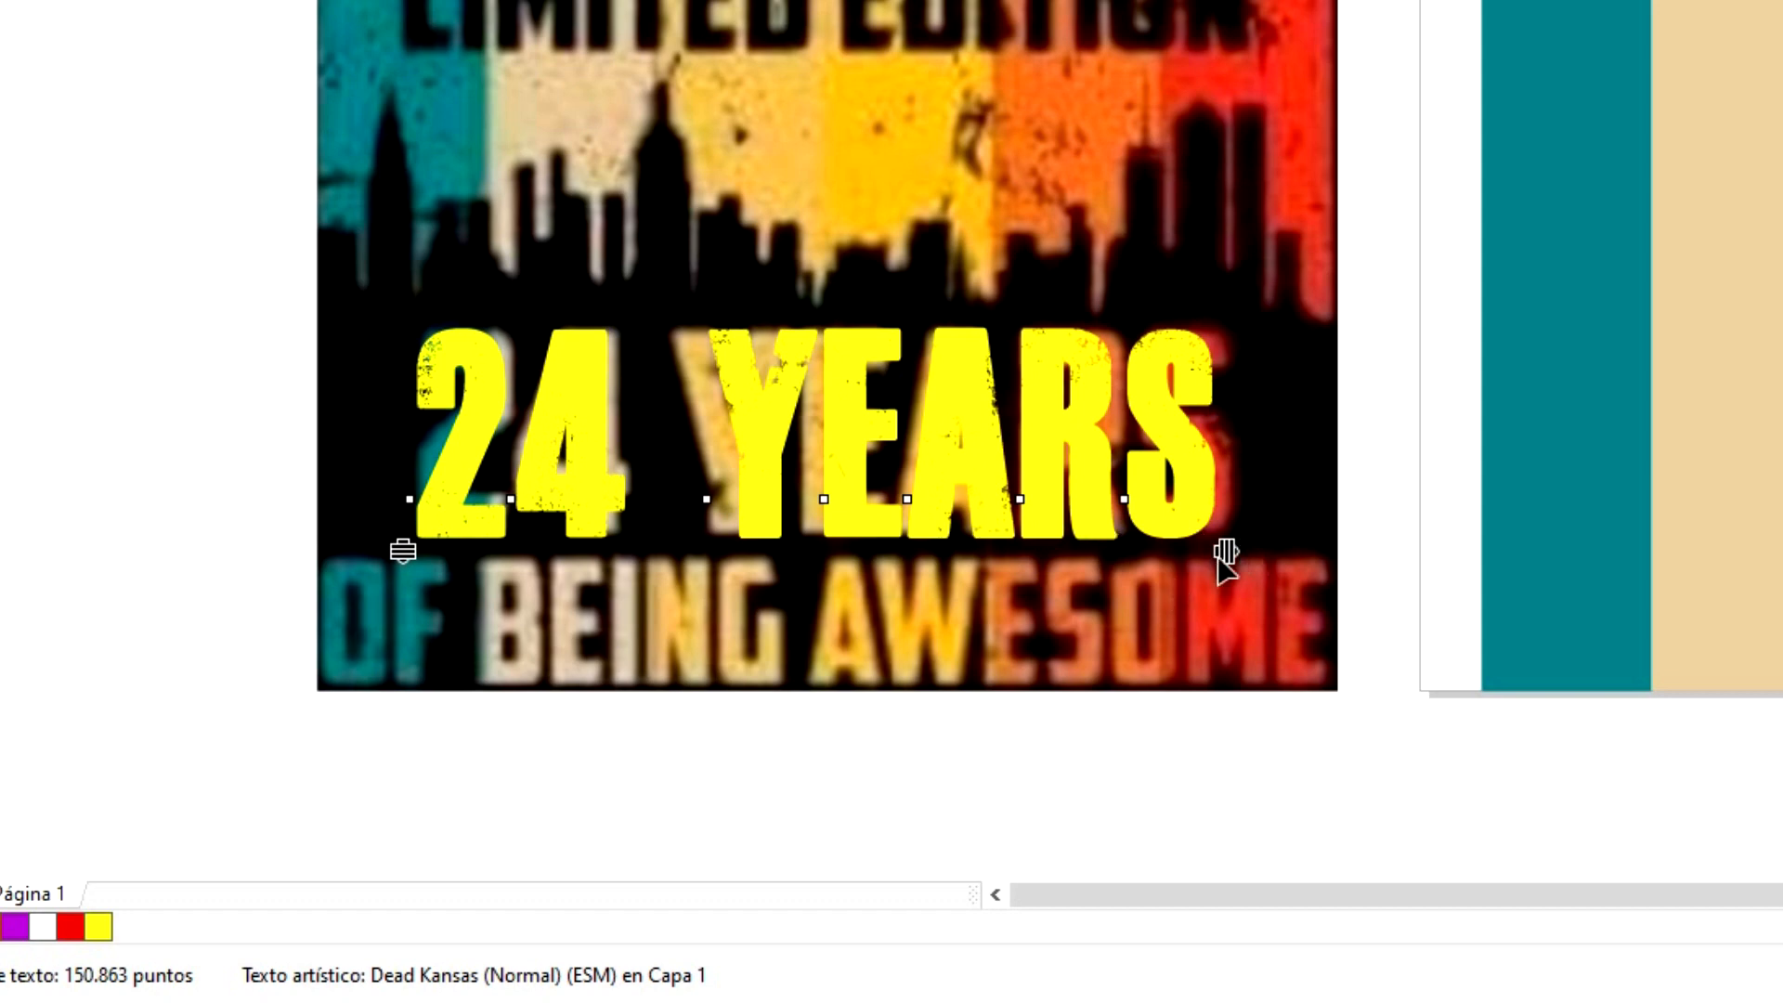
drag(1228, 555, 1298, 551)
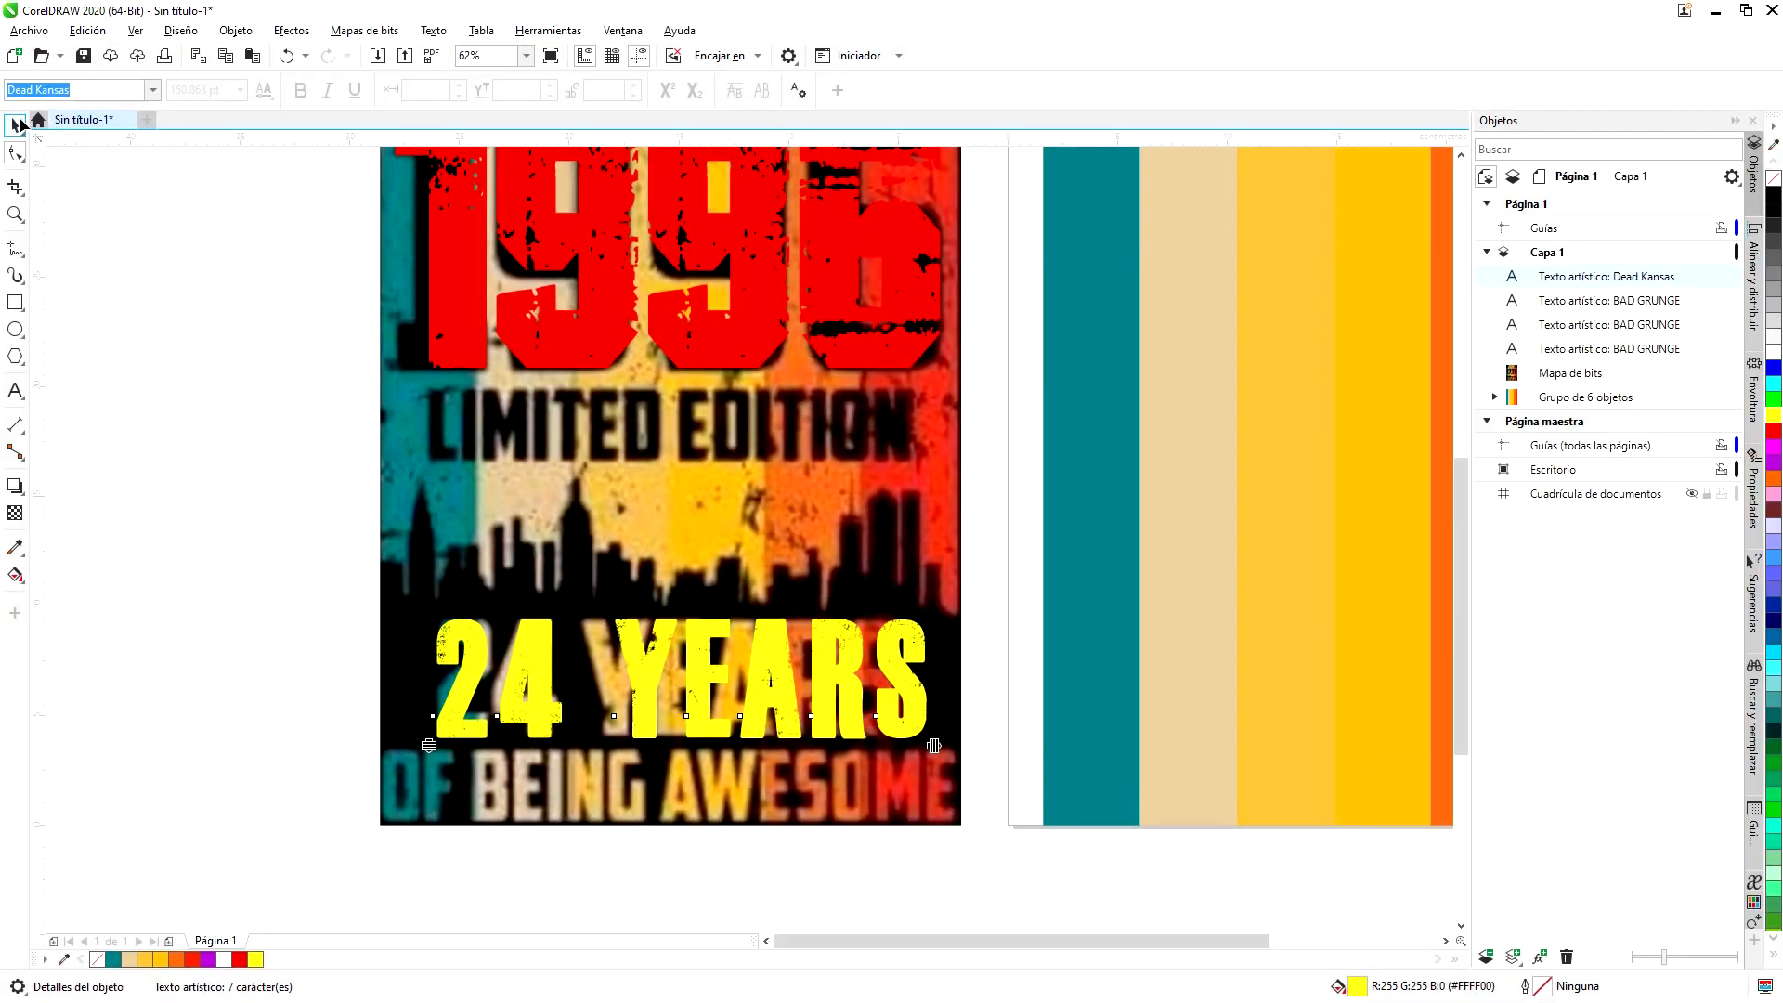
click(15, 123)
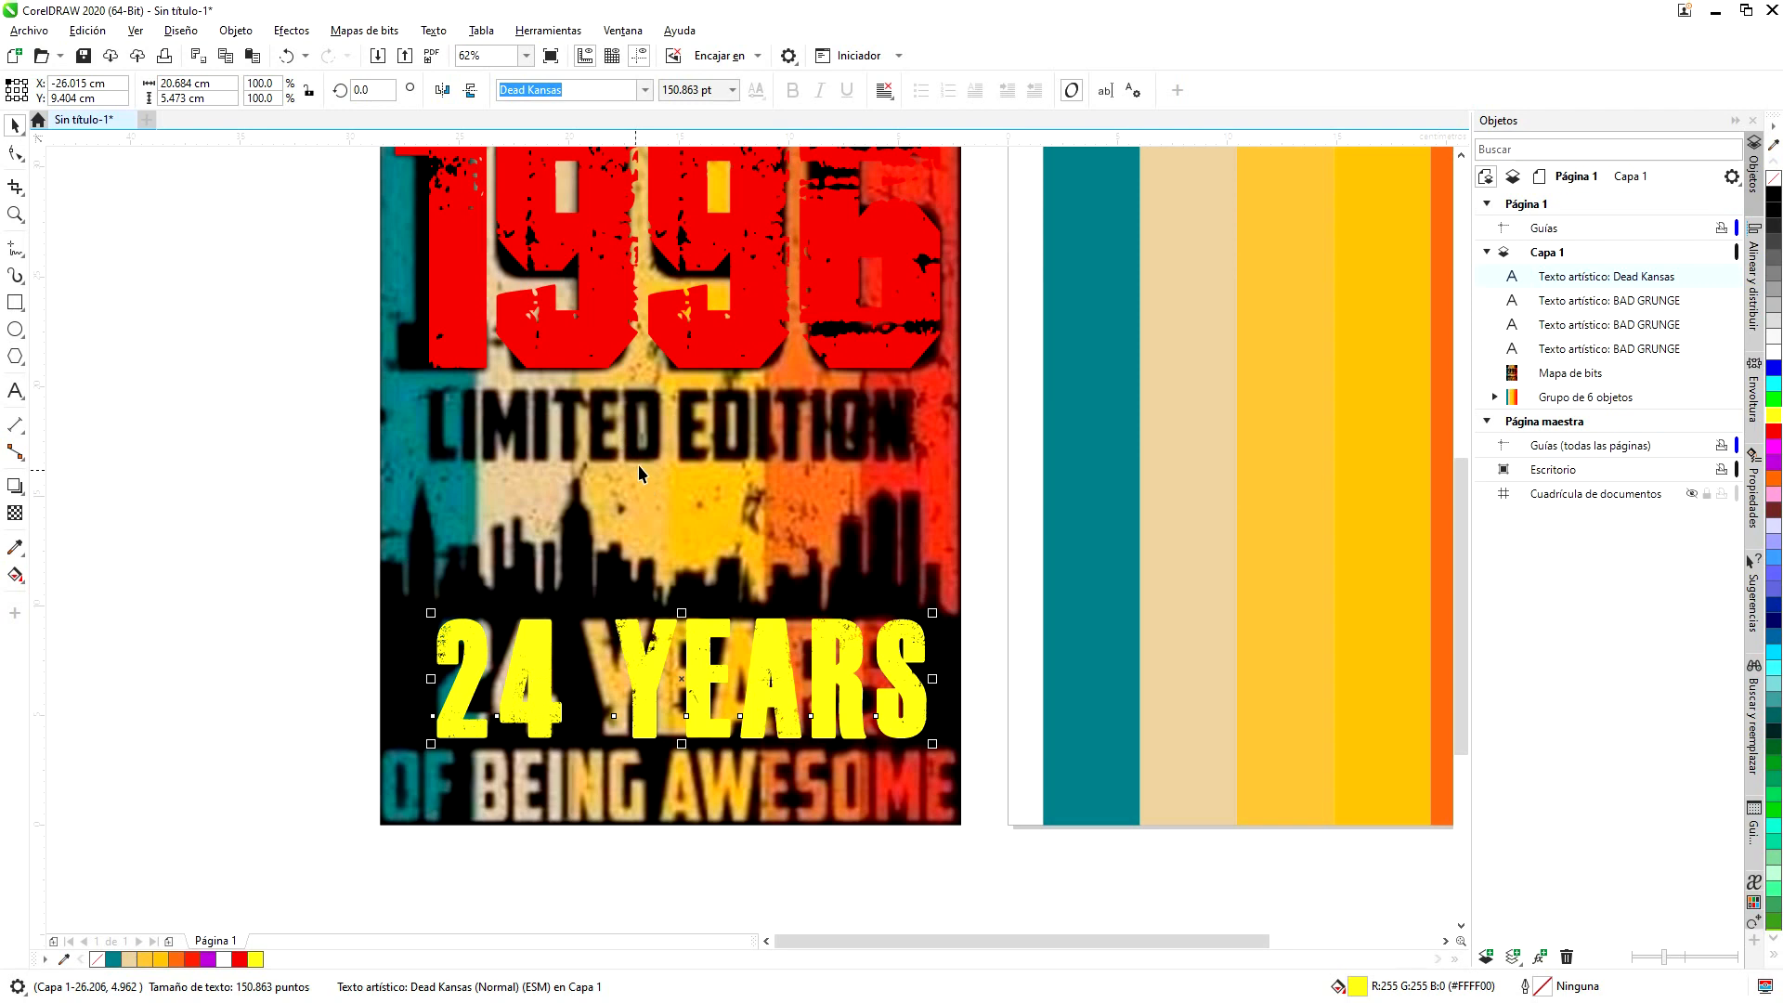
- Add the artistic text "LIMITED EDITION" in the empty area beside the reference image
scroll(626, 487, down, 2)
scroll(626, 487, down, 1)
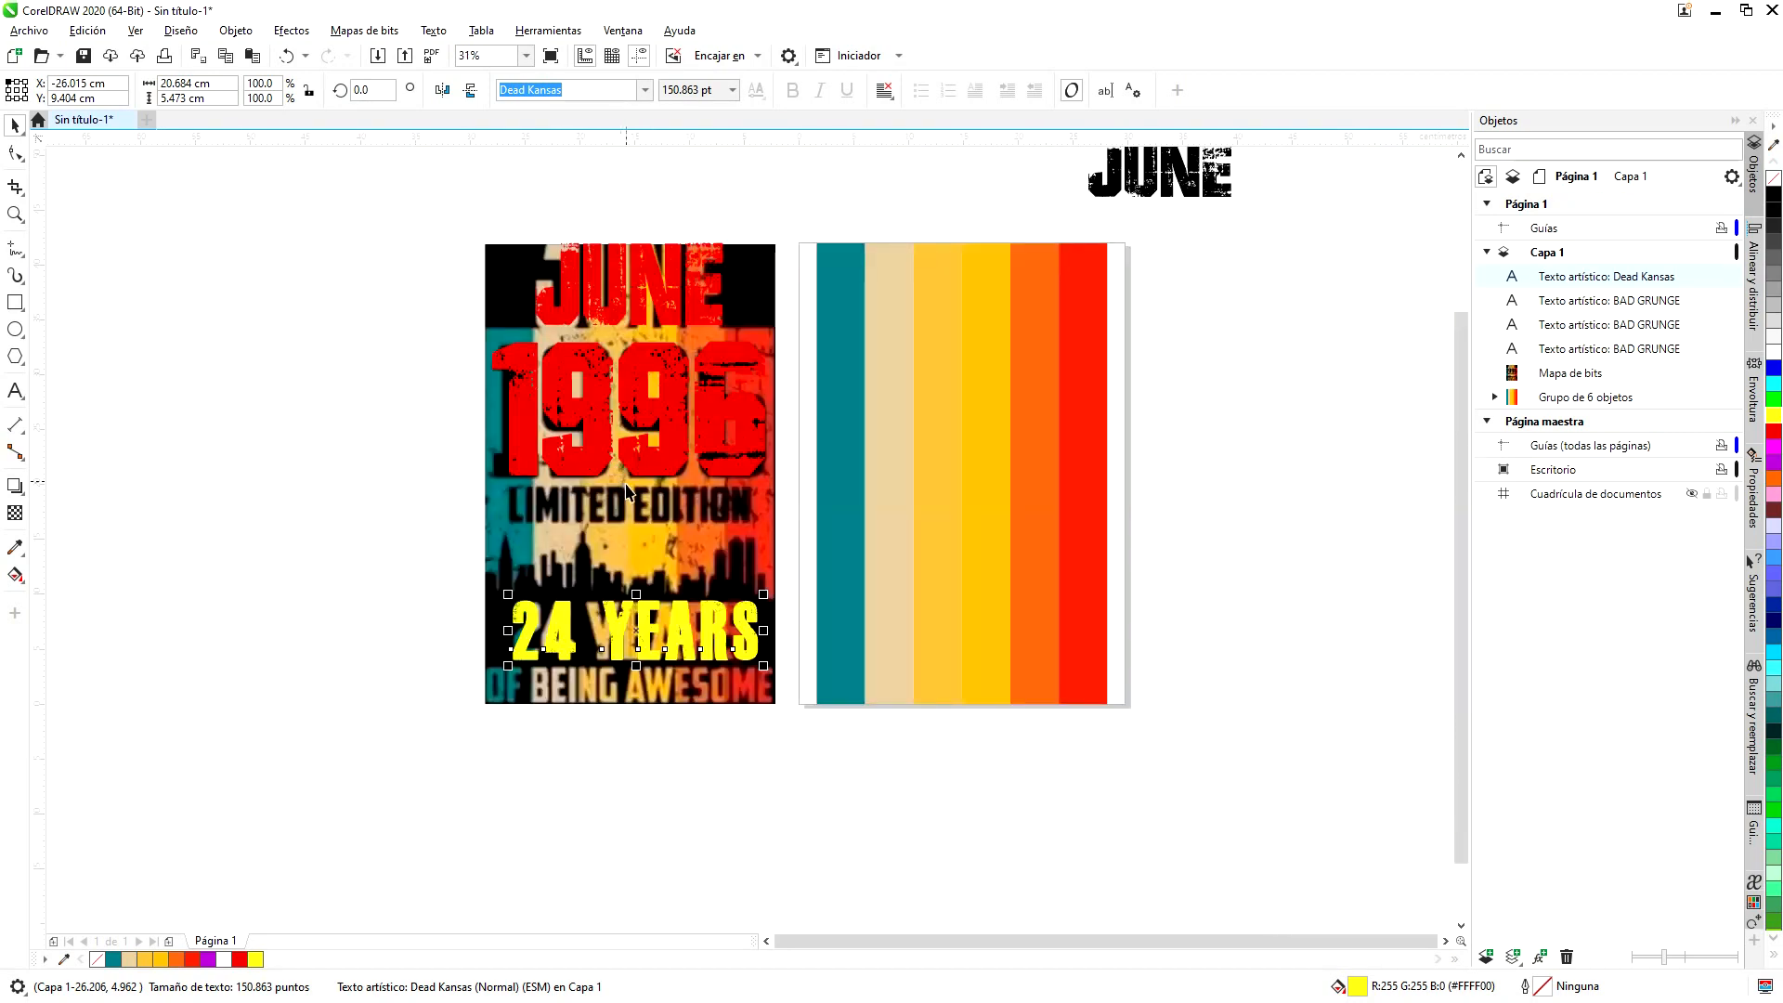
scroll(626, 487, up, 2)
scroll(690, 492, down, 1)
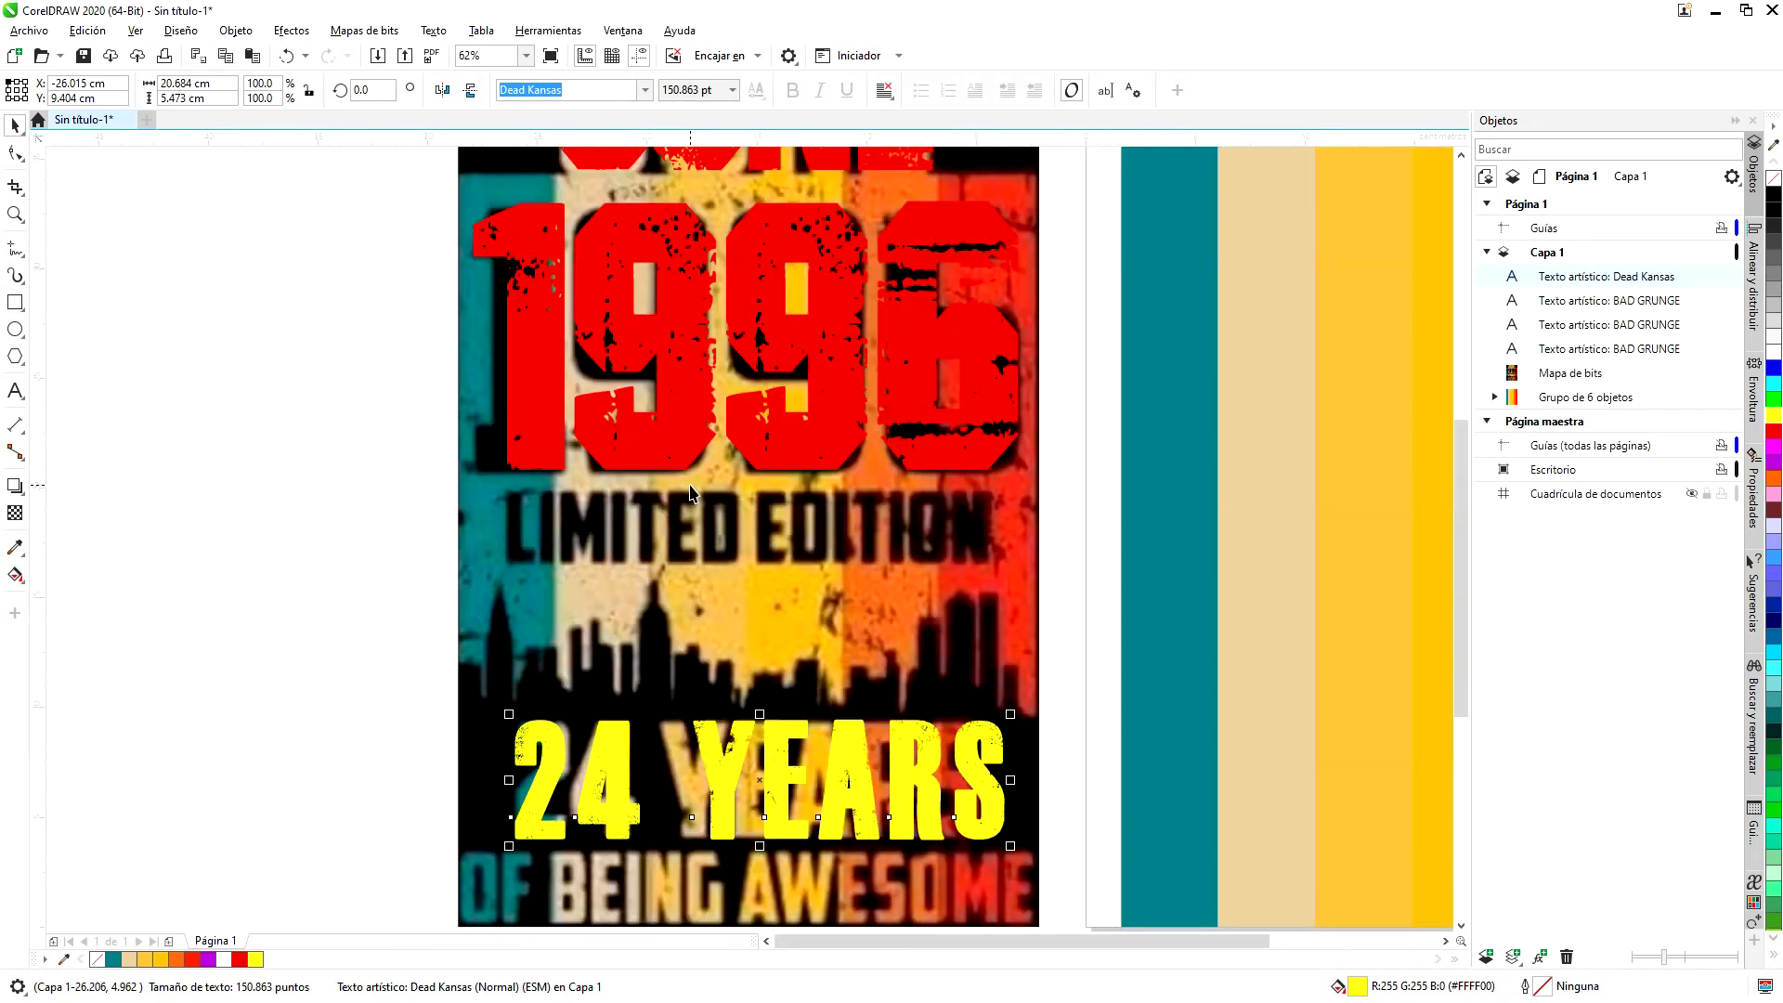
click(16, 392)
click(228, 526)
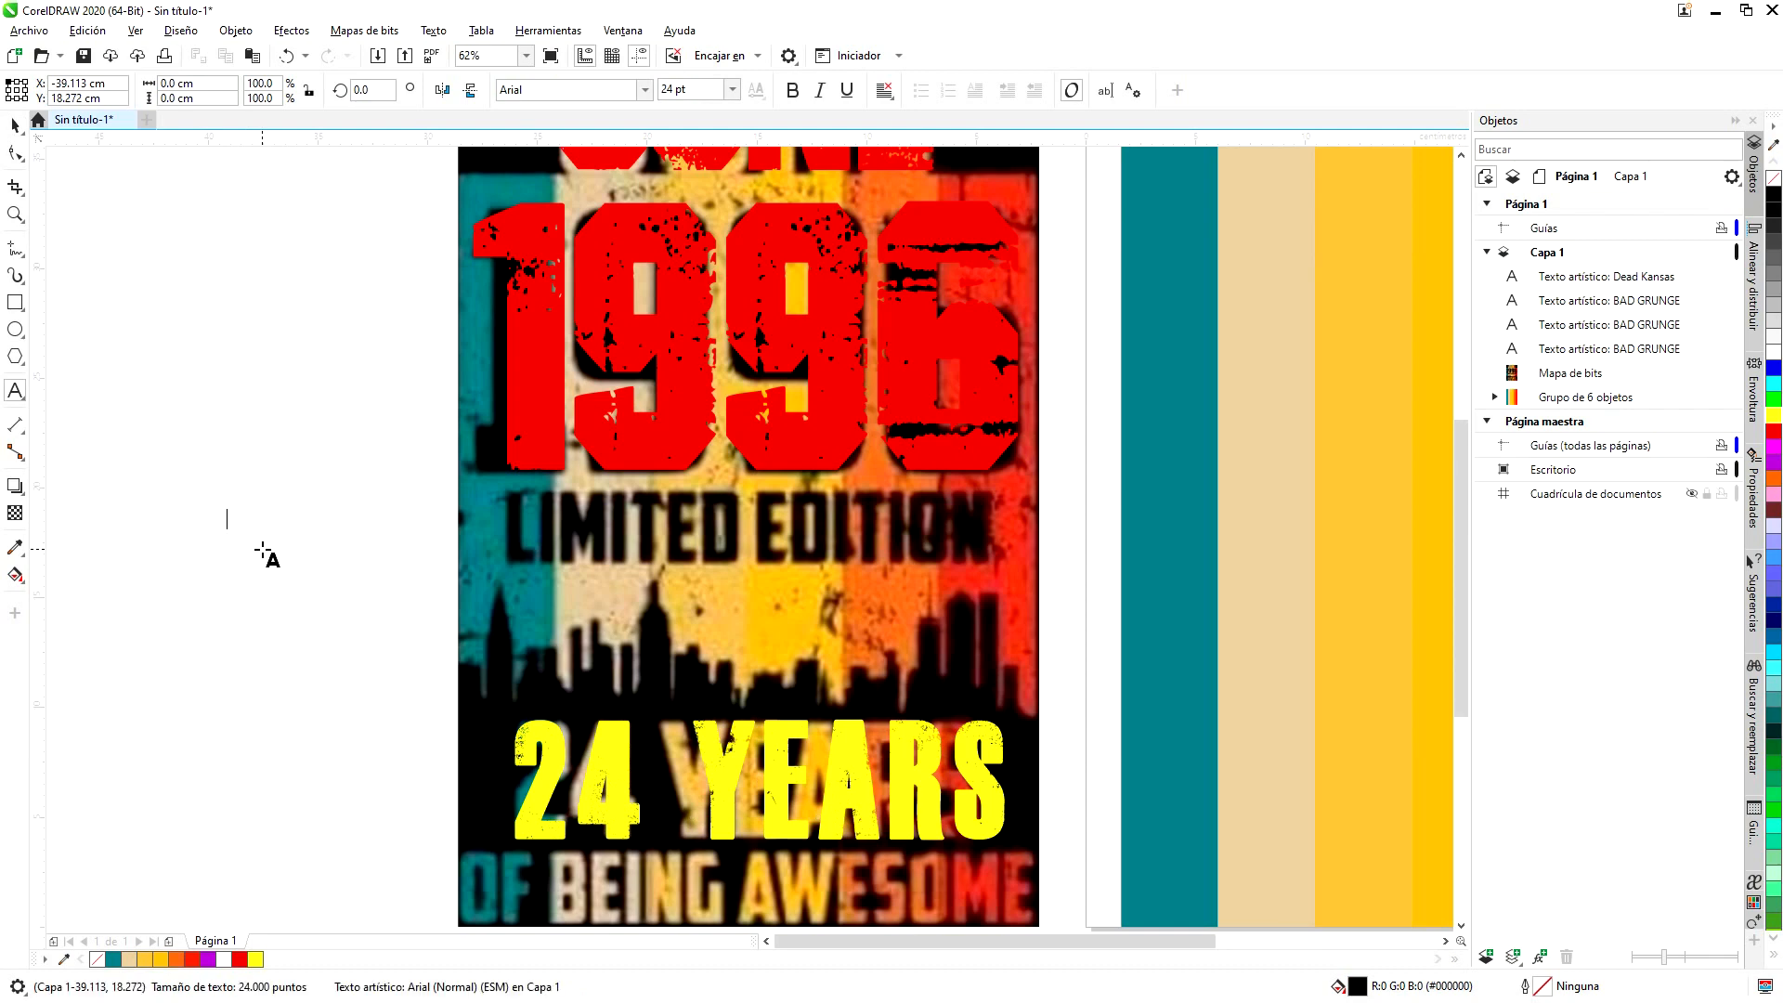
text(LIMITED EDITION)
key(Escape)
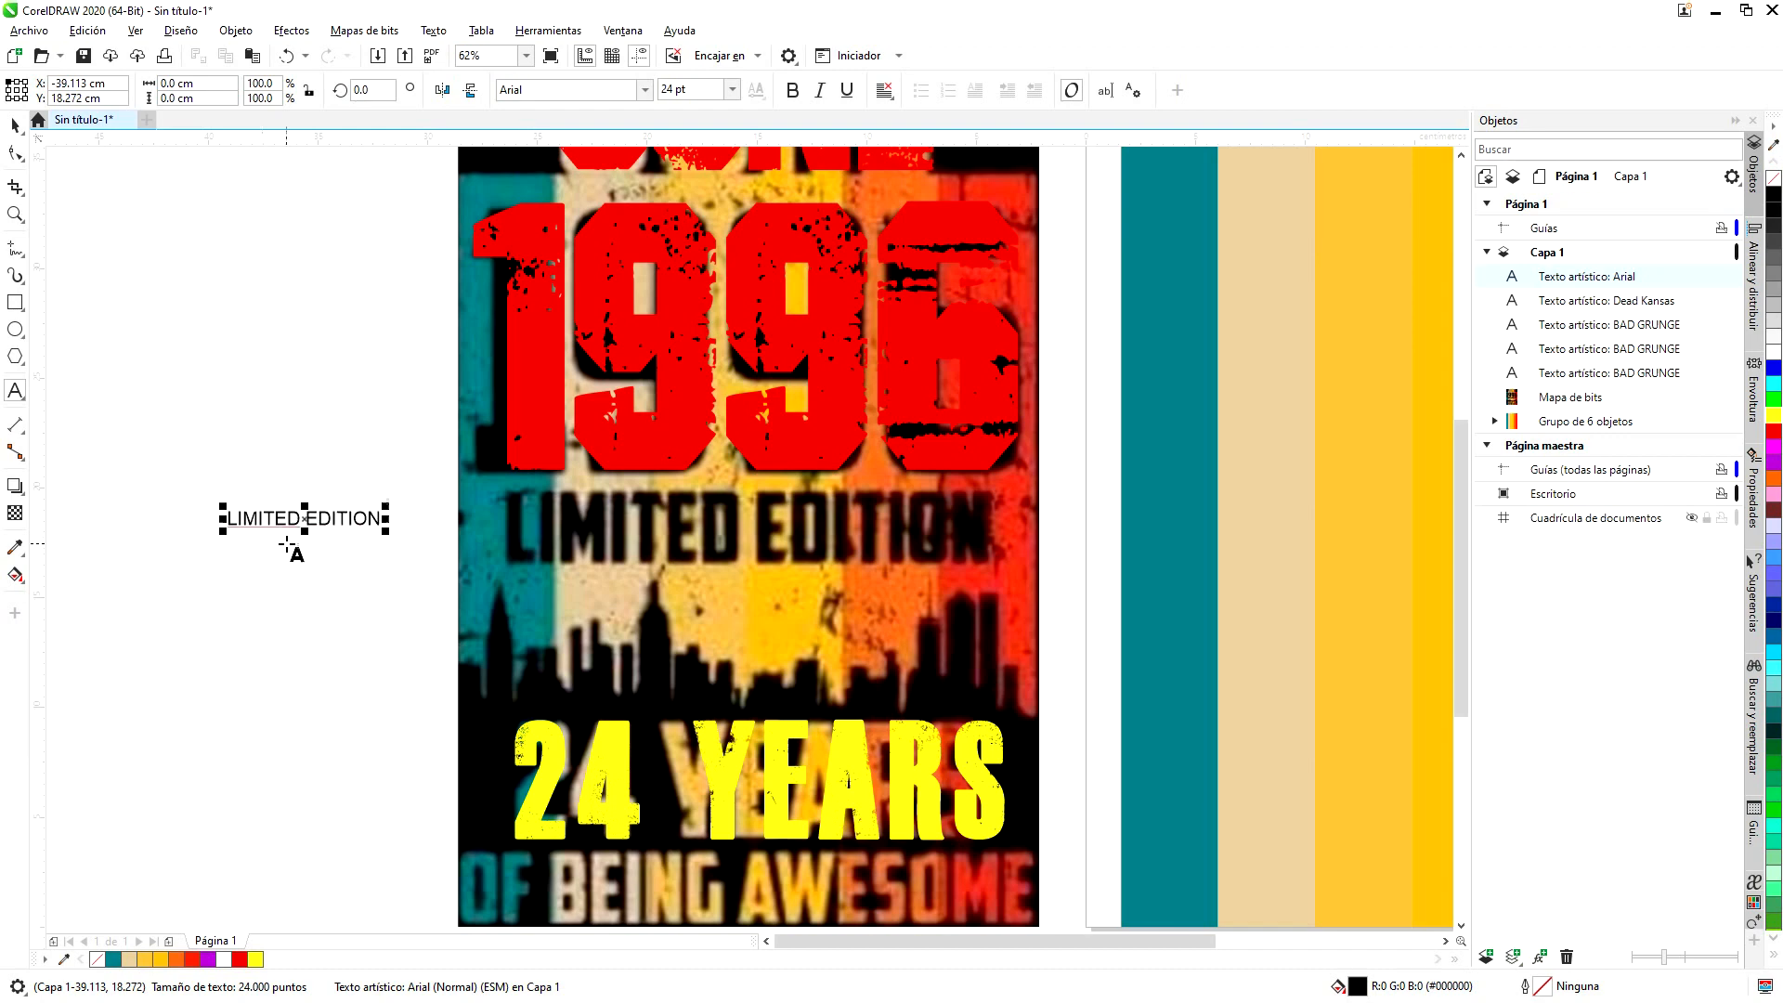
- Set the font of the LIMITED EDITION text to Bebas Neue Bold
click(15, 124)
click(643, 89)
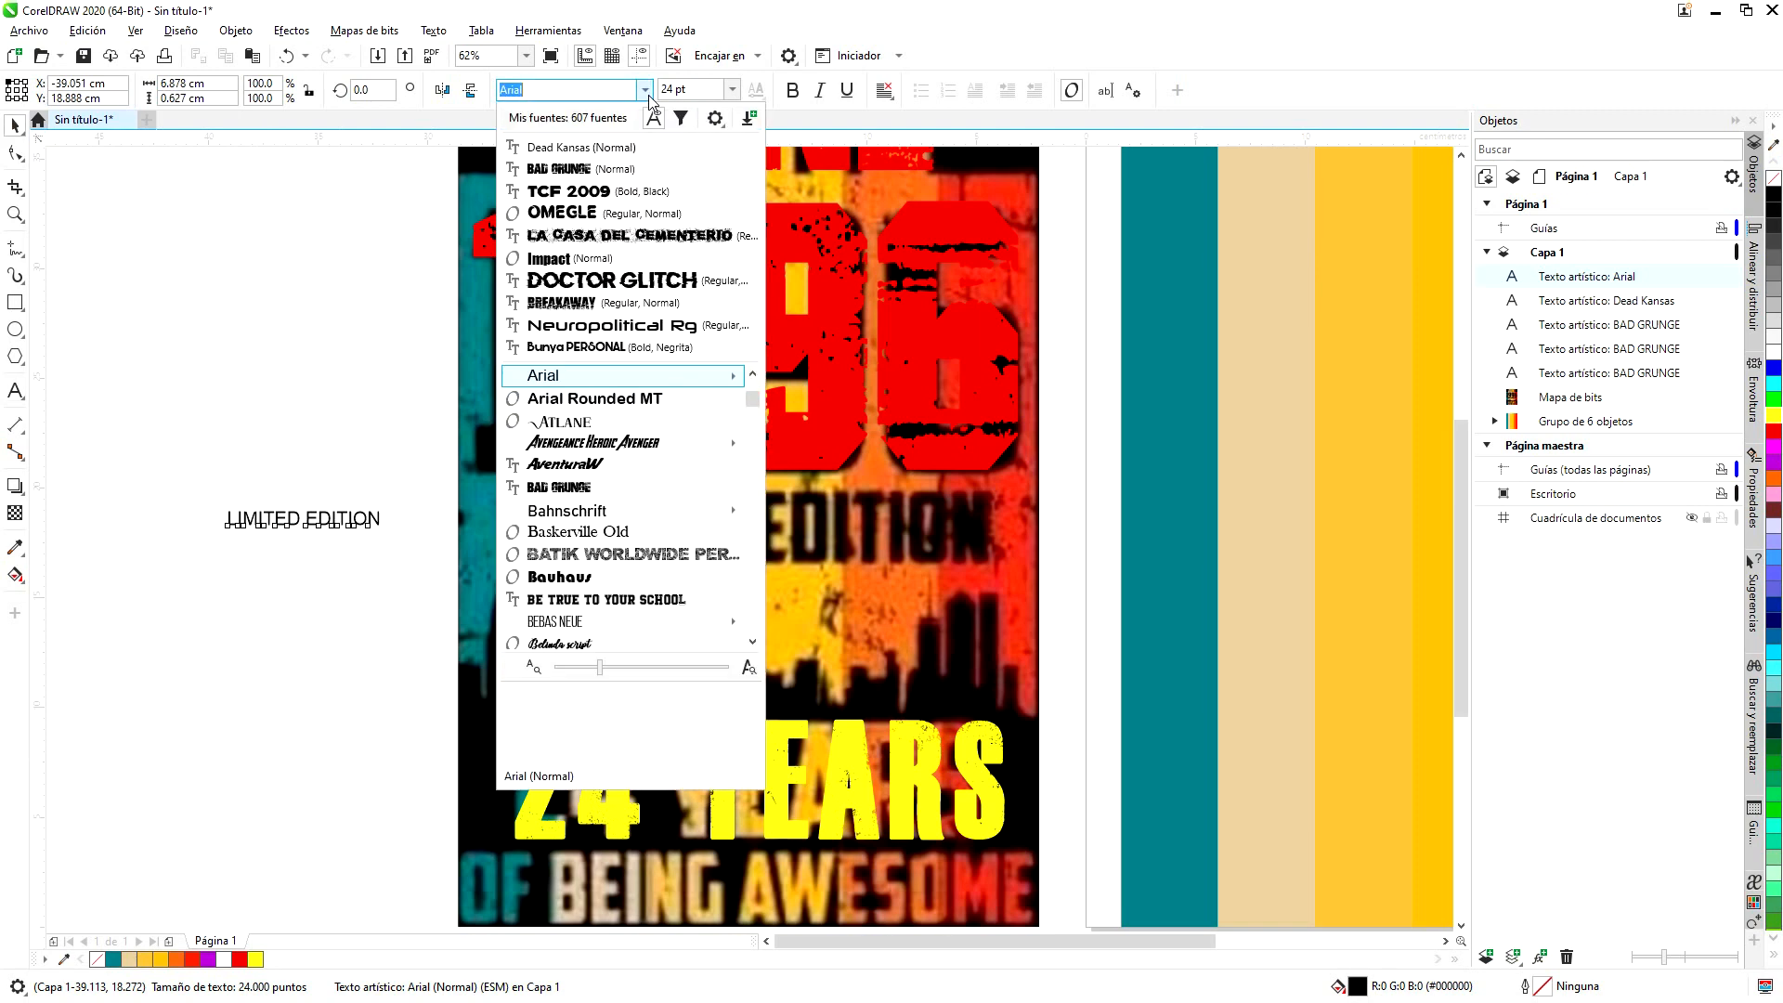
text(BEB)
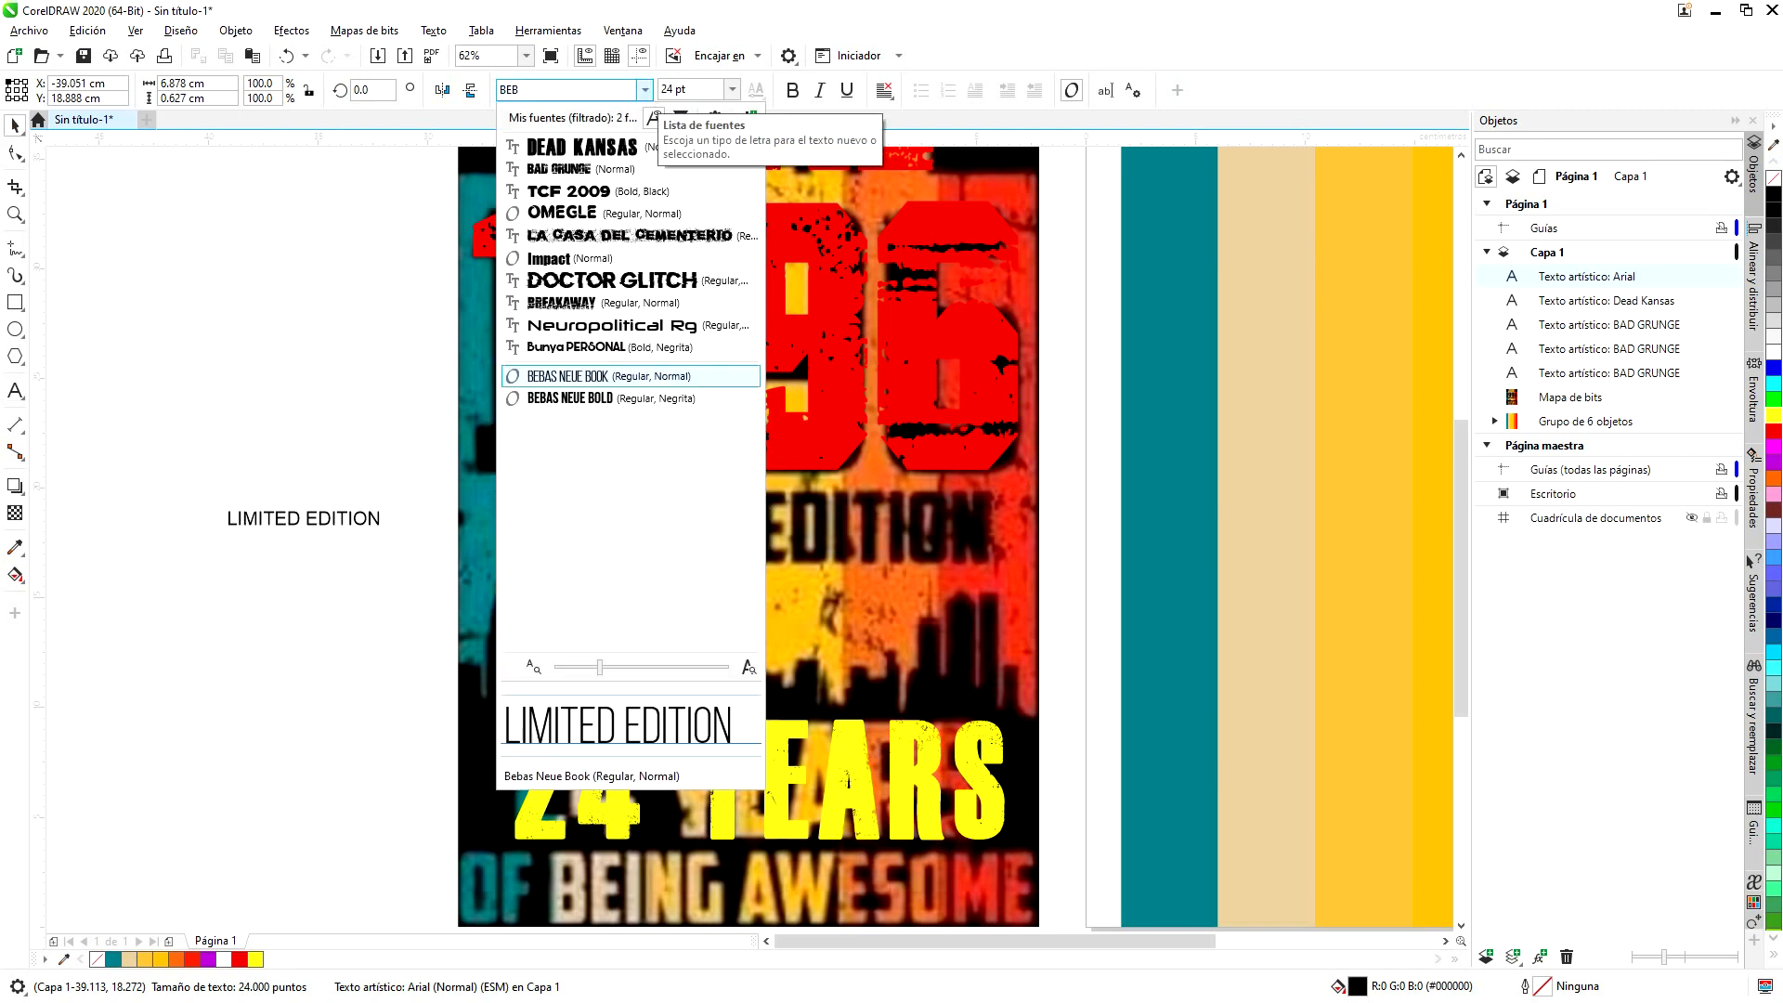
click(662, 401)
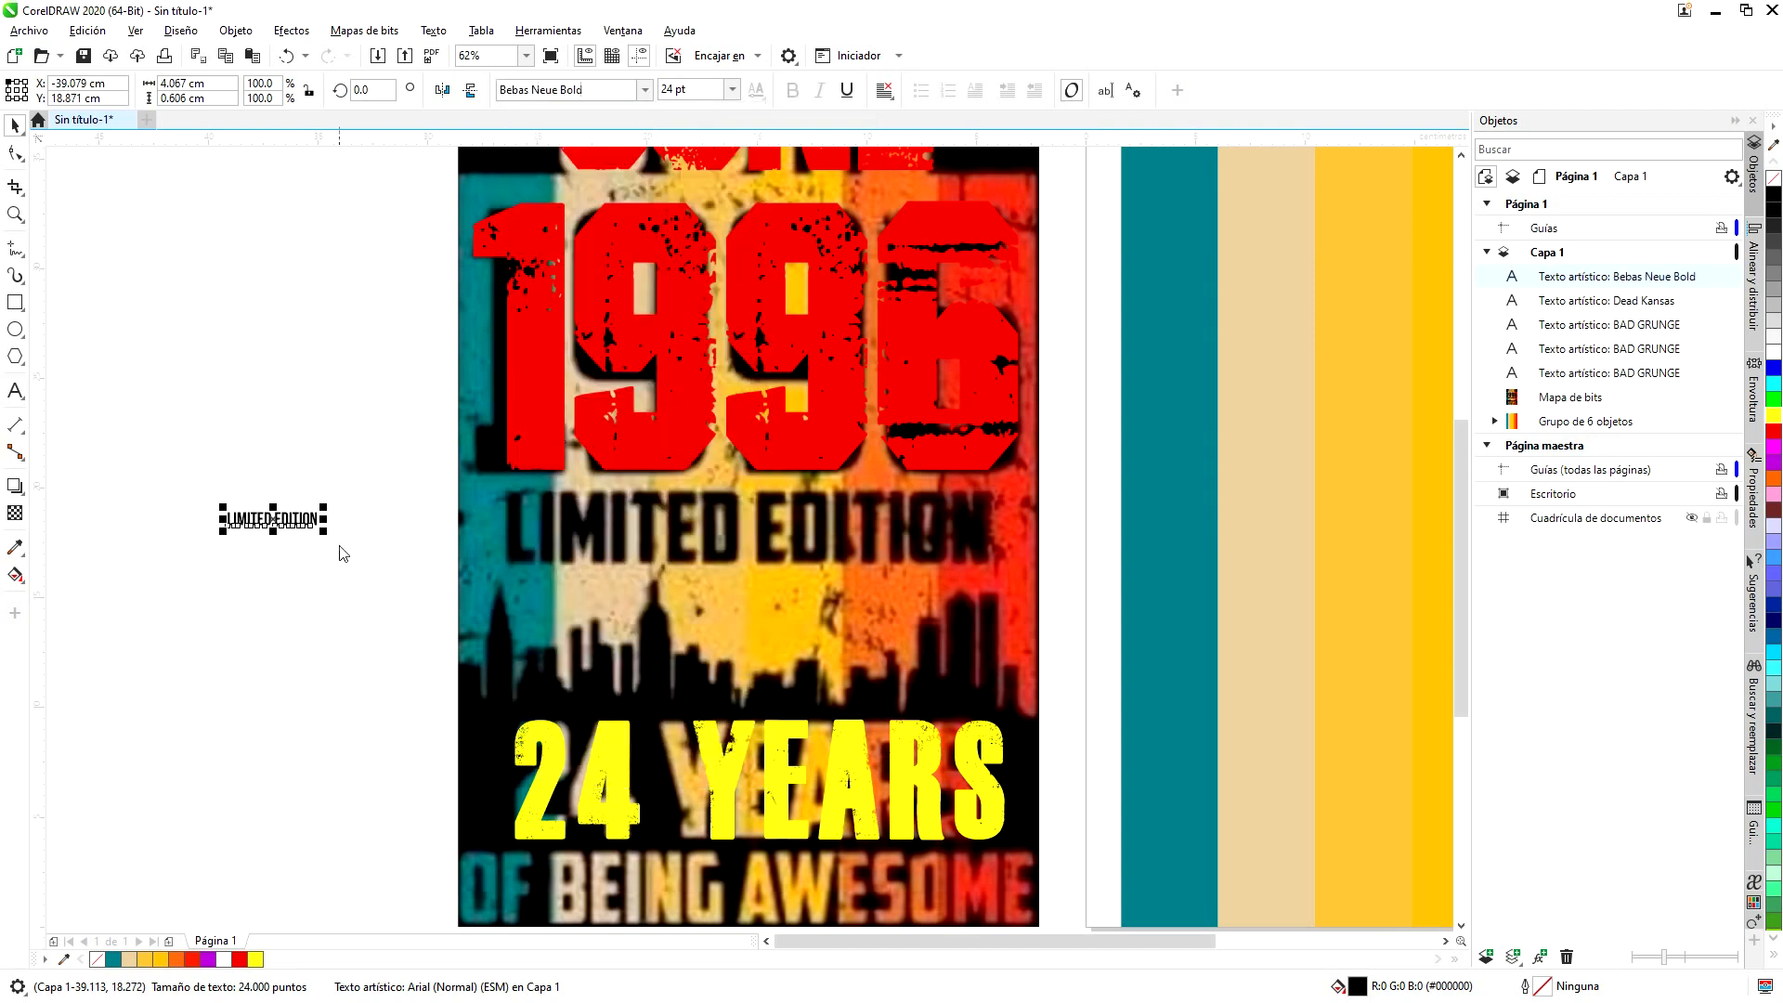
- Fit the LIMITED EDITION text over the matching reference line at about 127.3 pt and fill it with green
drag(313, 530, 590, 570)
drag(311, 553, 592, 547)
drag(870, 502, 1039, 487)
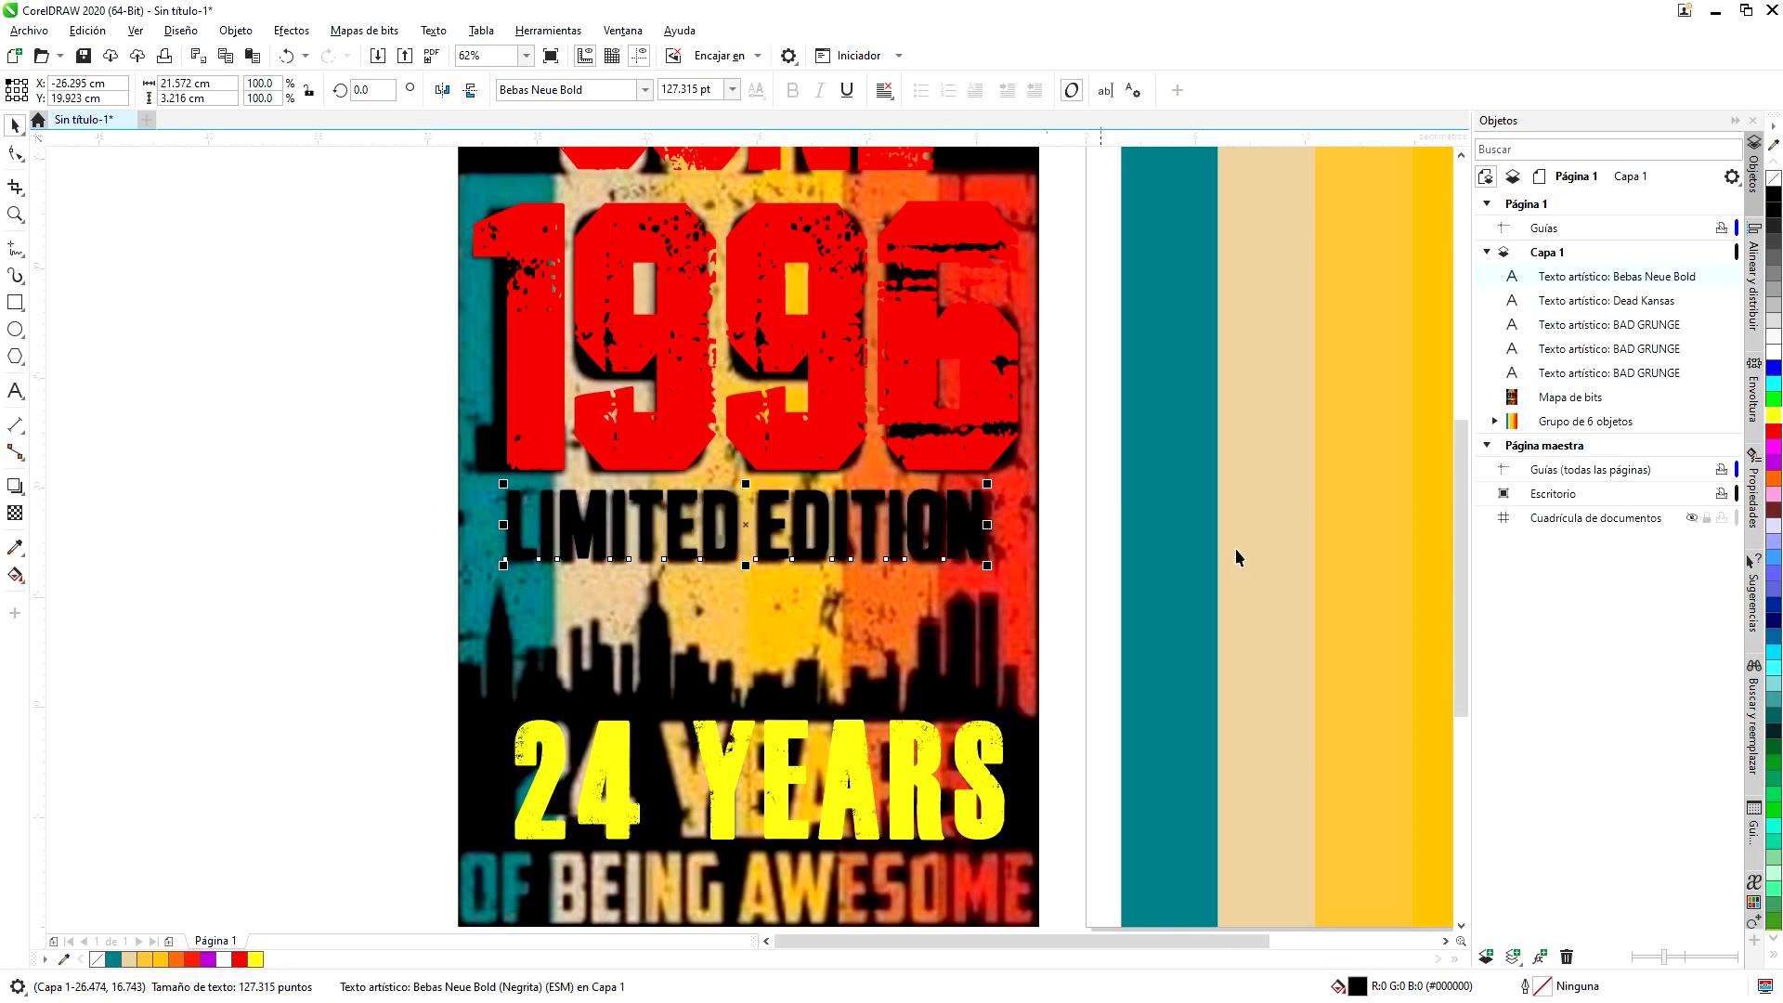
click(1774, 399)
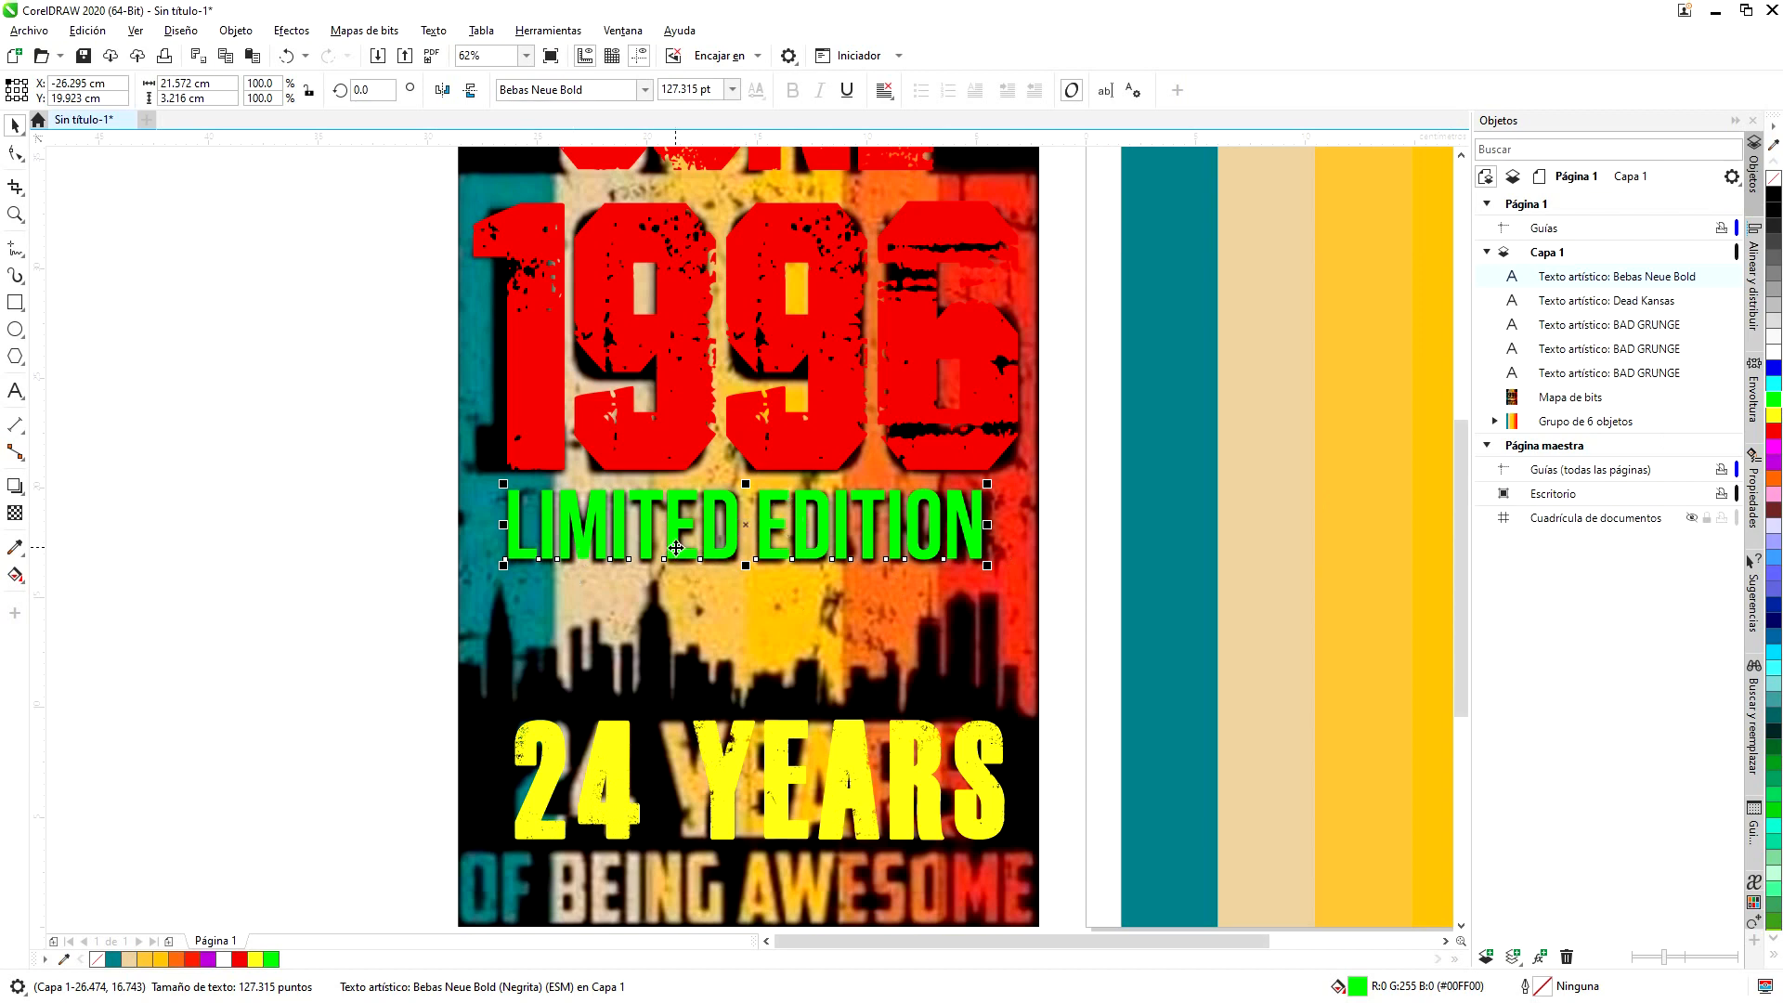
- Duplicate the green LIMITED EDITION text and place the copy just below the reference image
key(F3)
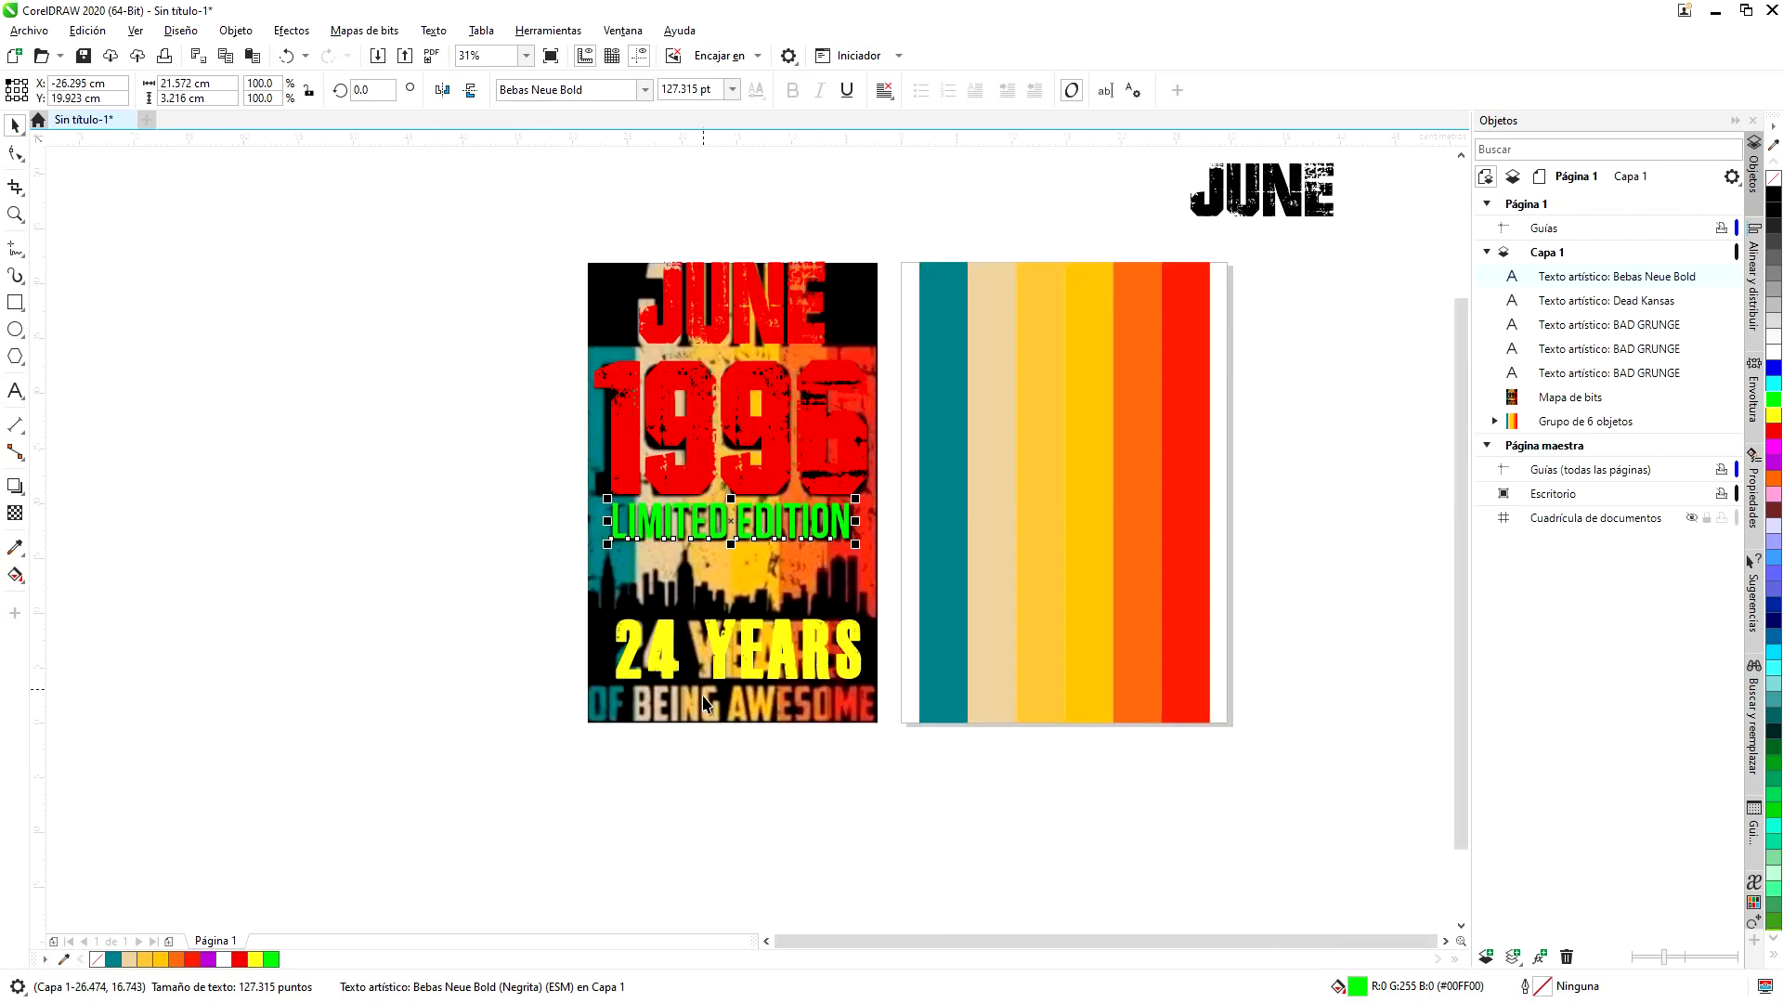
scroll(703, 703, up, 1)
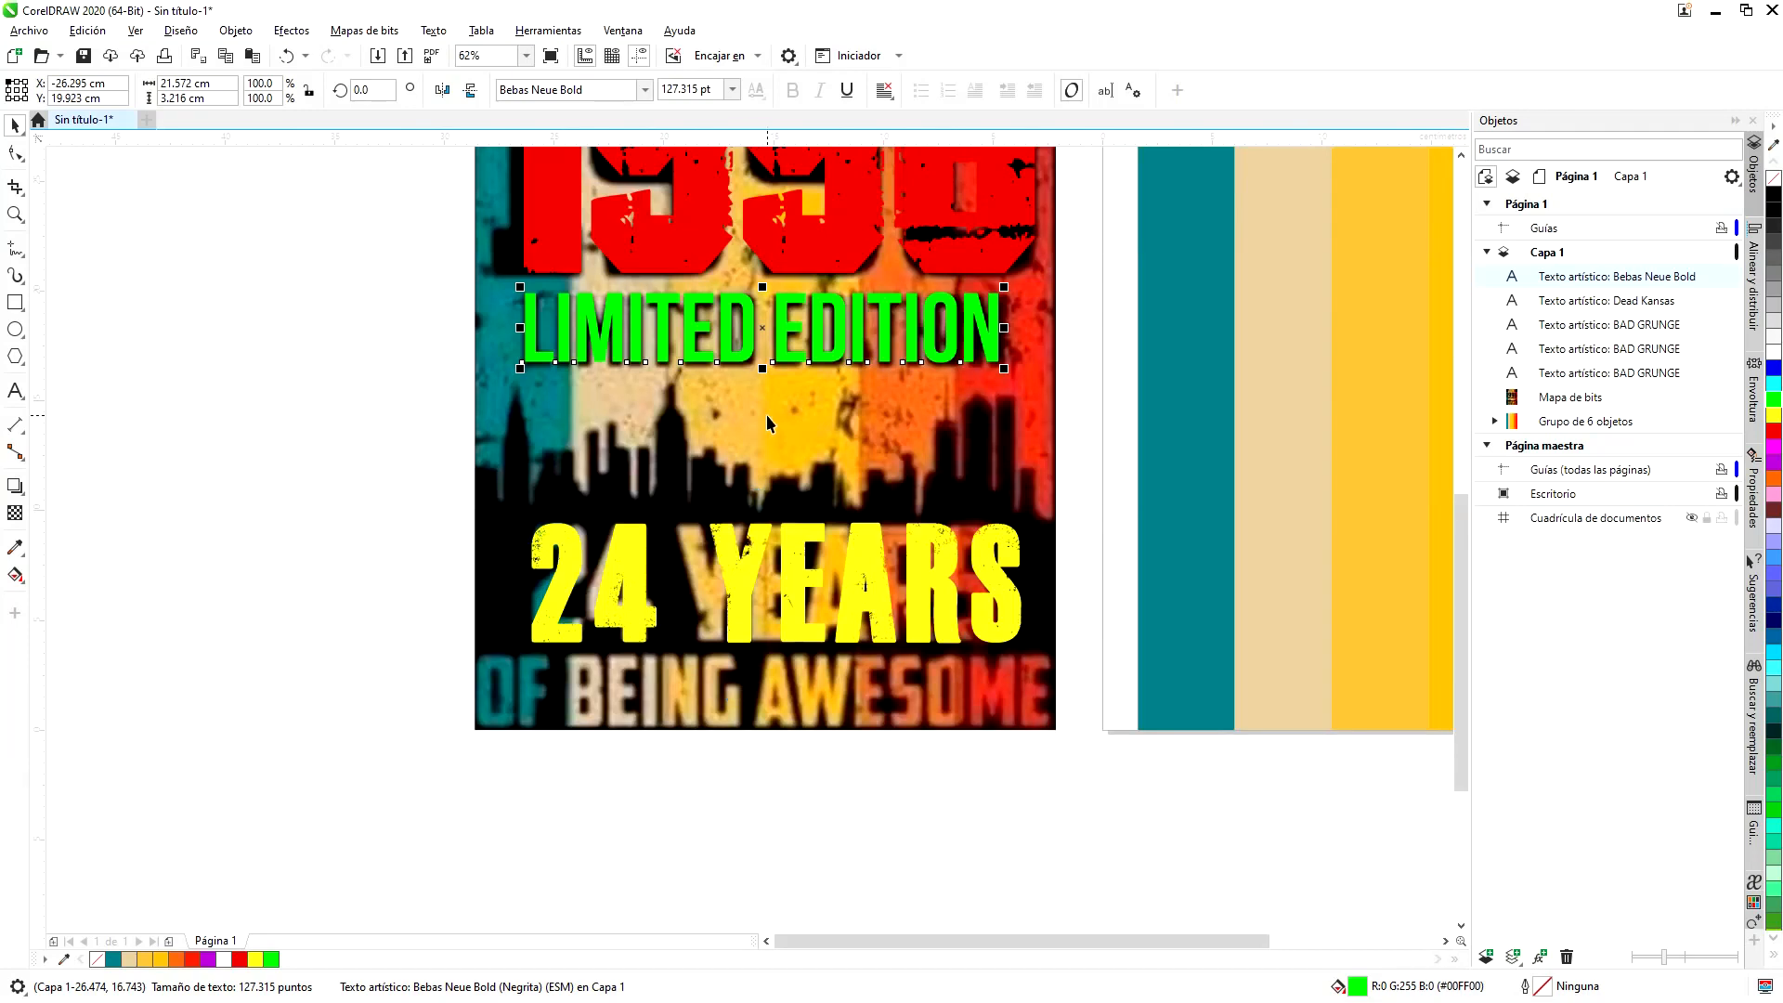
key(ctrl+d)
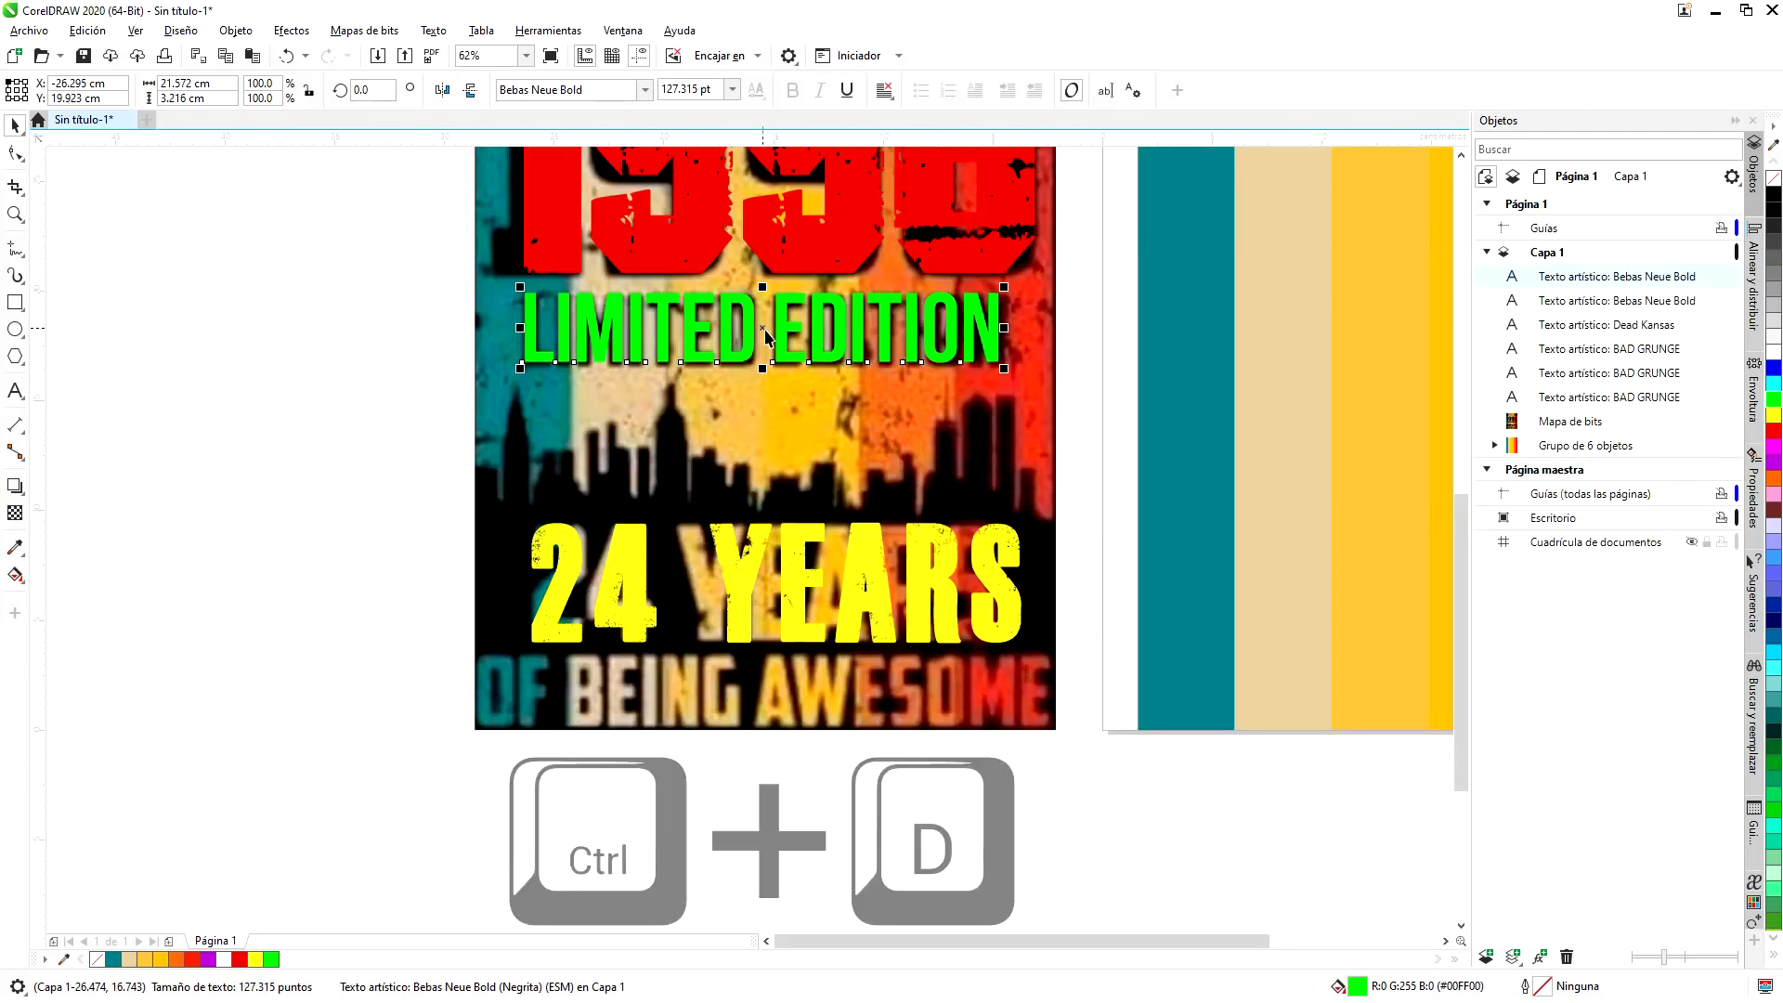
drag(763, 329, 724, 769)
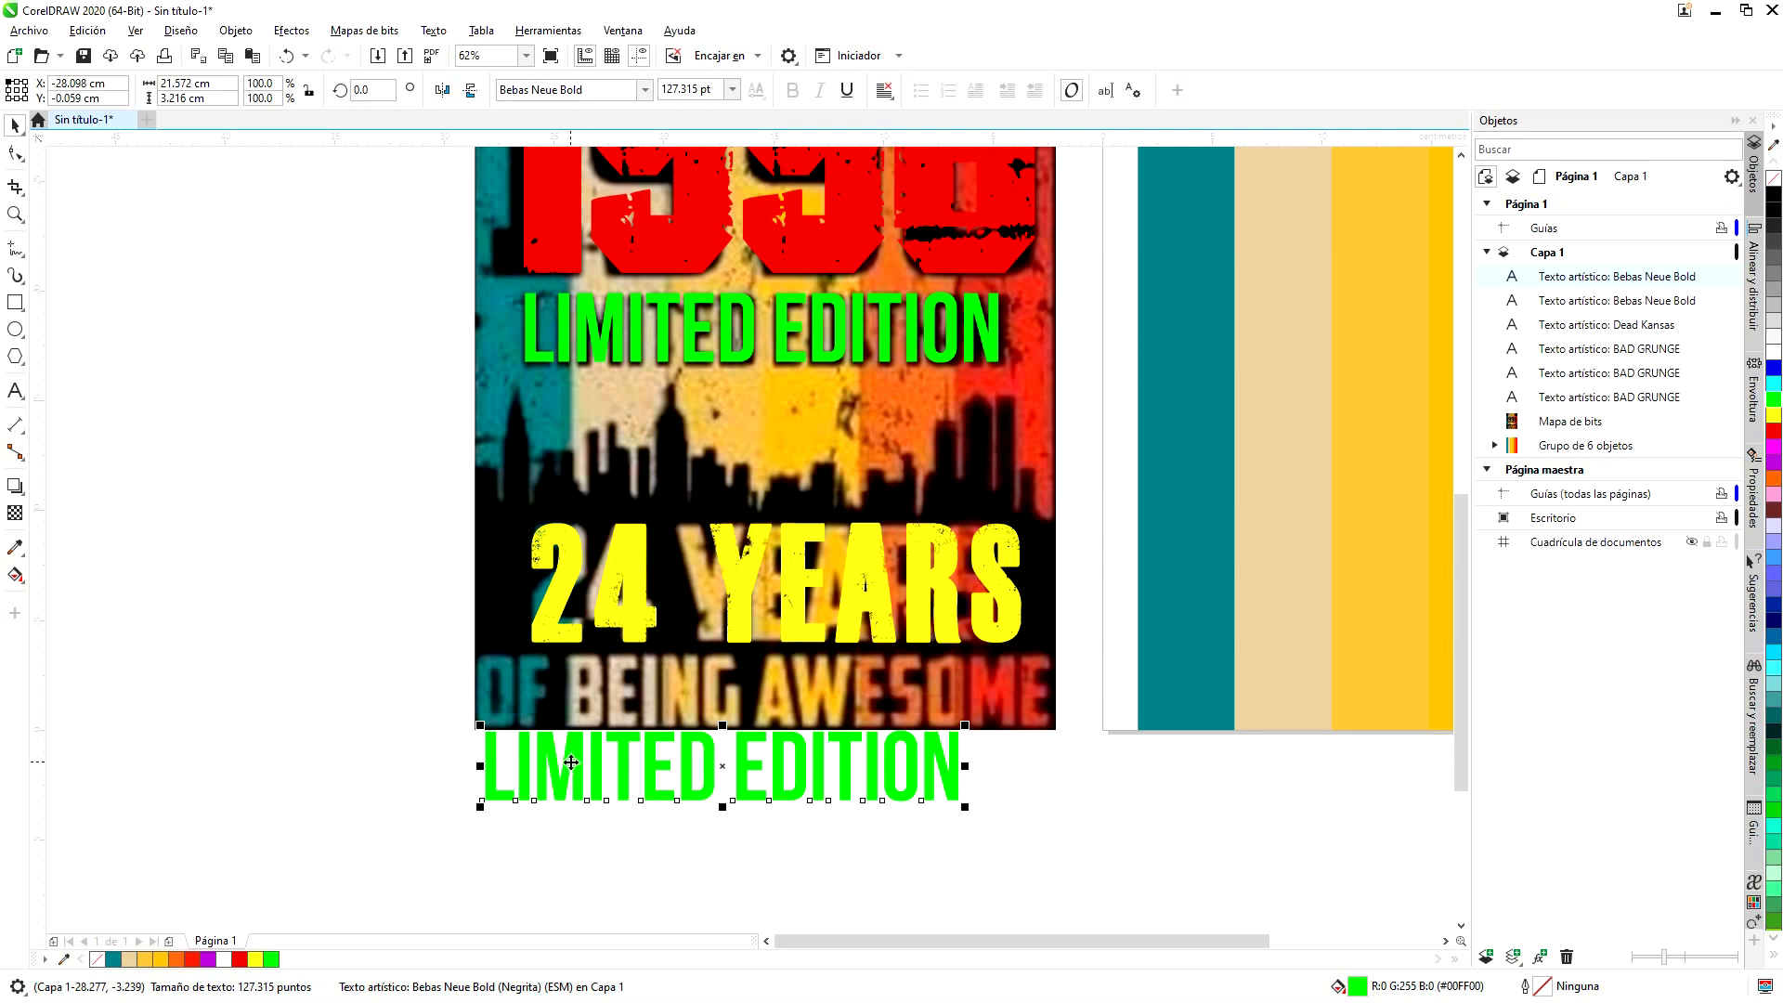
- Replace the copy's wording with "OF BEING AWESOME" and move it over the reference's bottom line
double_click(572, 764)
key(Left)
key(Left)
key(Left)
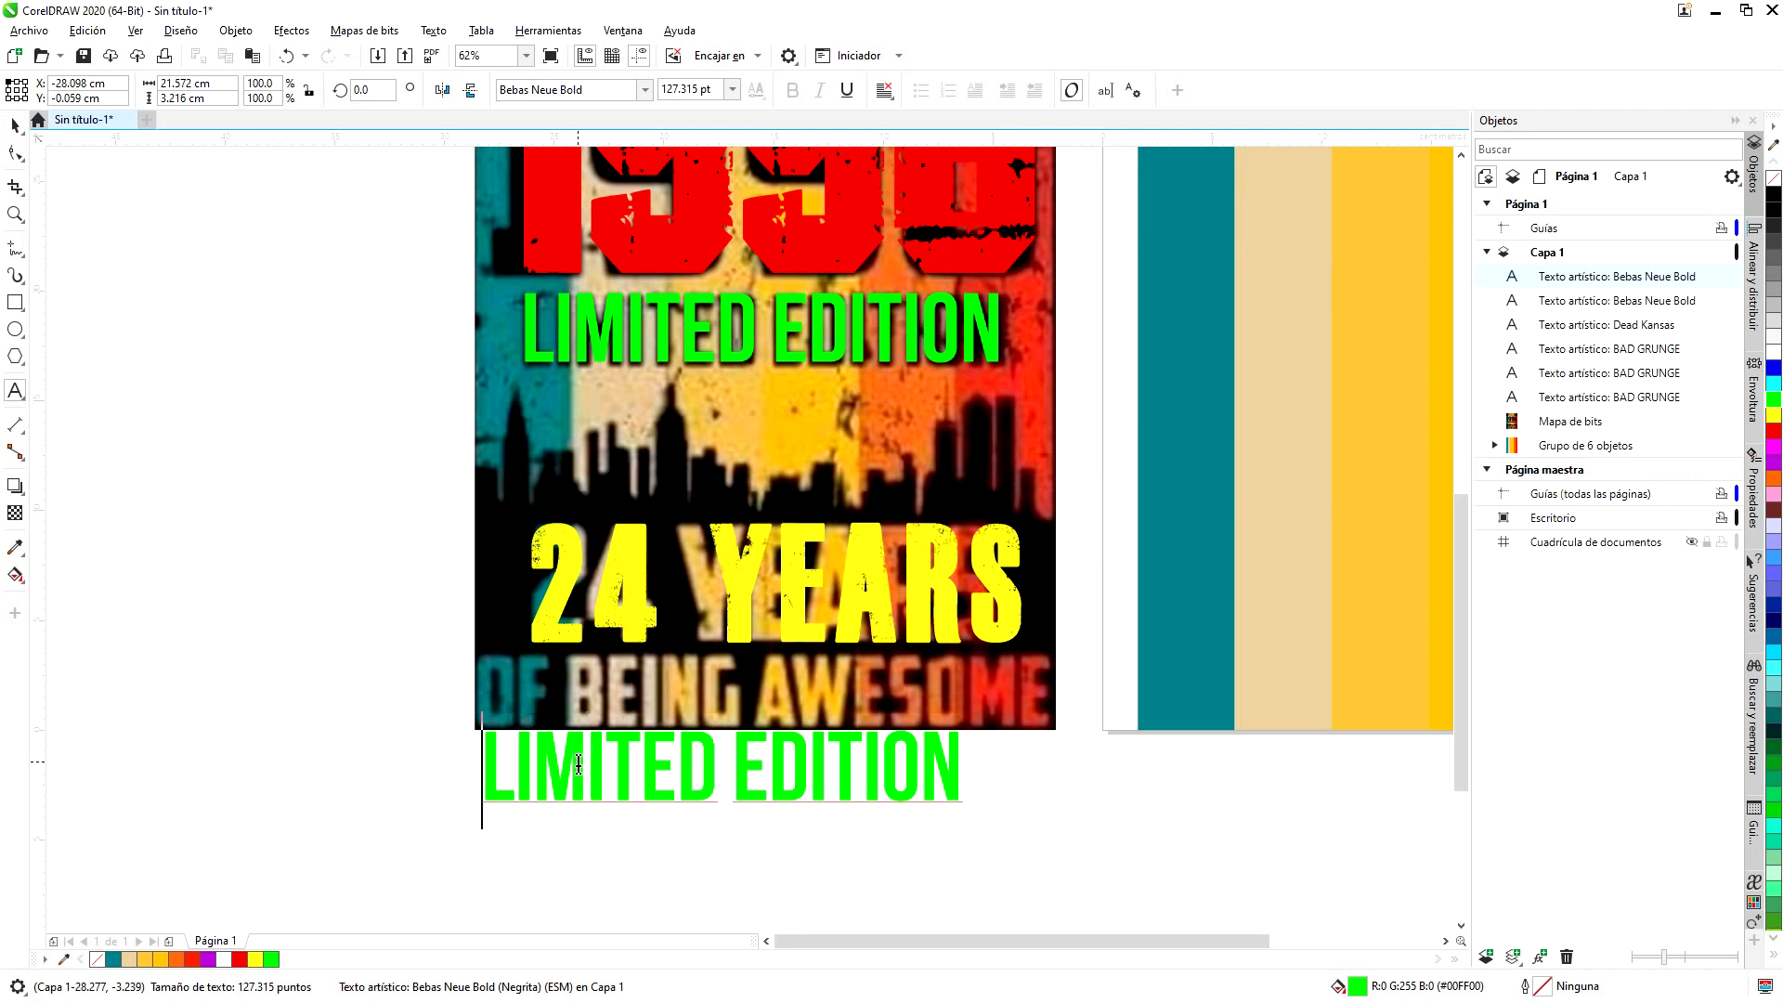
text(OF )
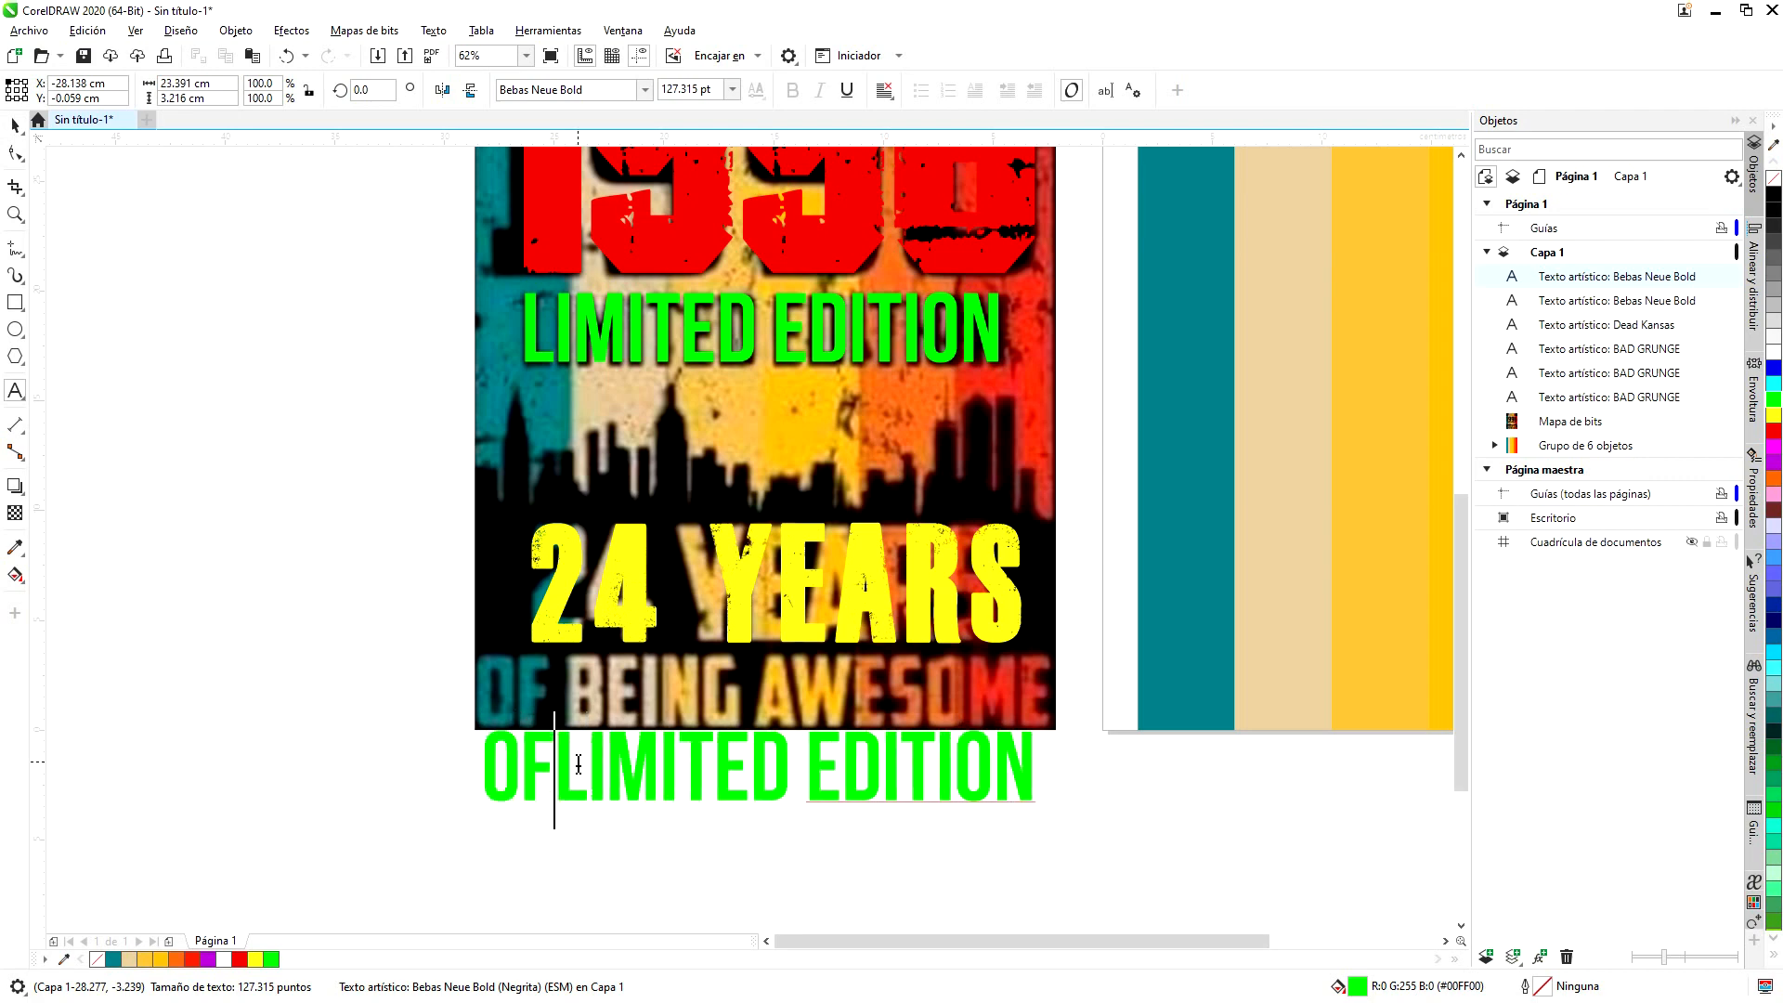
text(BEING )
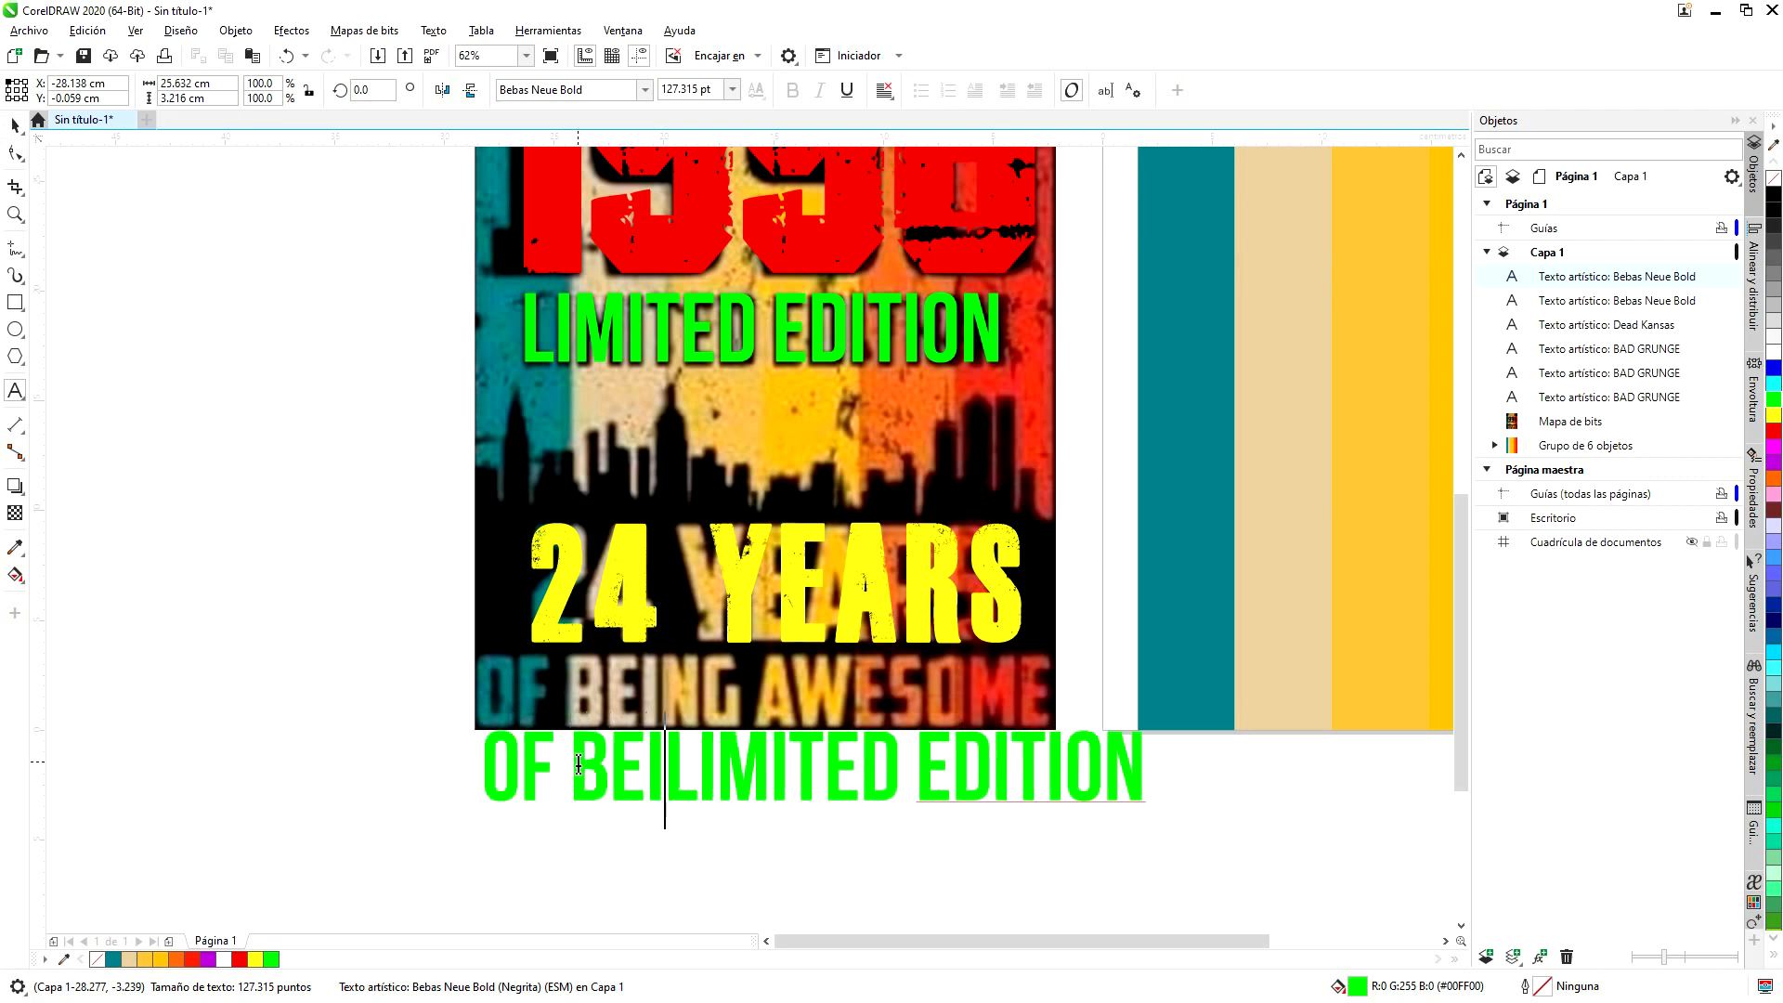
text(AW)
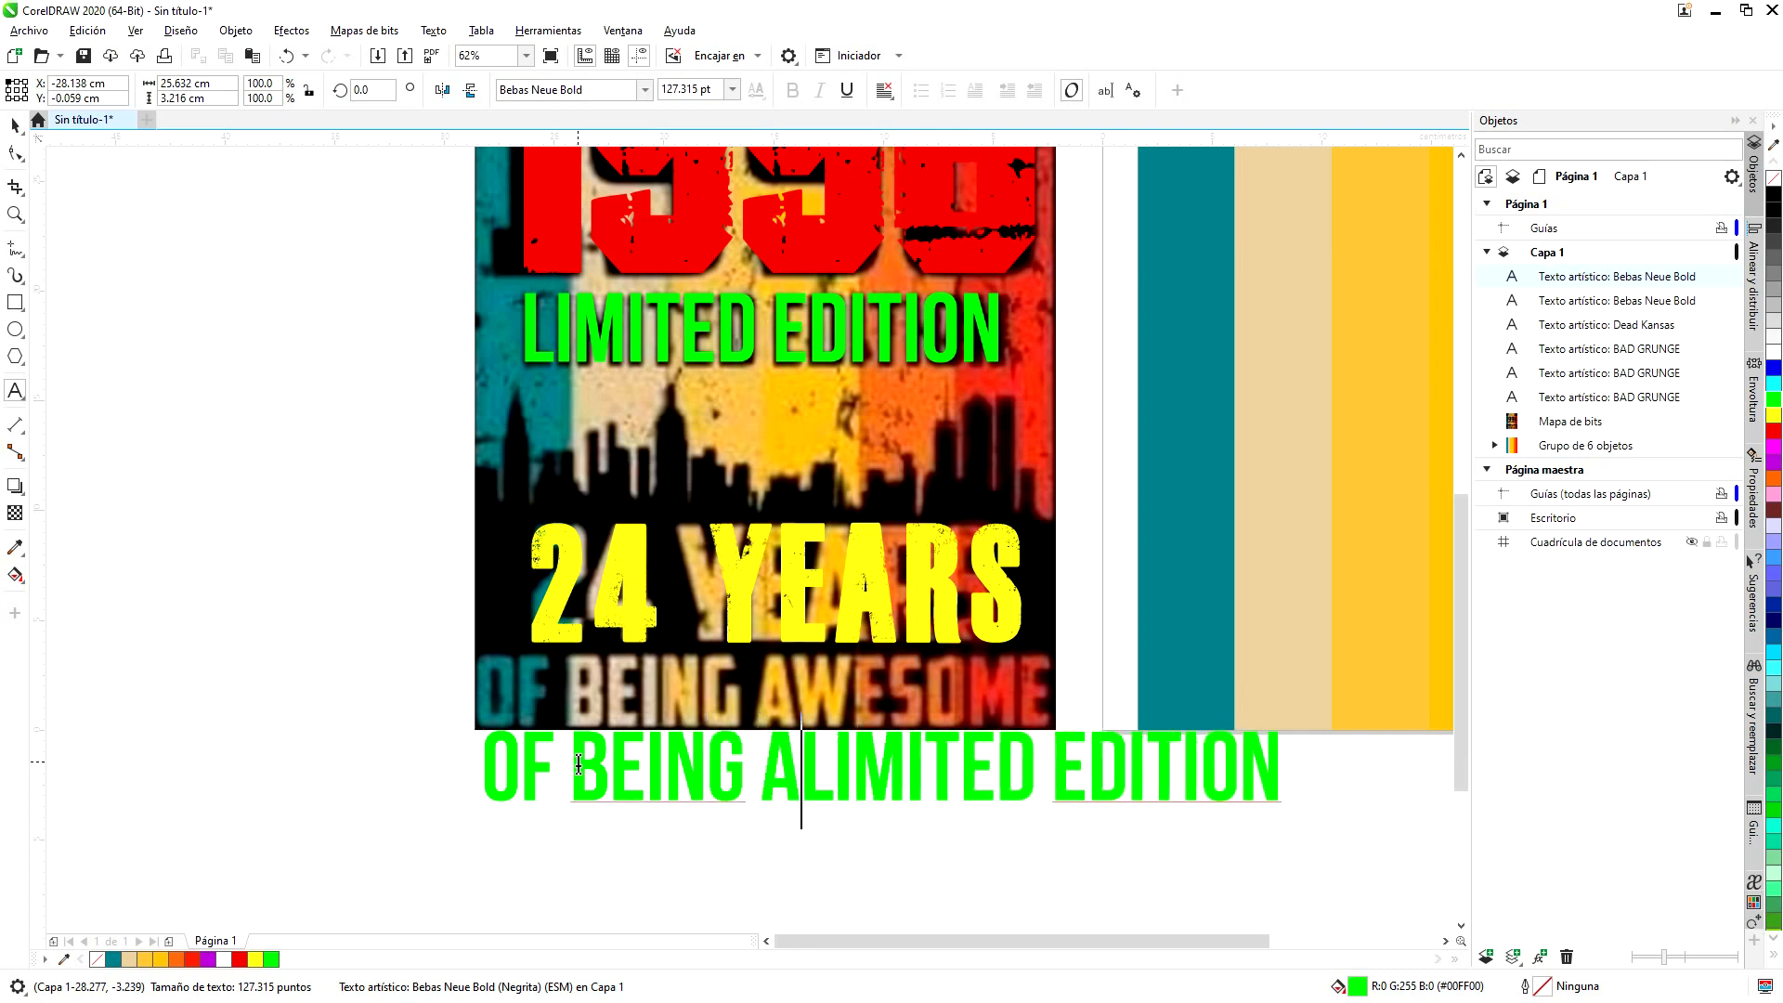
text(E)
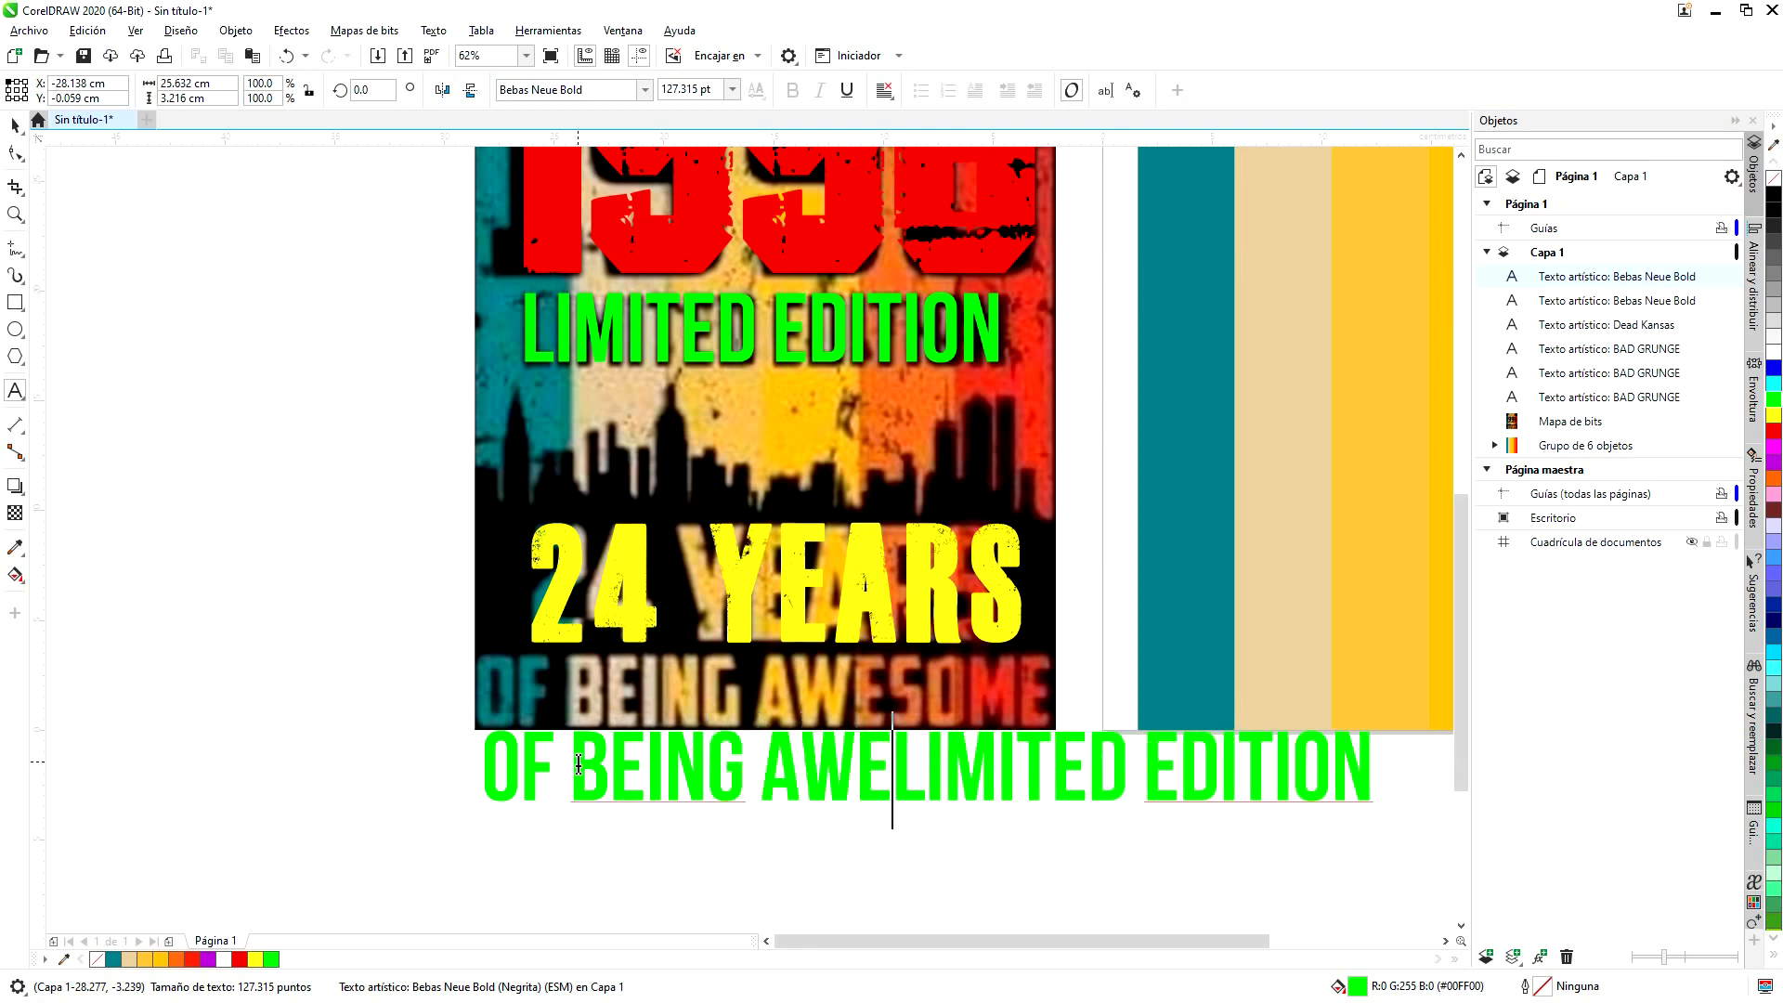
text(SO)
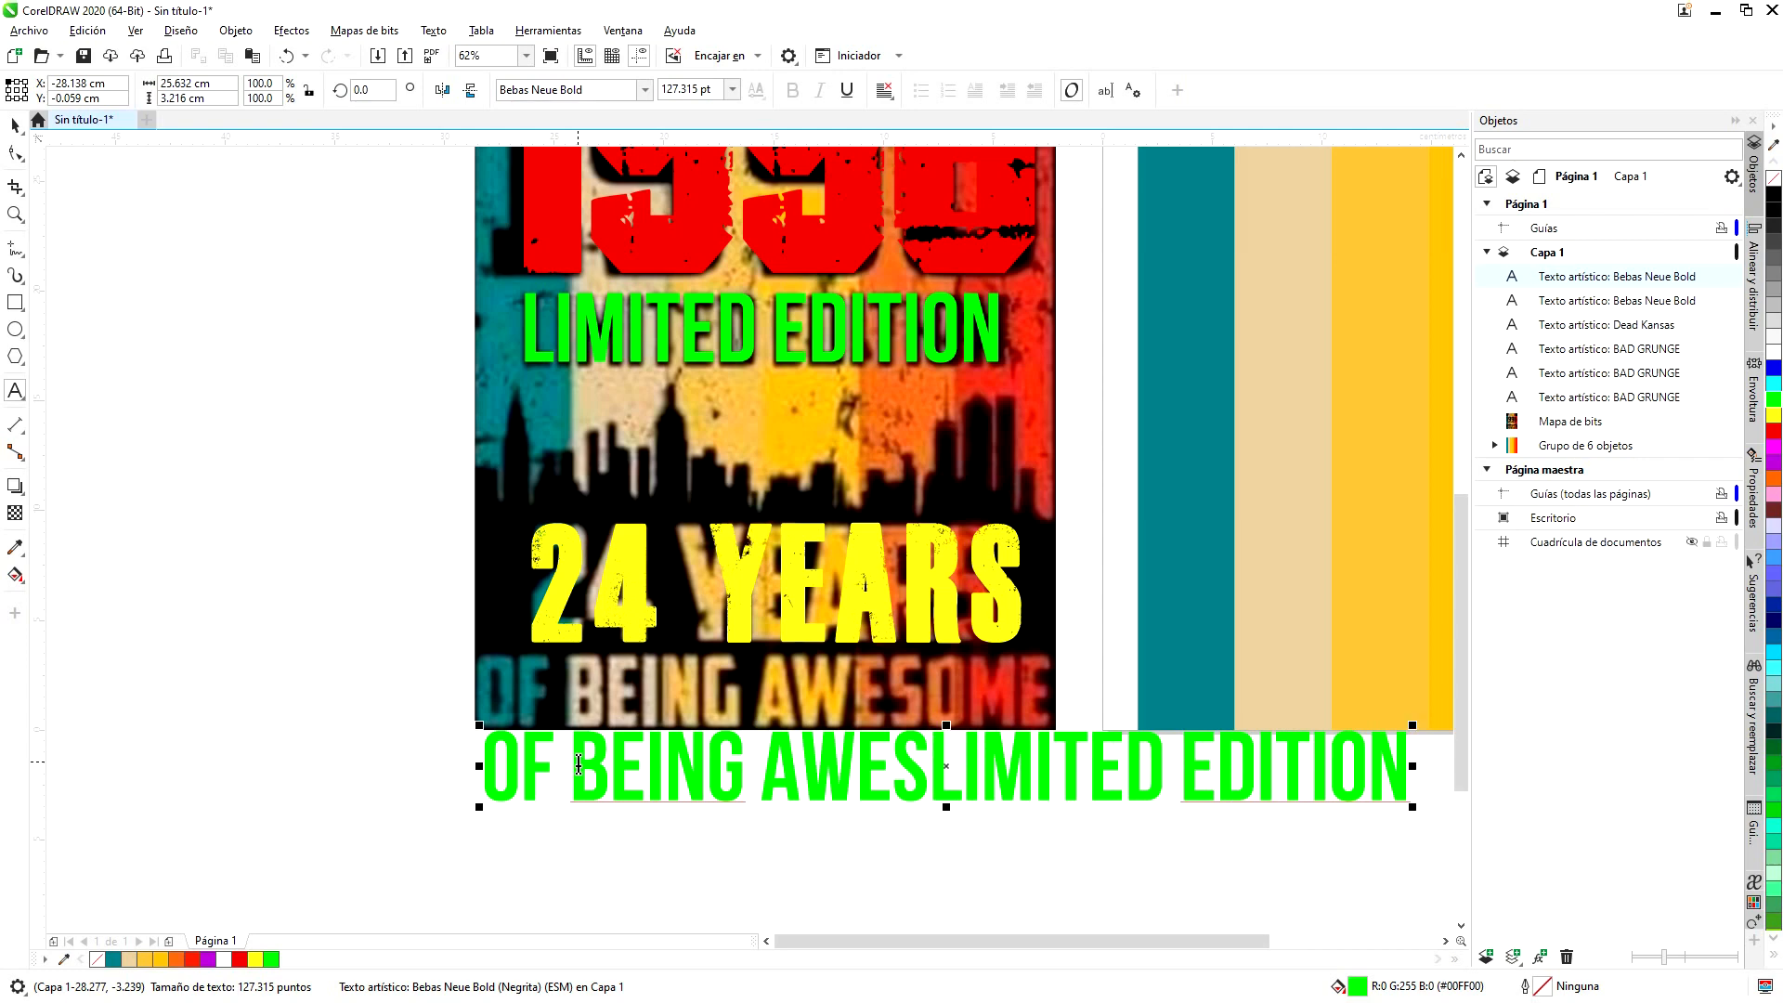
text(ME)
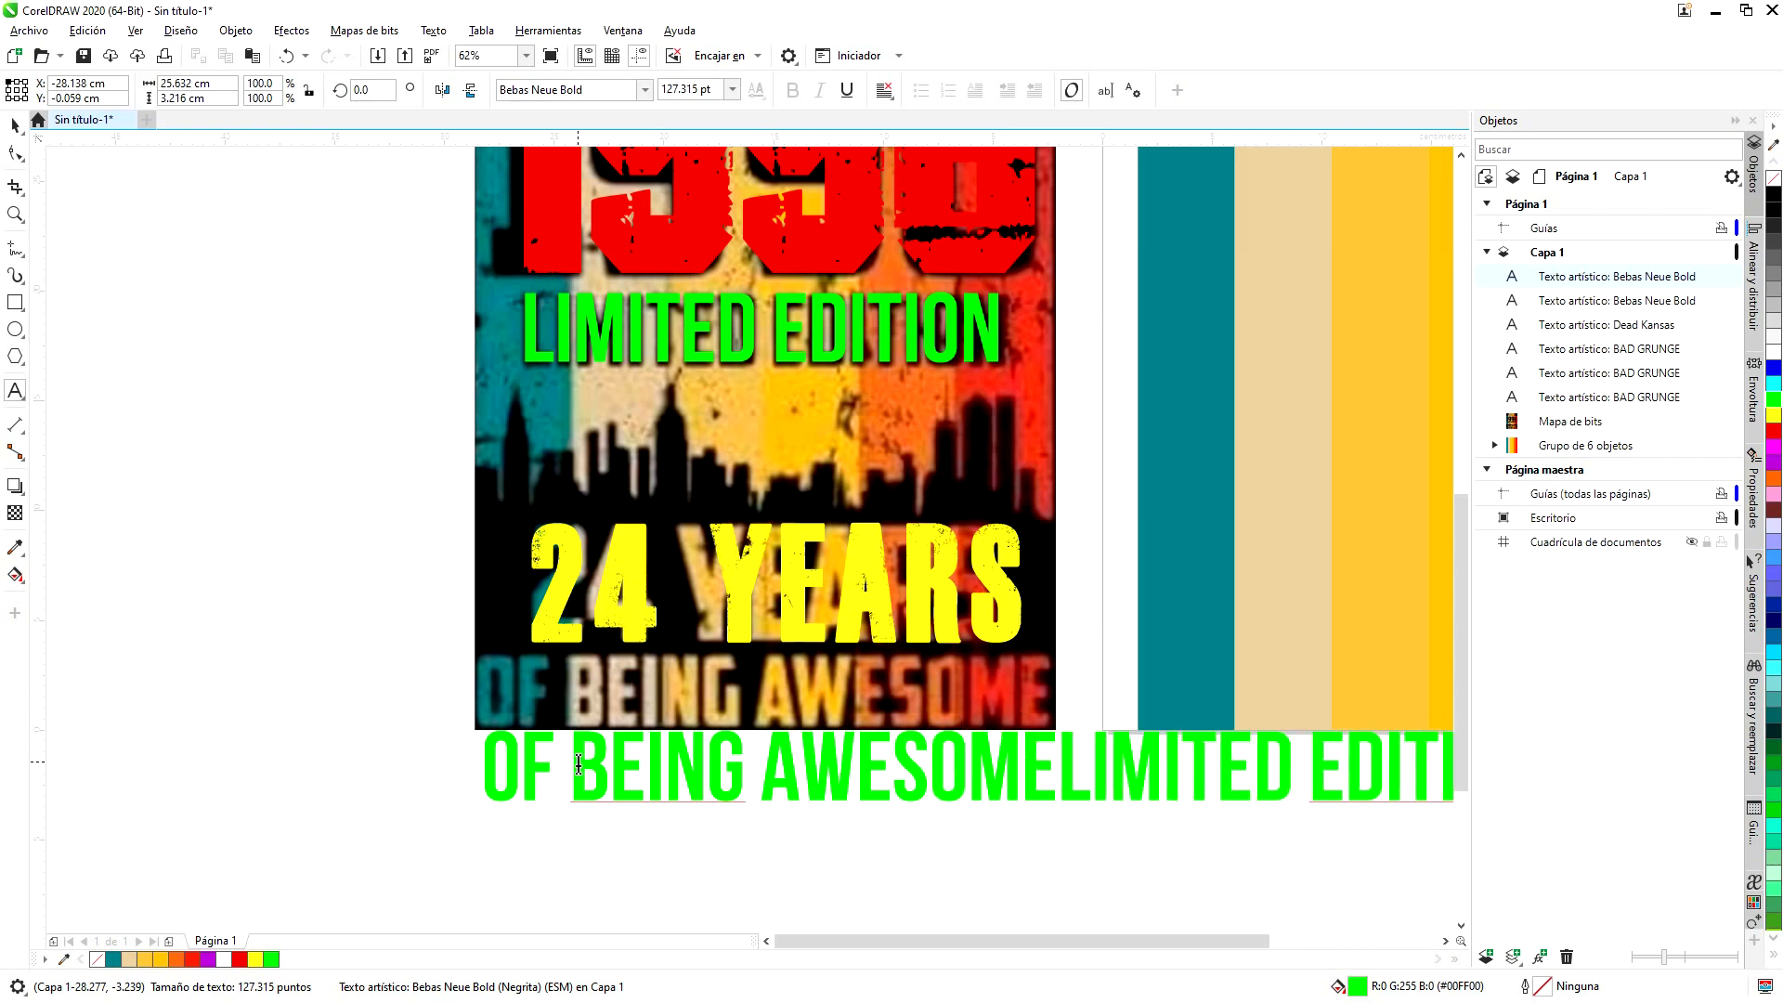
key(Delete)
key(Delete)
key(Delete)
key(Delete)
key(Delete)
key(Delete)
key(Delete)
key(Delete)
key(Delete)
key(Delete)
key(Delete)
key(Delete)
key(Delete)
key(Delete)
key(Delete)
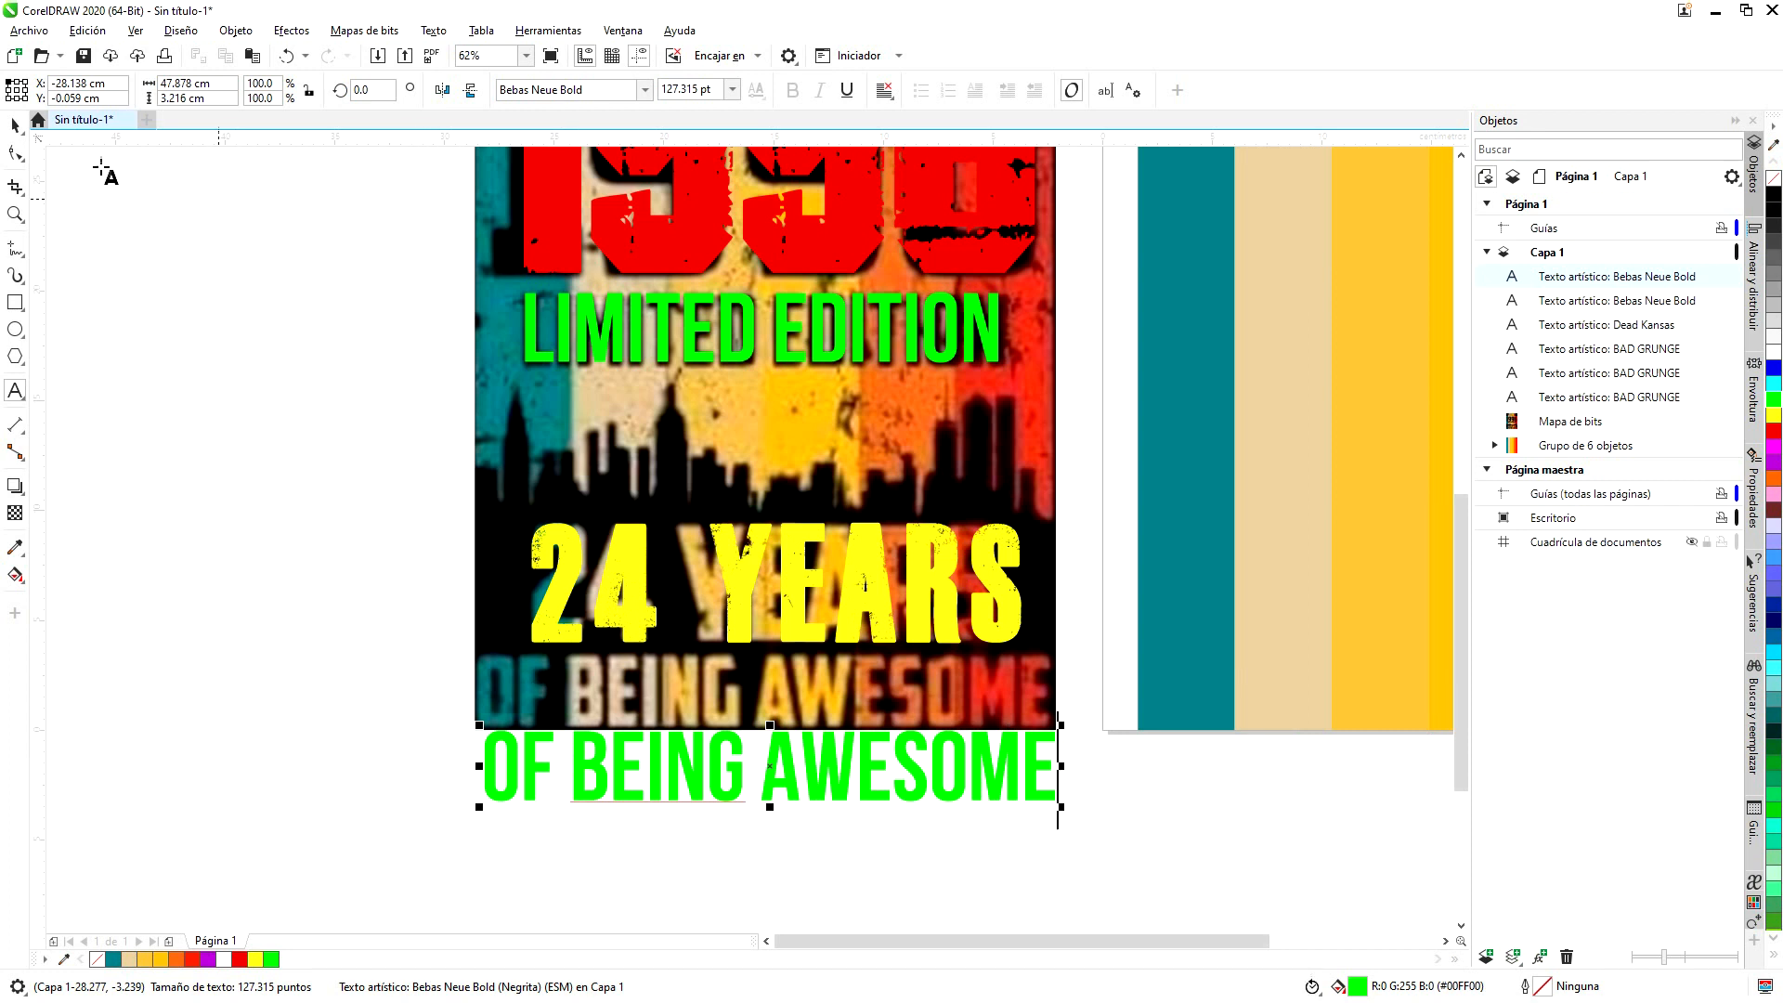
click(14, 124)
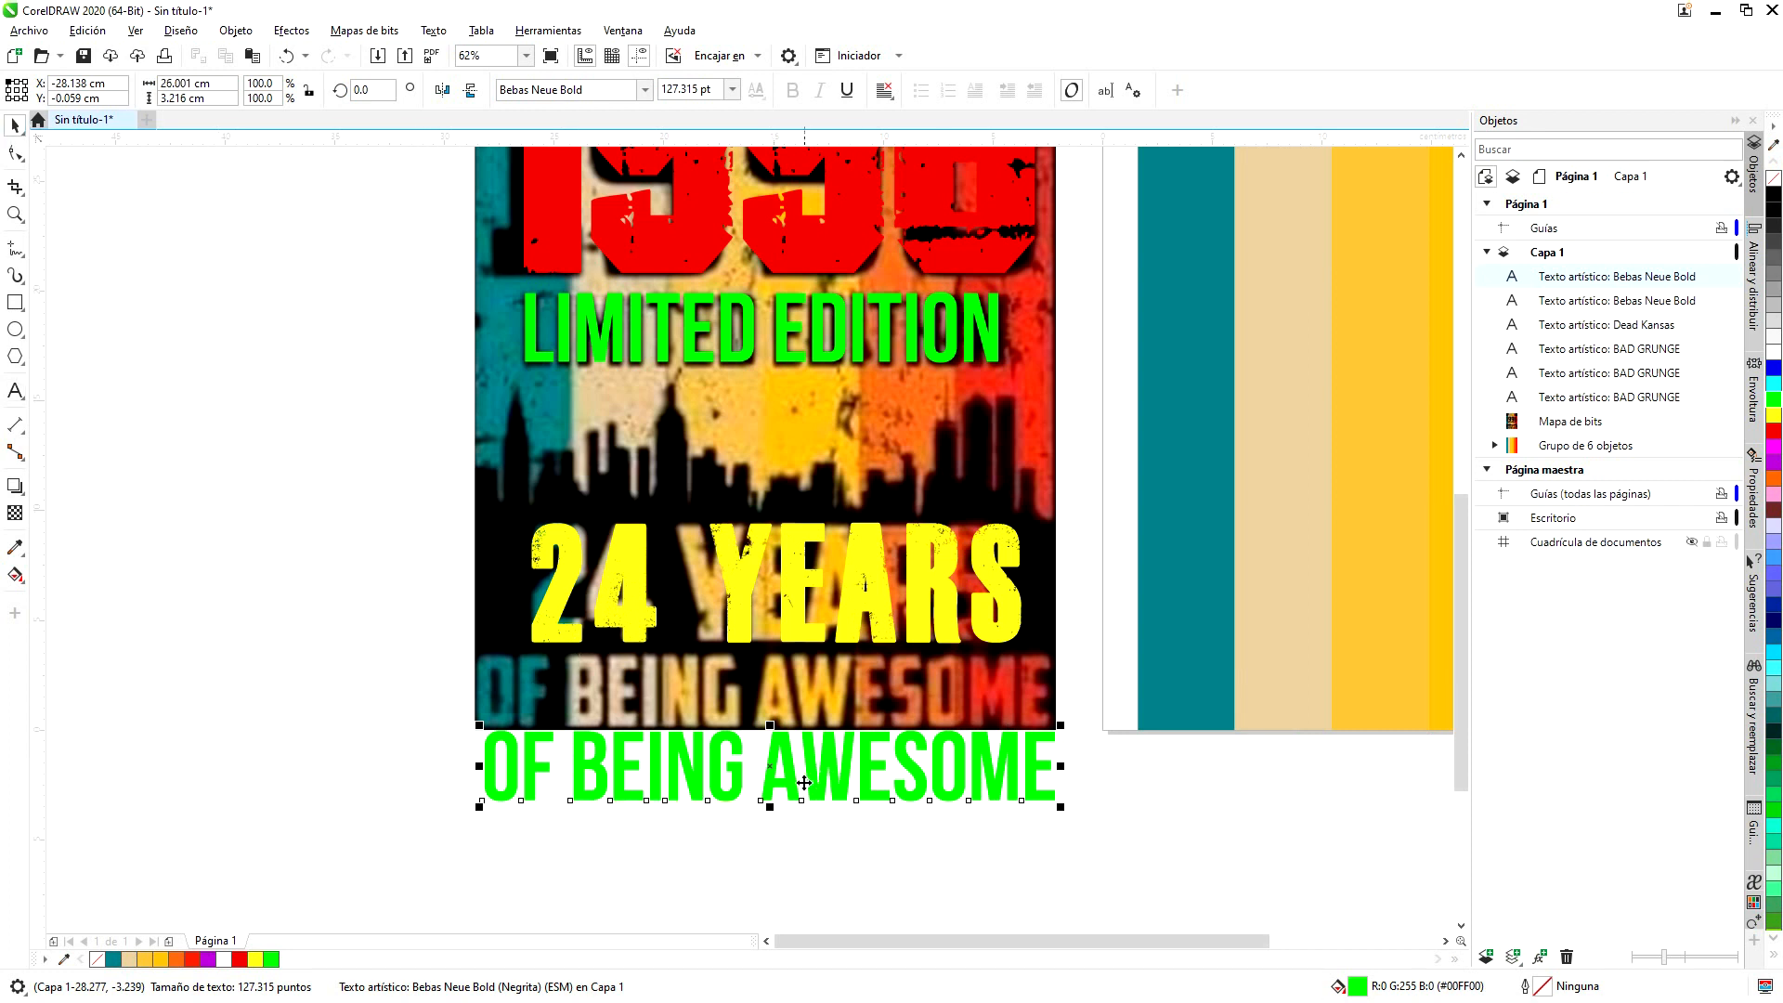
drag(774, 746, 766, 693)
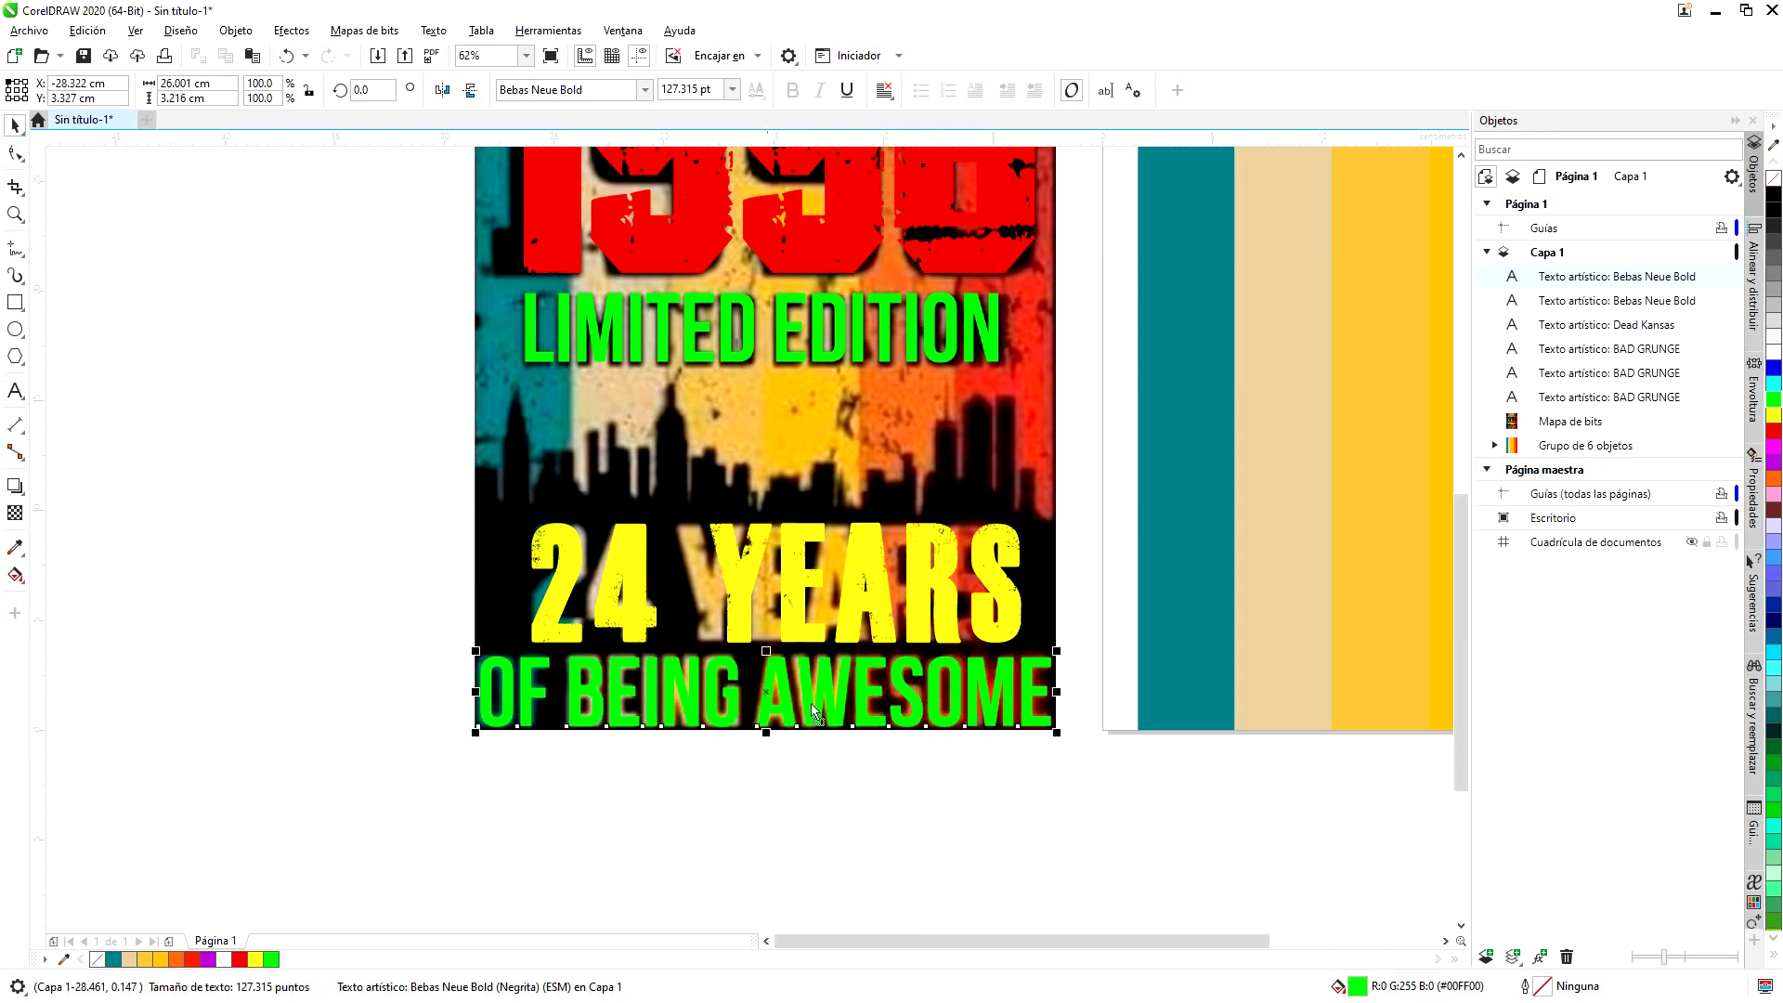
- Center the five lettering lines on a common vertical axis and move them together off the reference image to the blank area beside it
scroll(938, 722, up, 2)
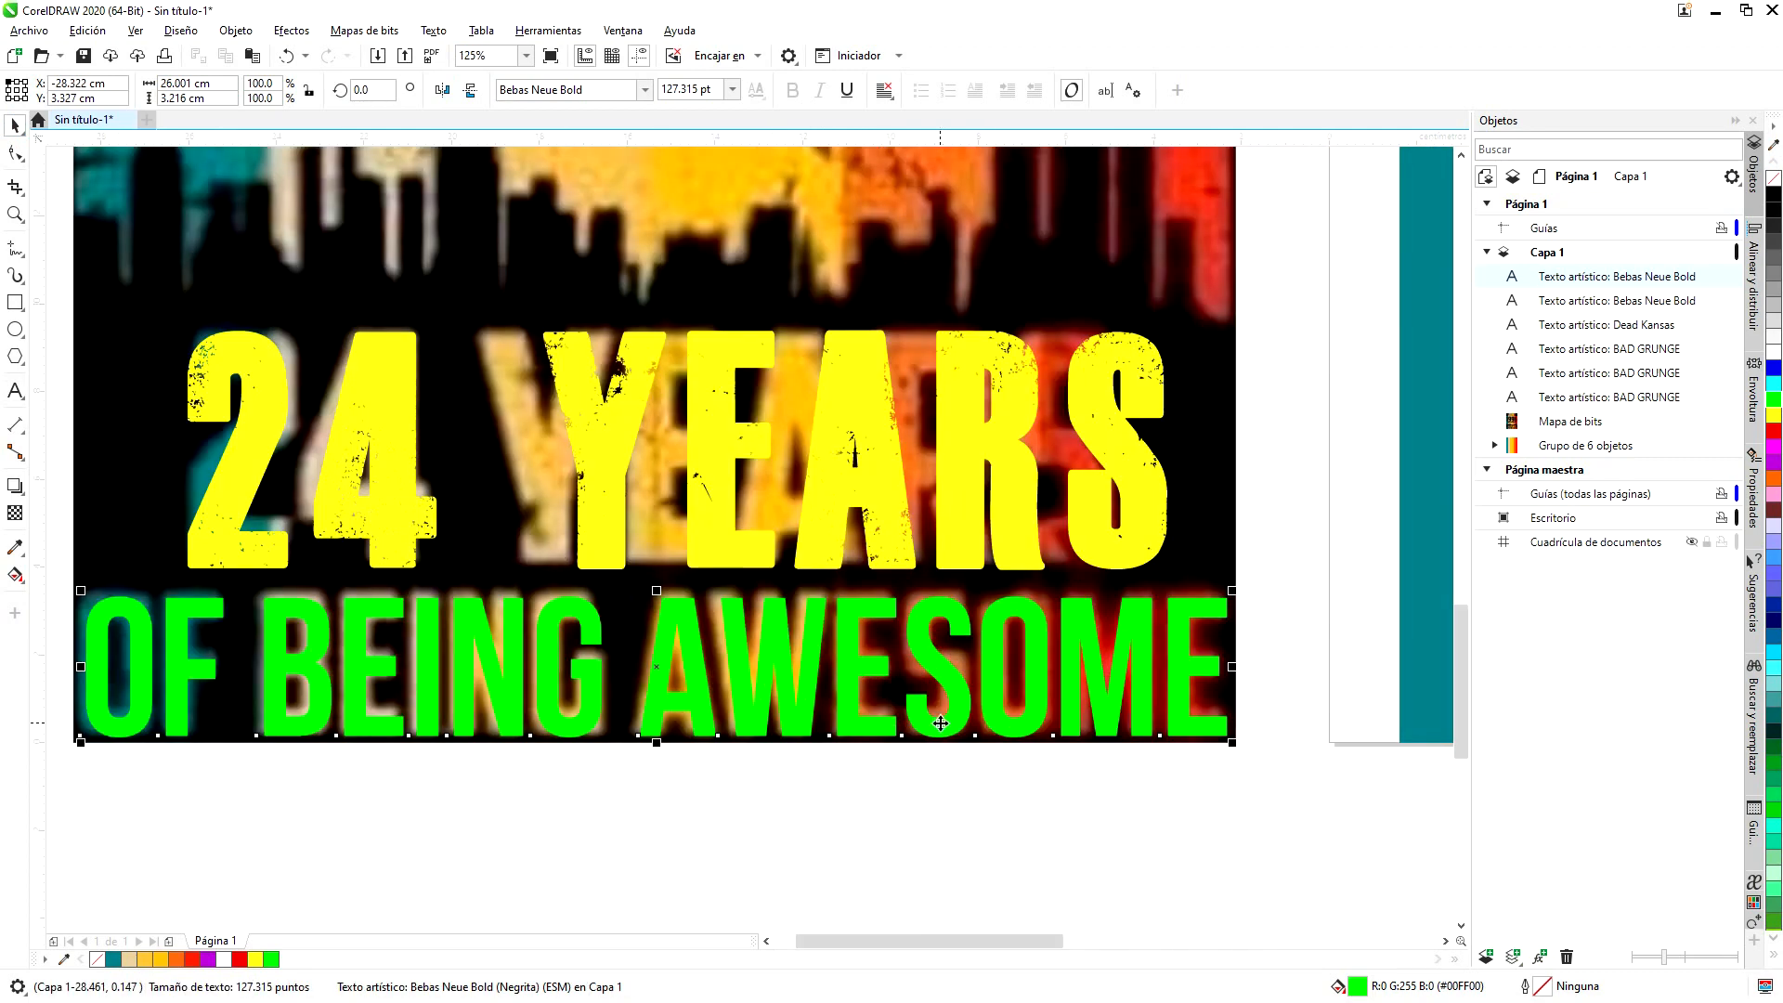
scroll(940, 723, down, 2)
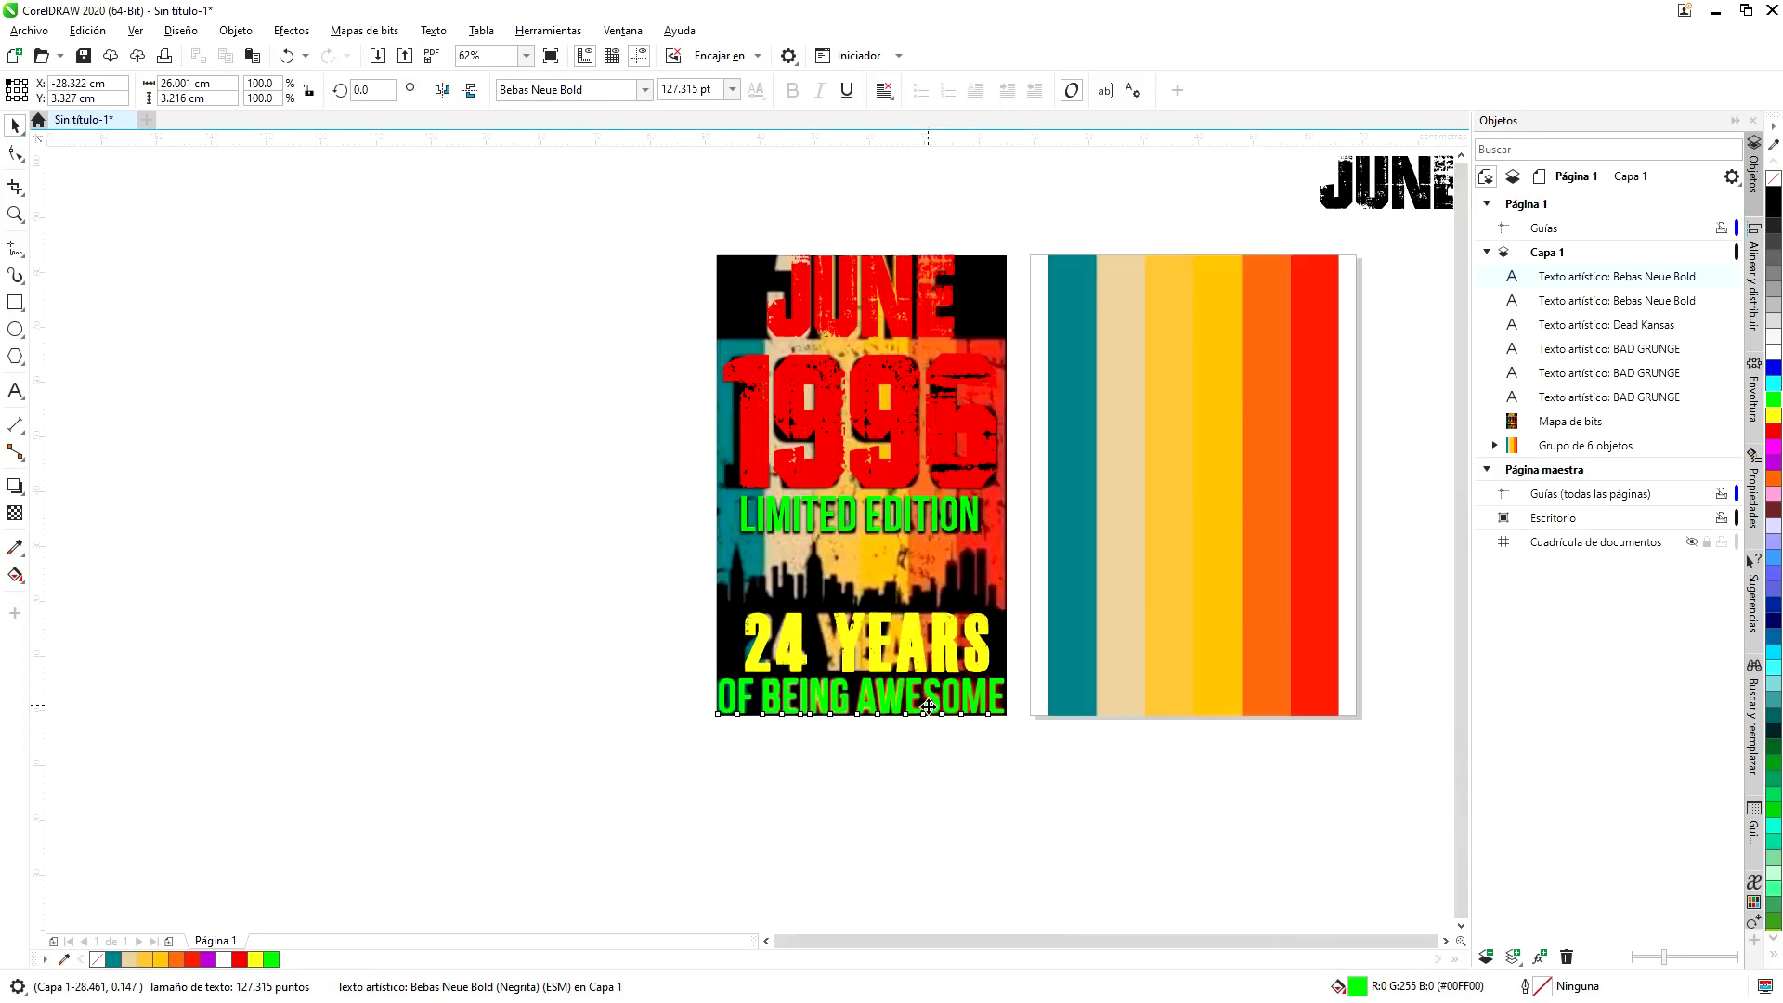
scroll(927, 704, down, 1)
scroll(915, 668, up, 1)
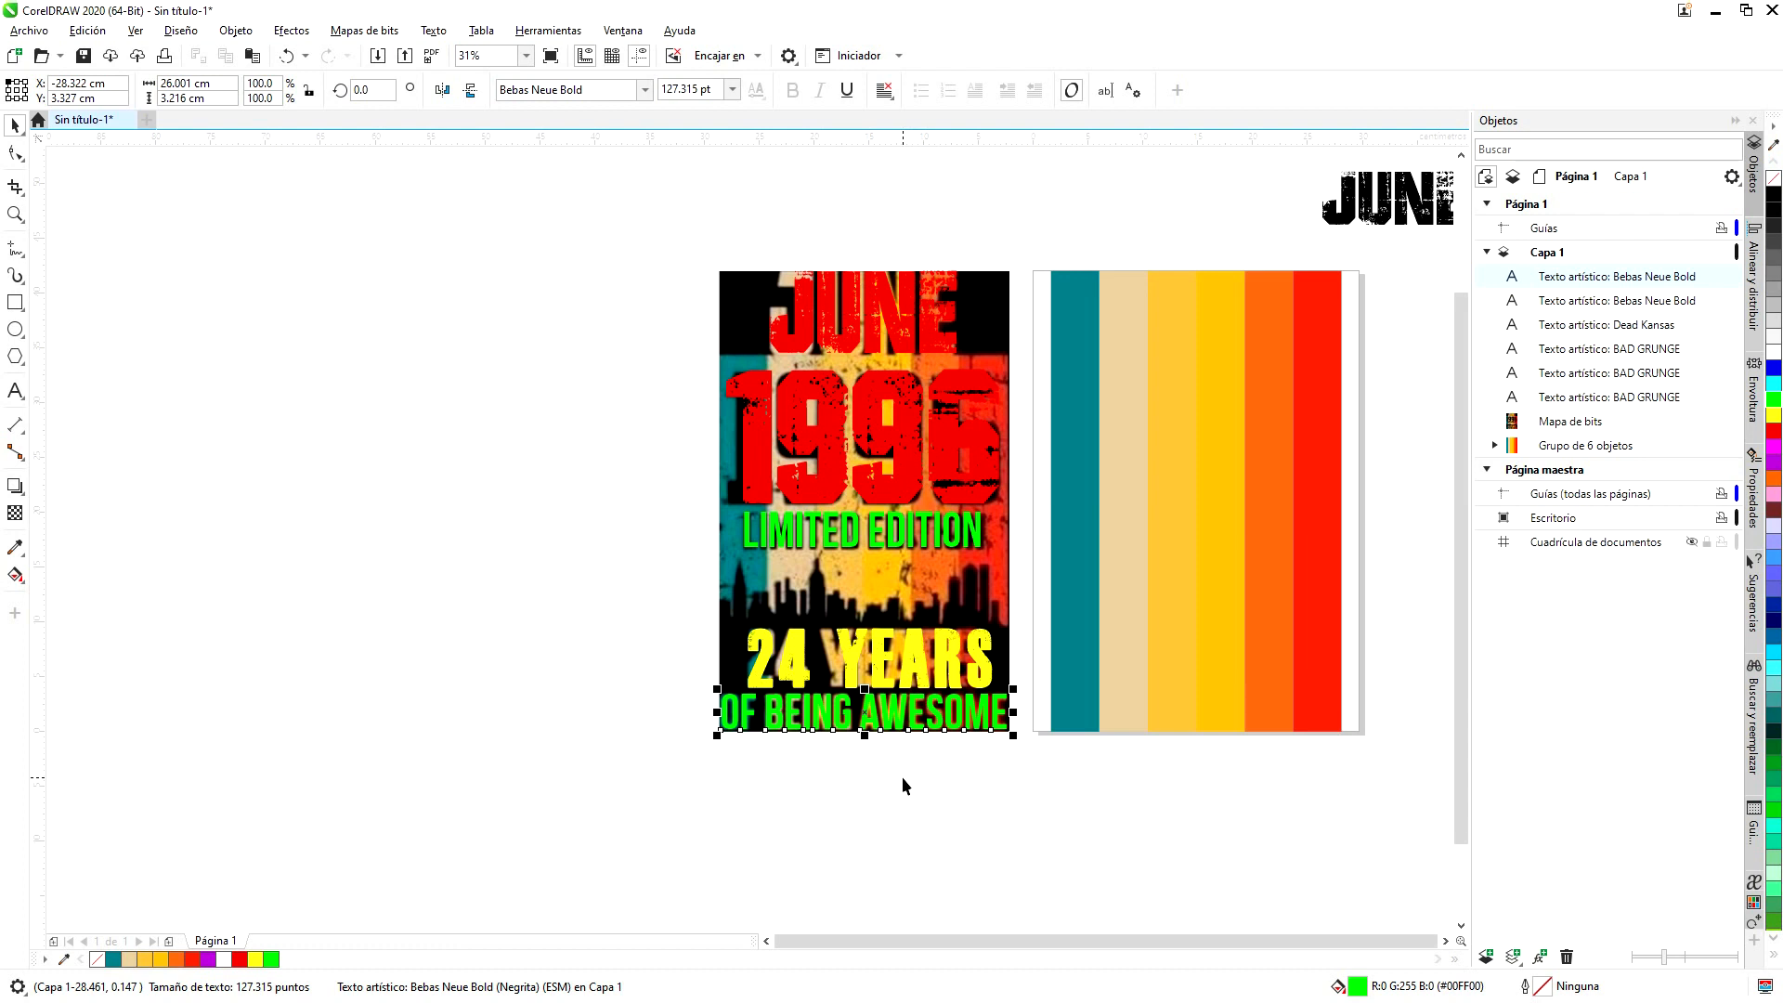
shift+click(905, 650)
shift+click(907, 546)
shift+click(902, 476)
shift+click(891, 320)
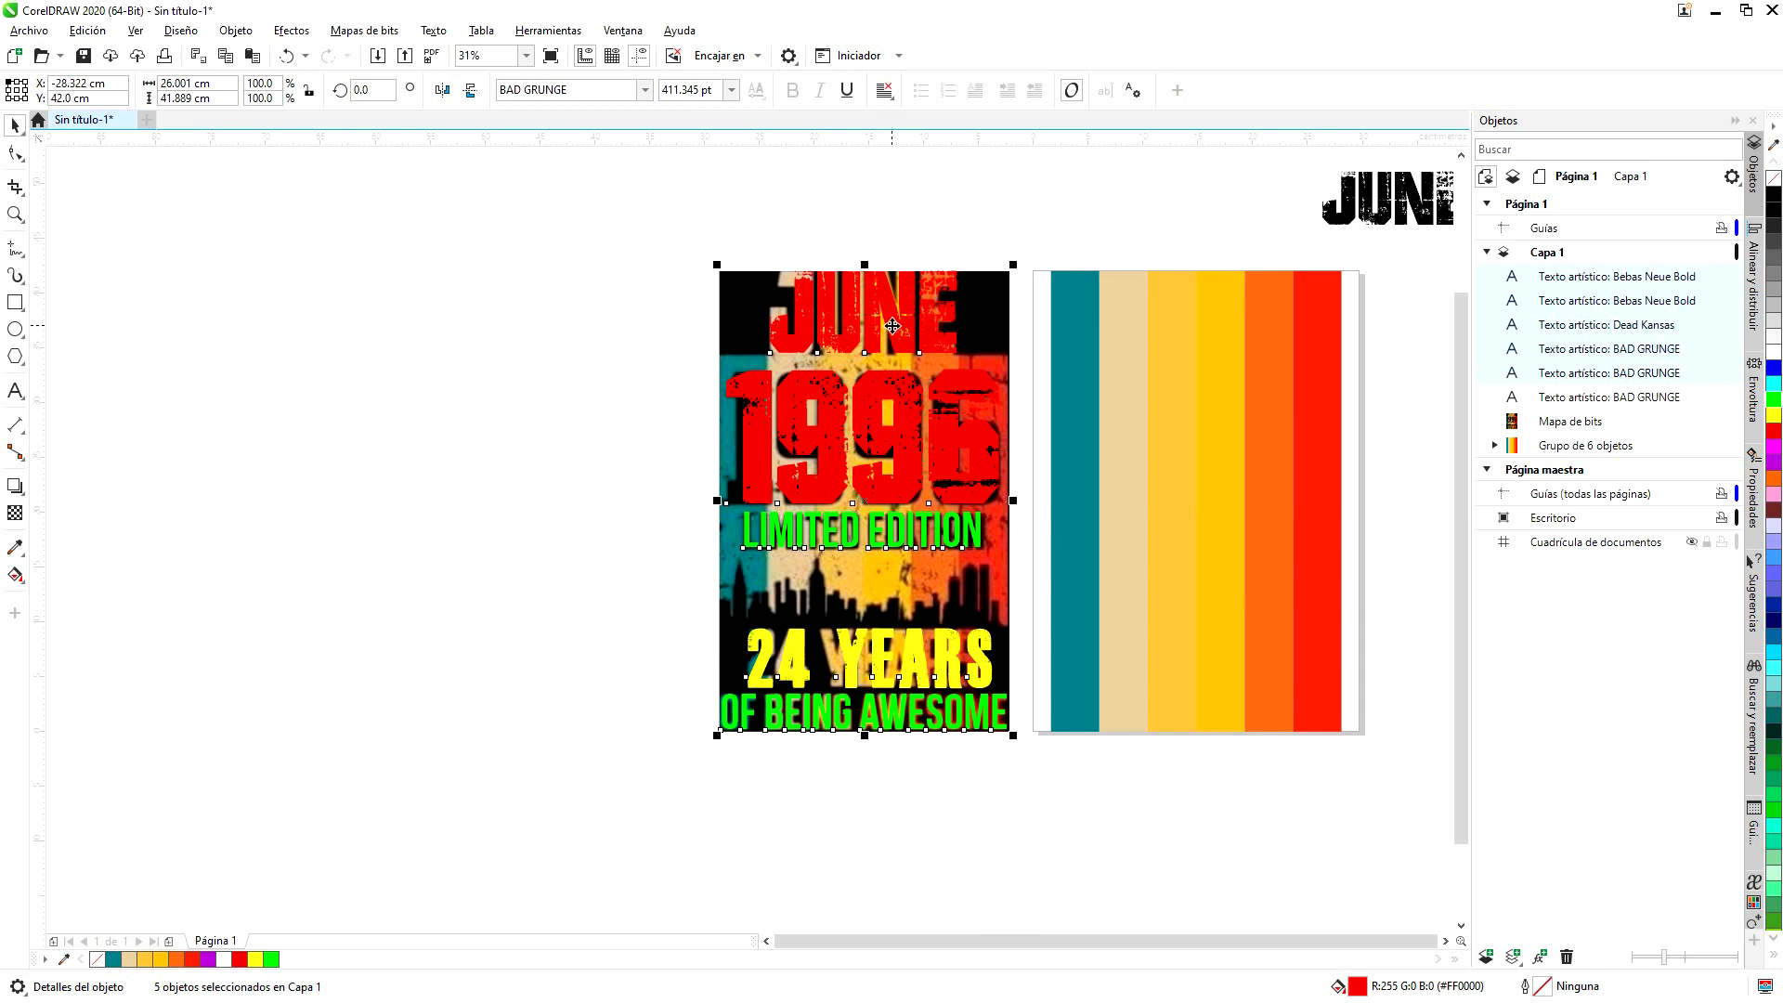
key(c)
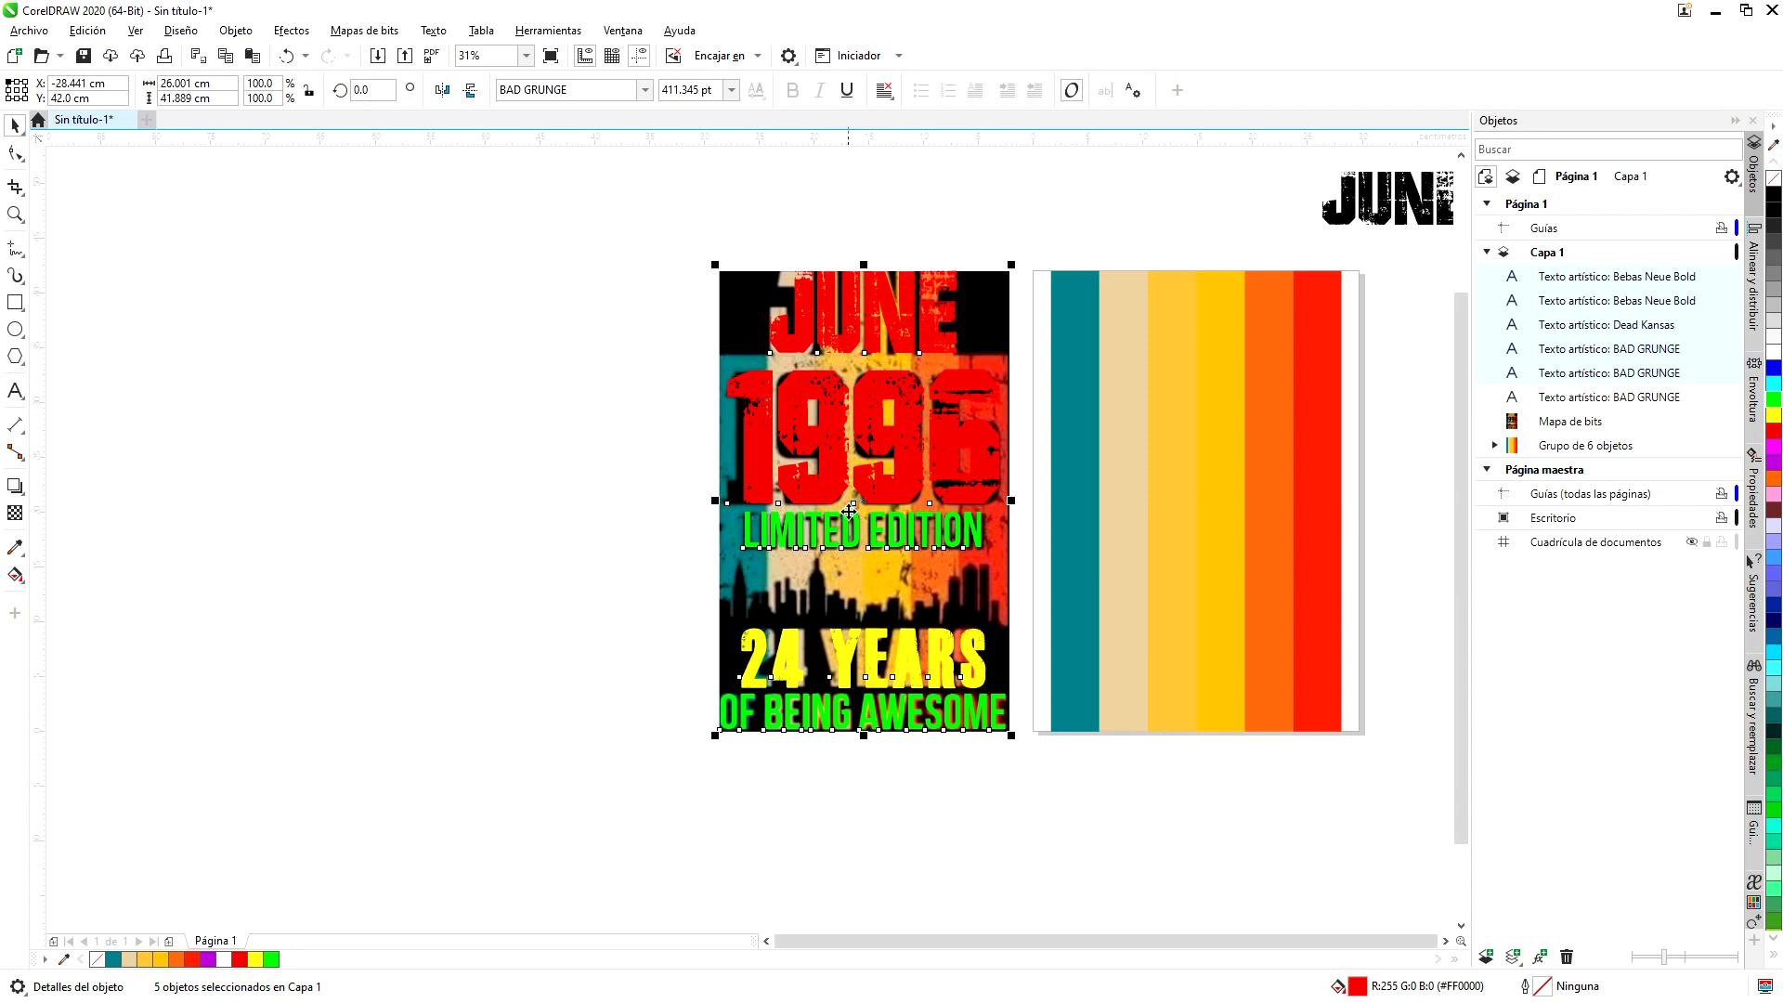
drag(883, 495, 568, 520)
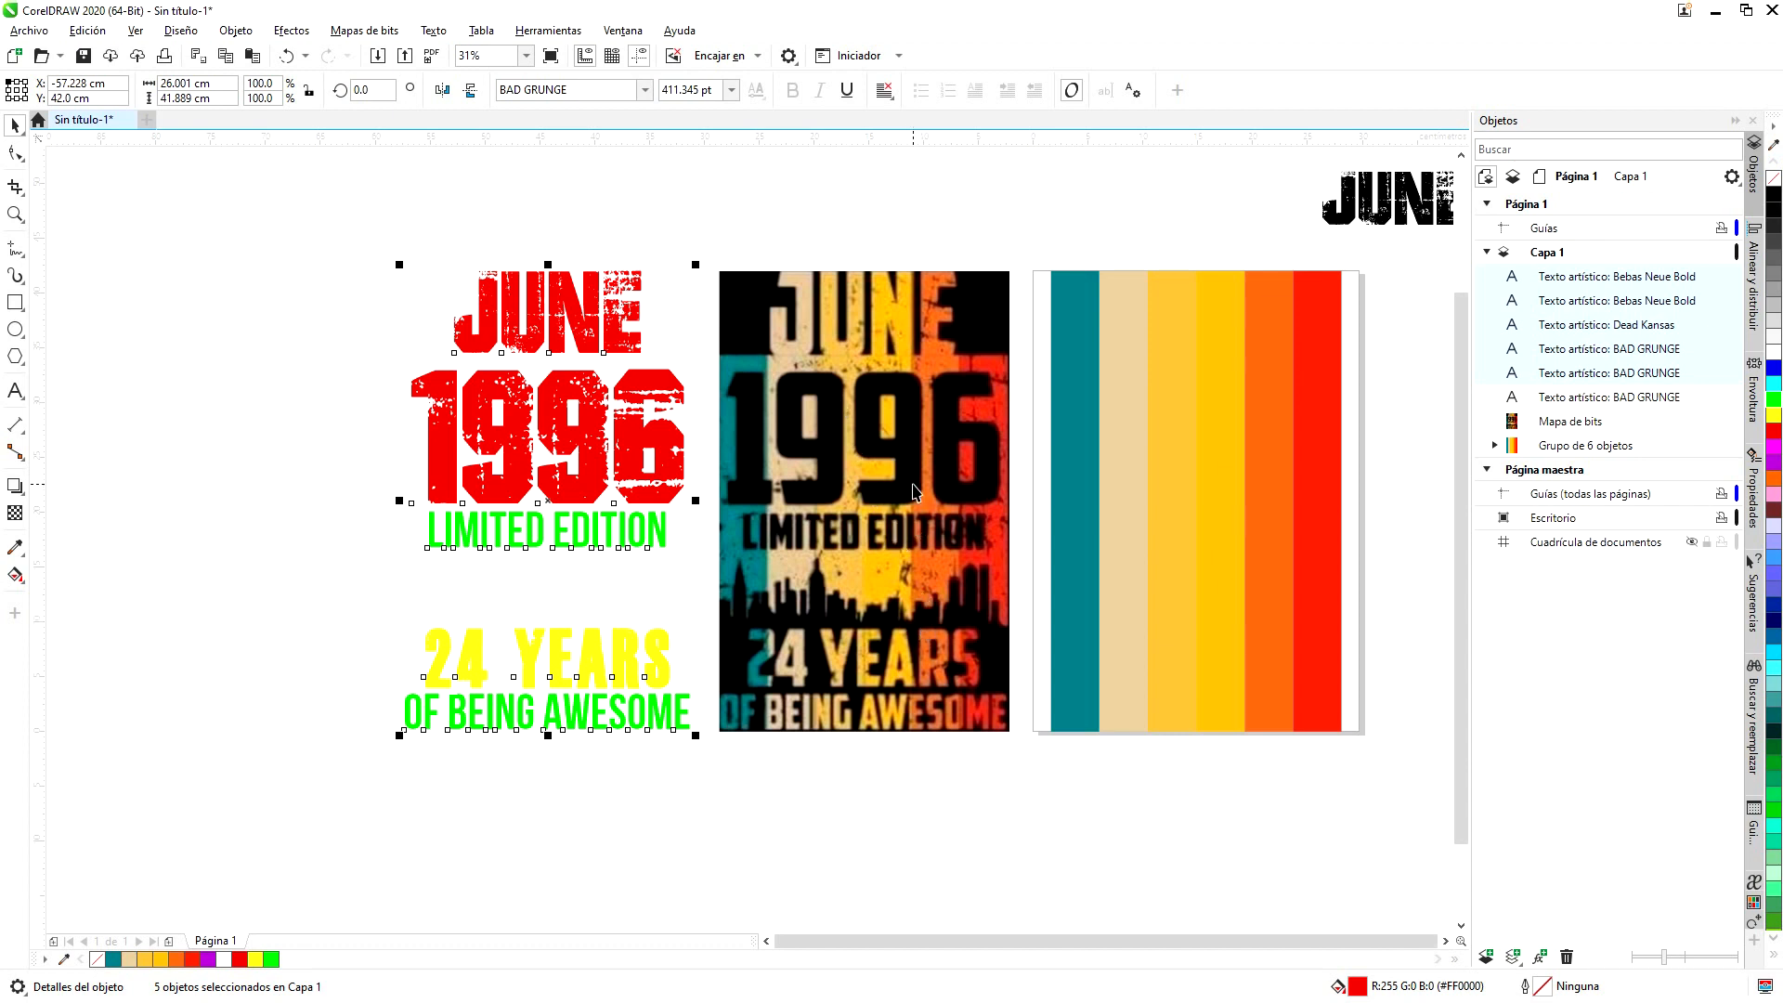
click(661, 237)
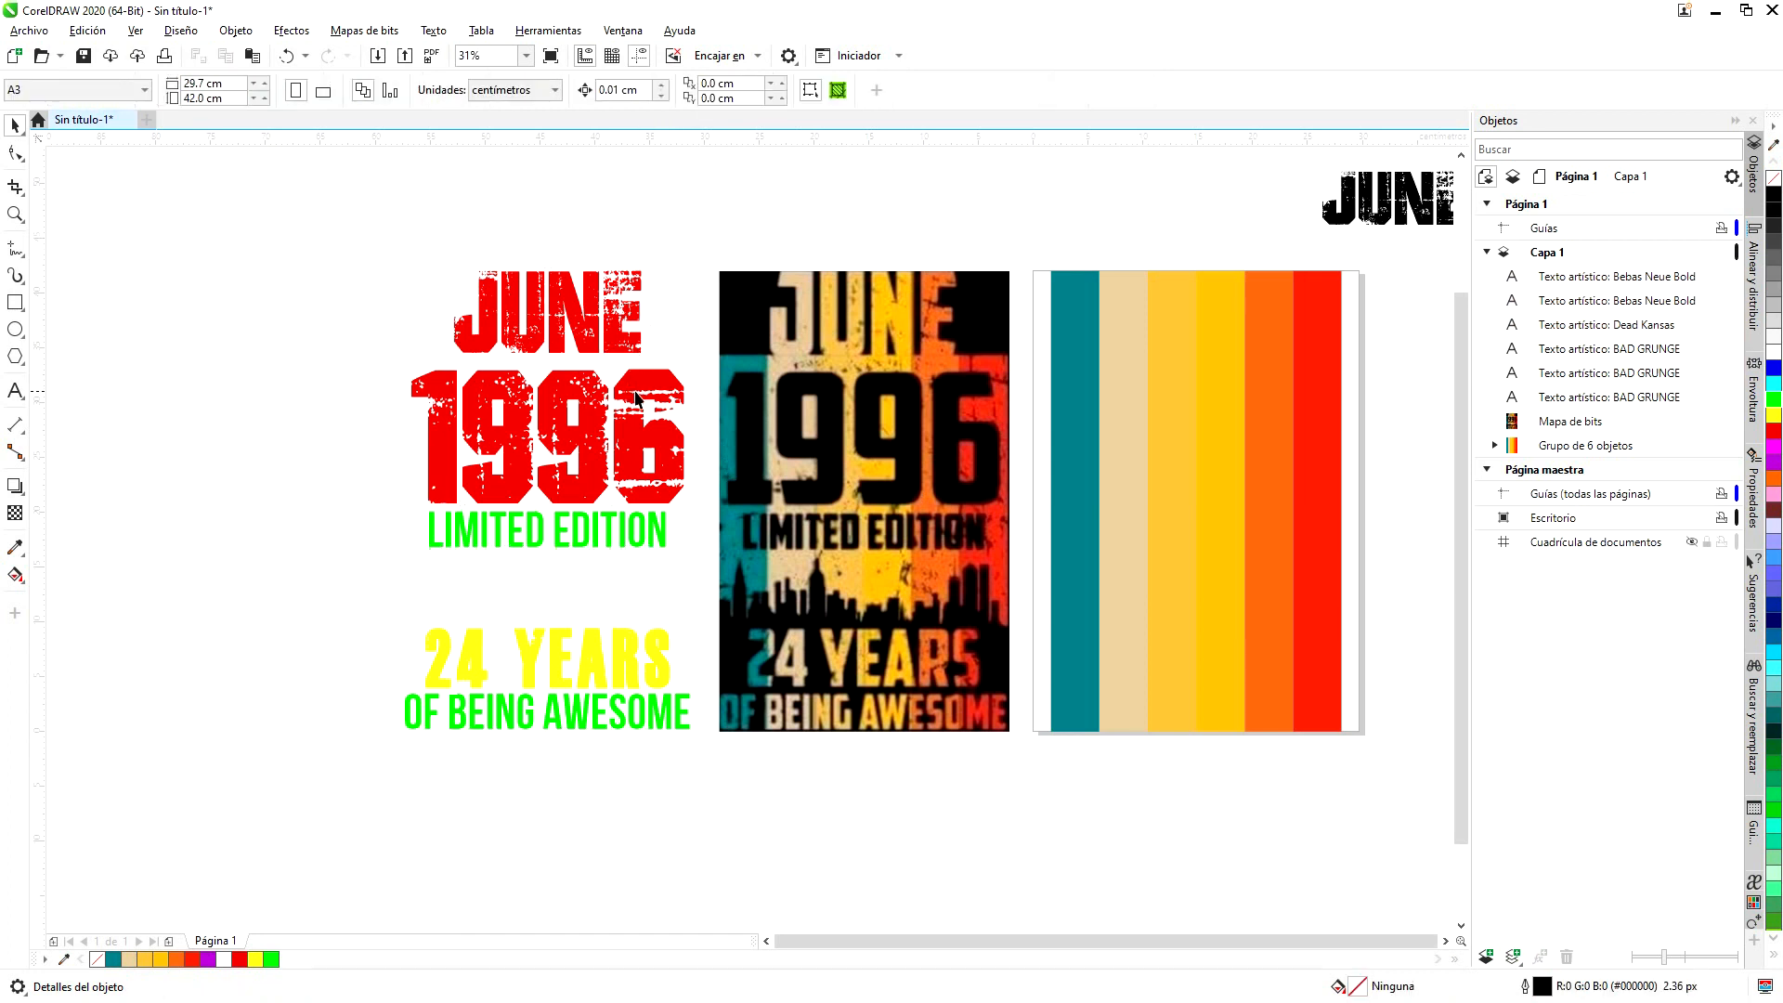
- Fill the 1996 and LIMITED EDITION texts with black and group them
click(630, 435)
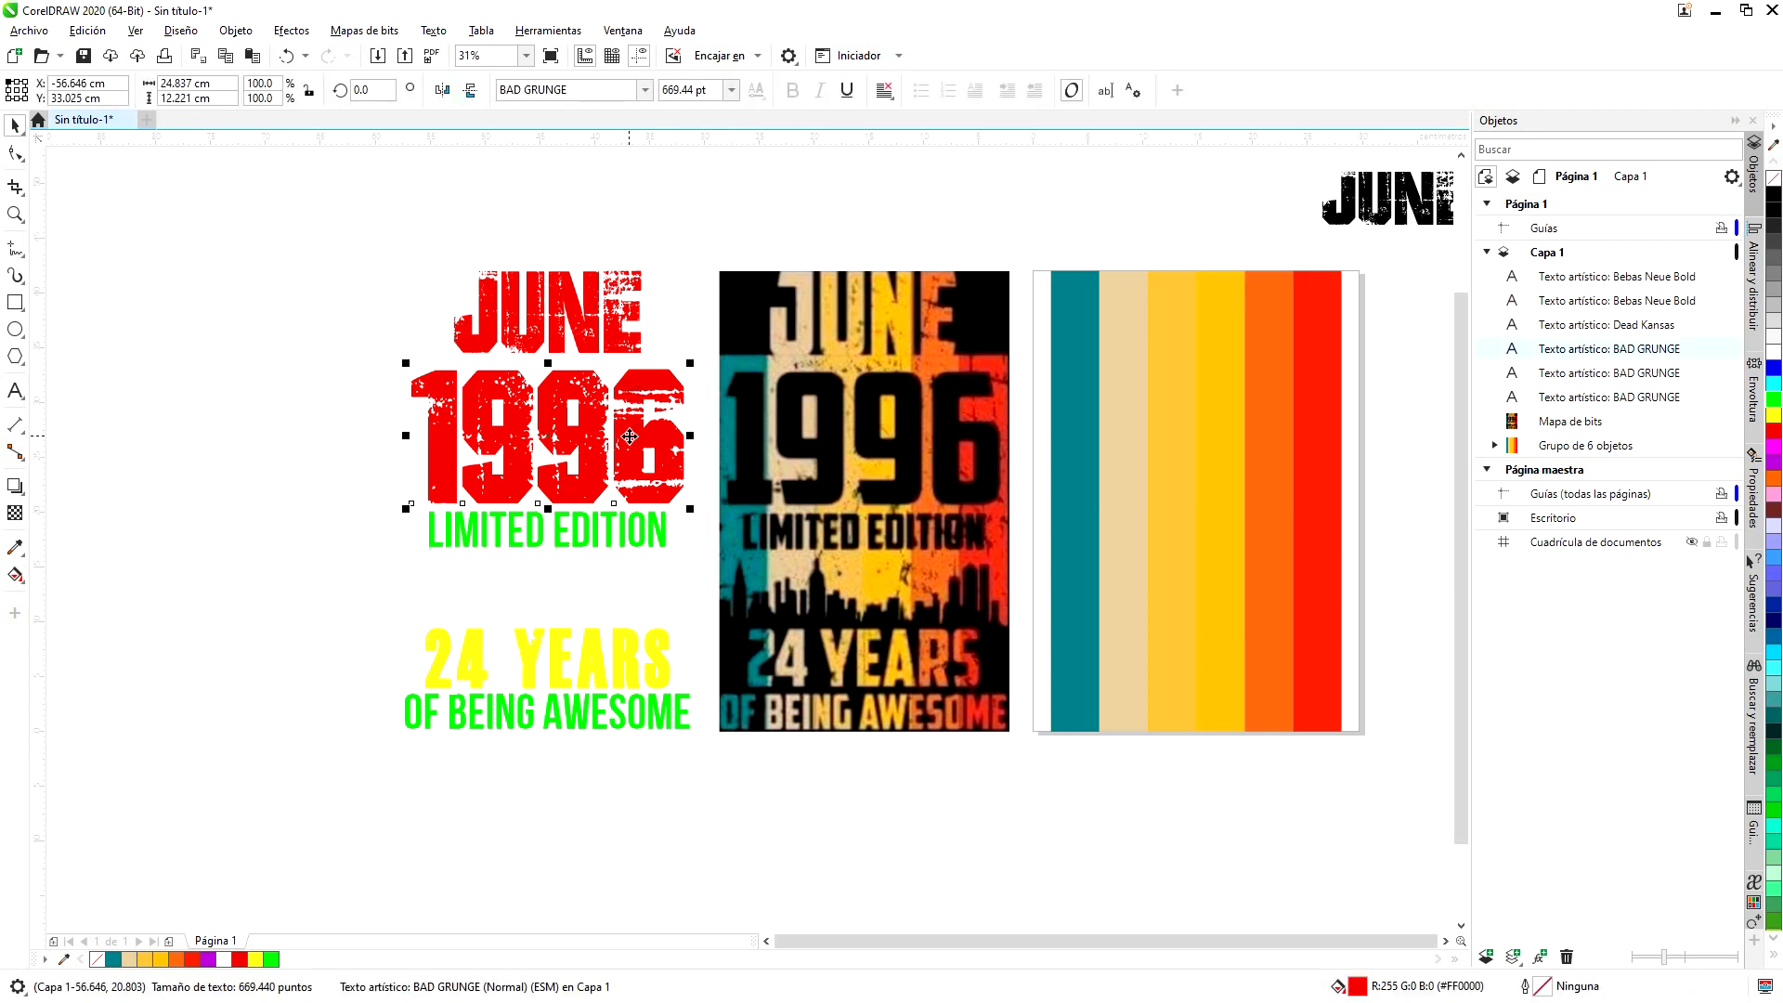
shift+click(587, 524)
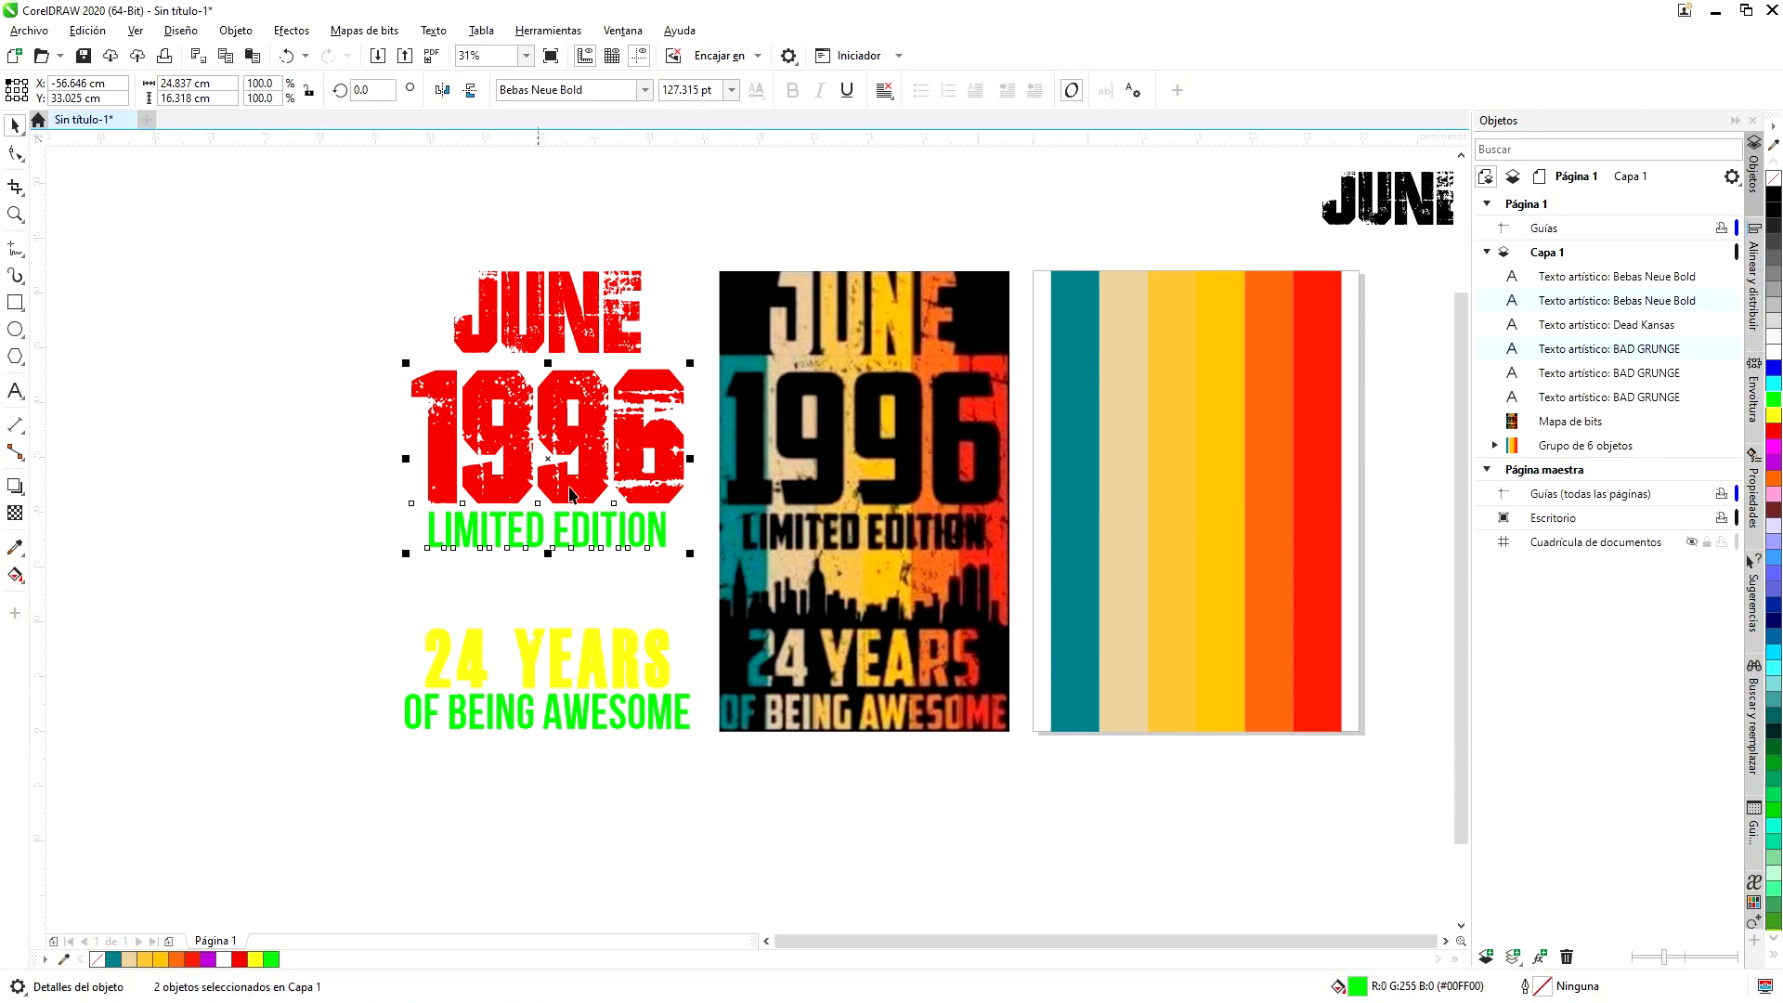
click(1773, 194)
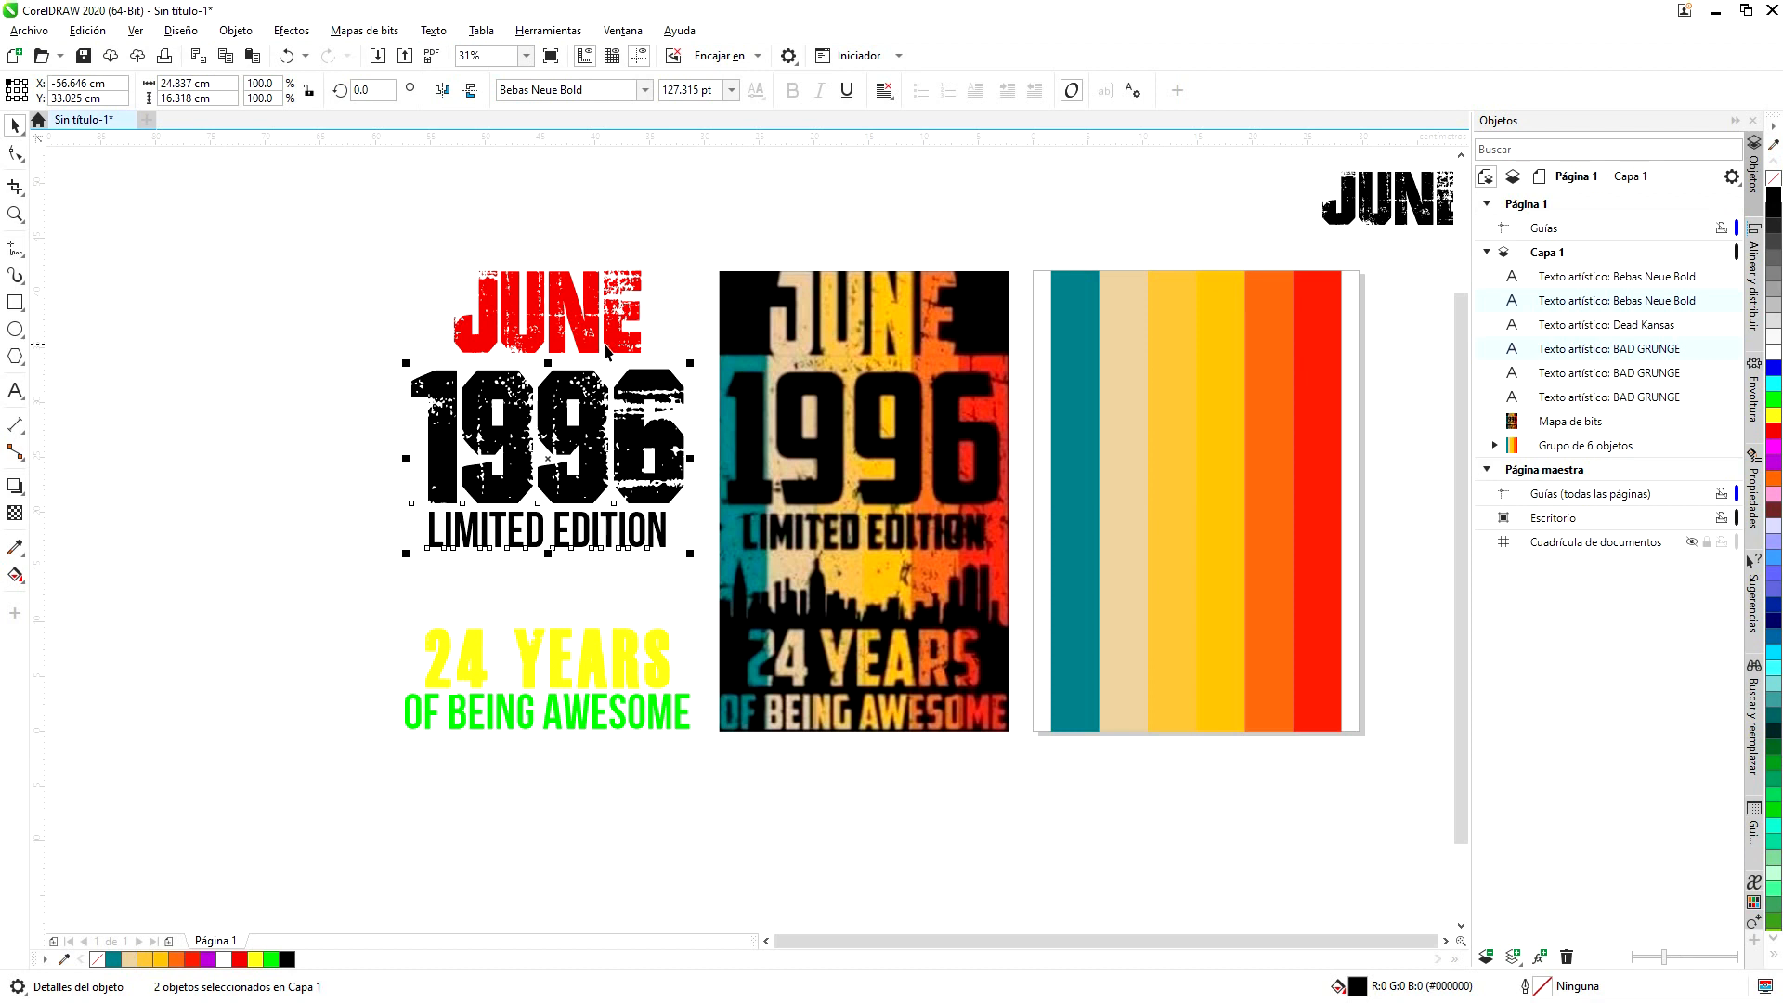
key(ctrl+g)
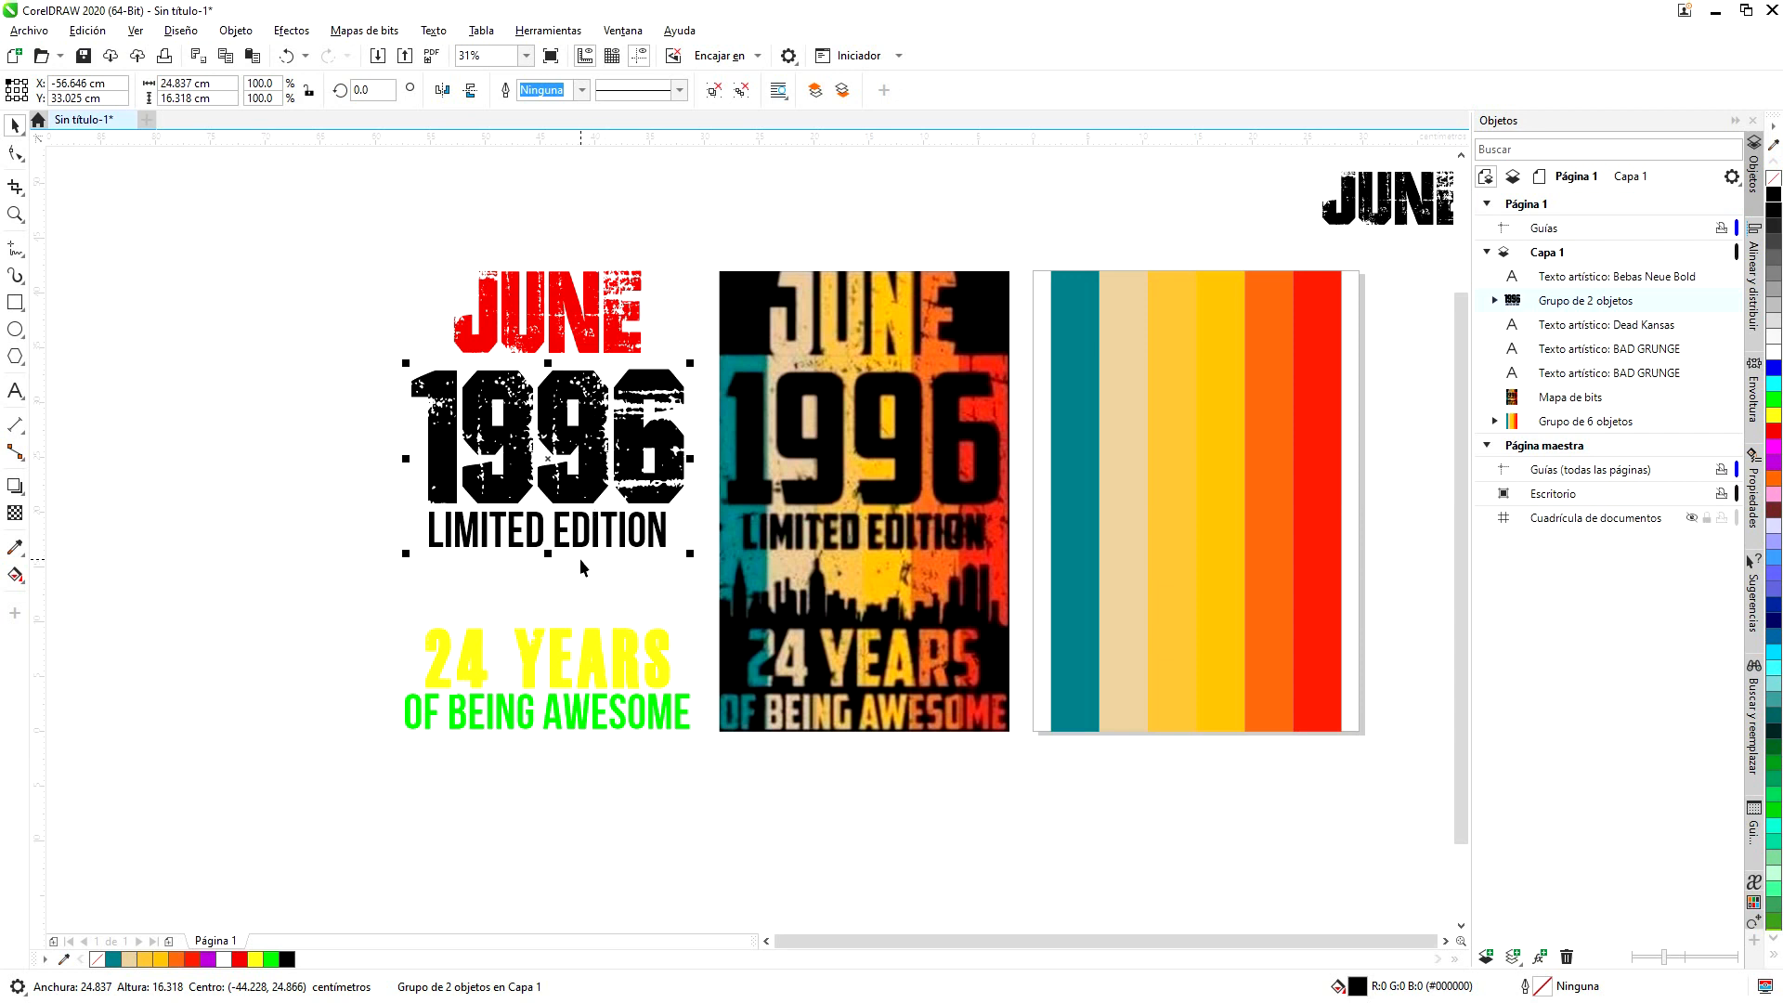
- Group the JUNE, 24 YEARS and OF BEING AWESOME texts into one object
click(576, 711)
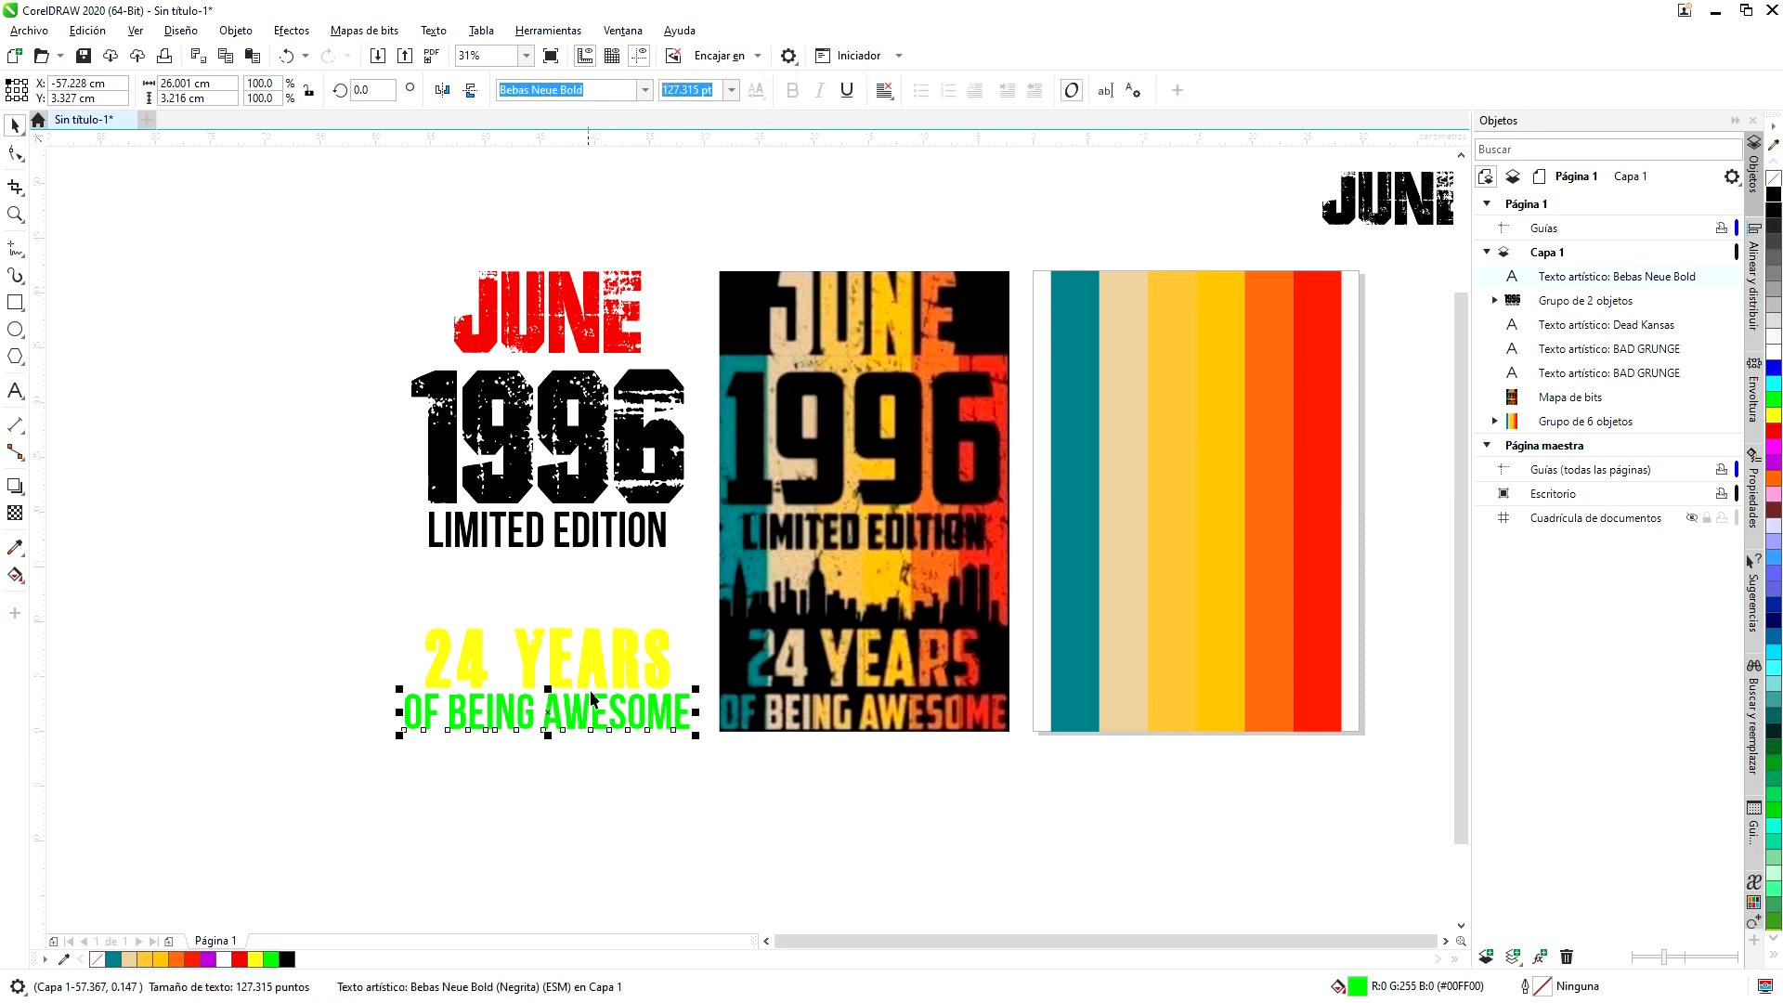
shift+click(594, 640)
shift+click(591, 300)
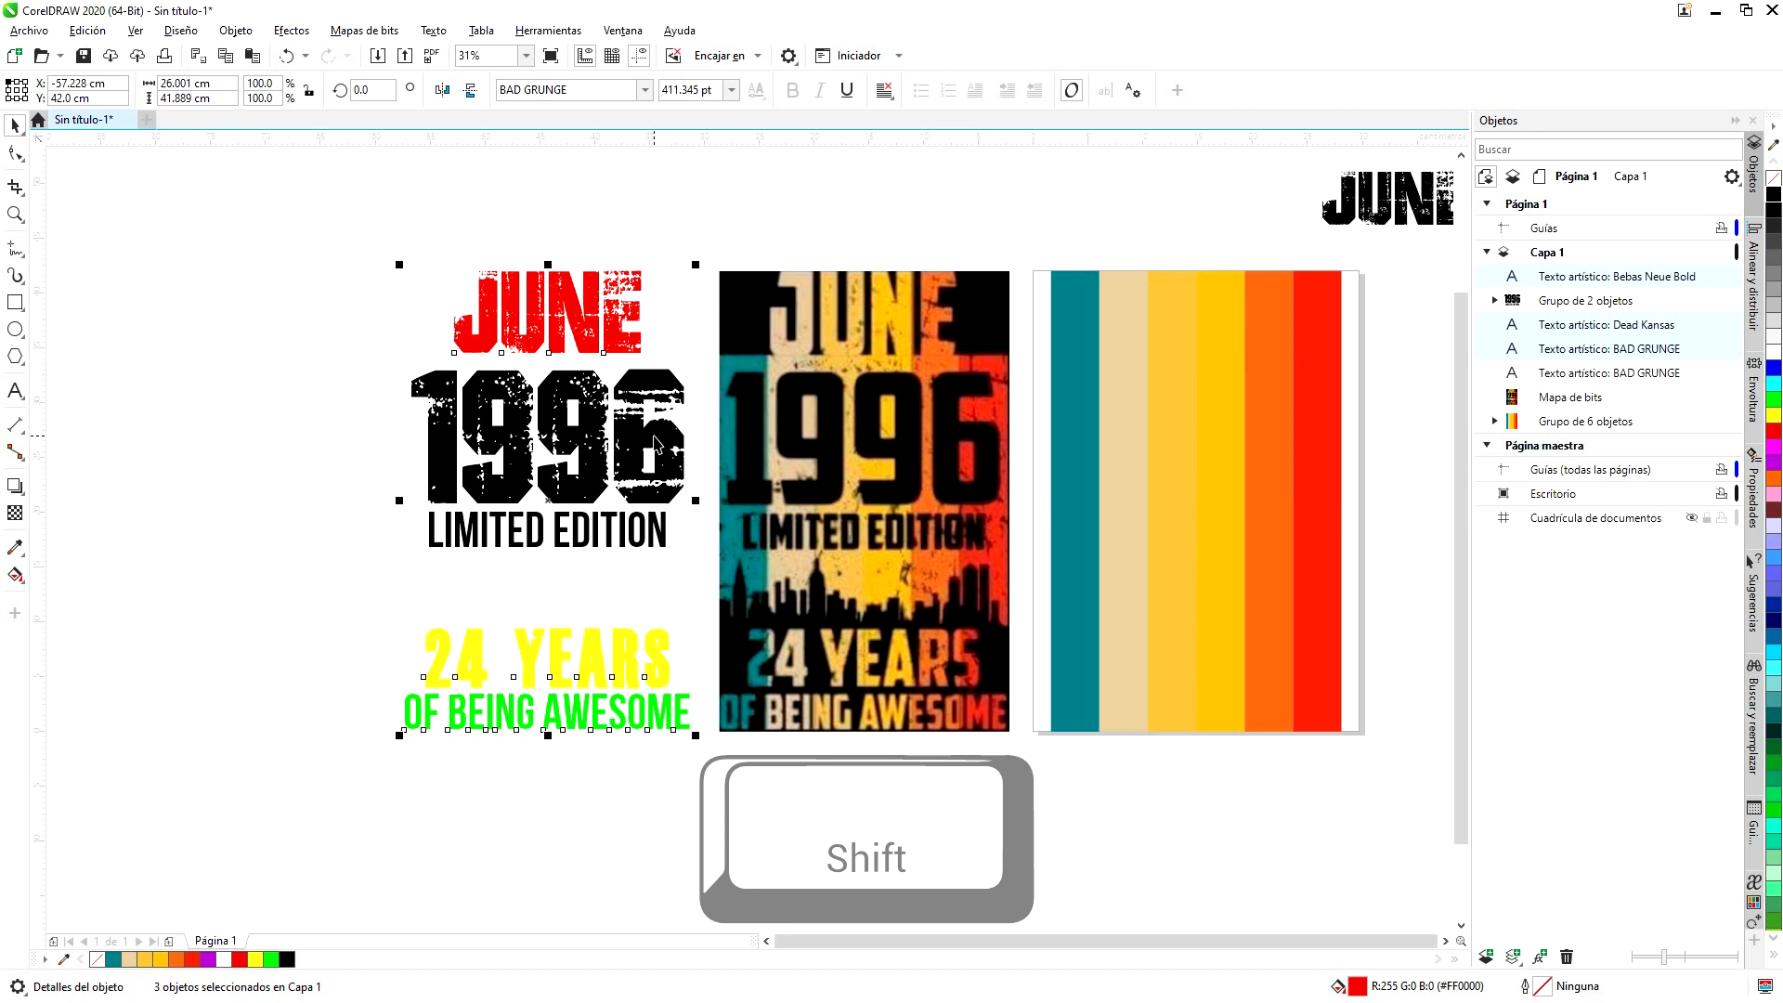
key(ctrl+g)
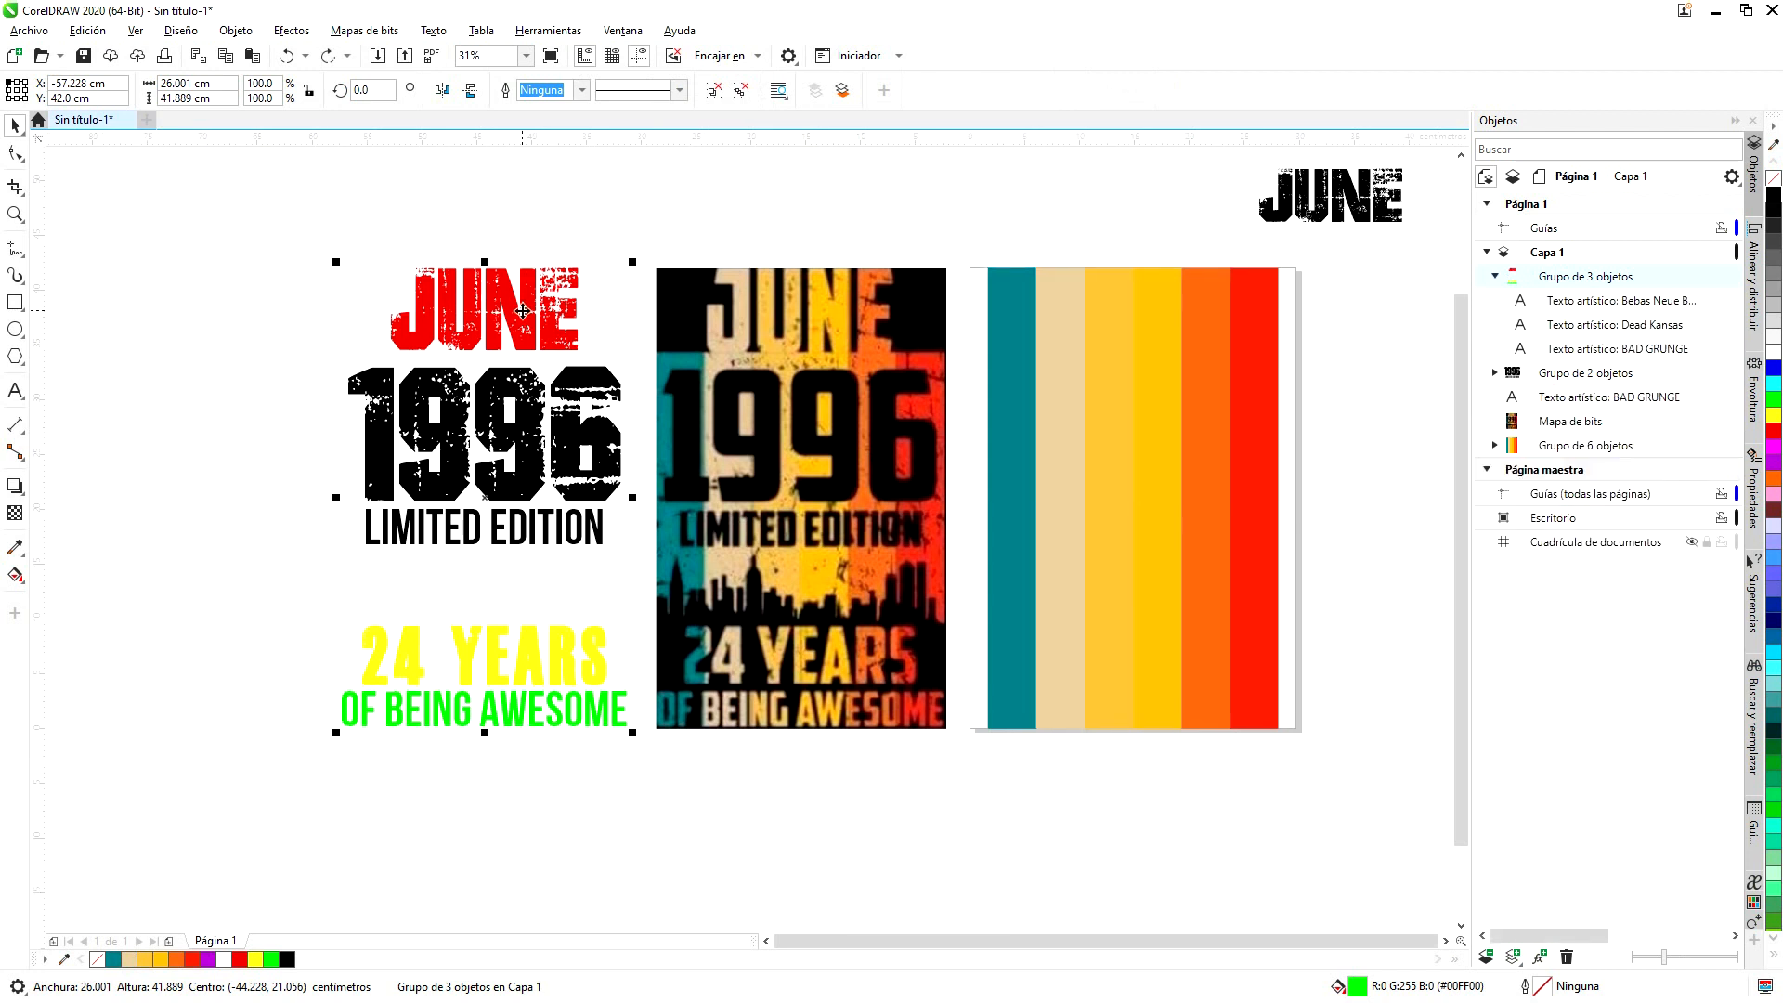
- Duplicate the color stripe group in place and PowerClip the copy inside the JUNE, 24 YEARS and OF BEING AWESOME group
click(1122, 482)
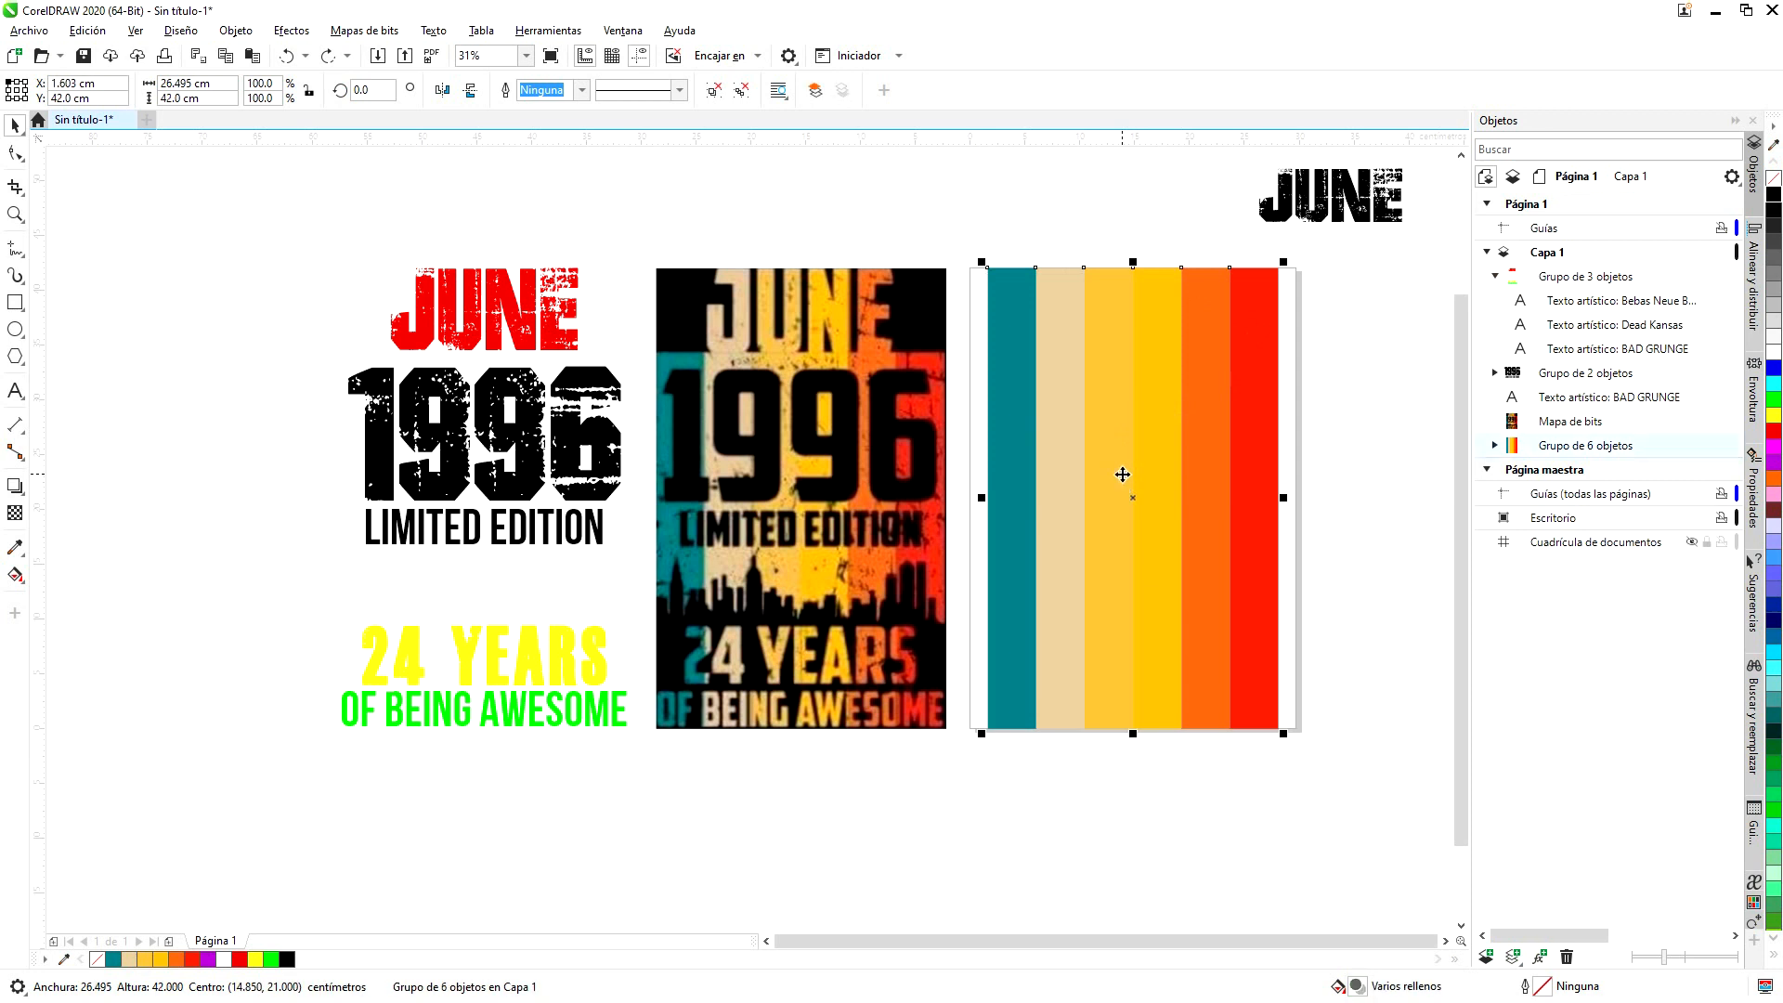
key(ctrl+d)
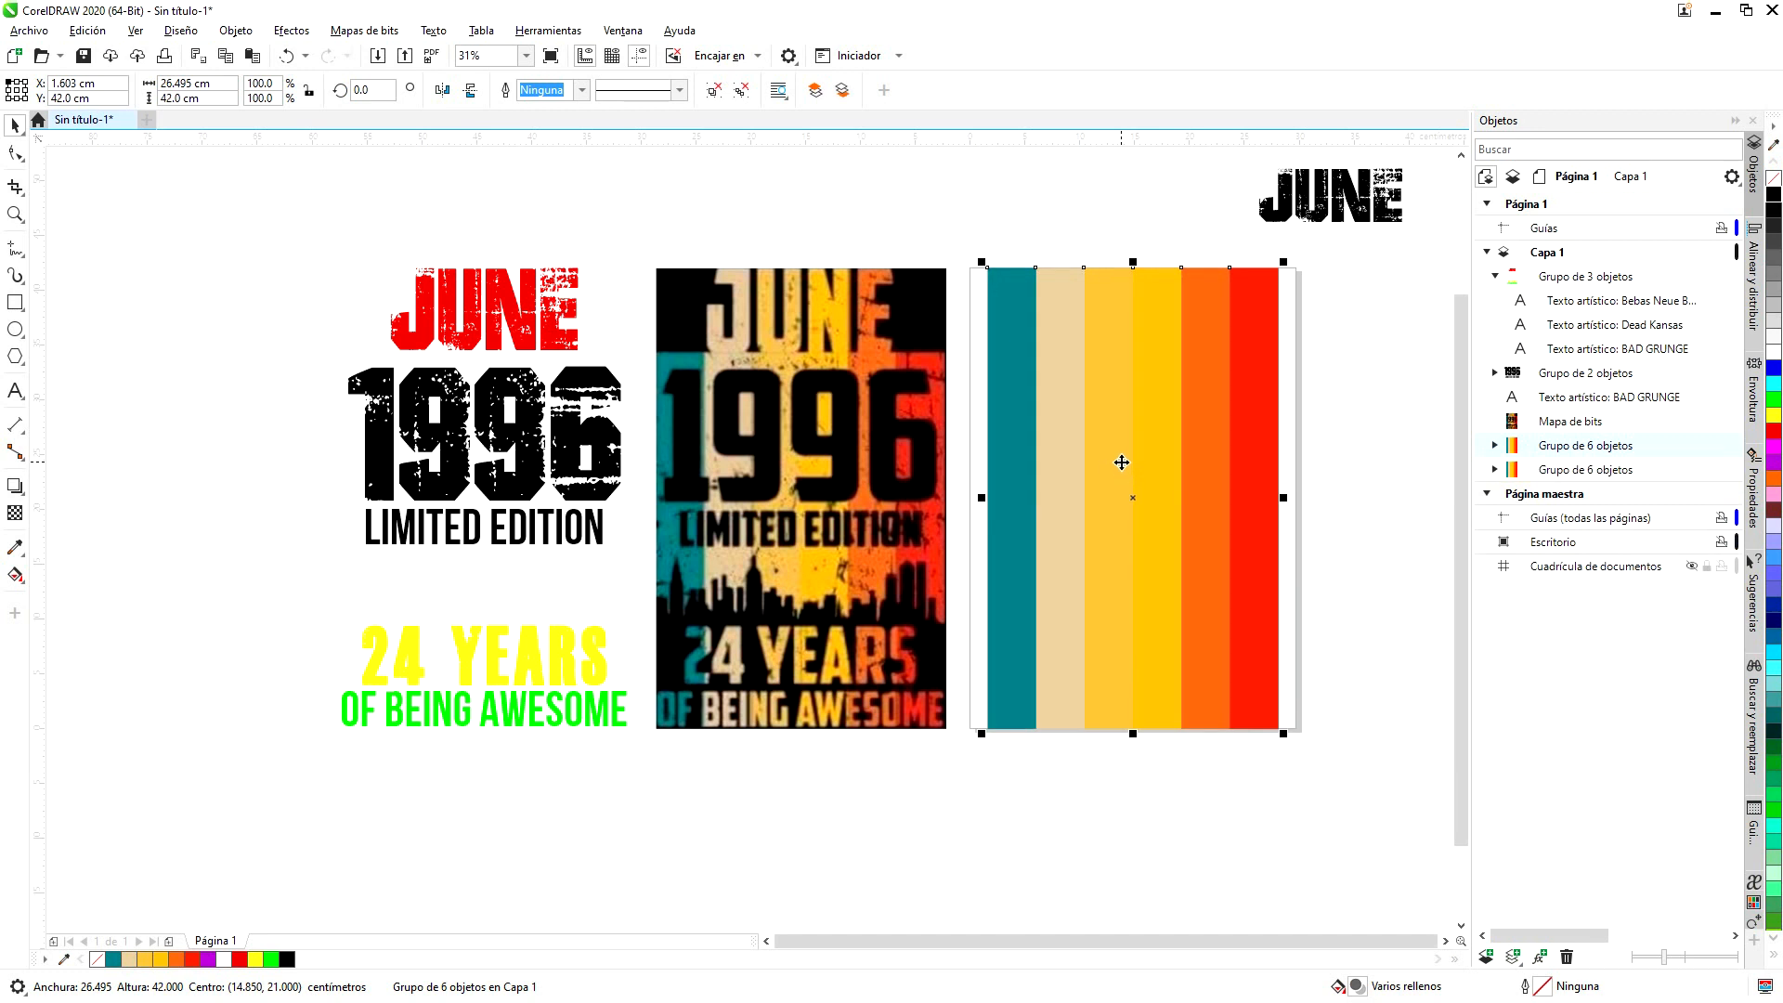
right_click(1122, 462)
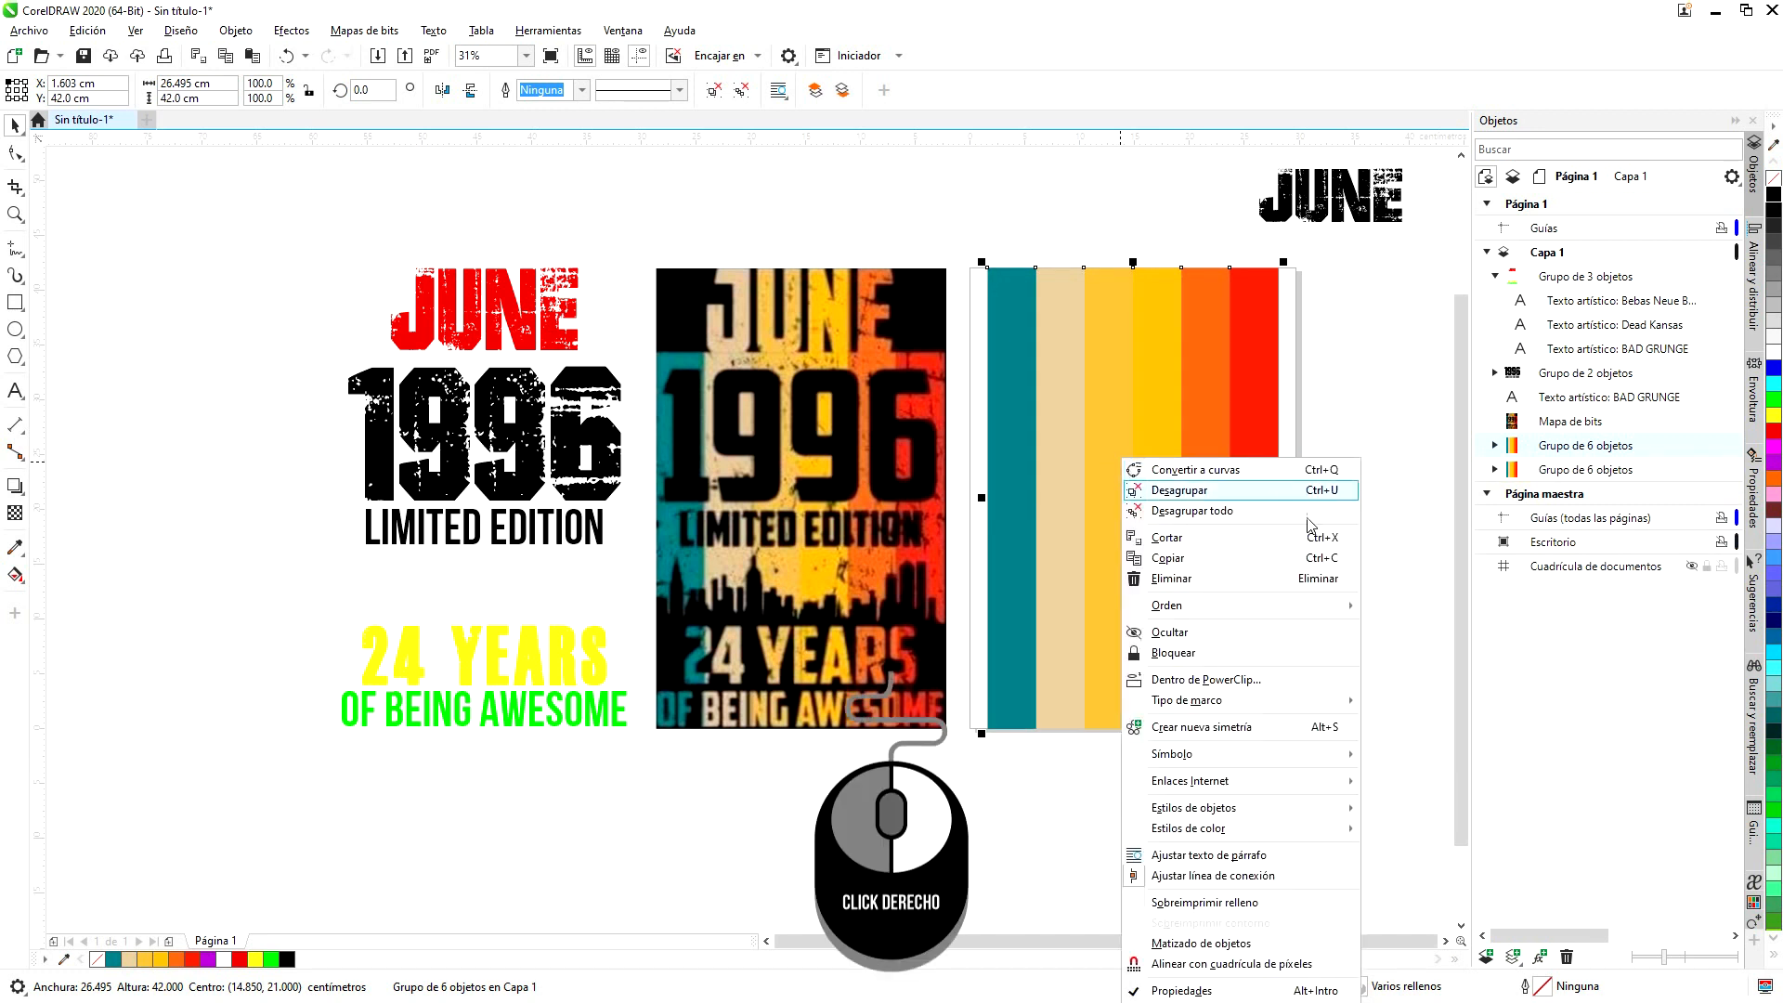
click(1318, 683)
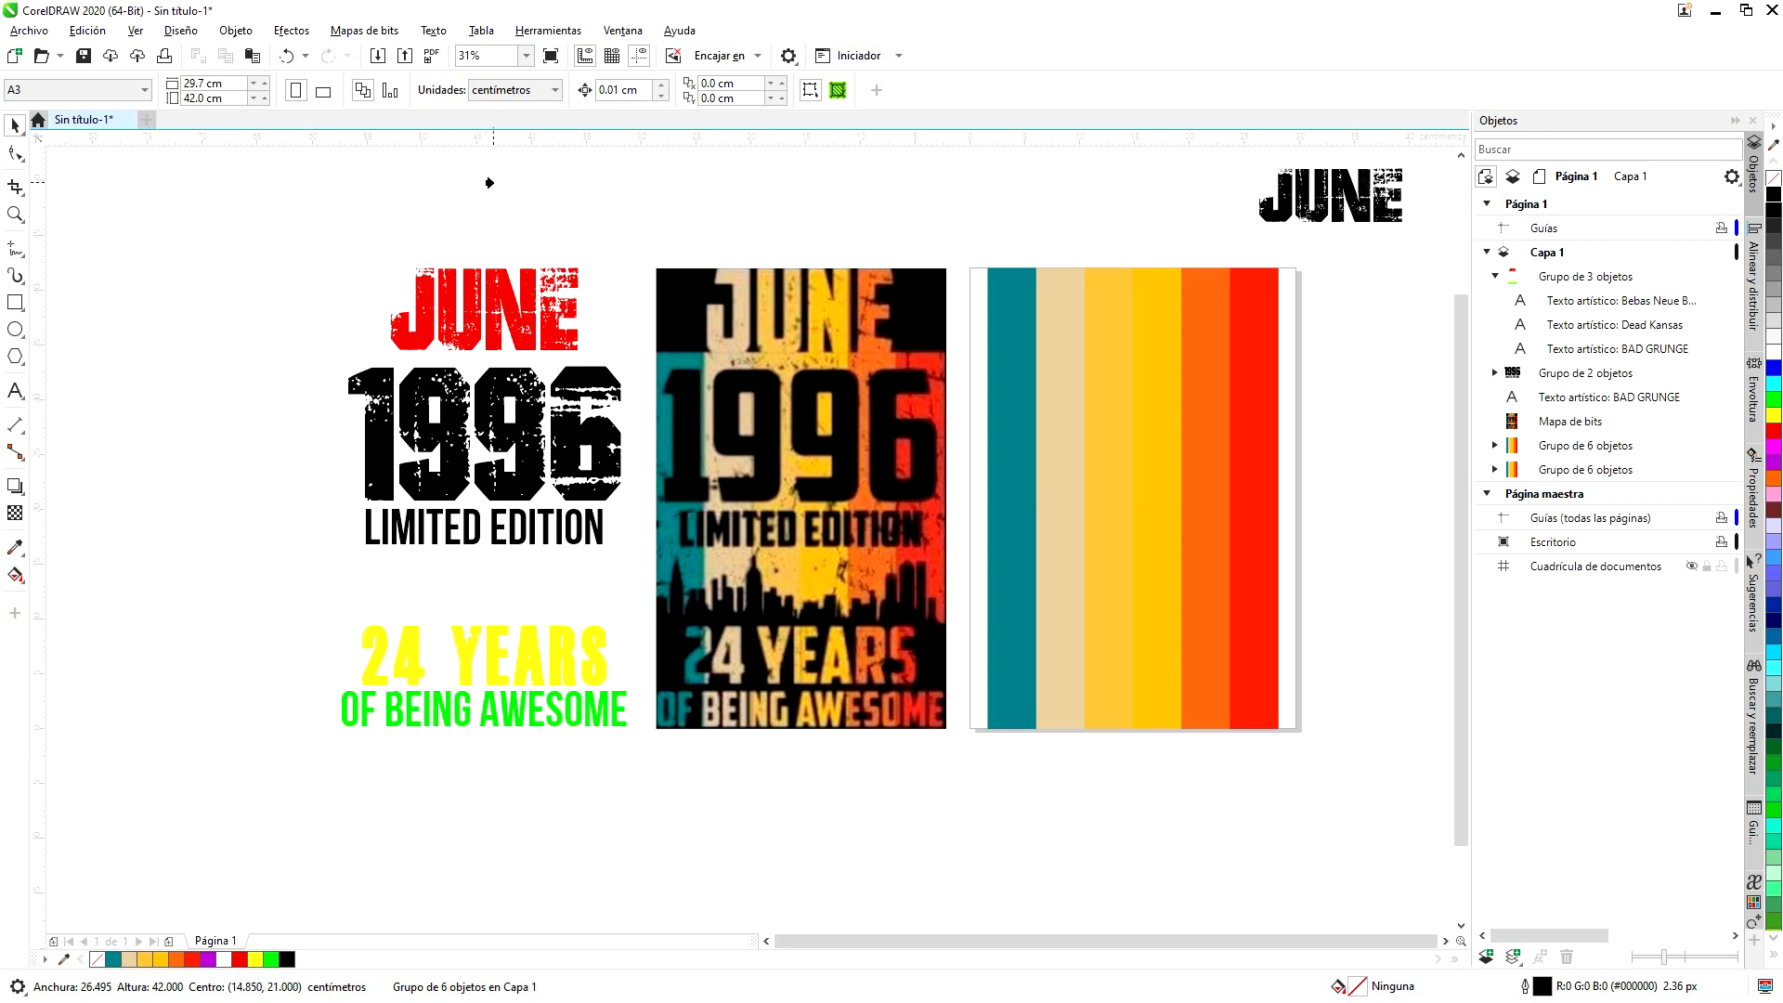
click(499, 296)
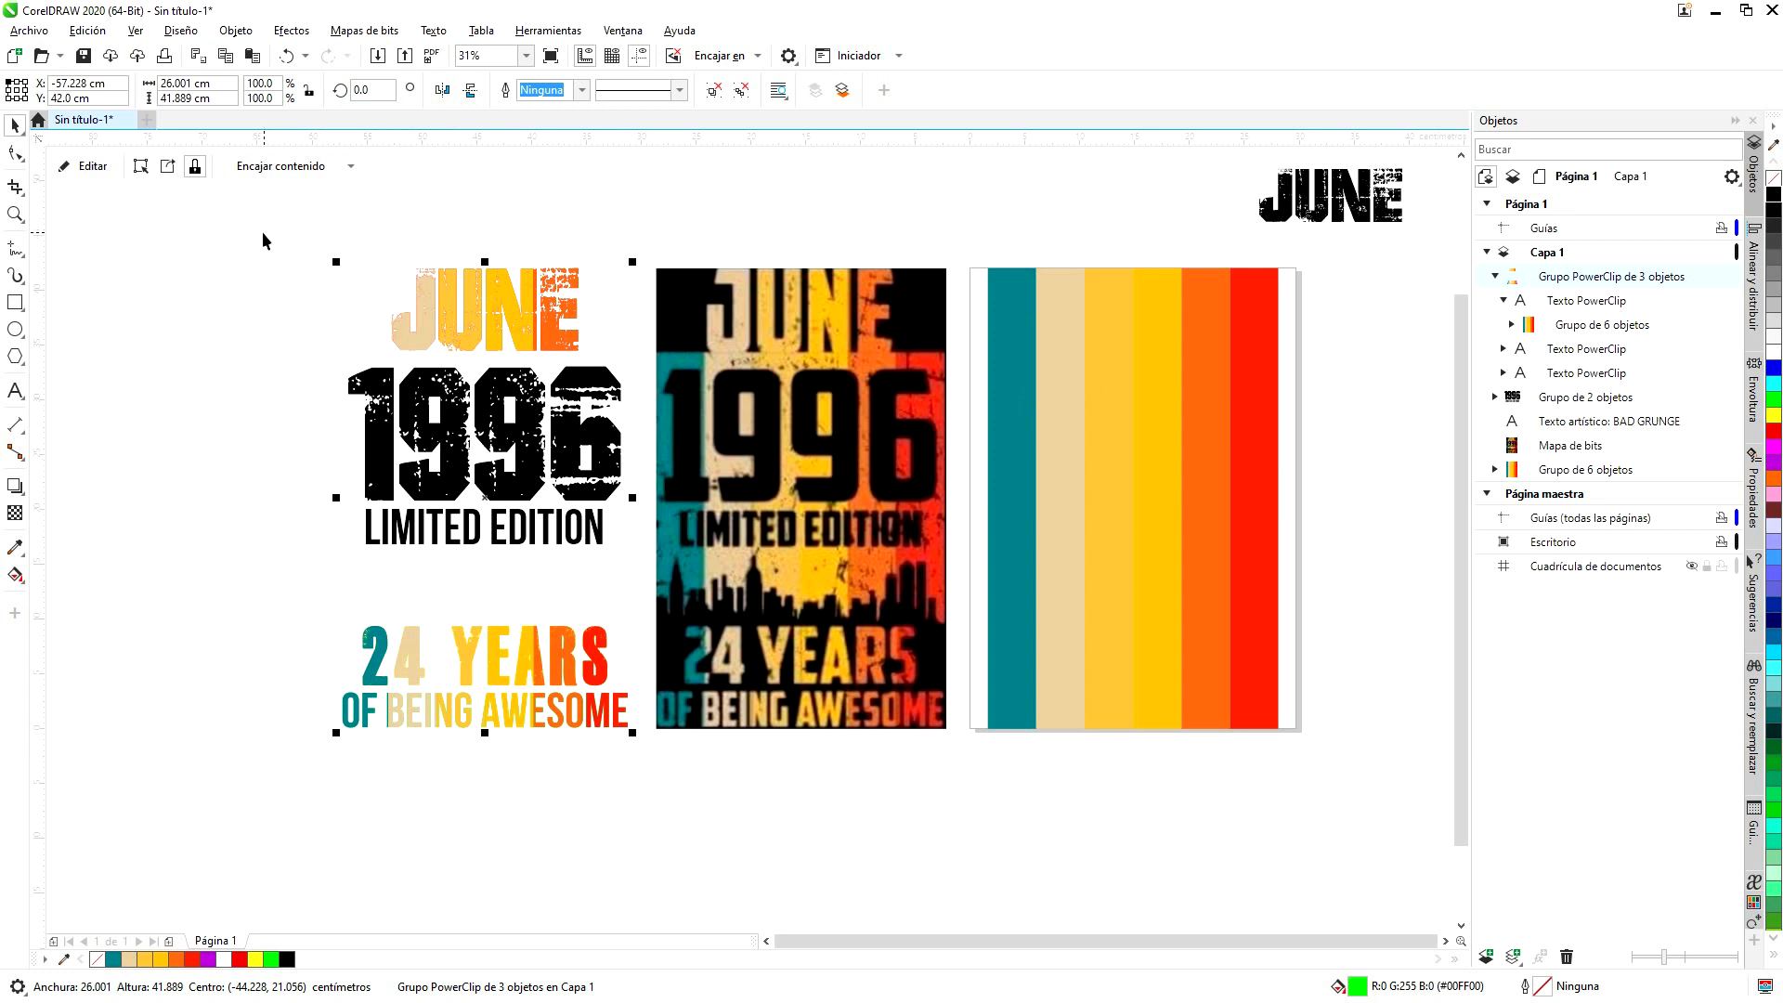
- Move both lettering groups onto the page's stripes and nudge them right to X 1.857 cm, aligning the clipped stripe colors with those behind
drag(245, 234, 665, 785)
drag(487, 497, 1135, 499)
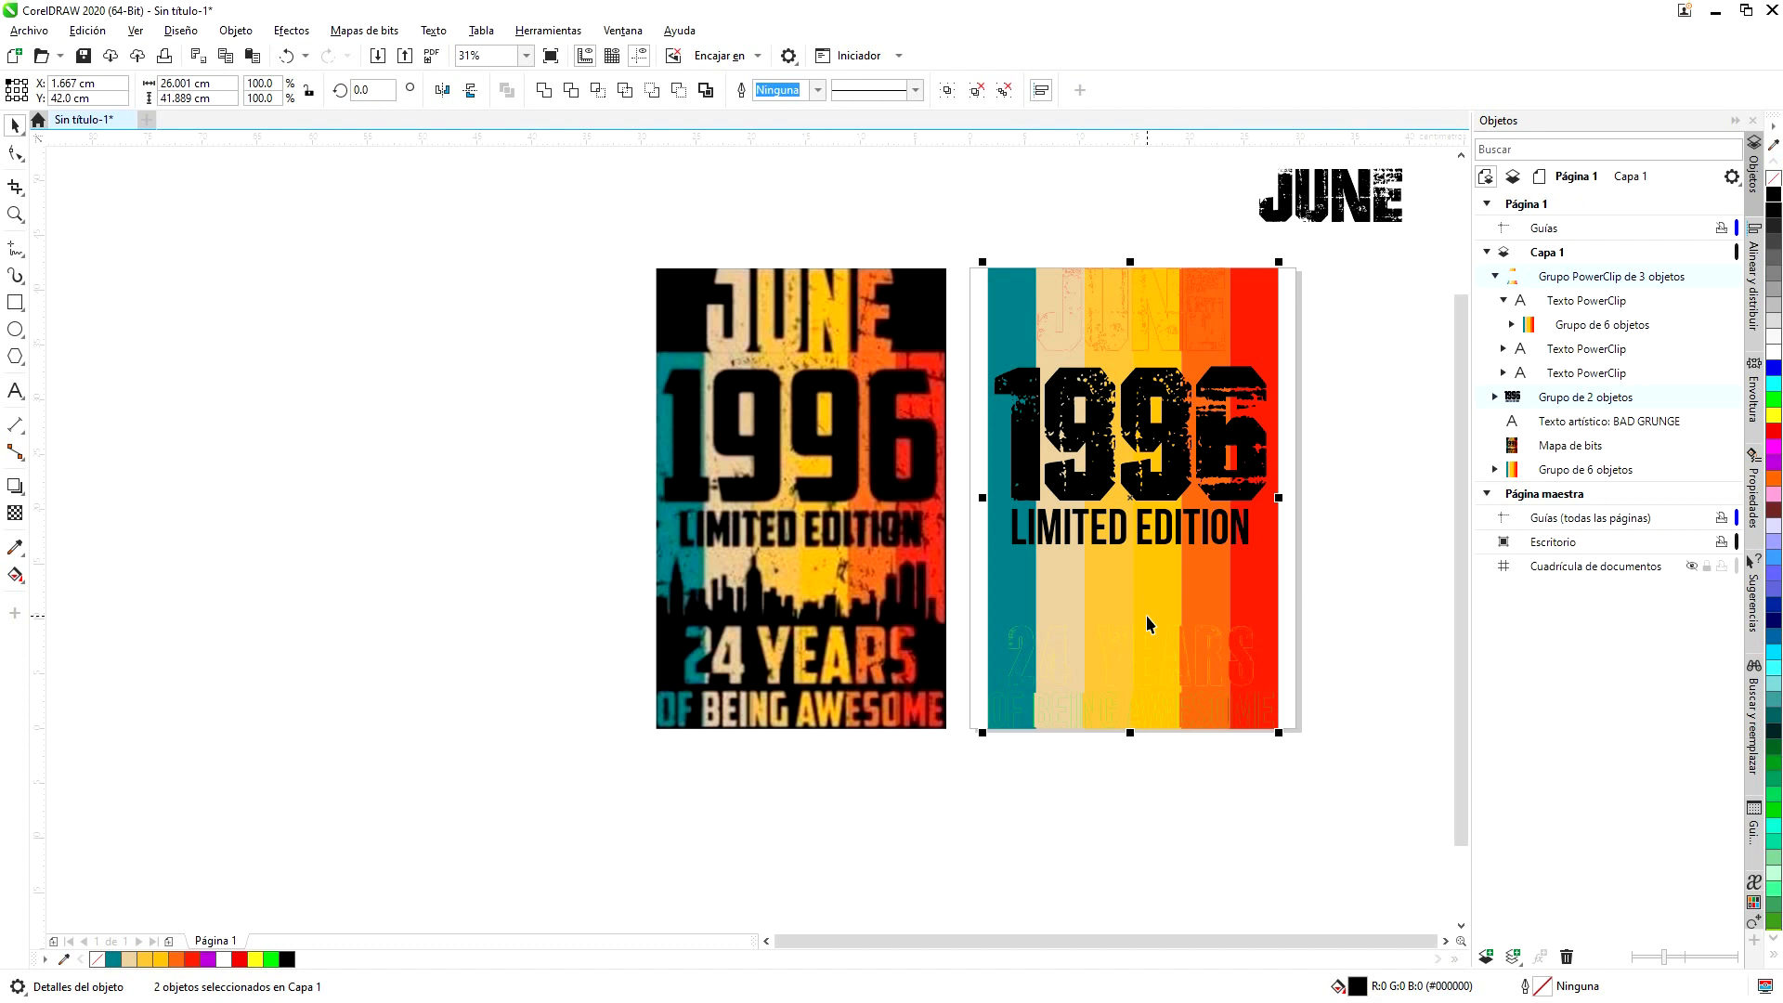
scroll(1179, 343, up, 5)
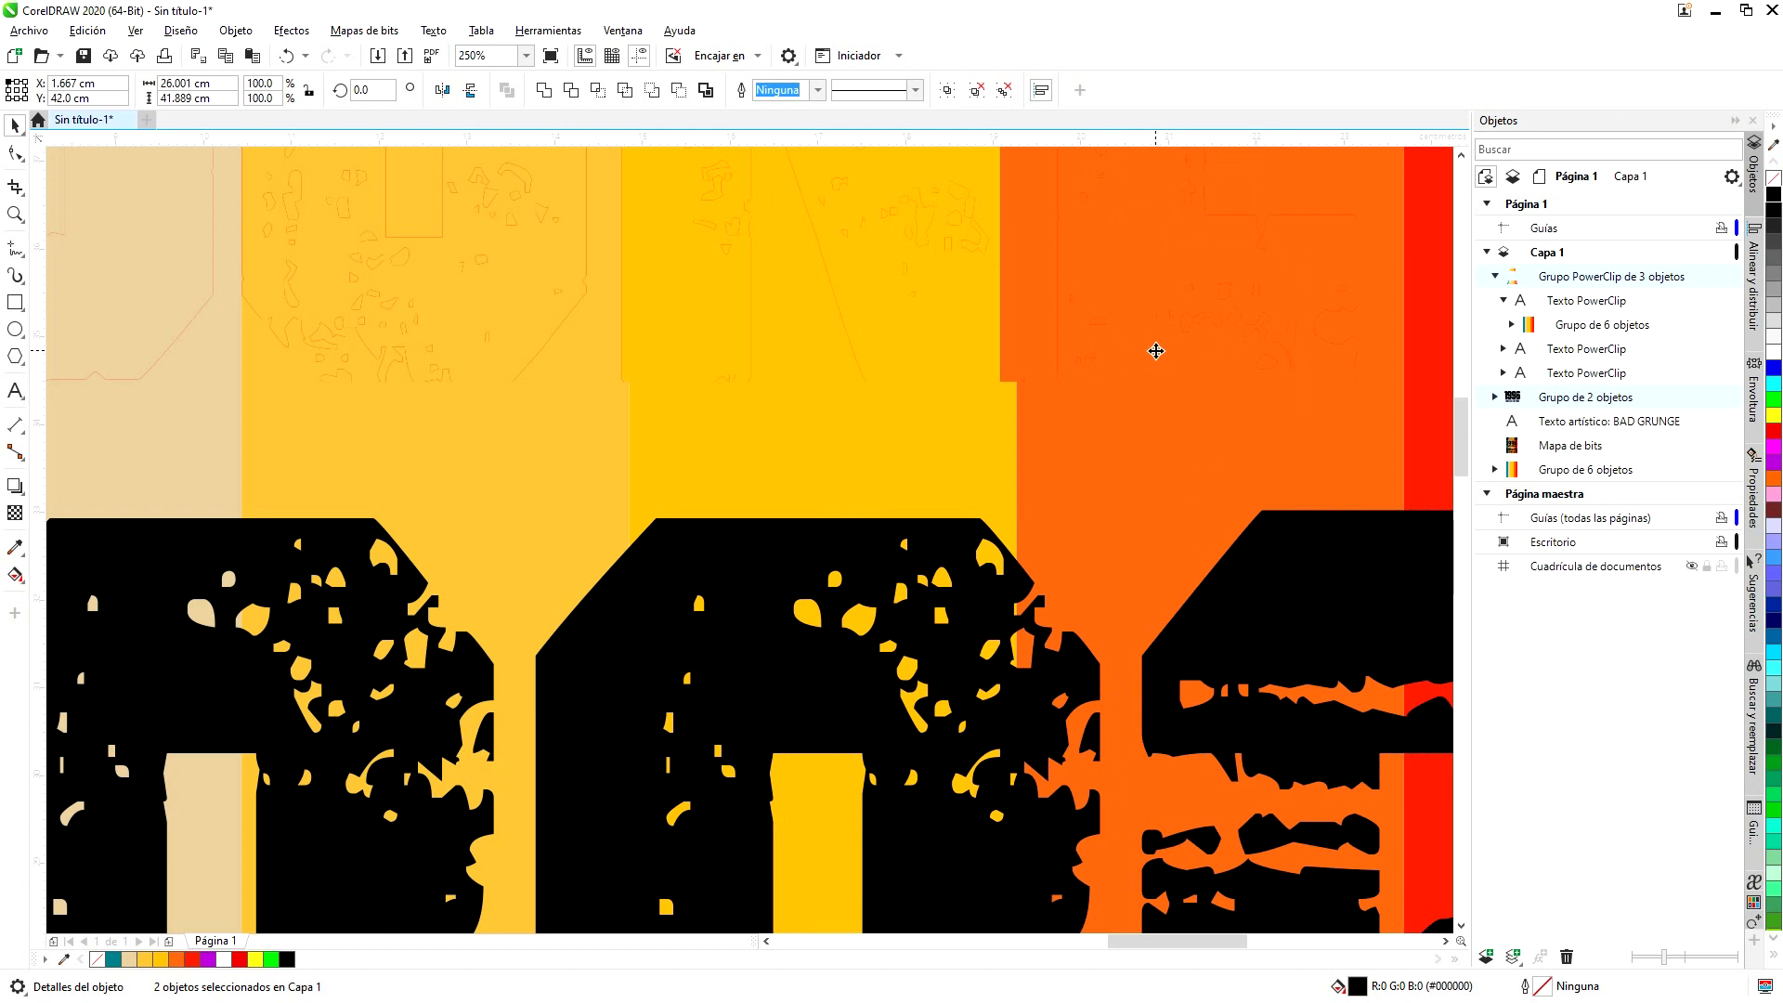
key(Right)
key(Right)
key(Right)
key(Right)
key(Right)
key(Right)
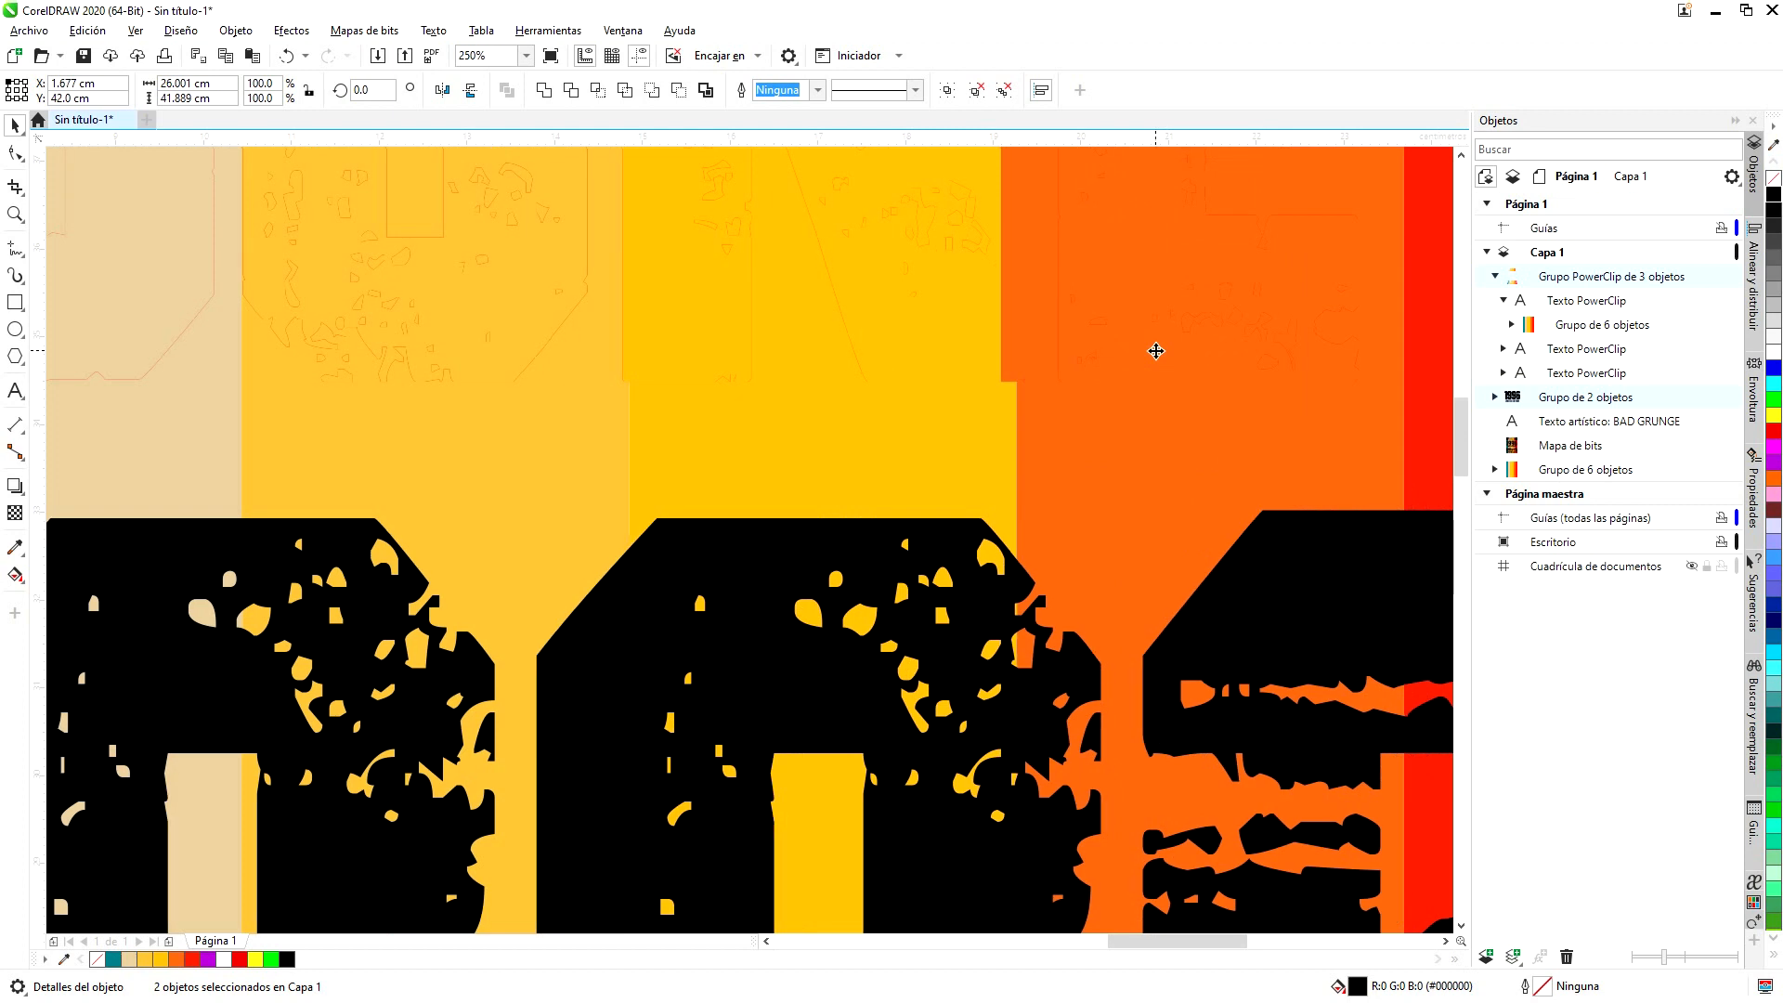
key(Right)
key(Right)
key(Right)
key(Right)
key(Right)
key(Right)
key(Right)
key(Right)
key(Right)
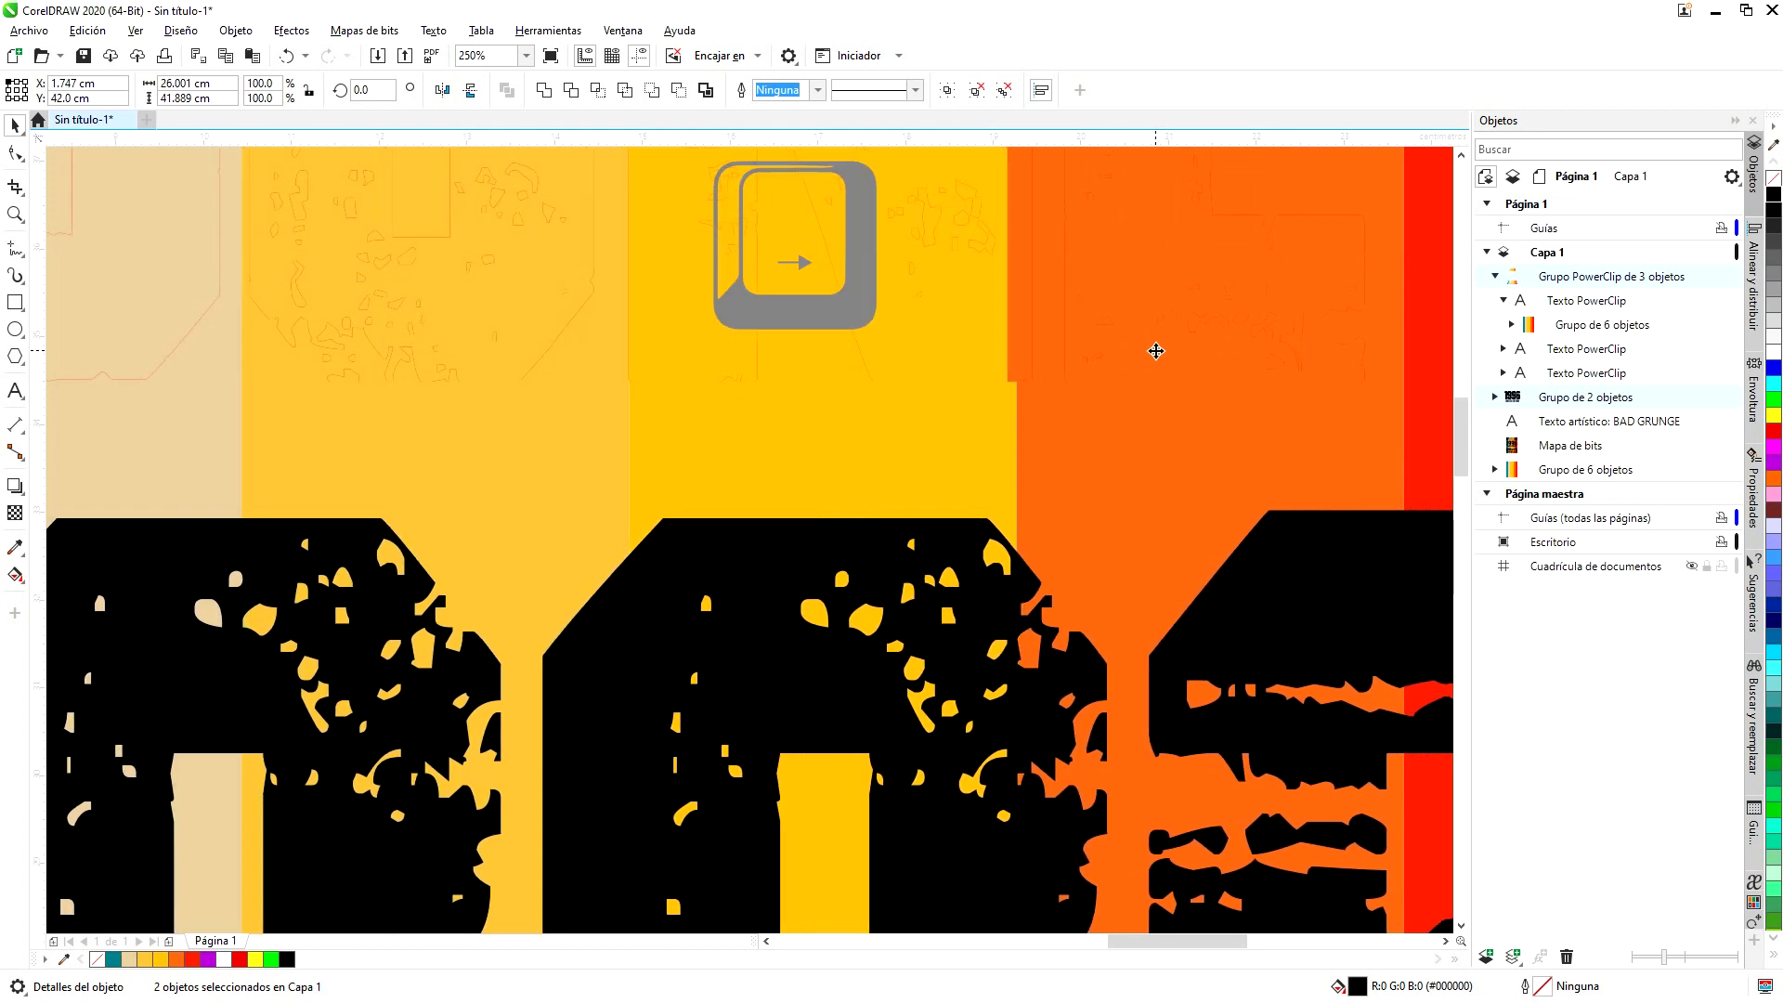
key(Right)
key(Right)
key(Right)
key(Right)
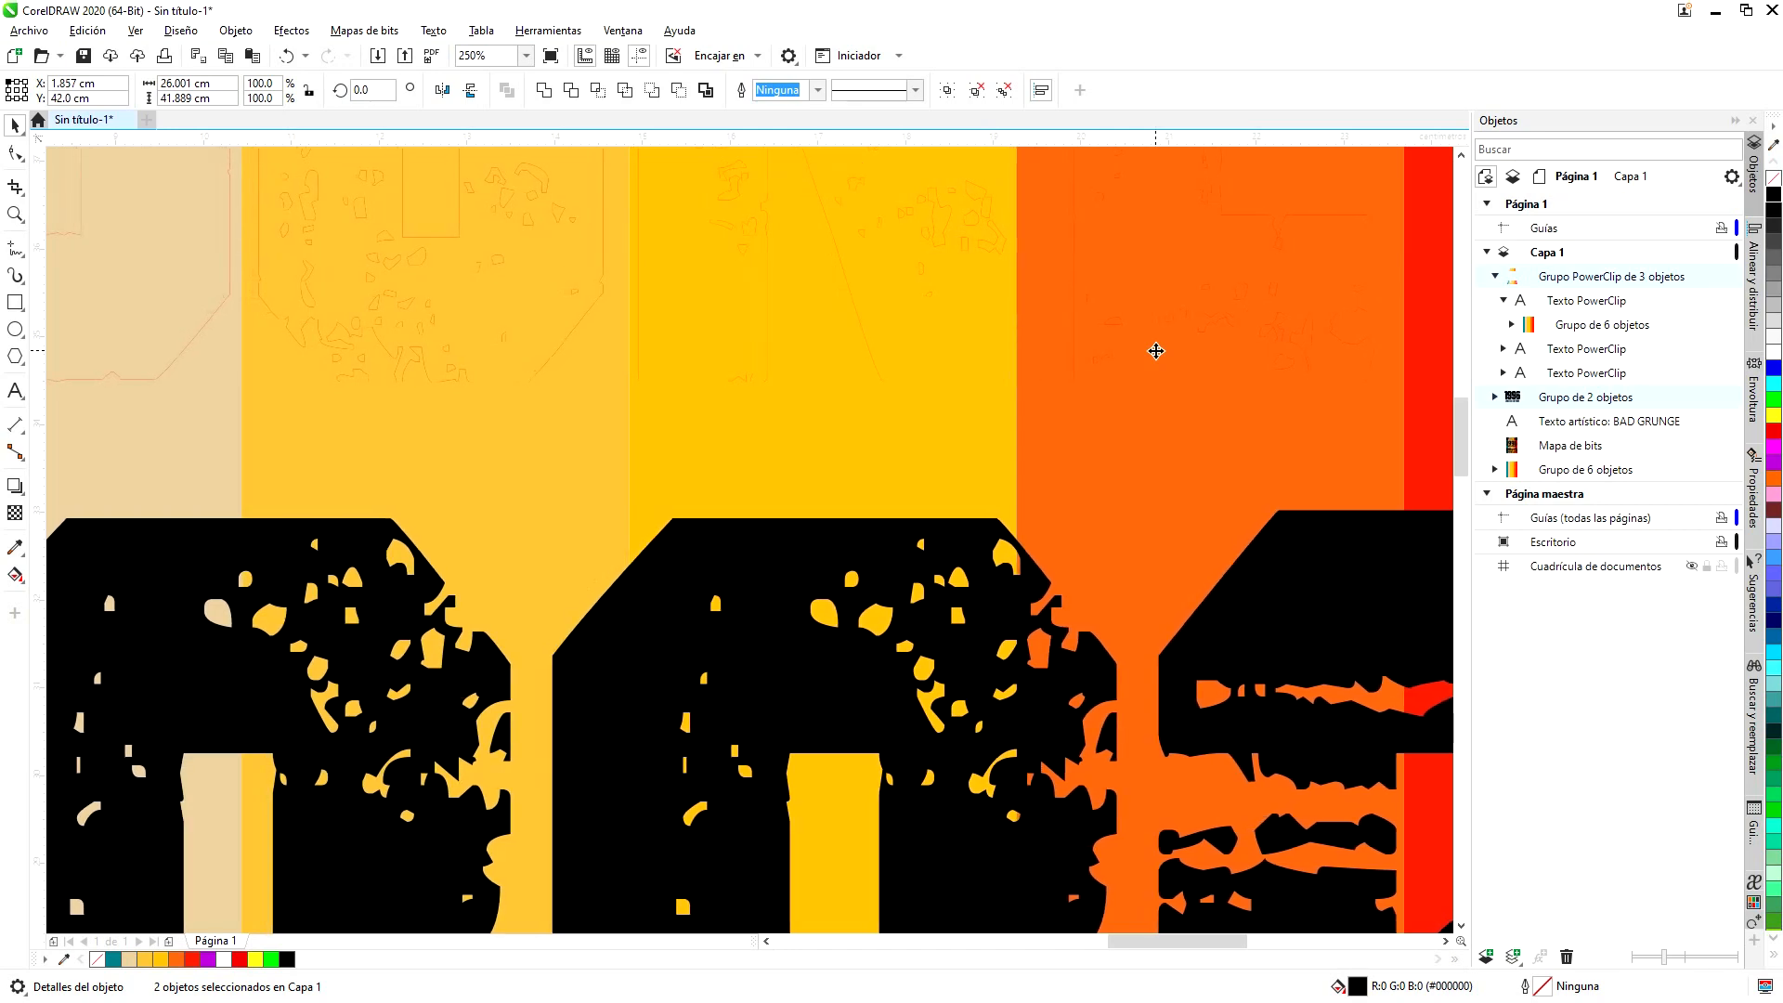
scroll(856, 462, down, 6)
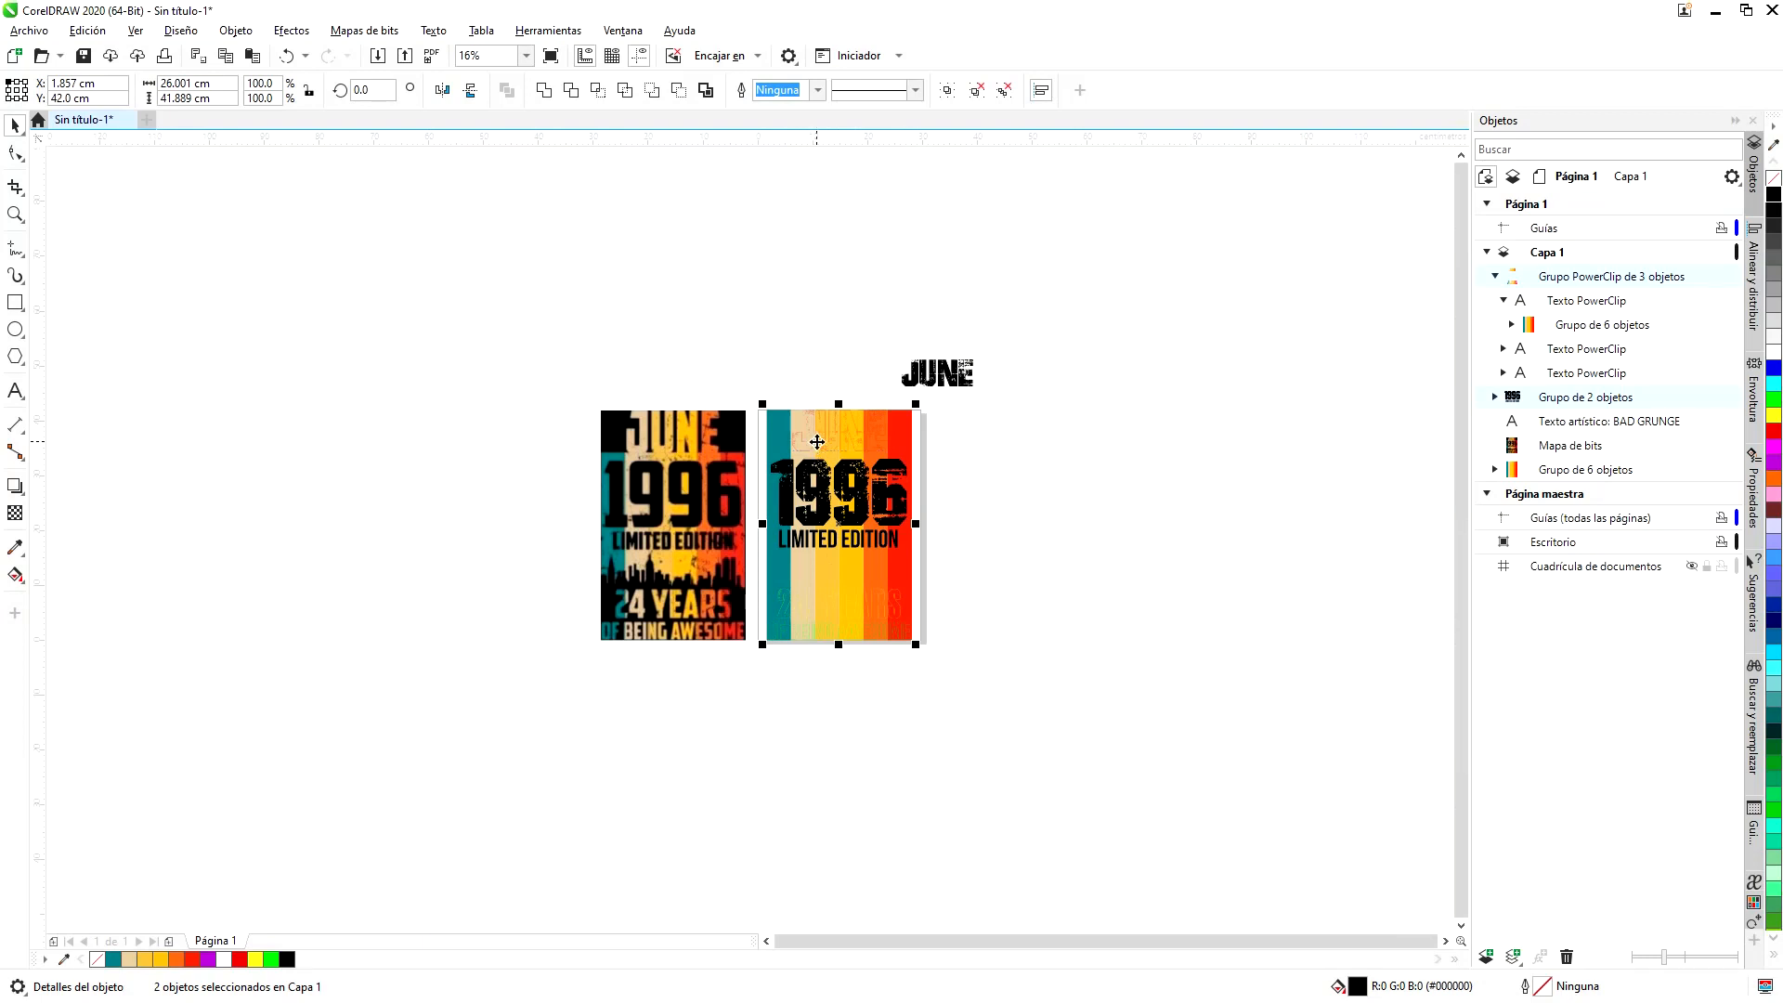
- Shorten the background stripe group to about 25.1 cm high, spanning from the bottom of JUNE to the top of 24 YEARS
scroll(816, 442, up, 1)
click(825, 401)
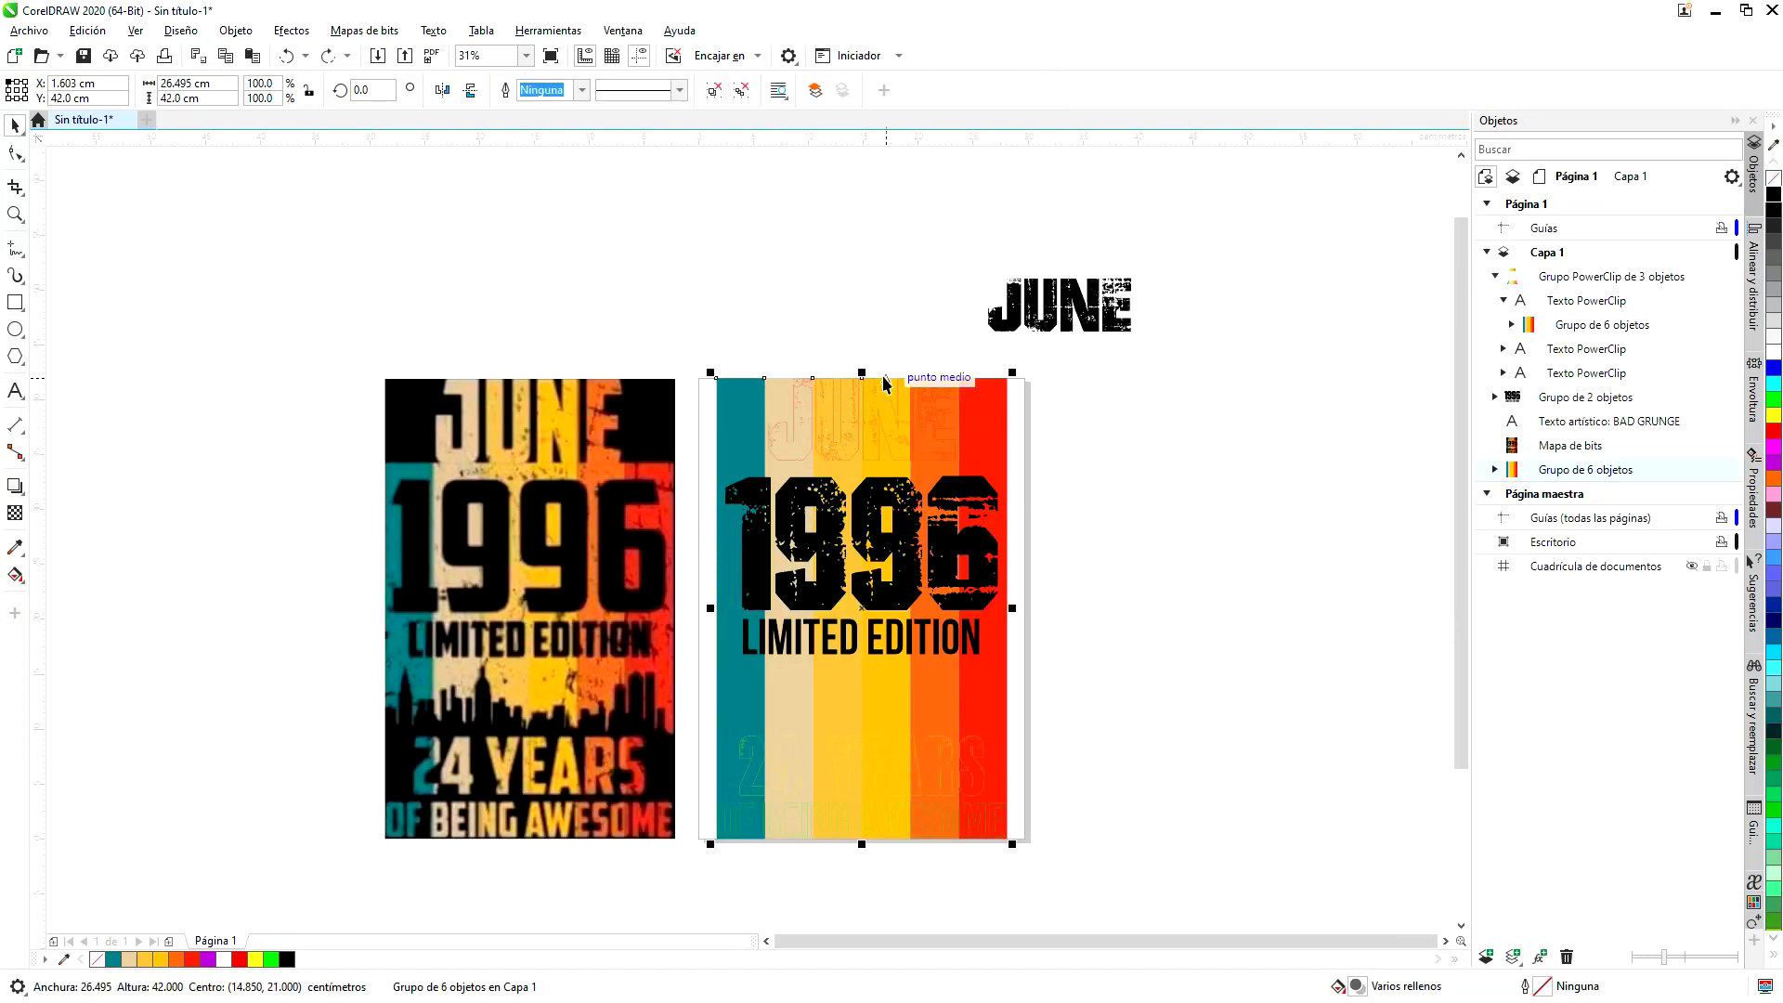
drag(862, 374, 860, 457)
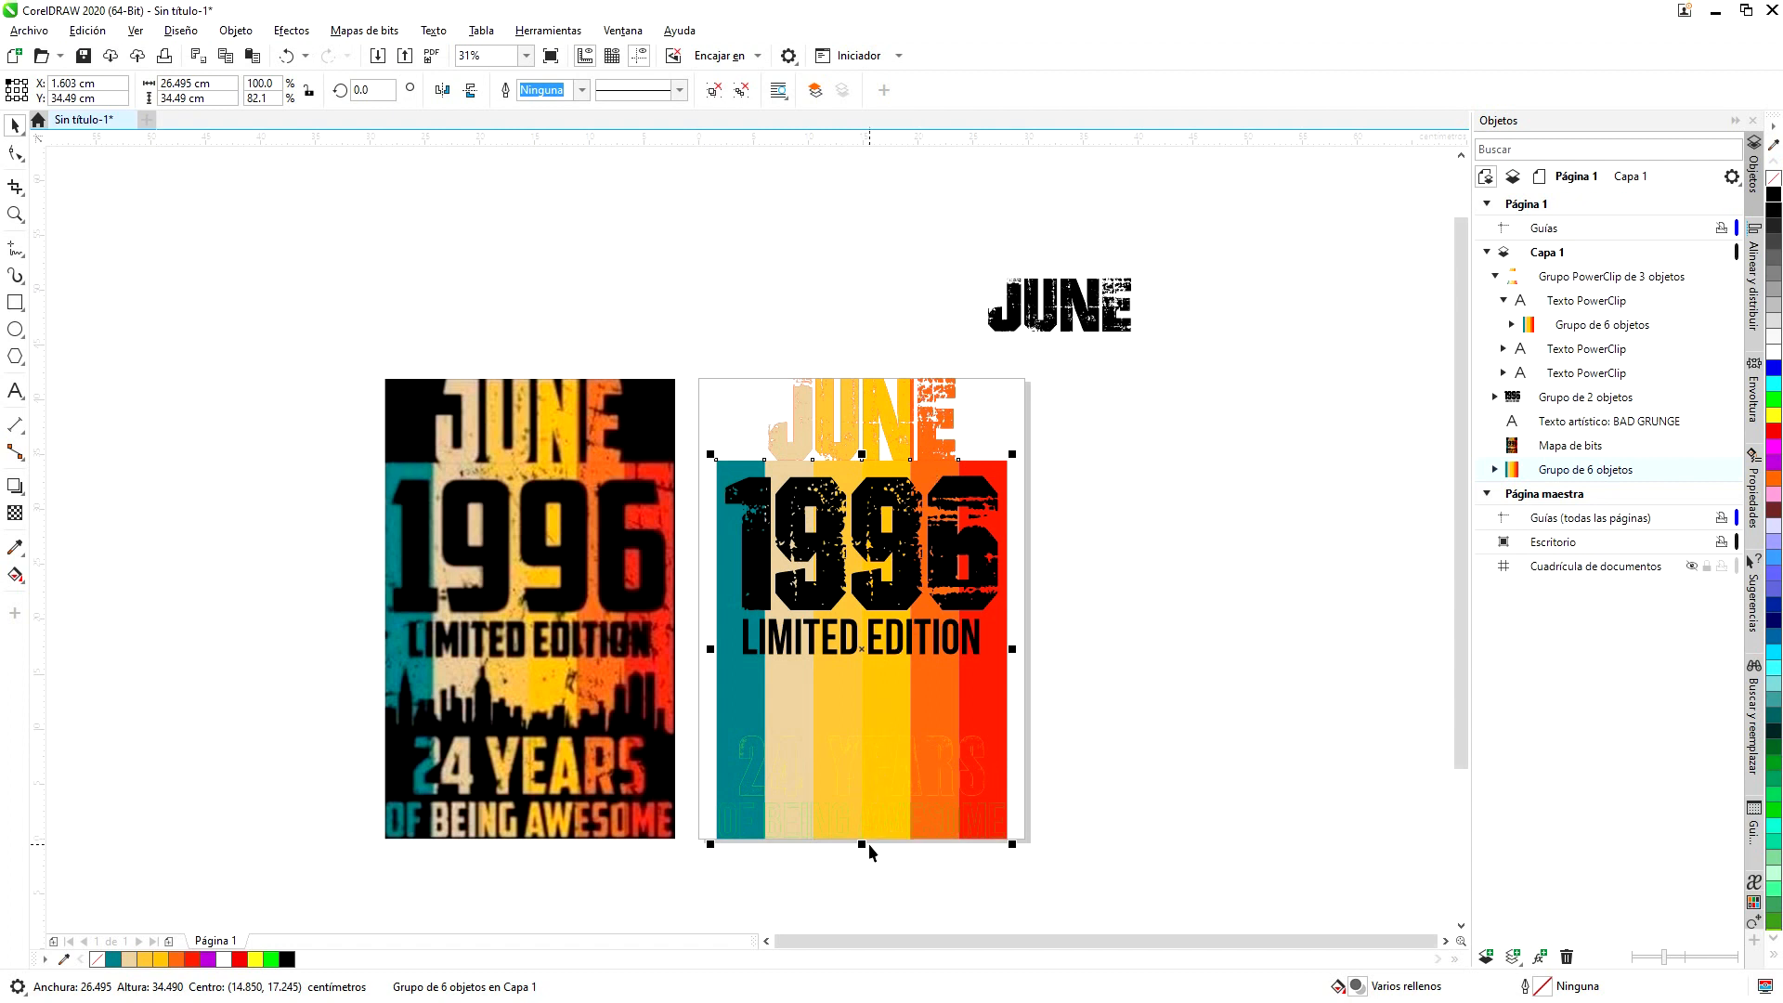
drag(862, 844, 883, 734)
scroll(882, 735, up, 5)
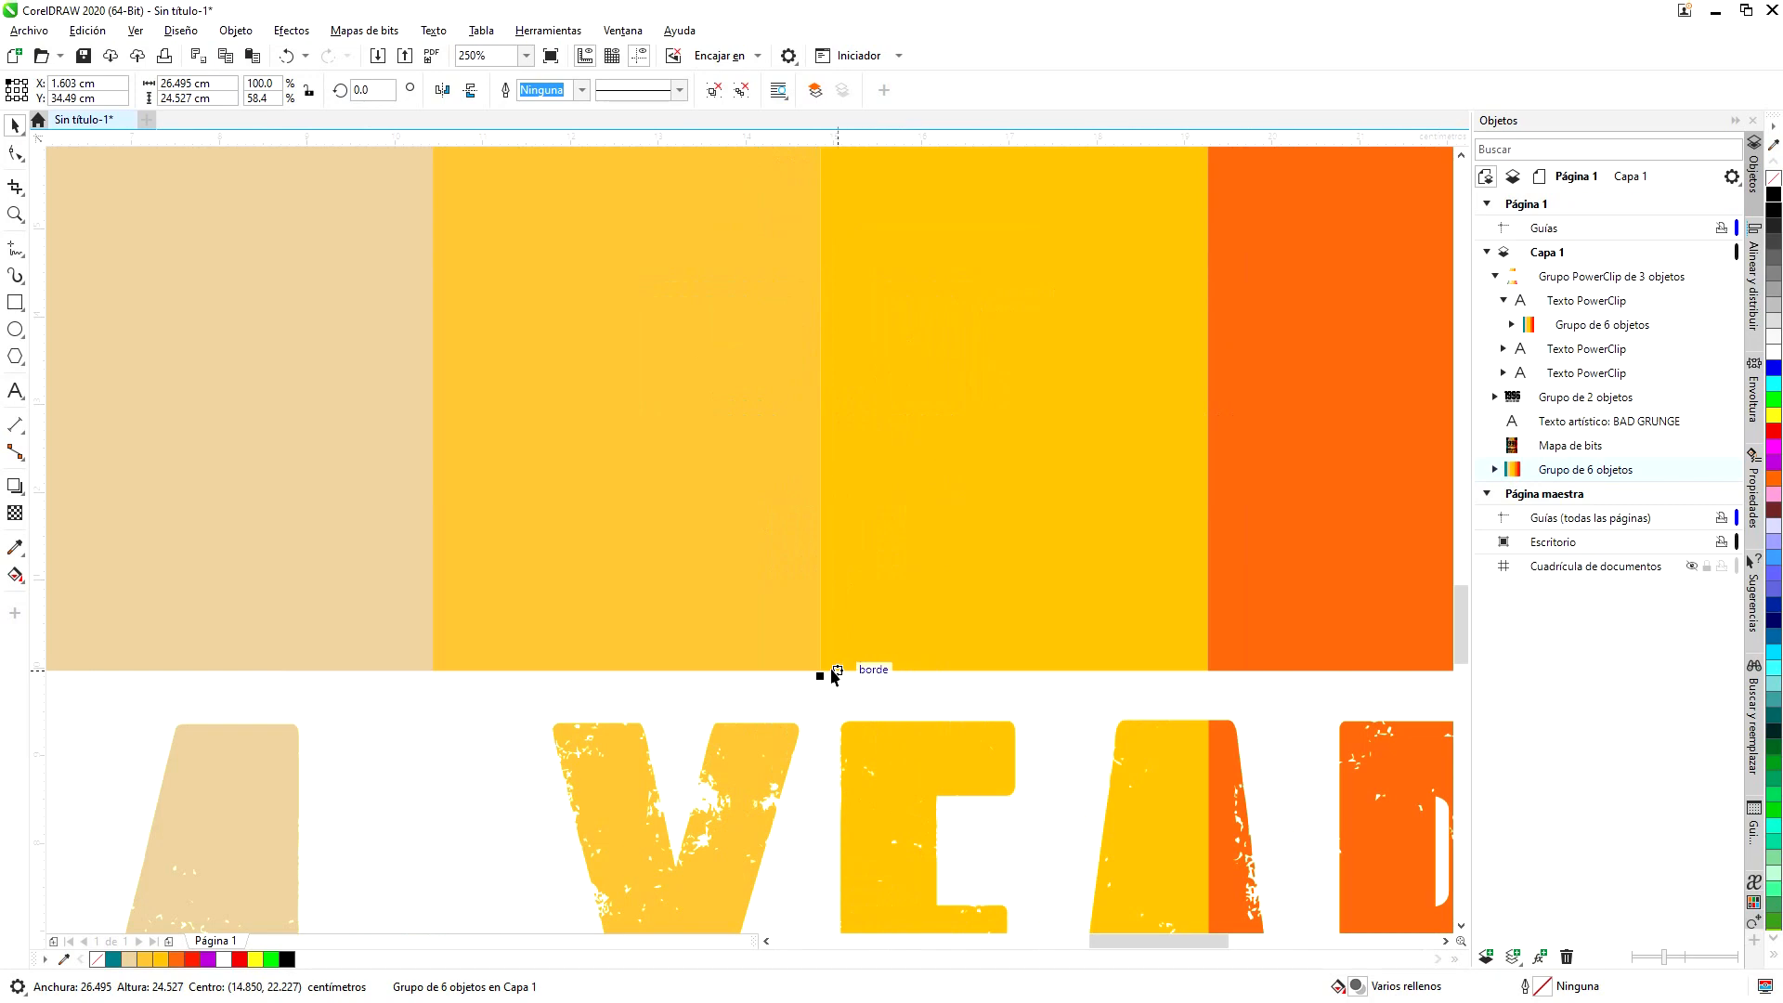
drag(819, 675, 831, 732)
scroll(959, 674, down, 3)
scroll(960, 675, down, 4)
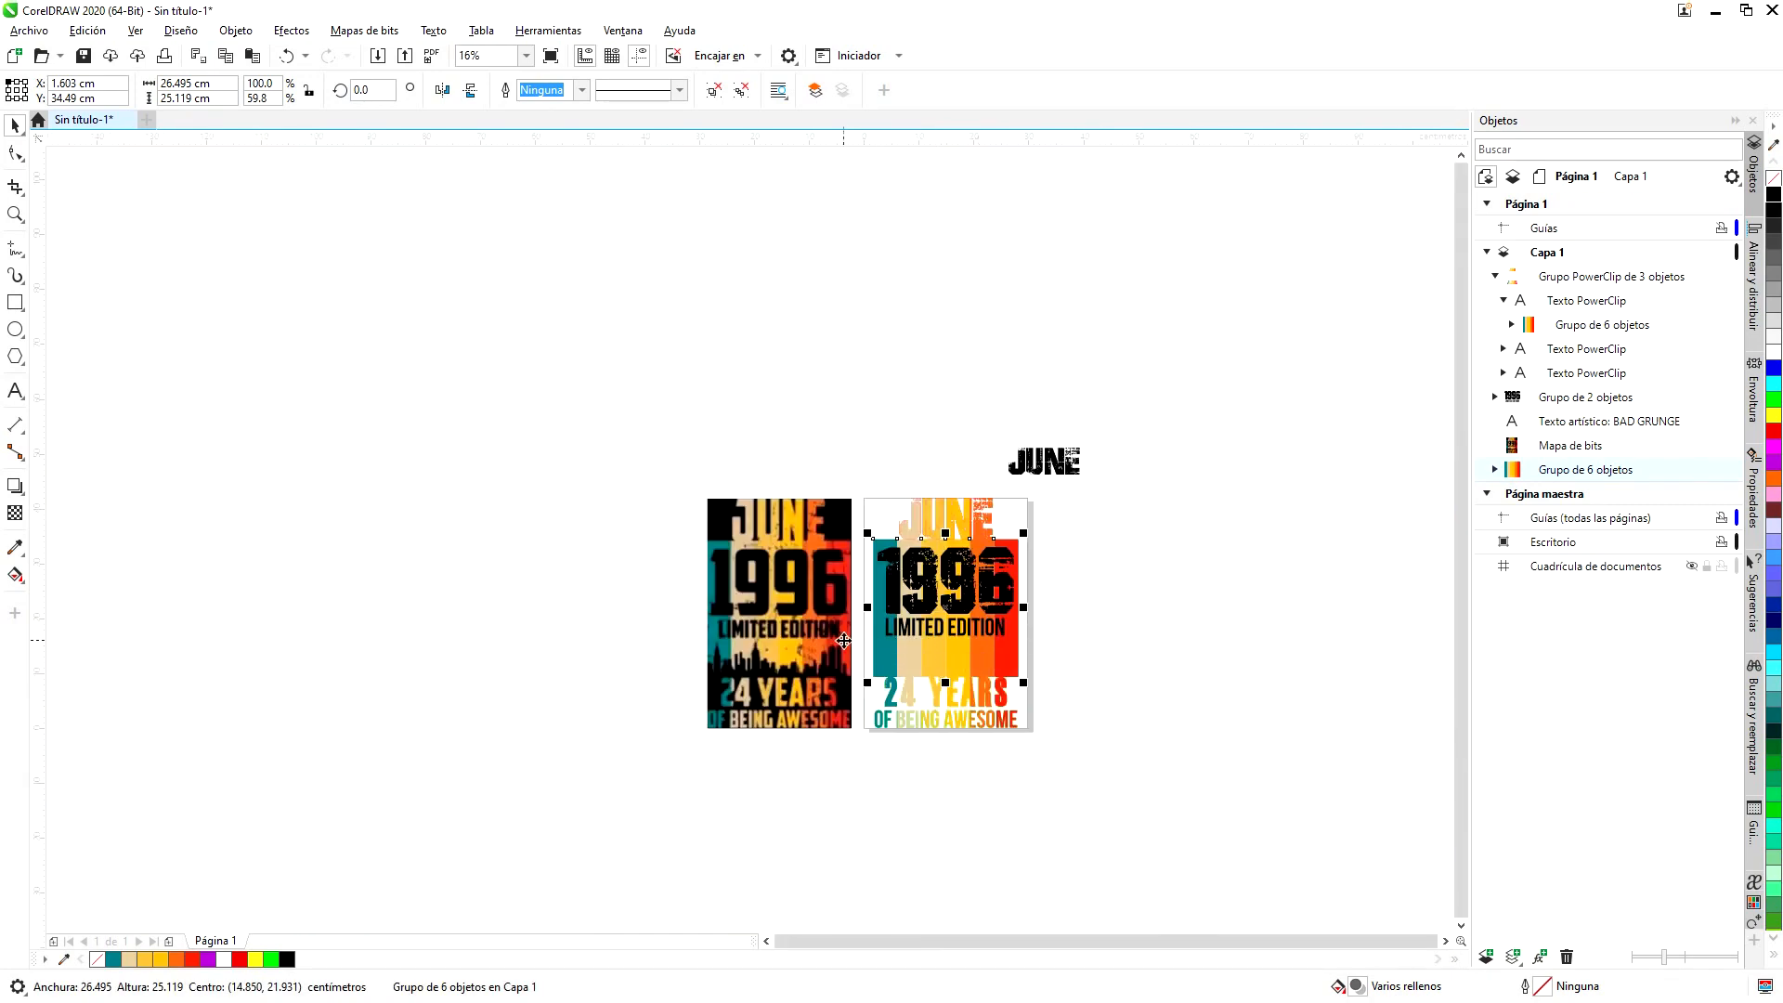
scroll(829, 650, up, 2)
scroll(836, 661, down, 2)
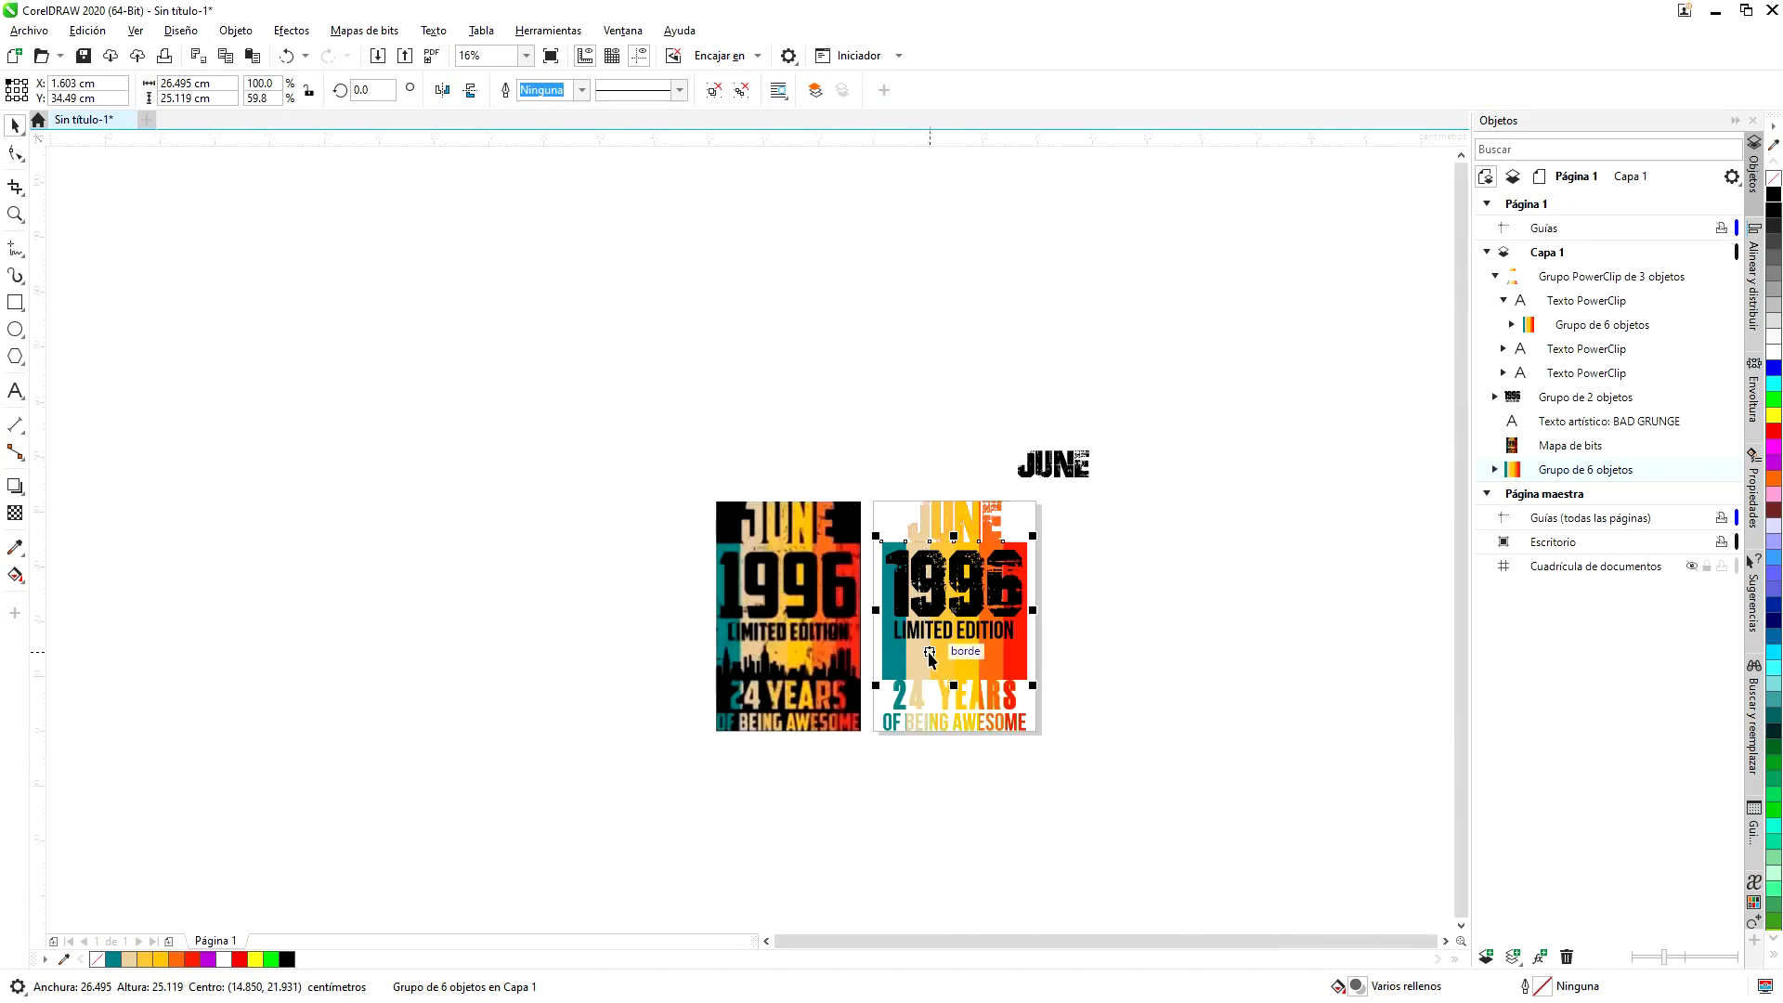
scroll(926, 649, down, 1)
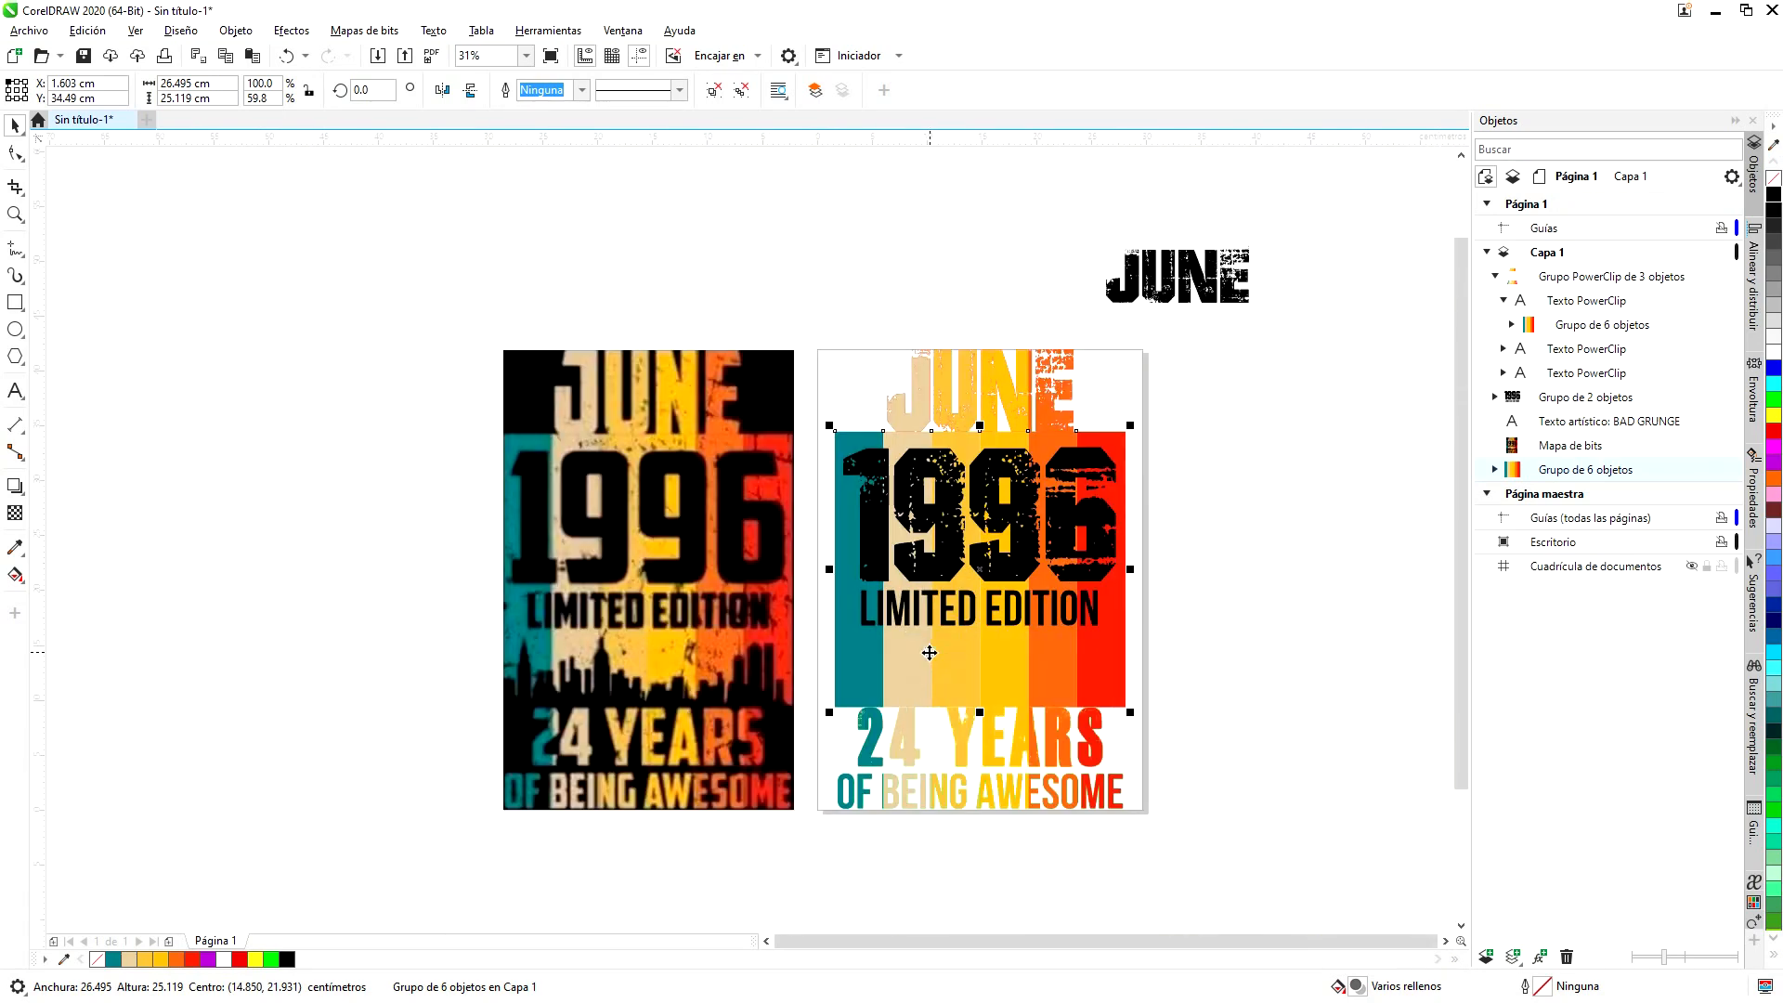
- Add a page-sized 29.7 x 42 cm rectangle behind the artwork, filled with black and without an outline
double_click(15, 303)
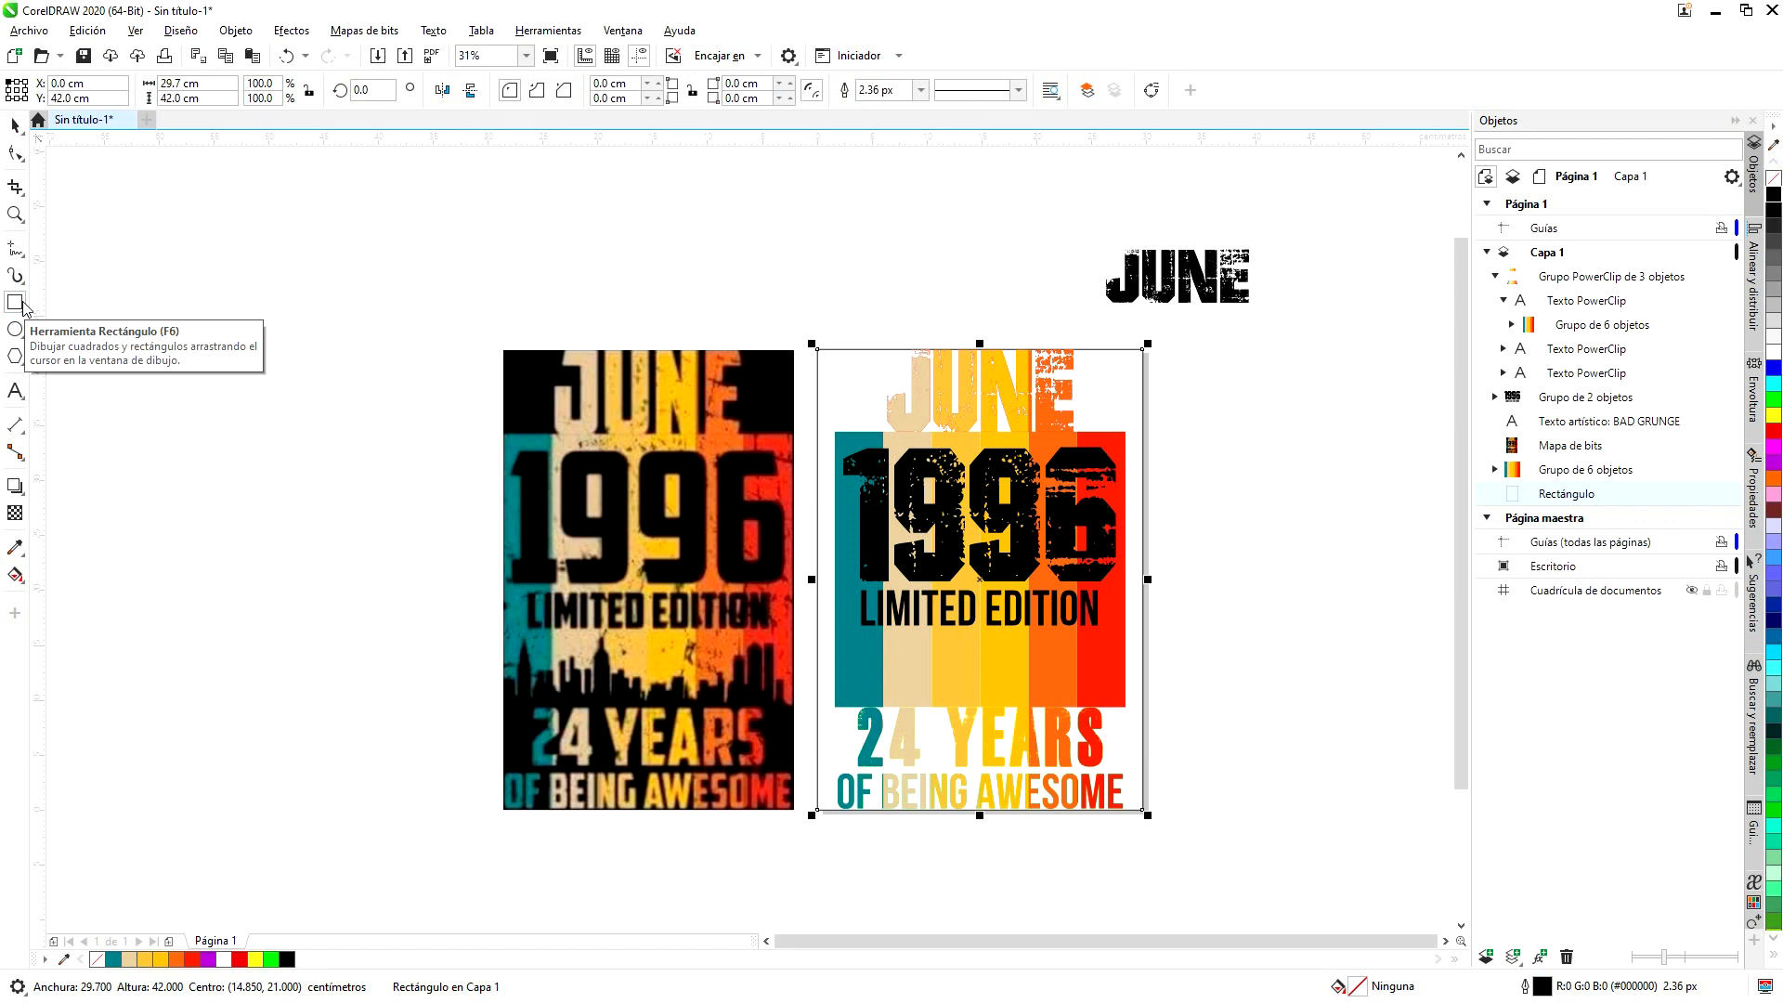
click(1775, 195)
right_click(1774, 179)
scroll(1098, 449, up, 3)
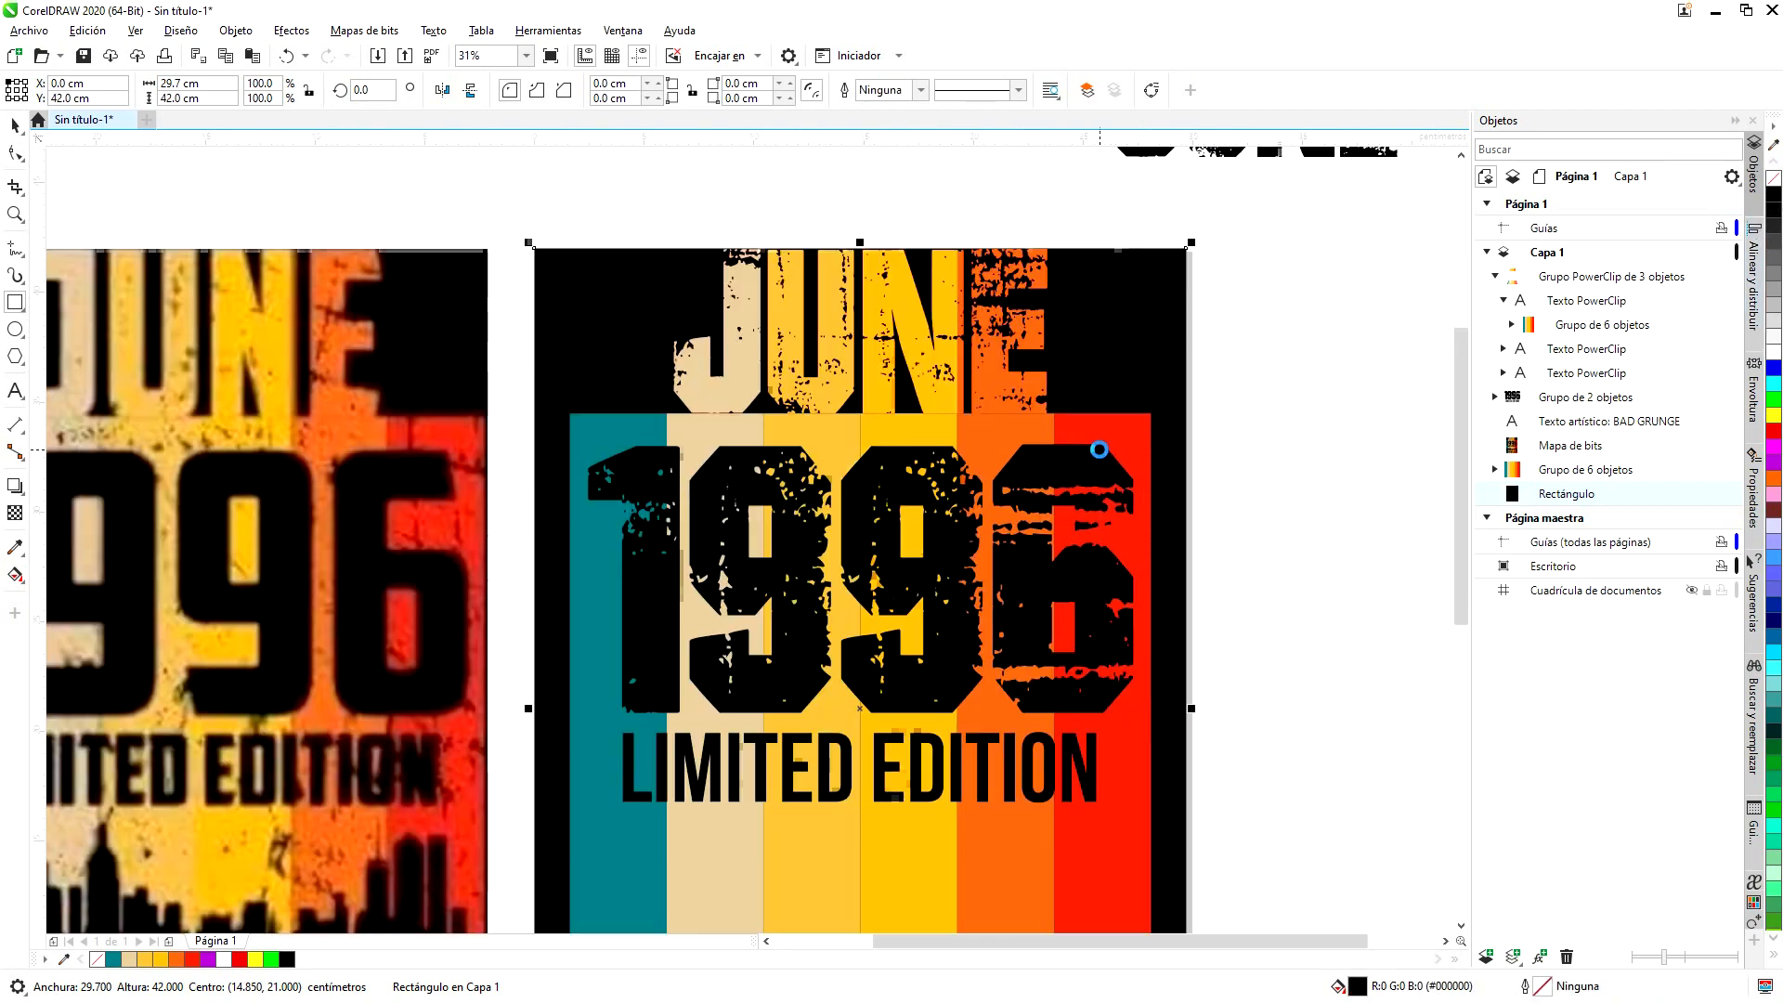
- Examine the seam between the JUNE text and the upper edge of the striped colour group
scroll(826, 415, up, 4)
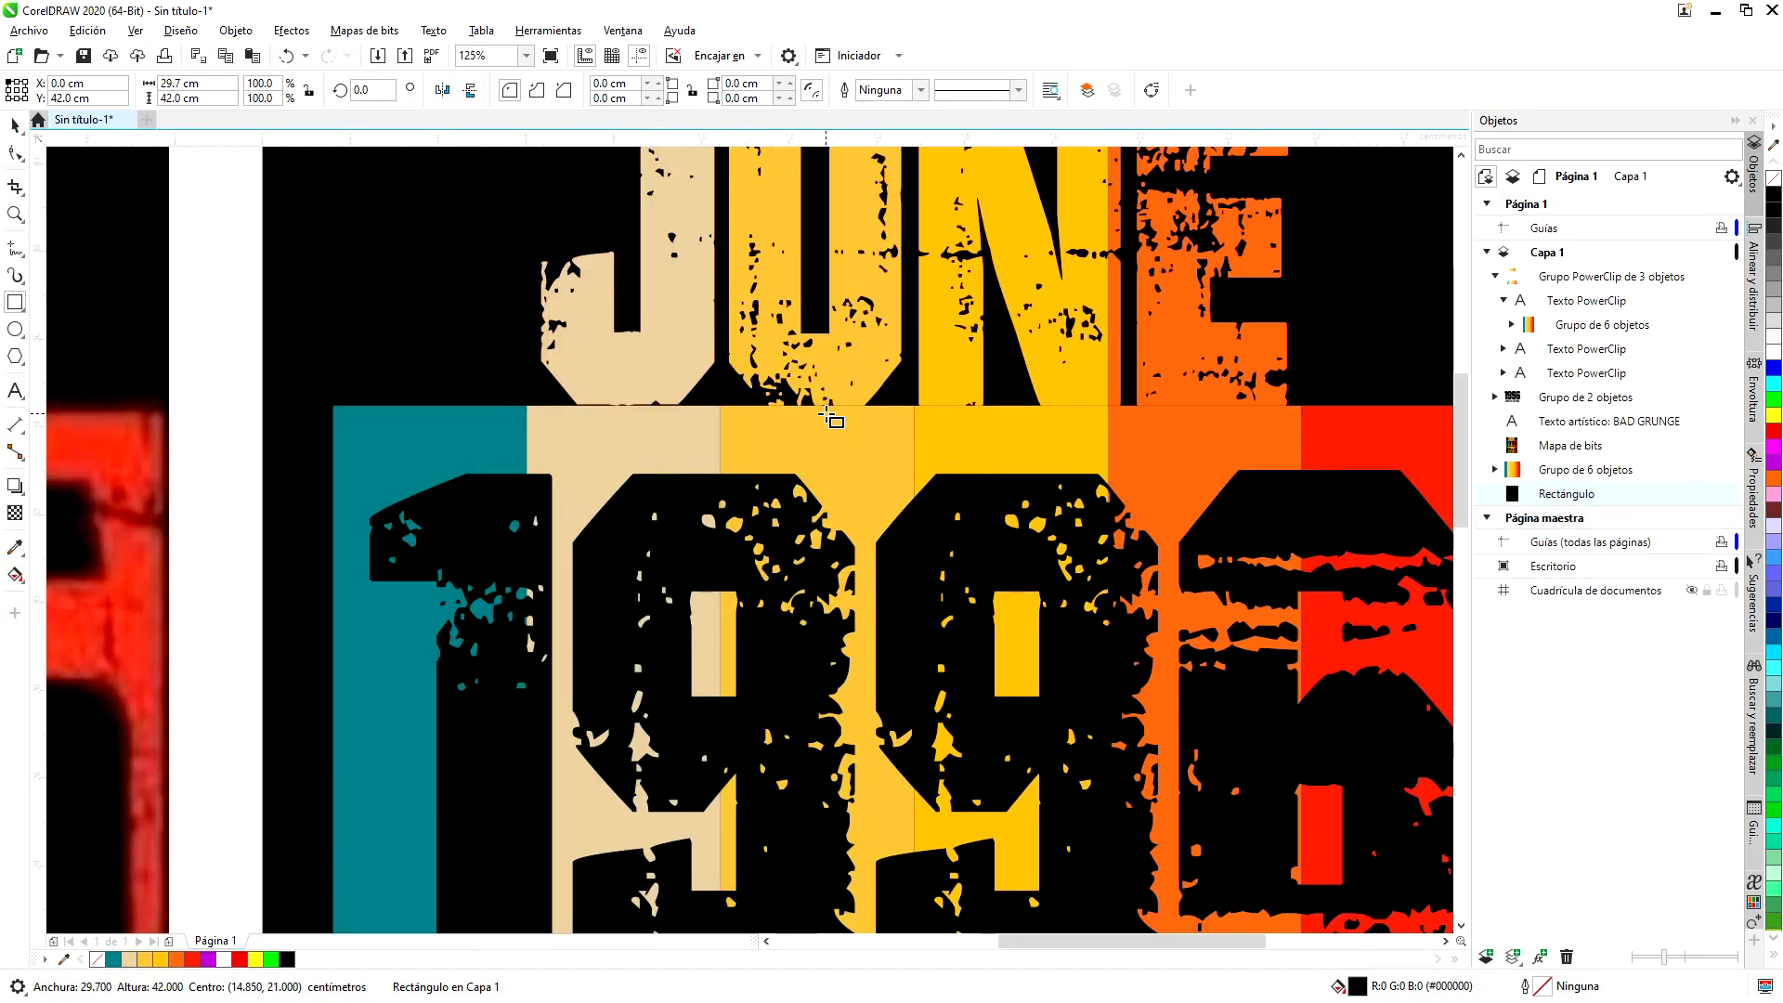
scroll(830, 418, down, 4)
scroll(935, 217, up, 1)
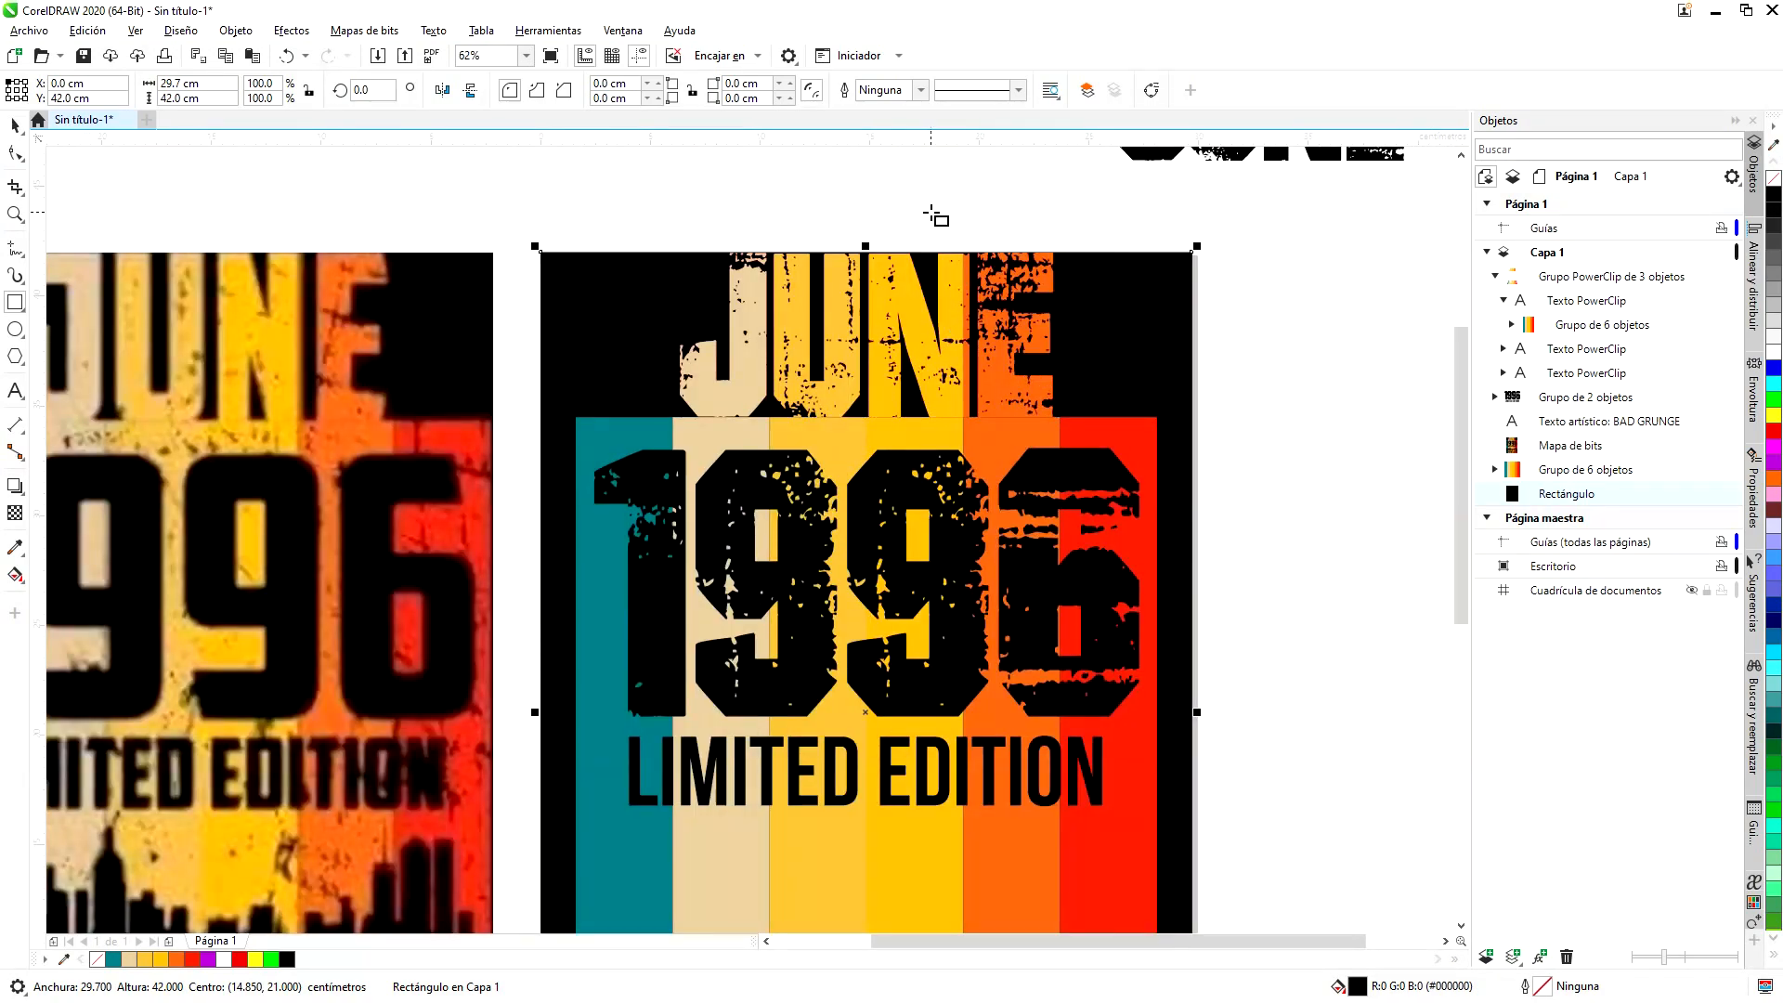
click(16, 125)
scroll(958, 492, down, 1)
click(958, 492)
scroll(942, 485, up, 3)
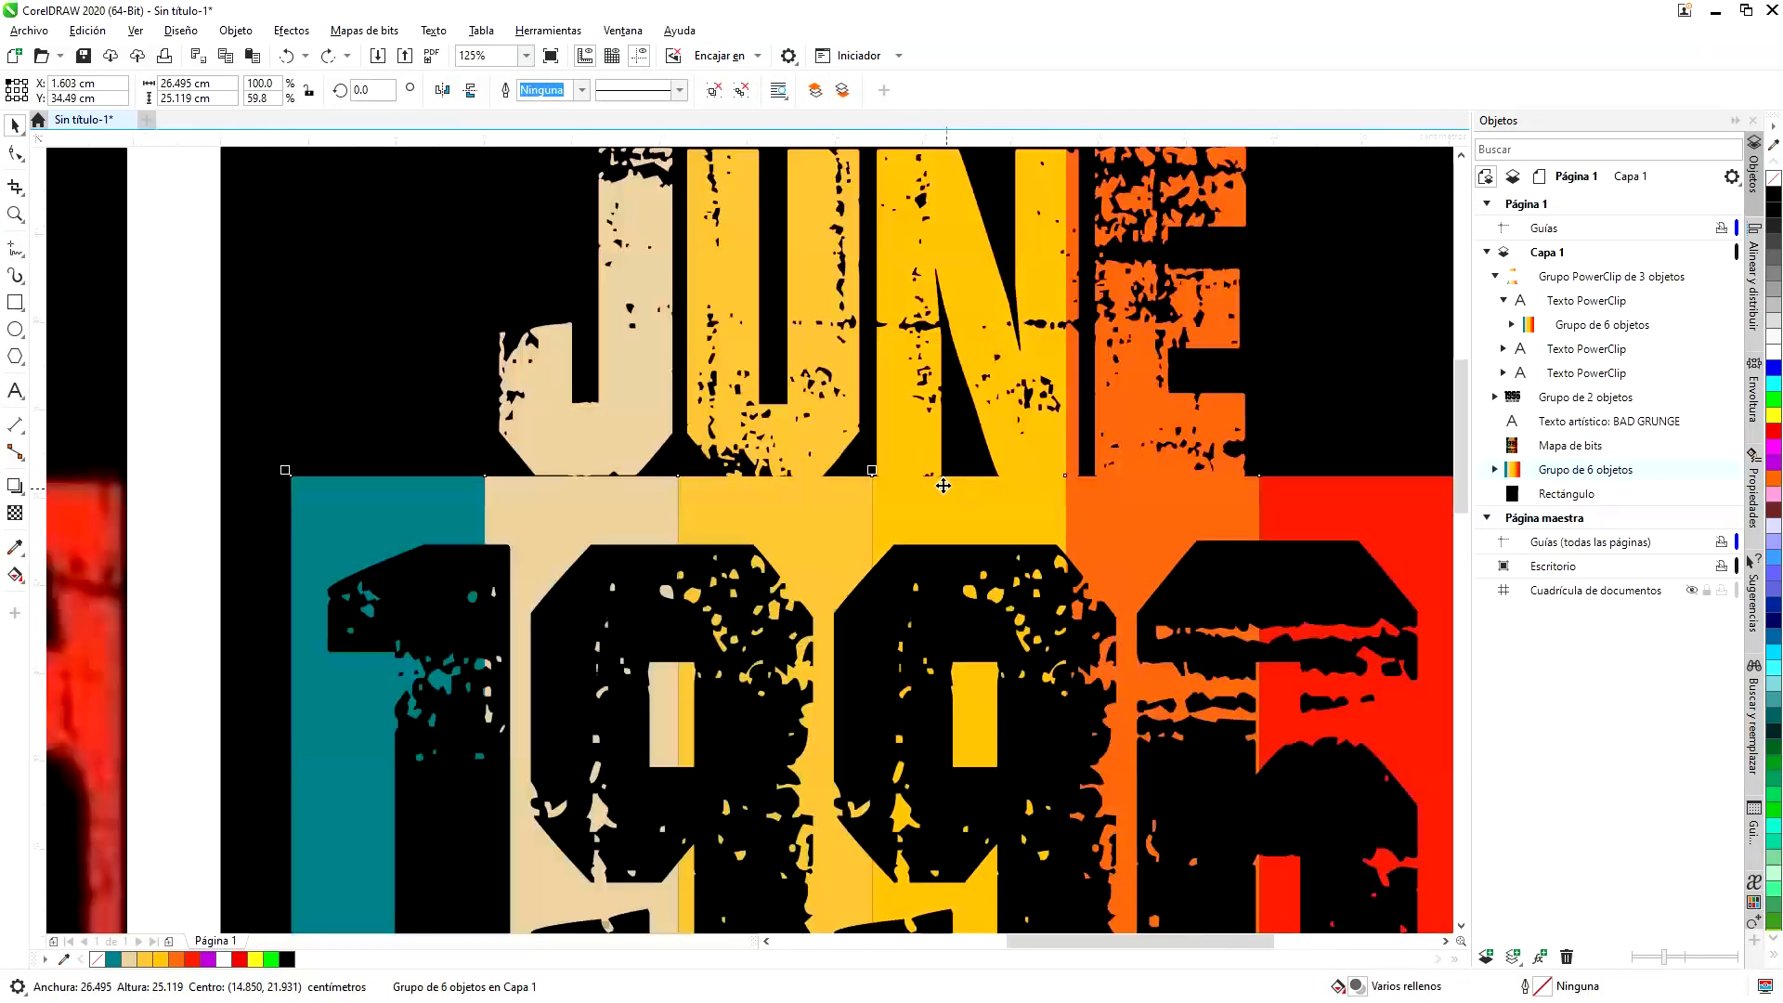
scroll(943, 485, up, 3)
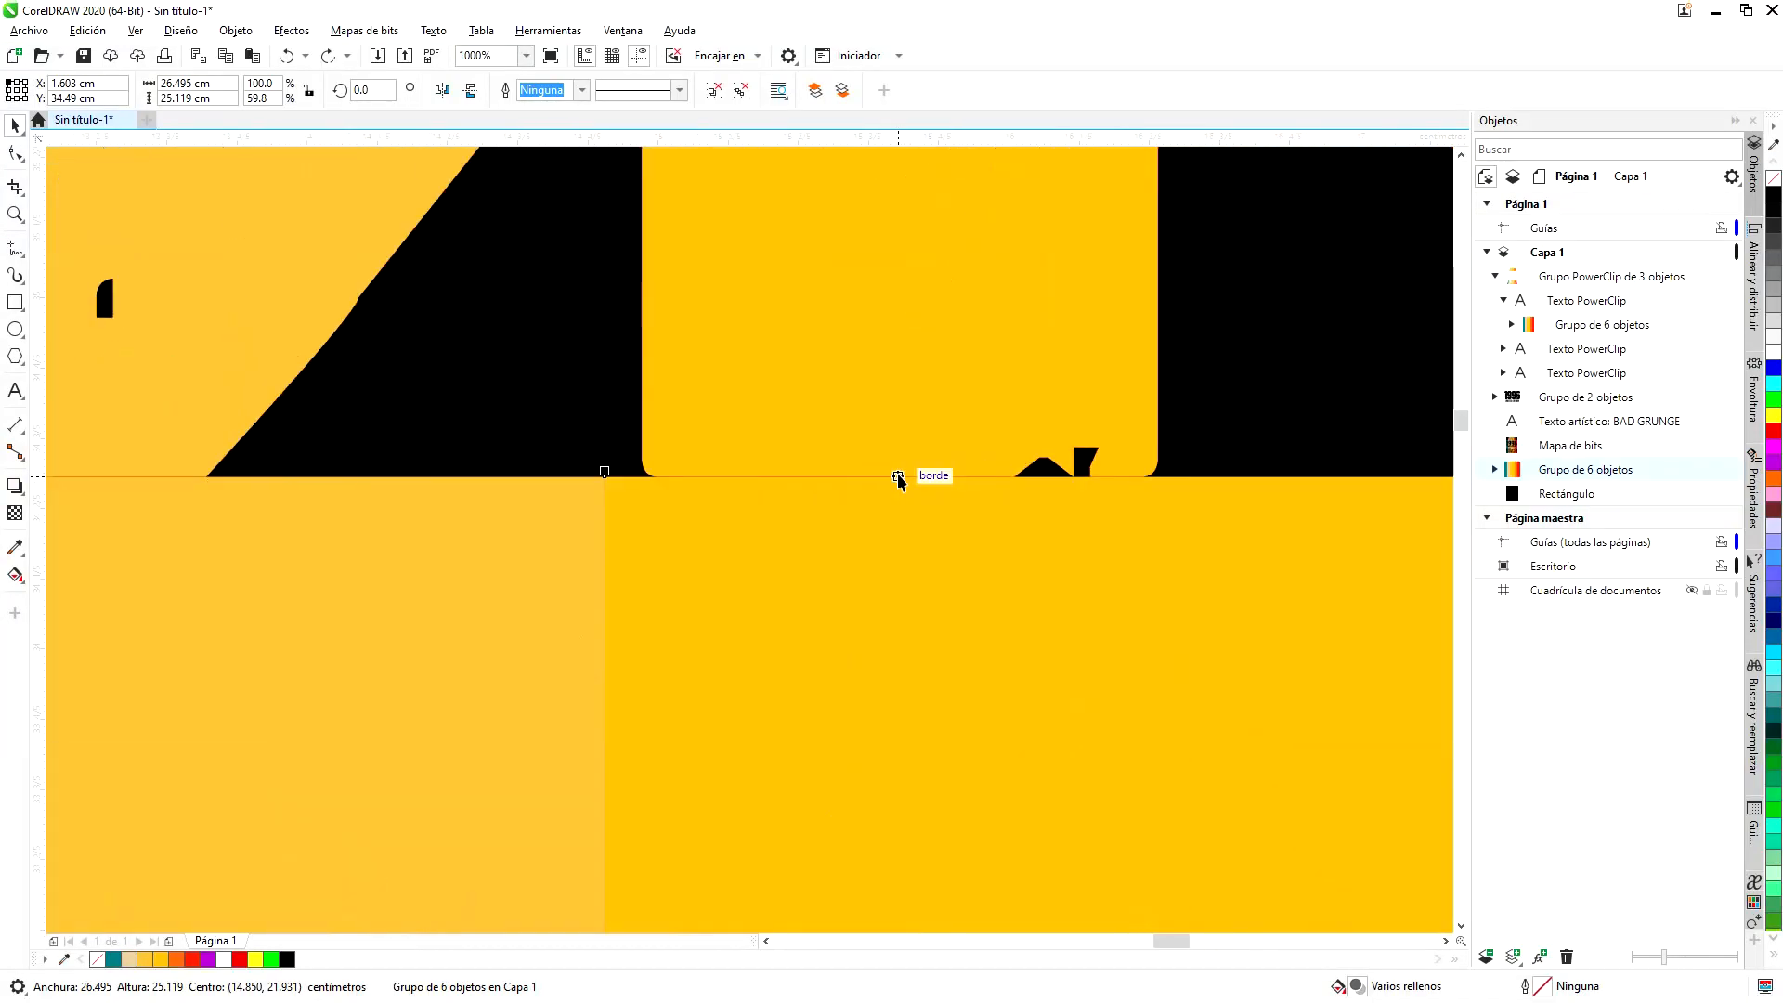
click(927, 355)
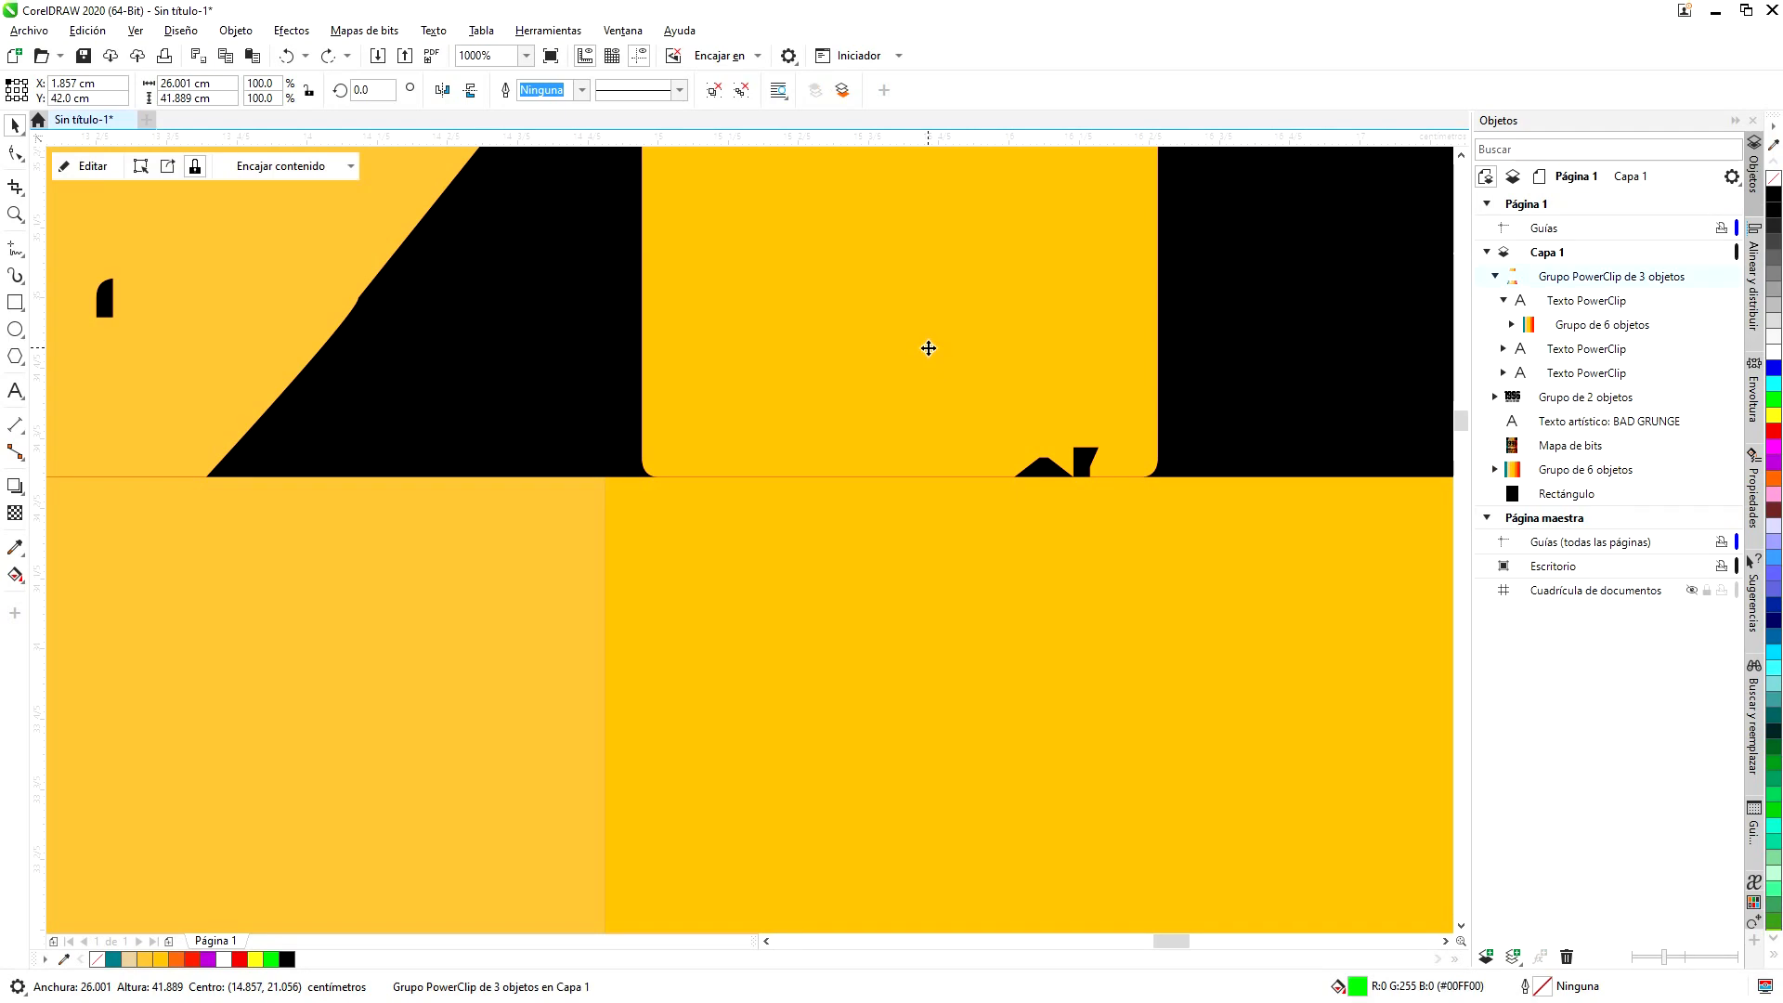
scroll(927, 353, down, 4)
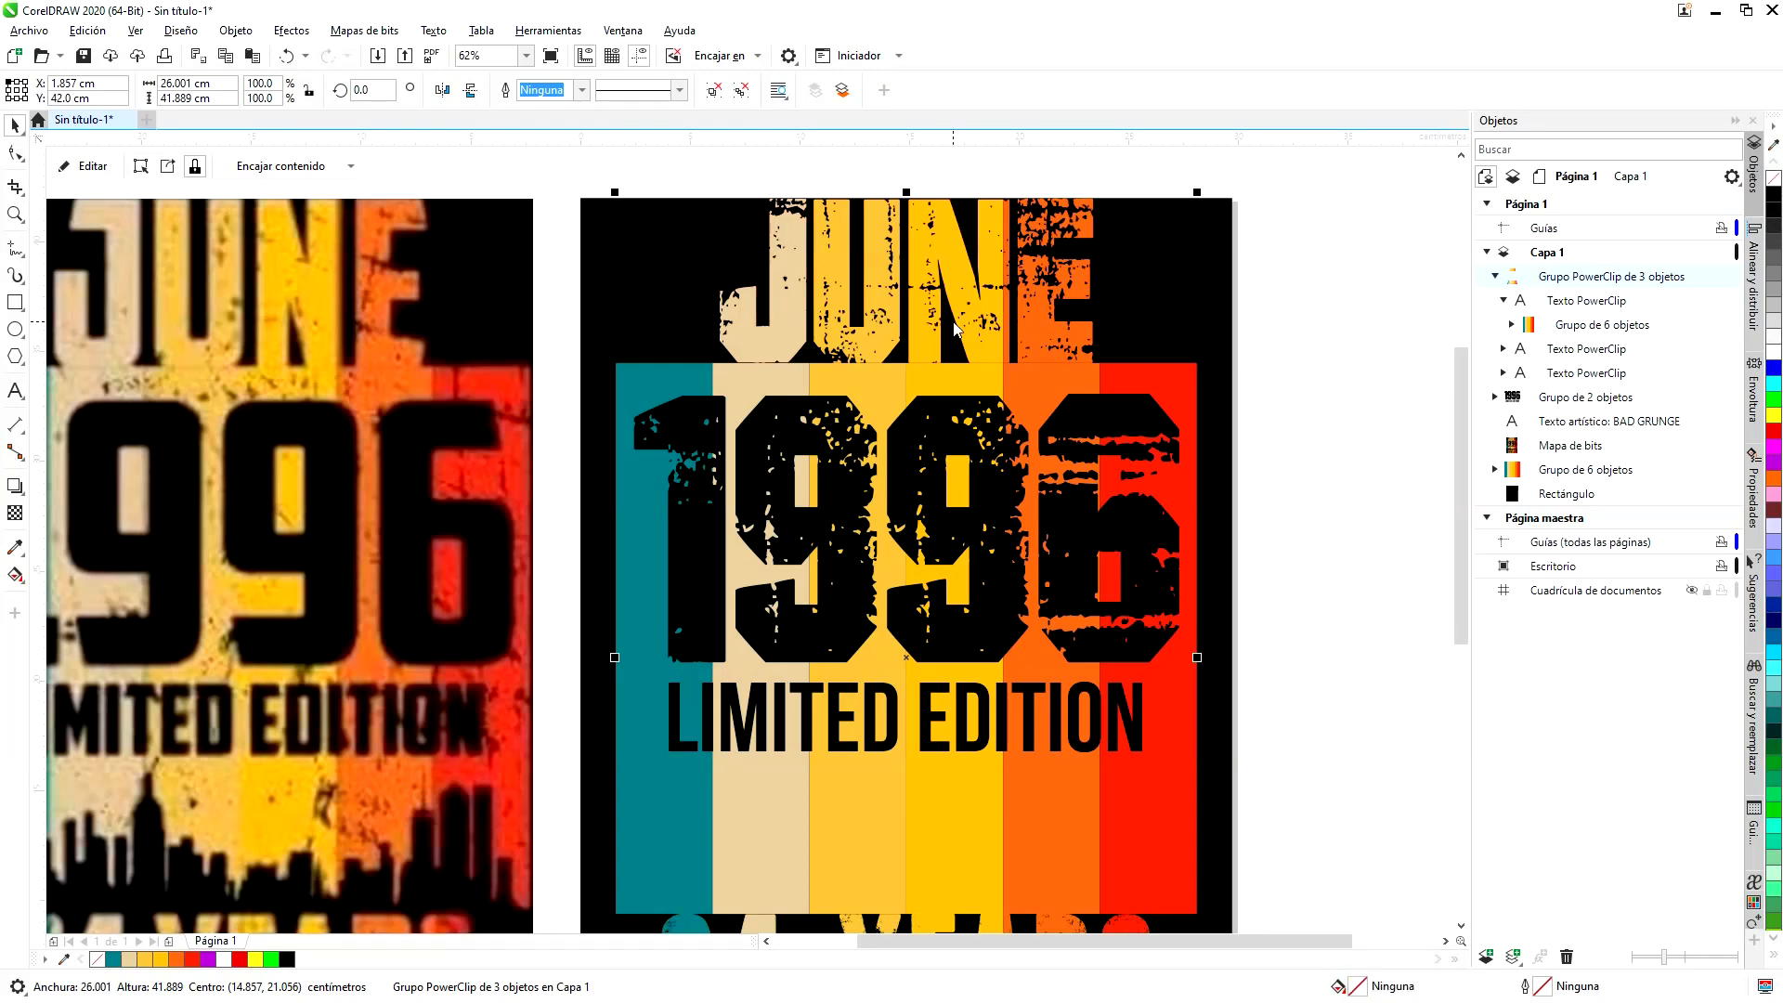
- Stretch the striped colour group's upper edge slightly upward to overlap the JUNE text, making the group about 25.124 cm high
scroll(980, 563, up, 2)
click(980, 563)
scroll(928, 511, up, 1)
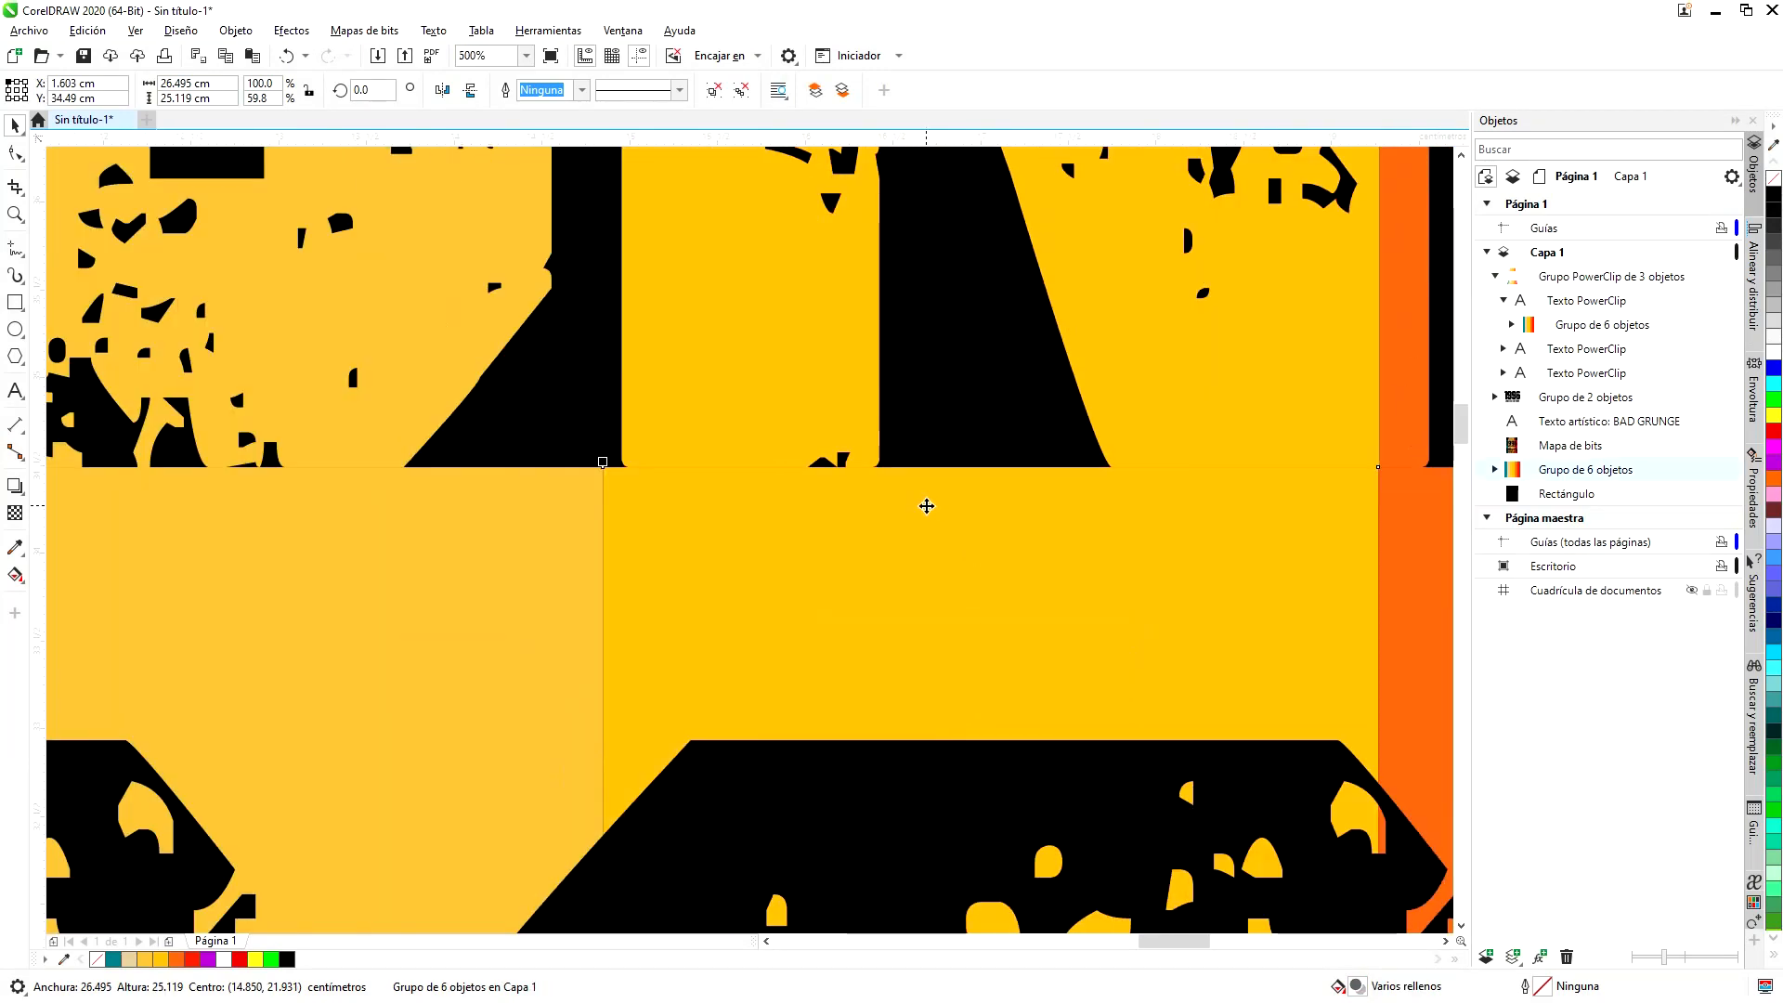
scroll(539, 455, up, 1)
scroll(560, 451, up, 2)
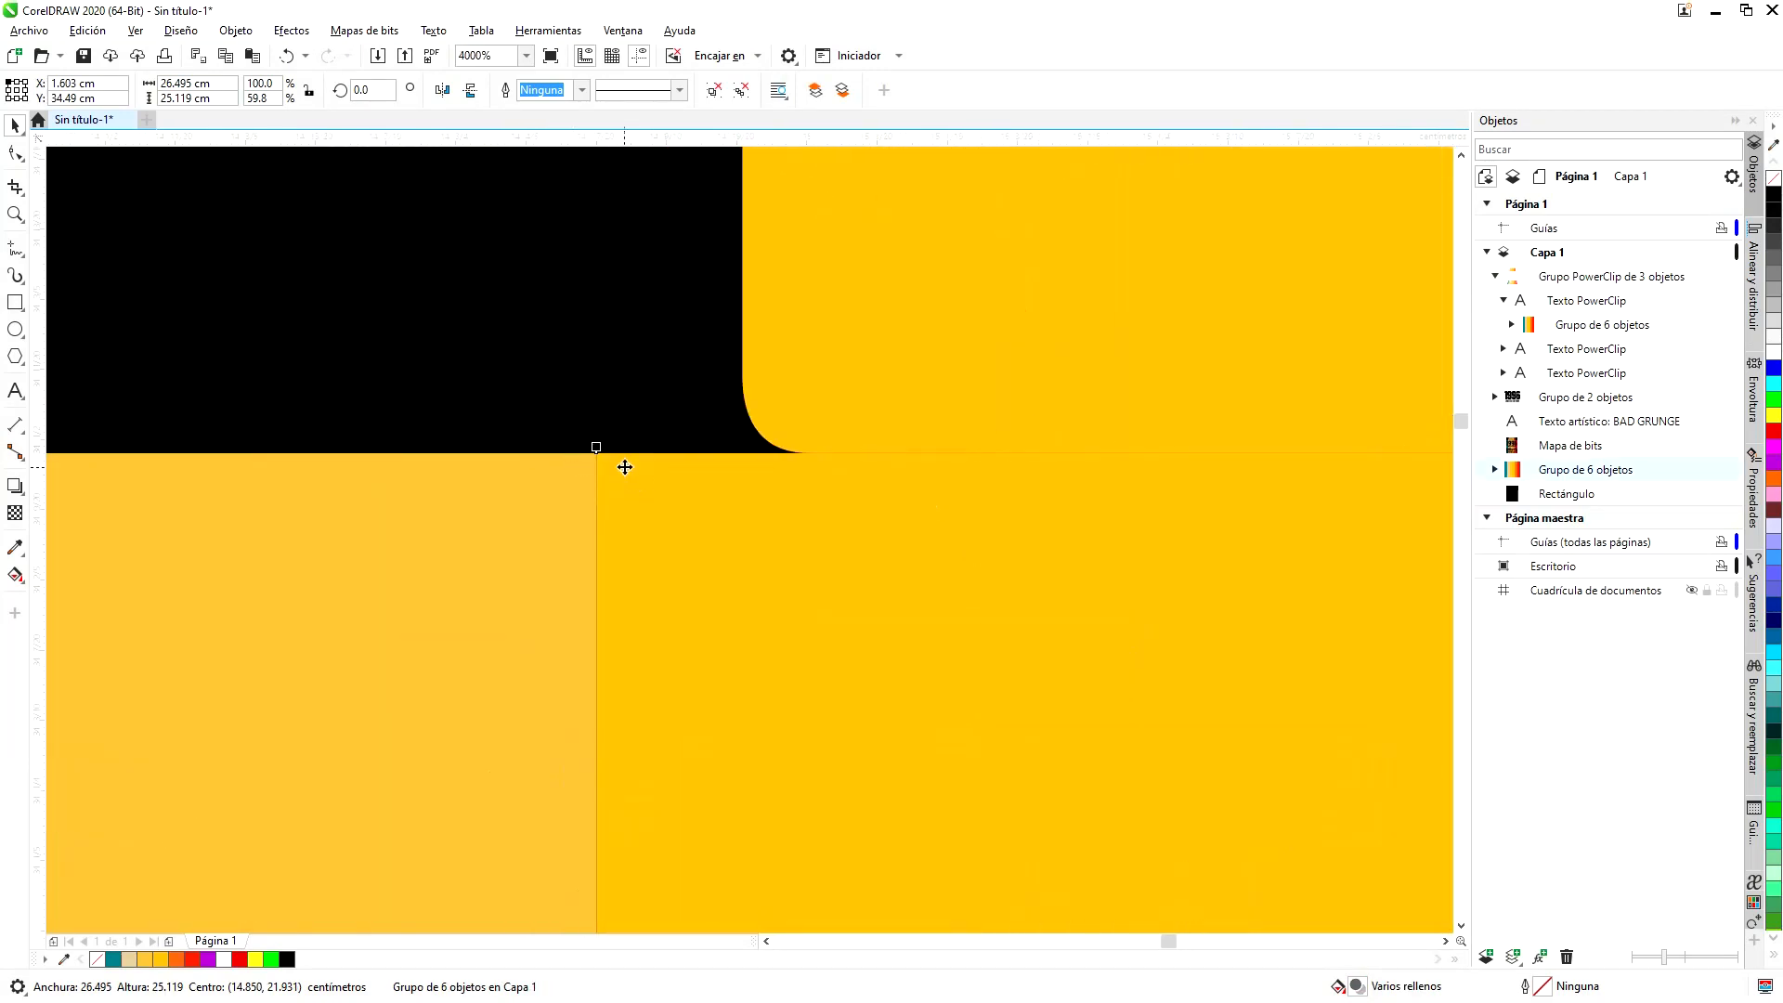
drag(592, 443, 891, 439)
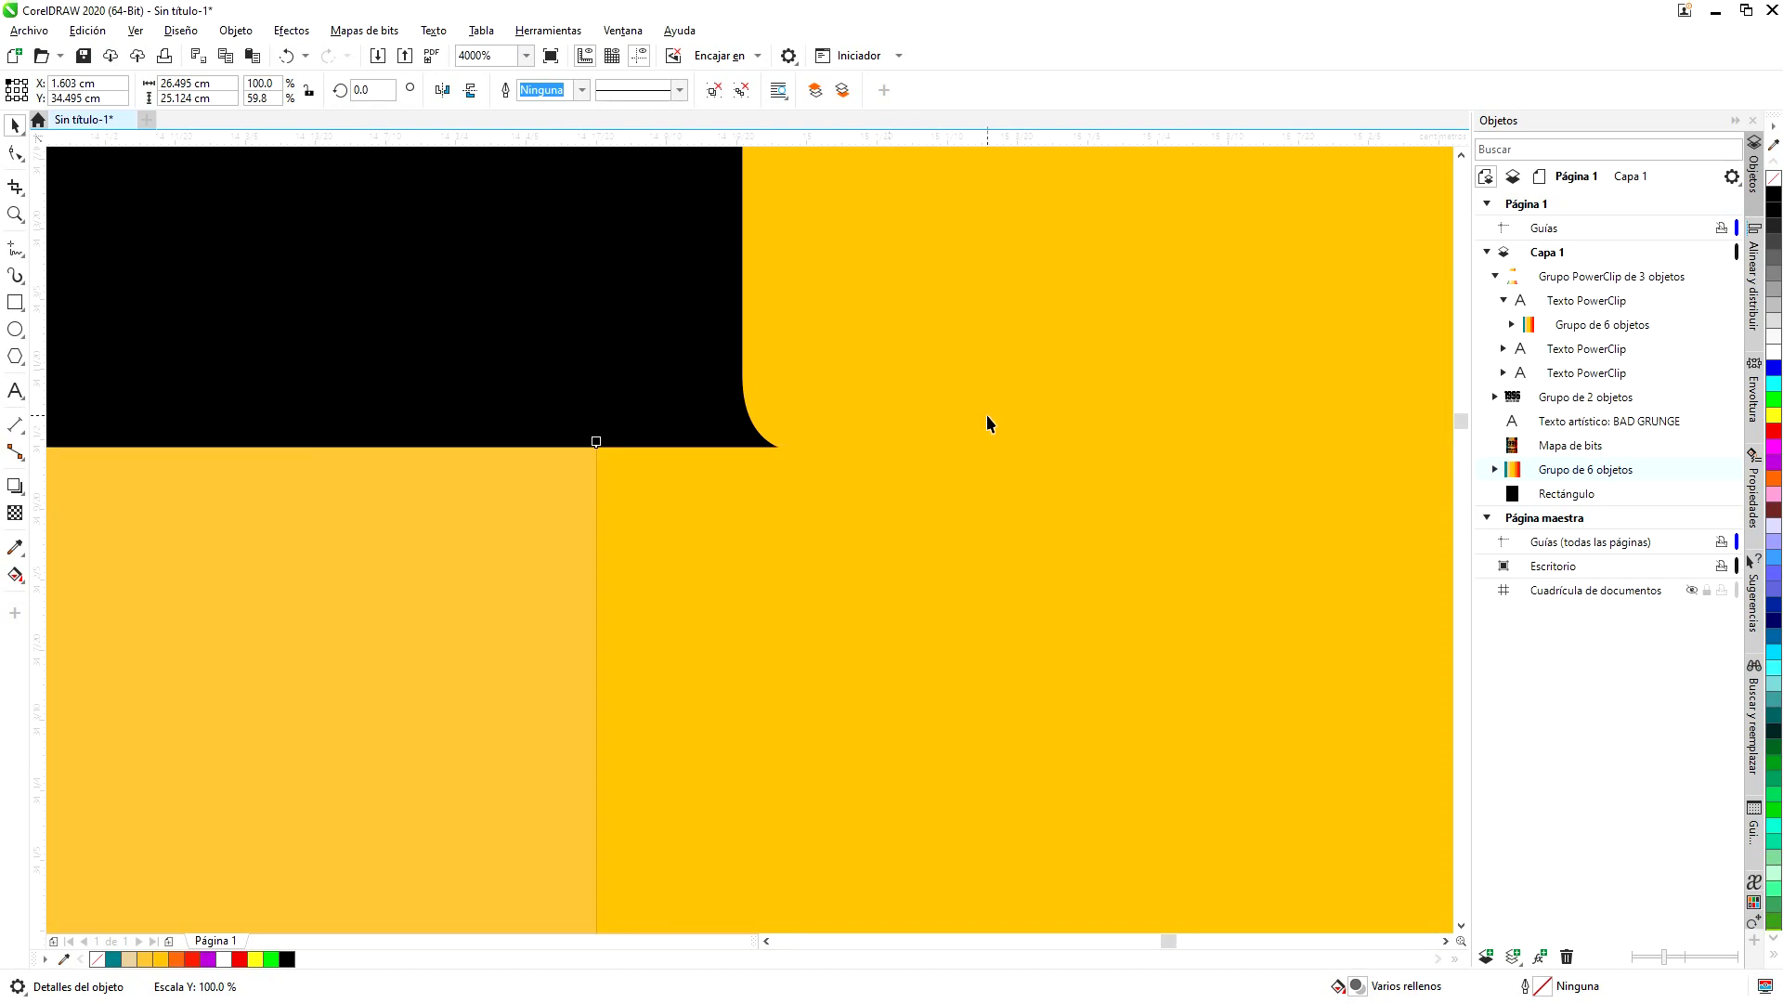
- Stretch the striped colour group's lower edge slightly down over the 24 YEARS text, making the group about 25.131 cm high
scroll(821, 392, down, 8)
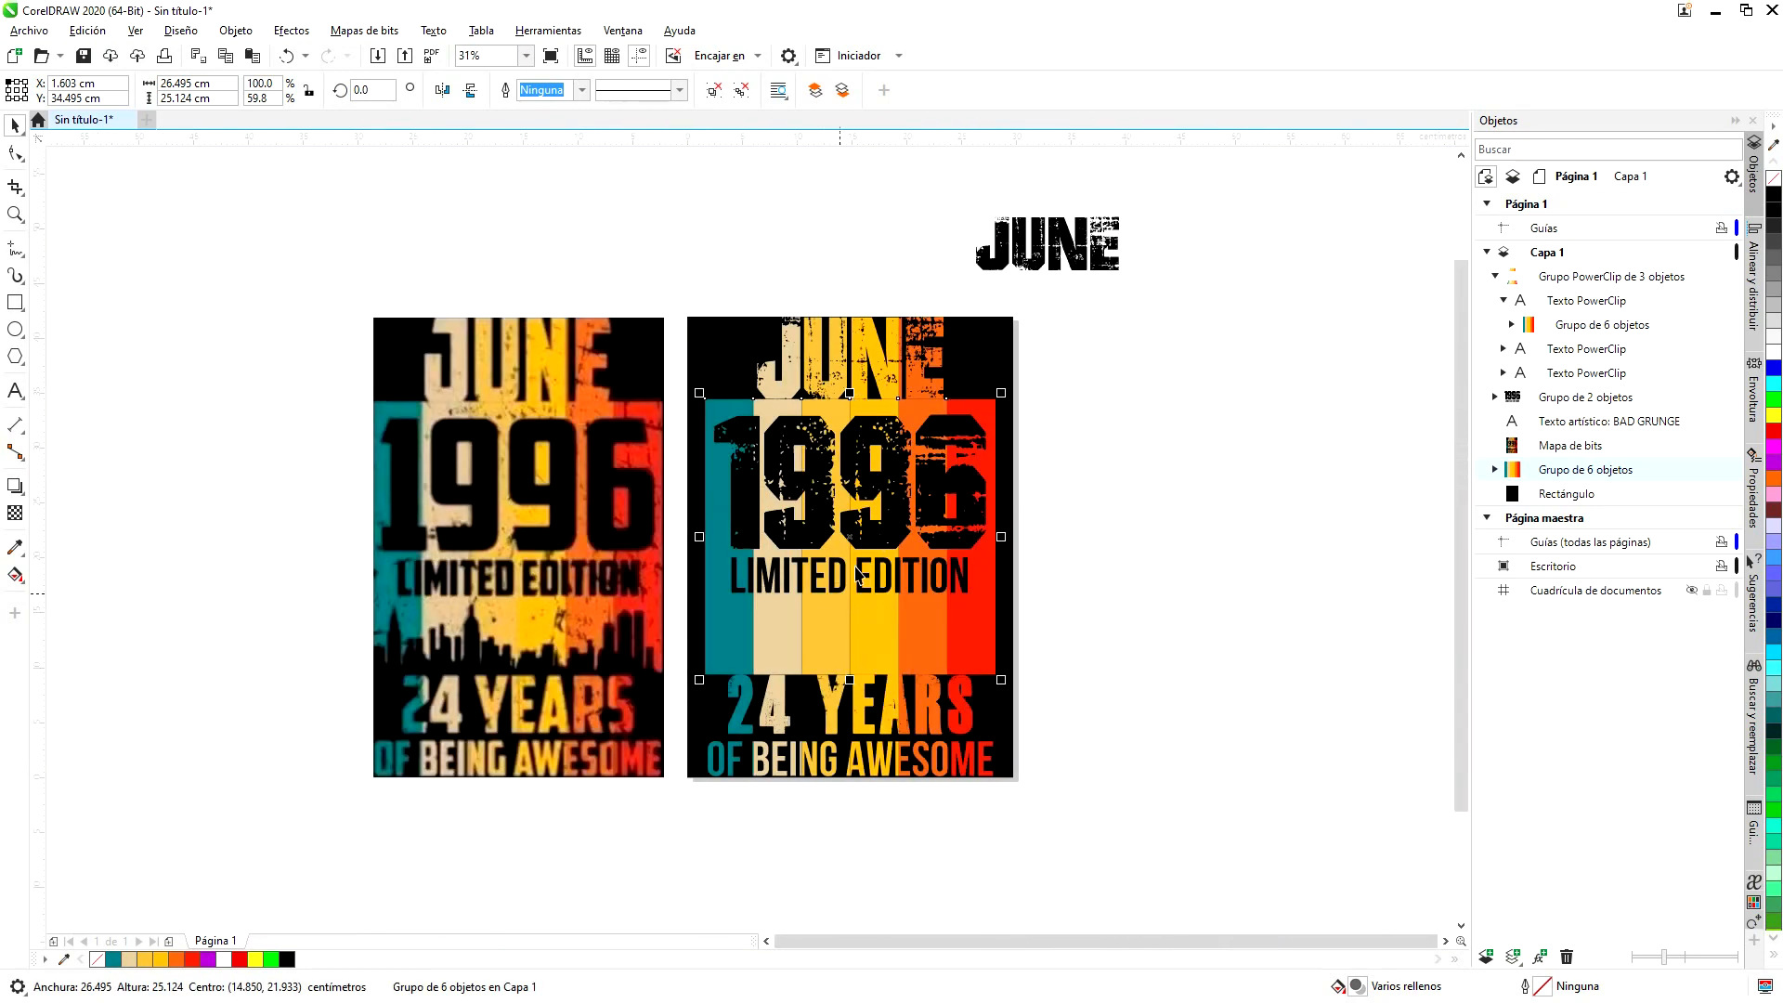
scroll(891, 711, up, 2)
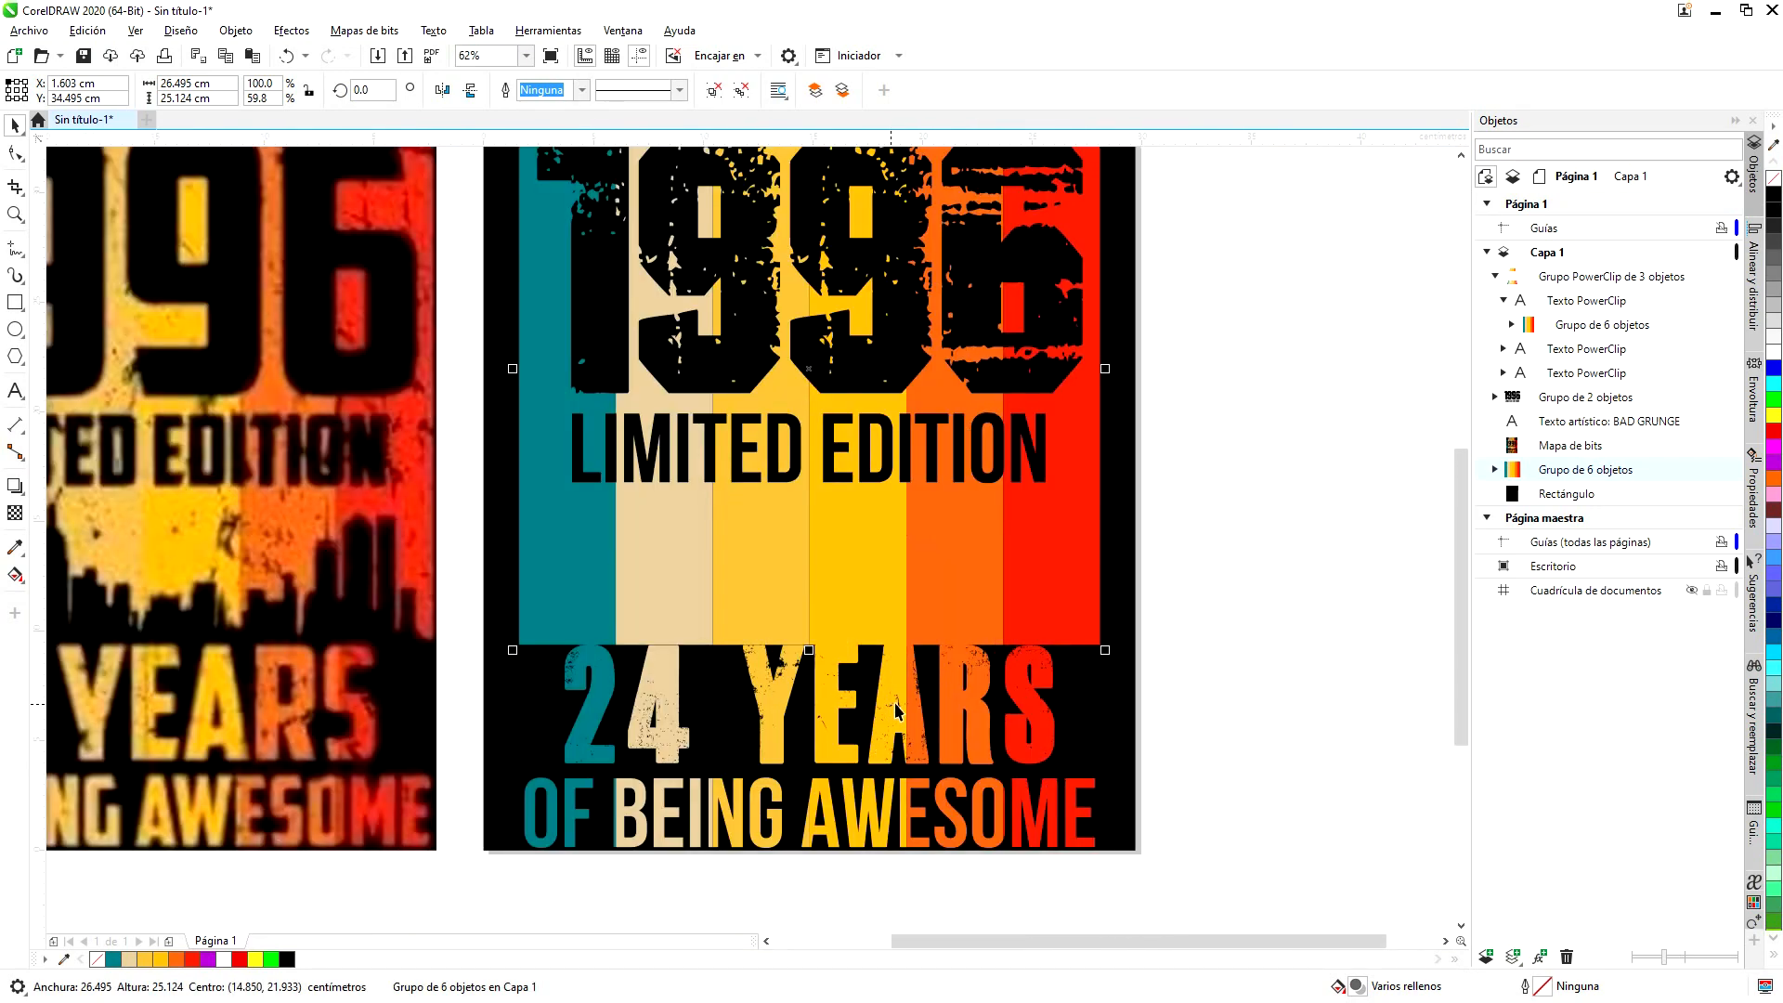
click(963, 707)
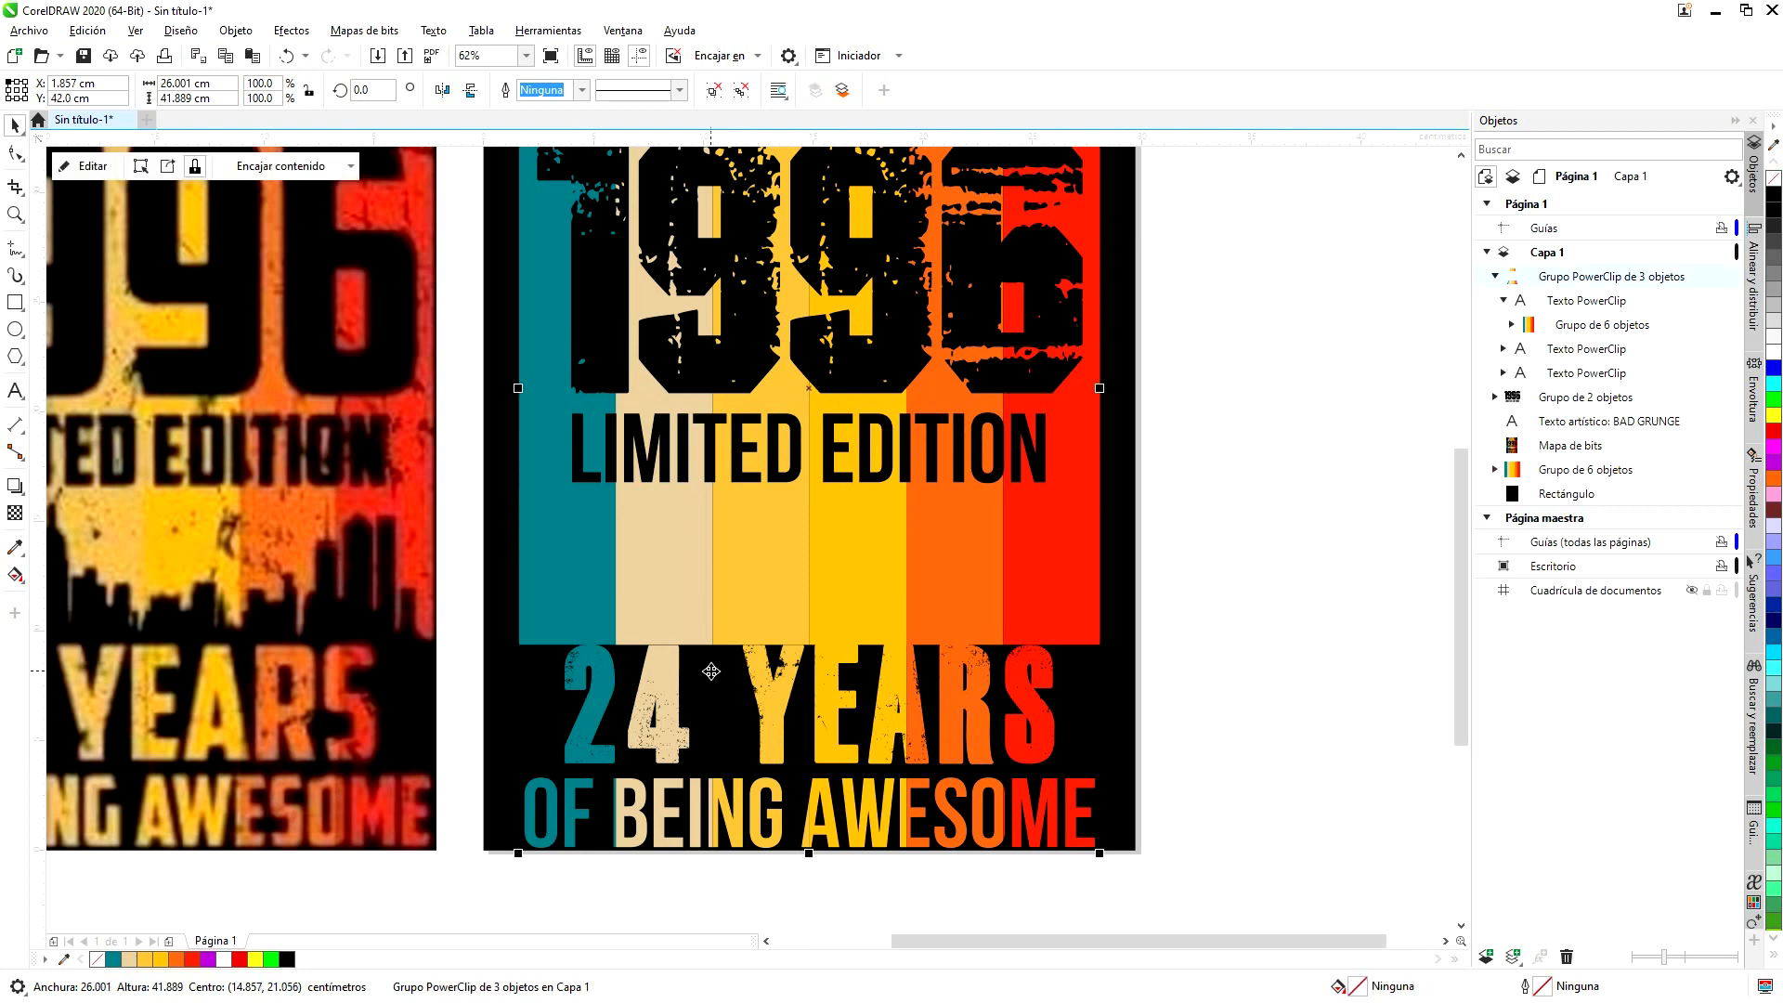
scroll(734, 665, up, 8)
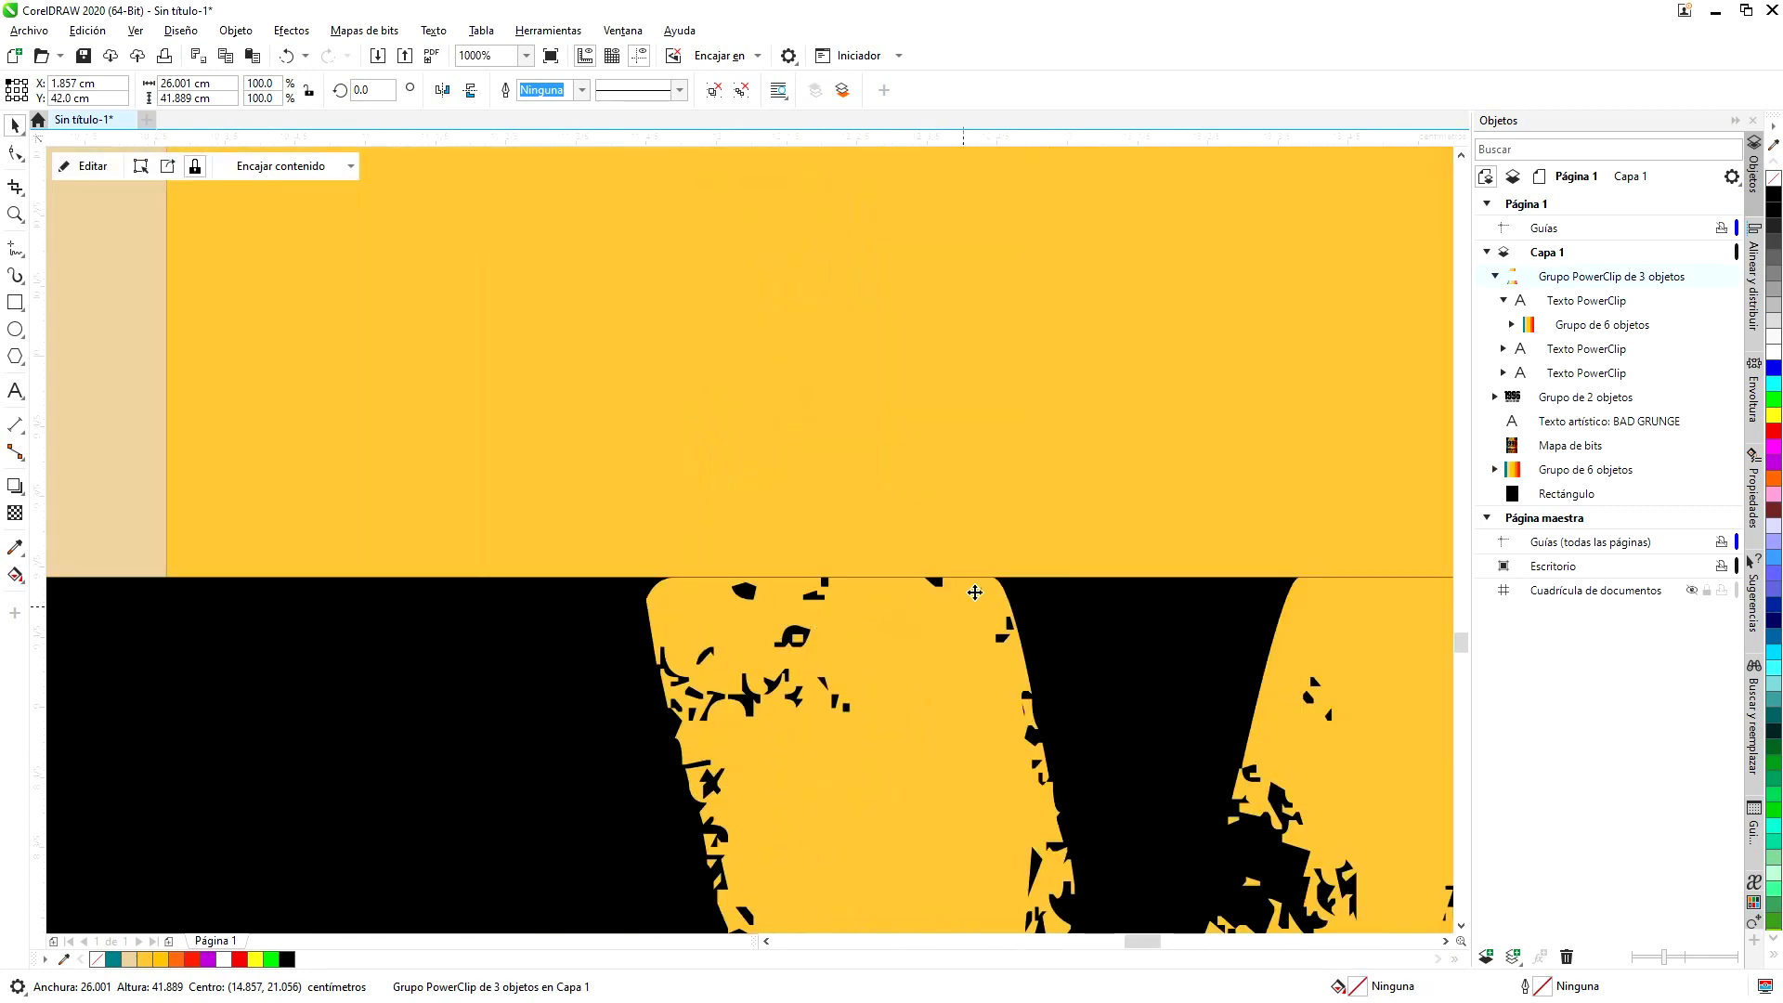
click(1005, 528)
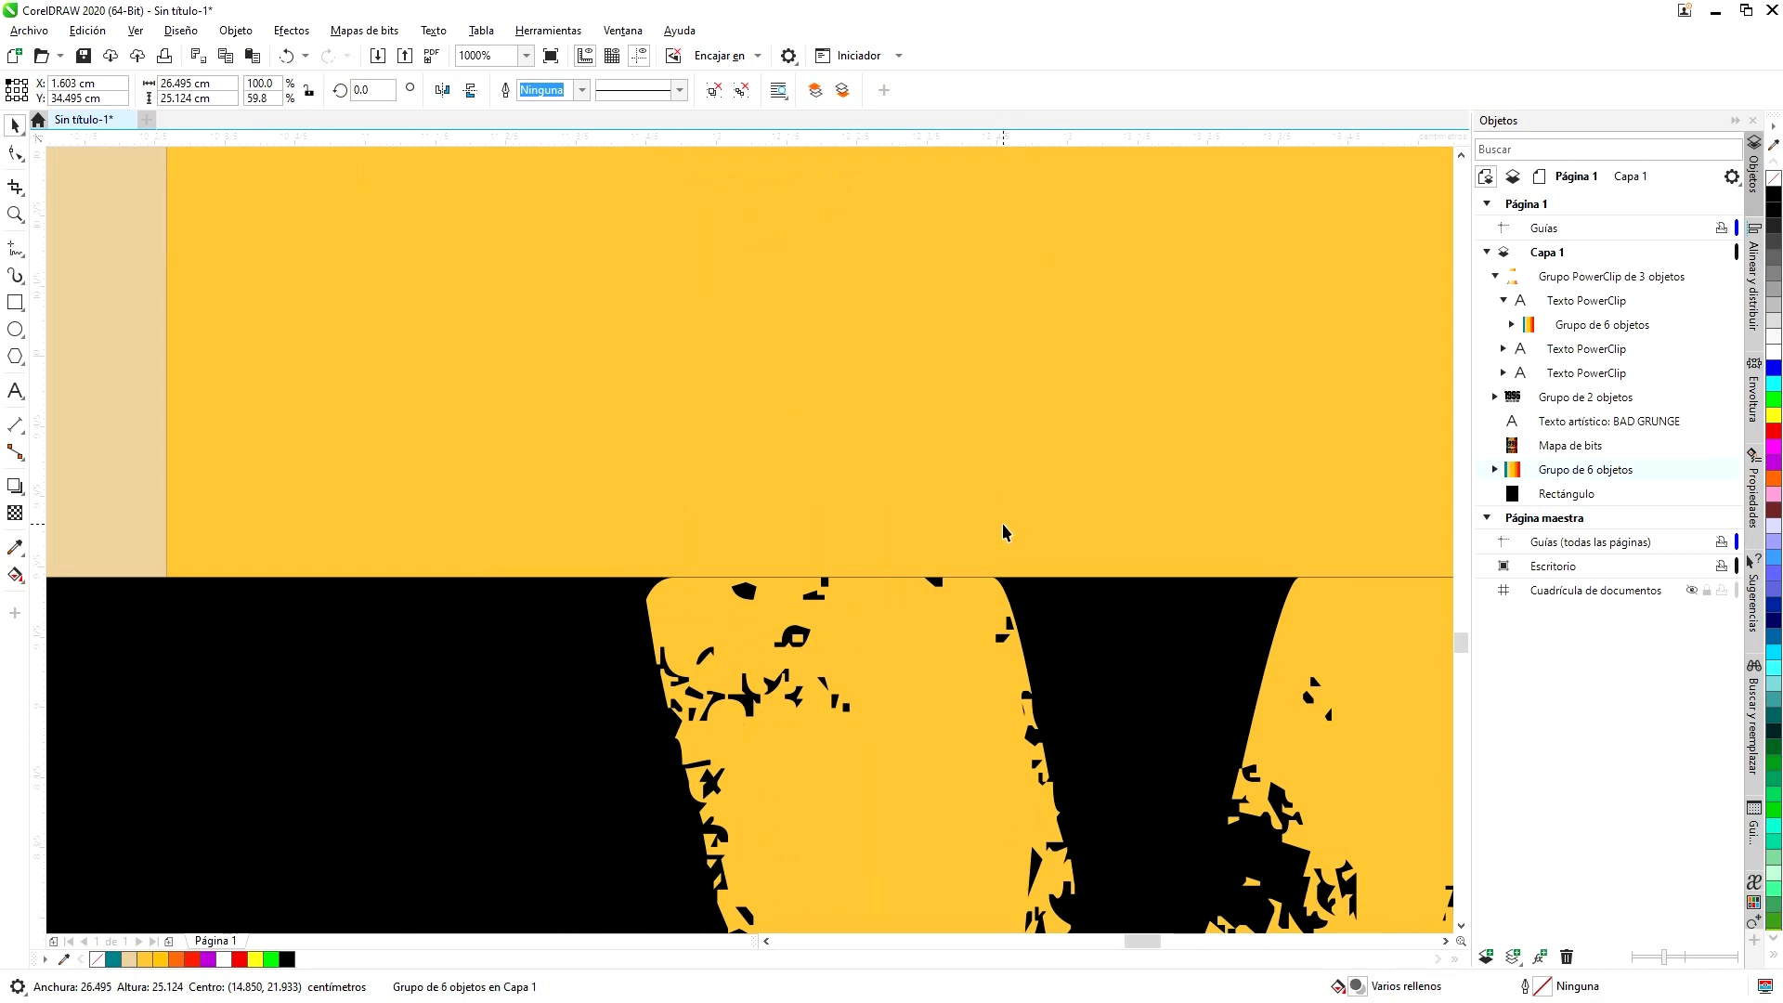
scroll(1003, 526, down, 8)
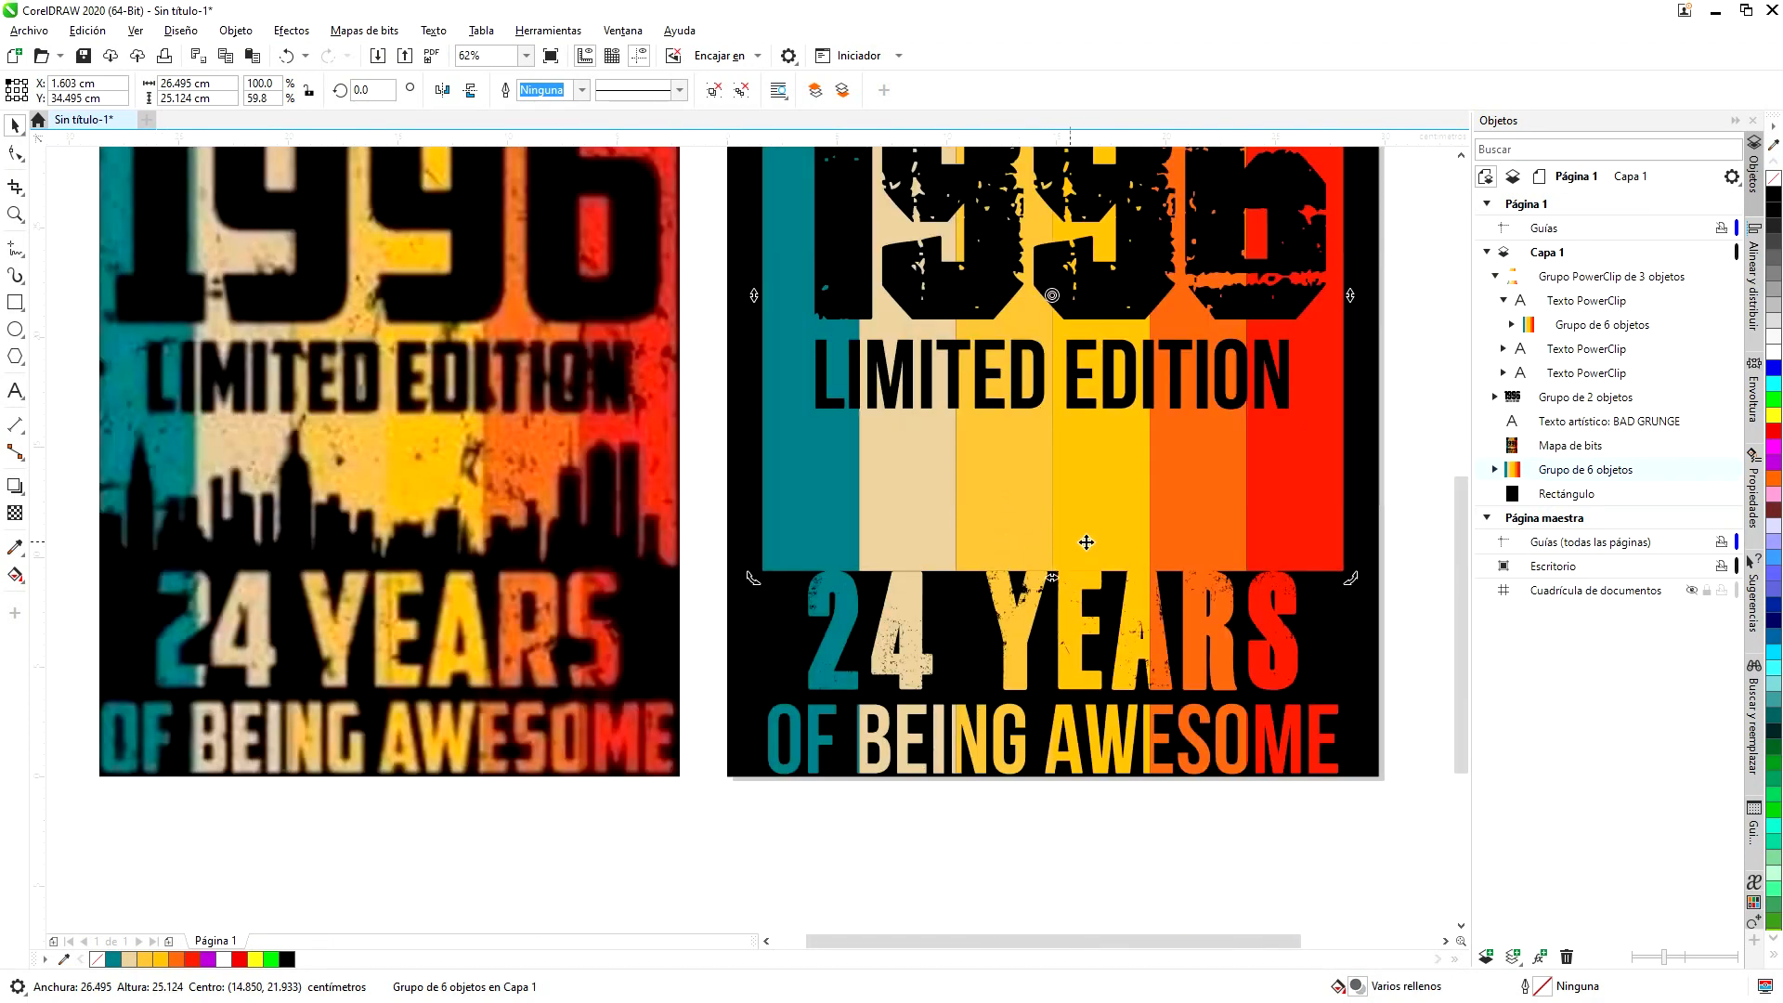
scroll(1086, 542, up, 10)
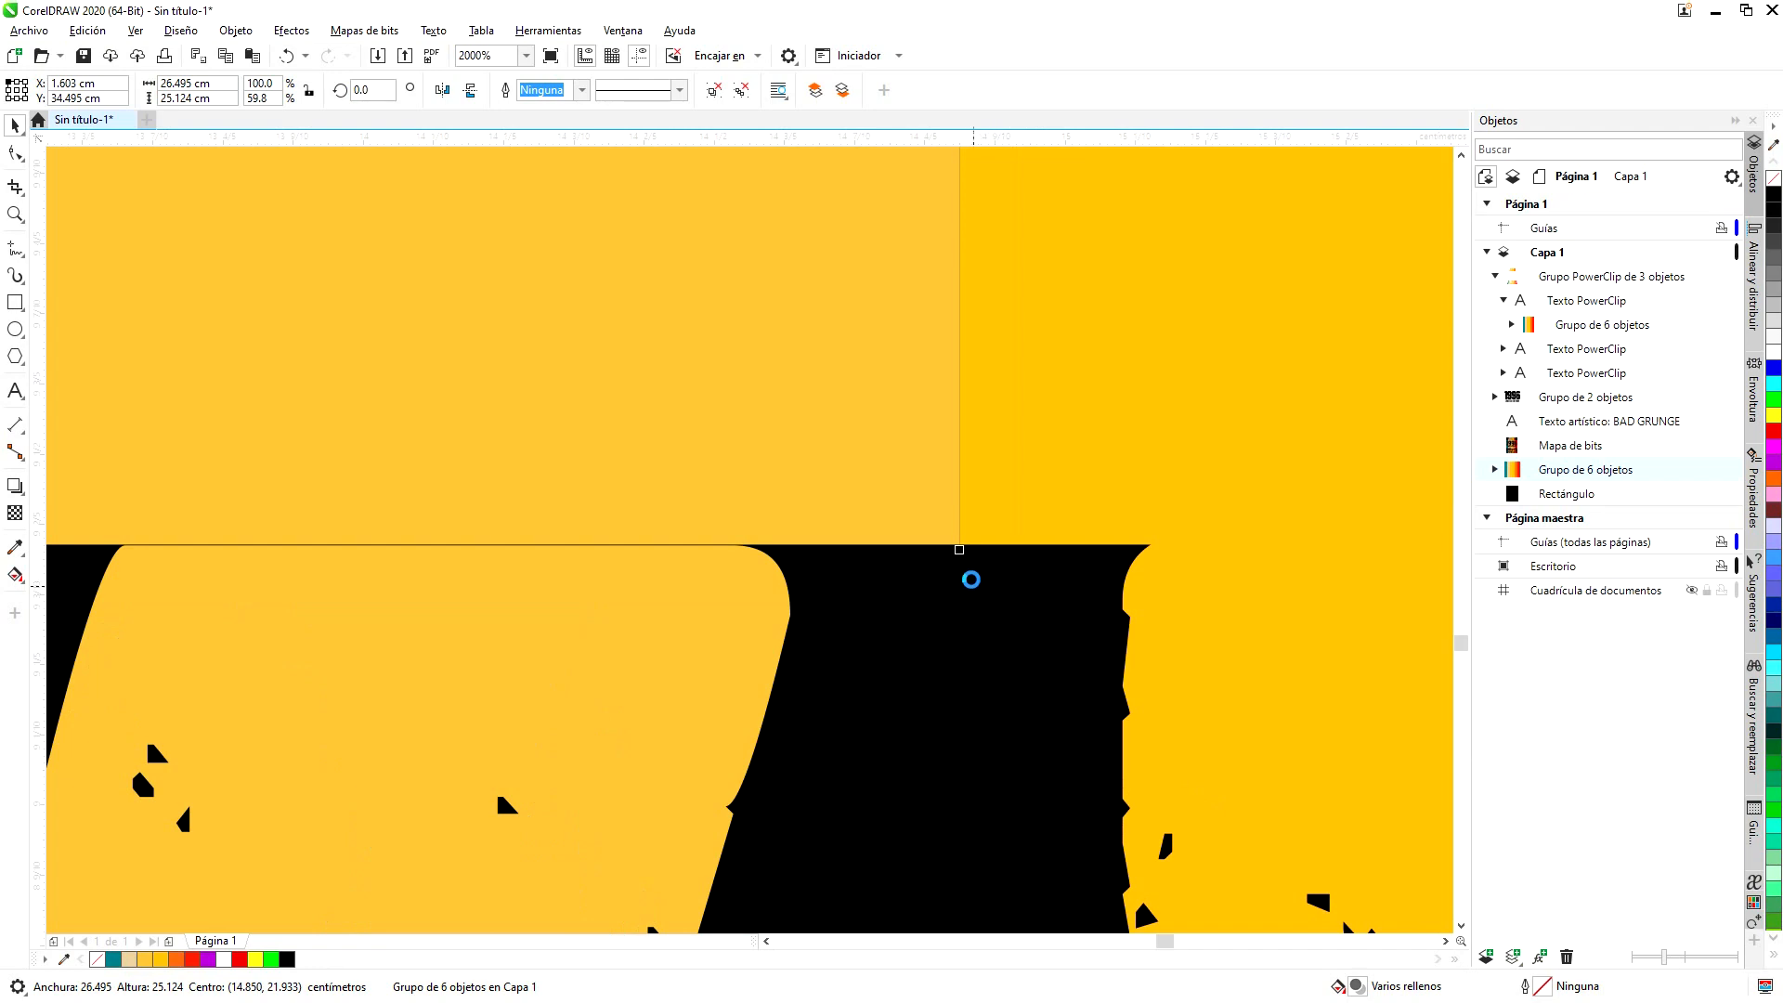
drag(959, 550, 744, 555)
- Compare the artwork with the reference image and examine the city skyline above 24 YEARS
scroll(744, 555, down, 10)
scroll(962, 464, up, 5)
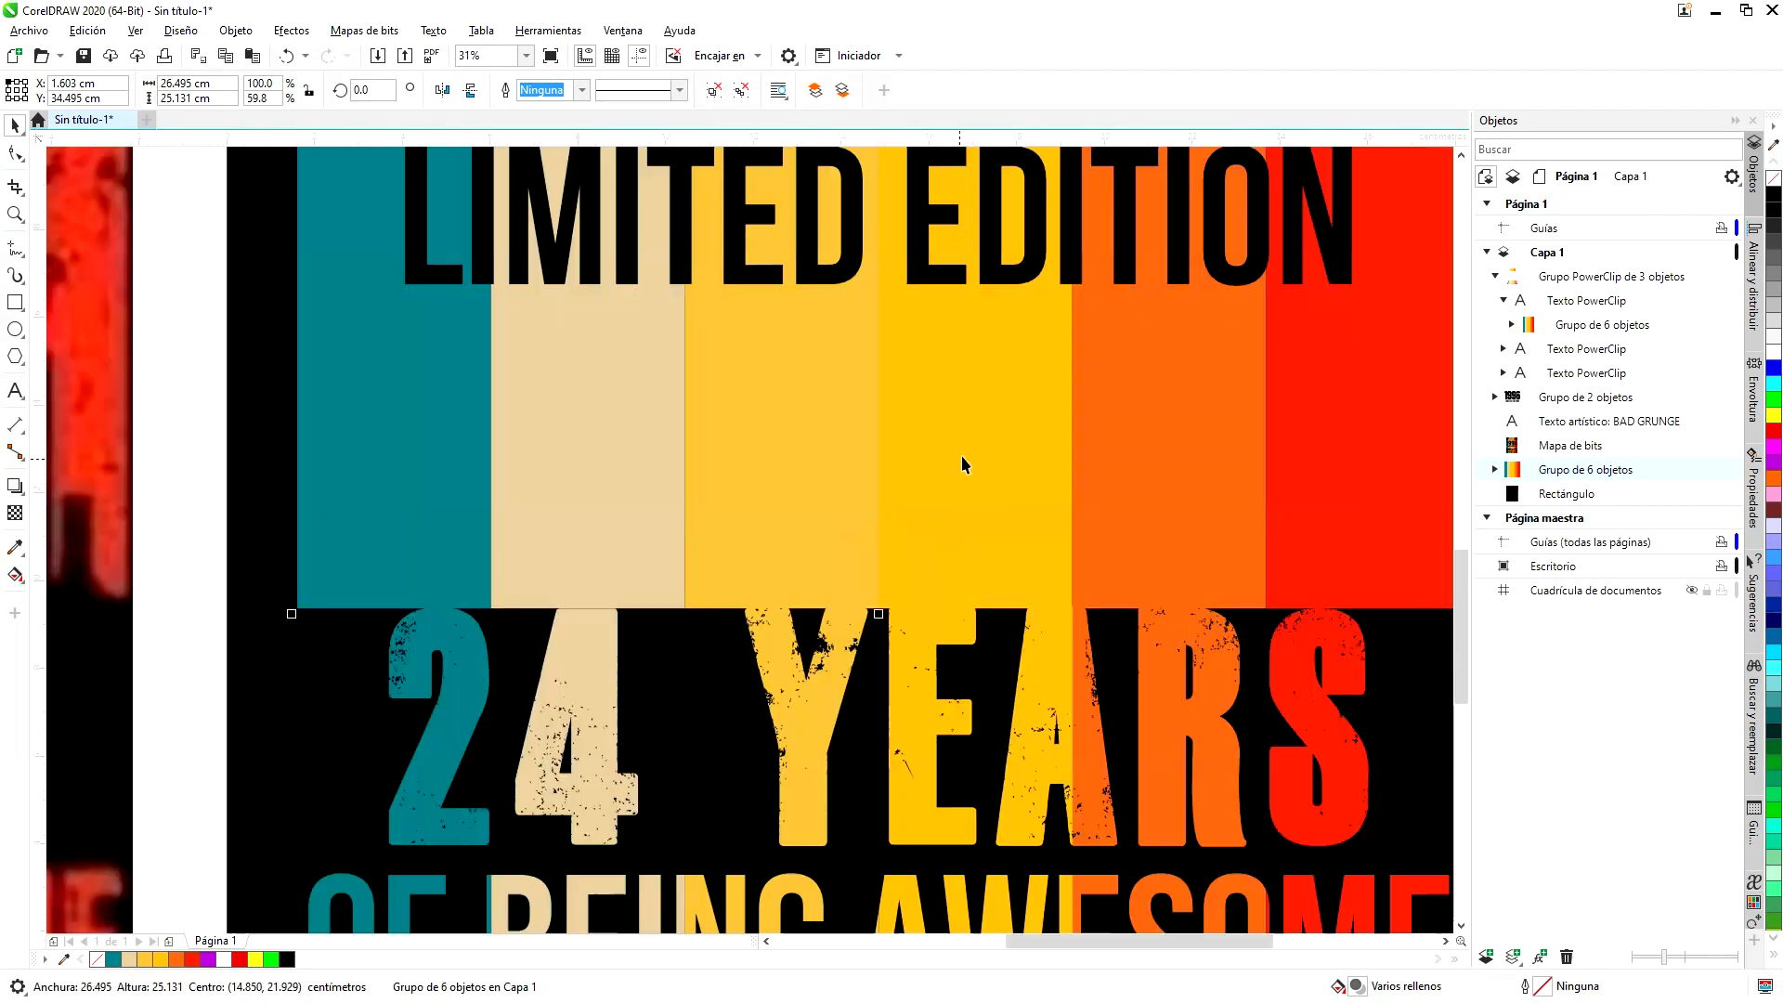
scroll(963, 461, down, 4)
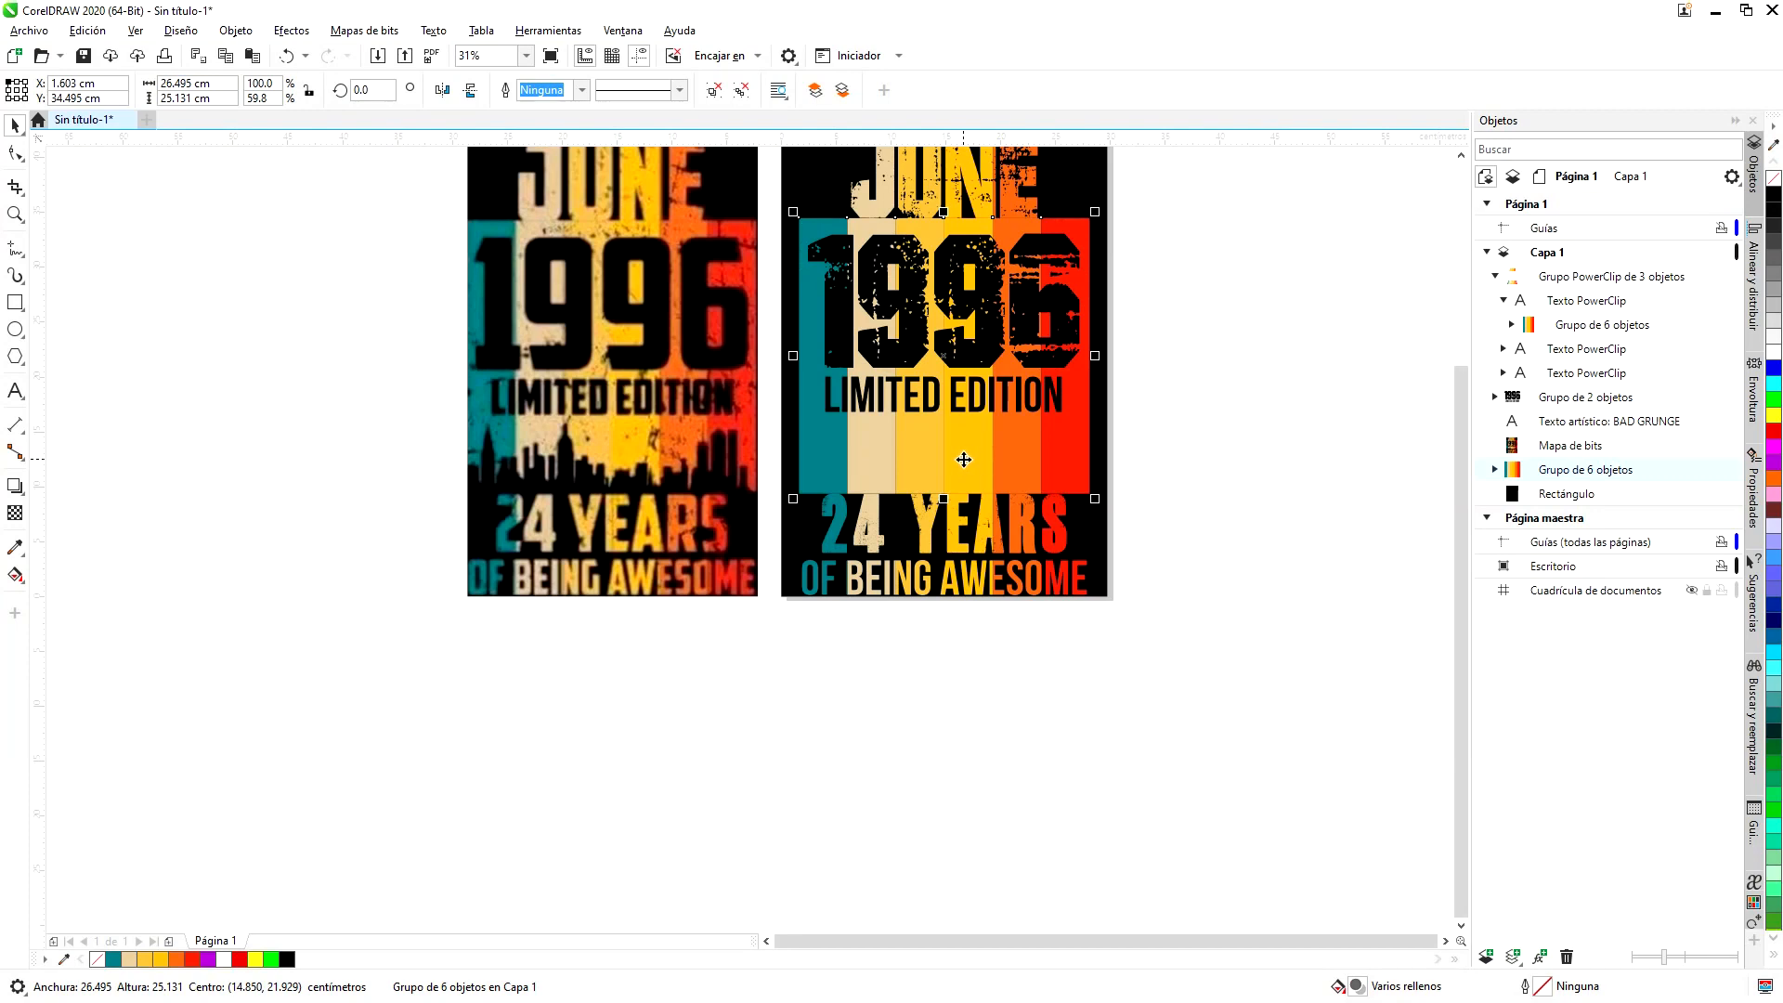
scroll(963, 460, down, 2)
scroll(628, 422, up, 5)
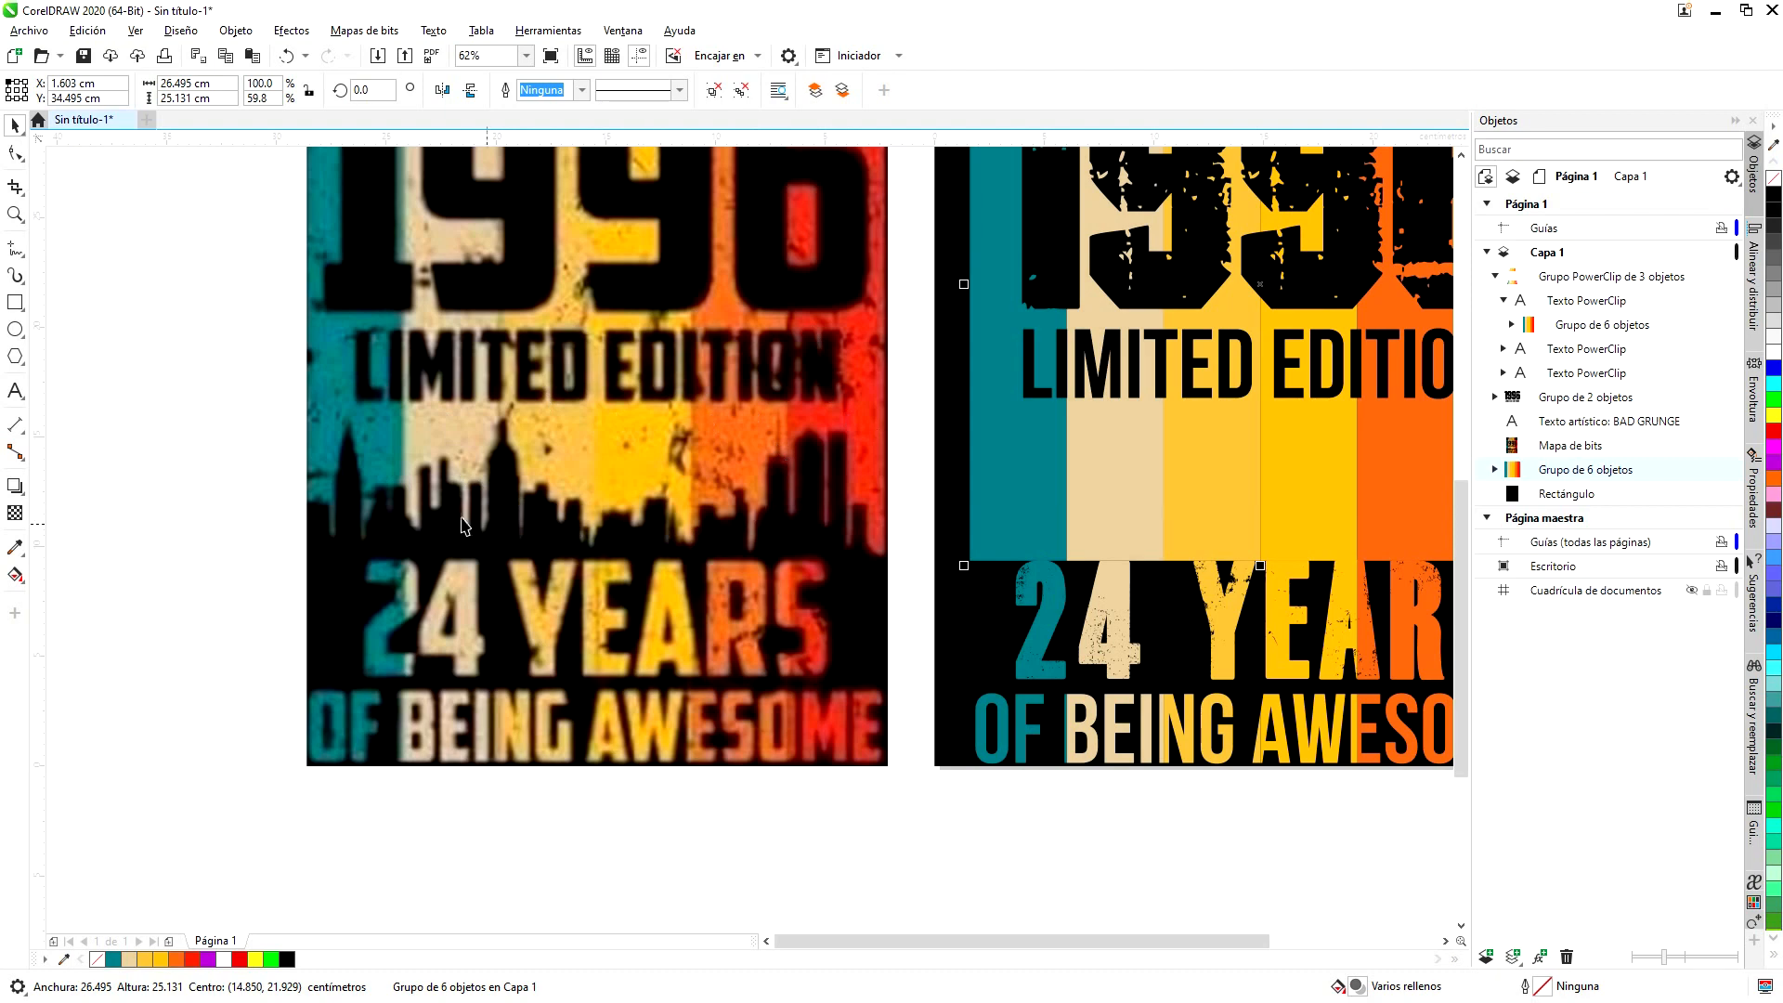
scroll(567, 525, up, 2)
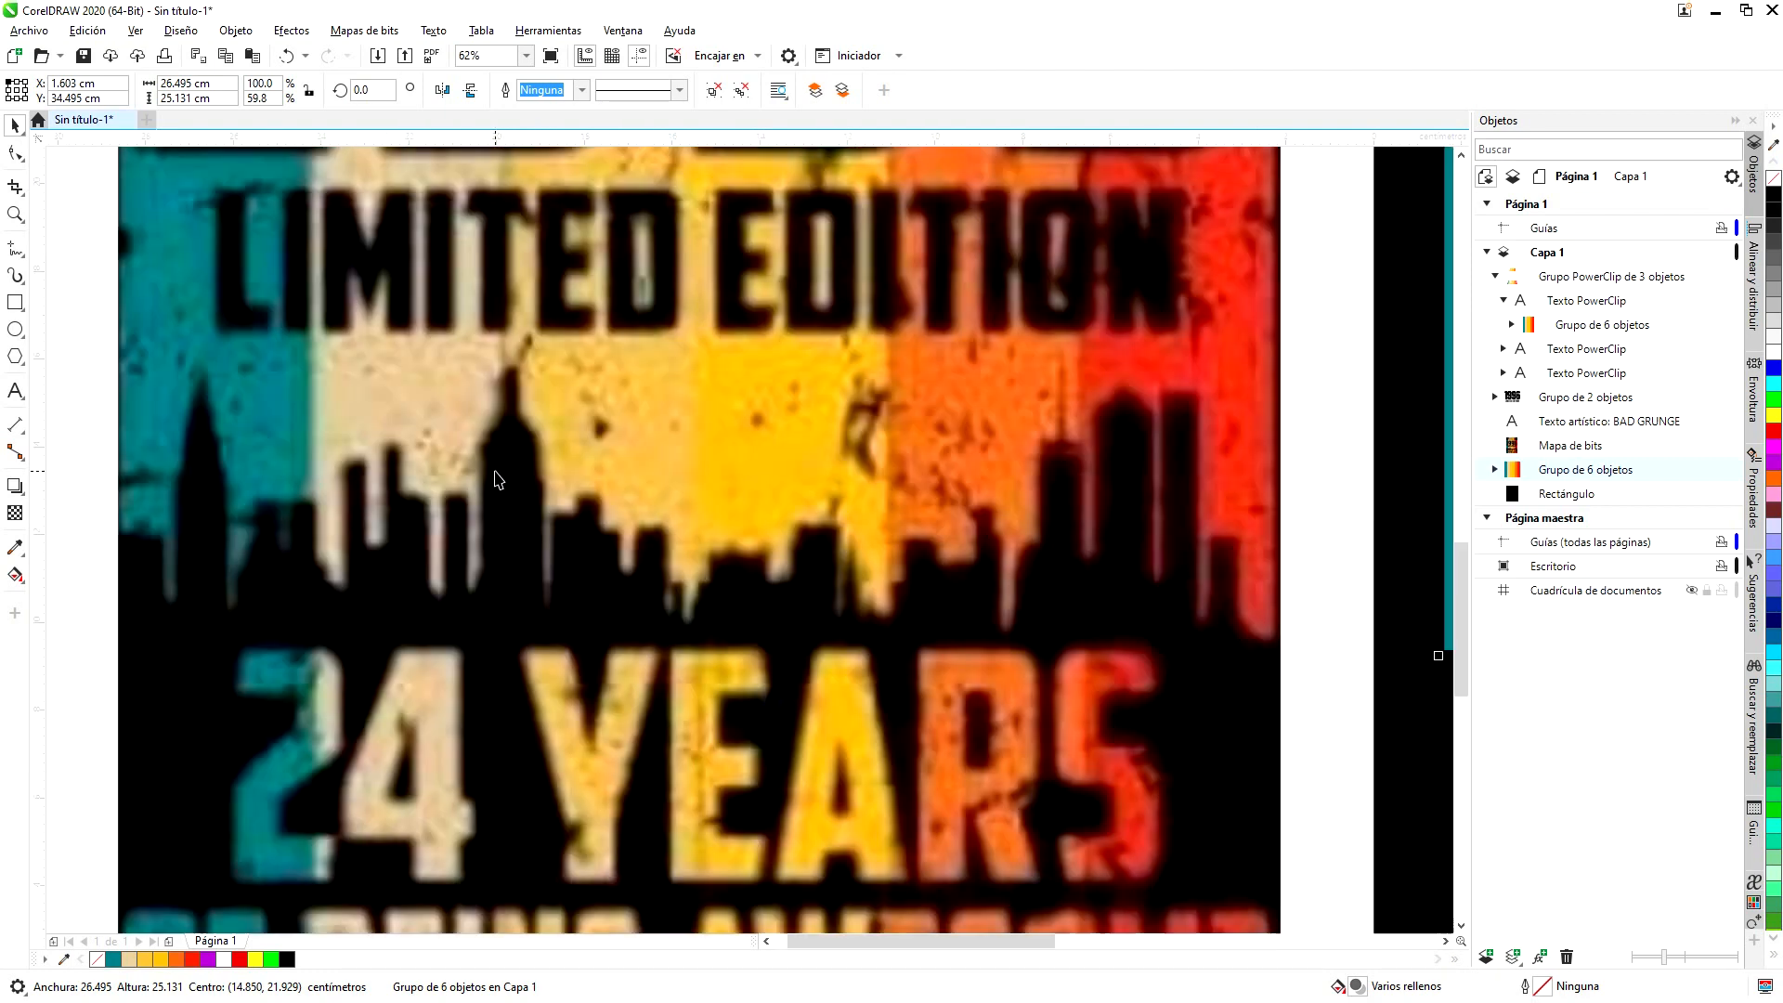
scroll(570, 529, down, 2)
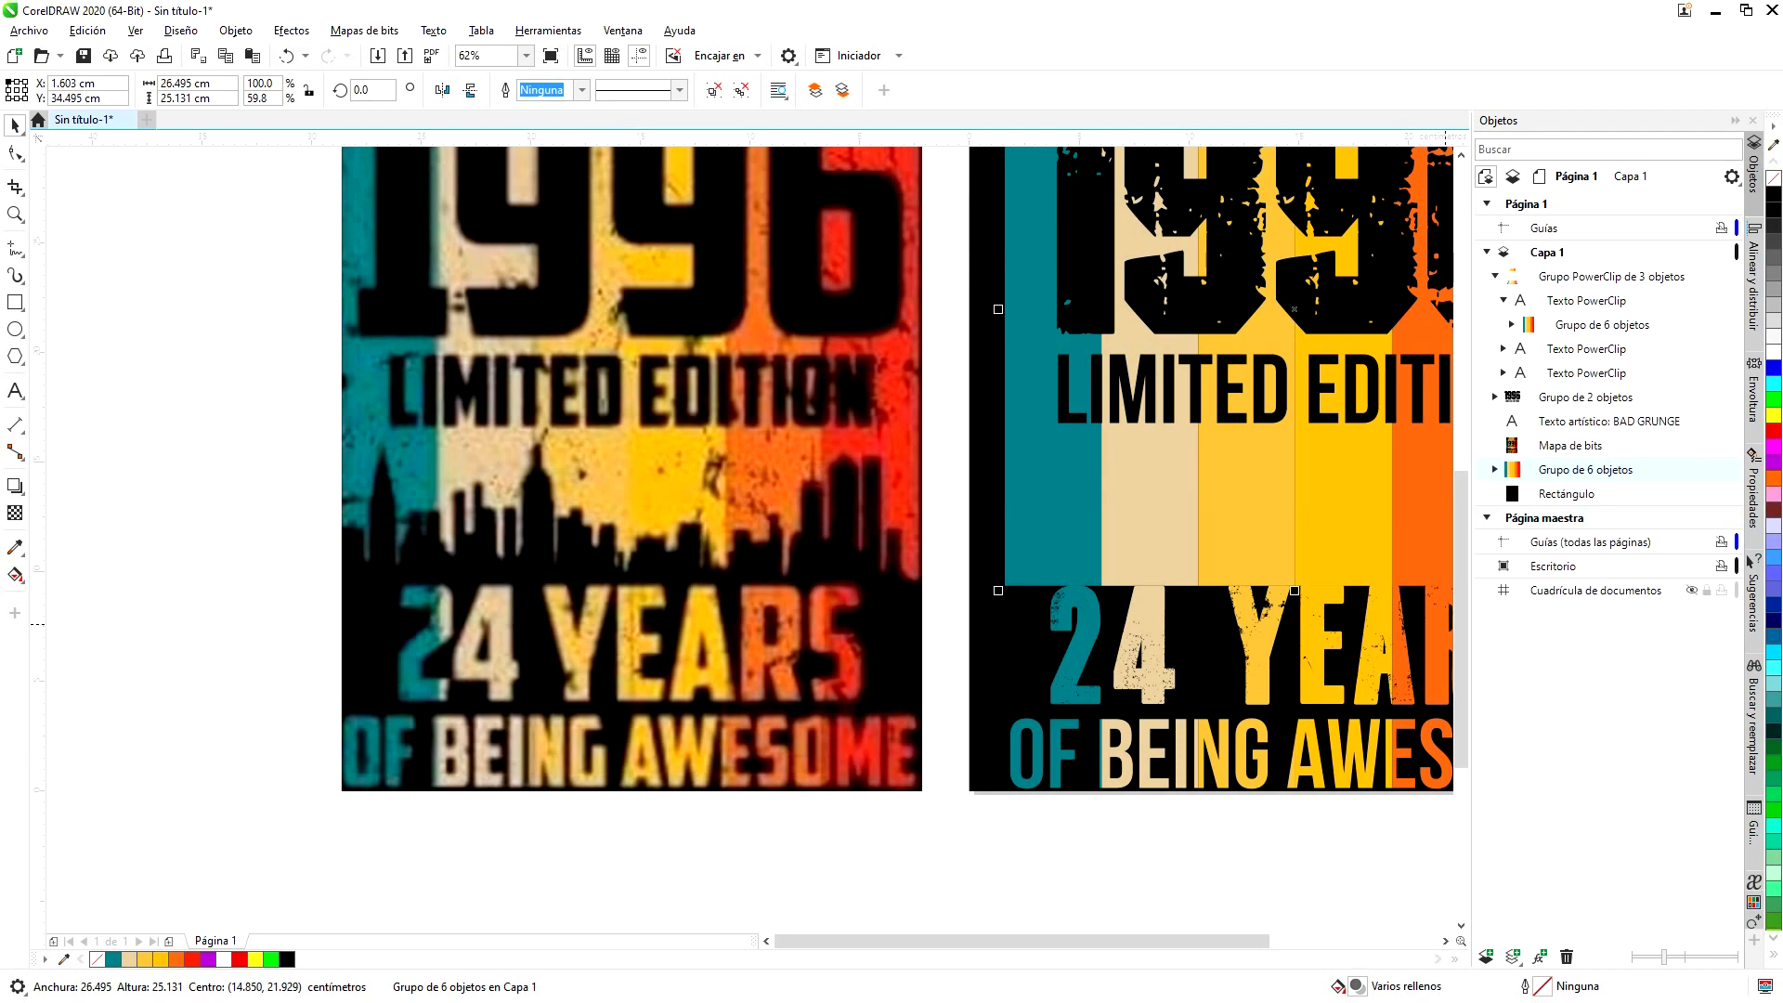
- Switch to Chrome and close the Bad Grunge and Dead Kansas font pages
key(alt+Tab)
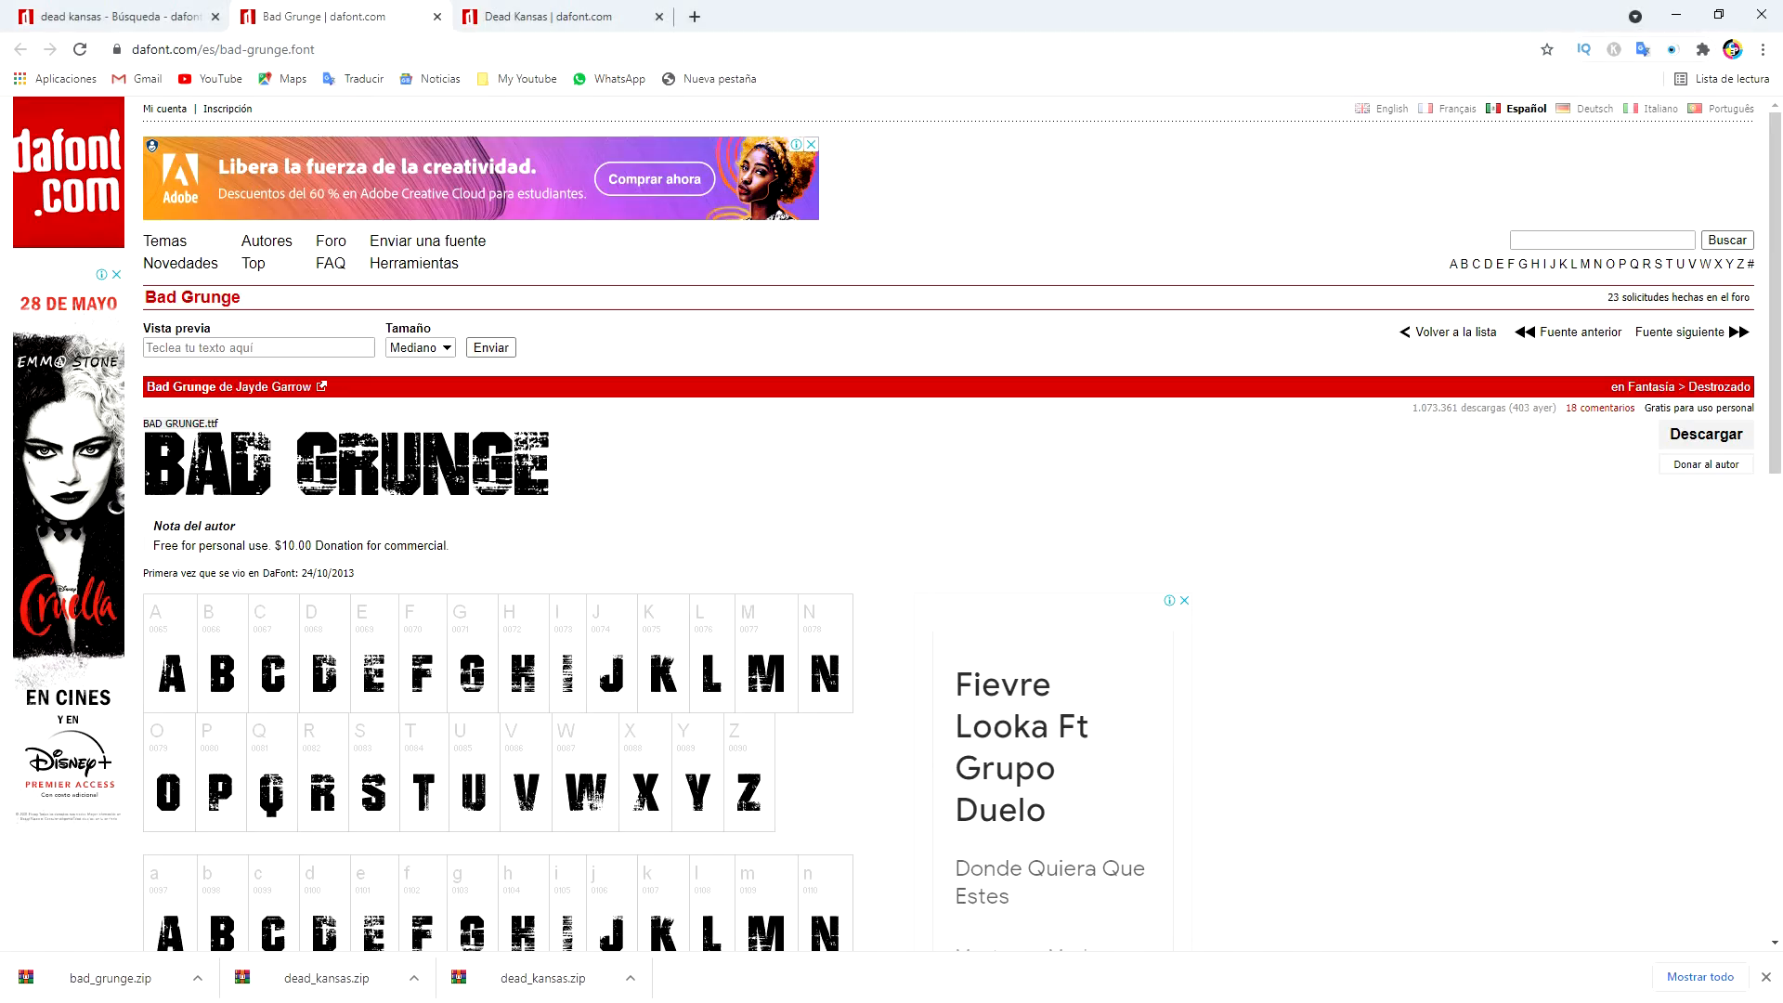
click(436, 17)
click(436, 17)
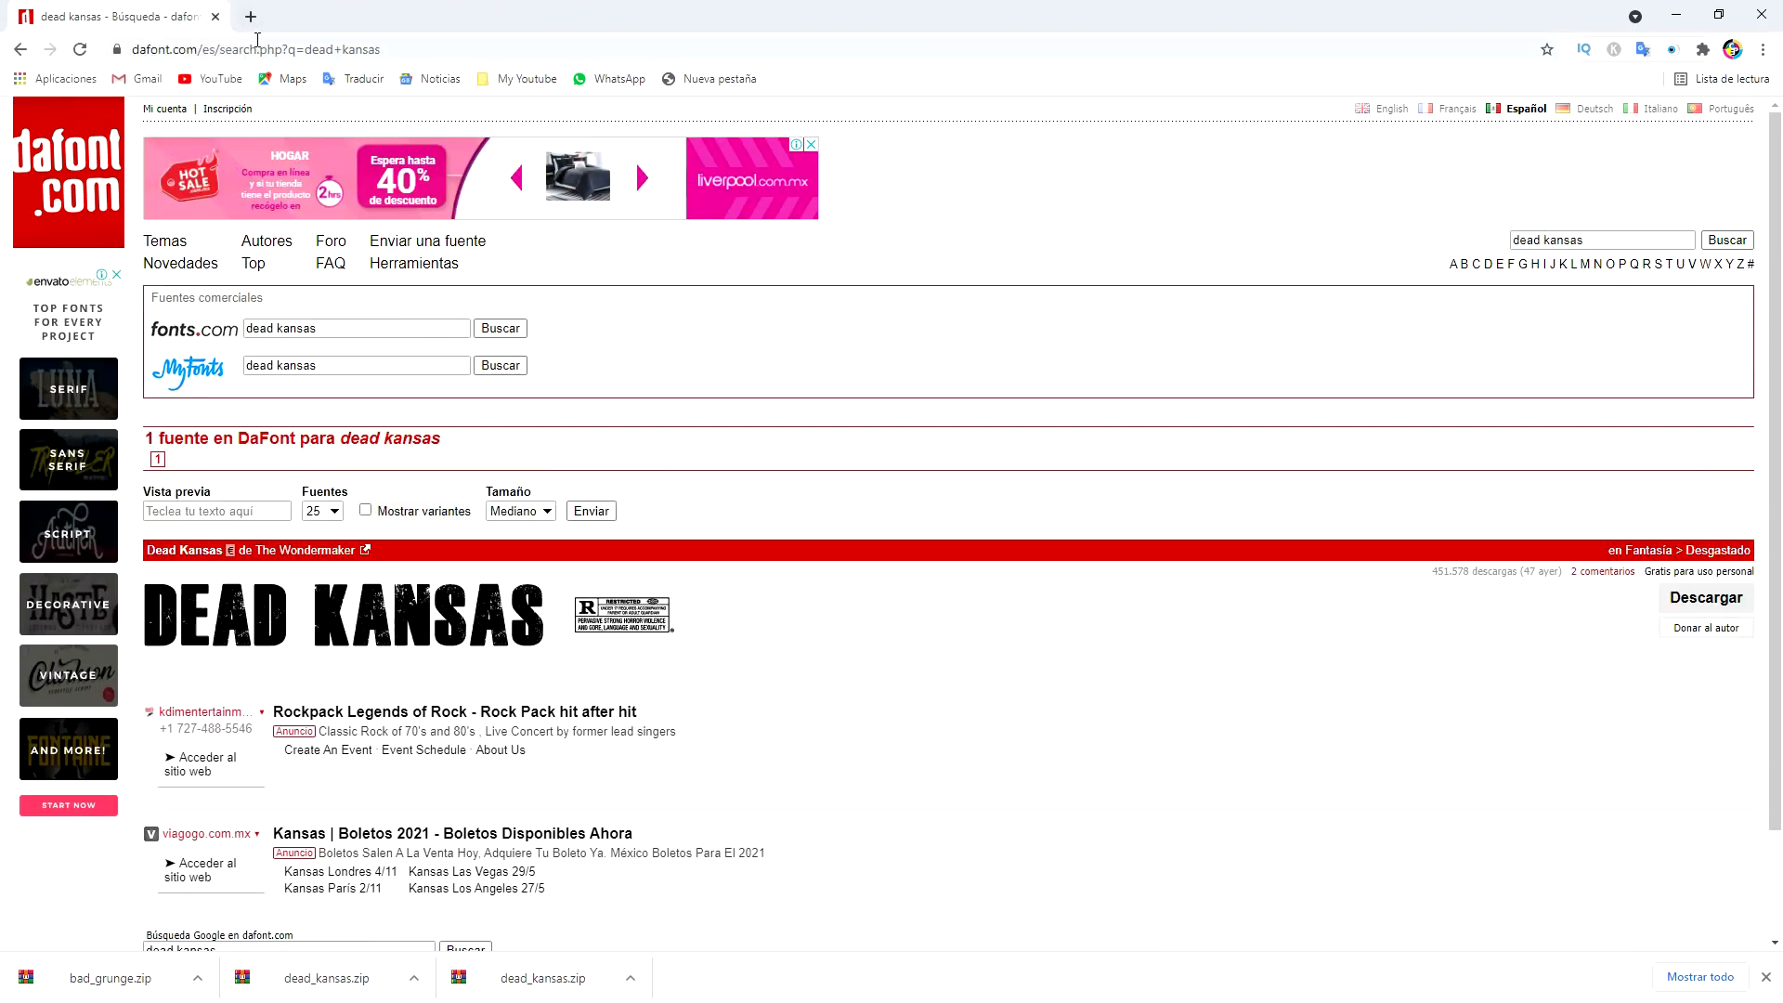
- Search Google for "CITY SKYLINES" and show the image results
click(257, 49)
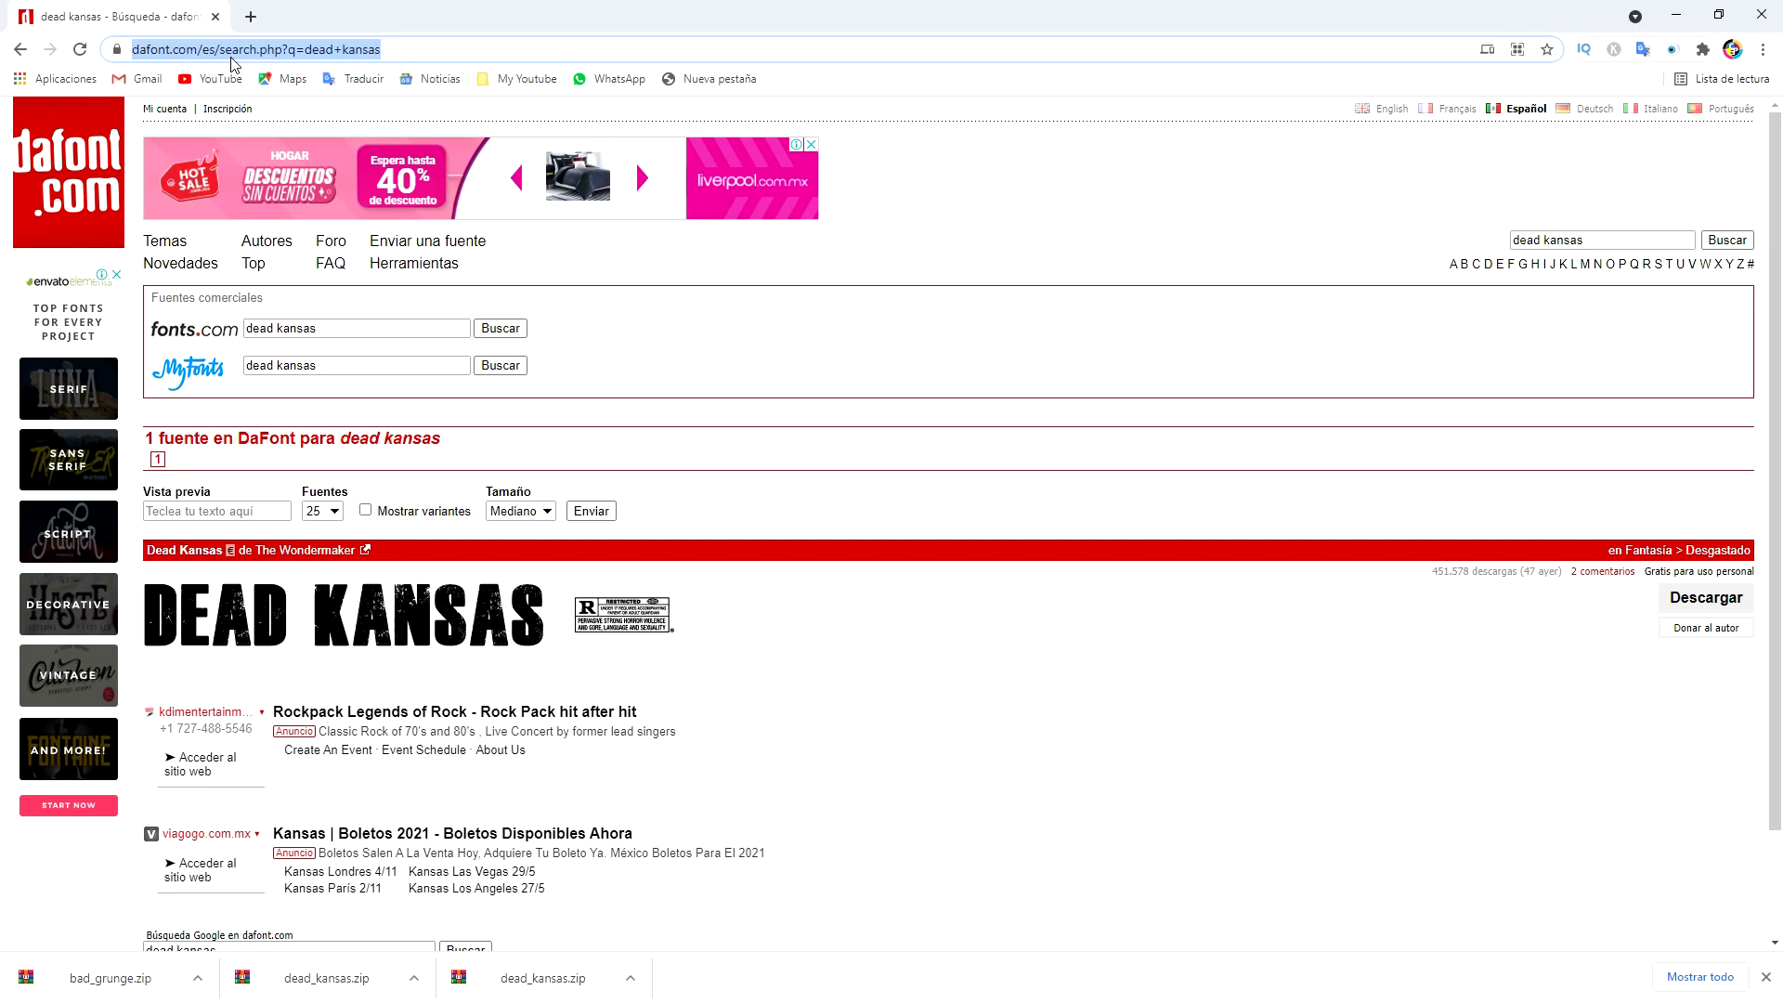
text(CITY SK)
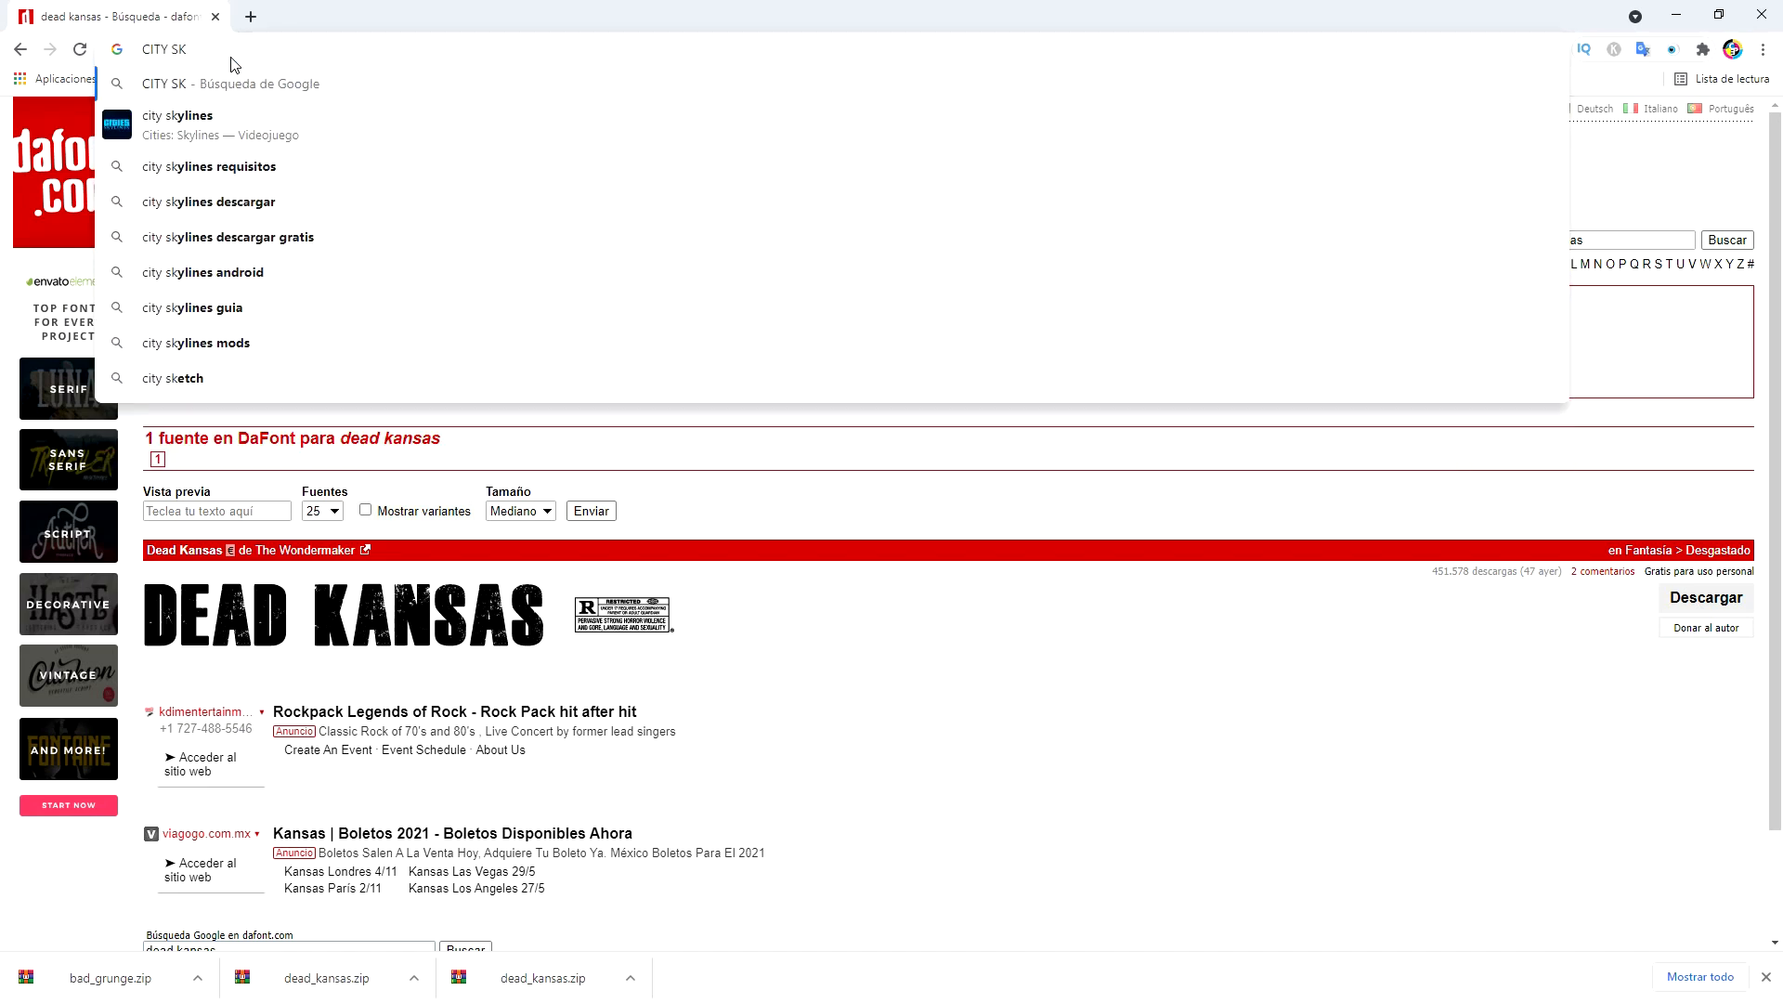
text(Y)
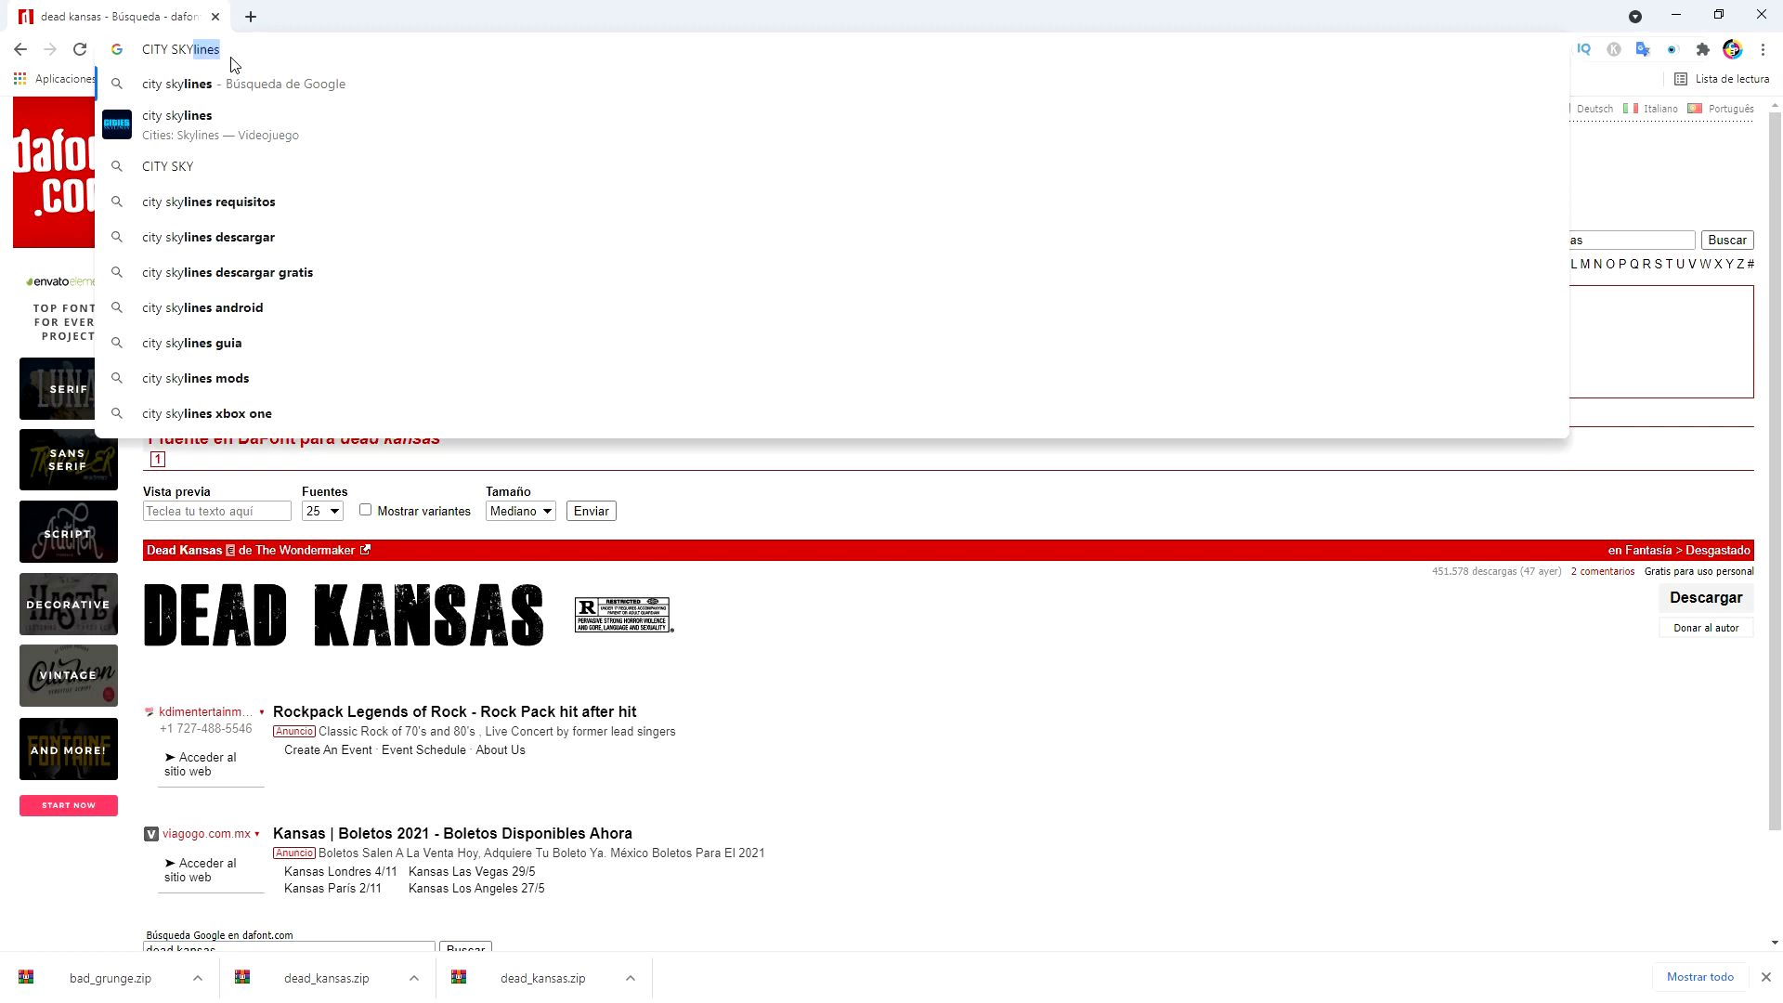
text(LINES)
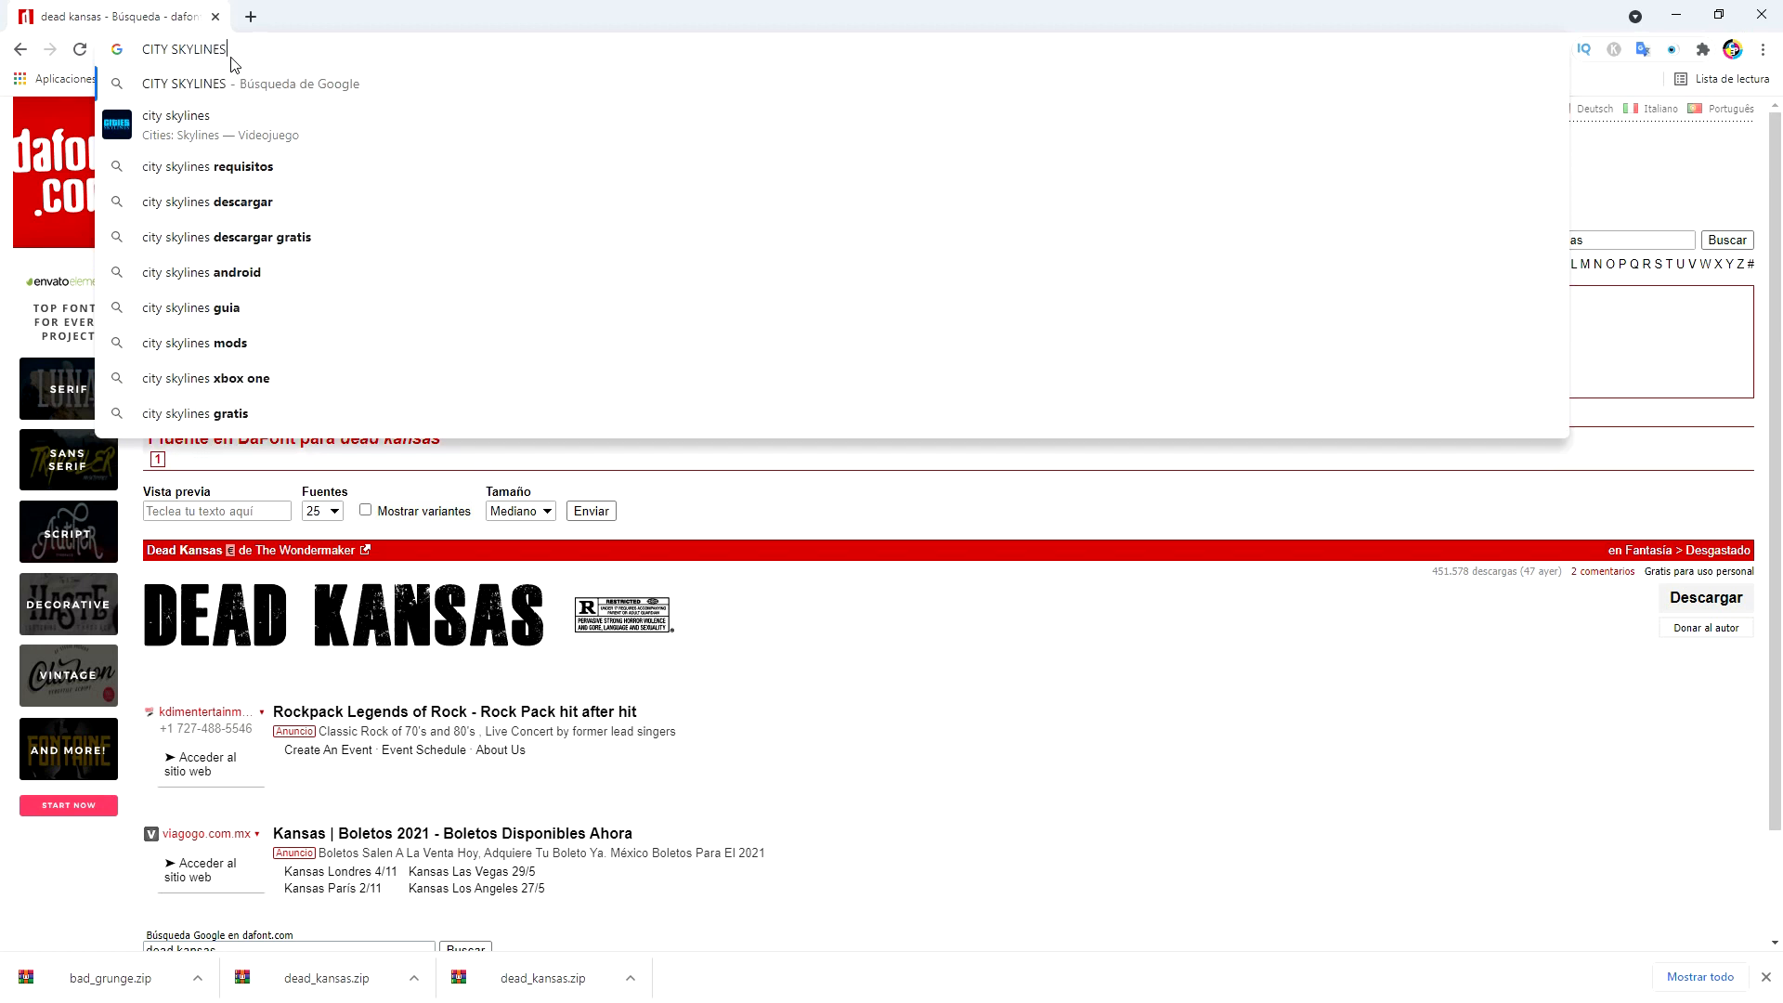
key(Return)
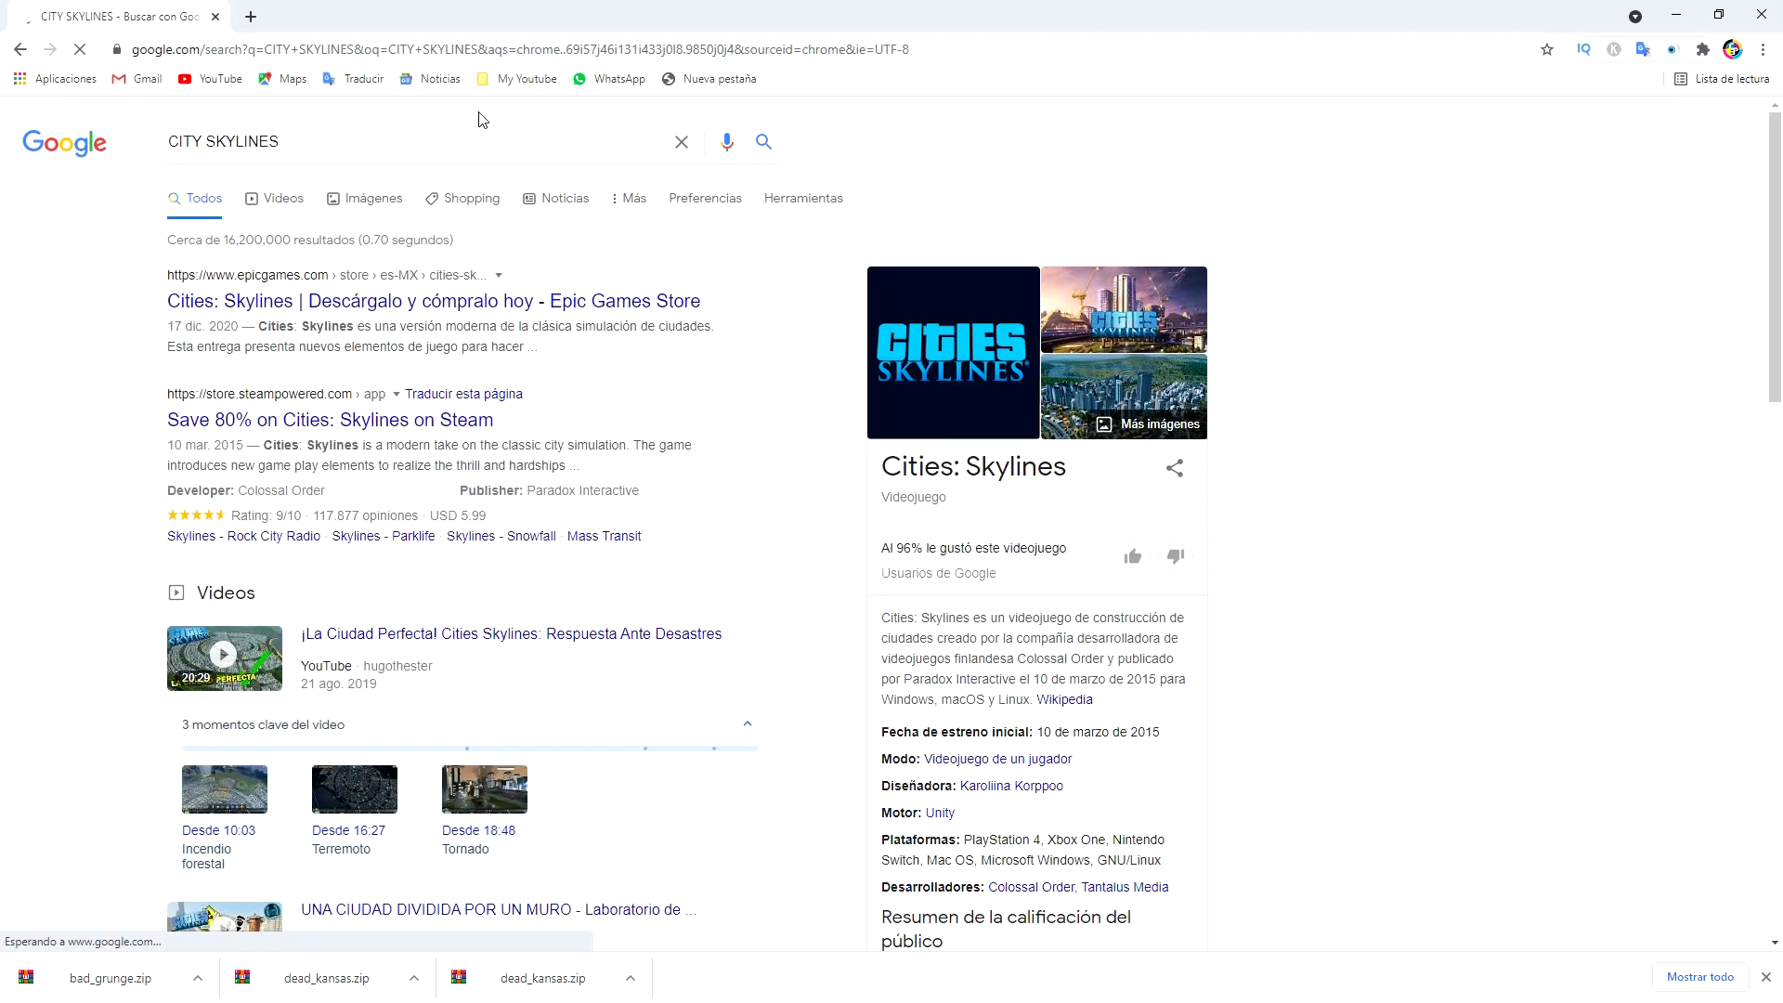
click(377, 206)
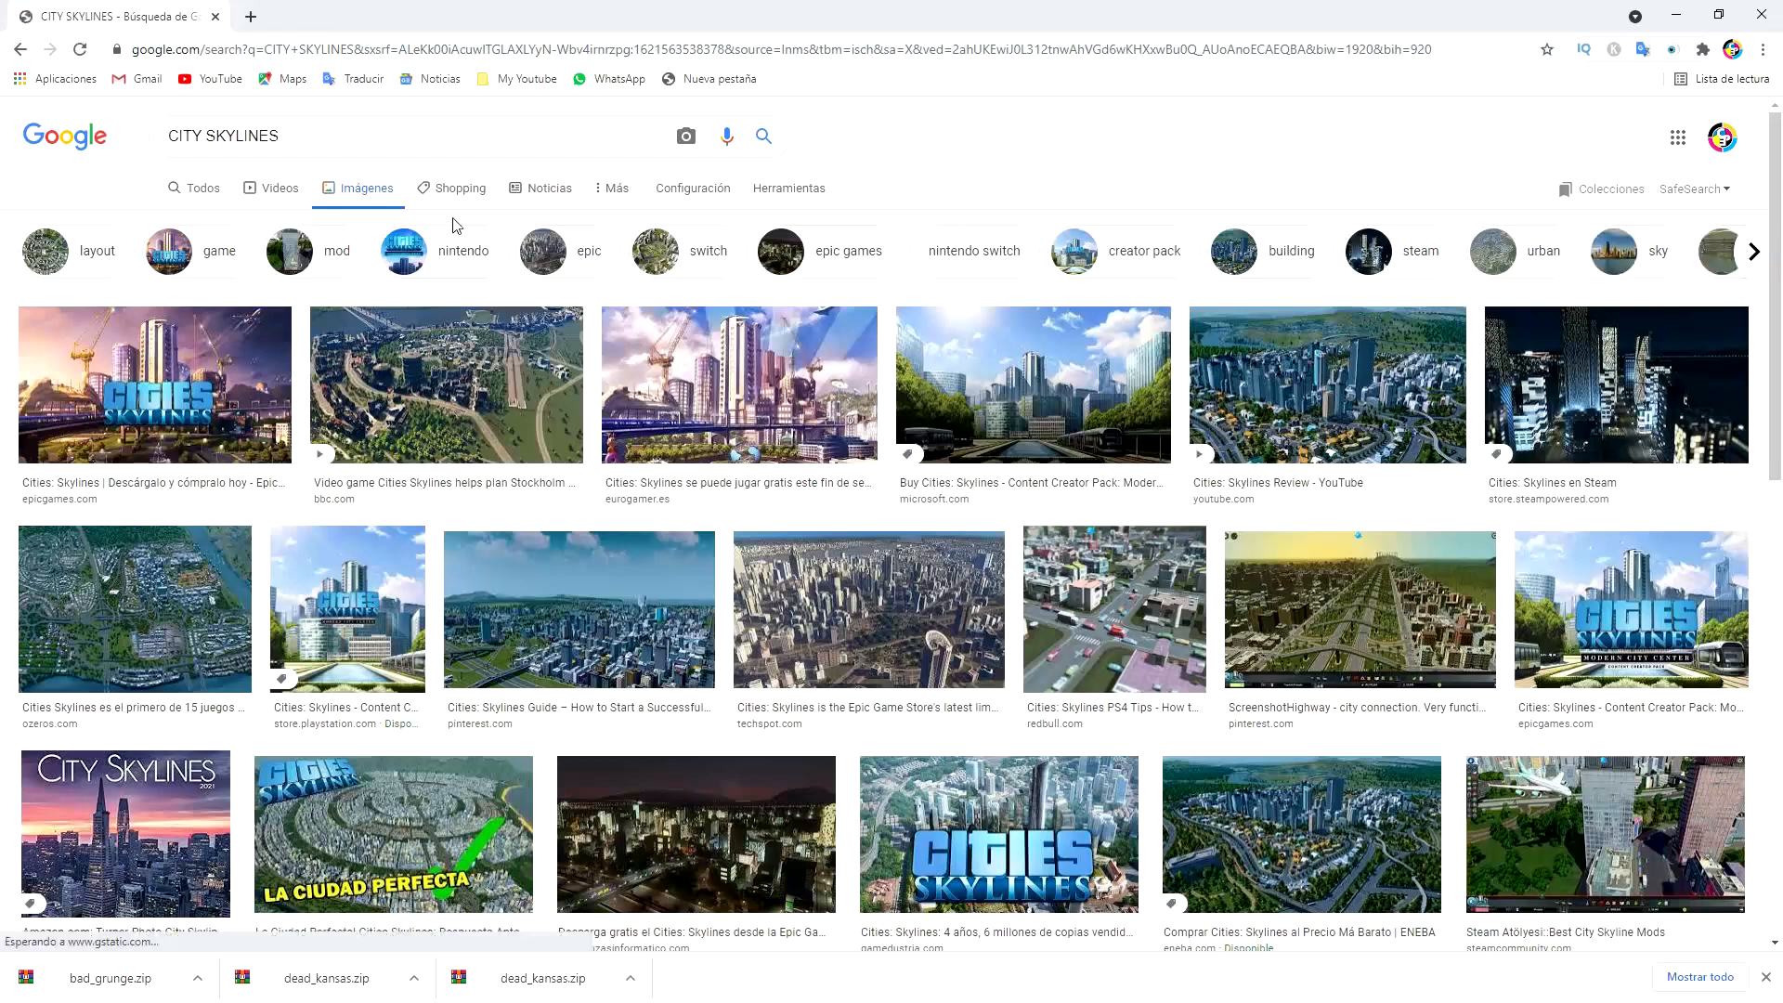
- Find the black silhouette "Free Vector | City skylines" among the Google image results and open its Freepik page
scroll(538, 316, down, 15)
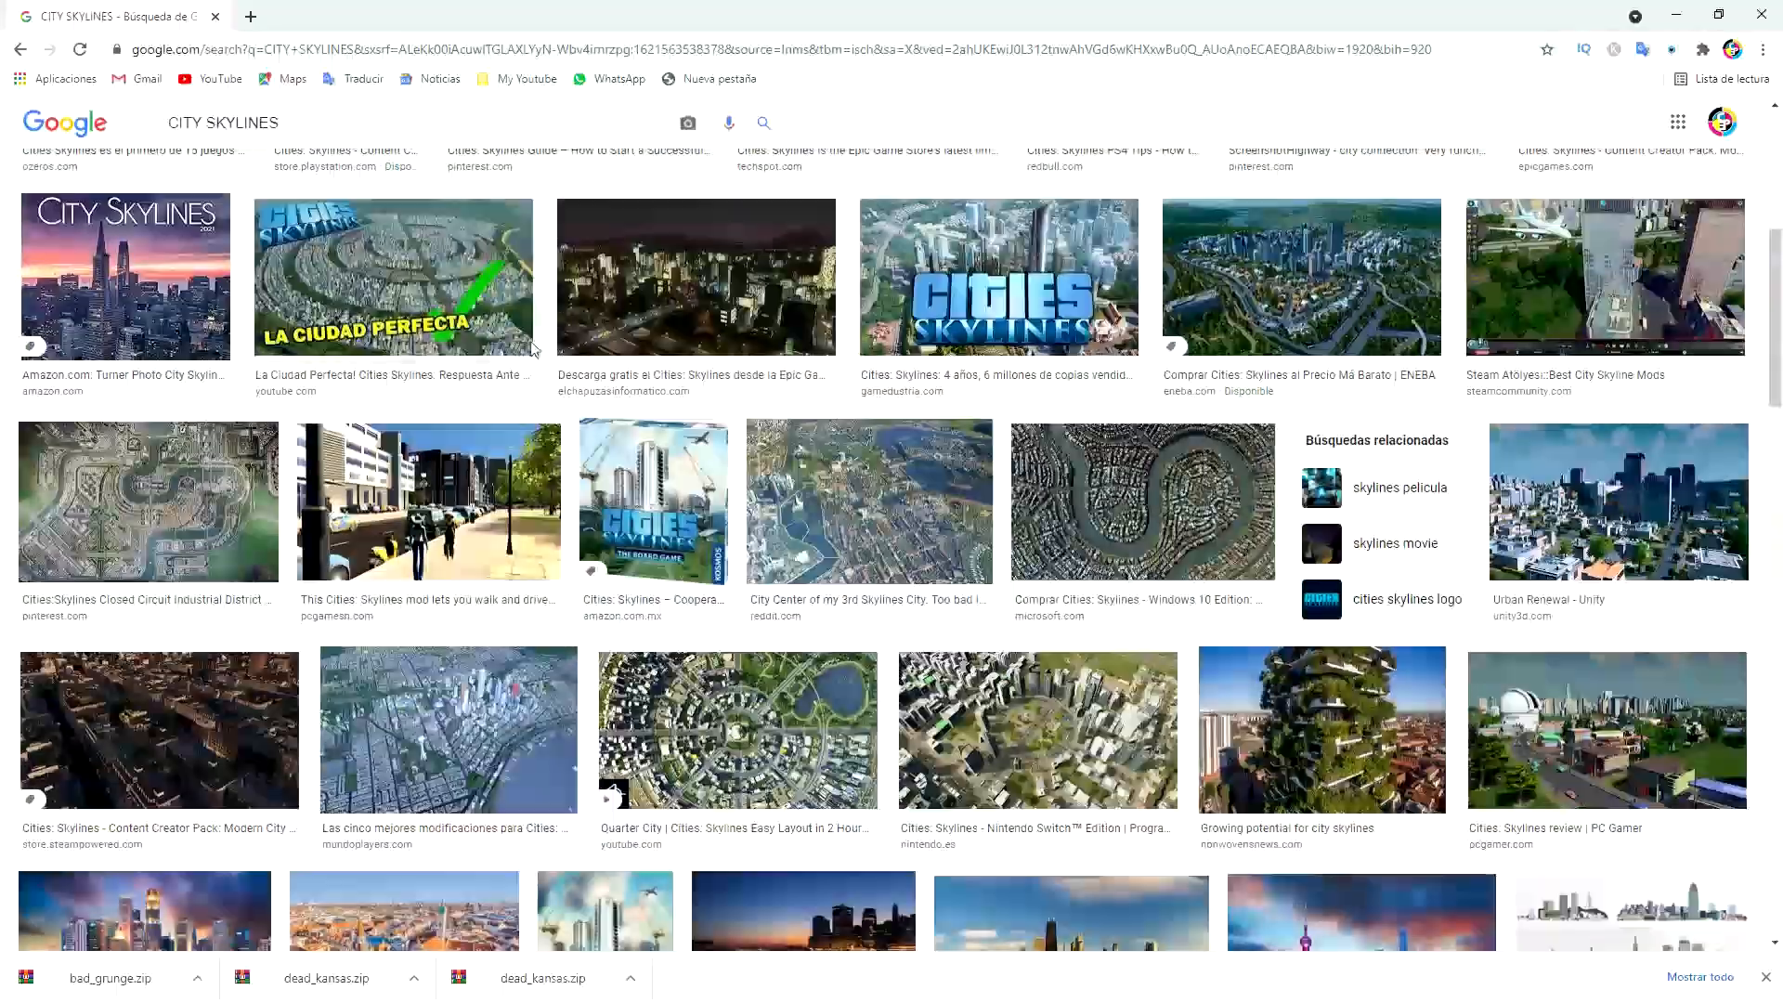
scroll(285, 446, up, 10)
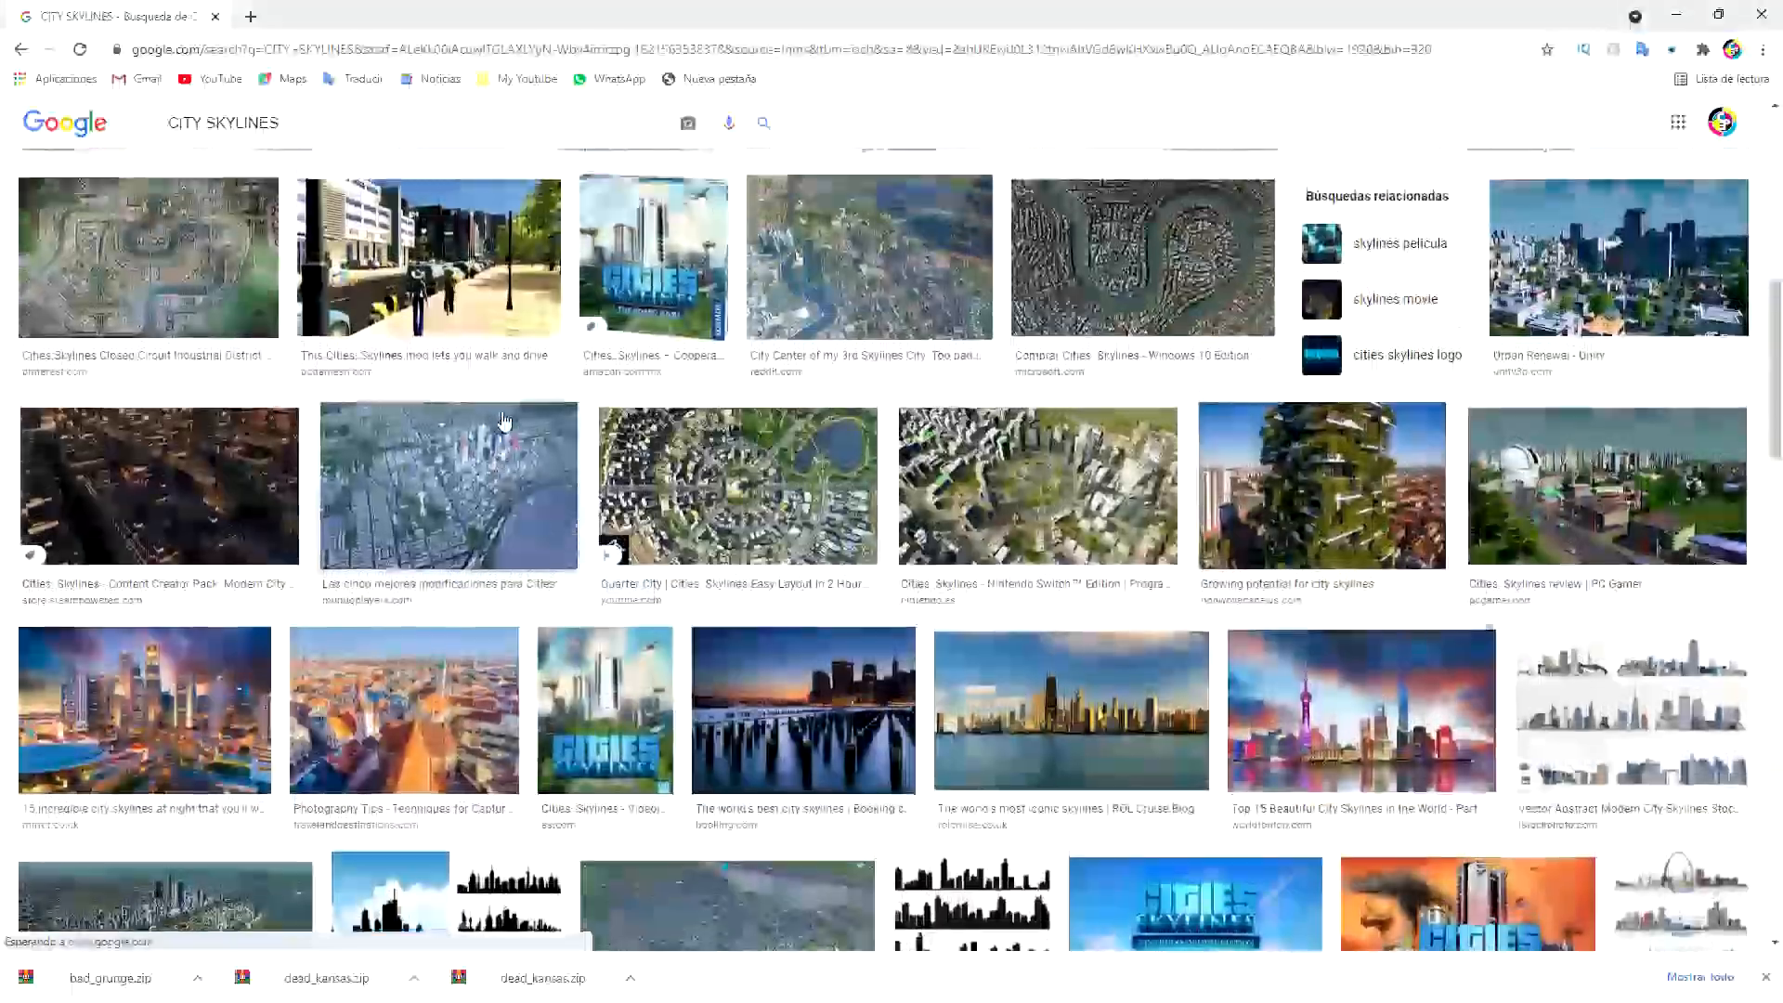
scroll(285, 446, up, 2)
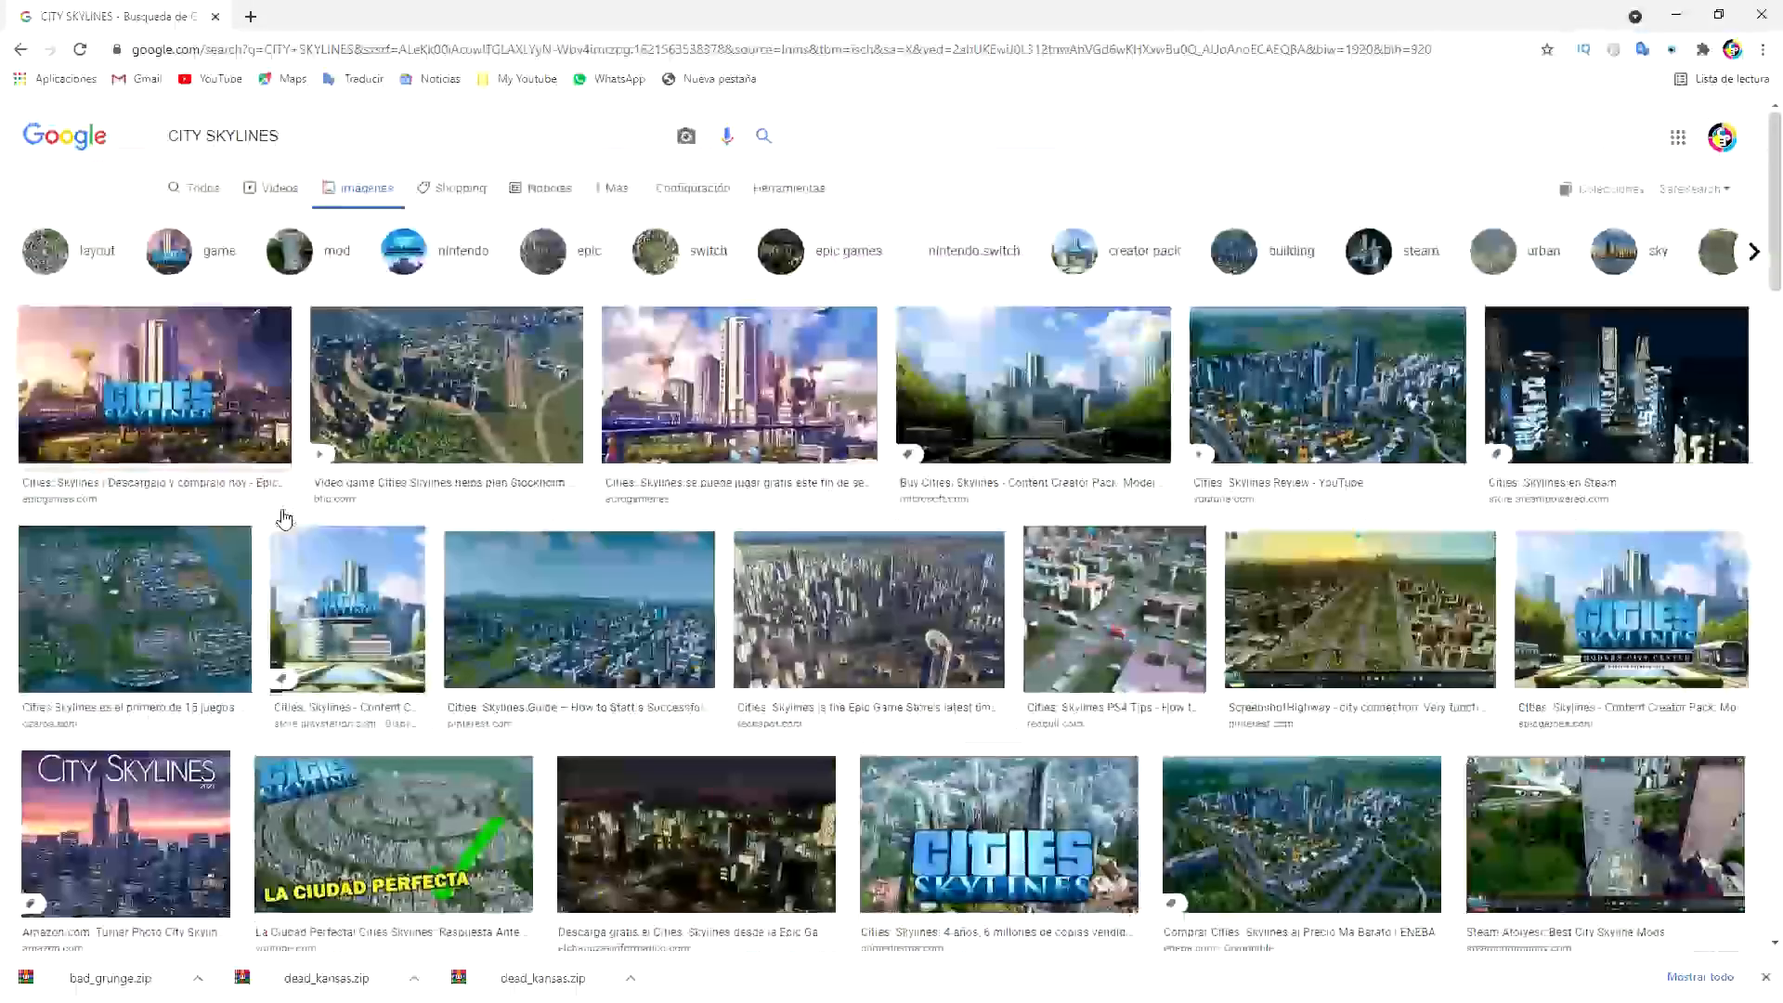
scroll(437, 449, down, 12)
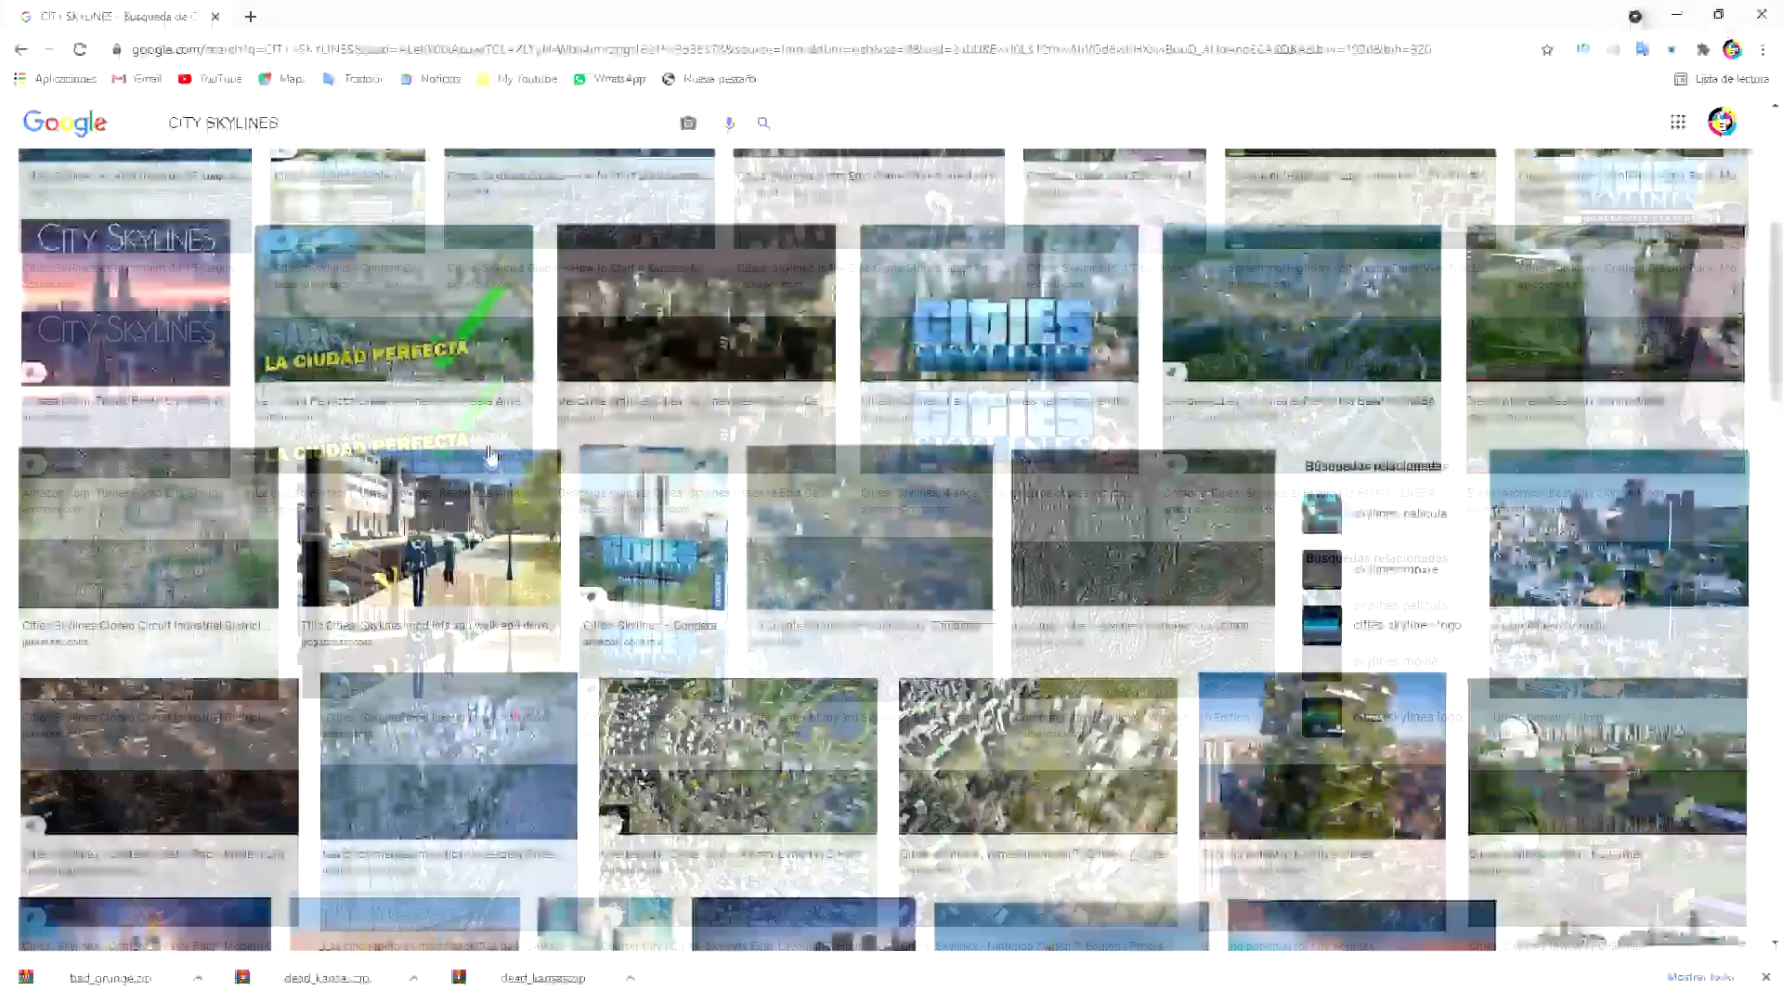
scroll(475, 436, down, 4)
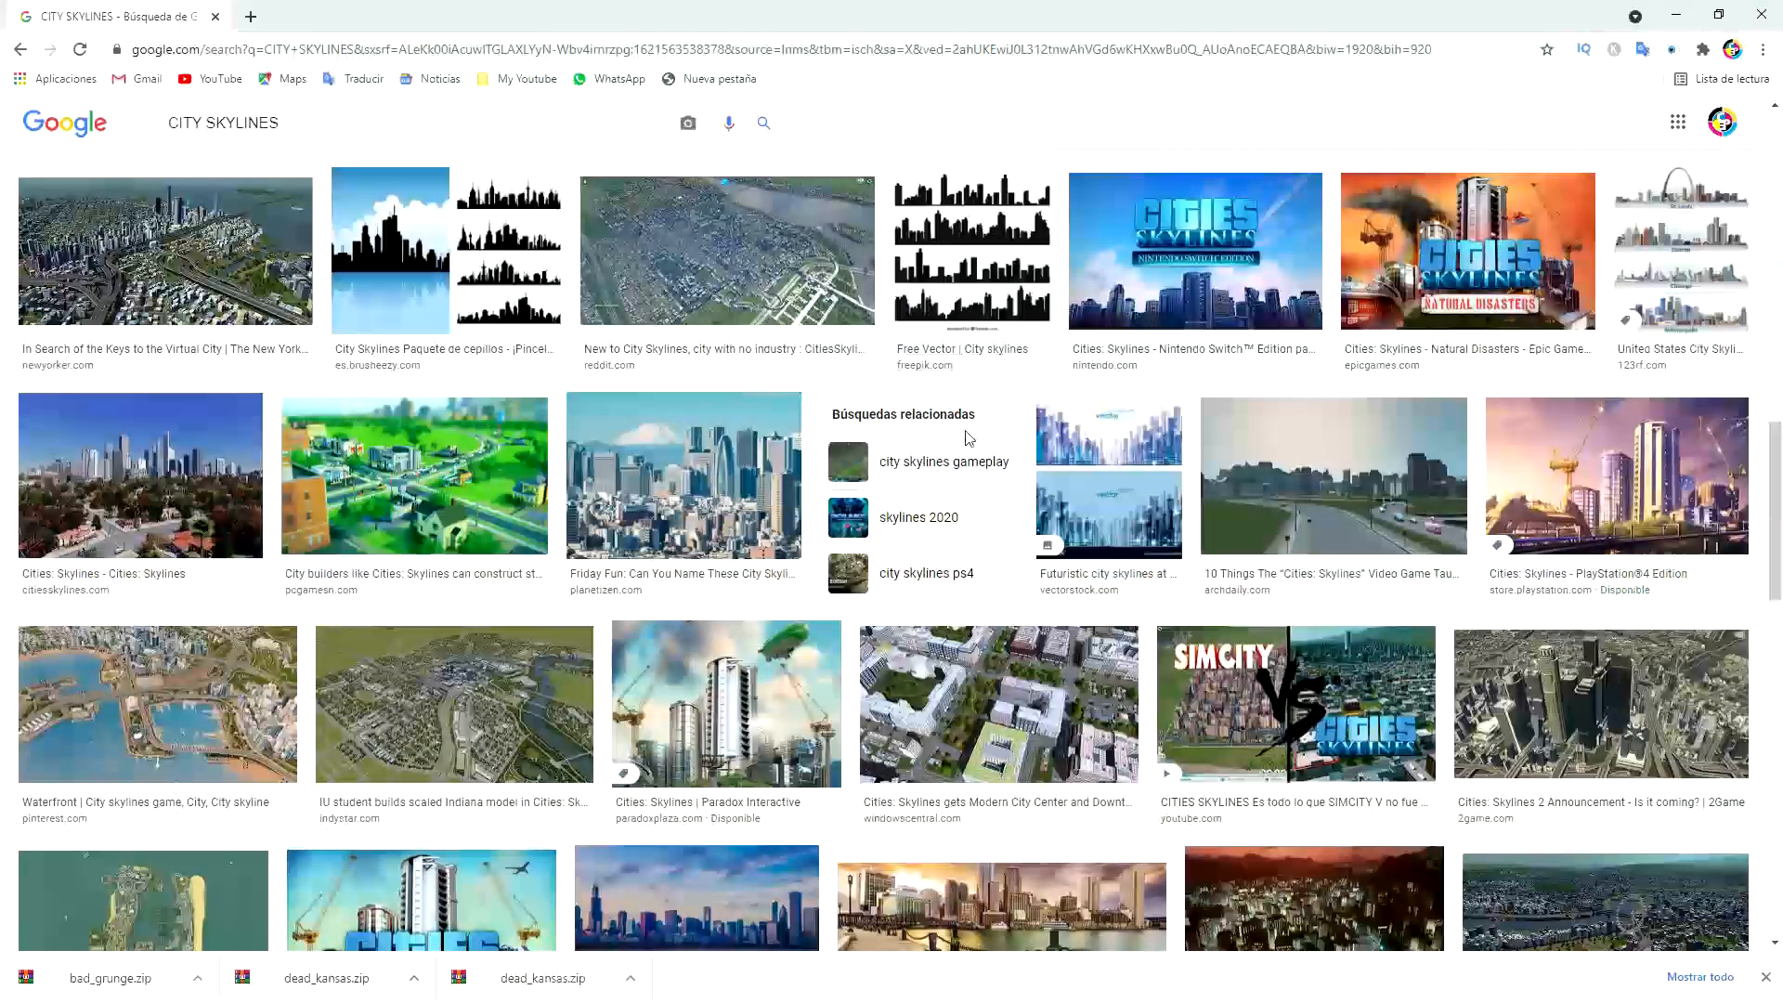
scroll(966, 436, up, 1)
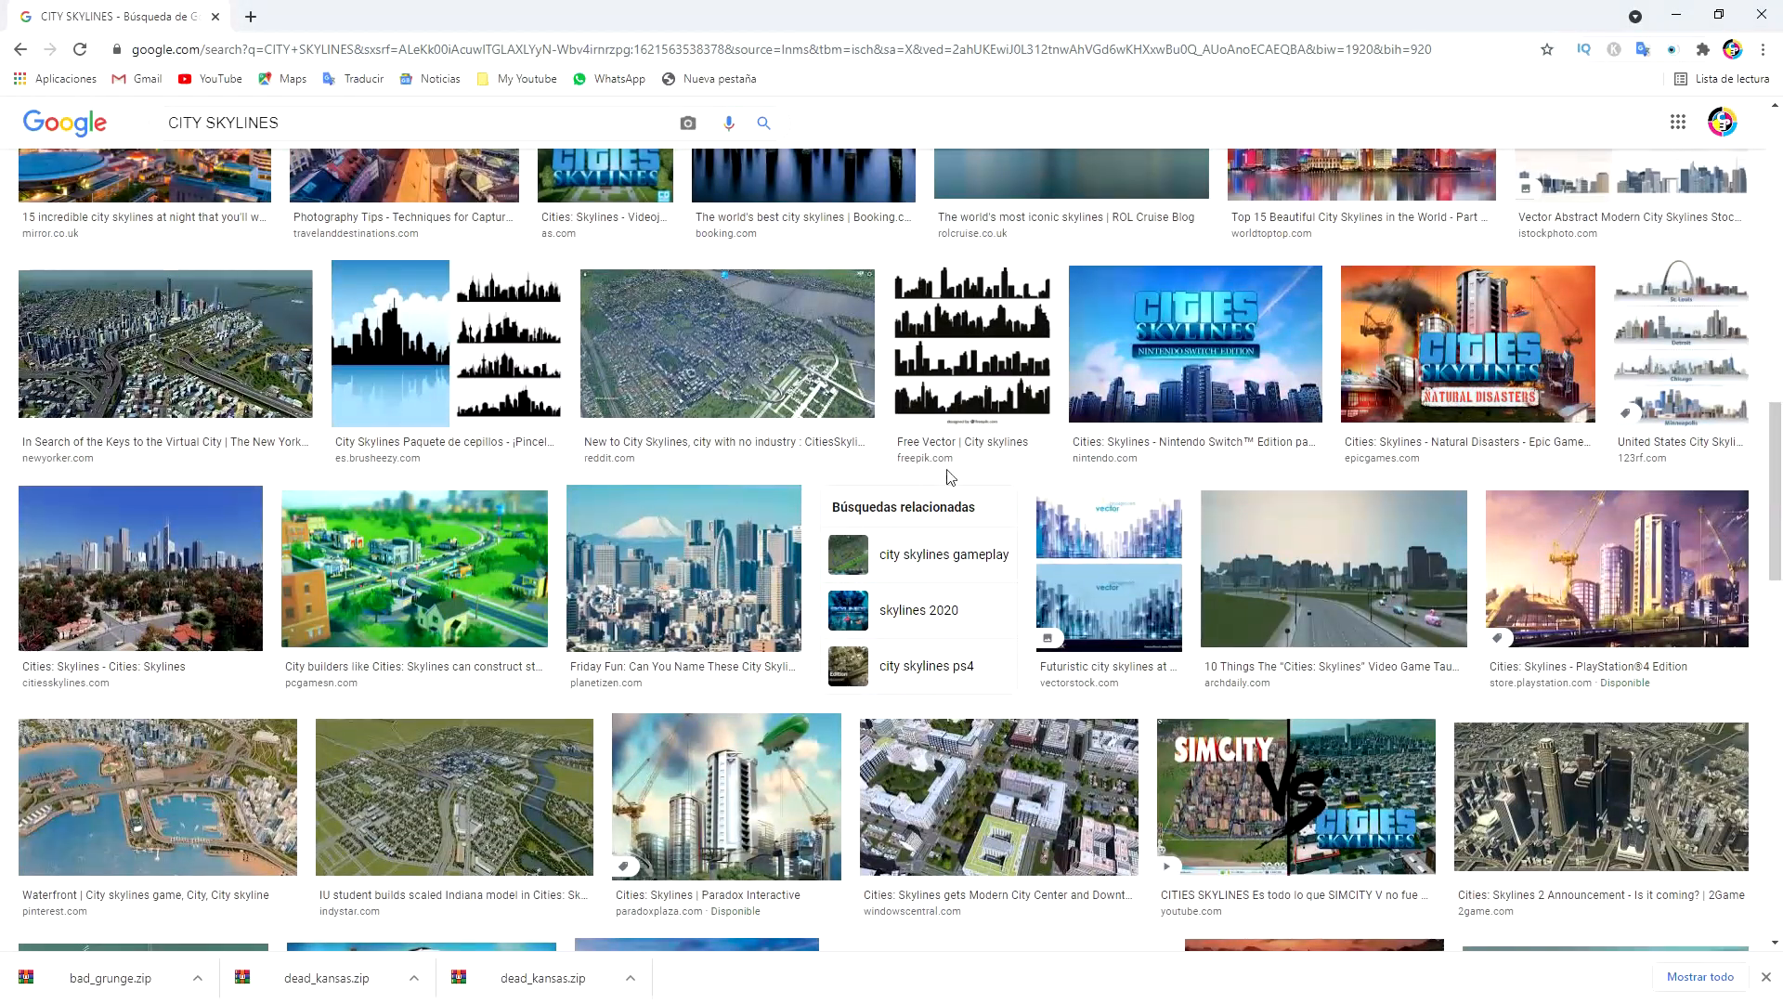
scroll(1010, 467, up, 1)
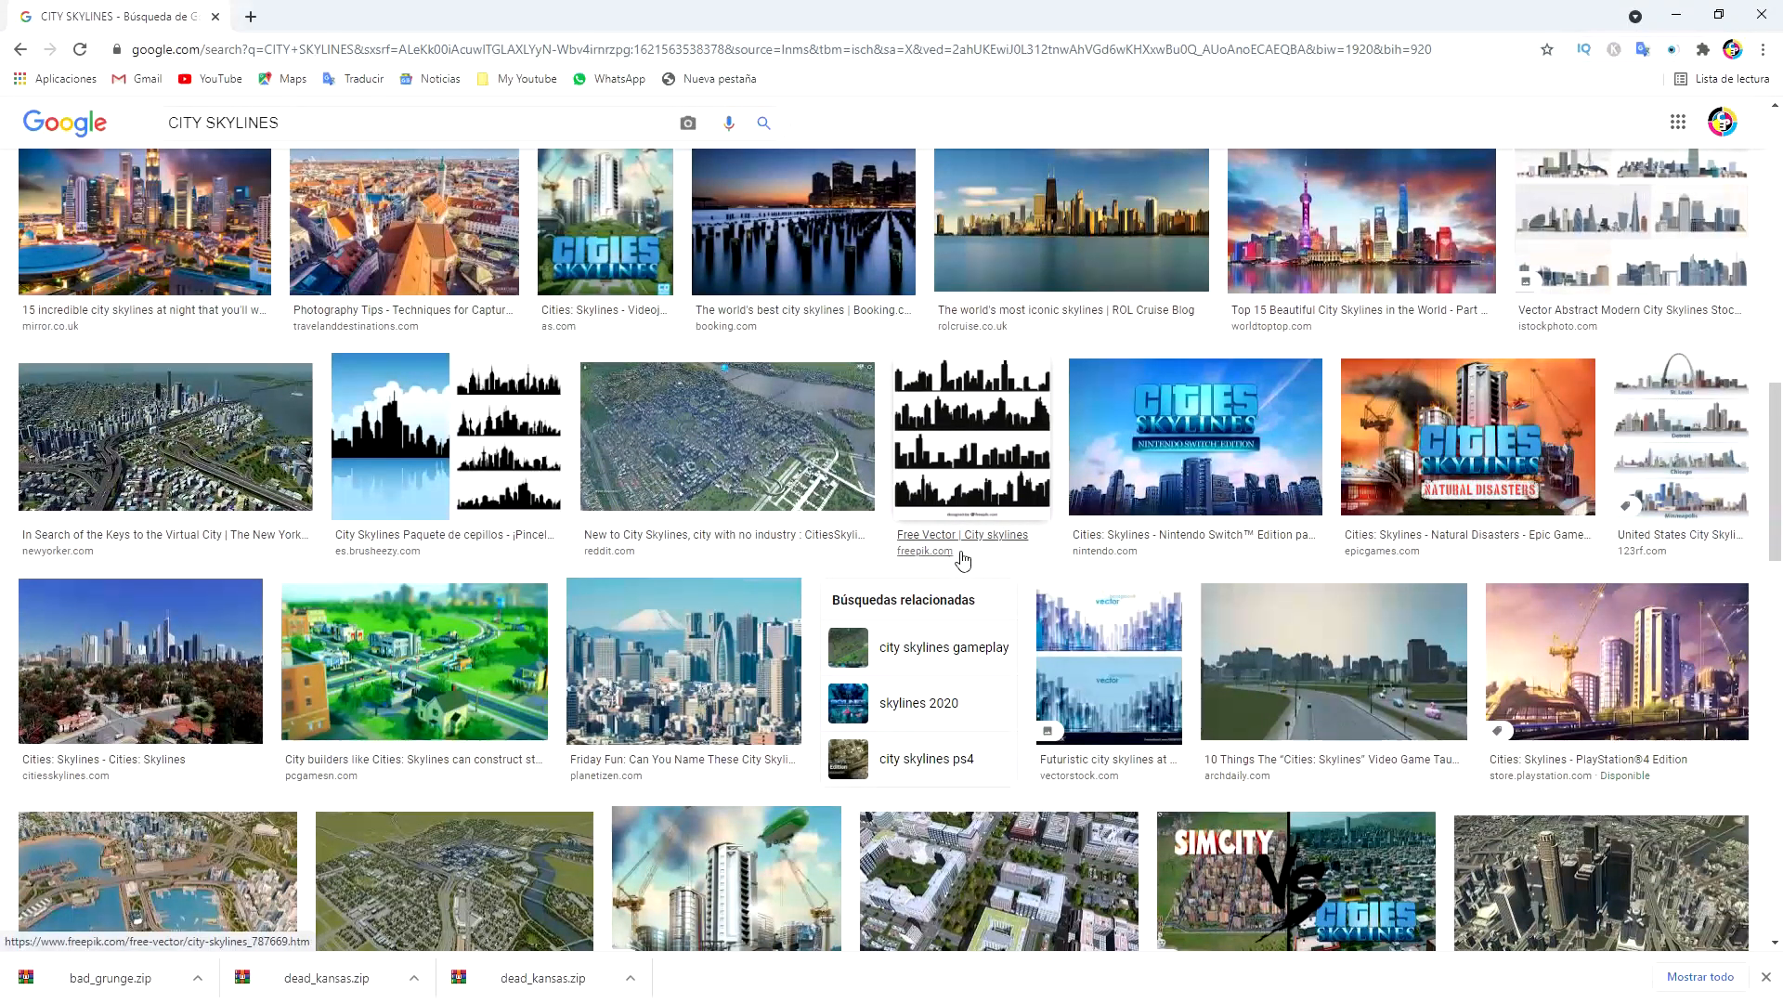
click(978, 460)
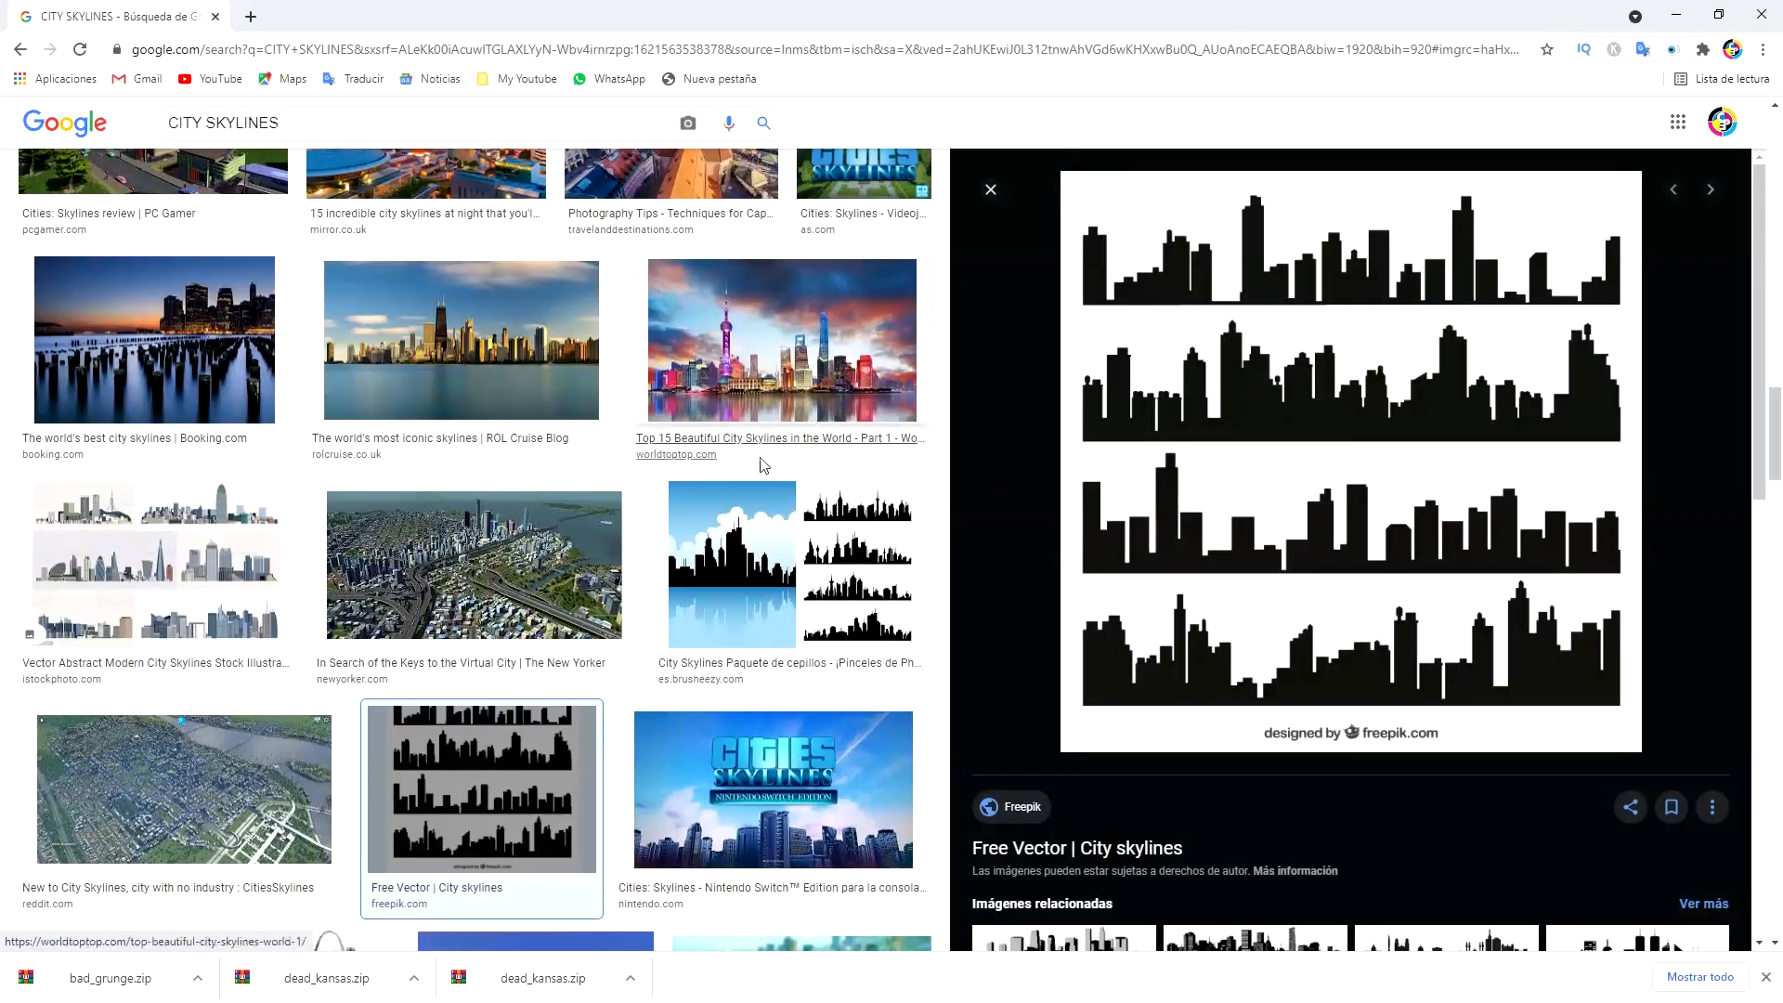
click(1340, 452)
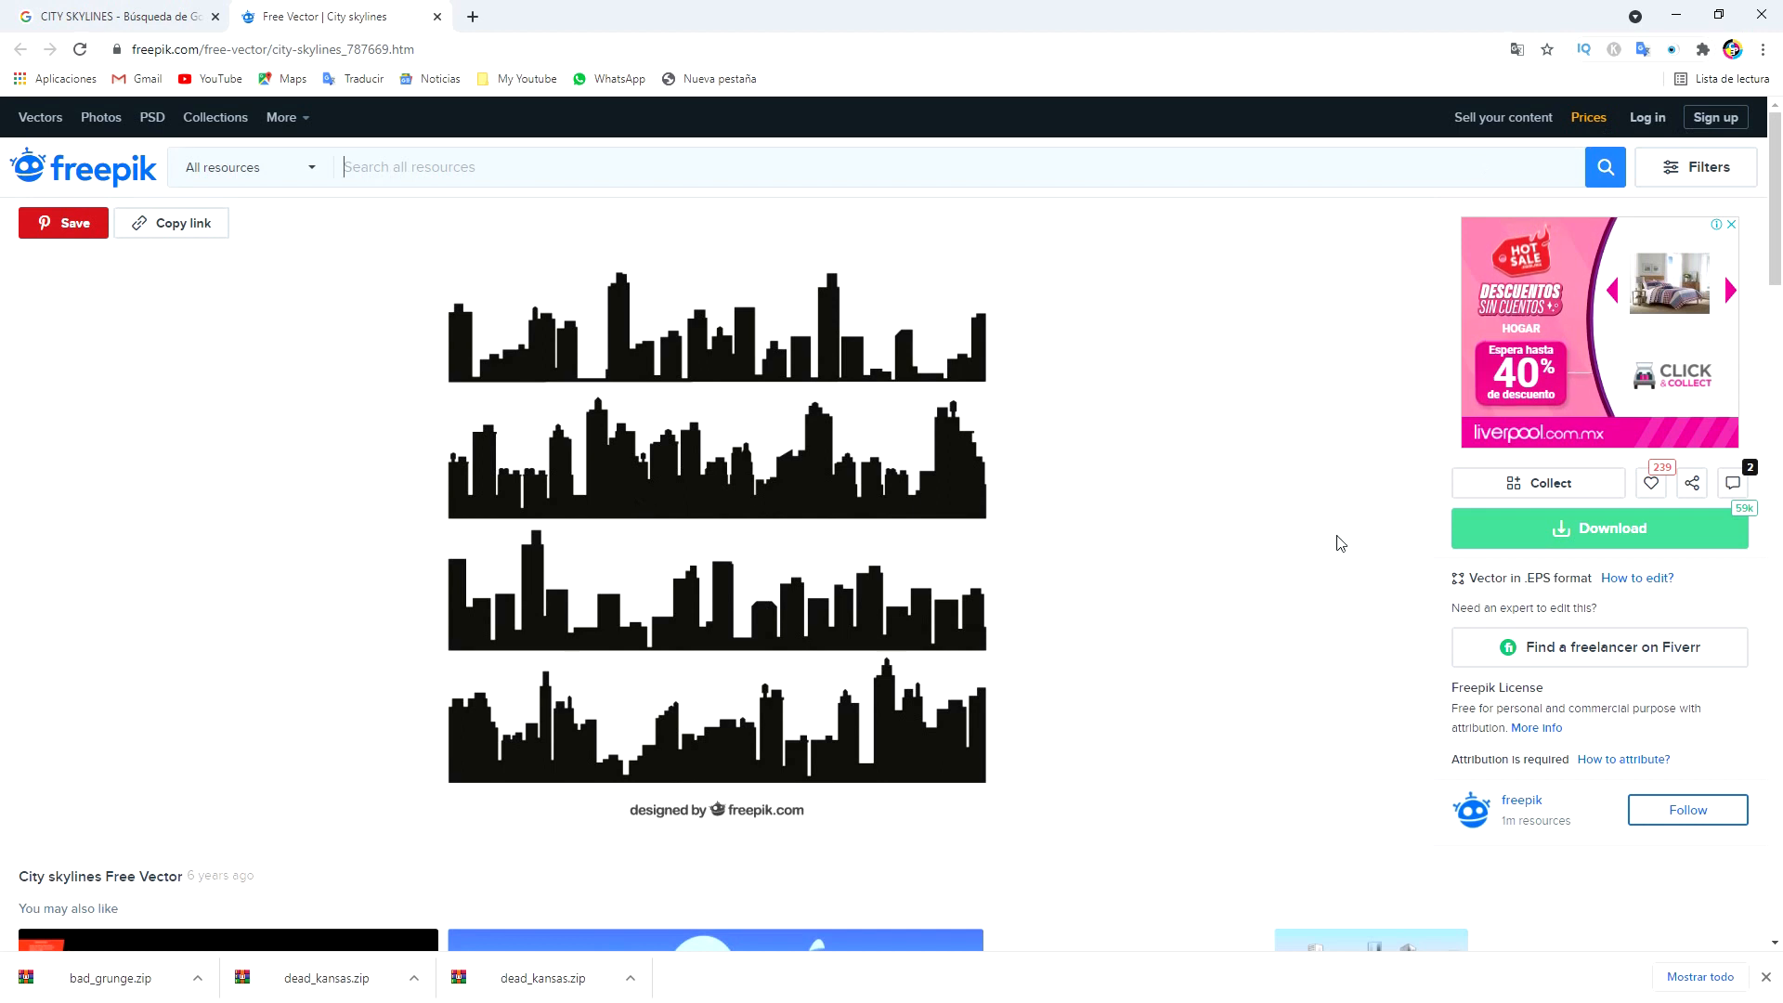
click(1611, 539)
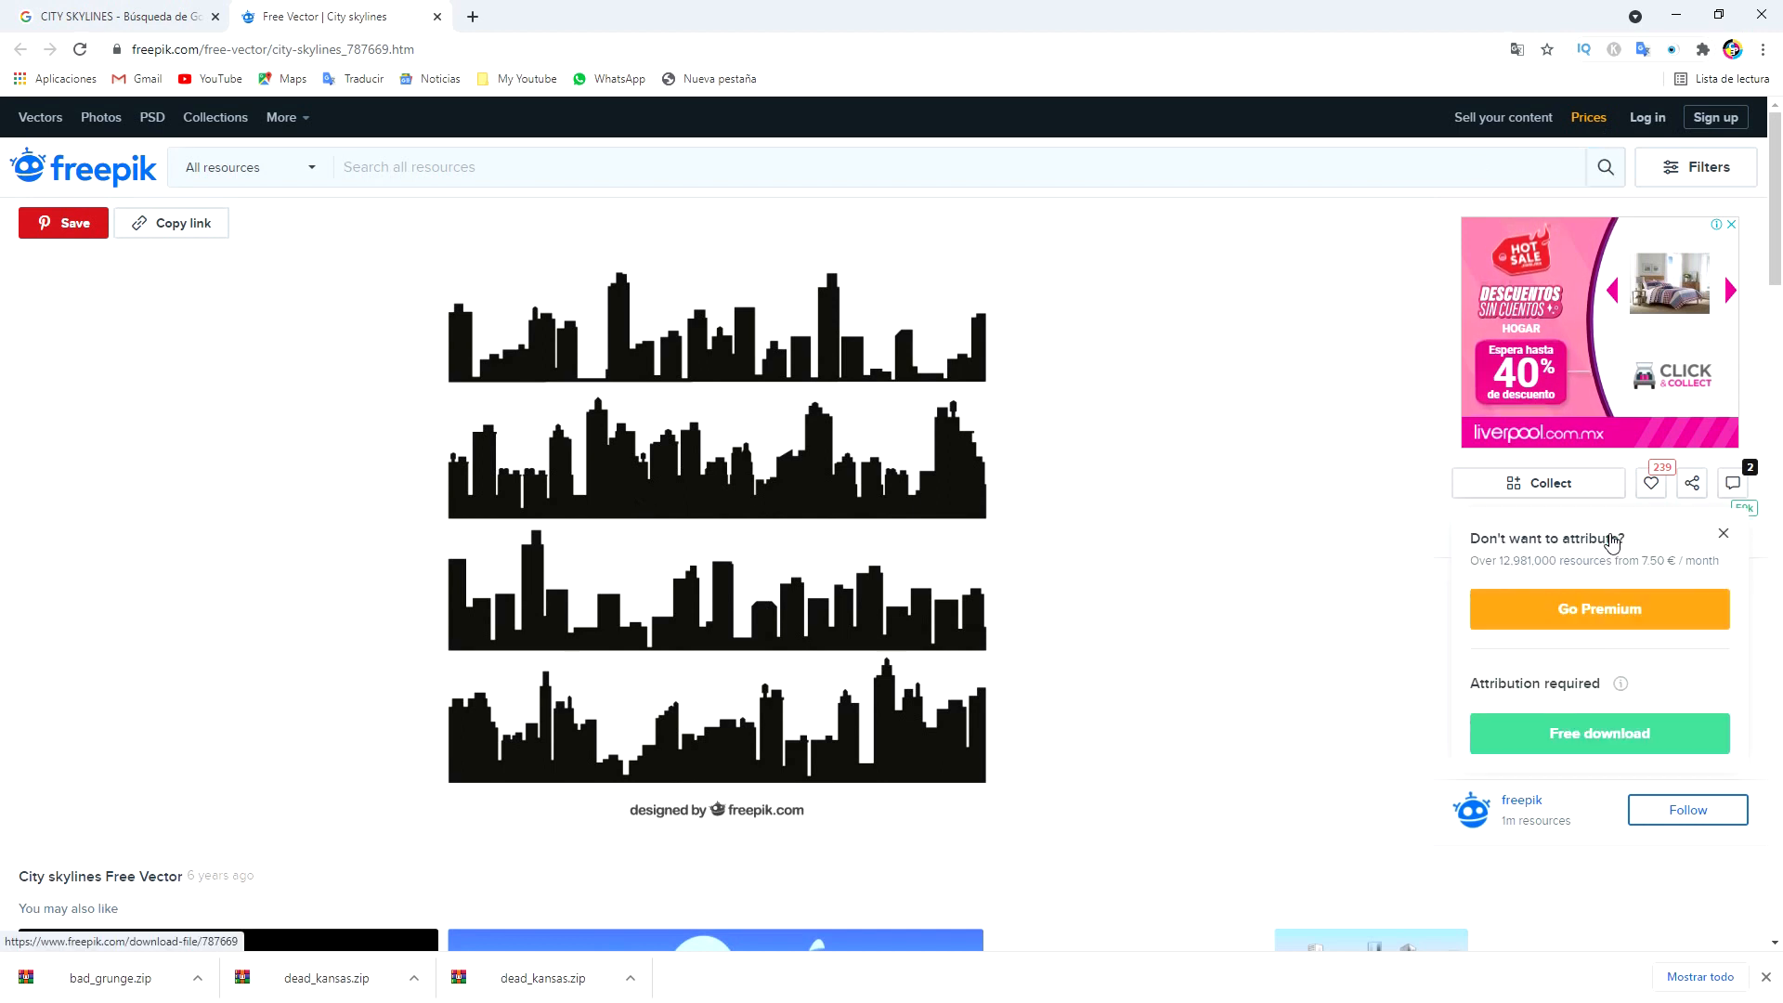
click(1596, 736)
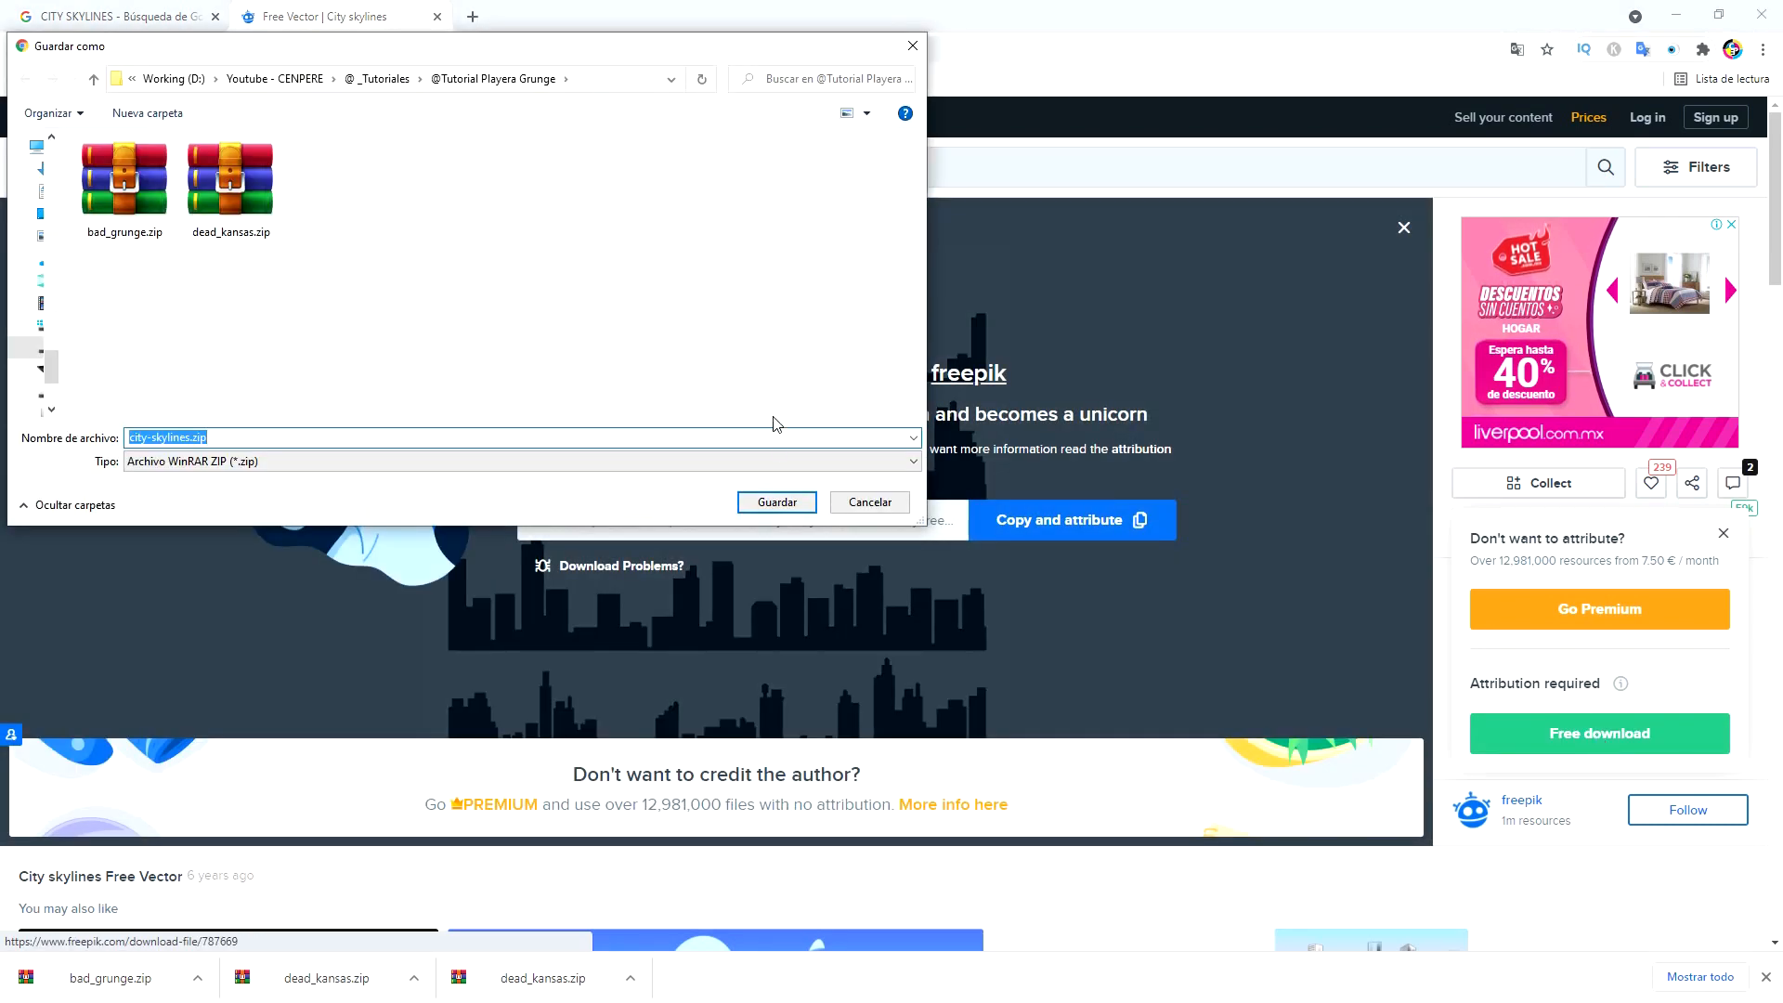
click(797, 505)
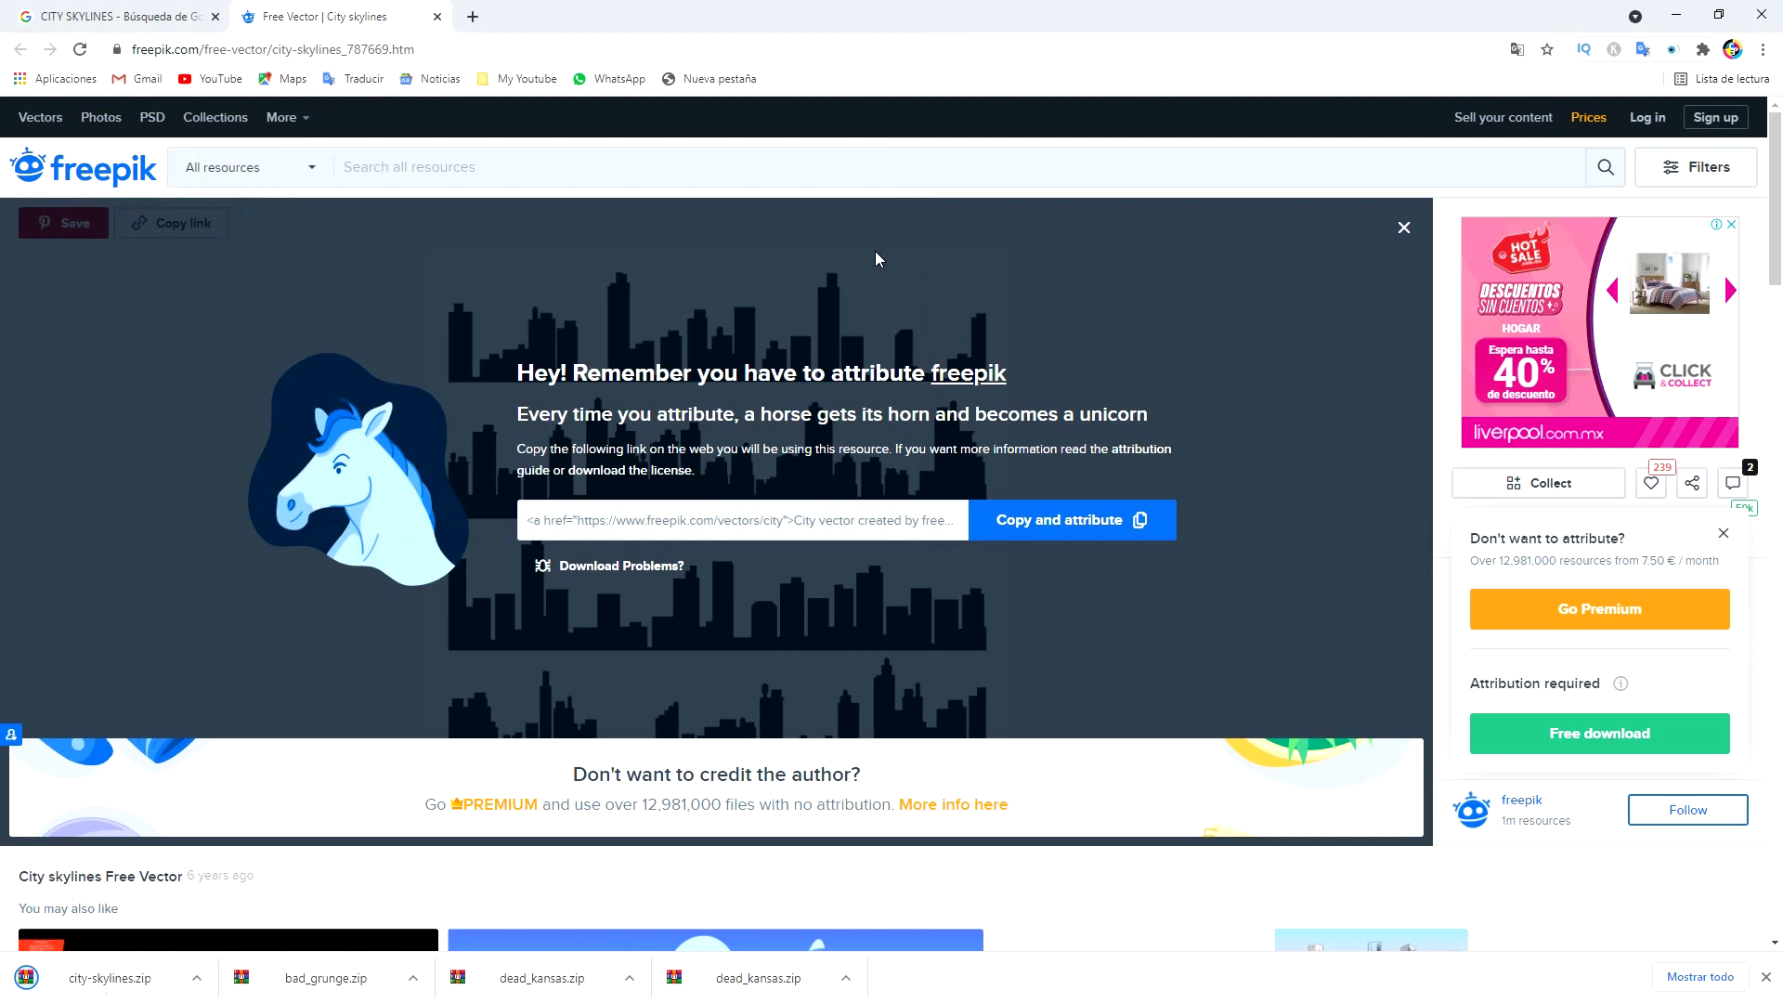
- Search Freepik for GRUNGE and look through the first page of results for a suitable texture
click(671, 165)
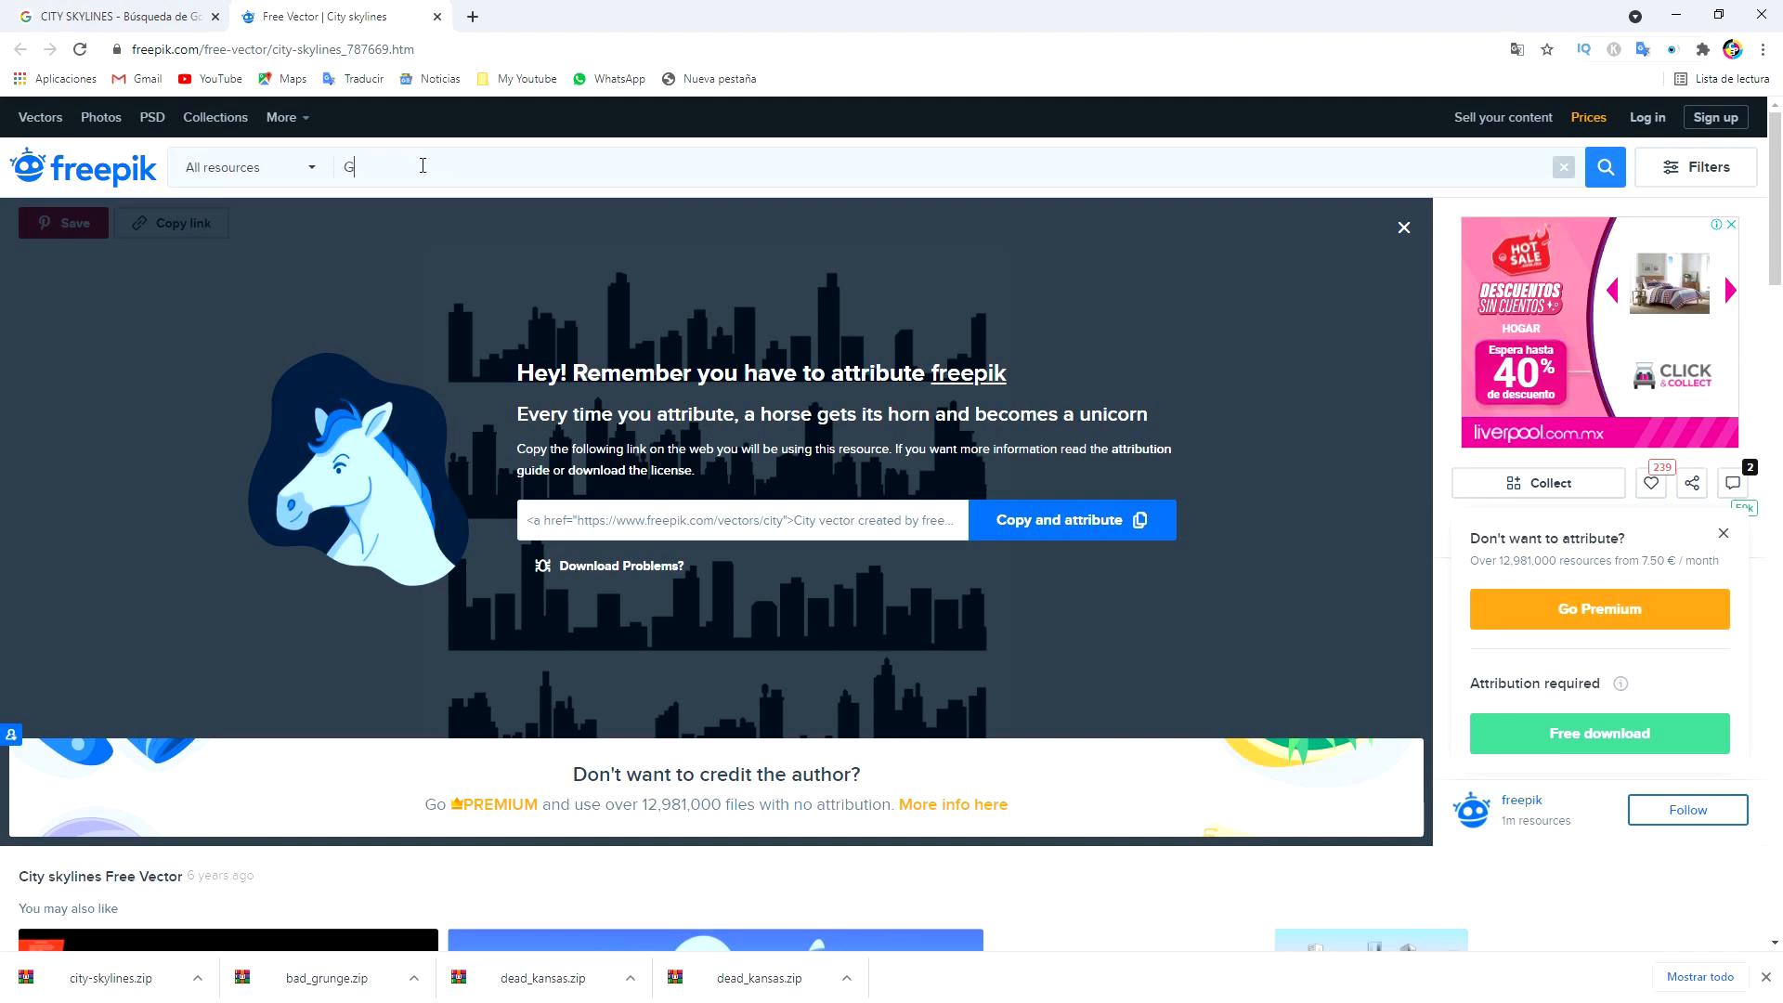
text(GRUNGE)
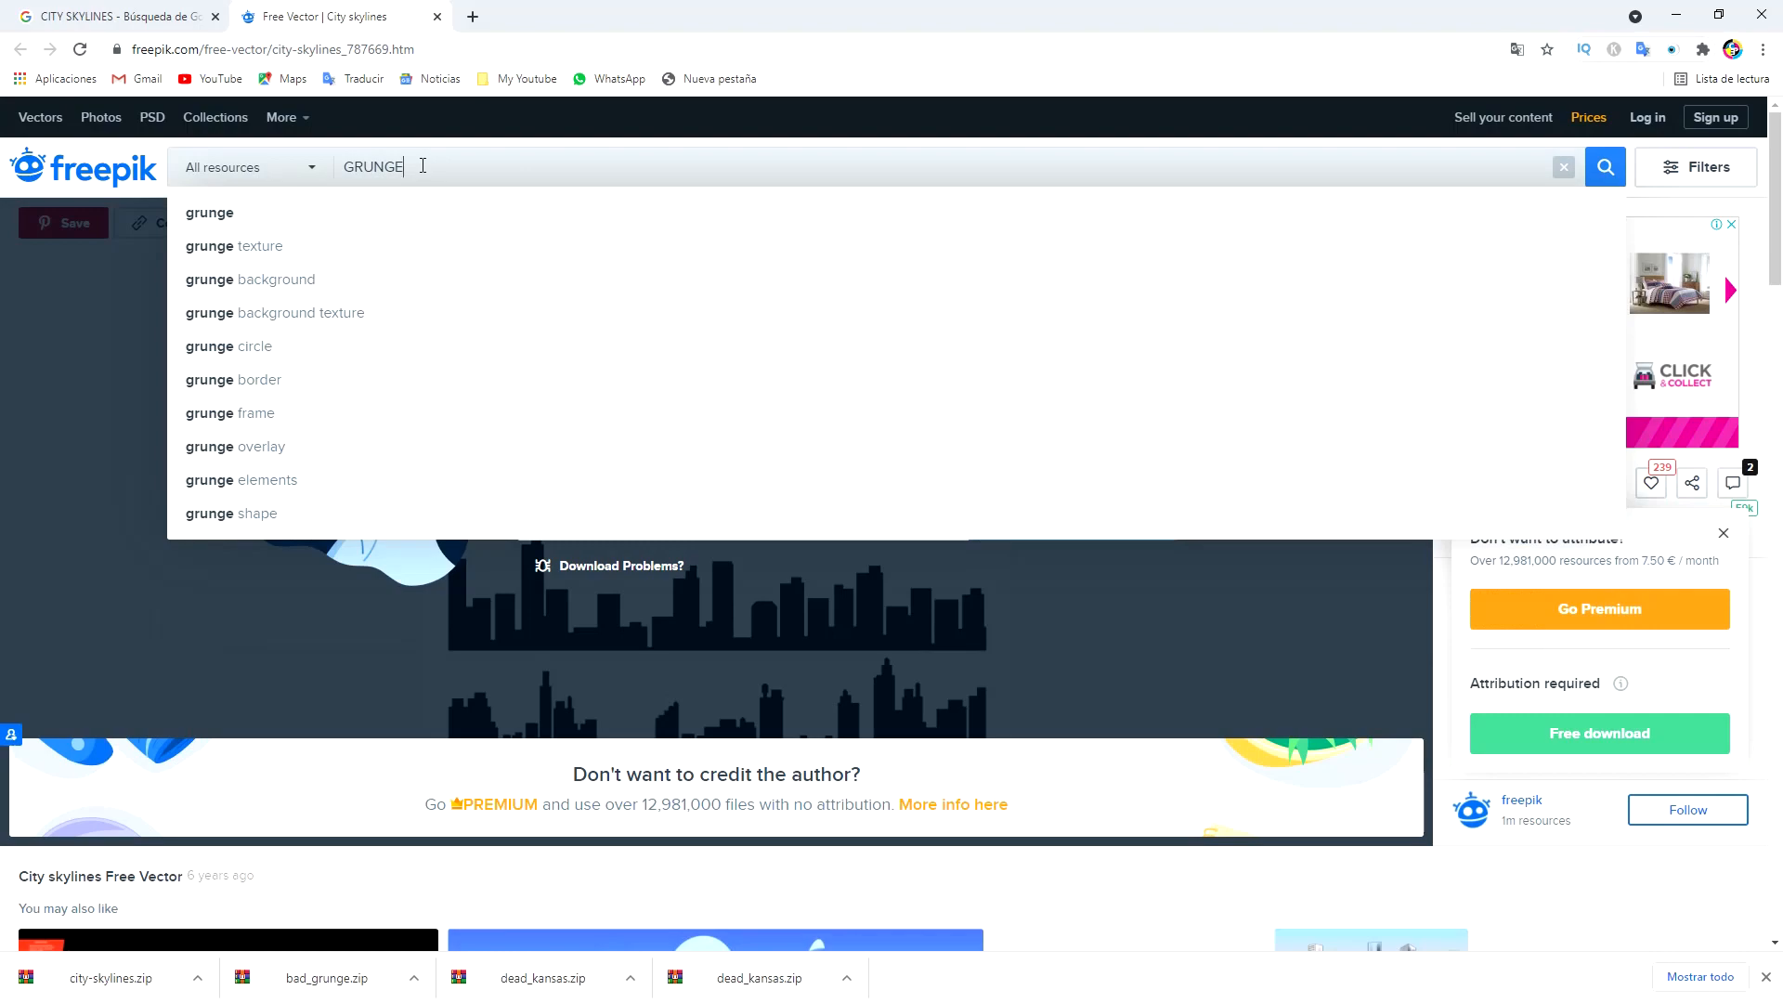
key(Return)
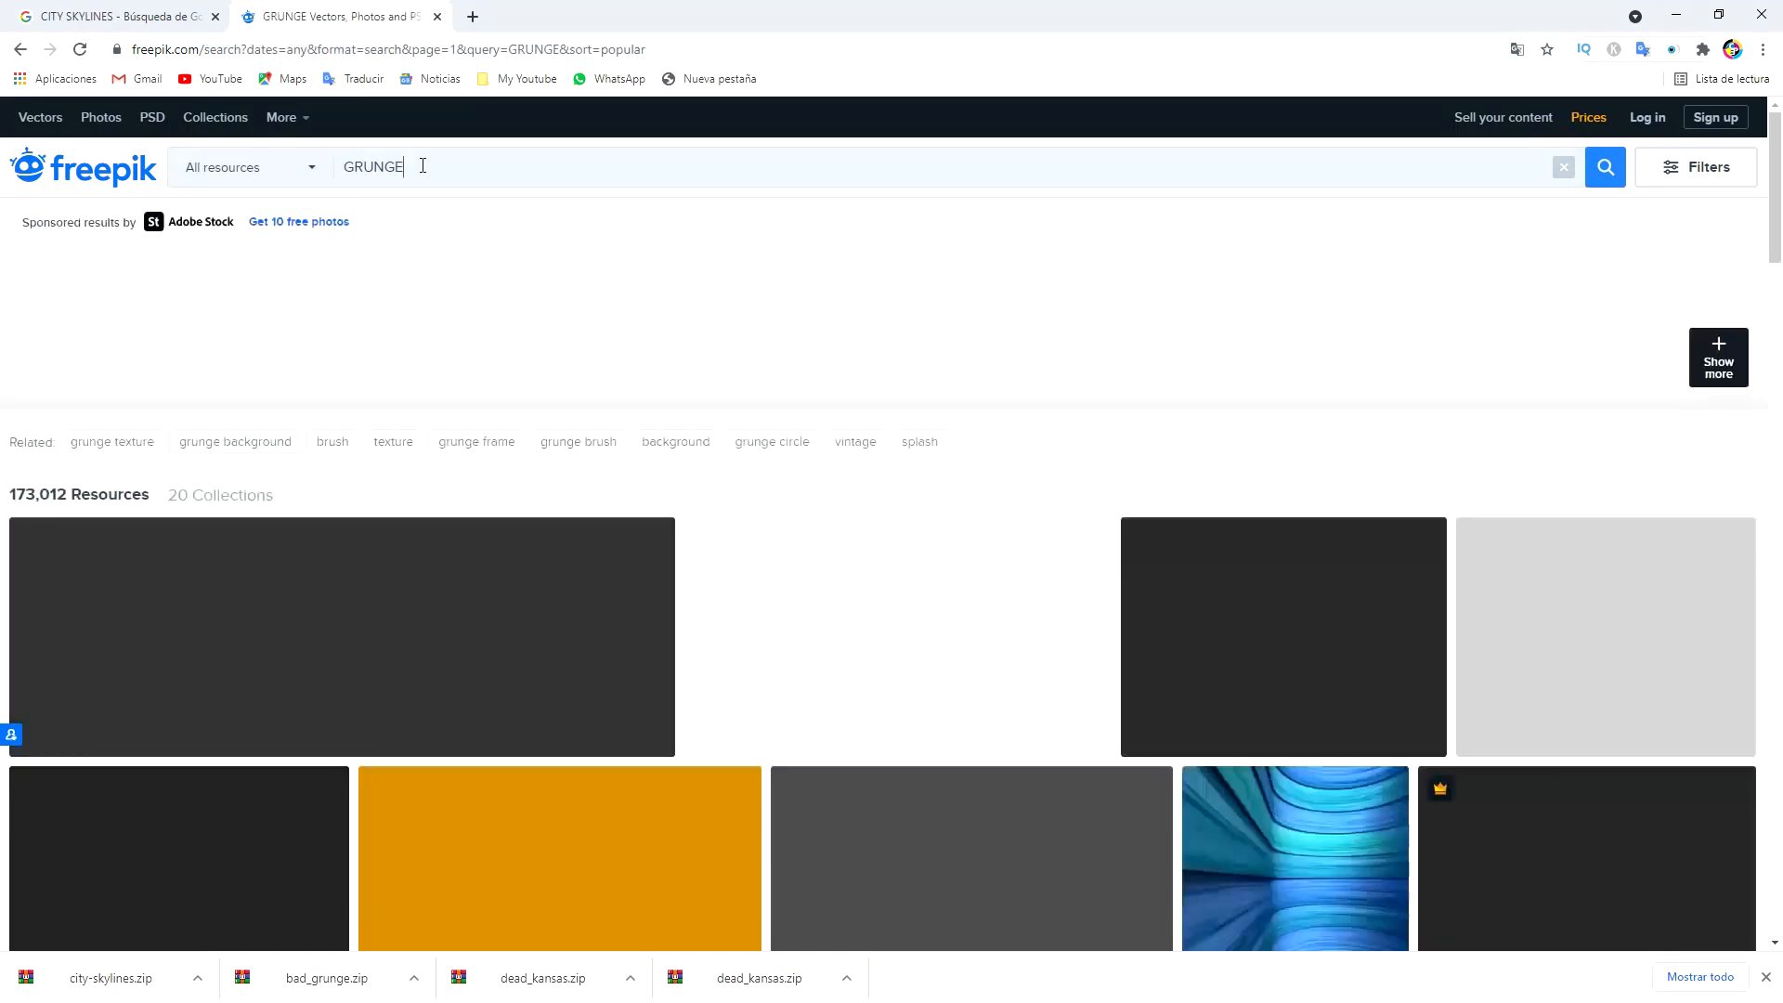
scroll(658, 284, down, 6)
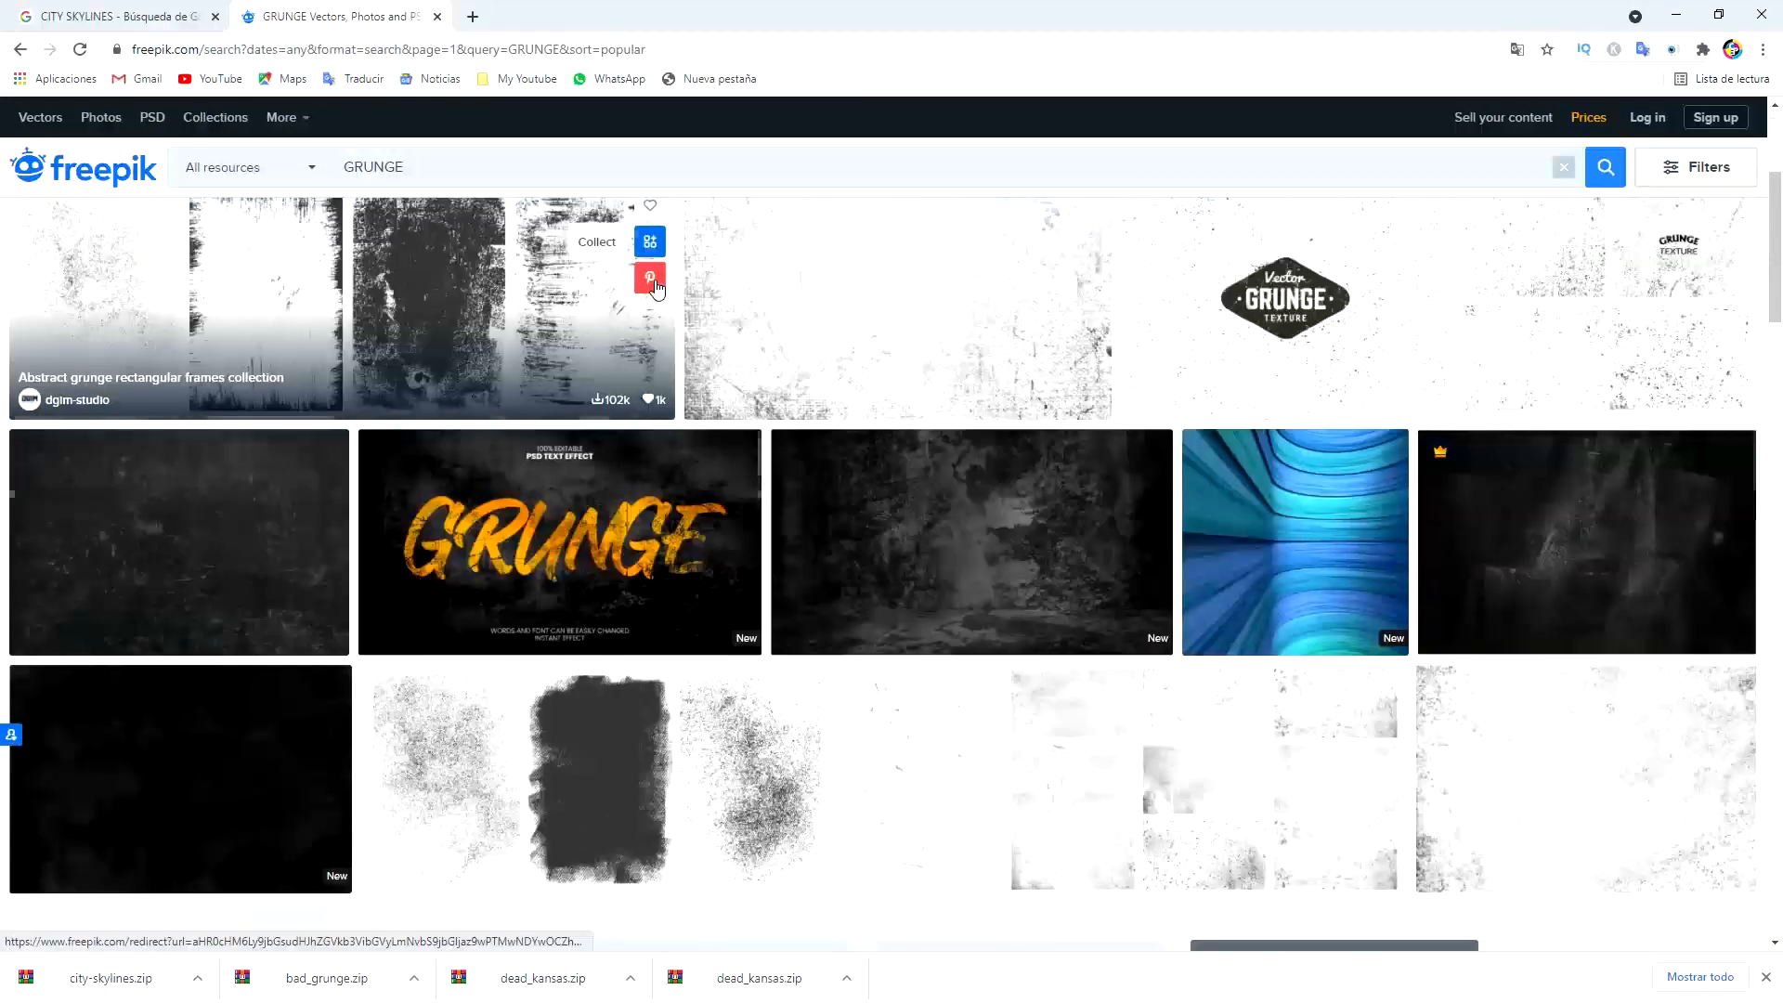
scroll(657, 284, down, 8)
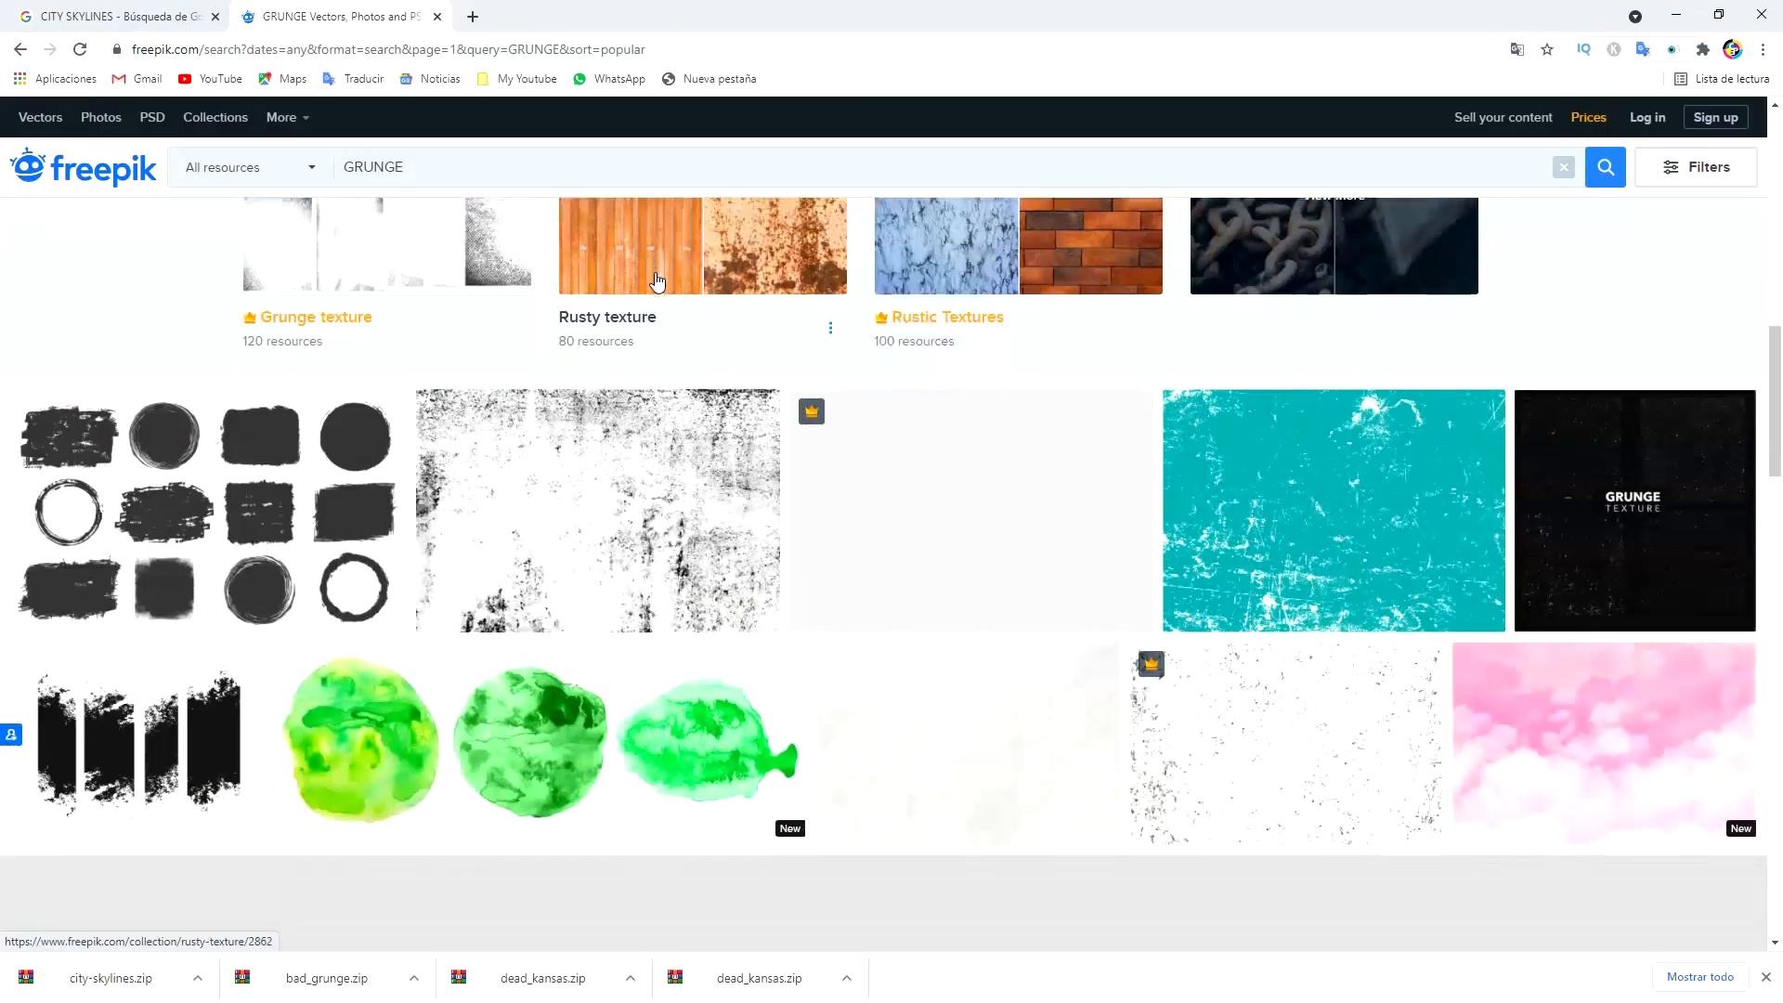
scroll(657, 281, down, 9)
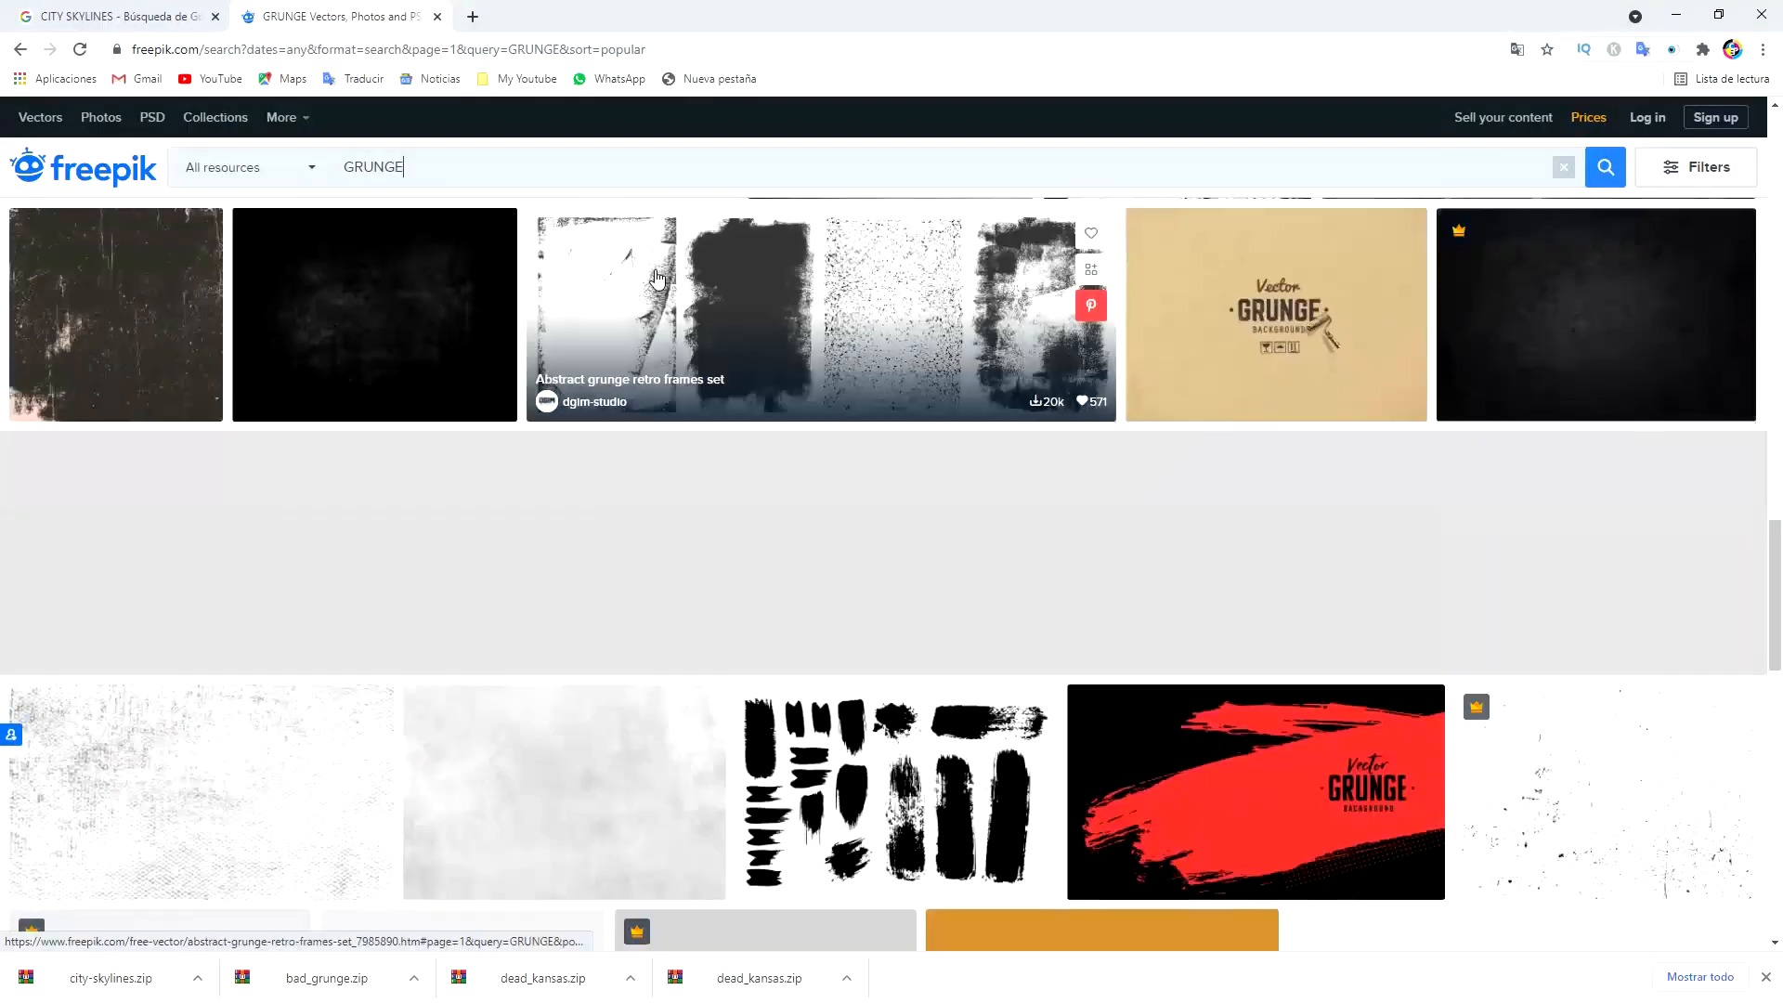
scroll(656, 277, down, 6)
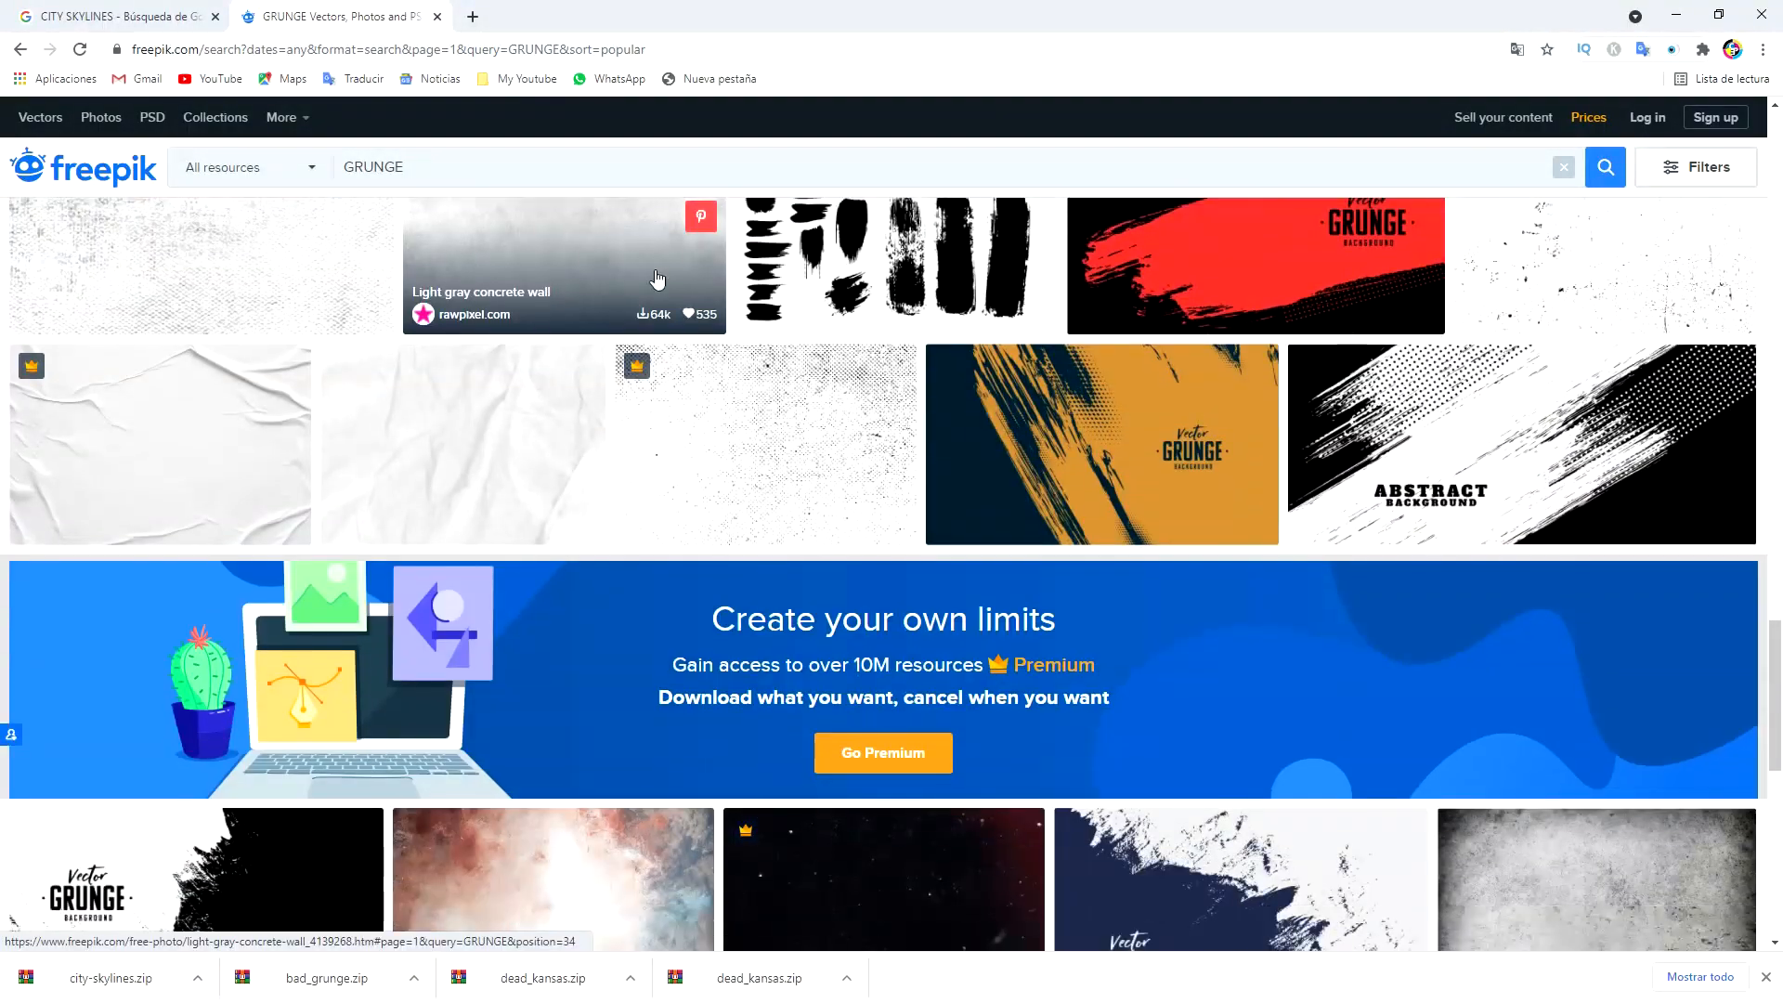
scroll(658, 278, down, 6)
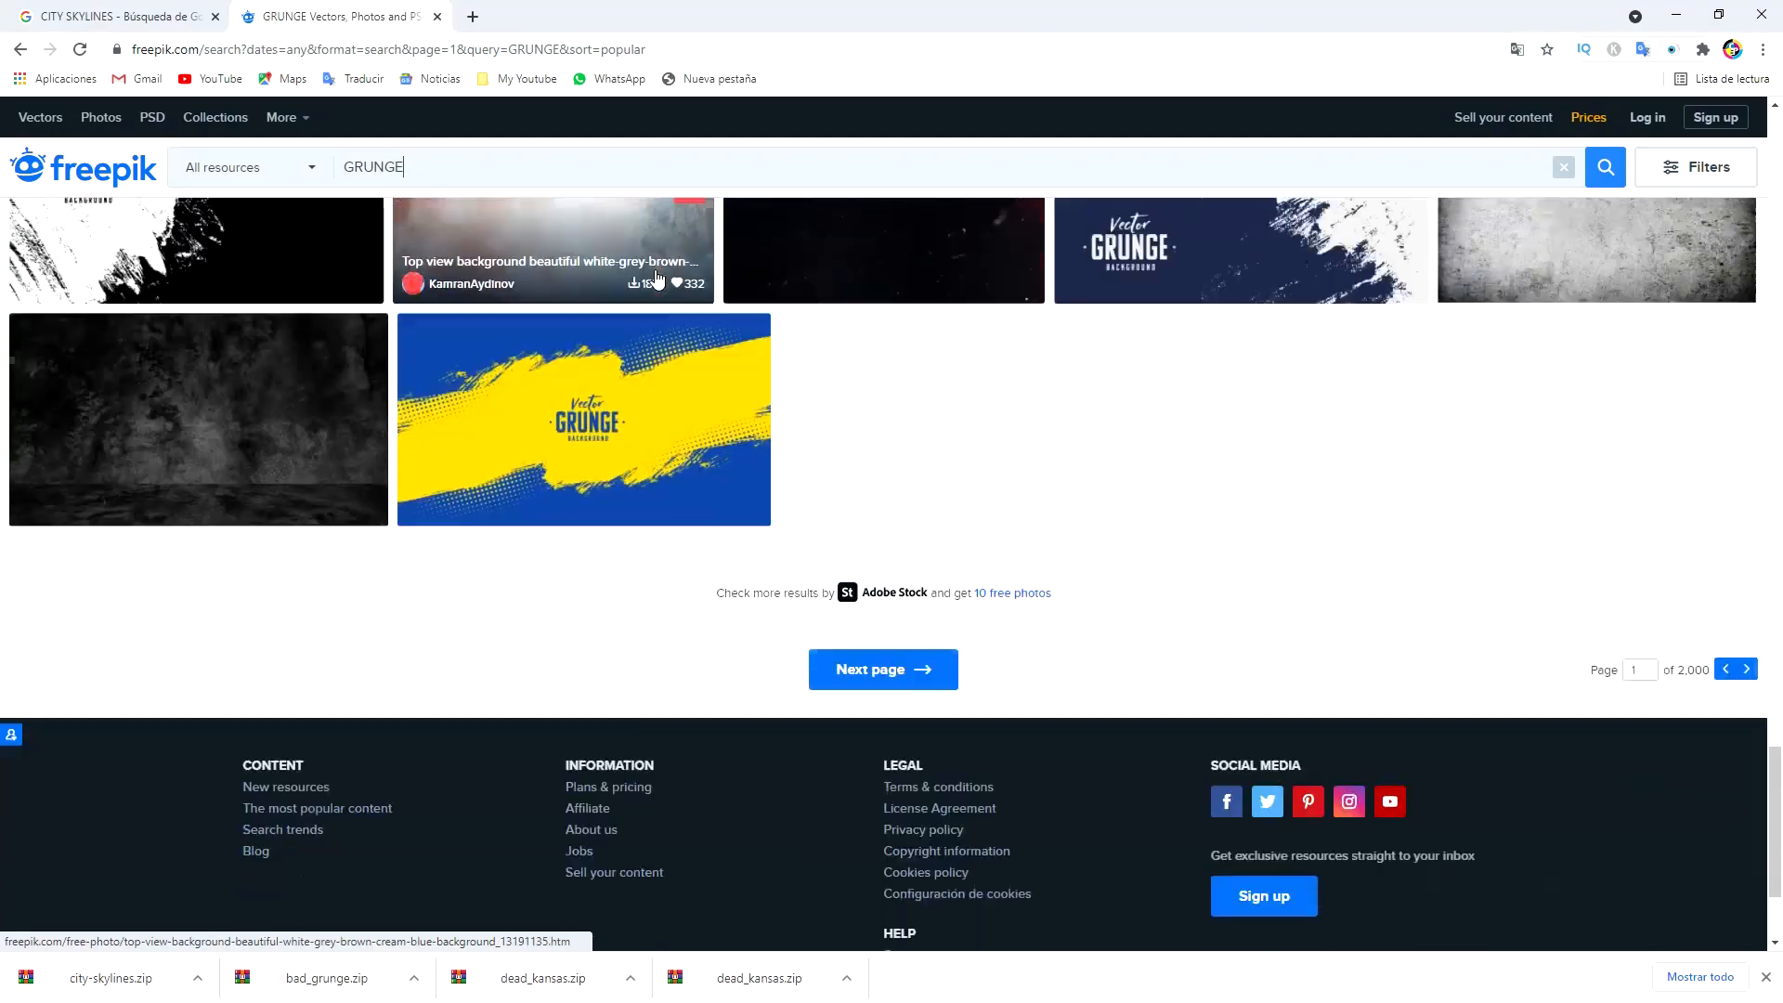
scroll(661, 278, up, 15)
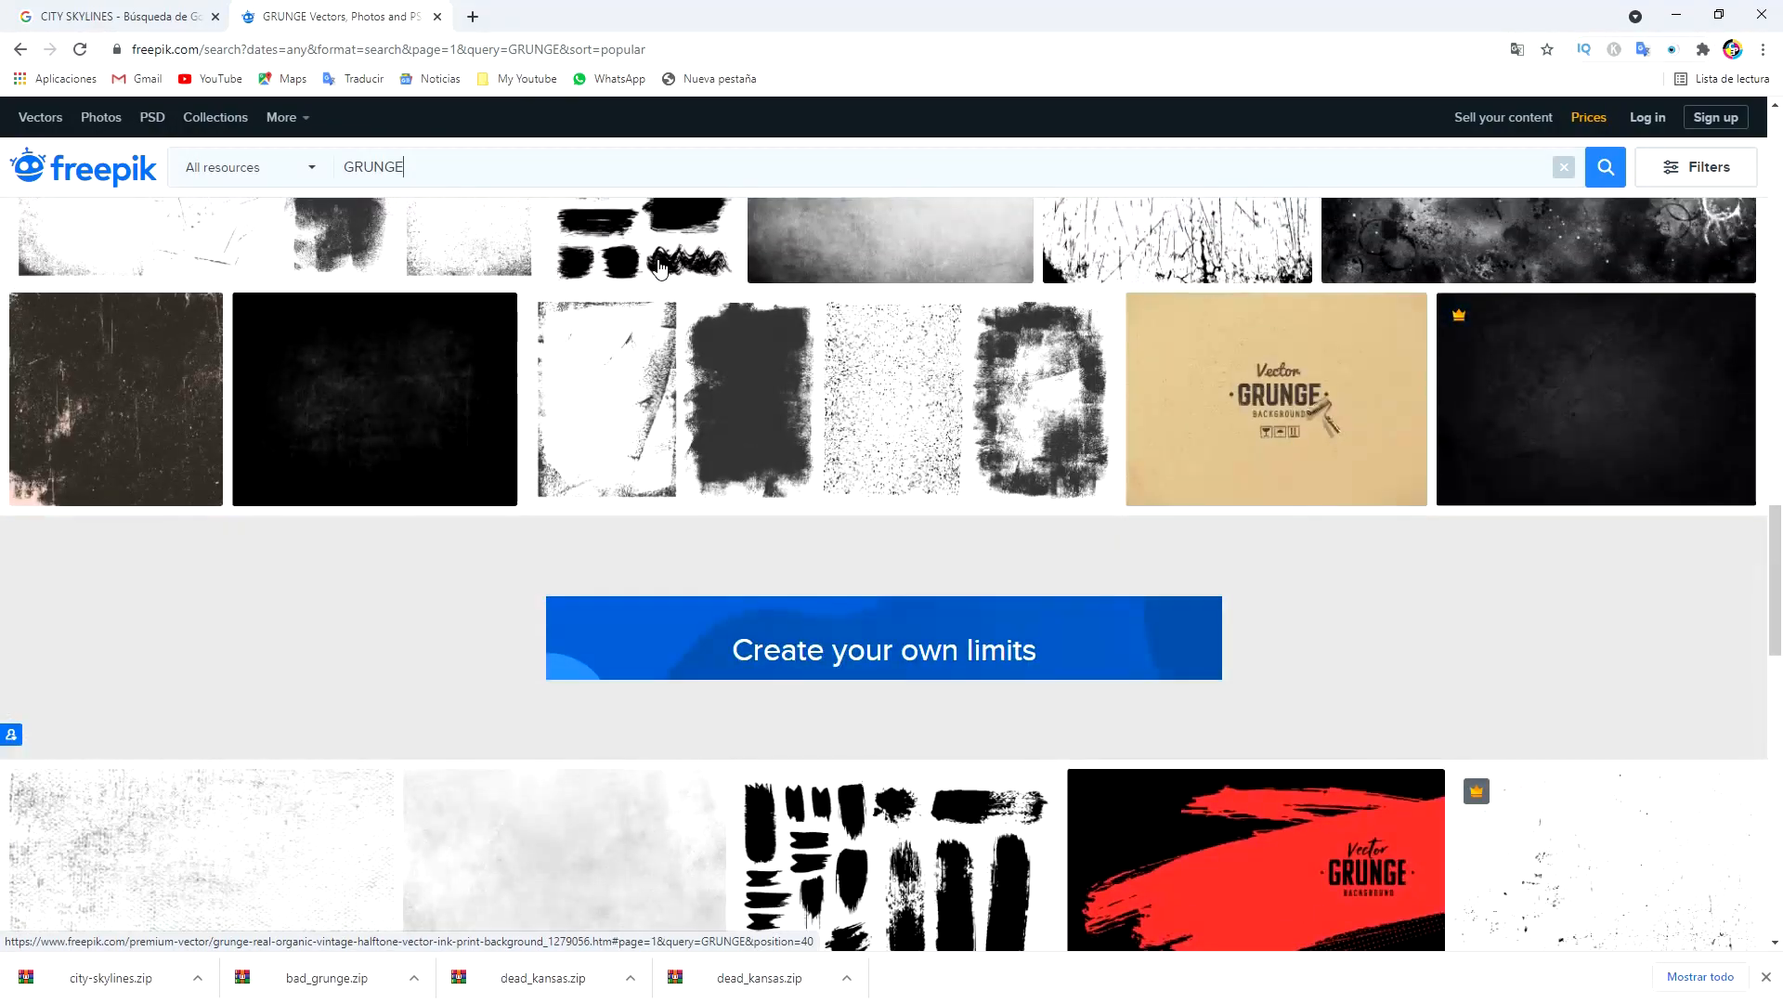
scroll(659, 268, down, 14)
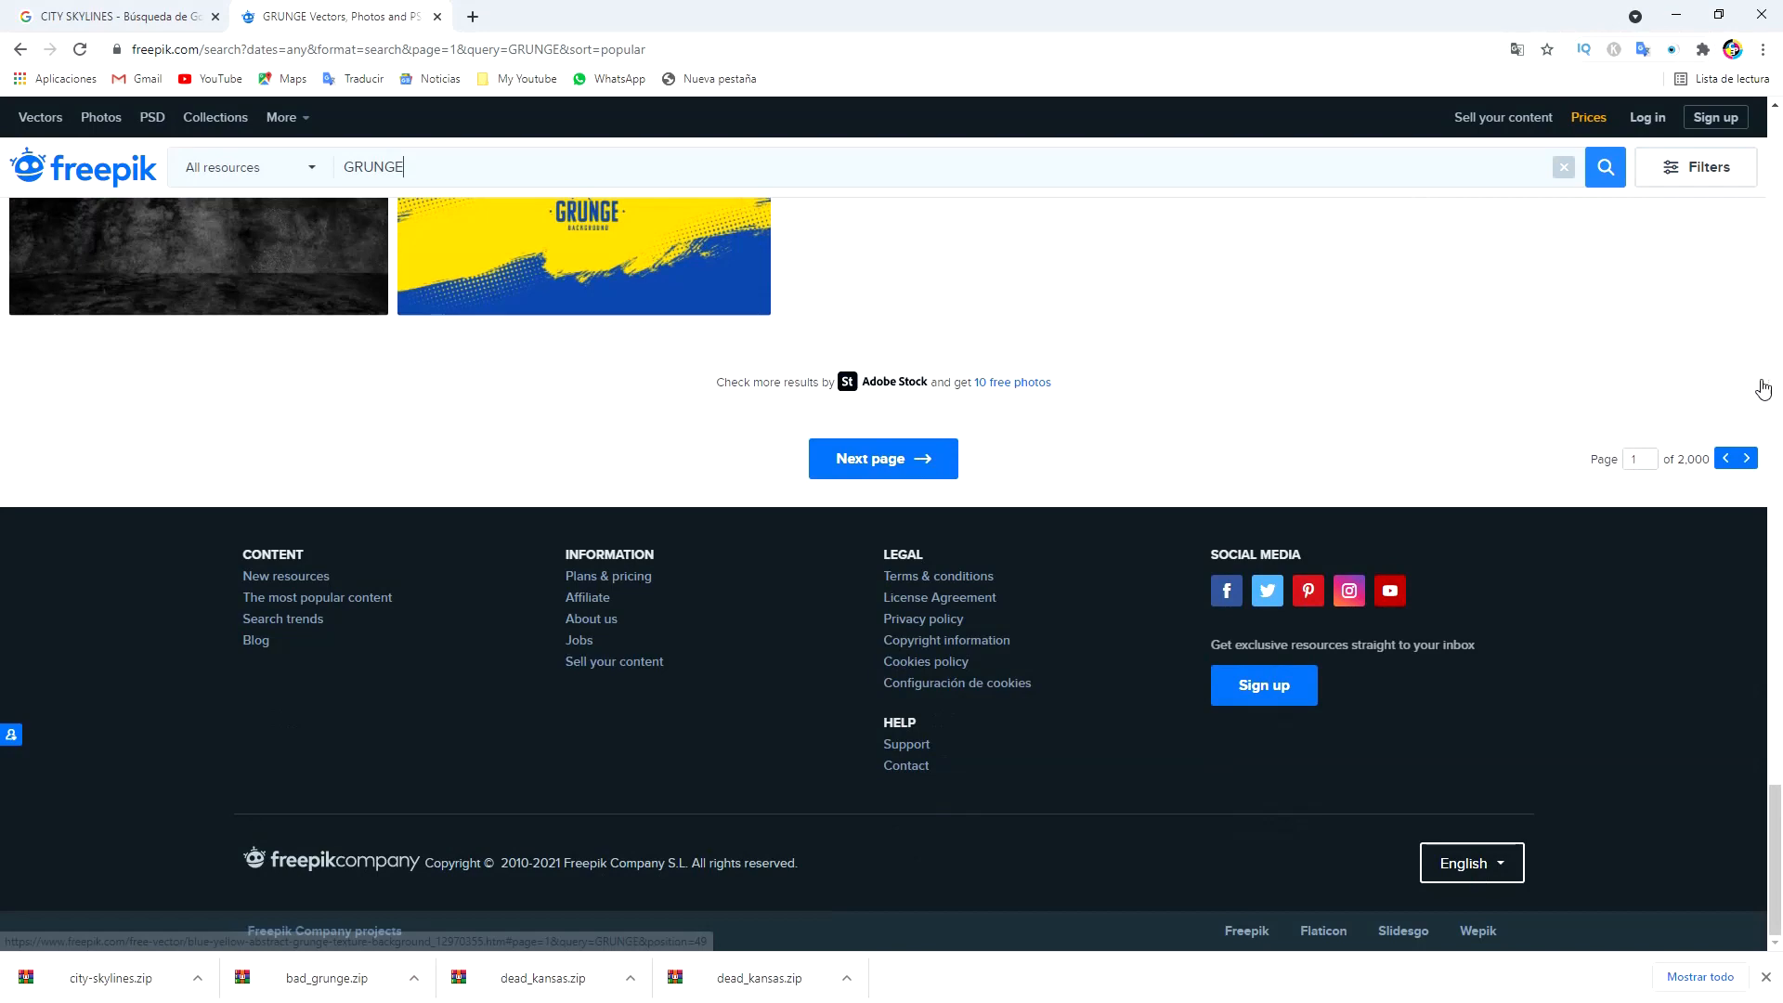
- Go to page 2 of the GRUNGE results, dismissing the ad window, and open the Grunge monochrome painted abstract pattern vector in a new tab
click(1750, 460)
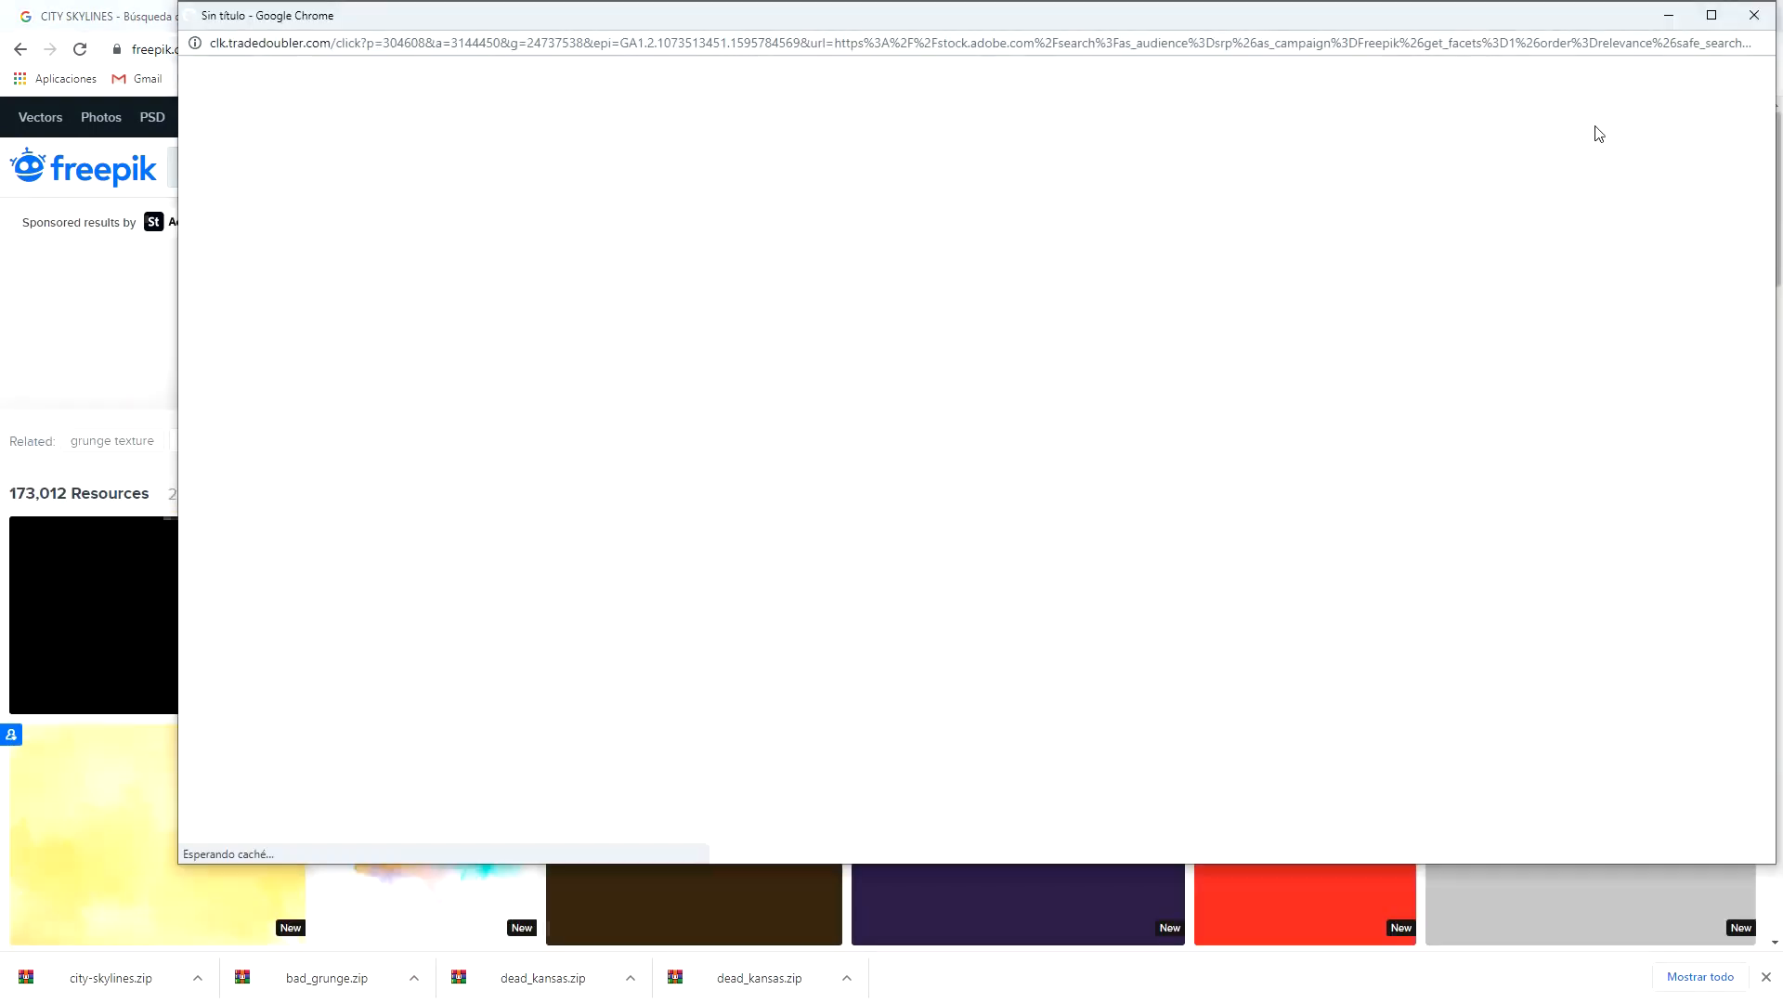
click(1754, 15)
scroll(987, 476, down, 5)
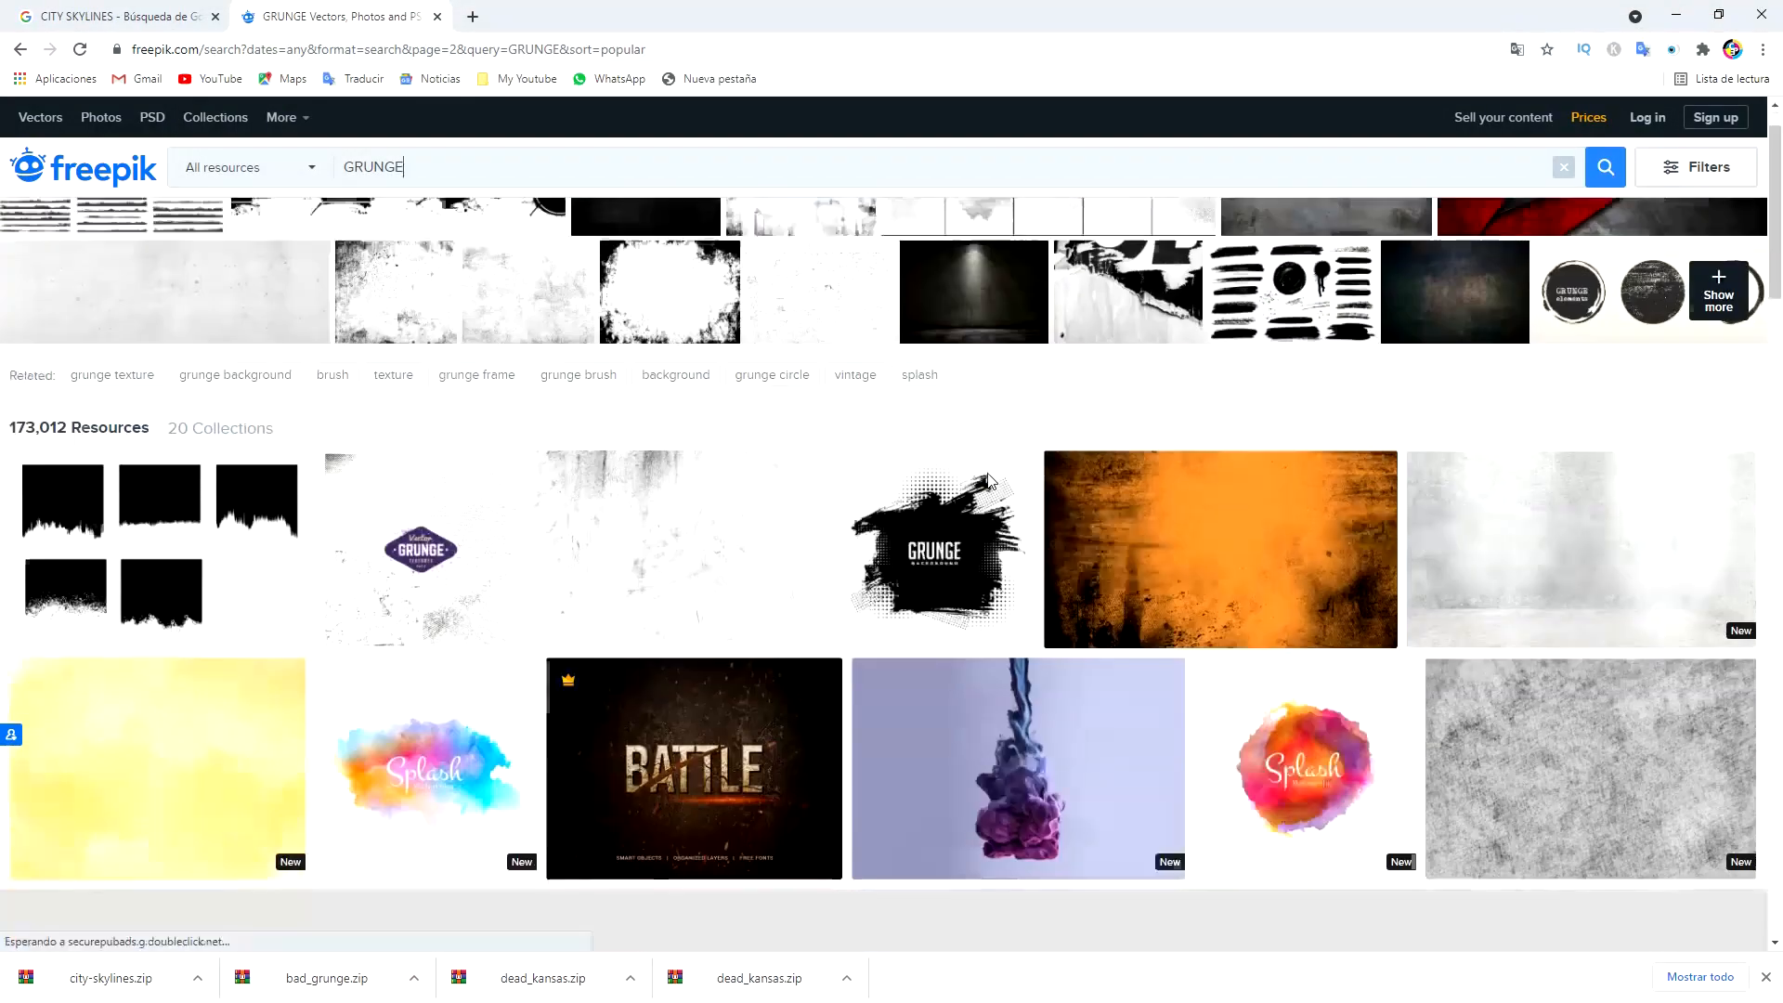
scroll(986, 471, down, 8)
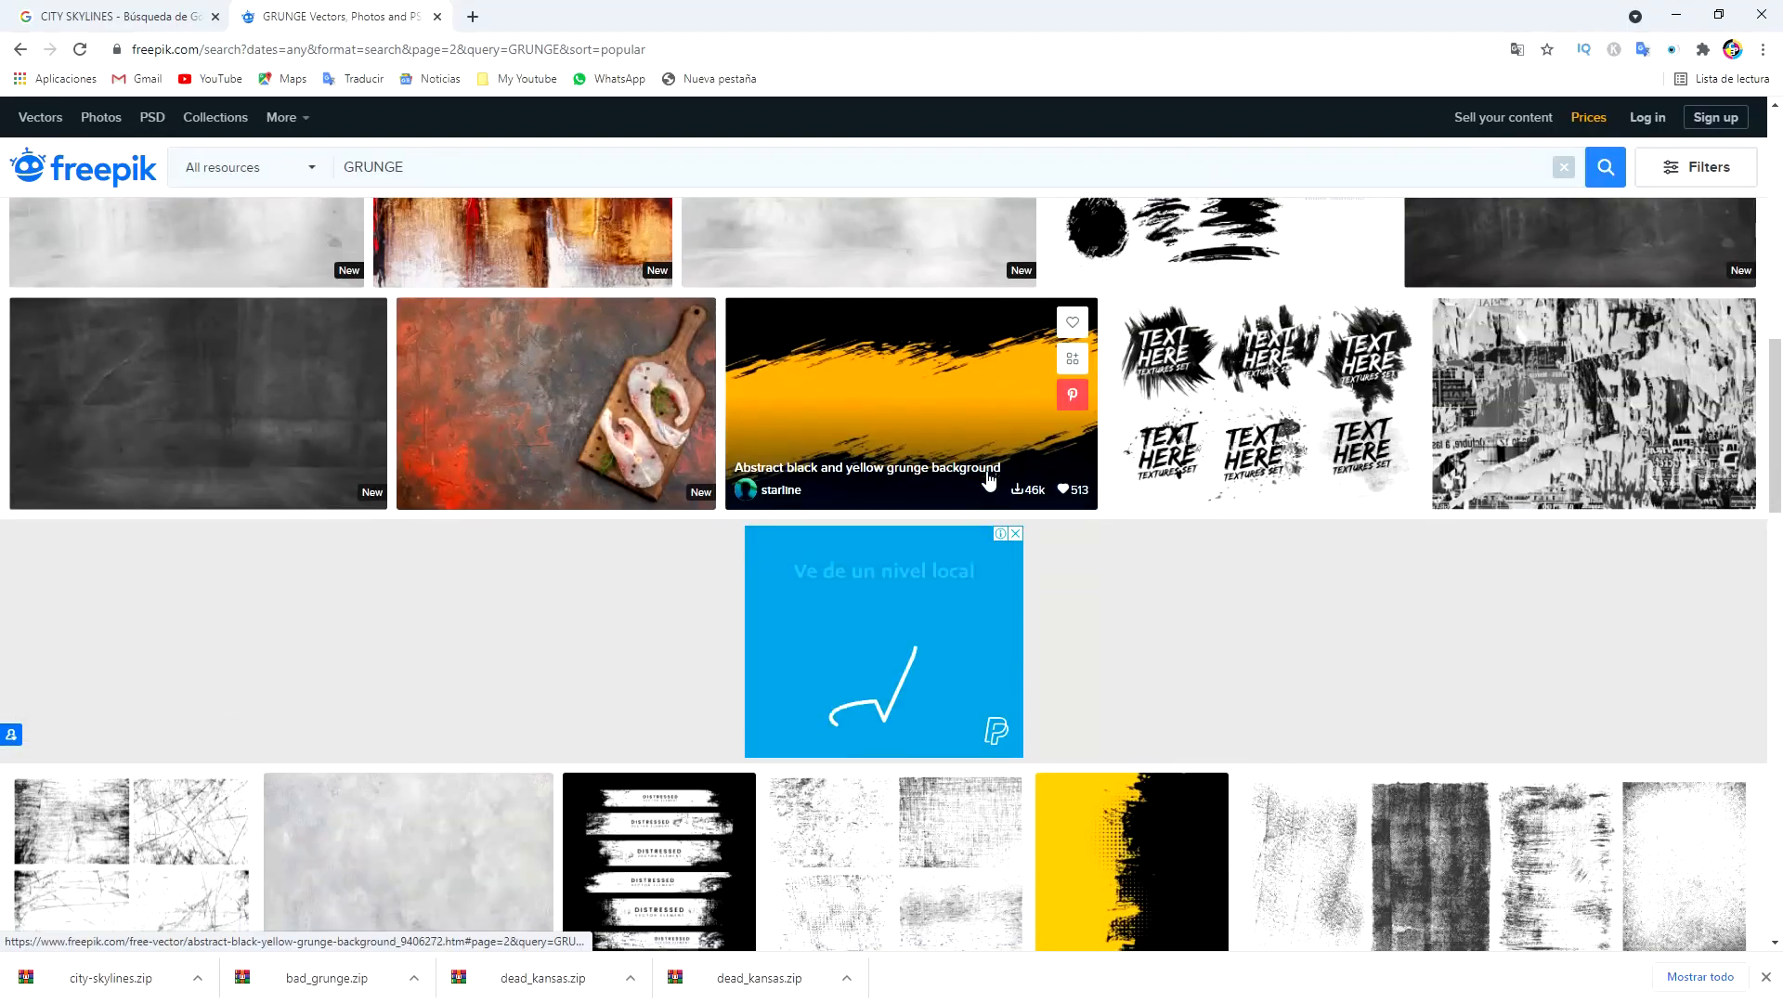
scroll(1521, 502, down, 2)
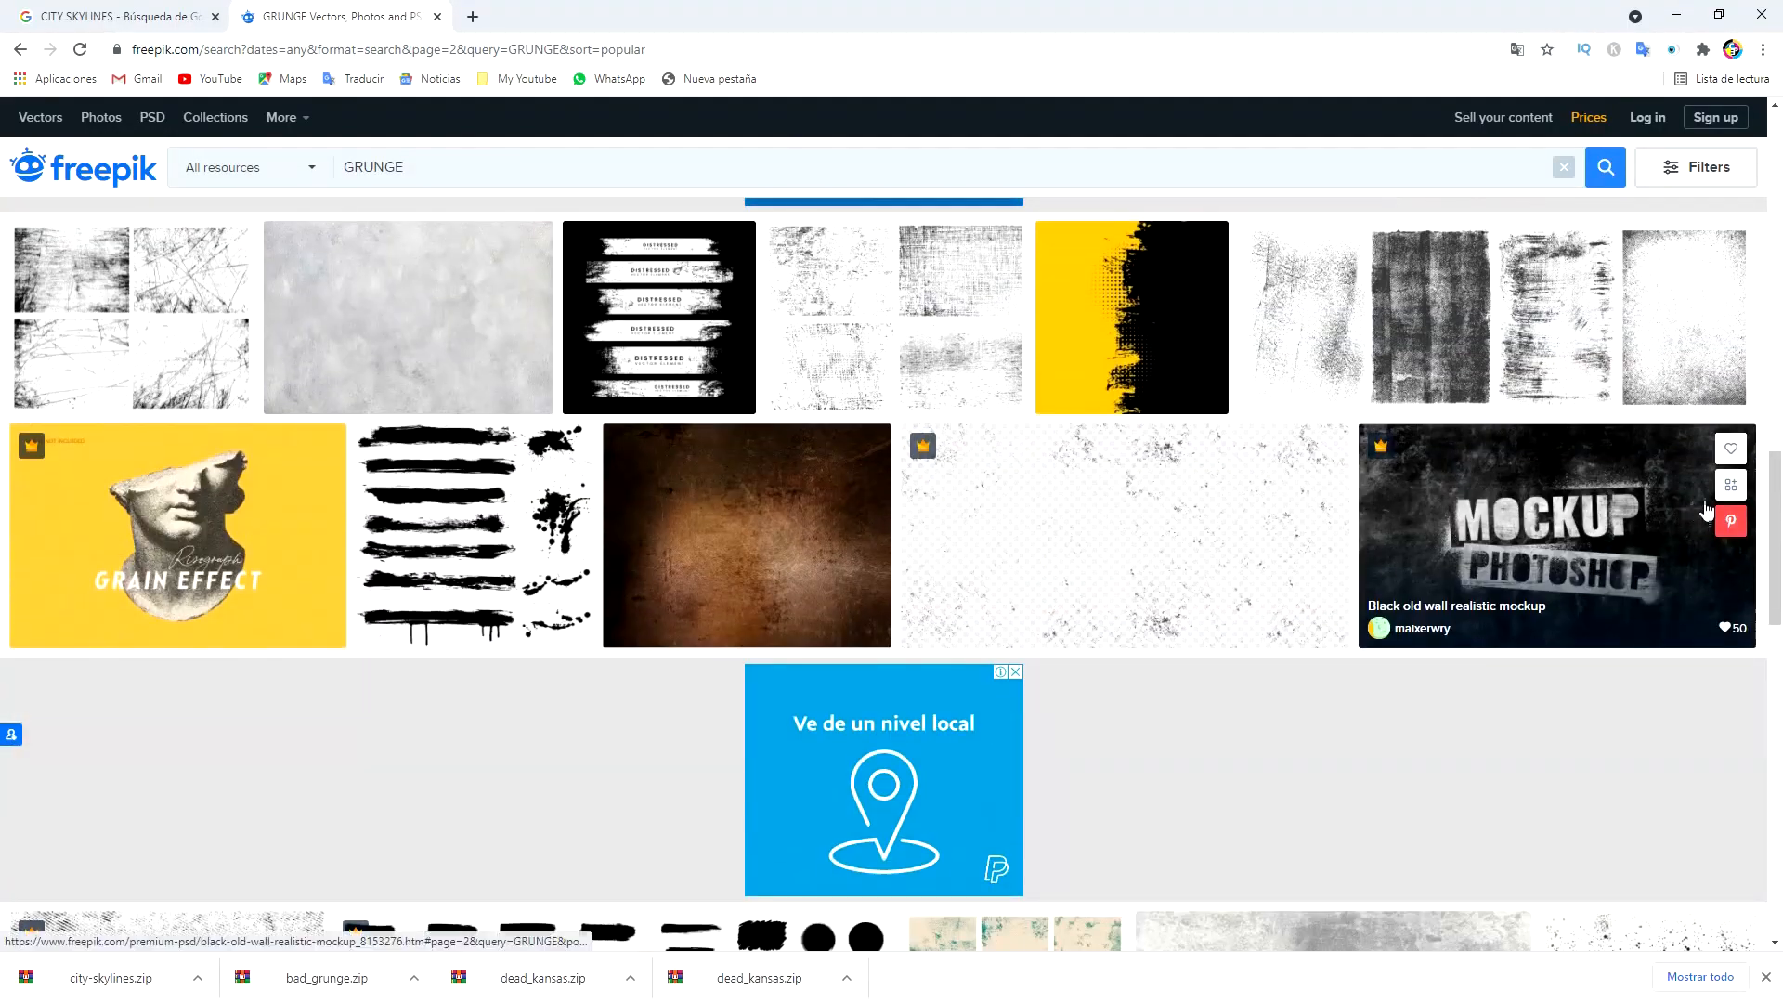
scroll(1521, 503, down, 2)
scroll(1521, 503, down, 4)
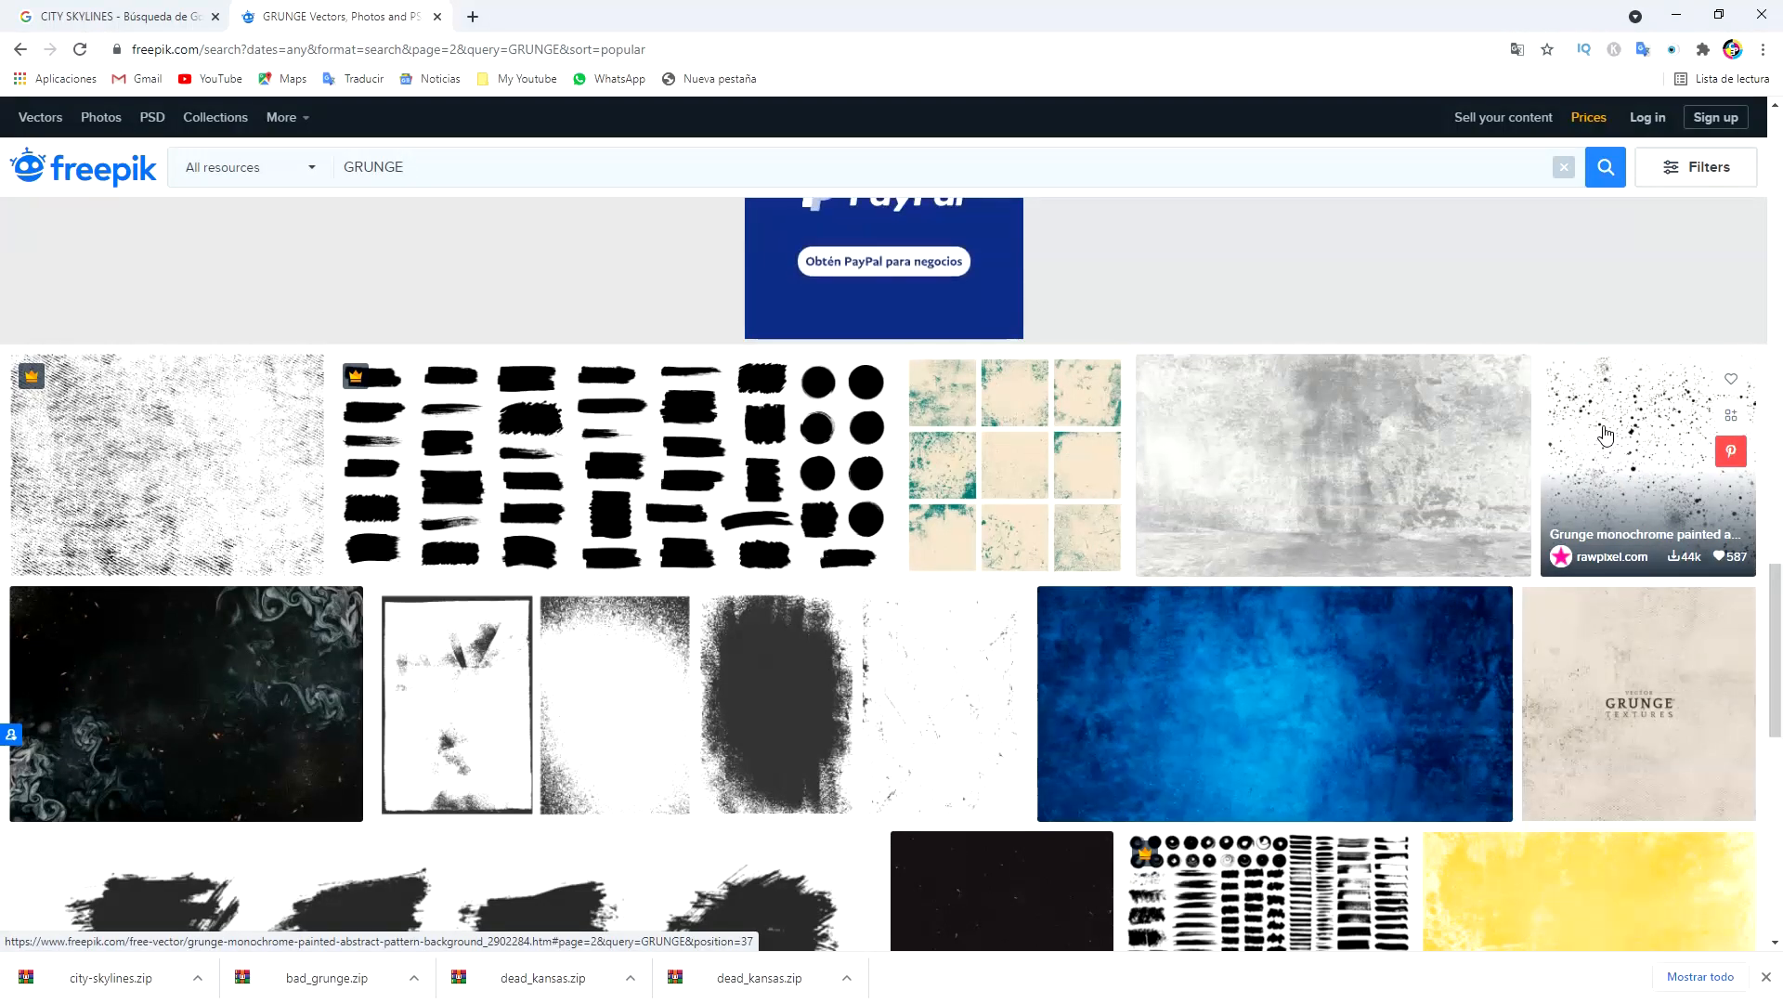
scroll(1604, 433, down, 7)
scroll(1604, 433, up, 6)
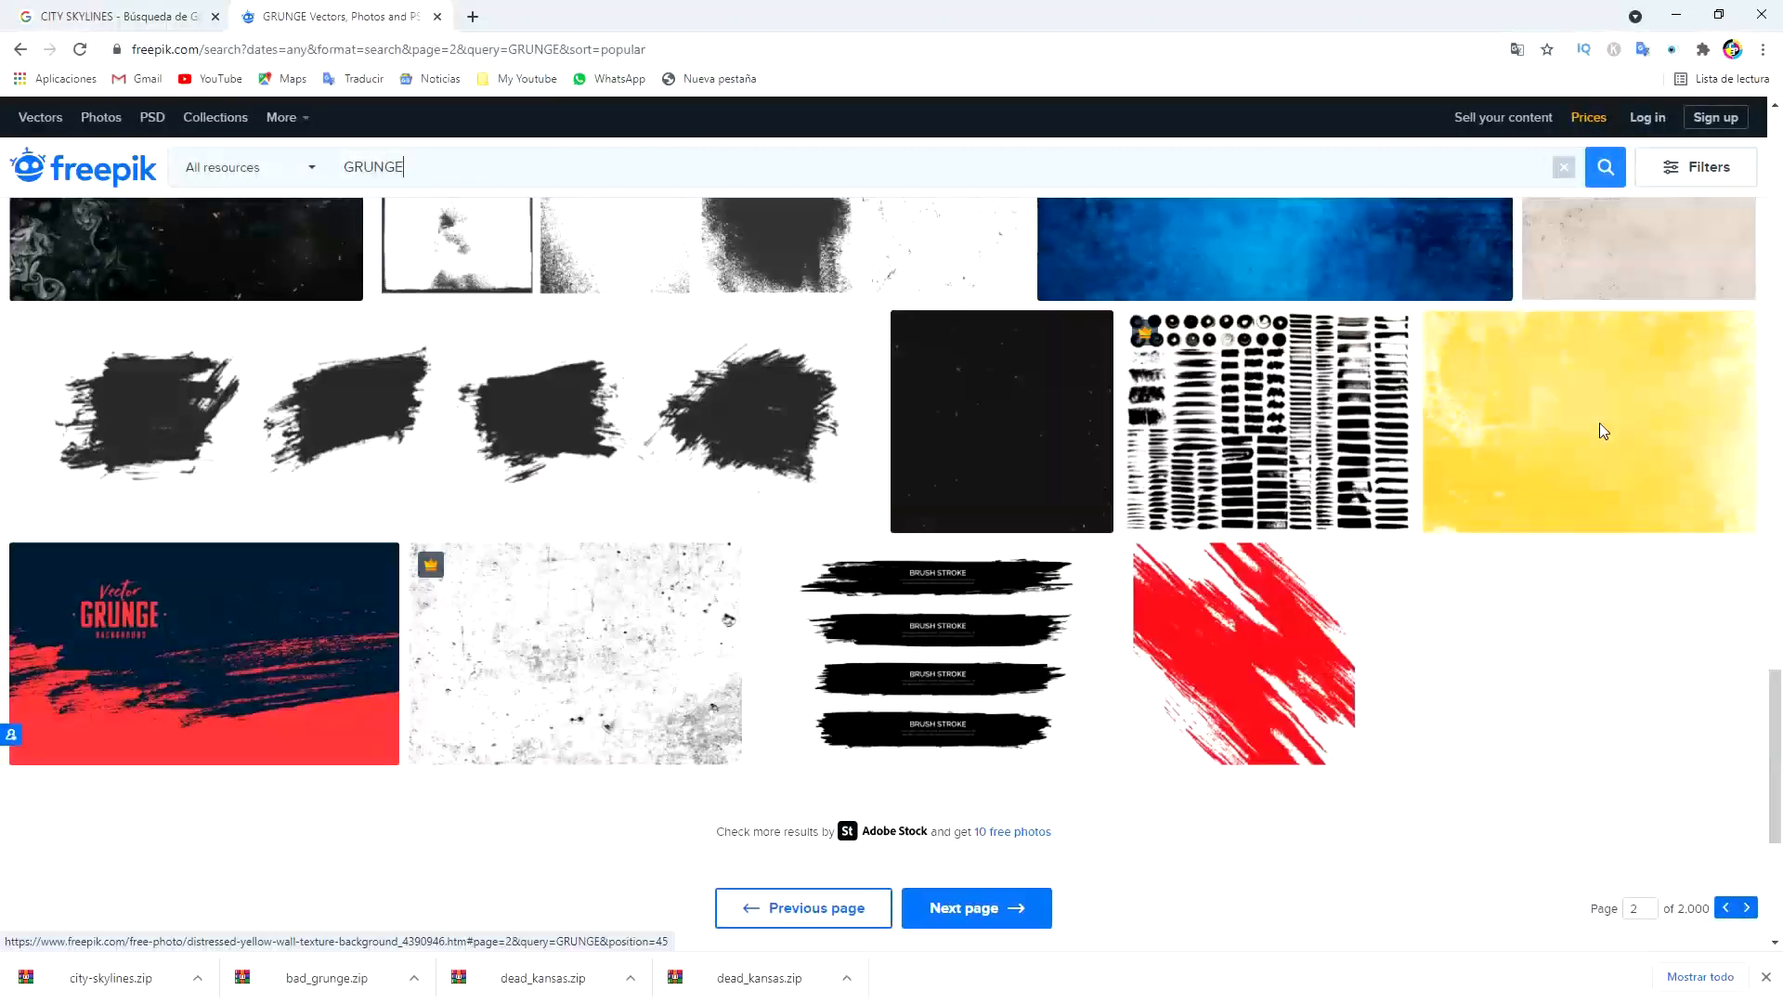
right_click(1716, 577)
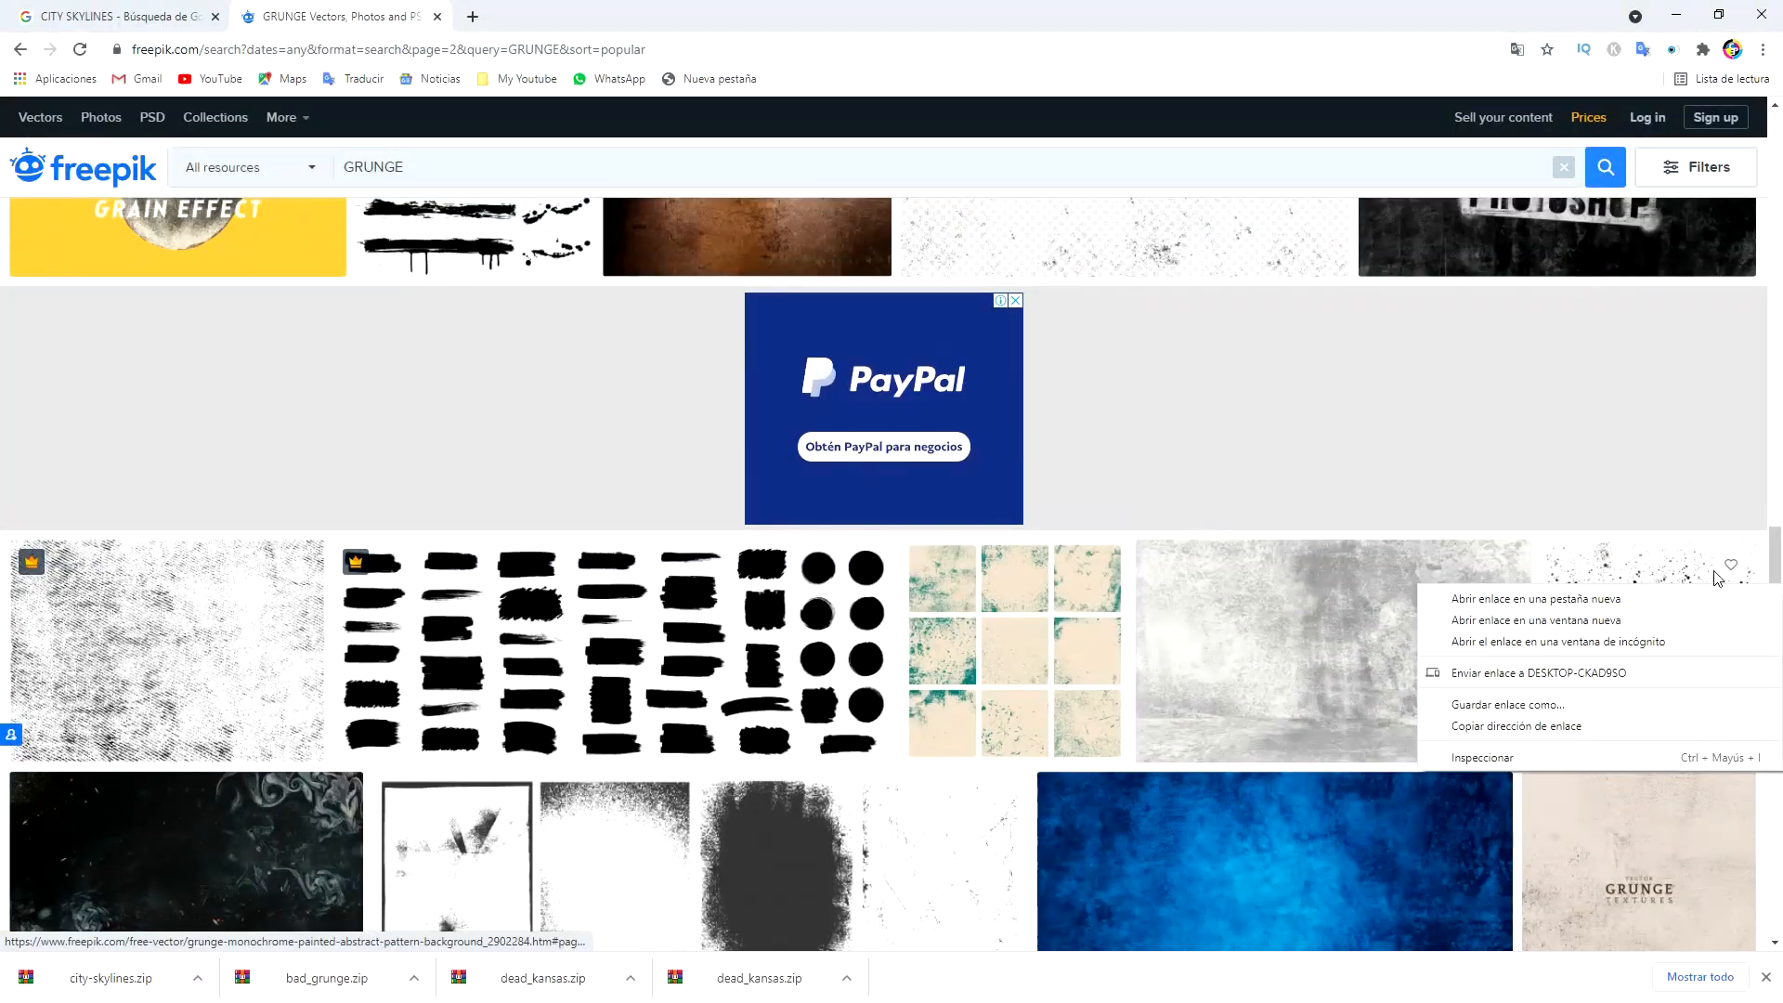
click(1593, 600)
- Look through page 3 of the GRUNGE results for other textures and switch back to CorelDRAW
scroll(1108, 582, down, 5)
scroll(1108, 582, down, 5)
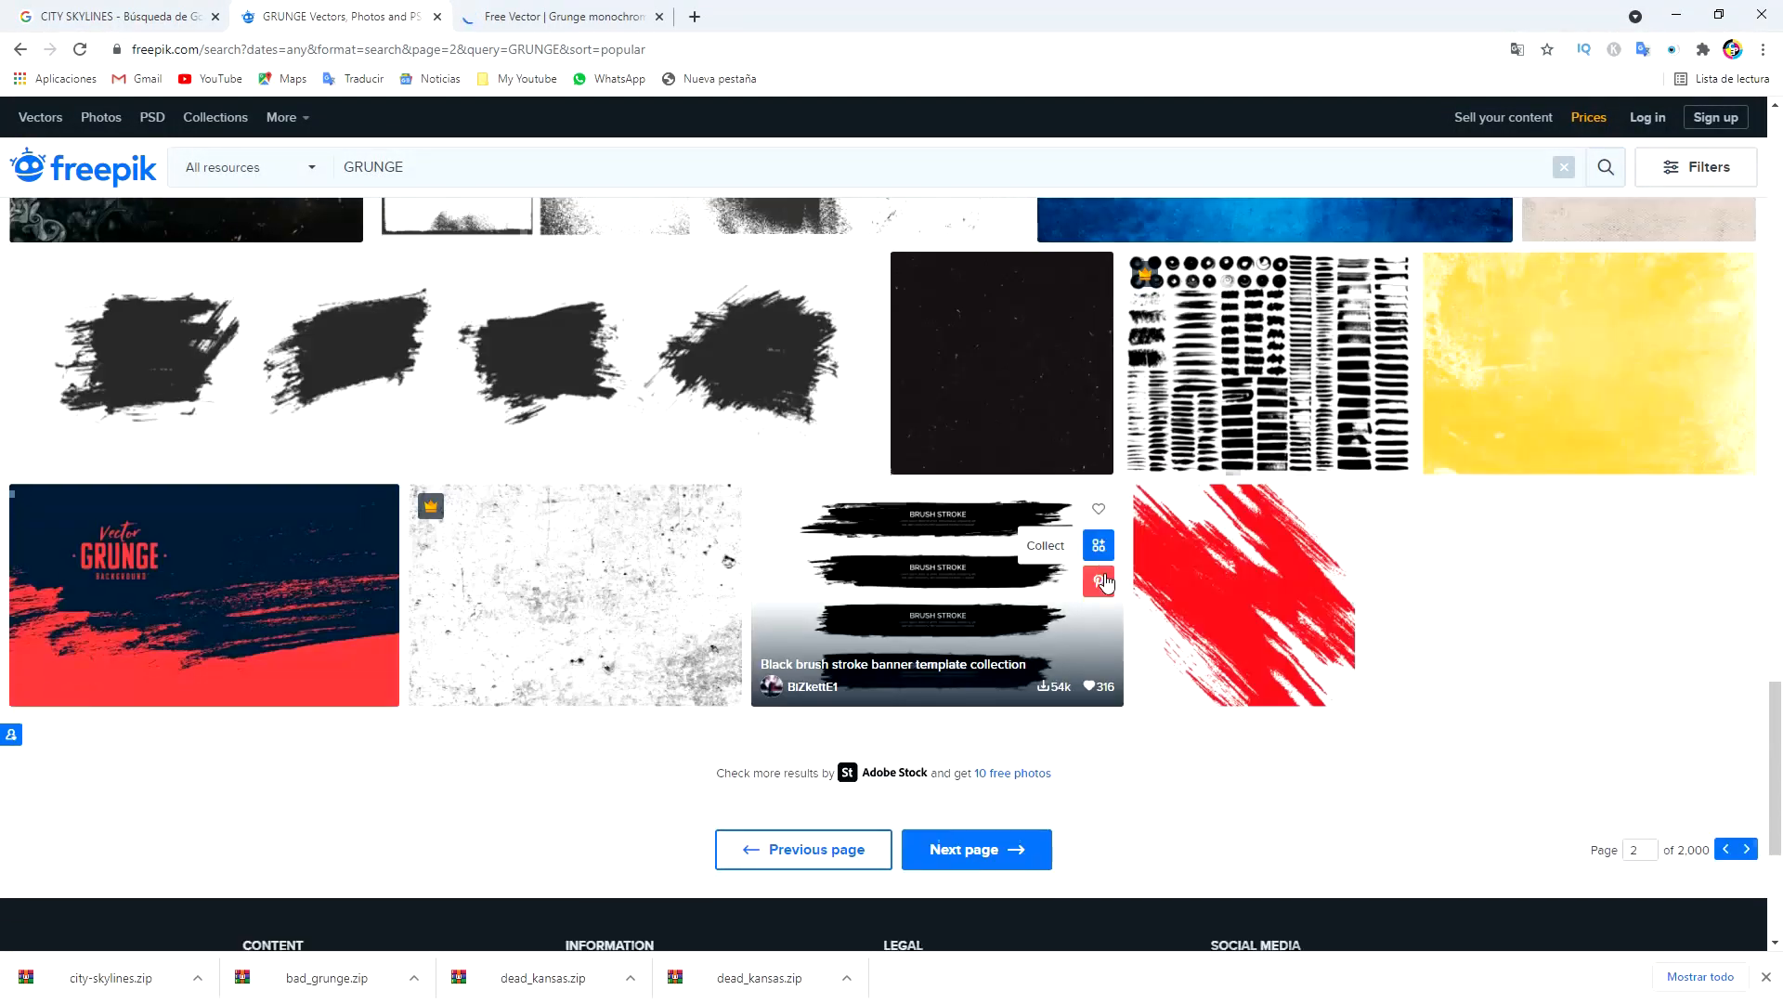
click(978, 602)
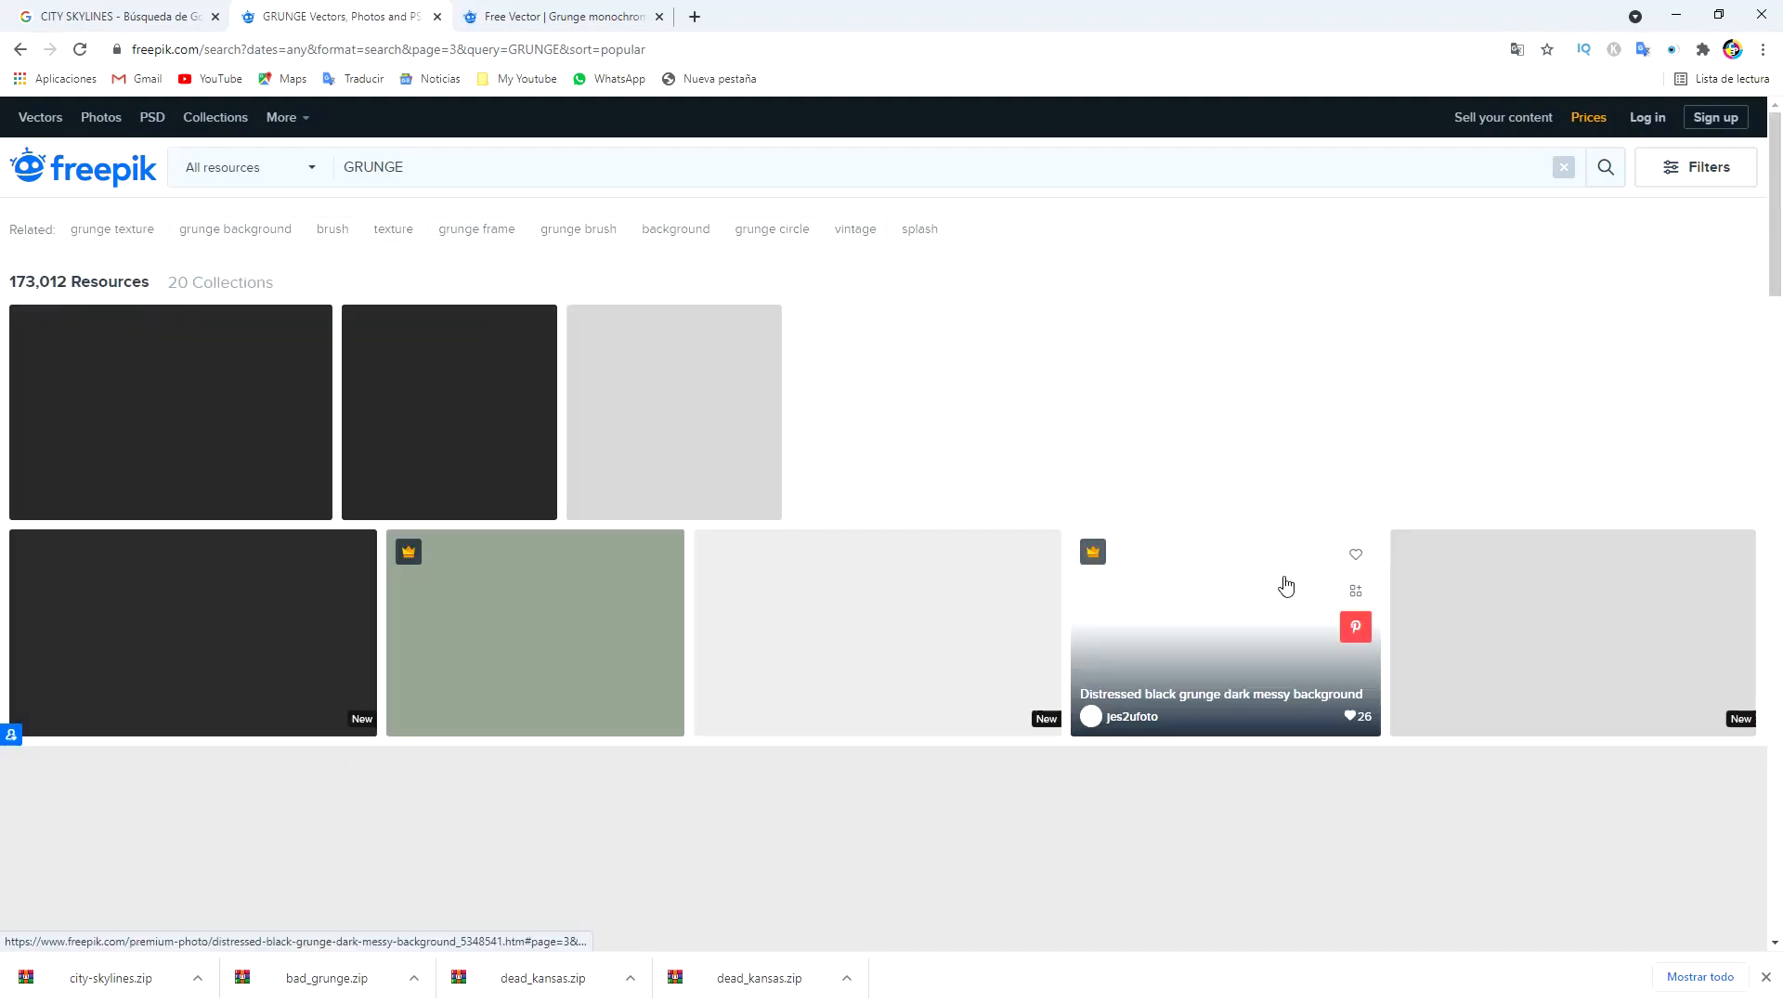
scroll(1190, 544, down, 4)
scroll(1190, 544, down, 9)
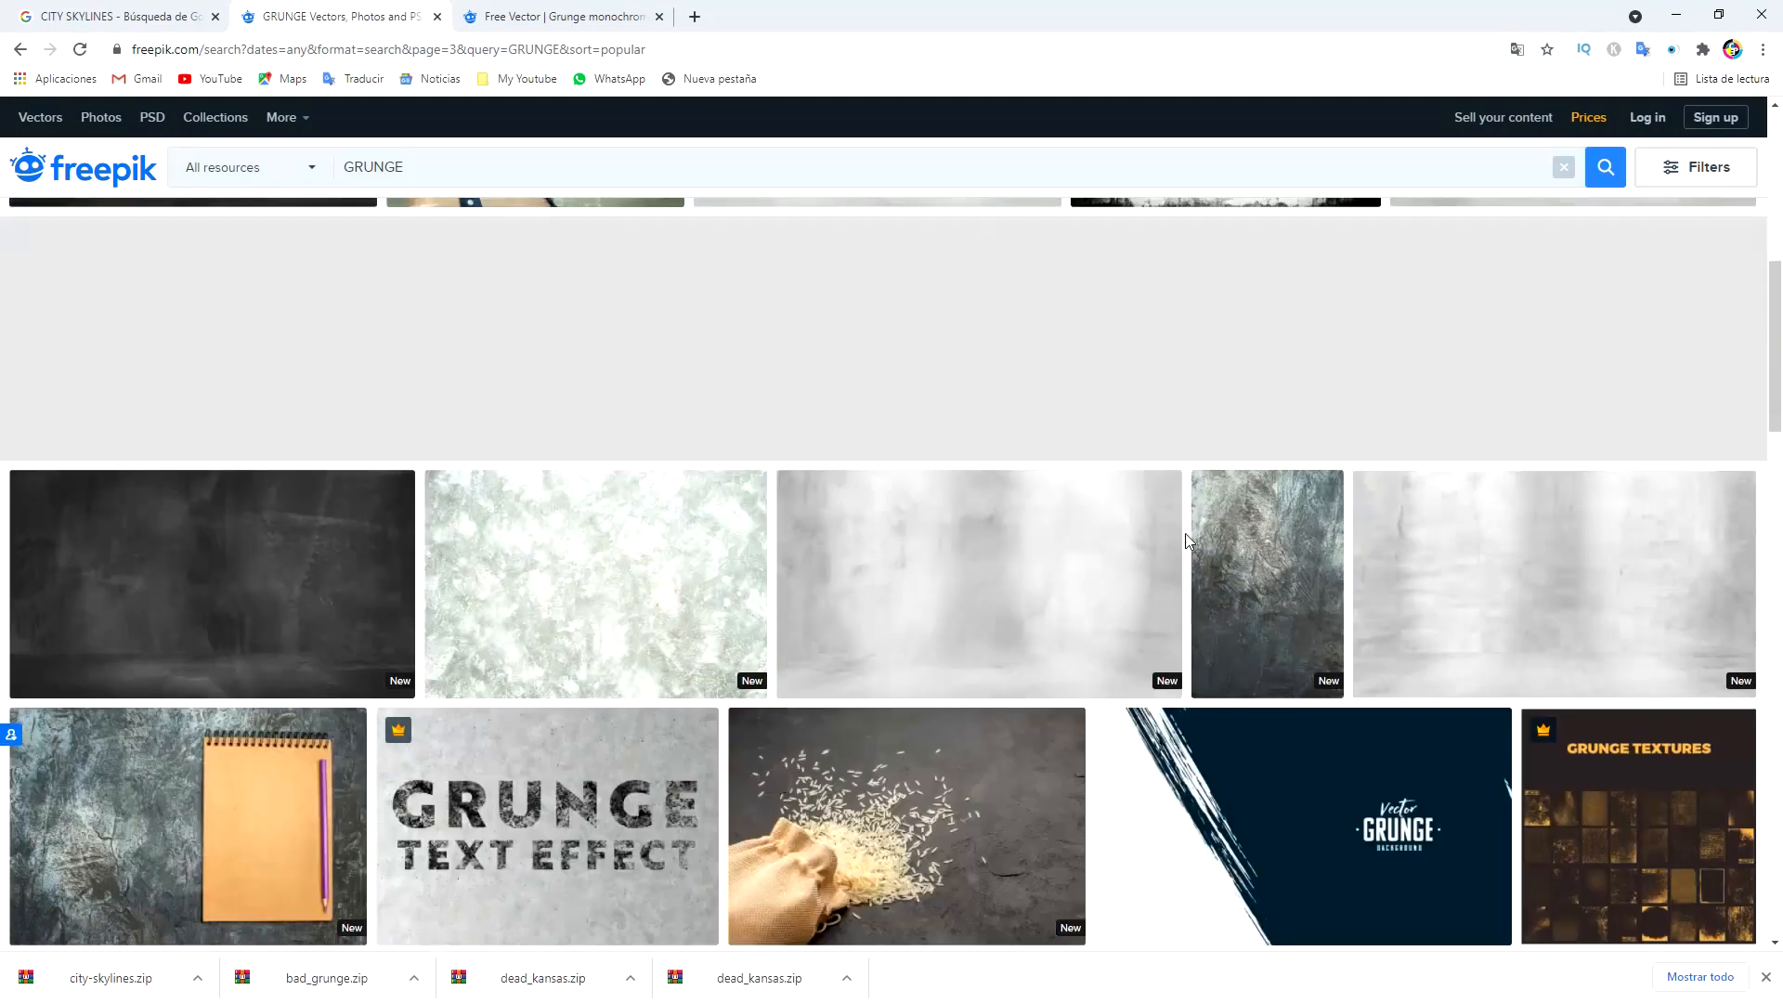
scroll(1186, 543, down, 10)
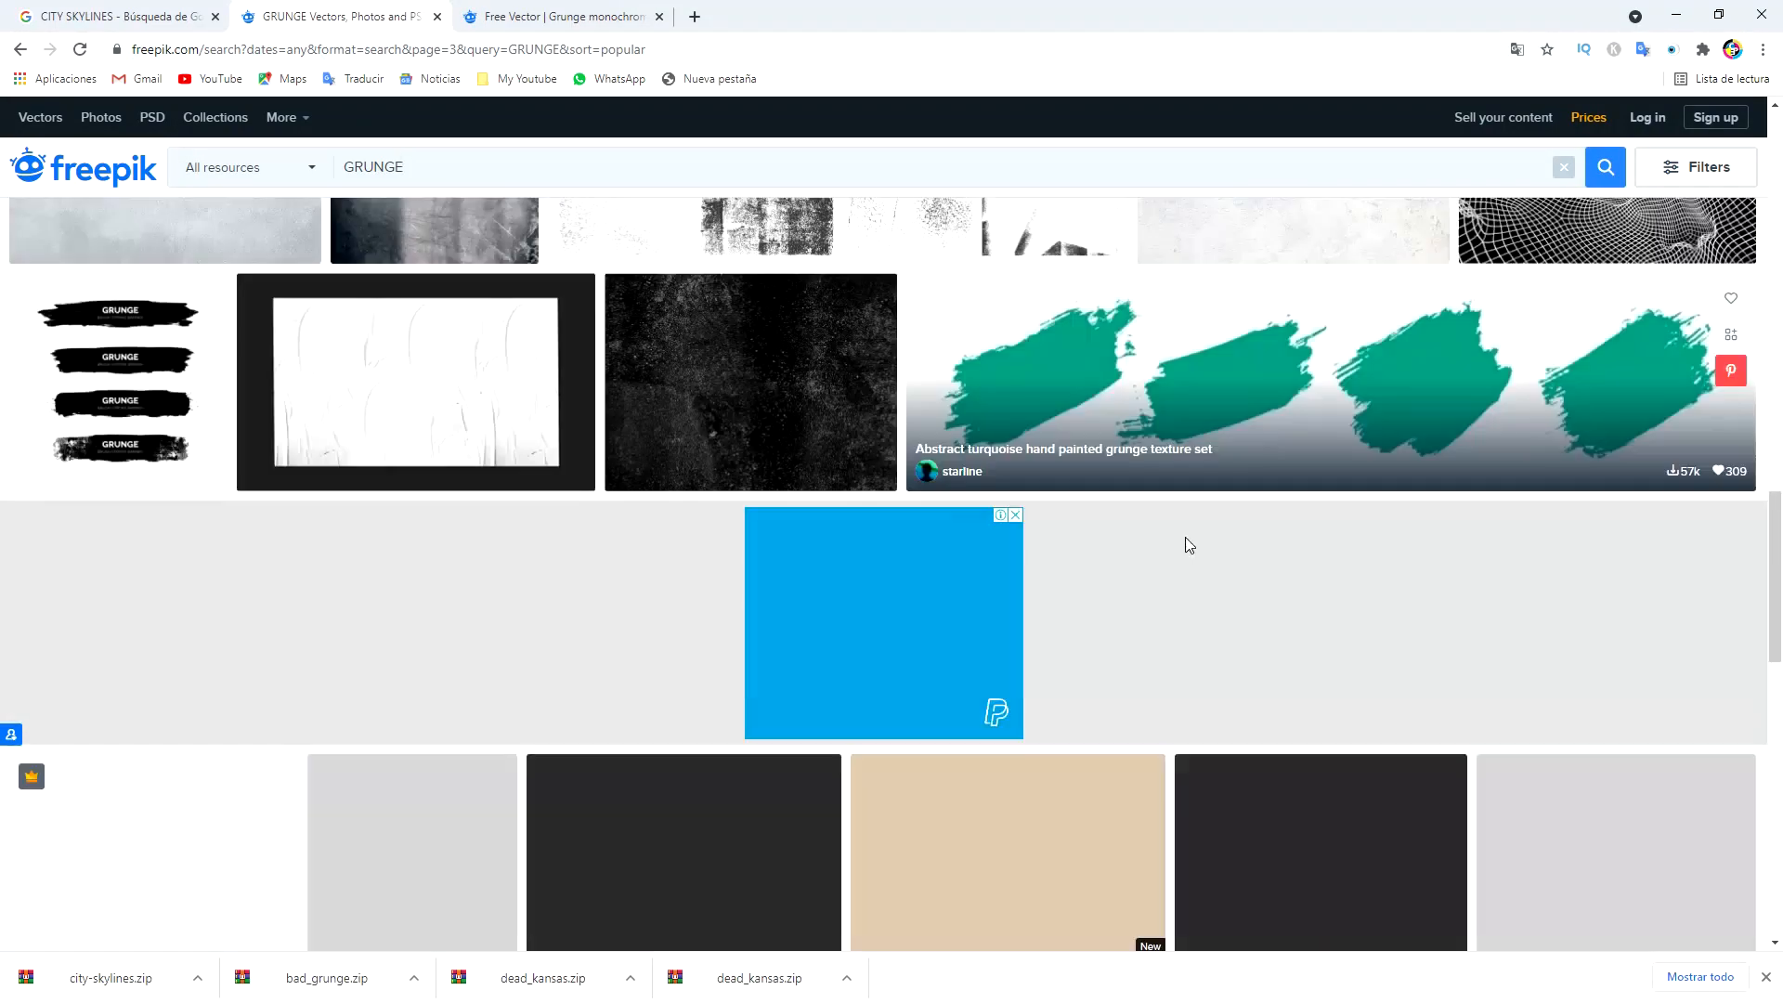
scroll(1187, 546, down, 10)
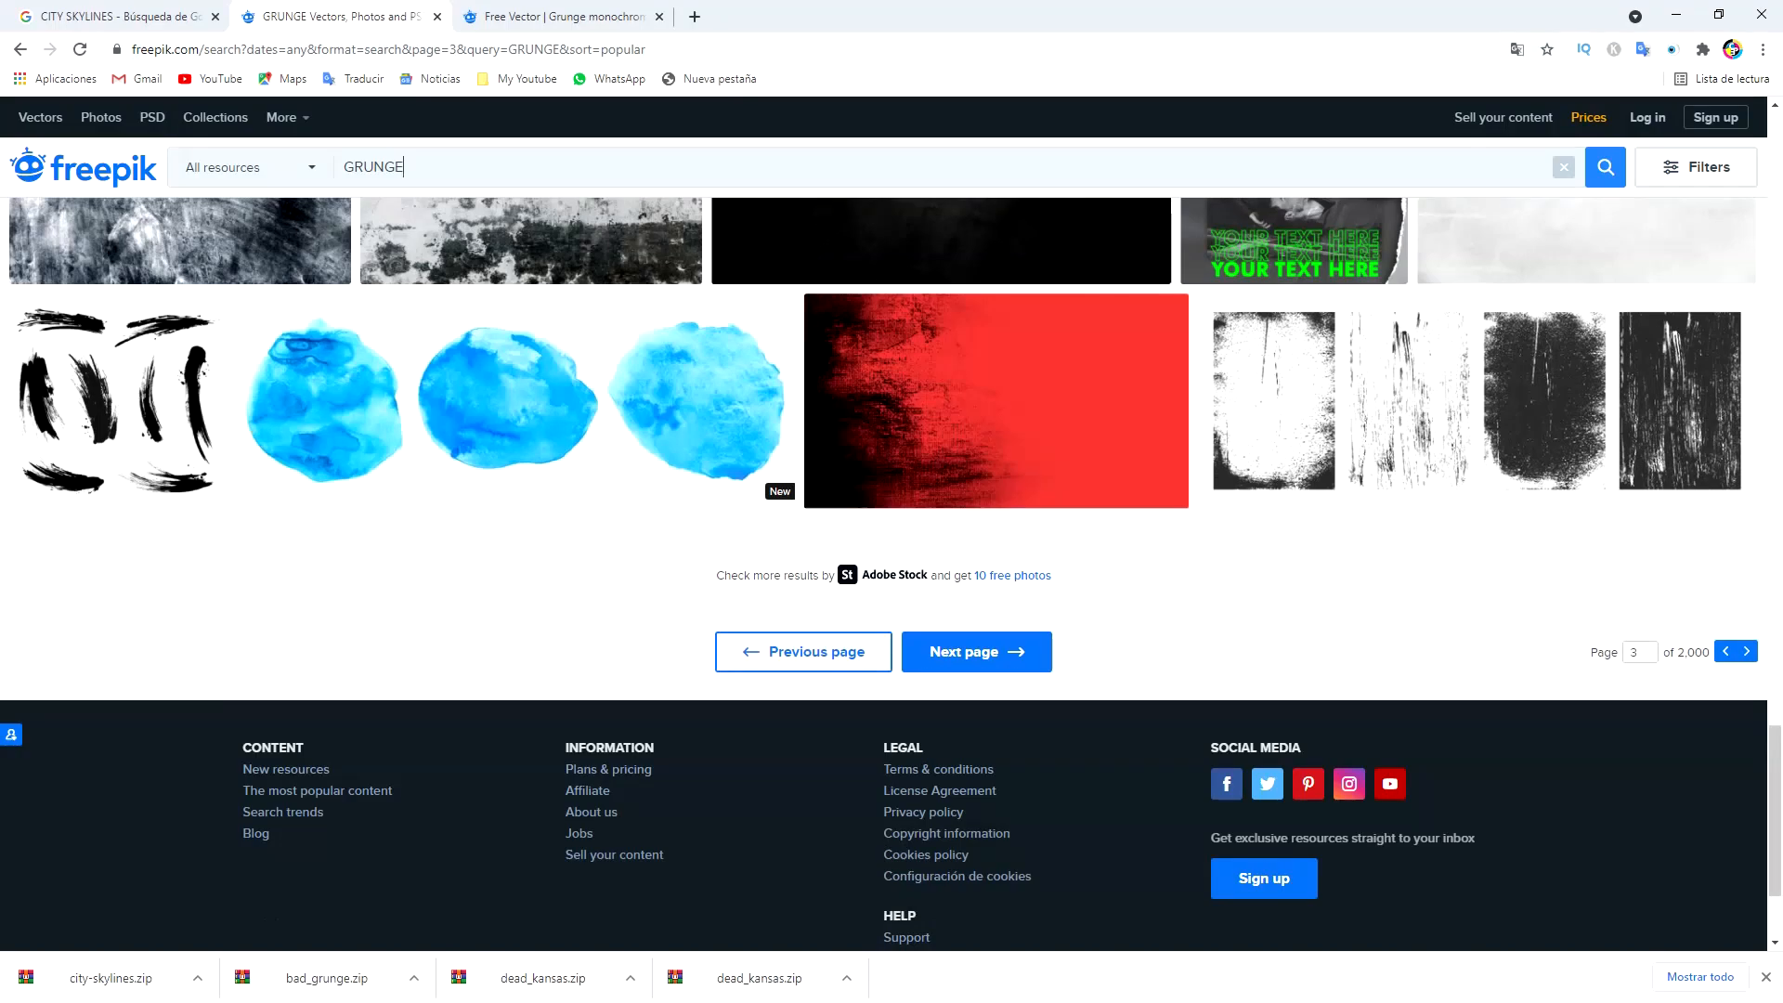
key(alt+Tab)
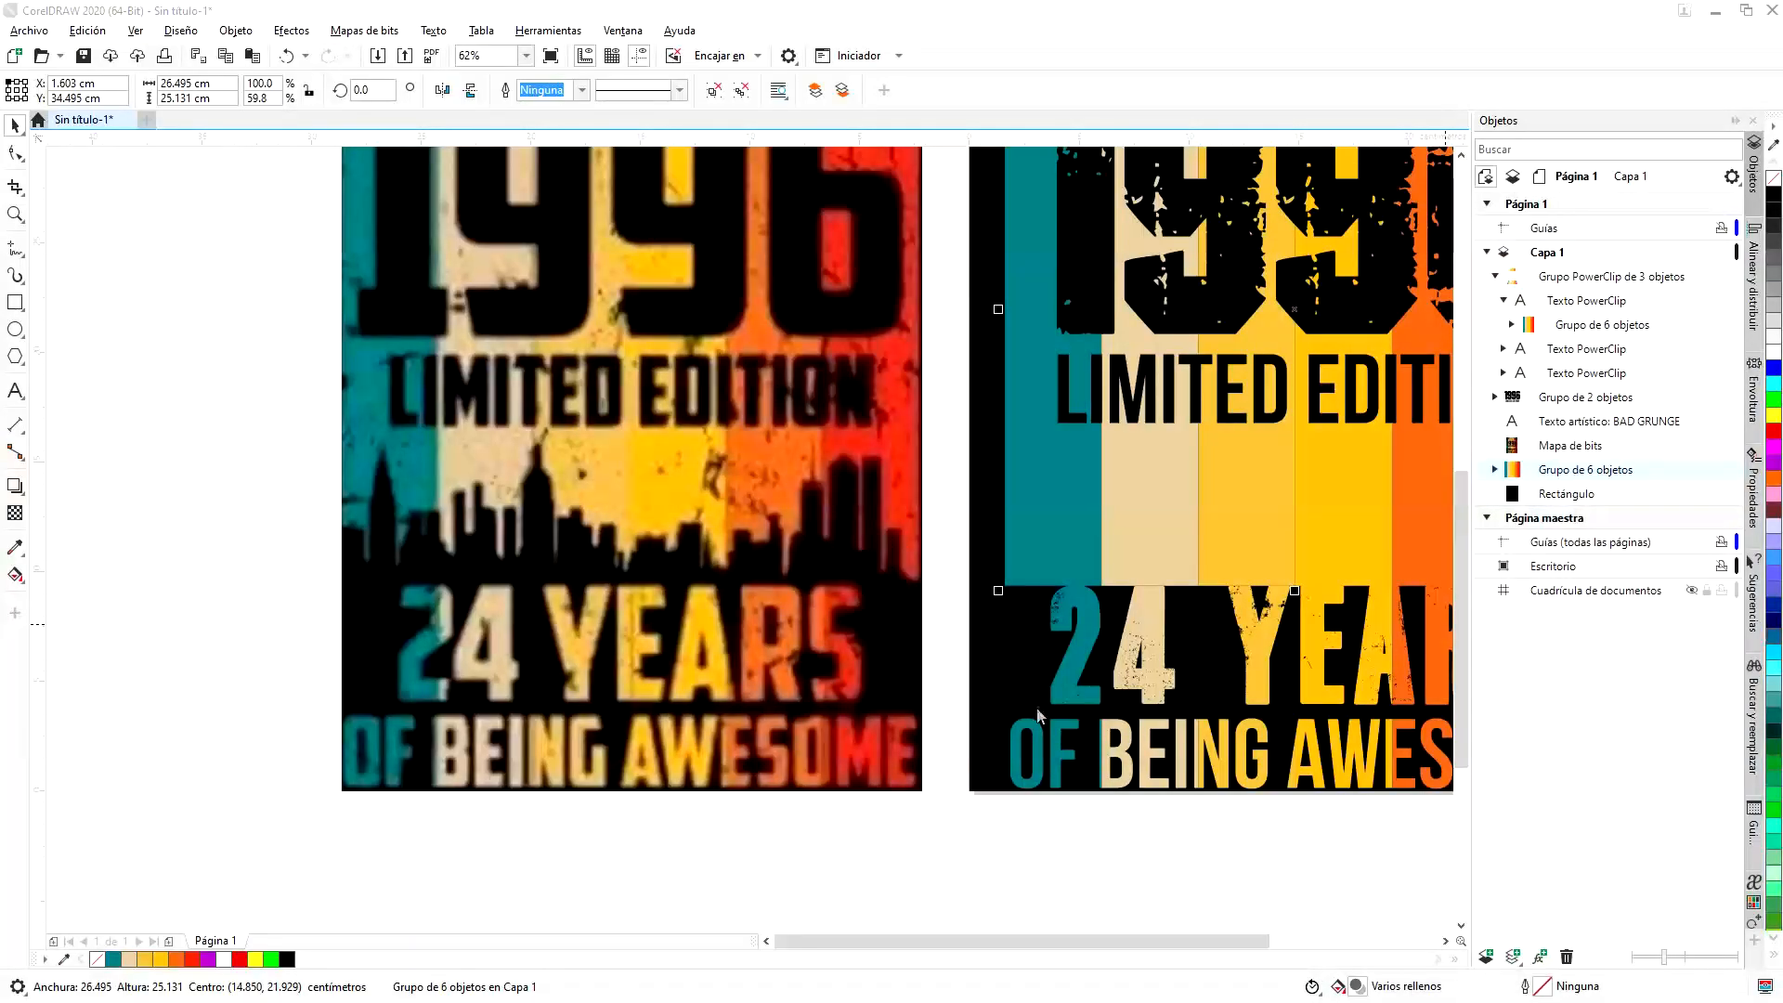
- Switch back to Freepik in the browser and look through page 4 of the GRUNGE results for a suitable texture
scroll(688, 599, up, 2)
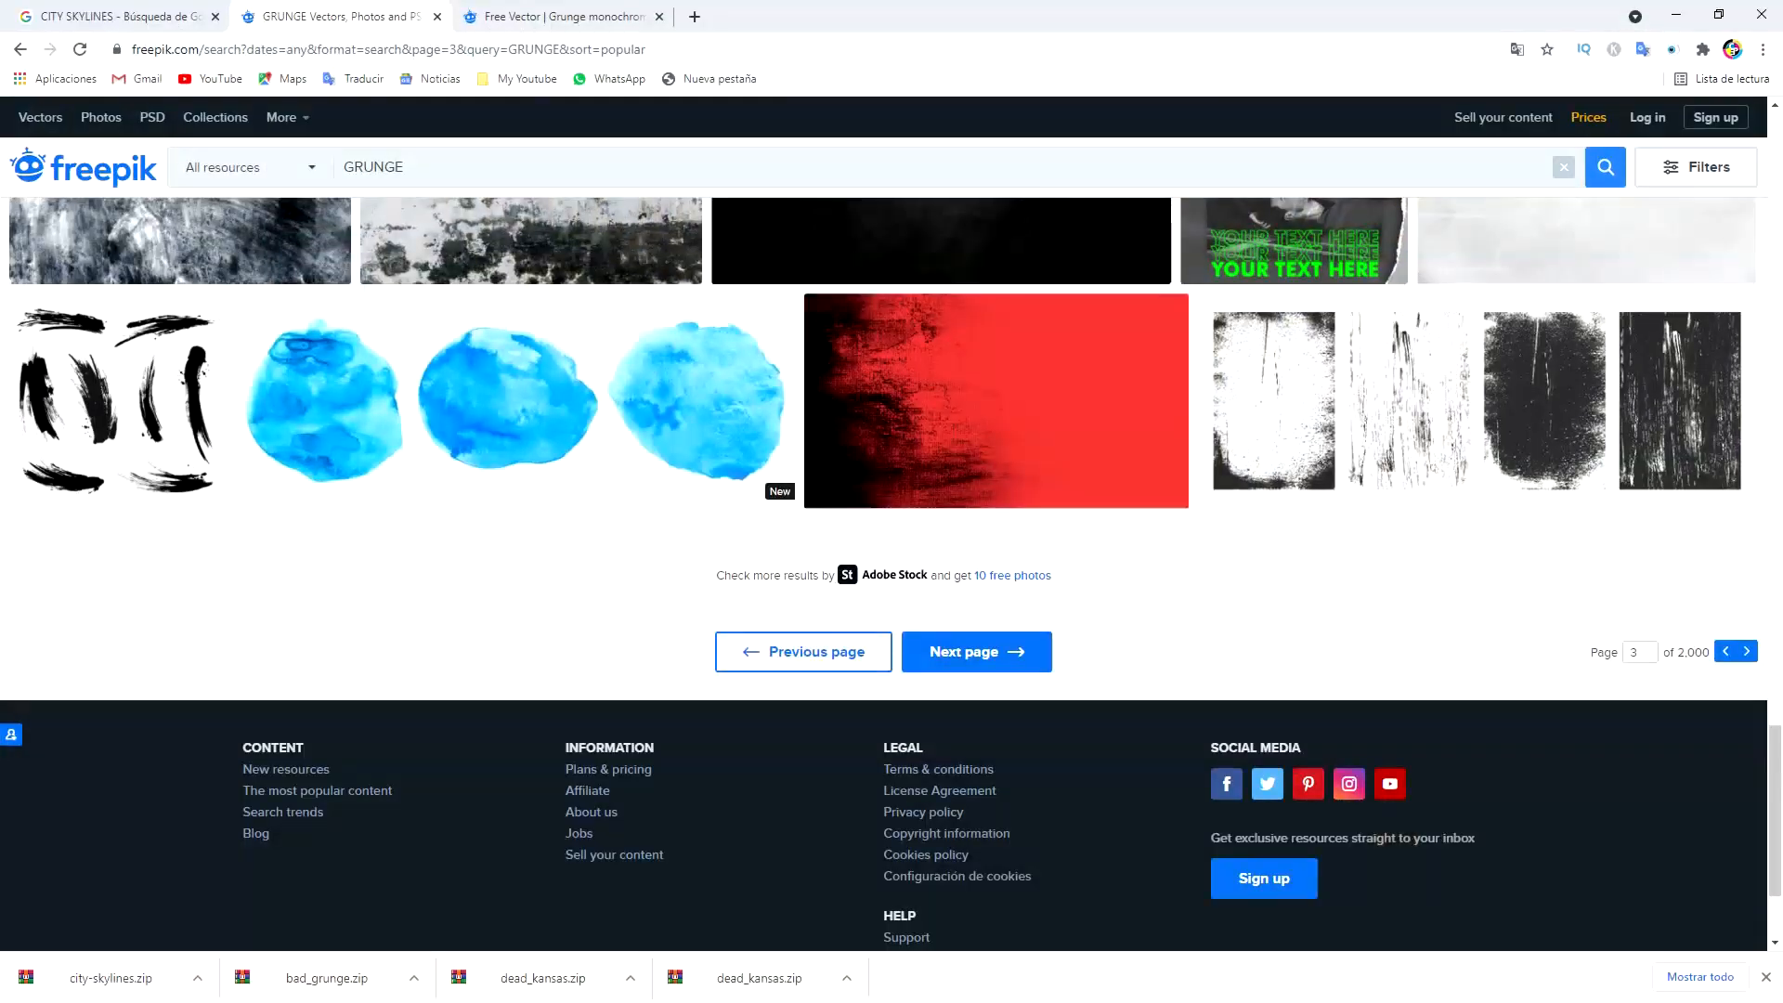
click(970, 652)
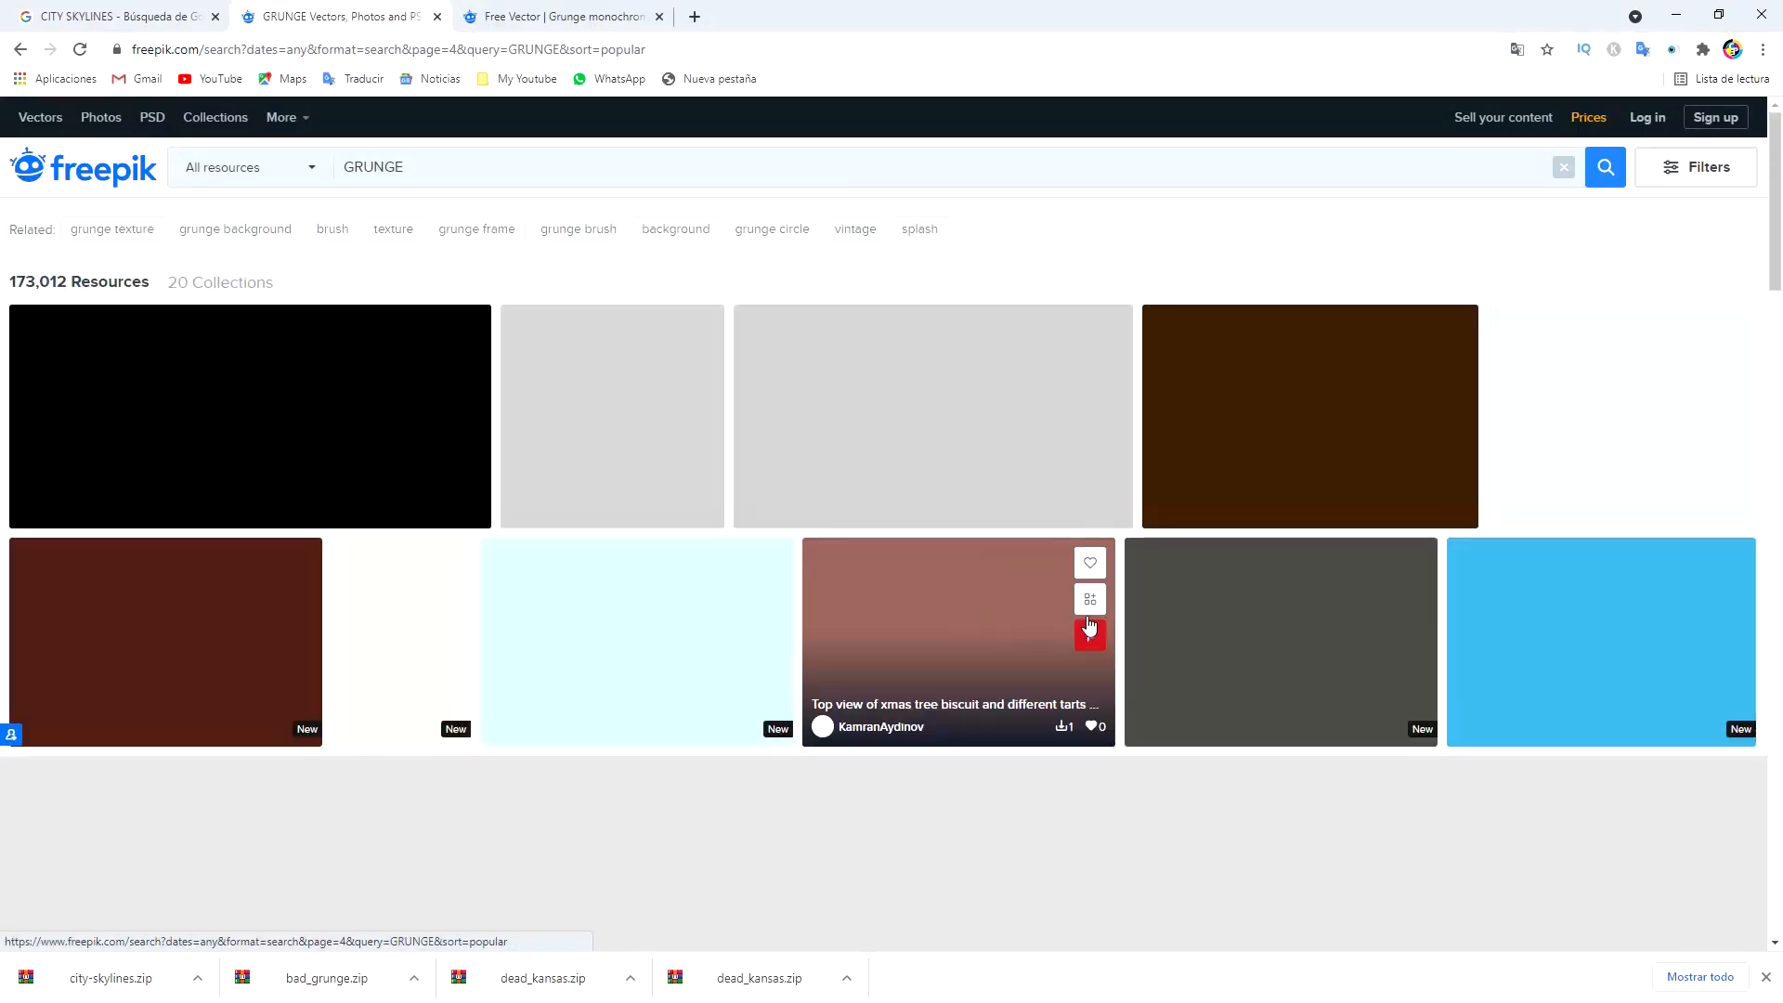
scroll(1265, 568, down, 10)
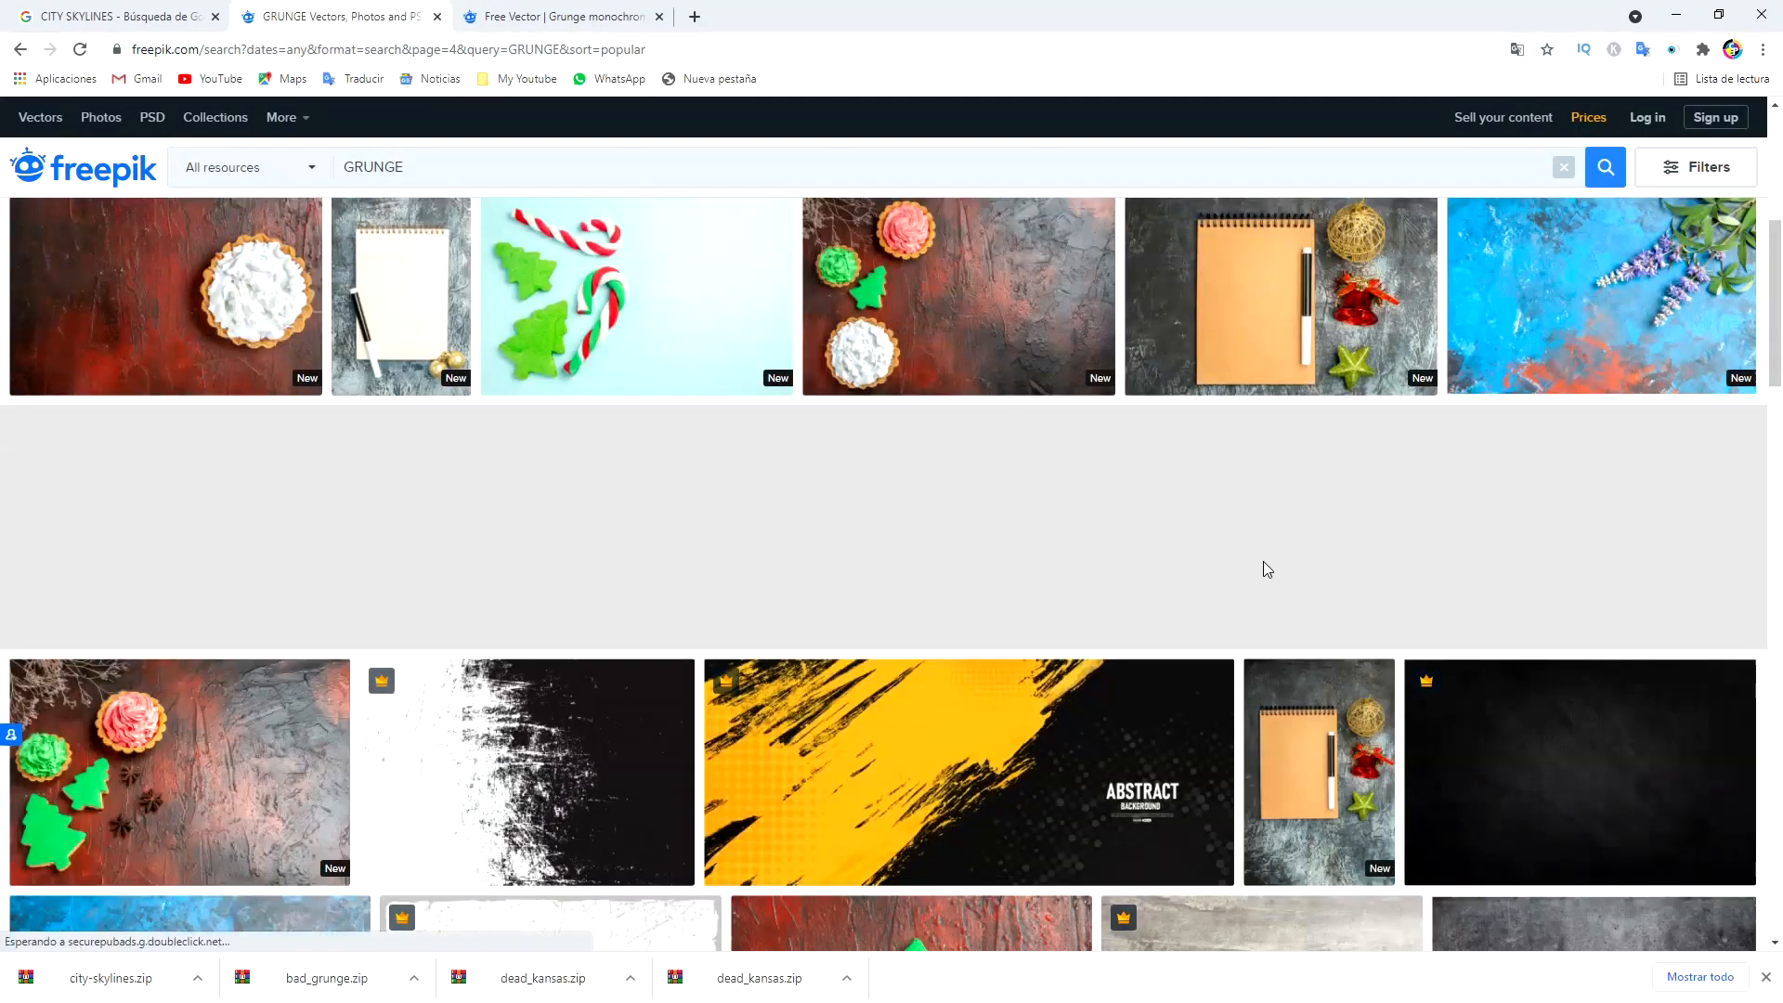
scroll(1265, 568, down, 6)
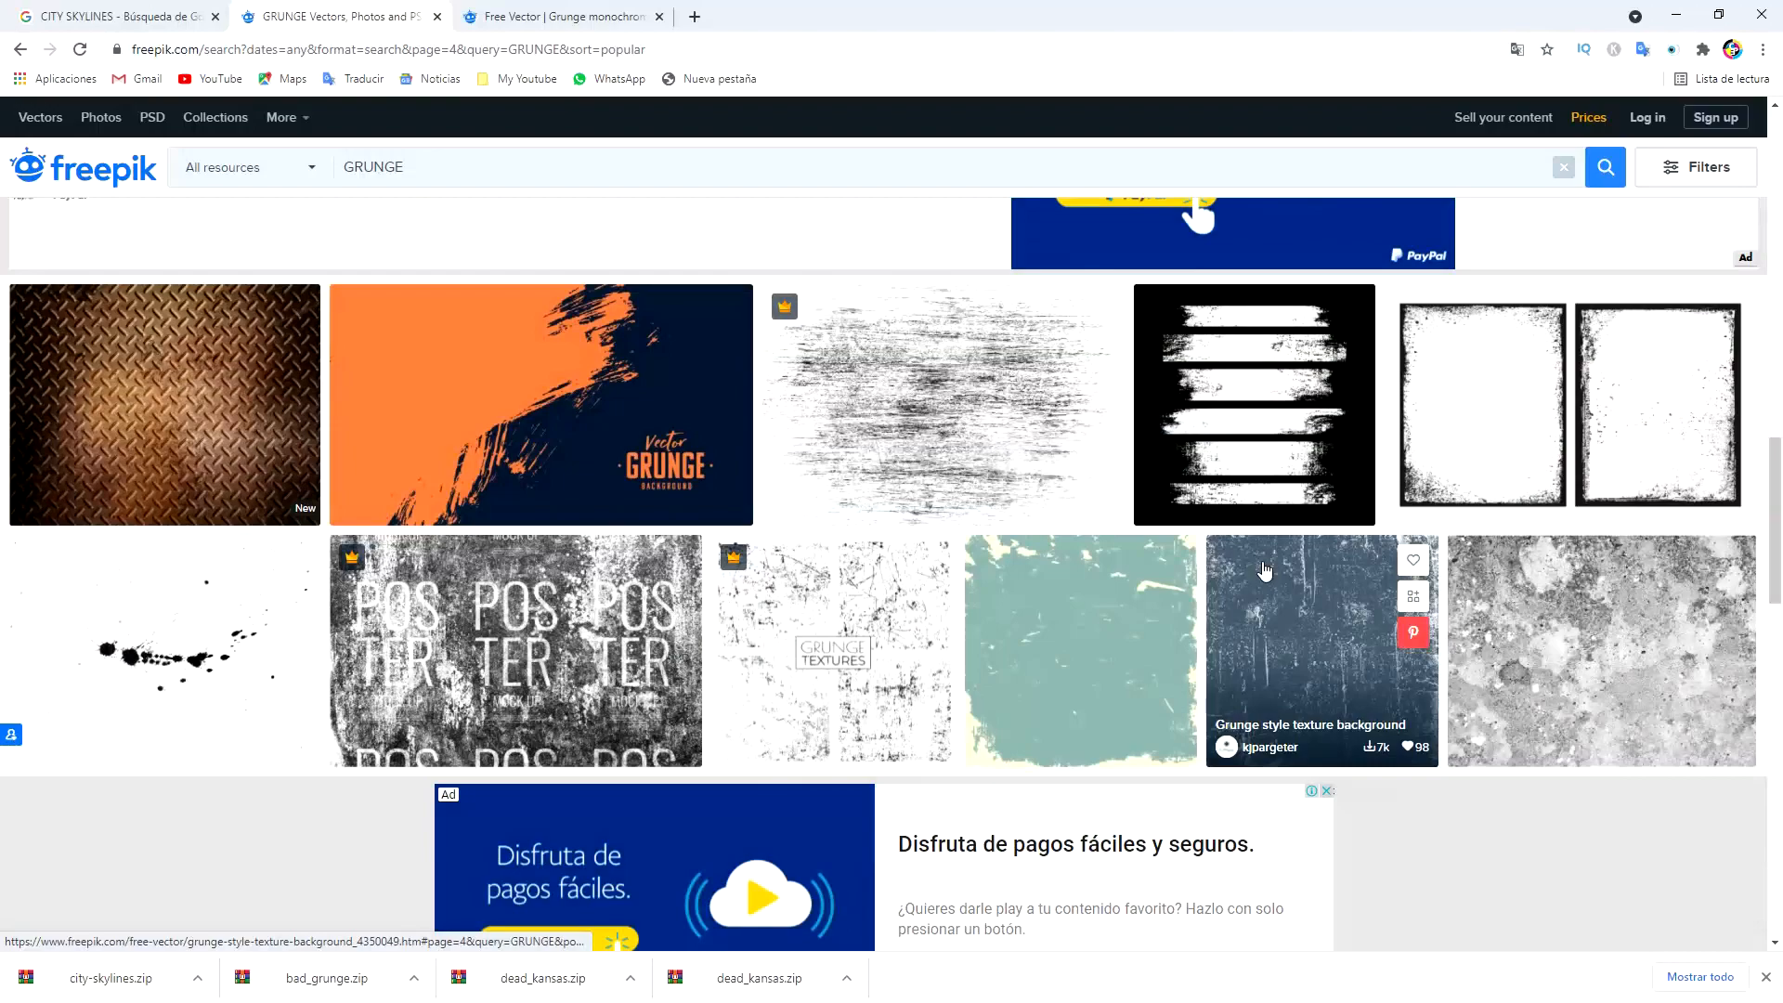
scroll(1265, 568, down, 4)
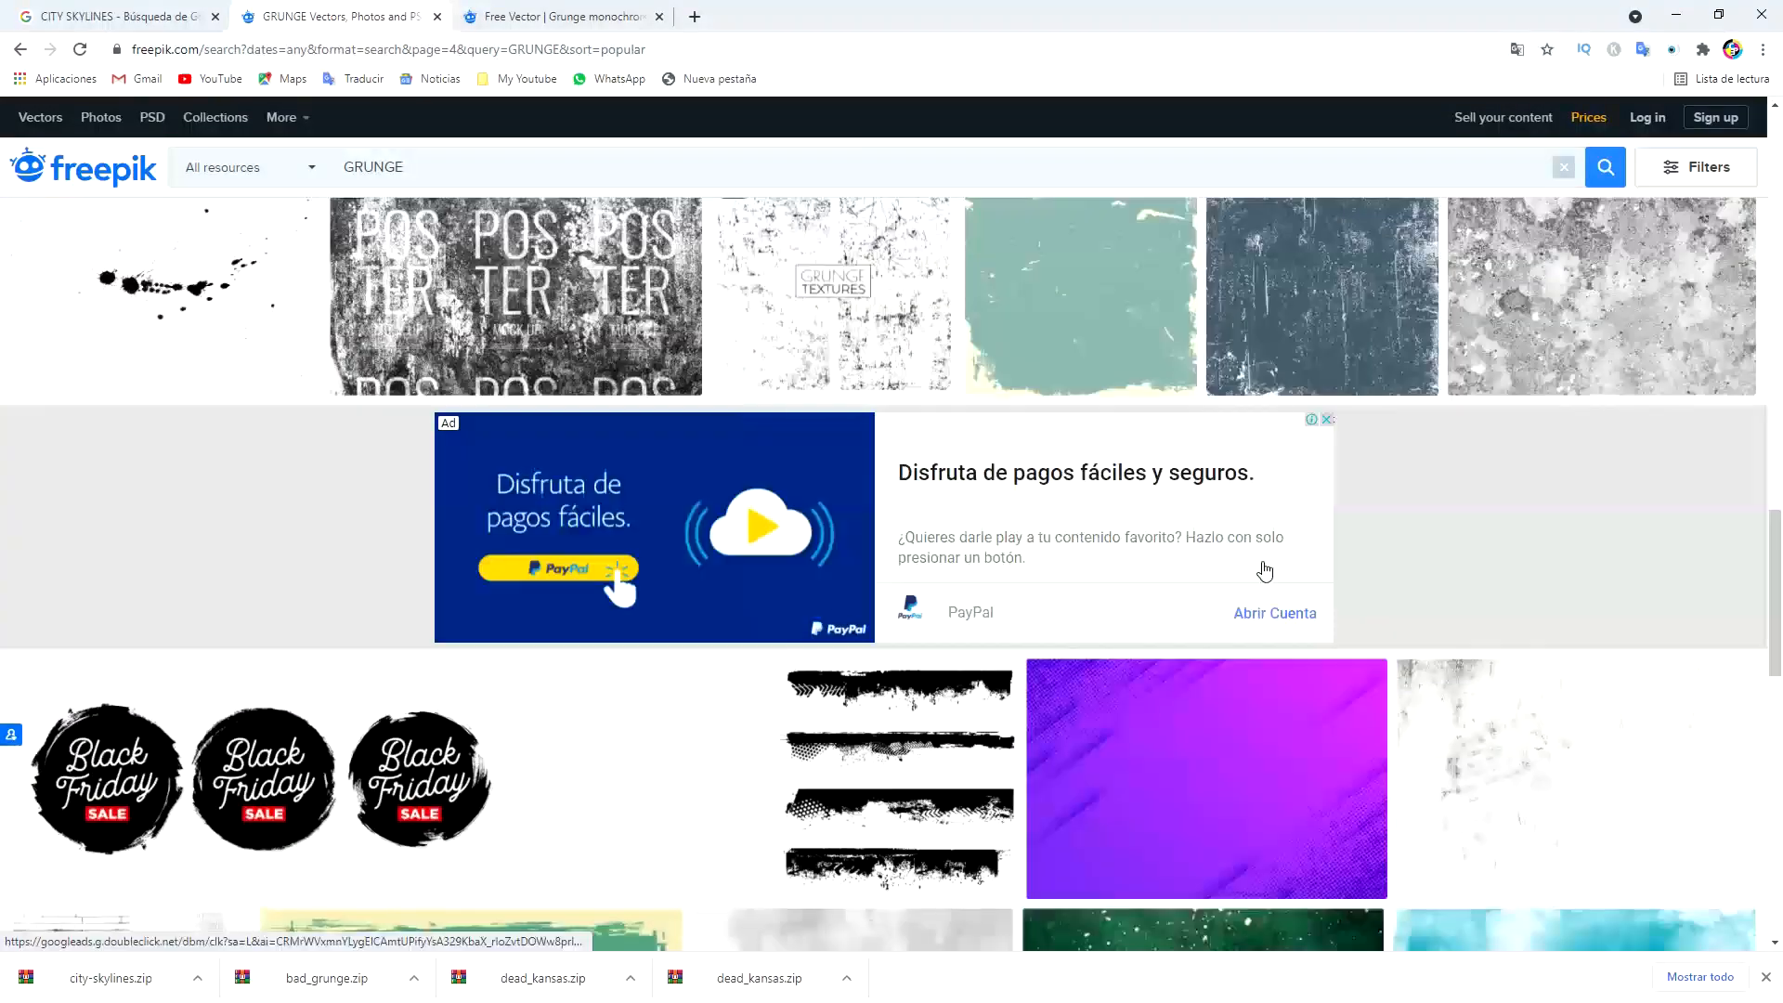
scroll(1265, 568, down, 3)
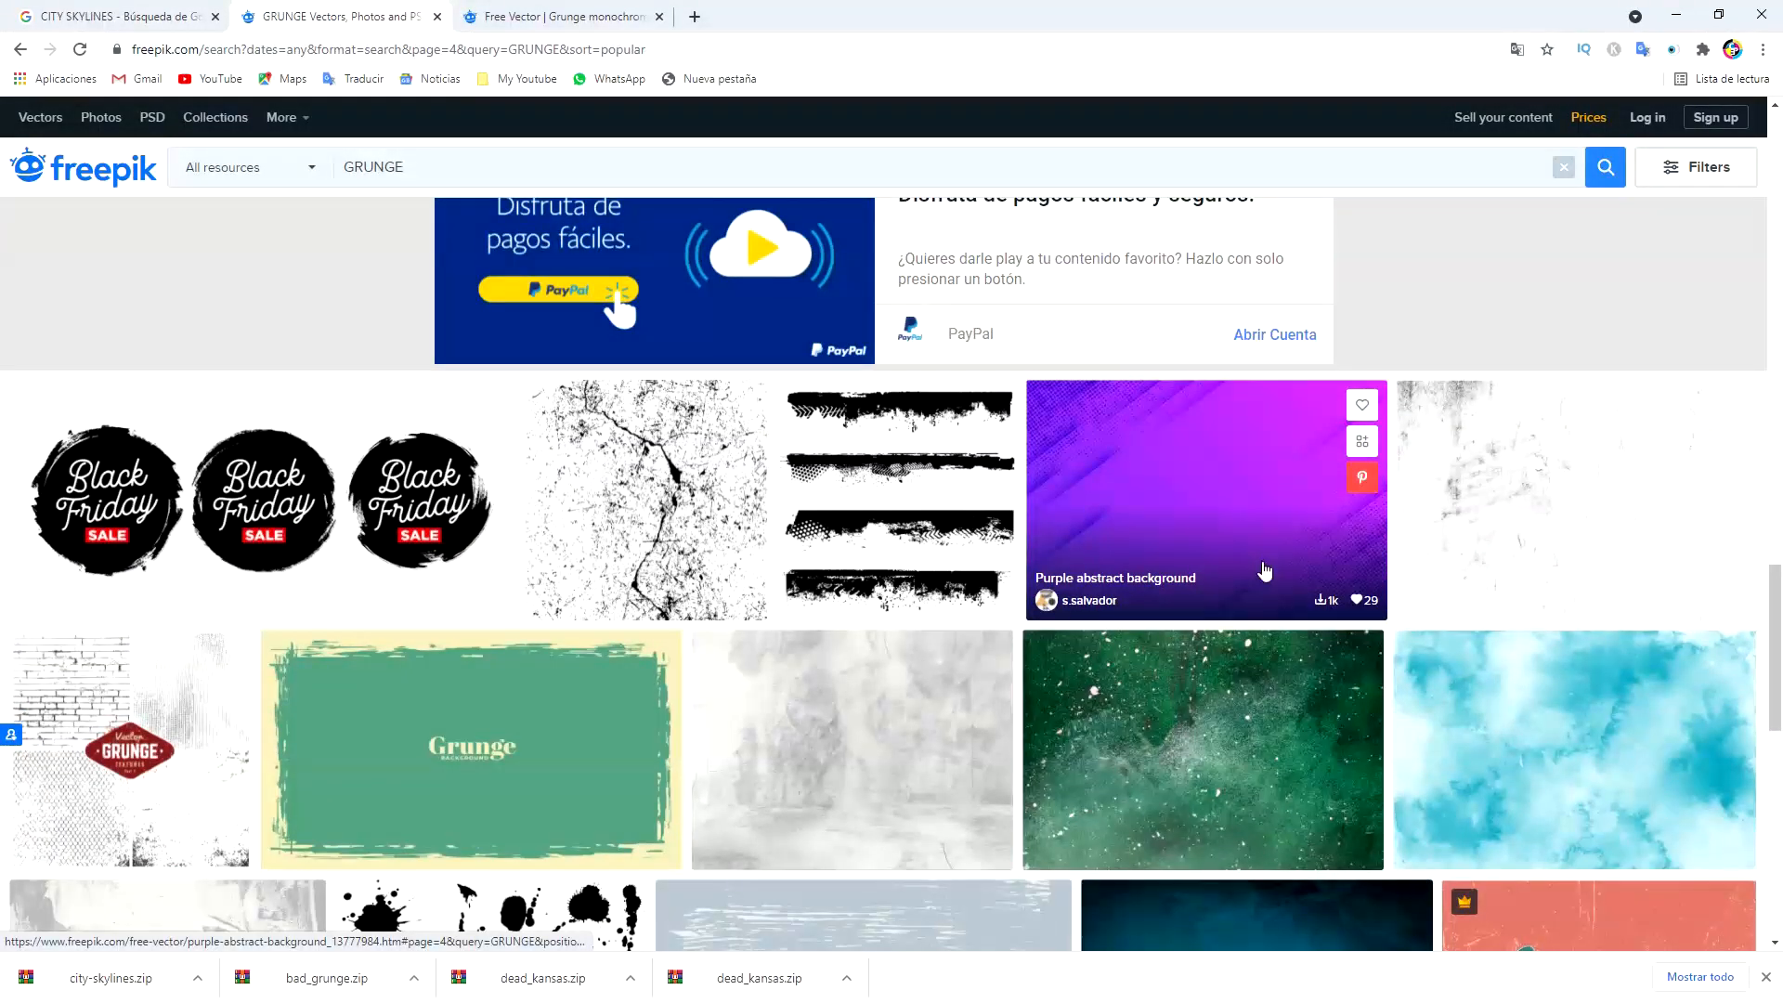
scroll(1265, 568, down, 3)
scroll(1263, 567, down, 4)
scroll(1263, 565, up, 14)
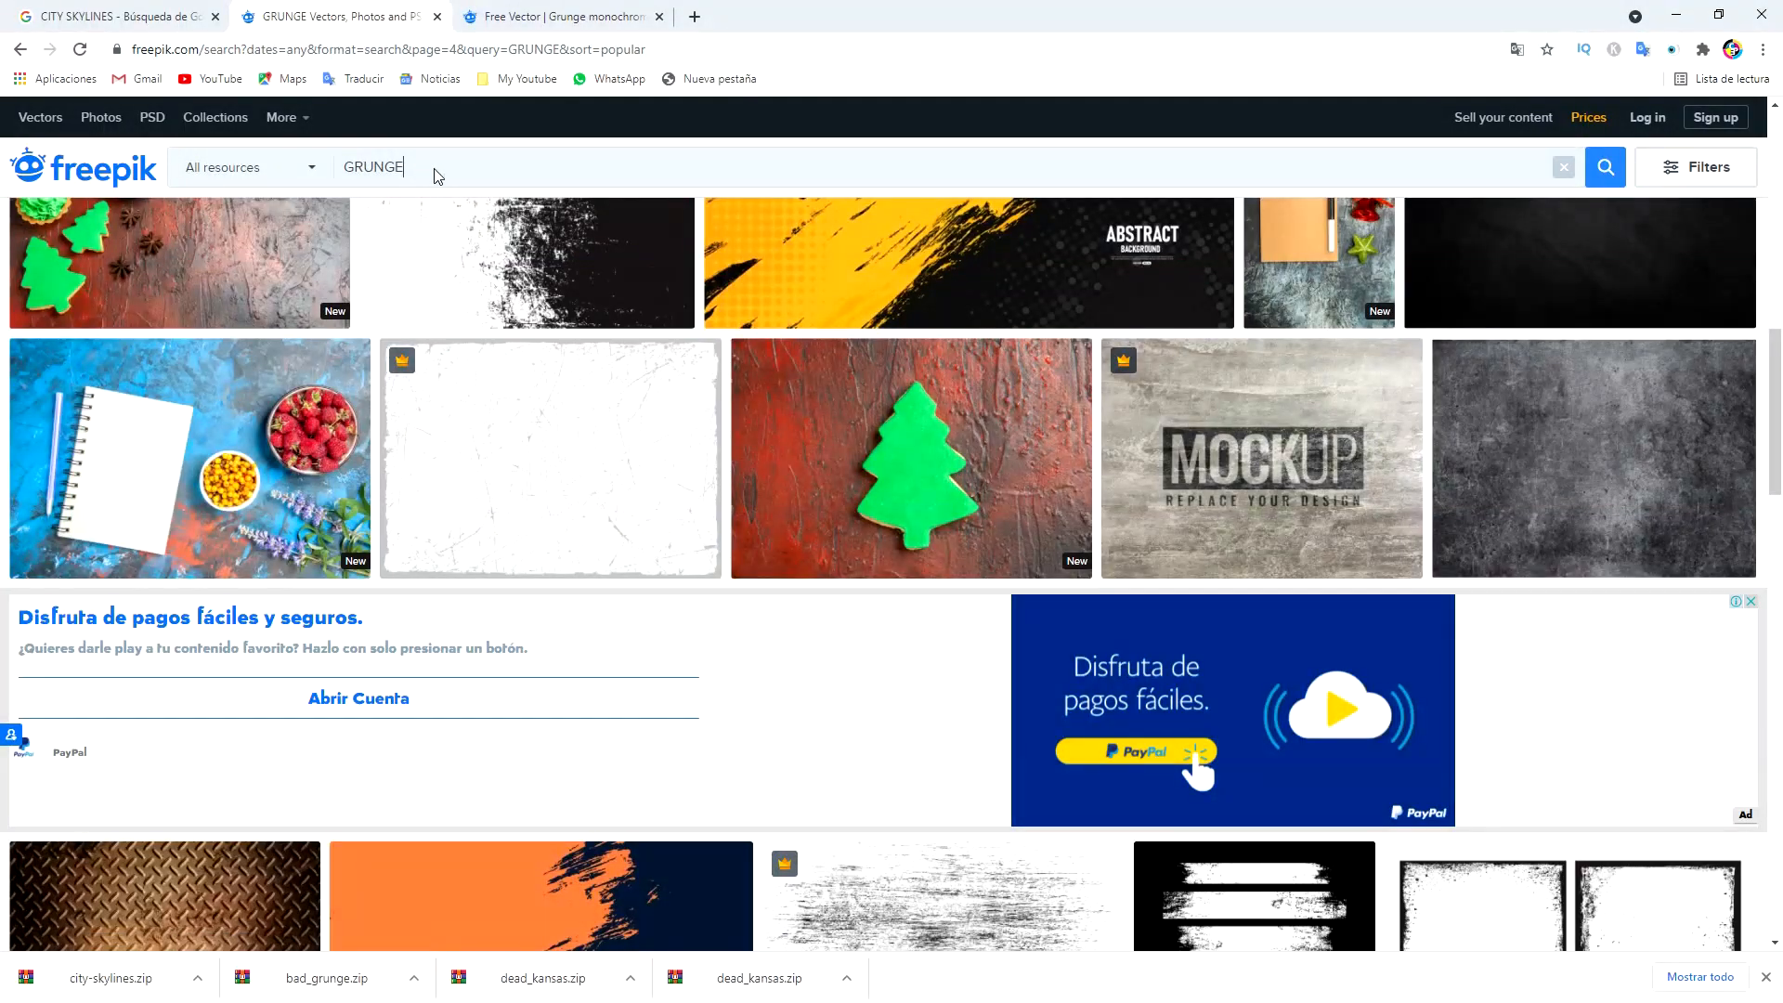
- Search Freepik for DISTRESSED and look through the first page of results for a texture
drag(431, 167, 353, 176)
text(DISTRESSED)
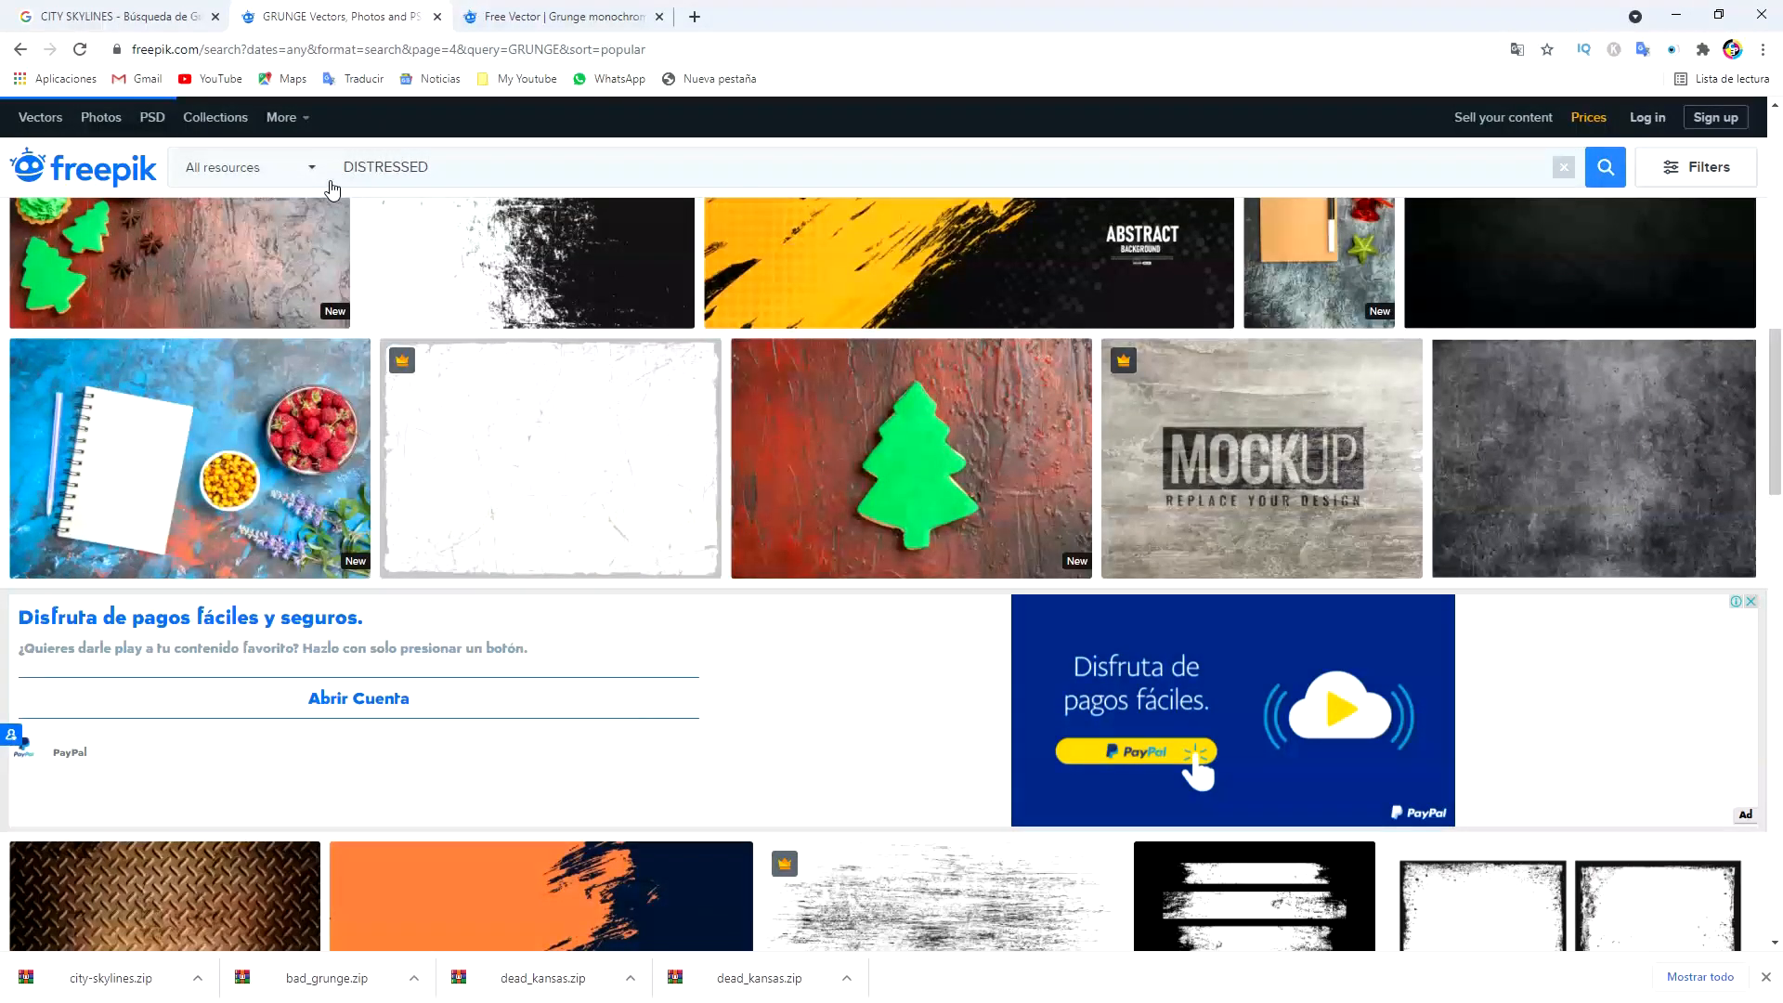
key(Return)
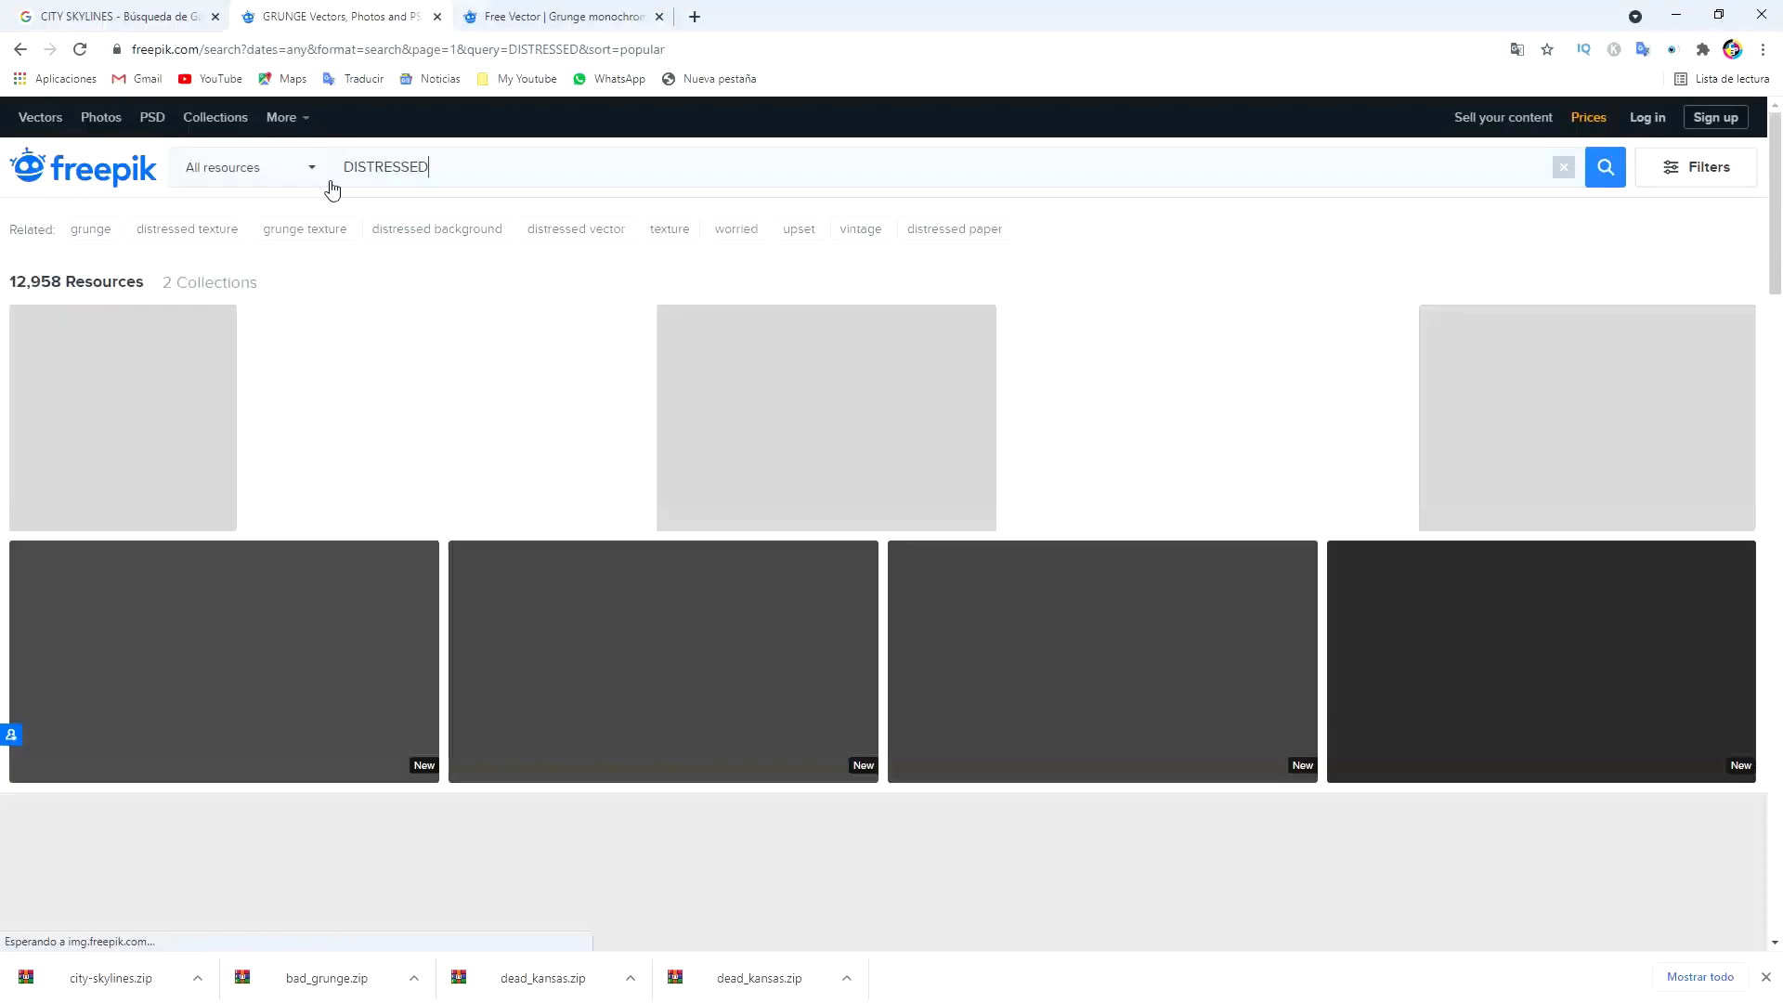
scroll(805, 336, down, 10)
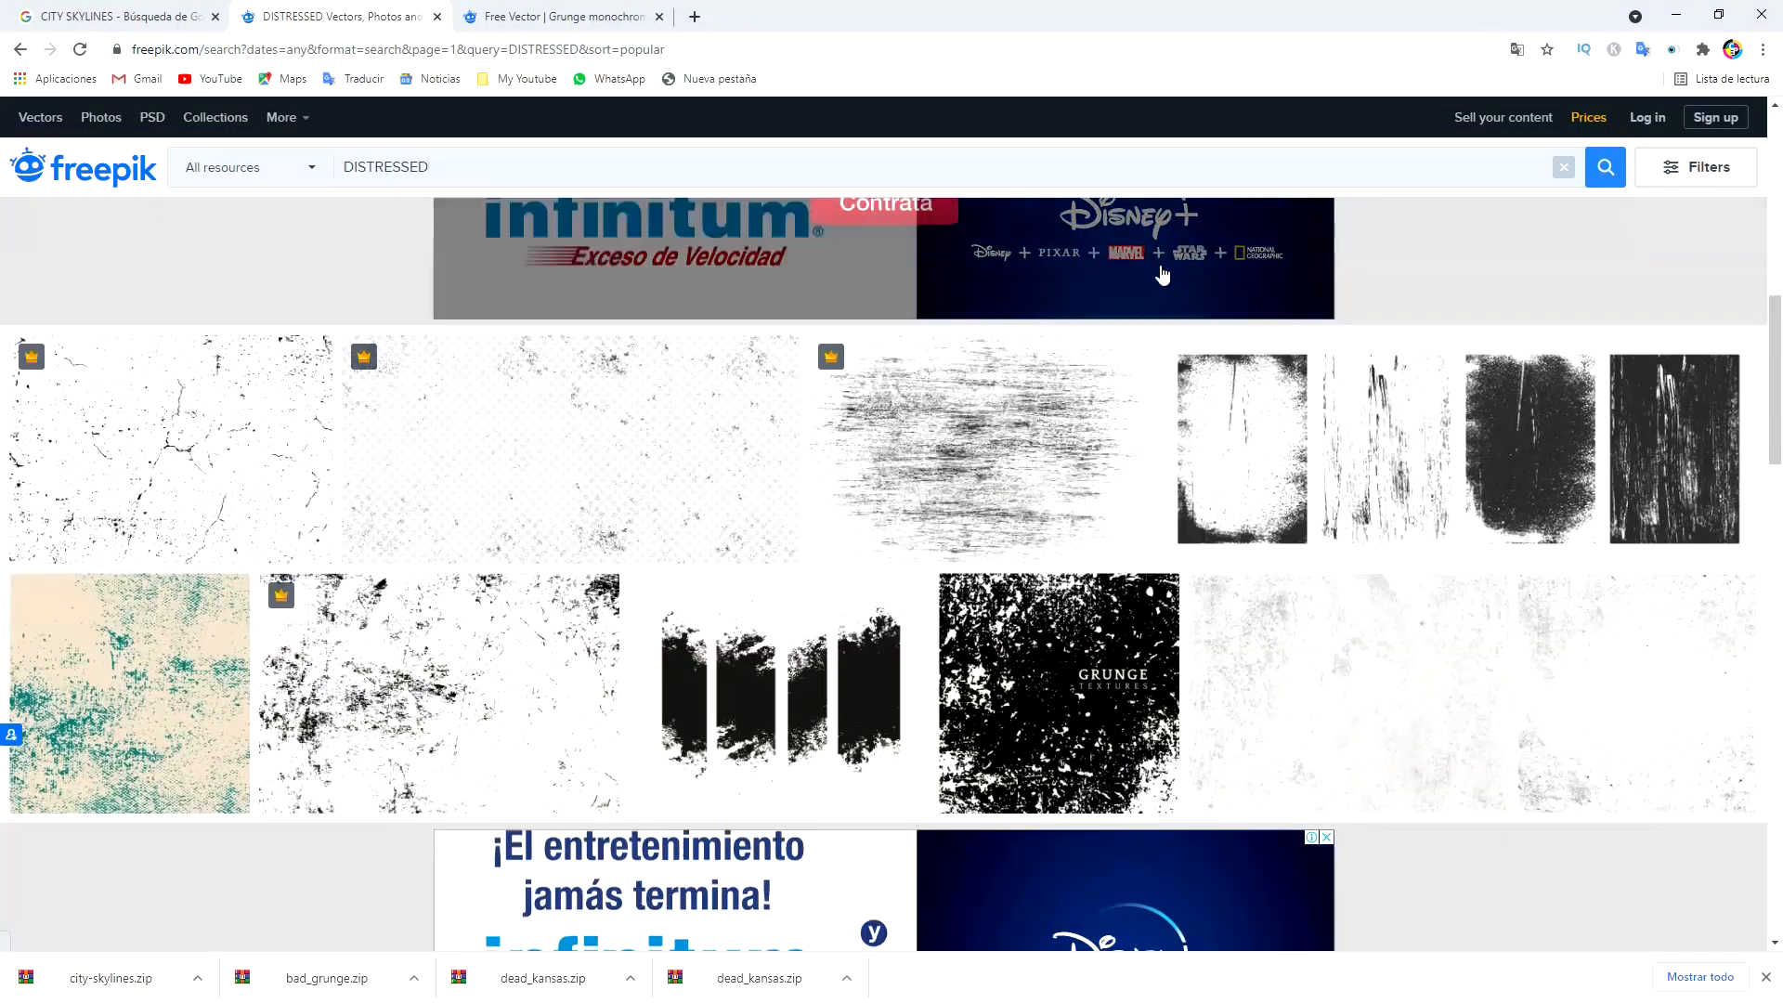
scroll(979, 427, down, 2)
scroll(980, 427, up, 2)
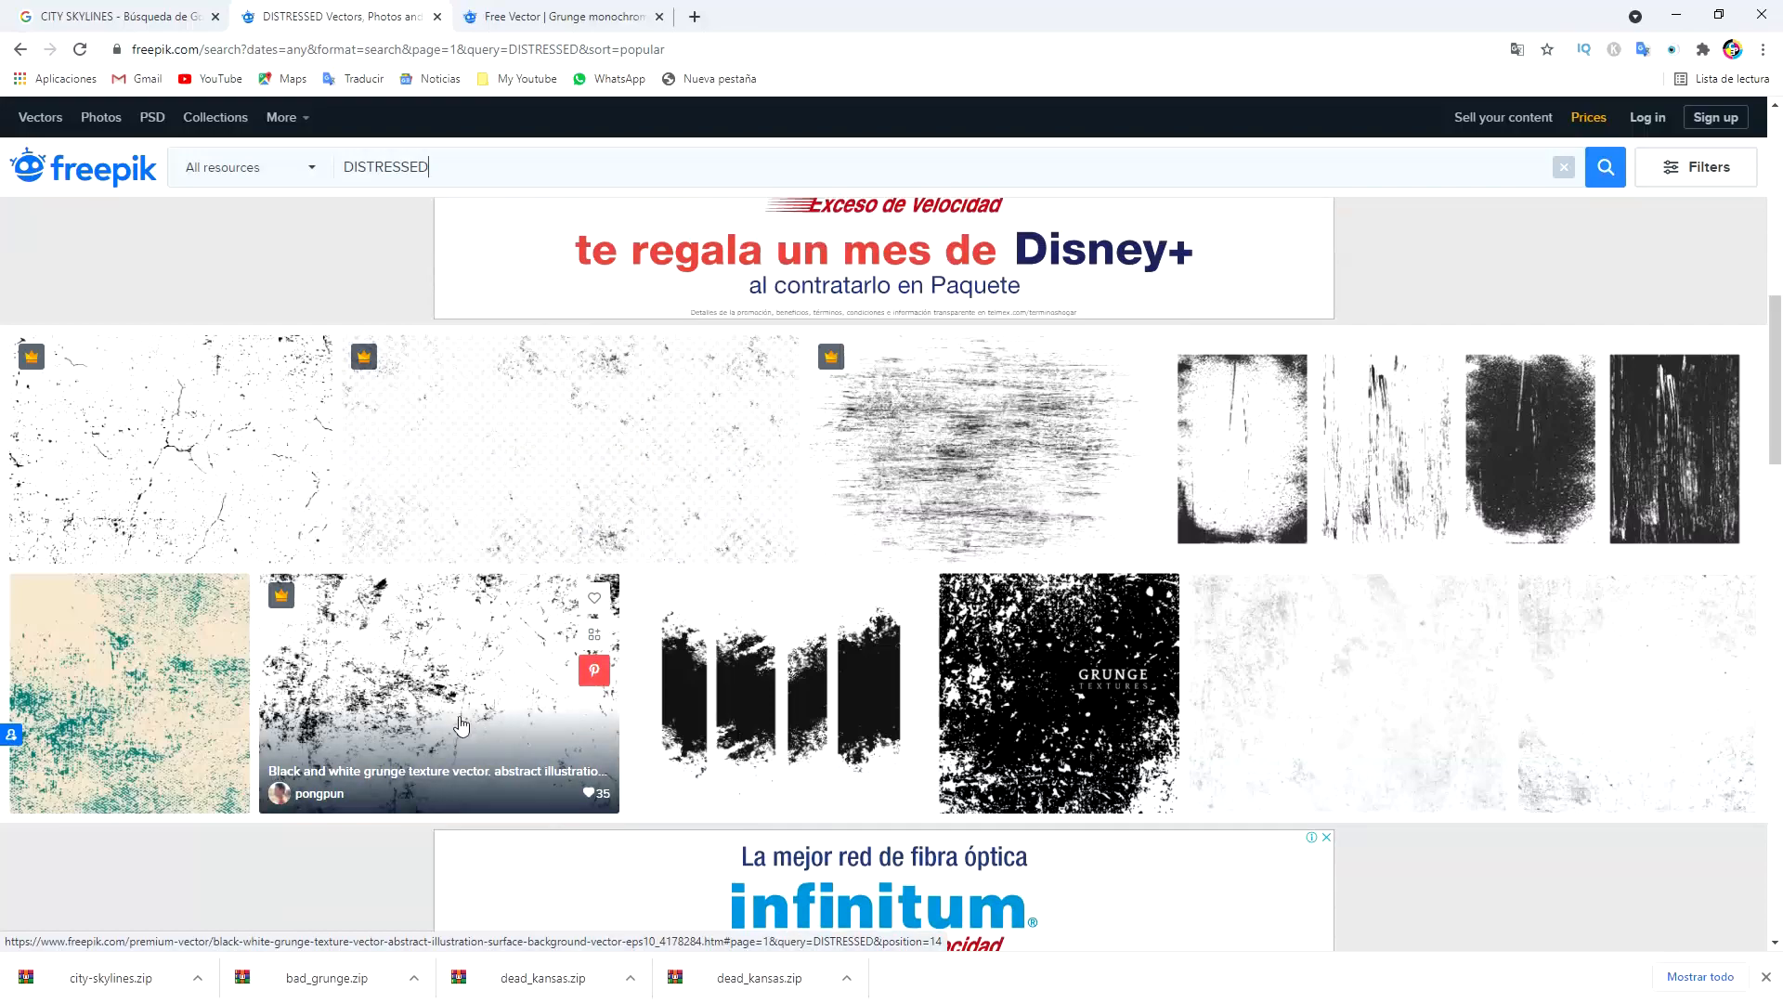
scroll(430, 644, down, 7)
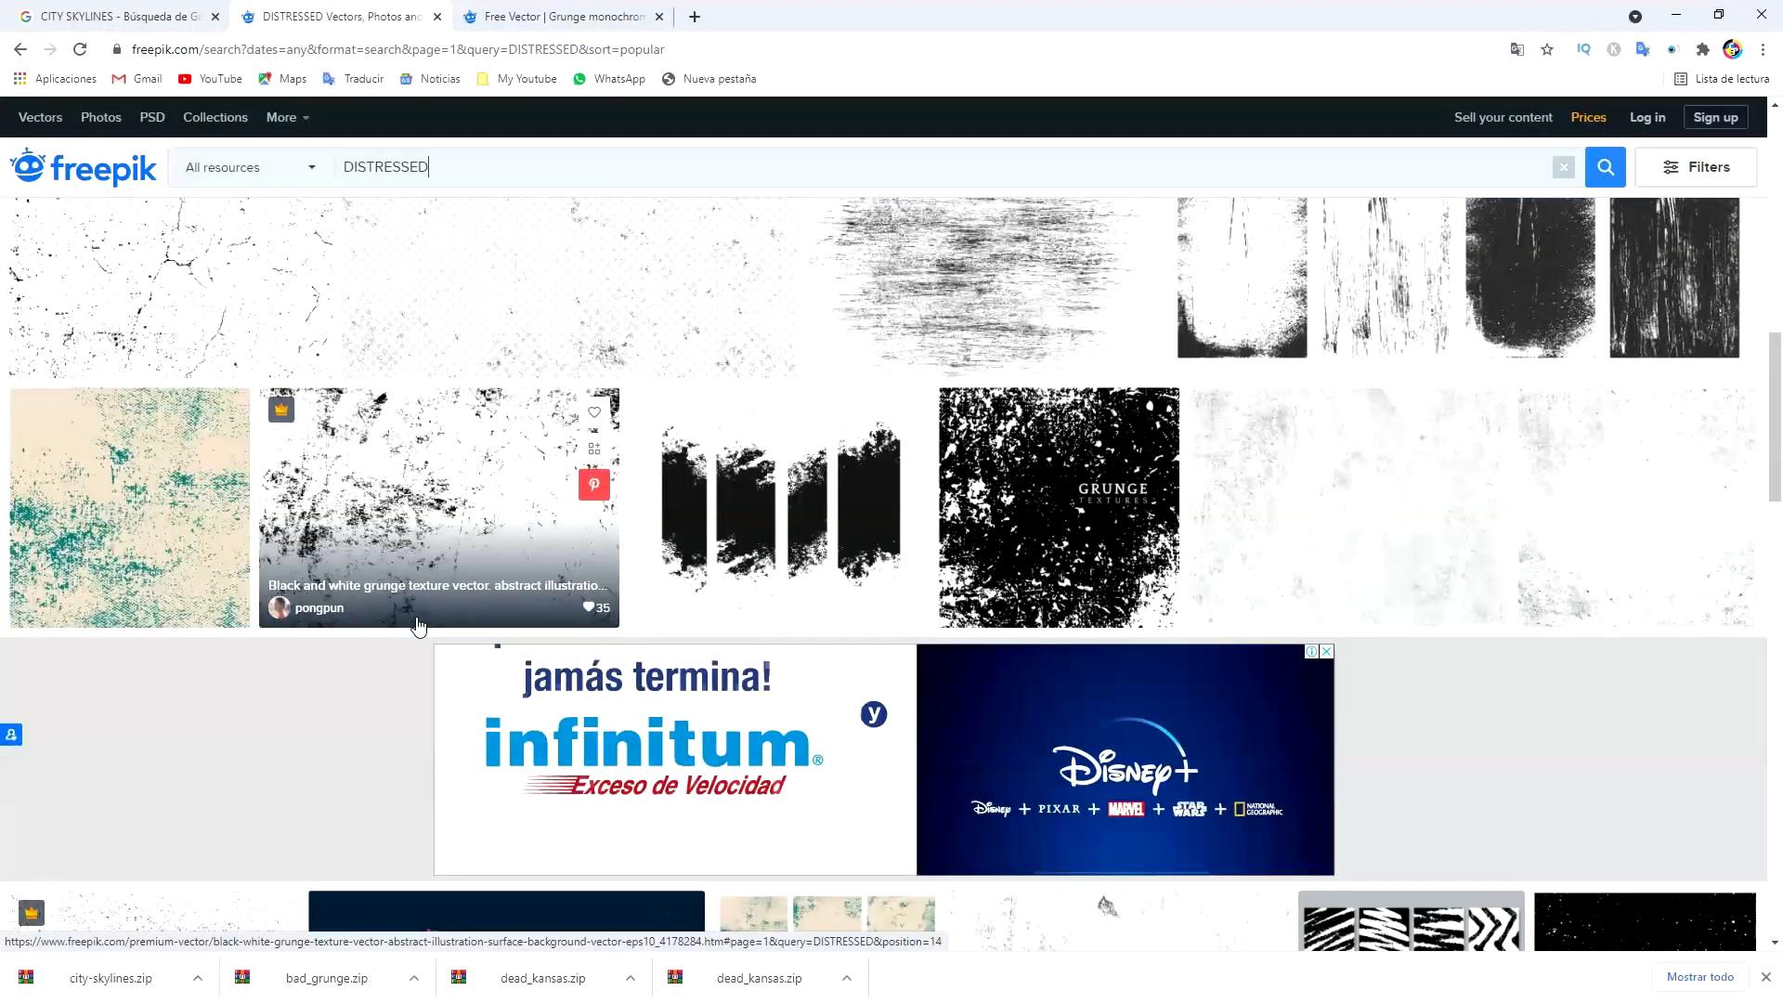
scroll(415, 689, down, 6)
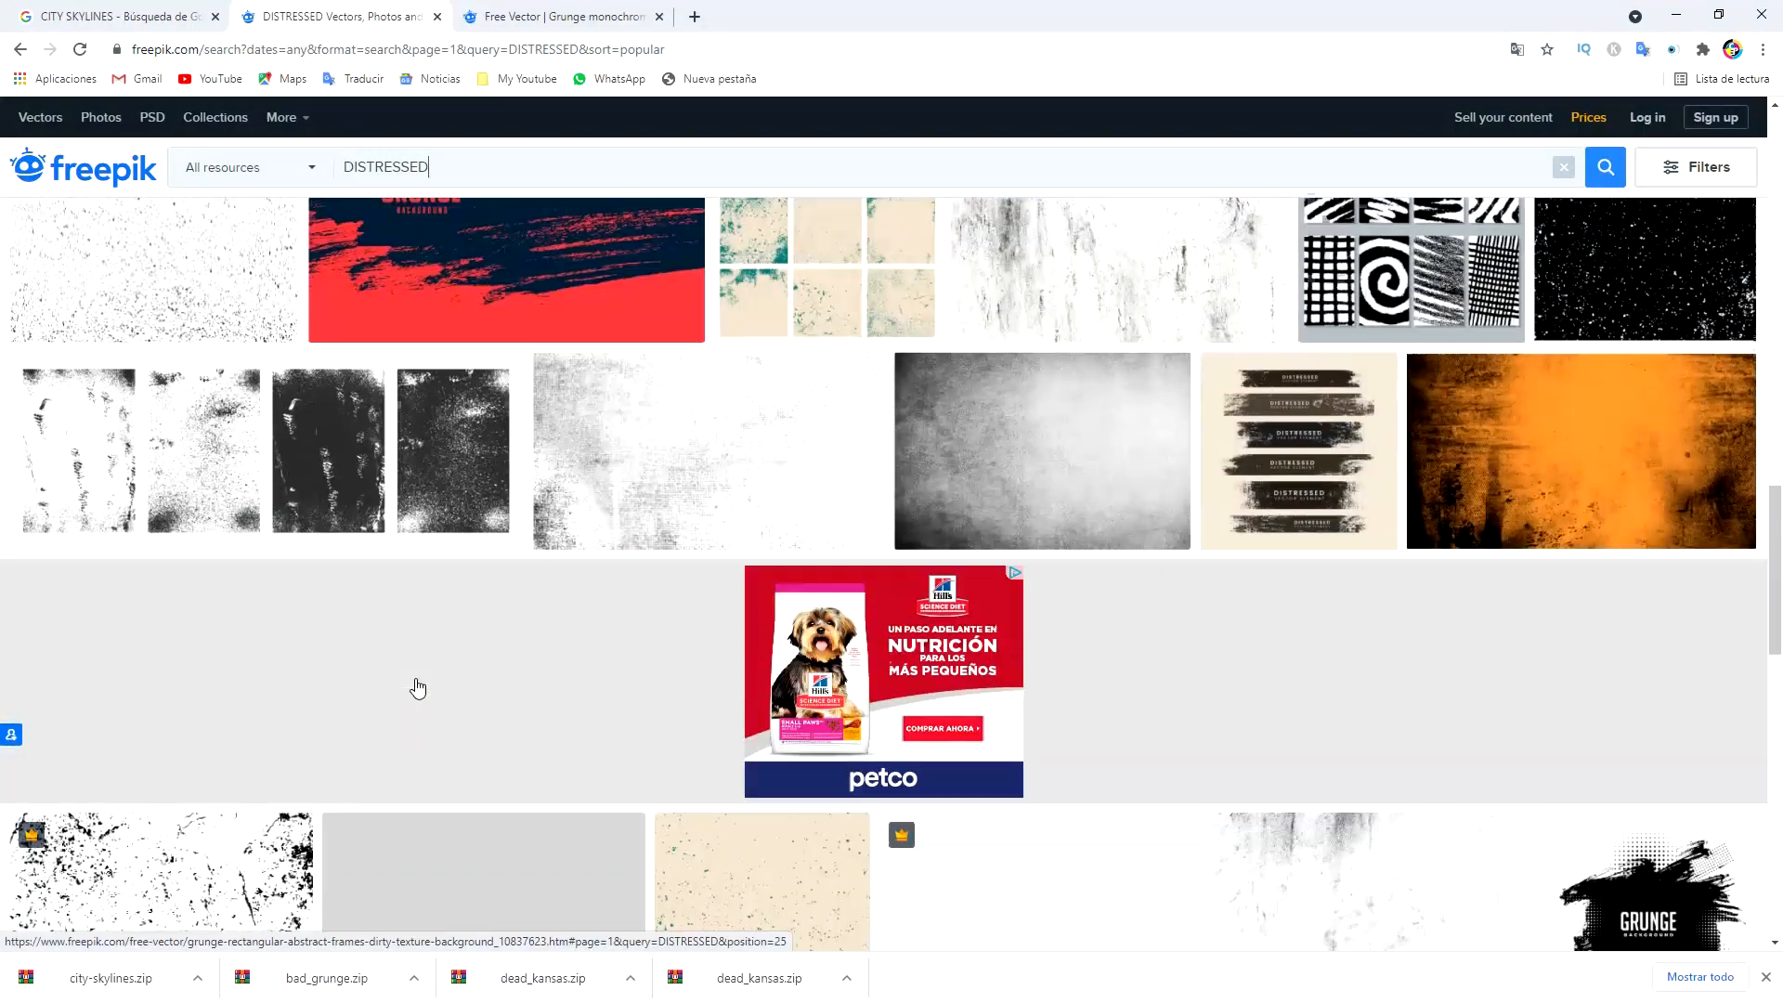
scroll(437, 670, down, 7)
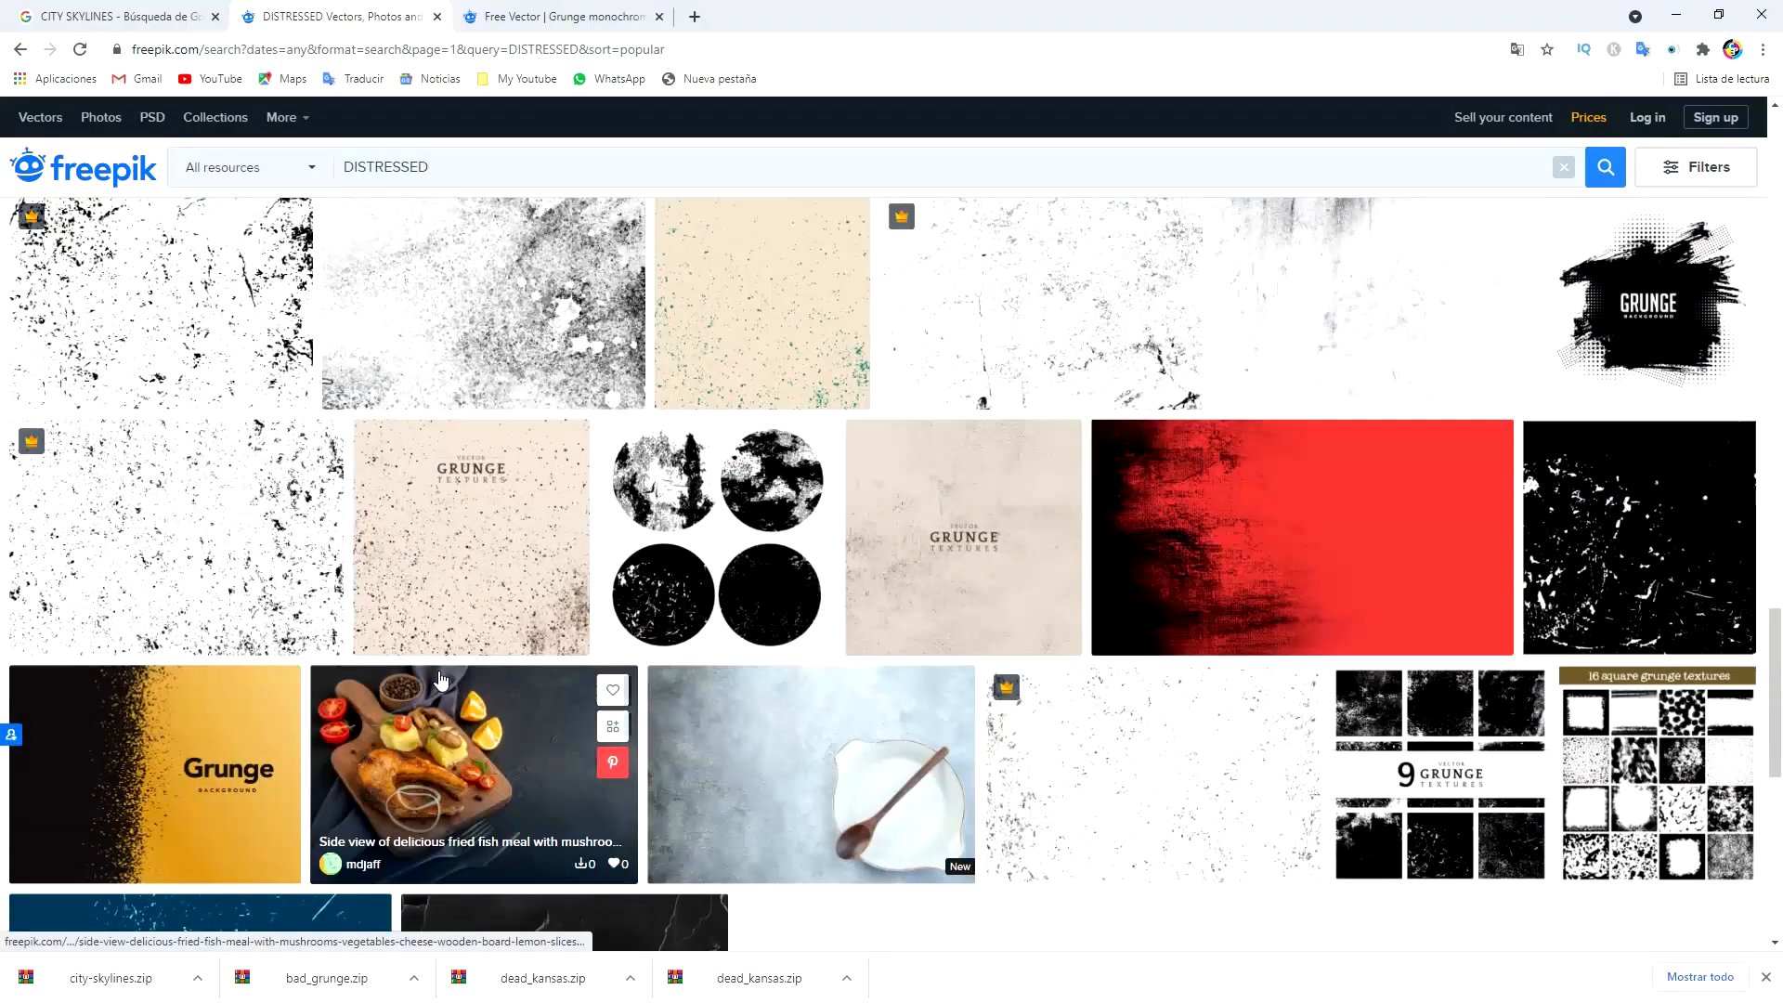
scroll(441, 681, down, 3)
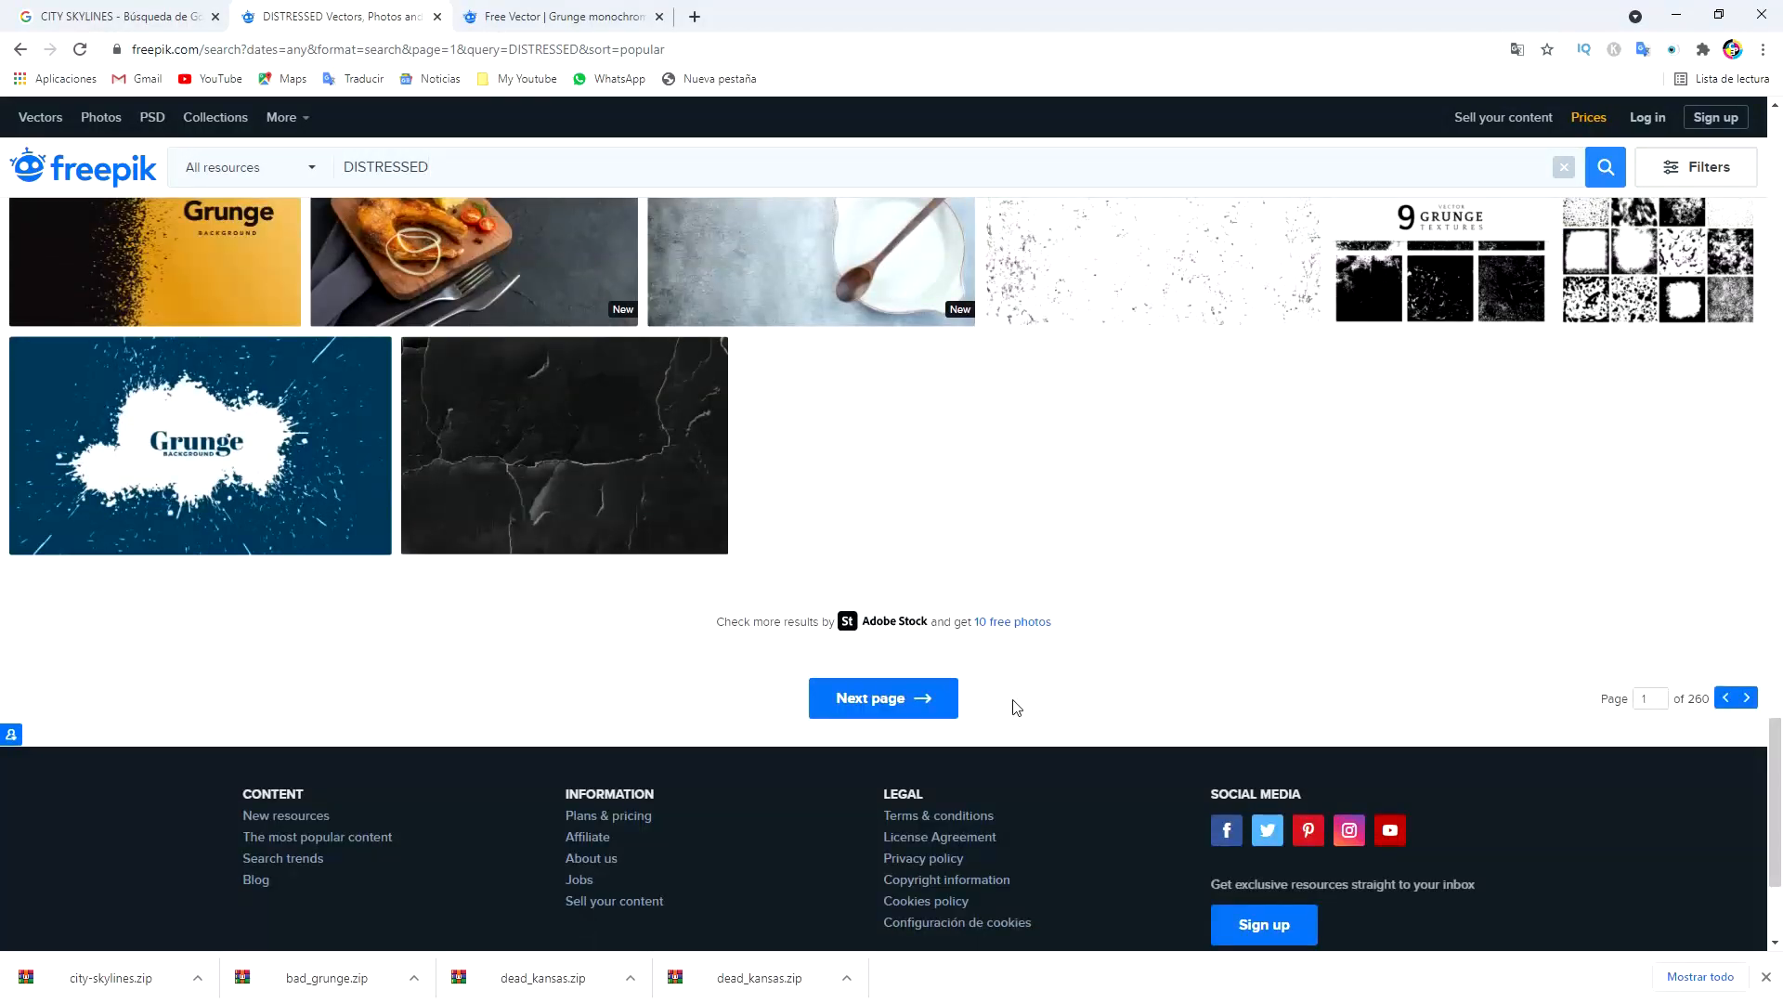
- Go to page 2 of the DISTRESSED results and examine the textures offered there
click(920, 702)
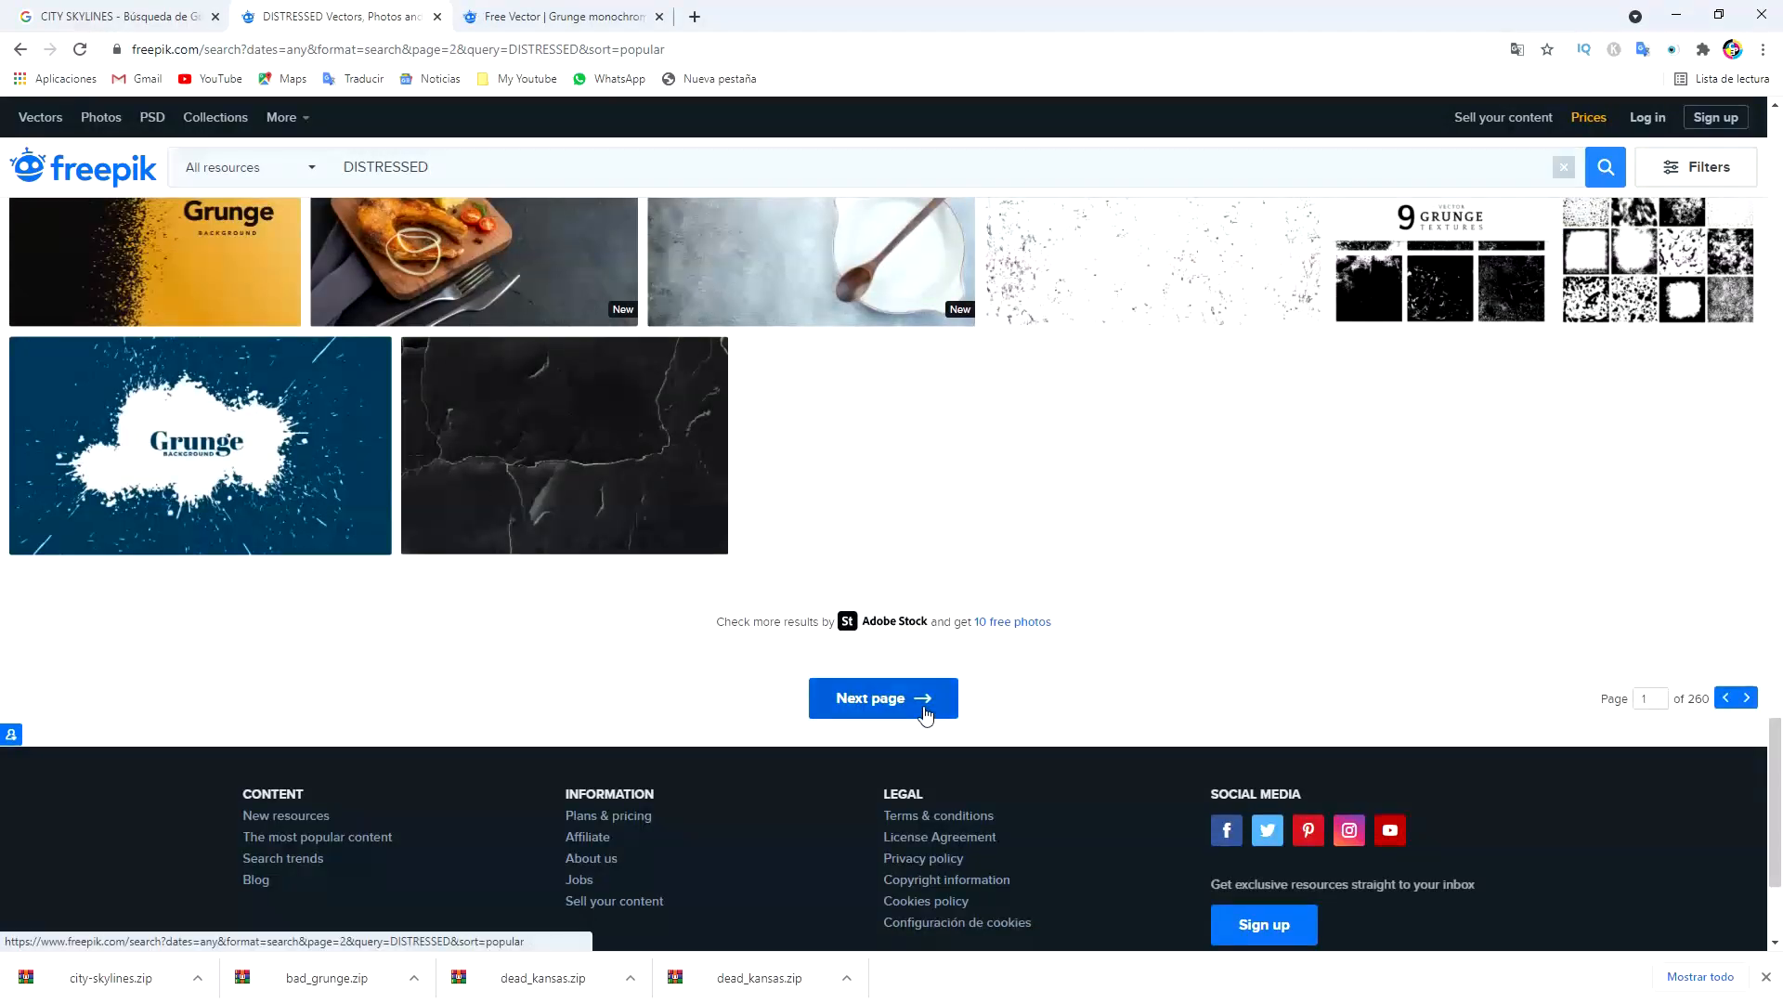
scroll(1056, 415, down, 6)
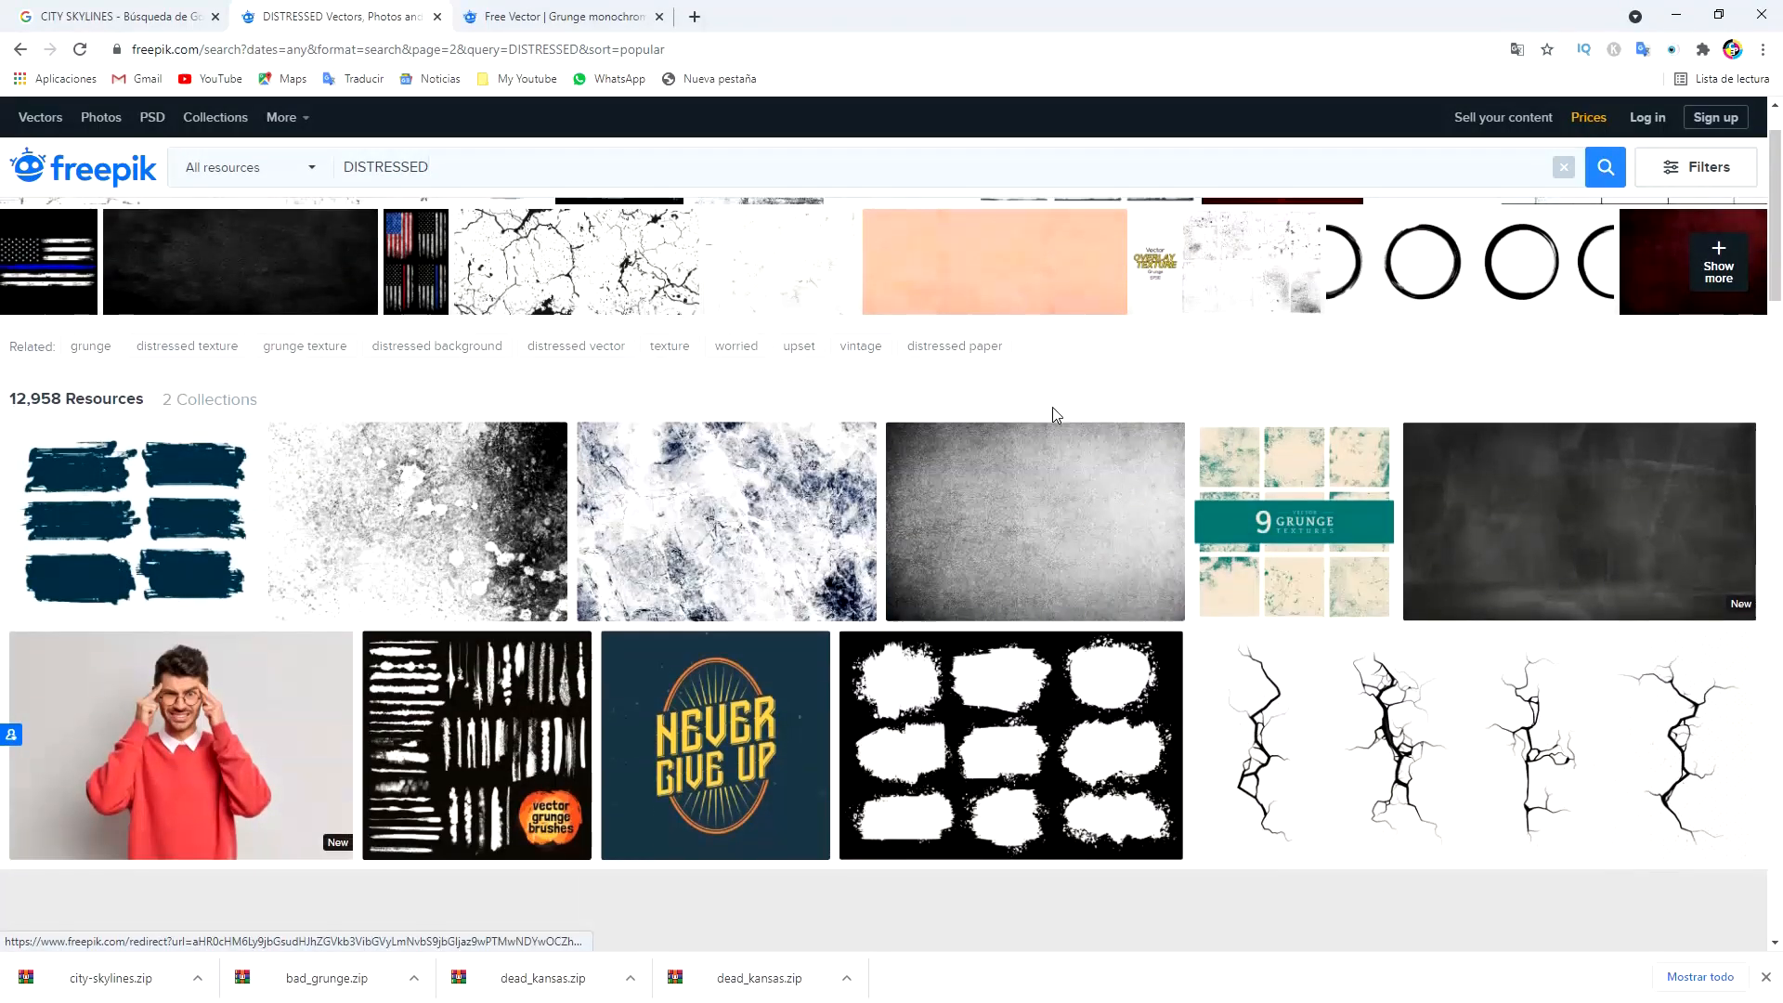
scroll(972, 421, down, 9)
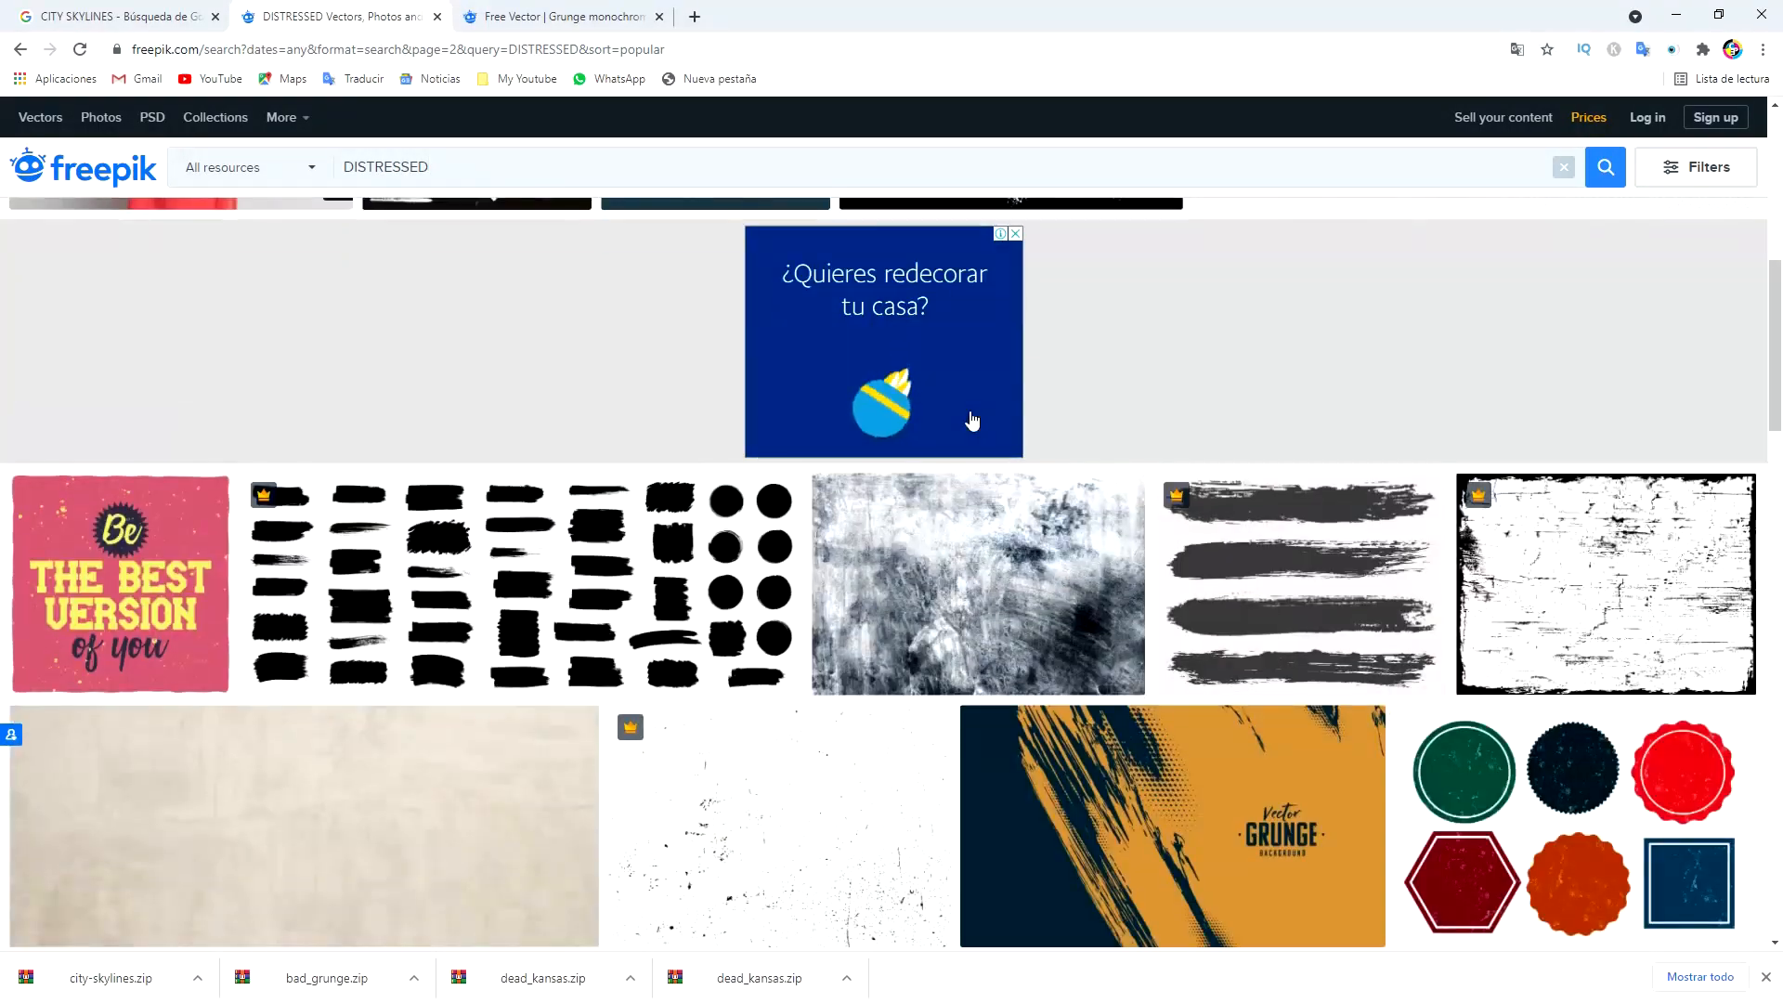
scroll(972, 421, down, 5)
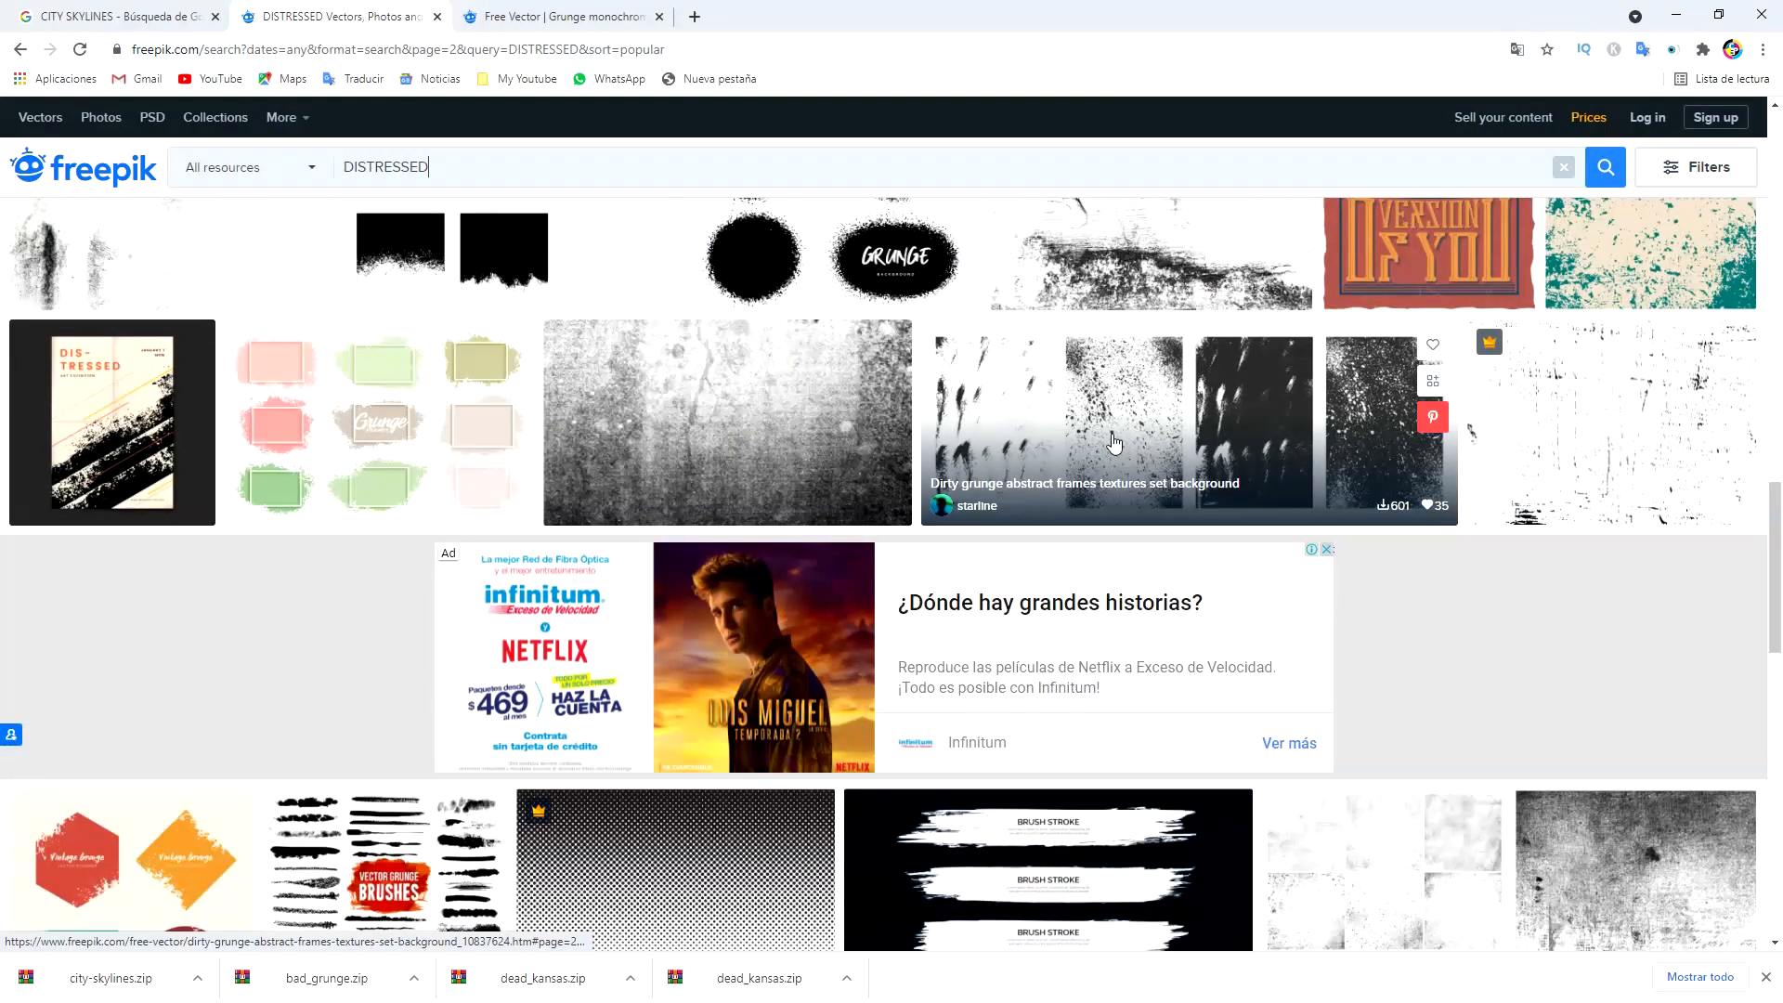
scroll(1114, 446, down, 6)
scroll(1114, 445, down, 6)
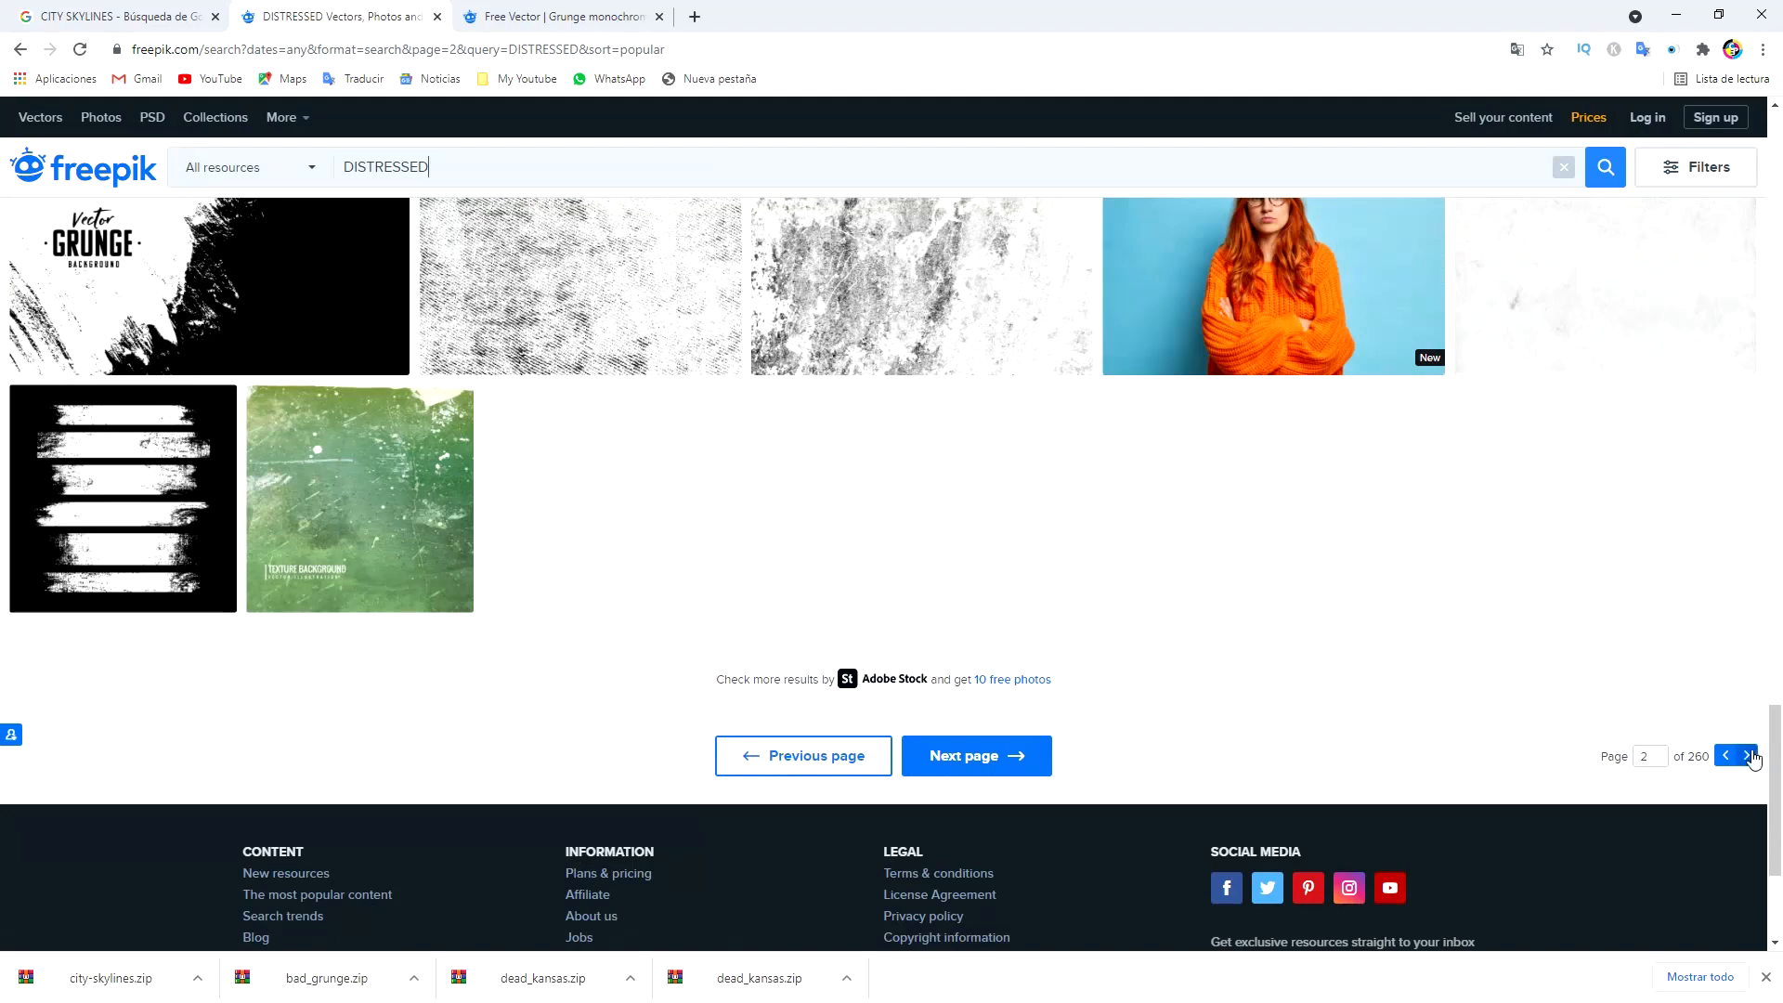
- Go to page 3 of the DISTRESSED results and look through its textures down to the last row
click(977, 755)
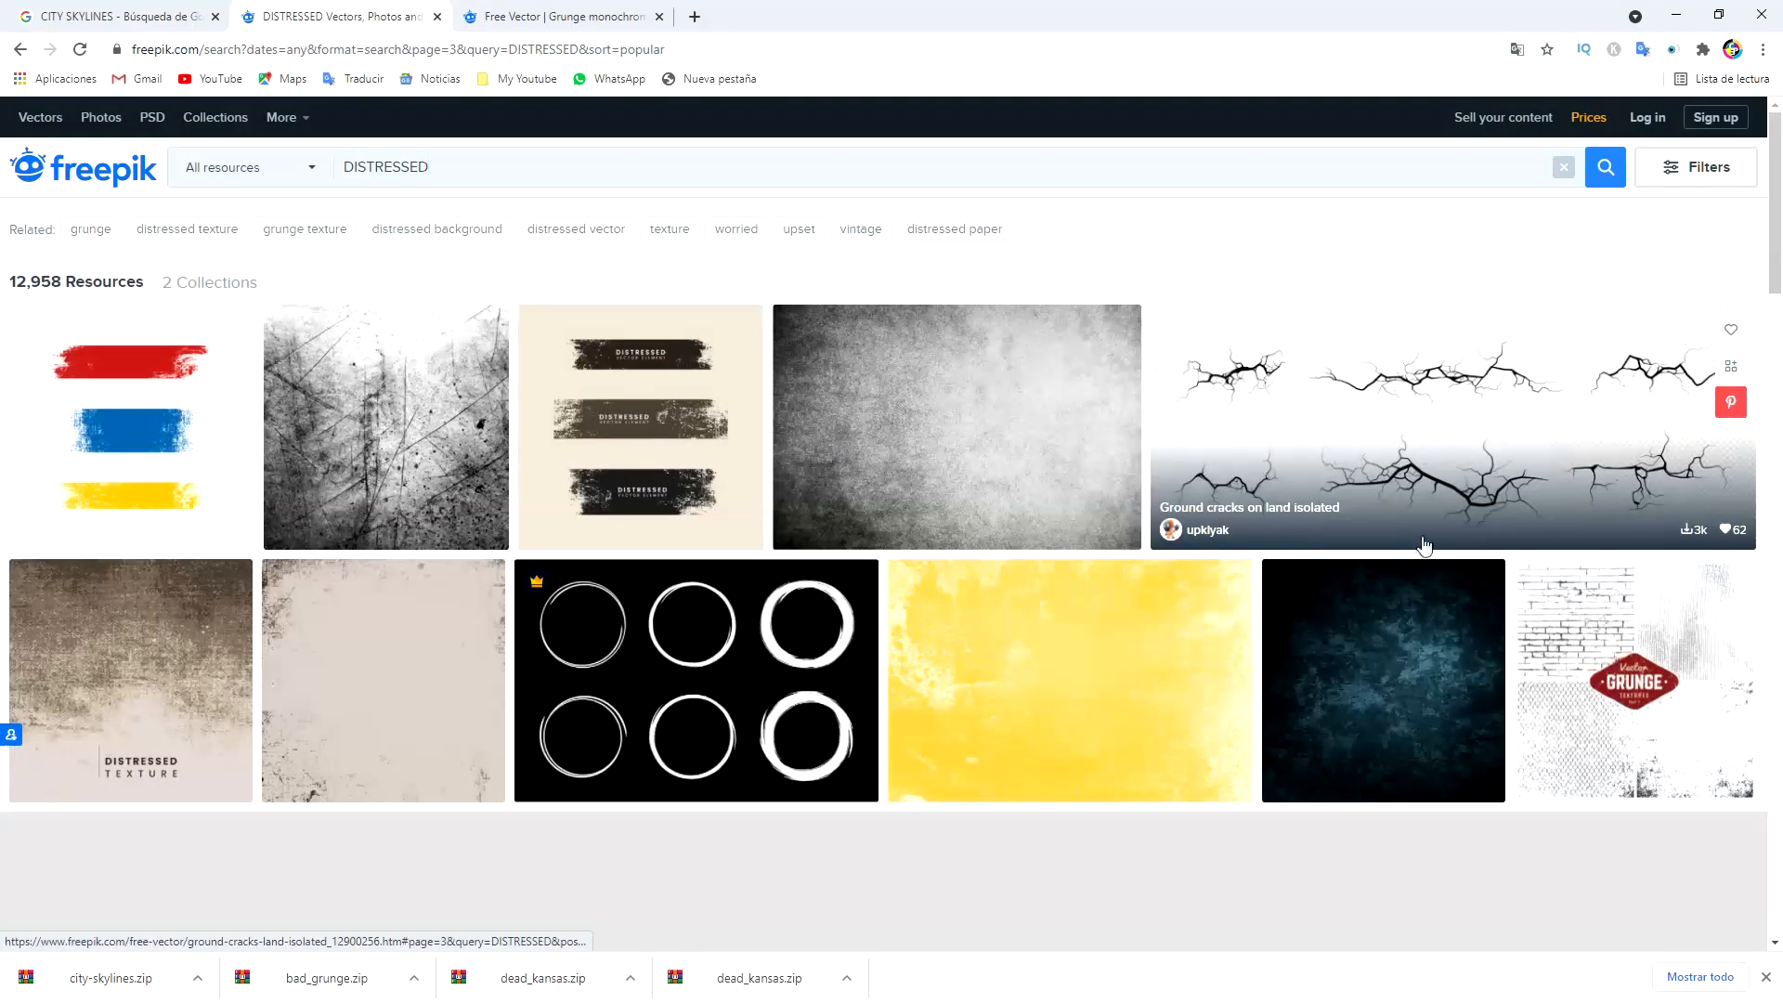
scroll(1156, 504, down, 9)
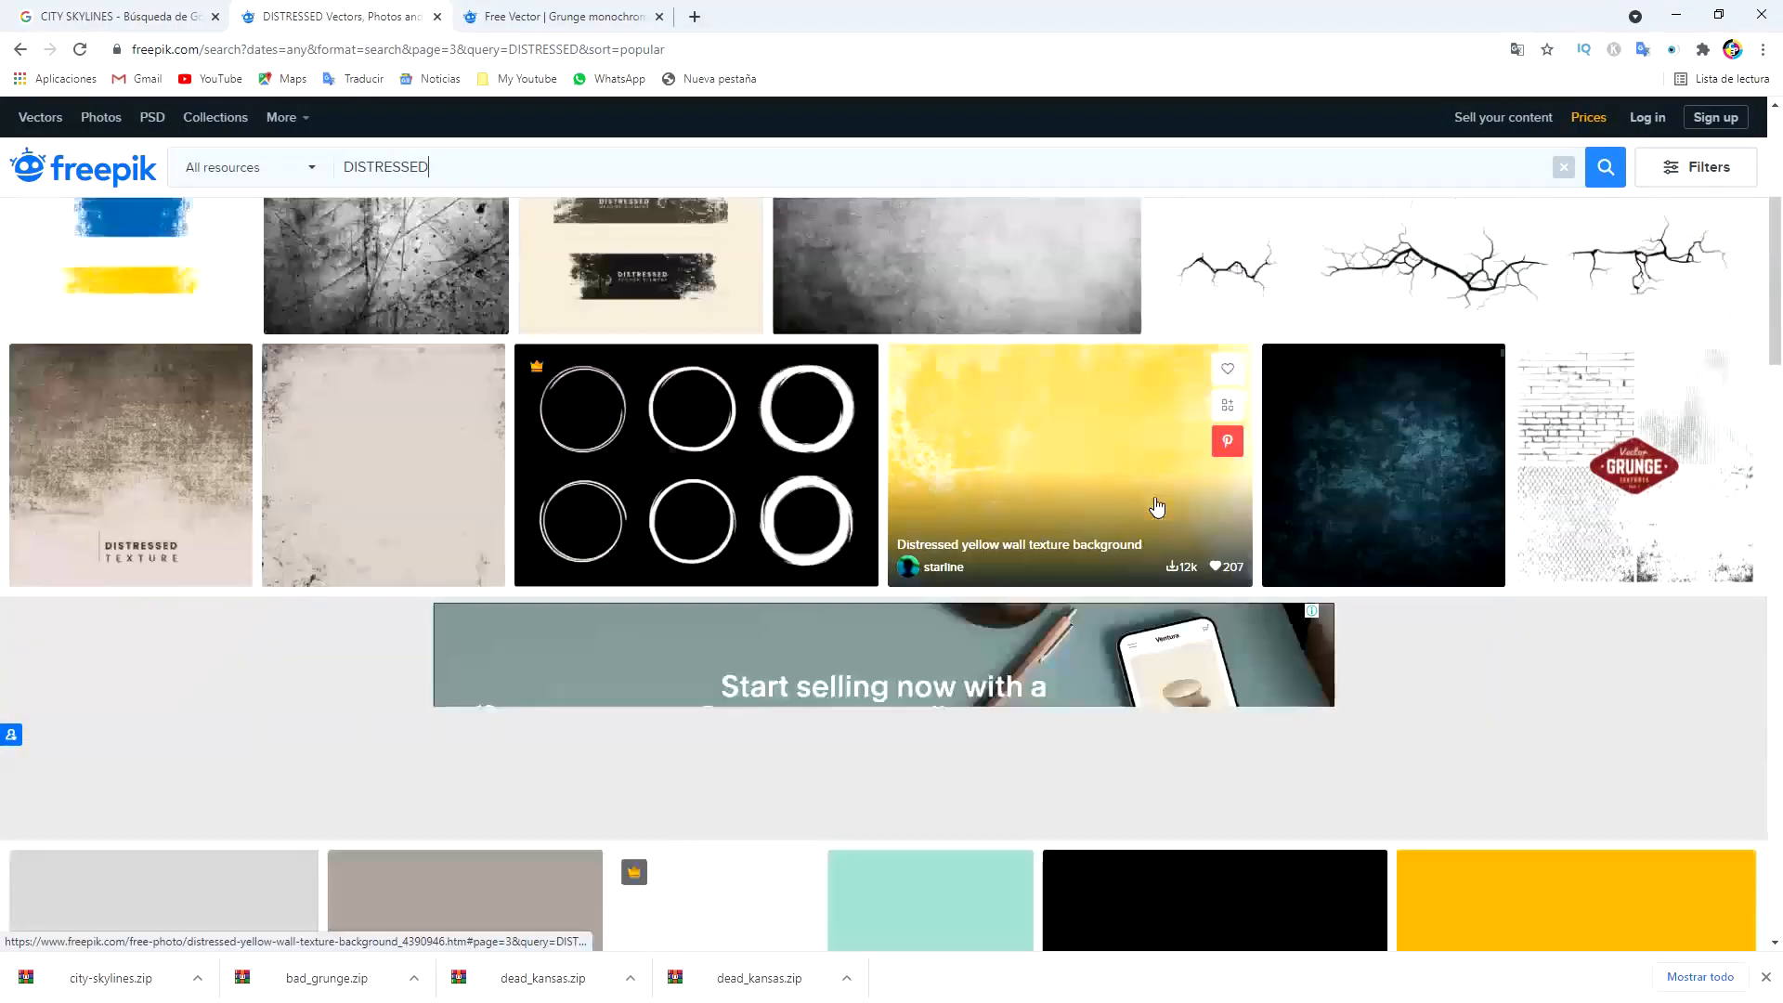
scroll(1156, 504, down, 3)
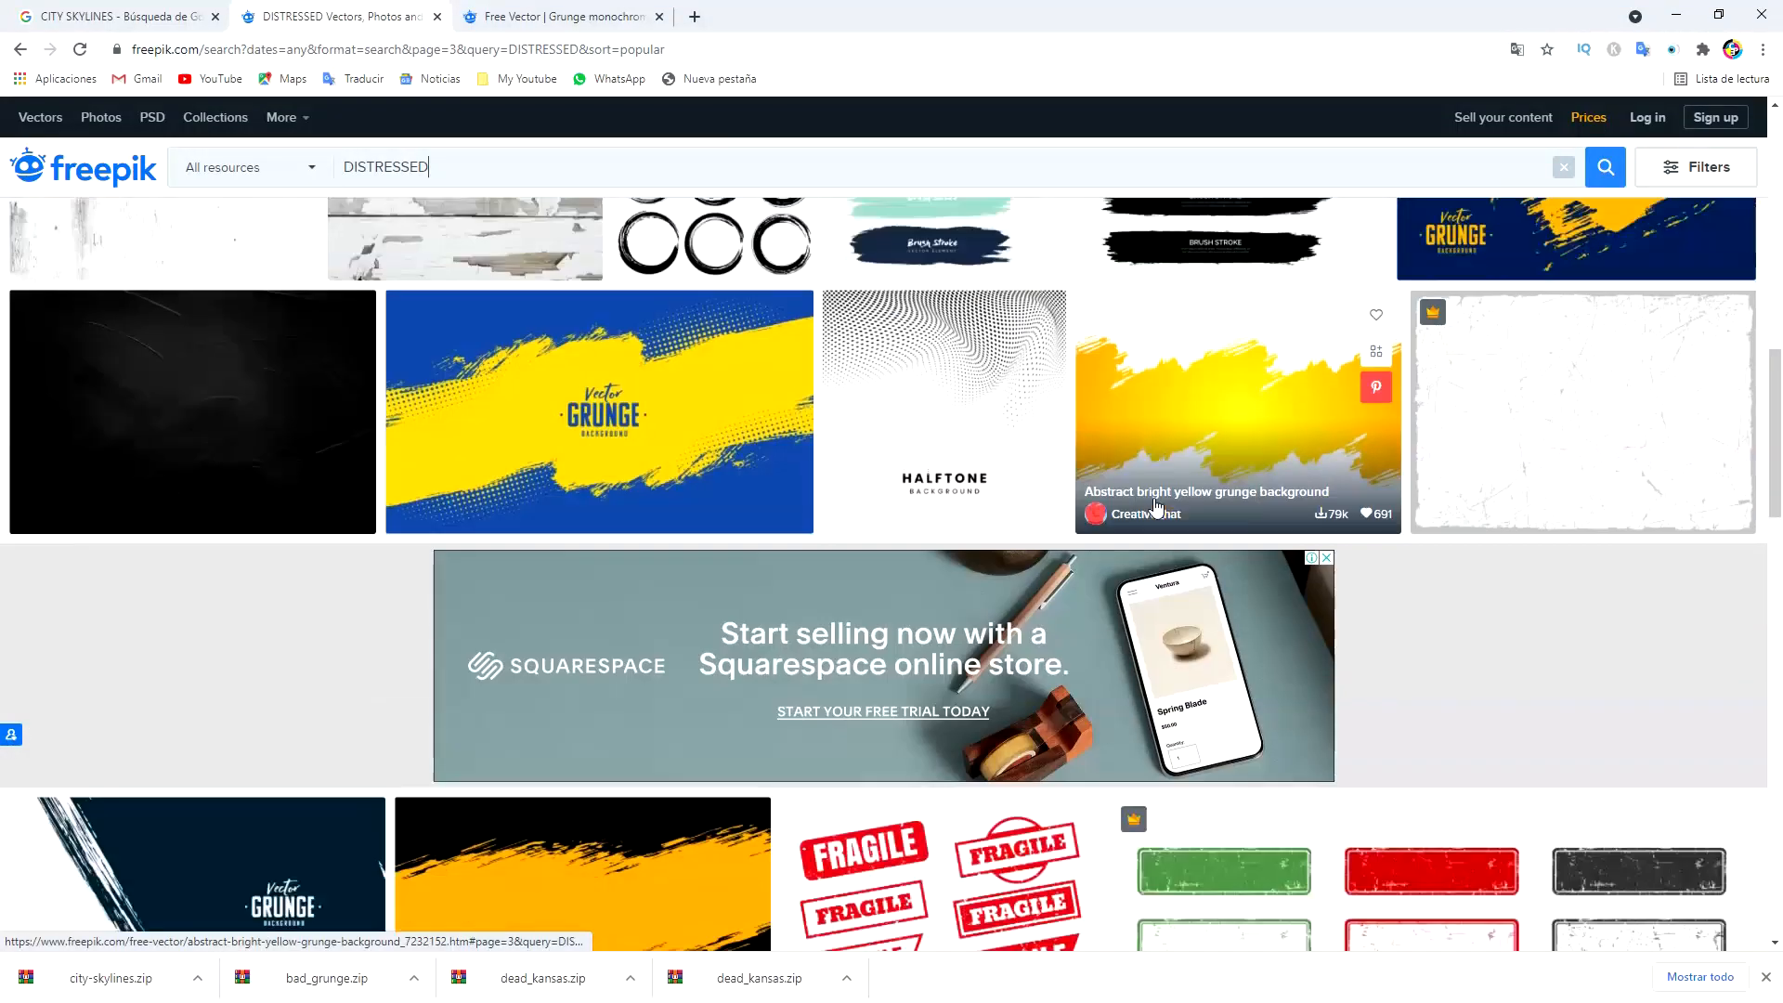
scroll(1156, 505, down, 10)
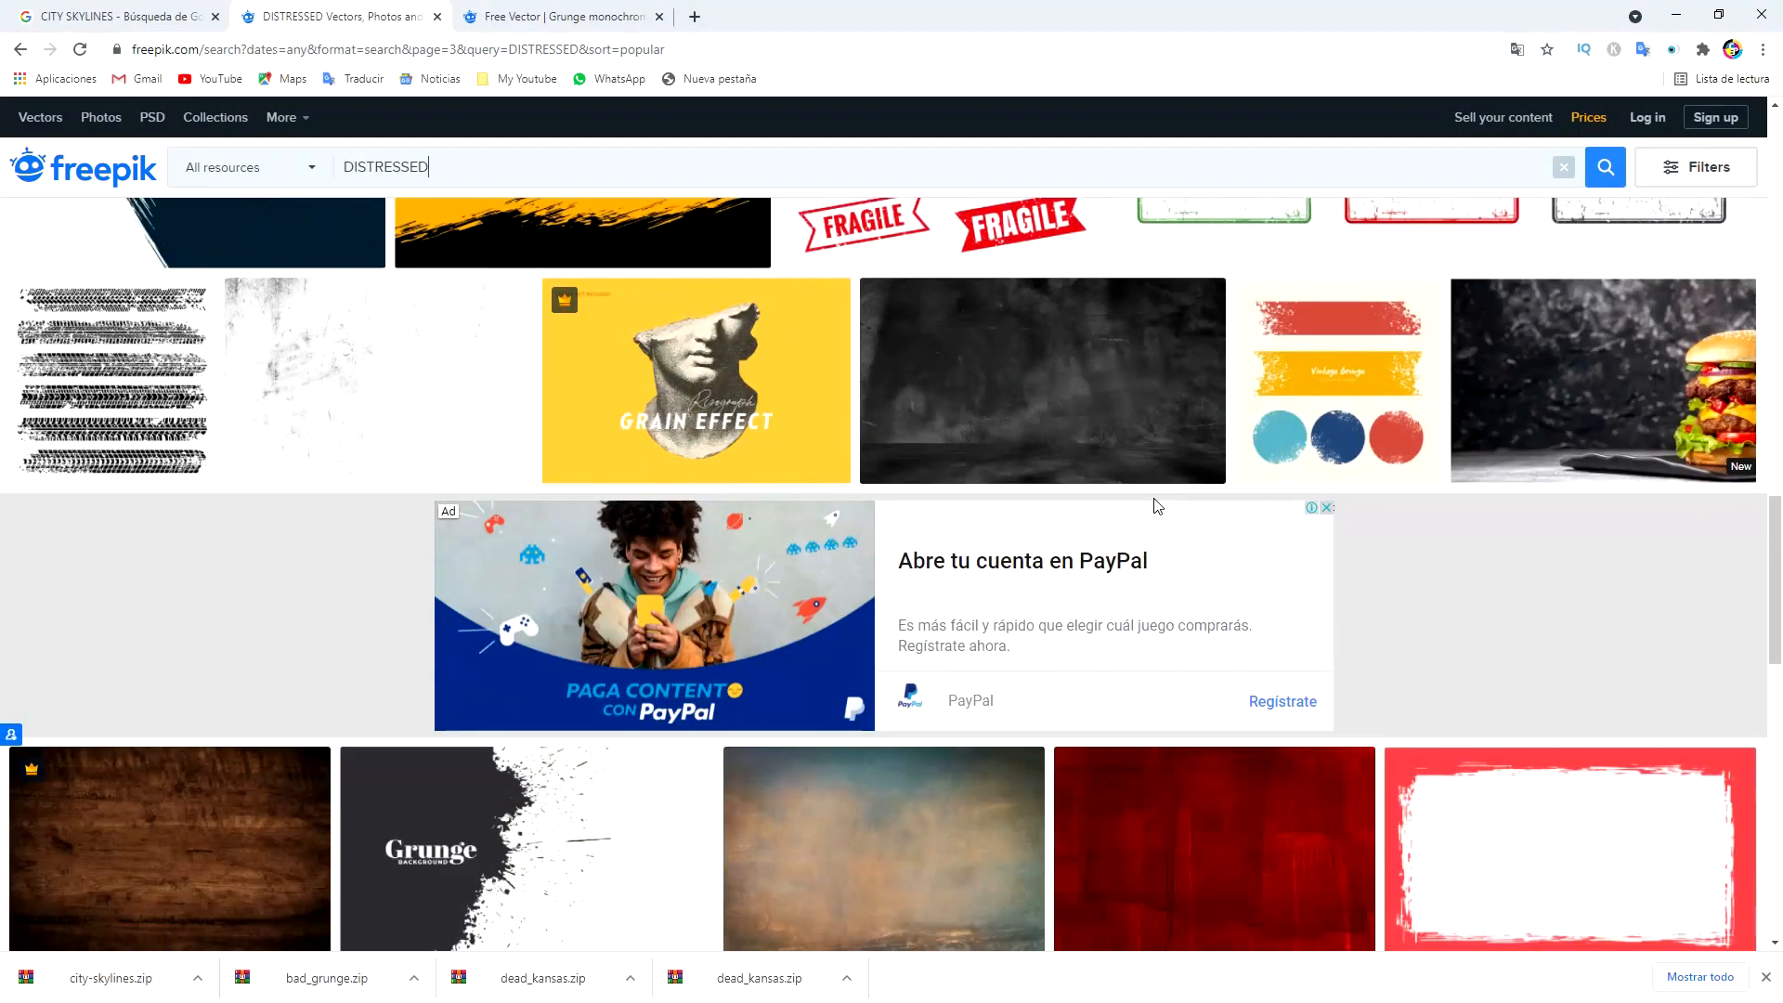
scroll(1156, 504, down, 9)
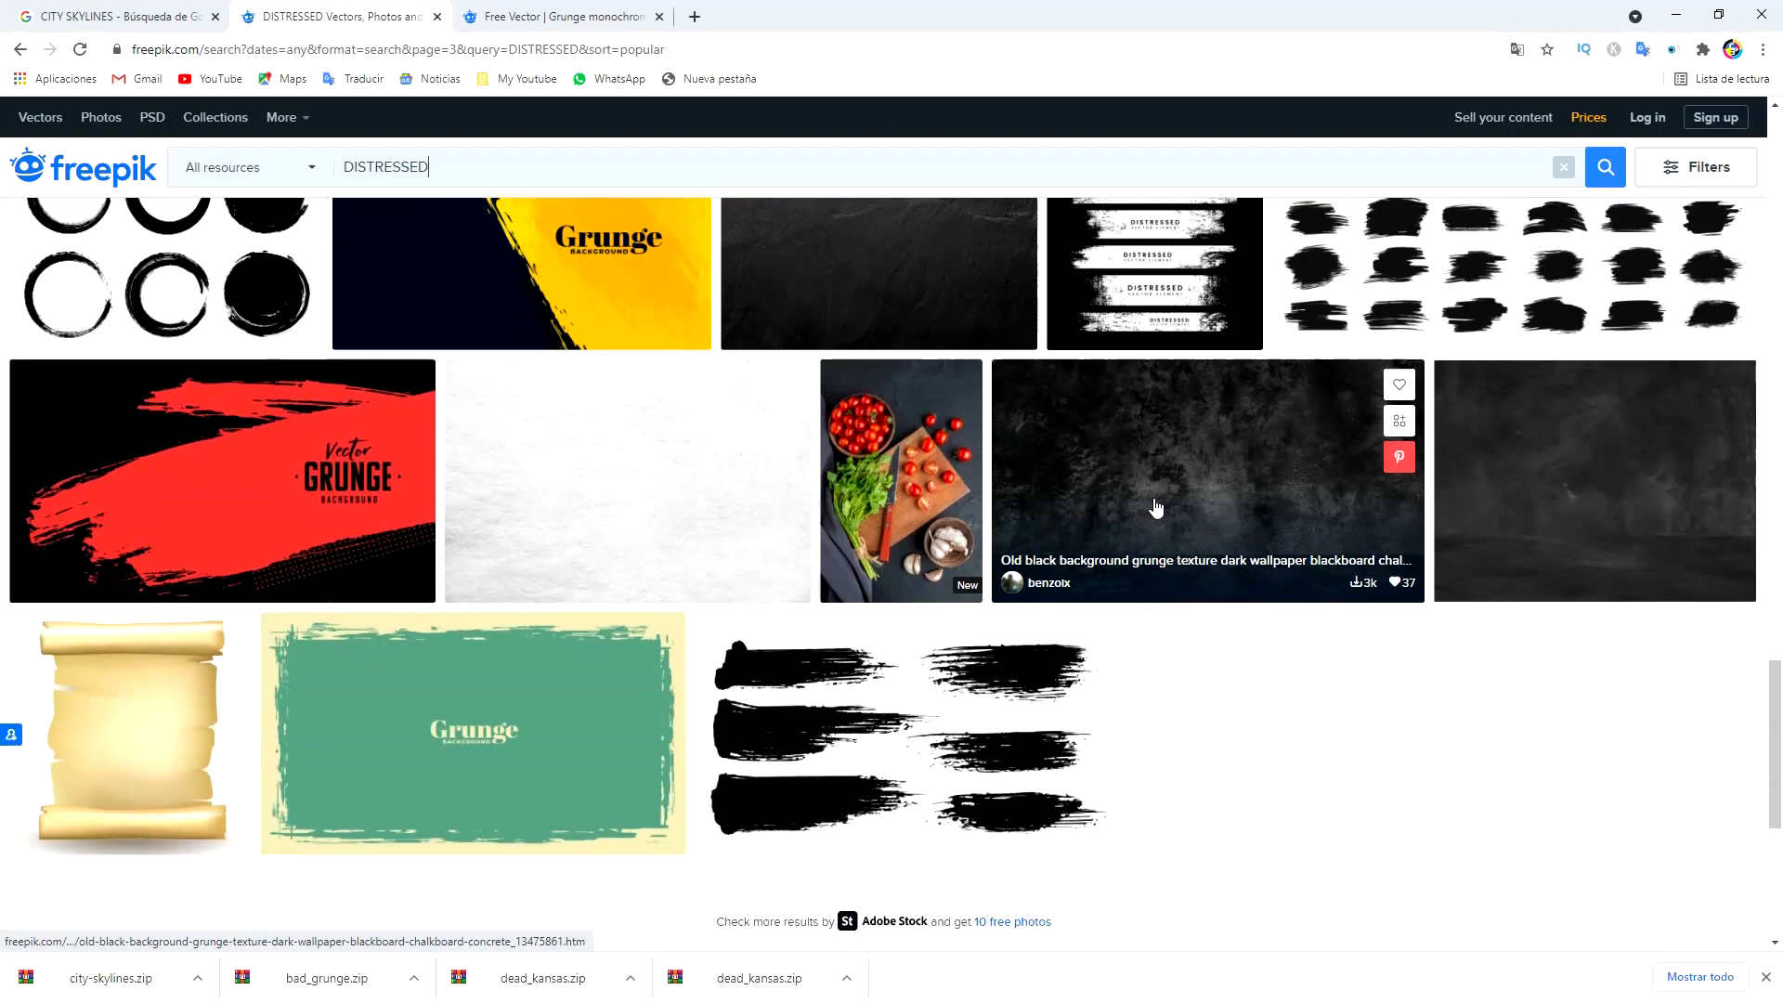
scroll(1156, 504, down, 2)
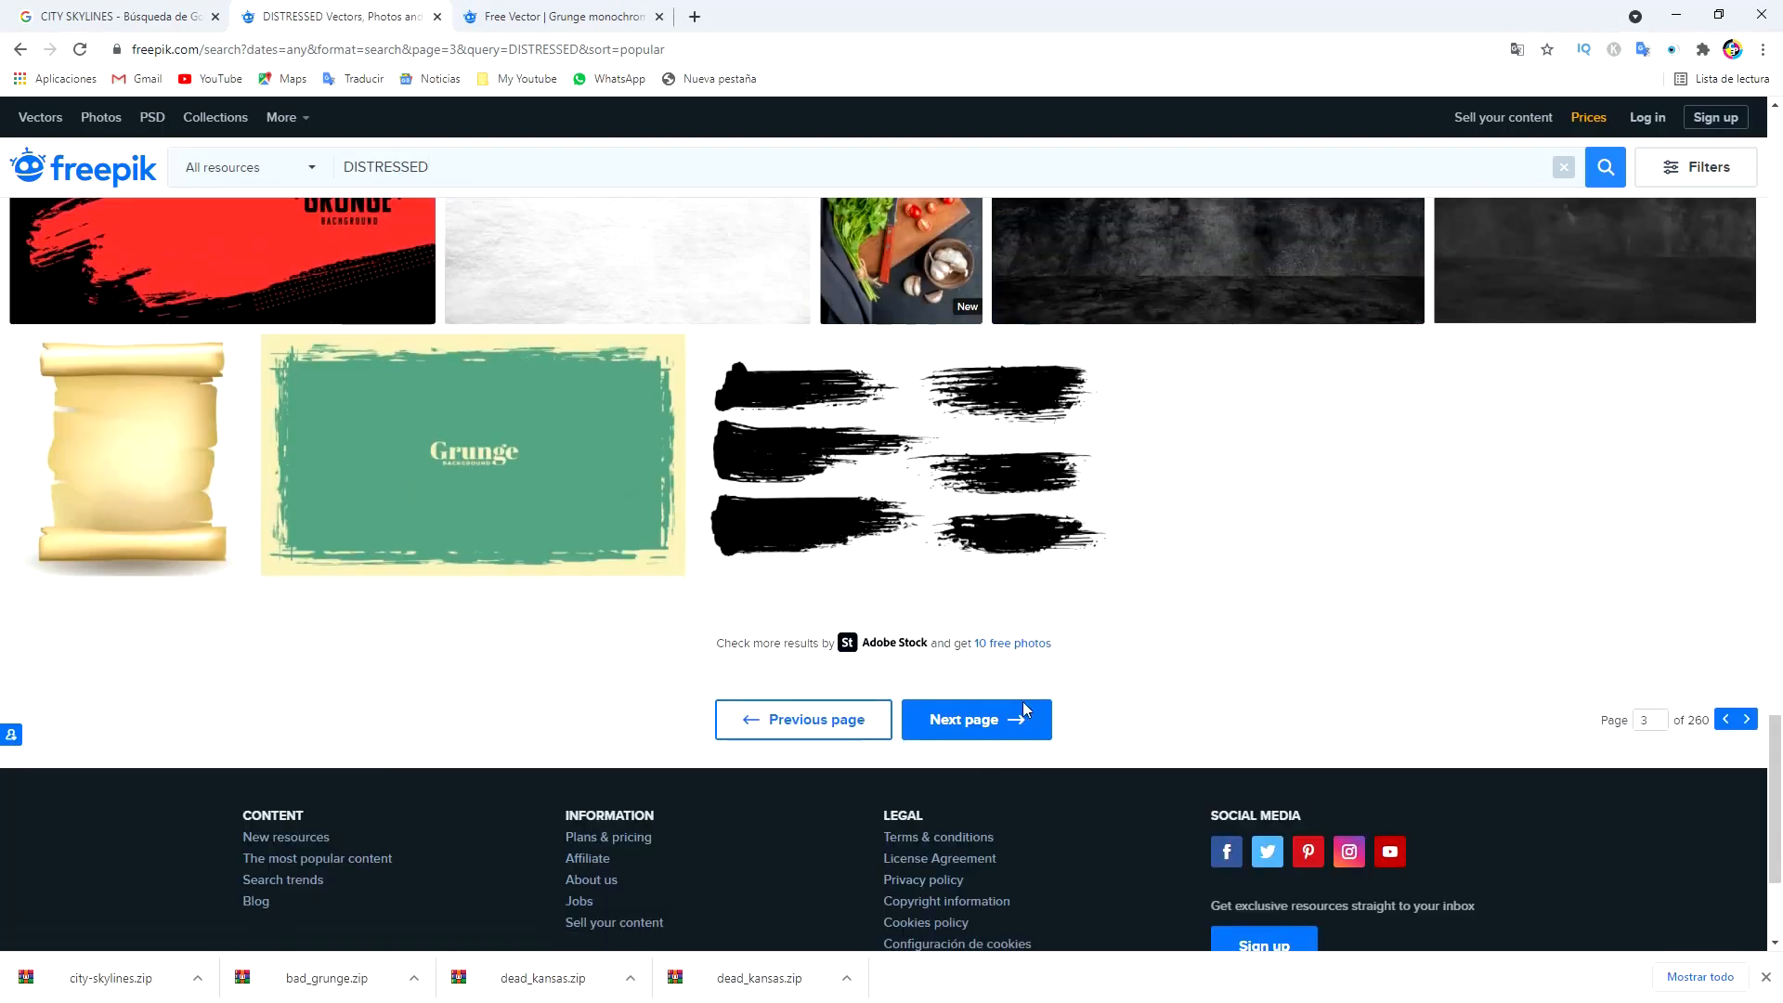
- Go to page 4 of the DISTRESSED results and check the whole page for a usable grunge texture
click(975, 724)
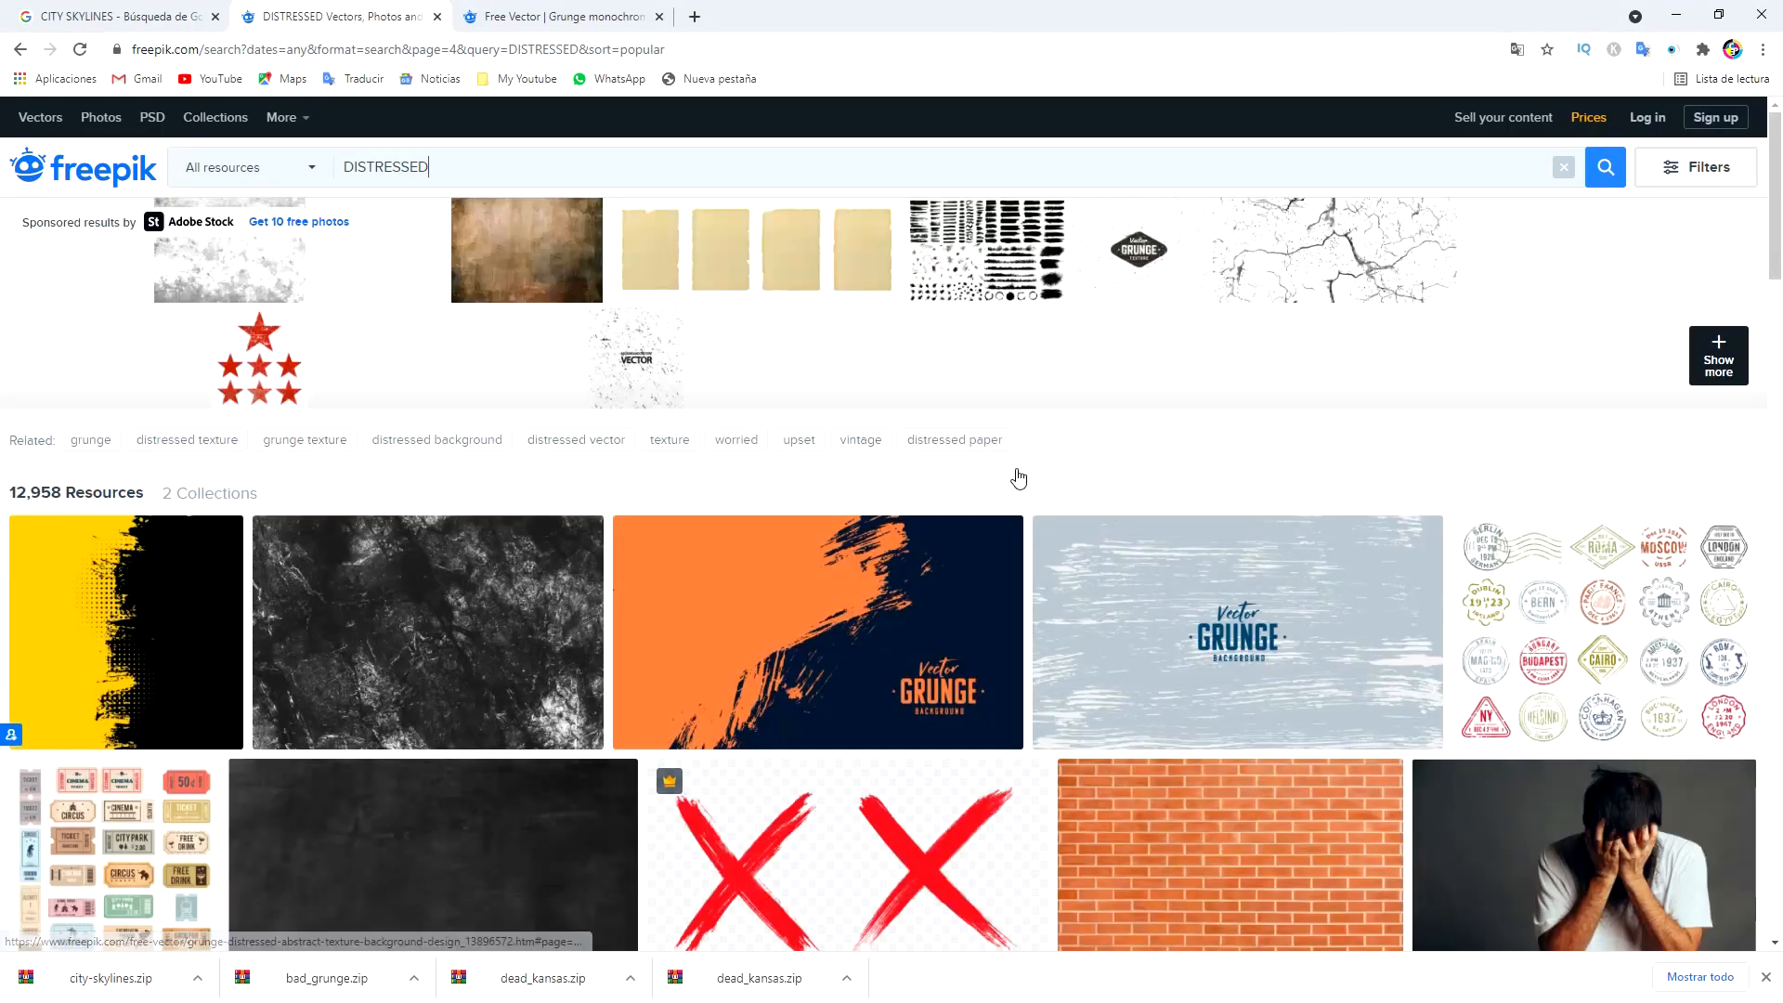
scroll(1017, 475, down, 8)
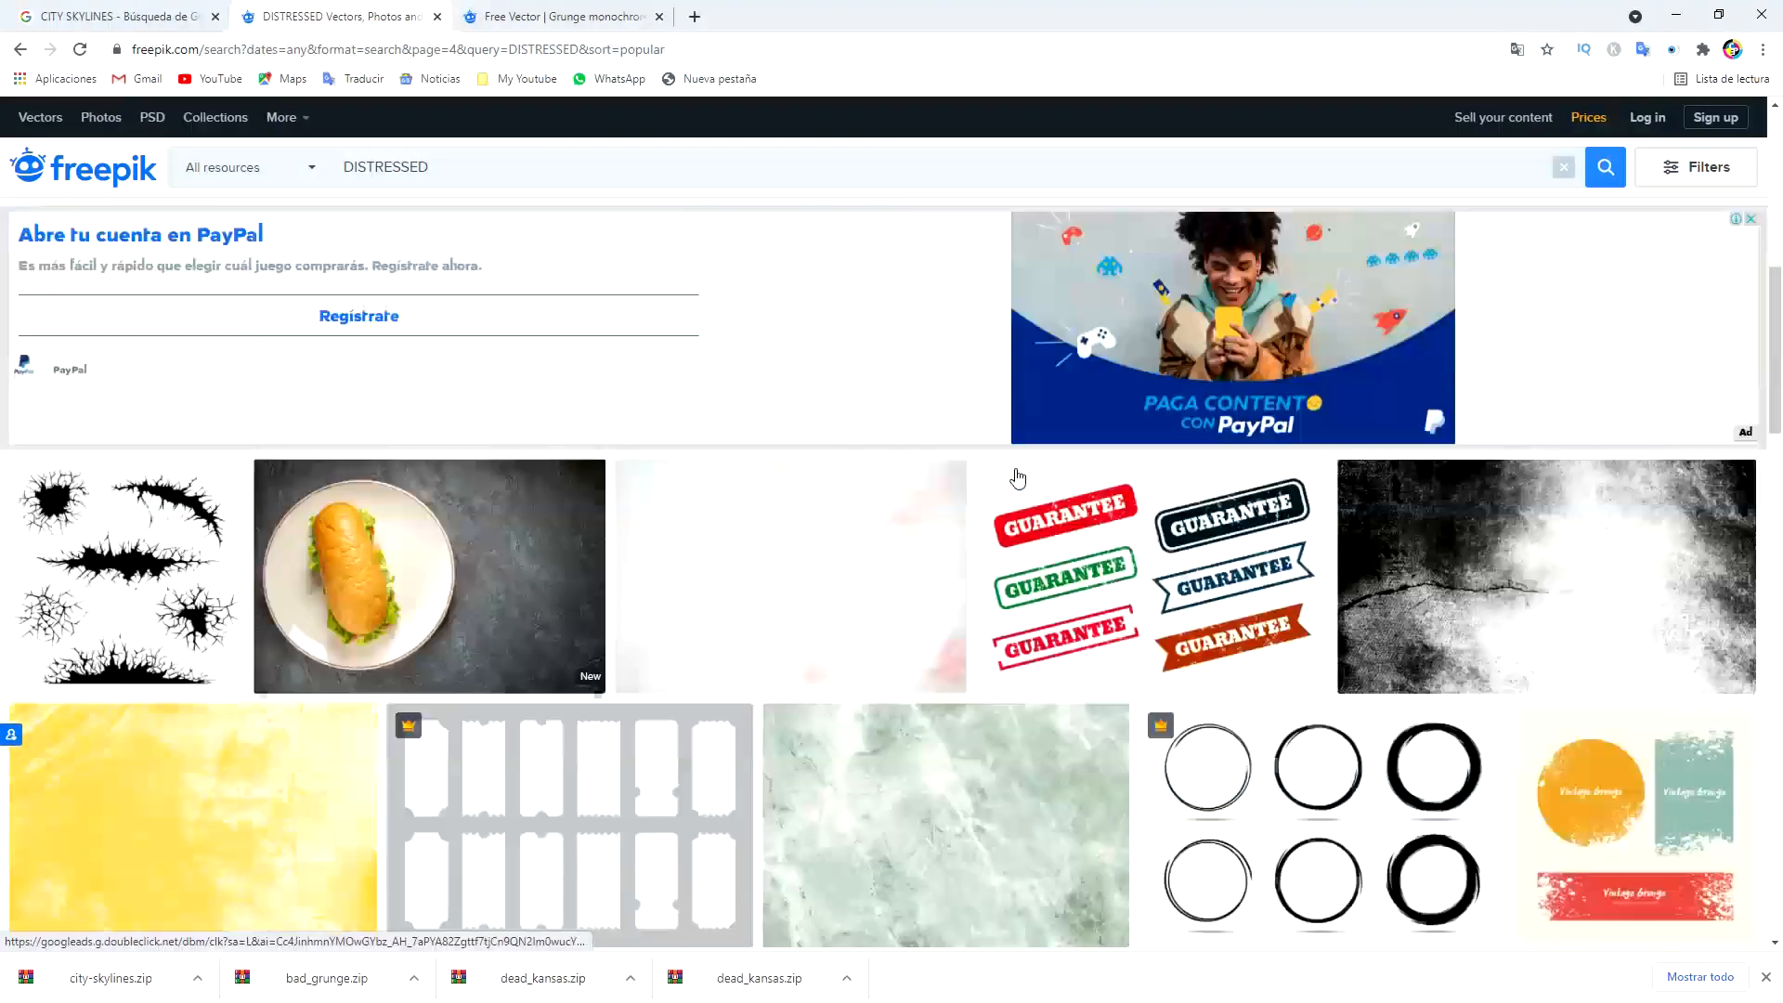
scroll(1016, 475, down, 10)
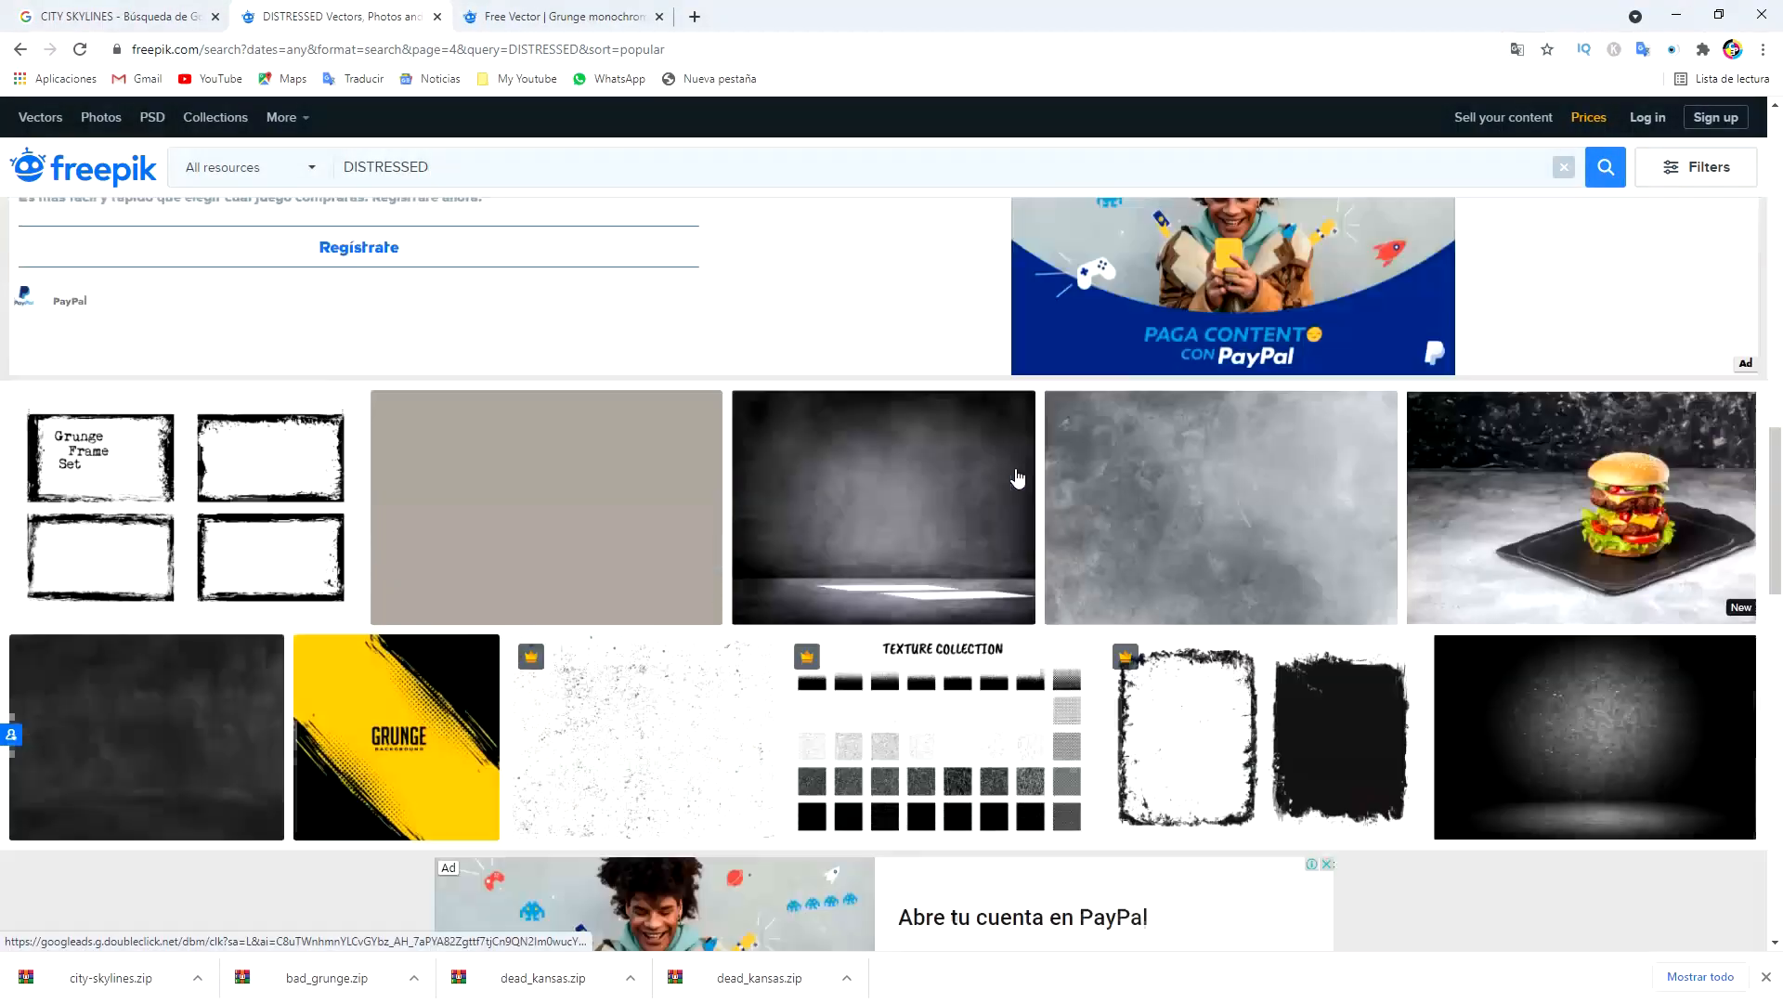
scroll(1018, 477, down, 12)
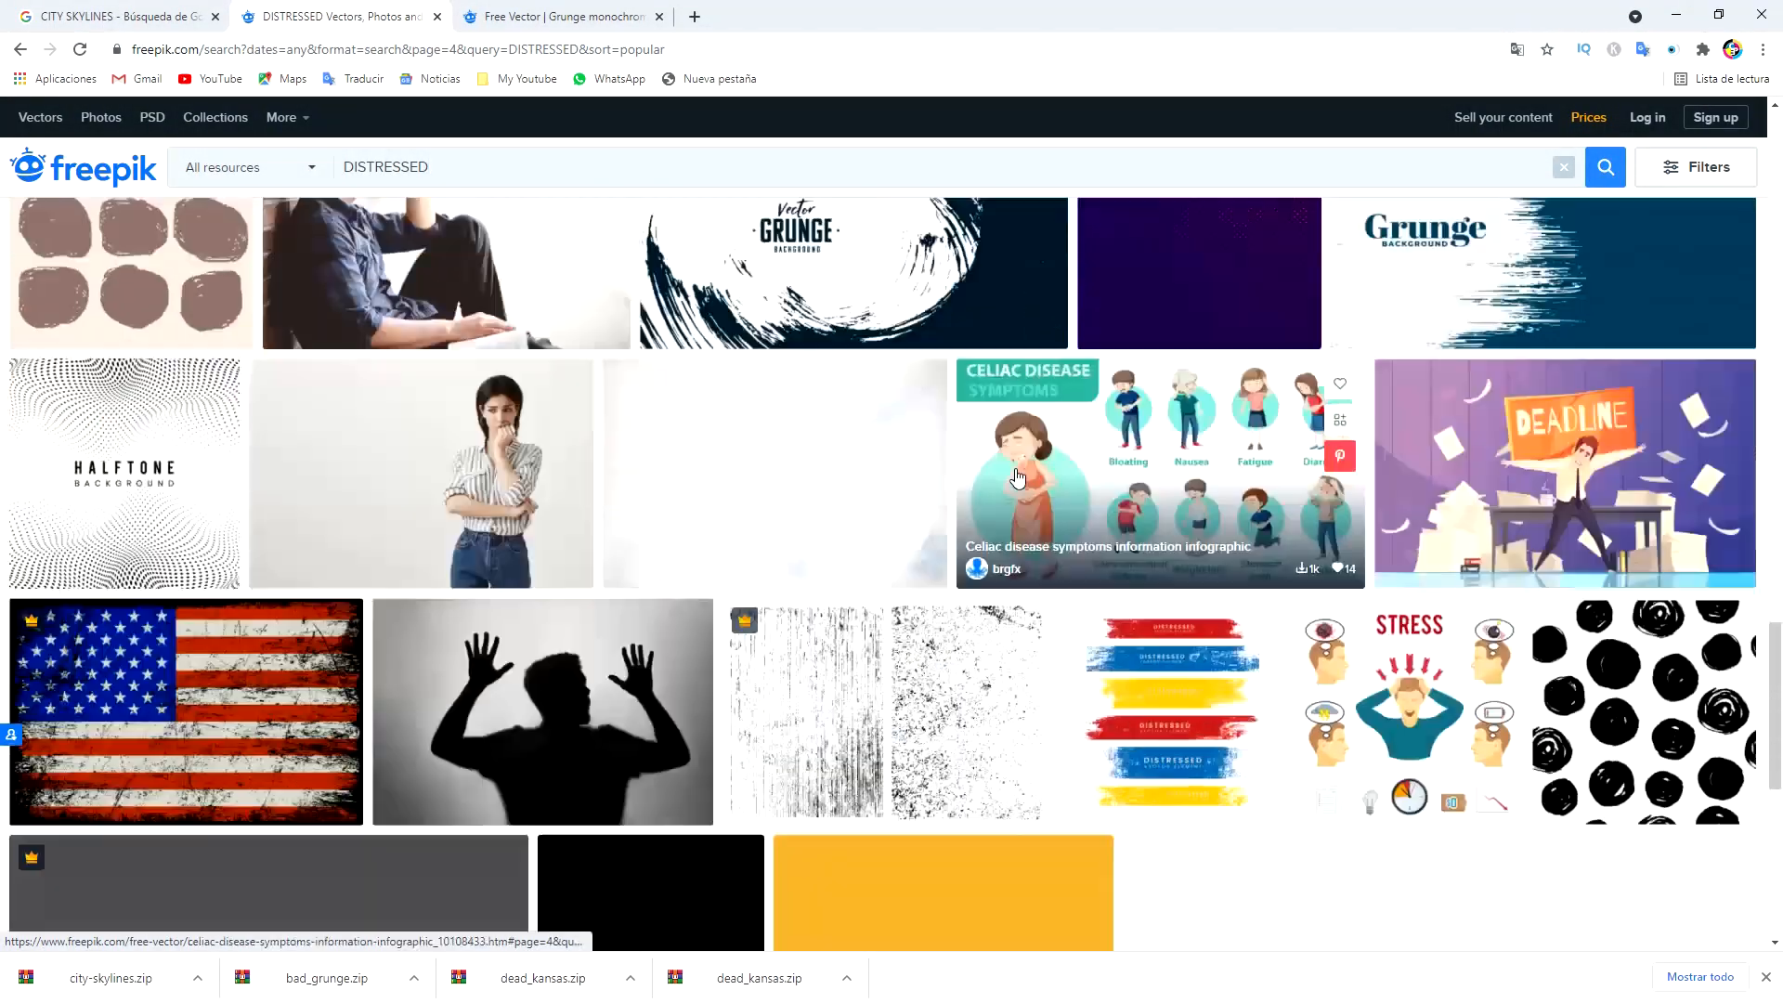
scroll(1017, 478, down, 4)
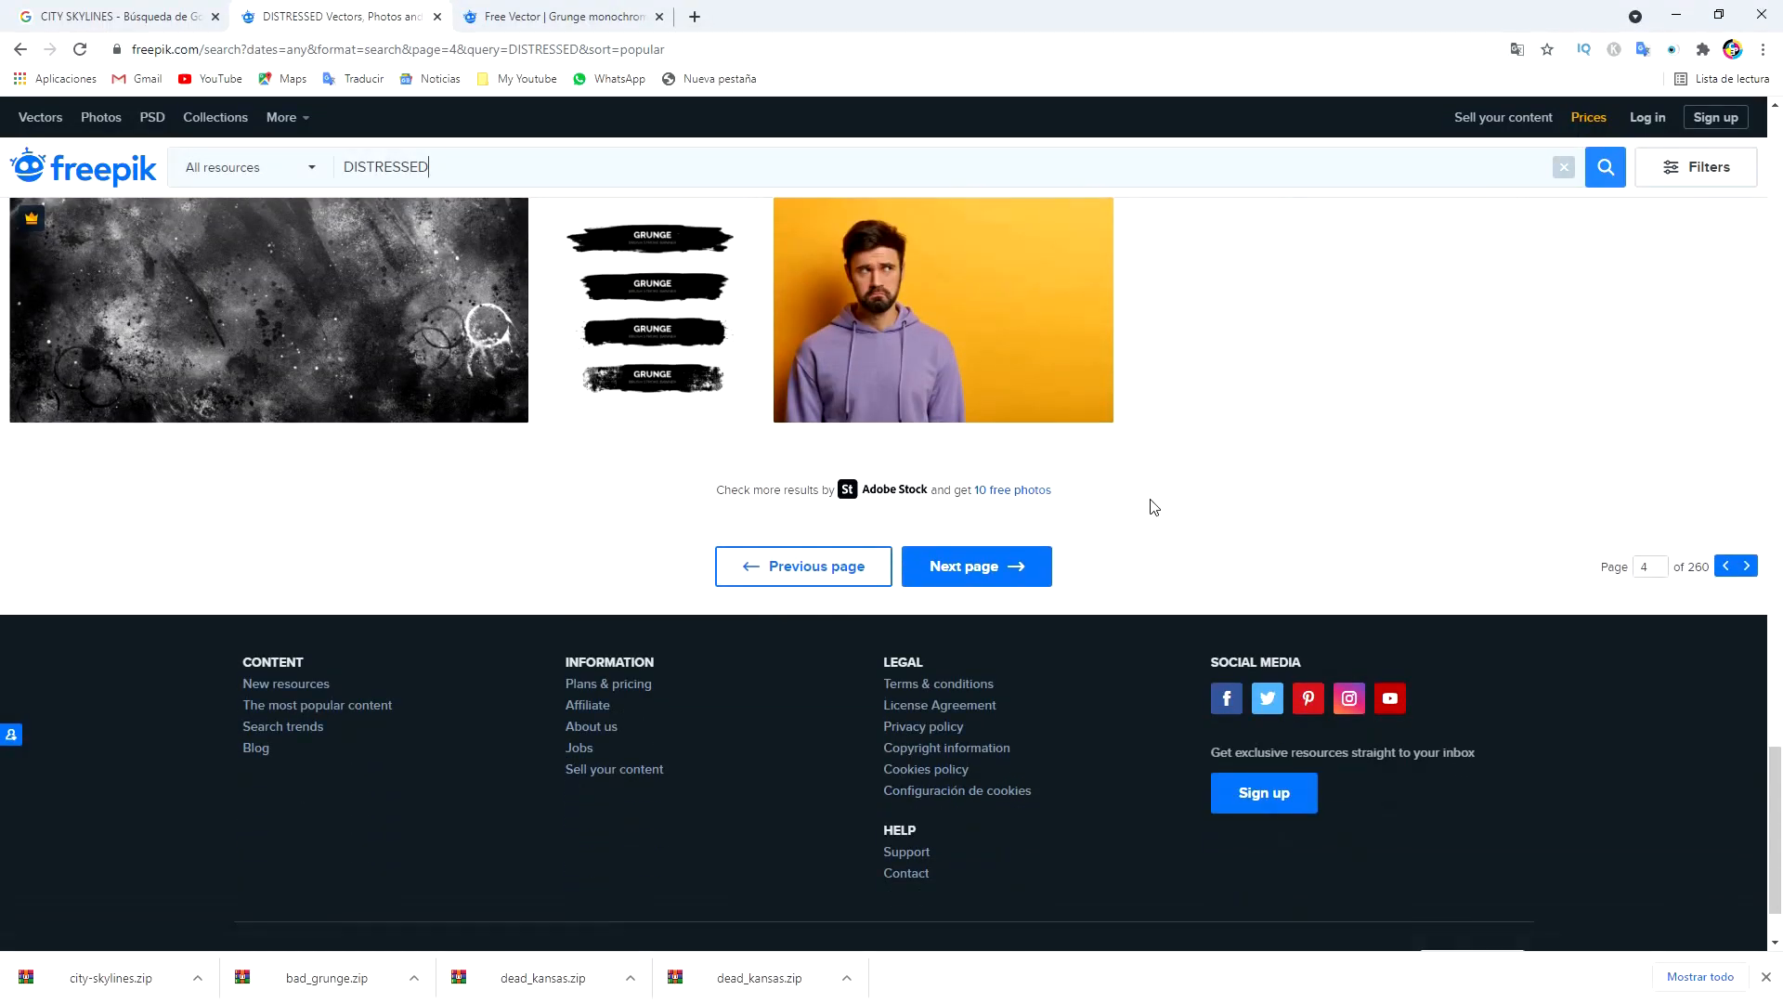
- Go to page 5 of the DISTRESSED results and look through its textures from the first row to the last
click(1032, 567)
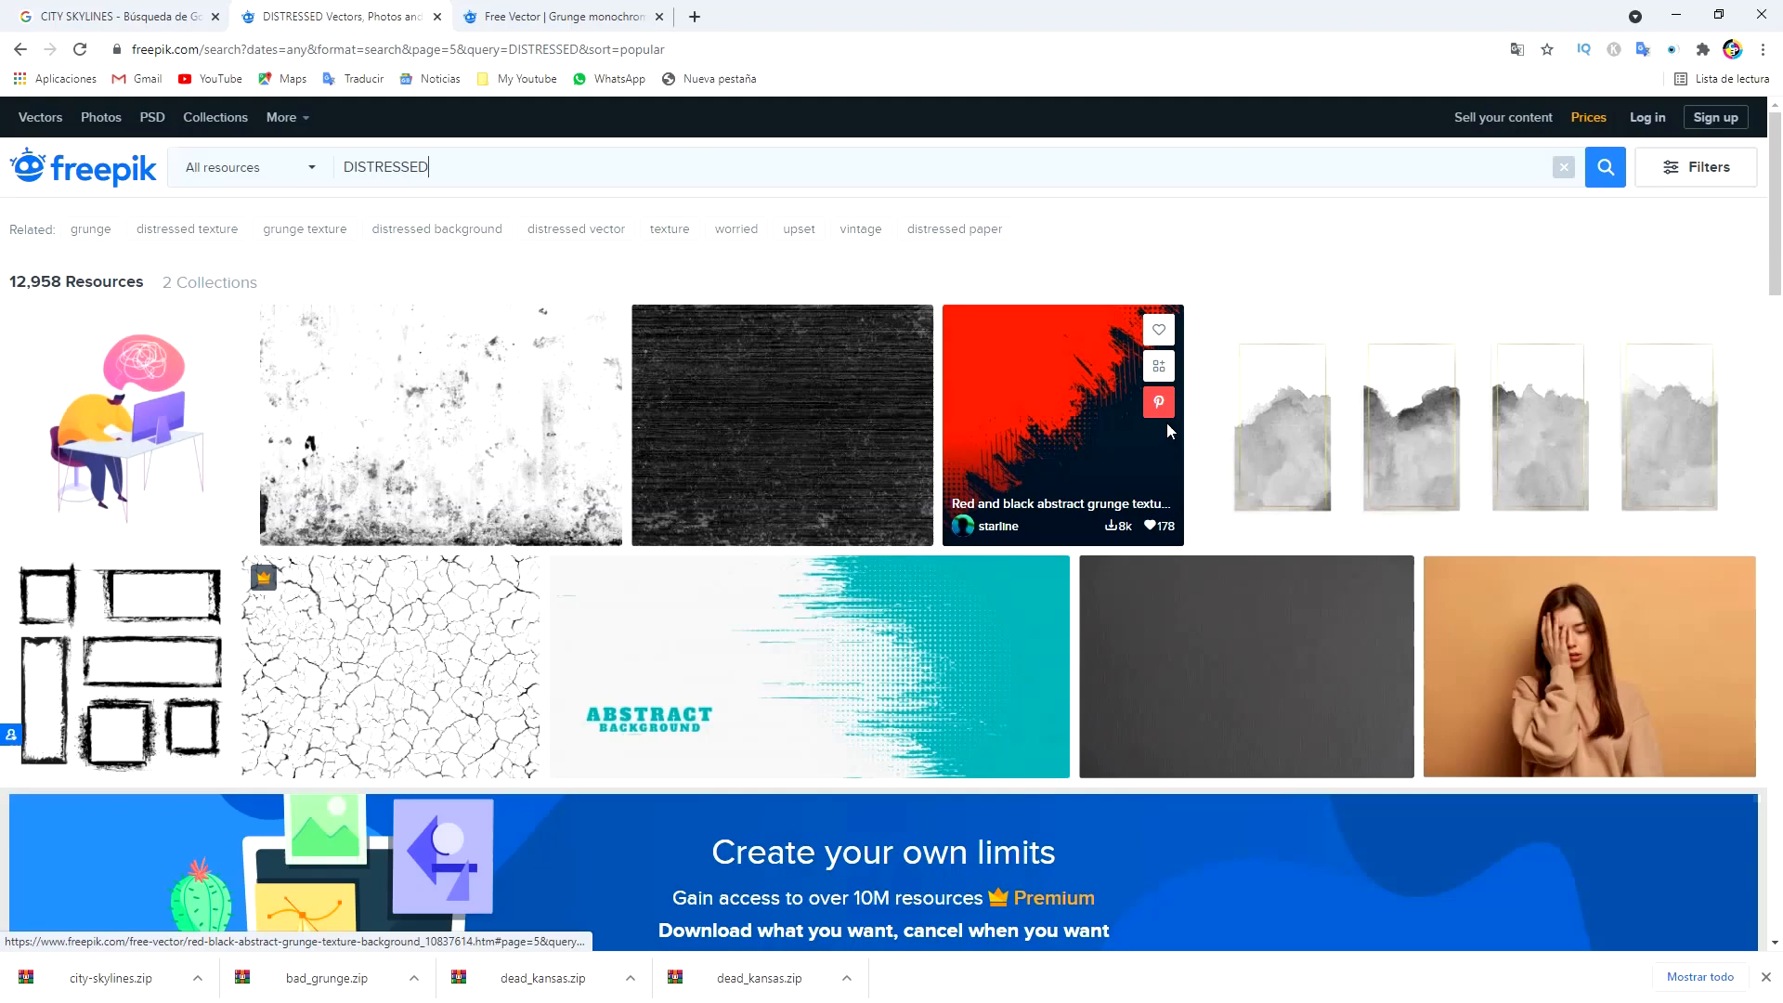
scroll(1075, 464, down, 9)
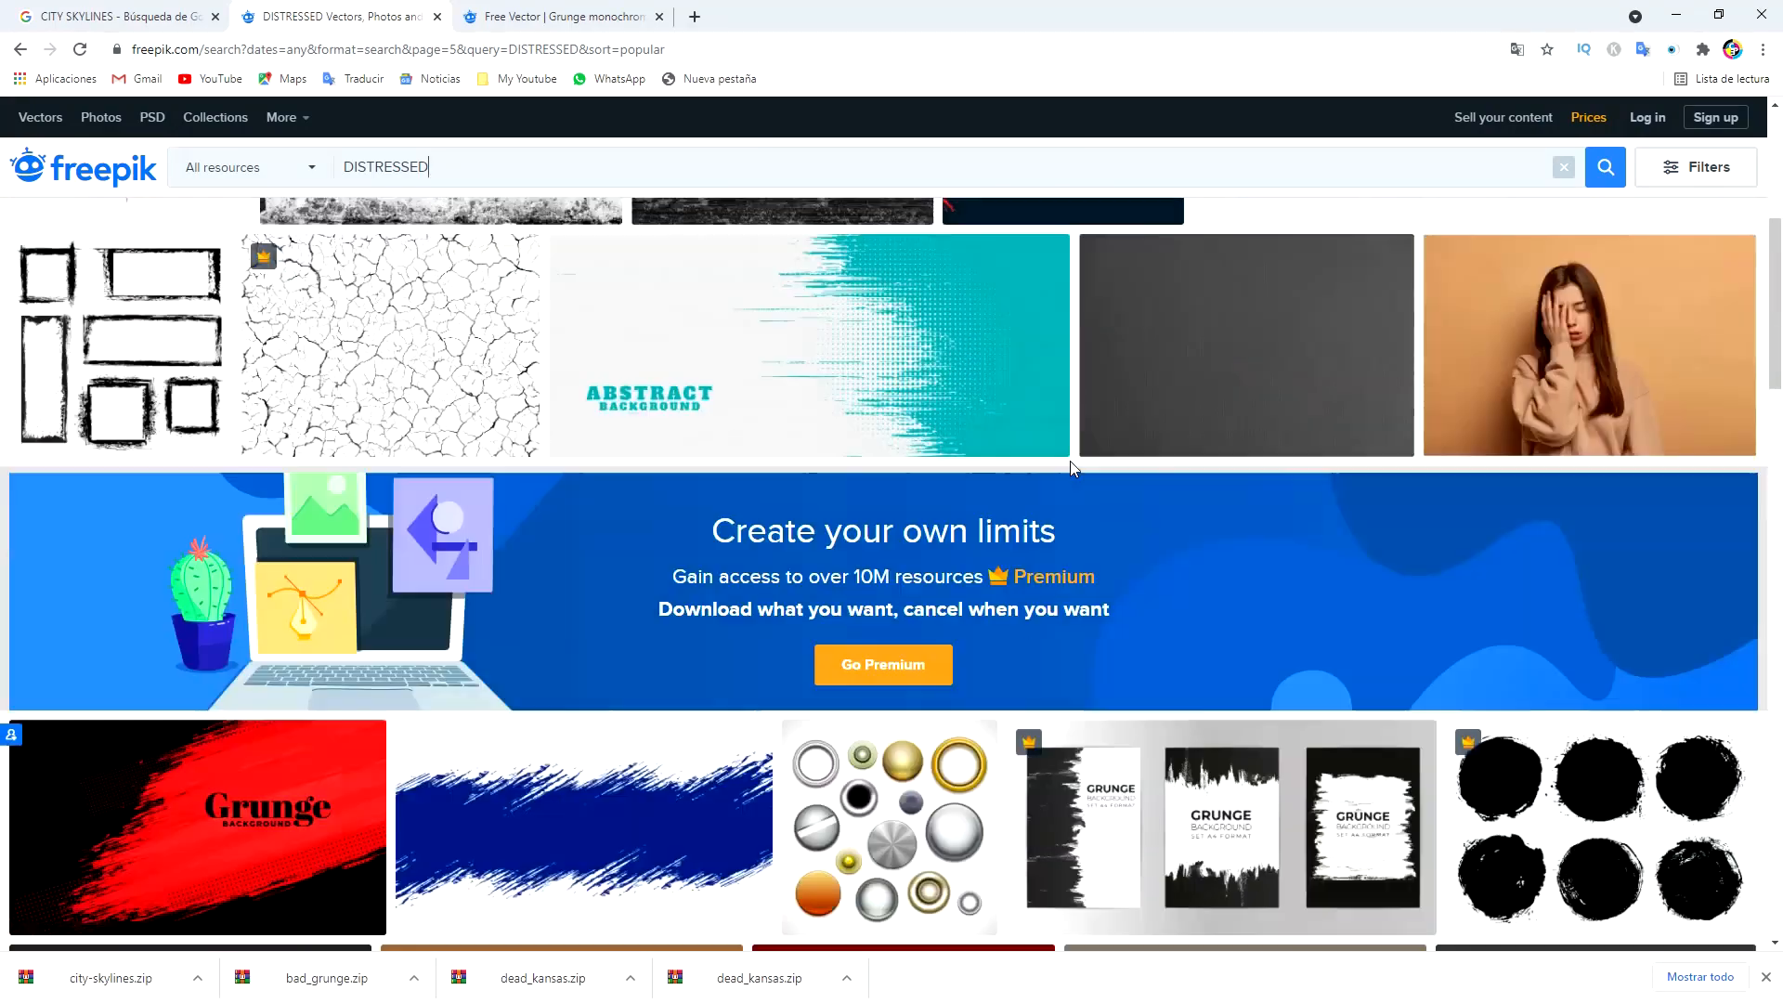
scroll(1073, 468, down, 8)
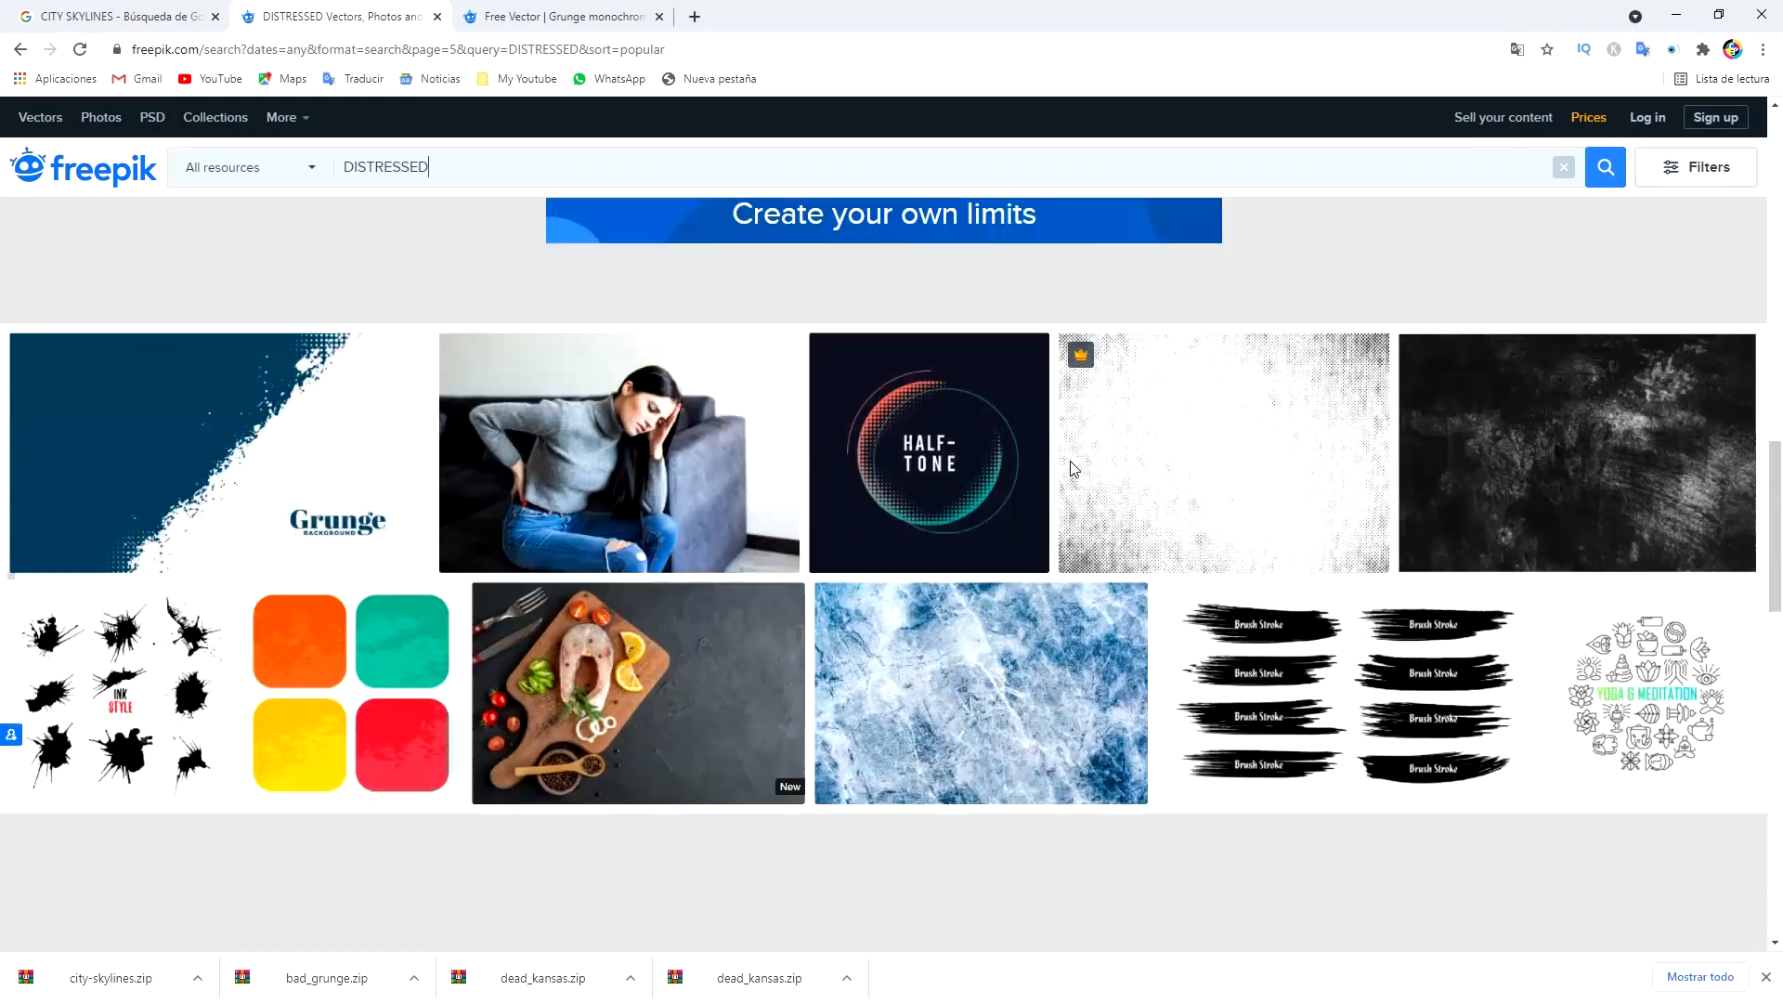
scroll(1073, 467, down, 8)
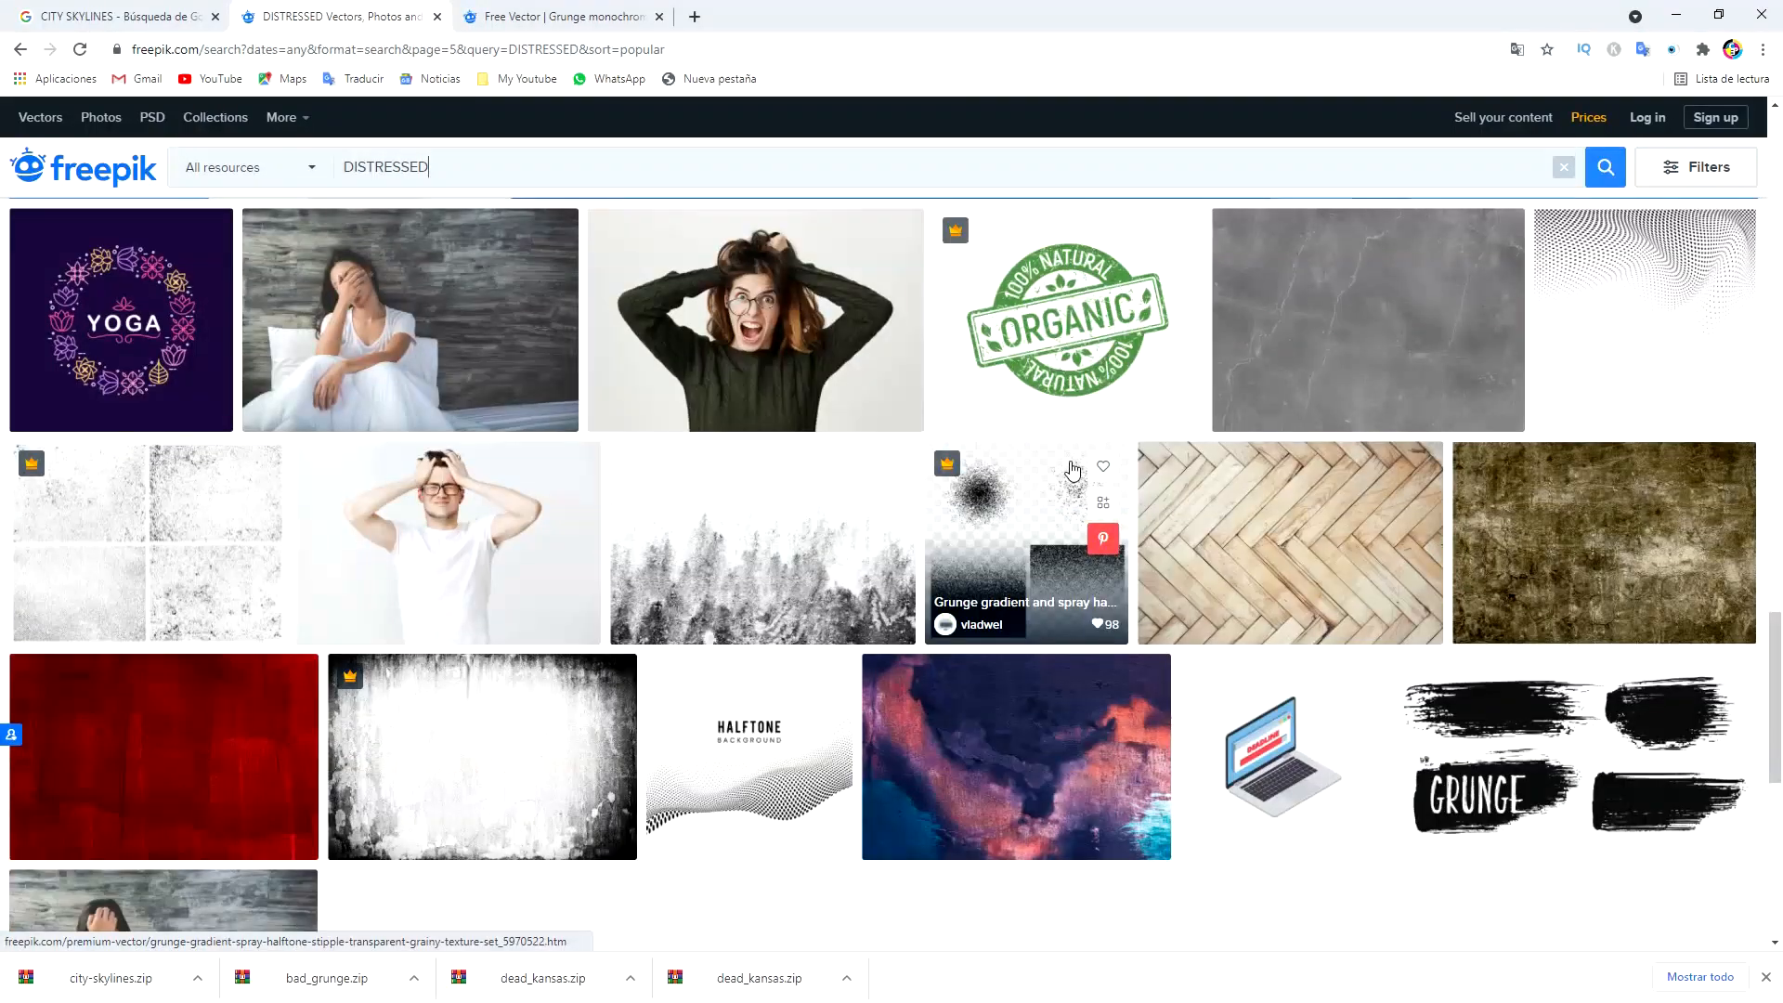
scroll(1073, 469, down, 4)
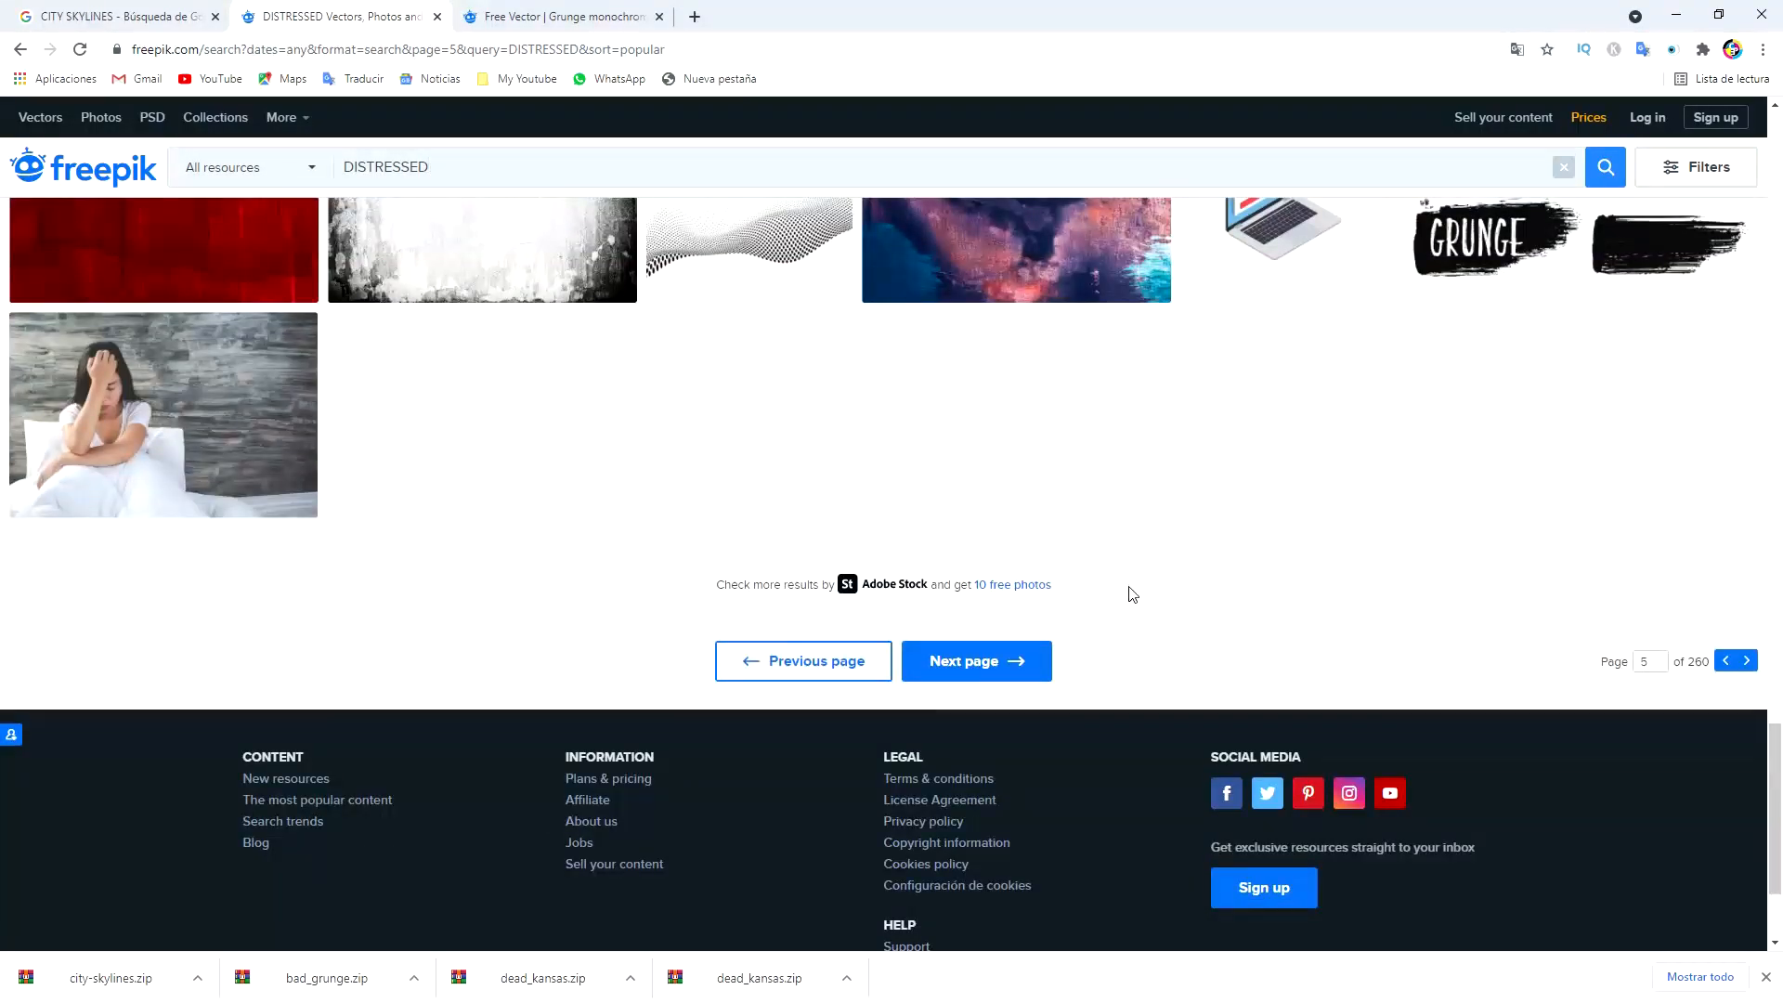
scroll(1128, 587, up, 3)
scroll(1130, 587, up, 20)
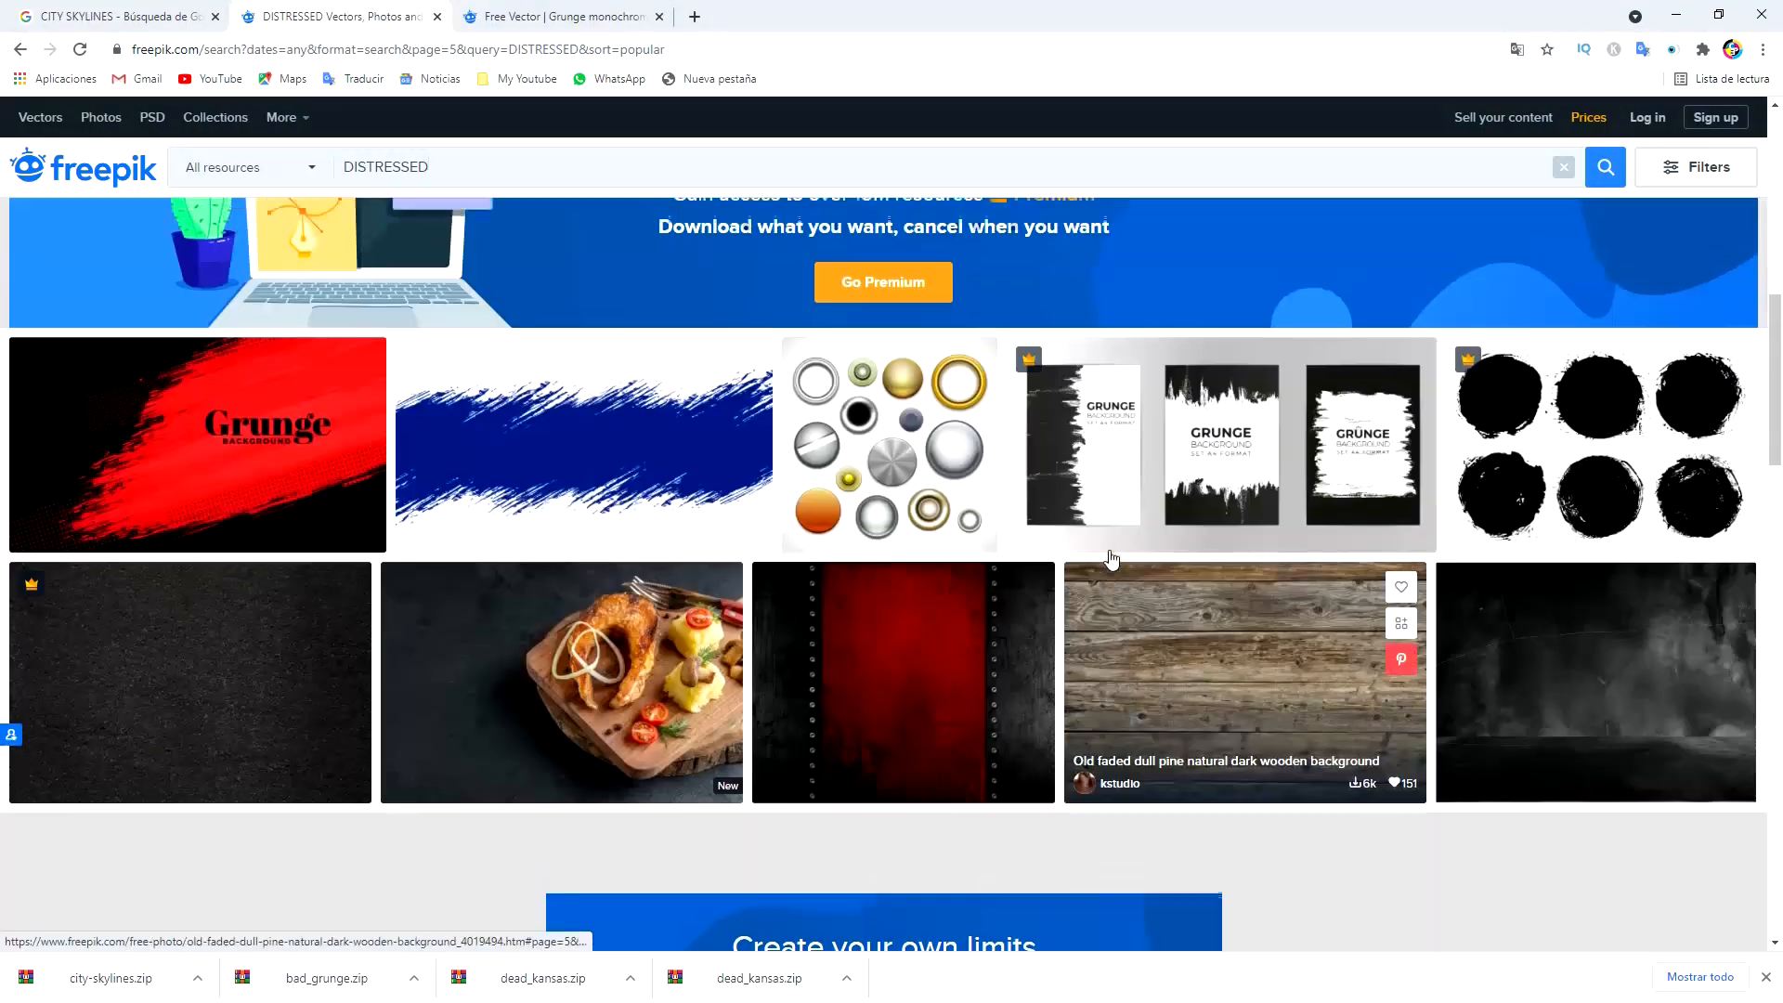
scroll(1111, 558, up, 3)
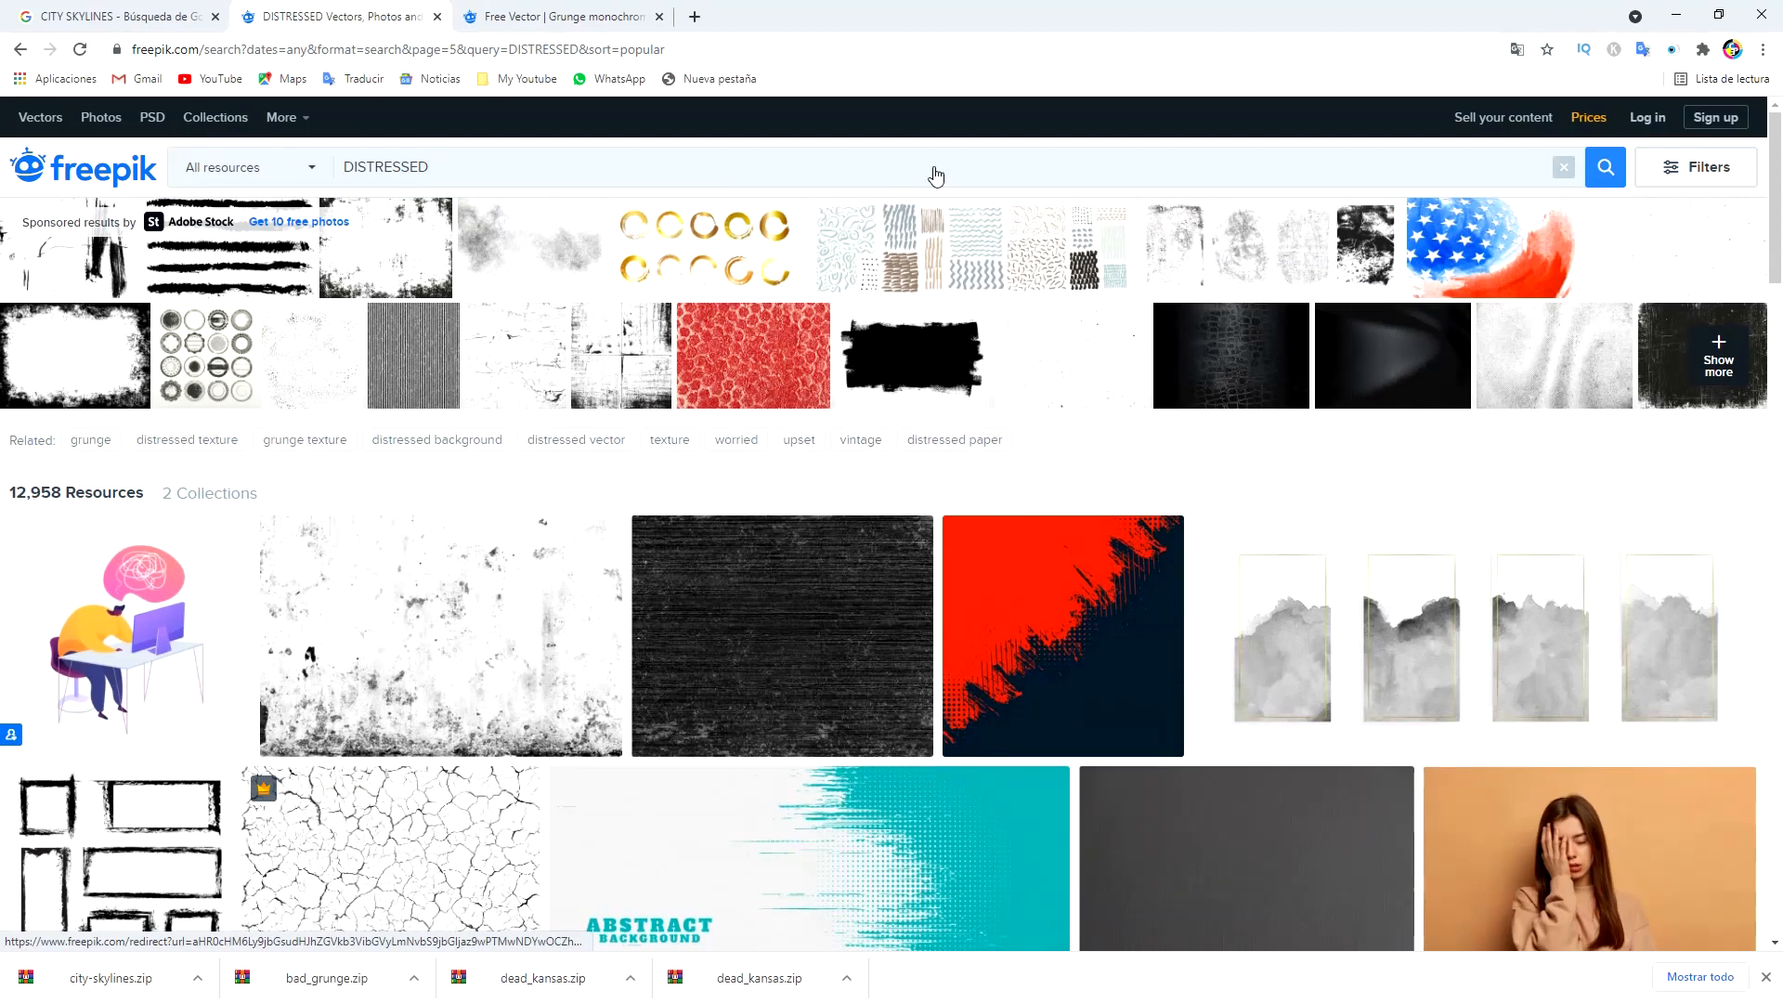
- Switch to the Google Images search, search for DISTRESSED and look over the first rows of textures
click(162, 16)
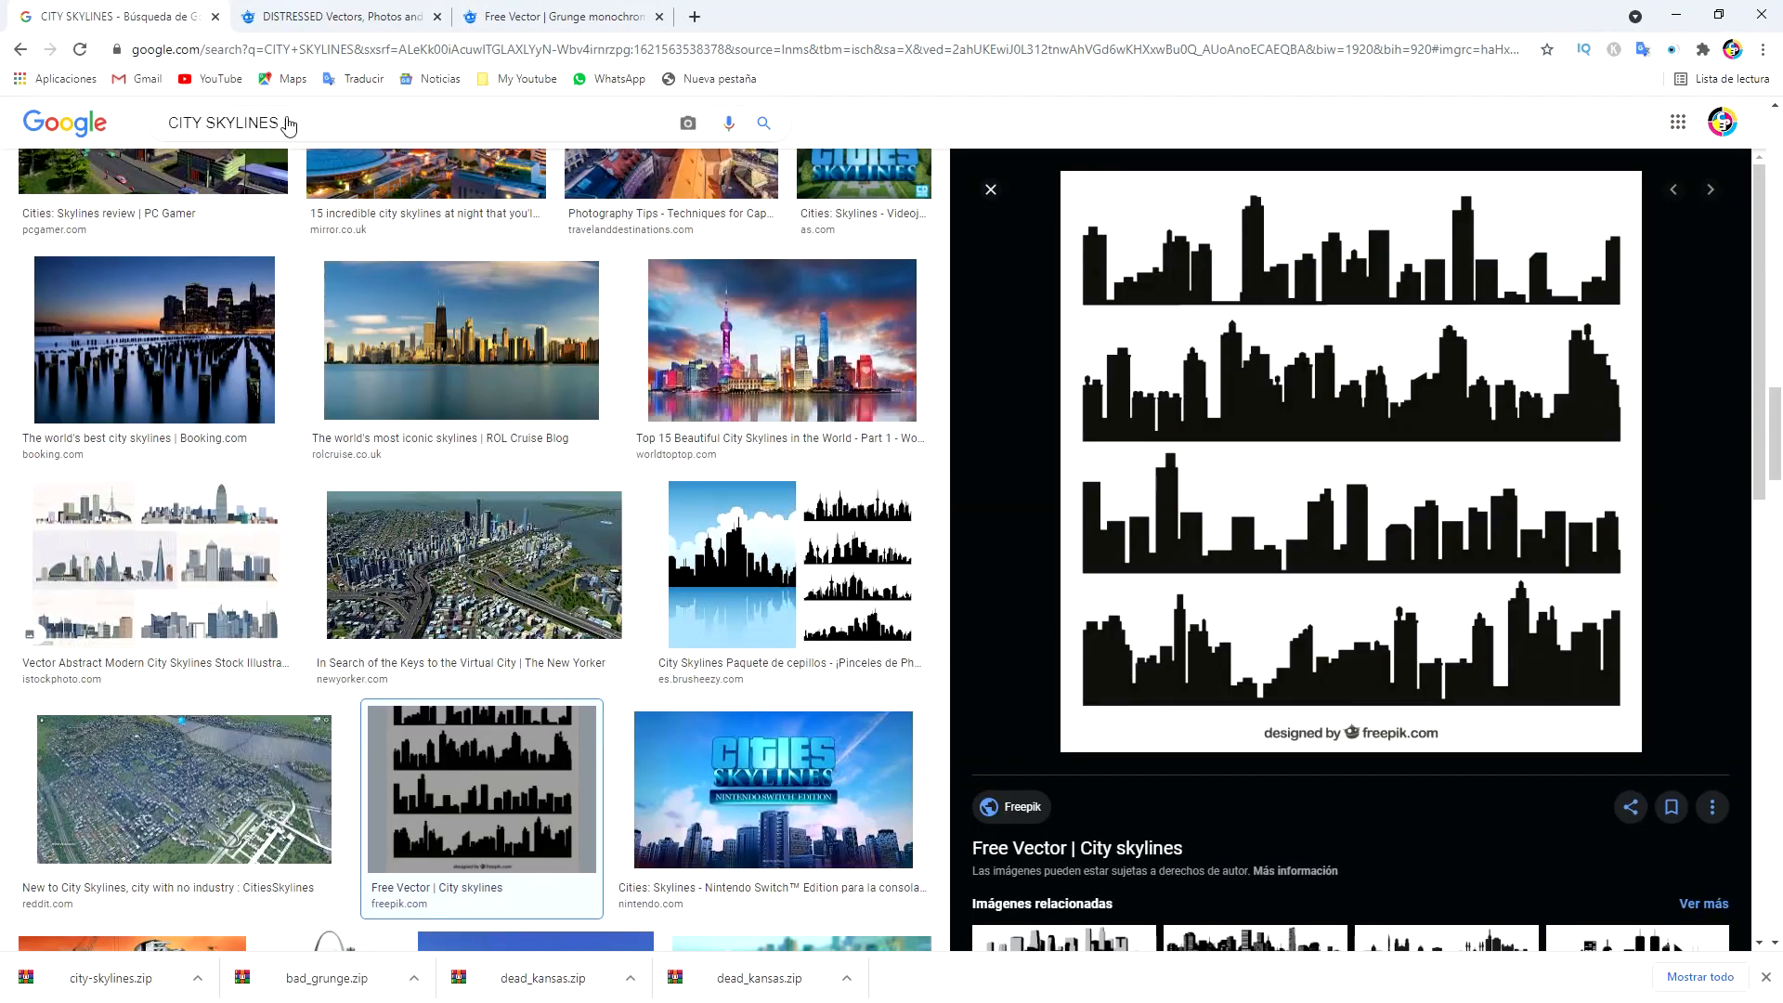
drag(288, 124, 173, 129)
text(DI)
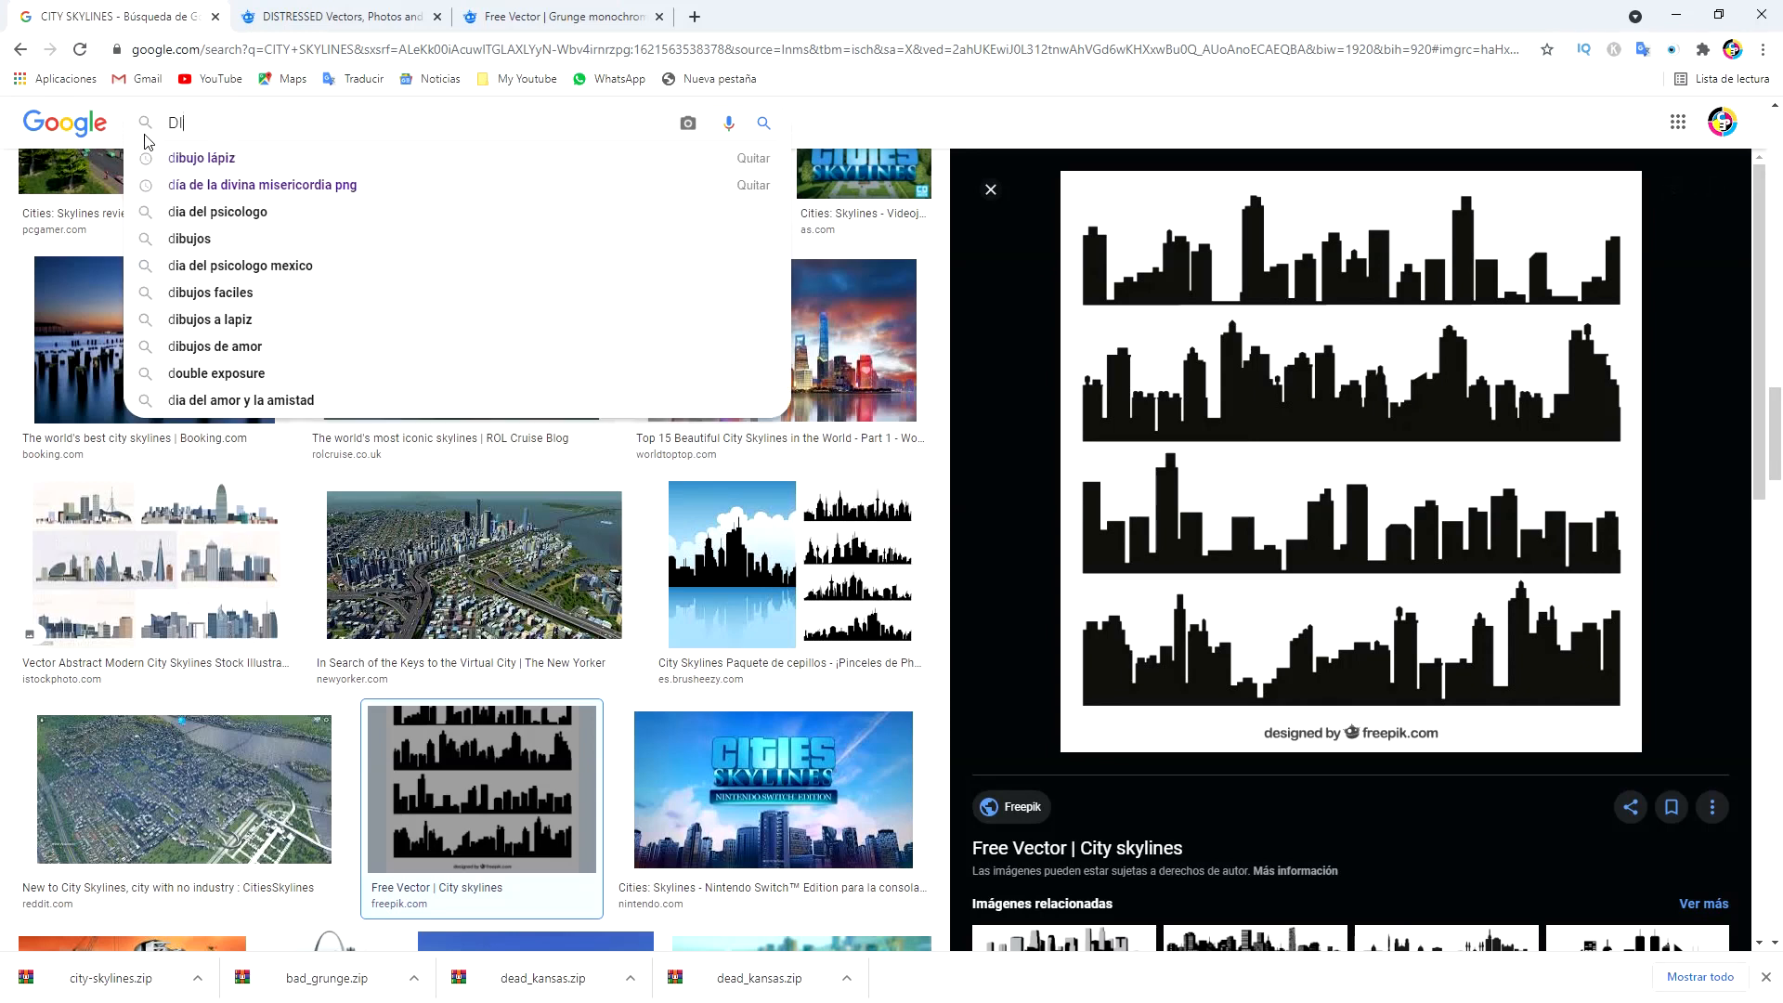
text(STRESSE)
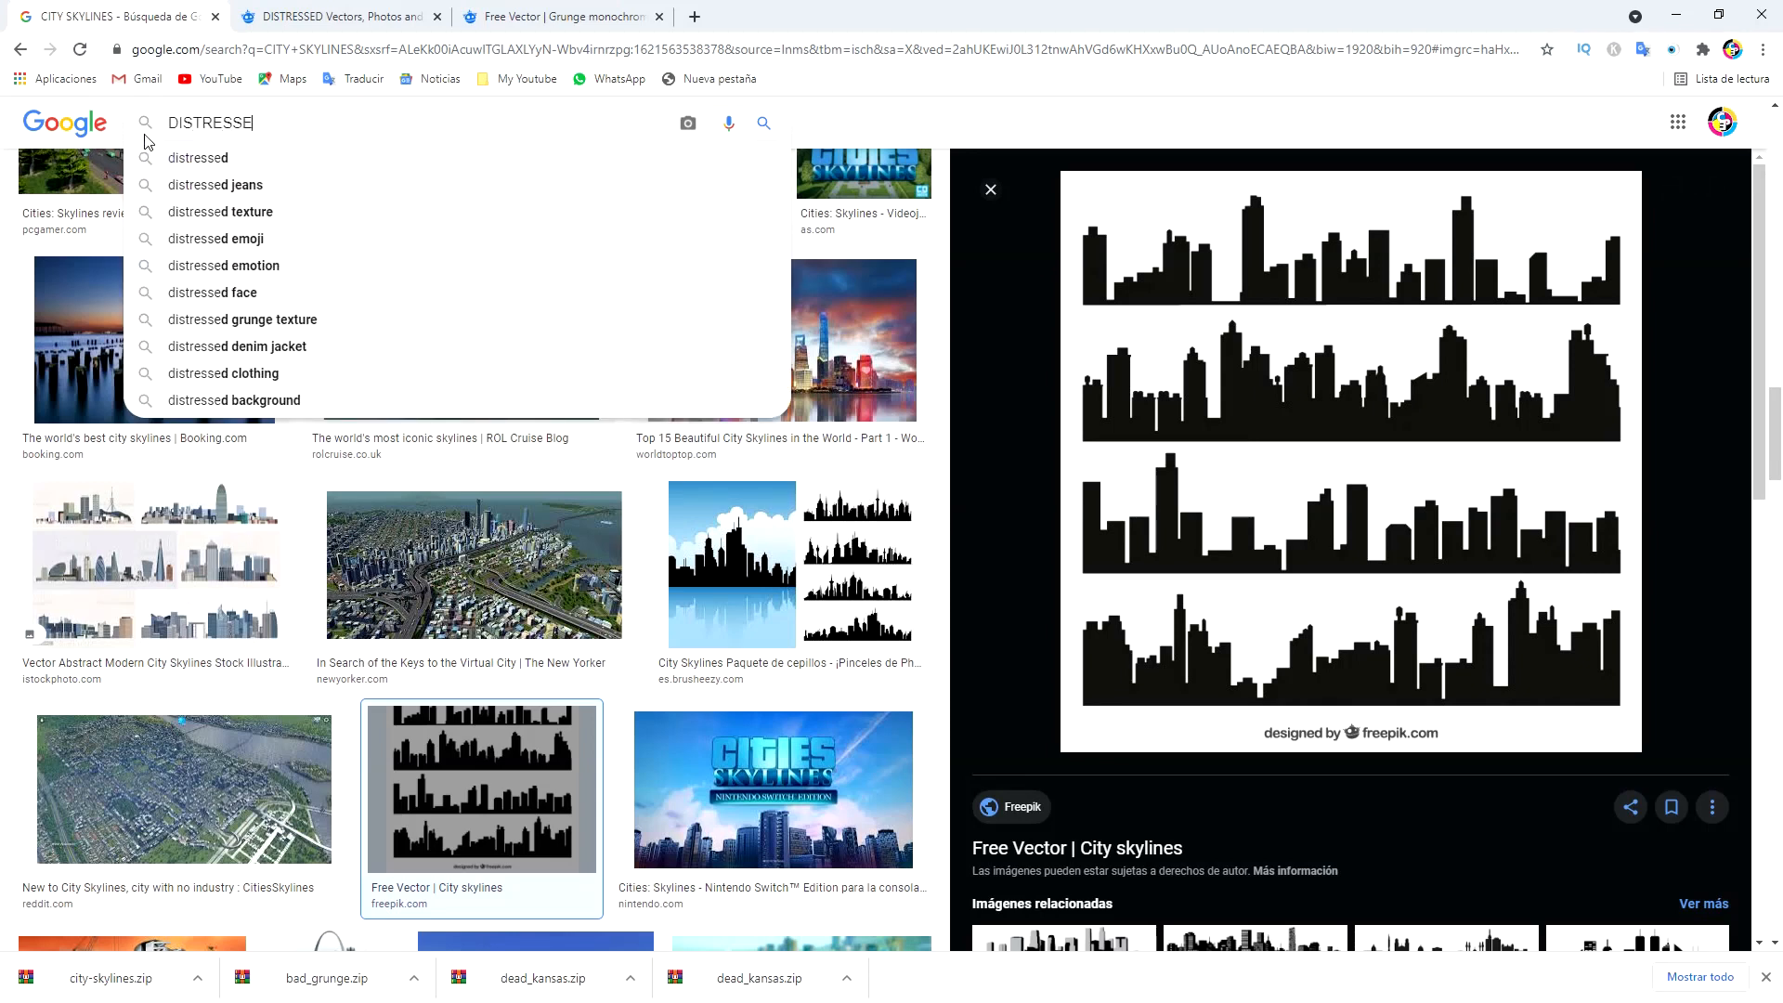
key(Return)
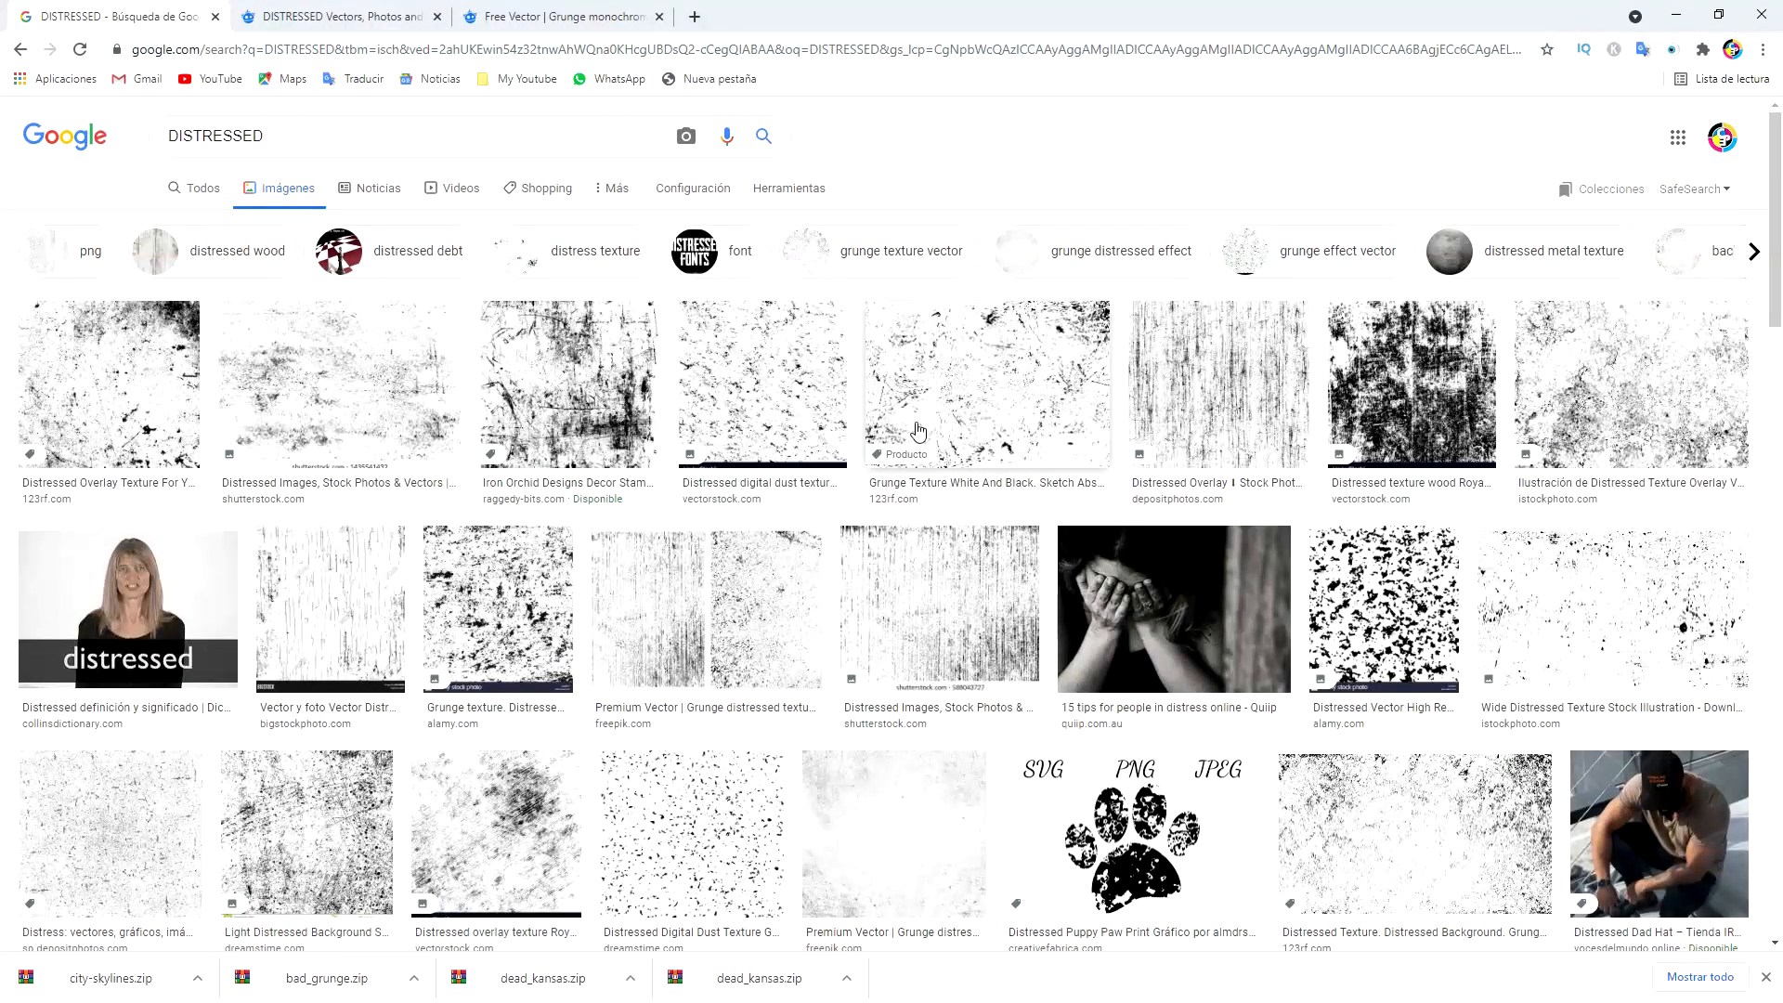
scroll(1054, 418, down, 1)
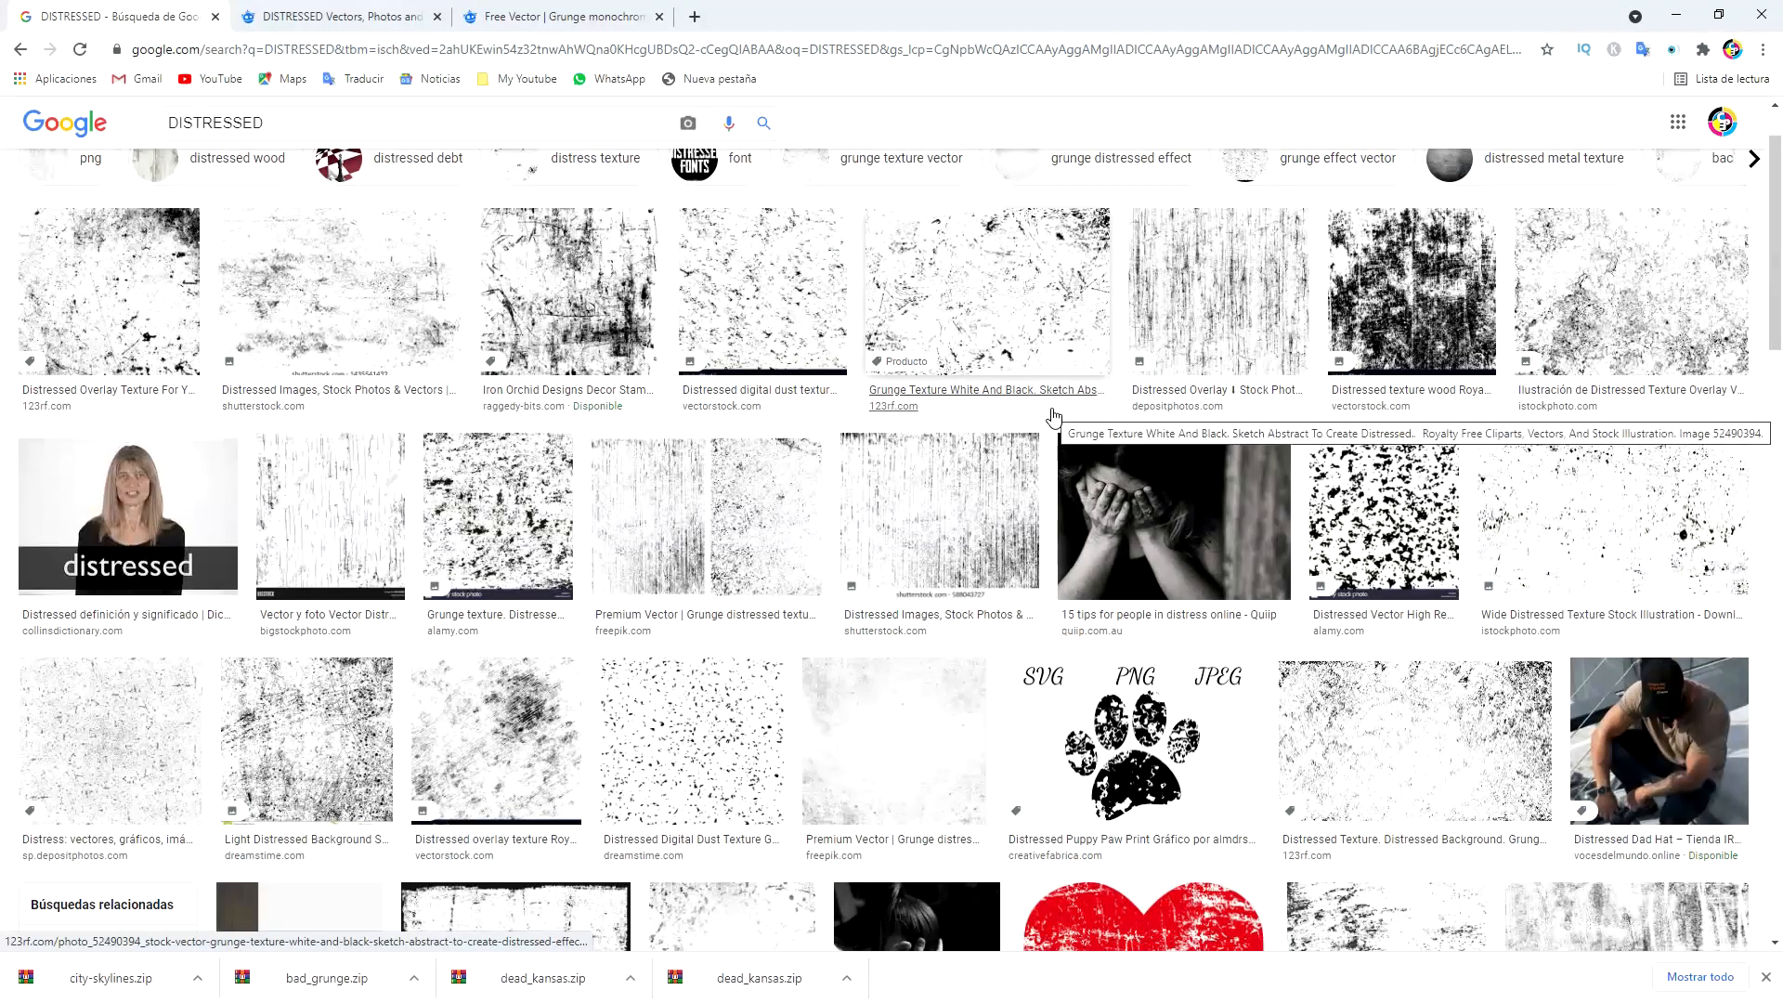
scroll(1063, 420, up, 1)
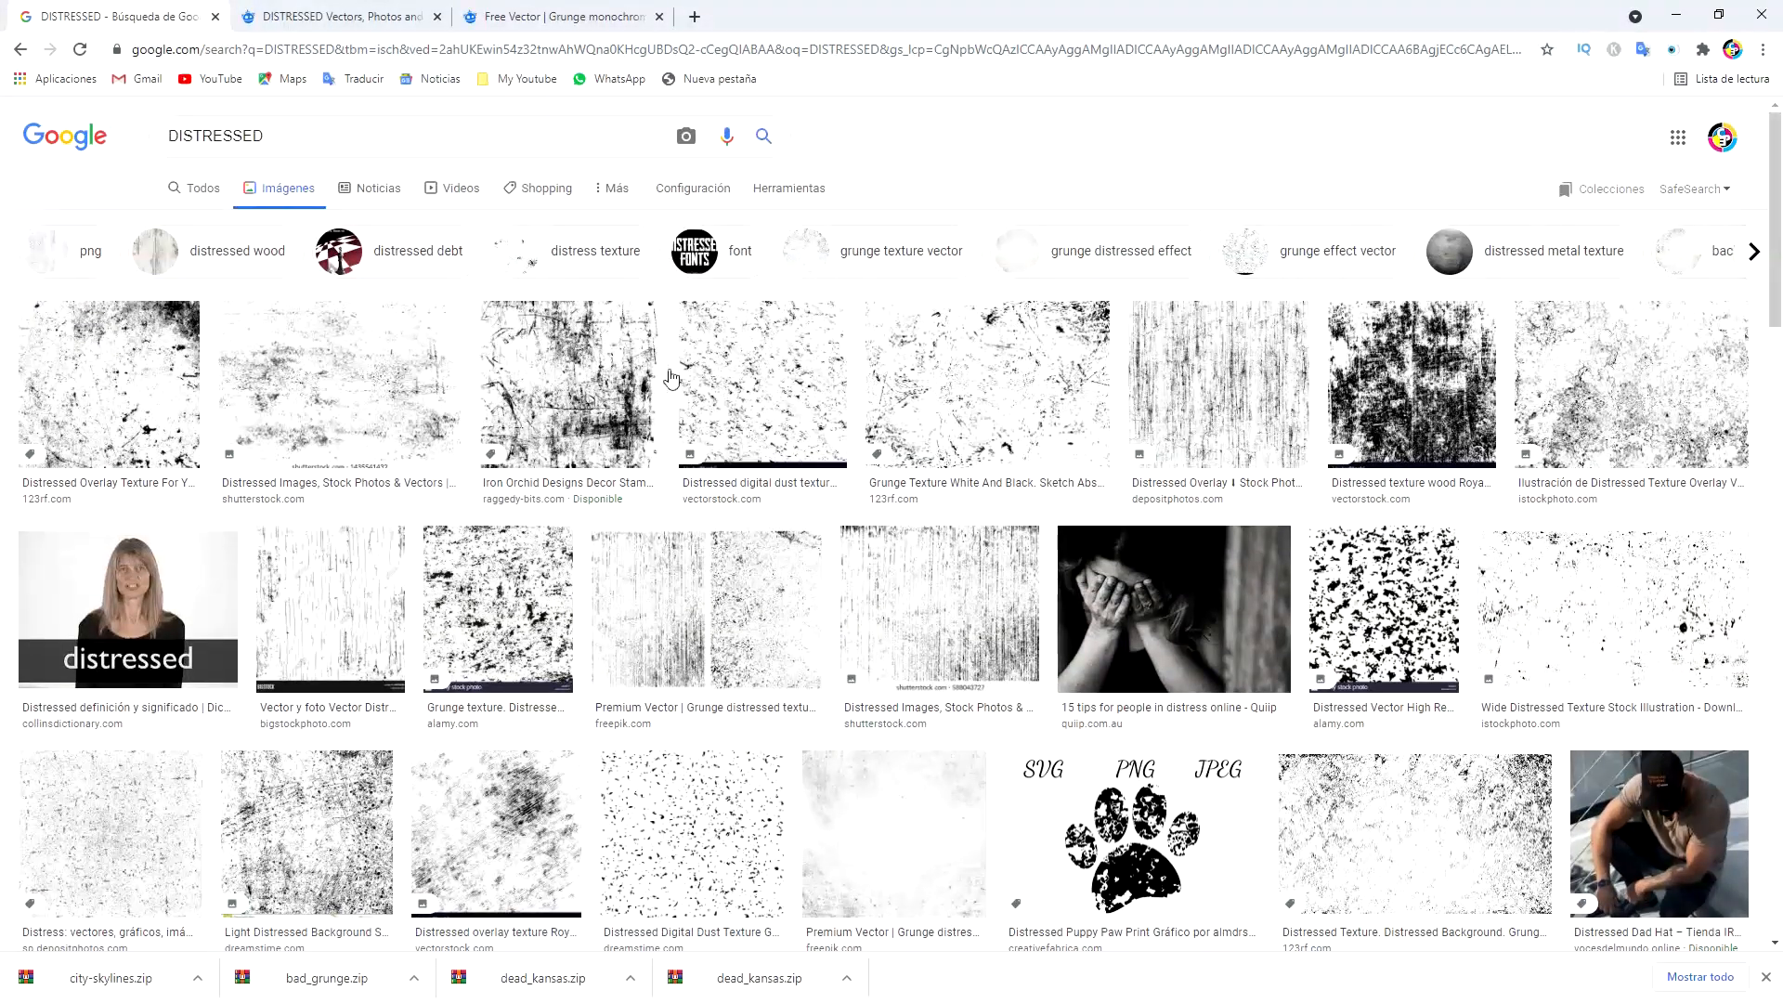
- Open the 123RF distressed overlay texture image in a new tab and close its preview in the results
click(63, 395)
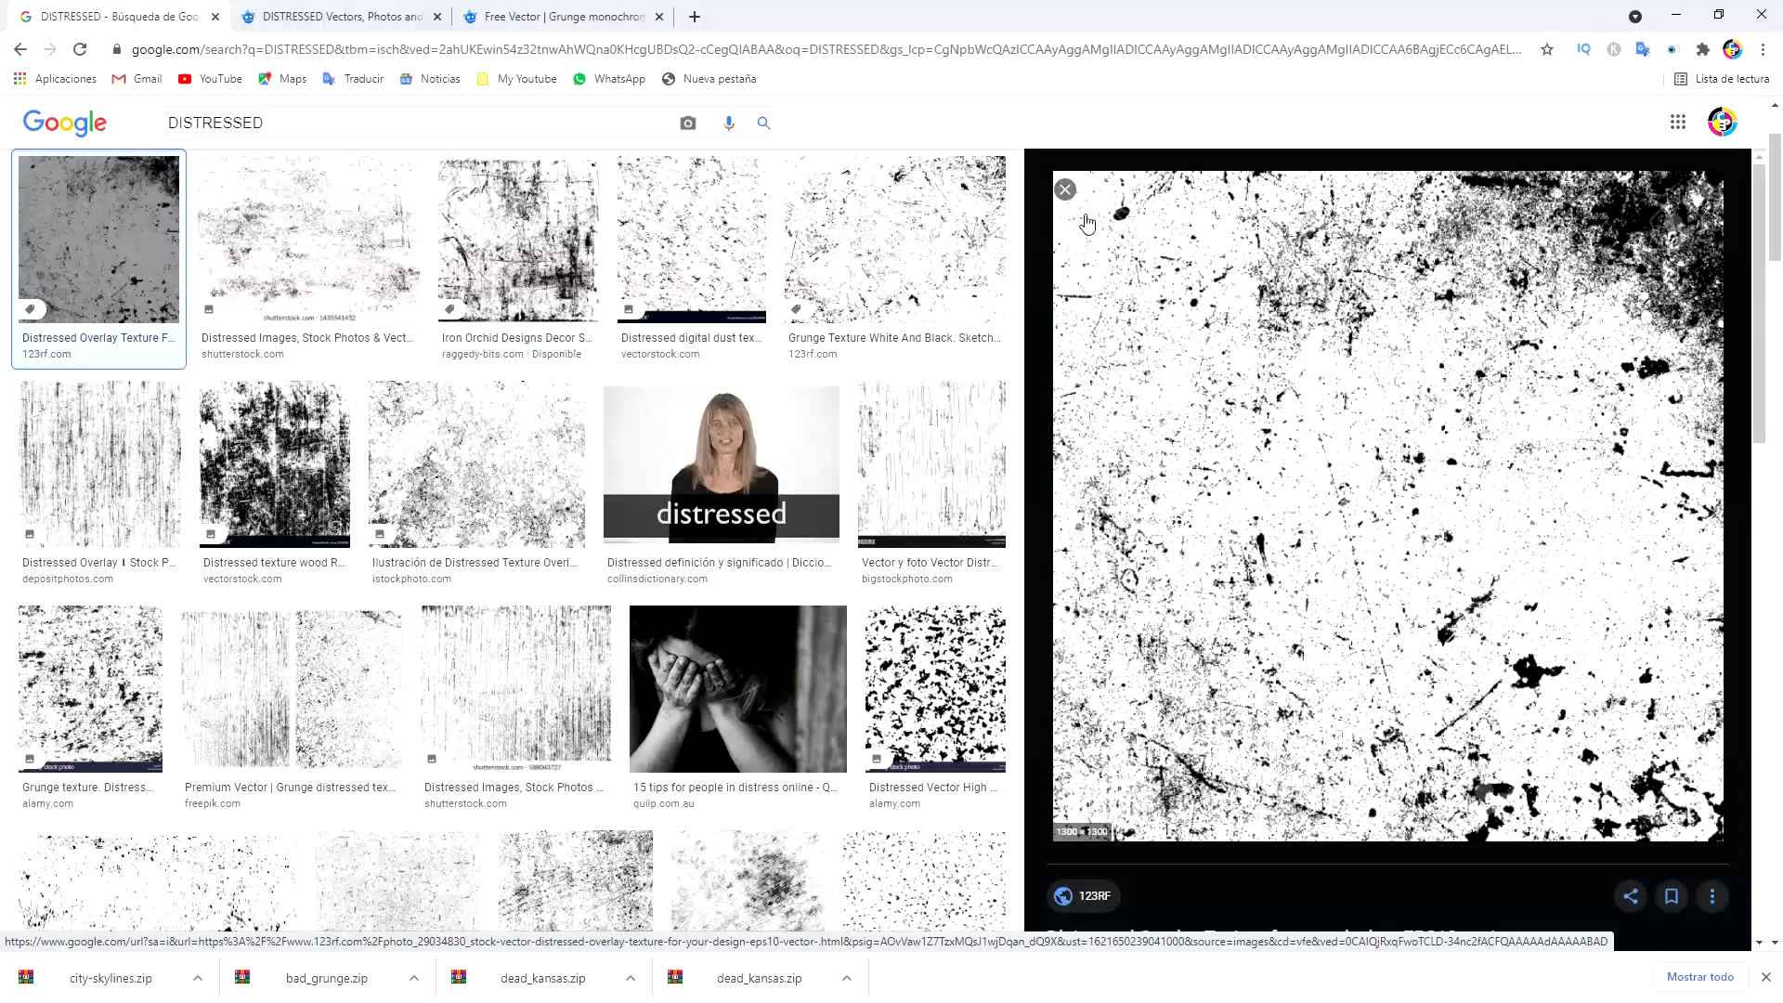
right_click(1288, 352)
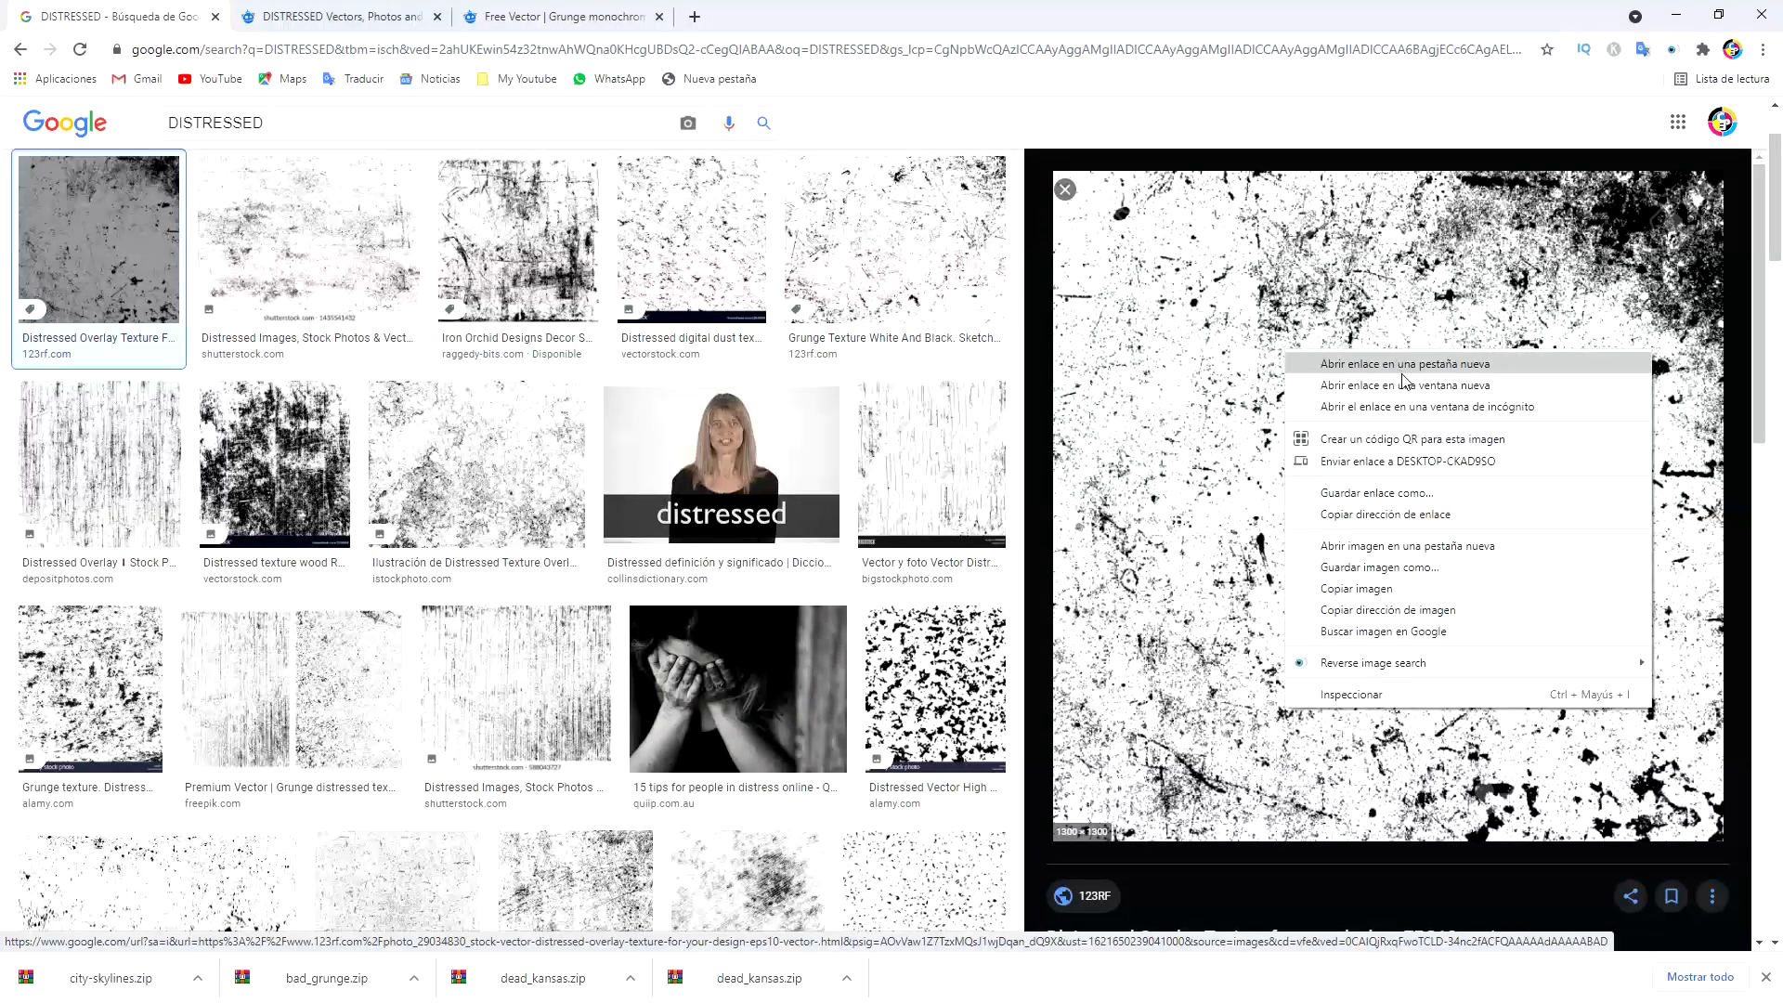
click(1349, 540)
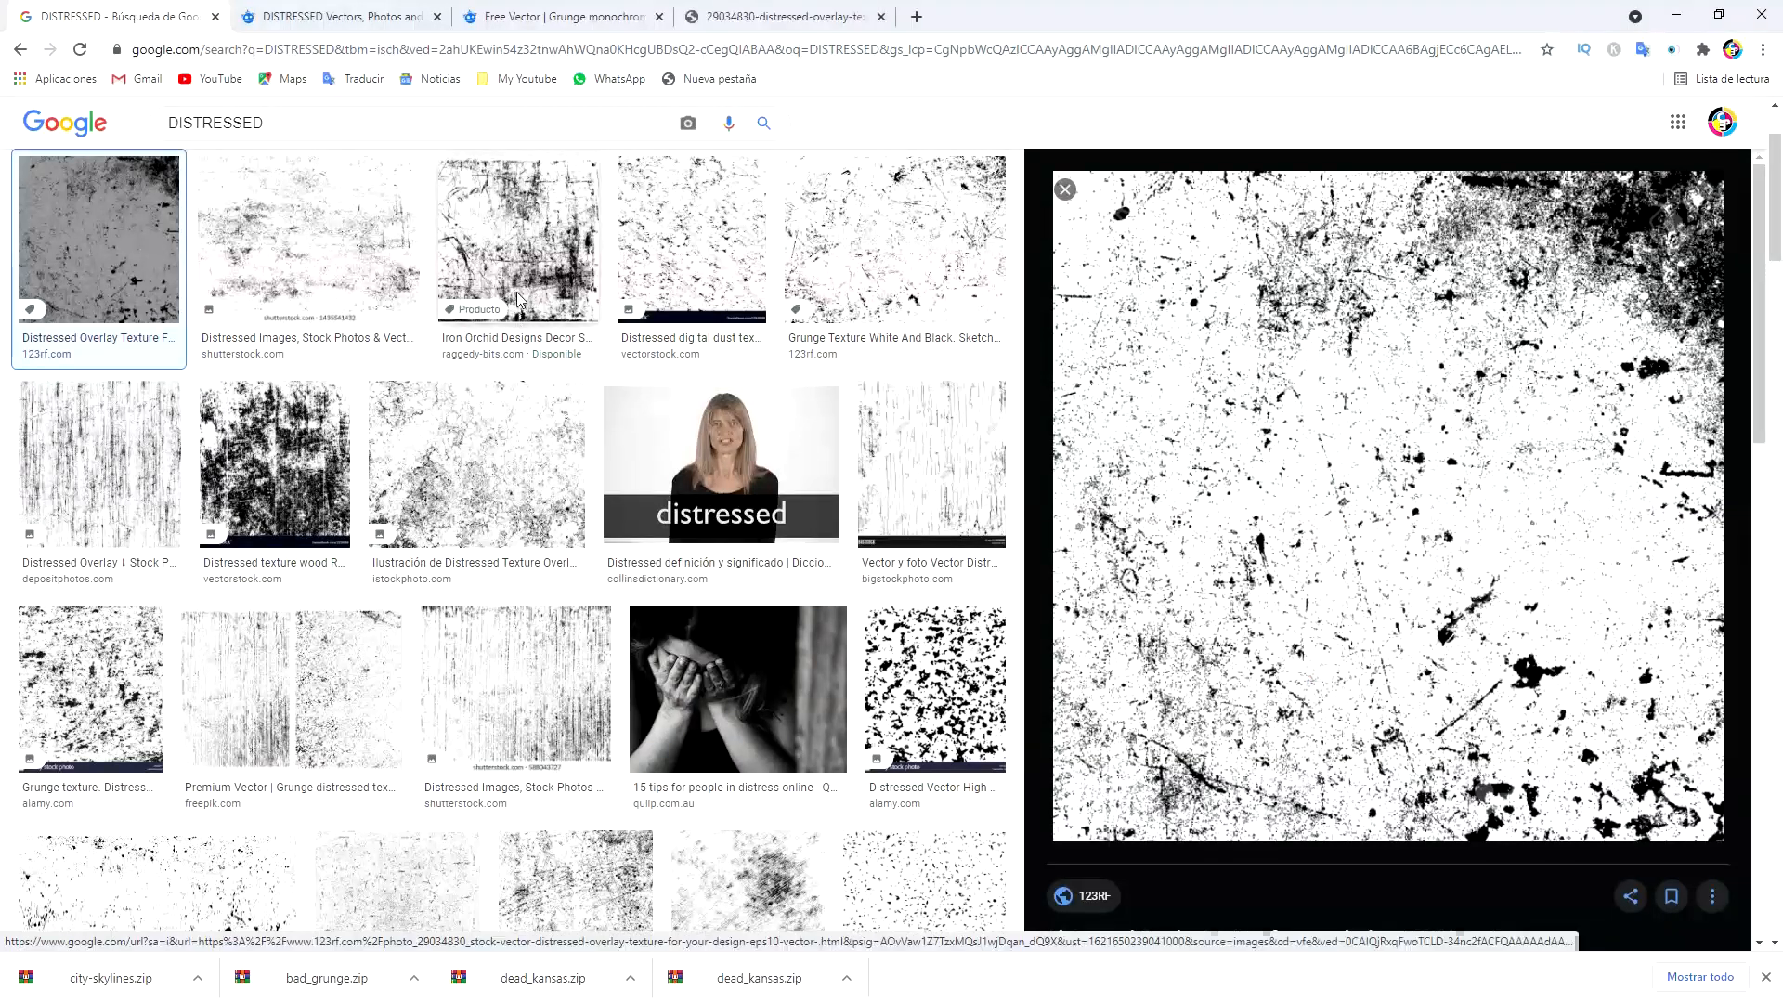
key(Escape)
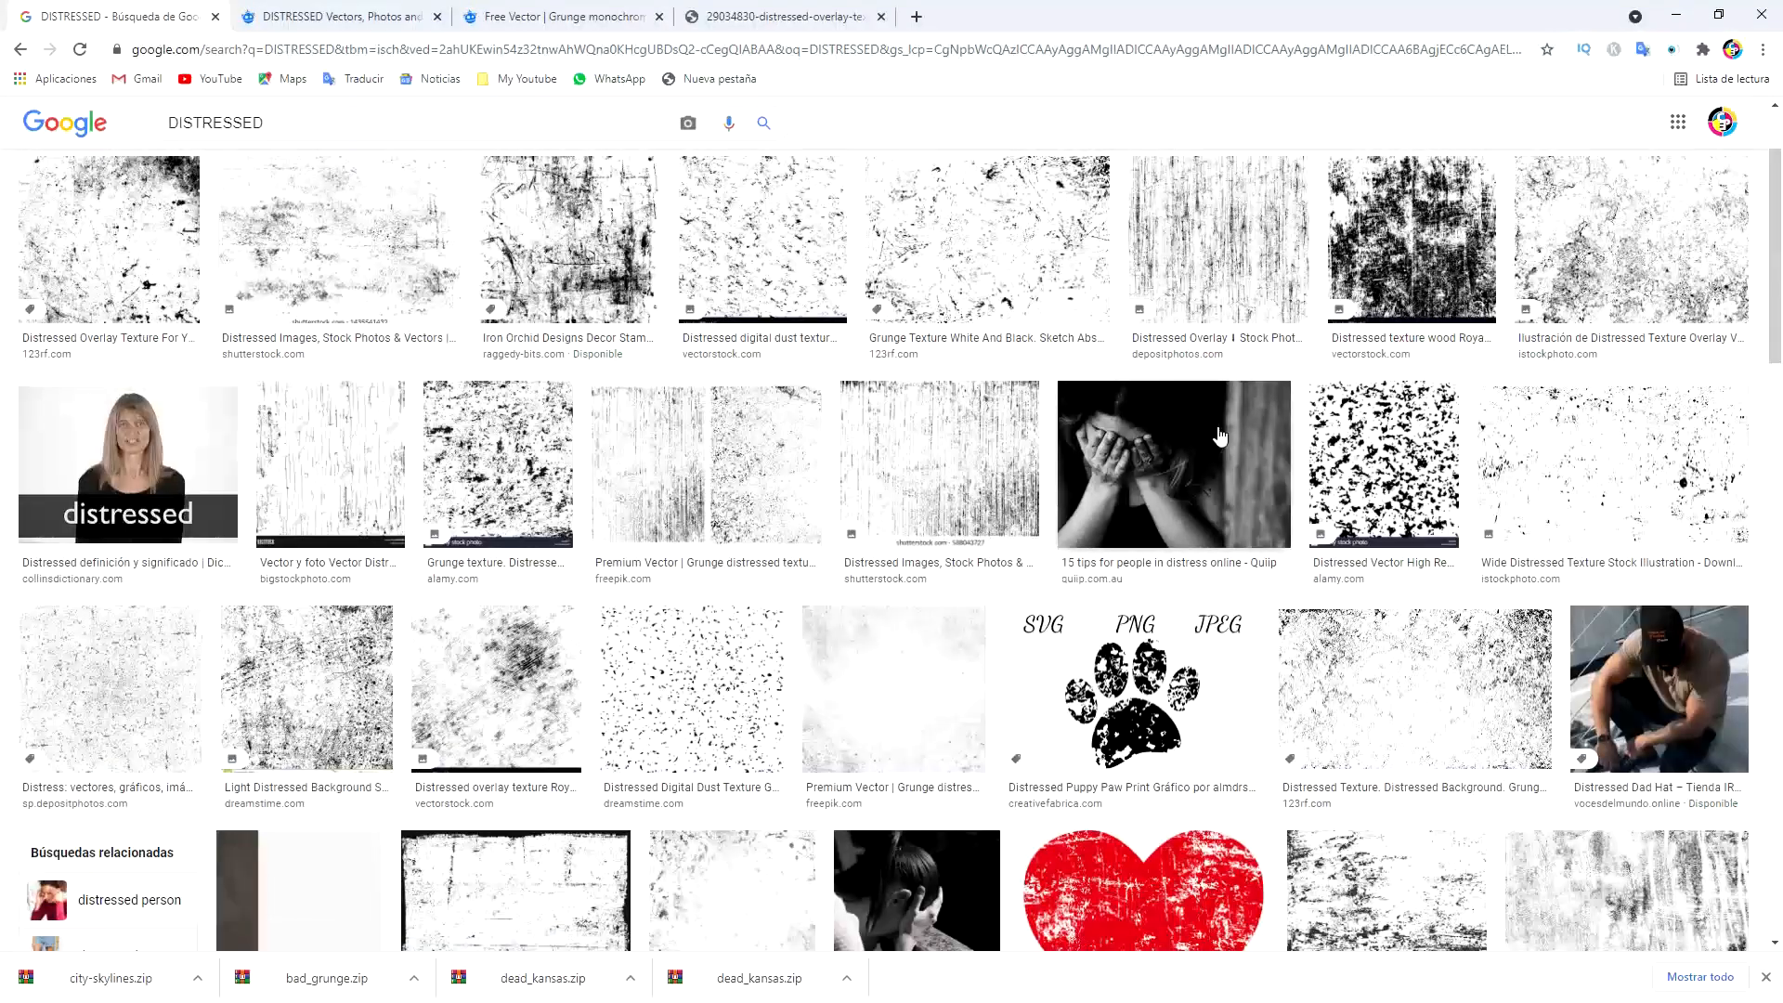
- Open the iStock wide distressed texture image in its own tab and copy the image
scroll(930, 478, down, 1)
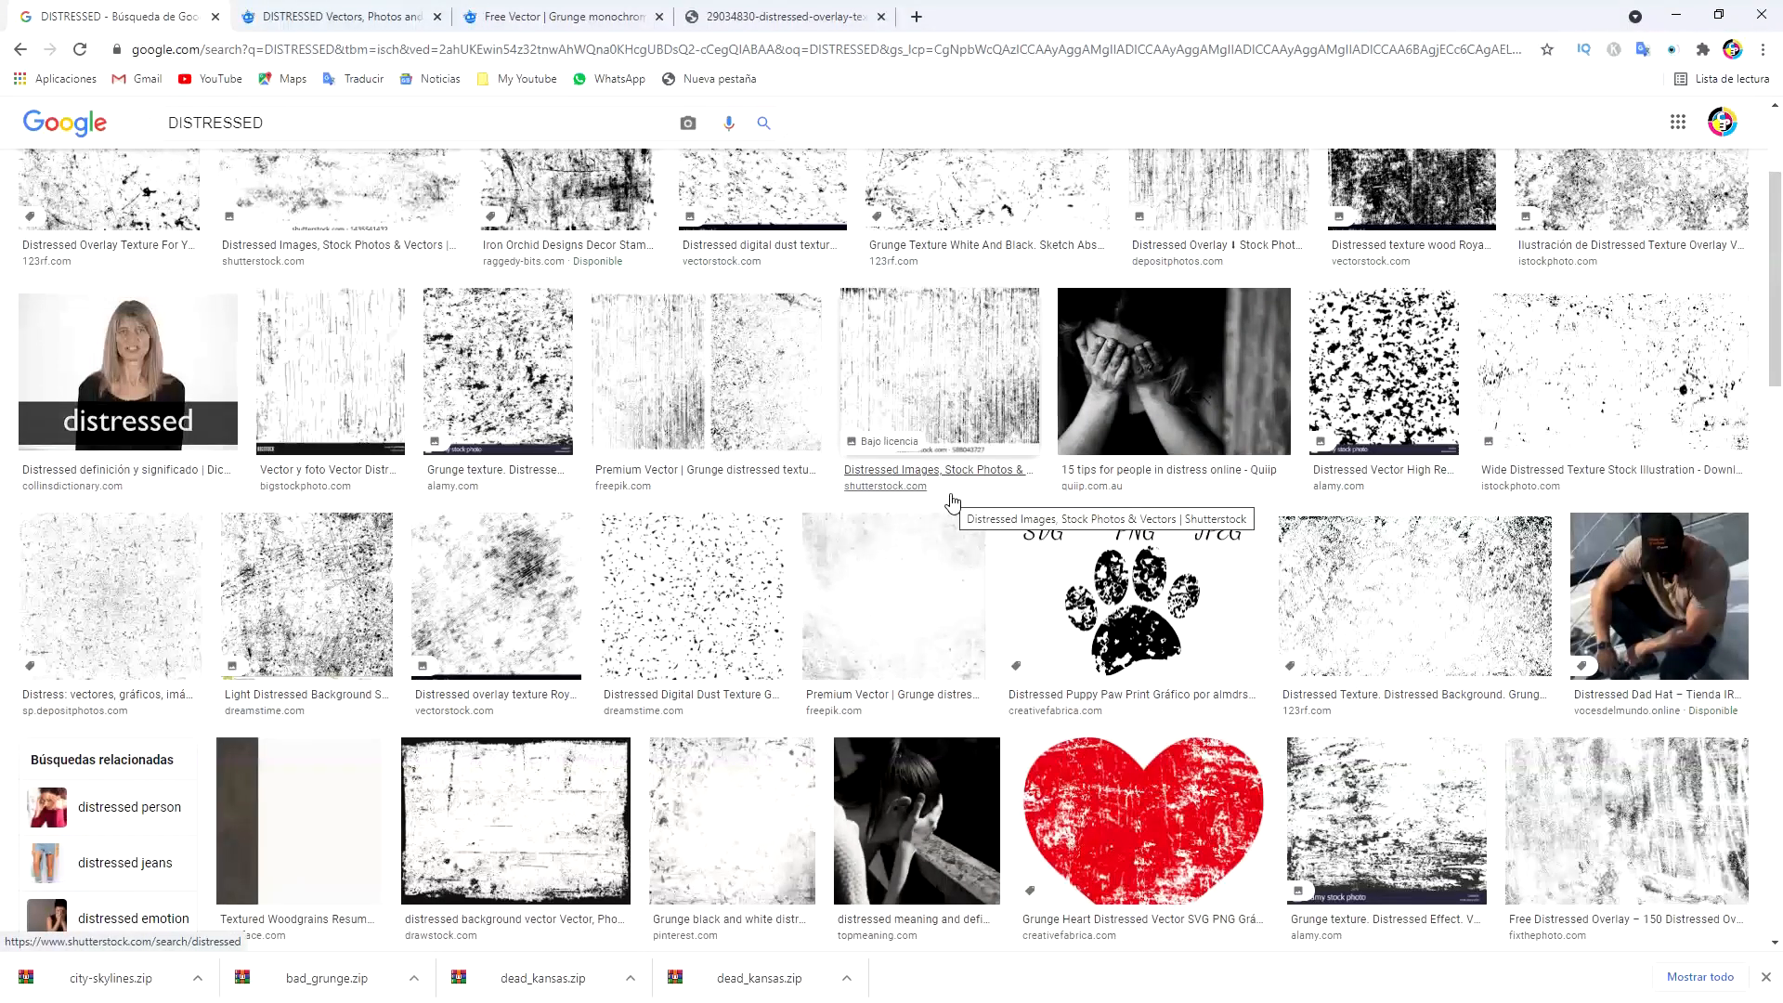
click(1583, 371)
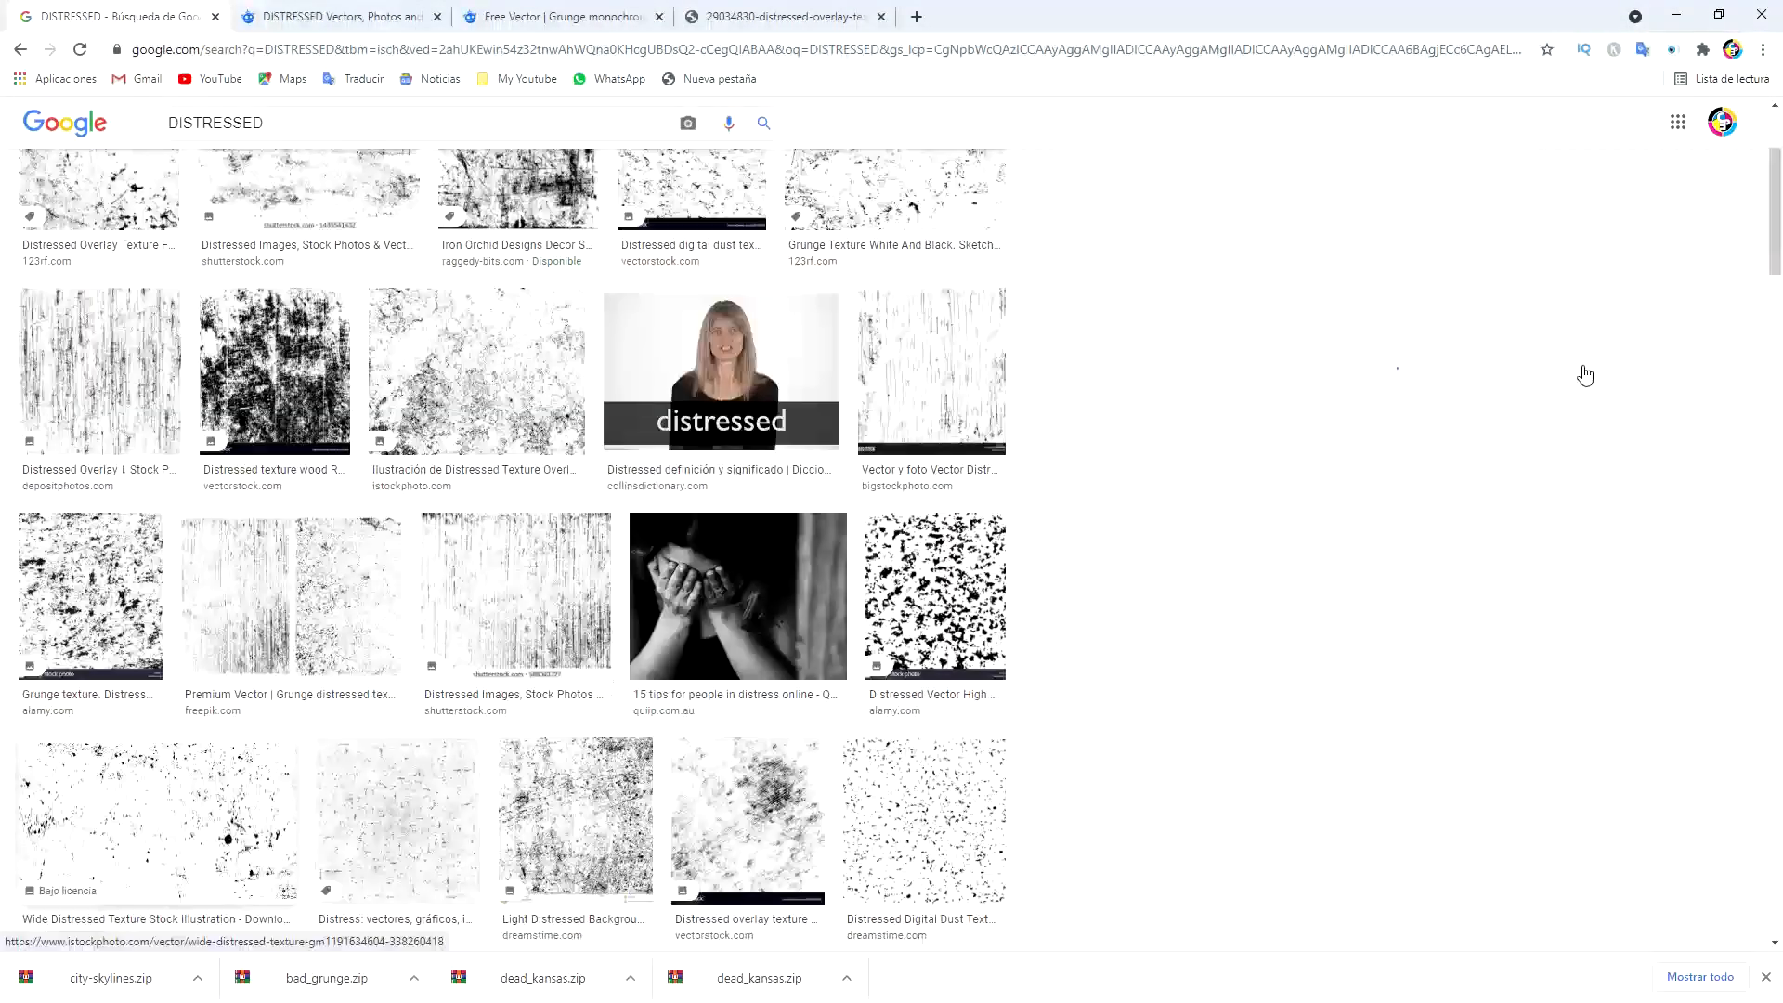
right_click(1342, 351)
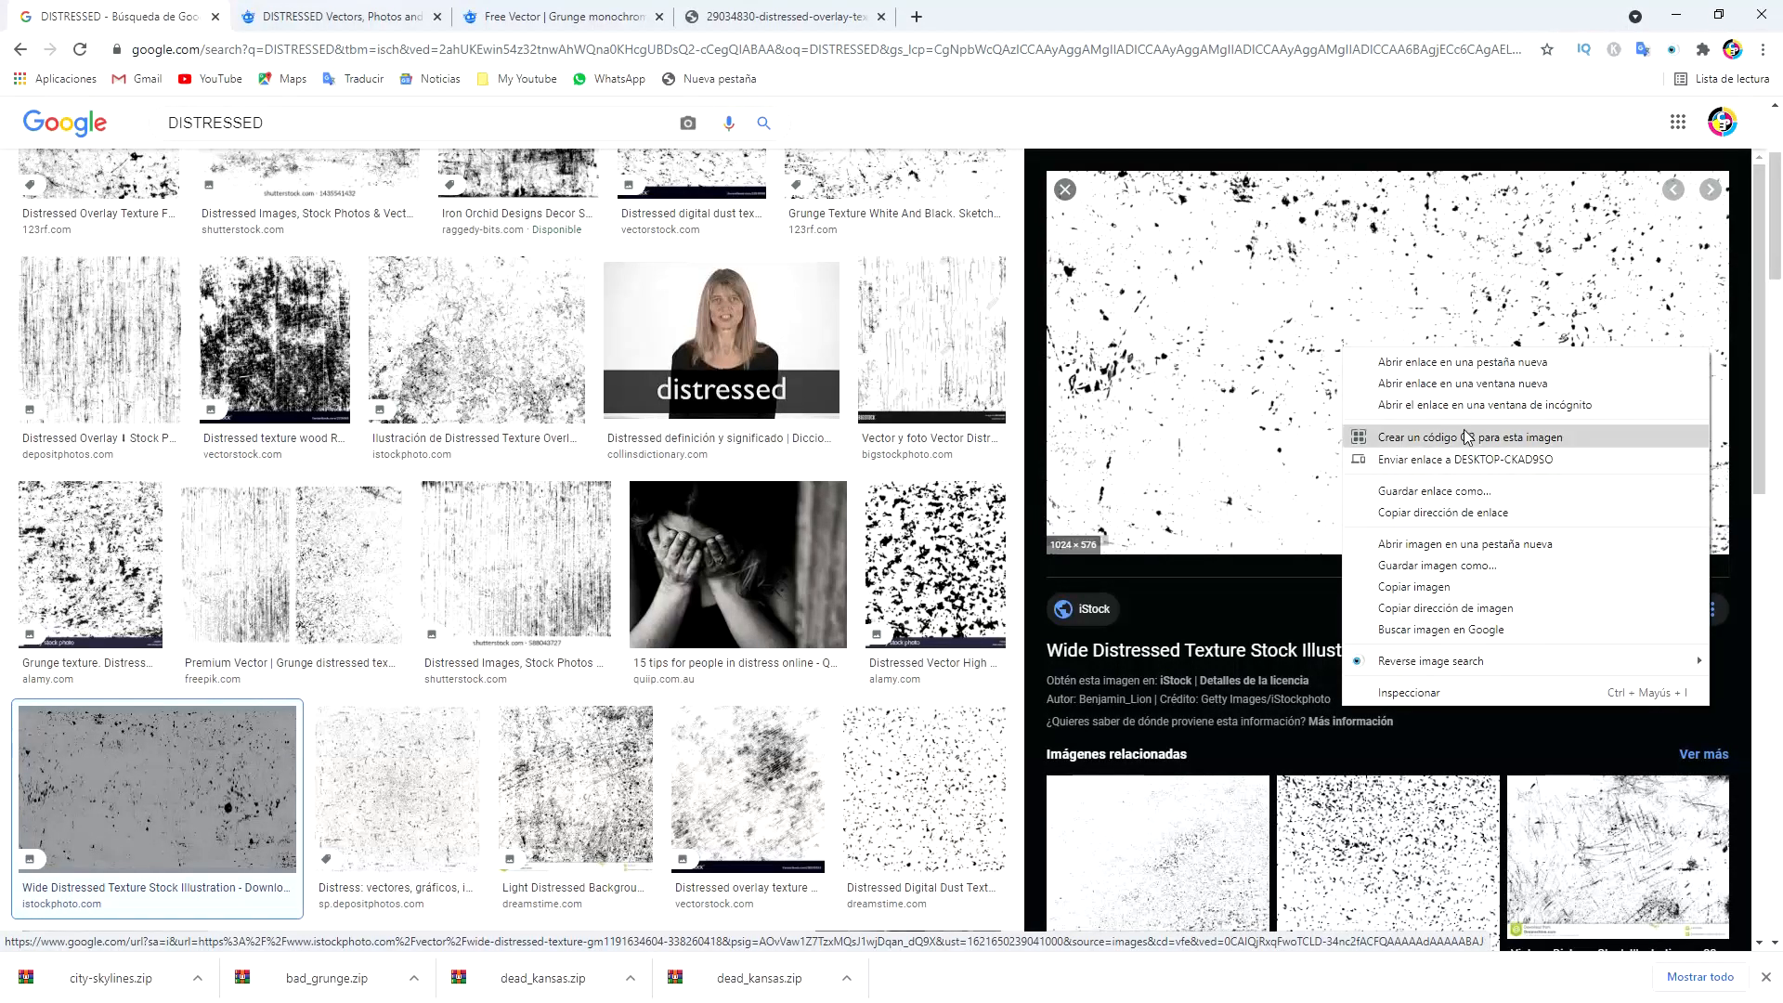
click(1468, 548)
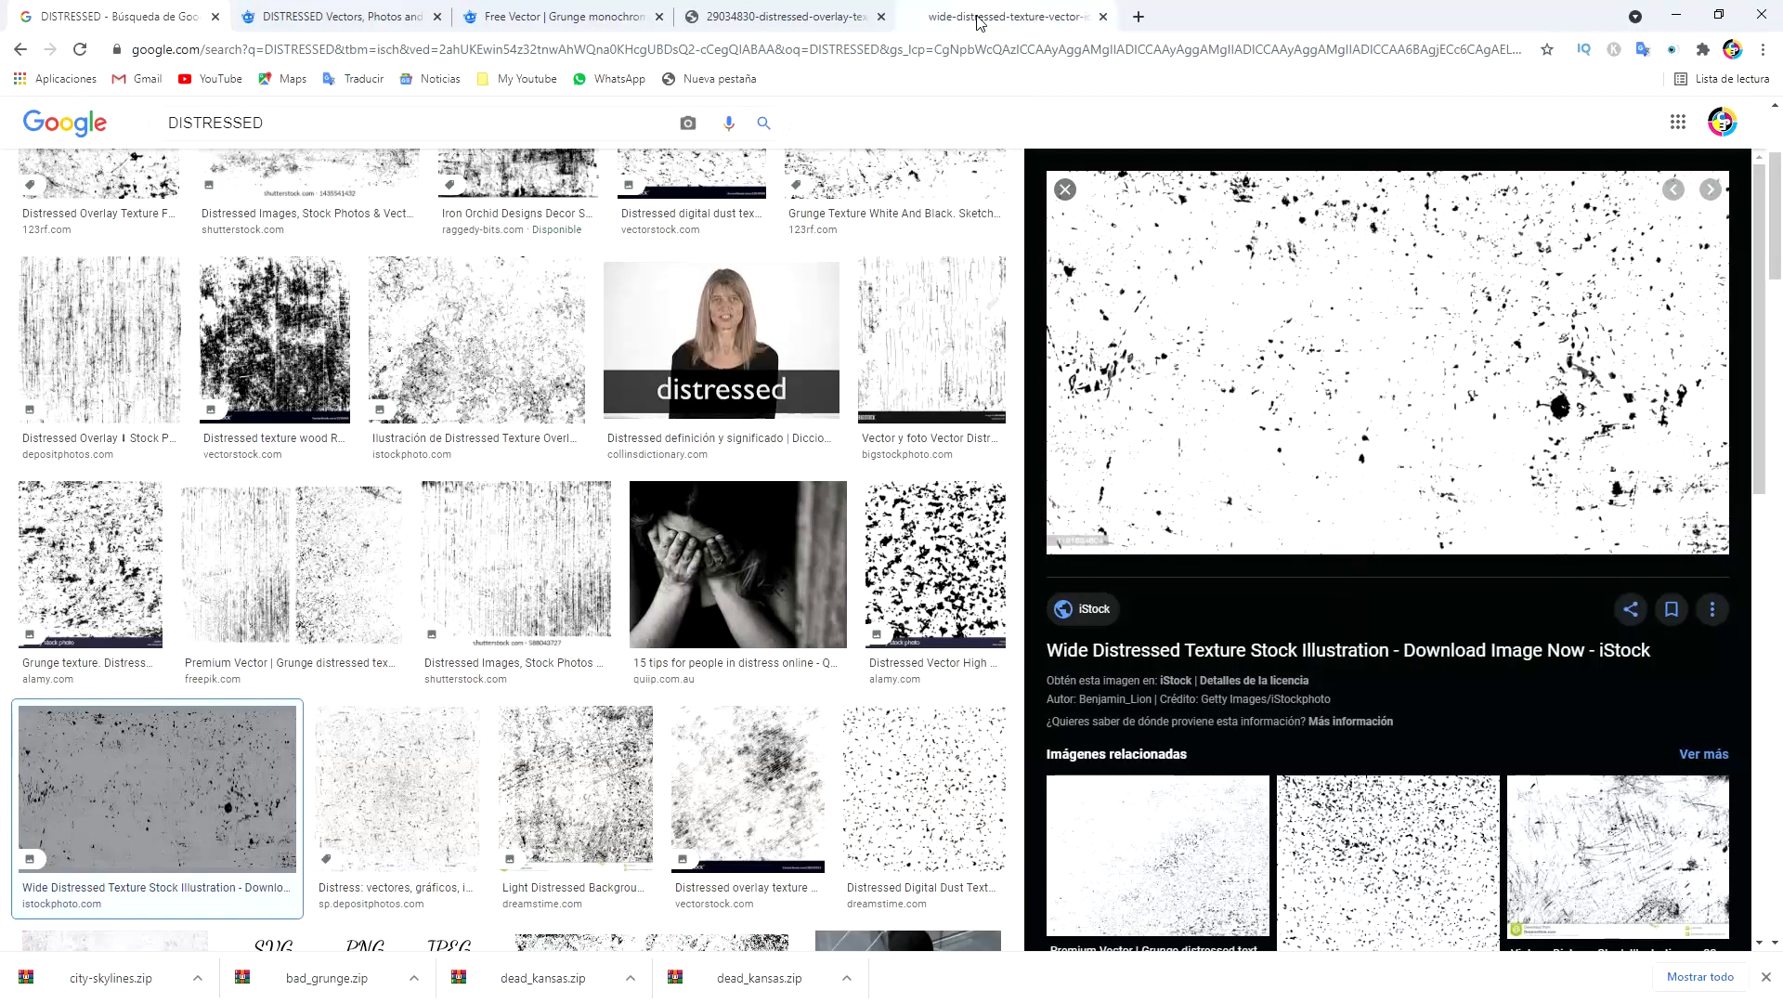
click(980, 19)
right_click(913, 464)
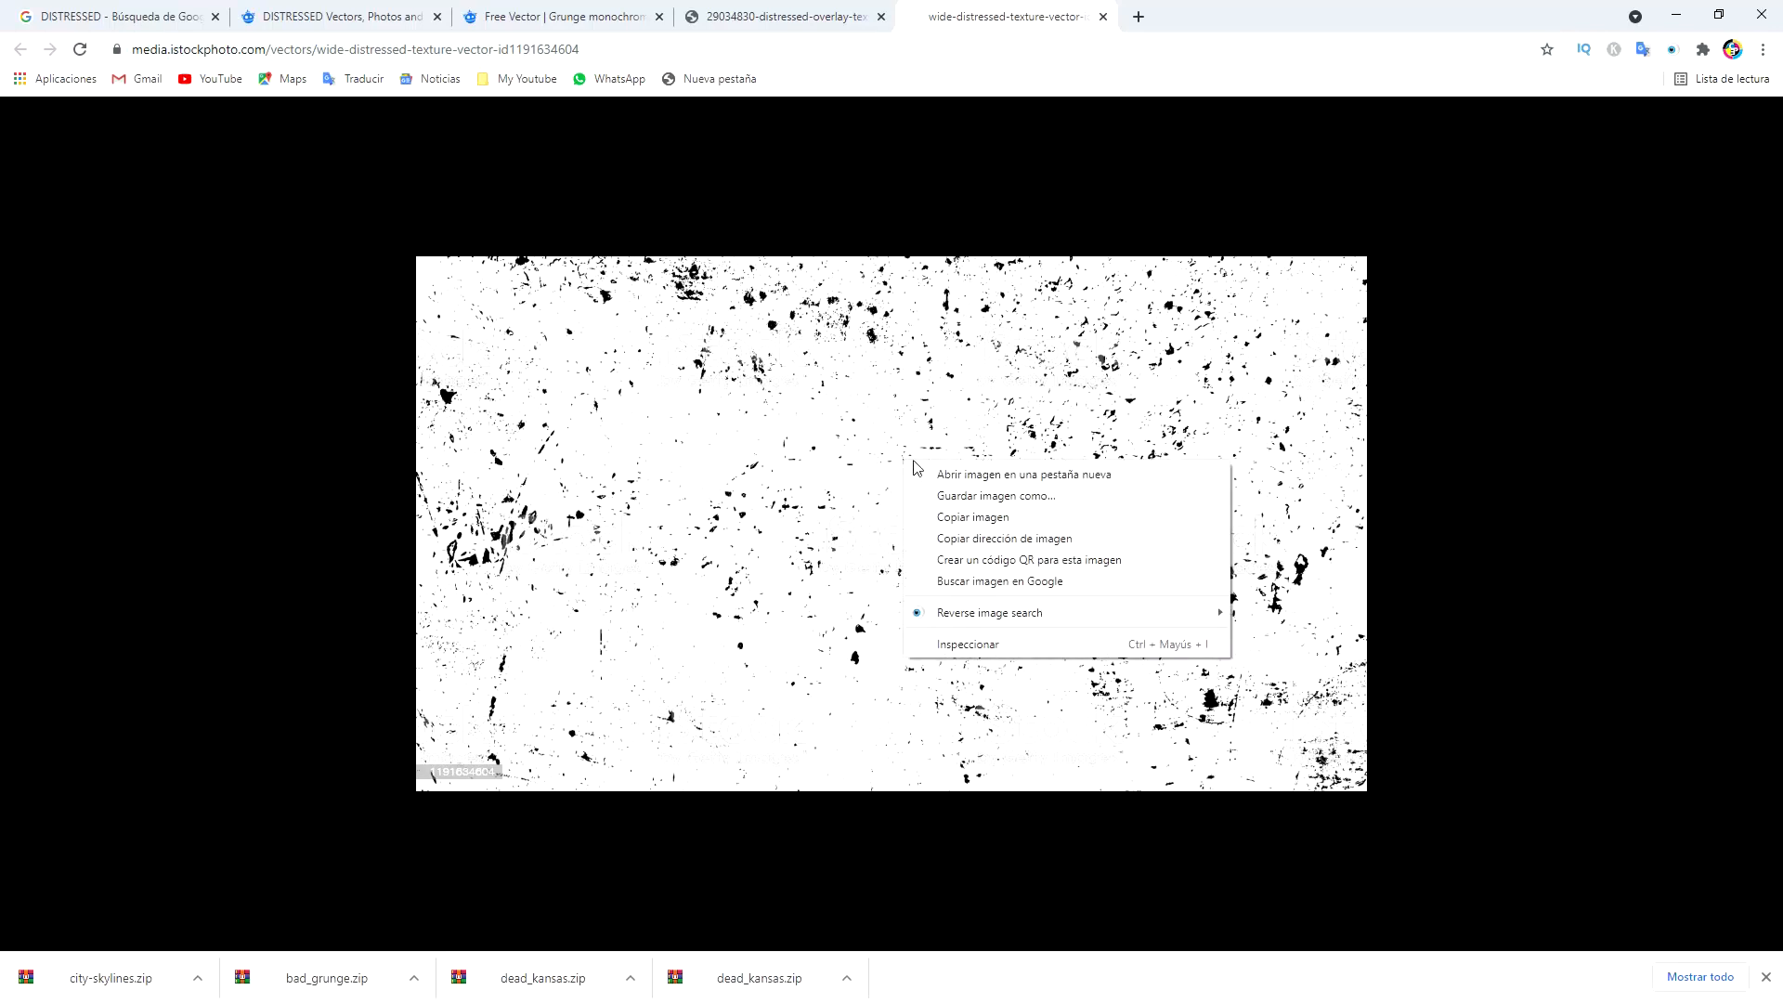
click(971, 517)
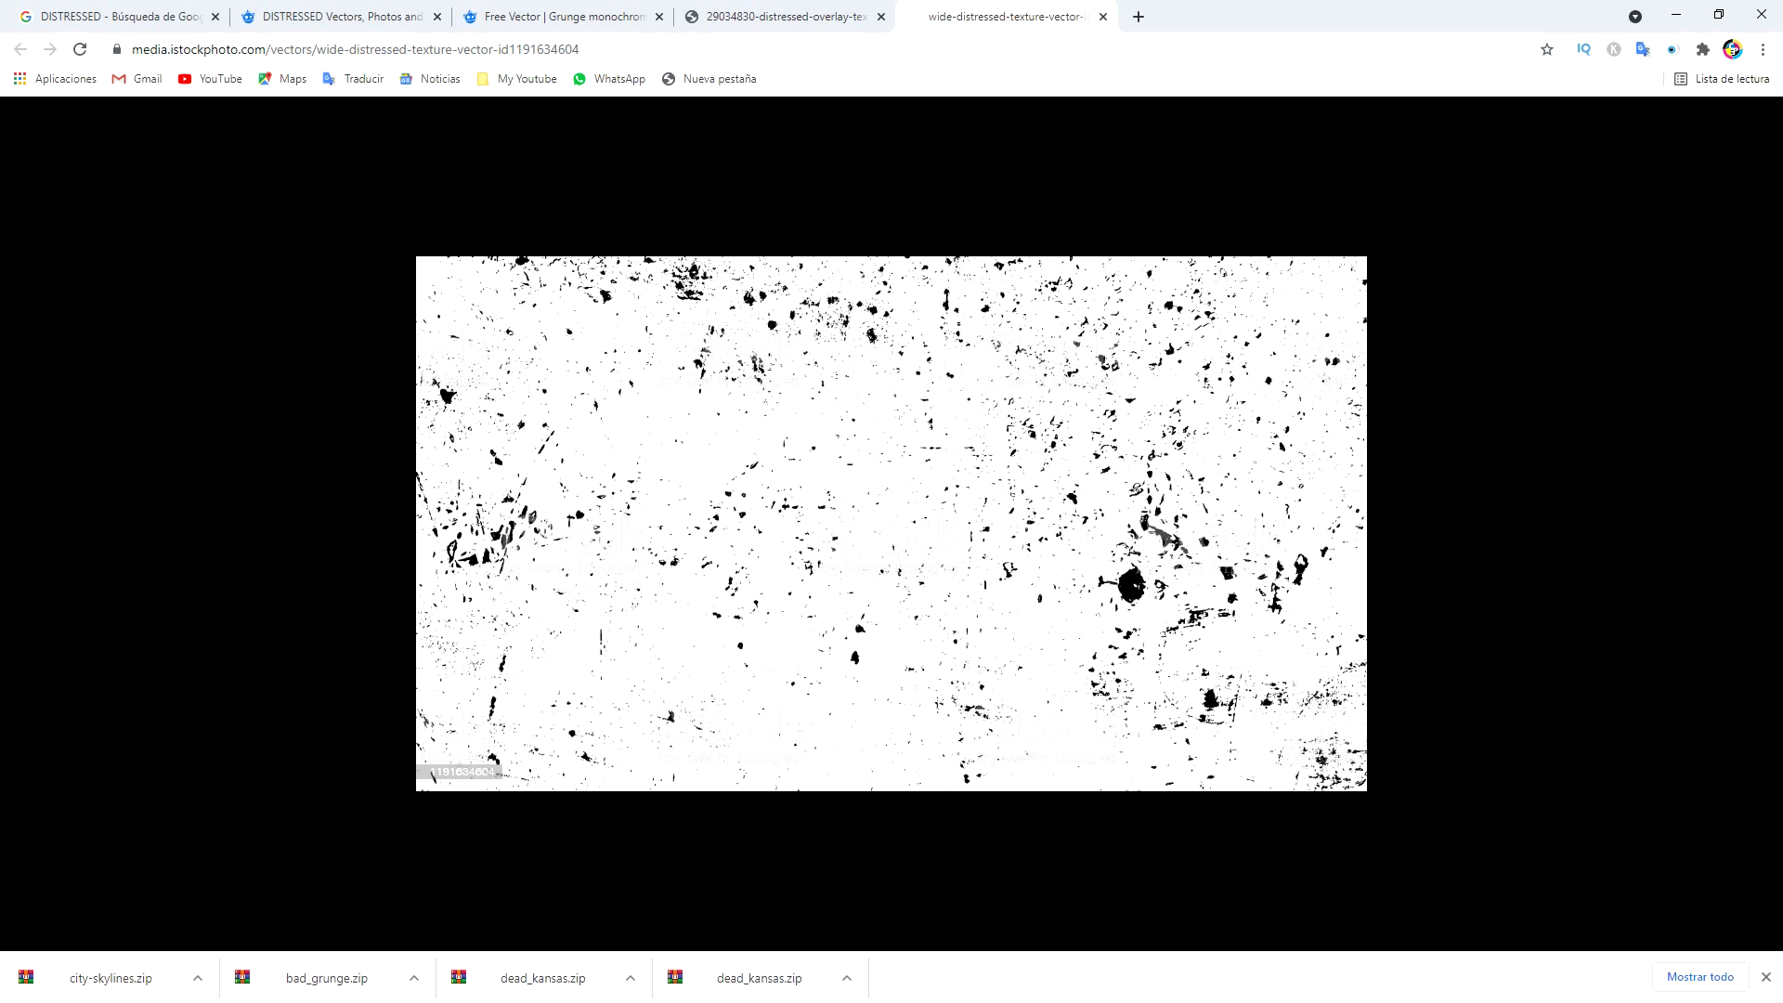
key(alt+Tab)
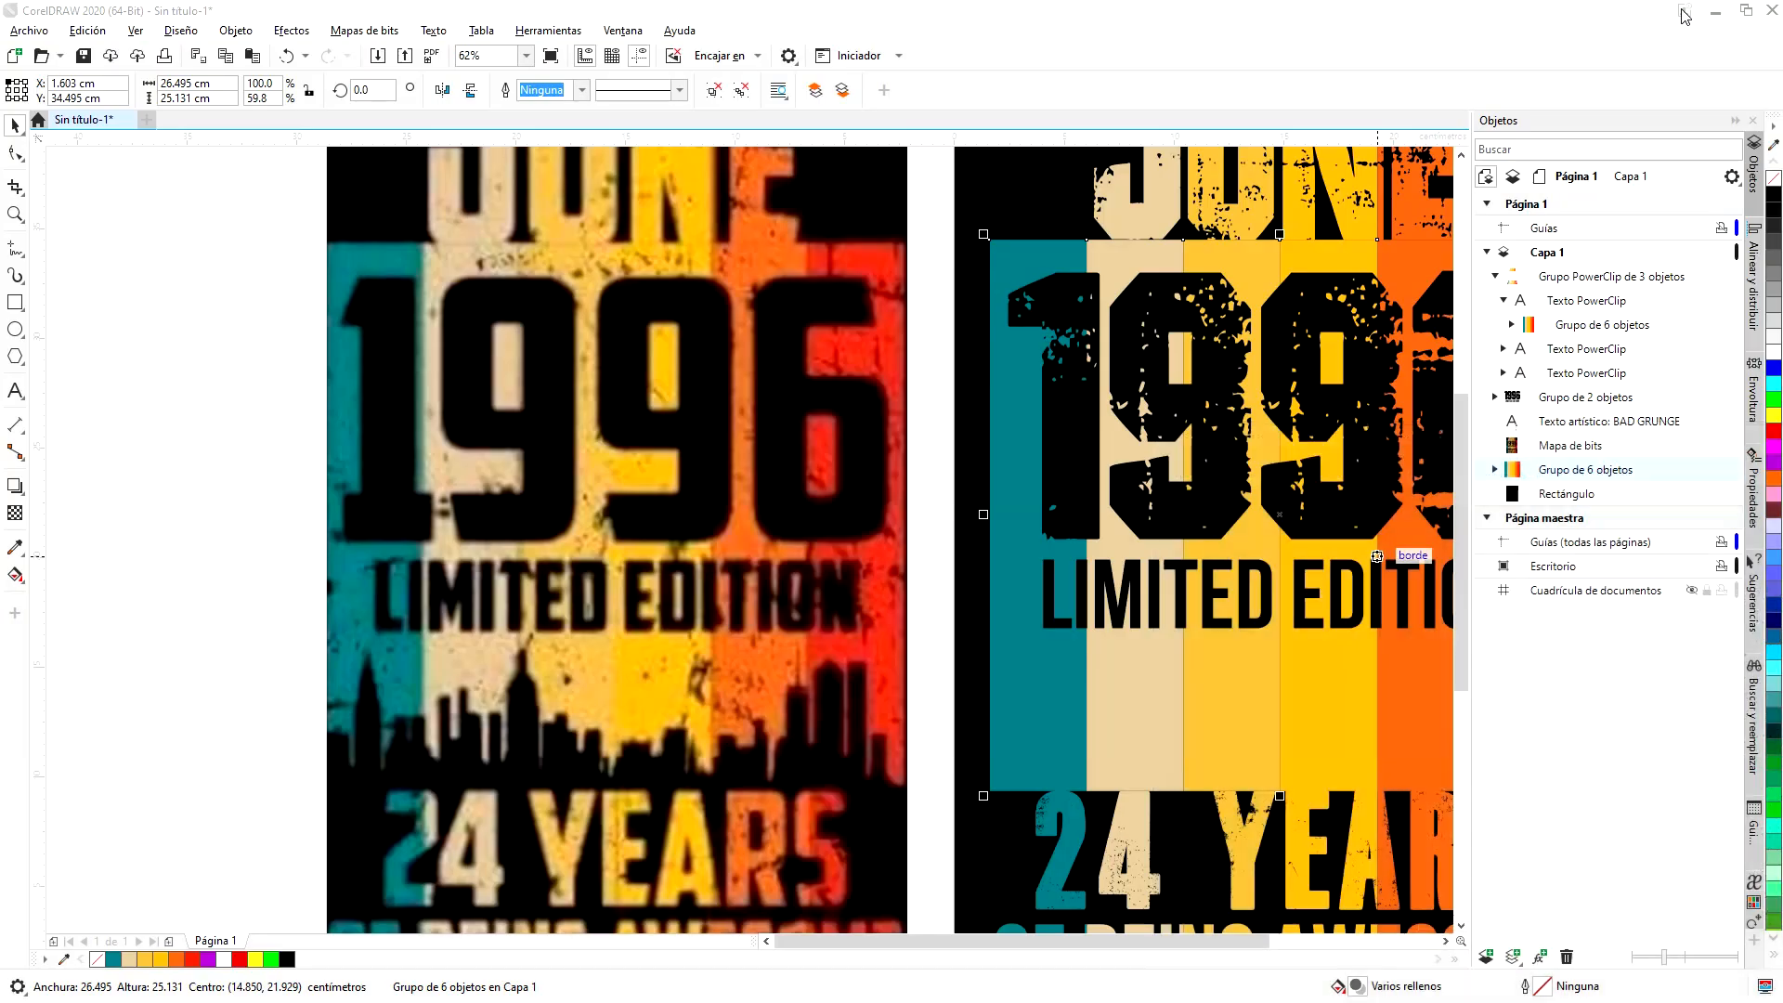
click(252, 335)
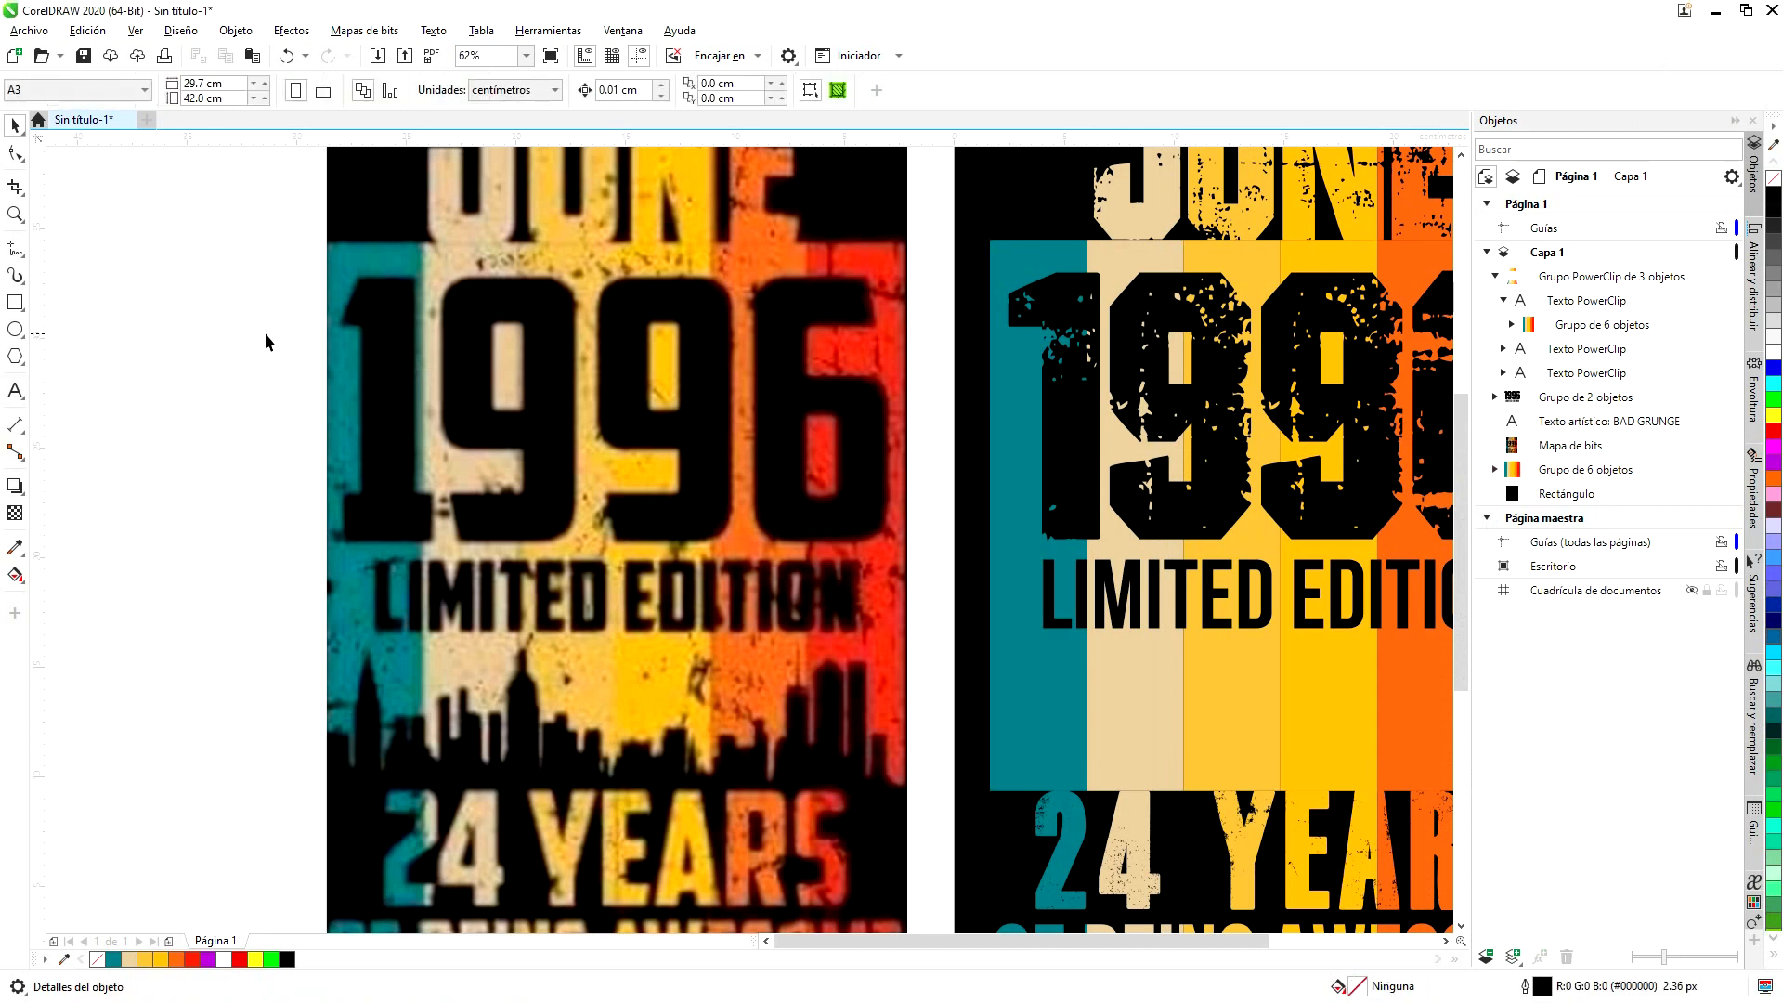
click(28, 30)
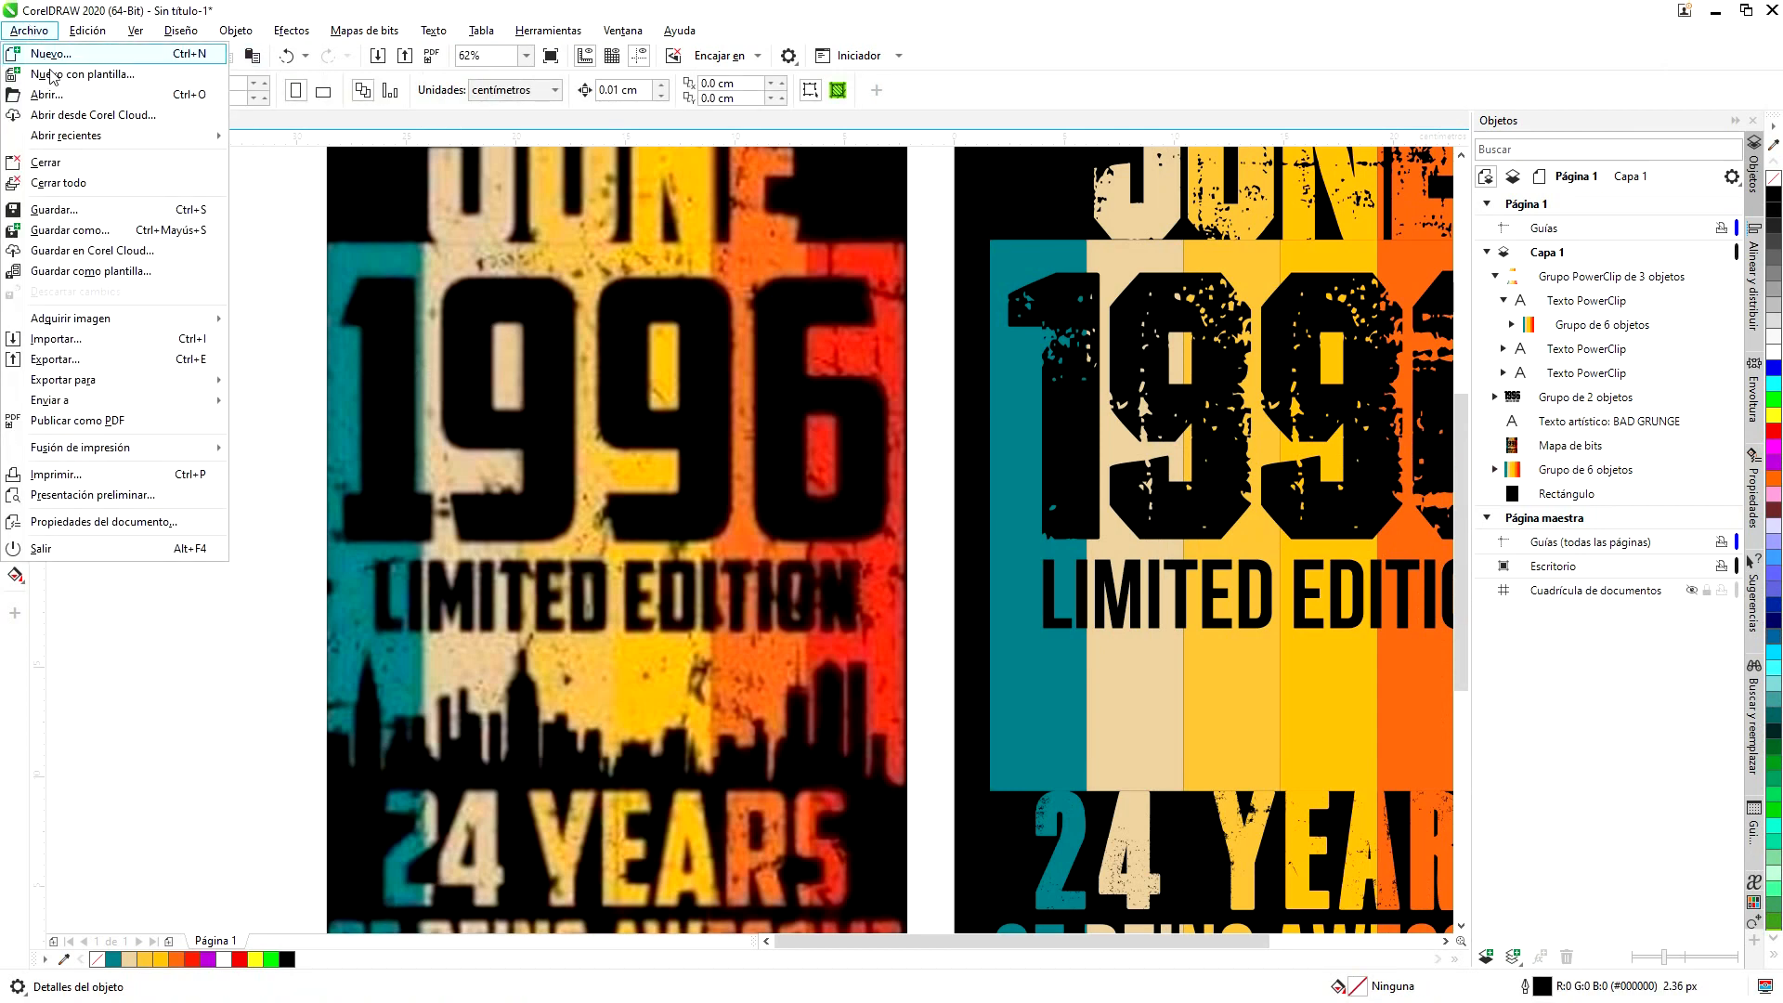
click(85, 232)
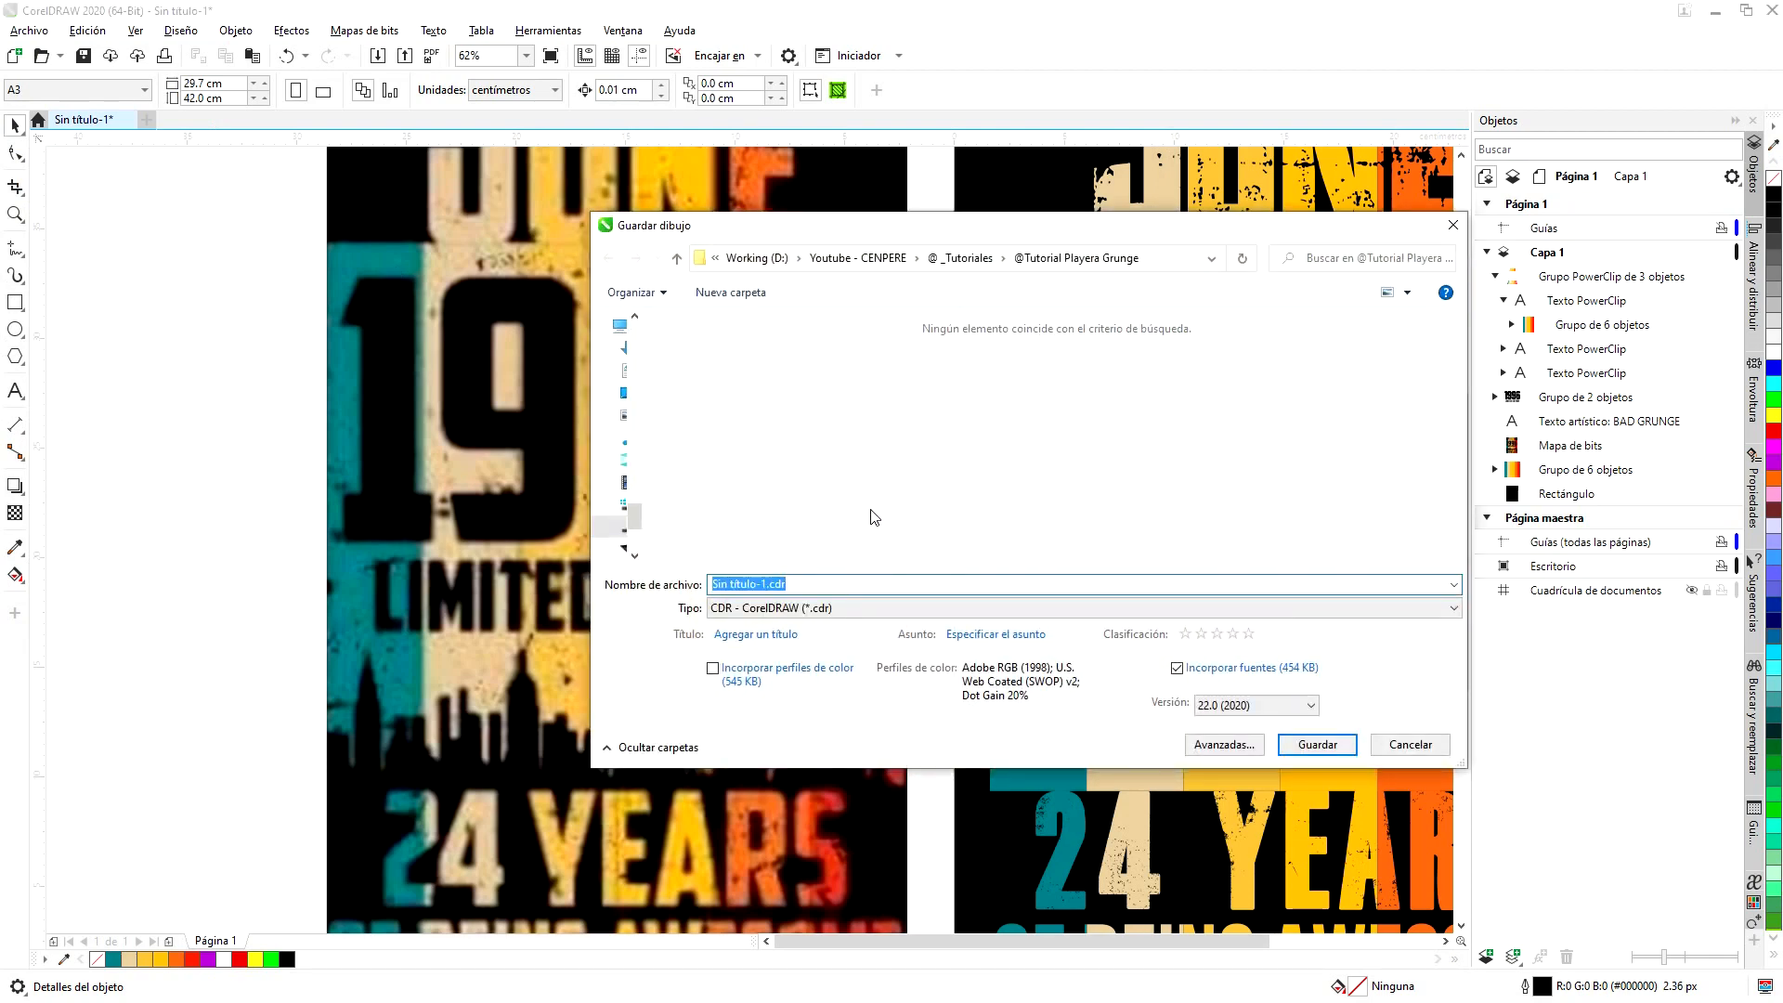
text(p)
click(1317, 744)
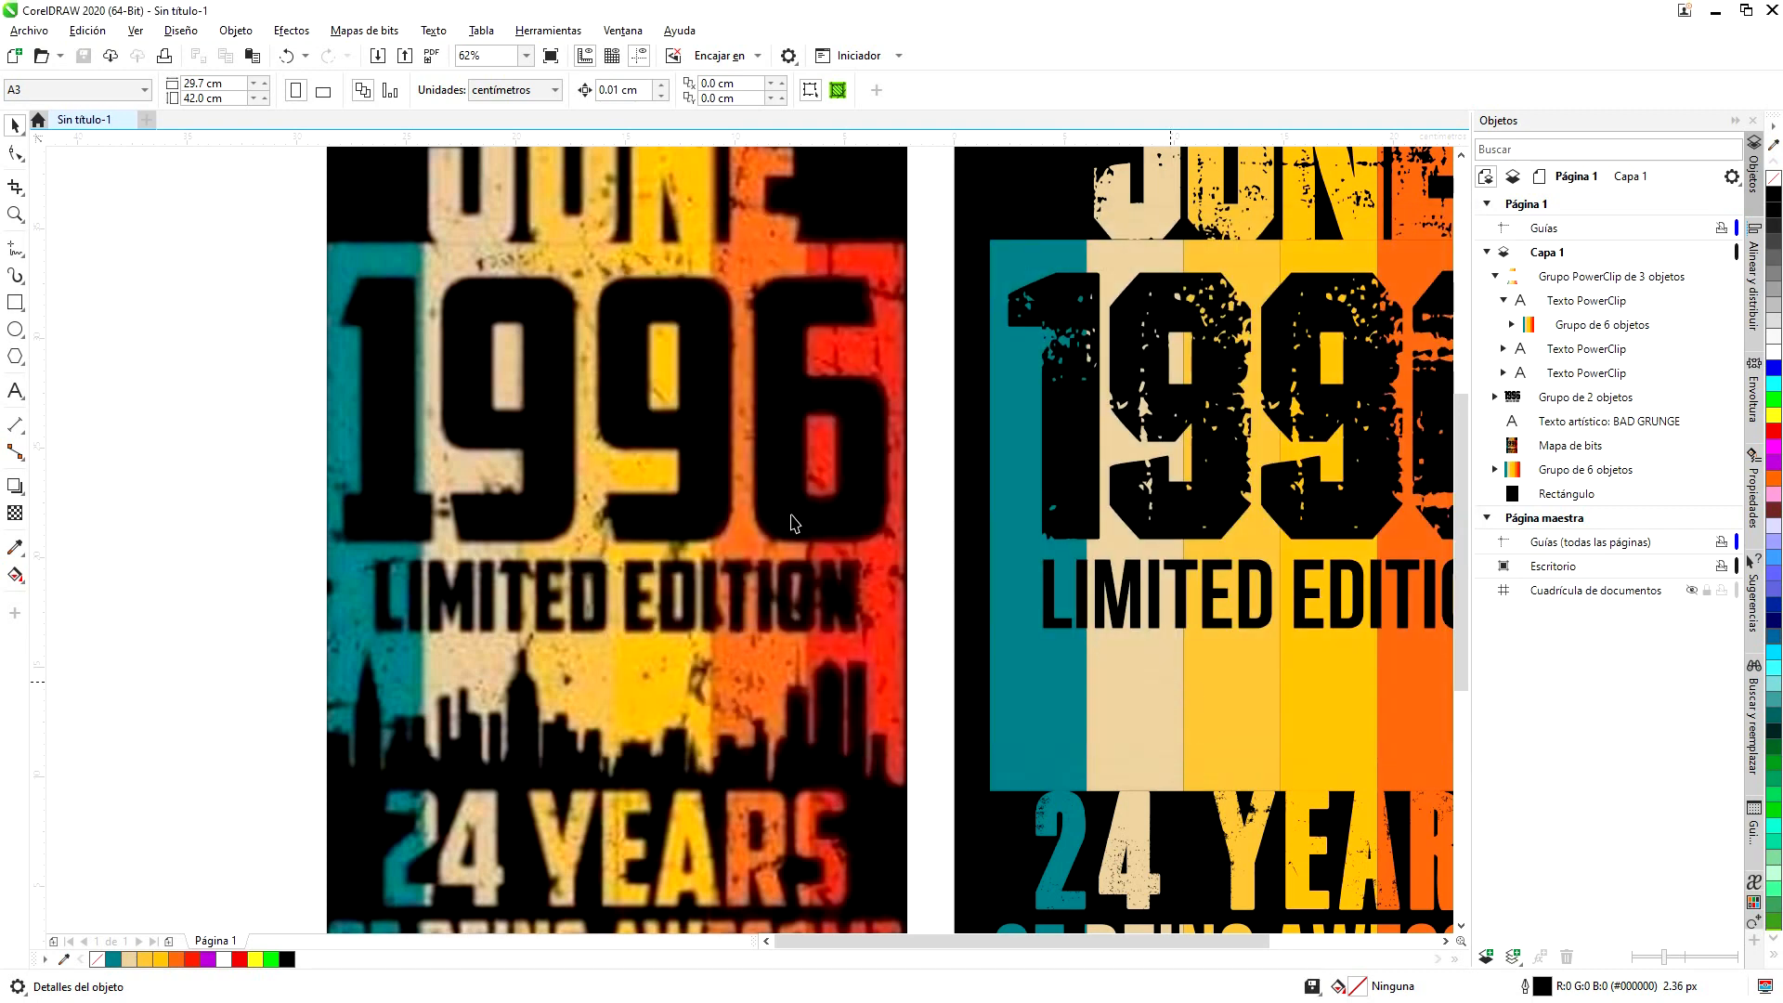
- Paste the copied distressed texture bitmap, place it just to the right of the page and inspect its specks up close
scroll(692, 429, down, 3)
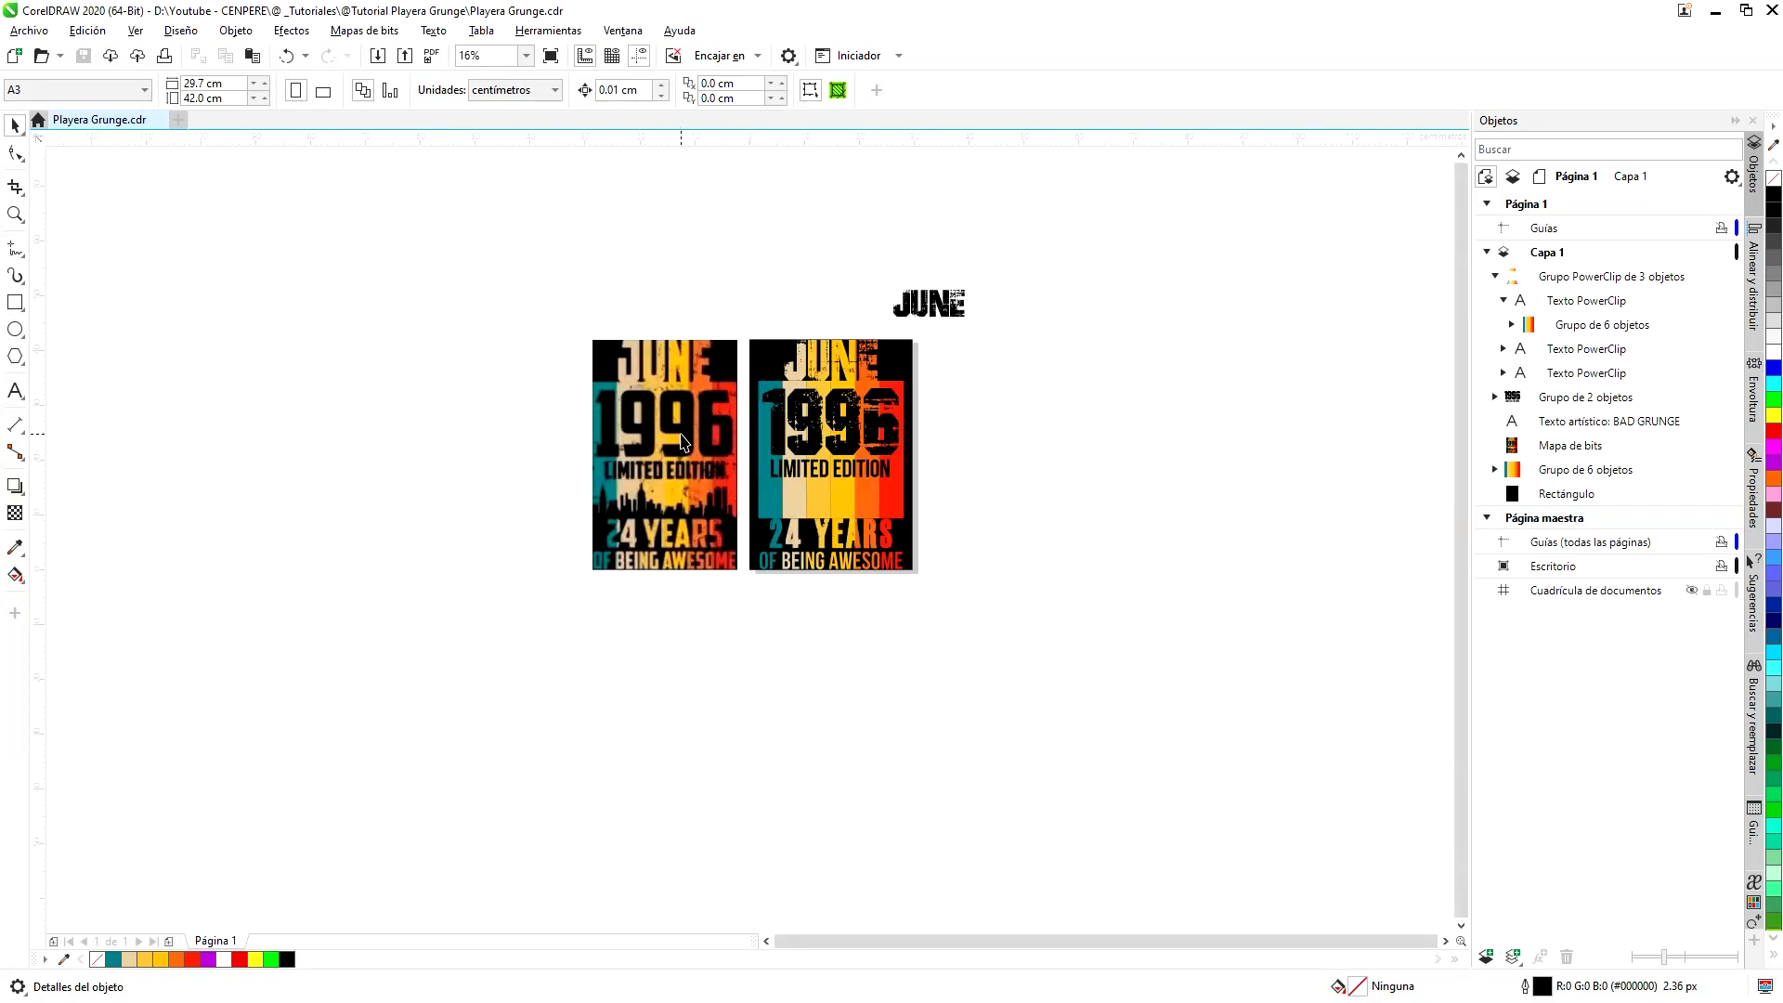
scroll(732, 418, up, 2)
click(252, 55)
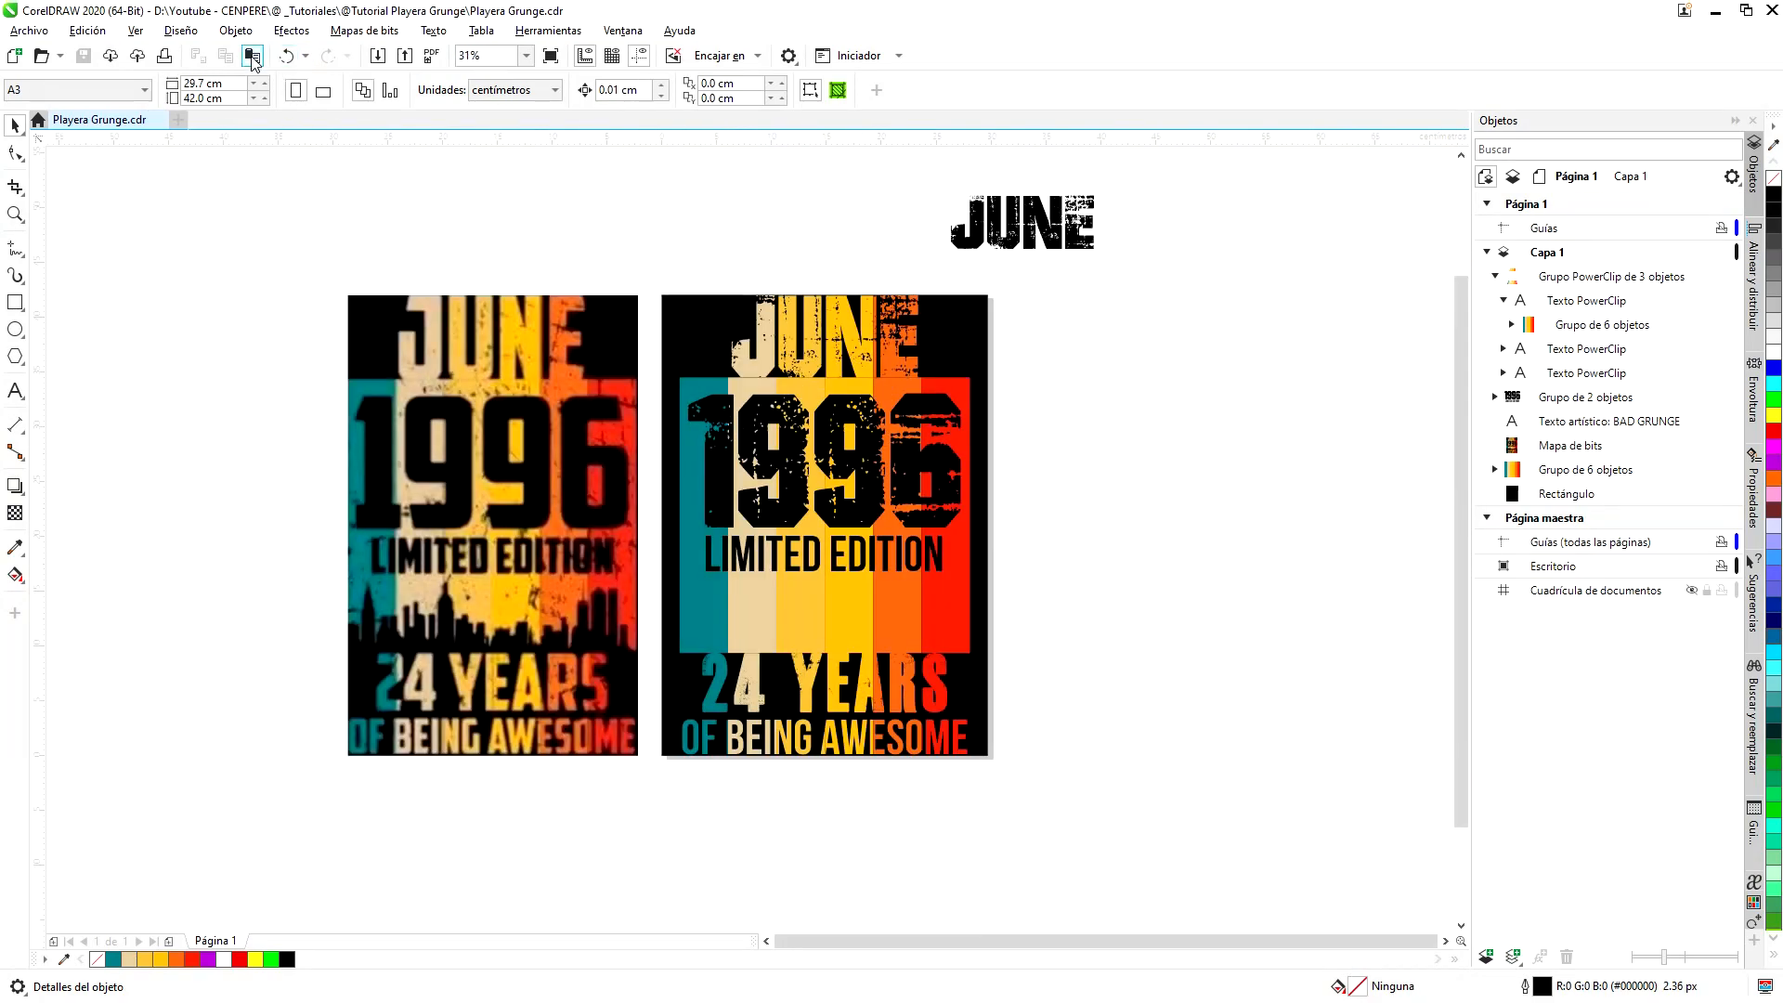
scroll(591, 446, up, 5)
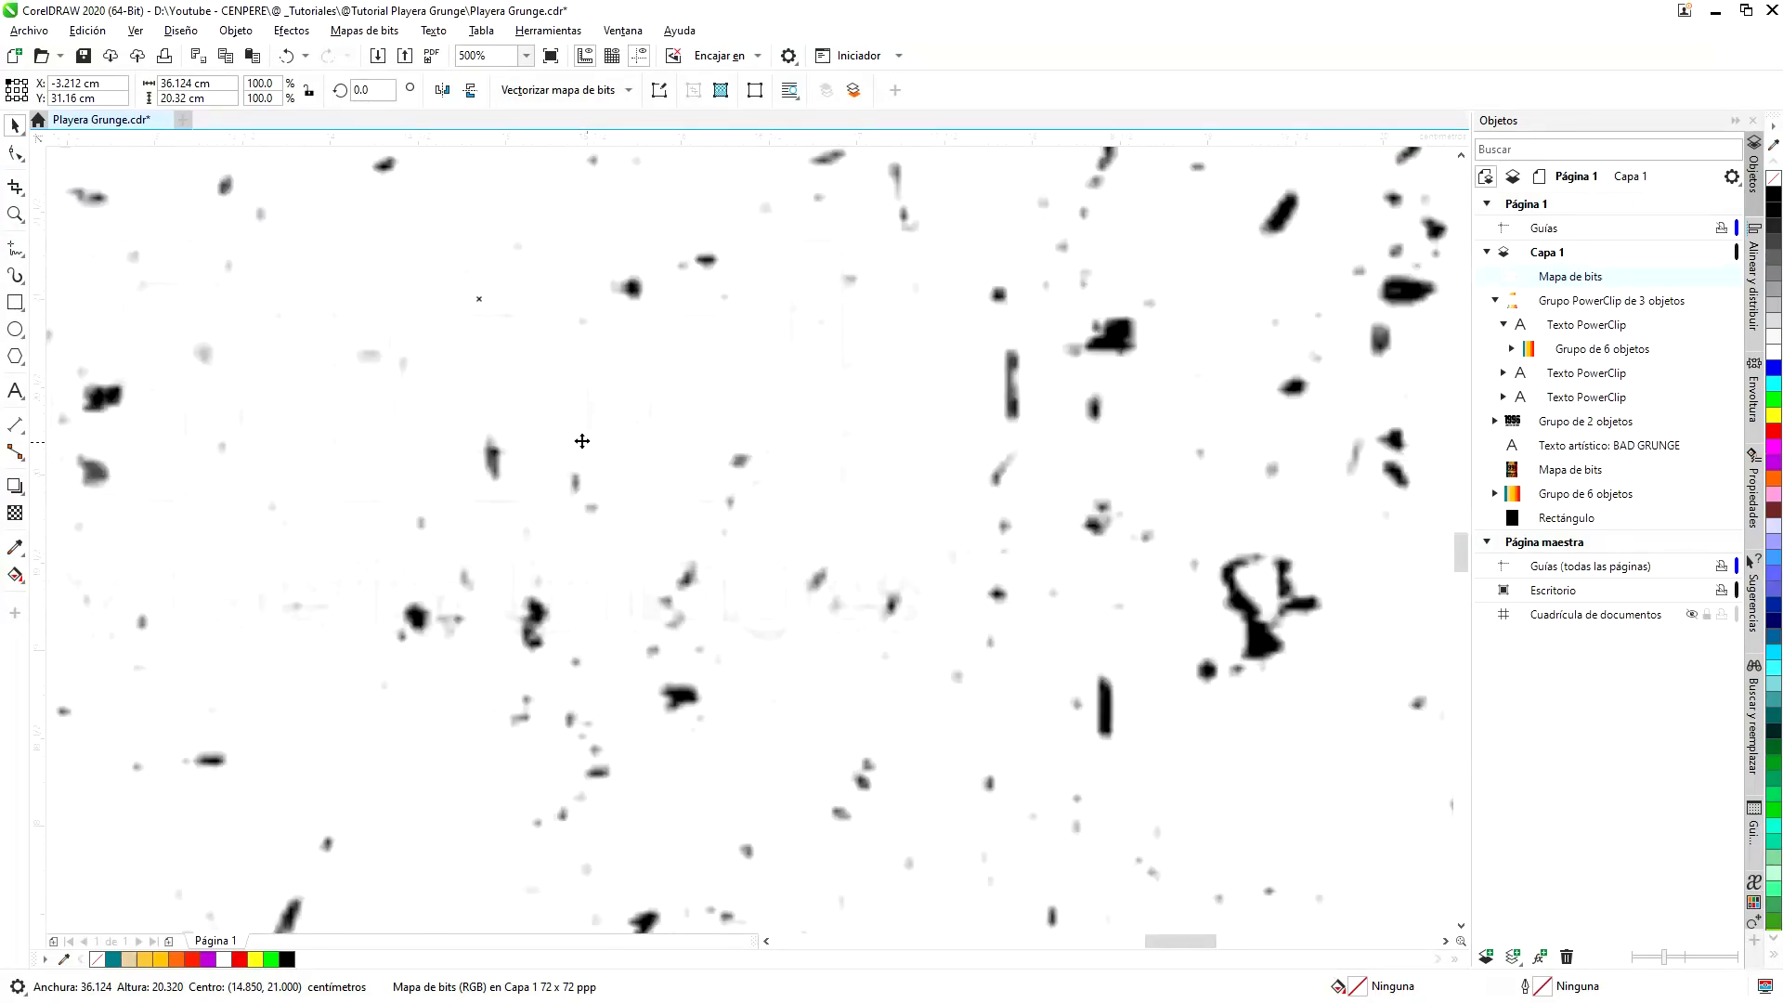
scroll(586, 442, down, 6)
scroll(577, 436, up, 2)
drag(571, 446, 963, 418)
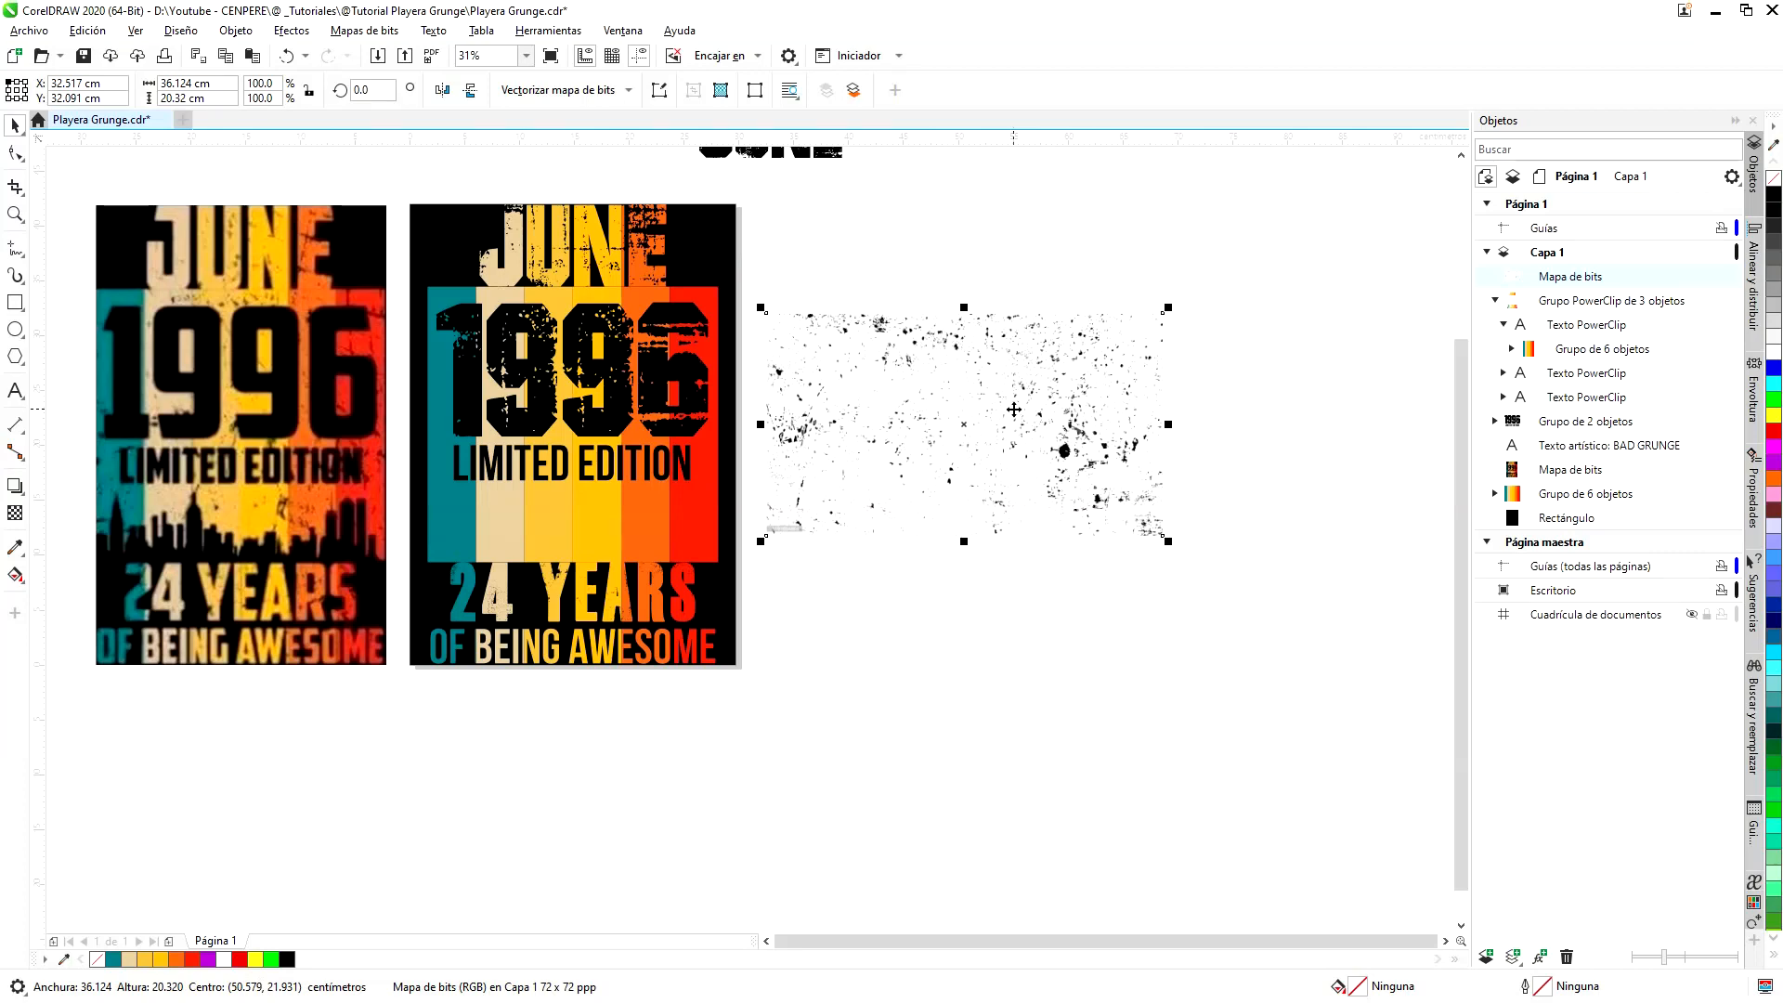
scroll(1014, 409, up, 4)
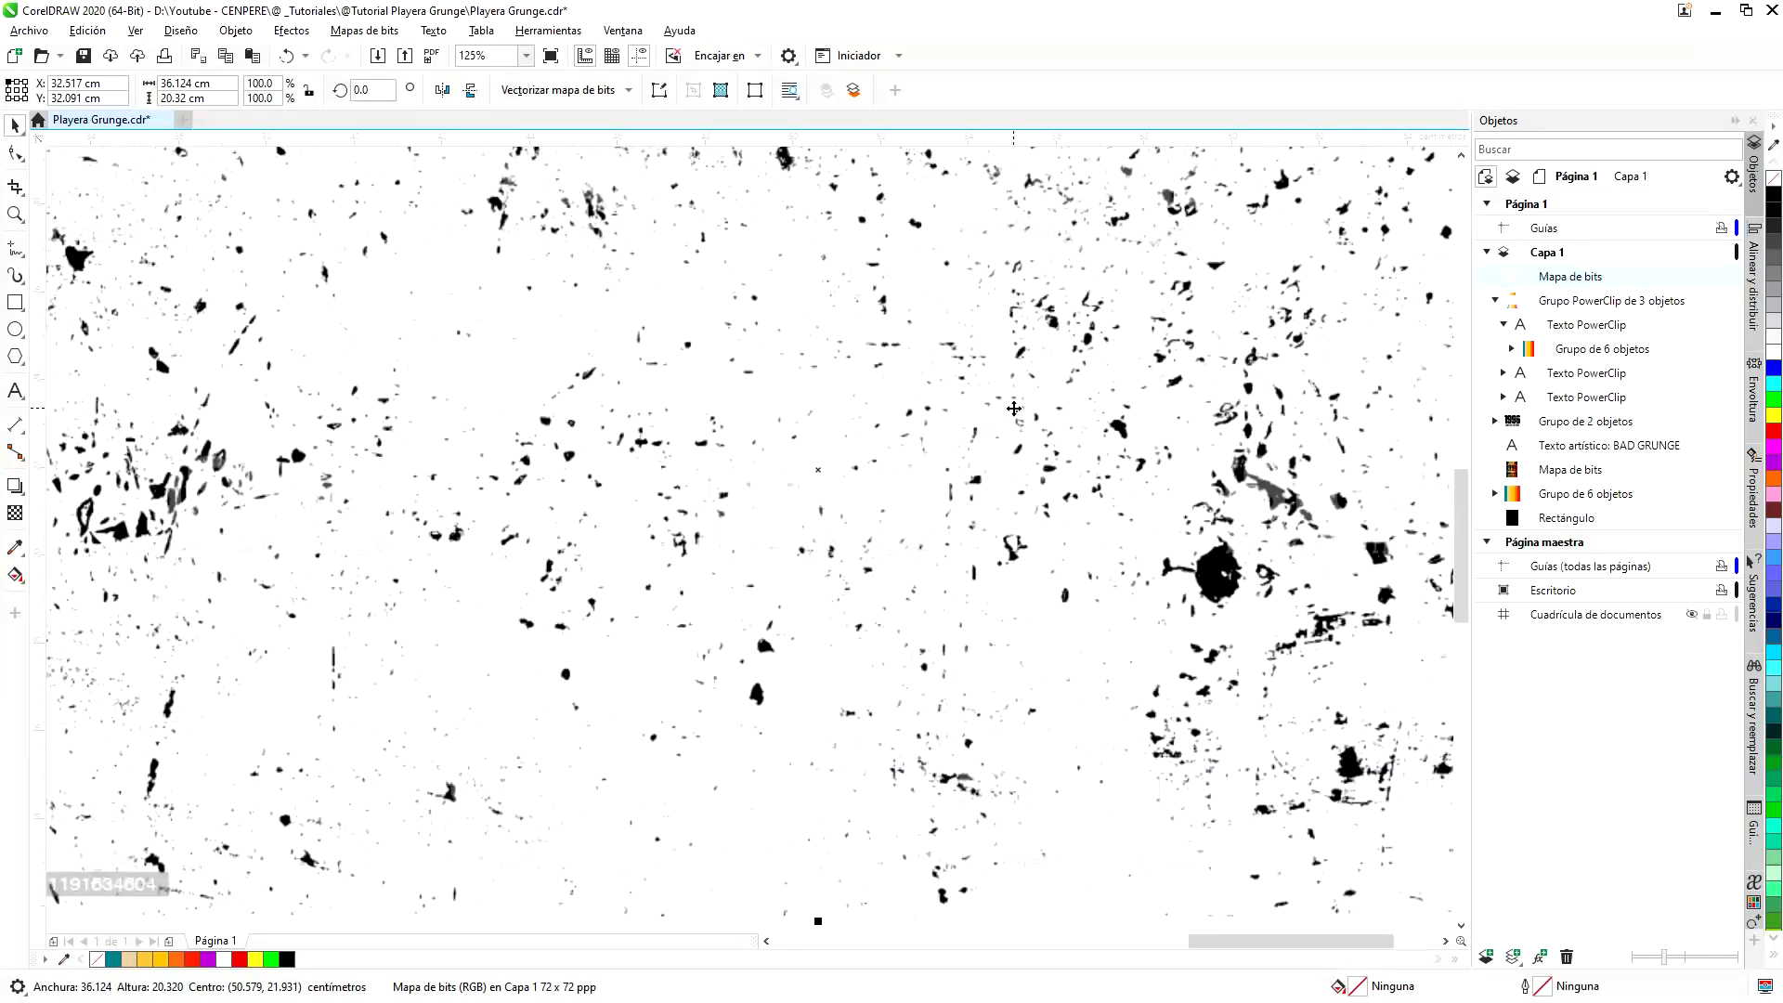
scroll(1012, 410, down, 4)
scroll(1010, 410, up, 2)
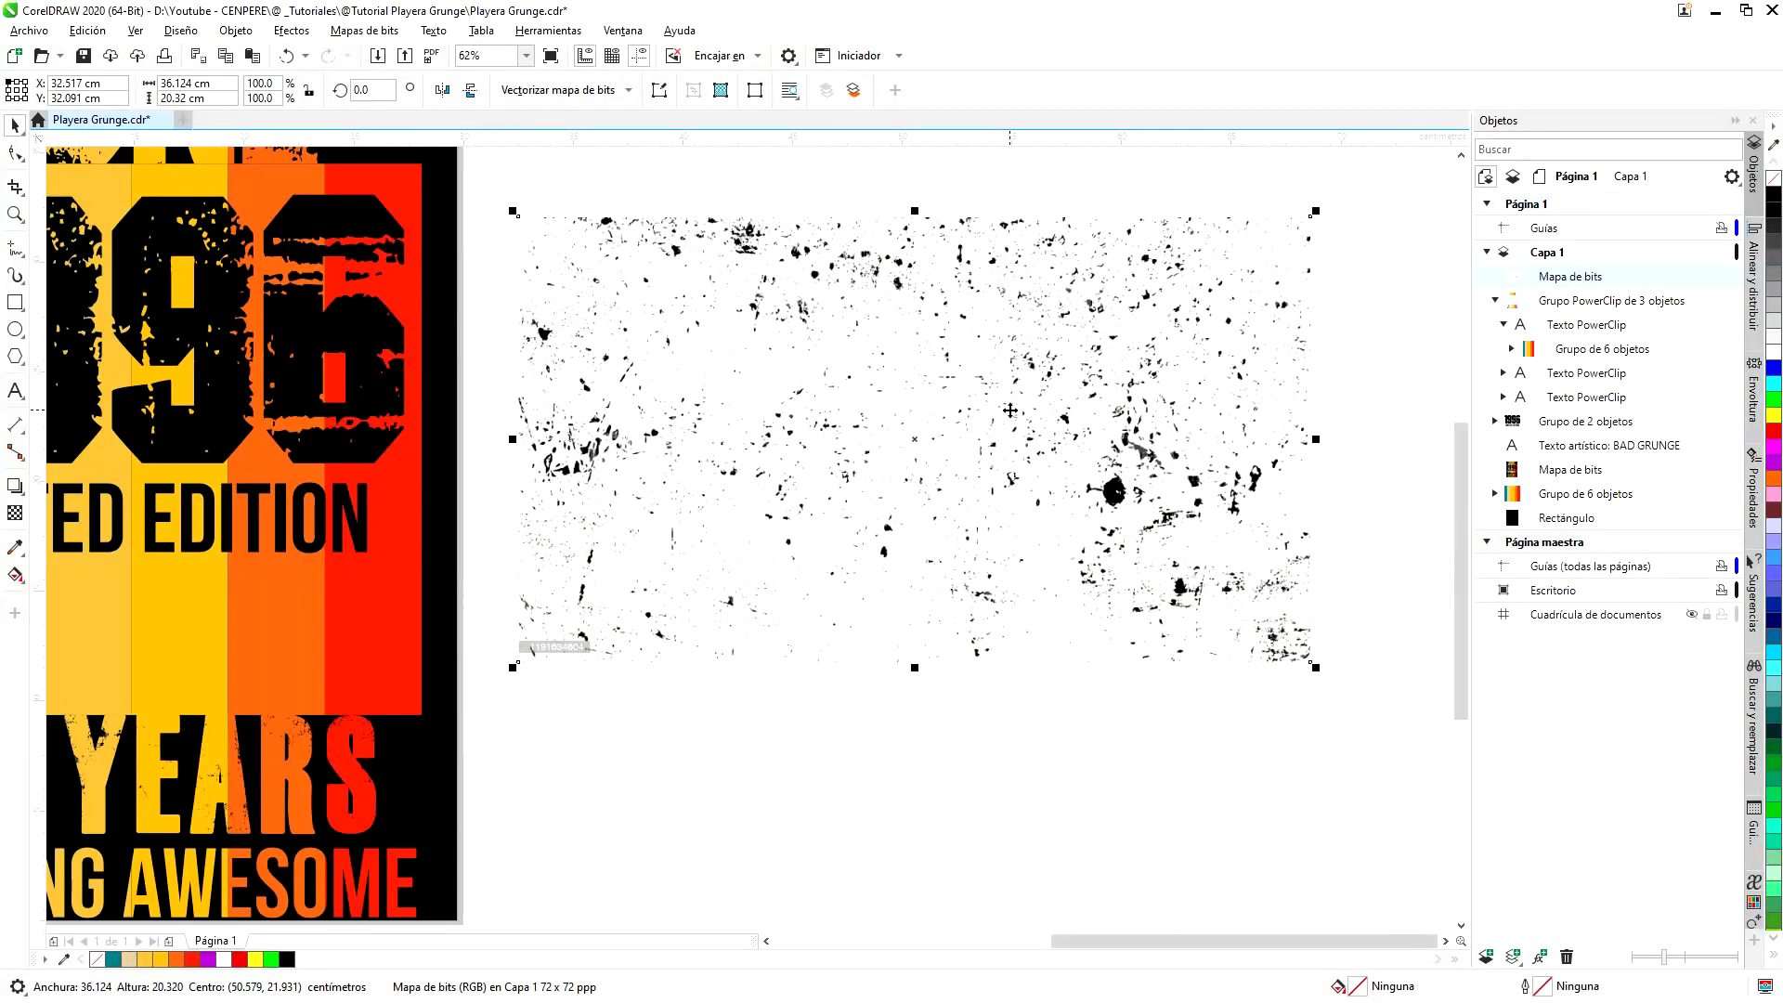
scroll(1009, 409, up, 2)
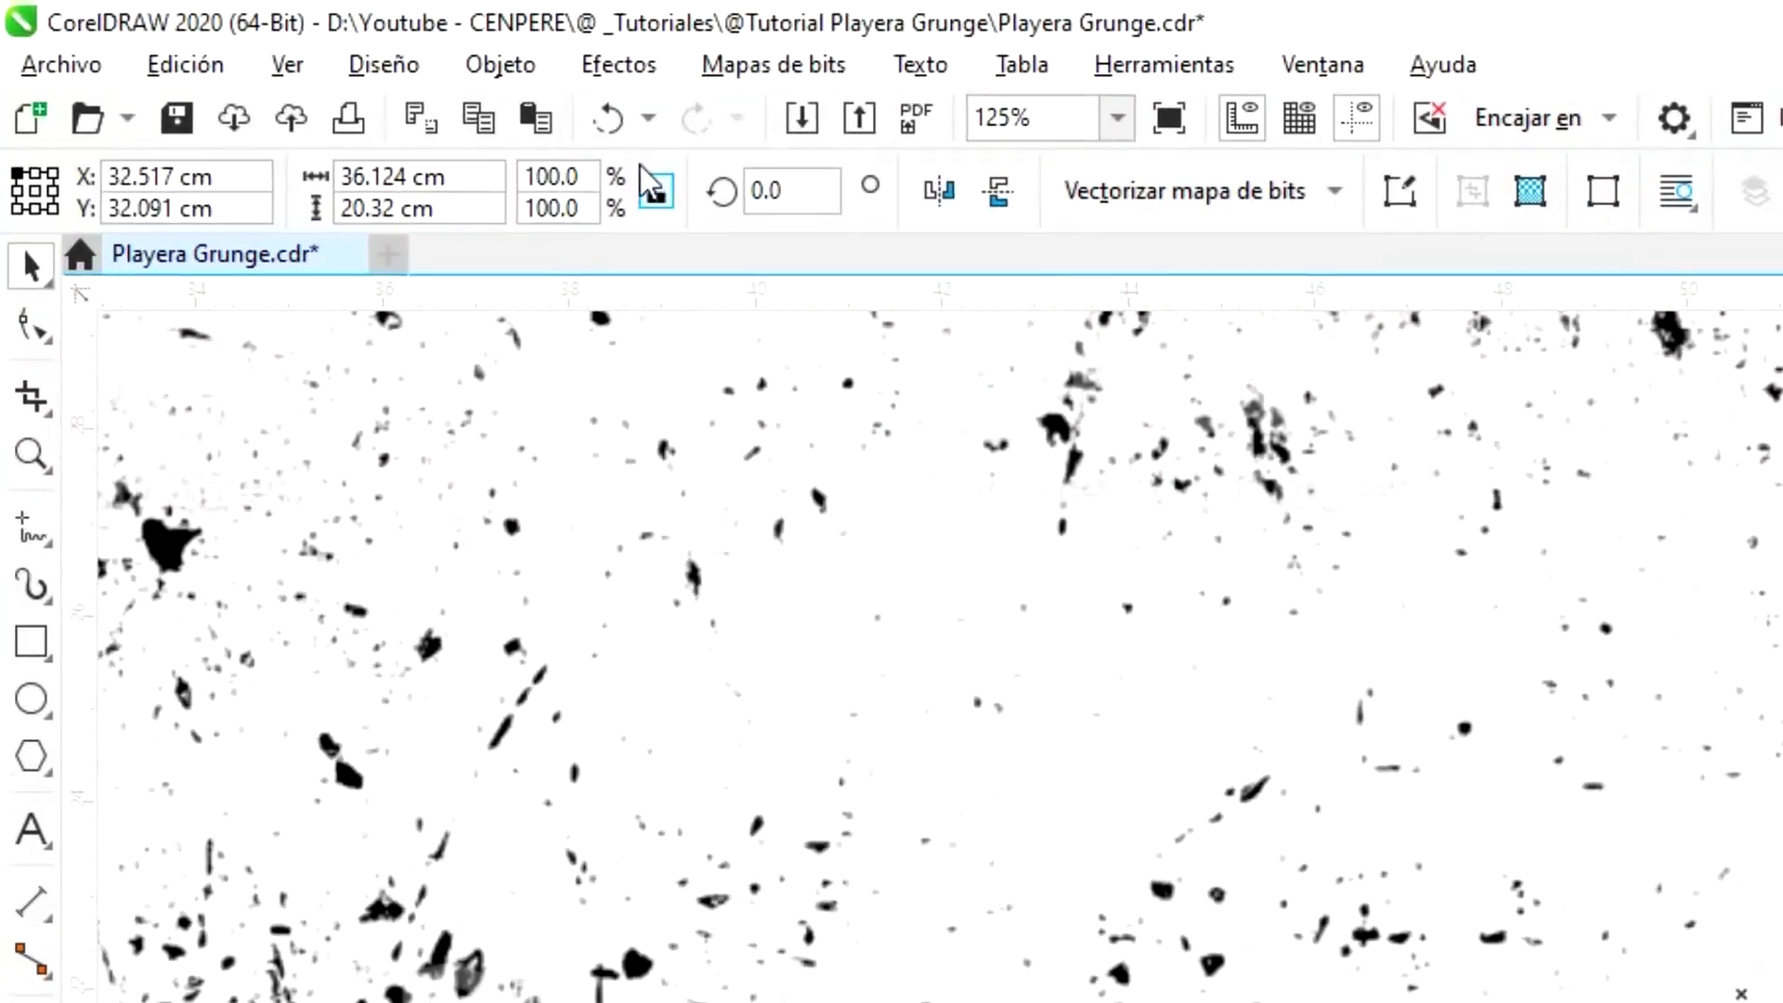
- Apply a Brightness/Contrast/Intensity adjustment to the texture bitmap with brightness -100, contrast 100 and intensity 100
click(610, 62)
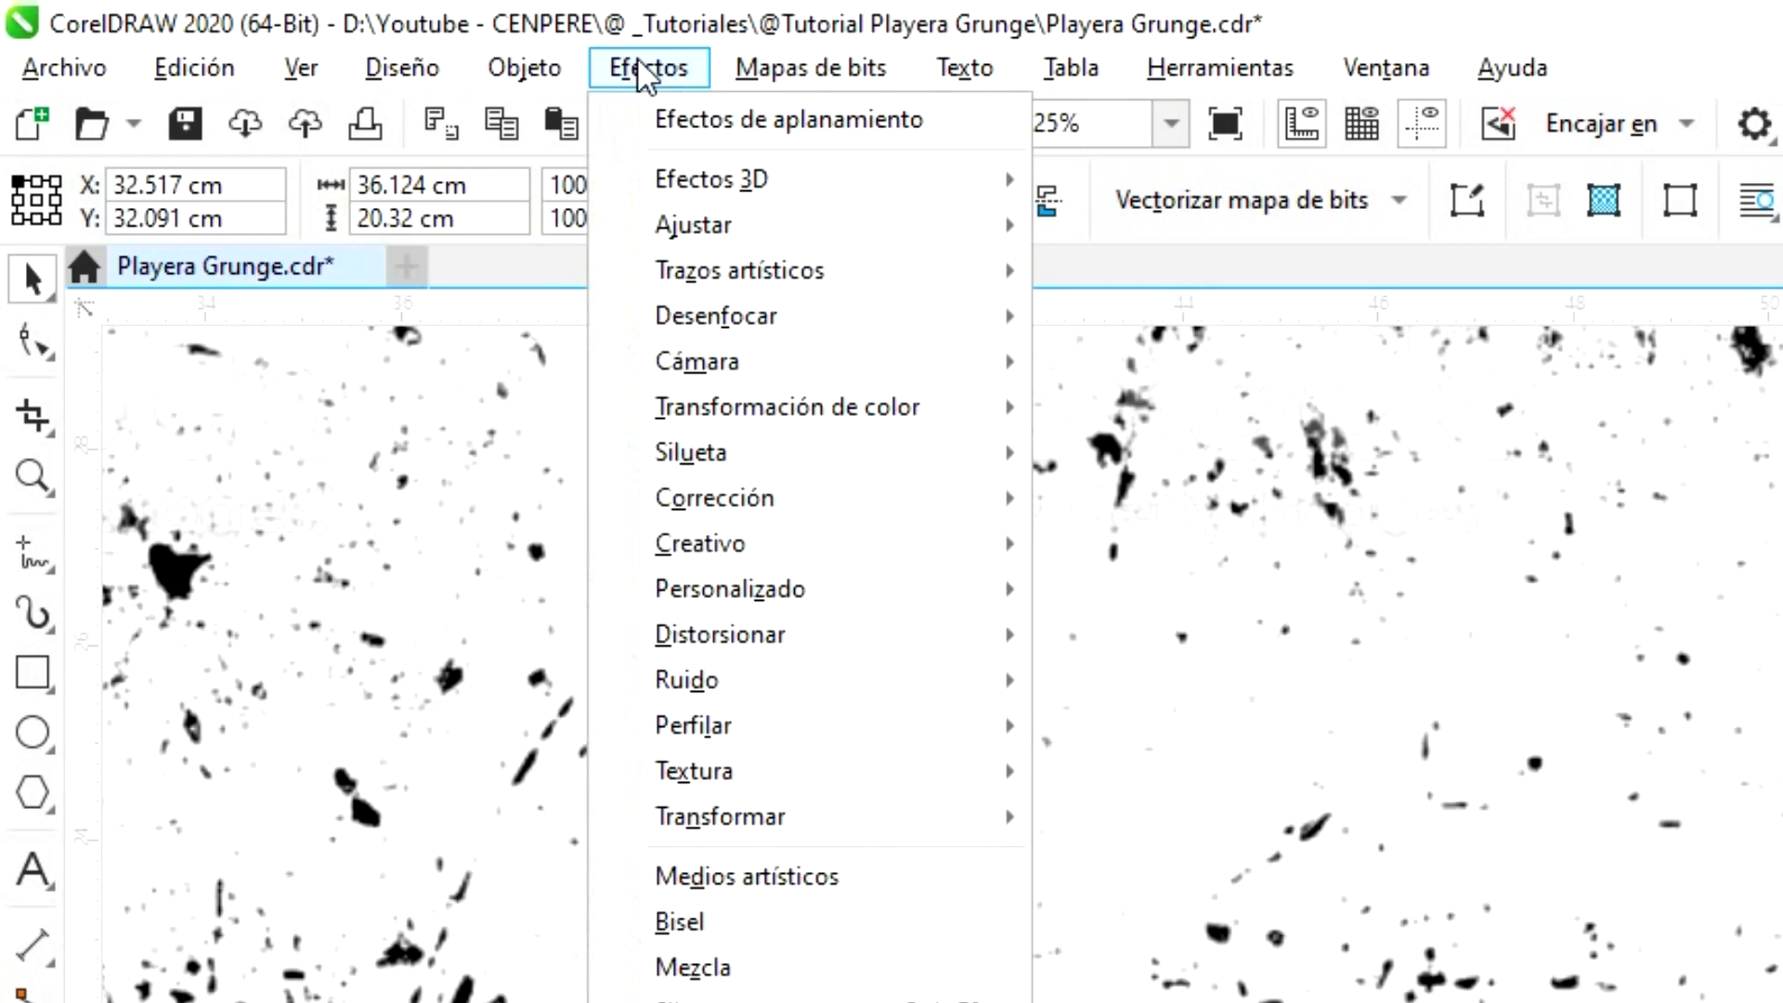
mouse_move(799, 231)
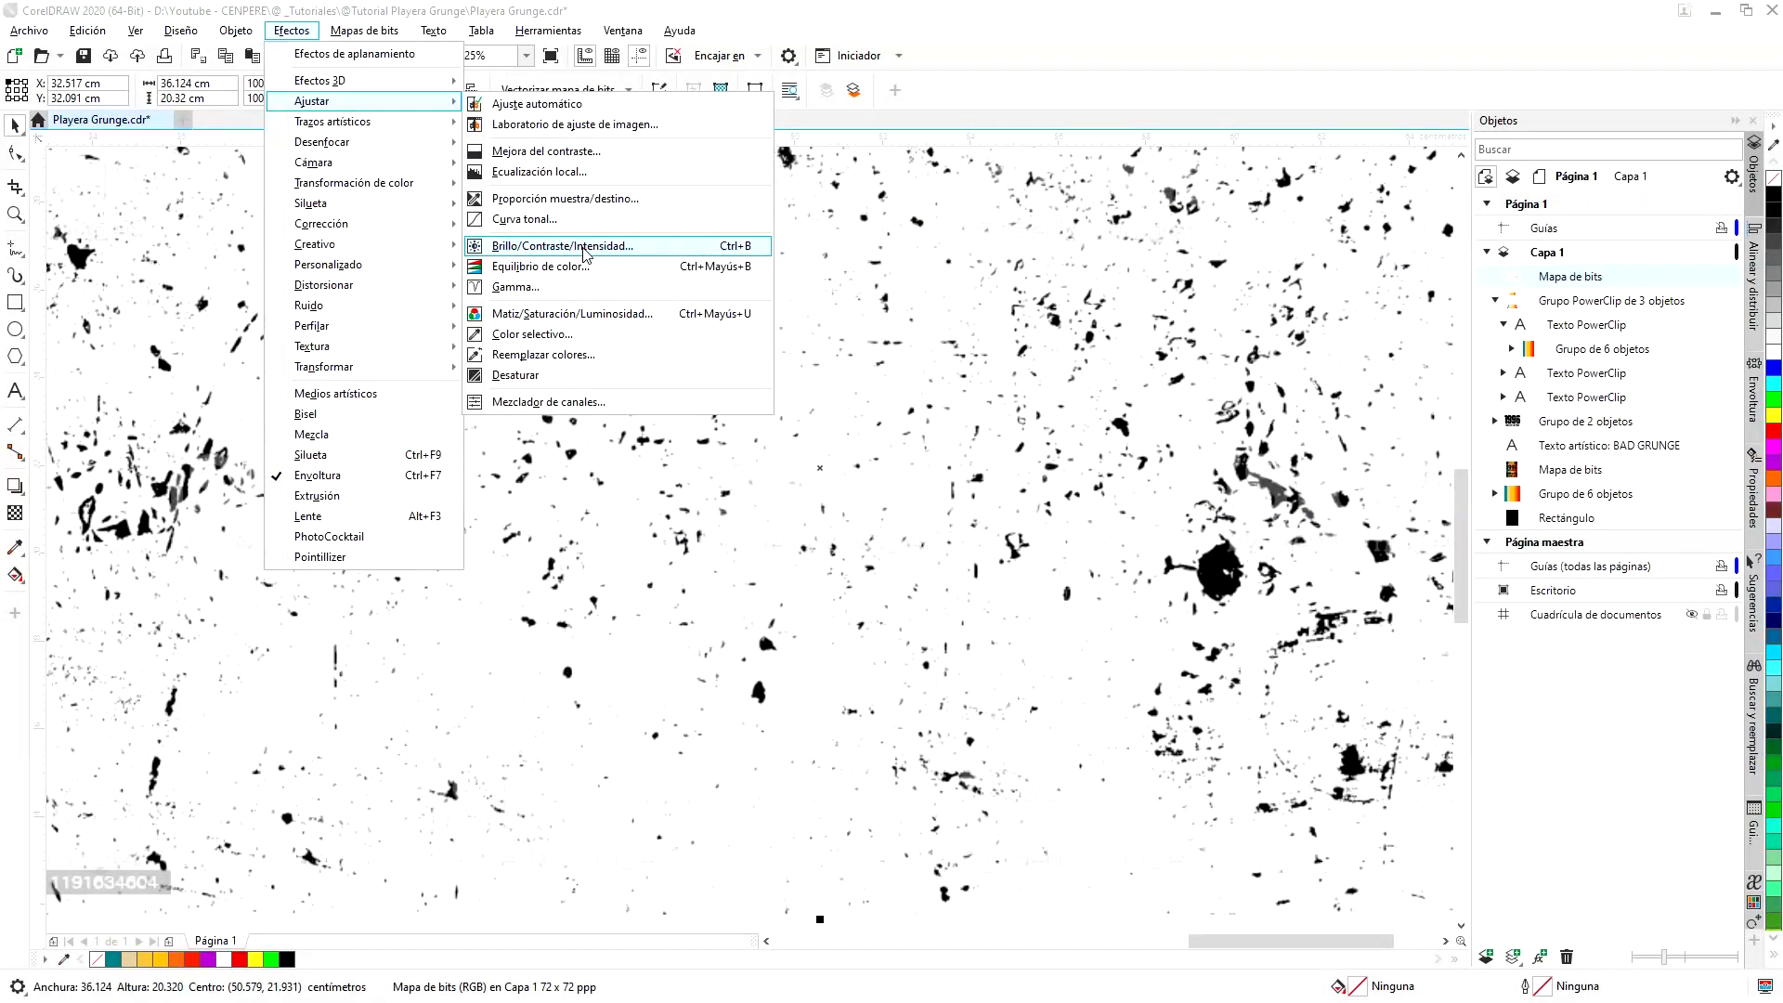
click(586, 252)
drag(838, 411, 699, 252)
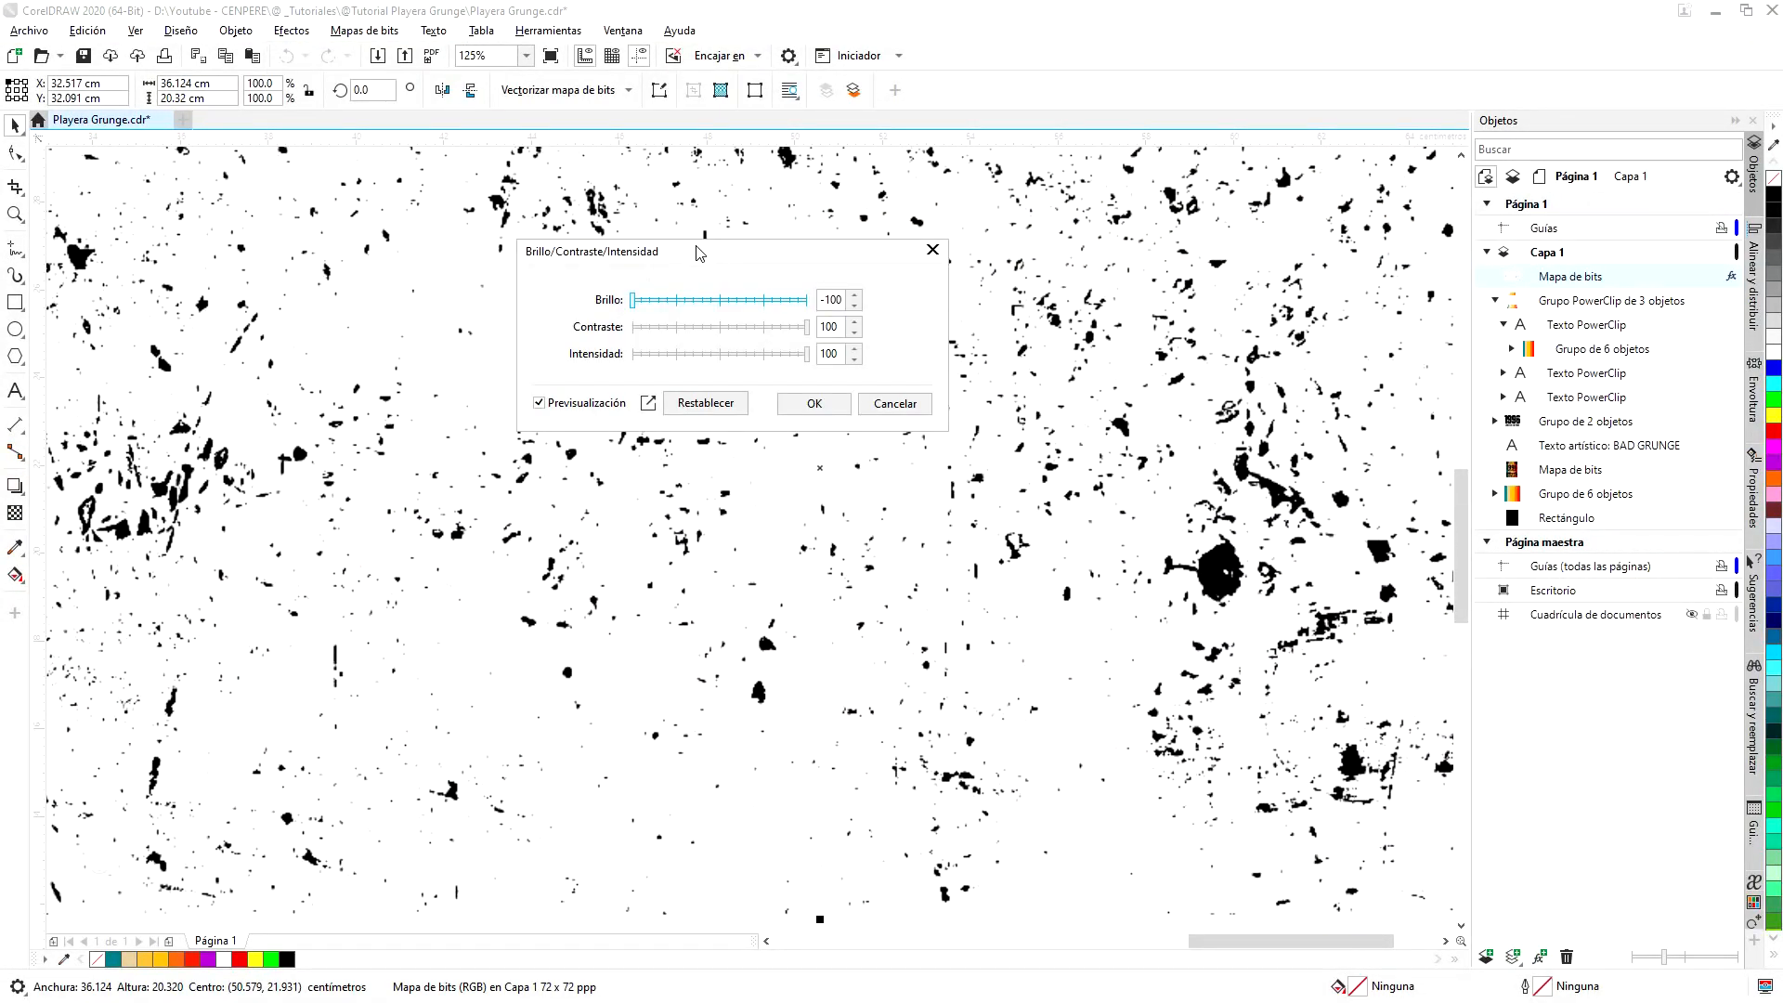
drag(636, 306, 725, 329)
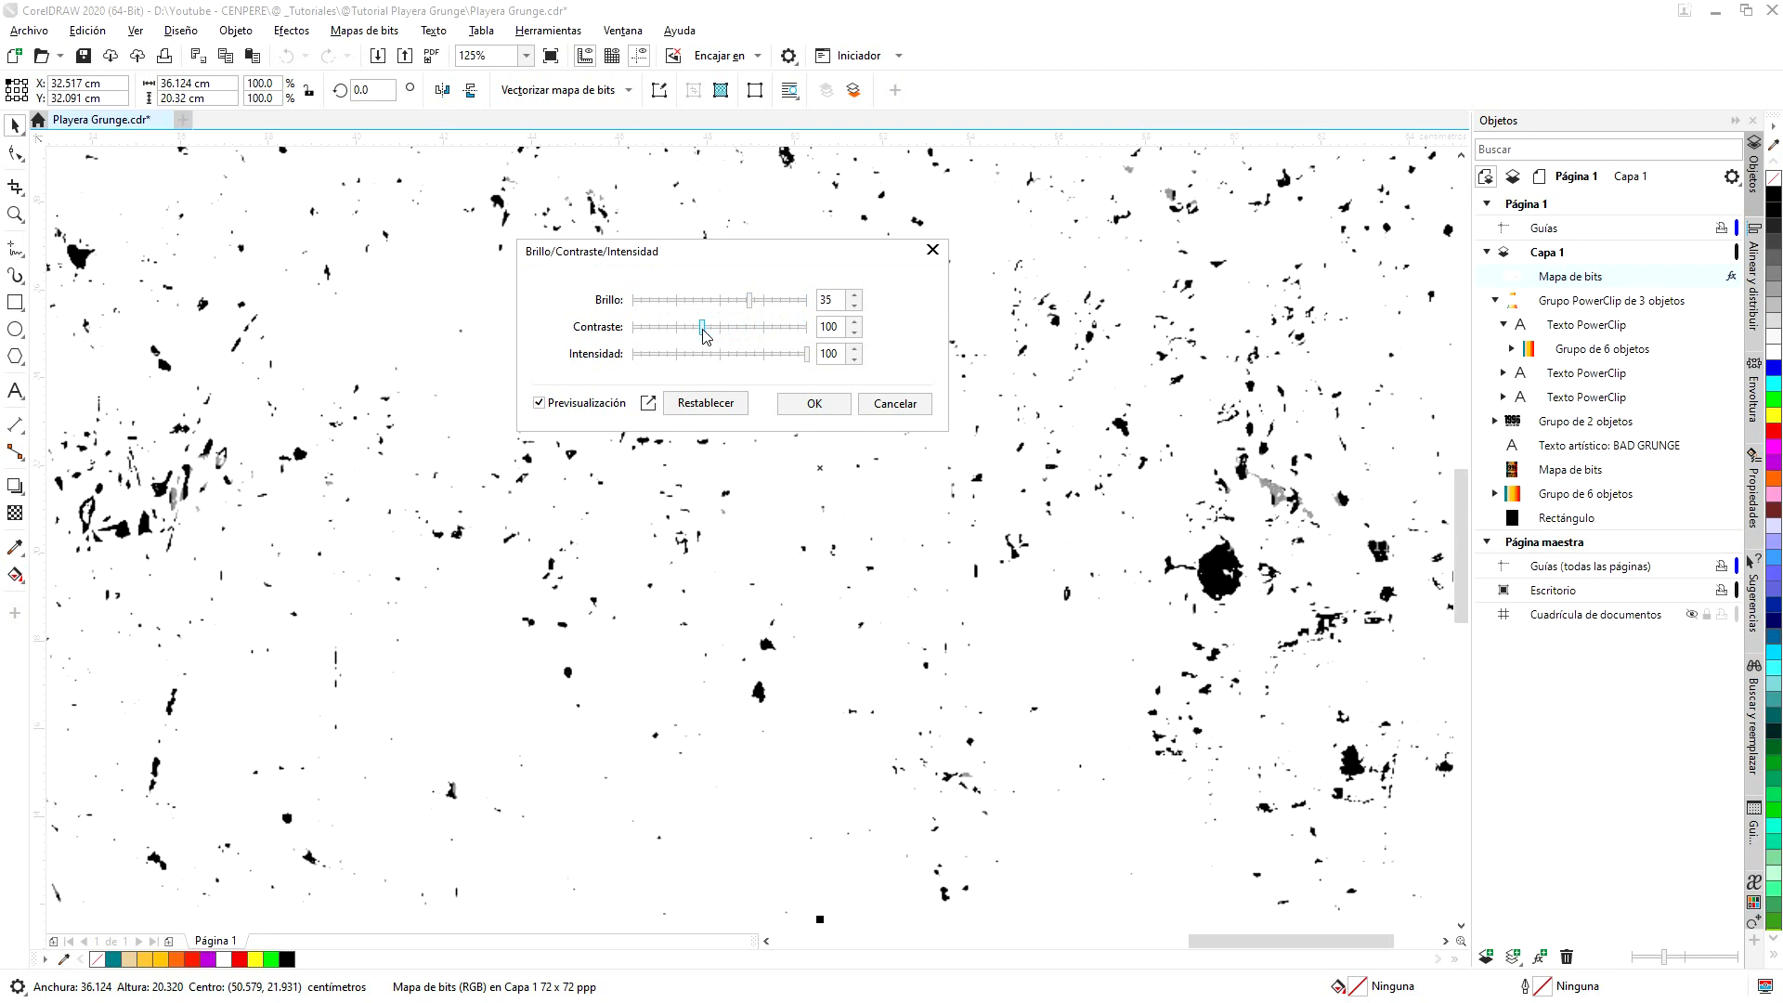
drag(706, 334, 817, 327)
drag(752, 304, 617, 321)
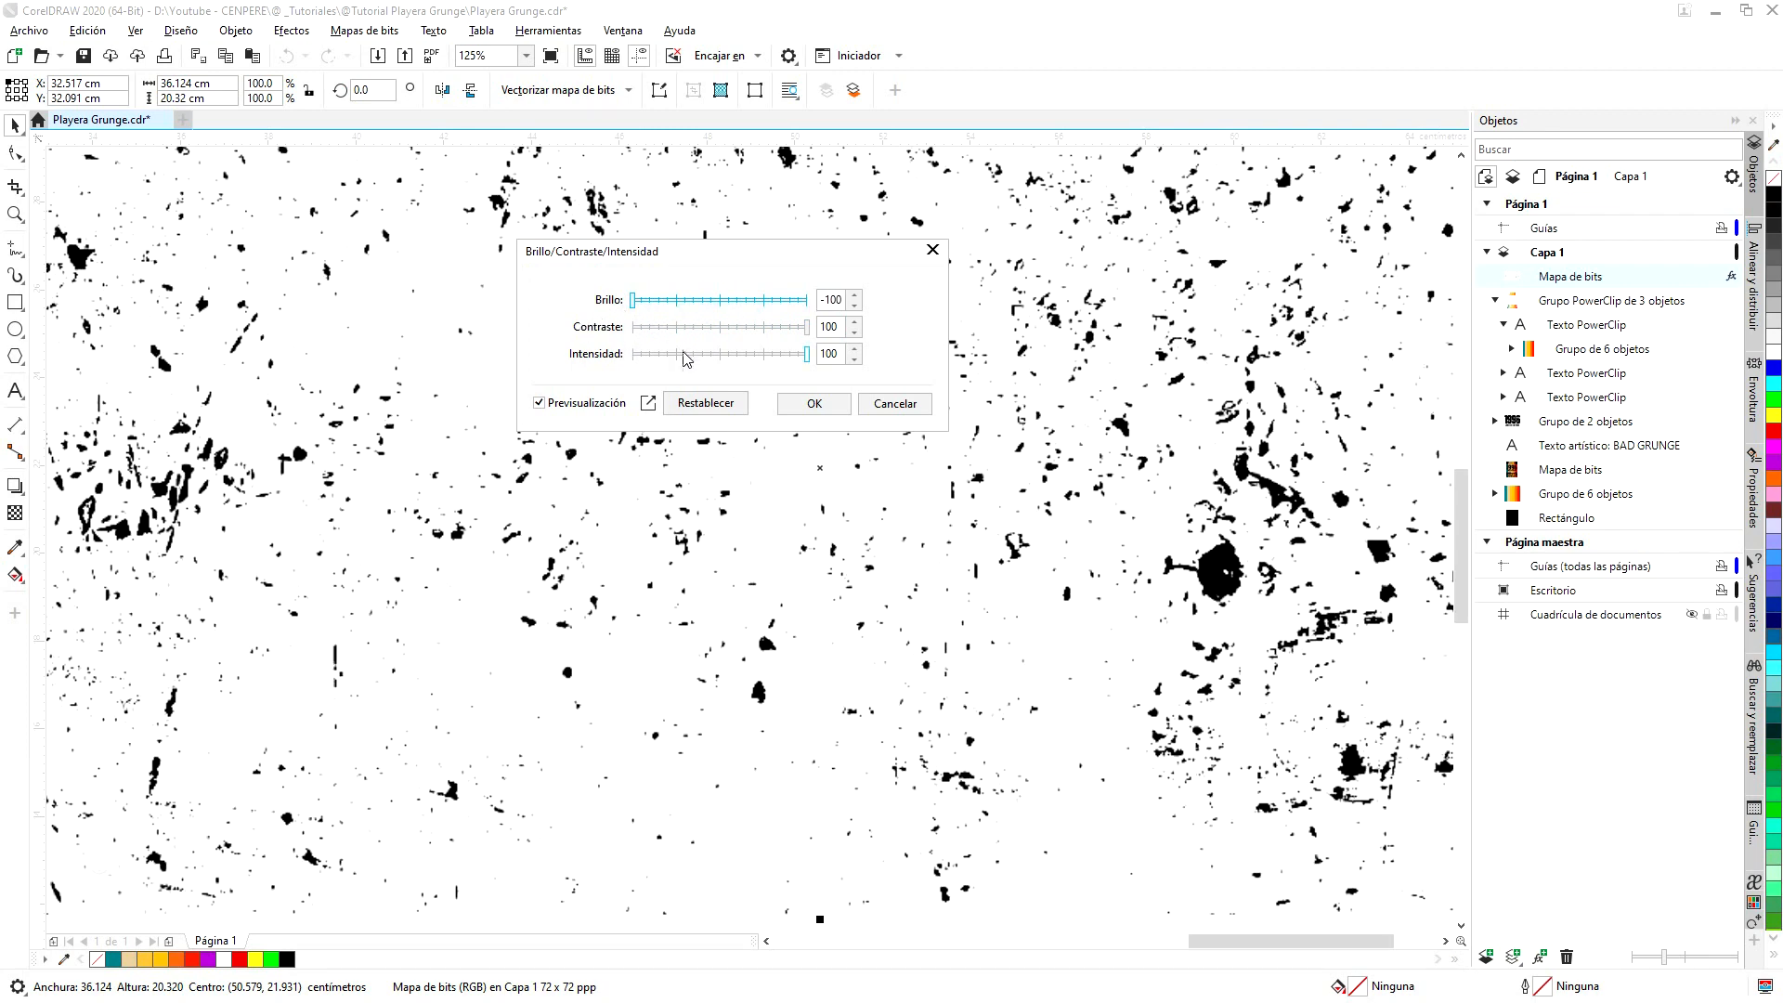
click(820, 406)
- Check the adjusted specks up close and start an outline trace of the bitmap with the Arte lineal preset
scroll(835, 466, down, 3)
scroll(845, 467, up, 2)
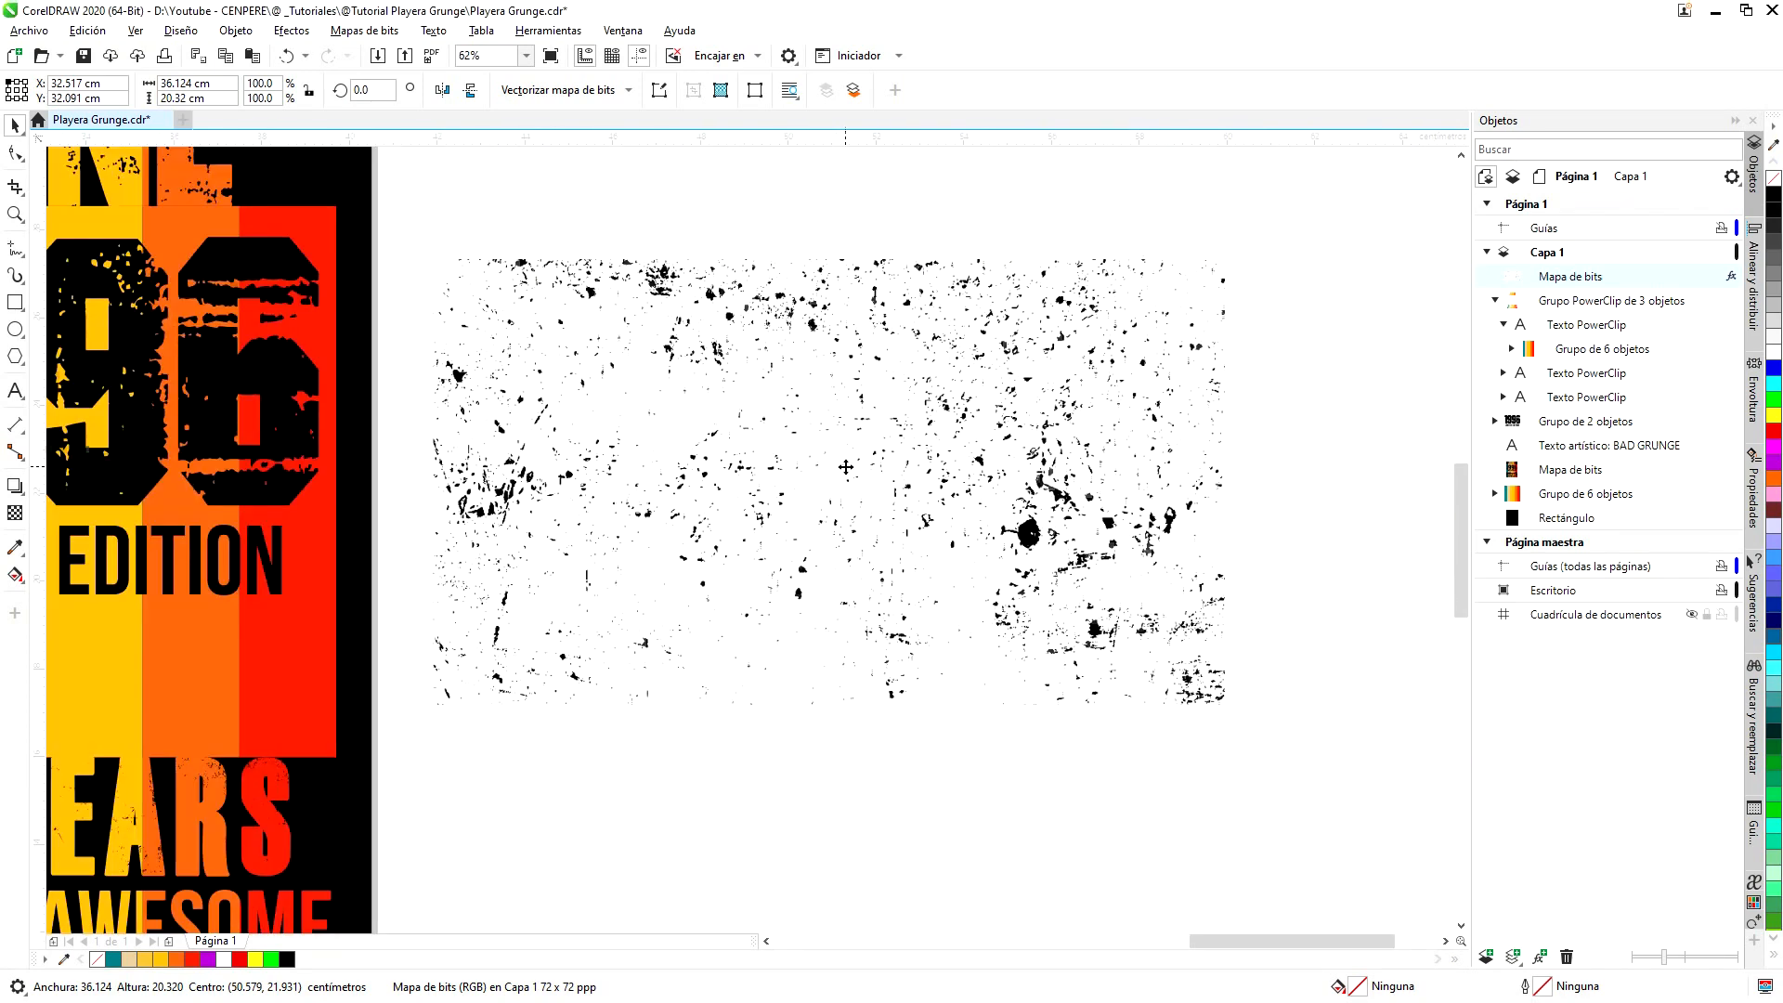
scroll(845, 467, up, 2)
scroll(849, 463, up, 2)
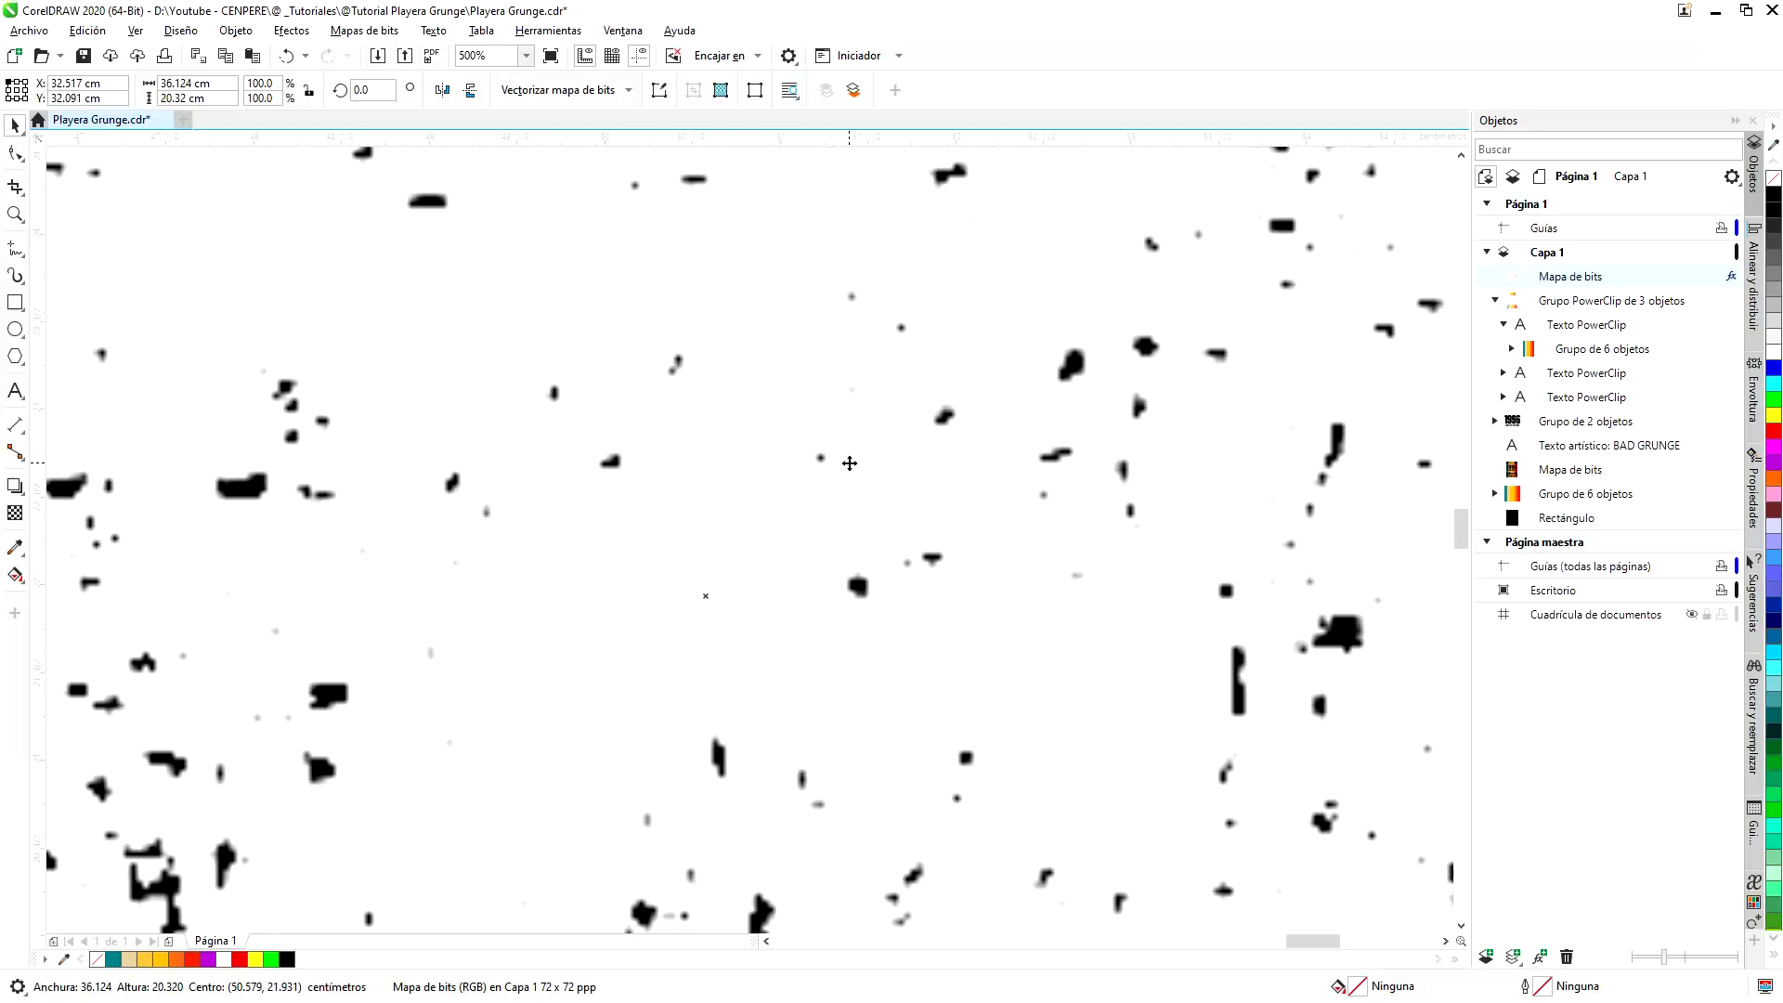
scroll(850, 462, down, 4)
scroll(857, 446, down, 1)
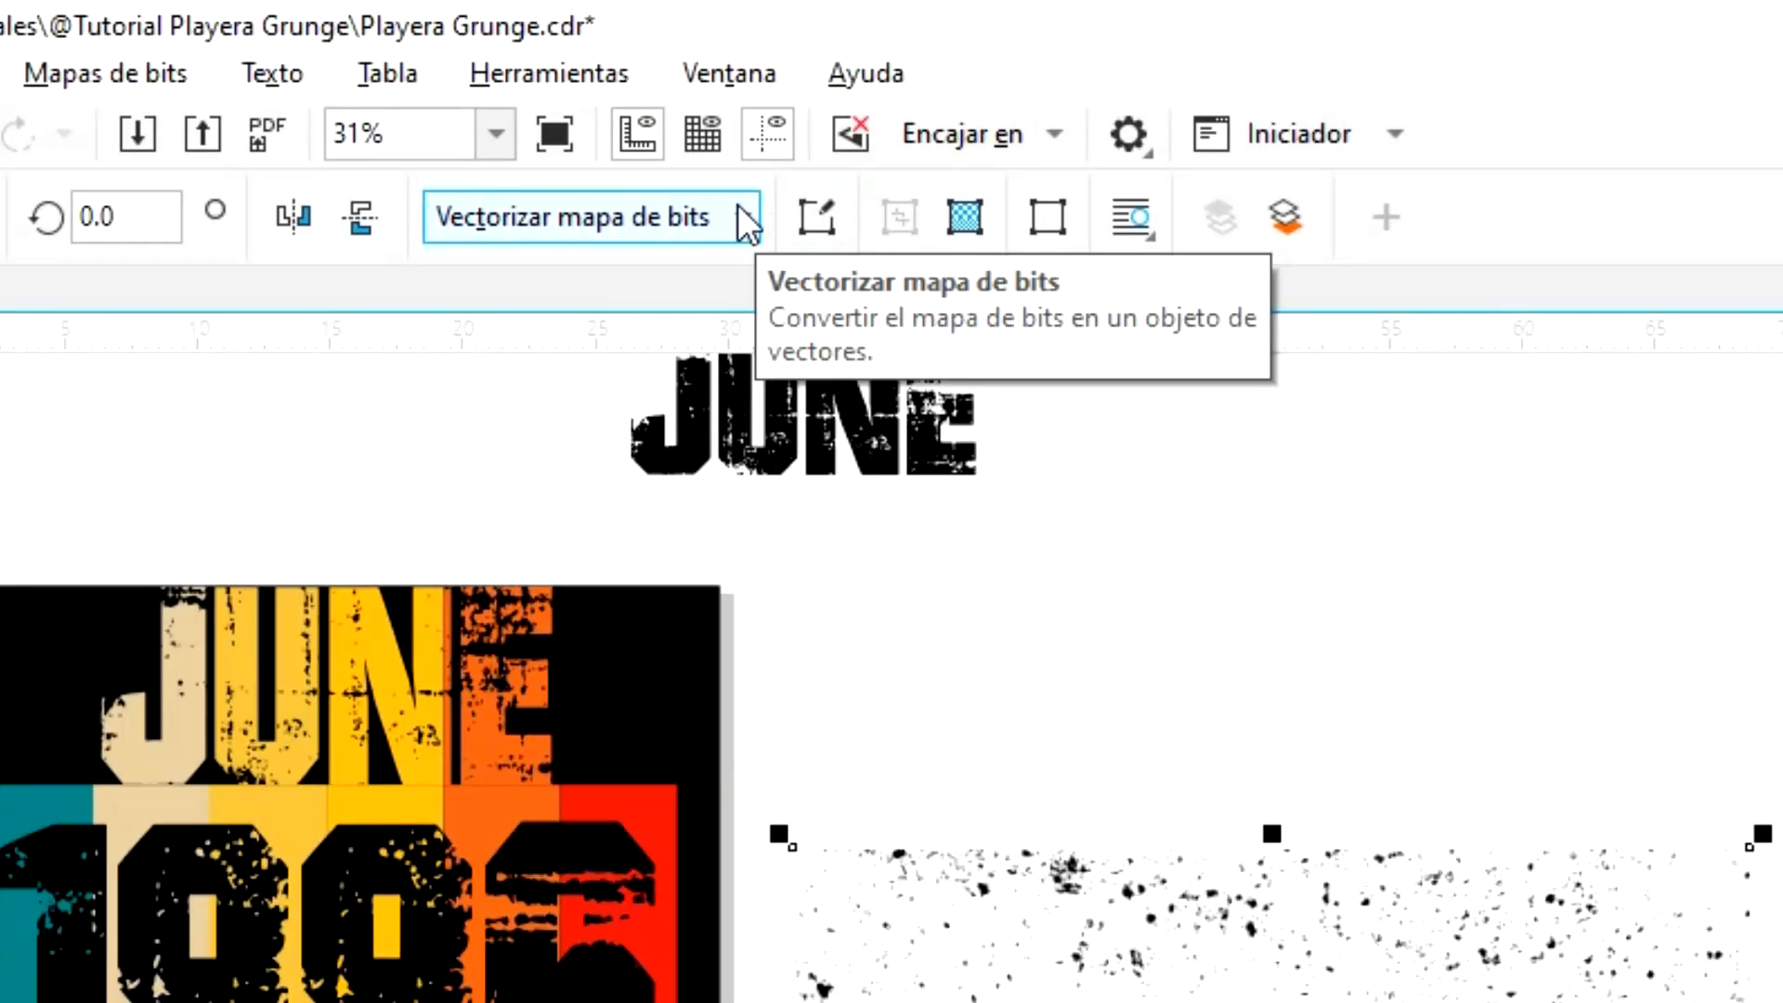
click(742, 216)
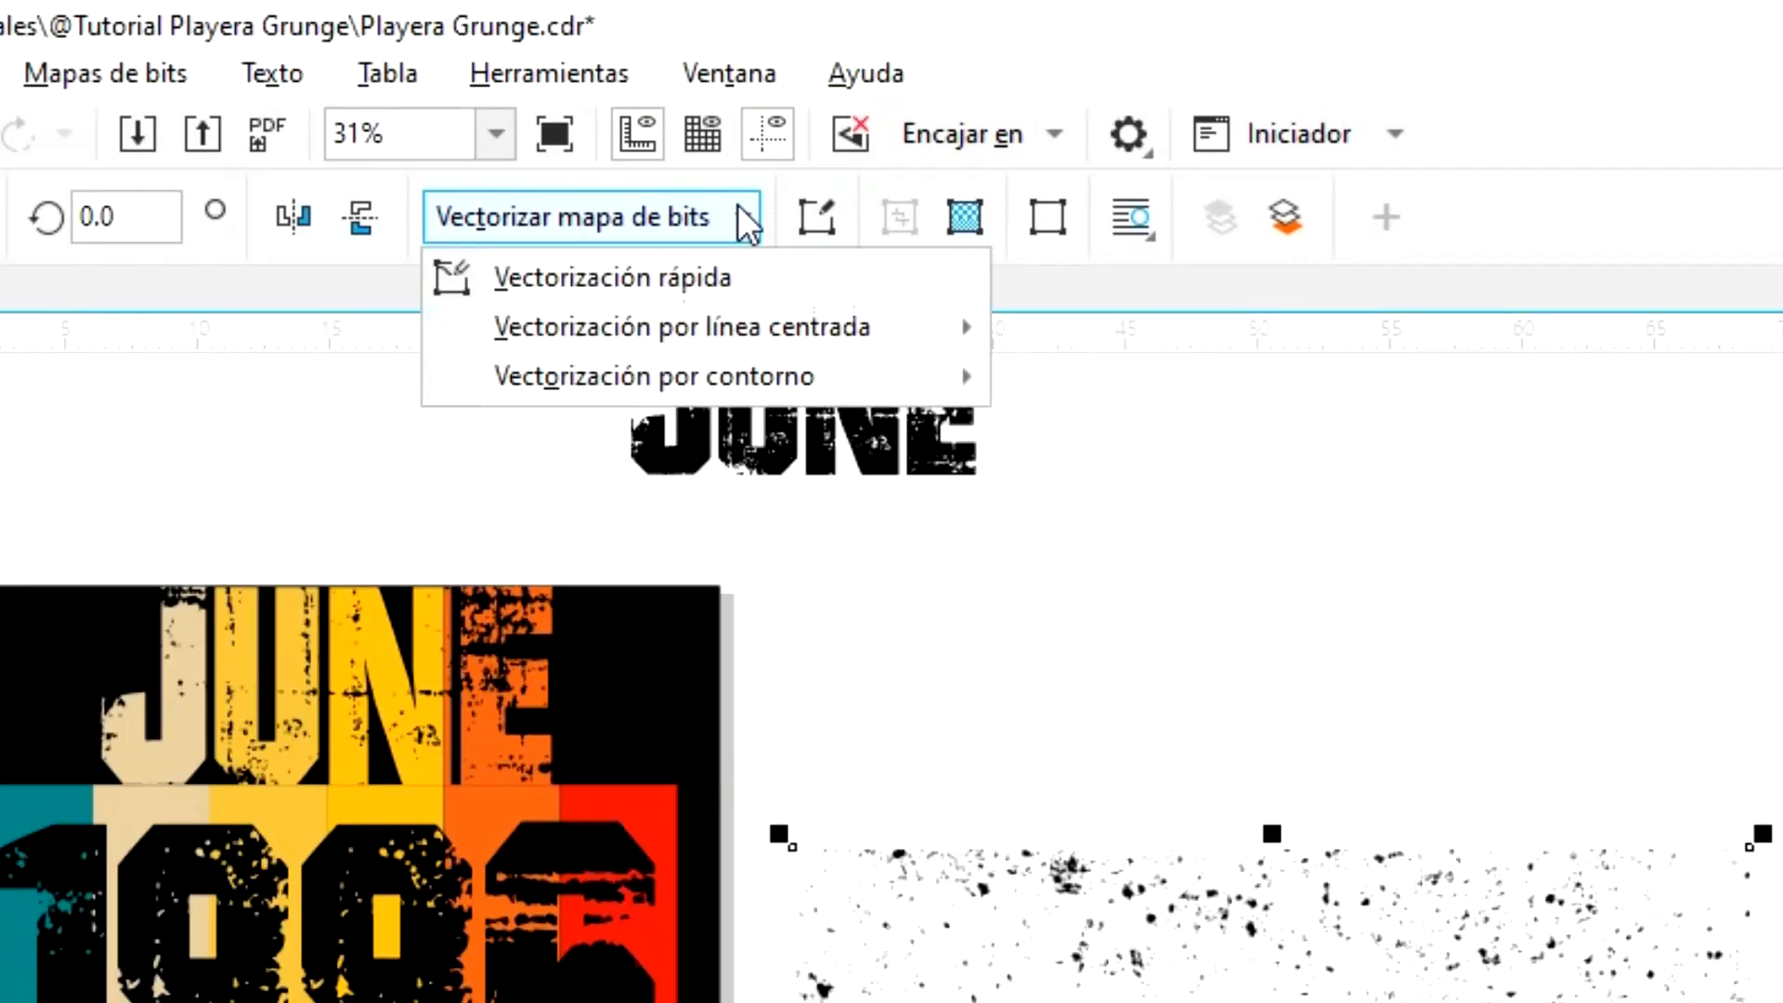
mouse_move(887, 395)
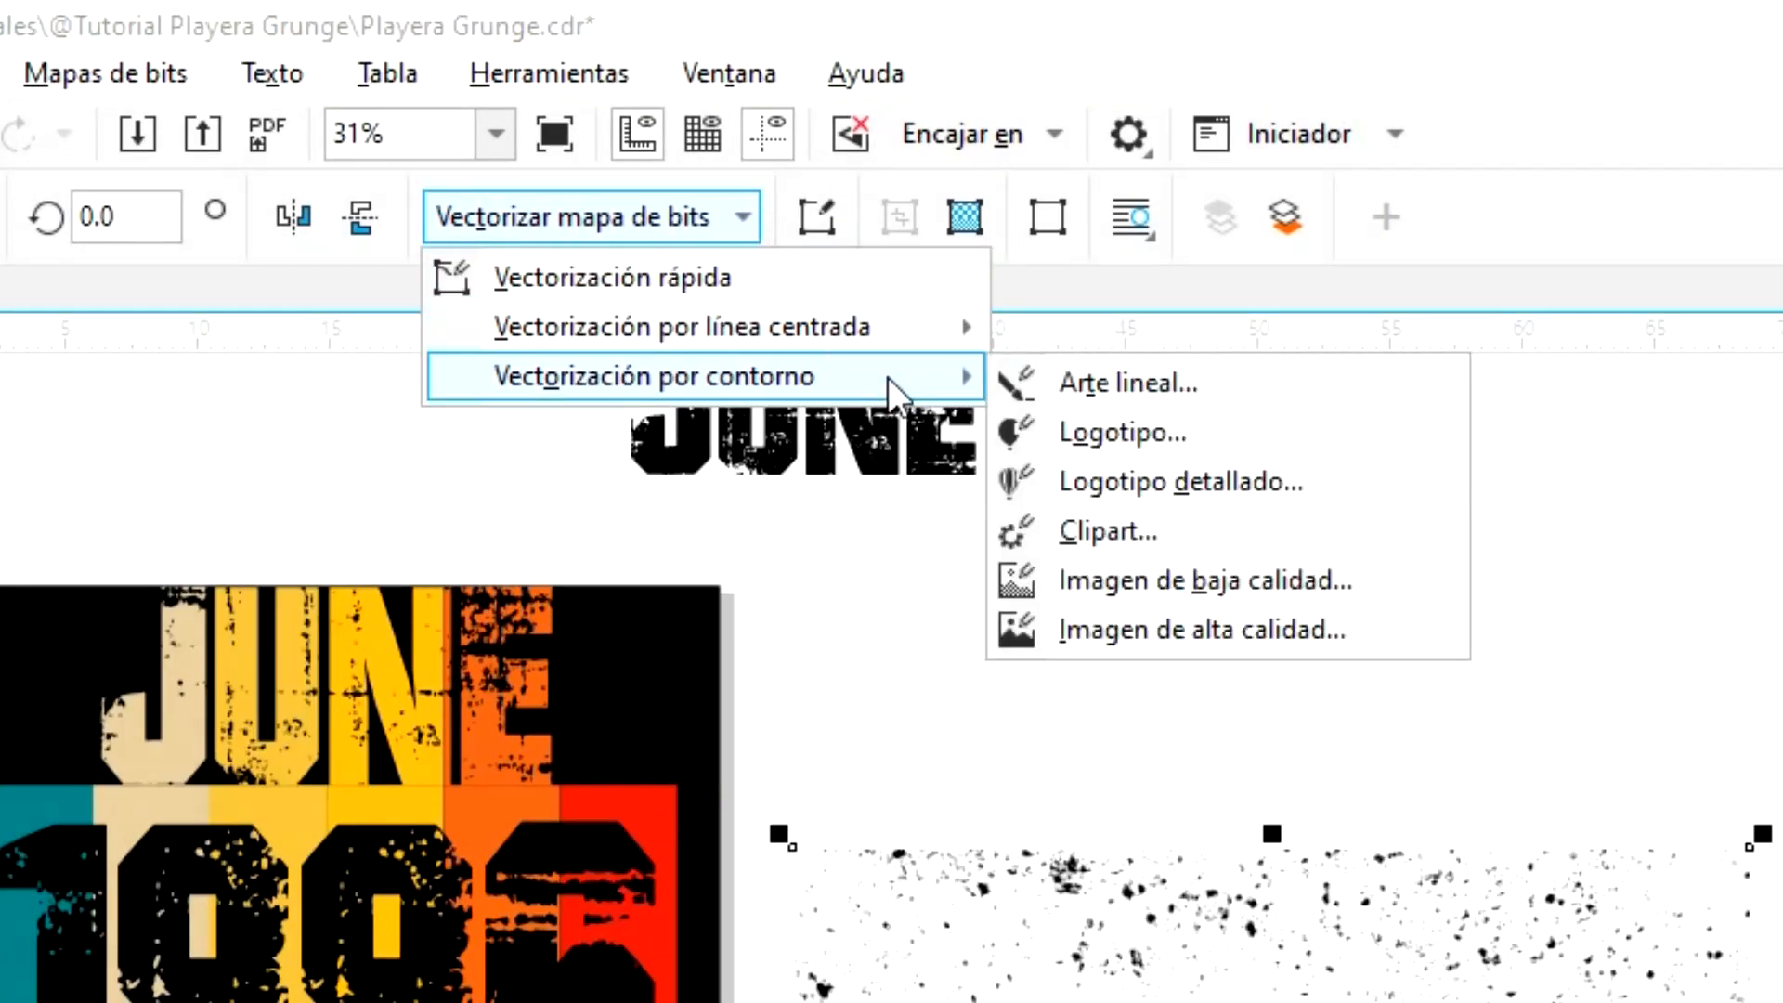
click(1121, 388)
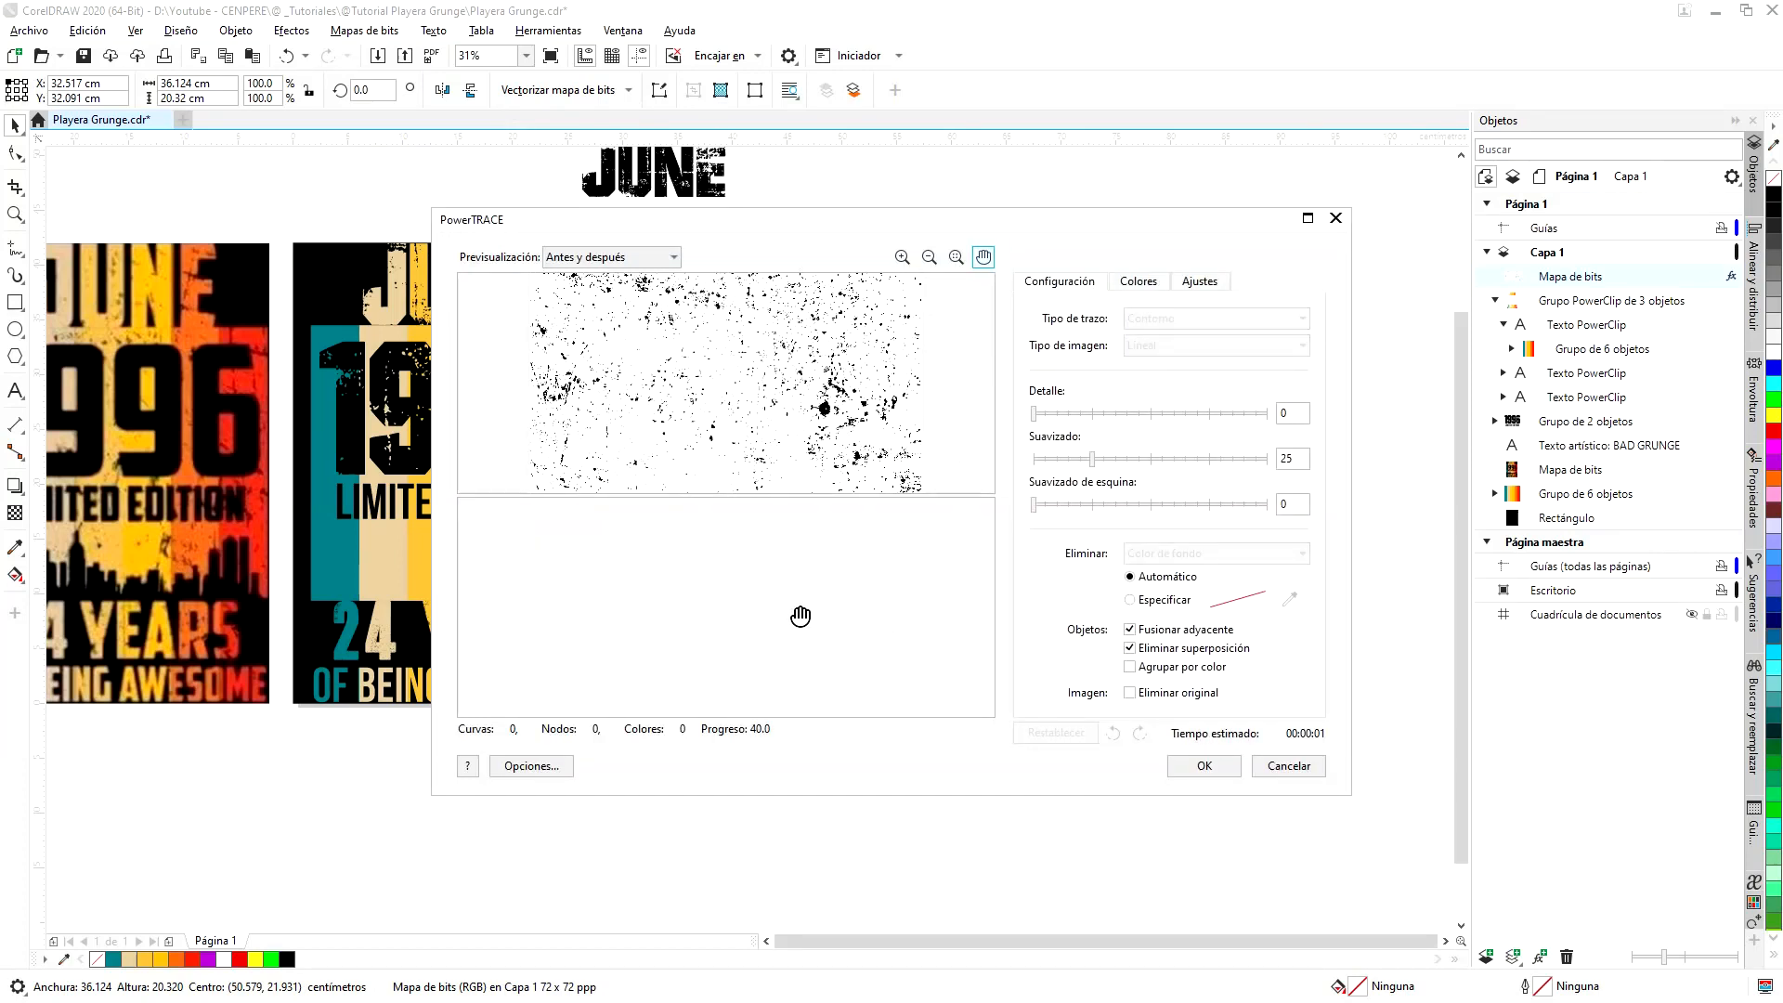
- Try lower trace detail values of 45 and 37 and compare the traced specks with the original
scroll(751, 581, up, 4)
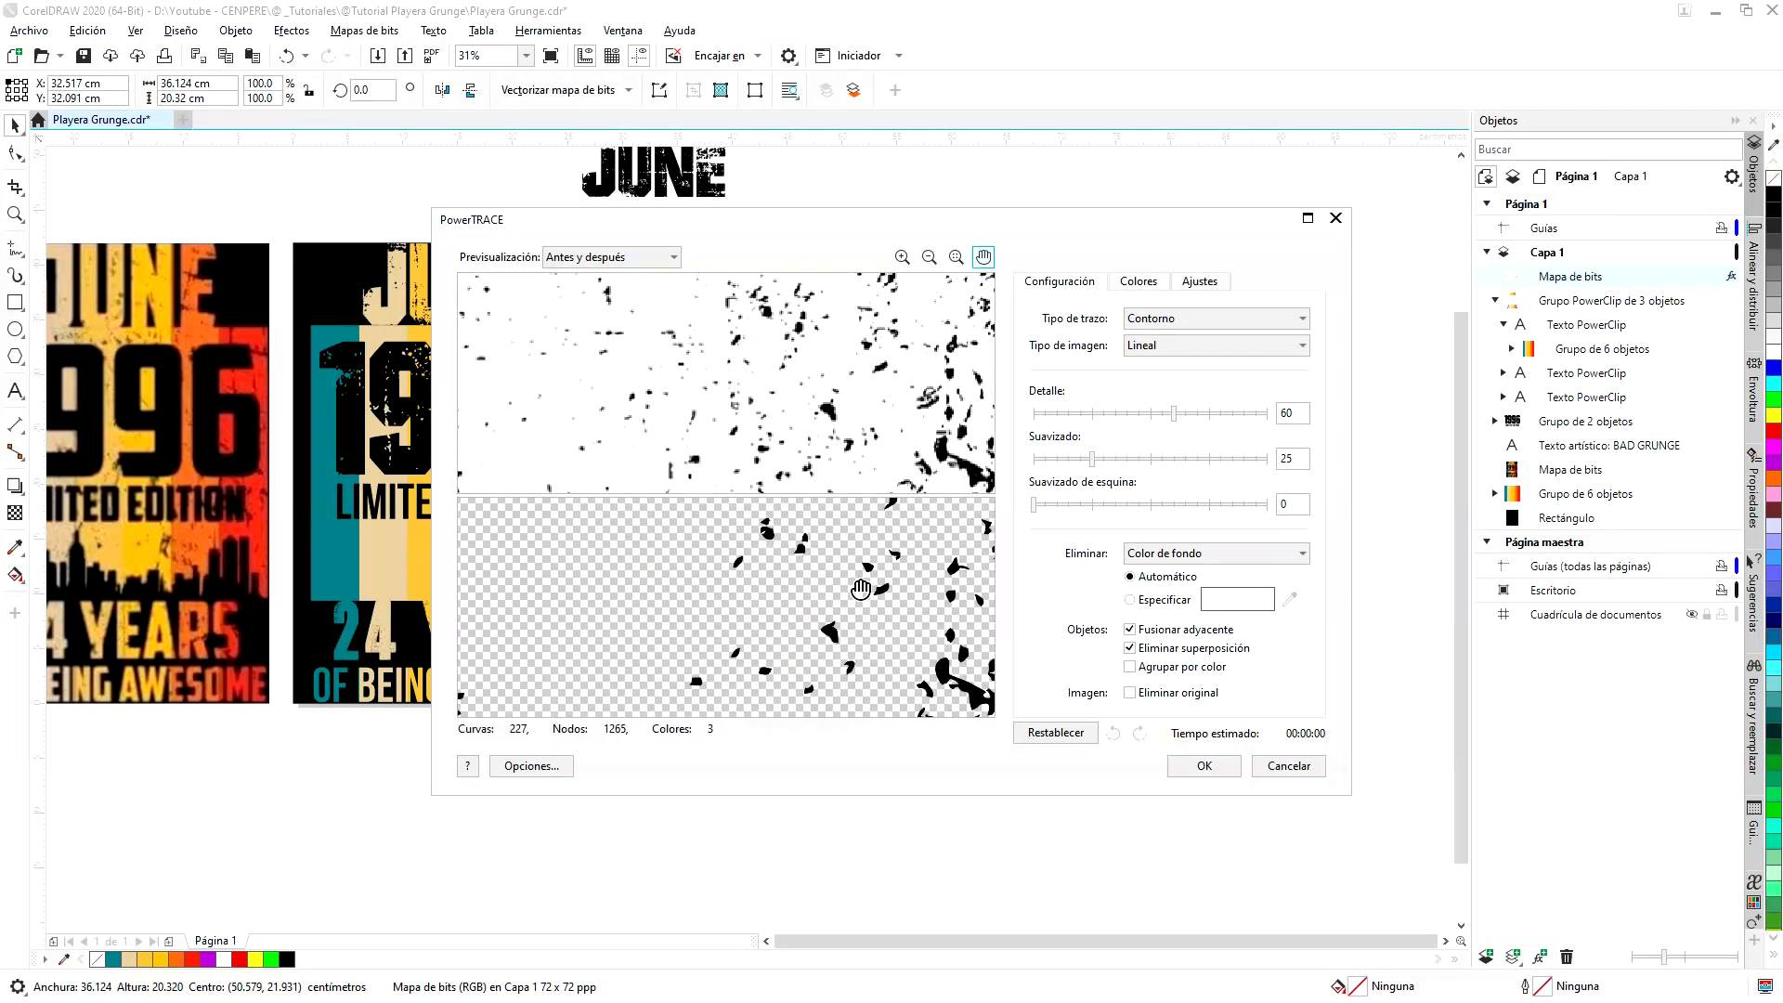
scroll(861, 589, down, 4)
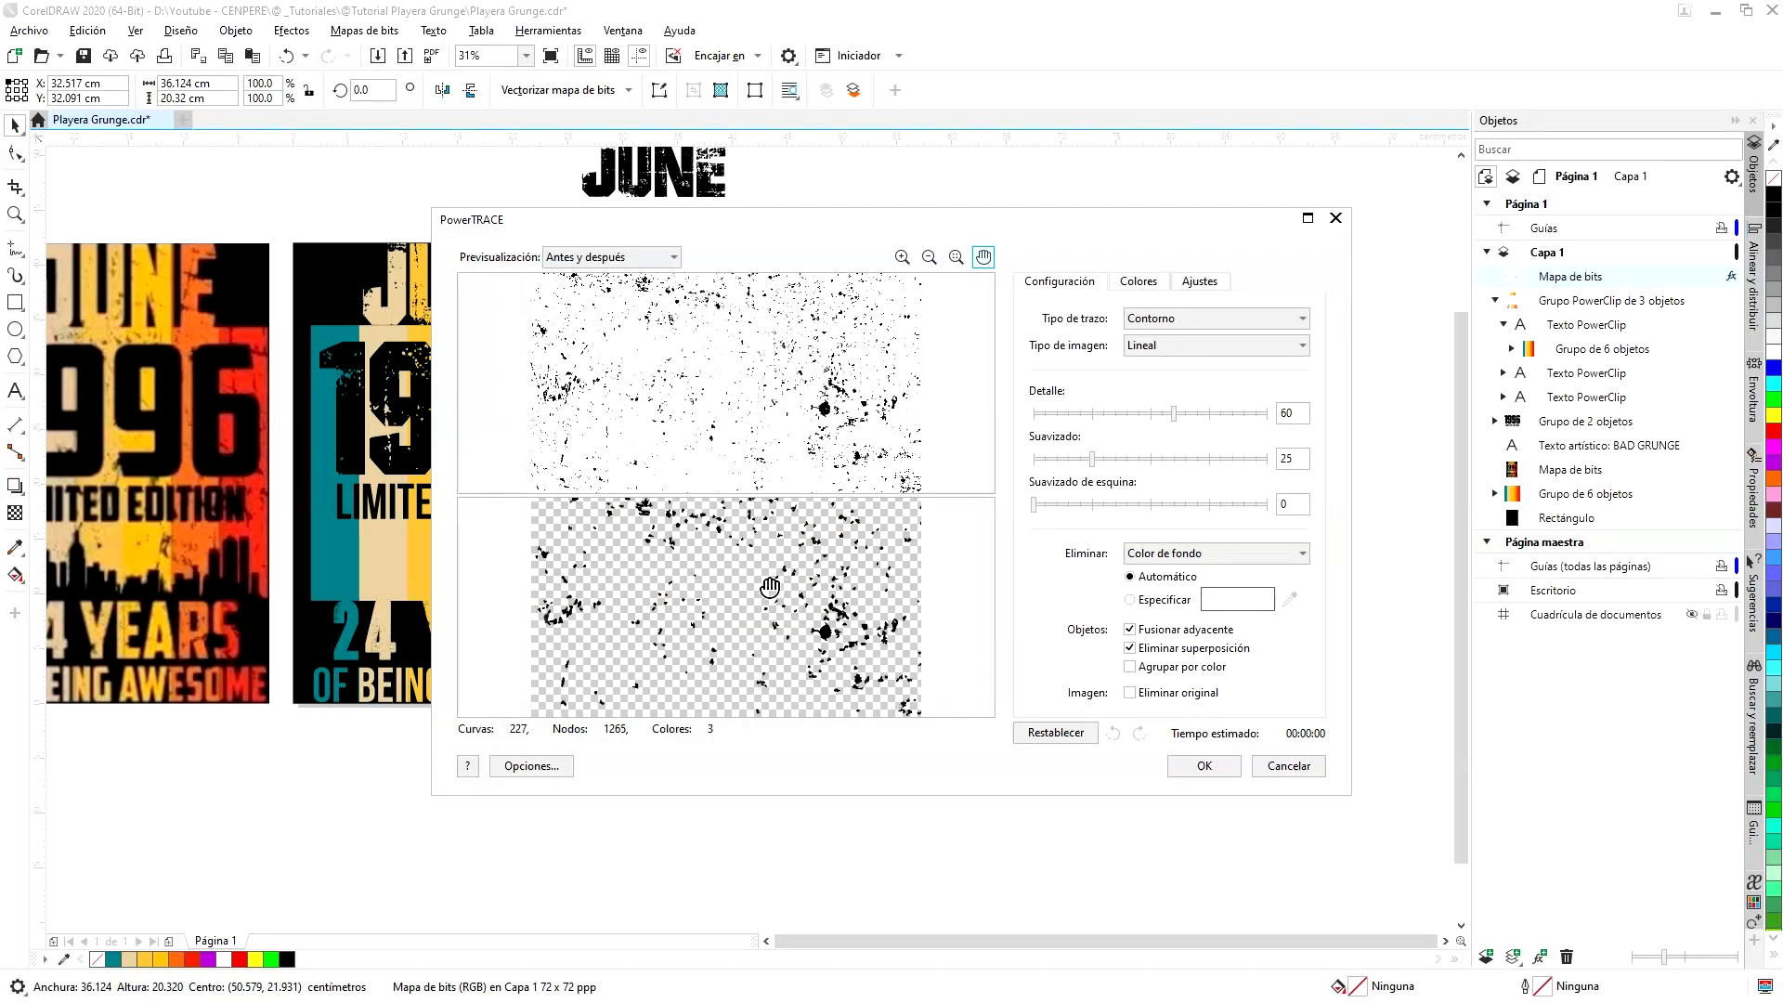
scroll(692, 624, up, 2)
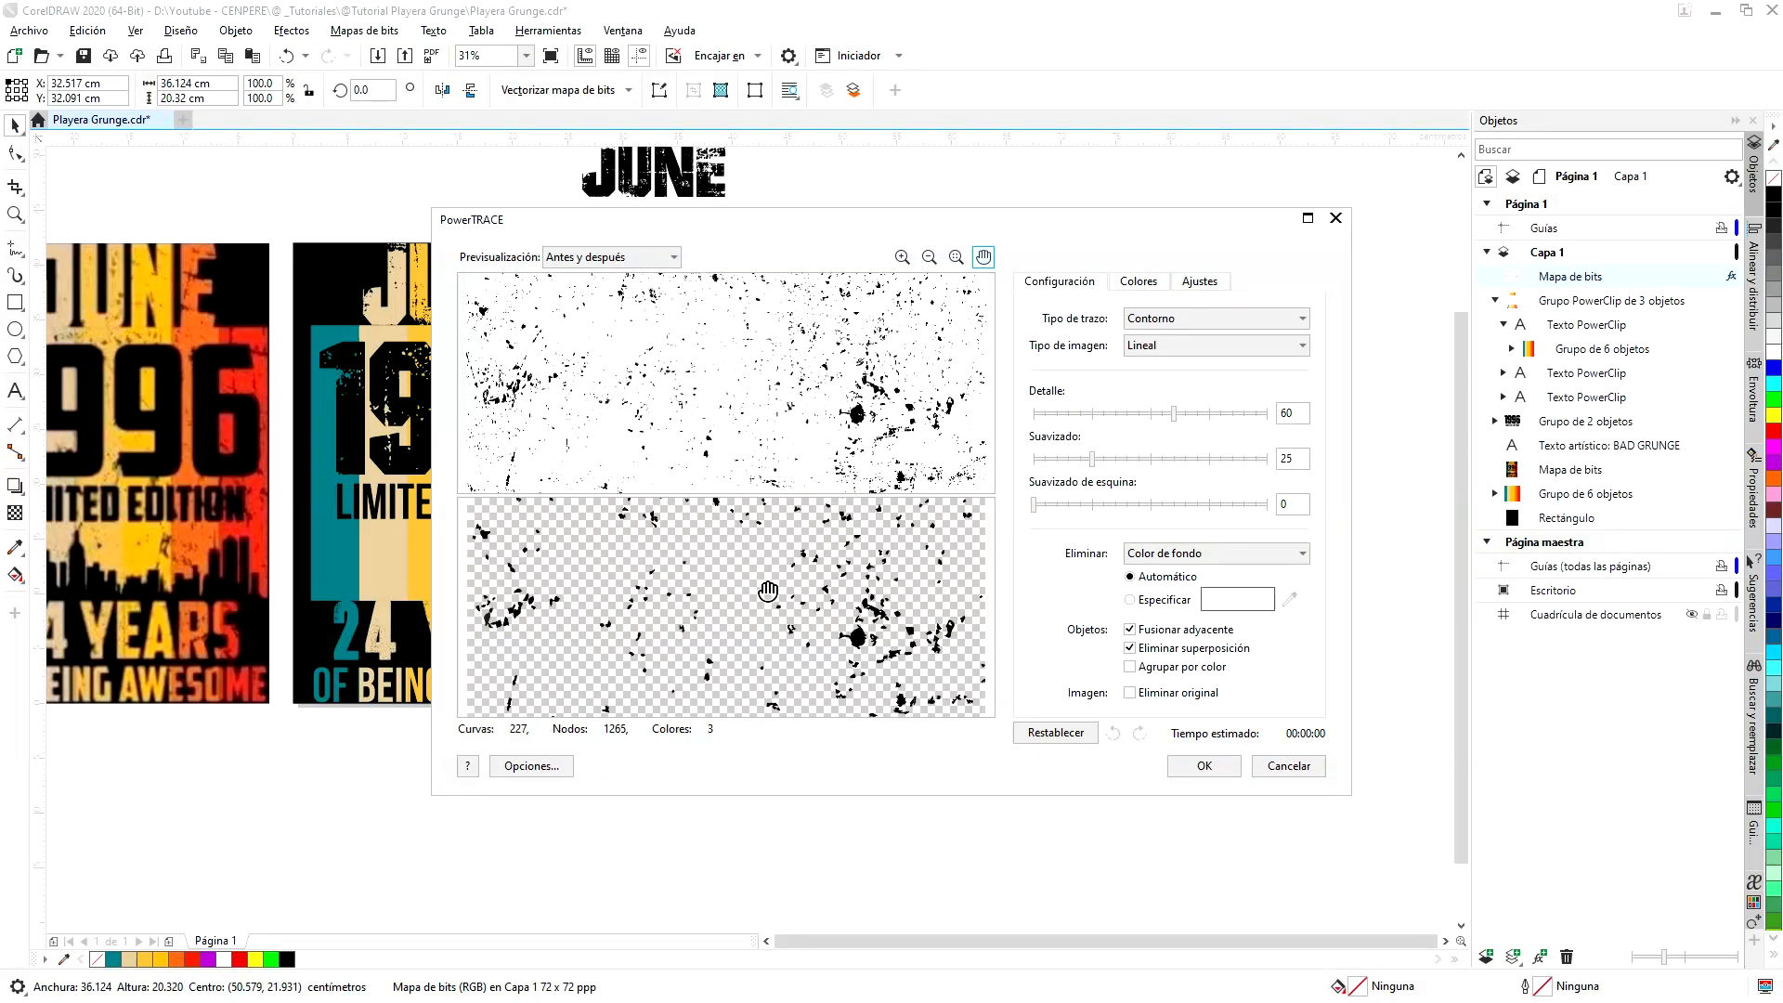
scroll(767, 590, up, 4)
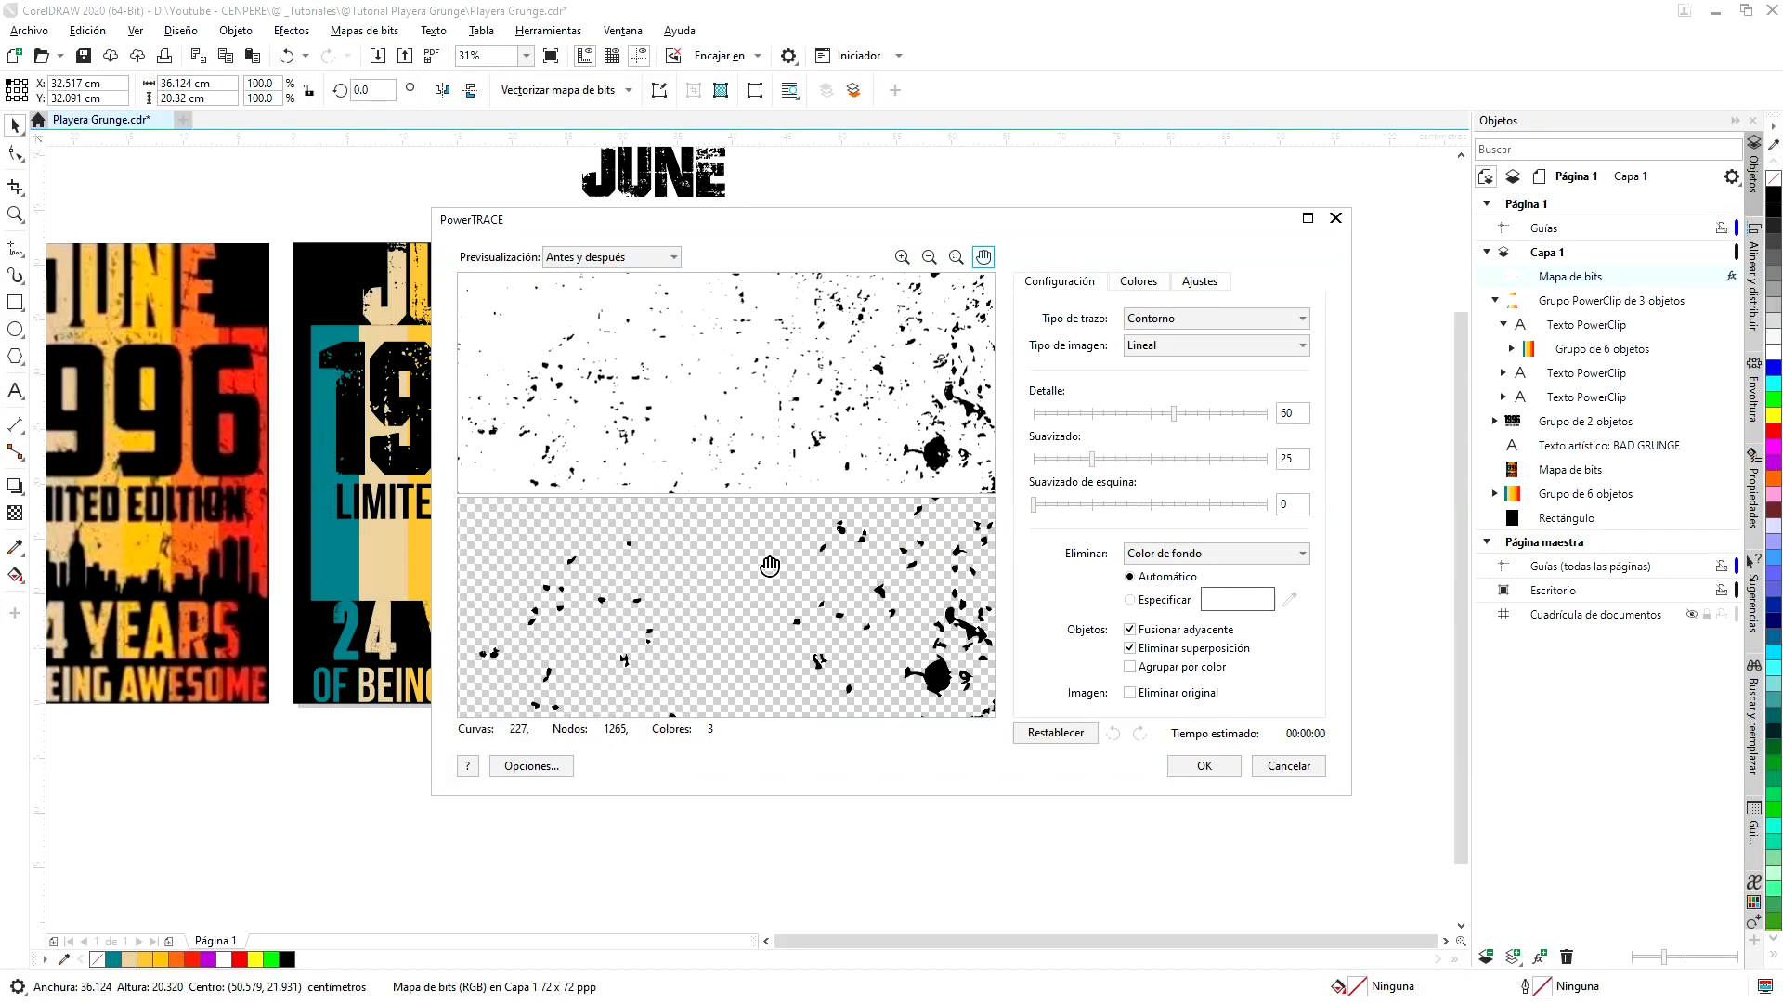
click(1140, 414)
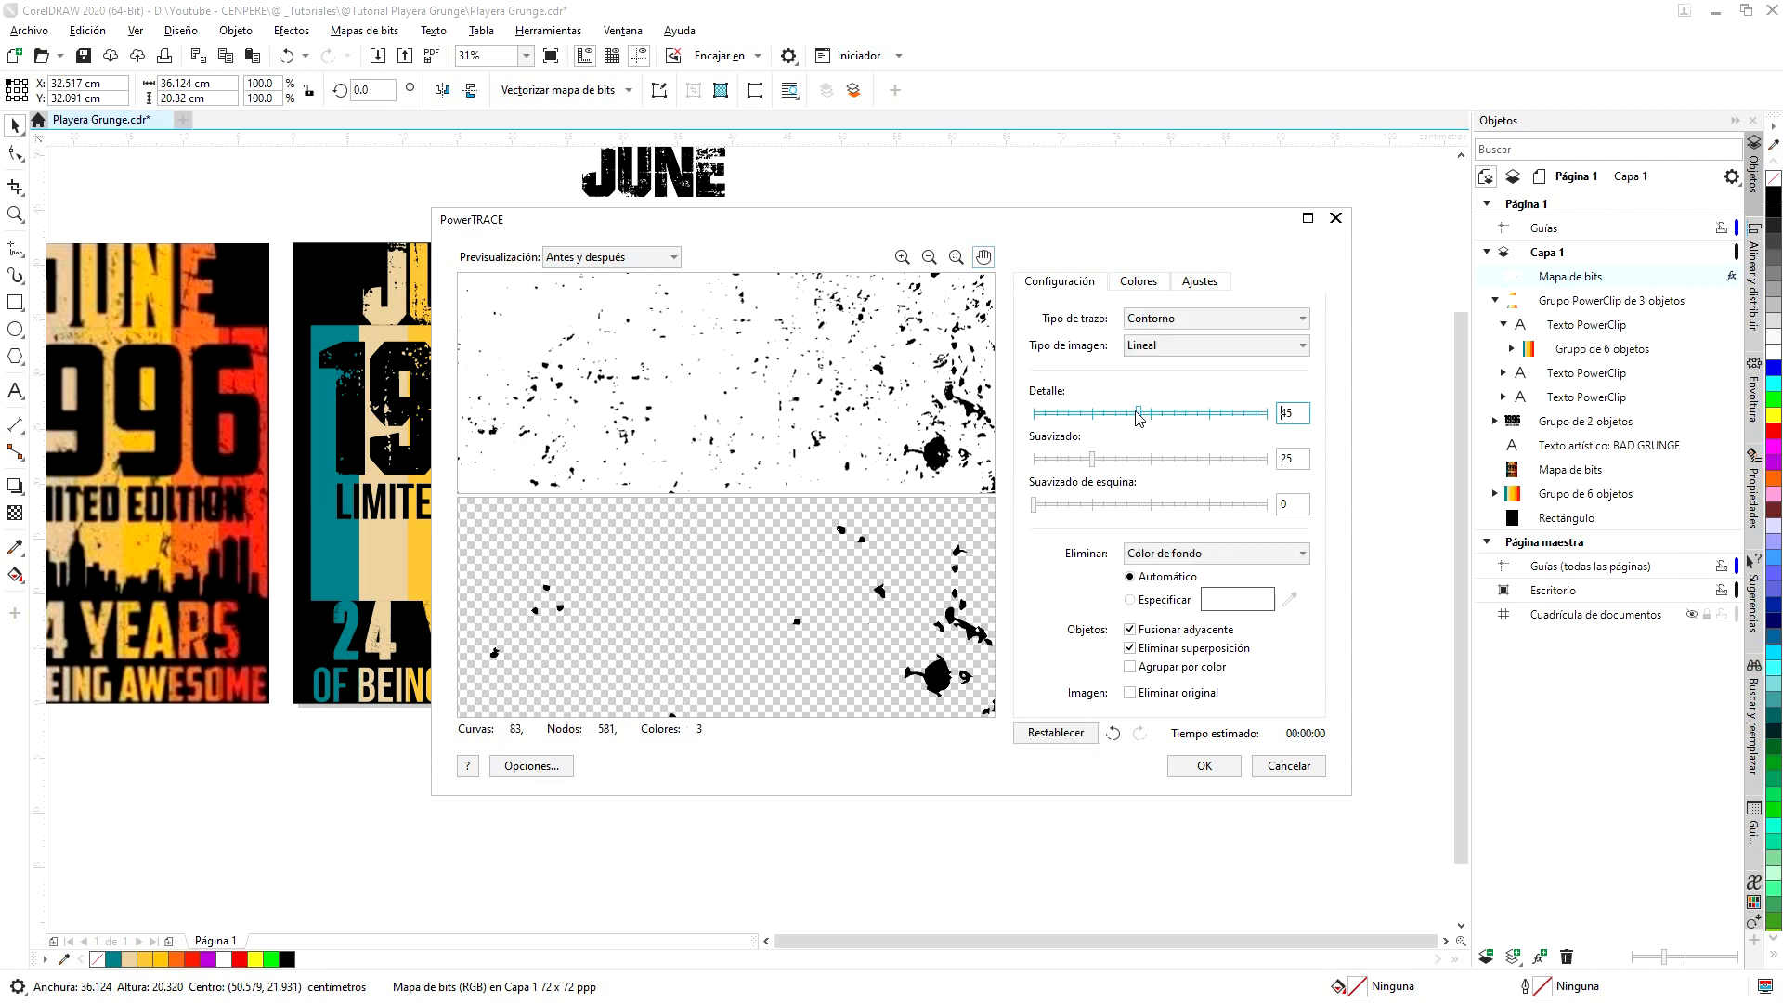
click(1121, 414)
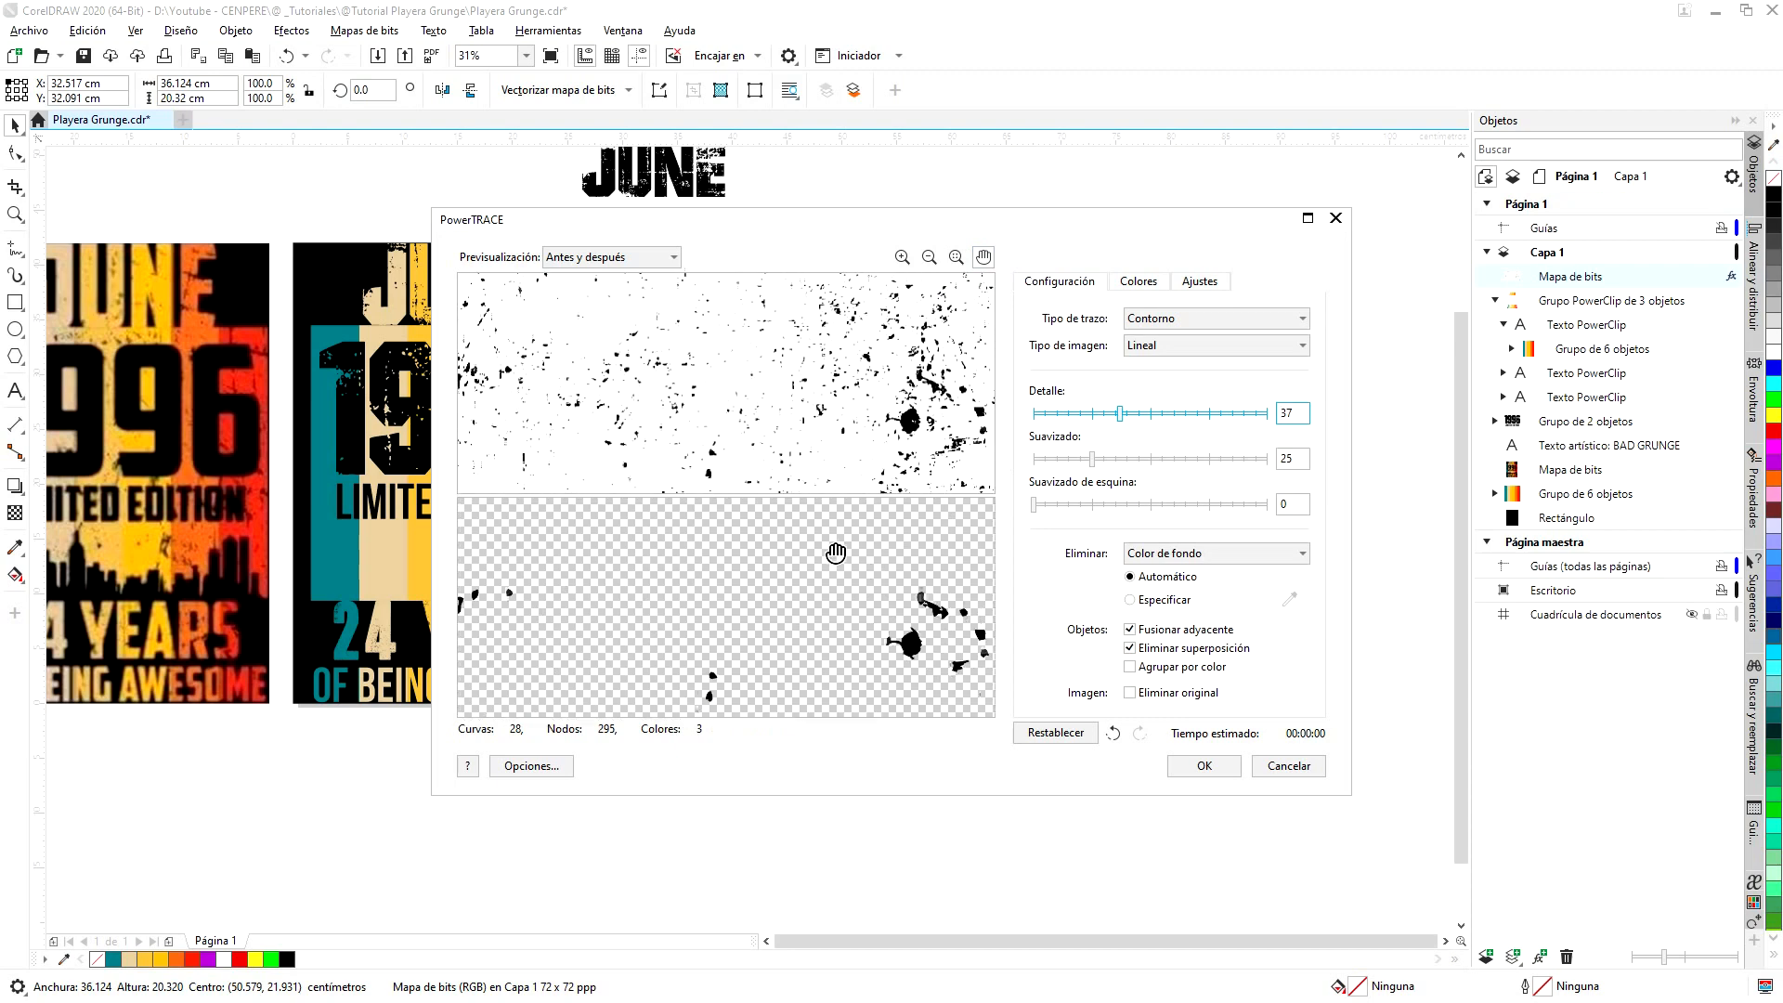
scroll(836, 556, up, 1)
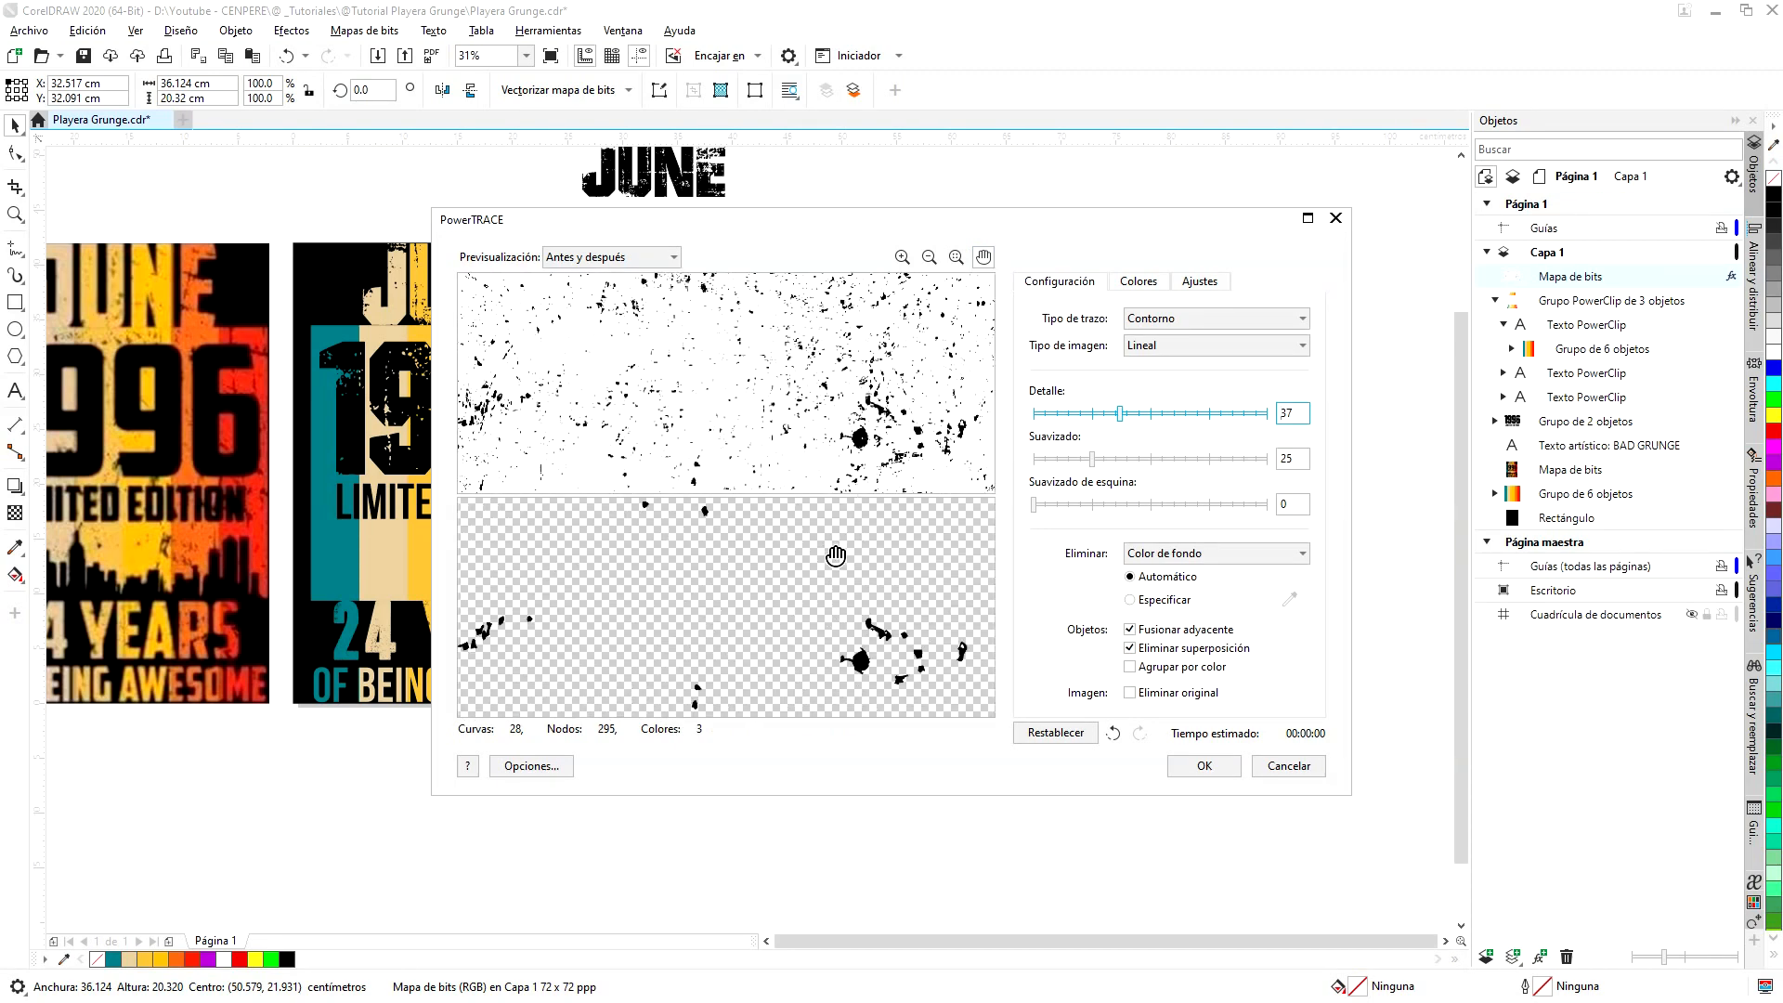
scroll(822, 409, up, 3)
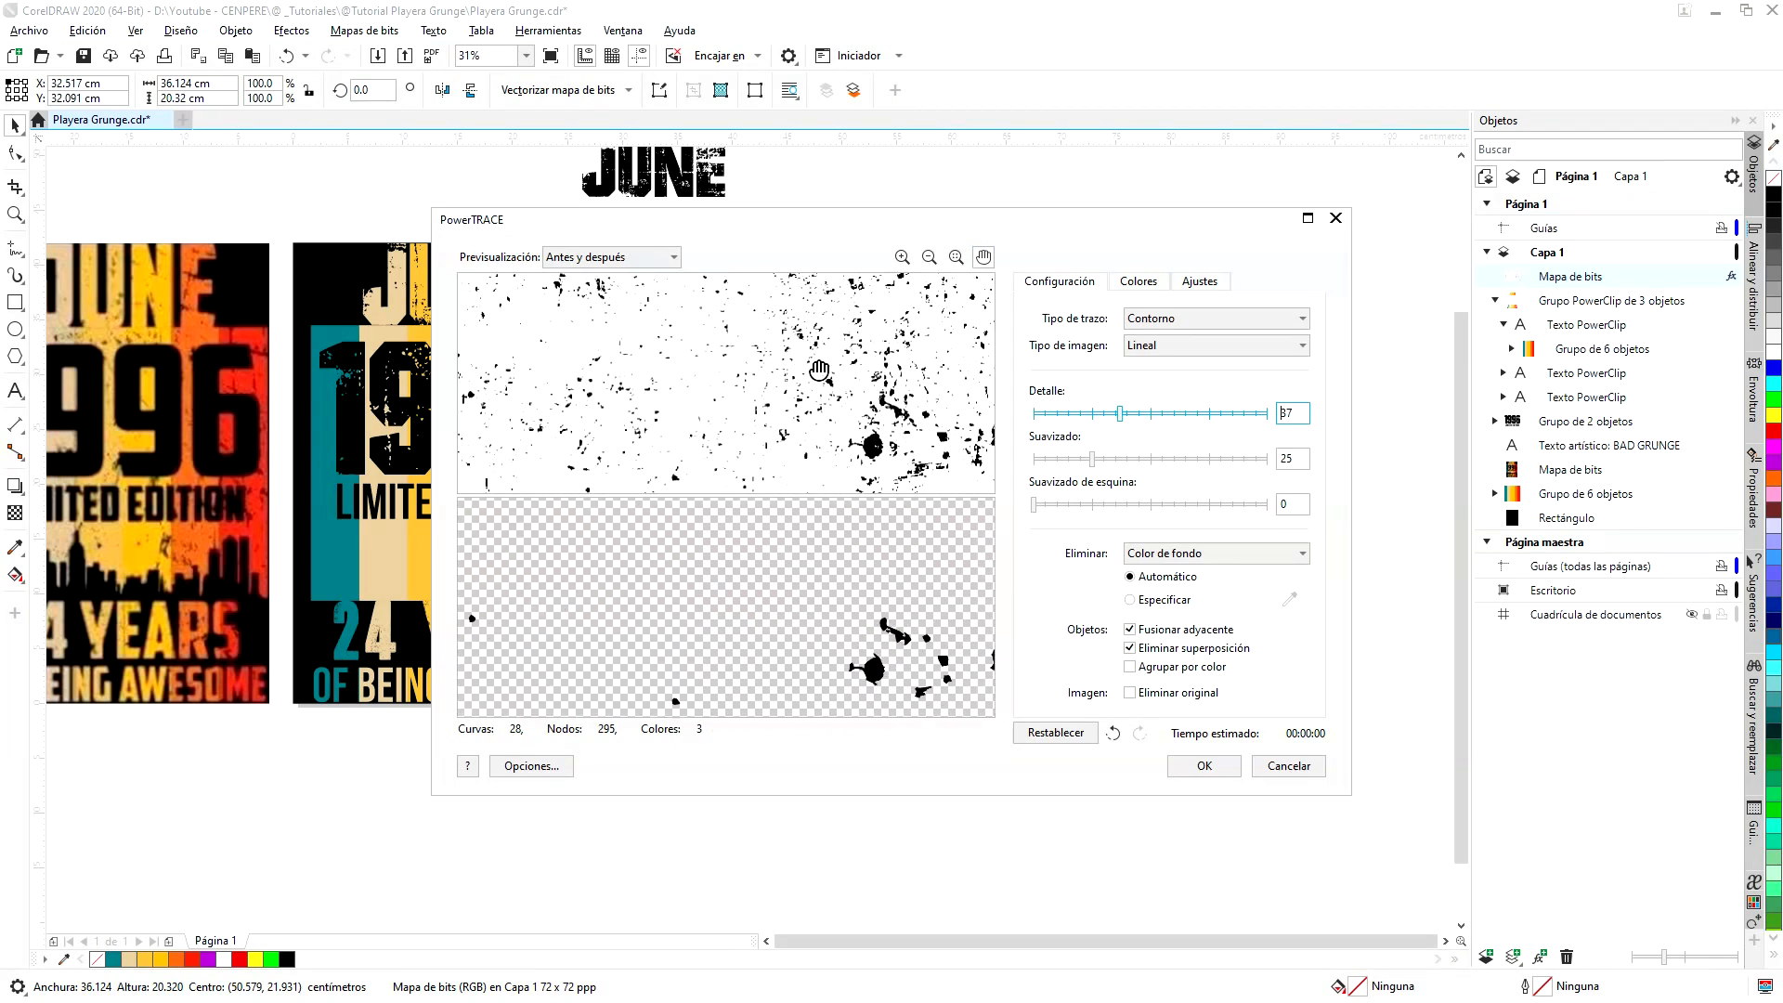
scroll(838, 386, up, 2)
- Raise the trace detail to 96 and compare the small specks in the before and after previews
click(1210, 413)
scroll(847, 571, down, 2)
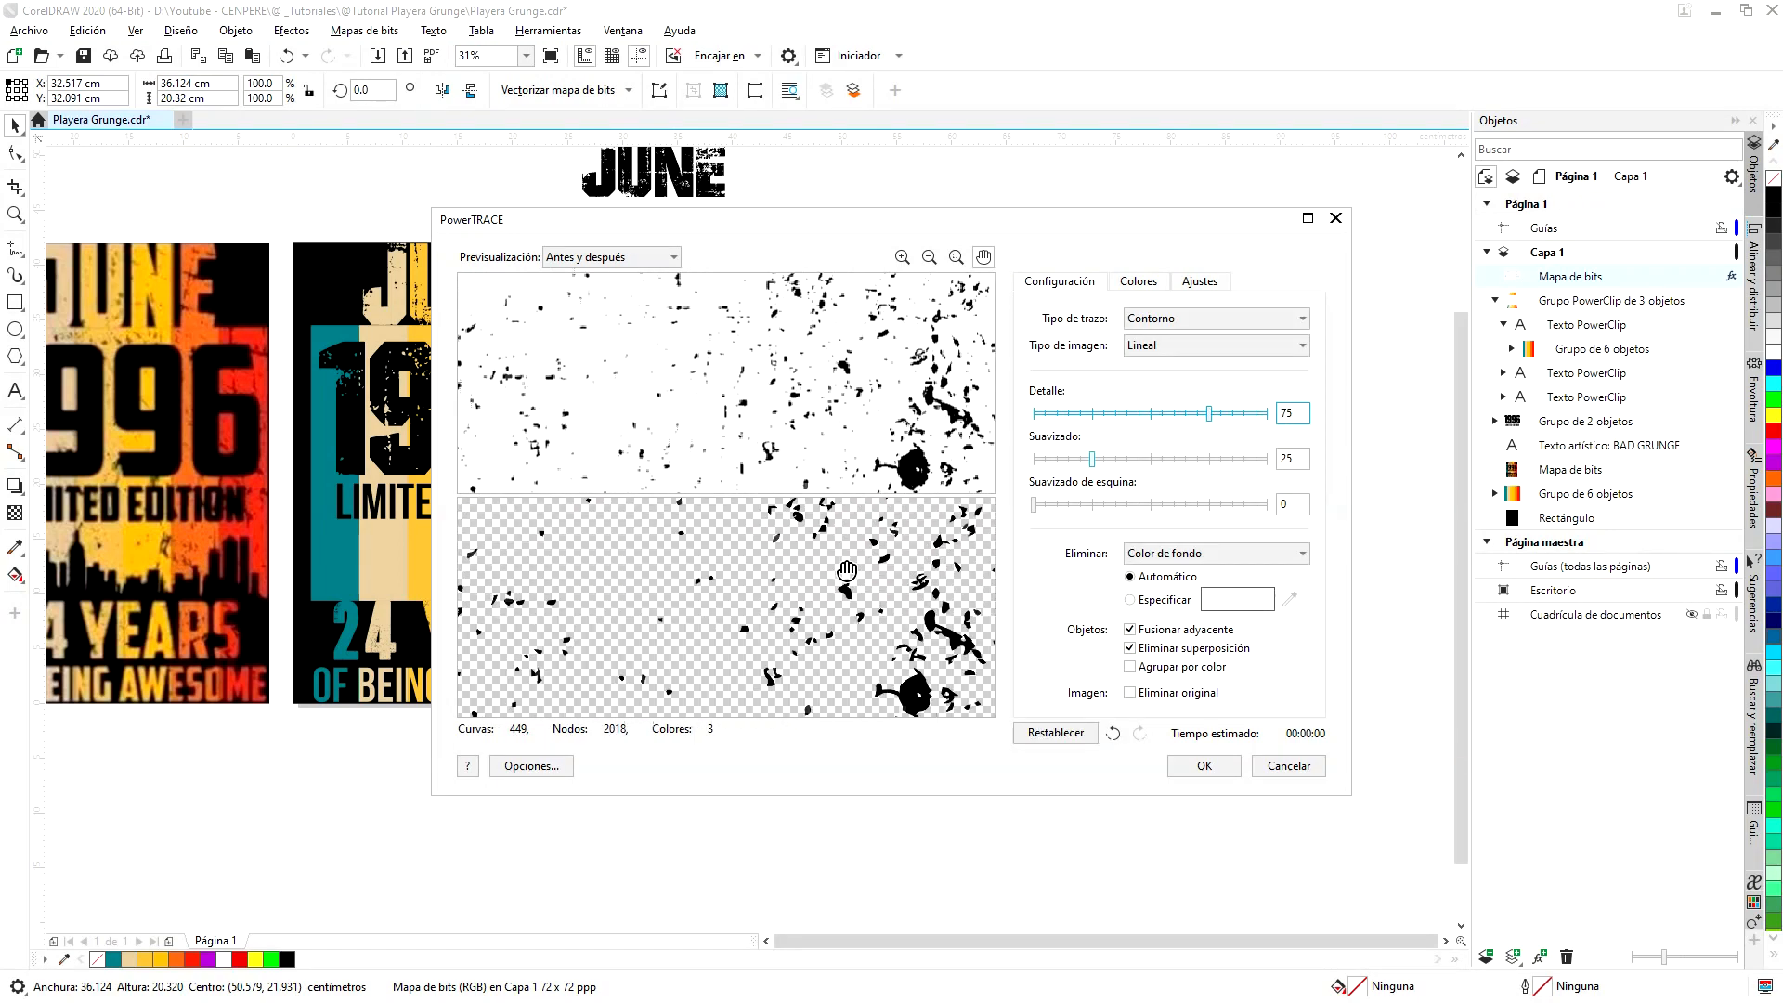
click(1261, 416)
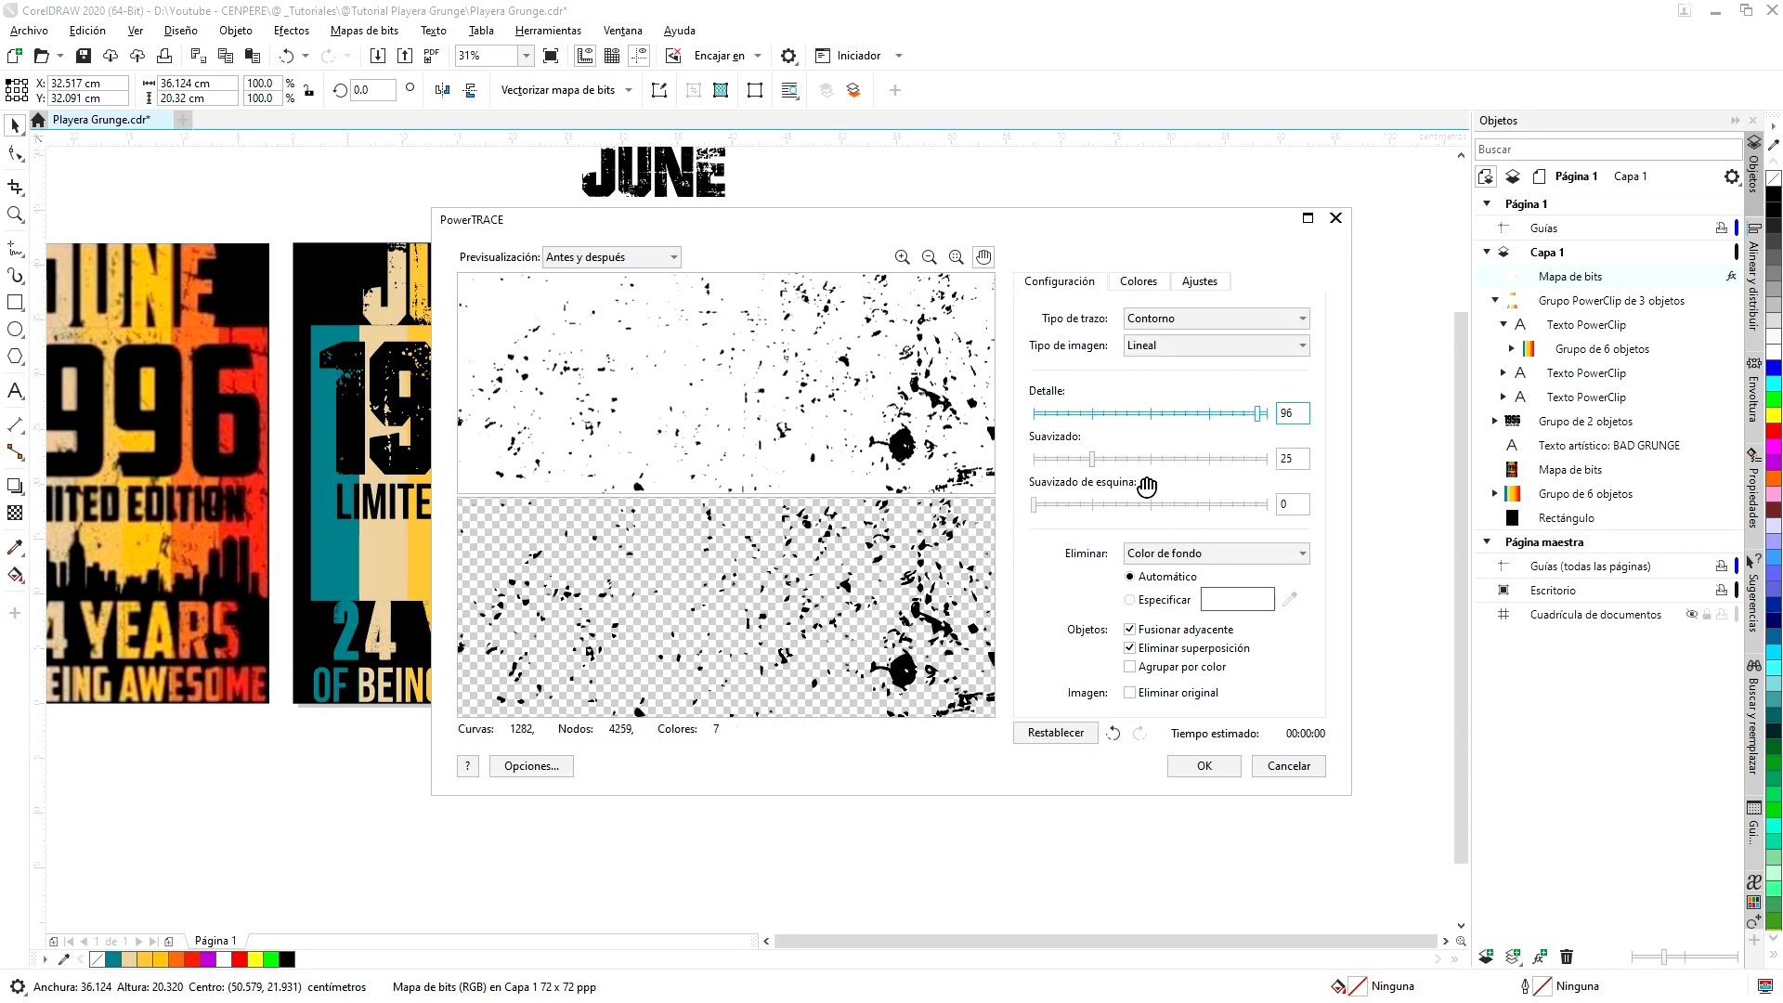
scroll(691, 629, up, 3)
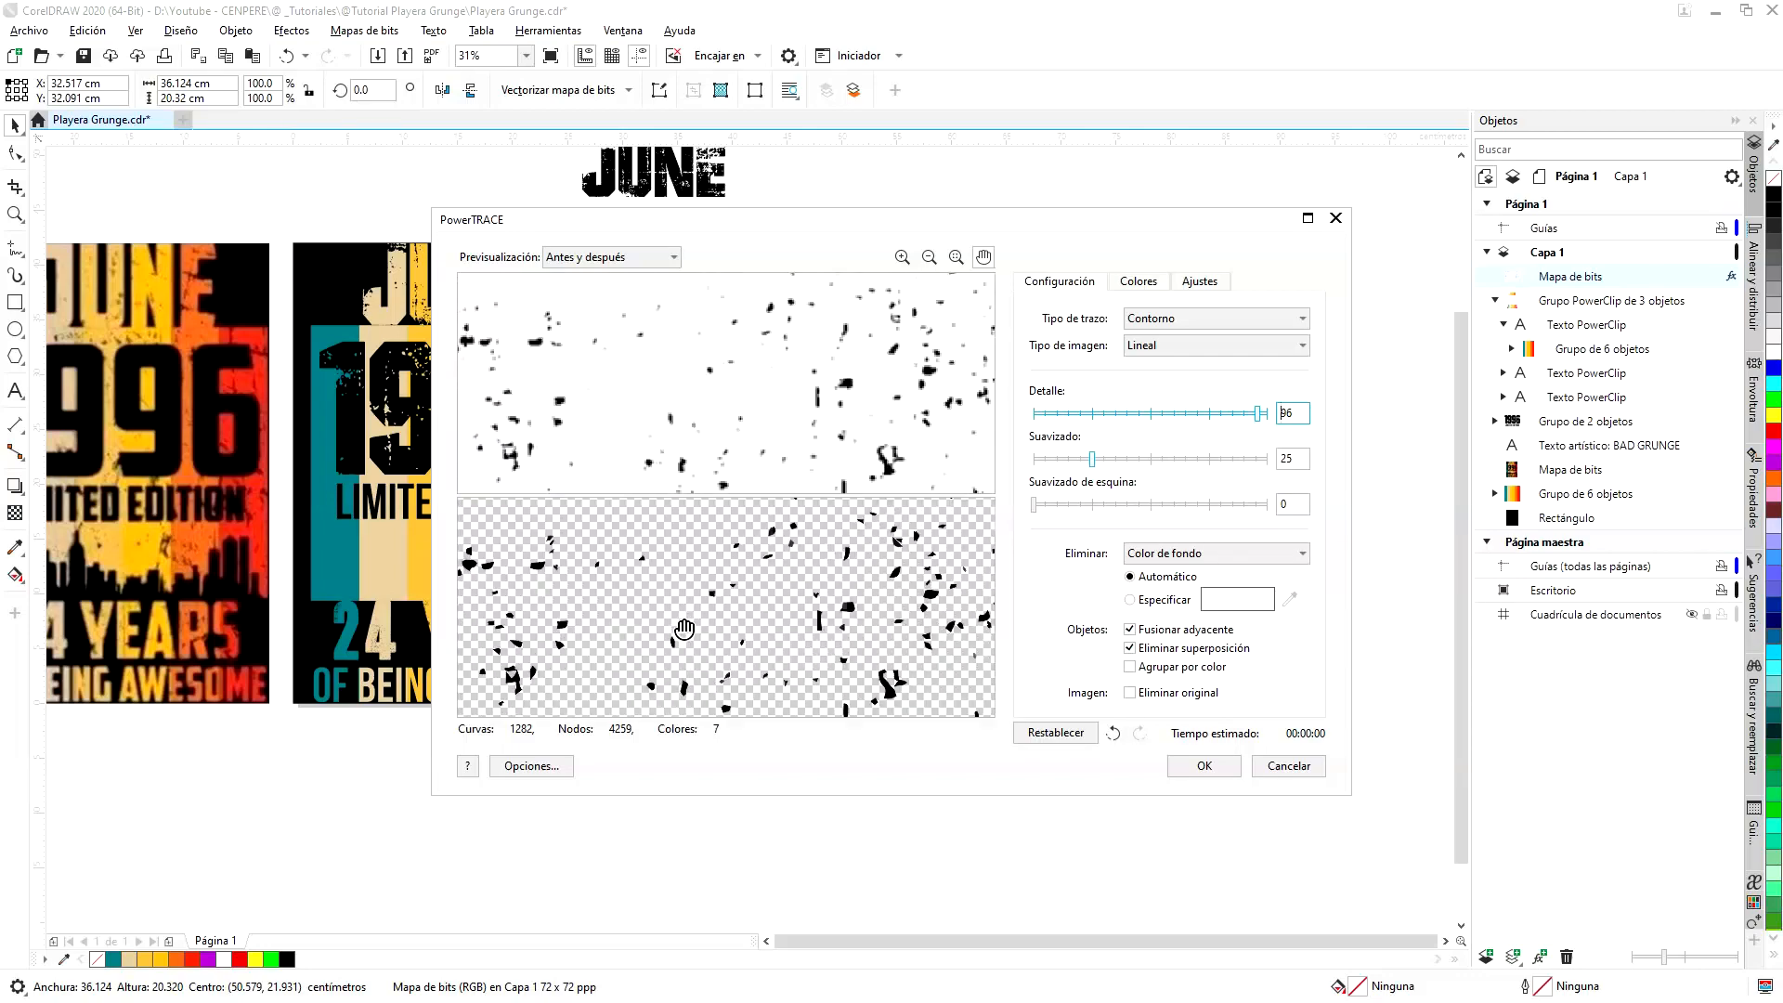
scroll(691, 628, down, 3)
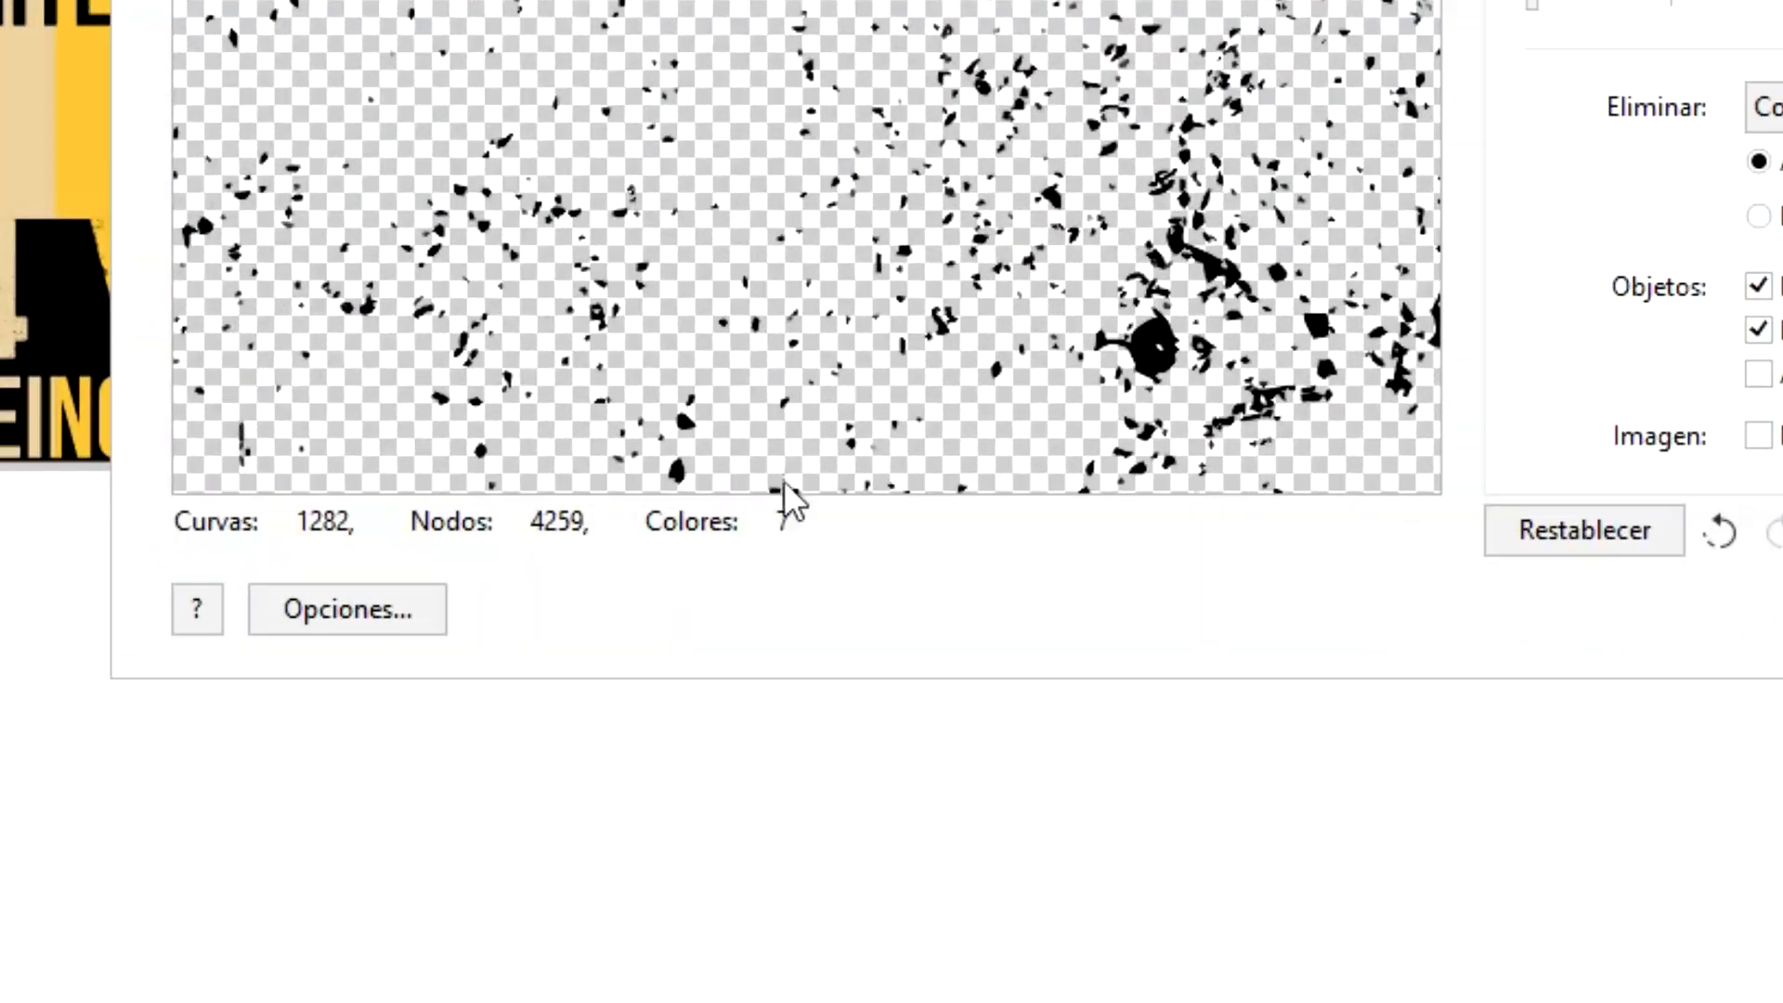
scroll(780, 339, down, 2)
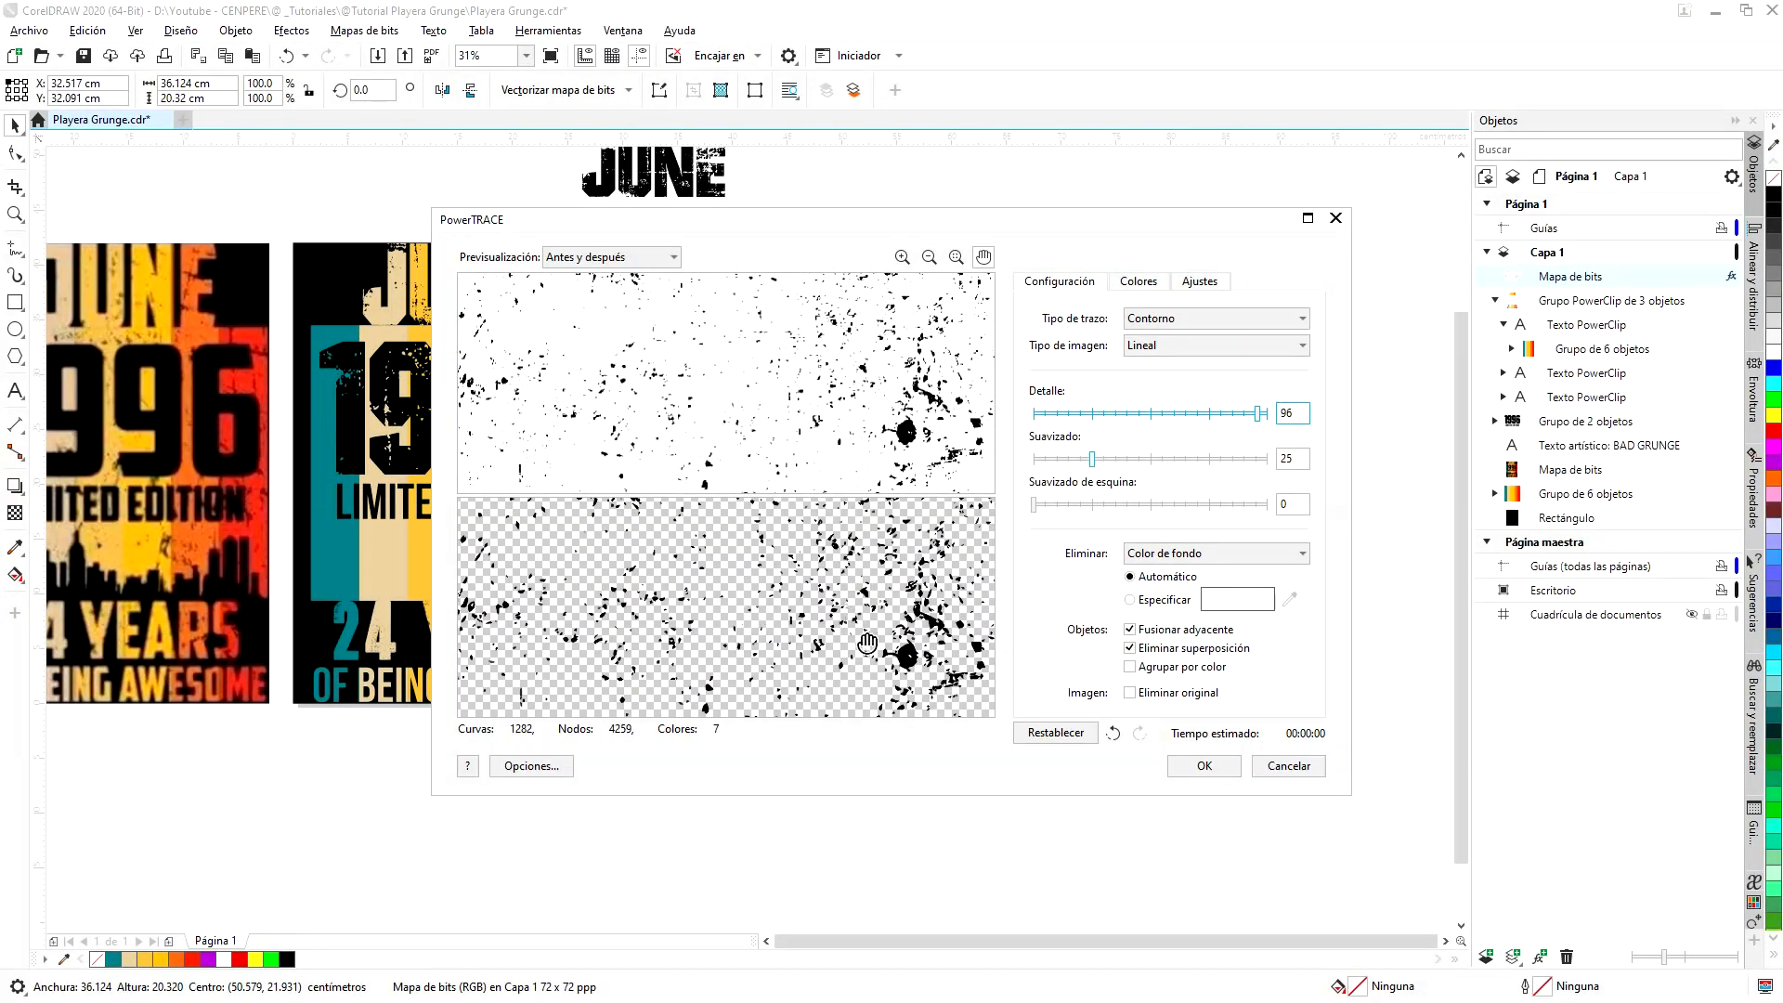
scroll(786, 614, down, 1)
scroll(786, 613, up, 4)
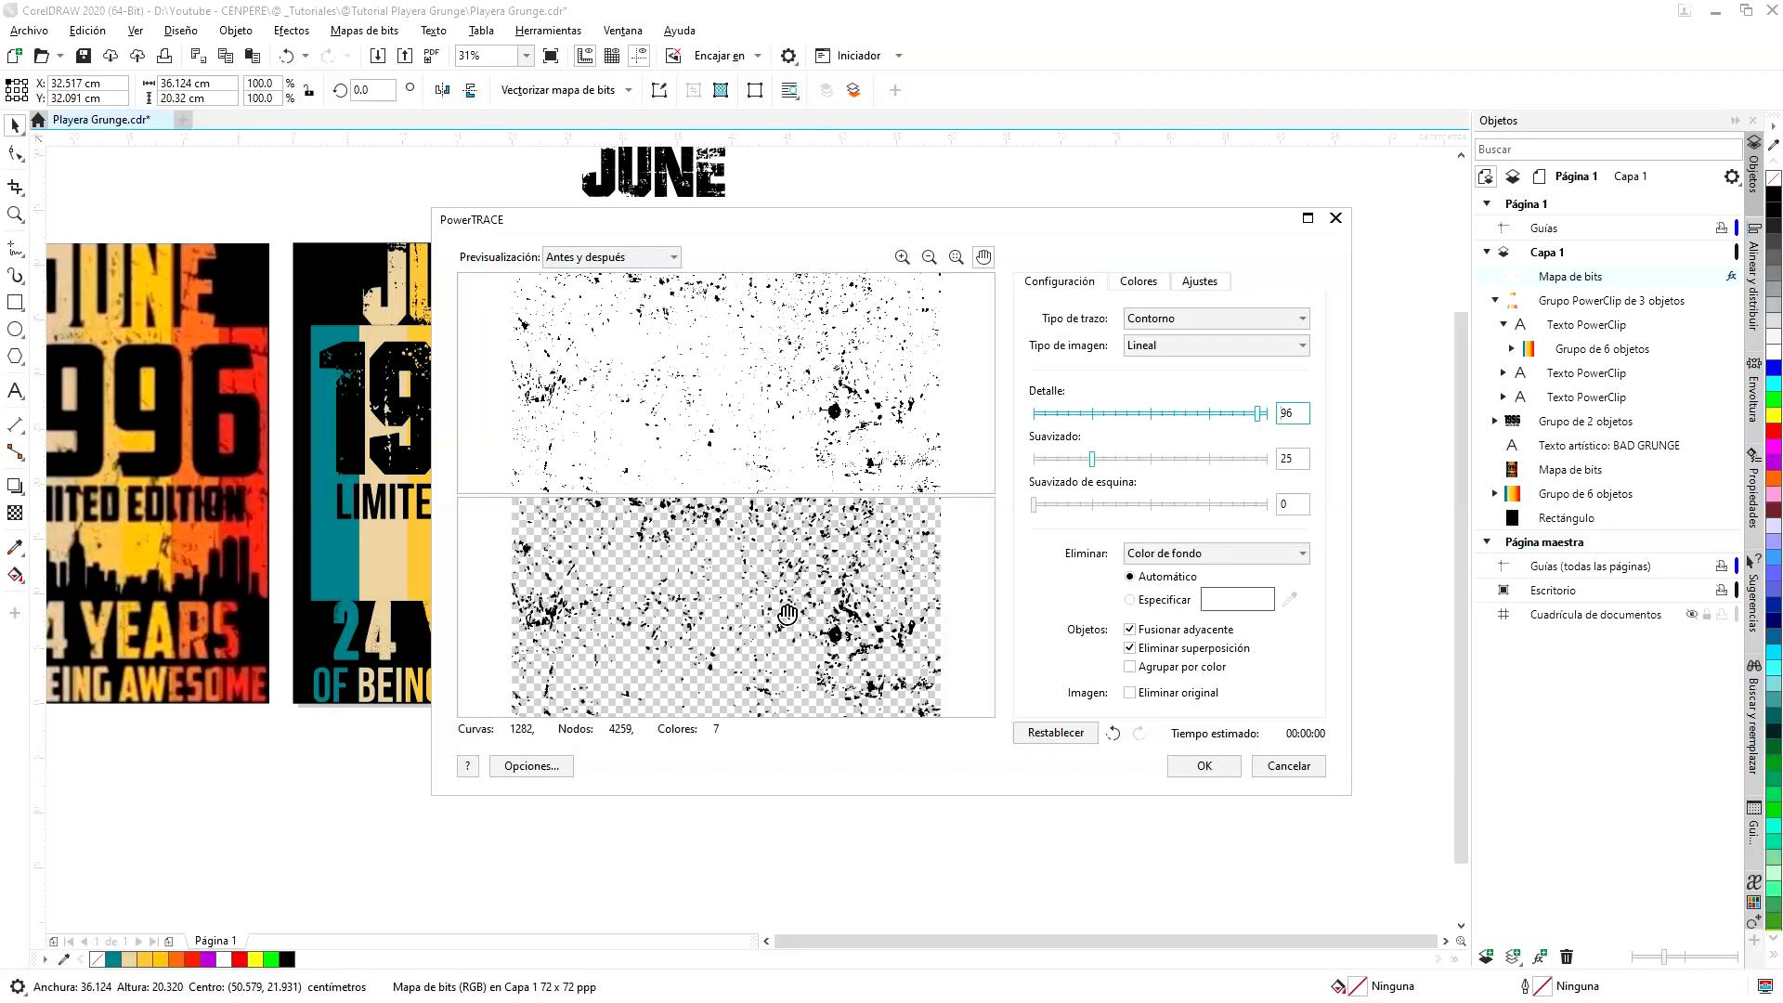
scroll(863, 601, down, 3)
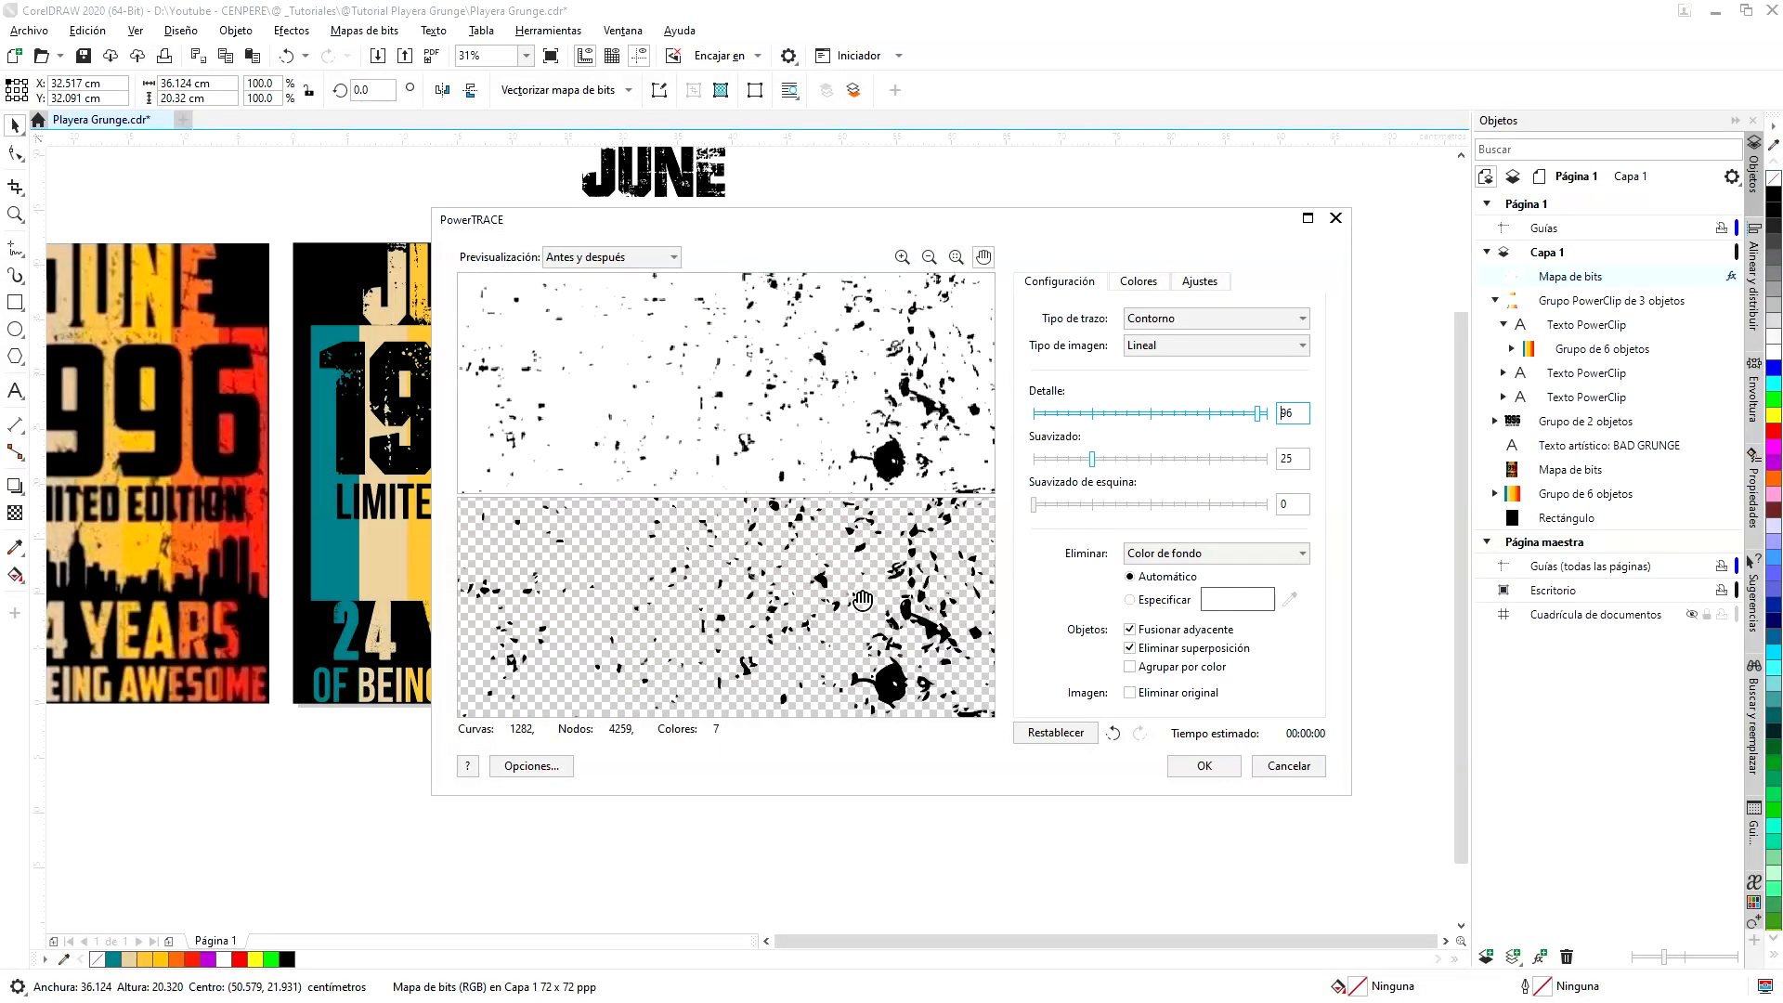
- In the trace colours, merge R0 G0 B0 with R33 G33 B33, and R65 G65 B65 with R101 G101 B101
click(1141, 283)
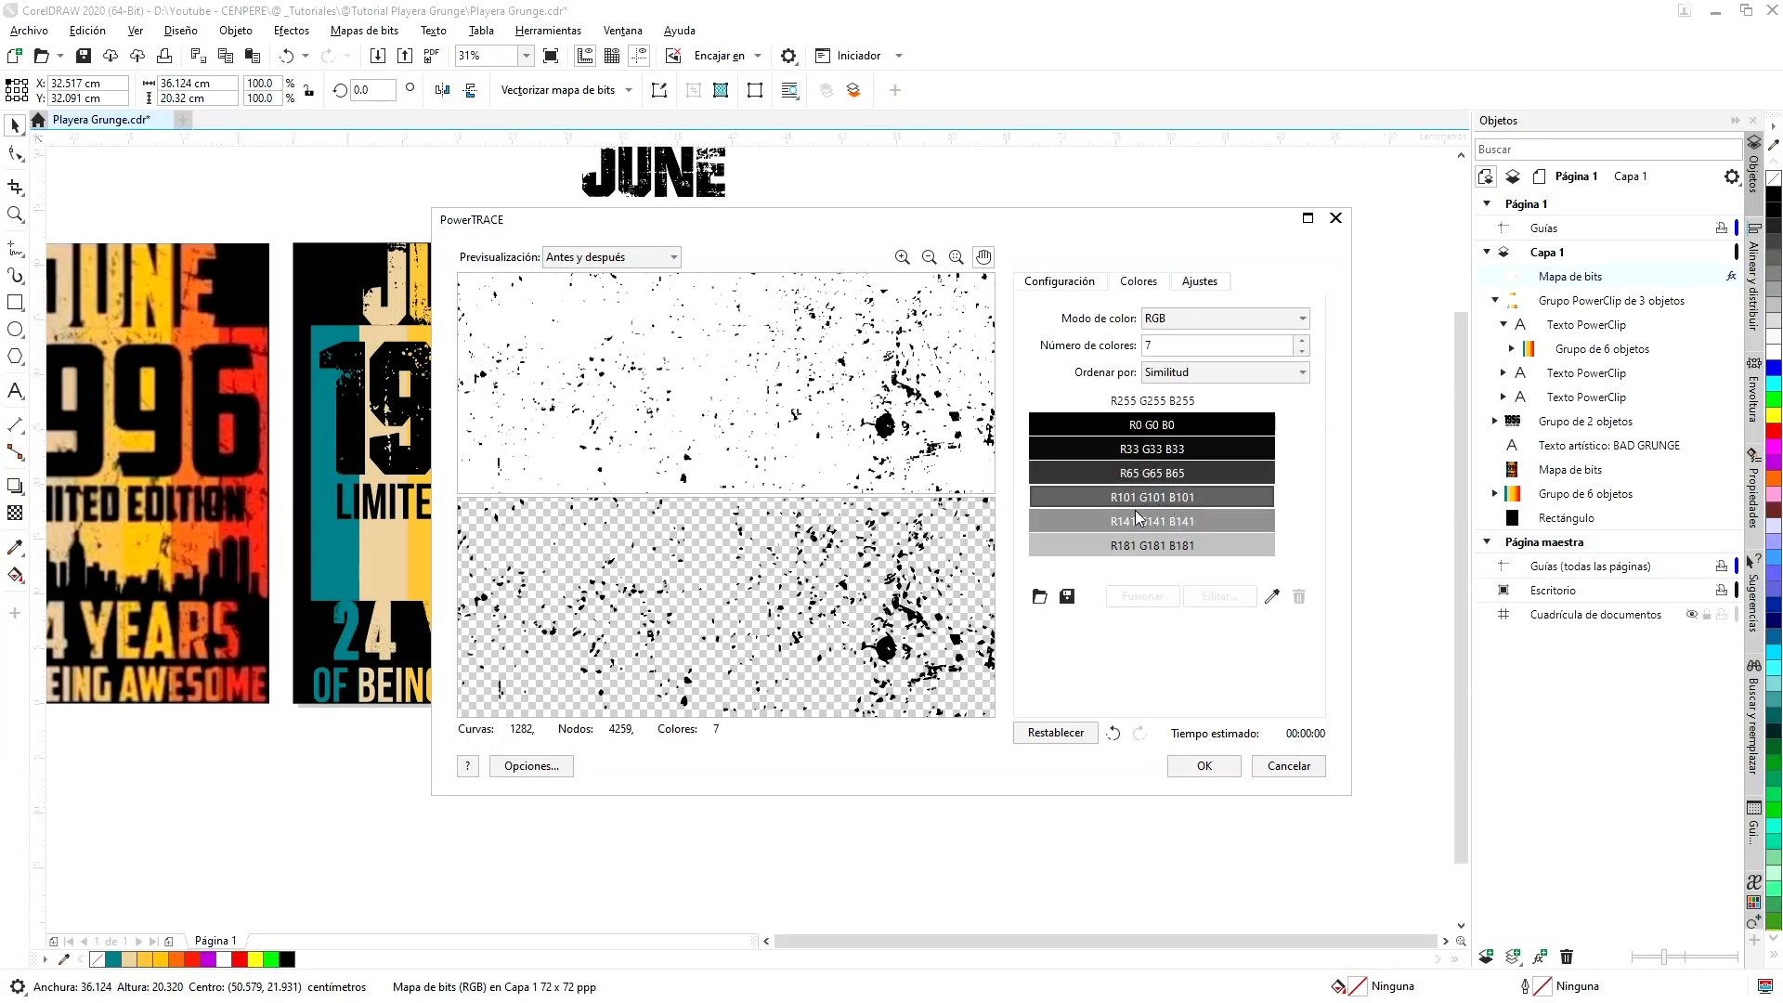
click(1146, 453)
ctrl+click(1156, 427)
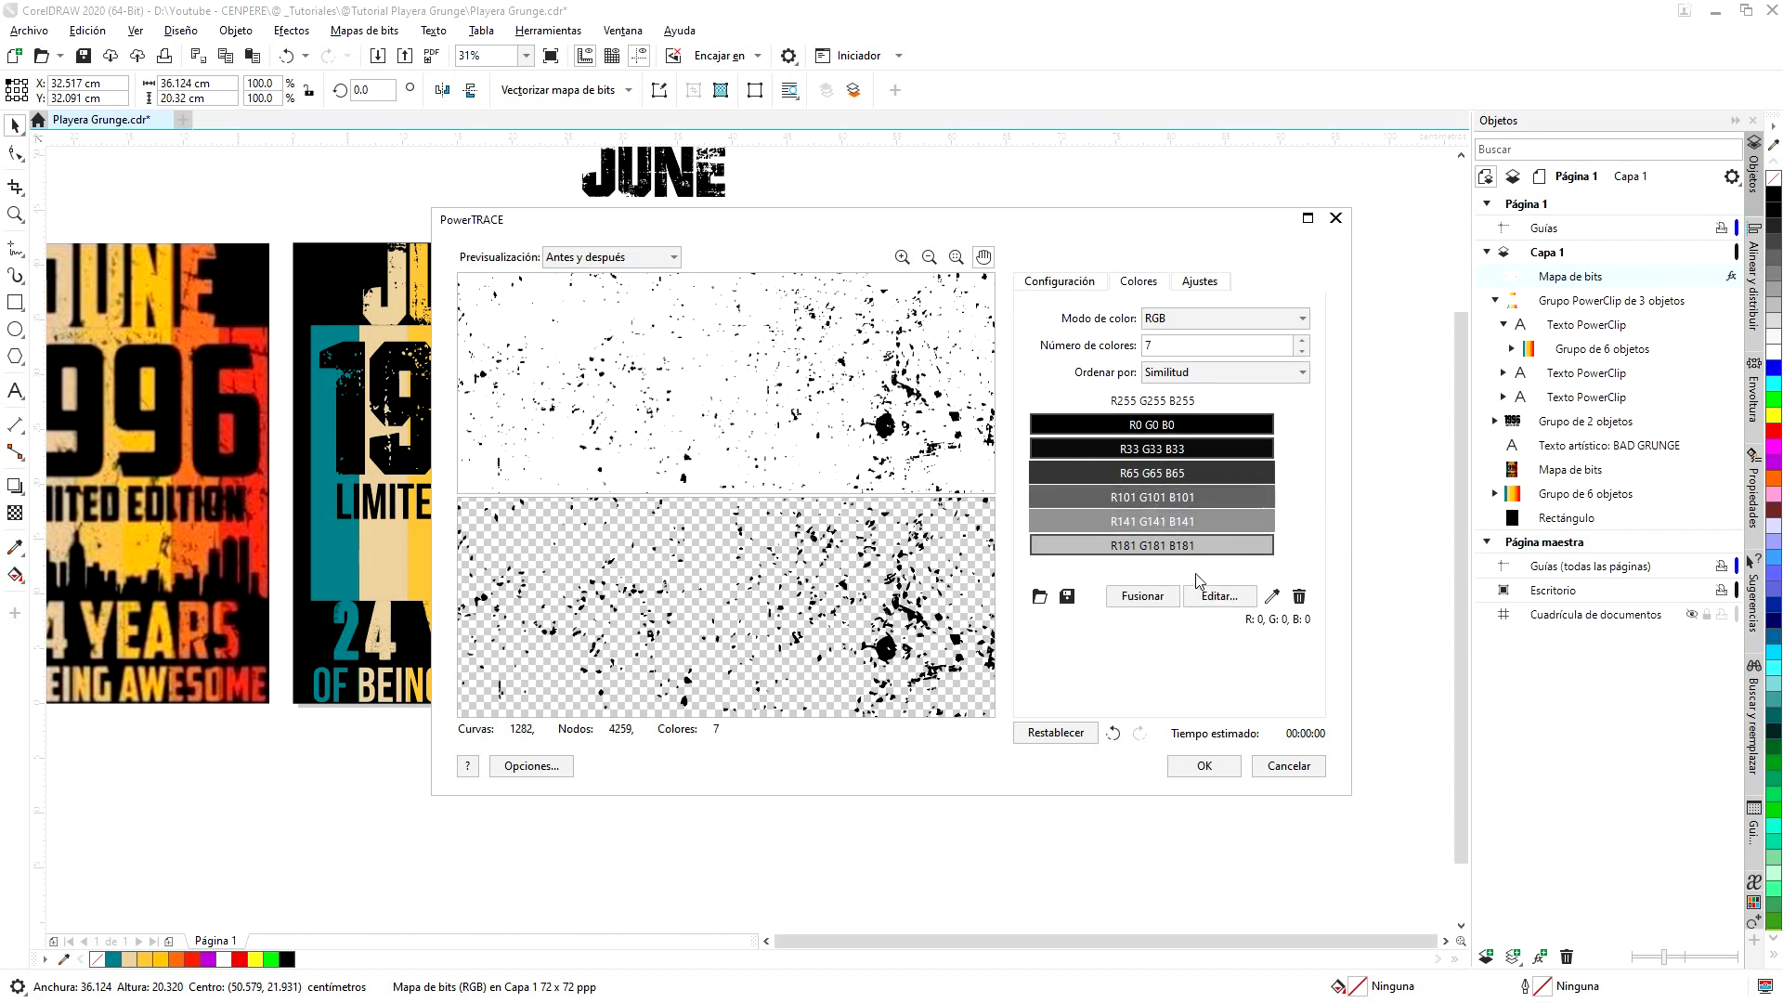
click(1143, 595)
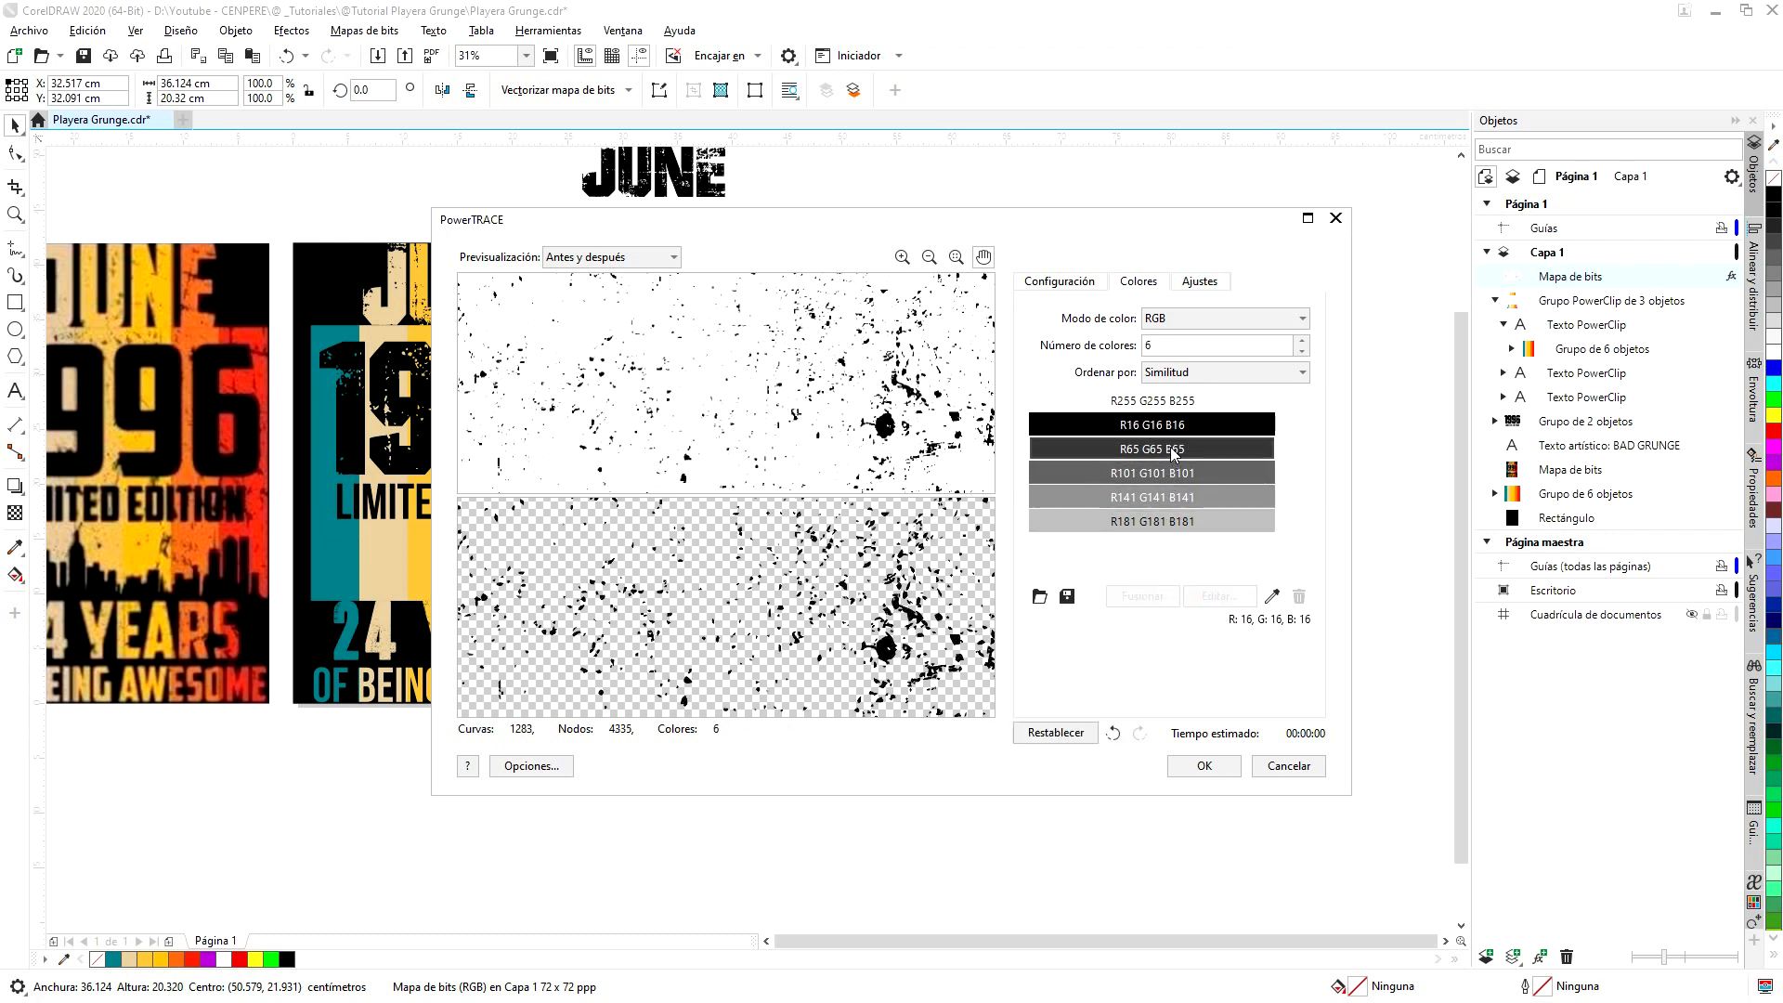
click(1173, 452)
shift+click(1156, 521)
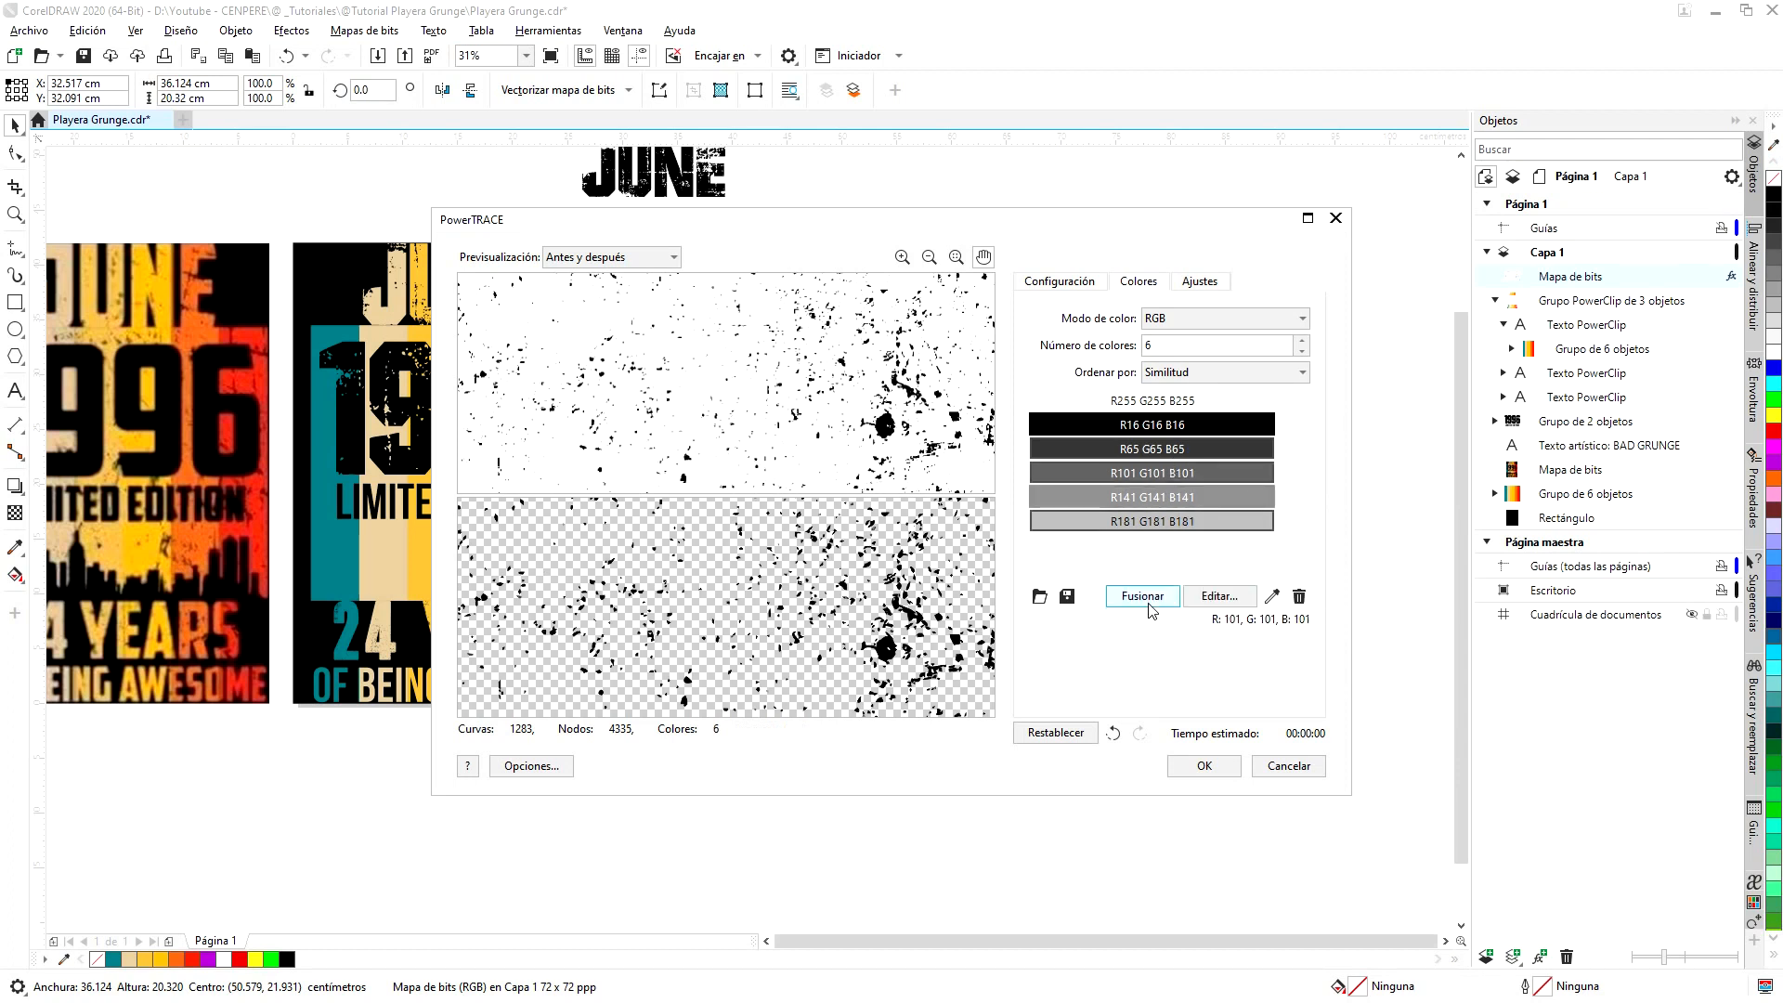
click(1150, 599)
- Merge the remaining greys with the black in the trace colours until only one dark colour is left besides white
click(1163, 448)
click(1172, 474)
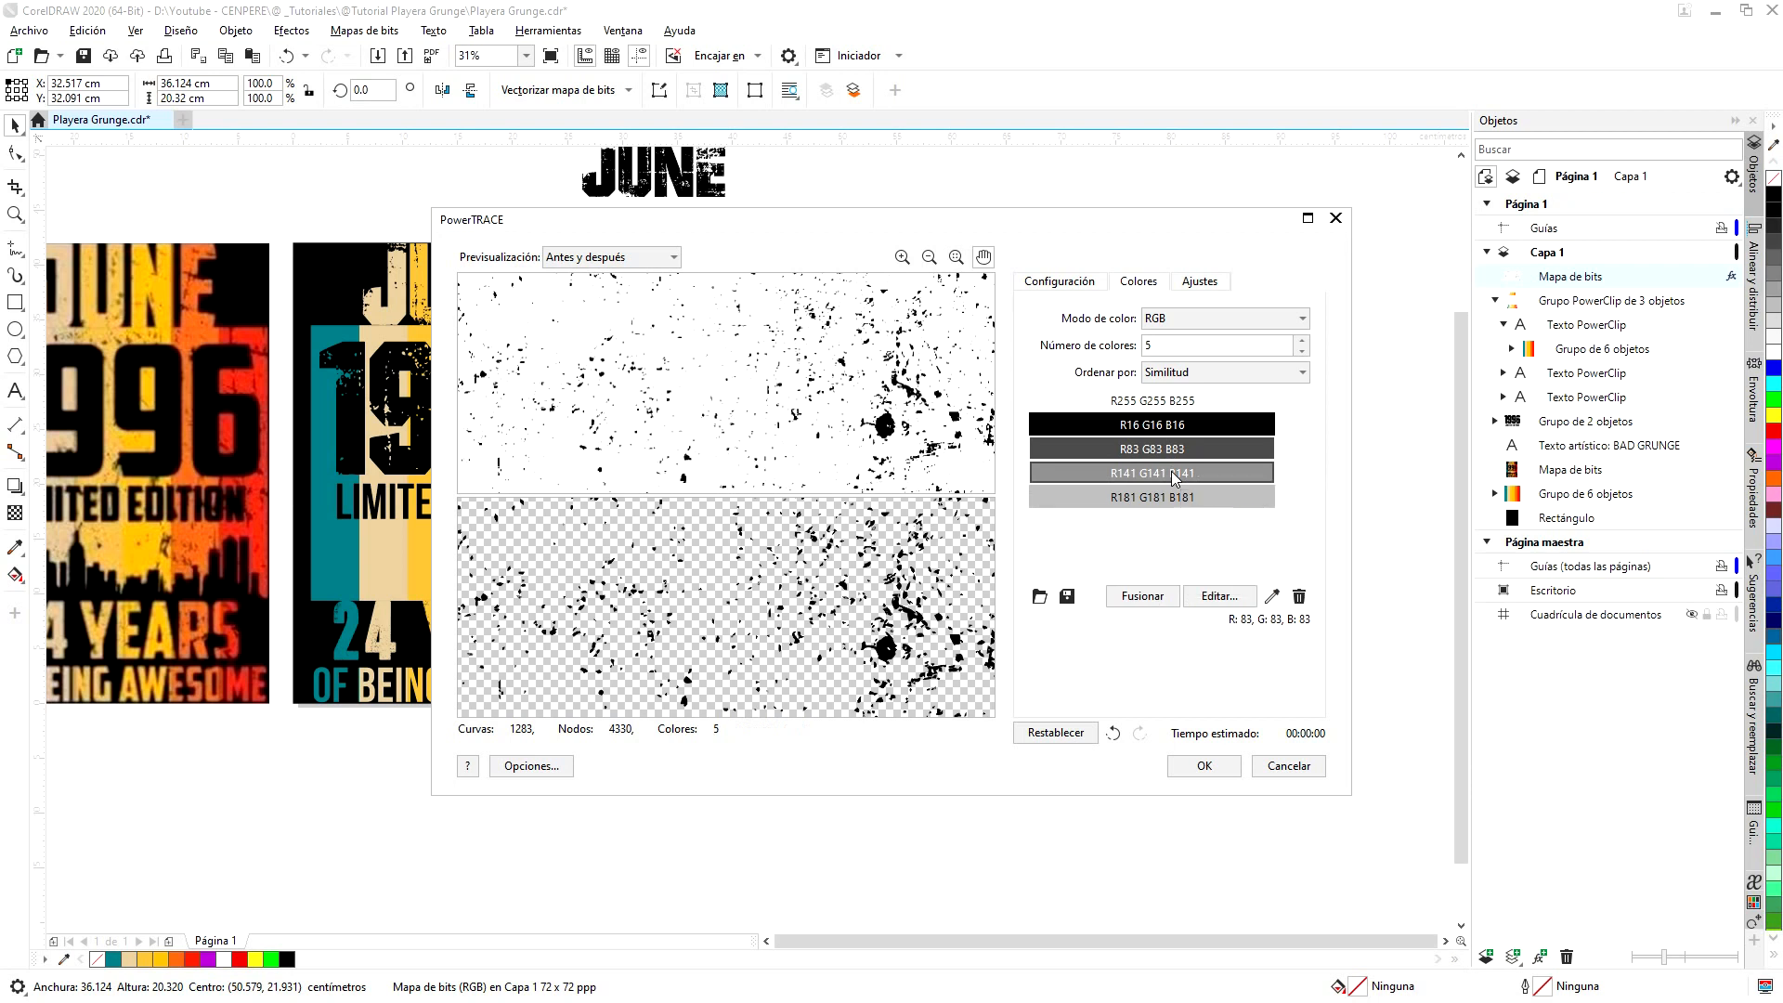
click(1142, 596)
click(1168, 471)
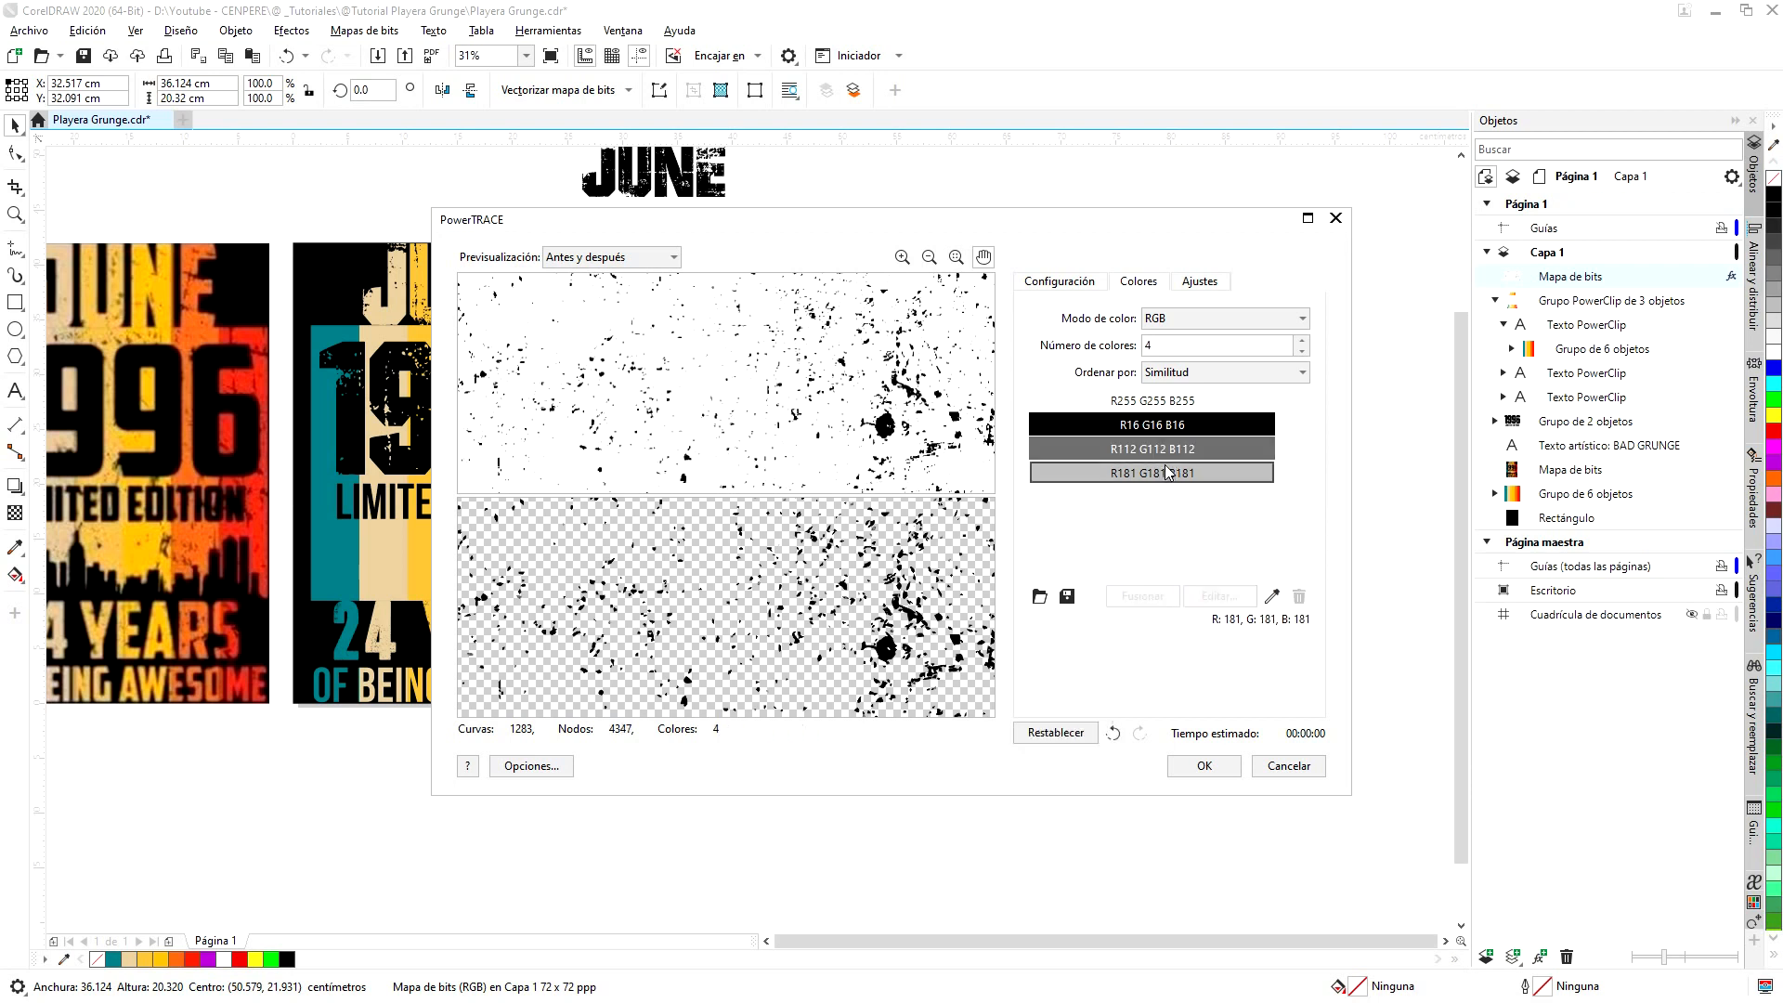
ctrl+click(1163, 450)
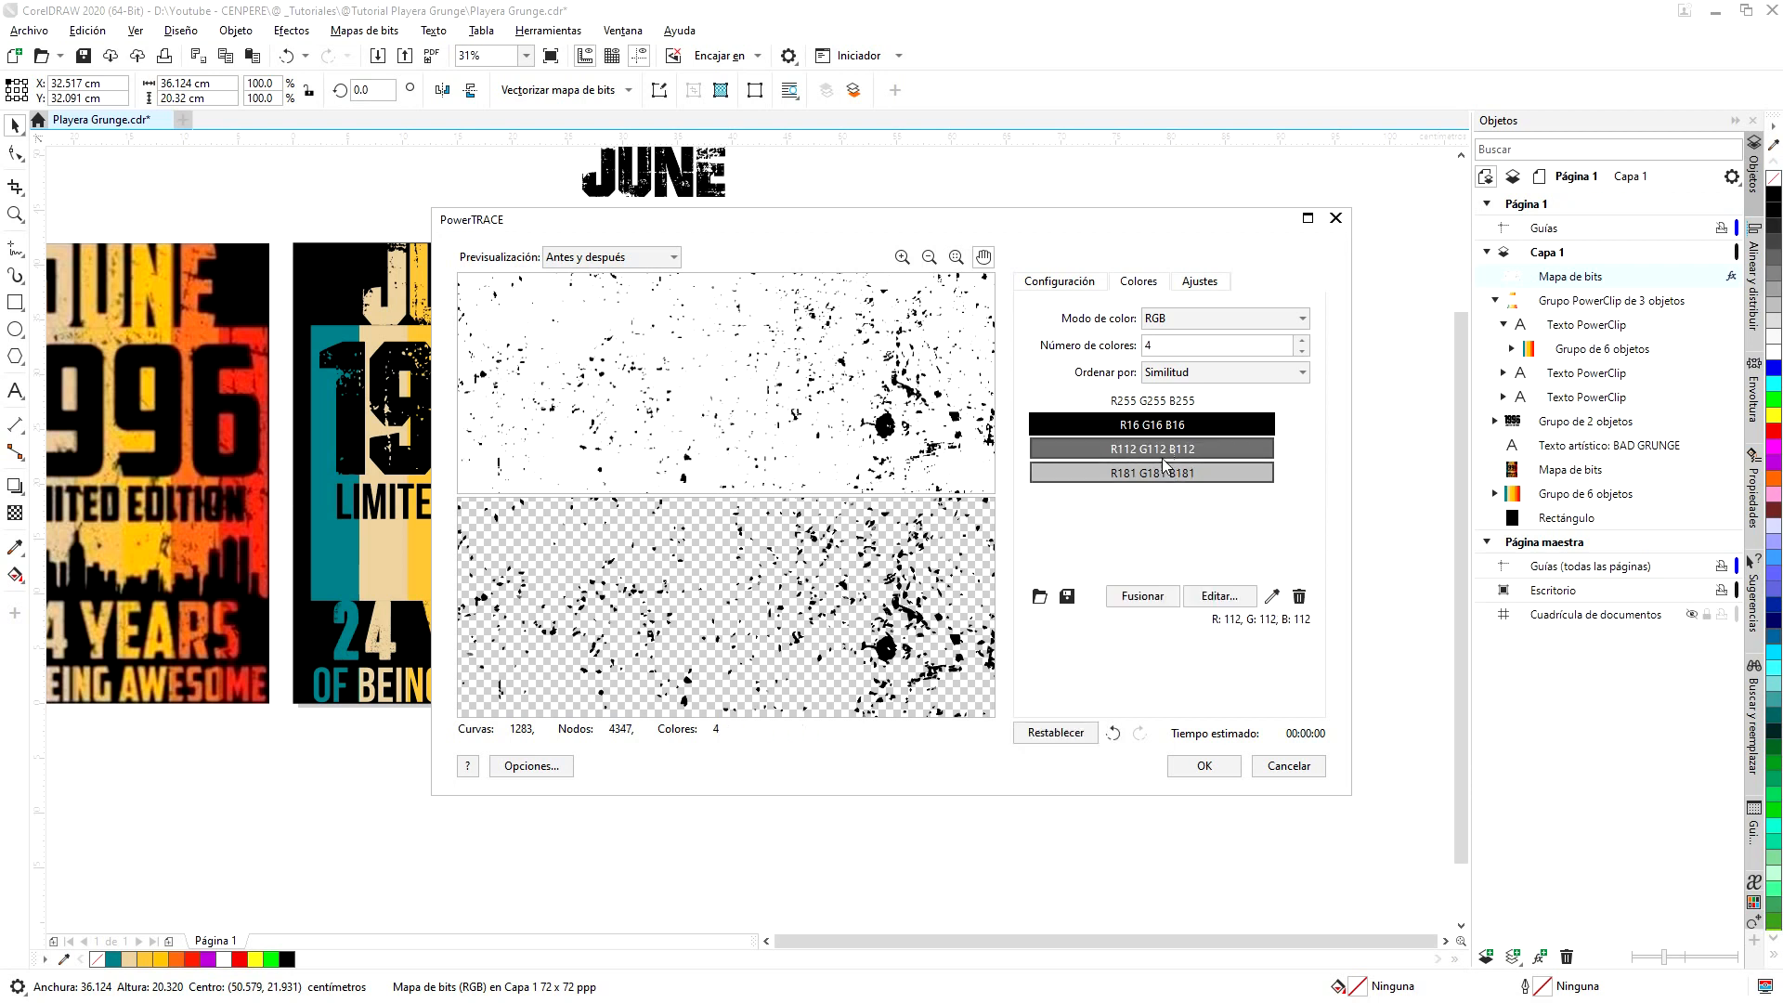
click(1142, 595)
click(1170, 450)
ctrl+click(1170, 428)
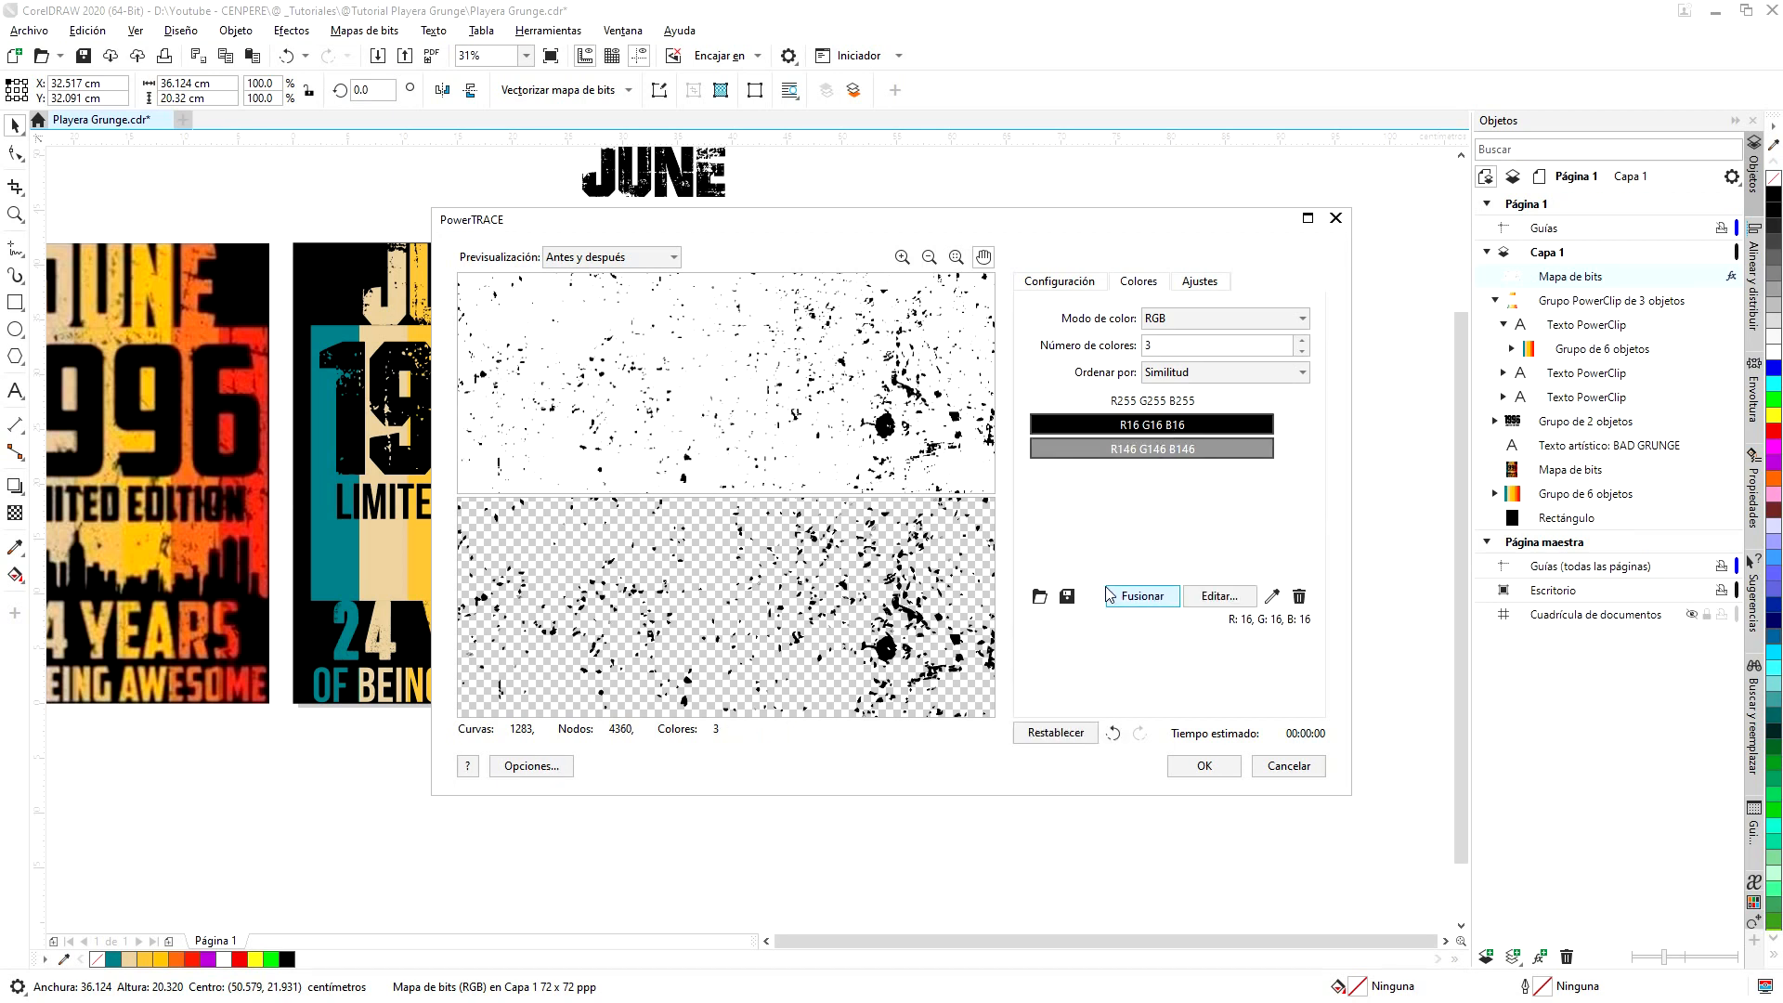
click(1108, 595)
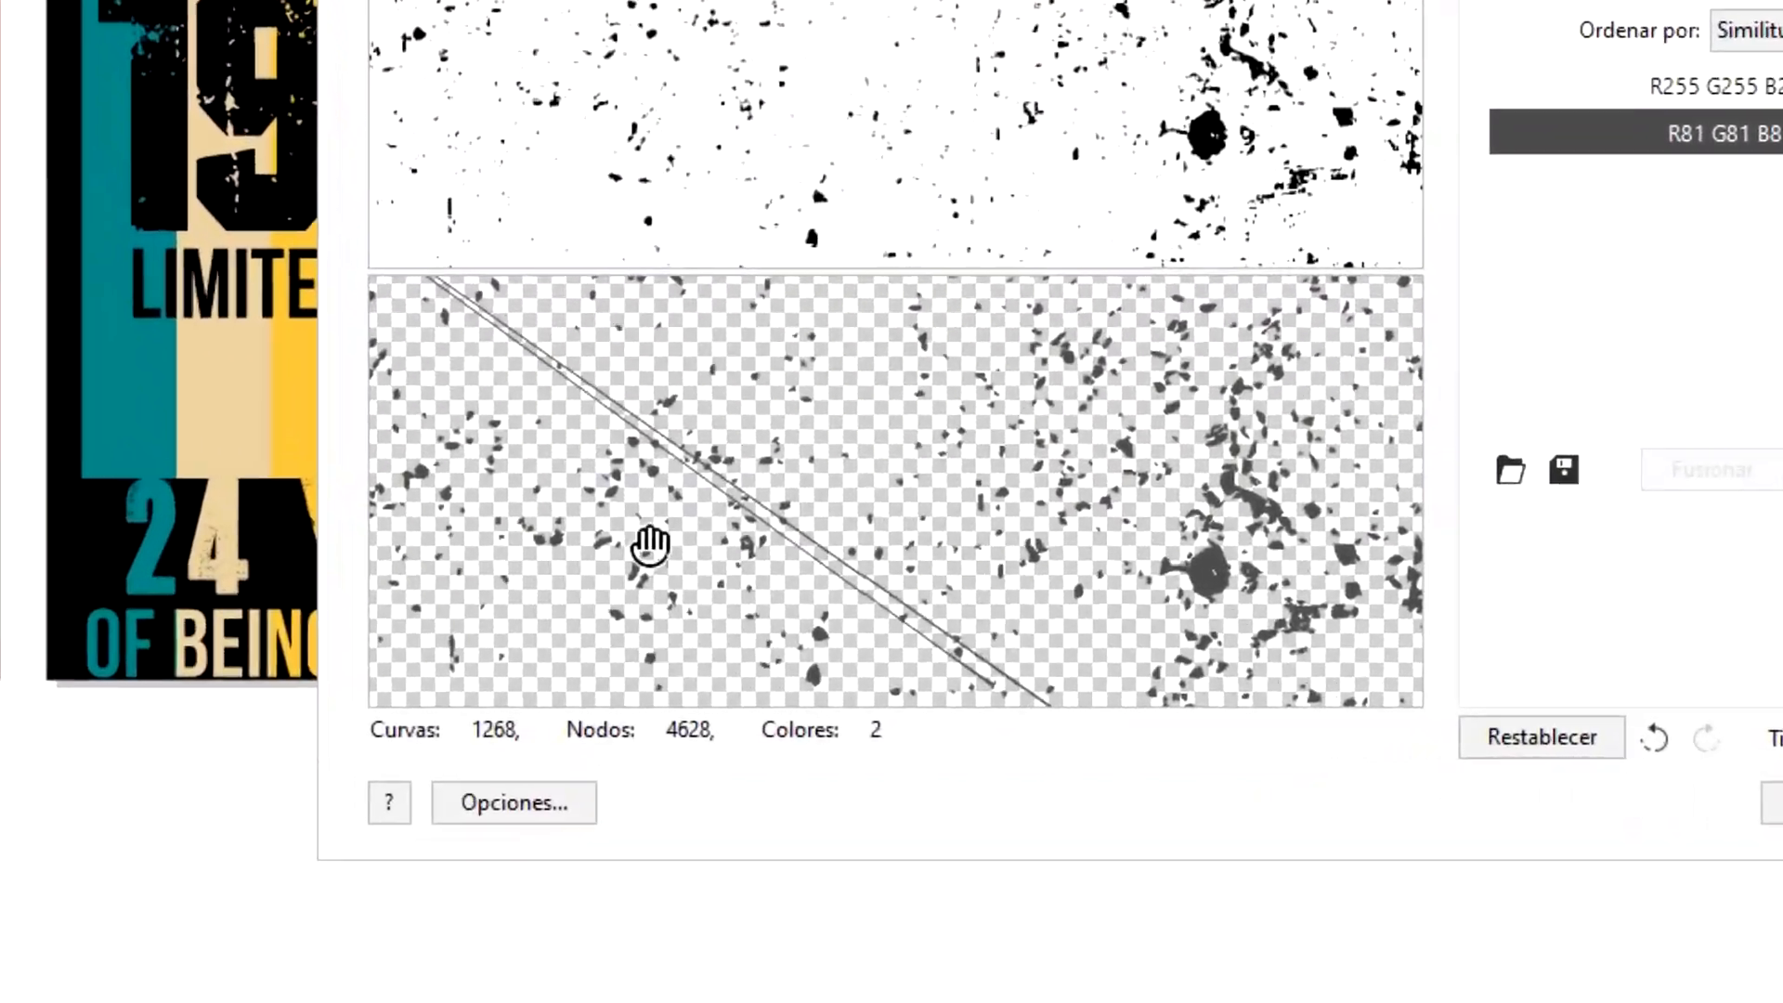
- Undo the last merge of the trace colours and merge R146 G146 B146 with R255 G255 B255 instead
scroll(613, 618, up, 1)
drag(924, 506, 799, 585)
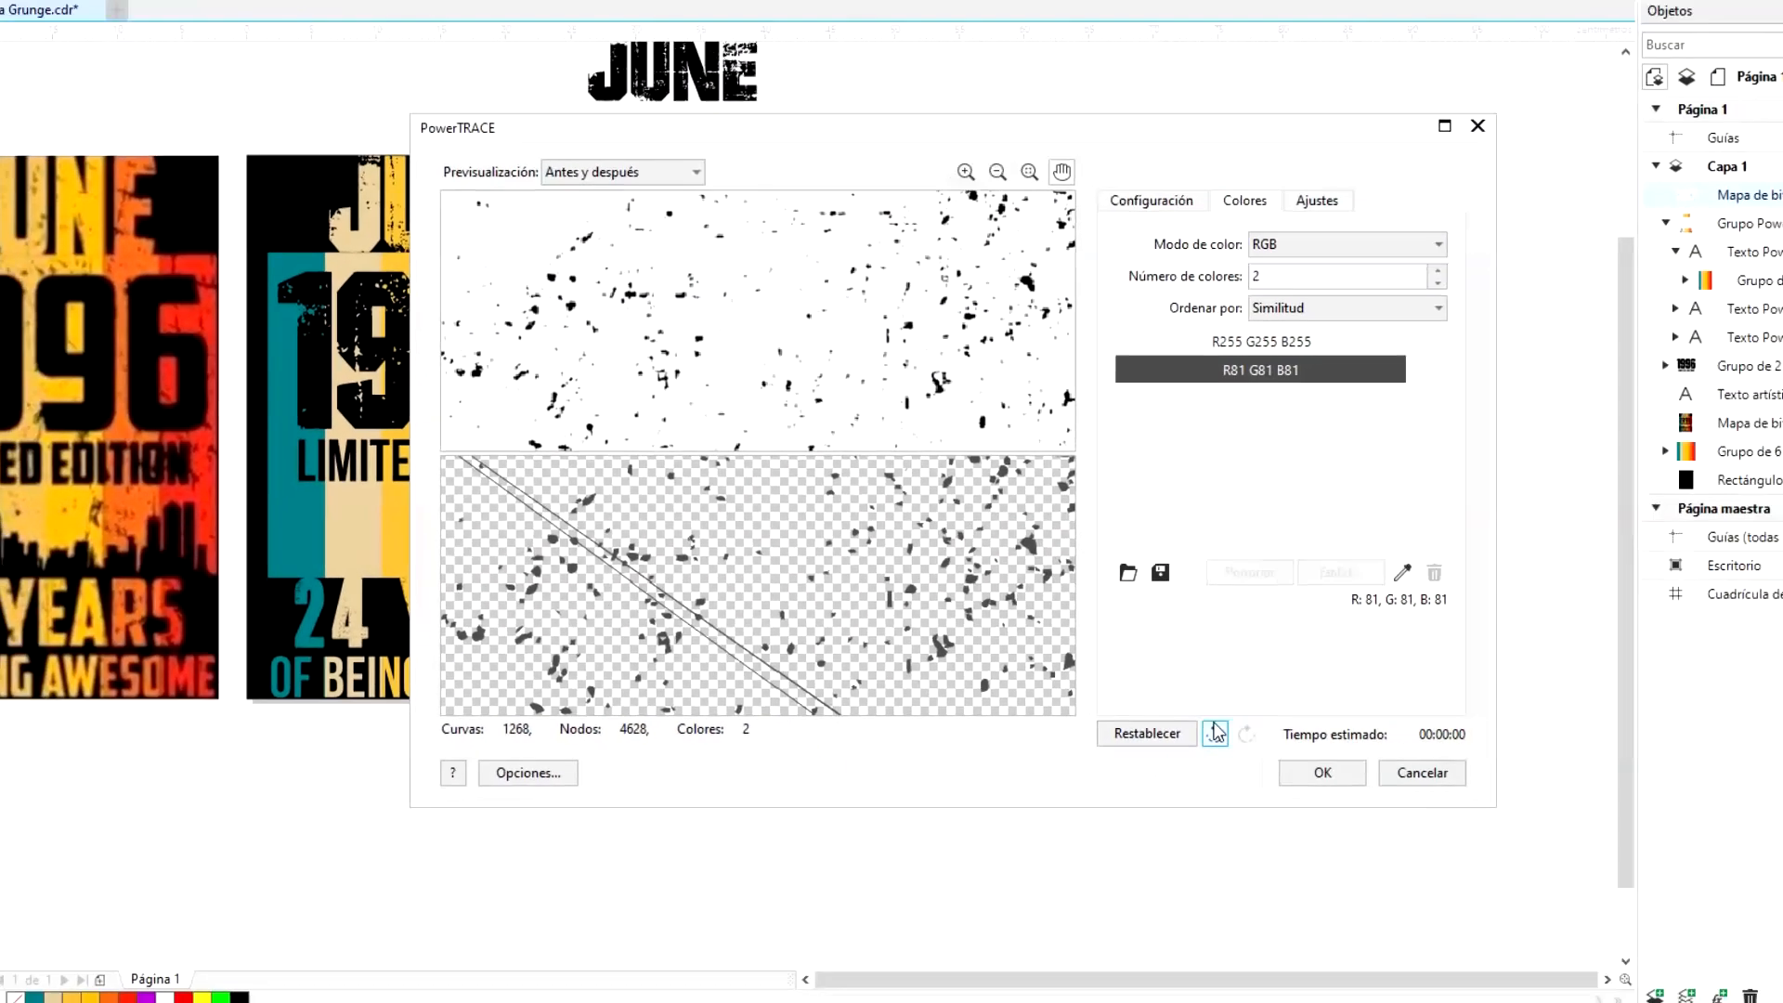
click(1230, 733)
click(1252, 398)
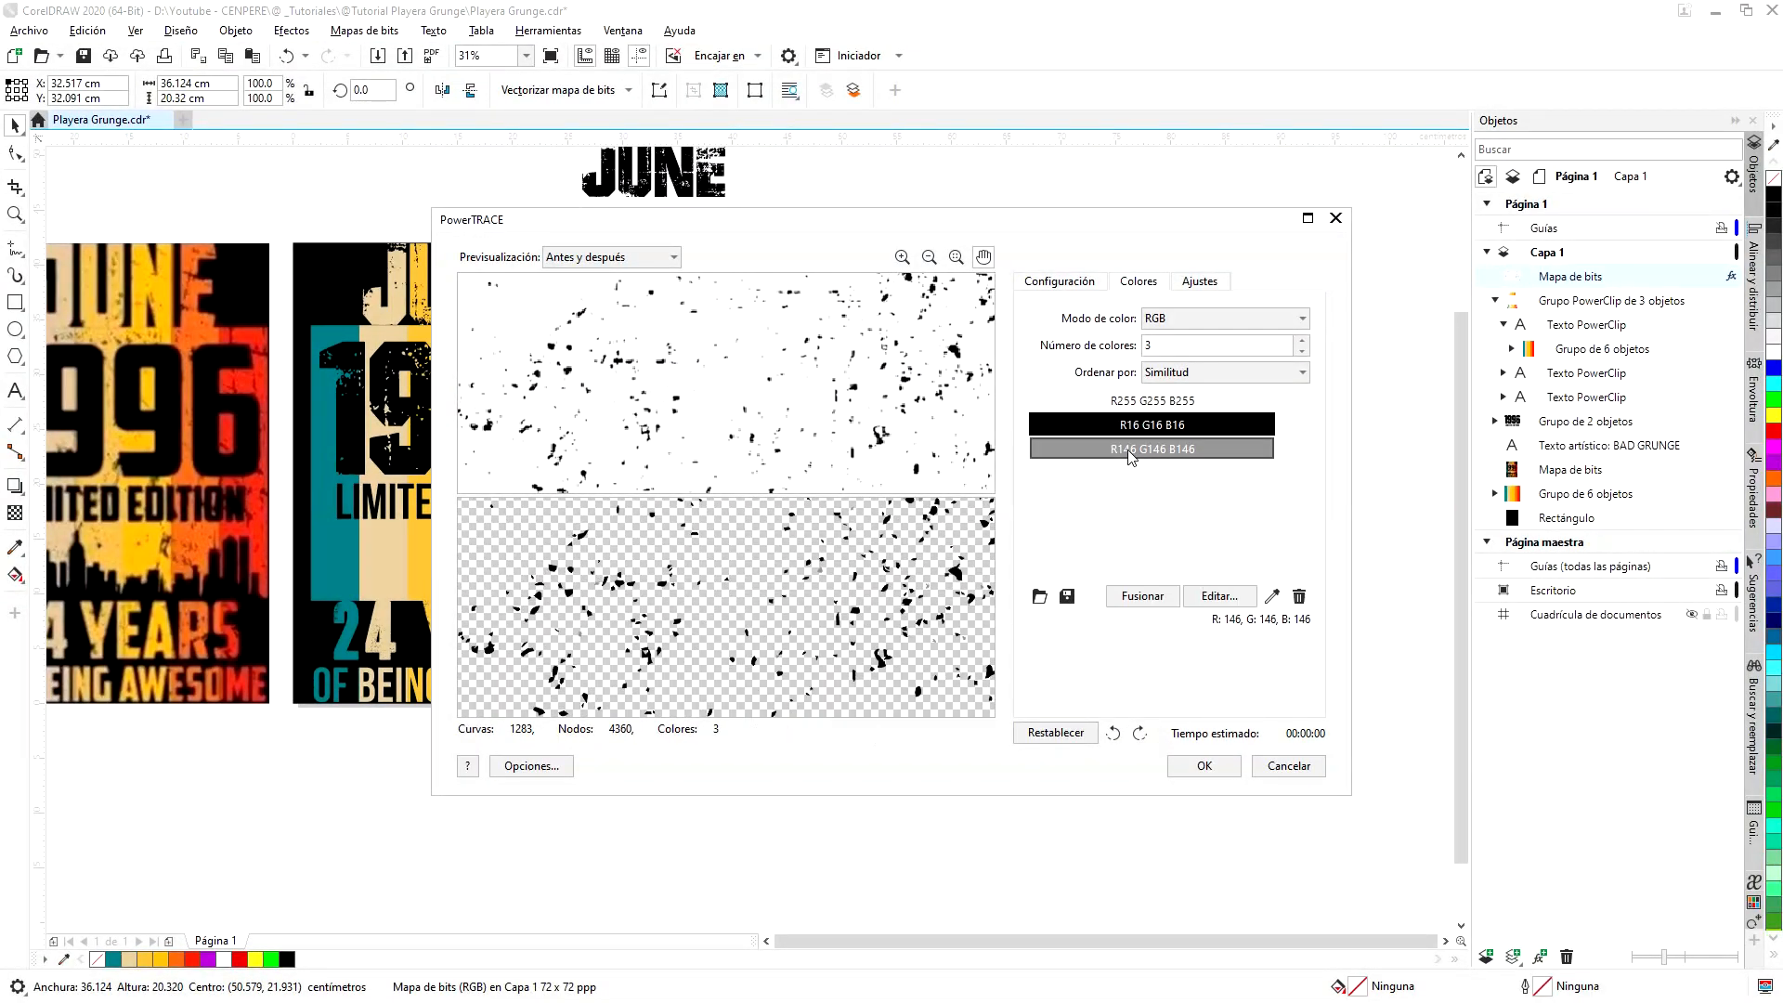
ctrl+click(1189, 400)
click(1161, 595)
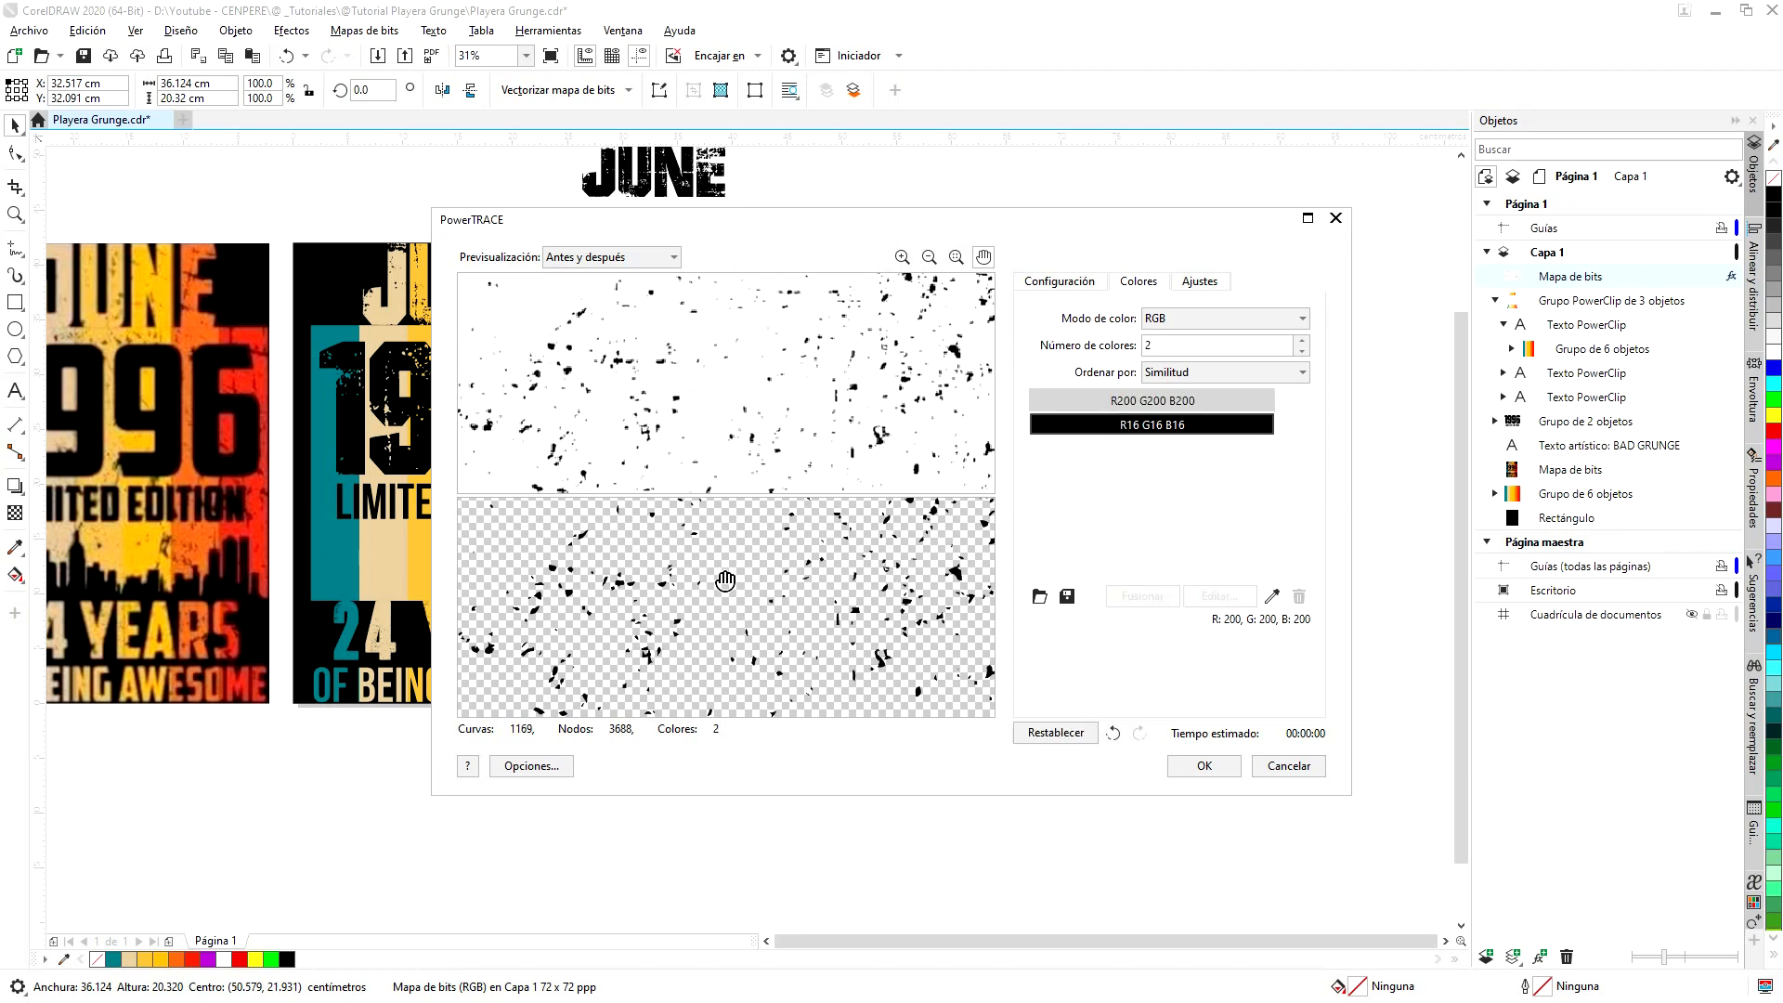
- Compare the trace preview with the original specks, check the trace settings and apply the trace
drag(625, 611, 762, 581)
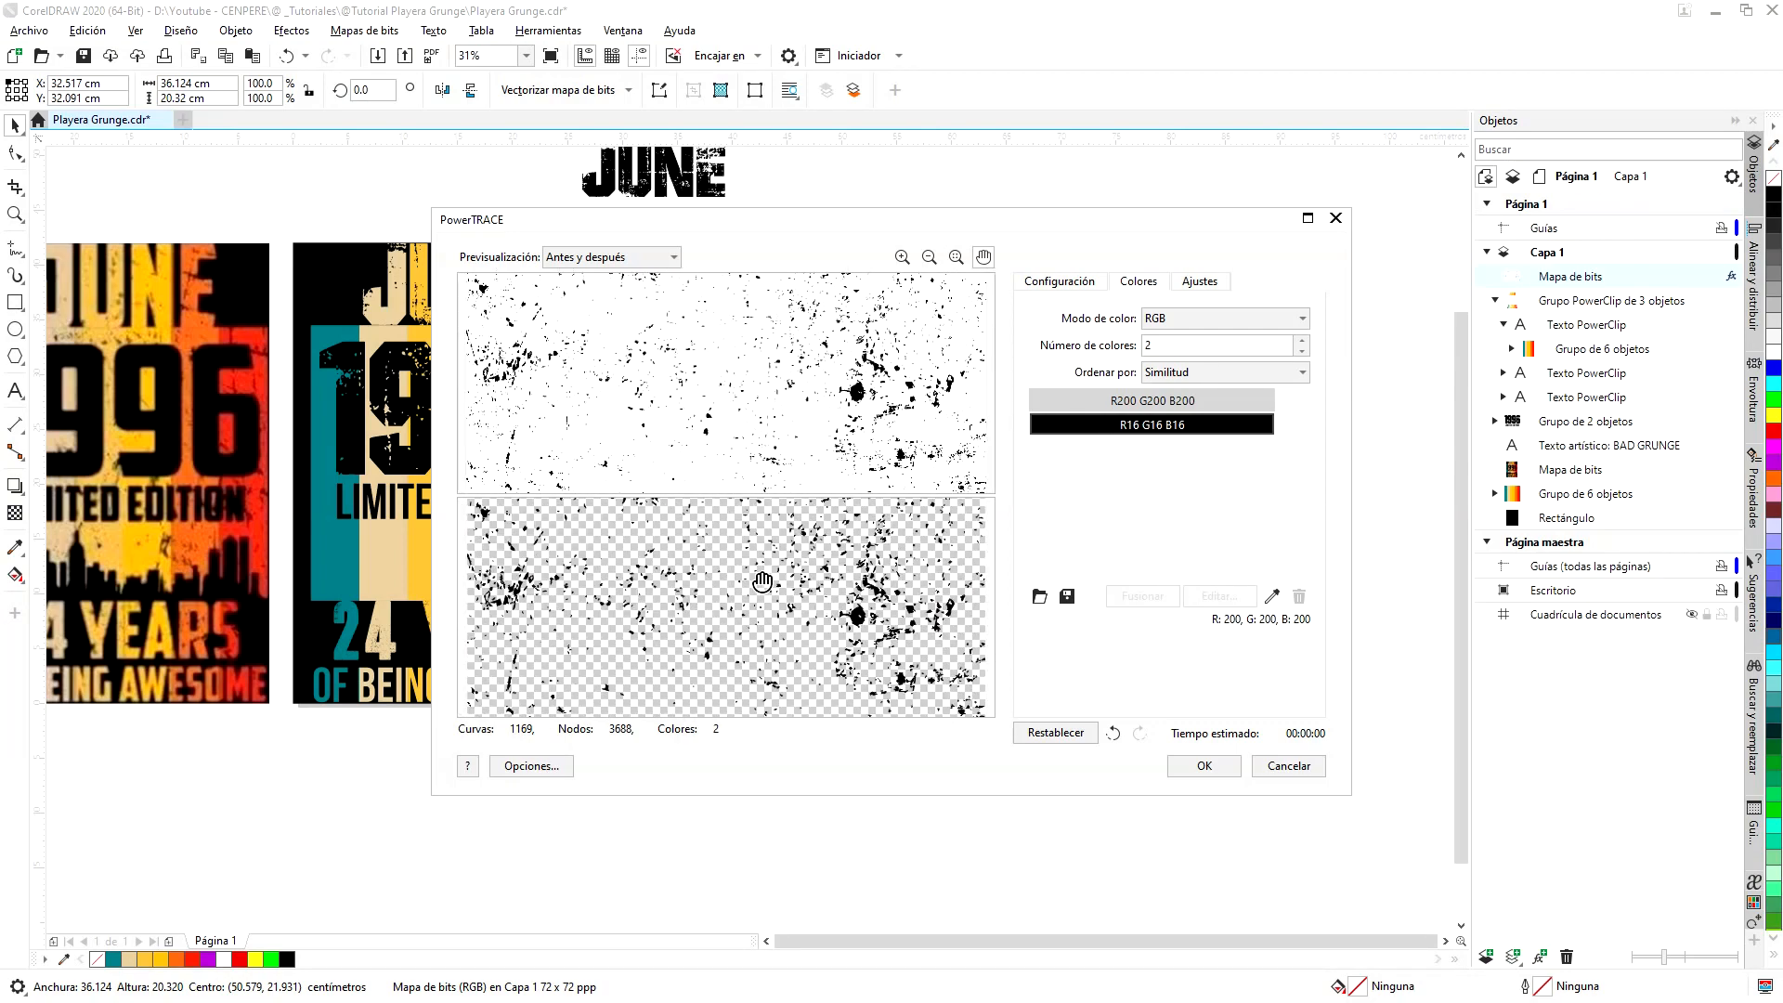
scroll(893, 571, up, 4)
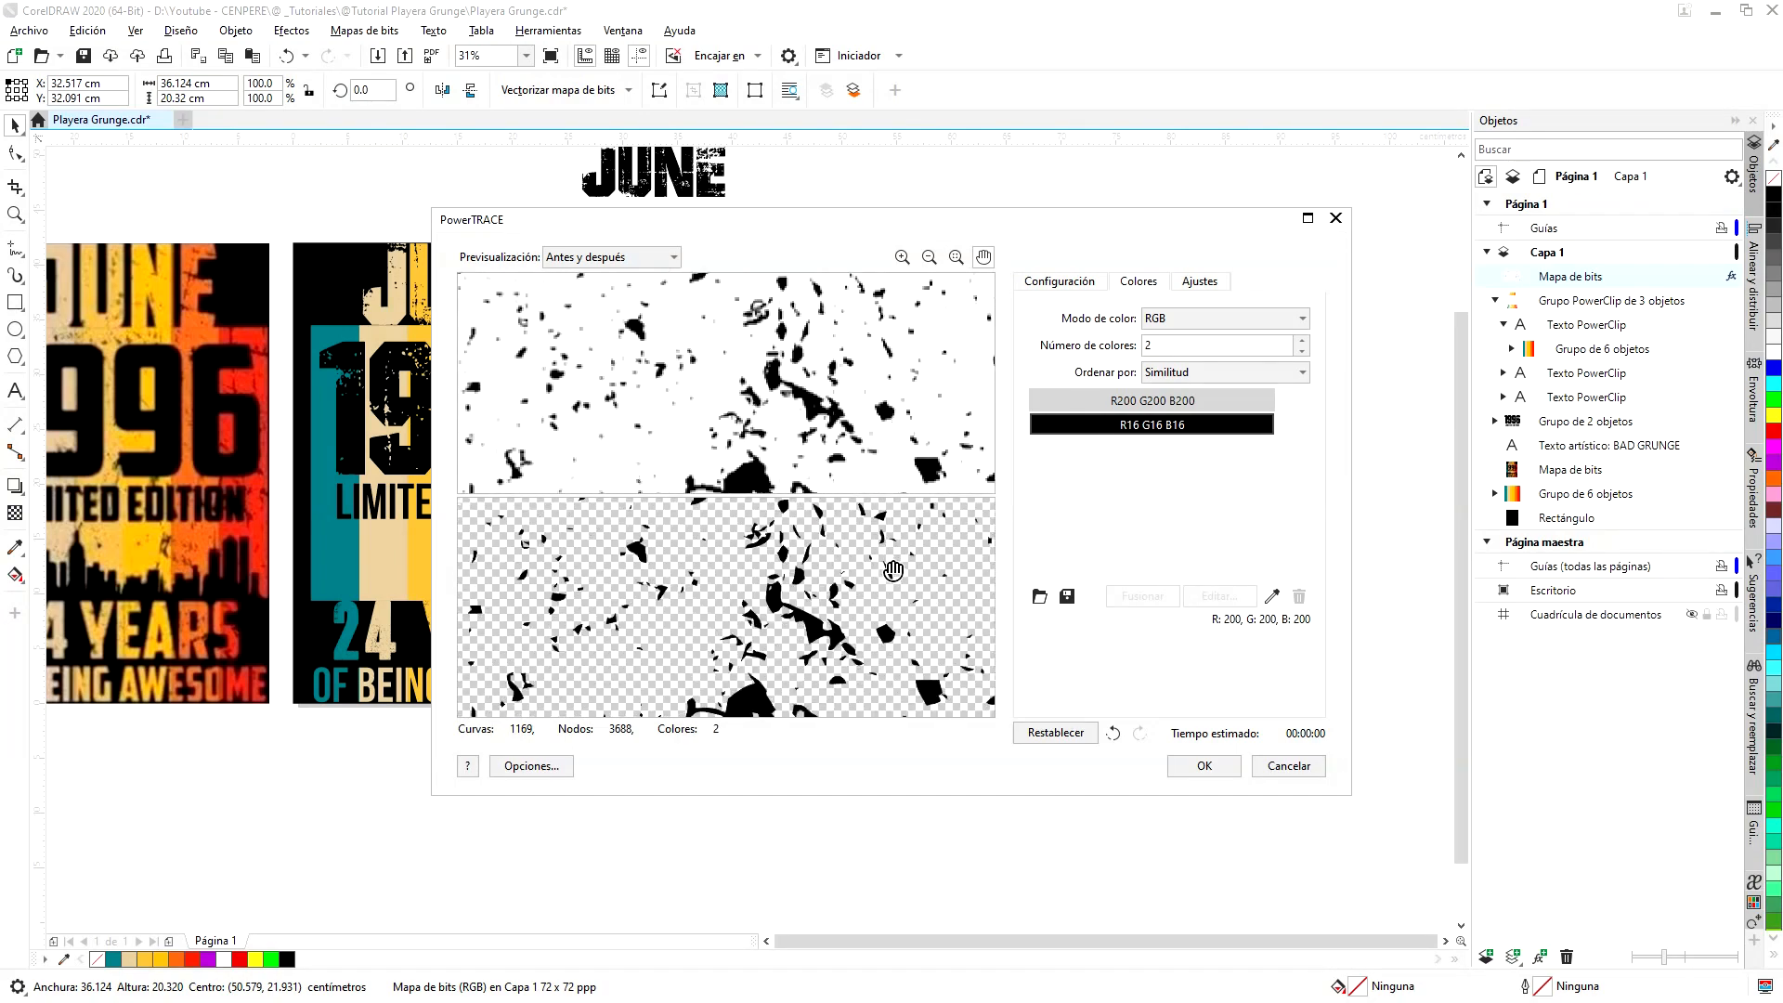
scroll(882, 567, down, 4)
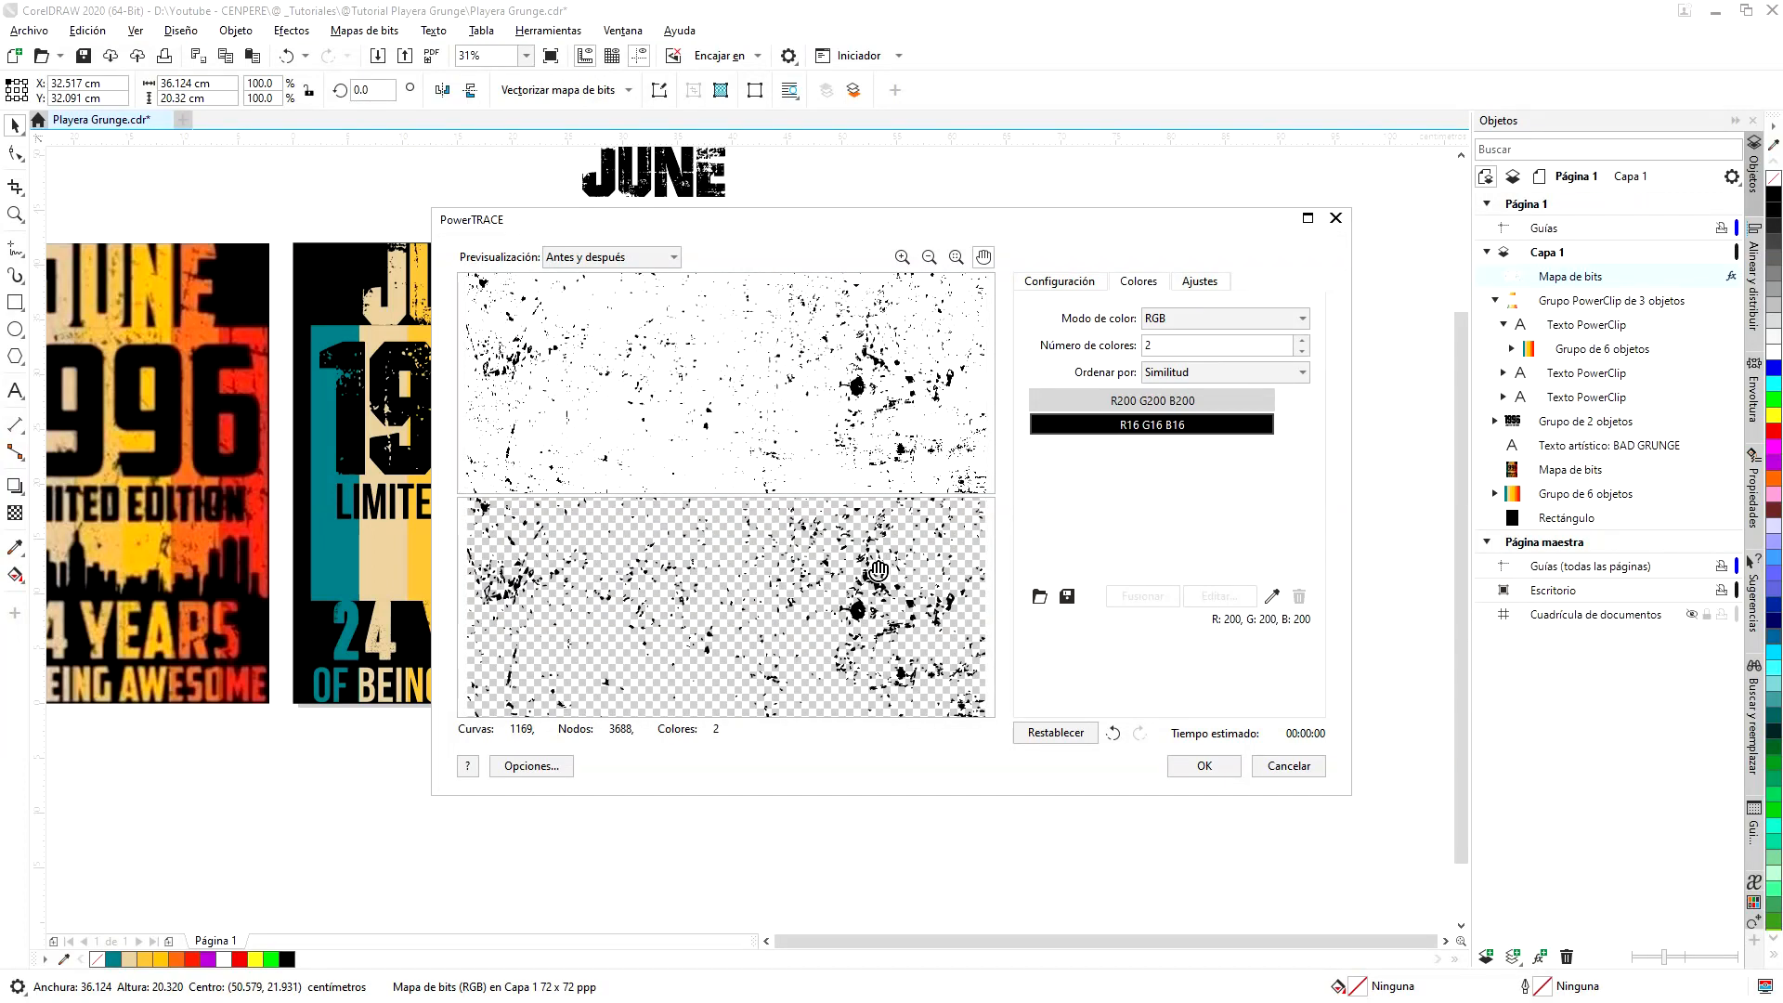
click(1068, 282)
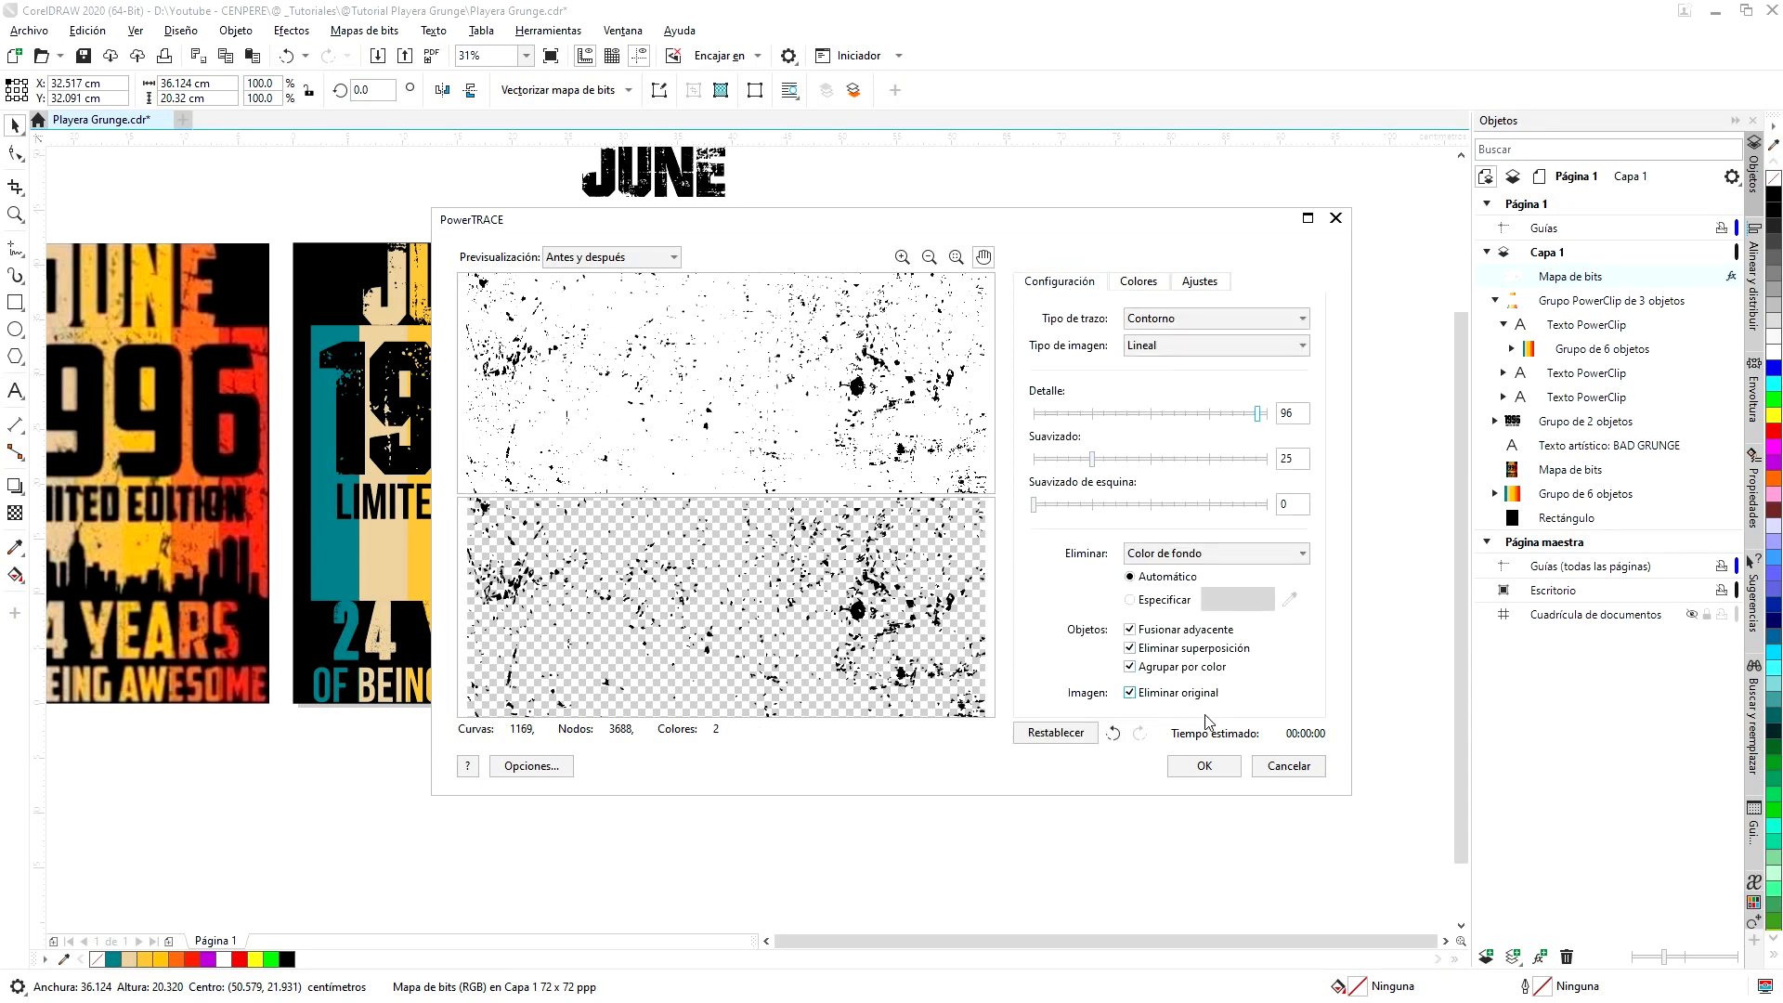
click(1207, 767)
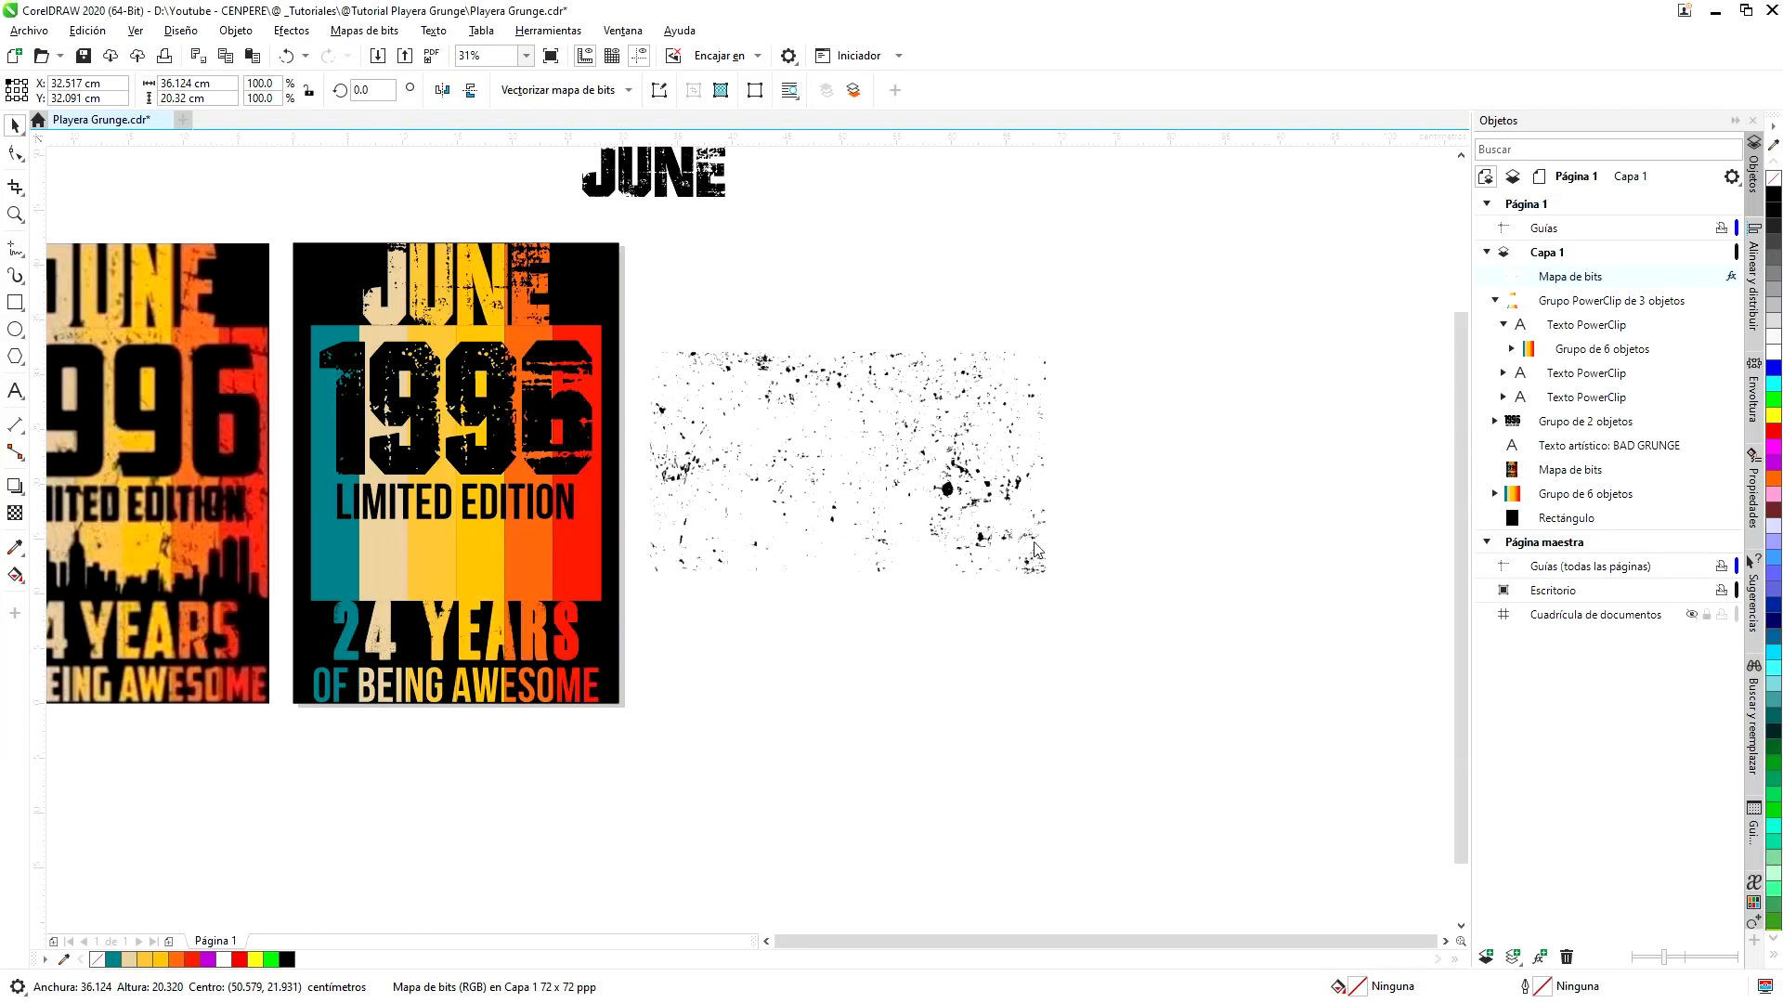
- Ungroup the traced texture once and delete the group of 8 light cyan objects, leaving the black specks
scroll(859, 449, up, 1)
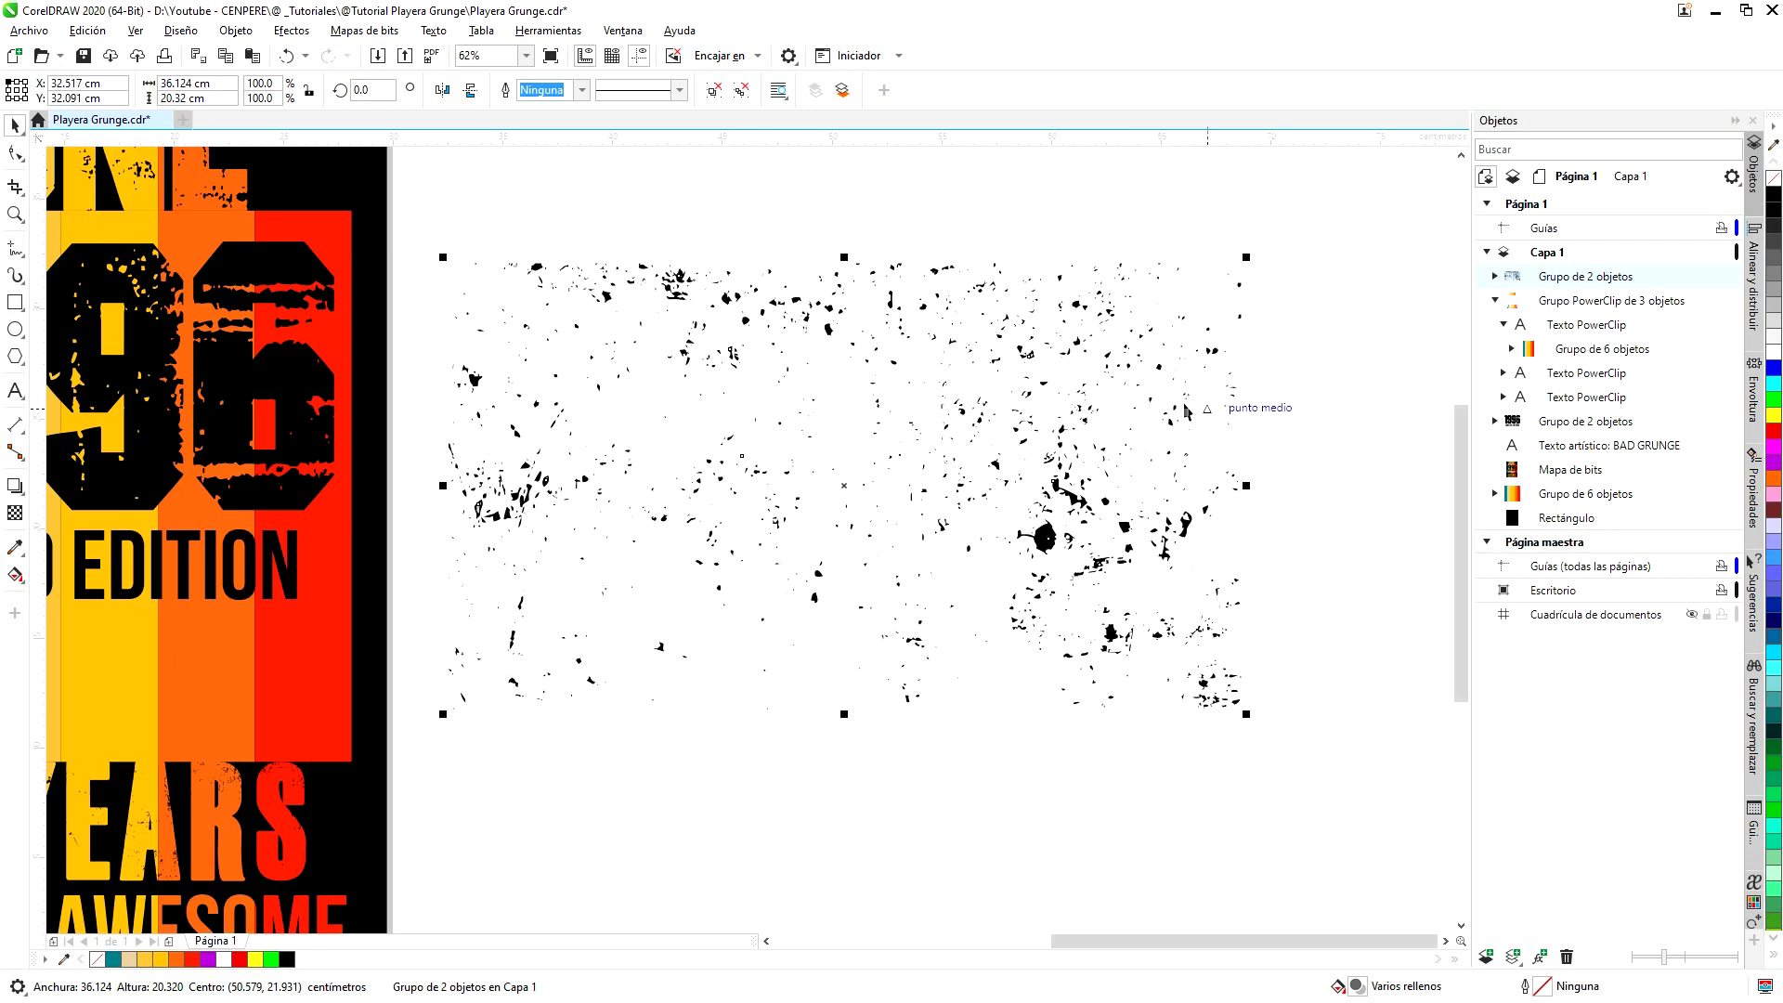
right_click(1048, 548)
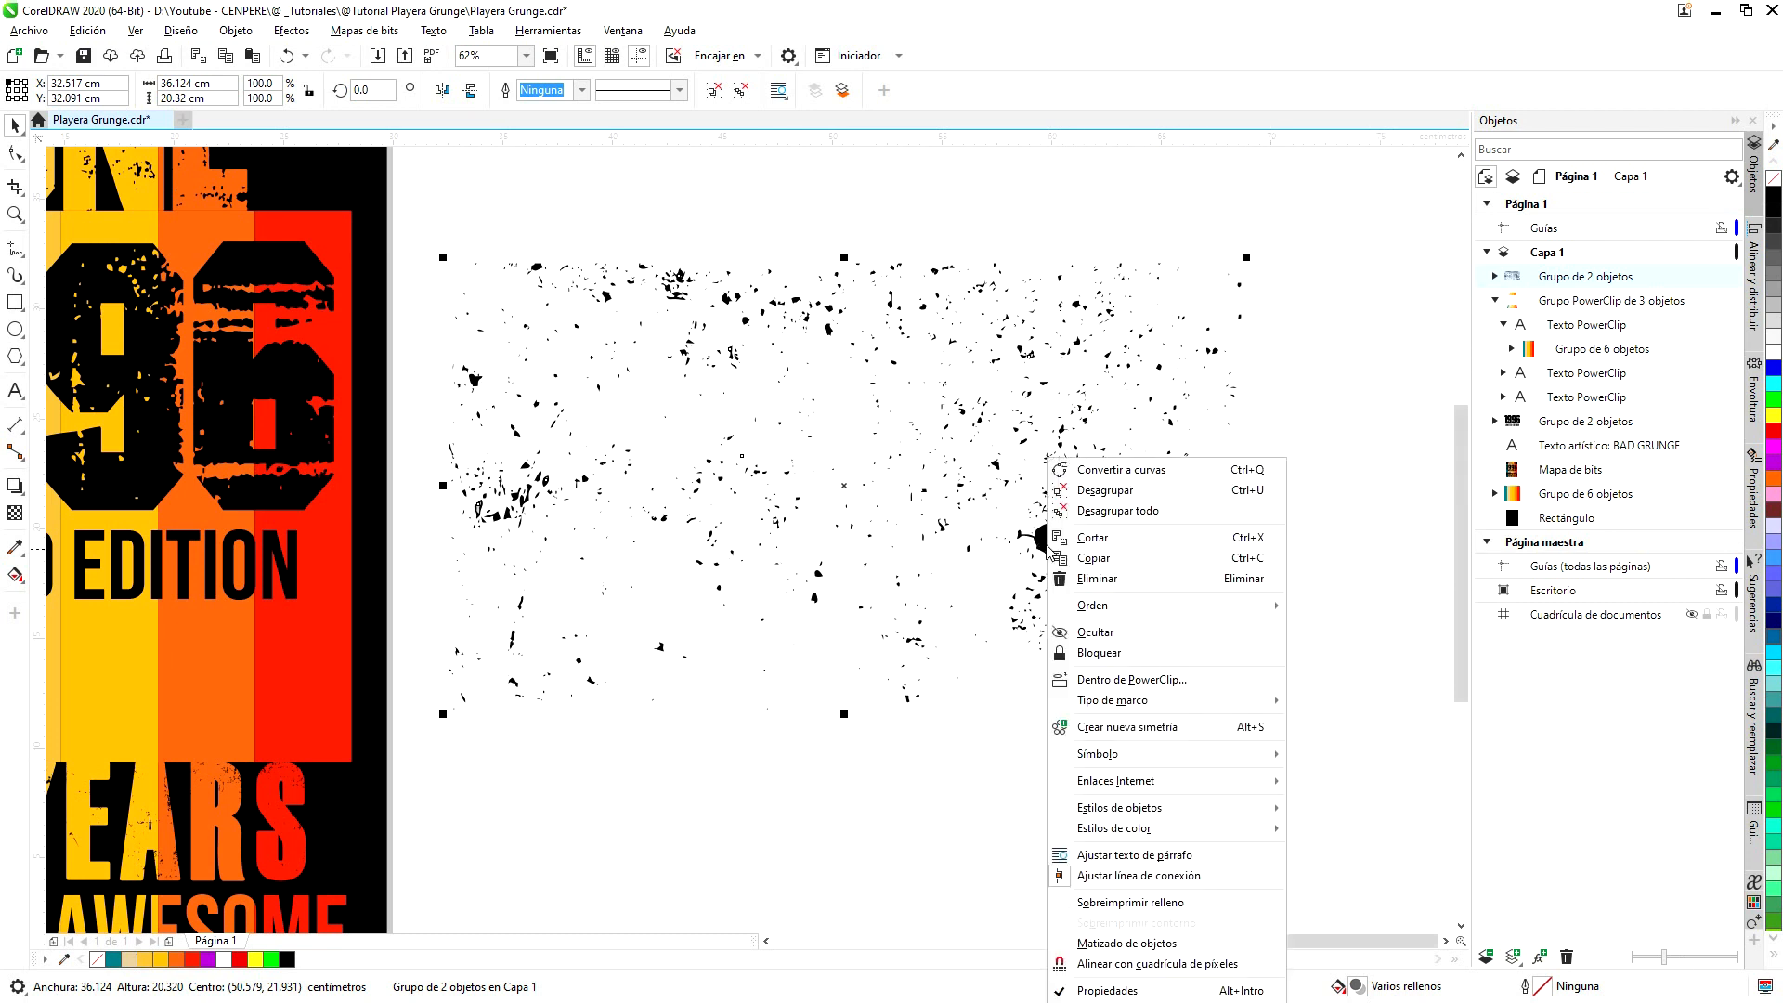
click(1165, 495)
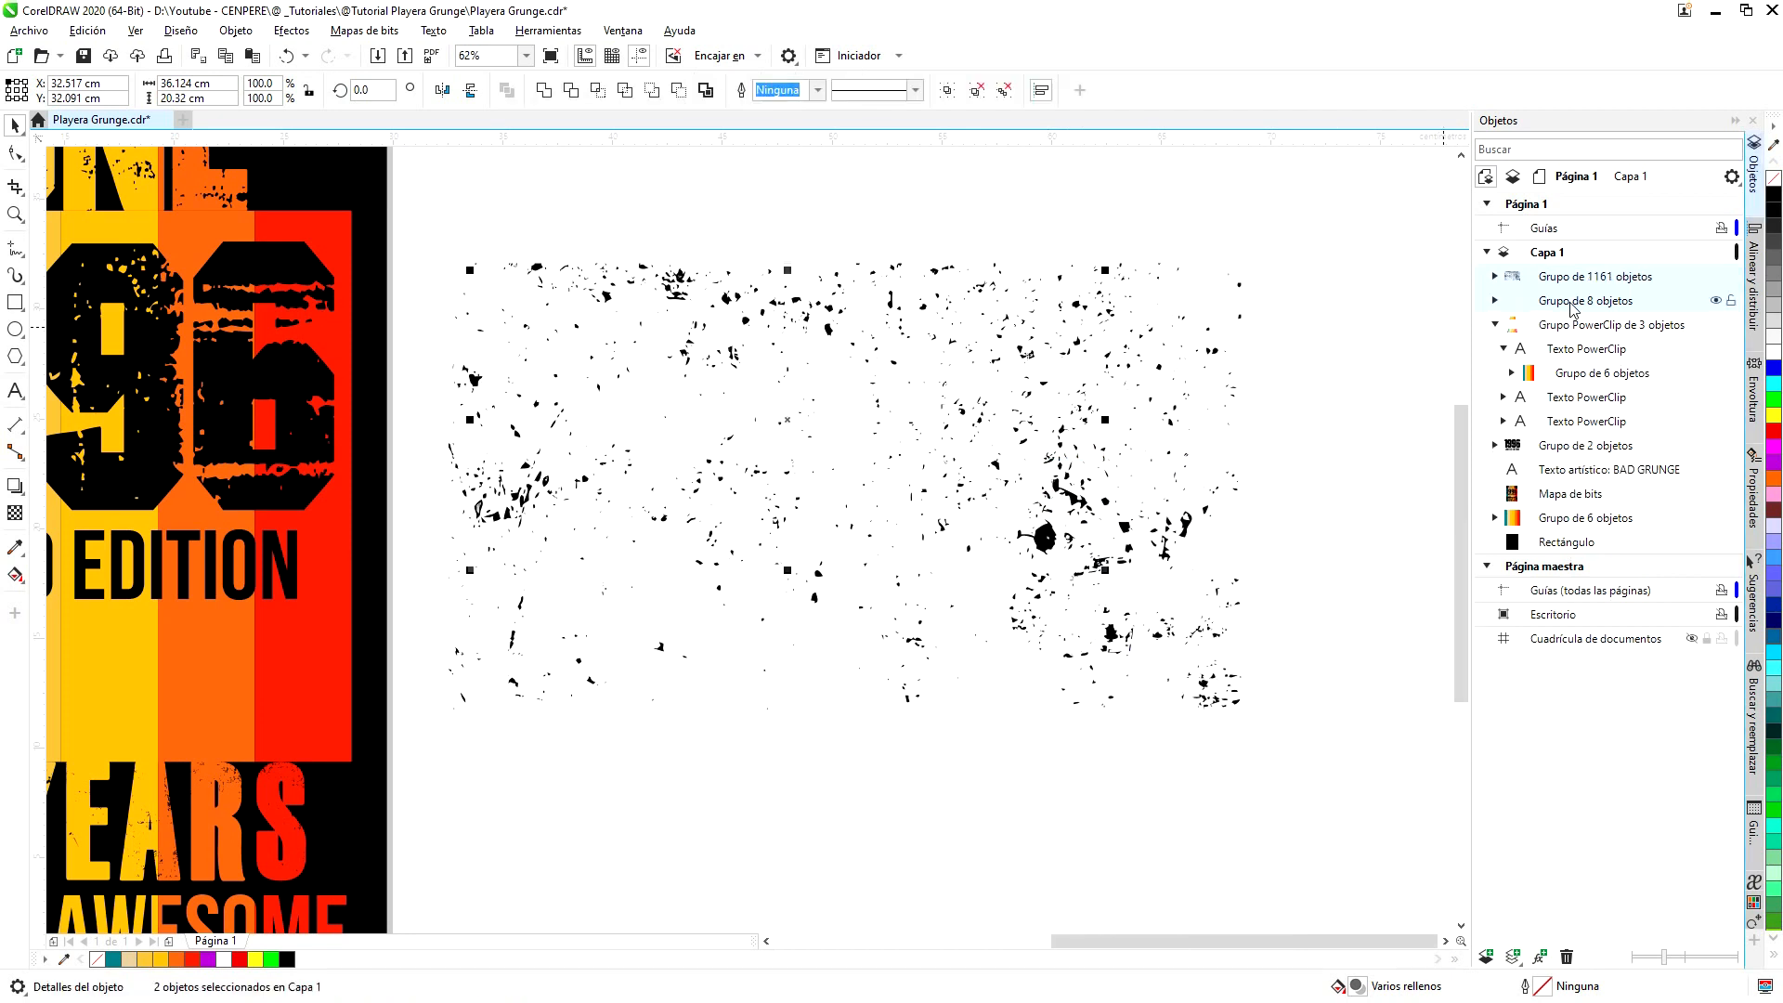
click(1570, 303)
key(Tab)
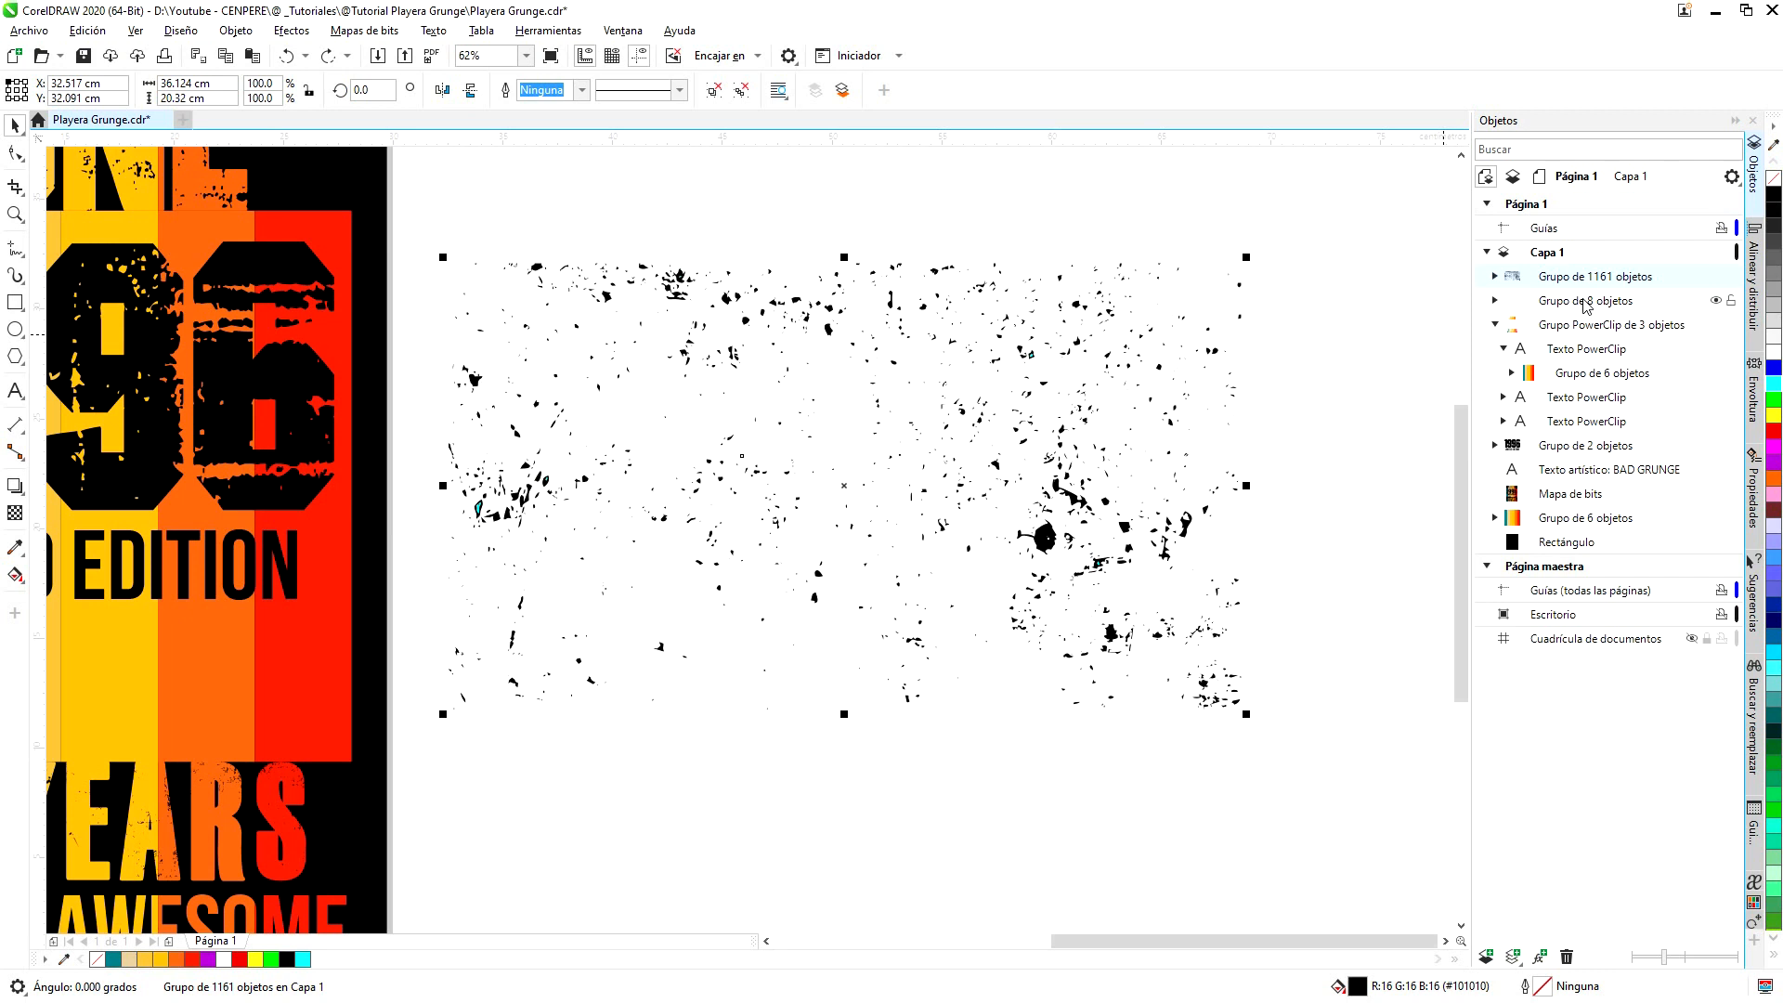
click(1585, 306)
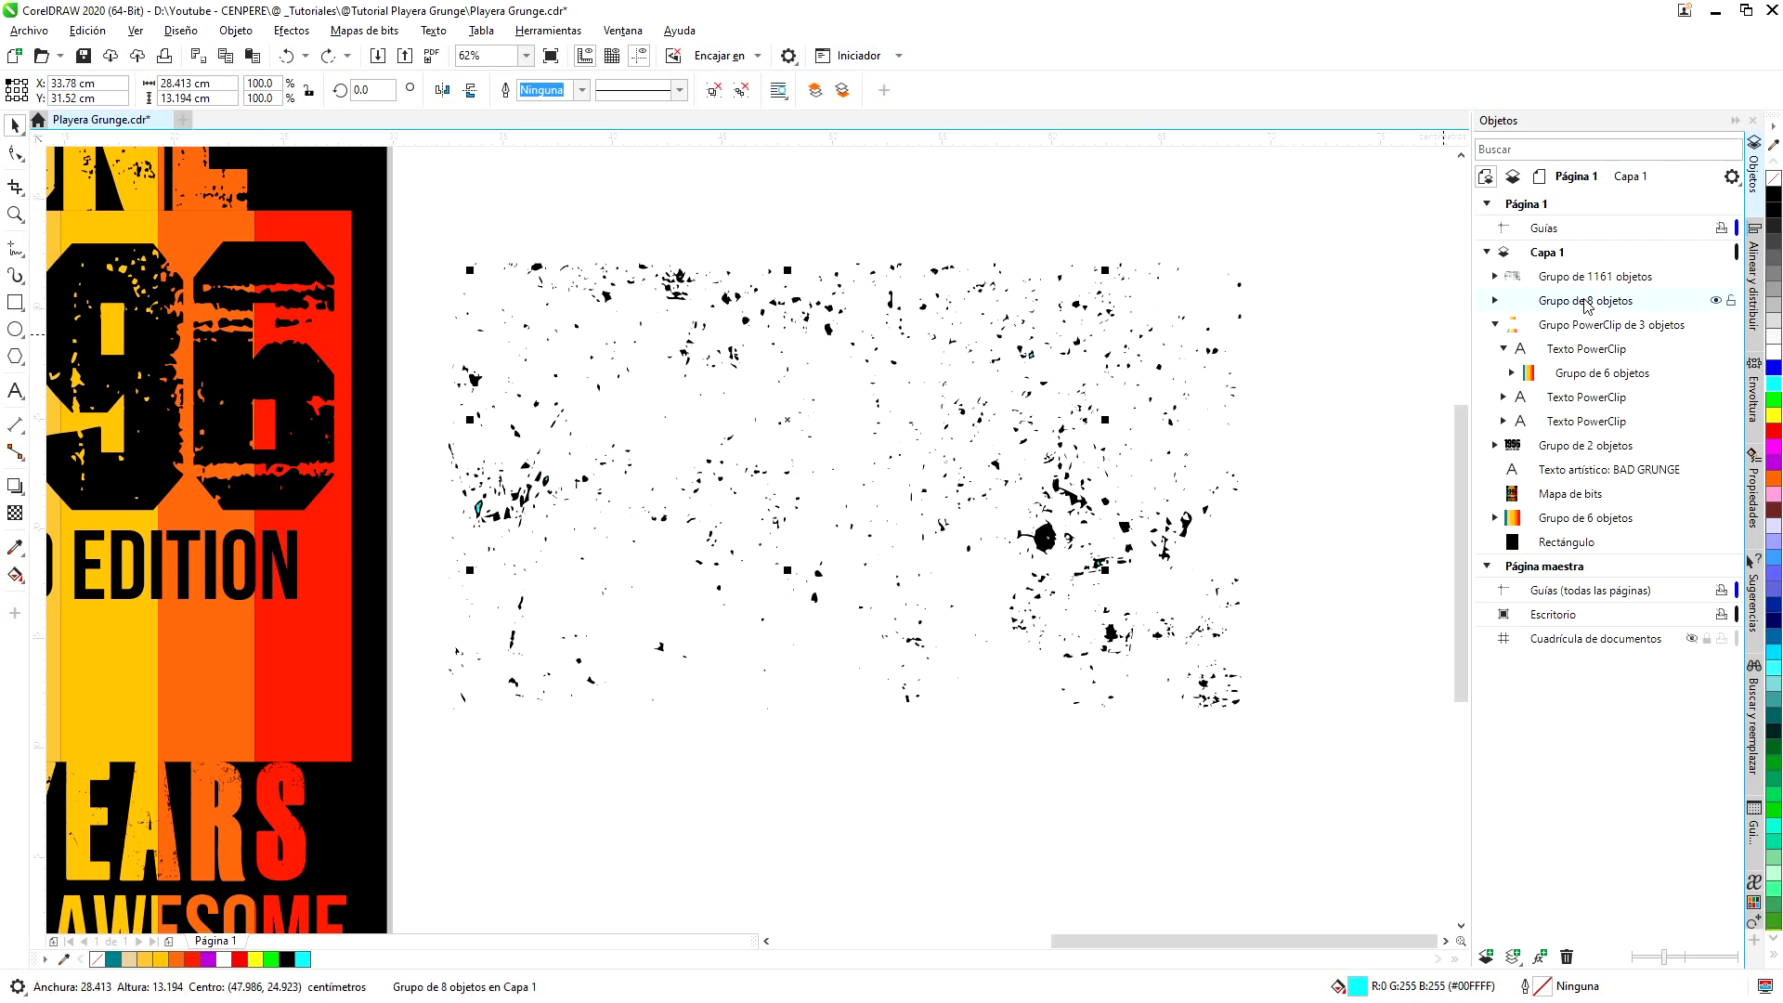
key(Delete)
- Ungroup the black specks and weld them all into a single curve
scroll(1080, 462, down, 2)
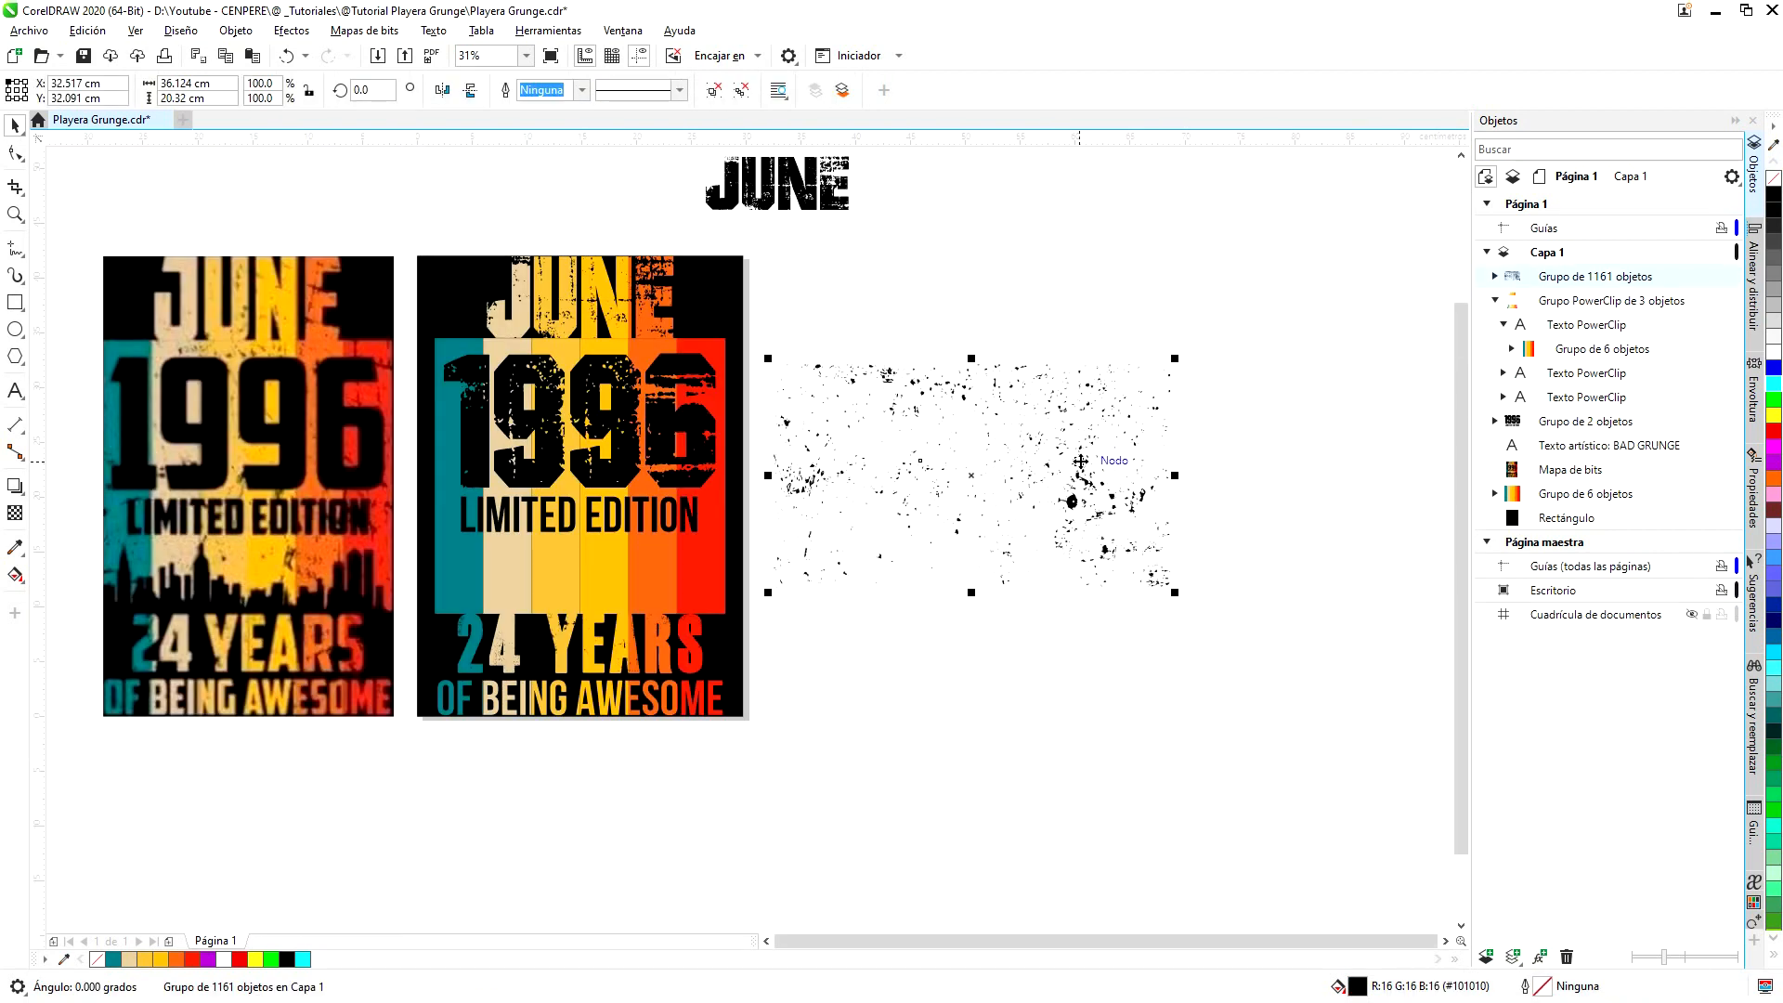
right_click(1086, 458)
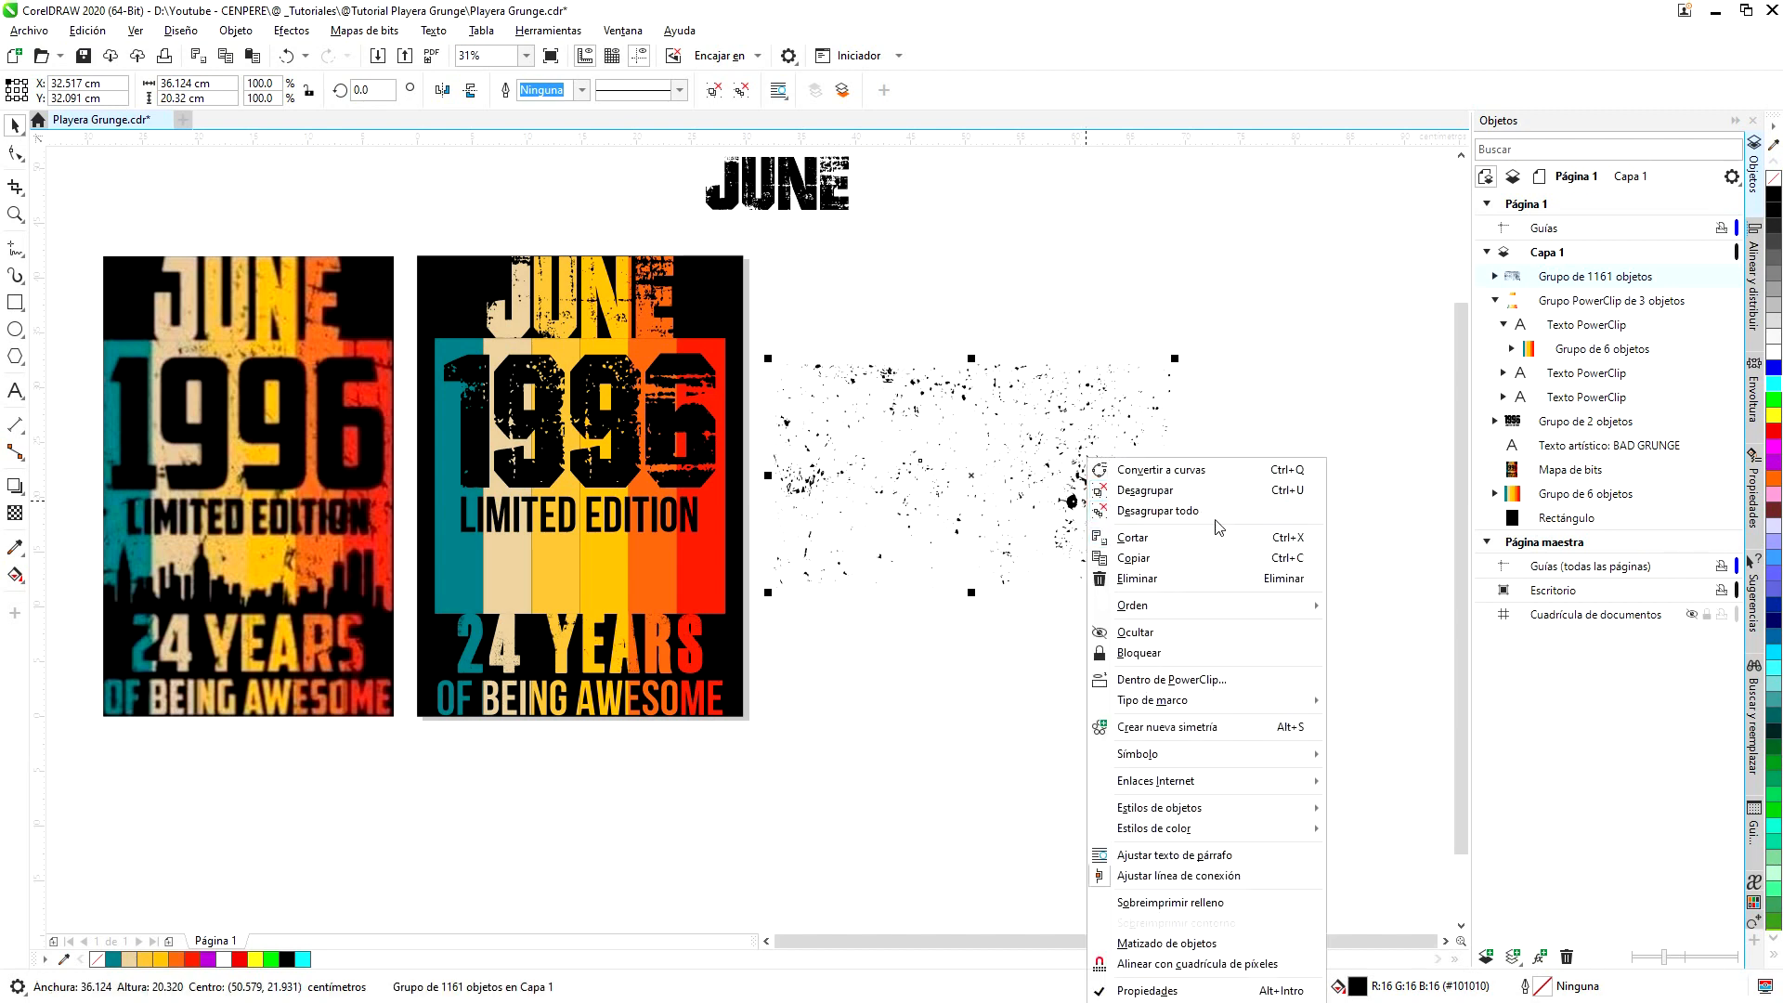
click(1224, 492)
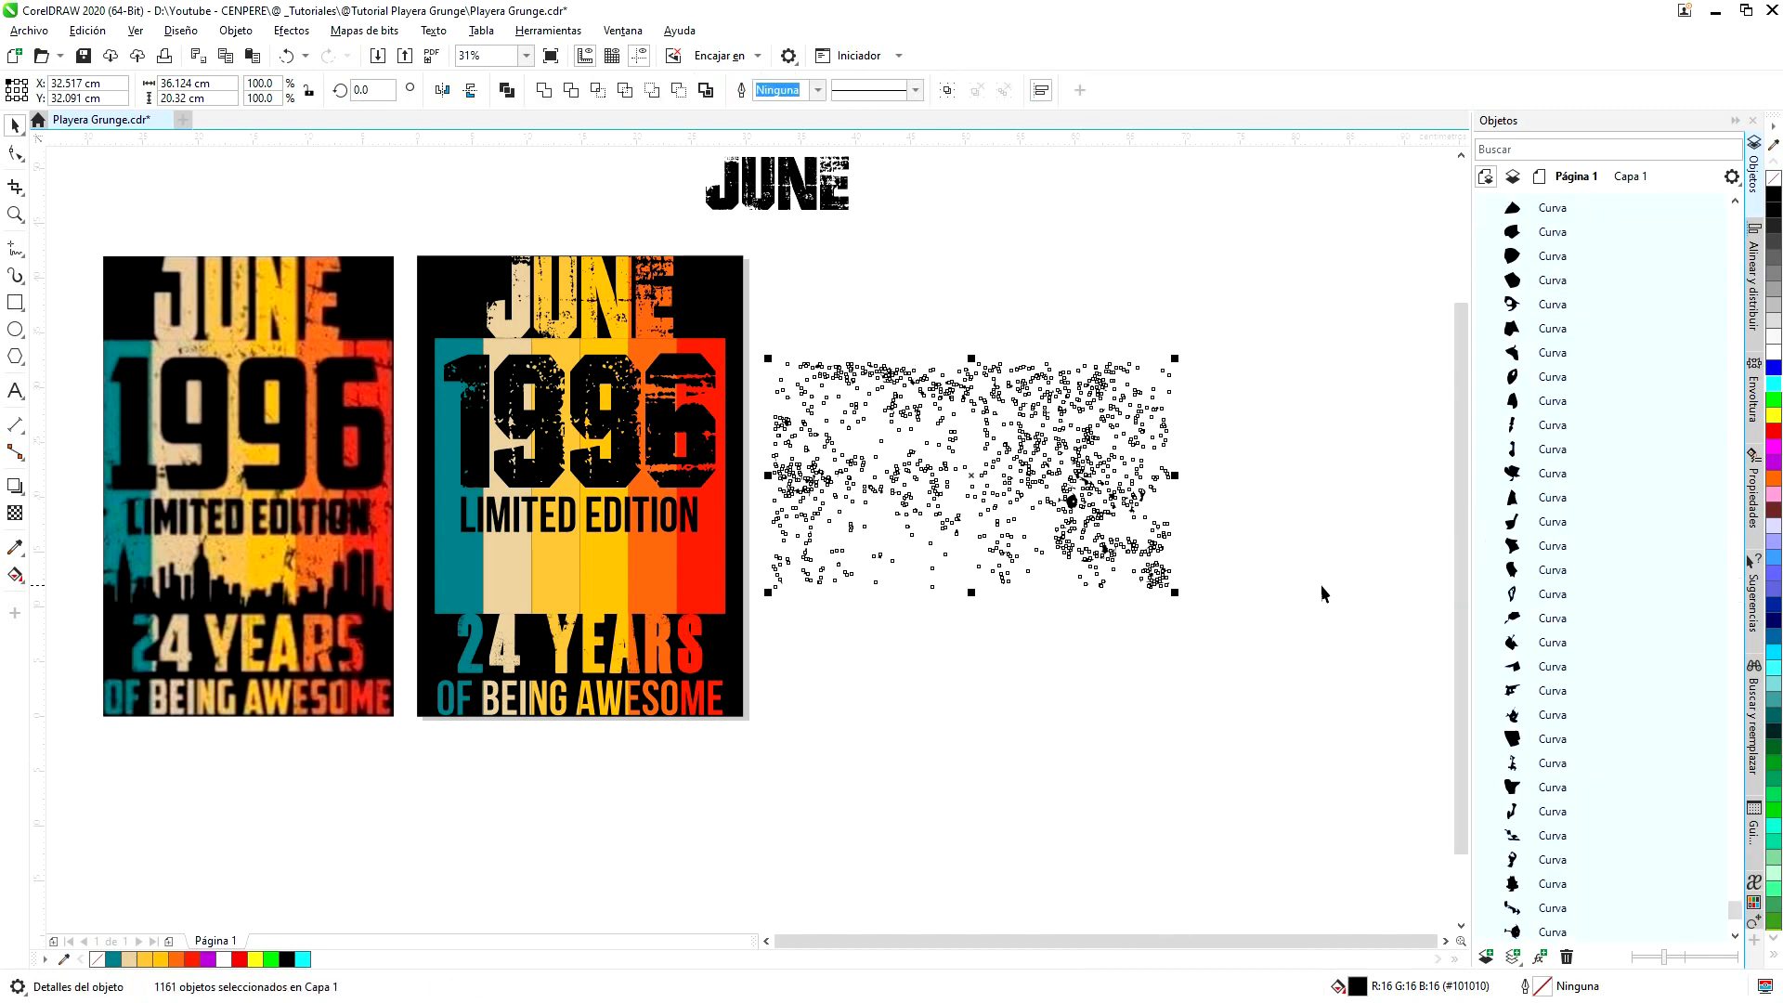
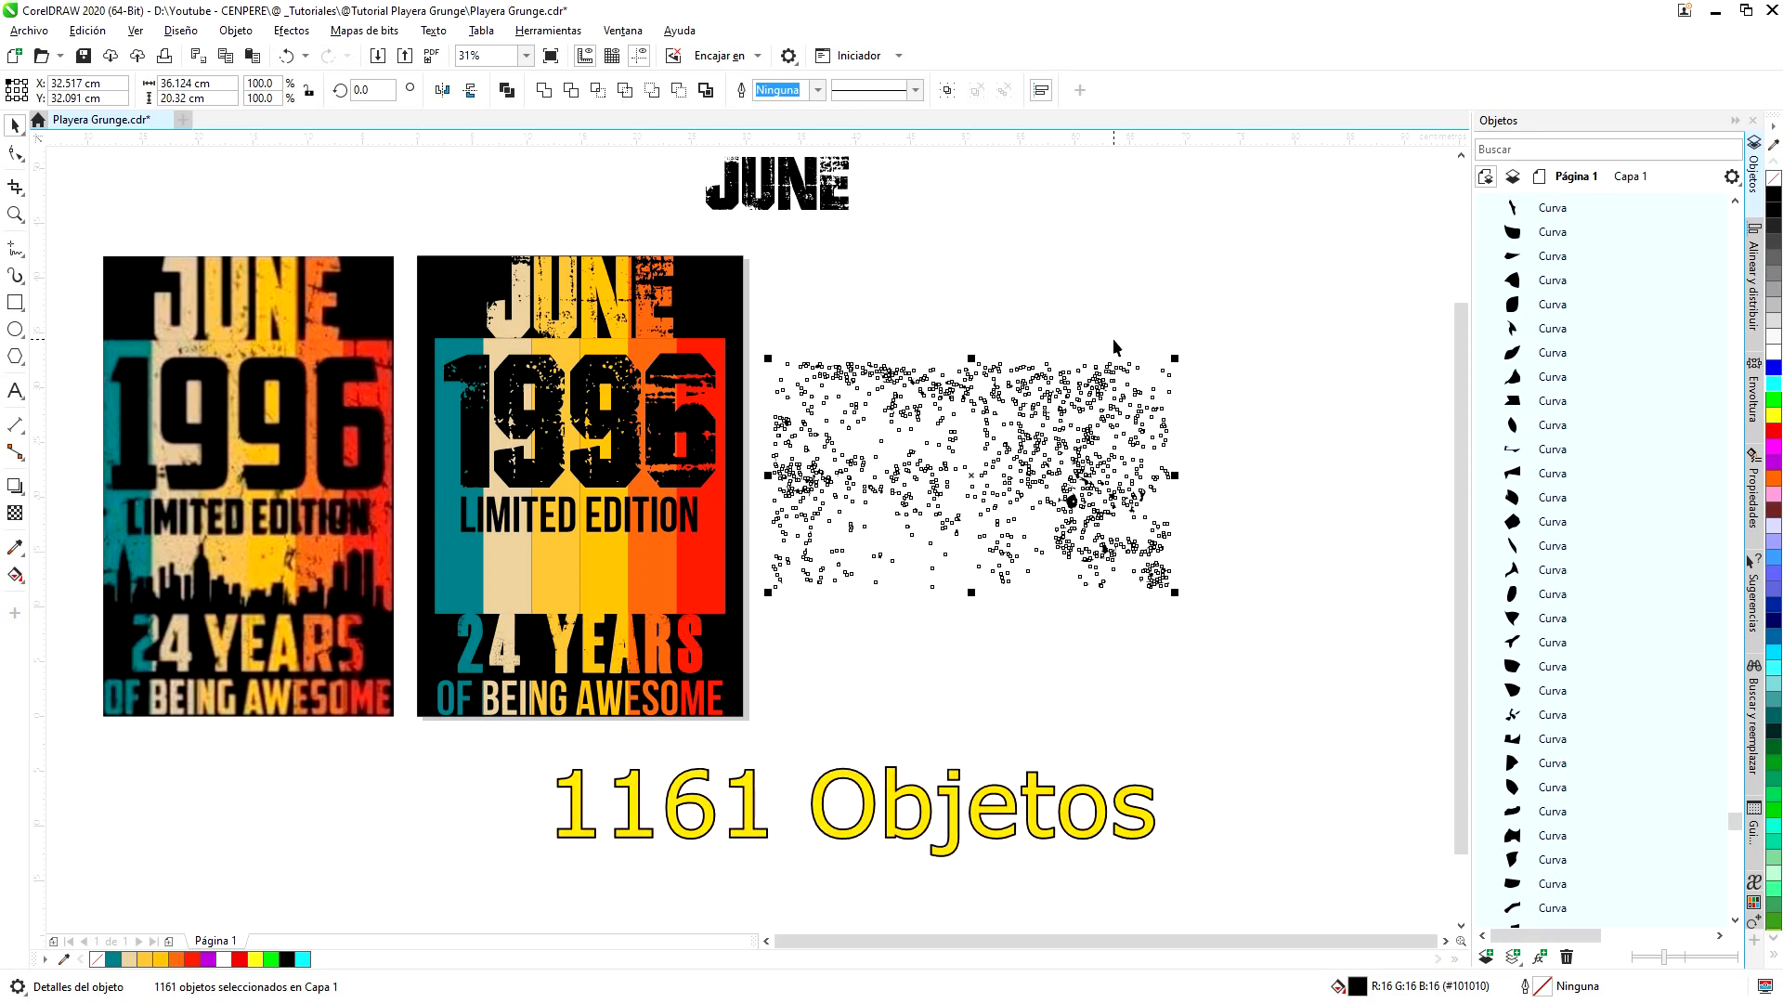
click(544, 91)
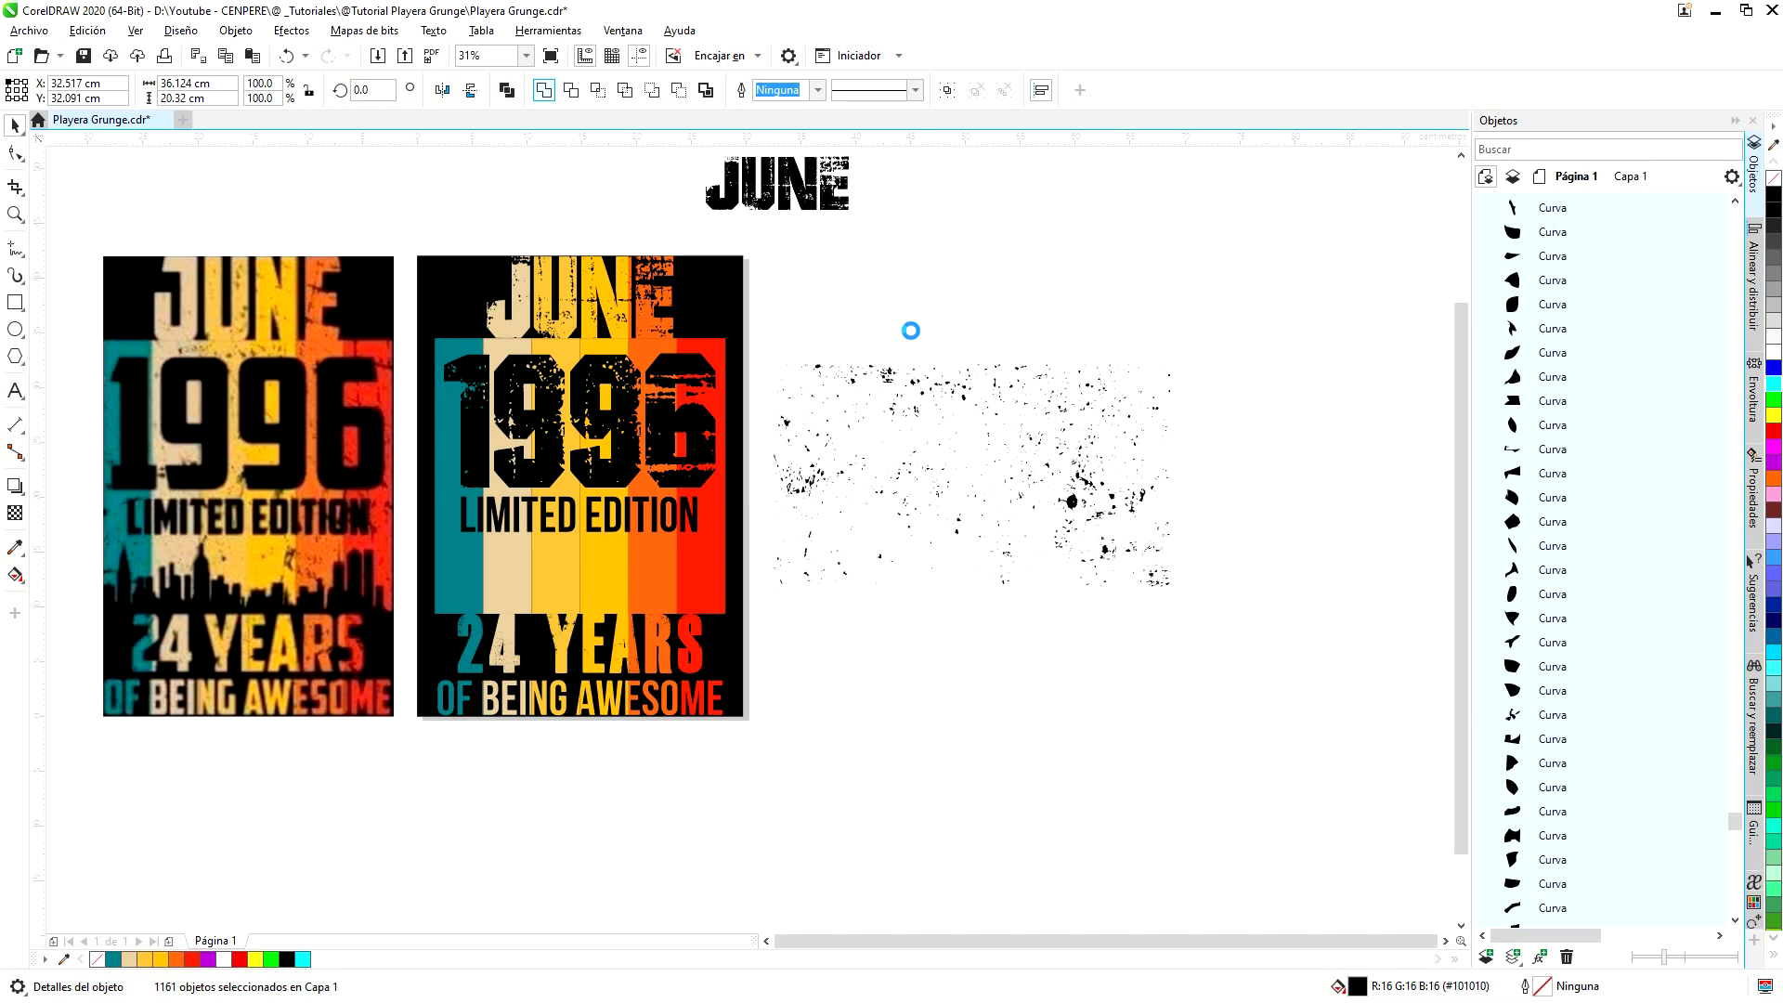
scroll(1086, 484, up, 10)
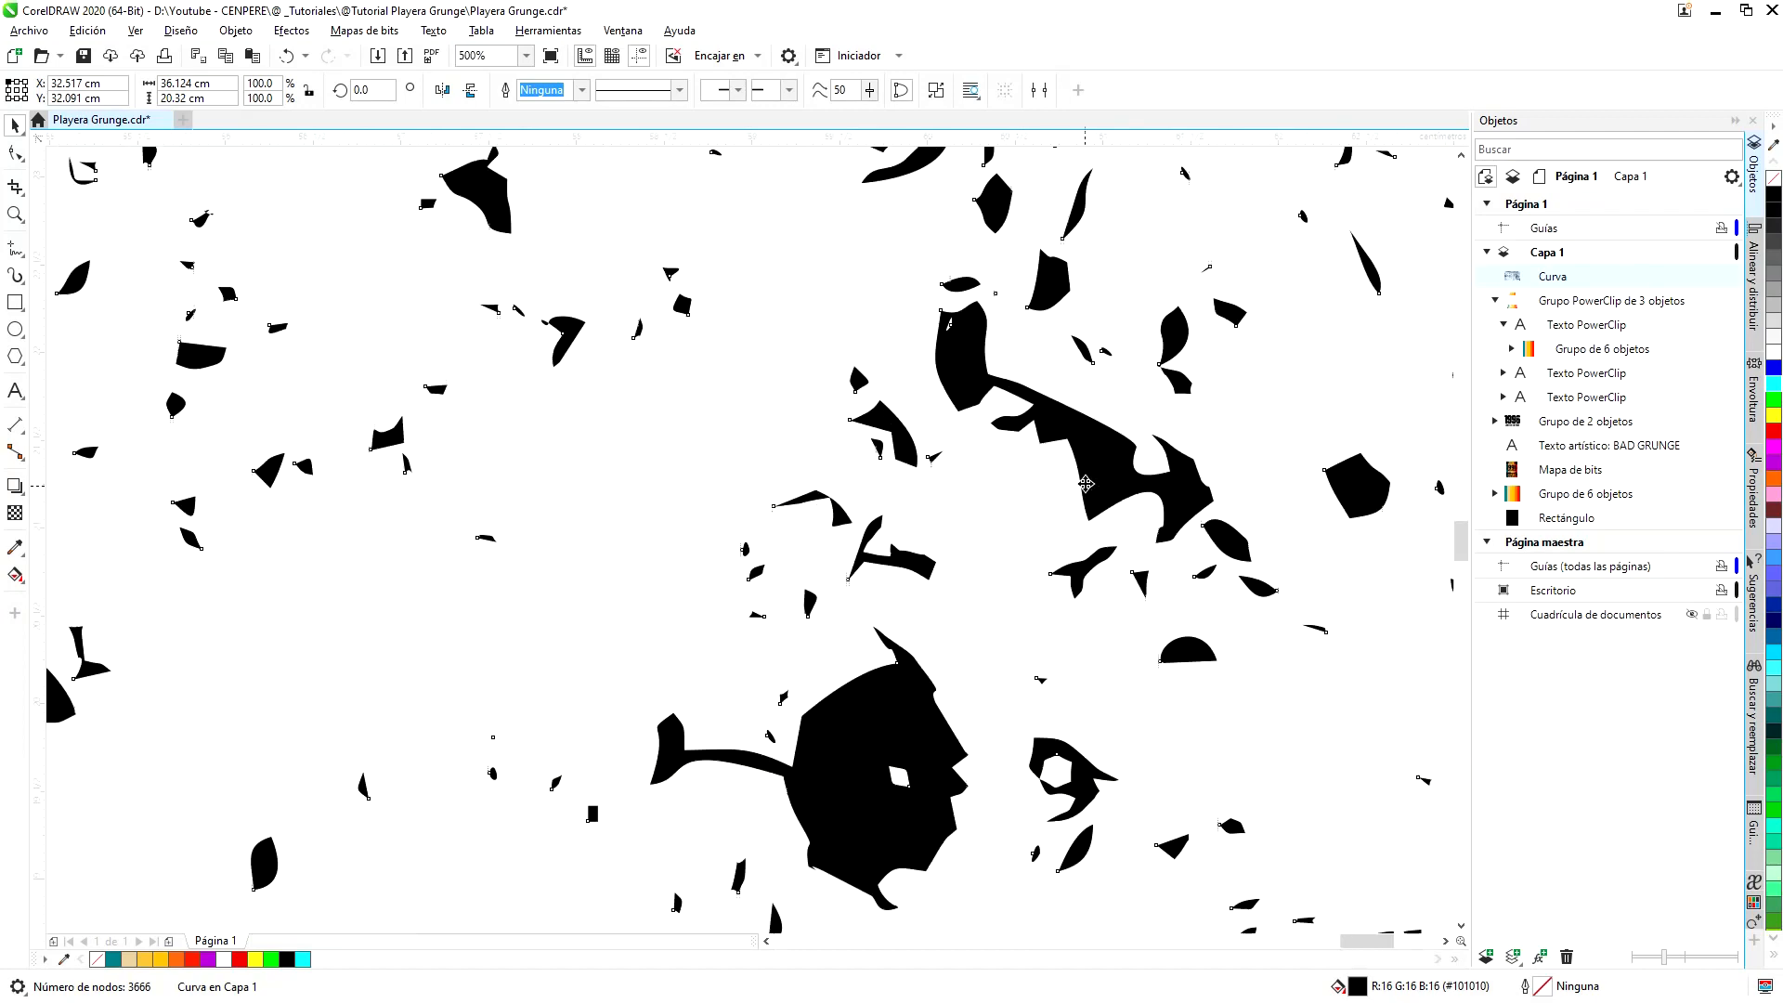
scroll(1085, 484, down, 10)
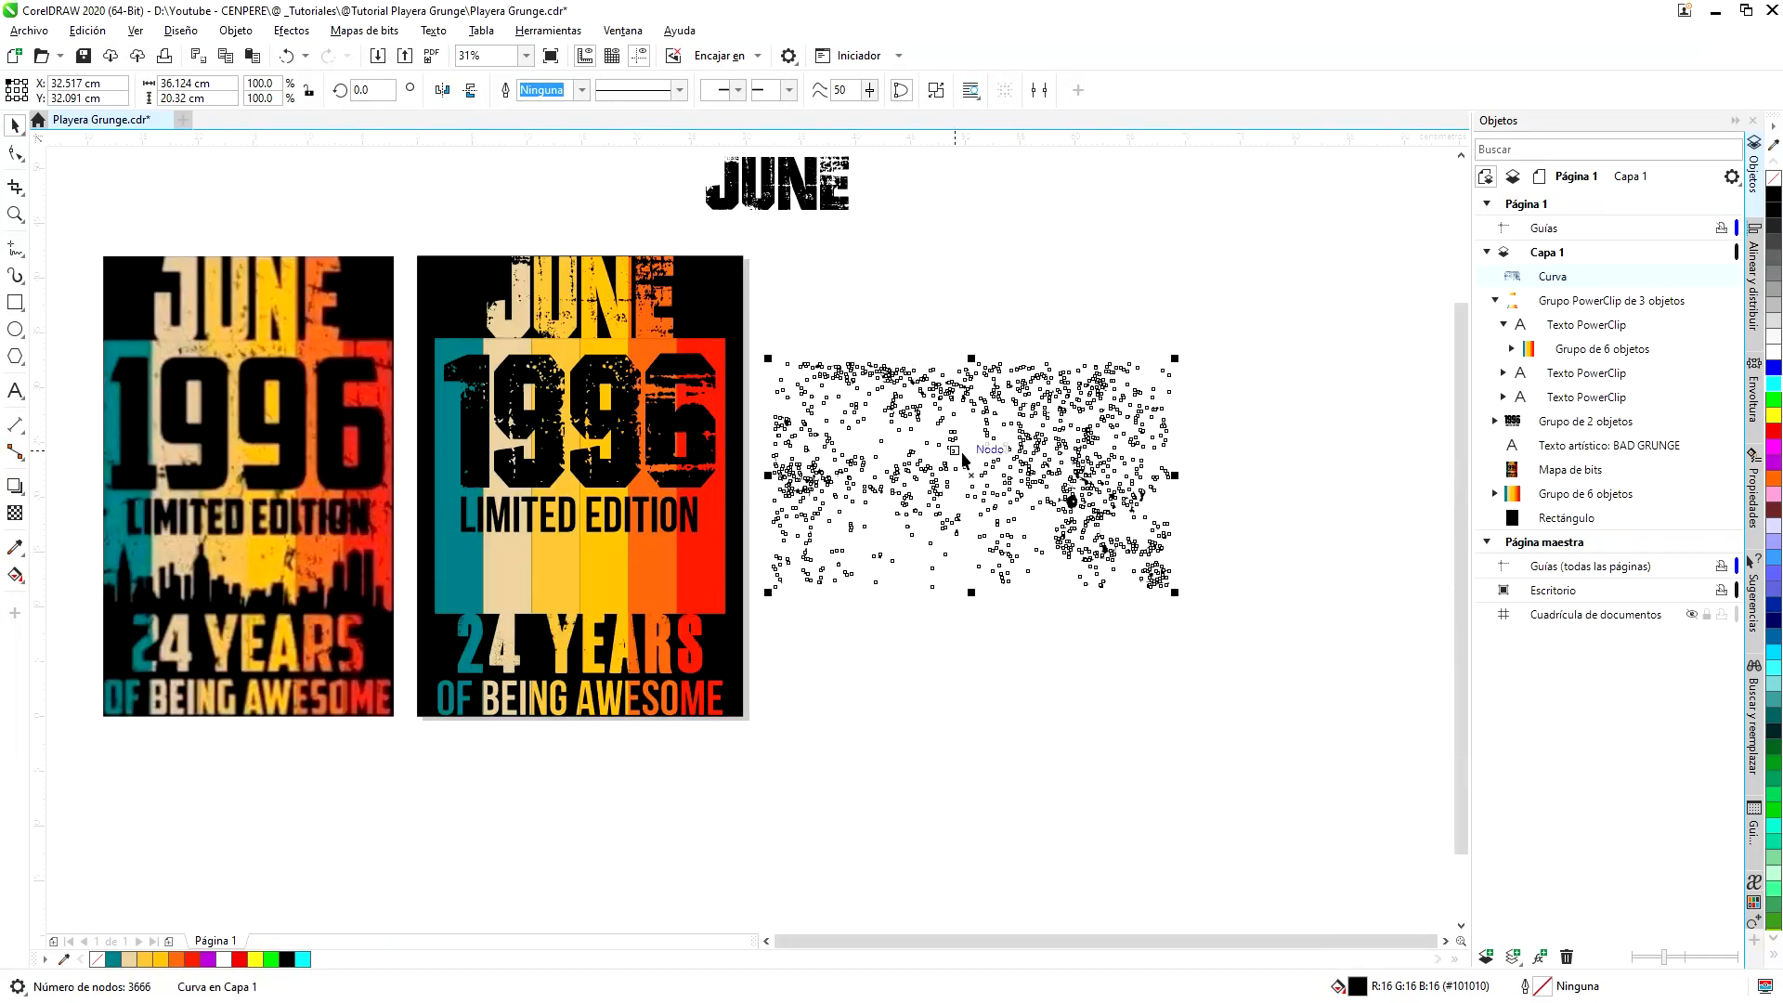
scroll(967, 433, up, 2)
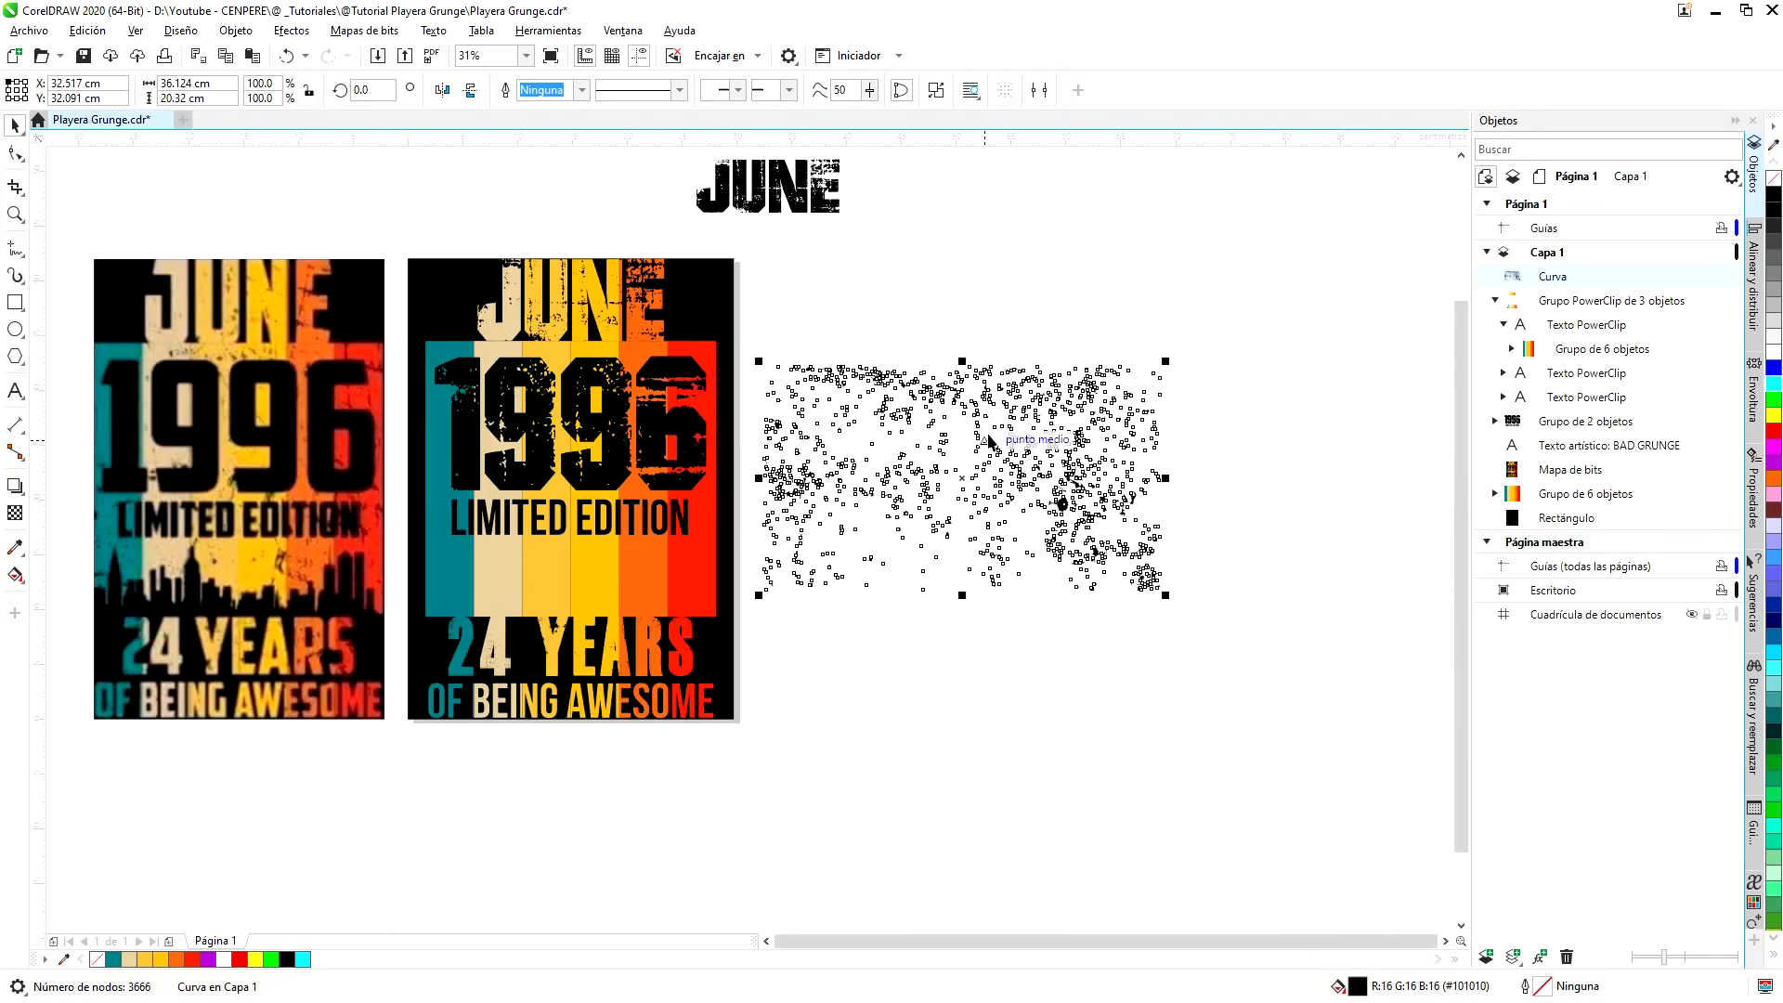
- Rotate the speck texture to 270° and place it over the left part of the striped design
click(1047, 492)
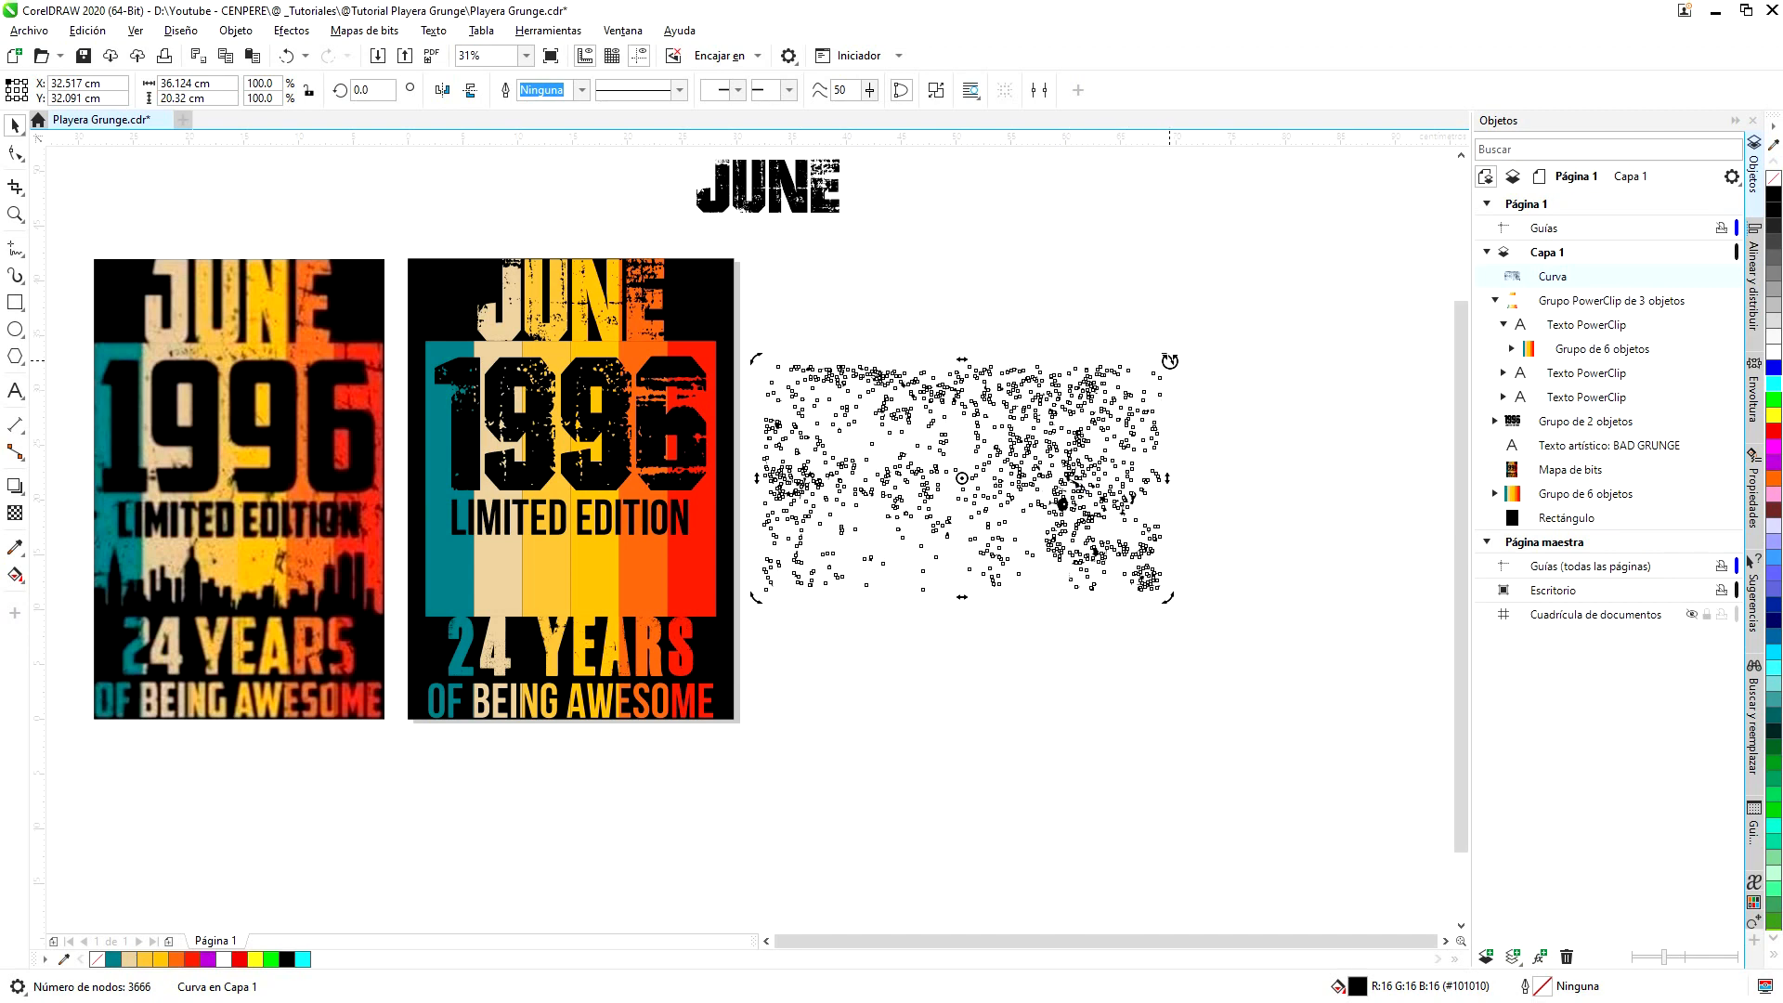
drag(1171, 358, 1044, 640)
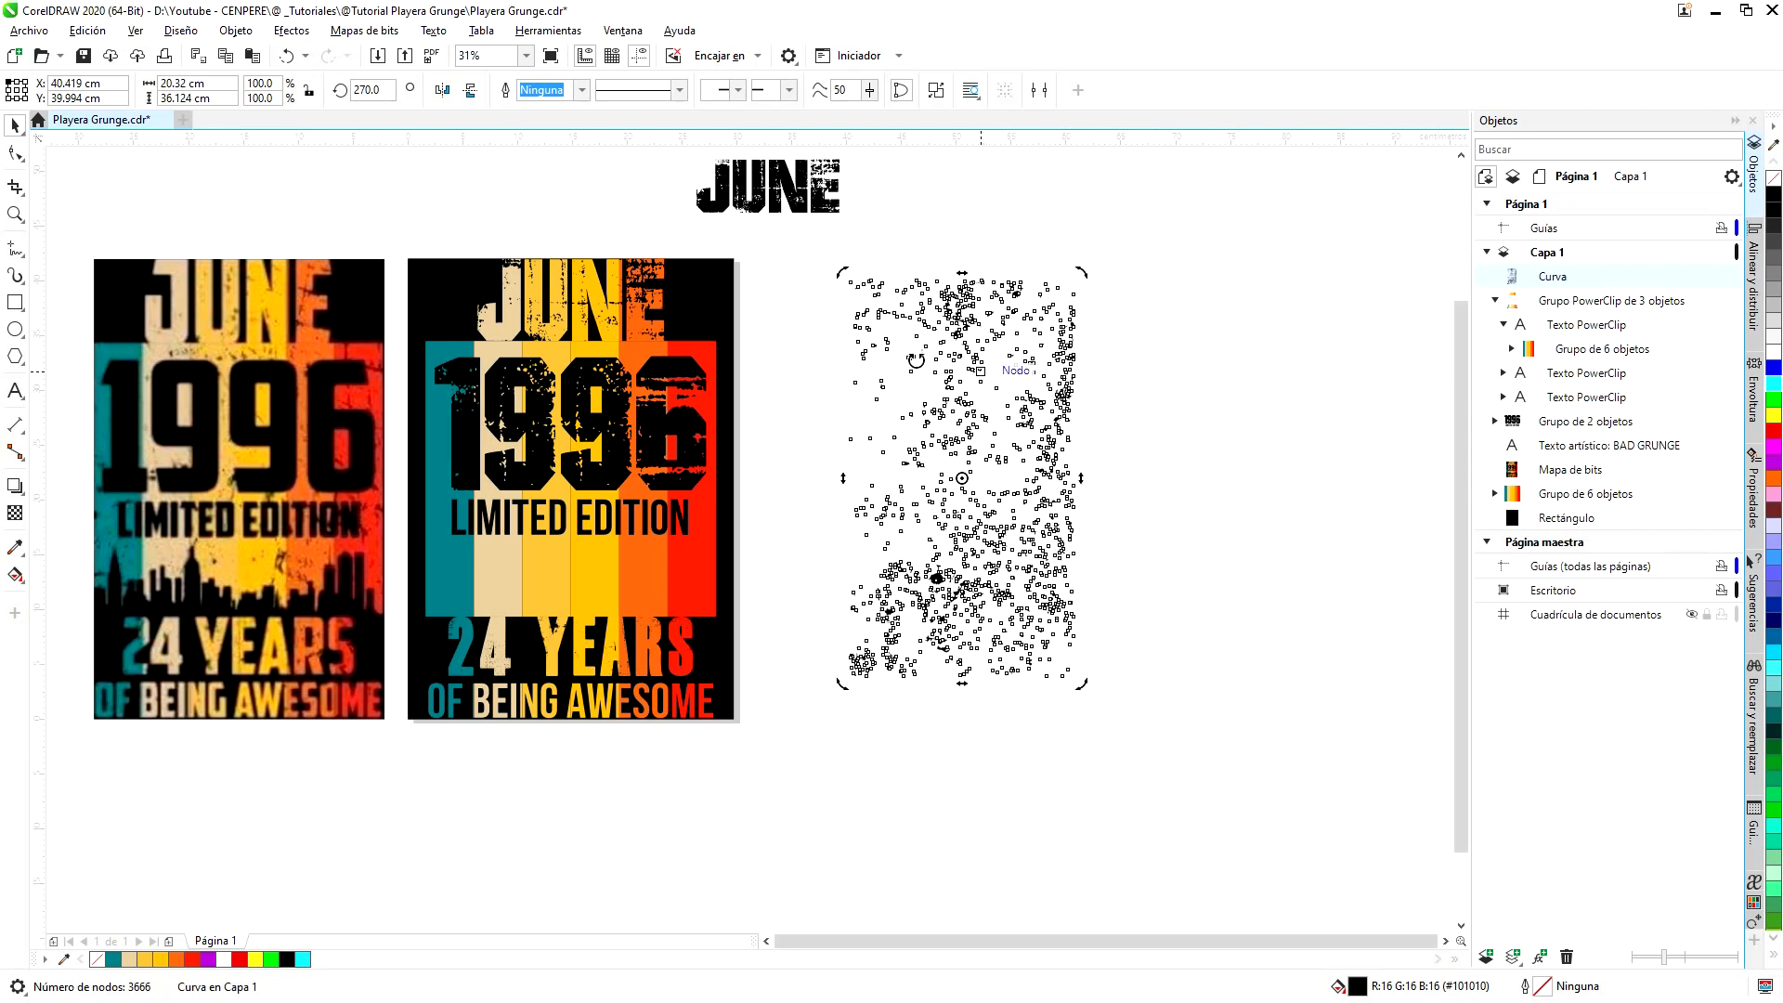
click(960, 506)
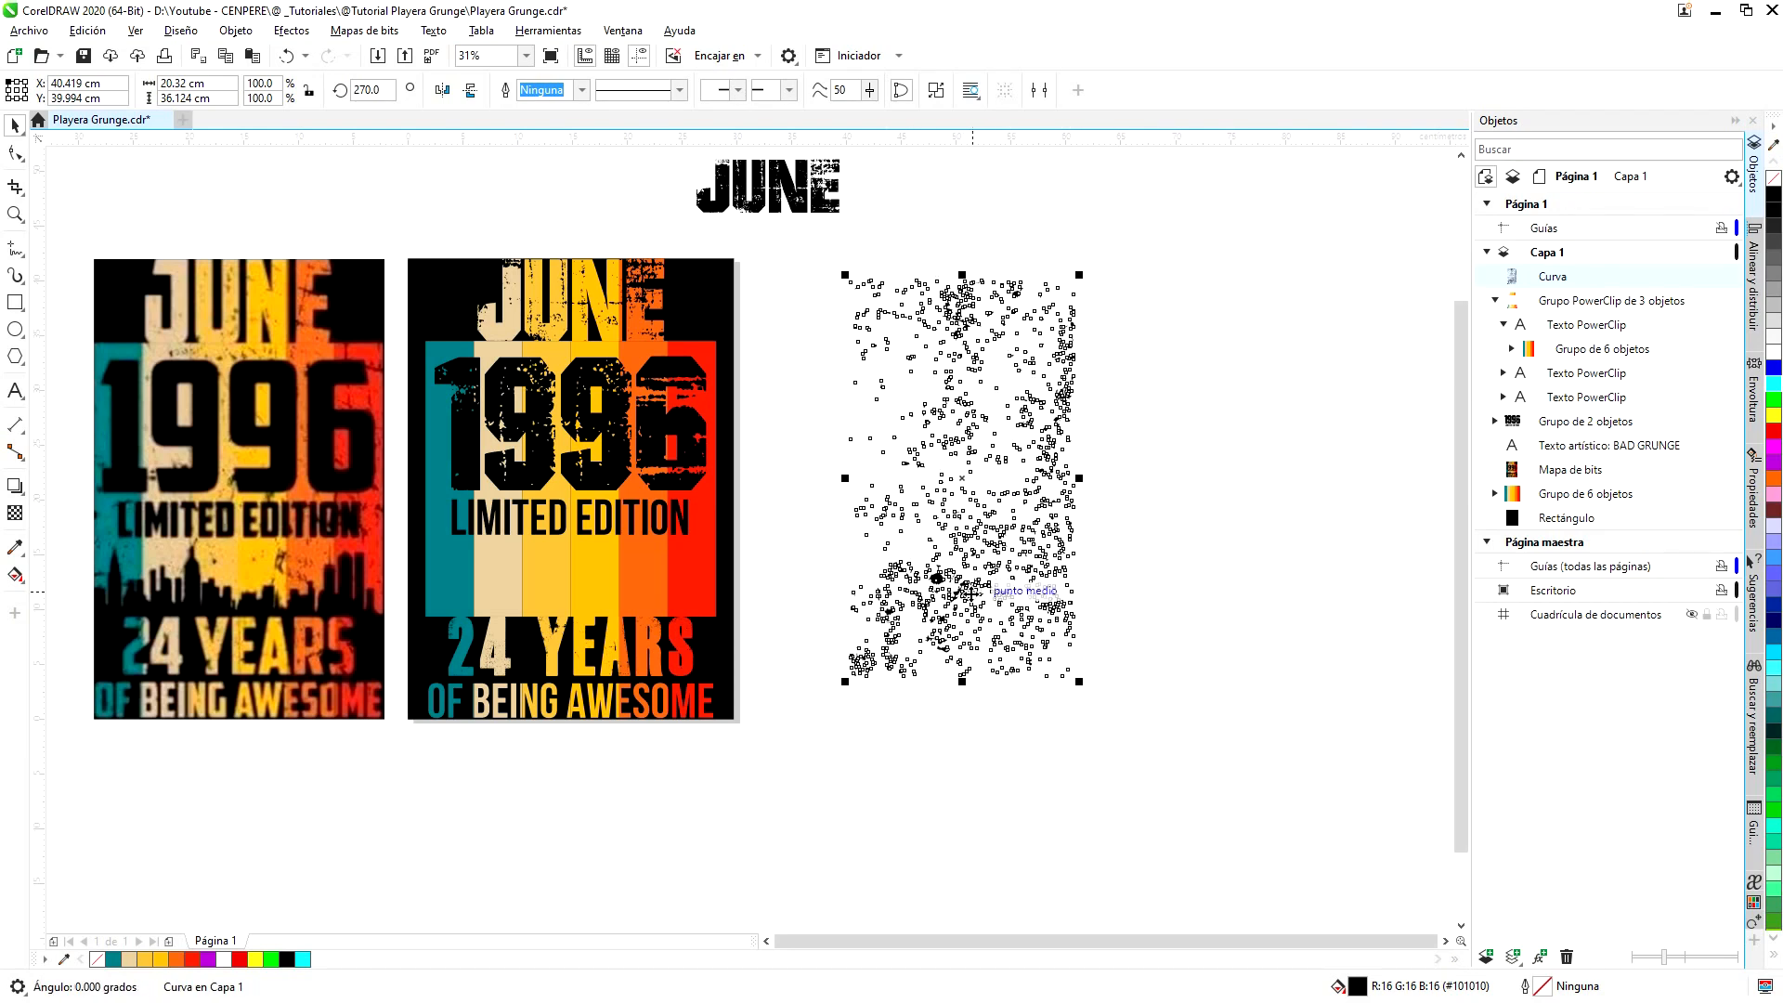
drag(888, 594, 526, 537)
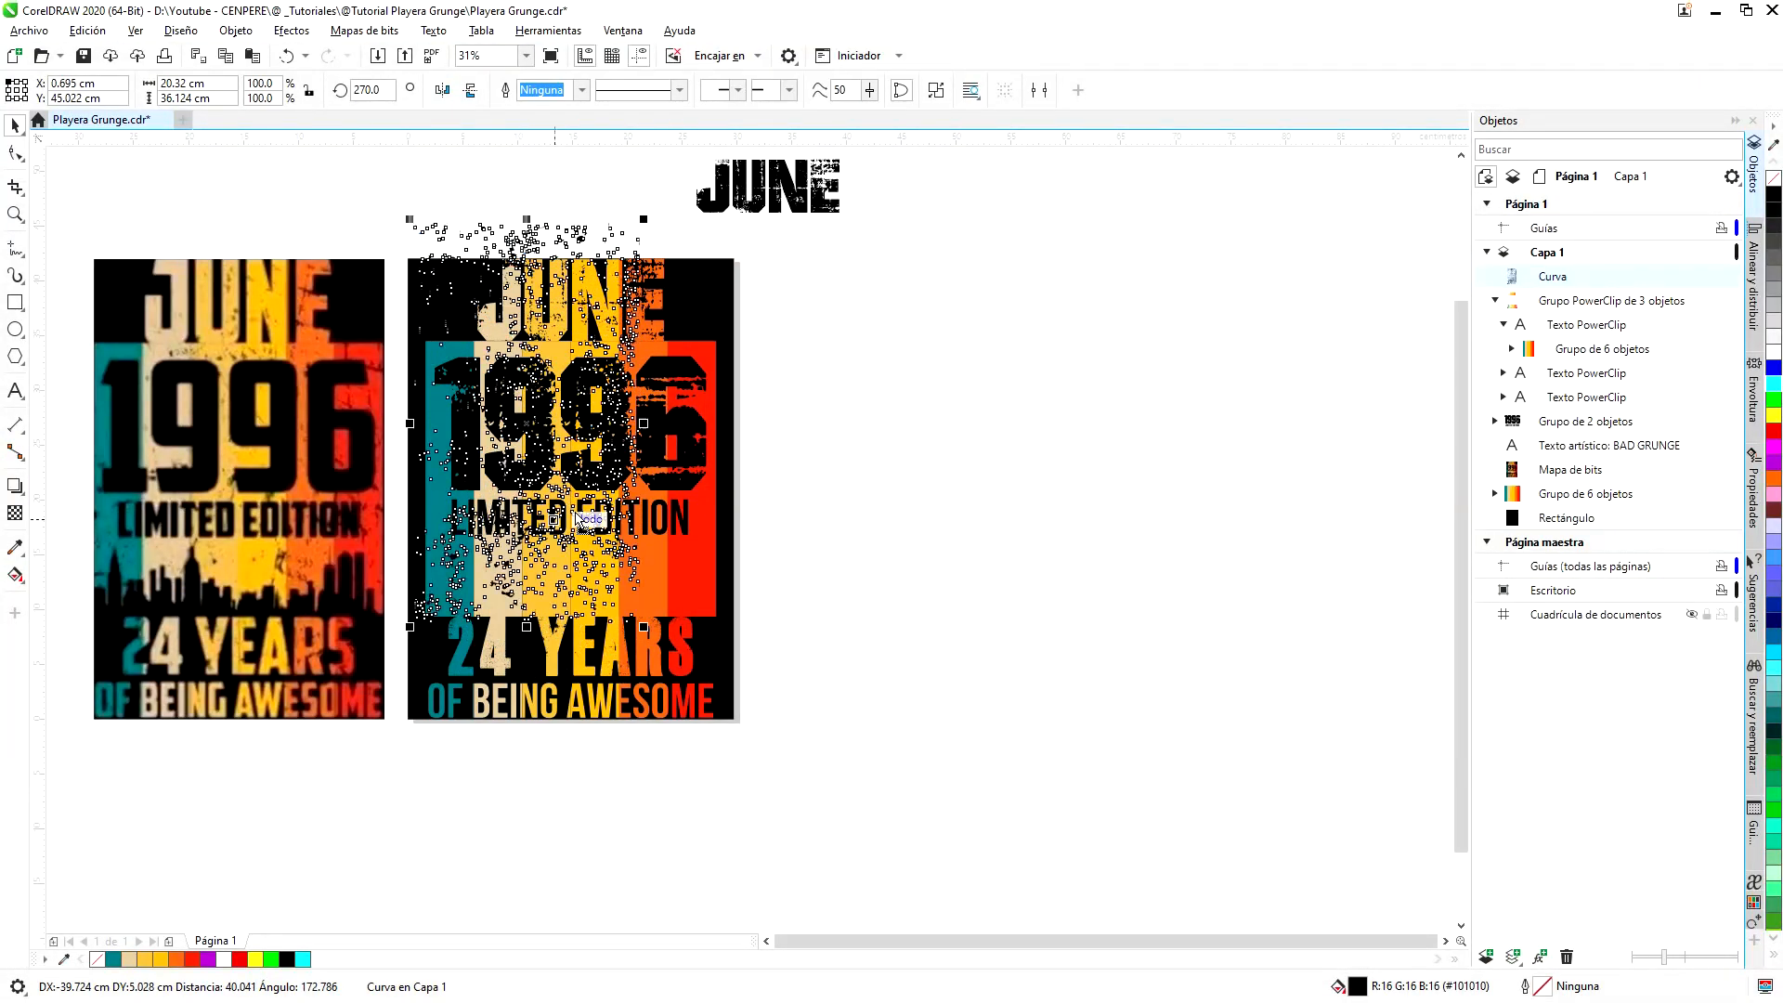
click(859, 529)
click(493, 557)
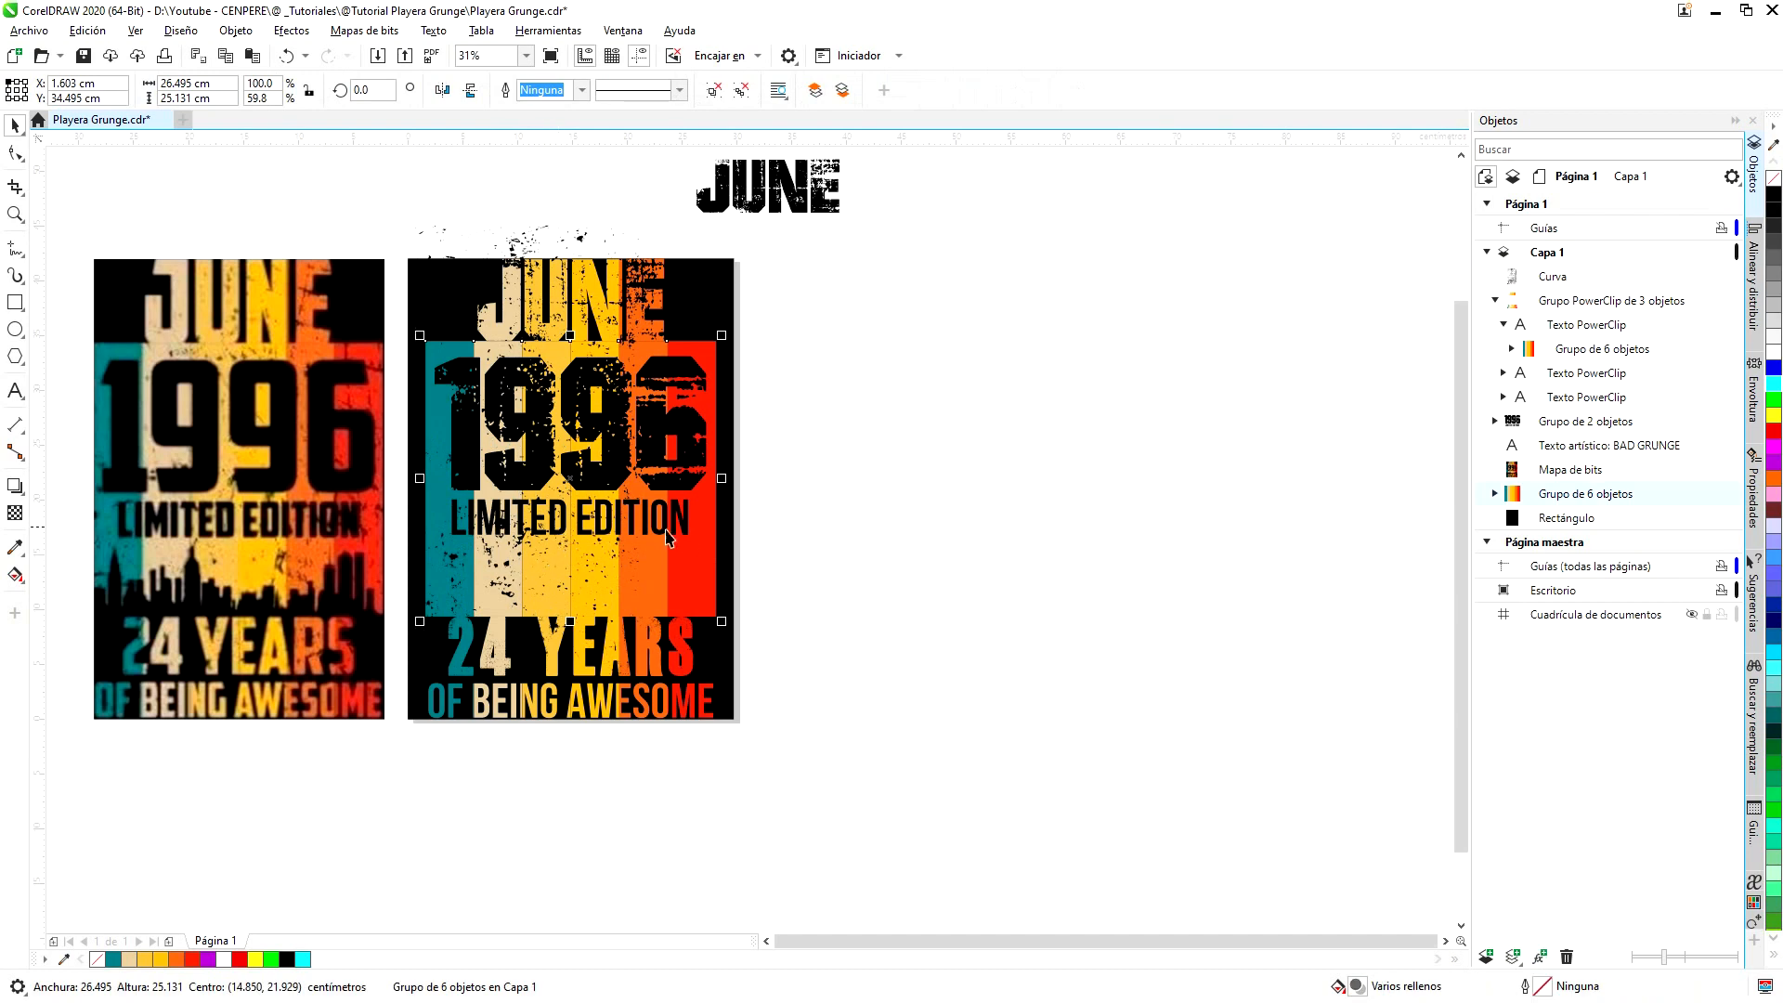
scroll(668, 539, down, 1)
scroll(675, 539, up, 1)
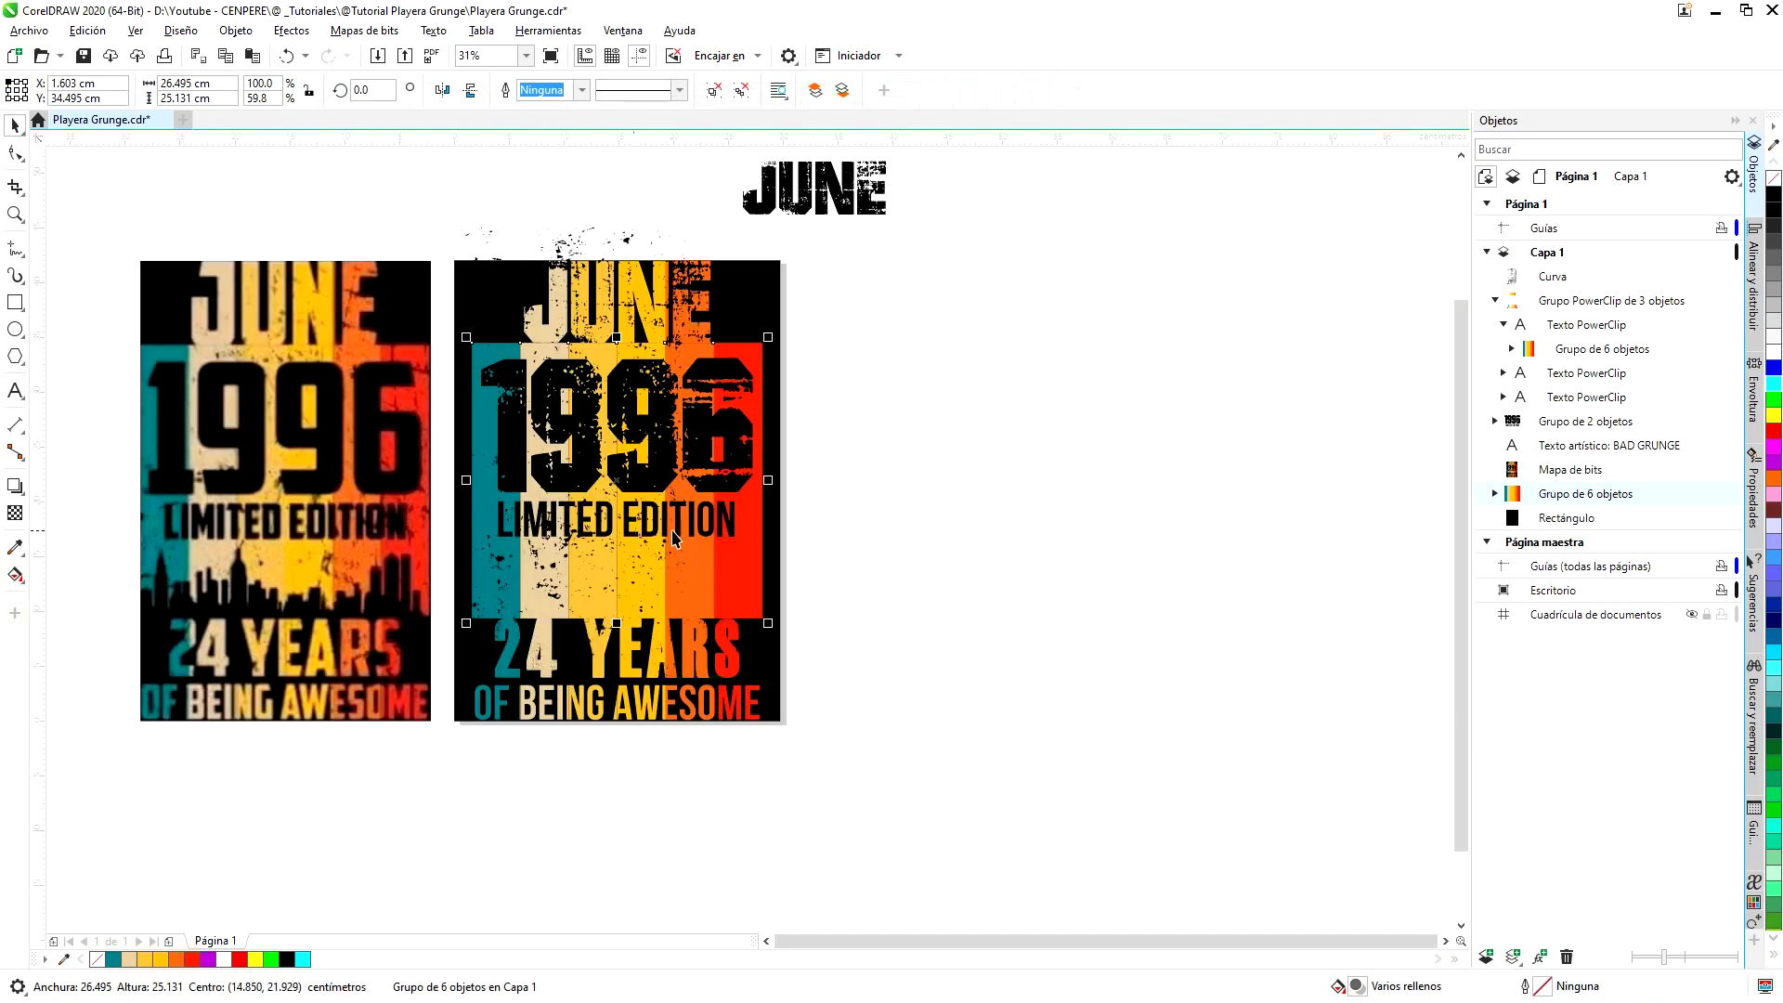
- Duplicate the speck texture in place and mirror the copy vertically
click(620, 243)
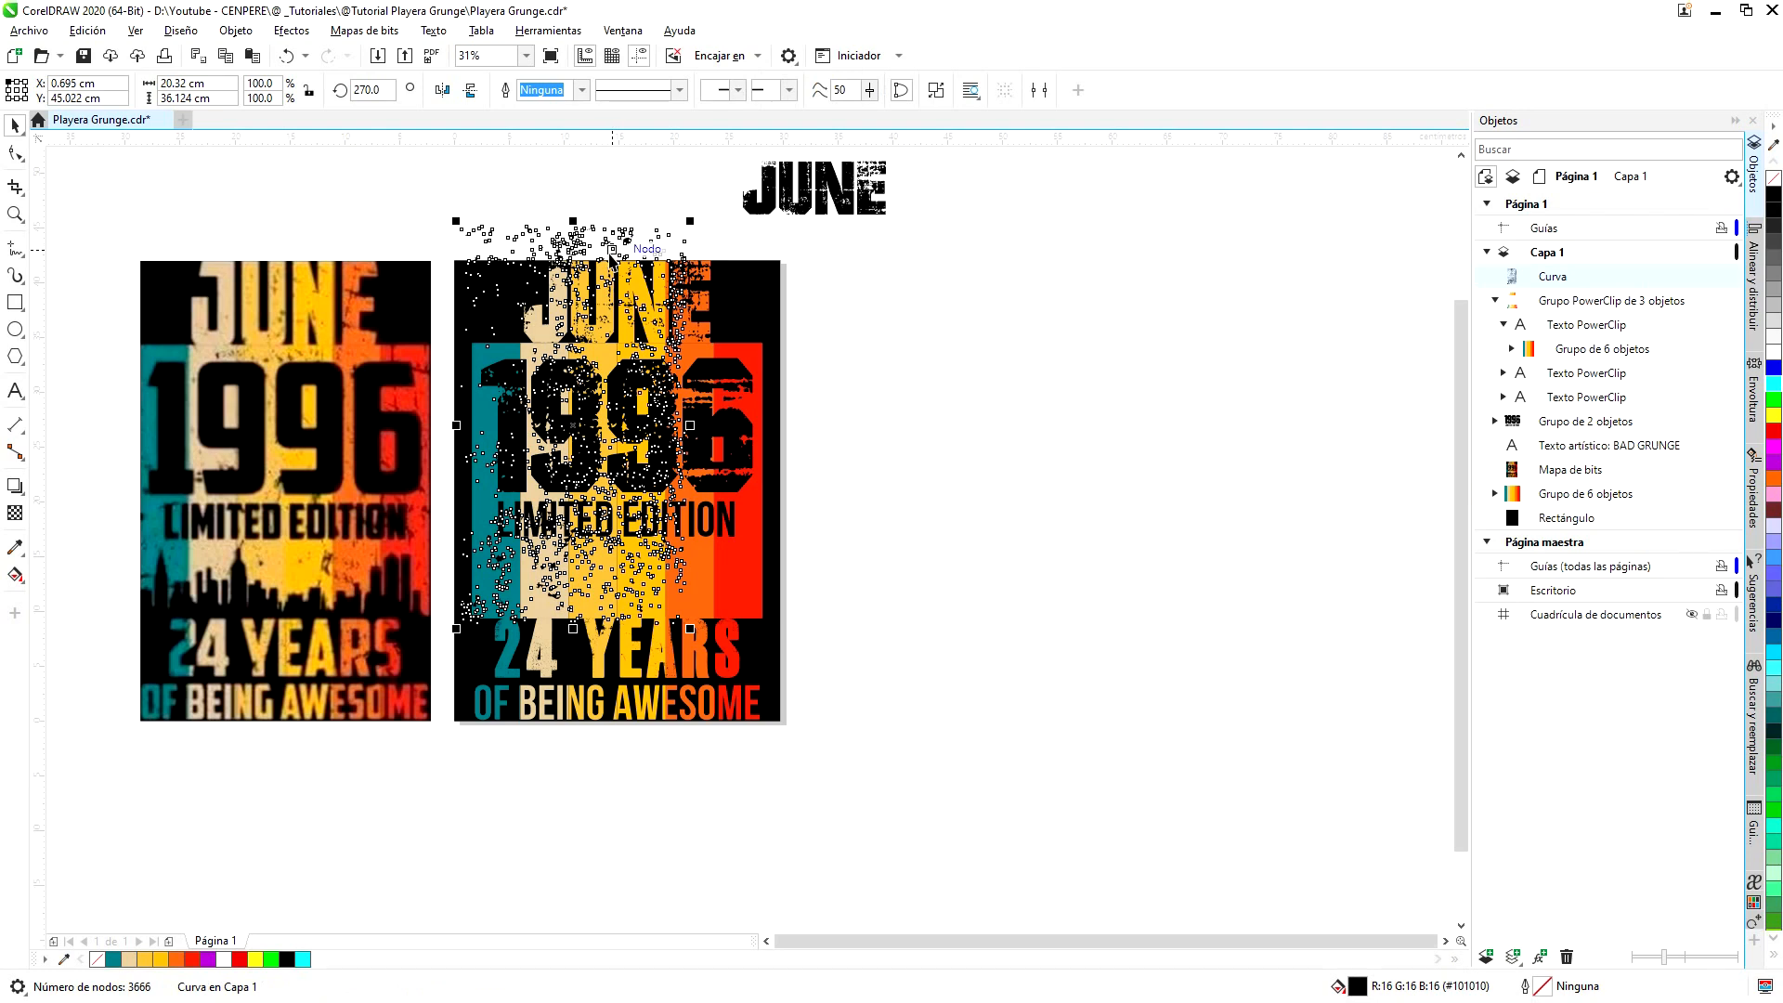
key(ctrl+d)
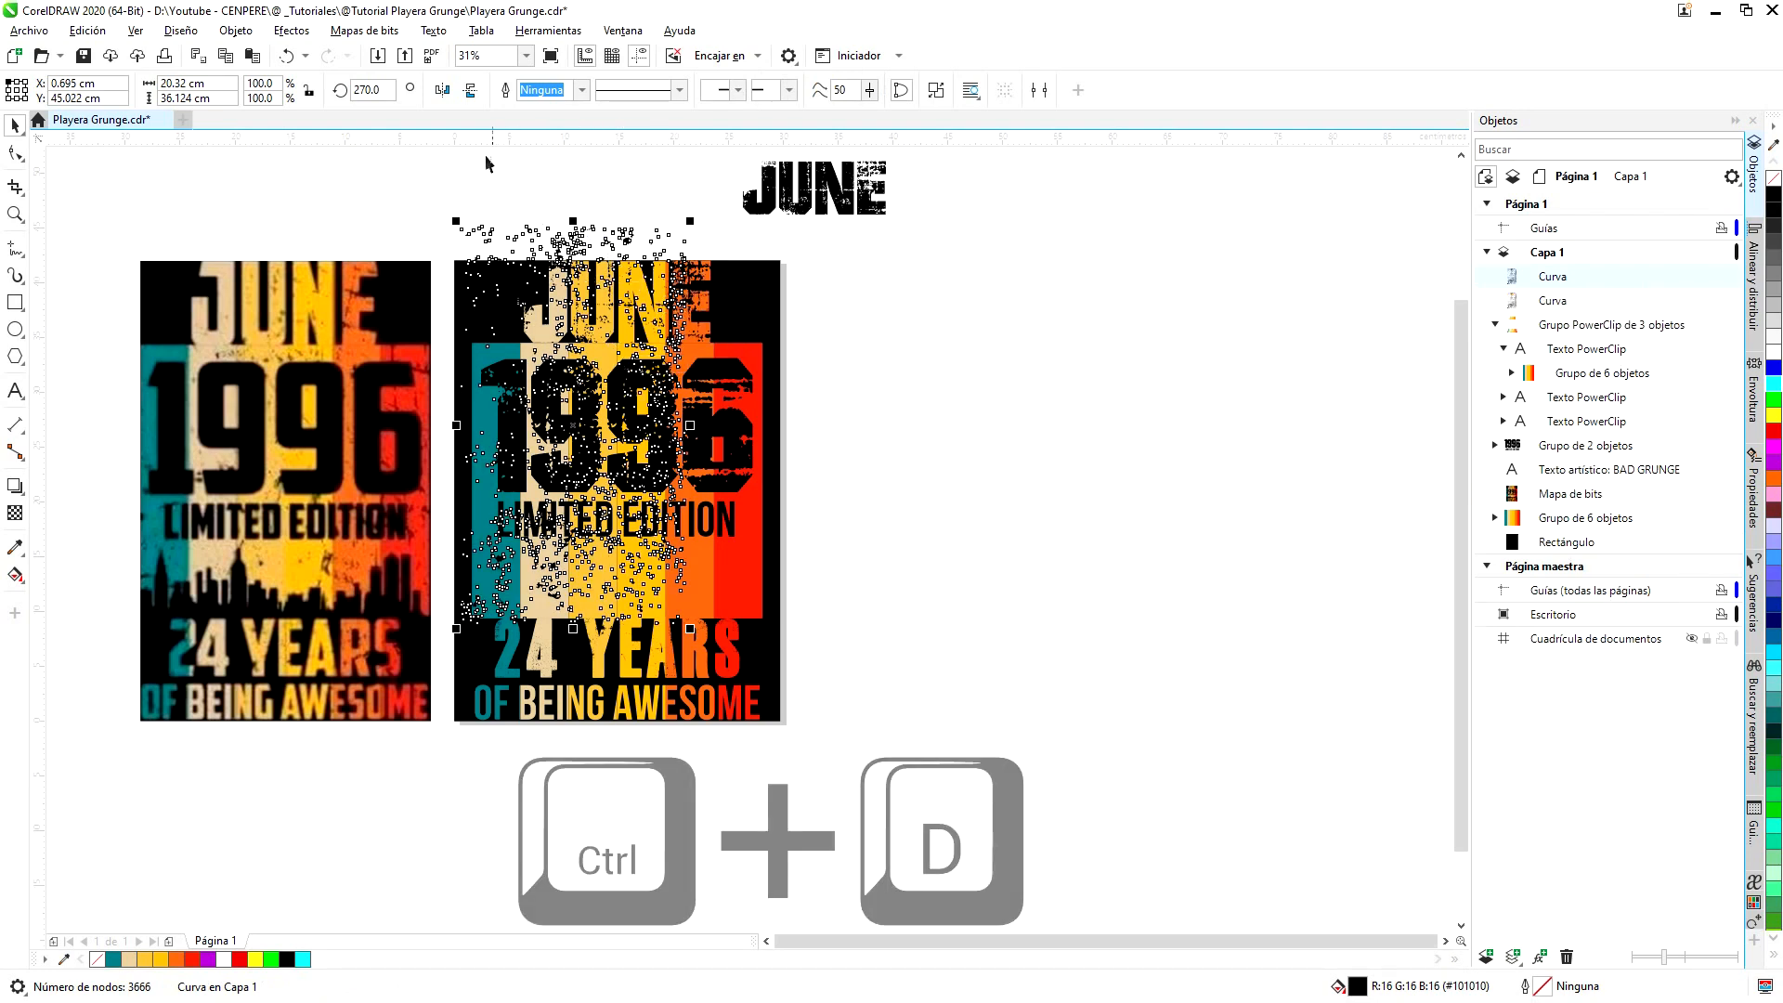
click(471, 90)
drag(564, 596, 563, 200)
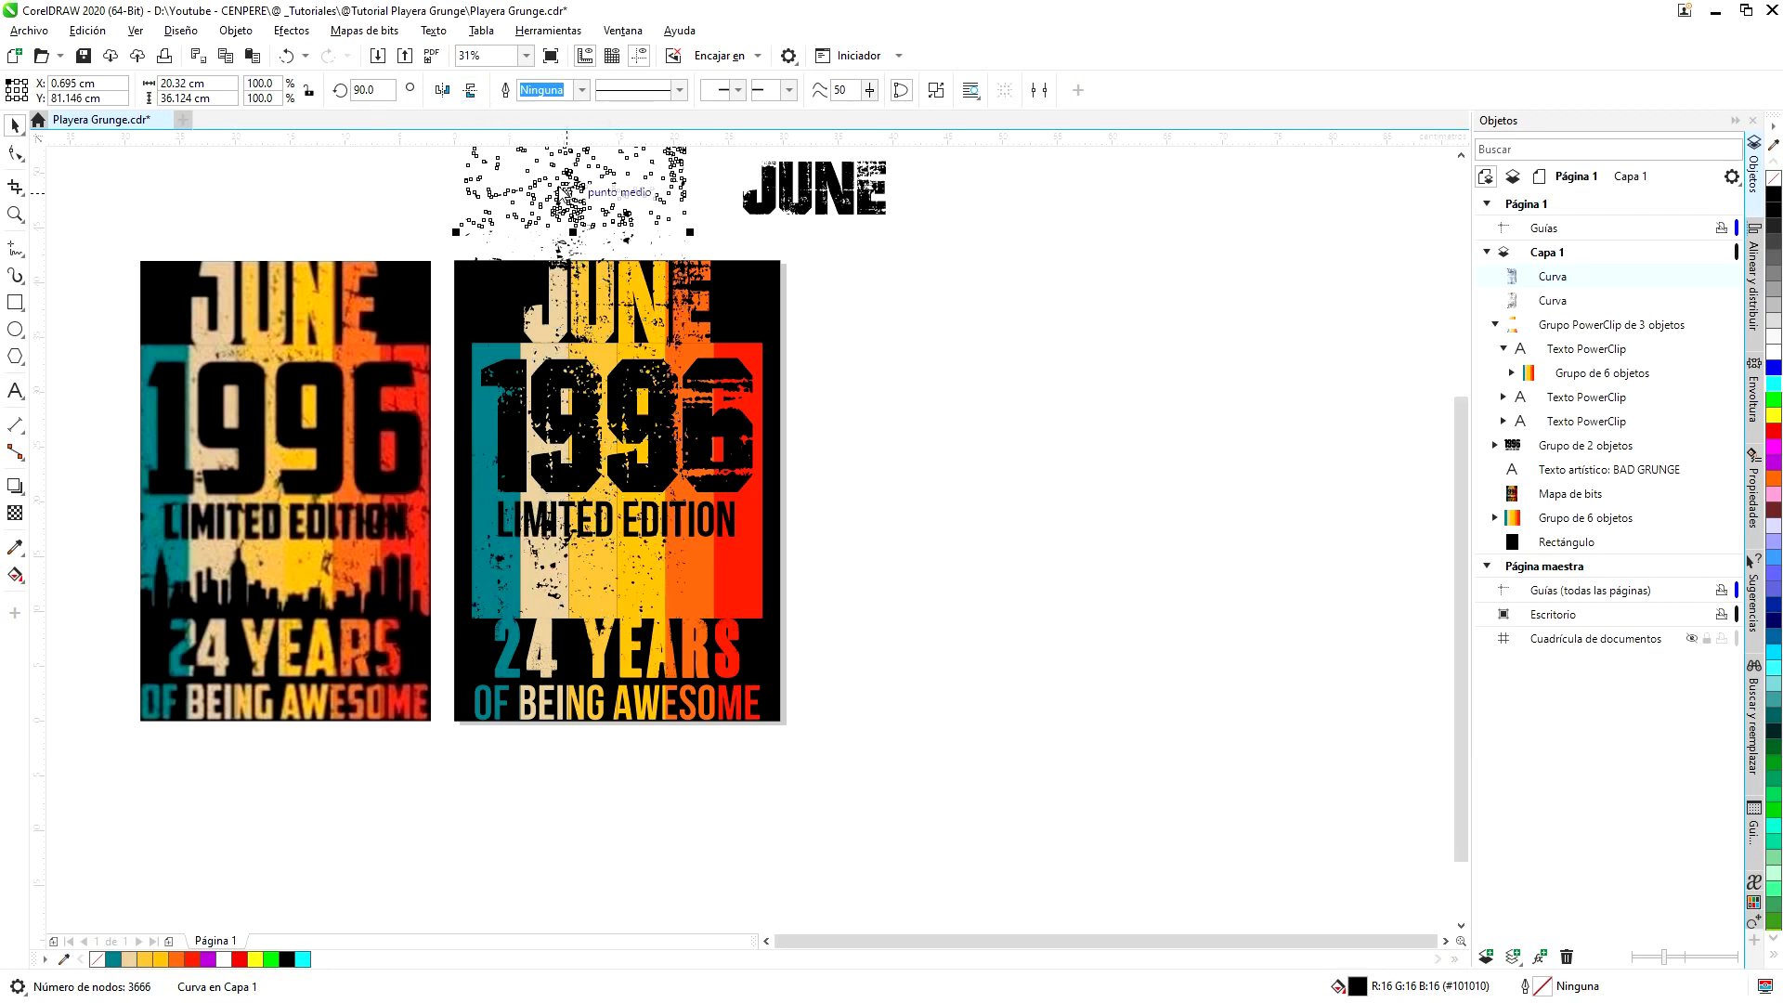
- Move the mirrored texture copy over the right part of the stripes, at about X 8.3 cm and Y 44.3 cm
drag(563, 185, 708, 594)
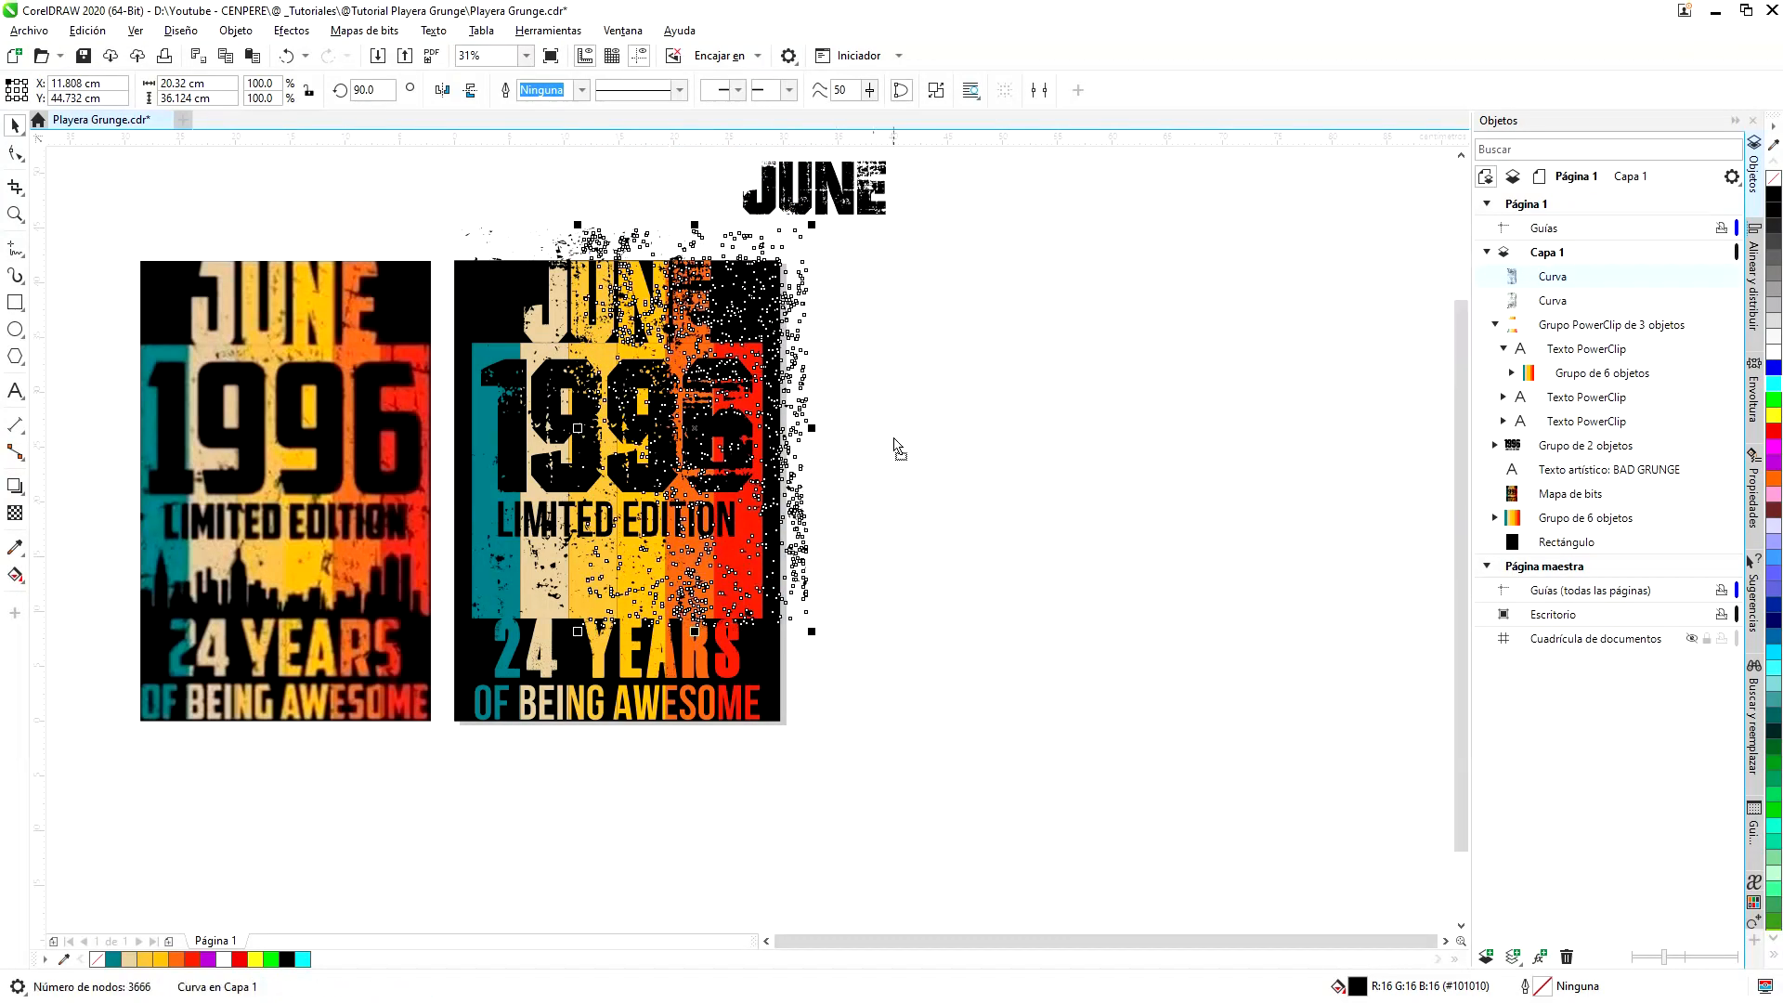
click(880, 490)
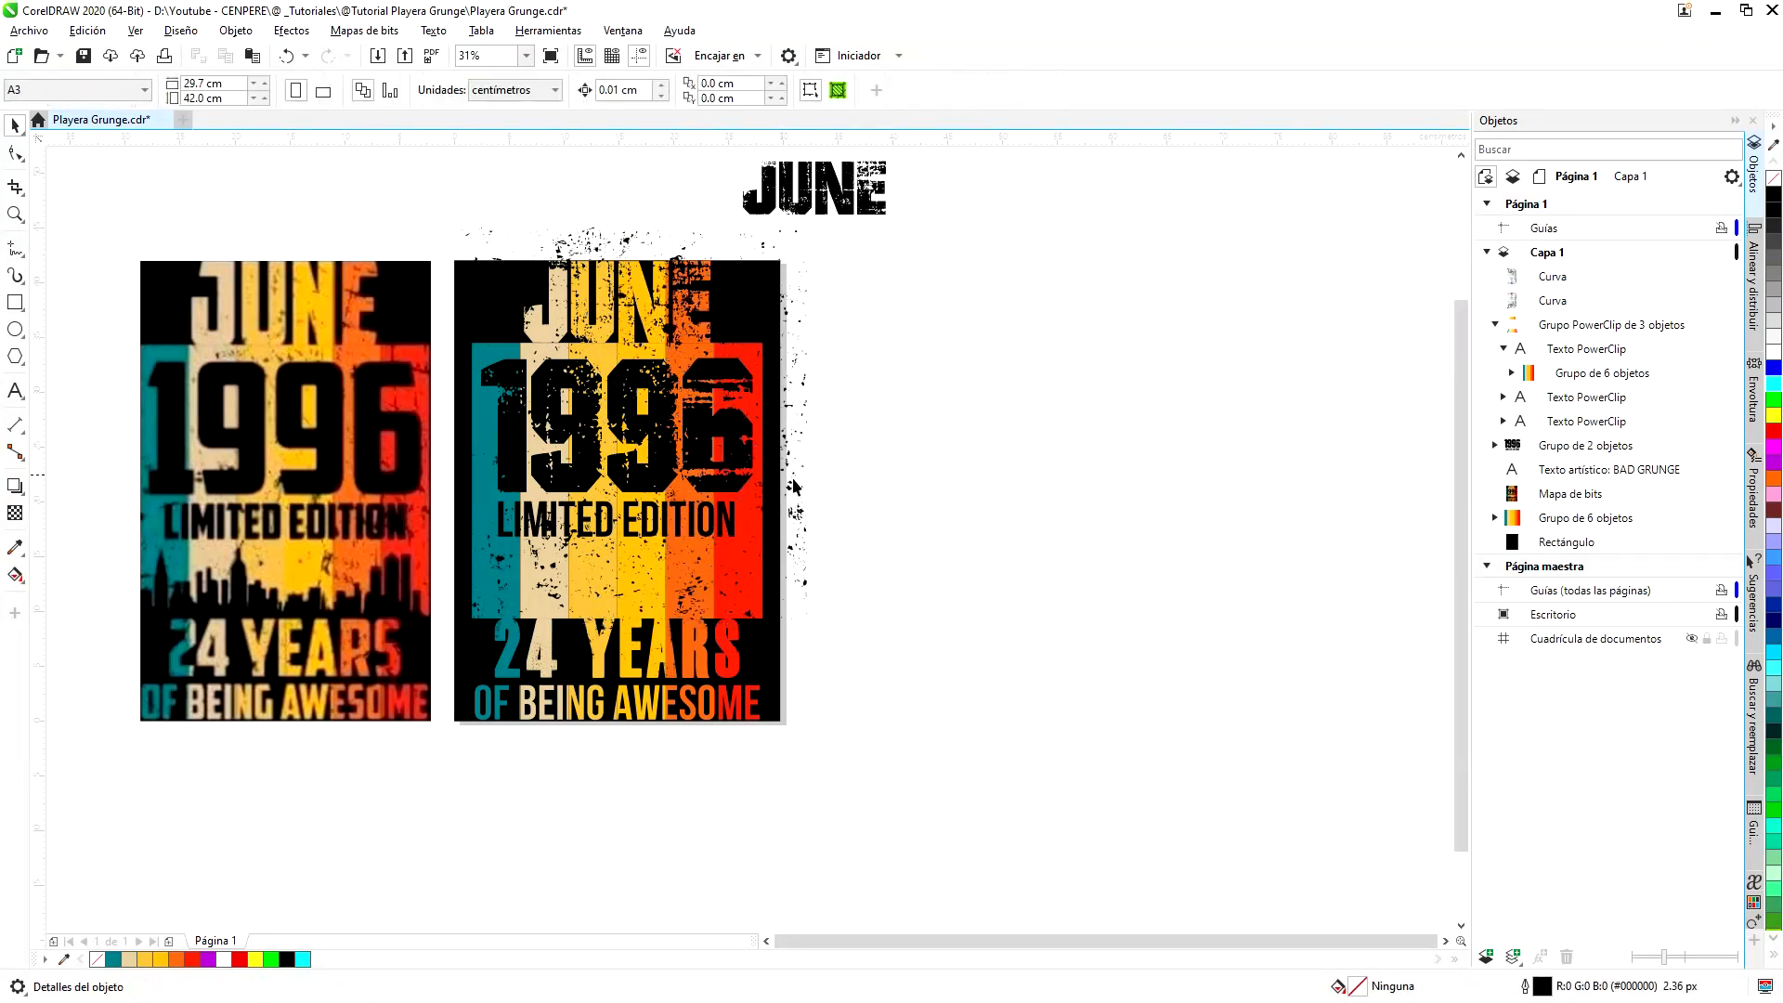
drag(769, 523, 765, 523)
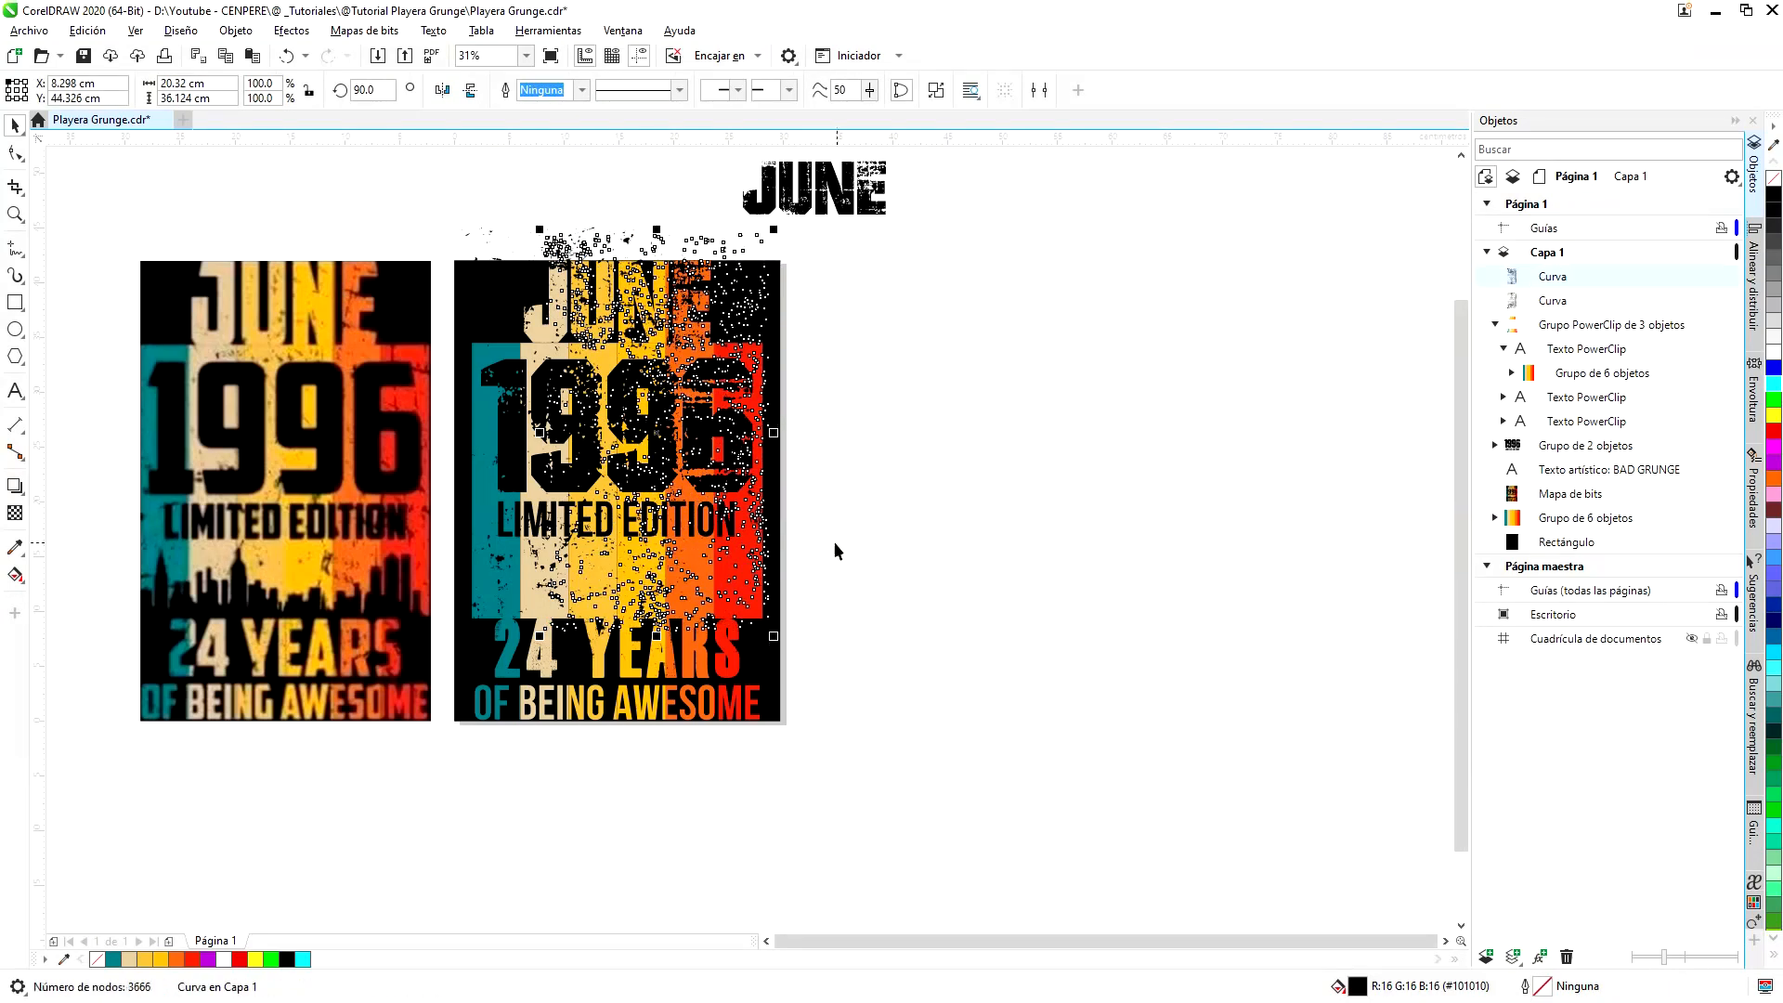
scroll(603, 422, up, 2)
click(394, 702)
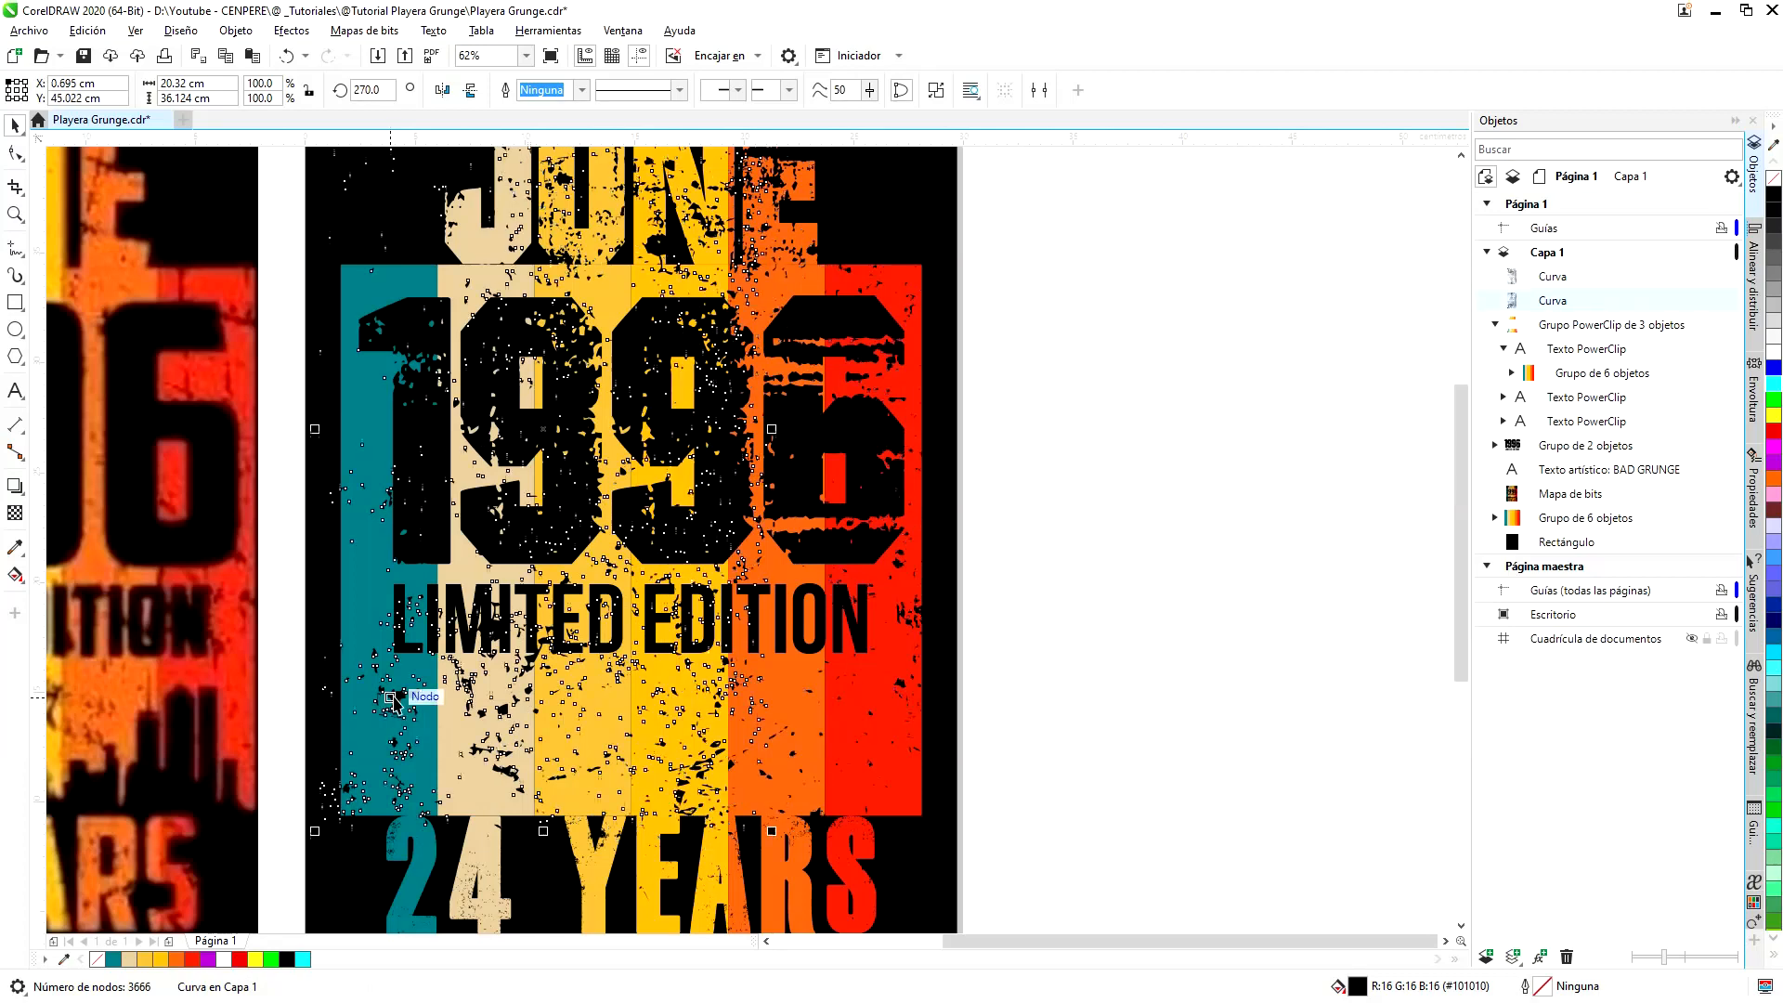
mouse_move(393, 696)
mouse_down()
mouse_move(364, 696)
mouse_move(393, 693)
mouse_up()
click(1019, 561)
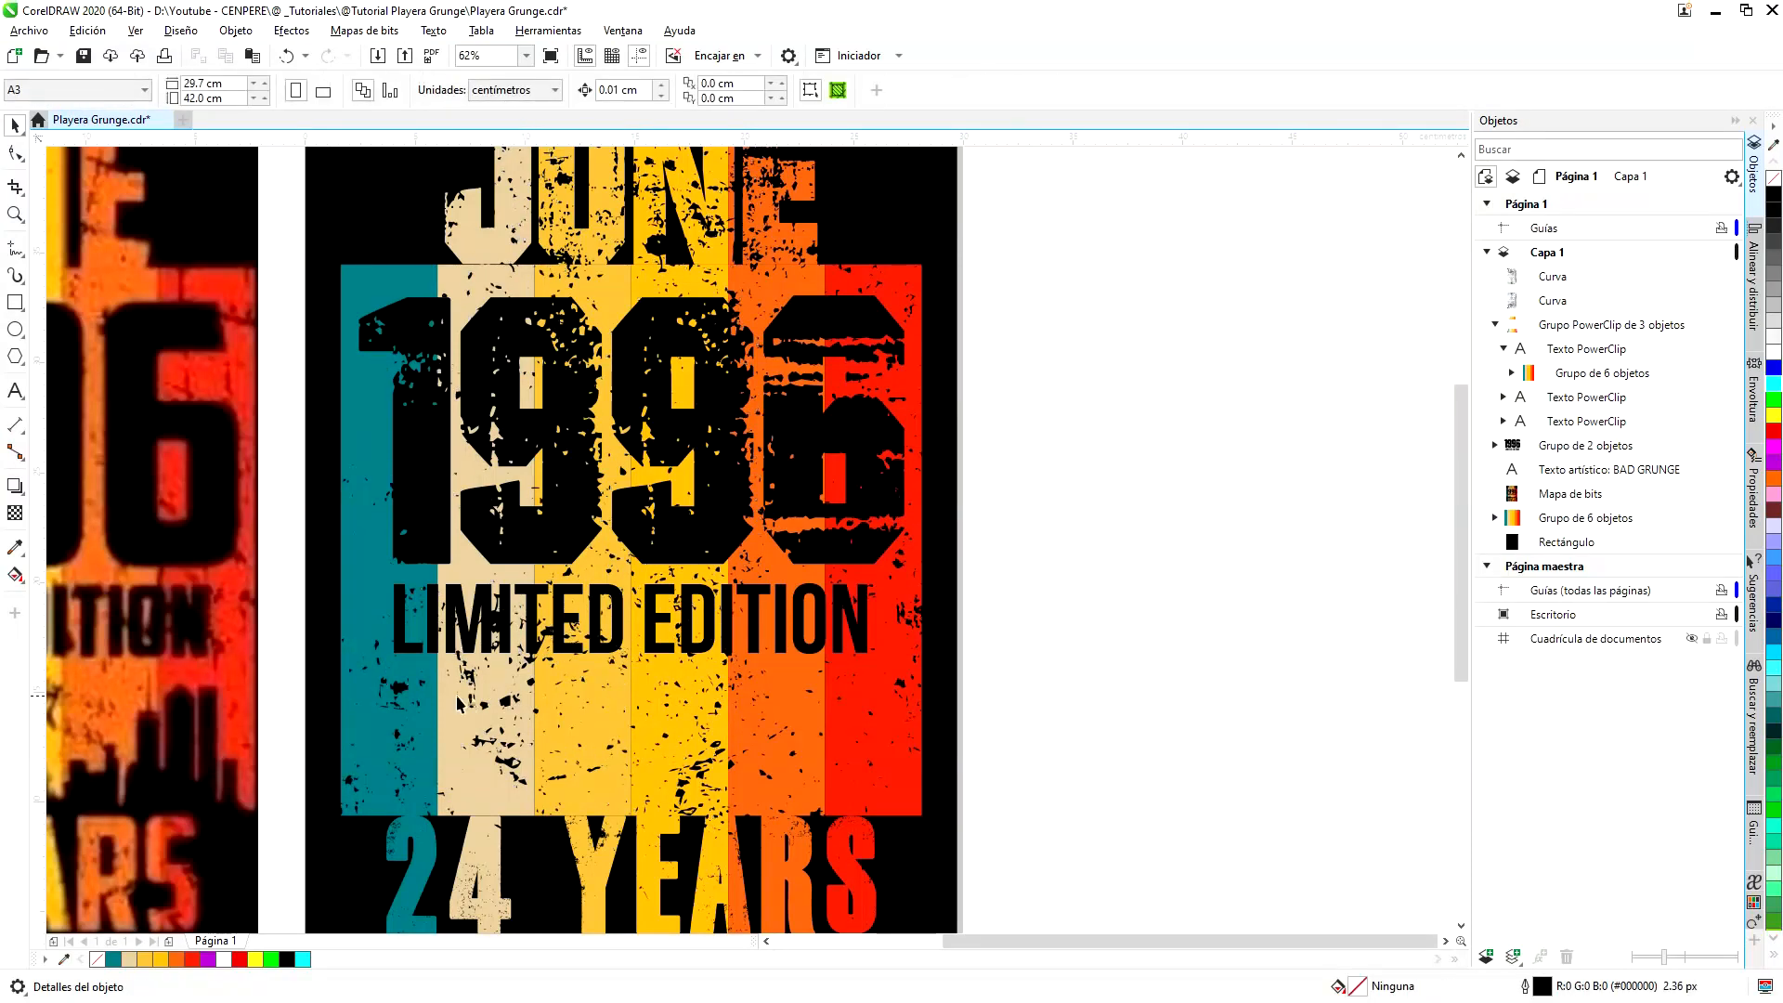
- Duplicate the upright speck texture and move the copy over the lower-left part of the design, at about X -5.6 cm and Y 34.6 cm
scroll(585, 673, down, 2)
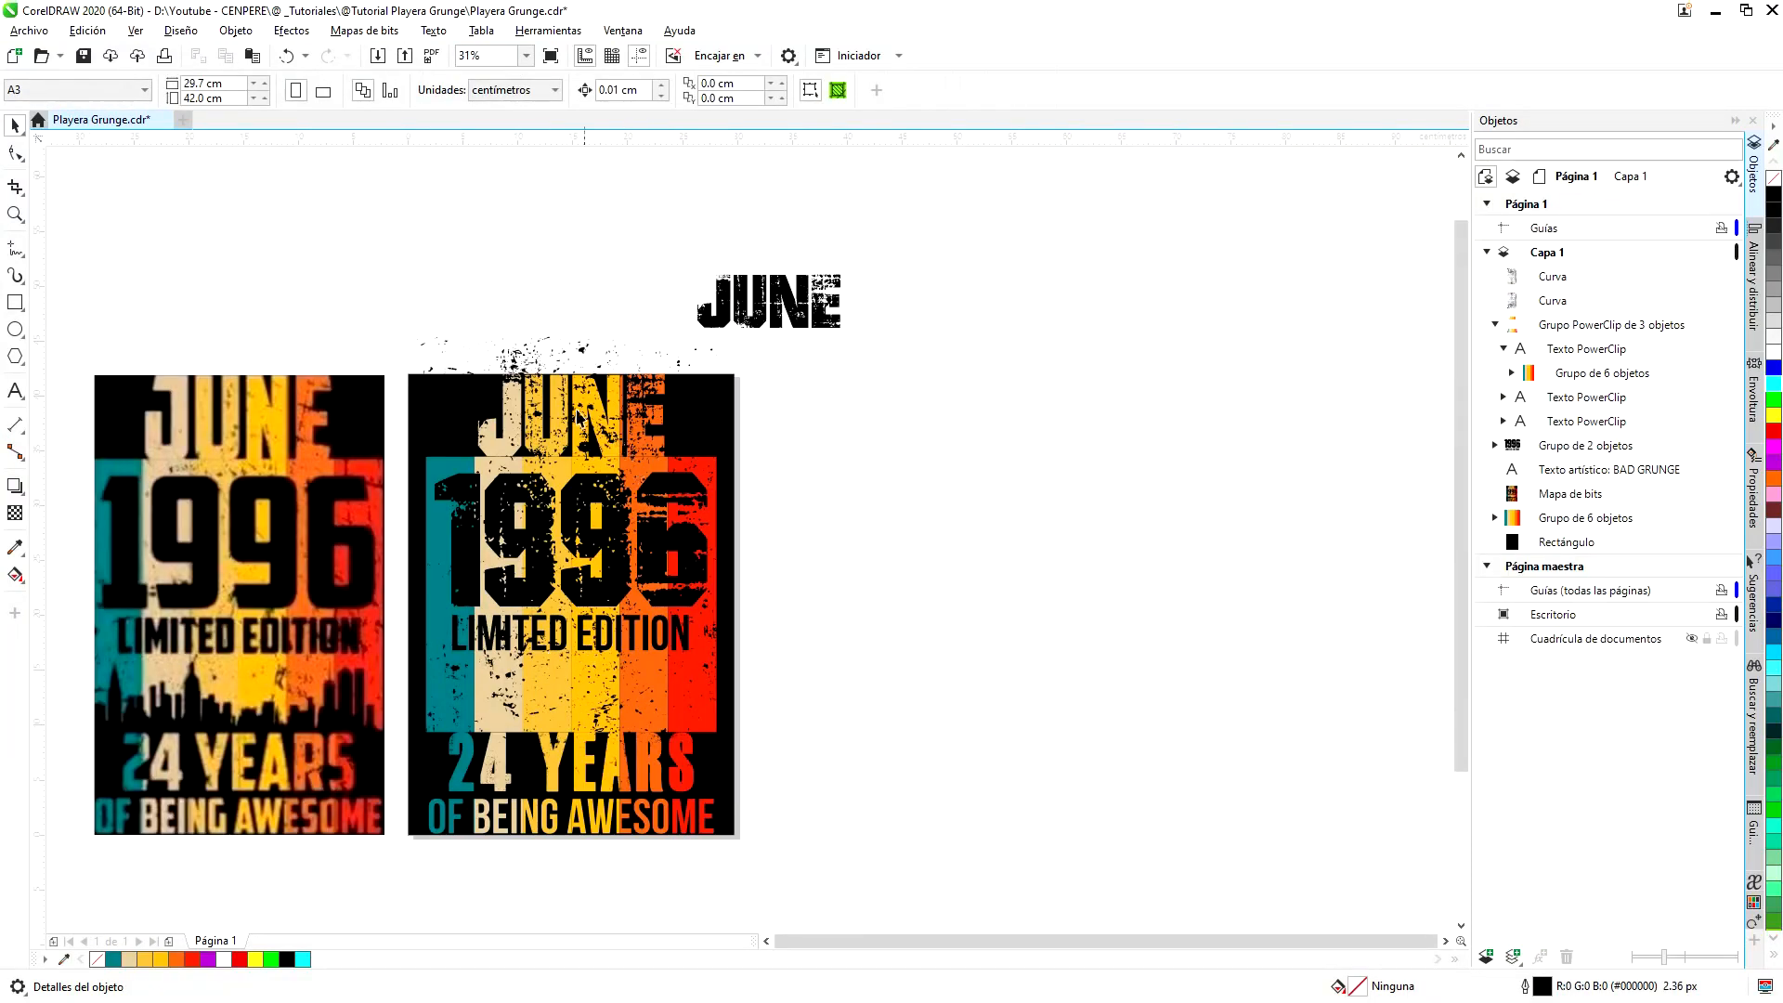
click(580, 354)
key(ctrl+d)
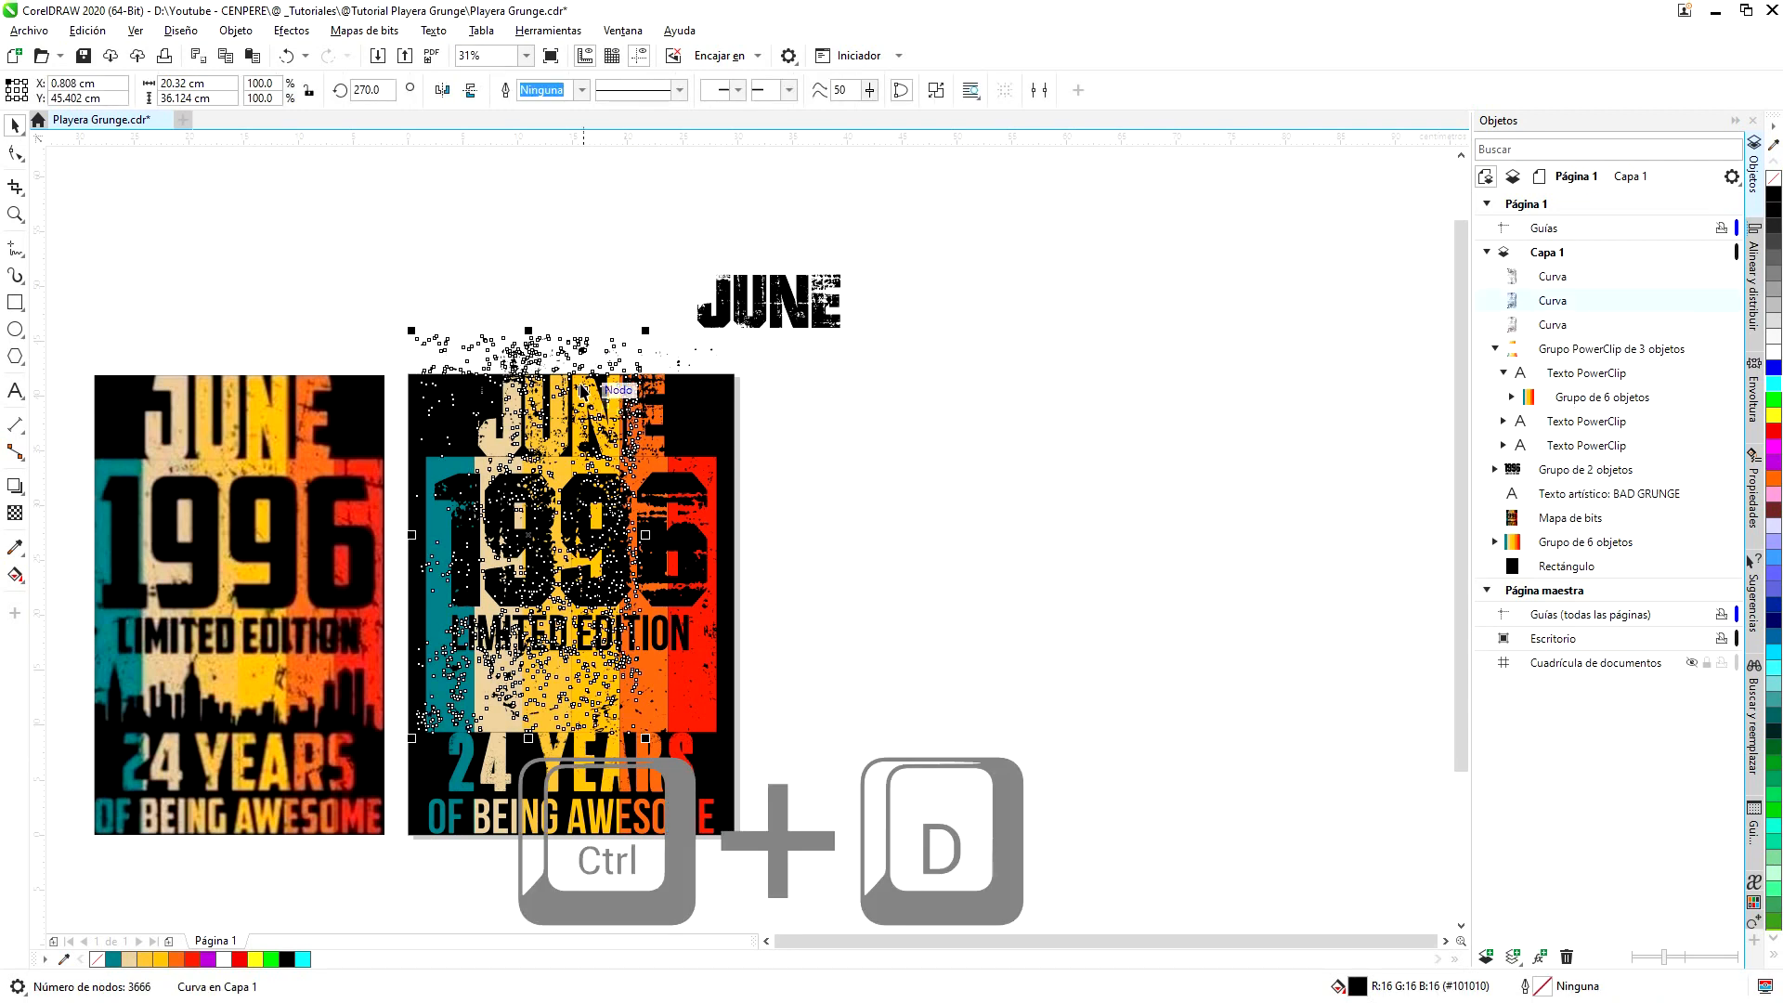
drag(580, 354, 514, 471)
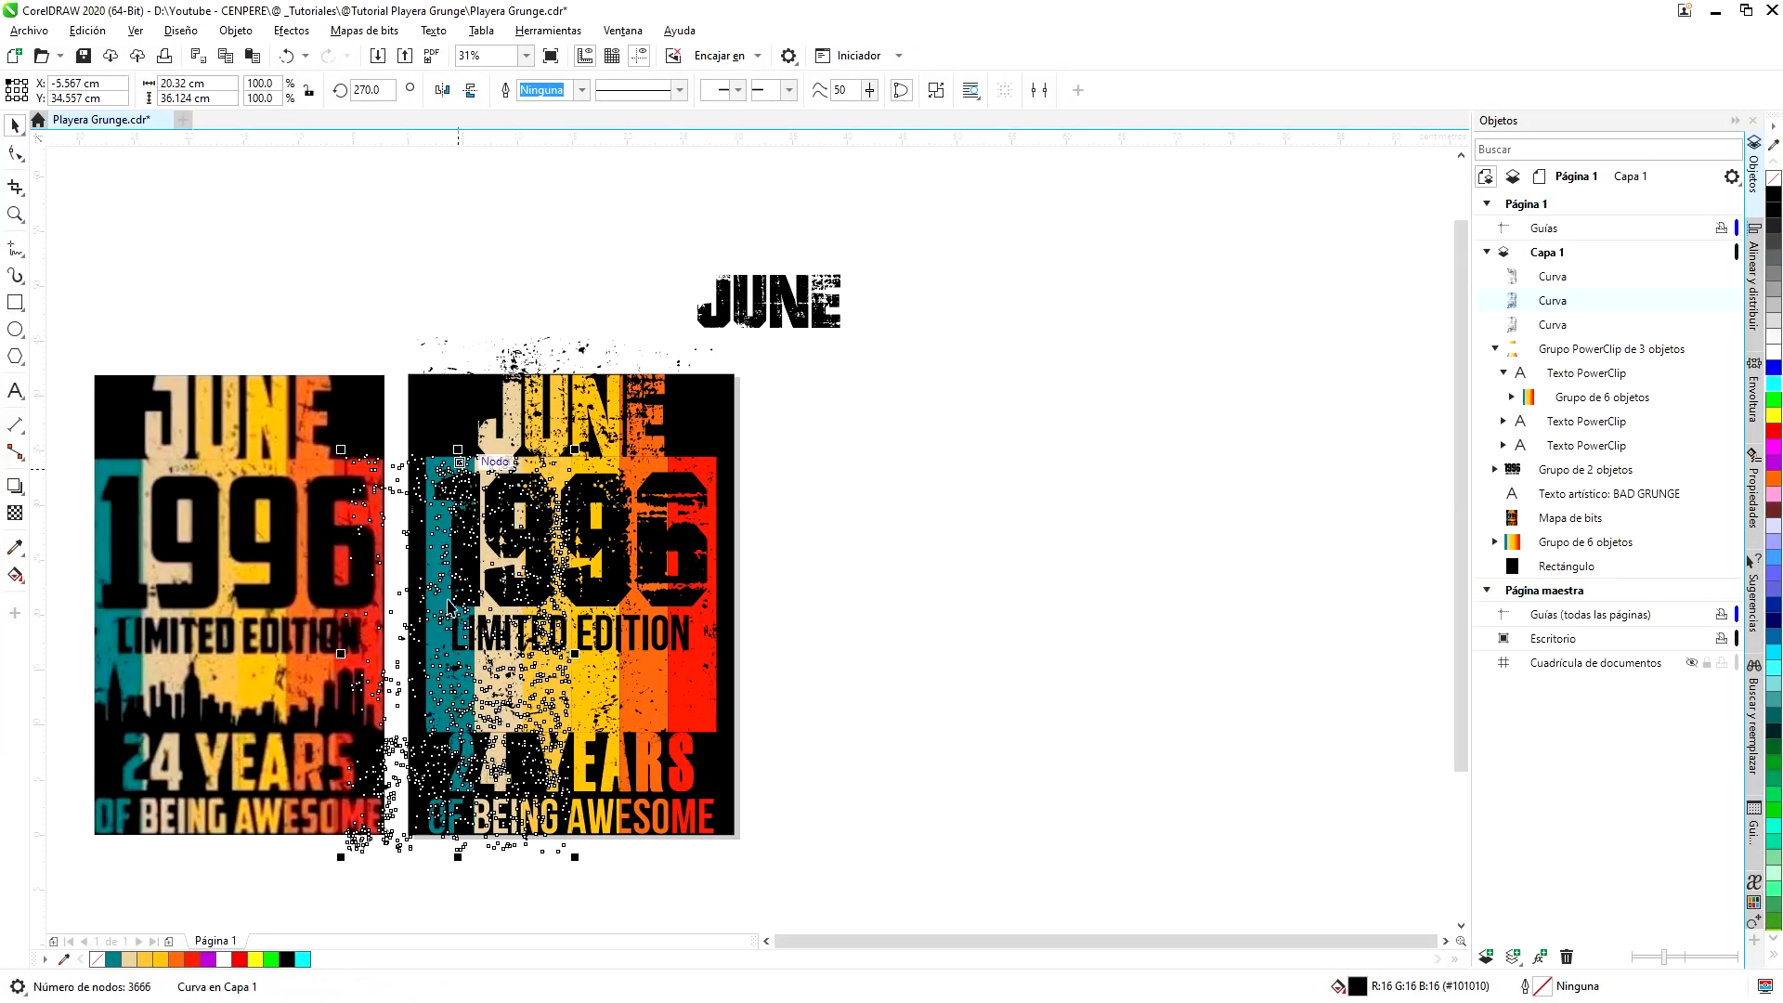
click(861, 572)
scroll(583, 634, up, 2)
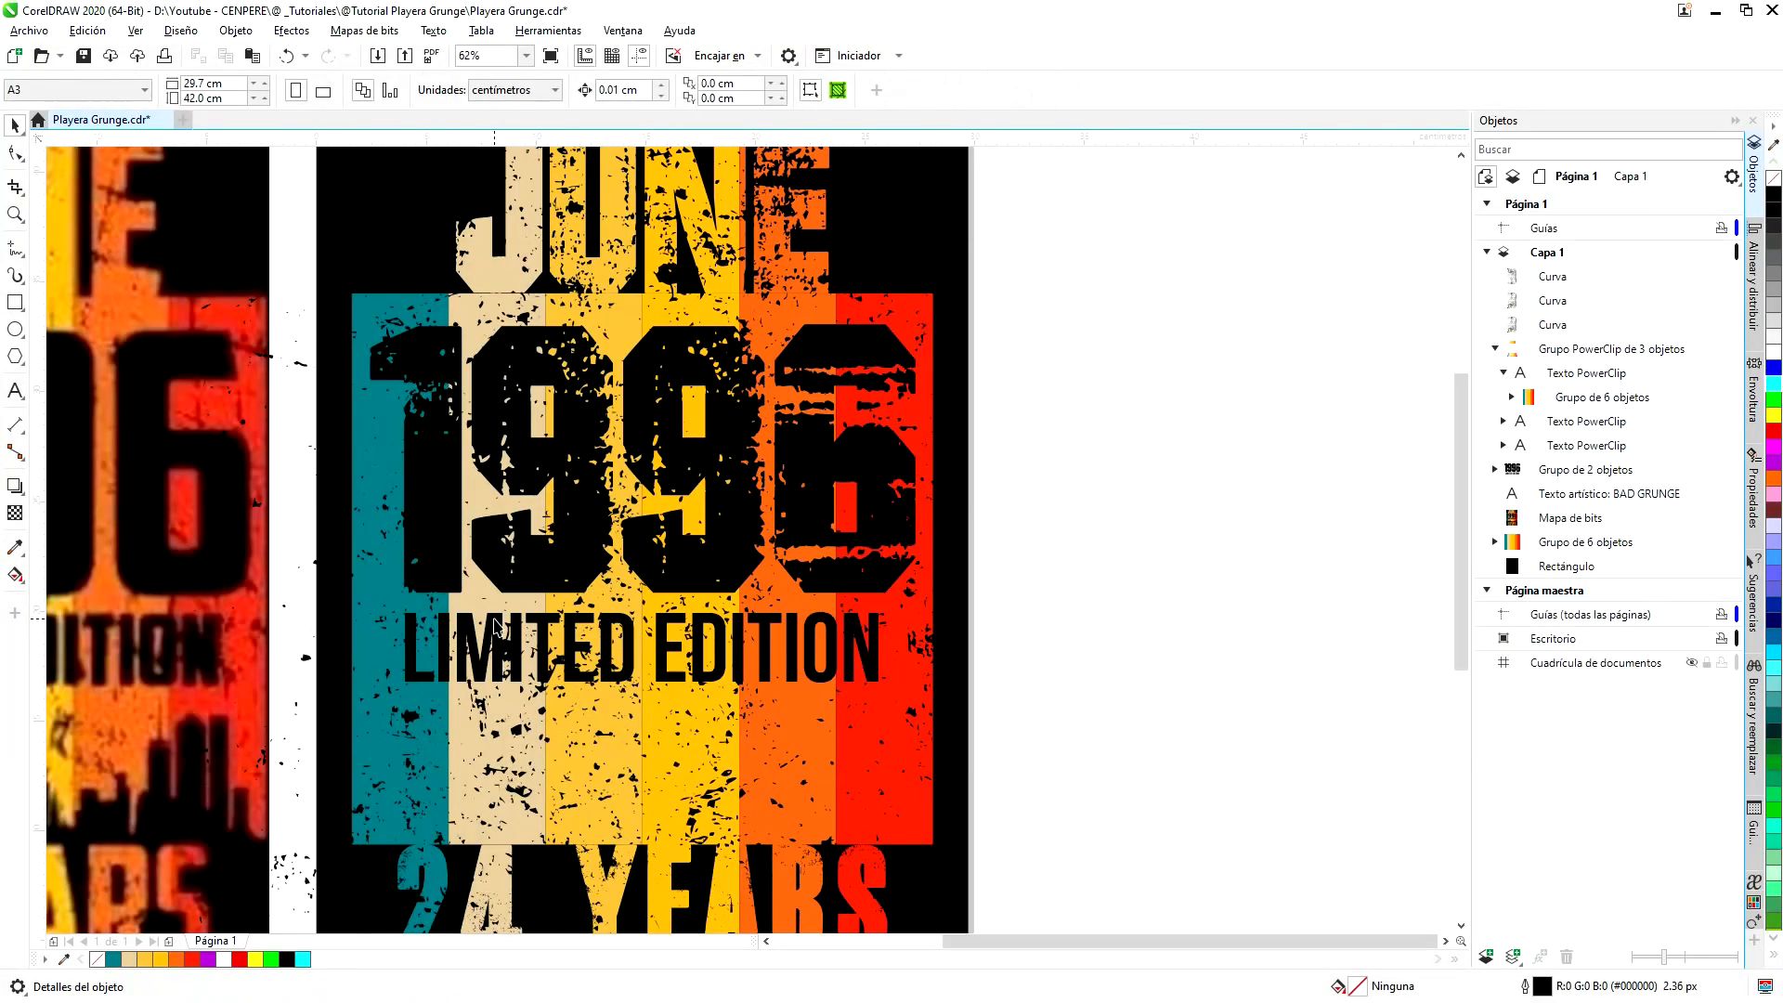
- Examine the speck coverage across the stripes and lettering, comparing the design with the reference image
scroll(495, 626, up, 3)
scroll(595, 620, down, 5)
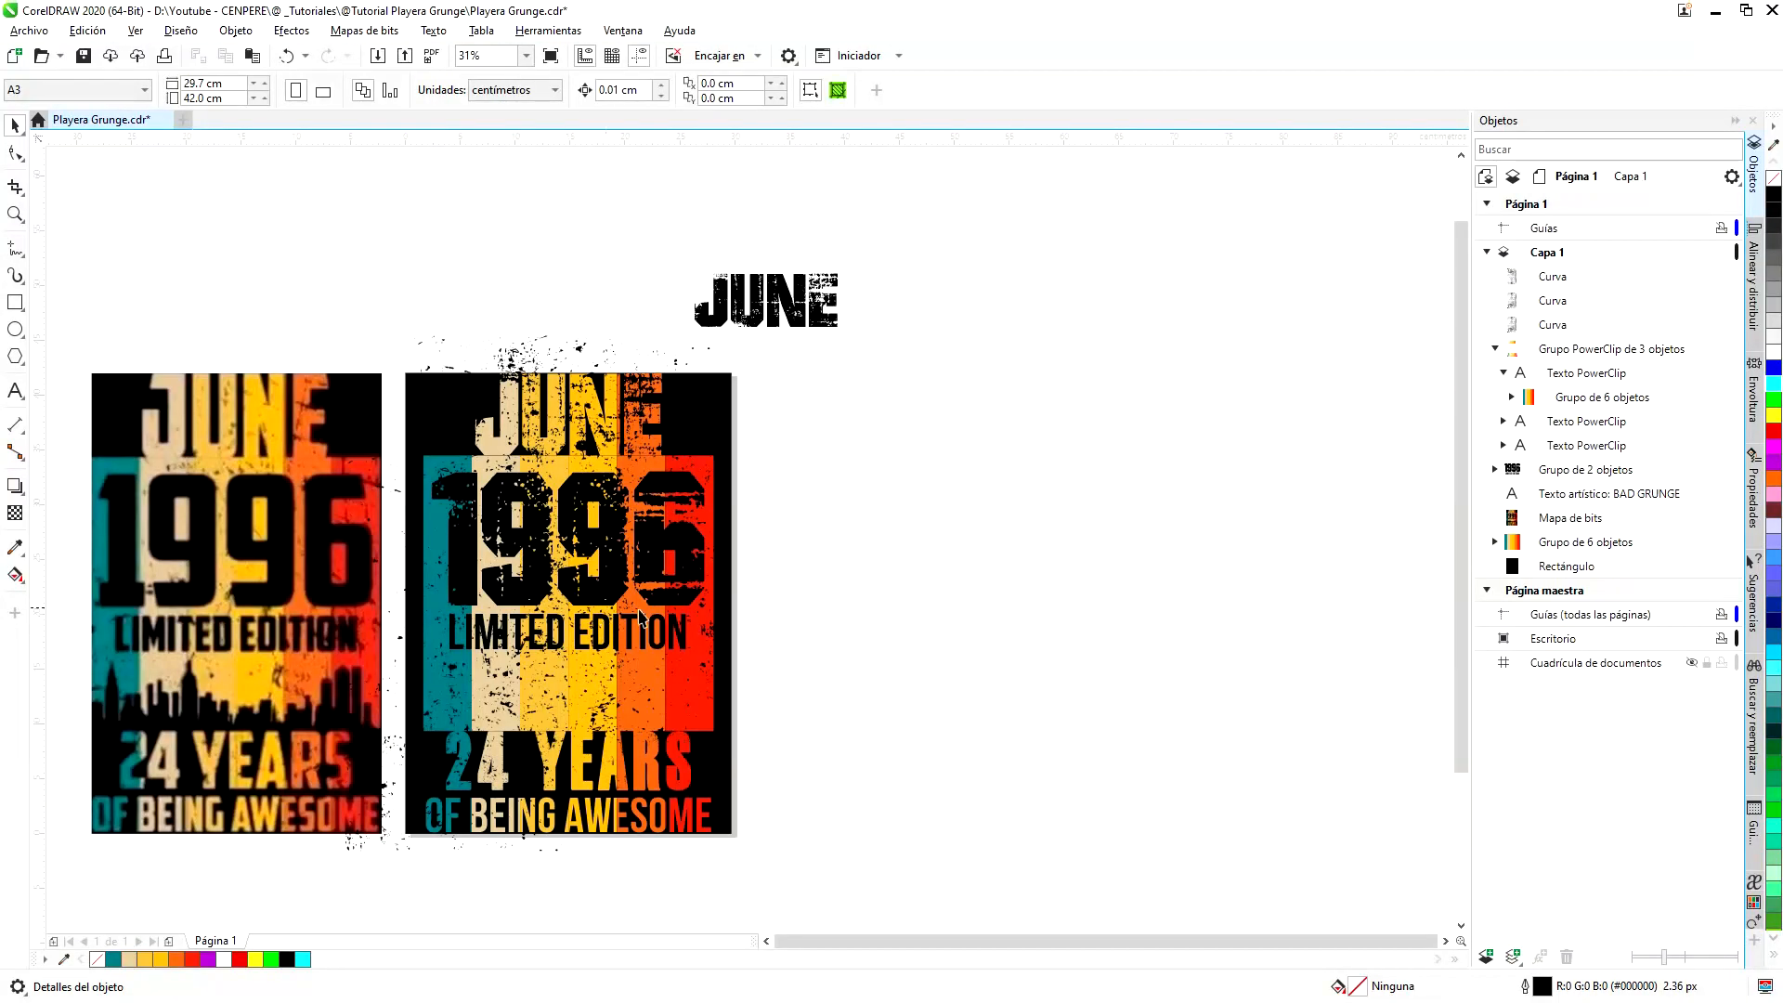
scroll(641, 618, down, 2)
scroll(579, 649, up, 2)
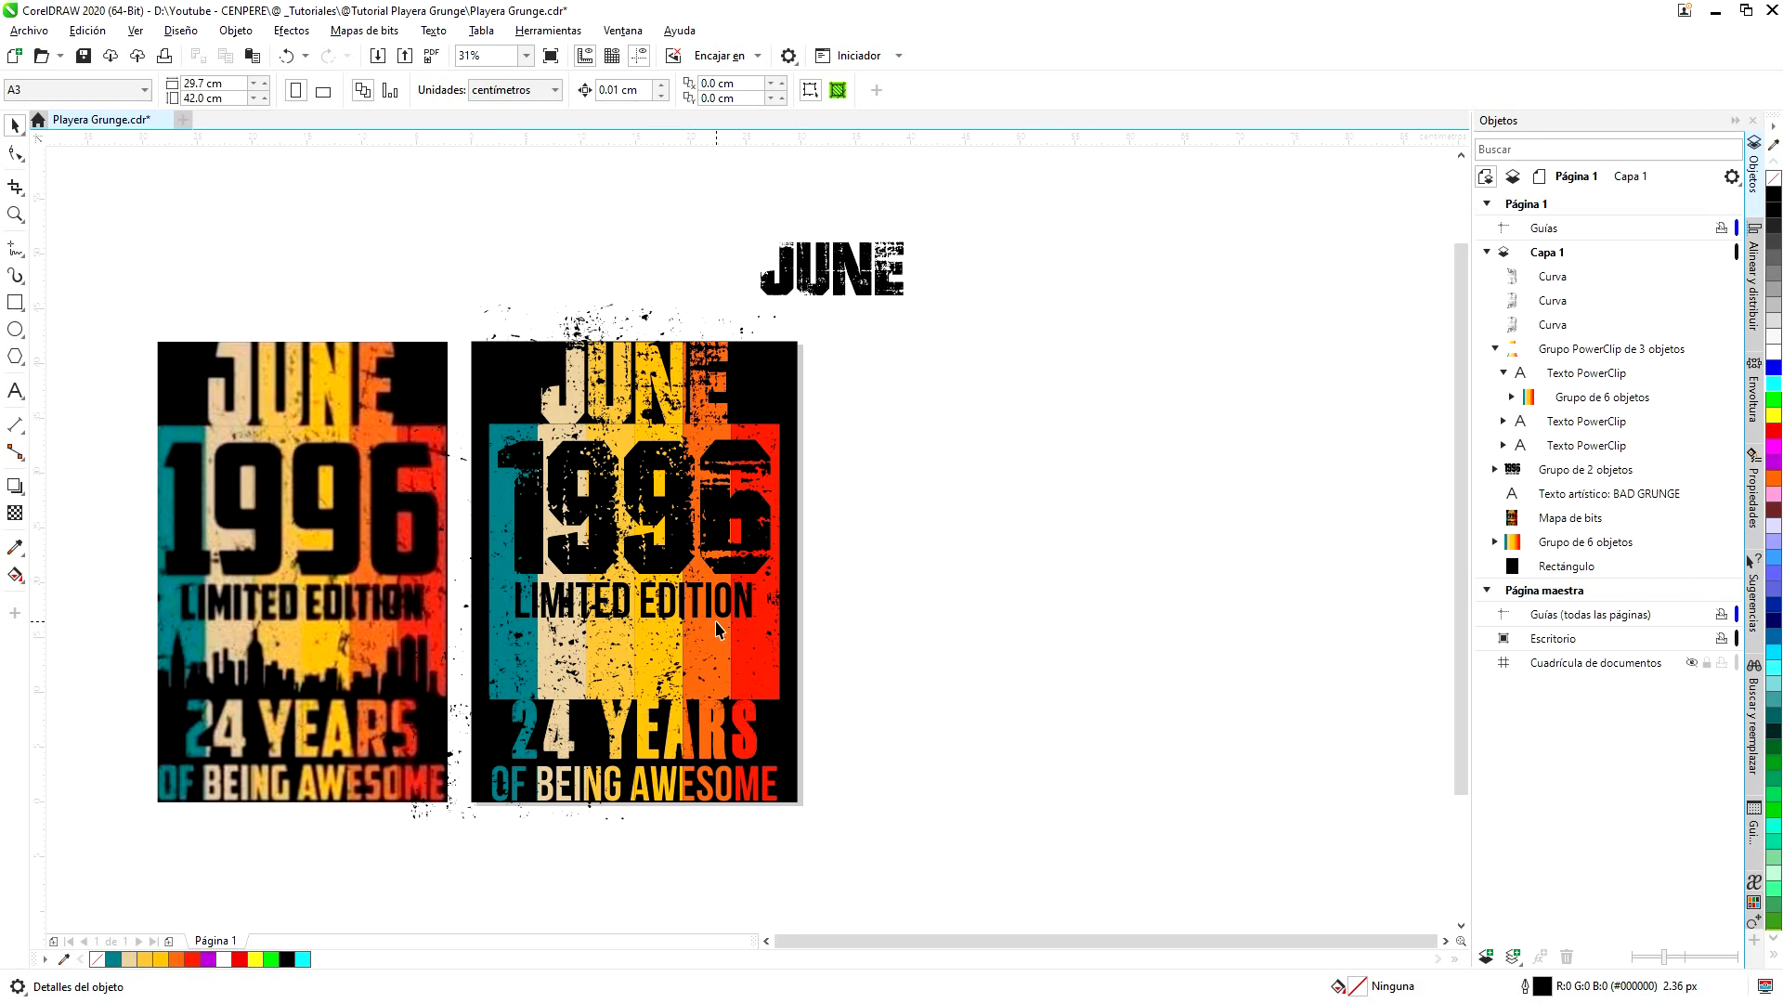
scroll(717, 632, down, 2)
scroll(713, 639, up, 4)
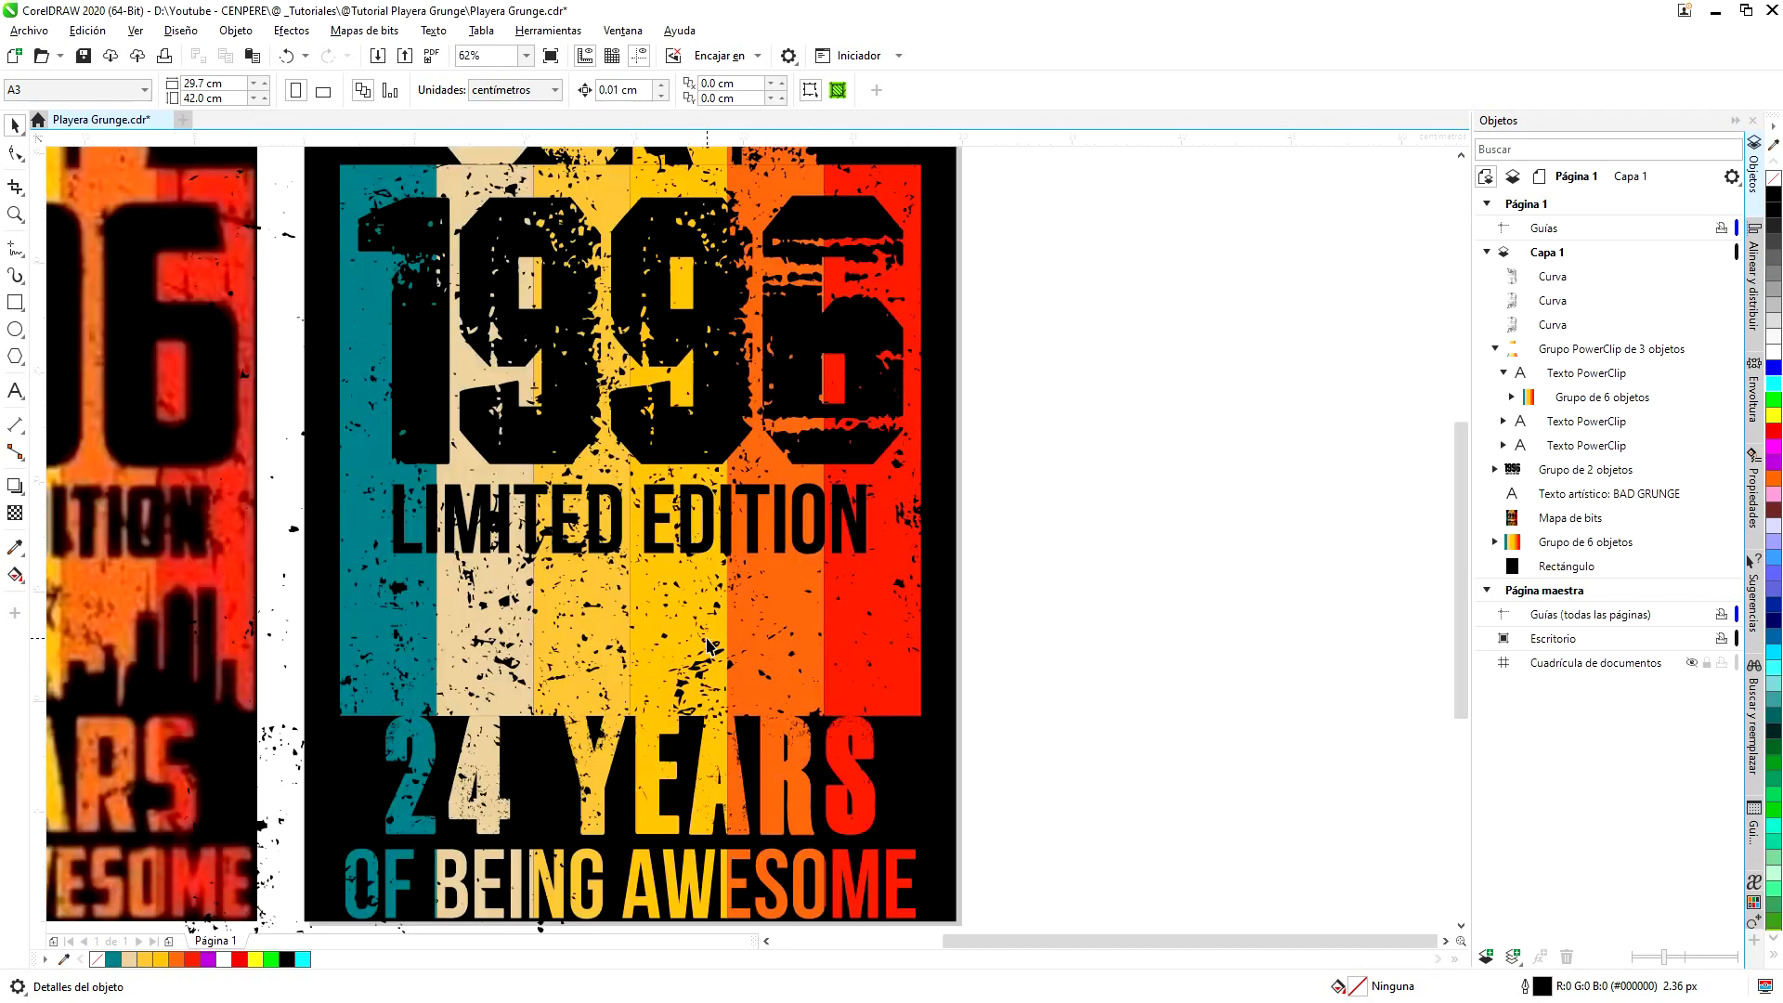
scroll(655, 617, down, 2)
scroll(676, 621, up, 1)
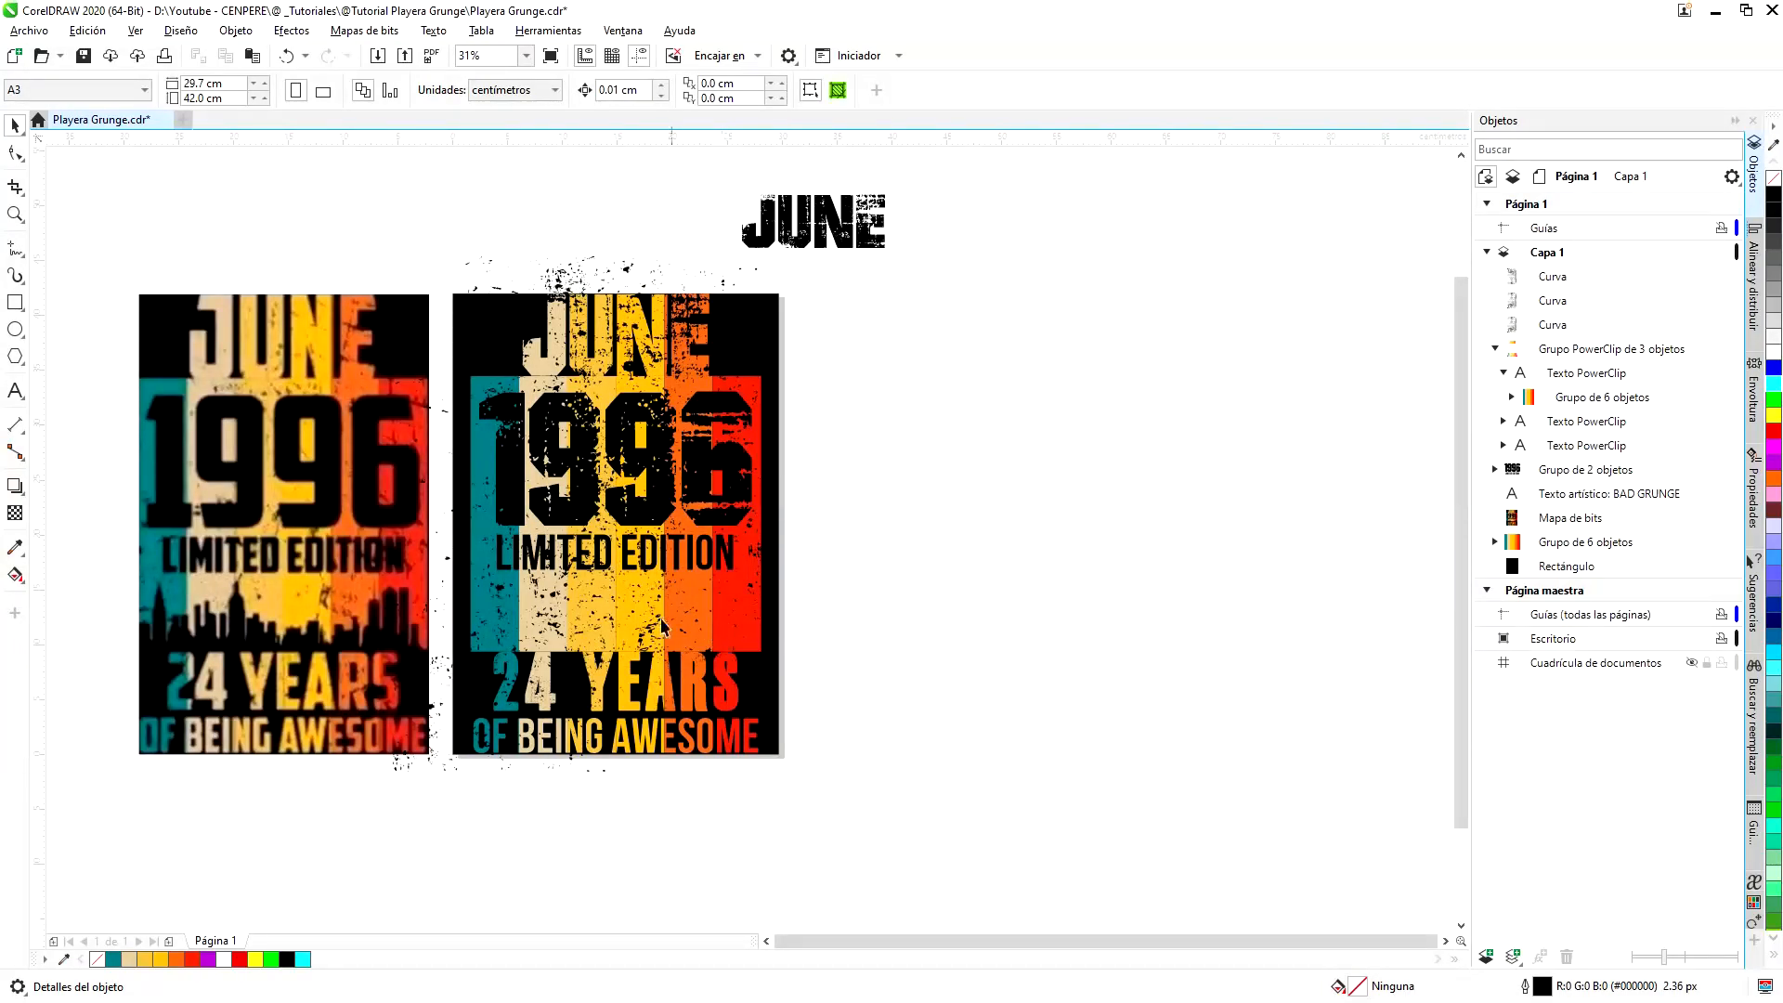
scroll(720, 636, up, 3)
scroll(717, 624, down, 1)
scroll(716, 624, down, 2)
scroll(655, 635, up, 1)
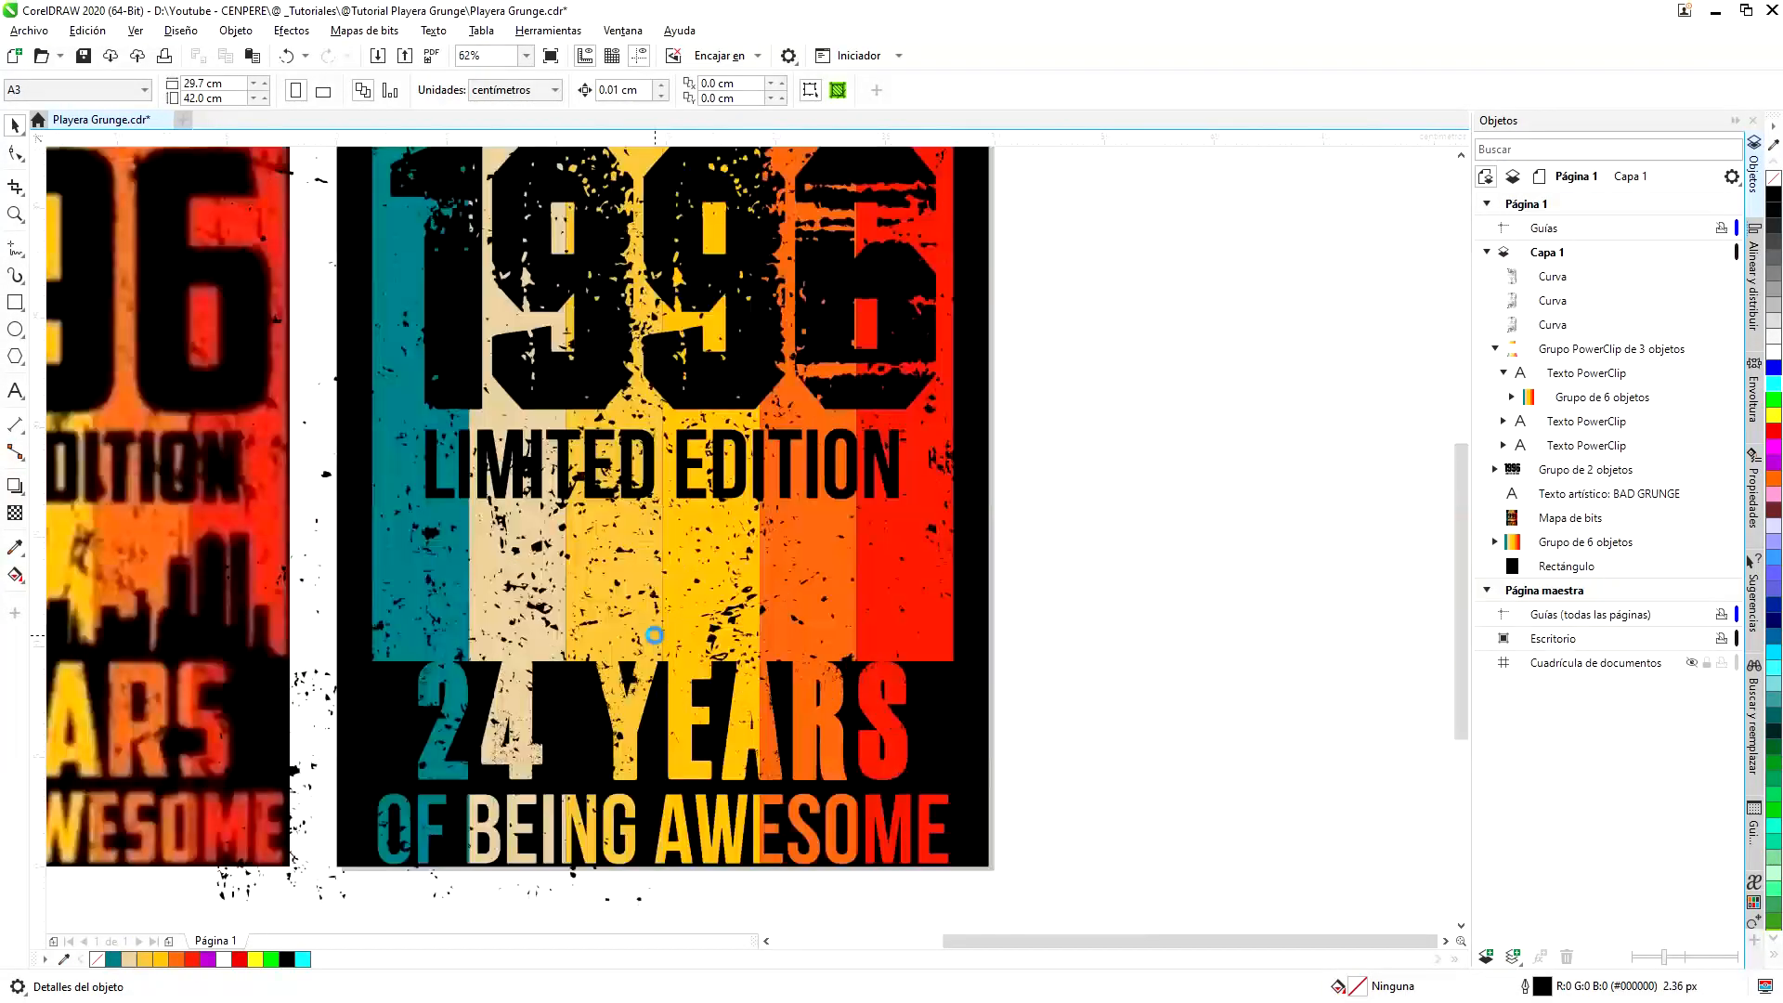
scroll(769, 638, down, 2)
scroll(775, 661, up, 2)
scroll(776, 661, down, 1)
scroll(720, 612, up, 1)
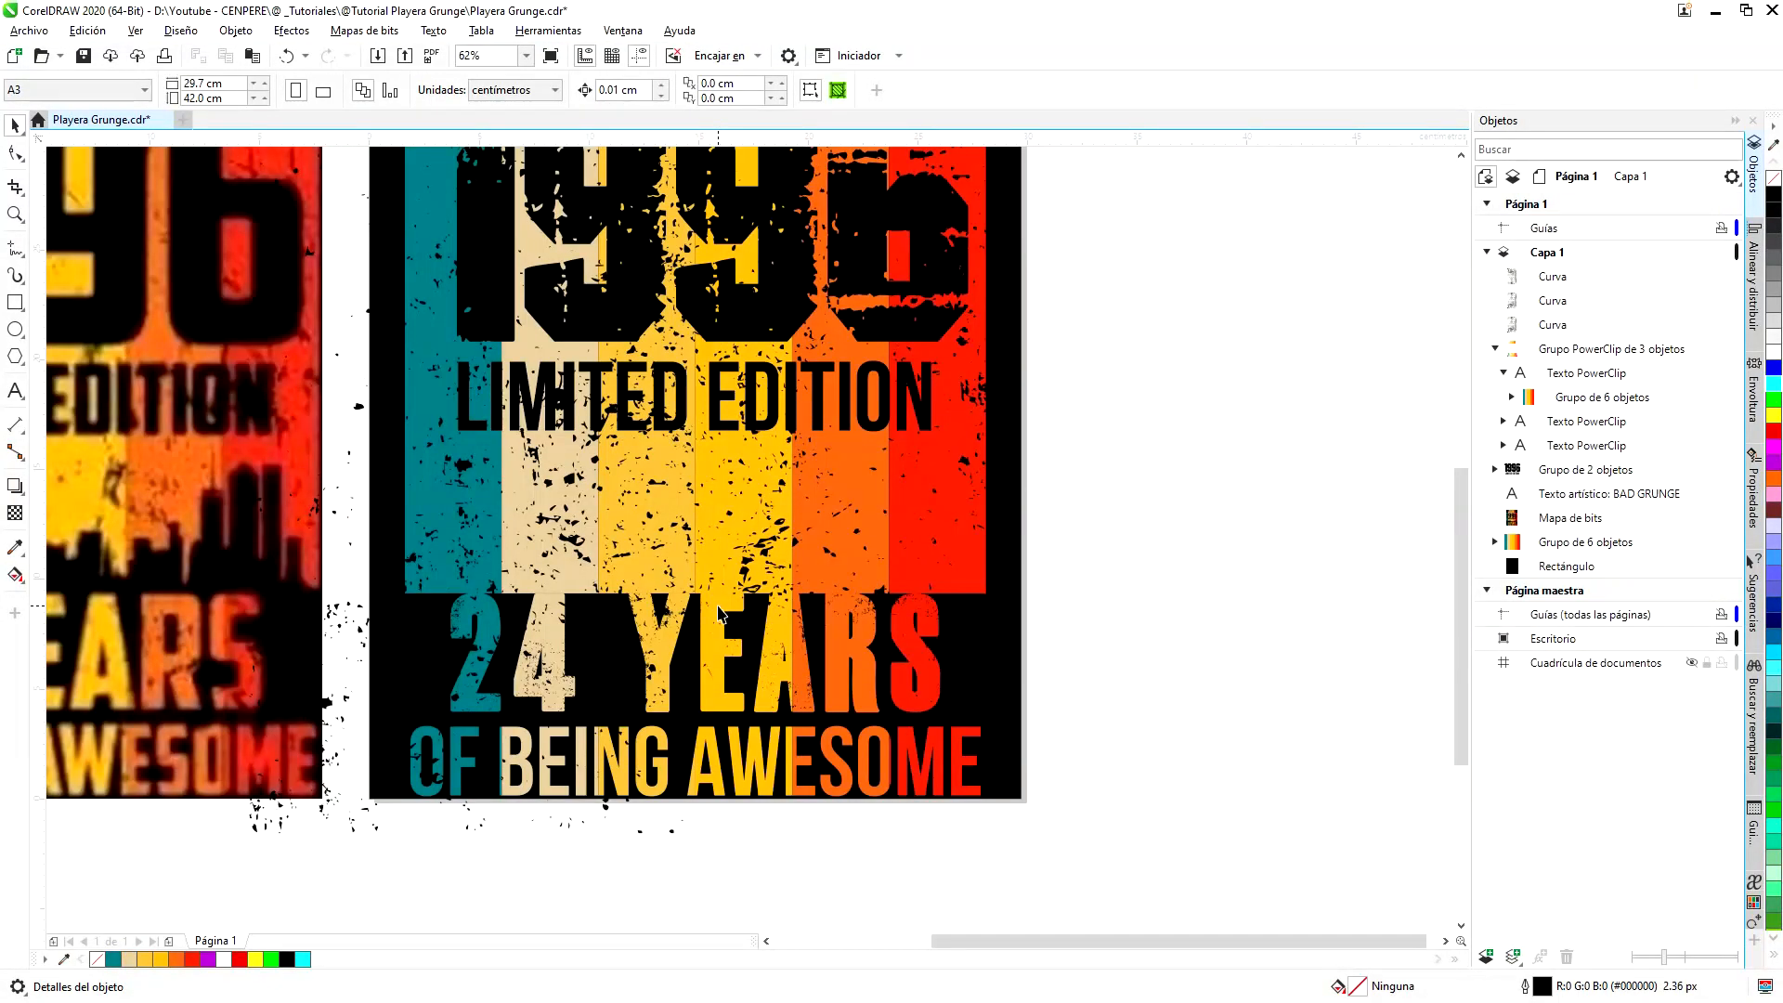
scroll(720, 613, down, 1)
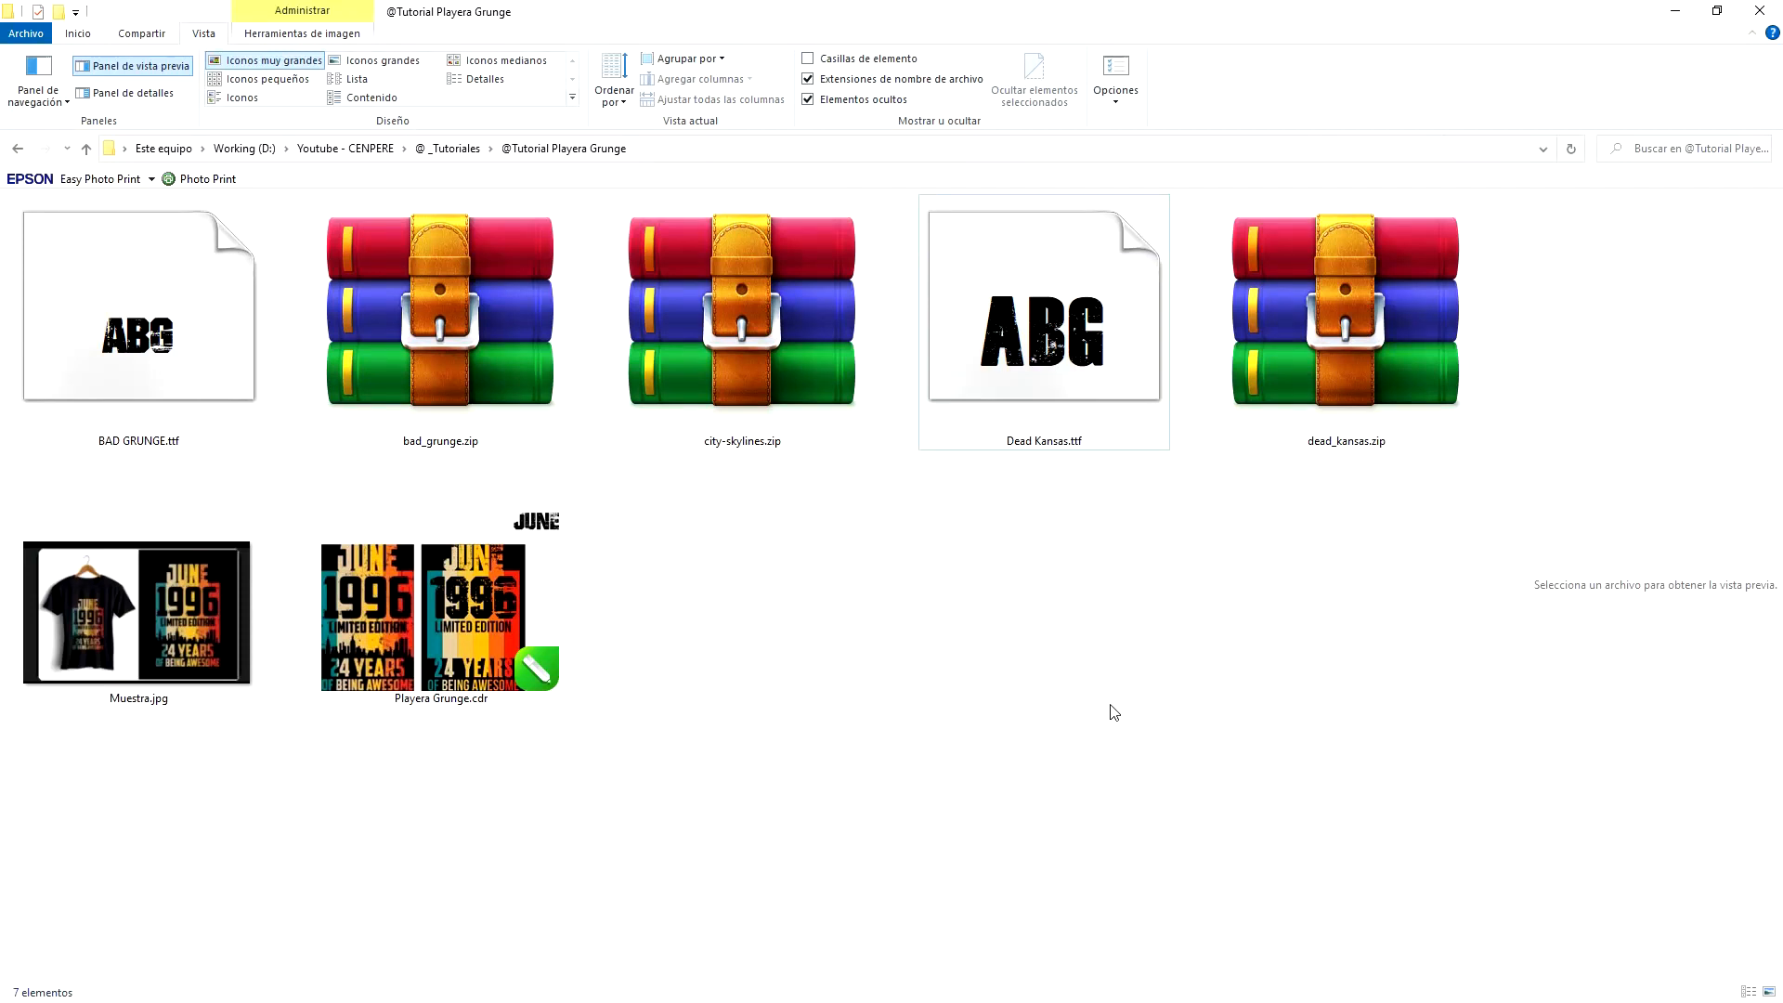
- In File Explorer, extract 12218-NO043A.ai from city-skylines.zip, and import it into CorelDRAW on the empty area beside the design
double_click(762, 333)
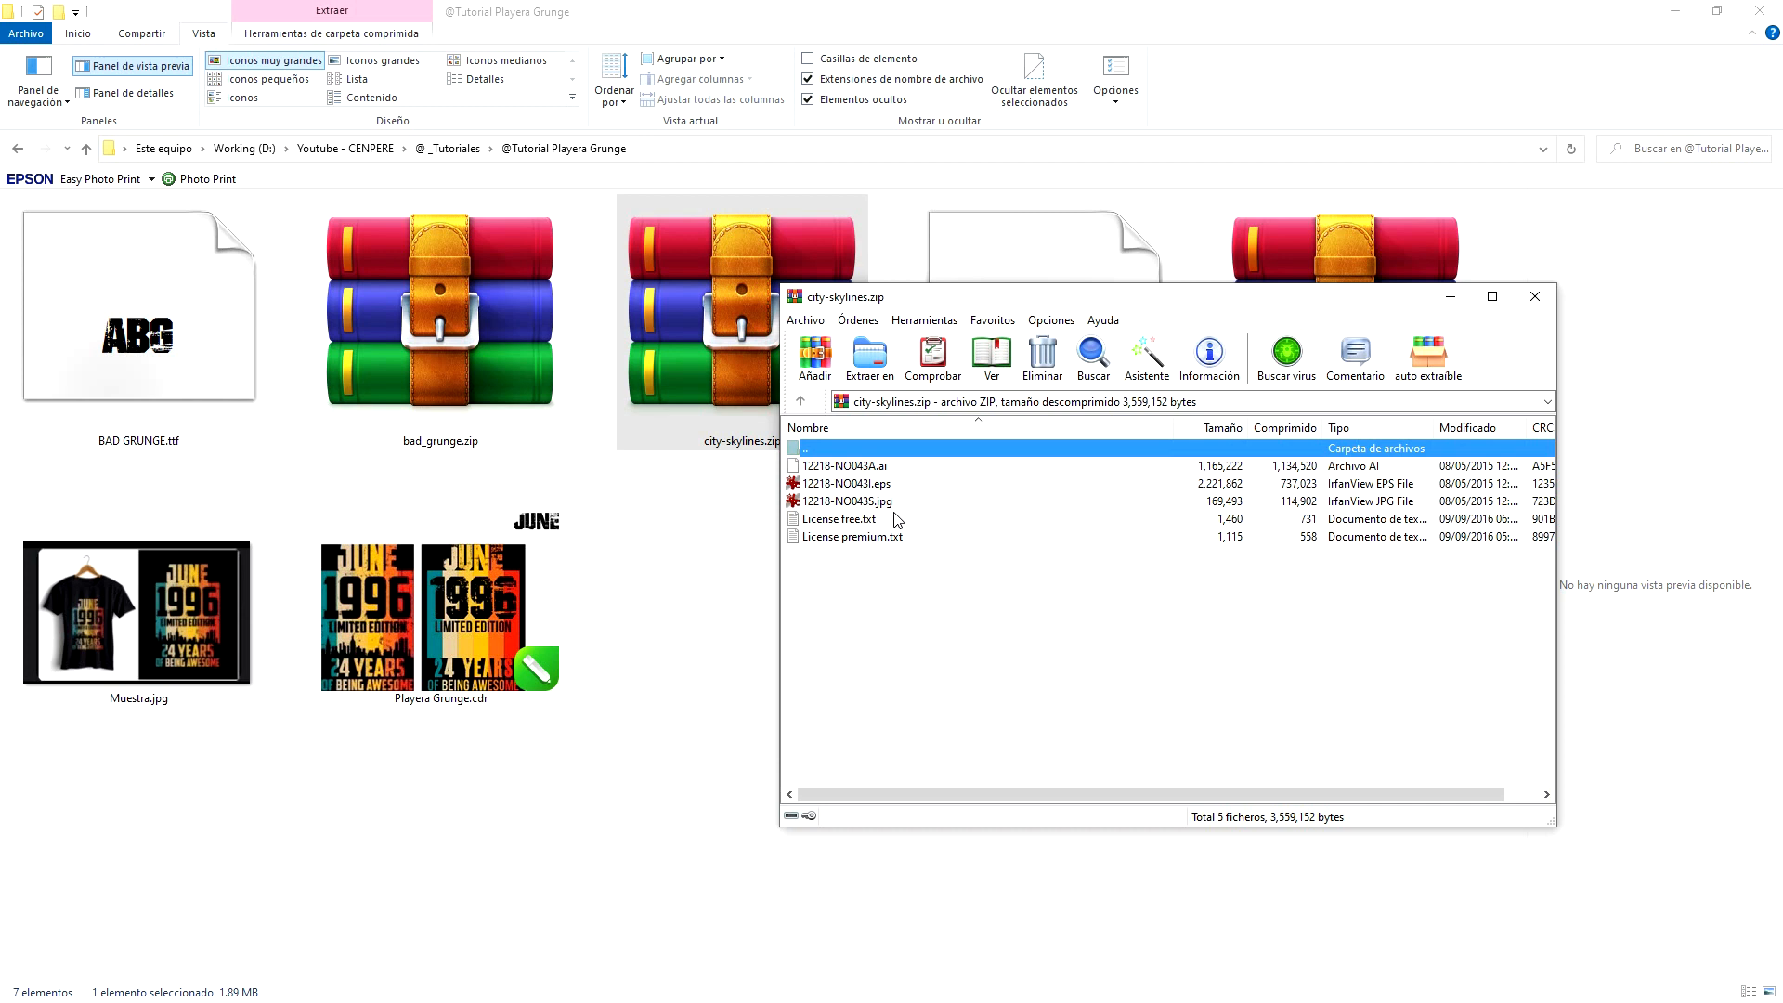
double_click(873, 467)
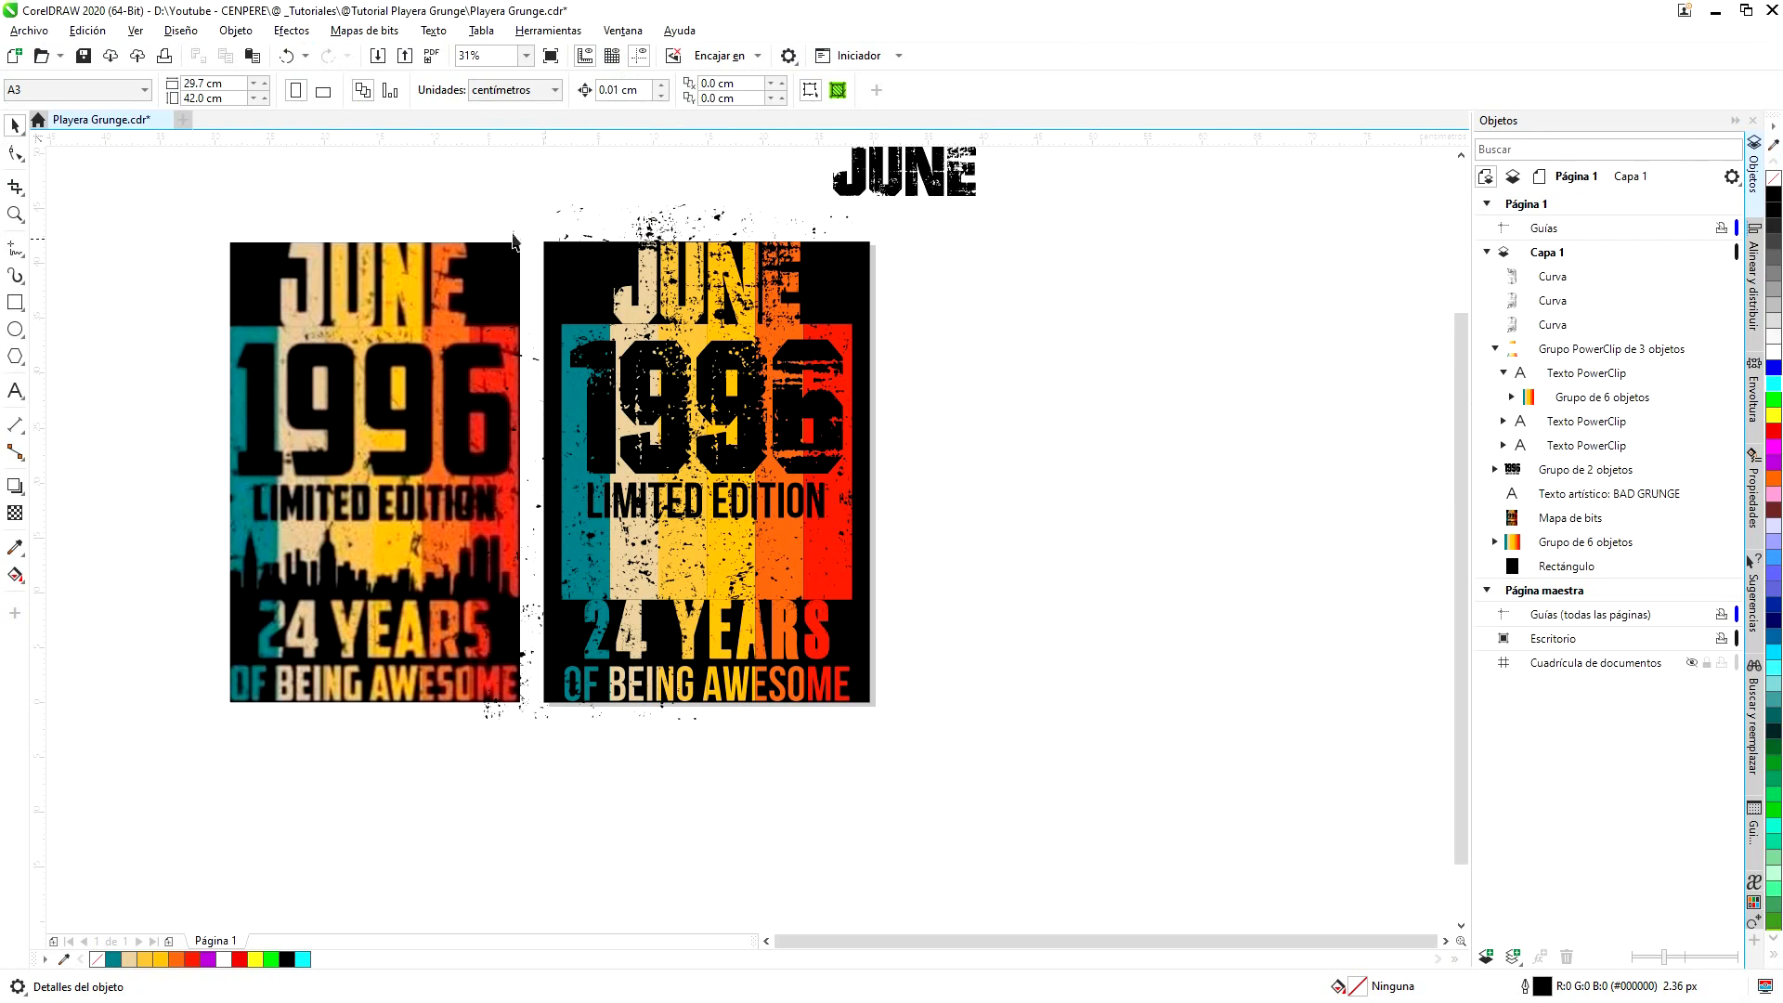
click(378, 58)
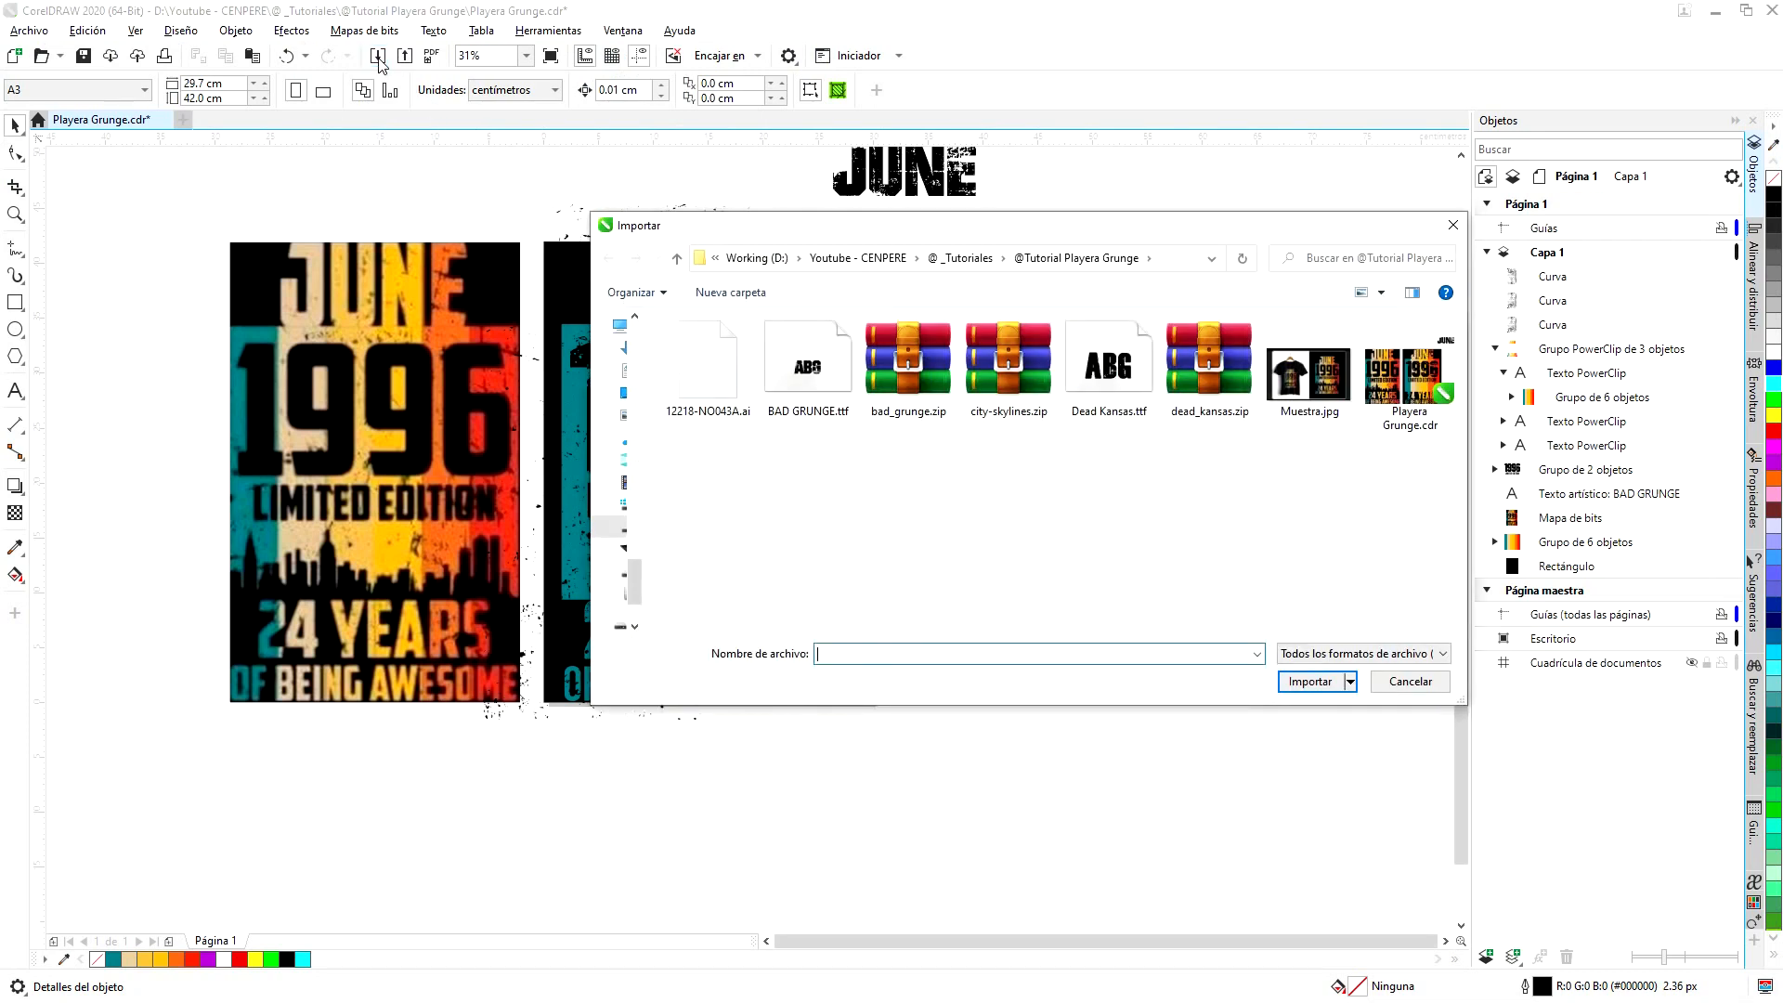
click(726, 383)
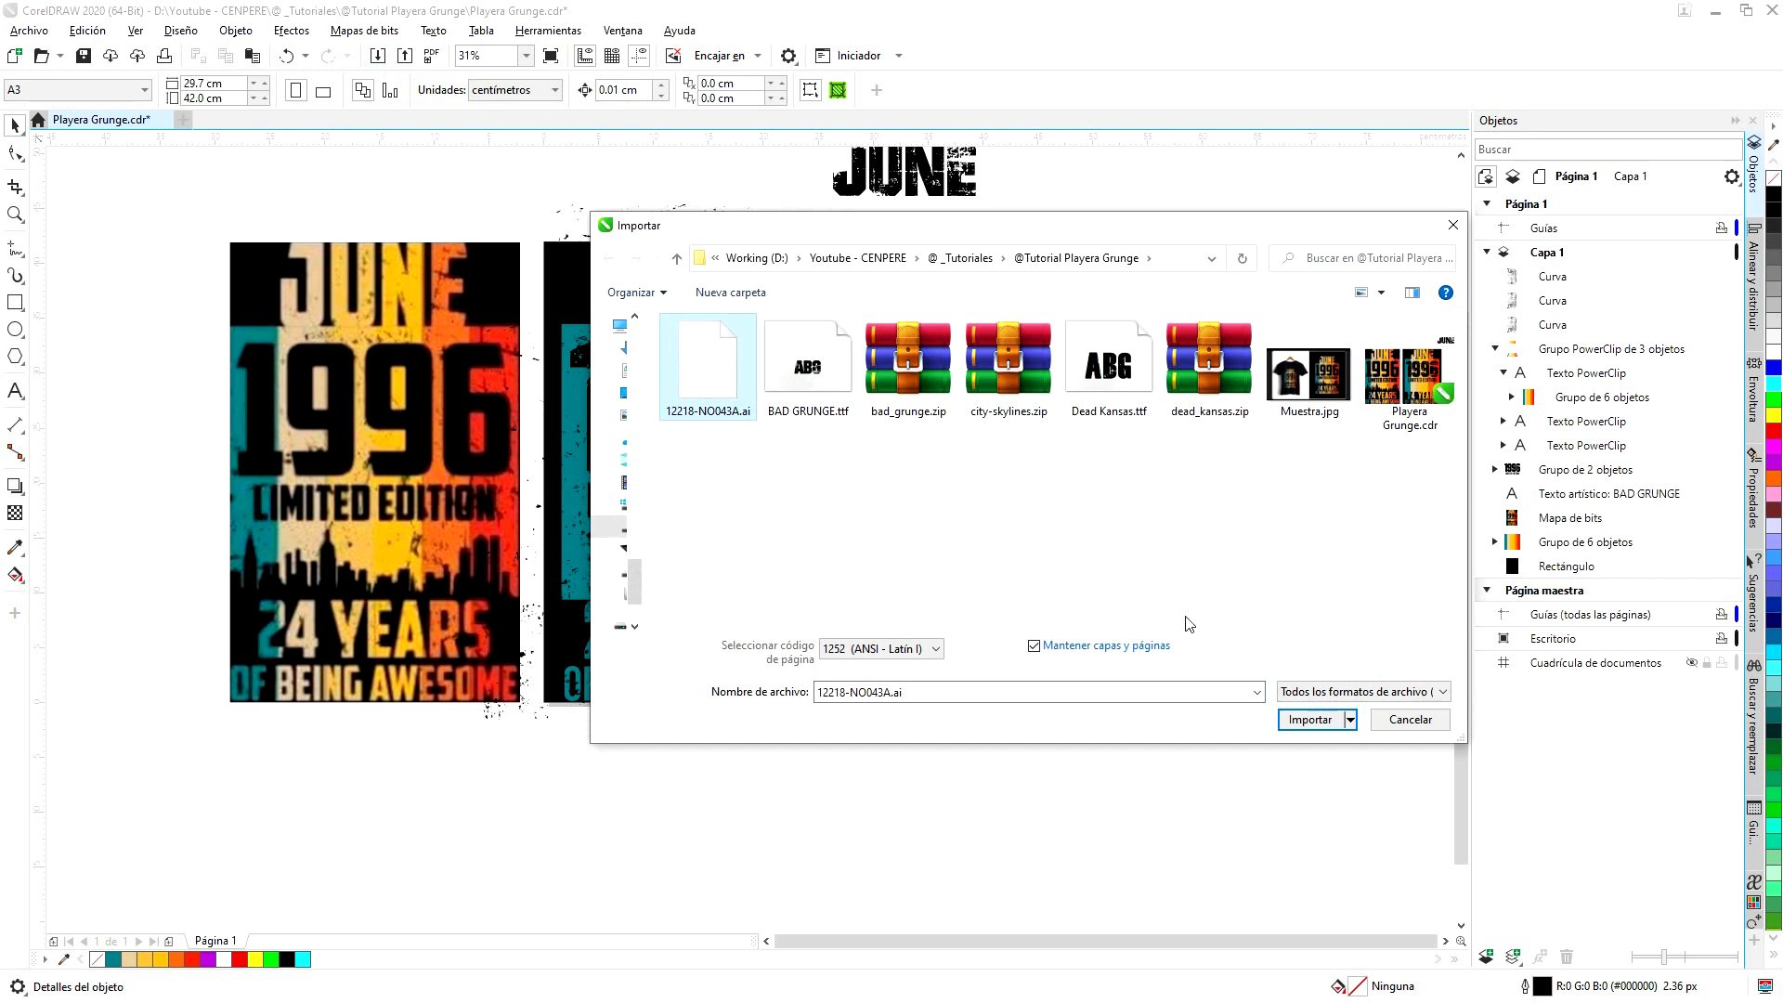
click(1311, 719)
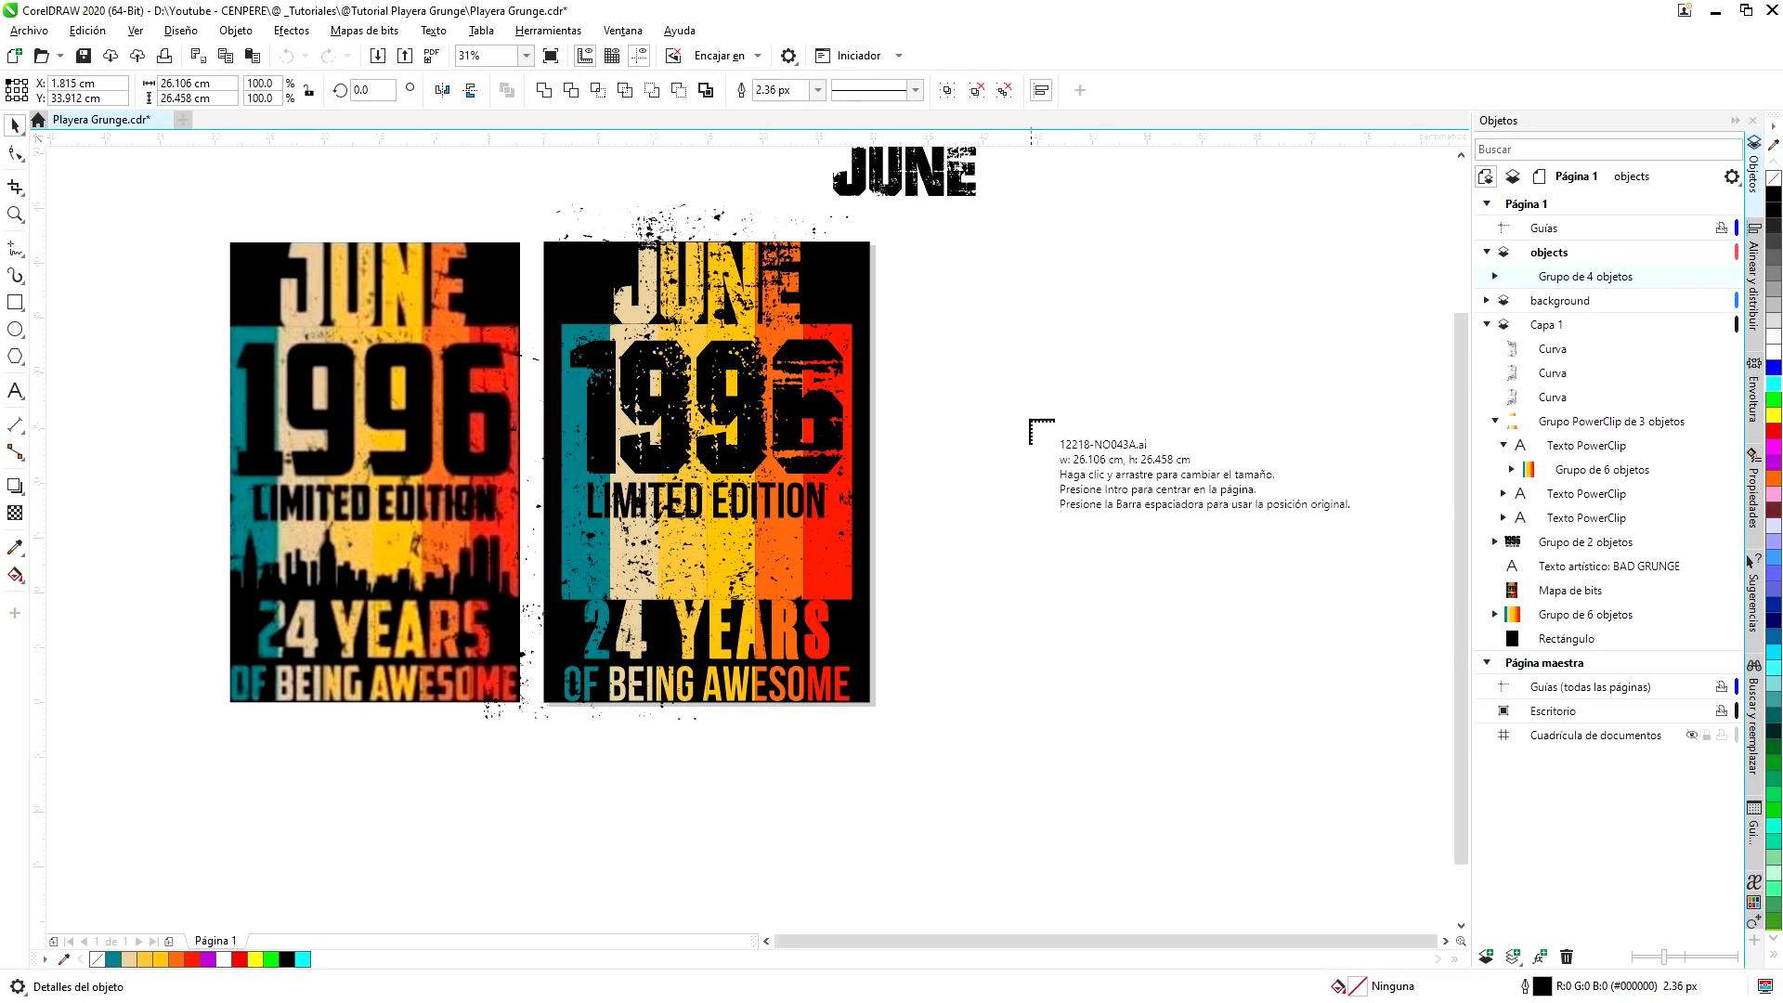
click(1024, 415)
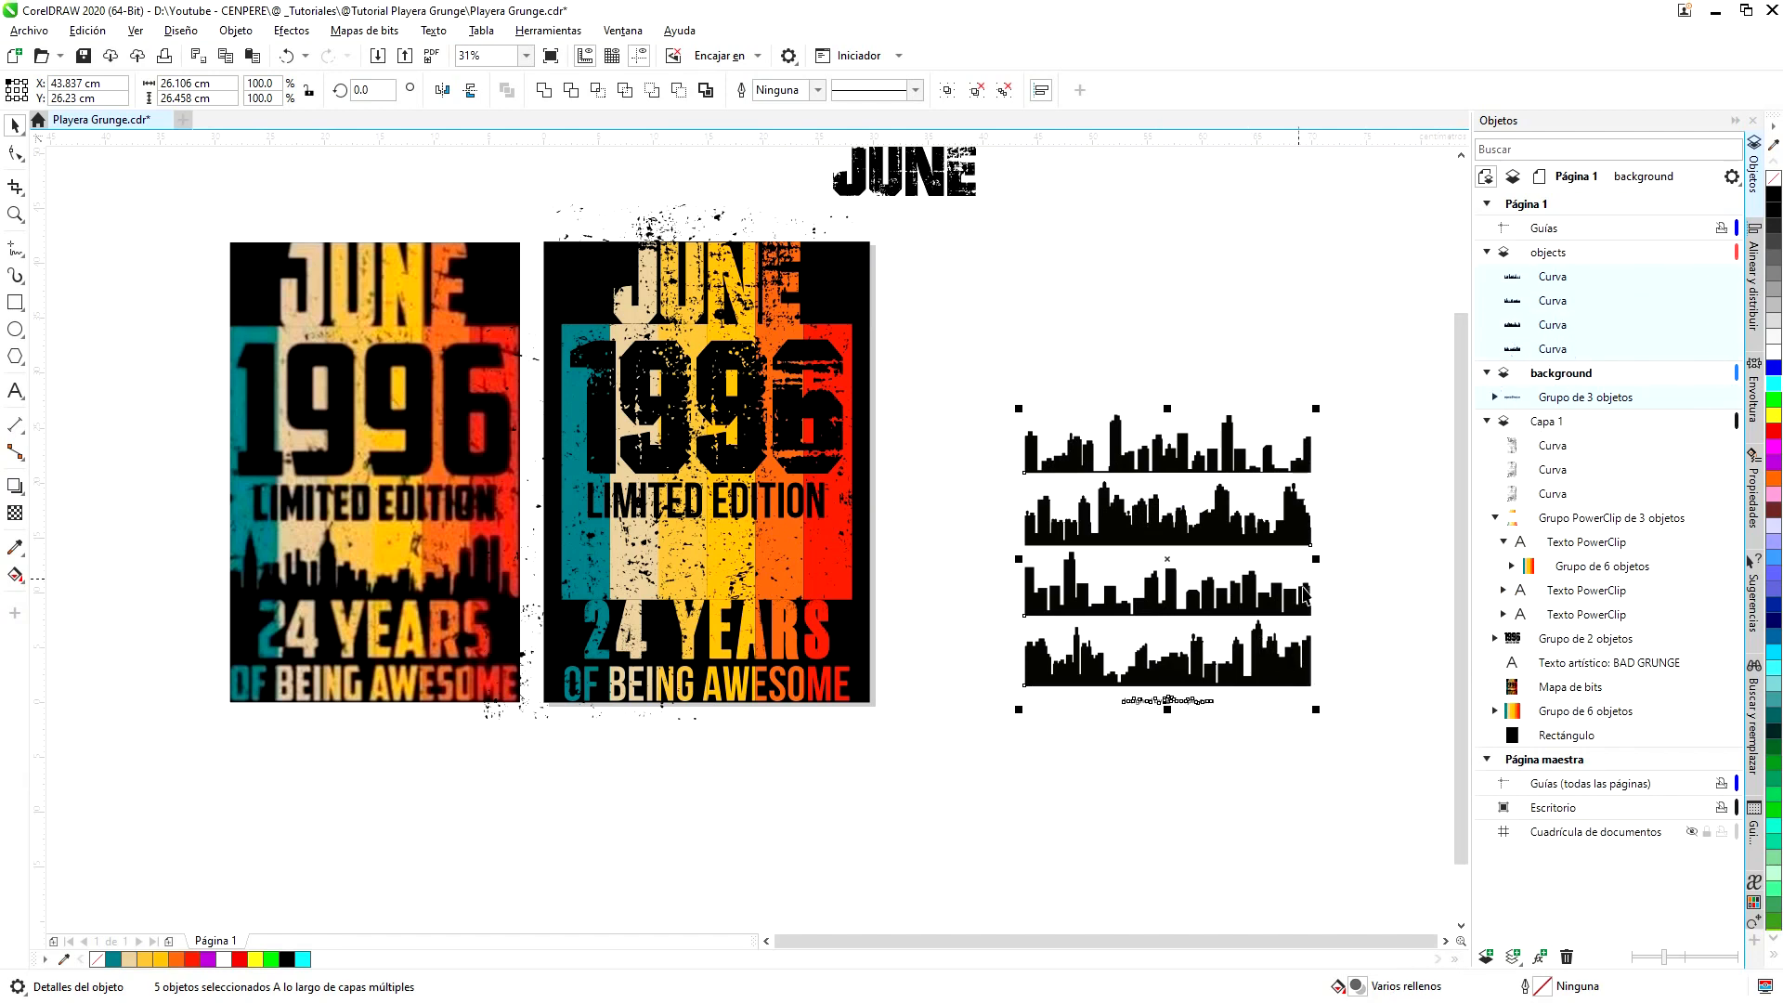
- Move the lowest imported skyline onto the base of the stripes, just above "24 YEARS"
scroll(1389, 682, up, 2)
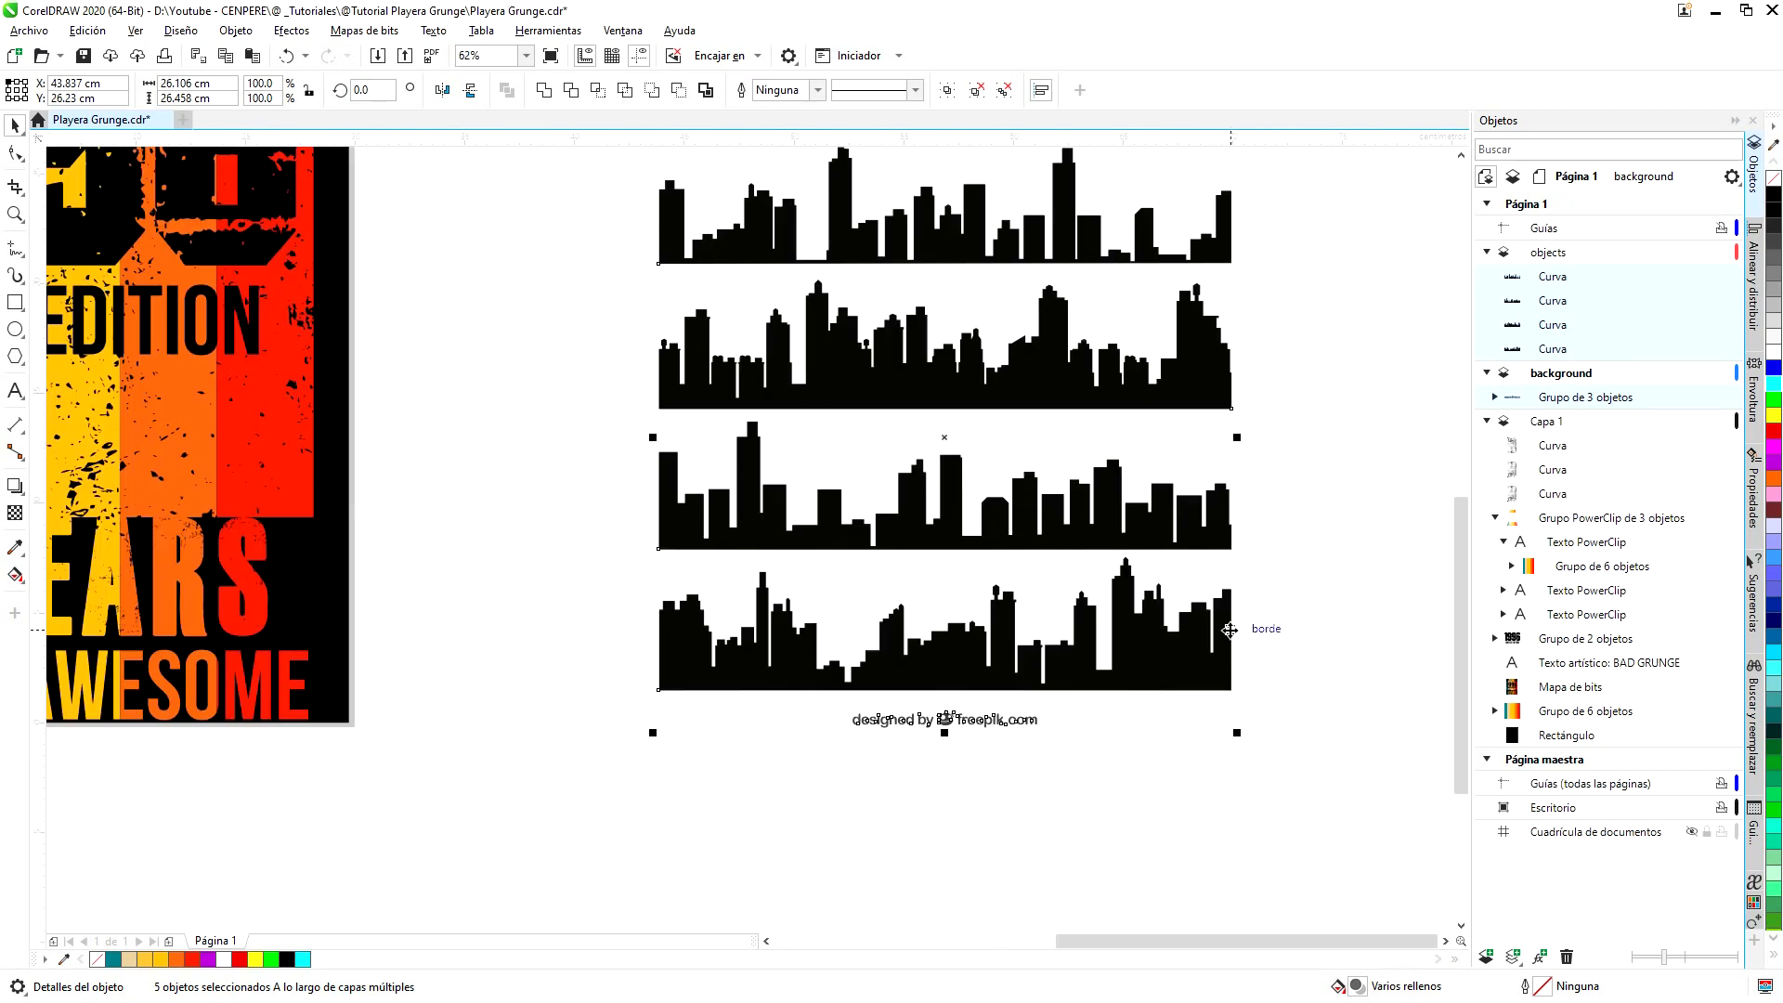
scroll(1229, 630, down, 2)
scroll(1207, 640, up, 1)
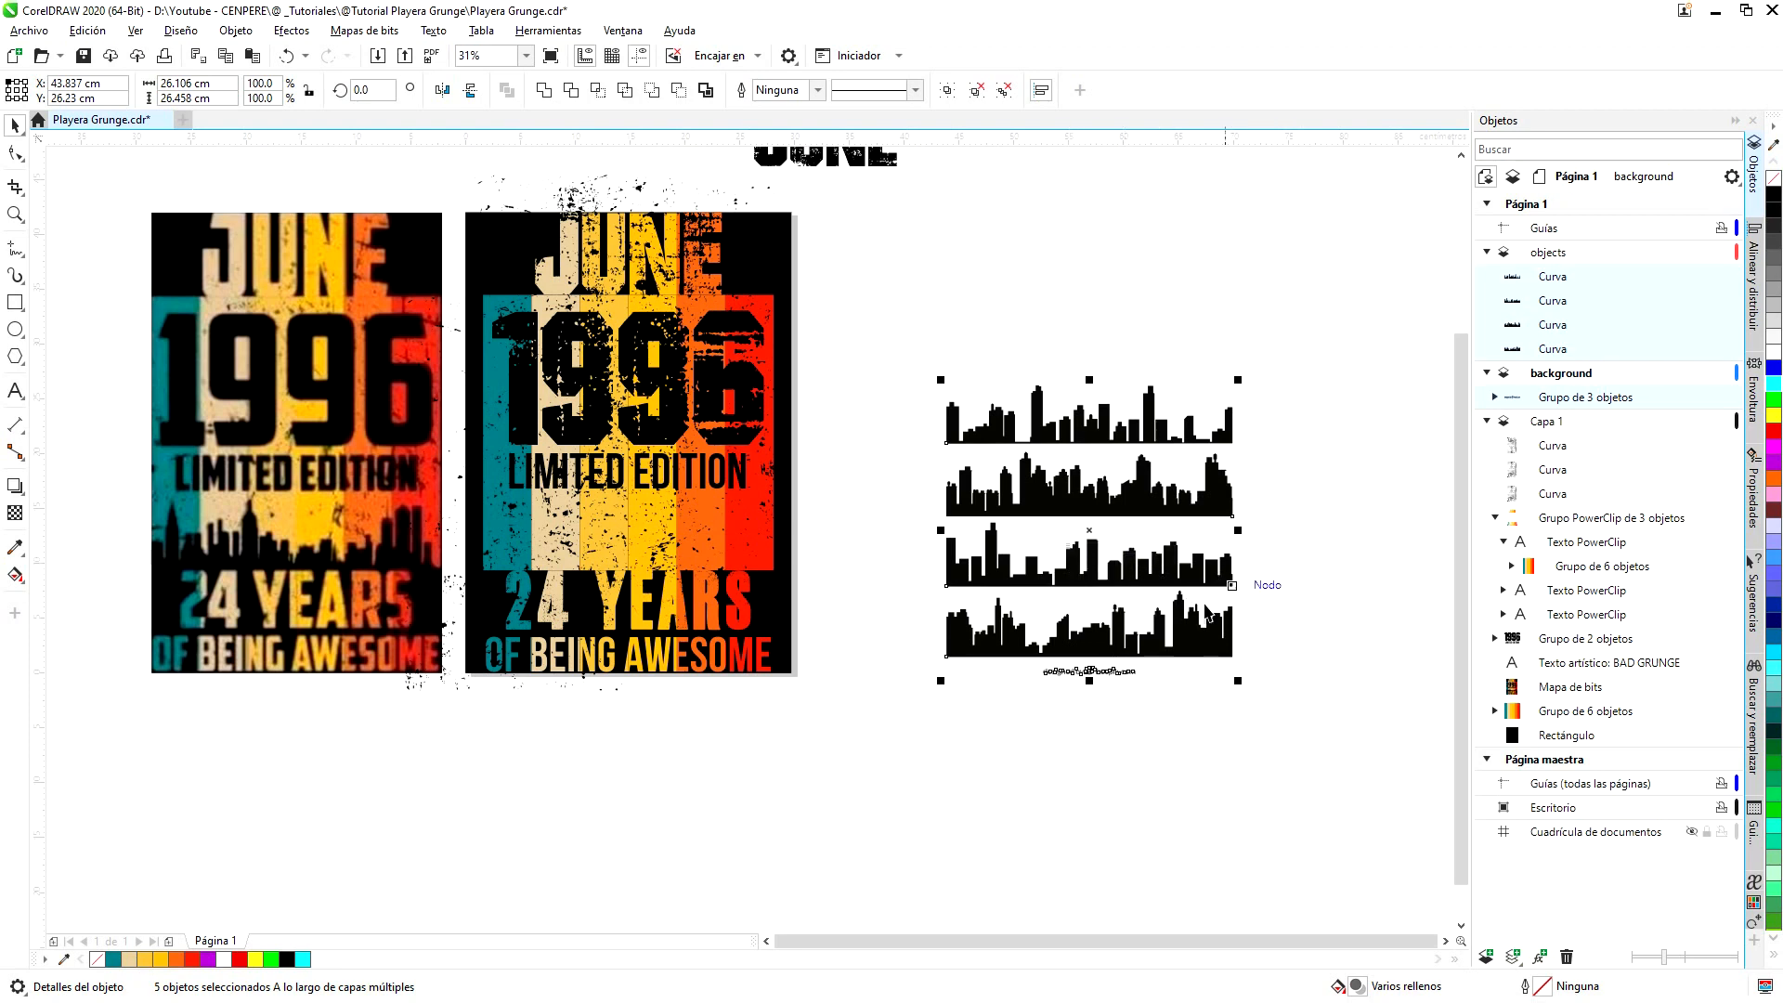
click(1097, 643)
click(1098, 642)
click(1099, 637)
click(1099, 635)
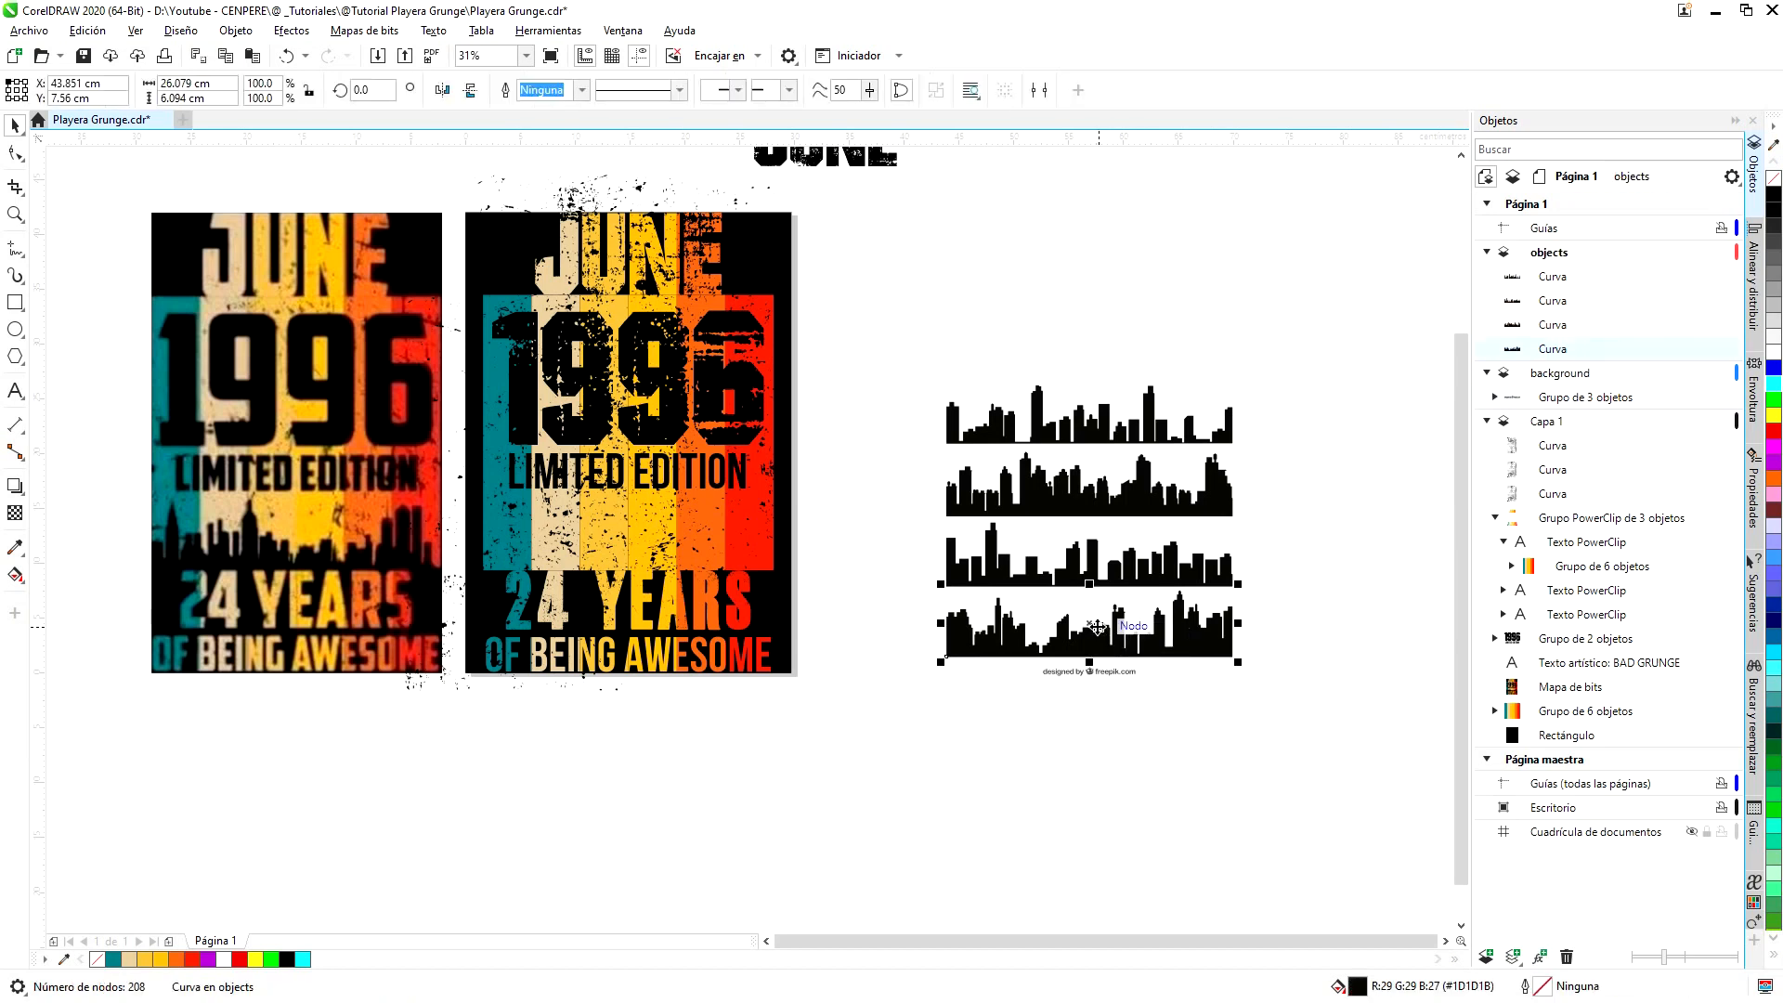
drag(1098, 628, 627, 548)
scroll(690, 566, up, 4)
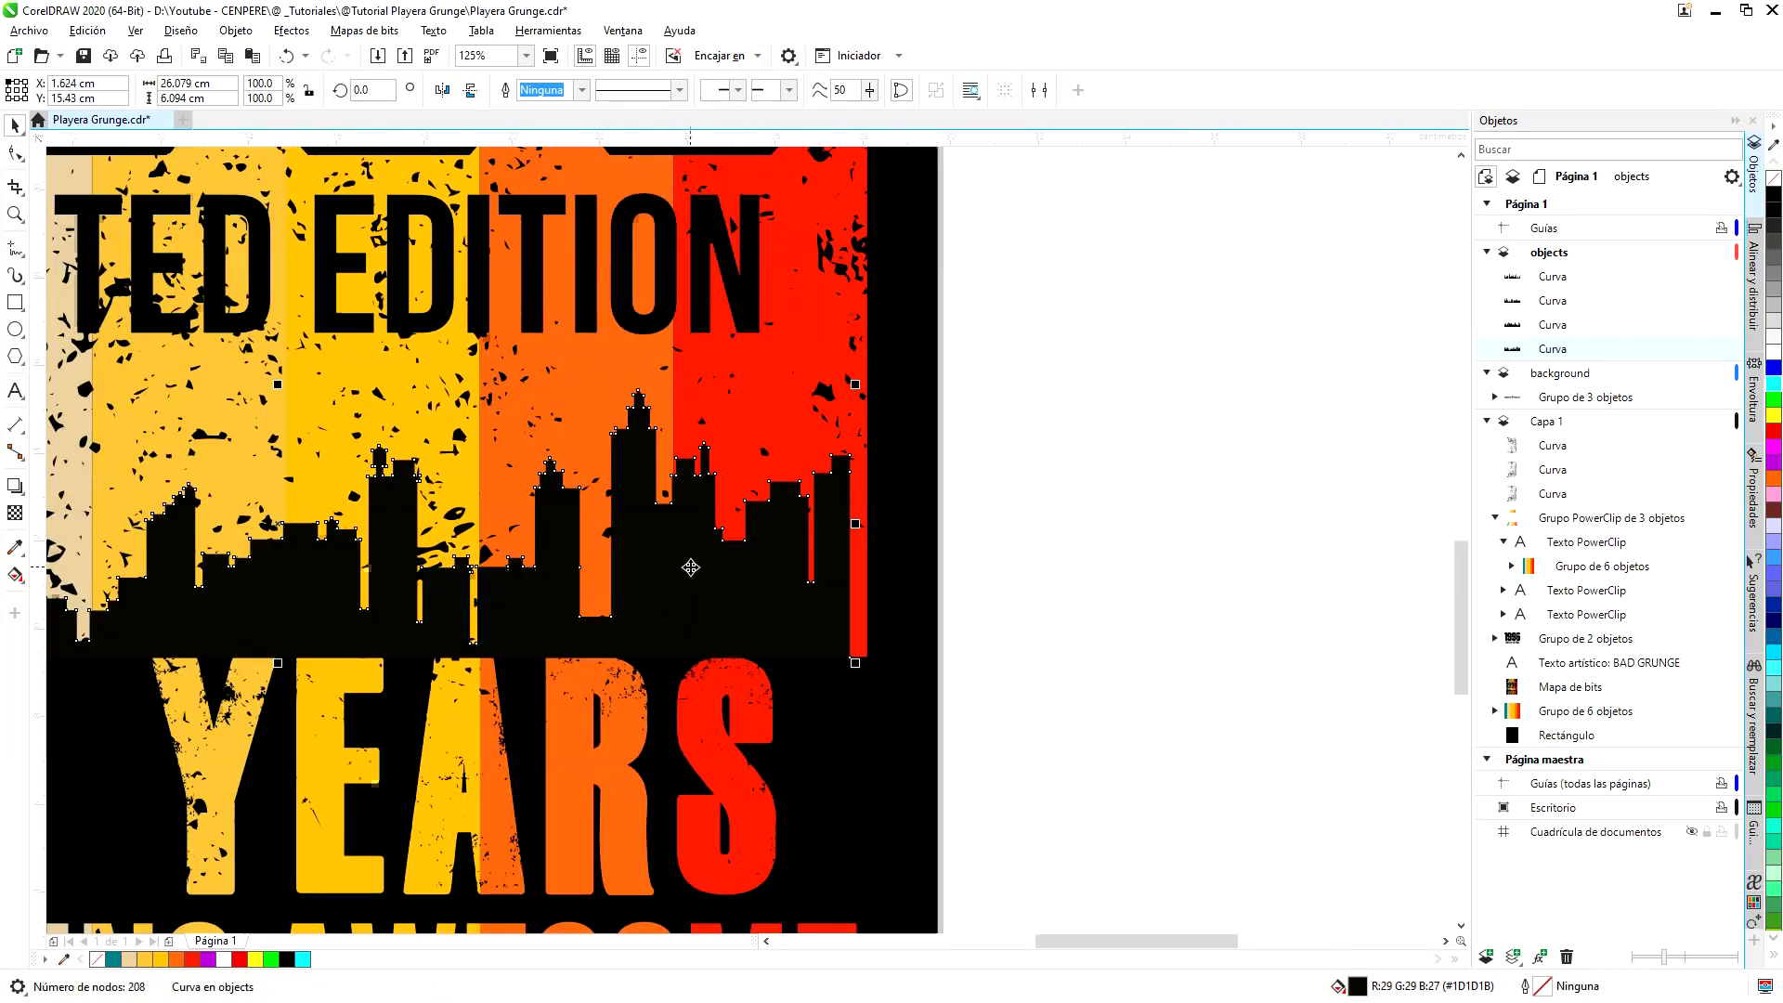
- Align the skyline with the stripes' left edge at about X 1.6 cm, Y 15.44 cm, and stretch it to about 26.49 cm wide
scroll(766, 568, down, 1)
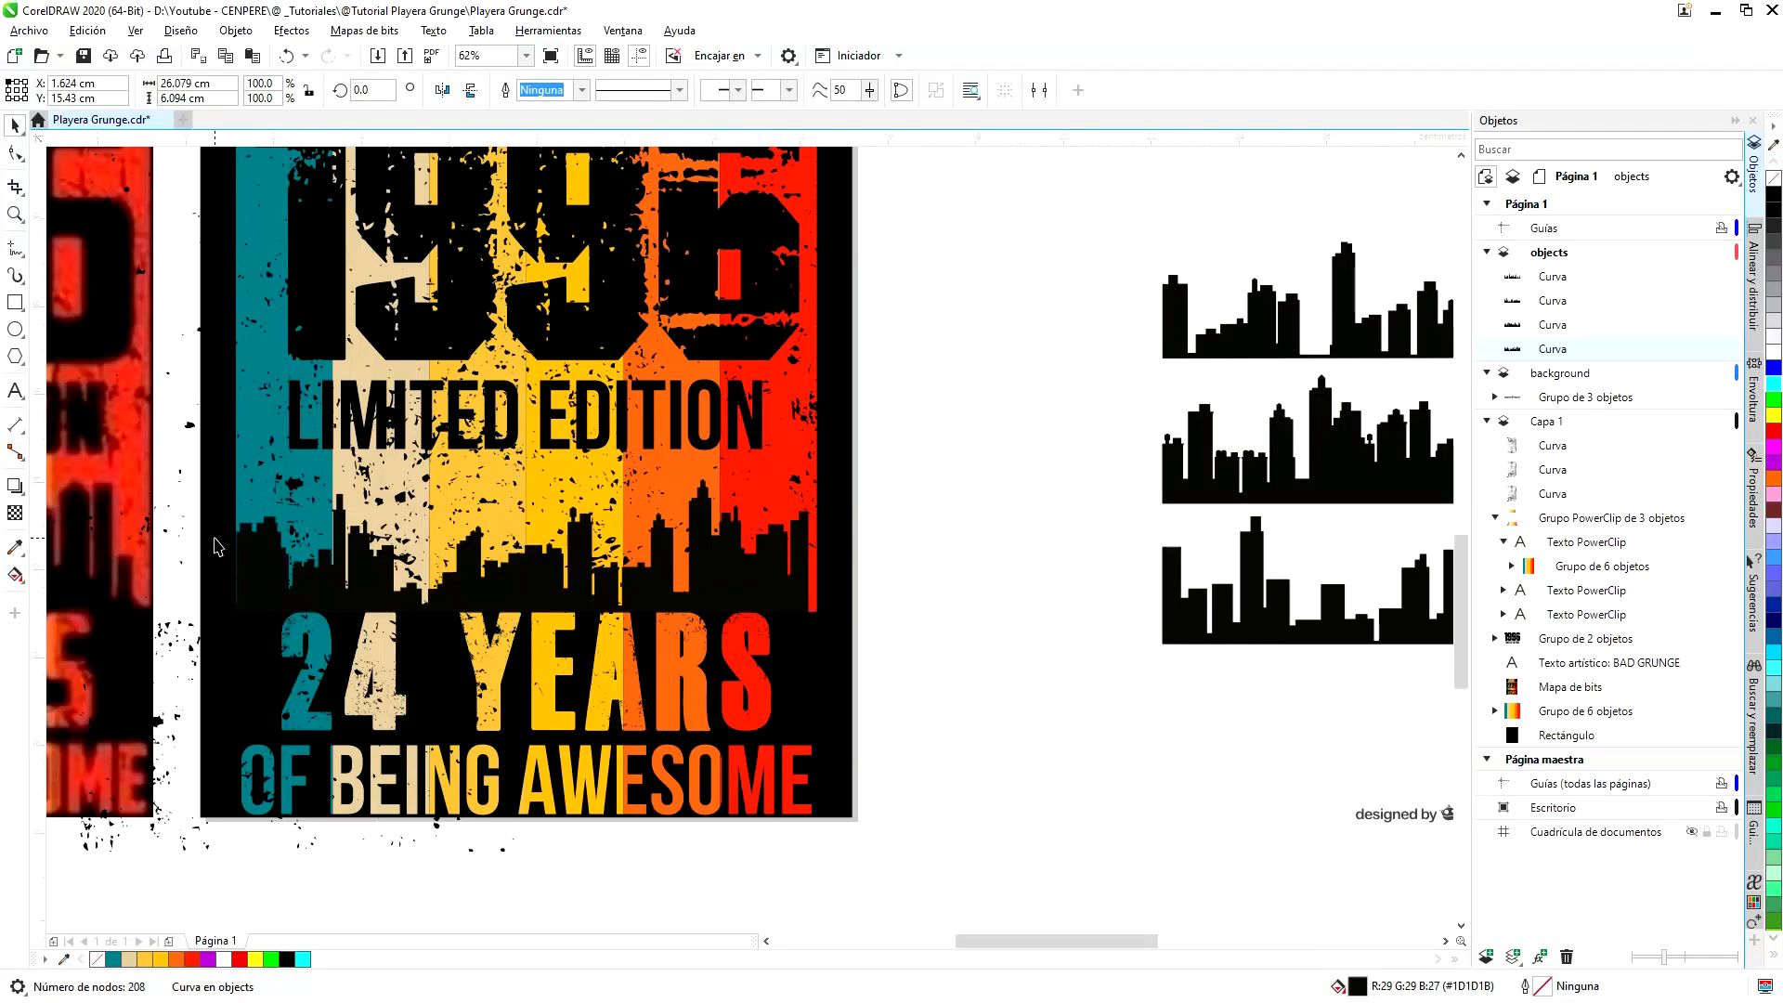
scroll(219, 546, up, 1)
drag(375, 602, 375, 601)
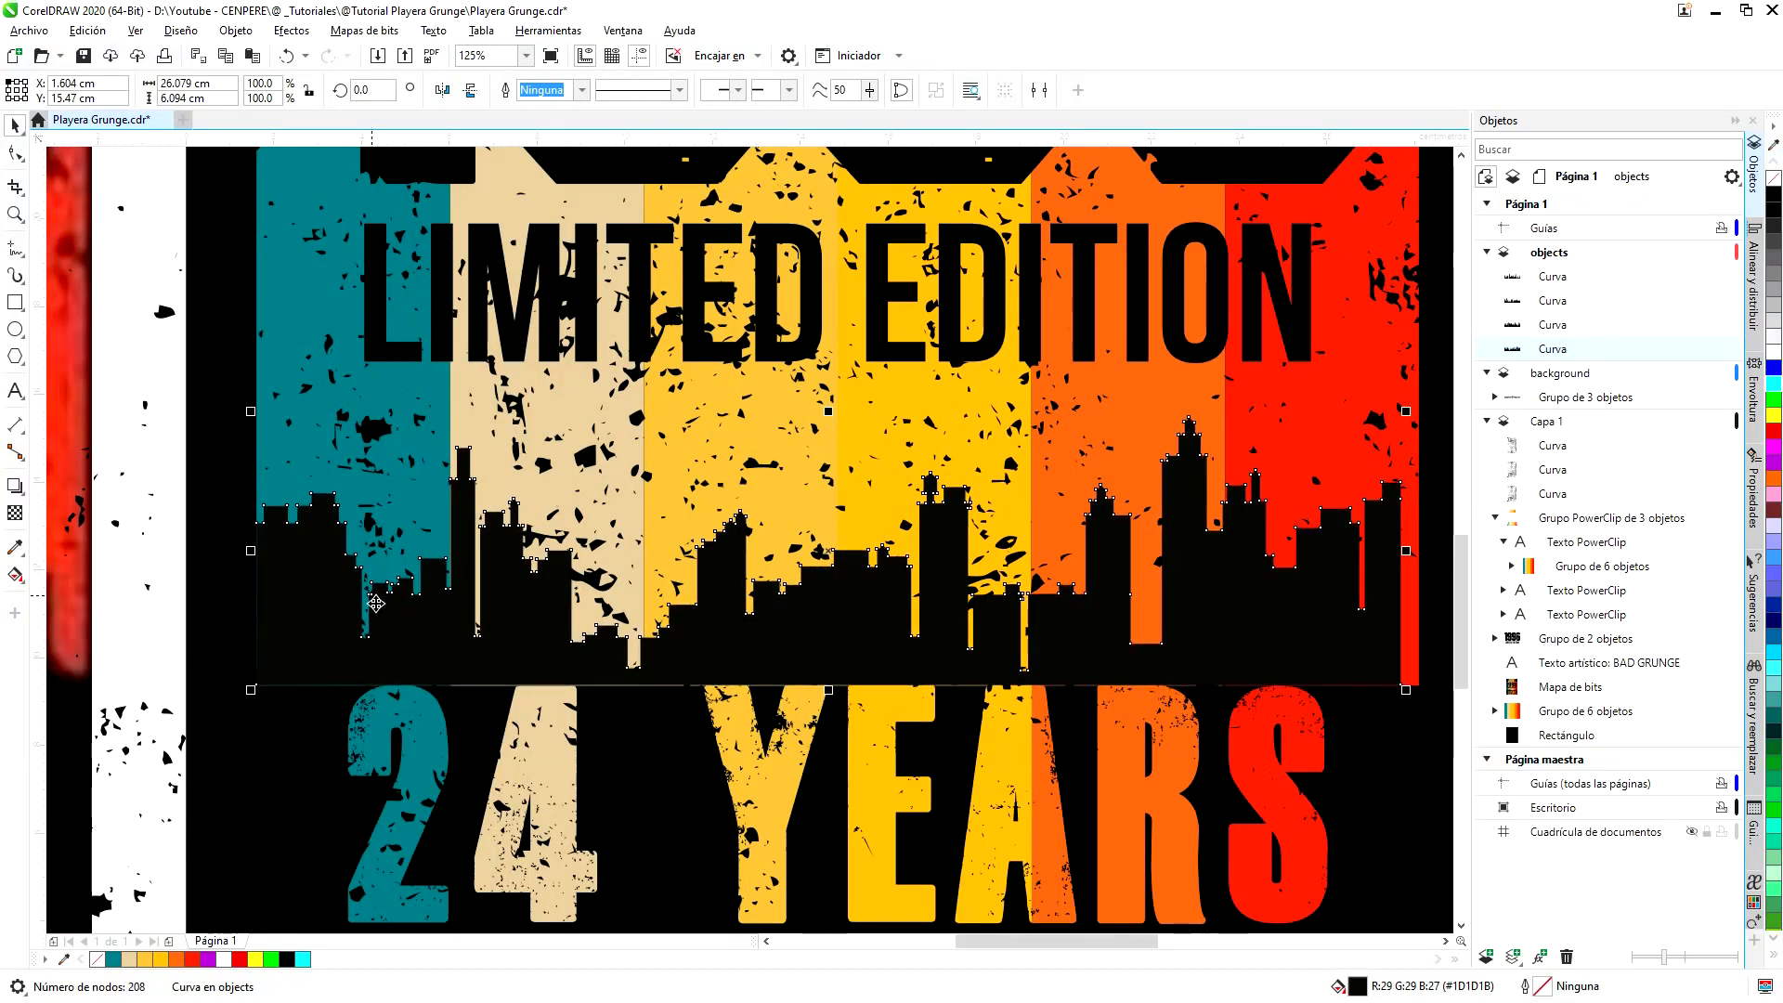
drag(376, 604, 368, 599)
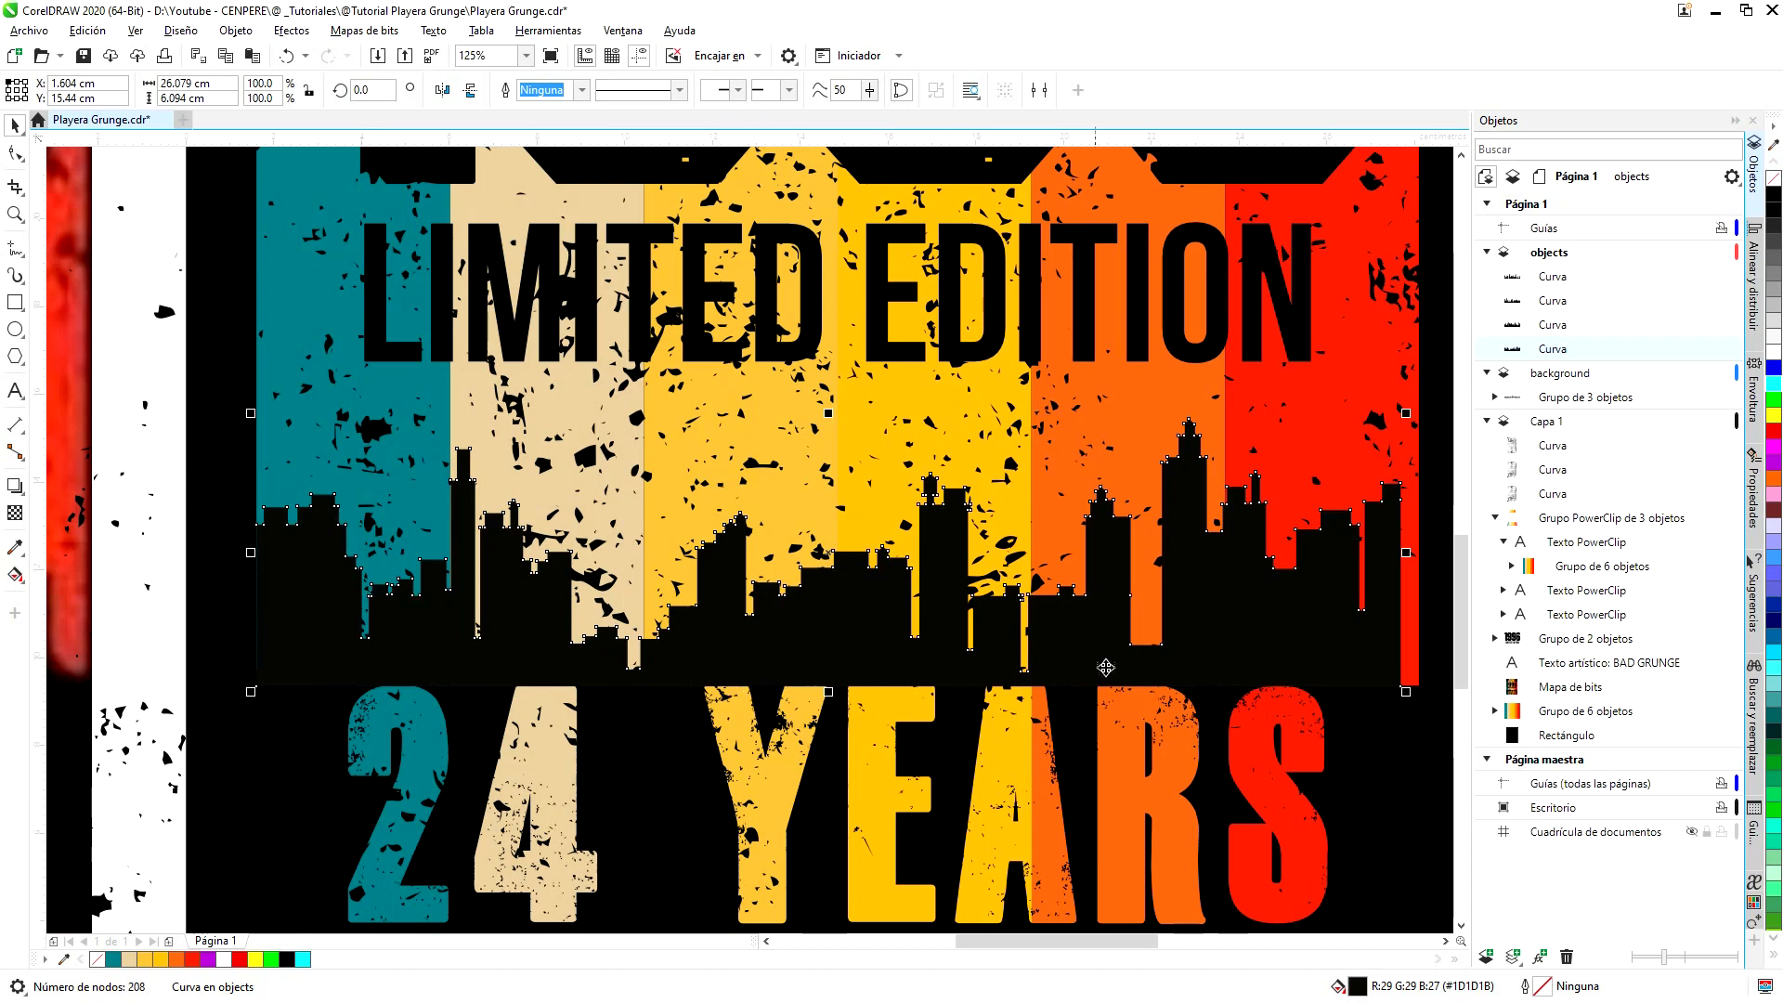
drag(1400, 557, 1418, 551)
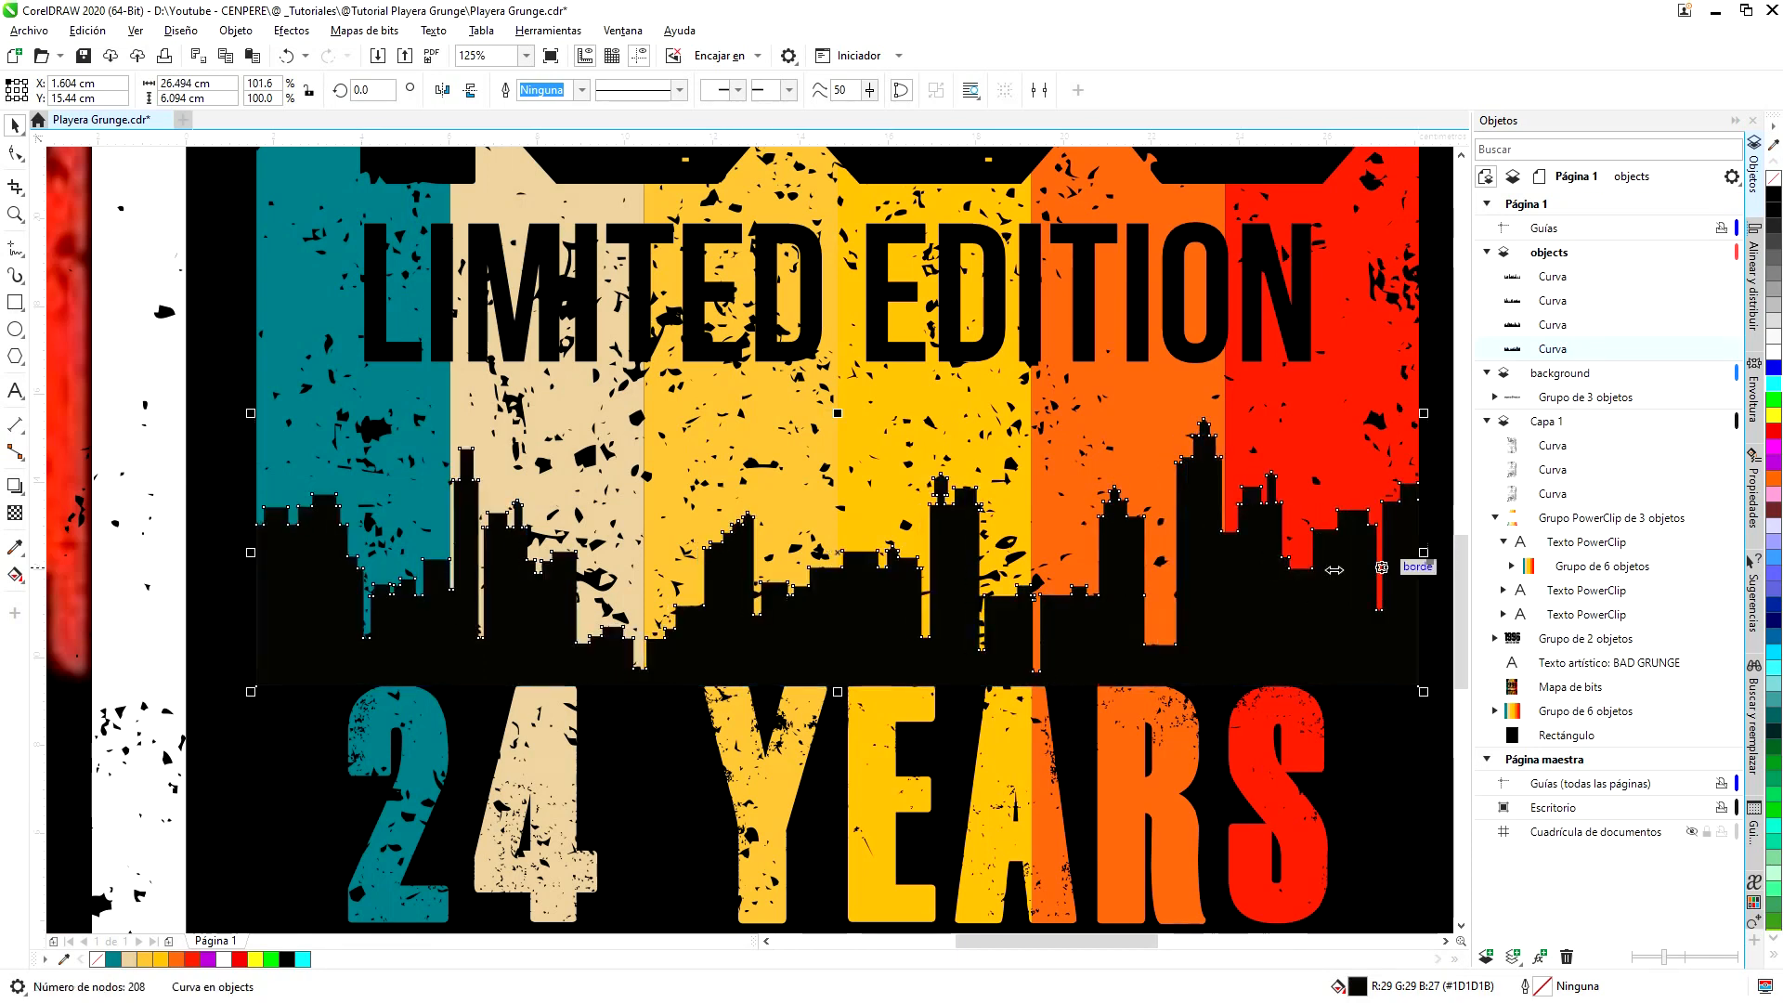
- Fill the placed skyline with pure black (#000000) to match the background
scroll(1013, 585, down, 5)
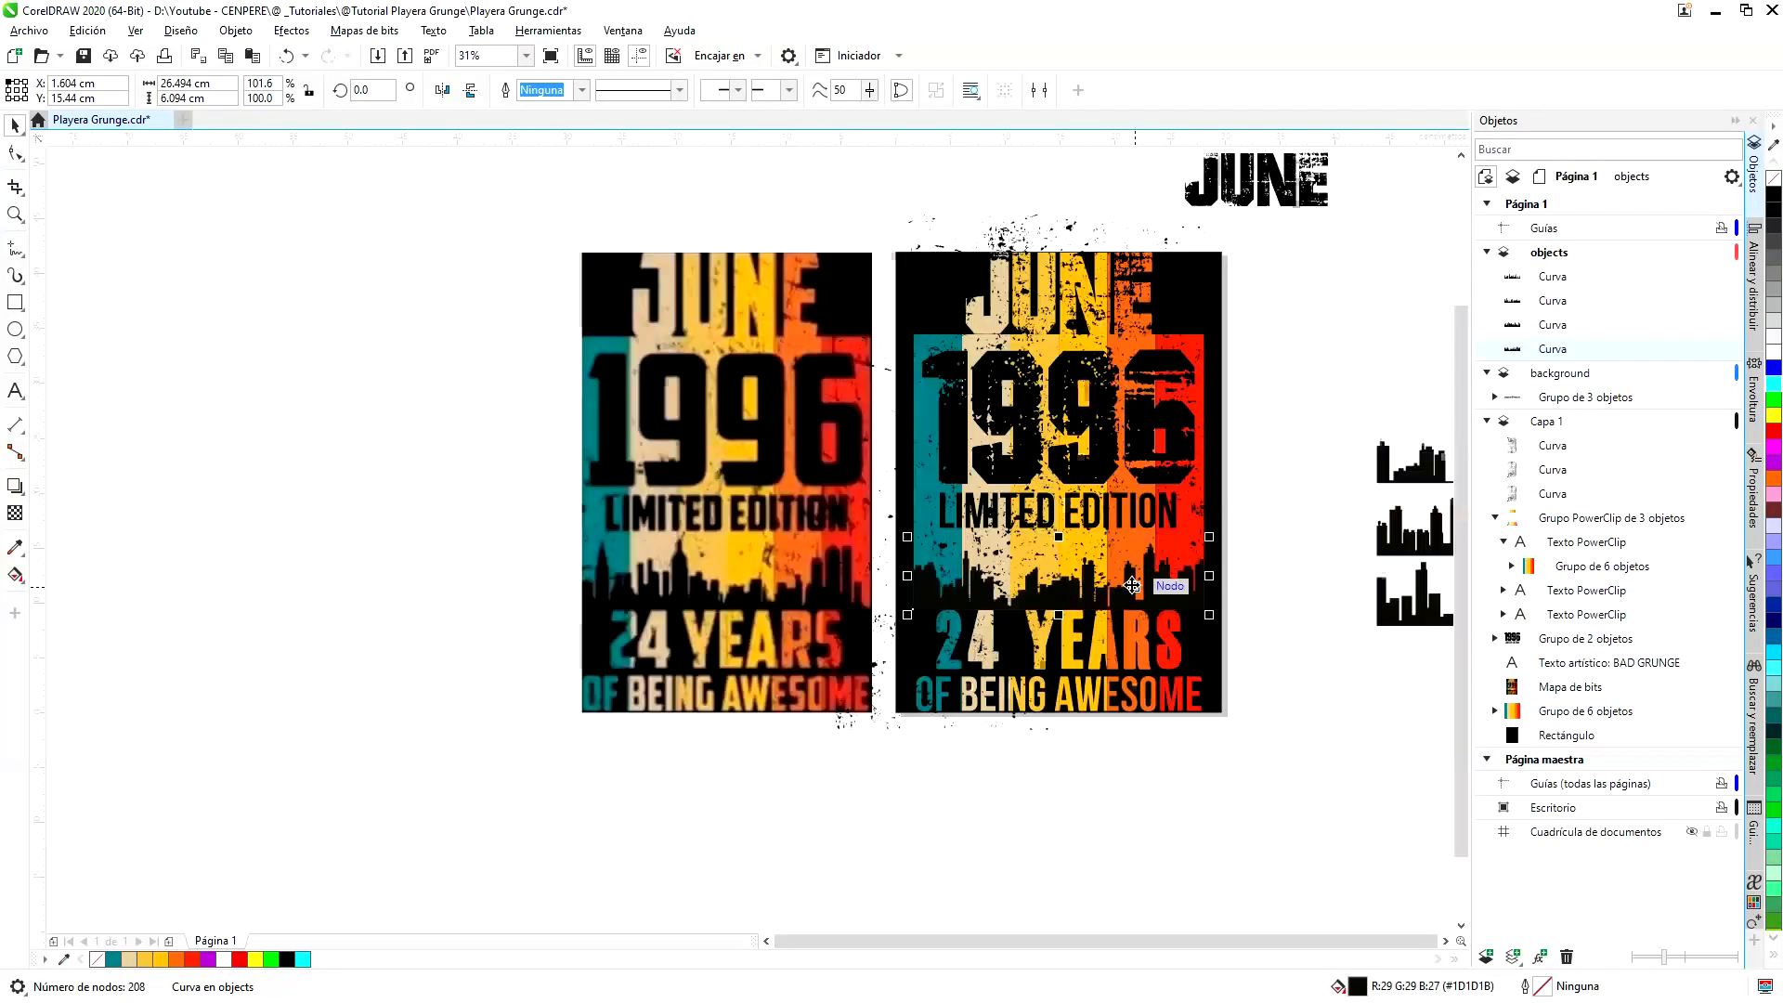
scroll(1228, 587, up, 3)
scroll(1151, 608, up, 6)
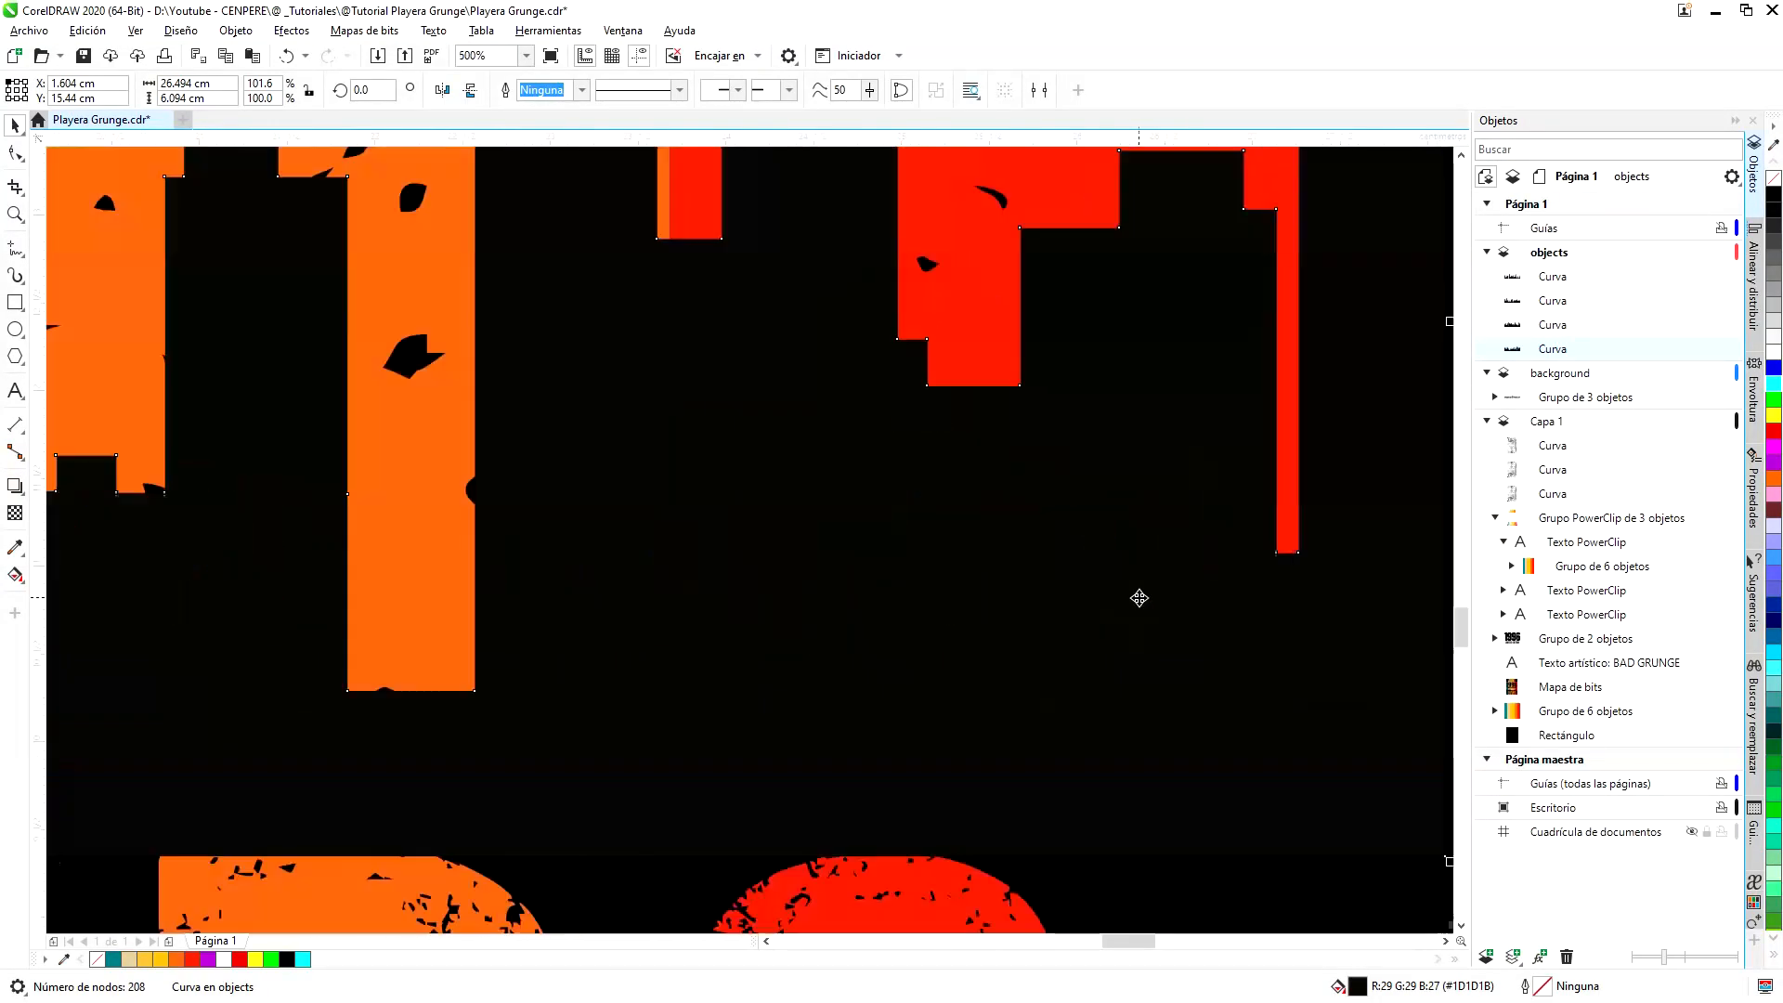
scroll(1134, 581, down, 2)
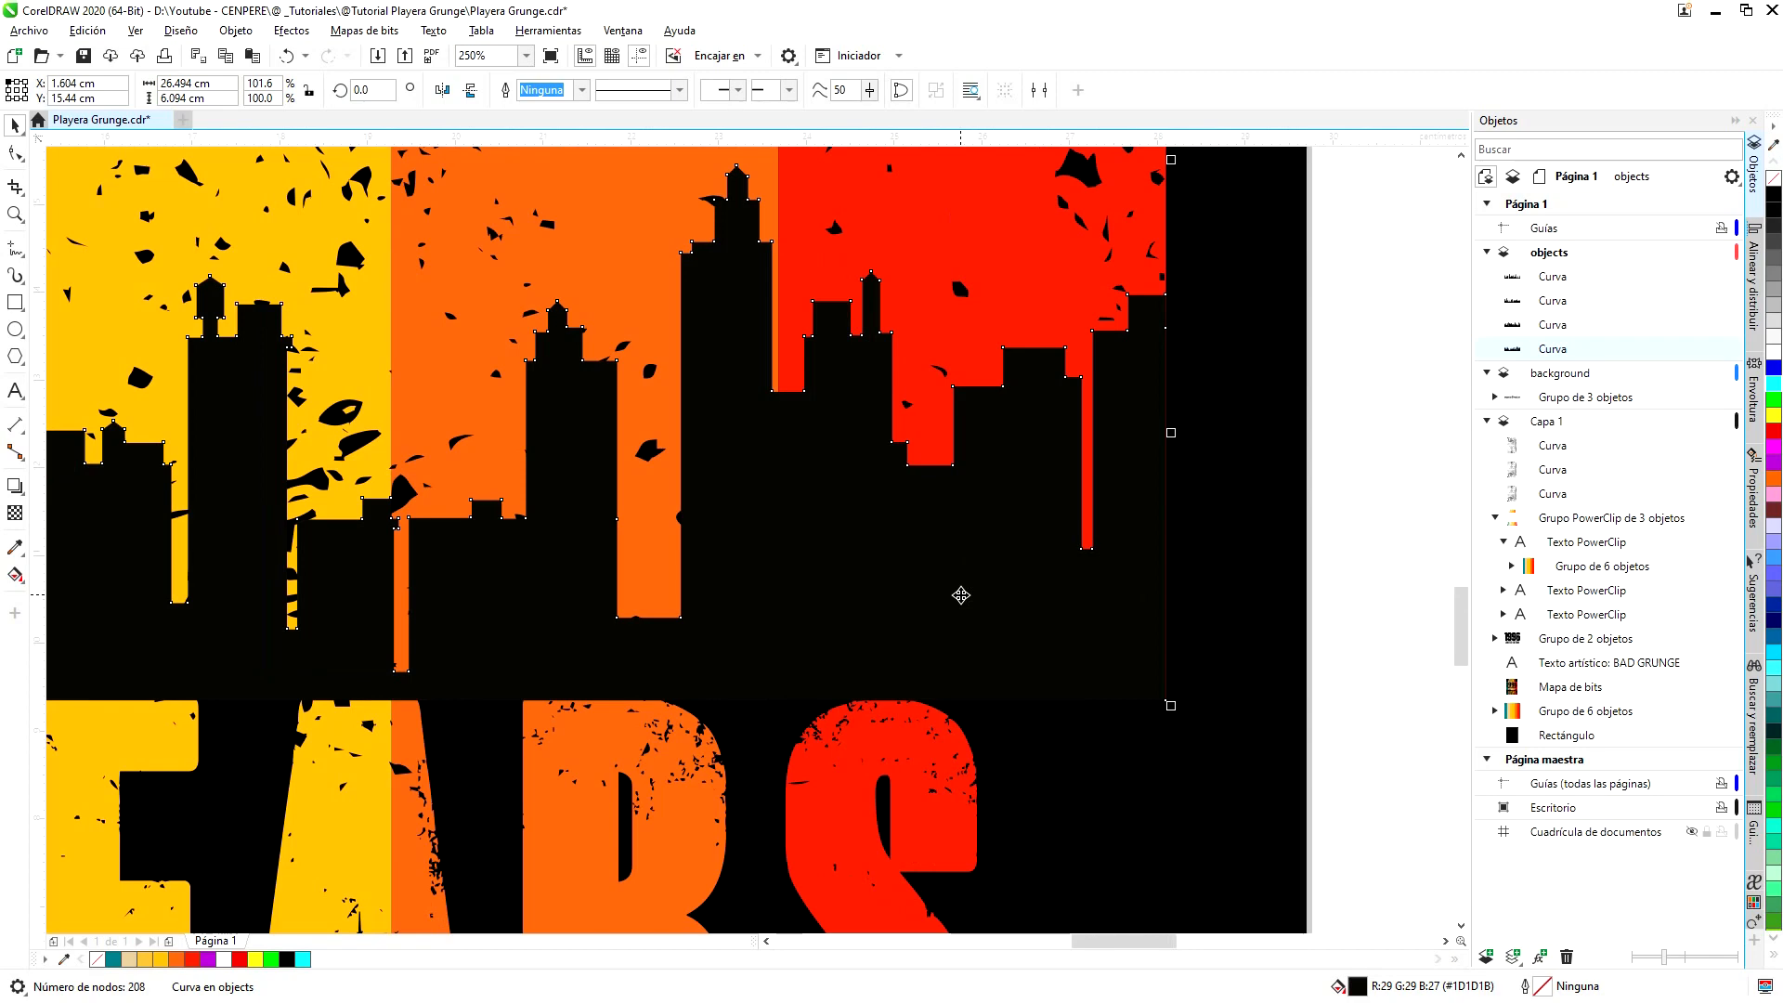
click(1016, 571)
scroll(1022, 625, down, 2)
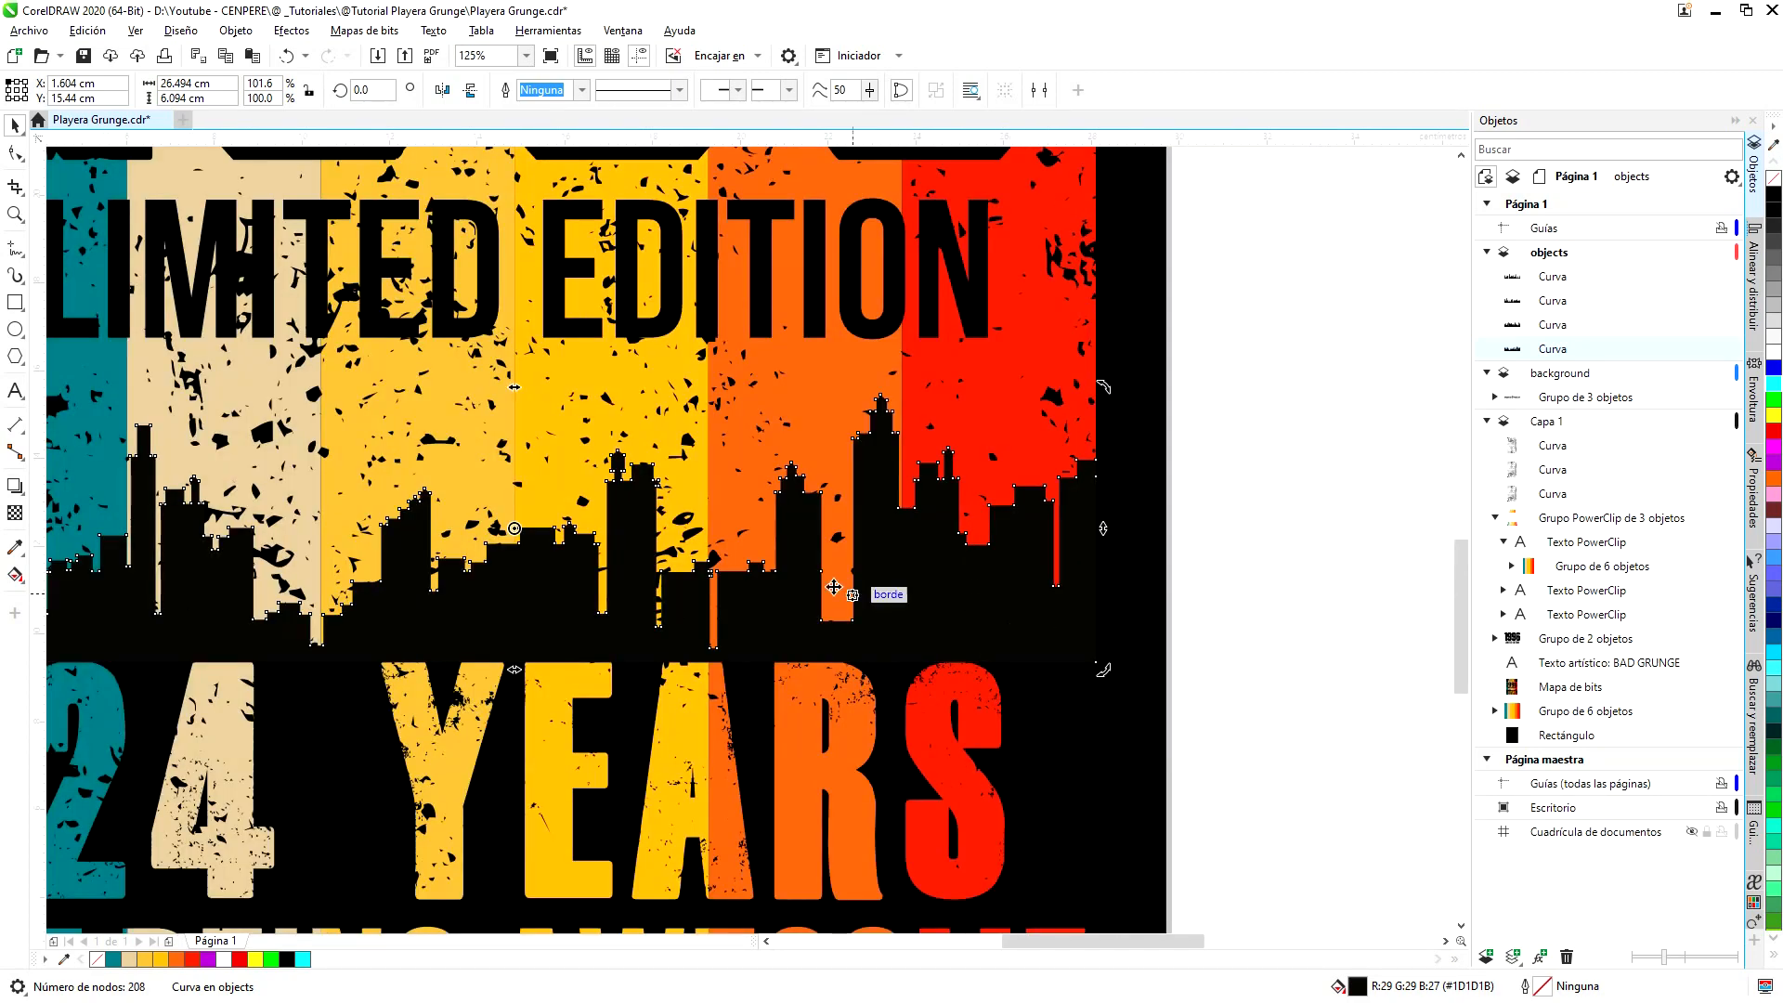
click(1774, 195)
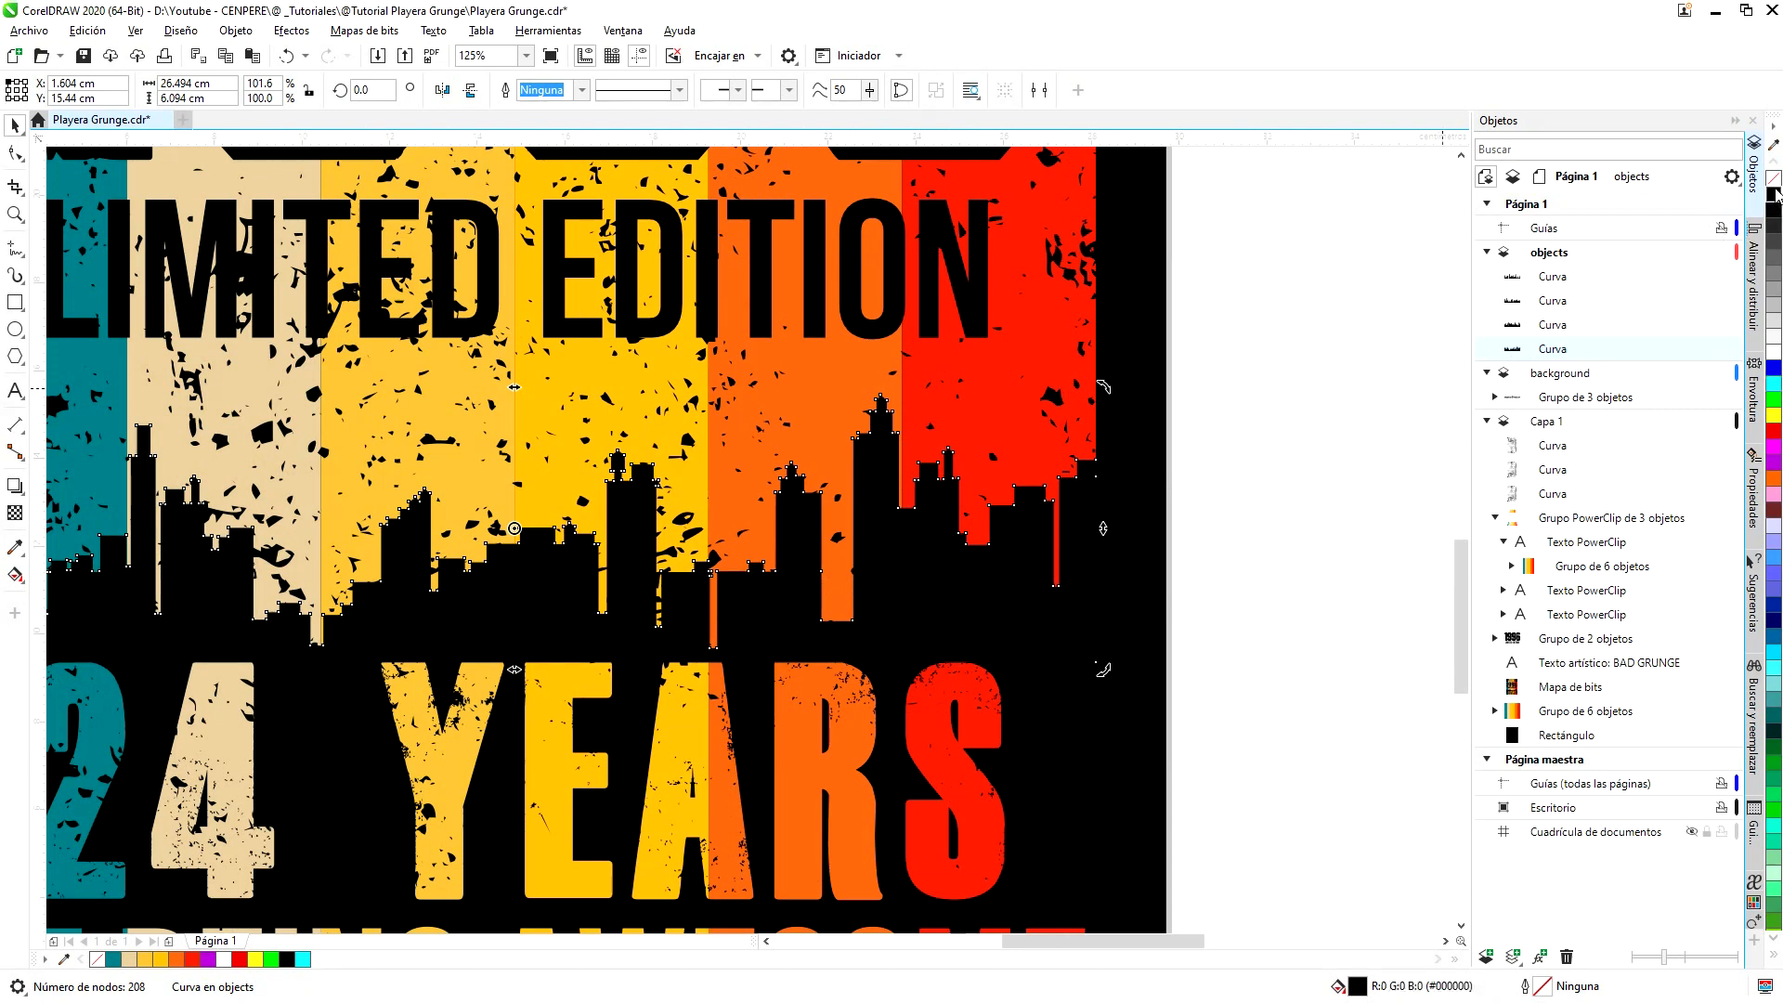
- Delete the three unused skylines together with the Freepik credit beside the design
scroll(1040, 688, down, 5)
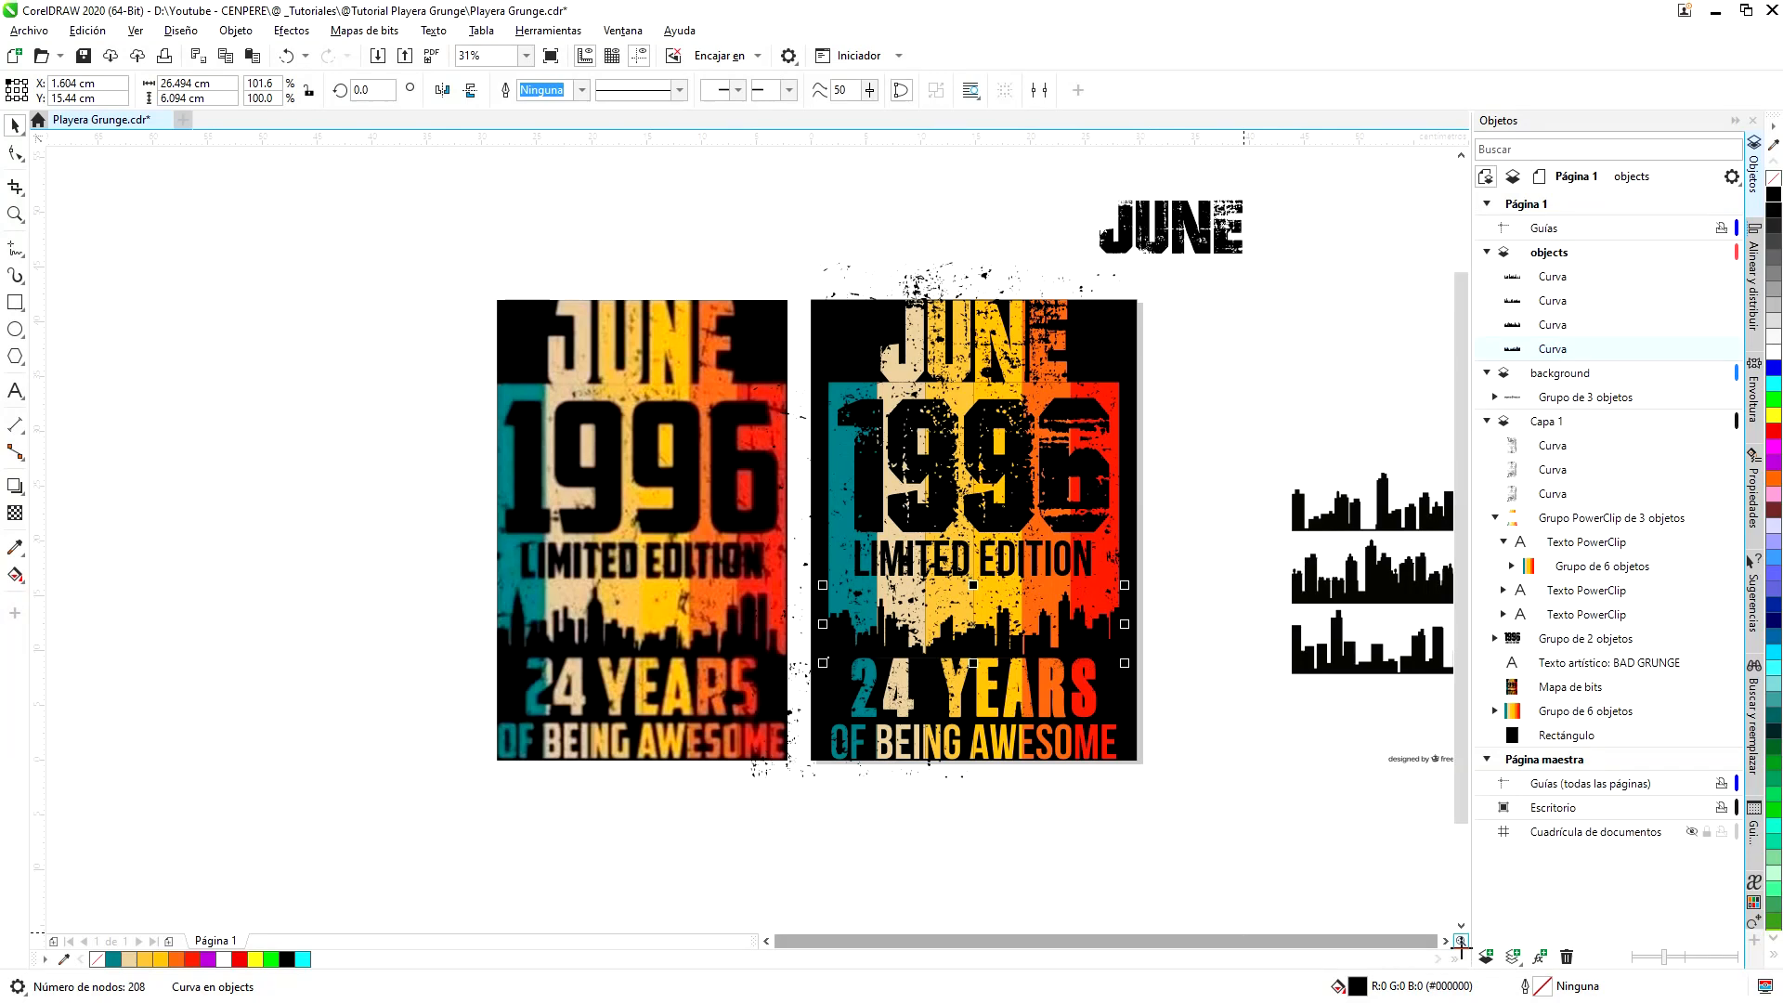
scroll(1317, 940, right, 3)
drag(1252, 333, 770, 853)
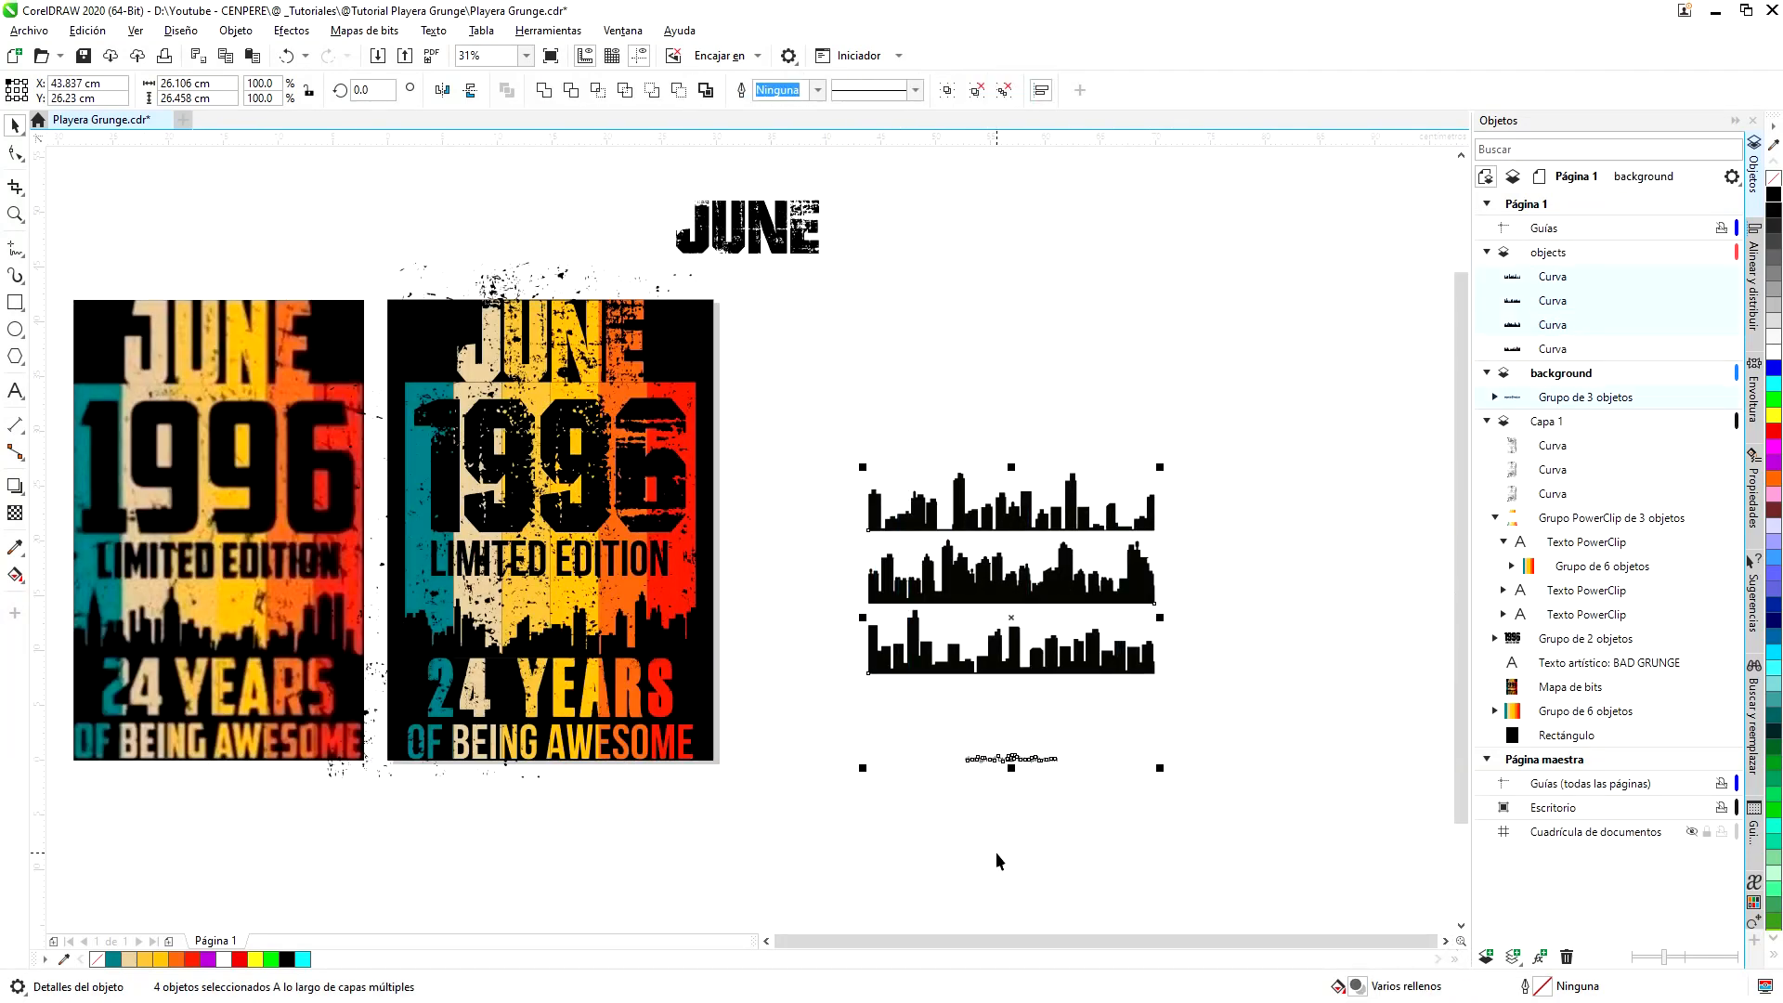
key(Delete)
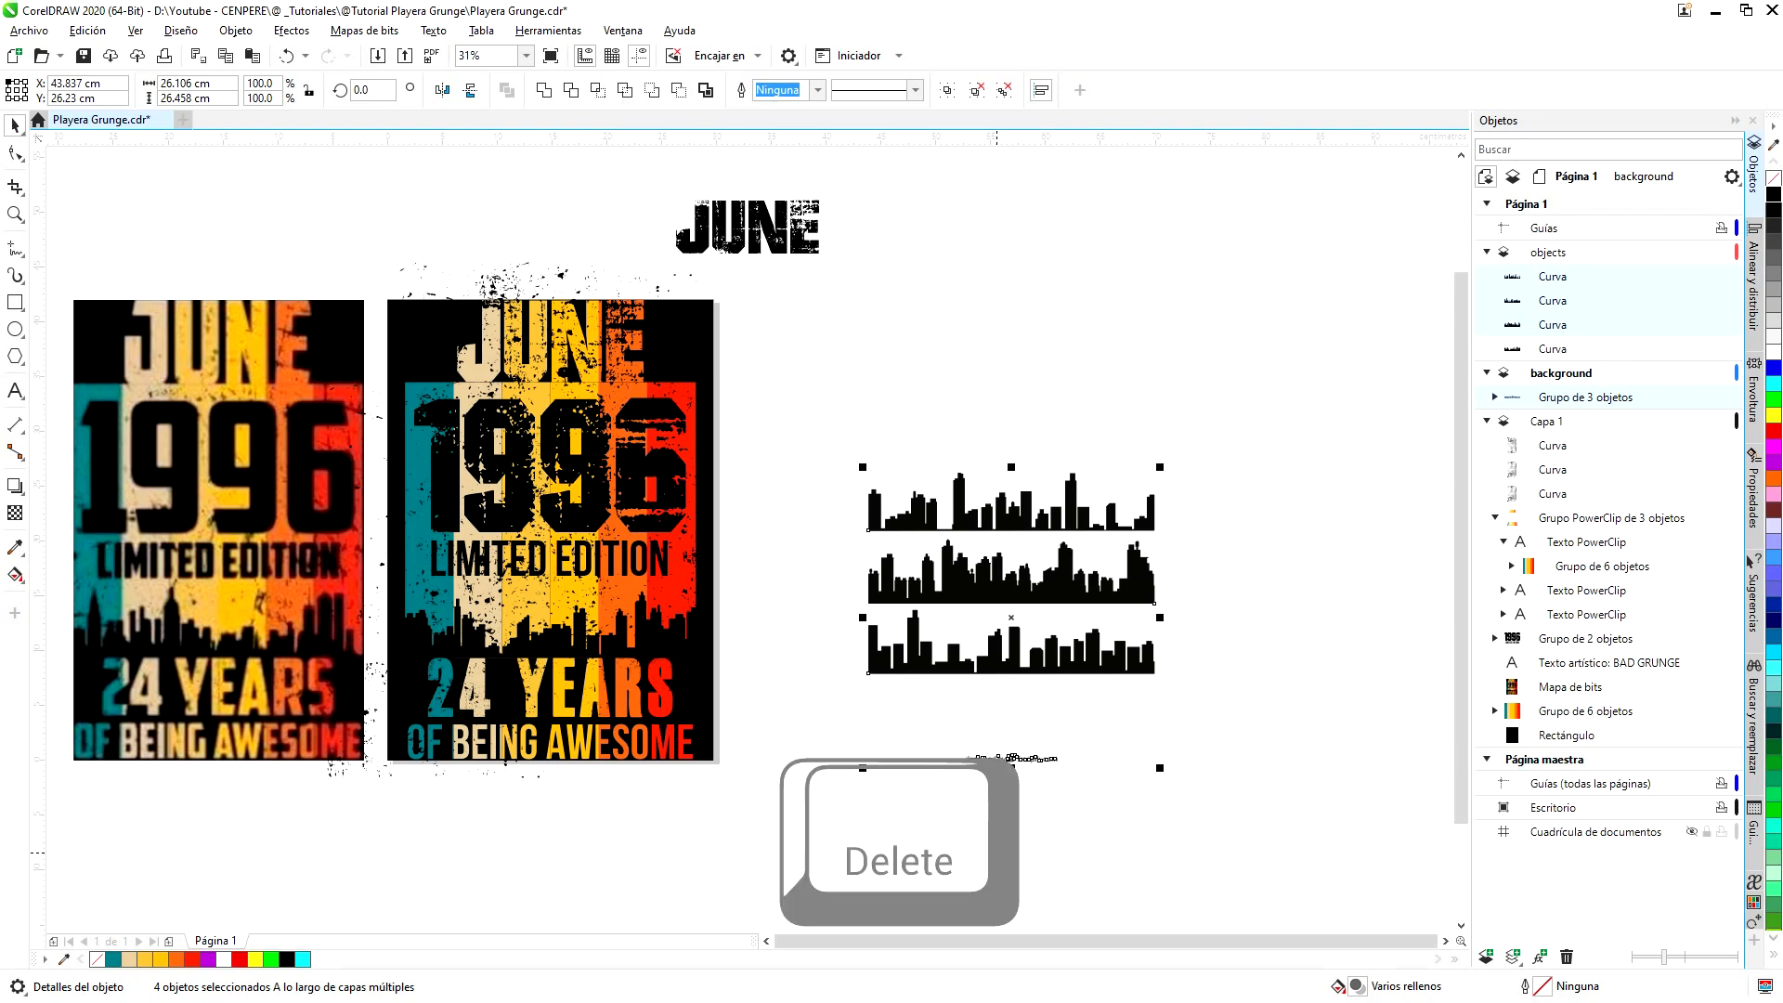
- Delete the loose black "JUNE" text above the design and the reference bitmap beside it
click(771, 239)
key(Delete)
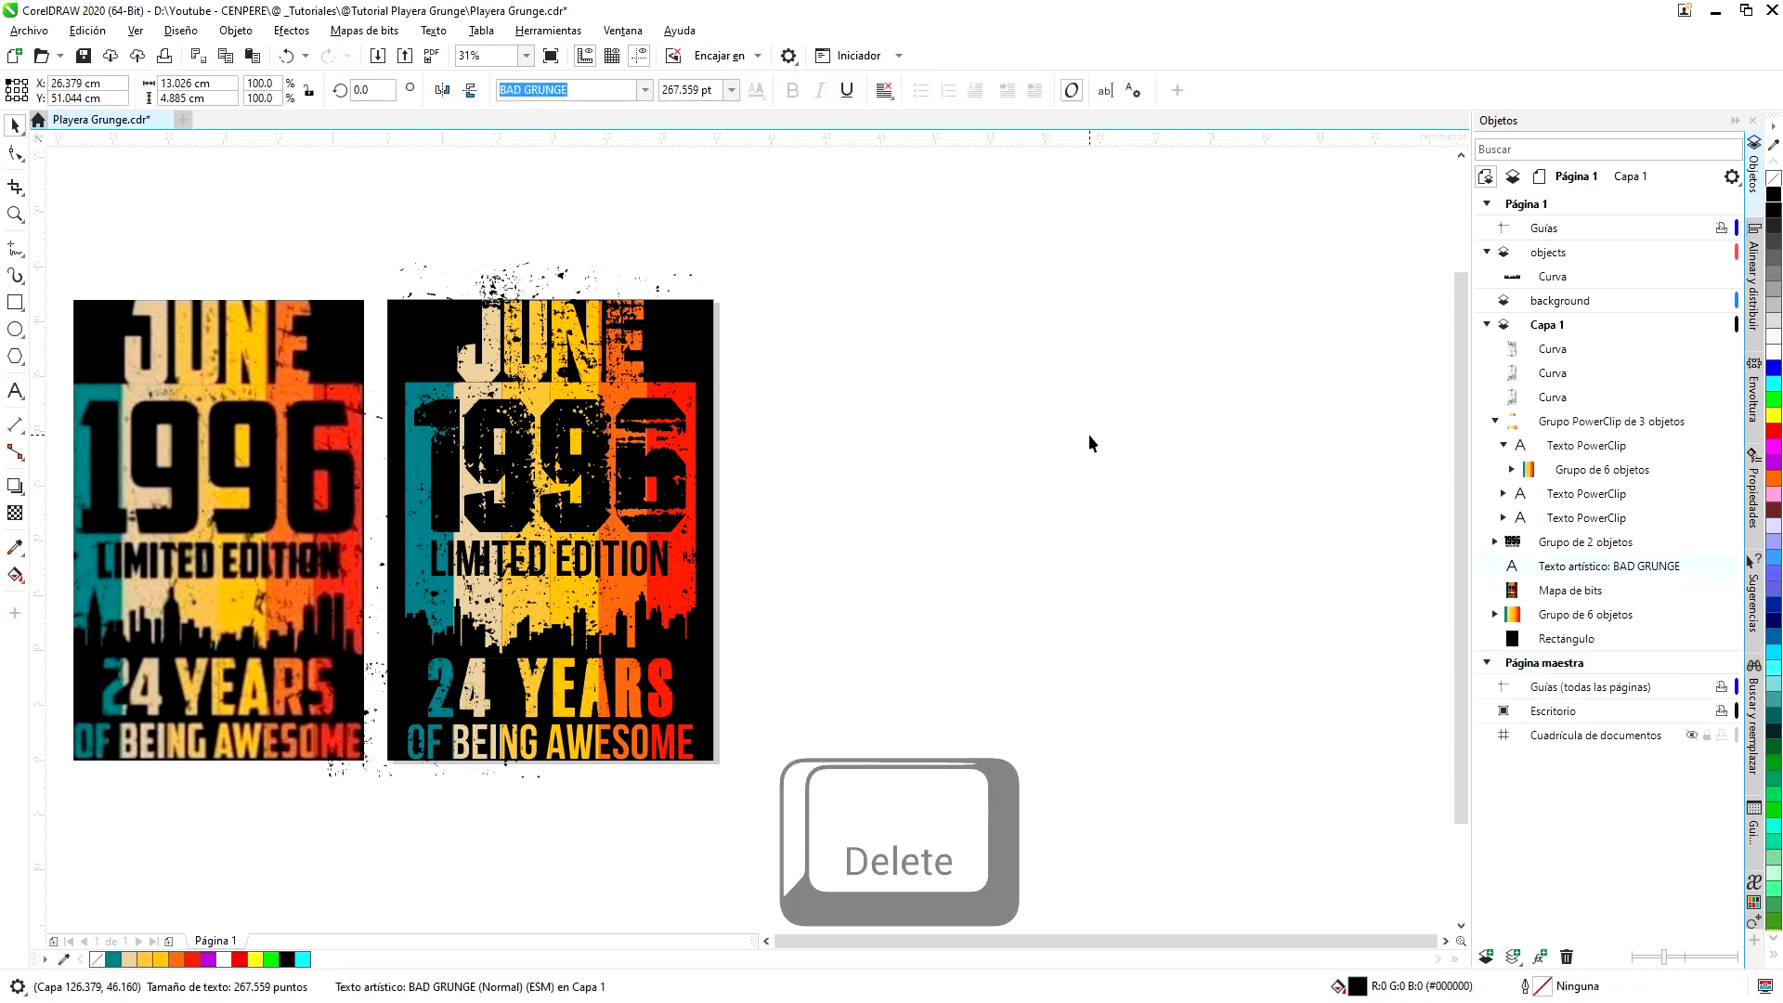
click(232, 308)
key(Delete)
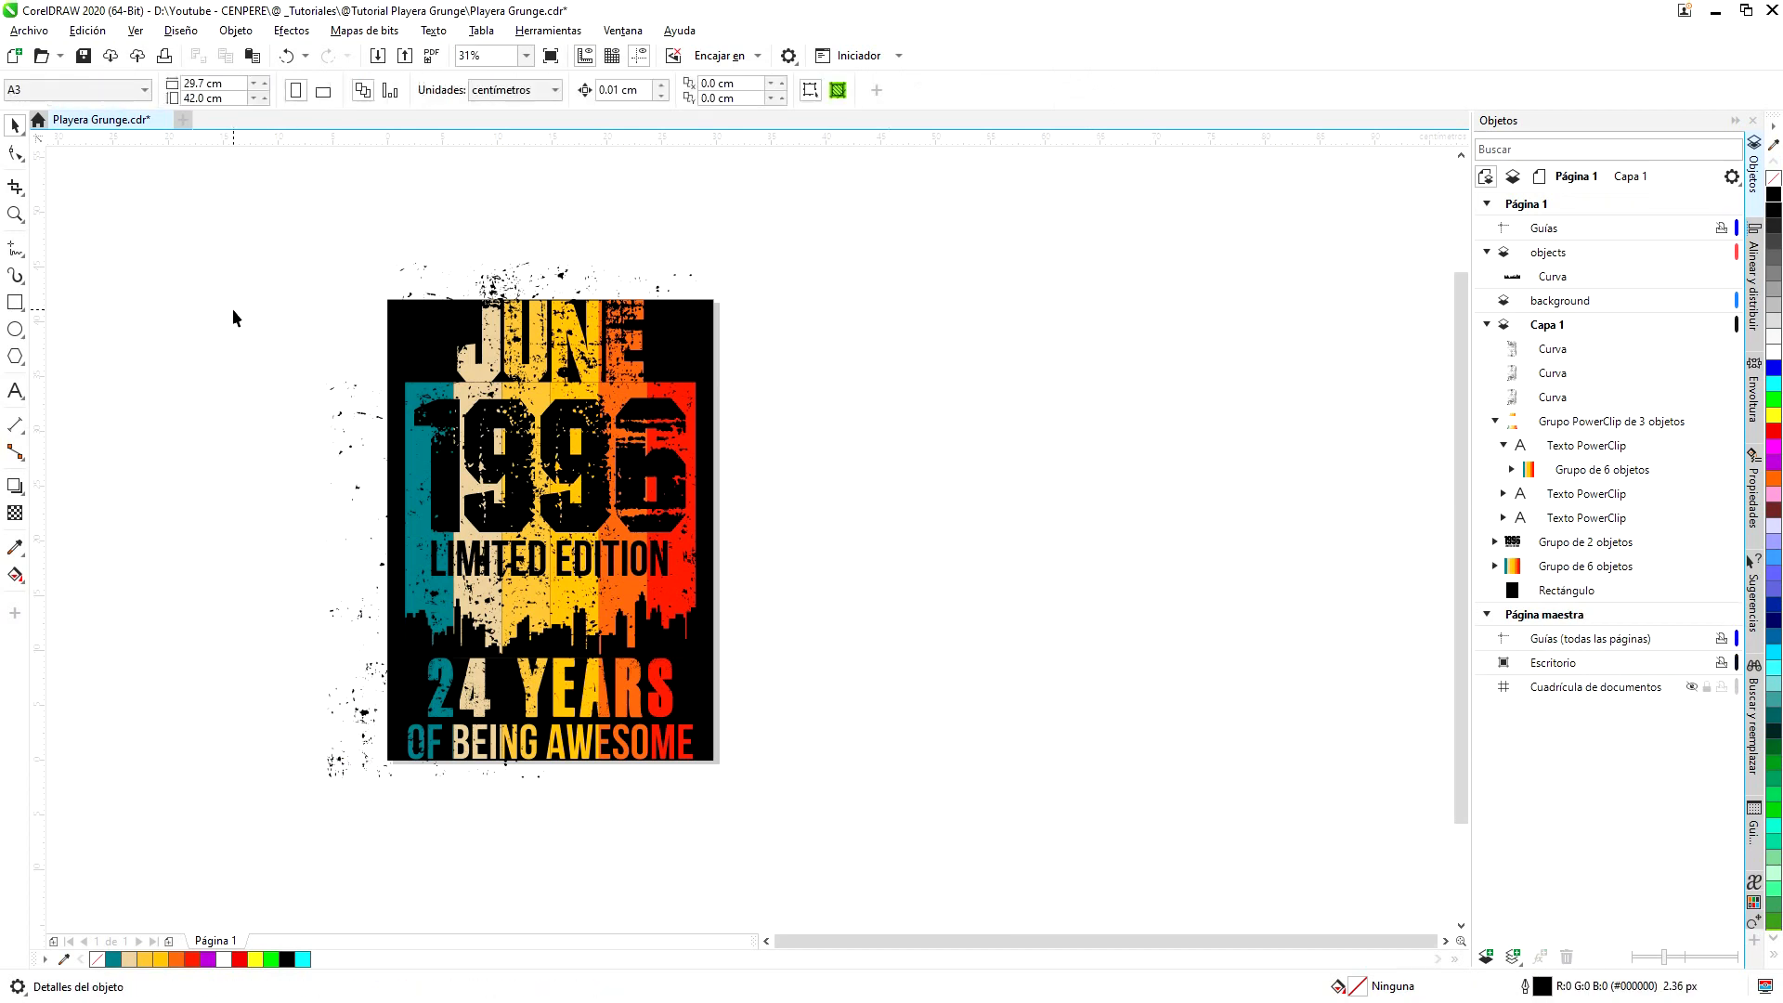
- Weld the three black speck texture curves over the design into a single curve
scroll(551, 520, down, 2)
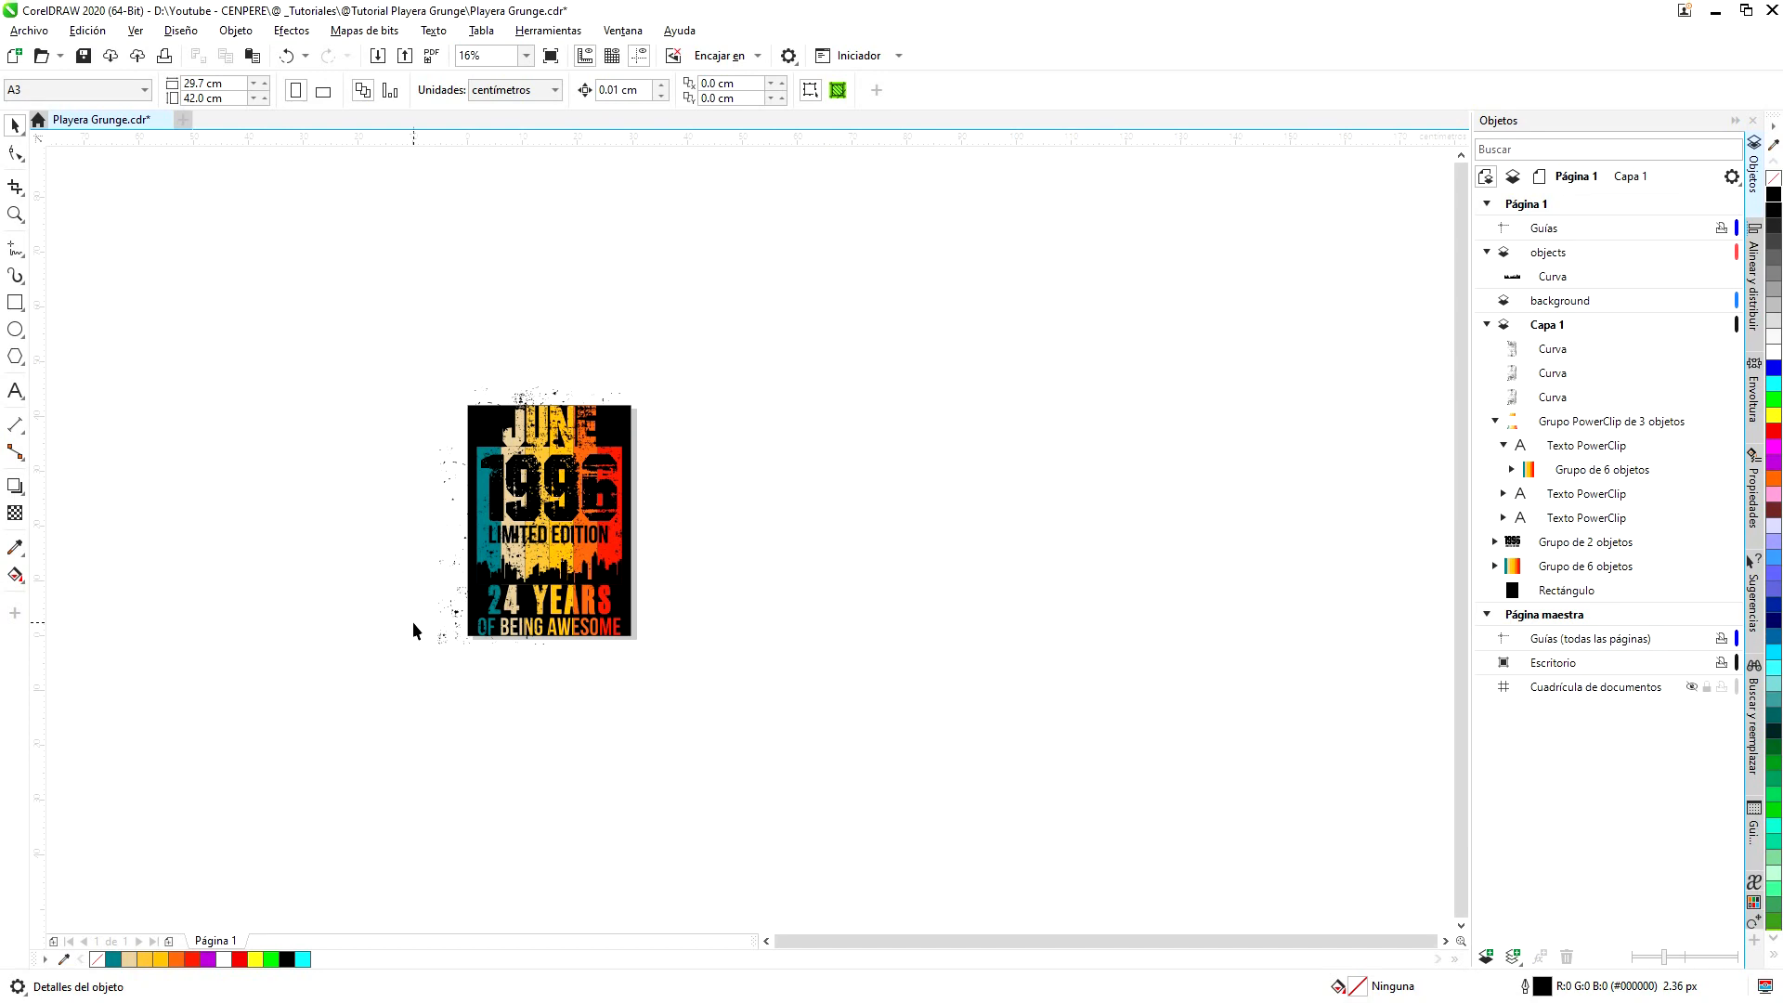
scroll(413, 621, up, 2)
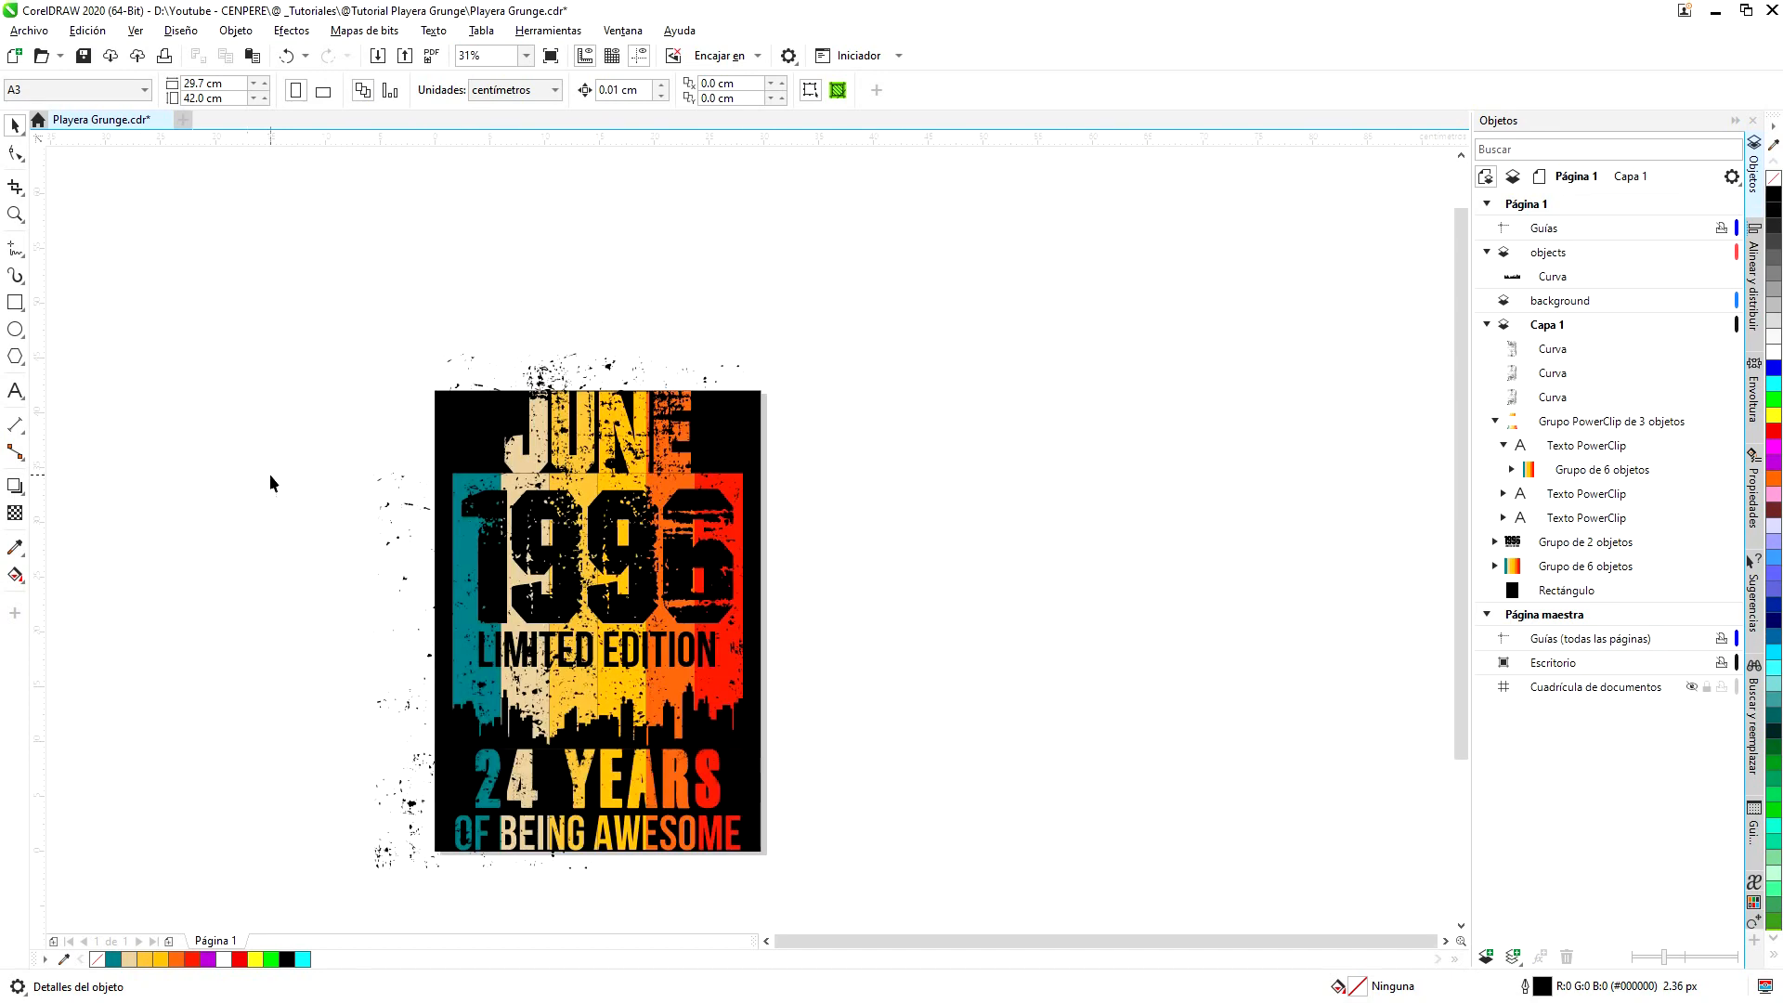
click(413, 808)
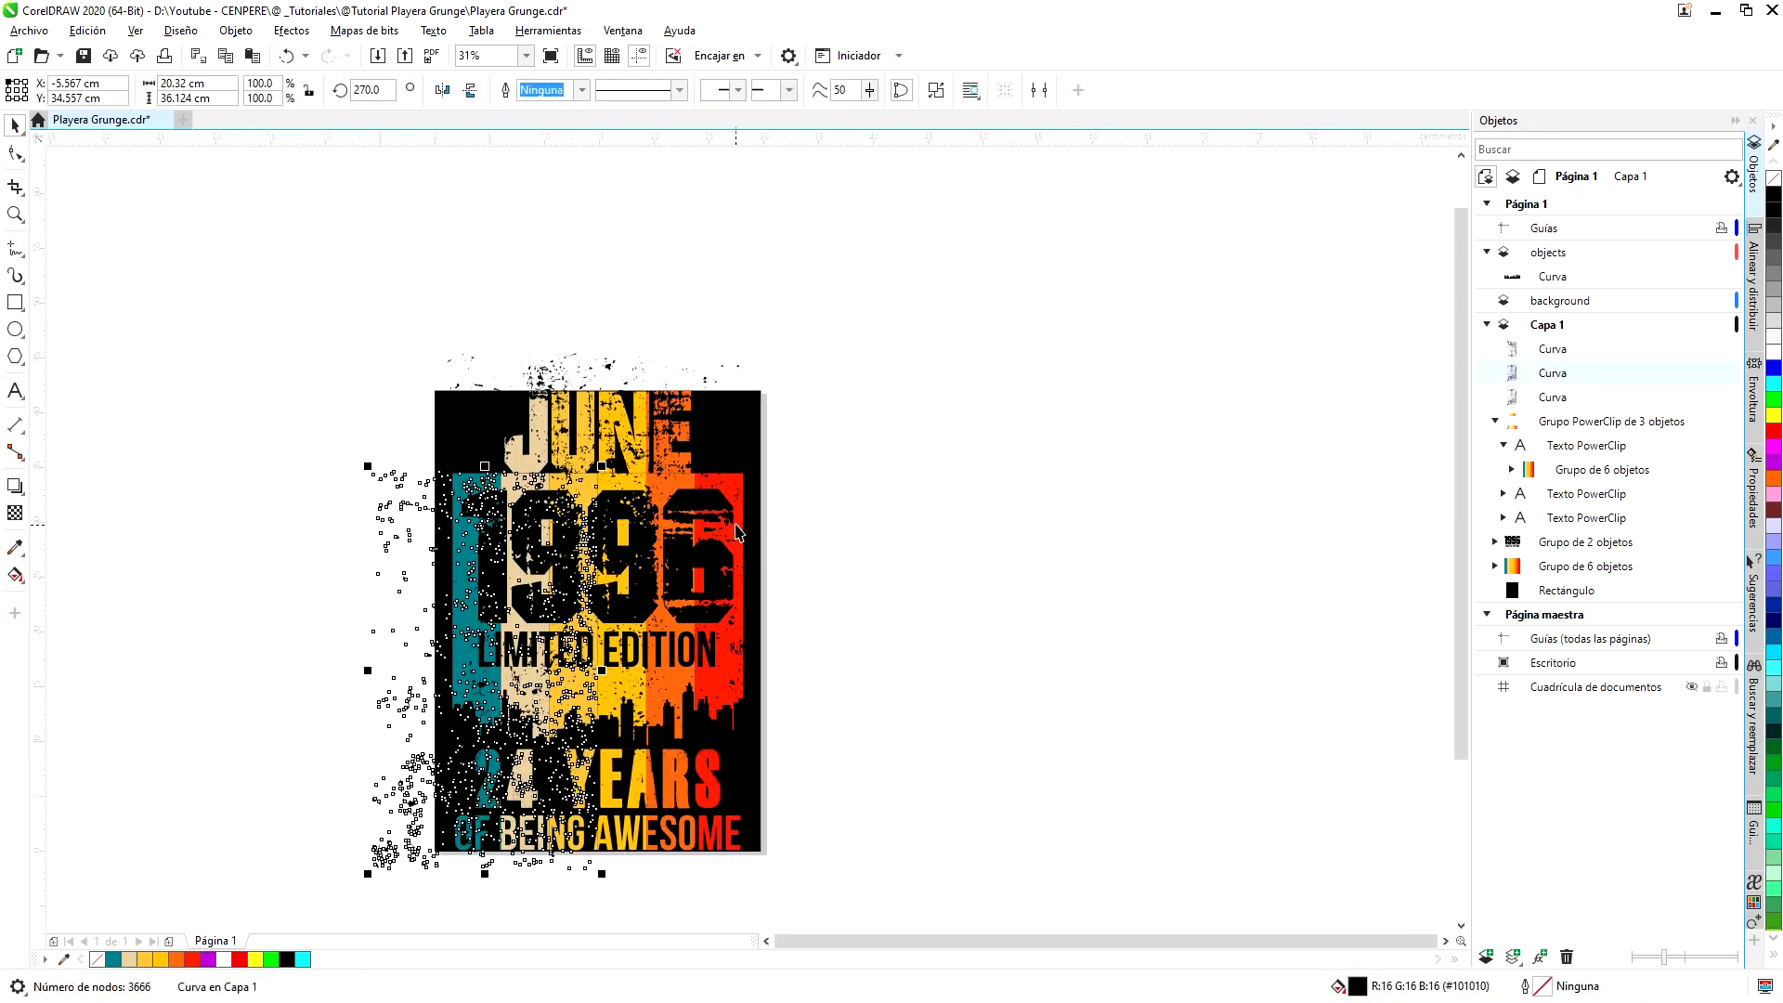
scroll(425, 611, up, 2)
scroll(426, 611, down, 2)
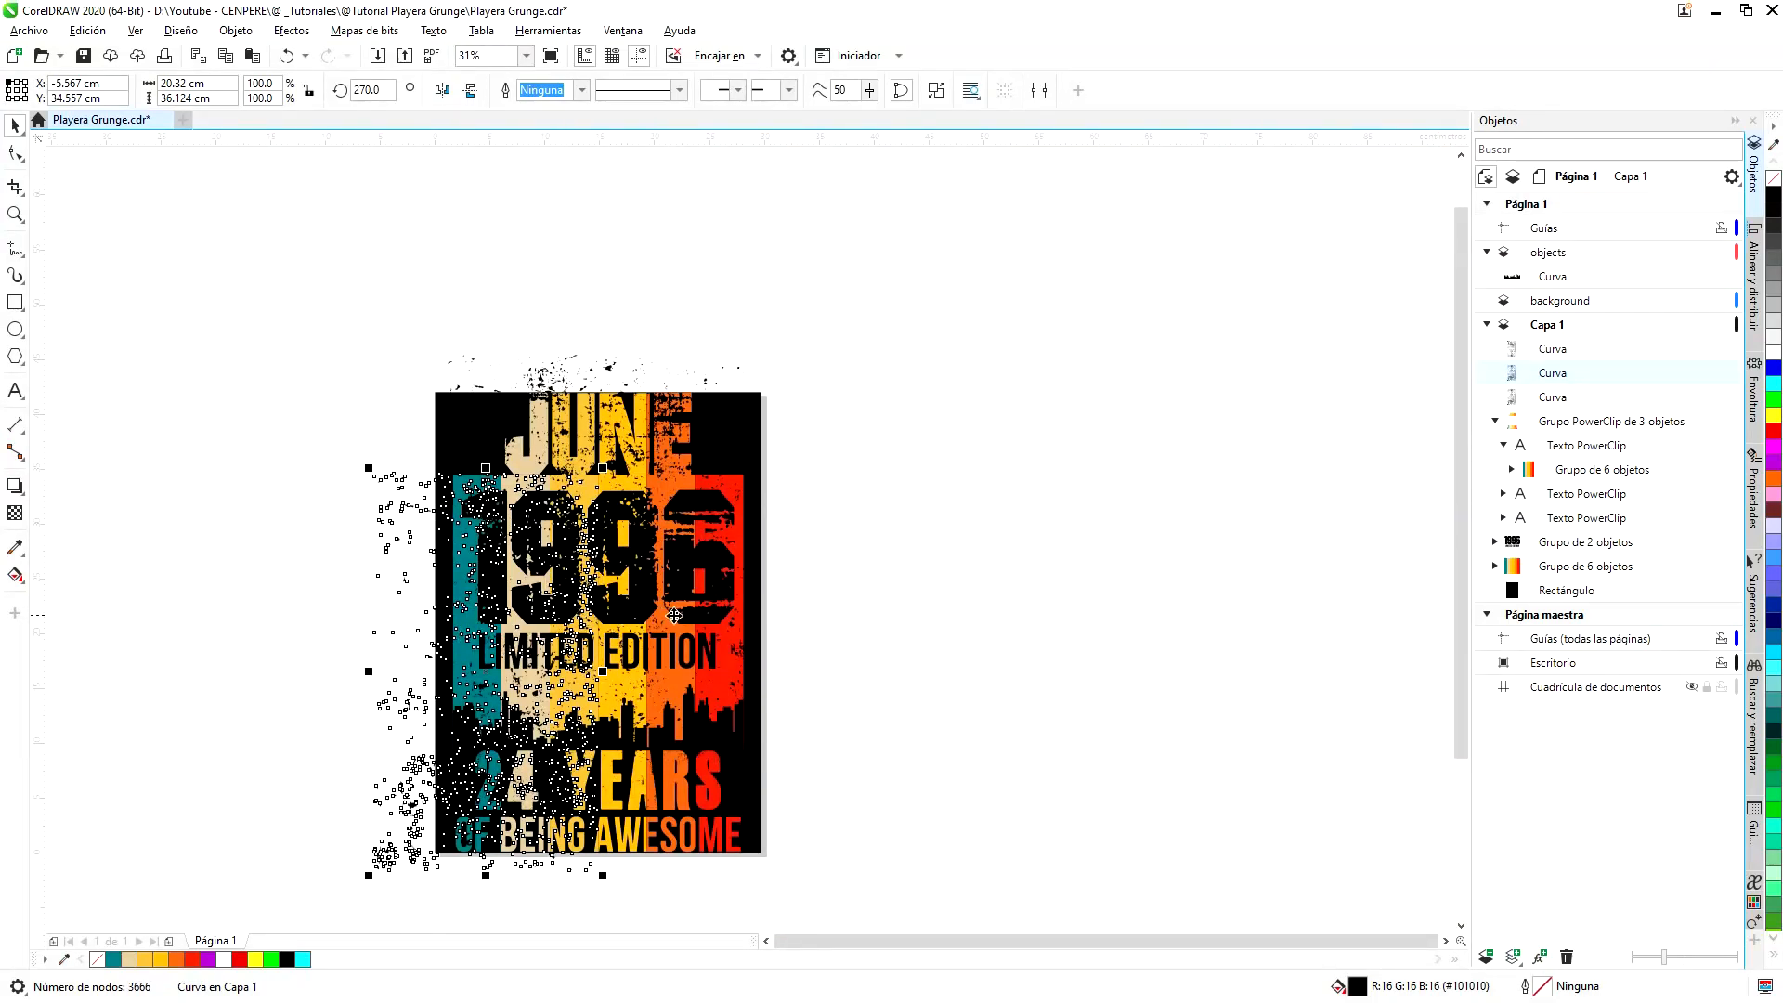
scroll(699, 615, up, 2)
scroll(840, 642, down, 2)
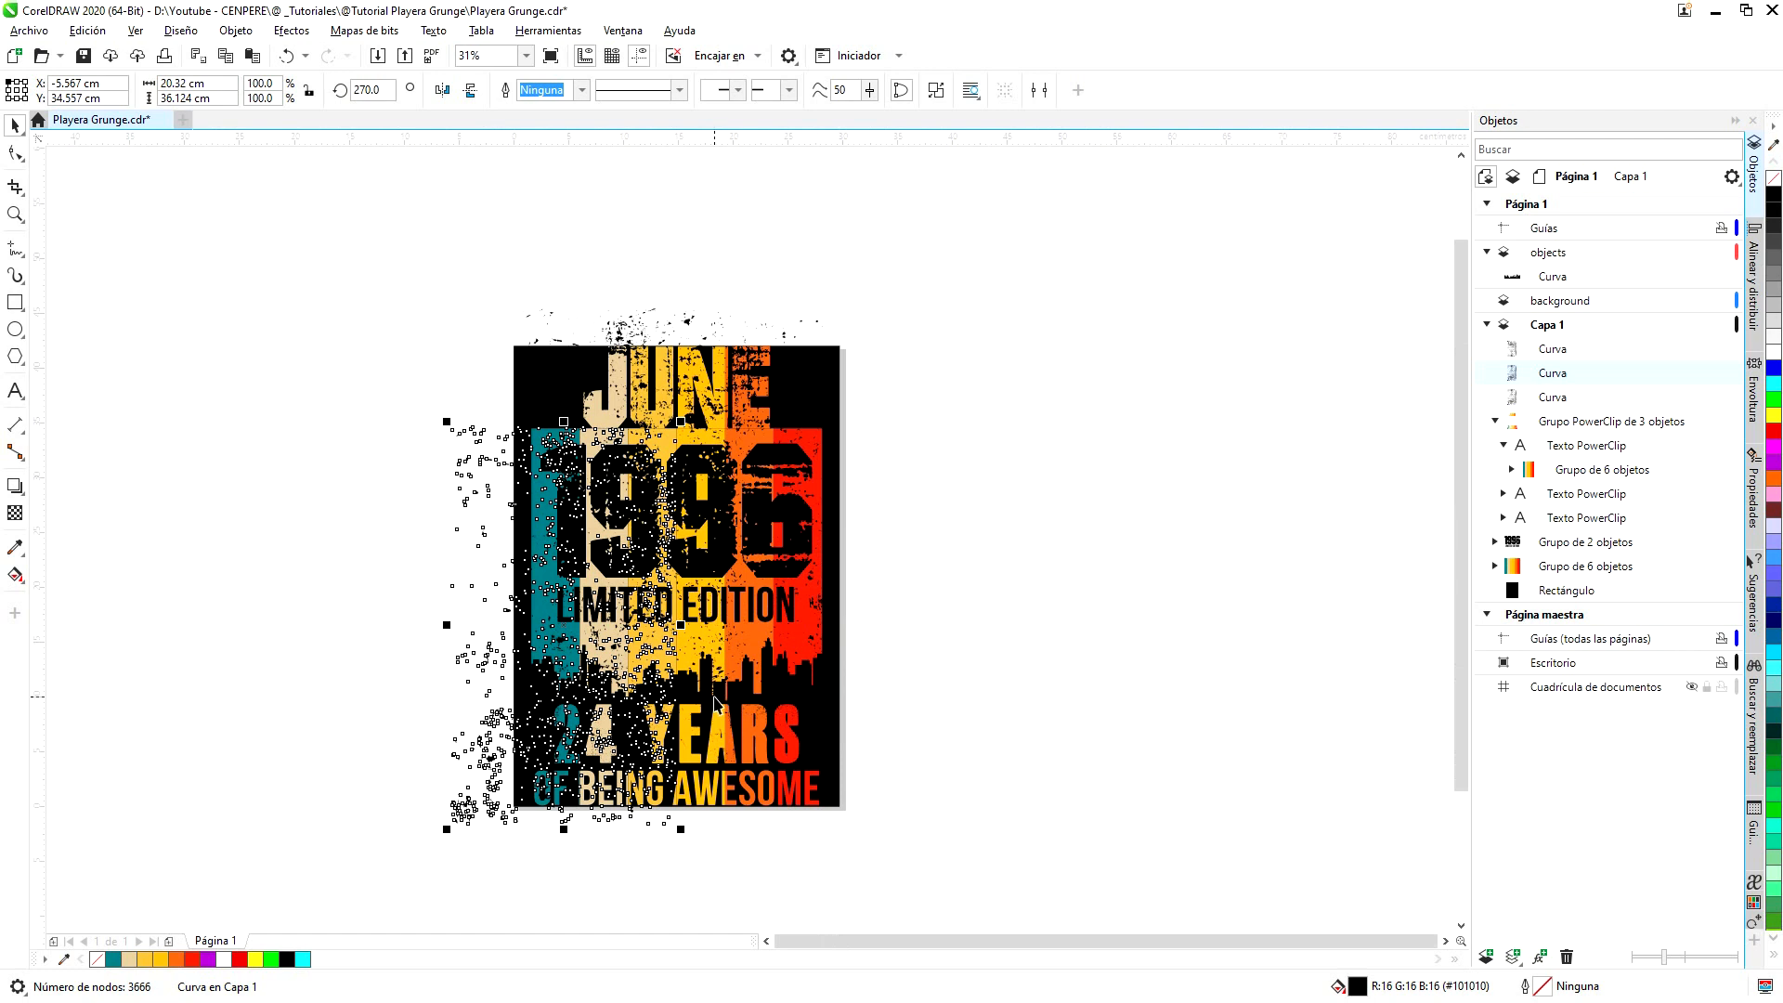
click(1553, 397)
shift+click(1560, 381)
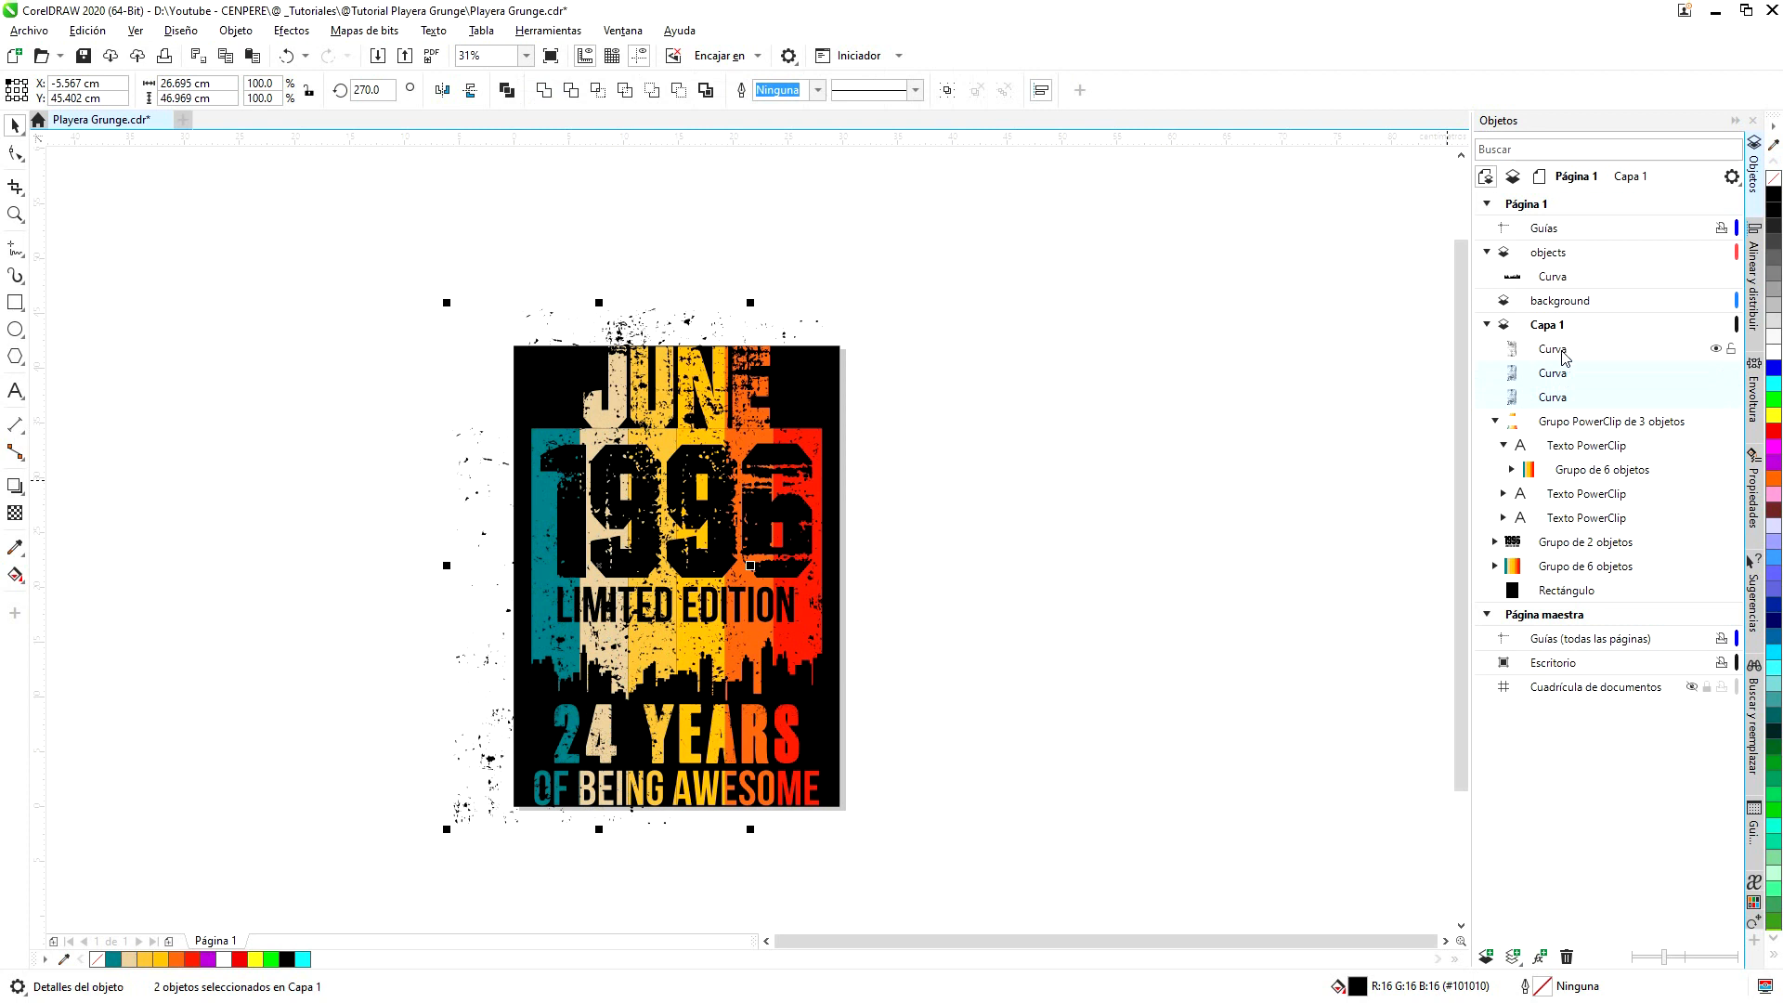
shift+click(1563, 351)
click(551, 93)
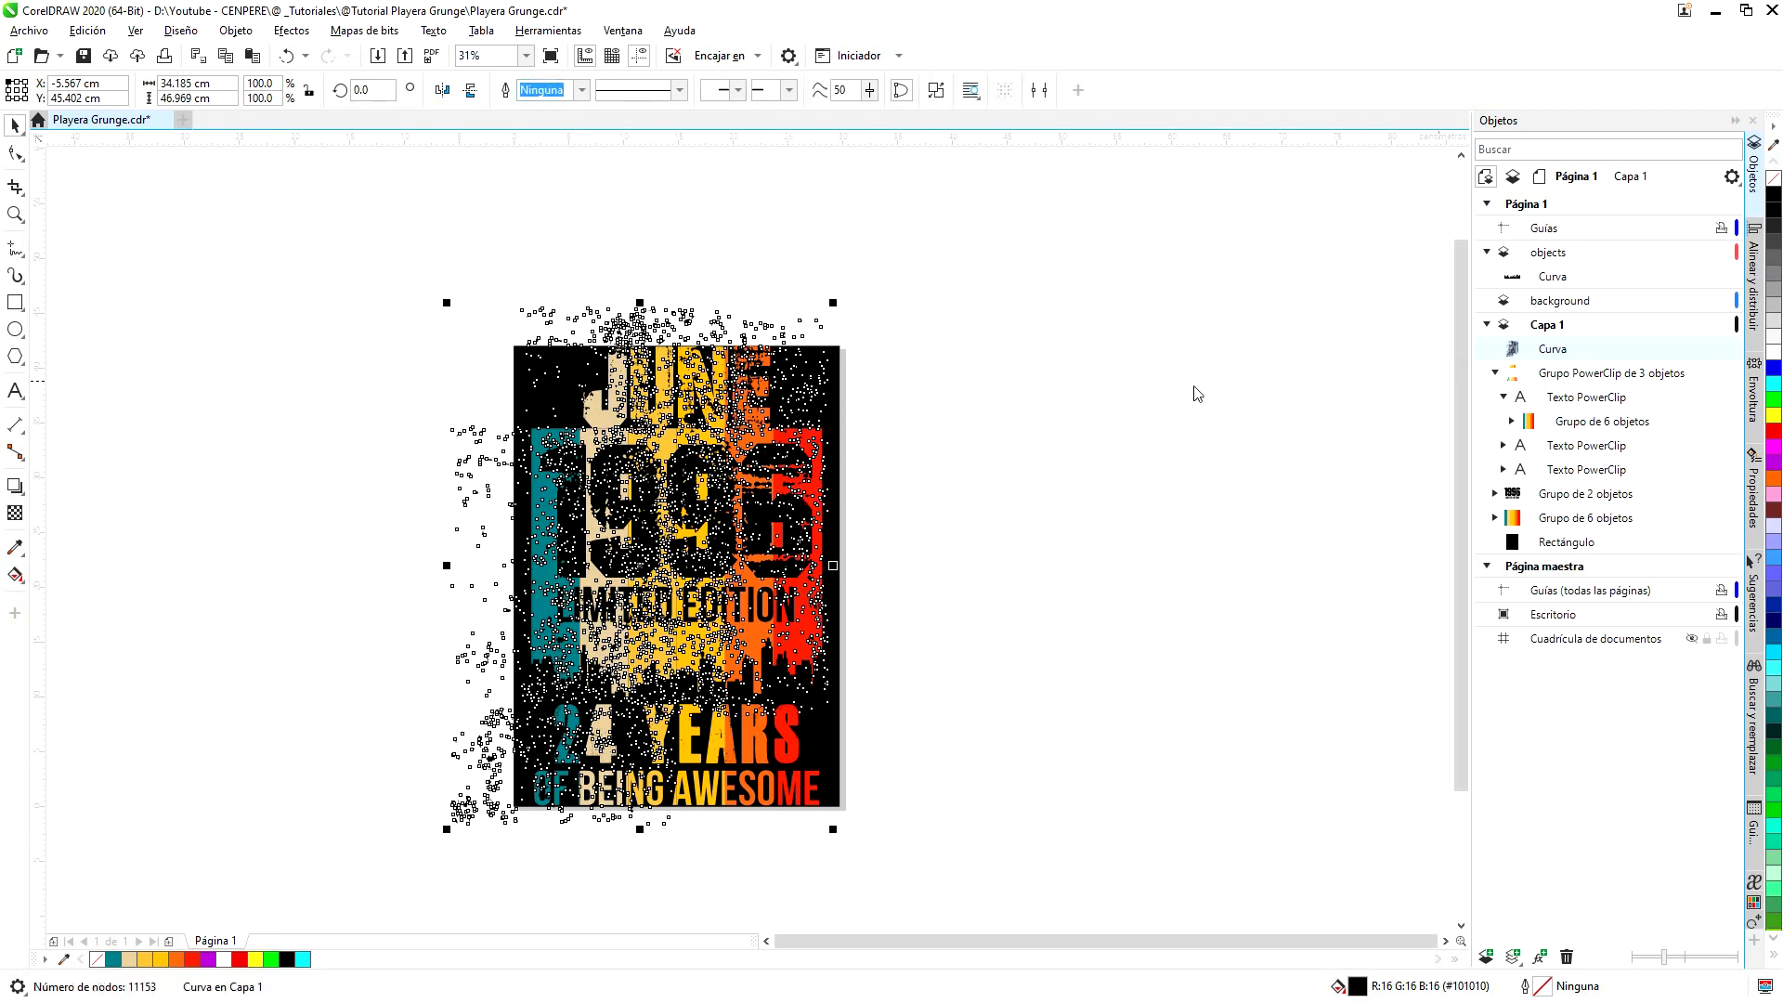
click(982, 387)
click(662, 323)
click(435, 749)
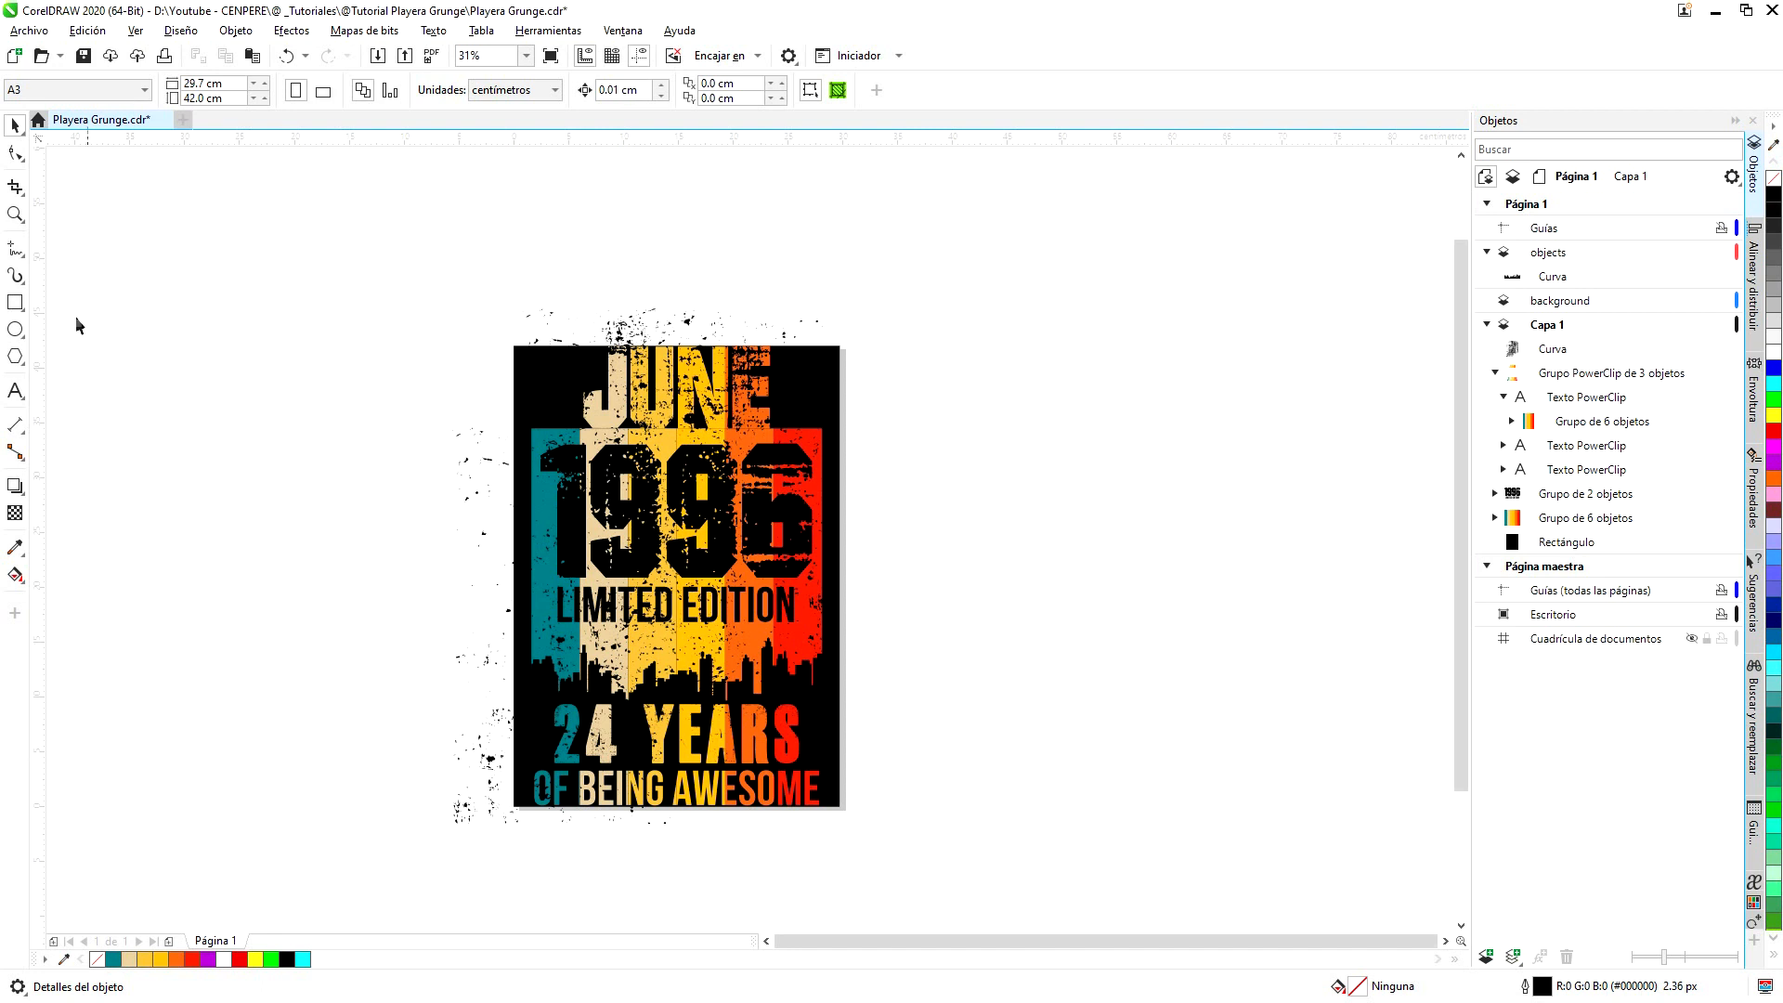
- Draw a rectangle about 38.76 by 64.86 cm flush against the page's left edge and trim the overhanging specks with it
click(15, 303)
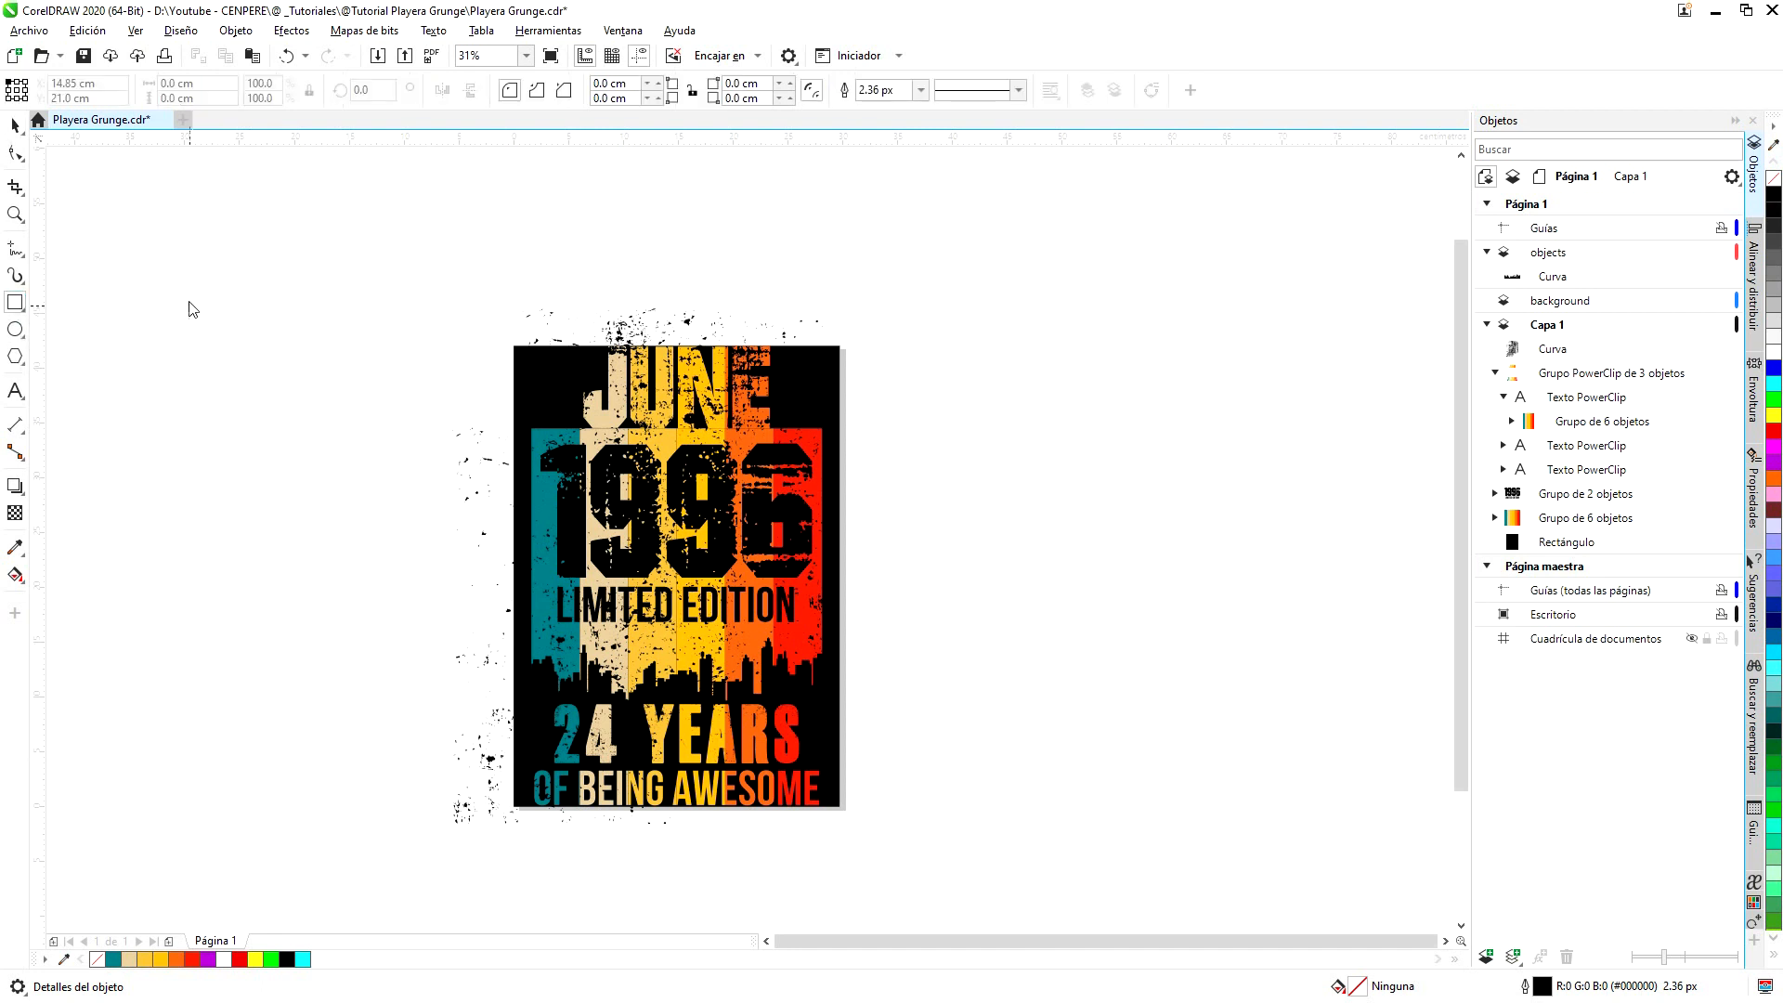
mouse_move(88, 184)
mouse_down()
mouse_move(476, 811)
mouse_move(509, 815)
mouse_move(513, 791)
mouse_up()
drag(302, 801, 307, 897)
key(shift)
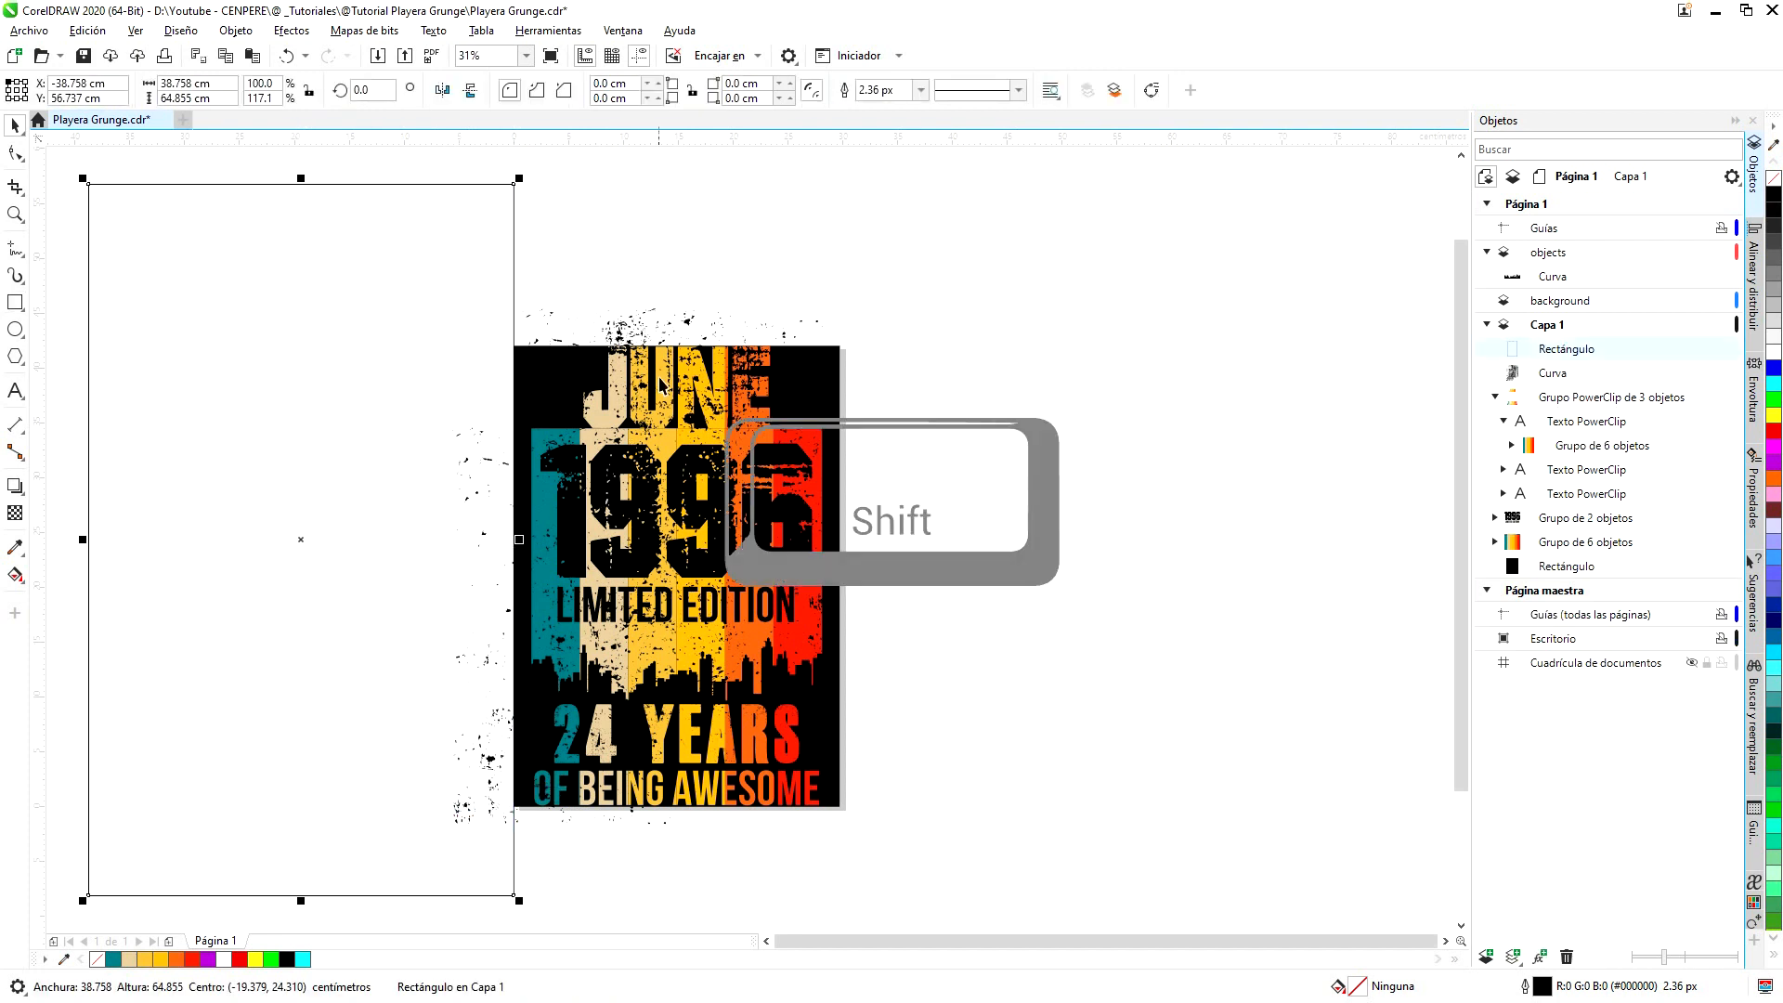
shift+click(639, 340)
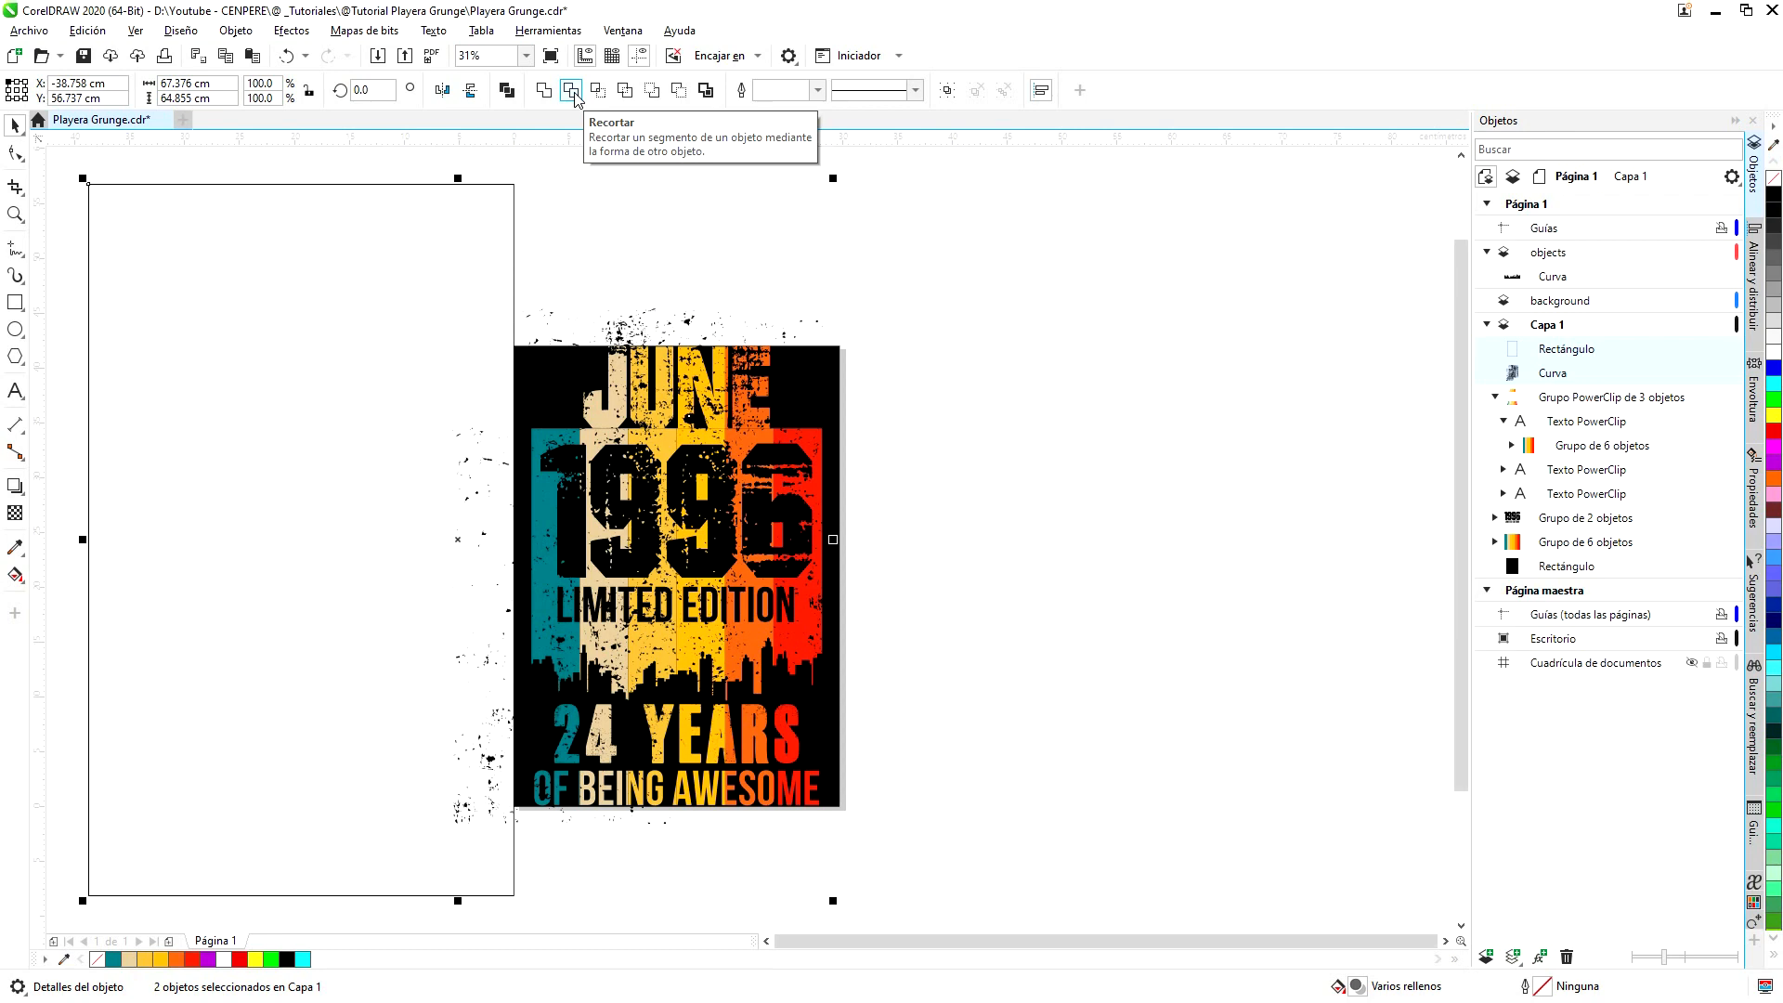
click(572, 92)
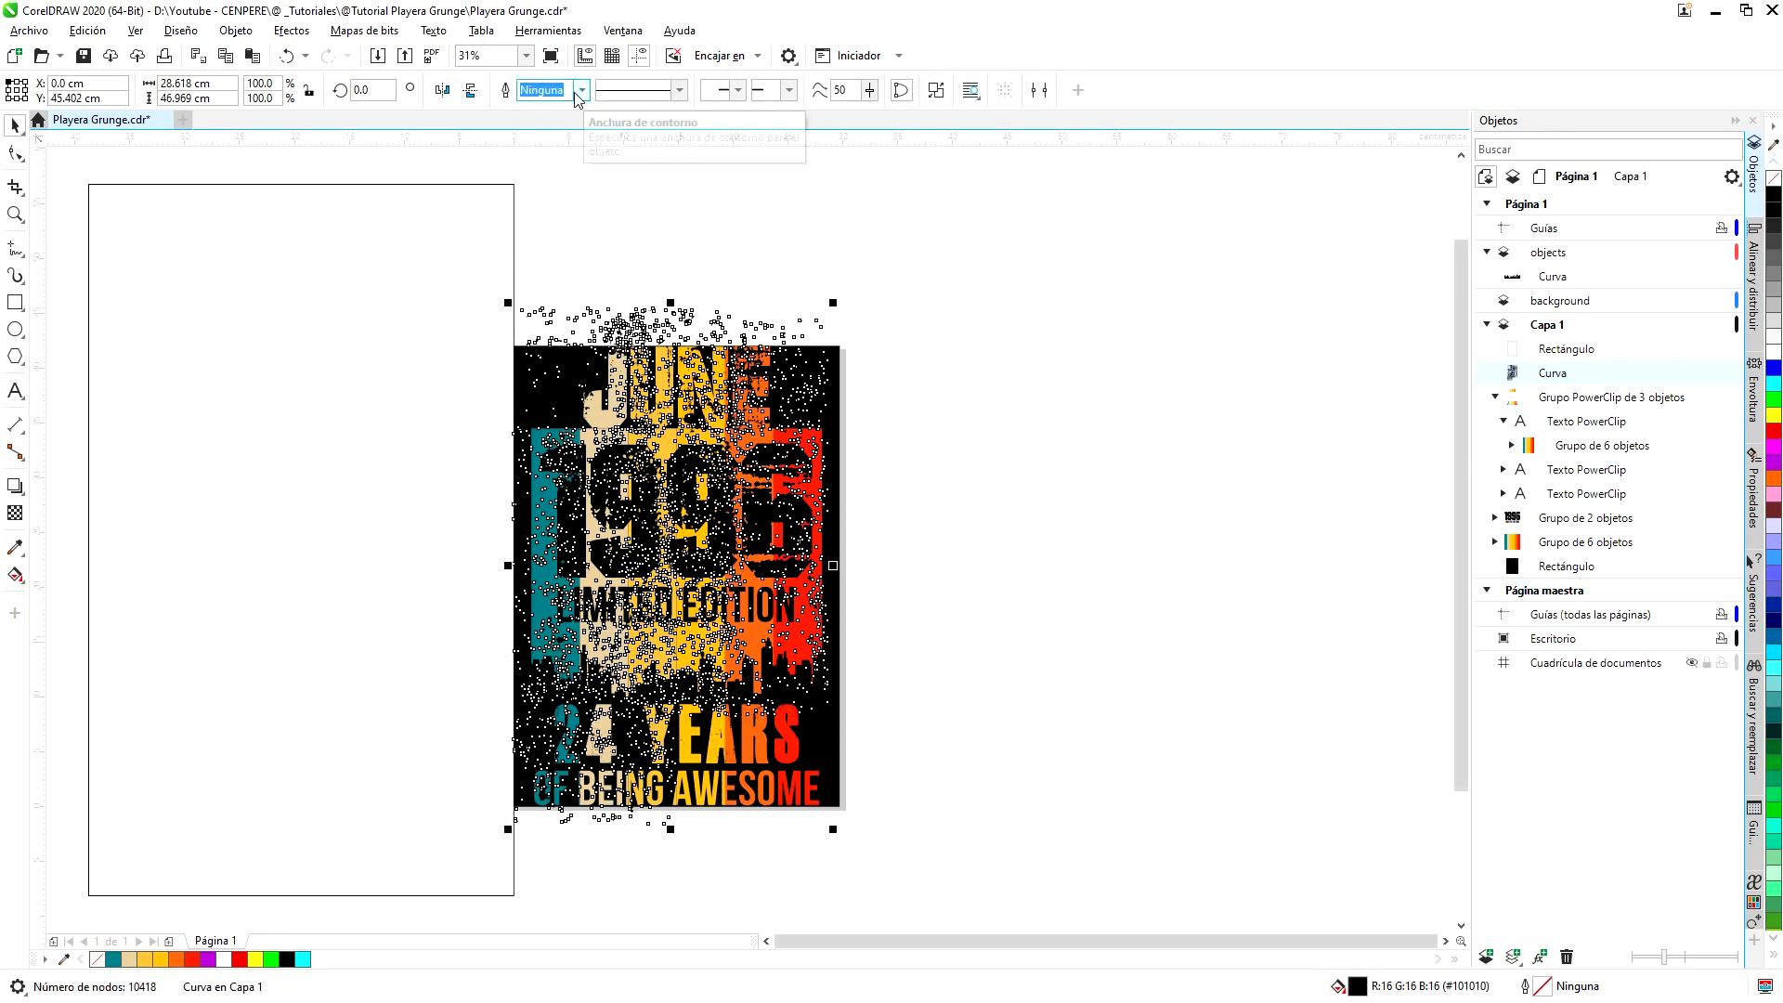
- Move the rectangle flush against the page's right edge at X 29.7 cm and trim the speck texture with it
click(316, 296)
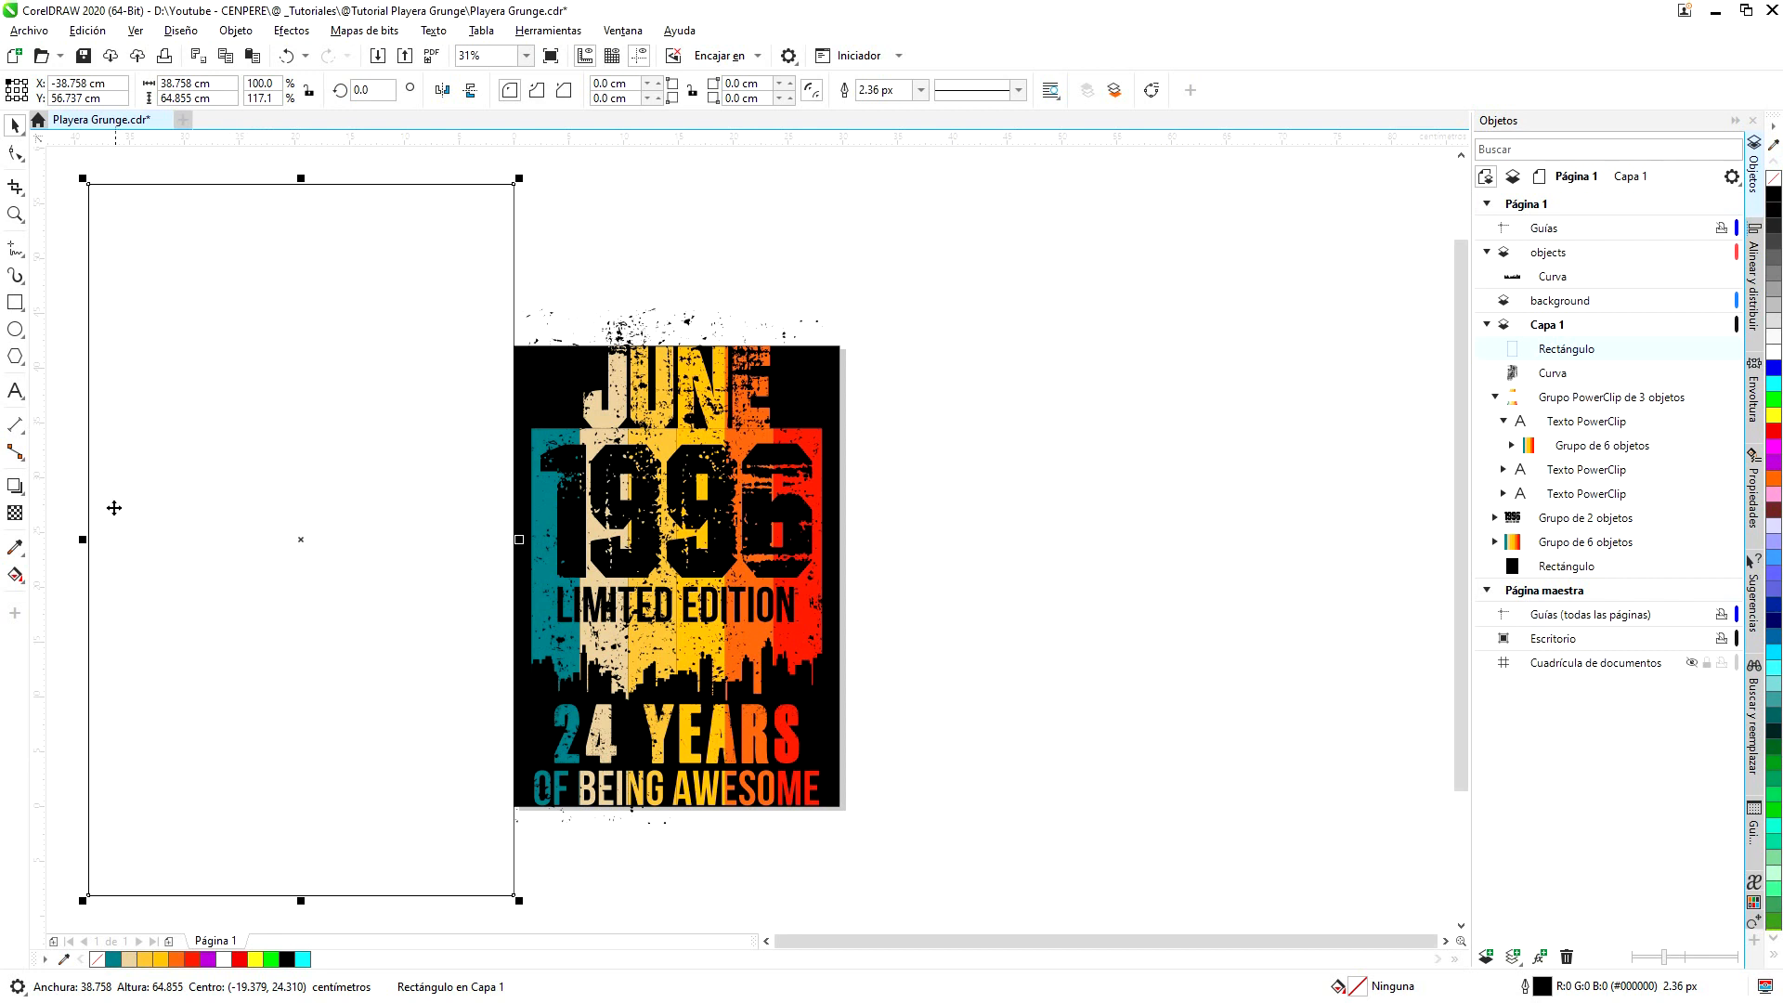
drag(88, 496, 838, 569)
scroll(876, 615, up, 3)
scroll(878, 615, down, 2)
scroll(876, 629, up, 2)
scroll(846, 614, up, 2)
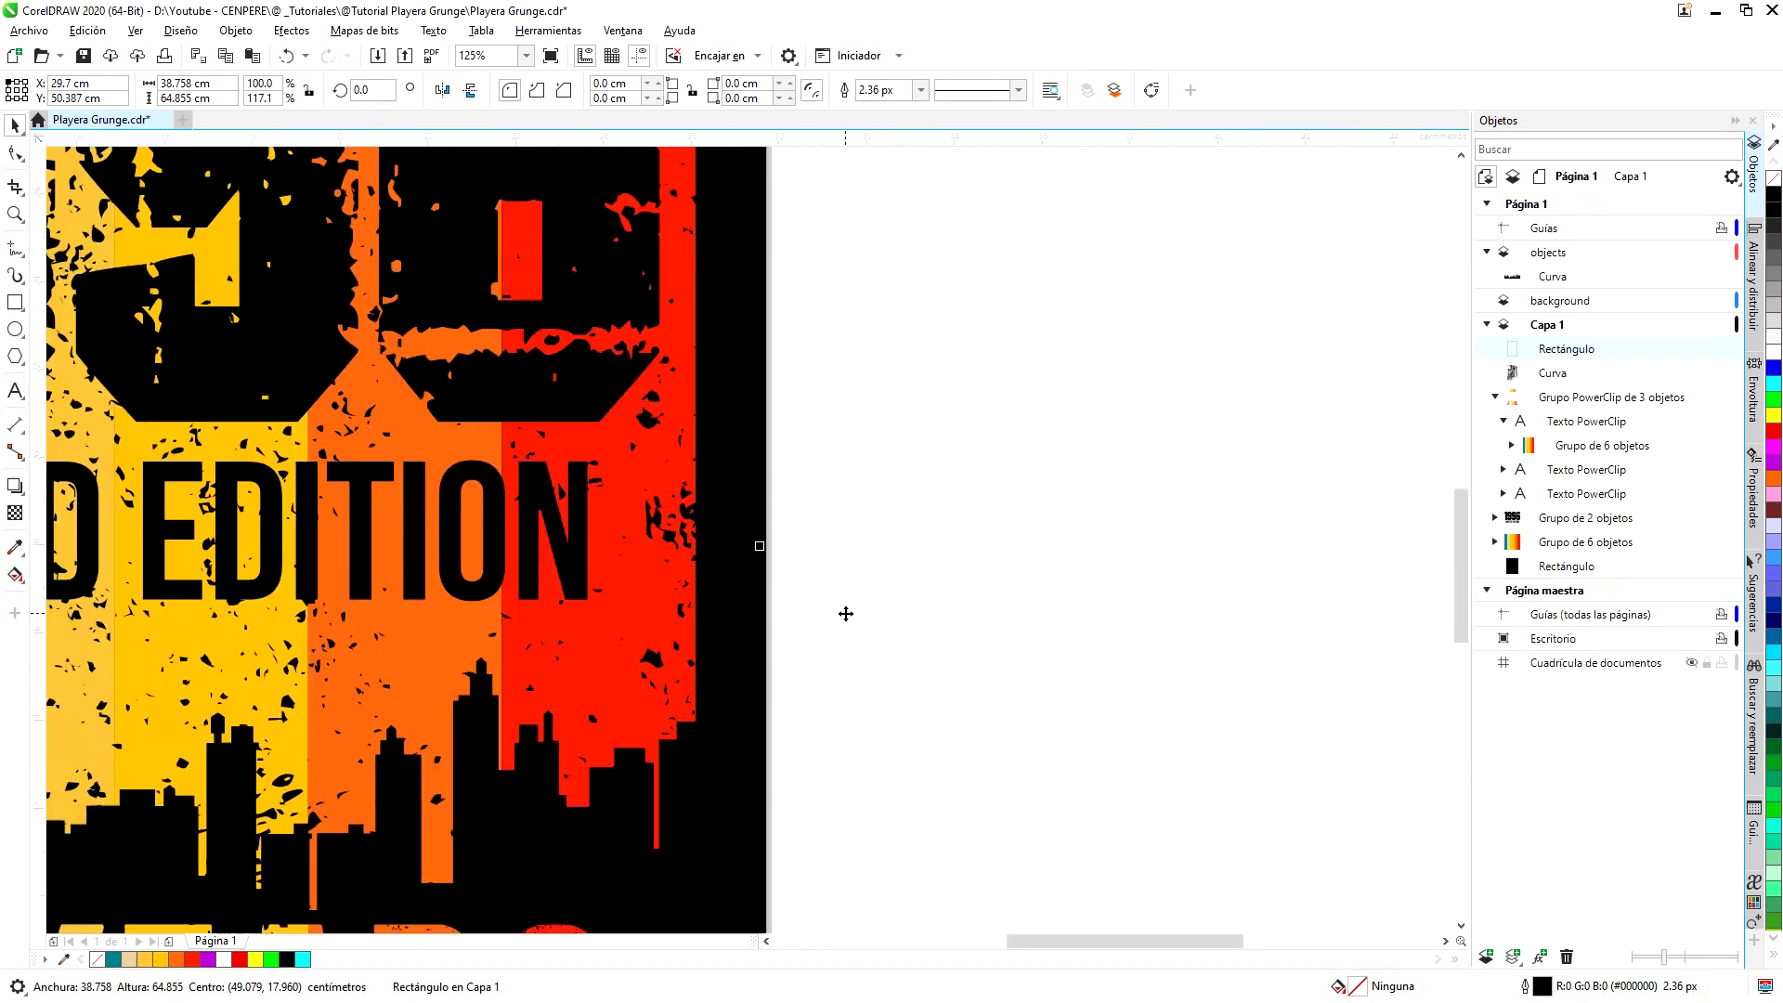
scroll(846, 614, down, 3)
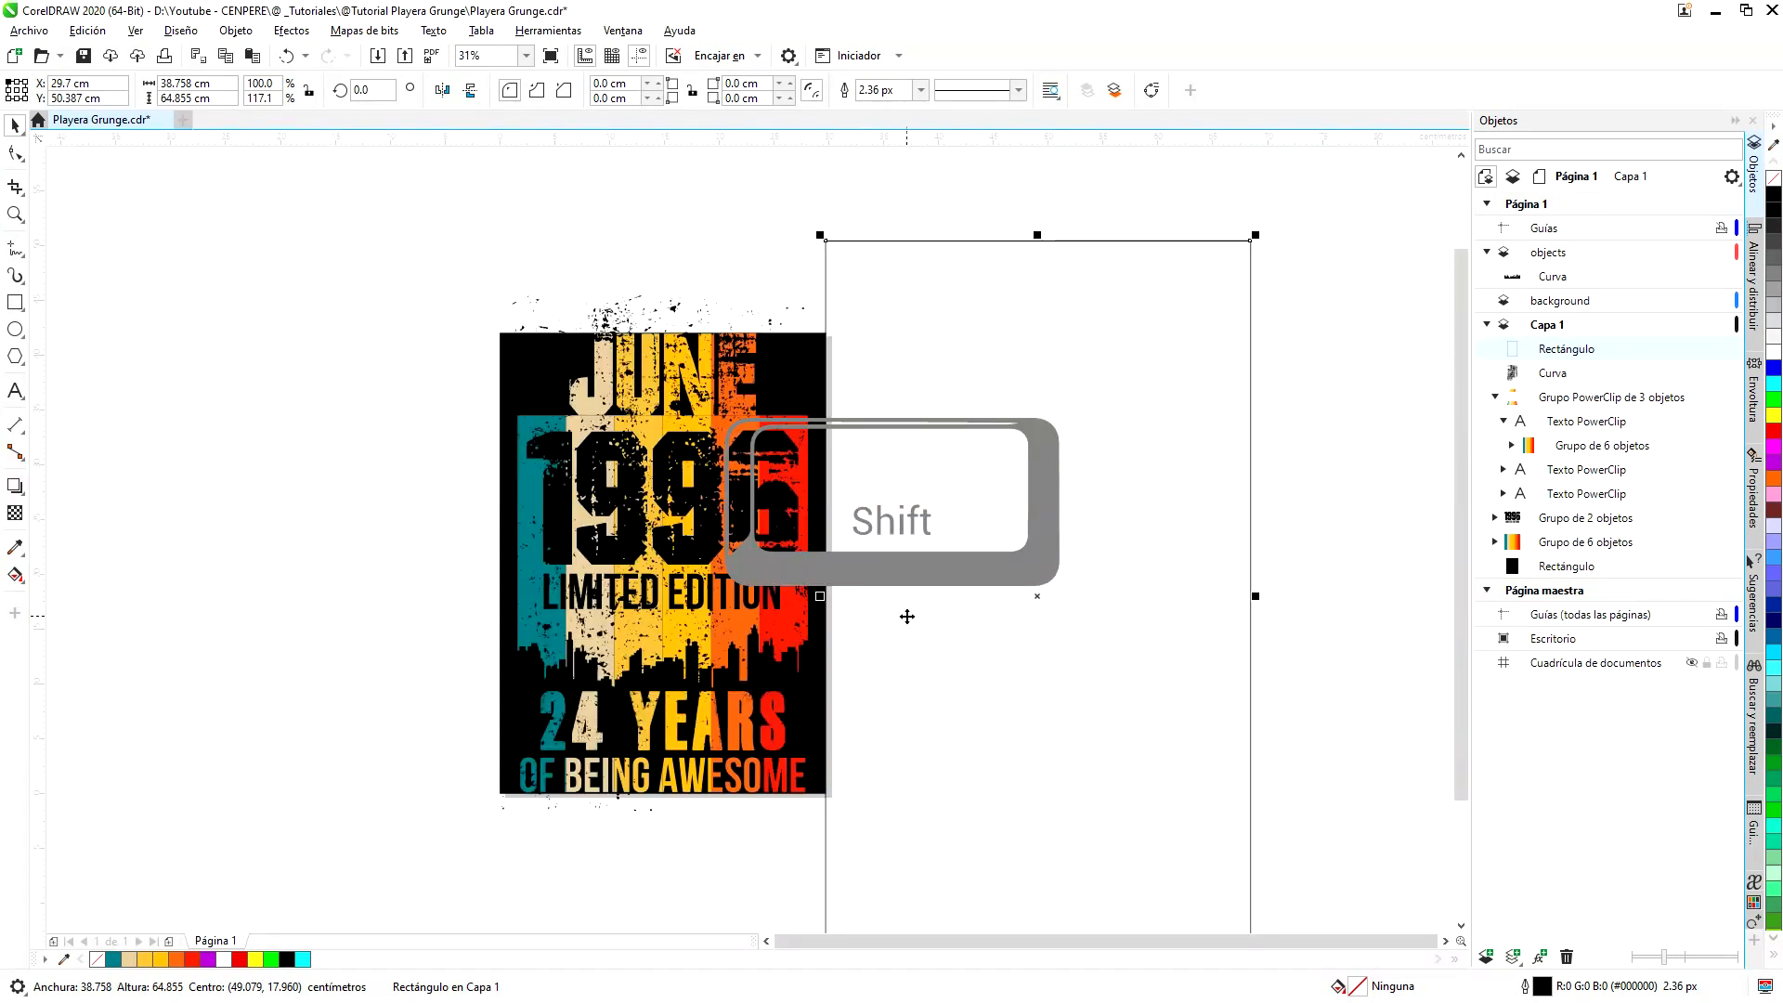
shift+click(704, 303)
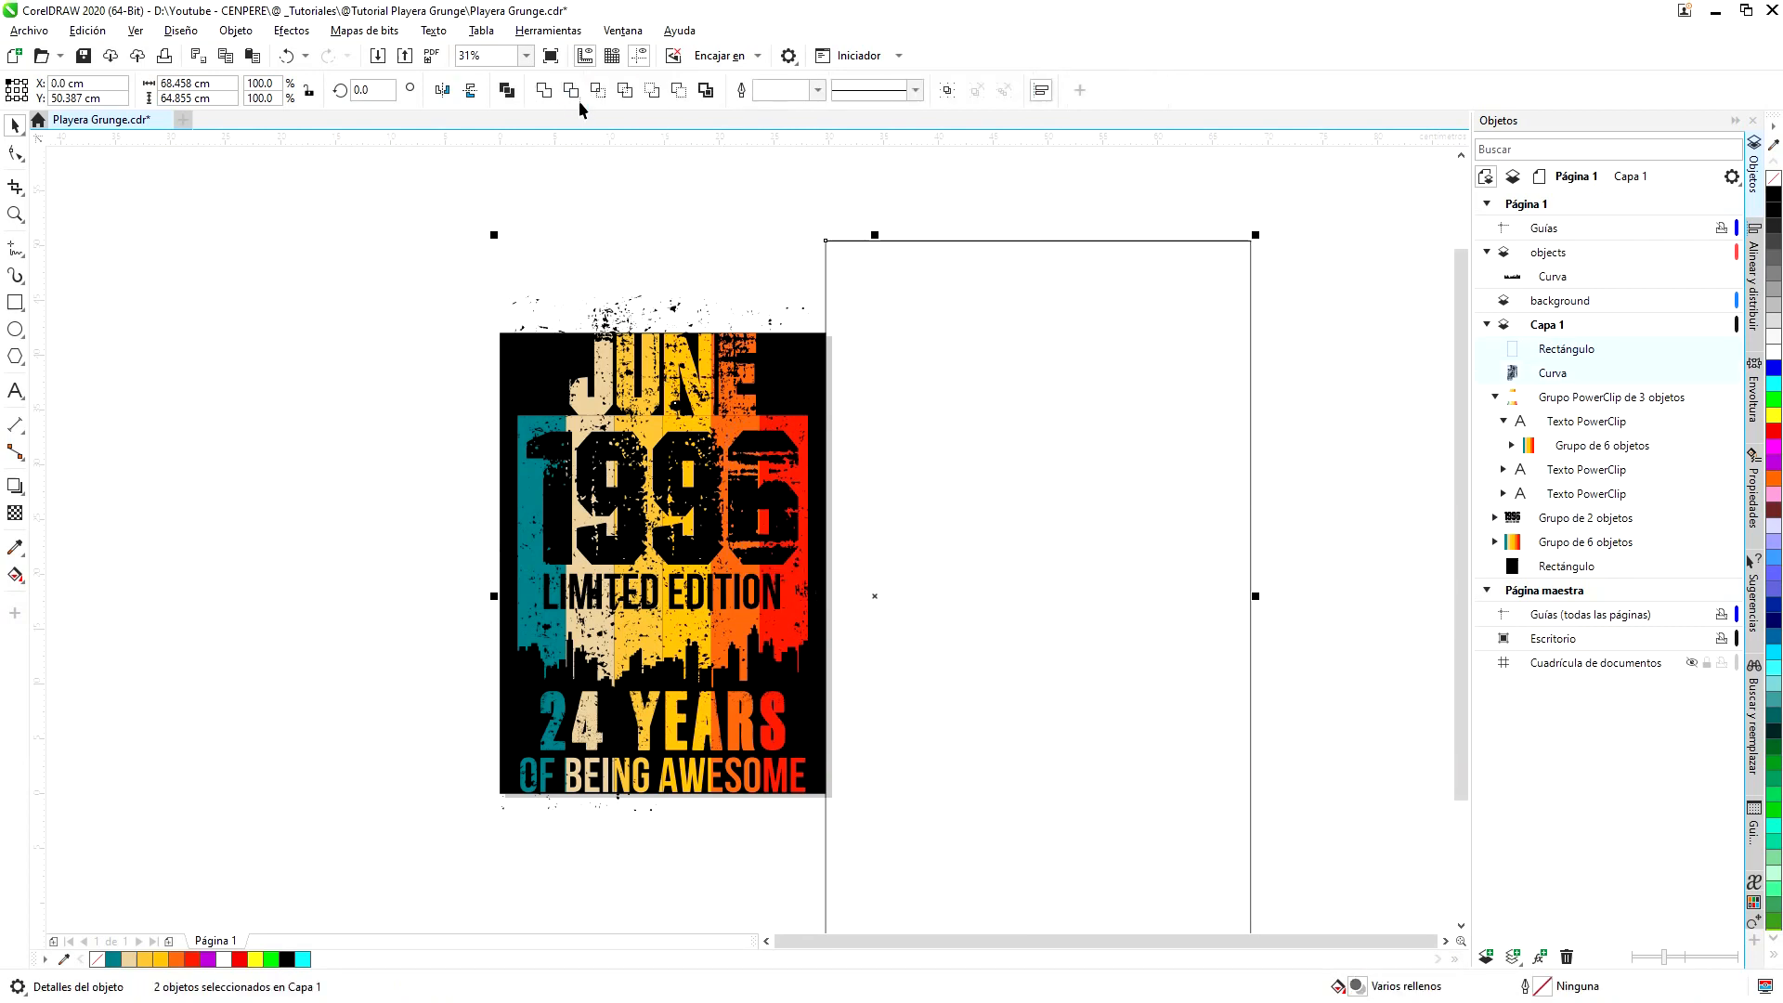
click(572, 92)
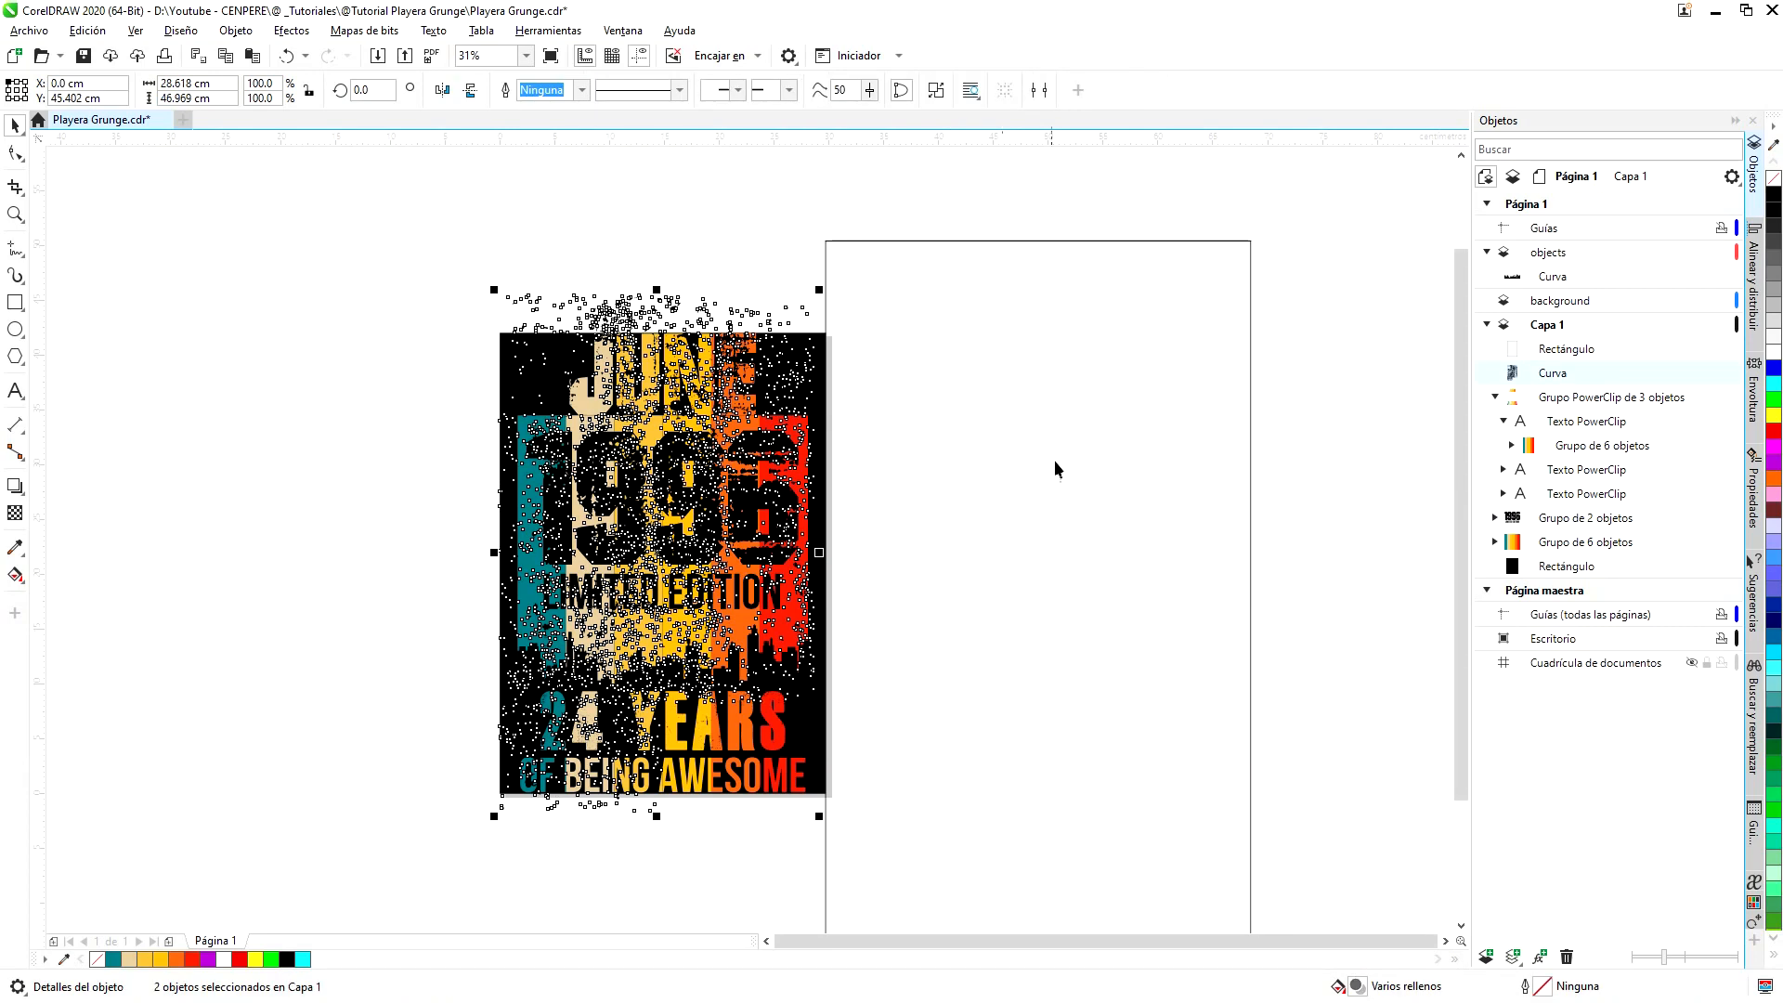
- Rotate the rectangle to 270° flush above the page's top edge and trim the specks that overhang there
click(1025, 526)
click(939, 306)
drag(821, 232, 1278, 432)
click(1085, 809)
drag(1086, 809, 777, 333)
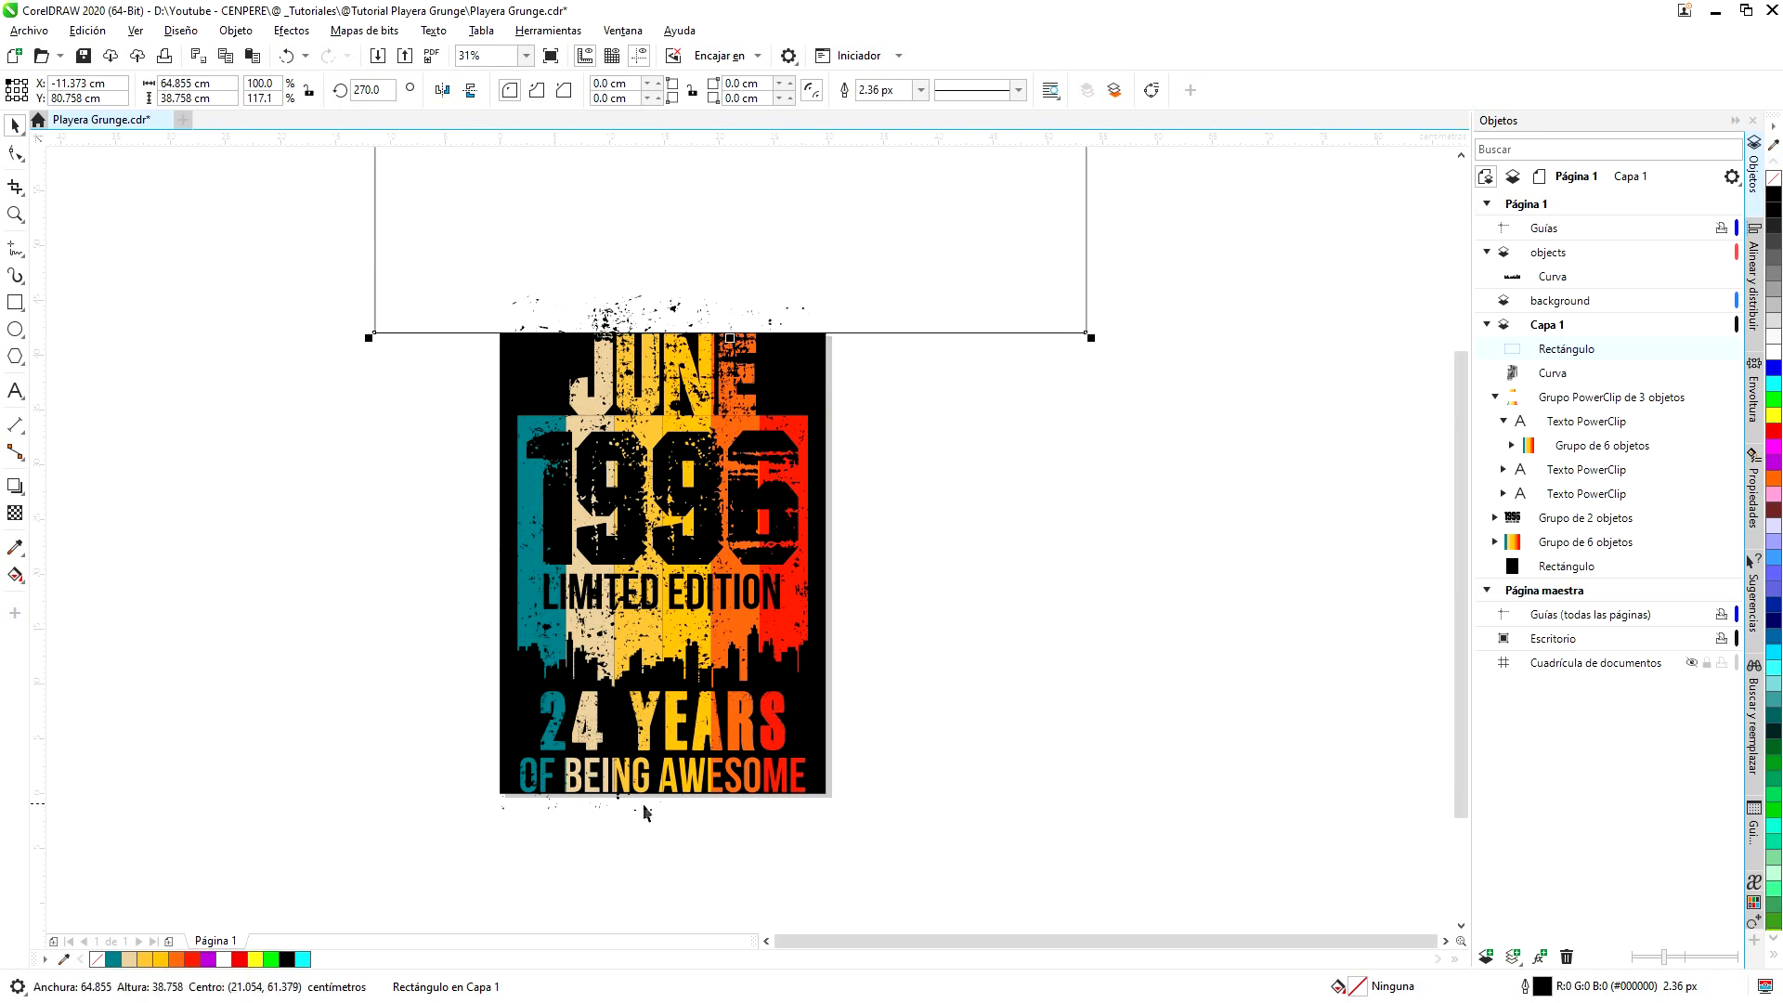
key(shift)
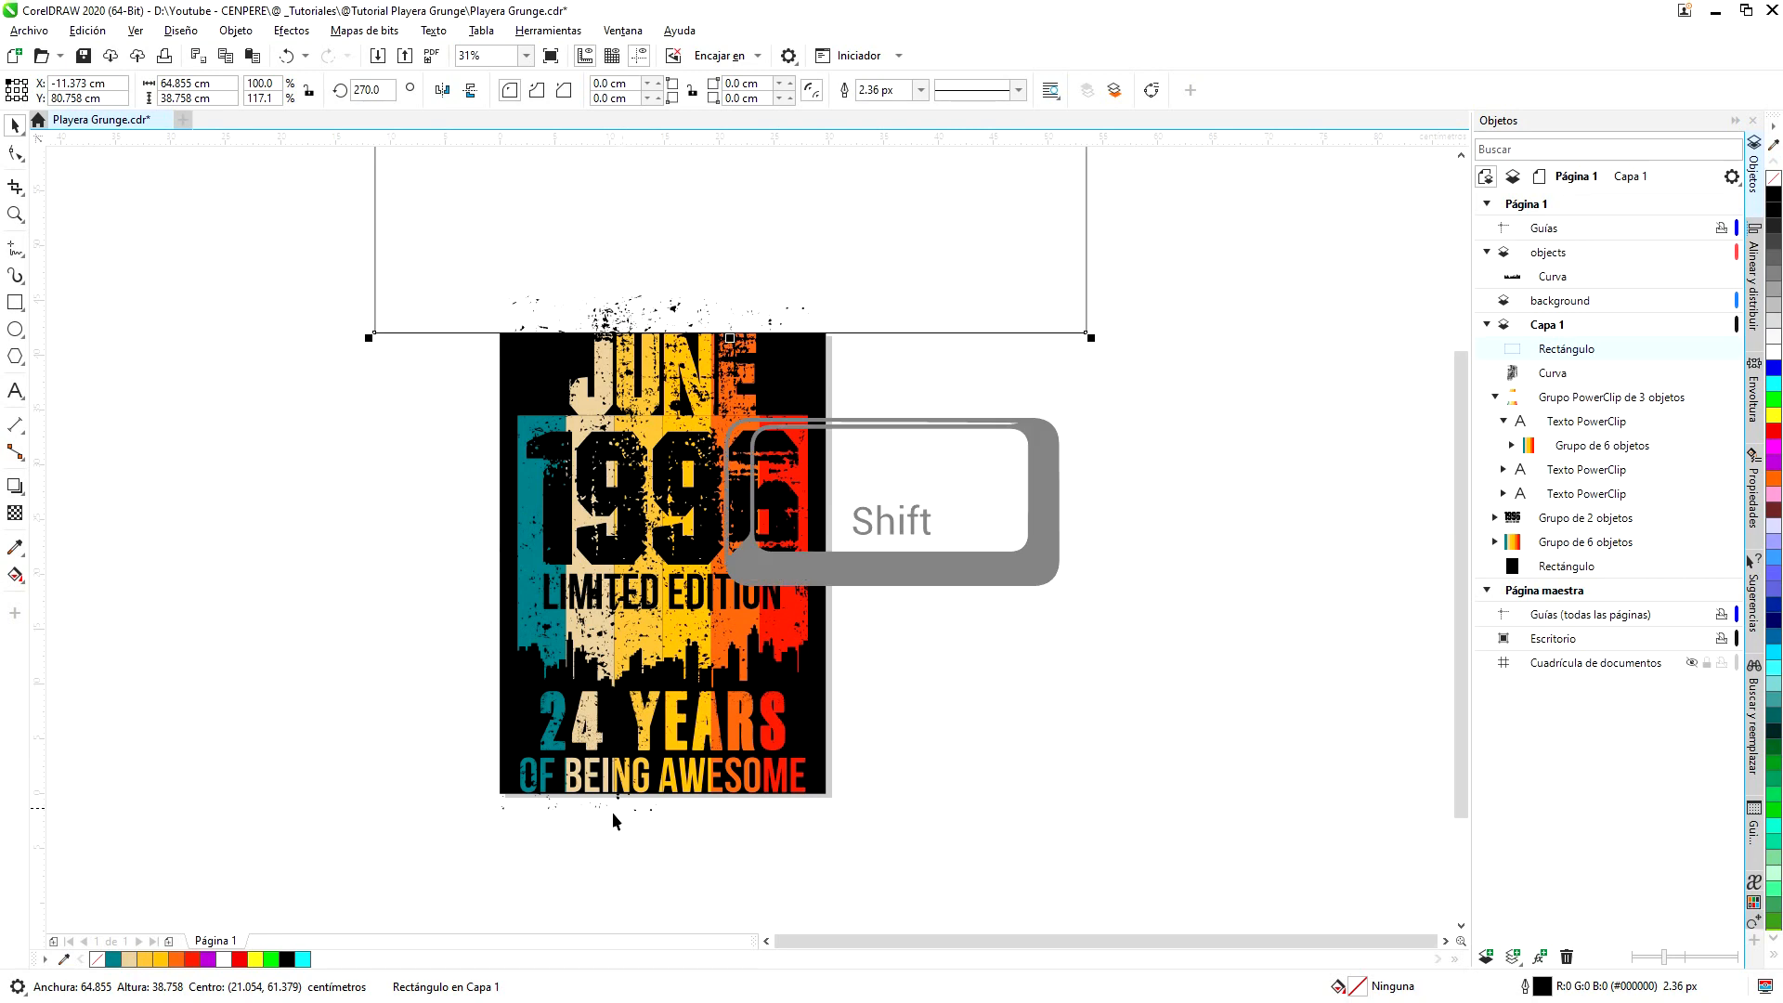
shift+click(600, 805)
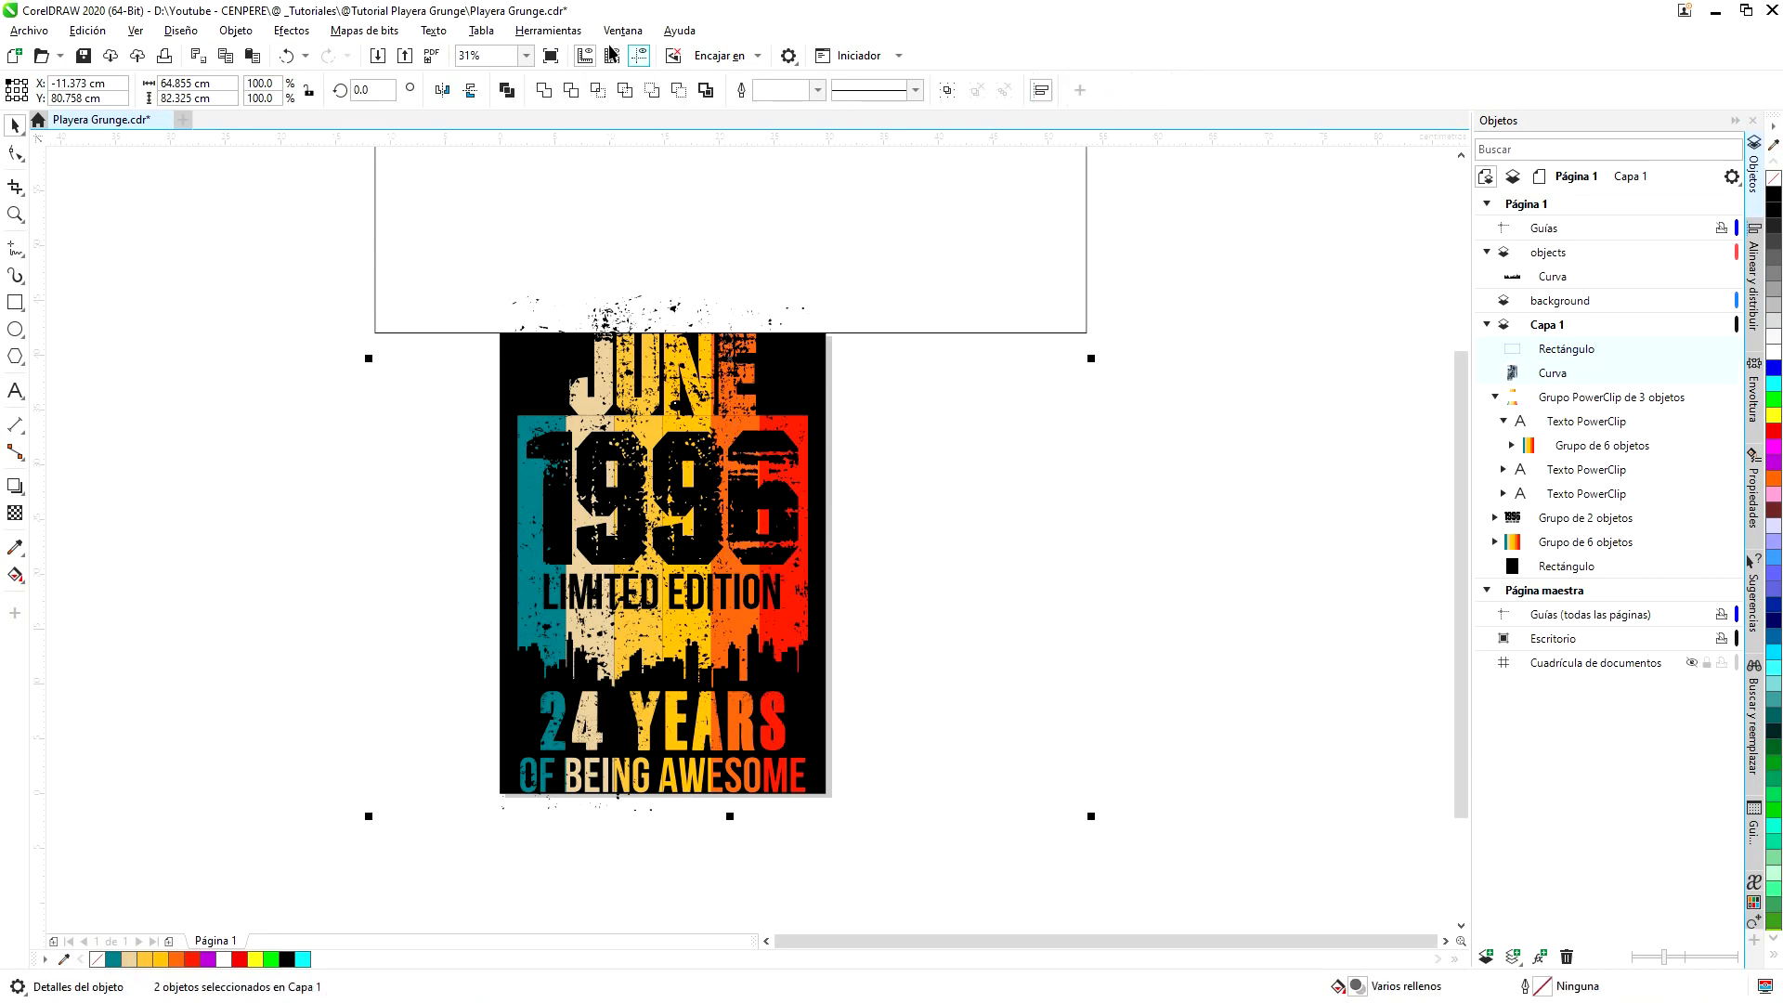
click(573, 90)
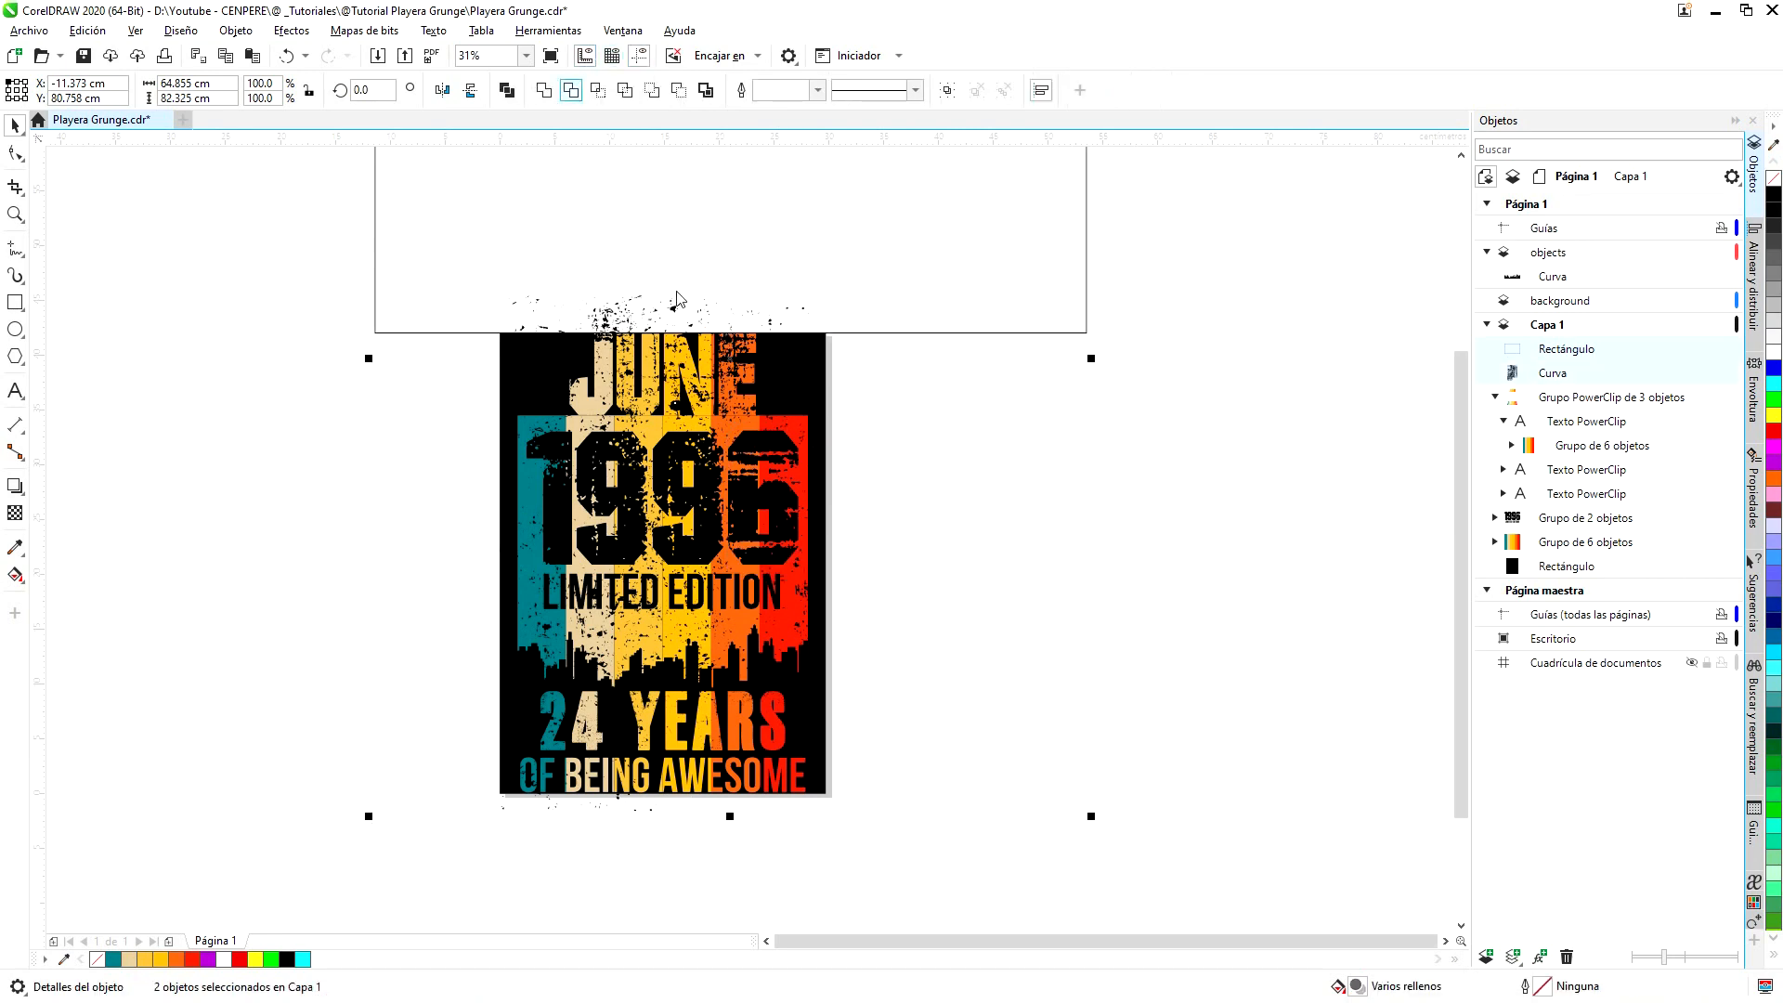
- Trim the specks below the page with the rectangle placed flush under its bottom edge, and delete the rectangle
click(730, 332)
drag(730, 331, 577, 856)
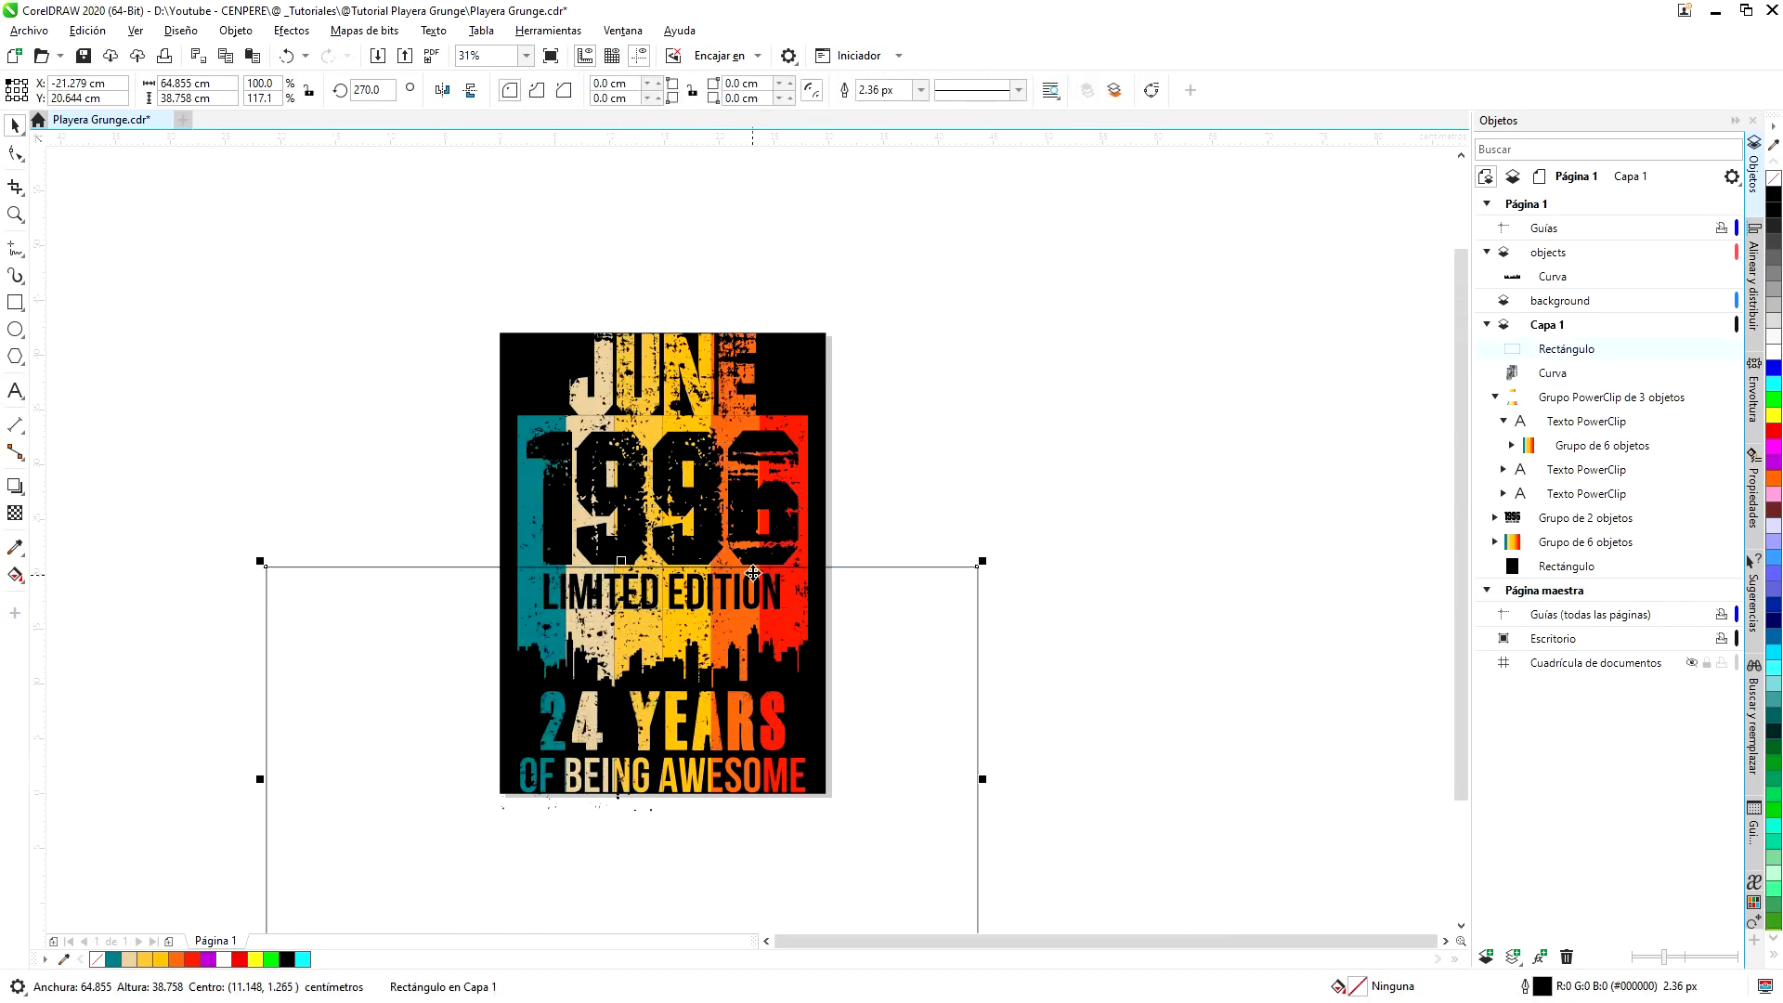
drag(756, 569, 728, 801)
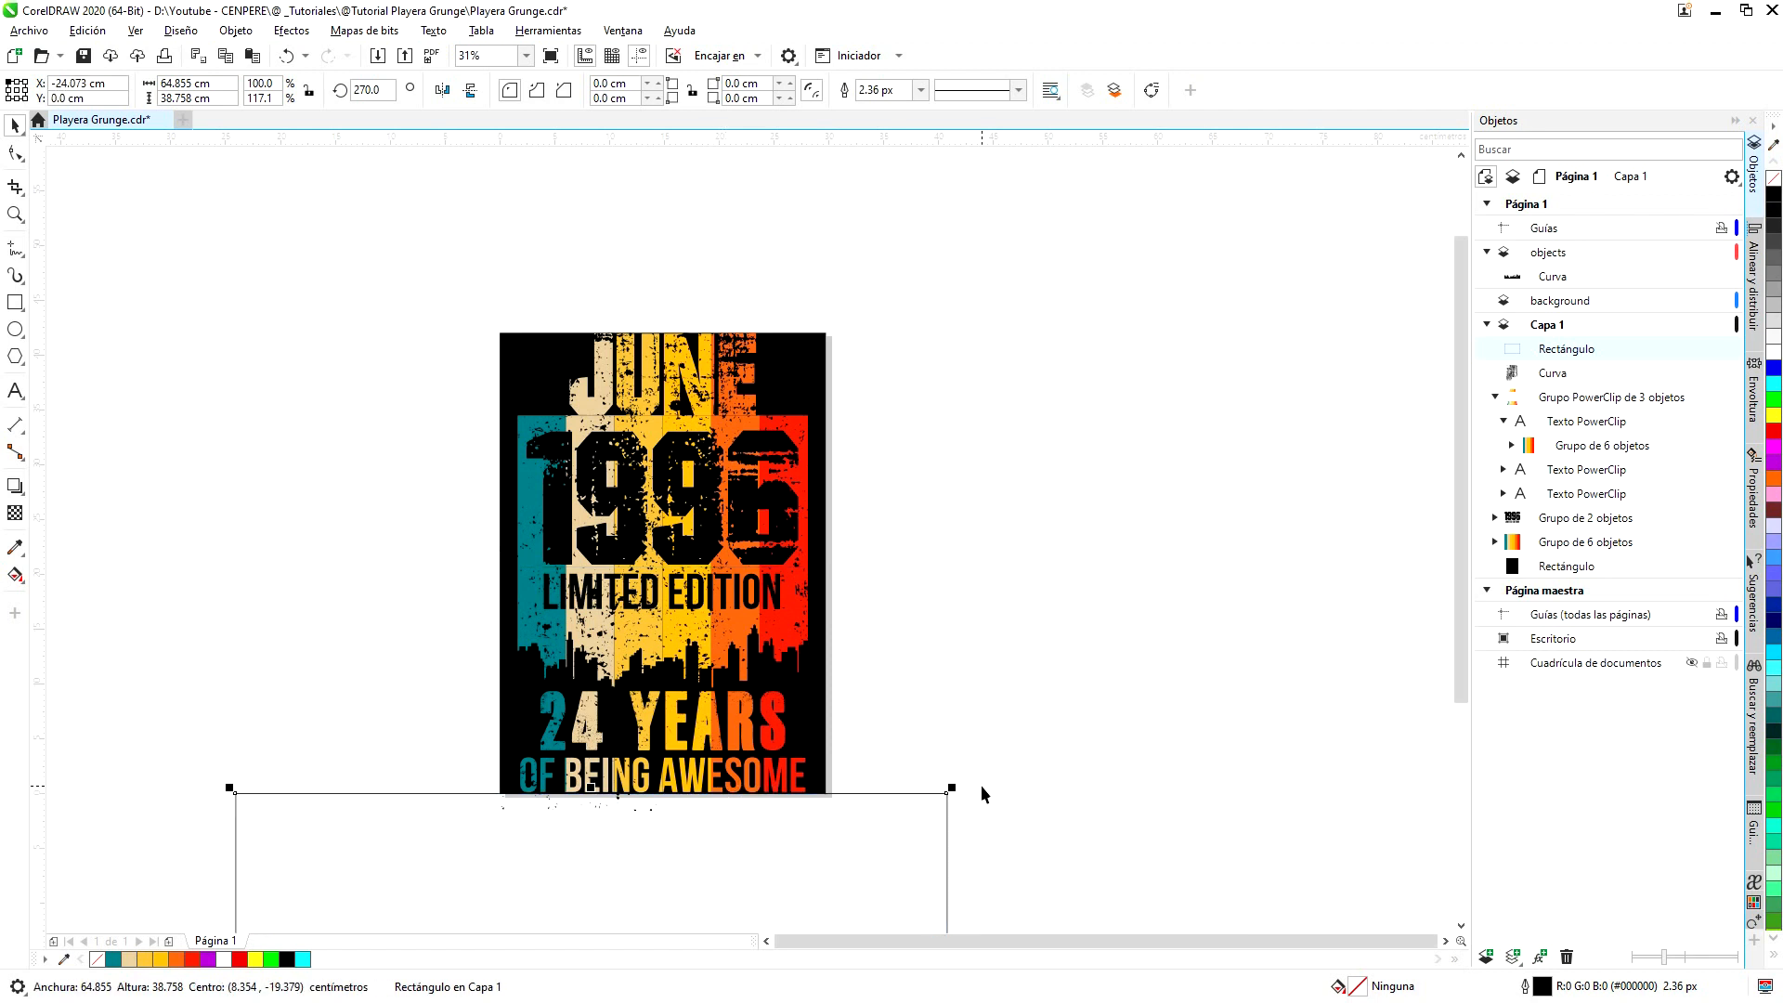
shift+click(1564, 375)
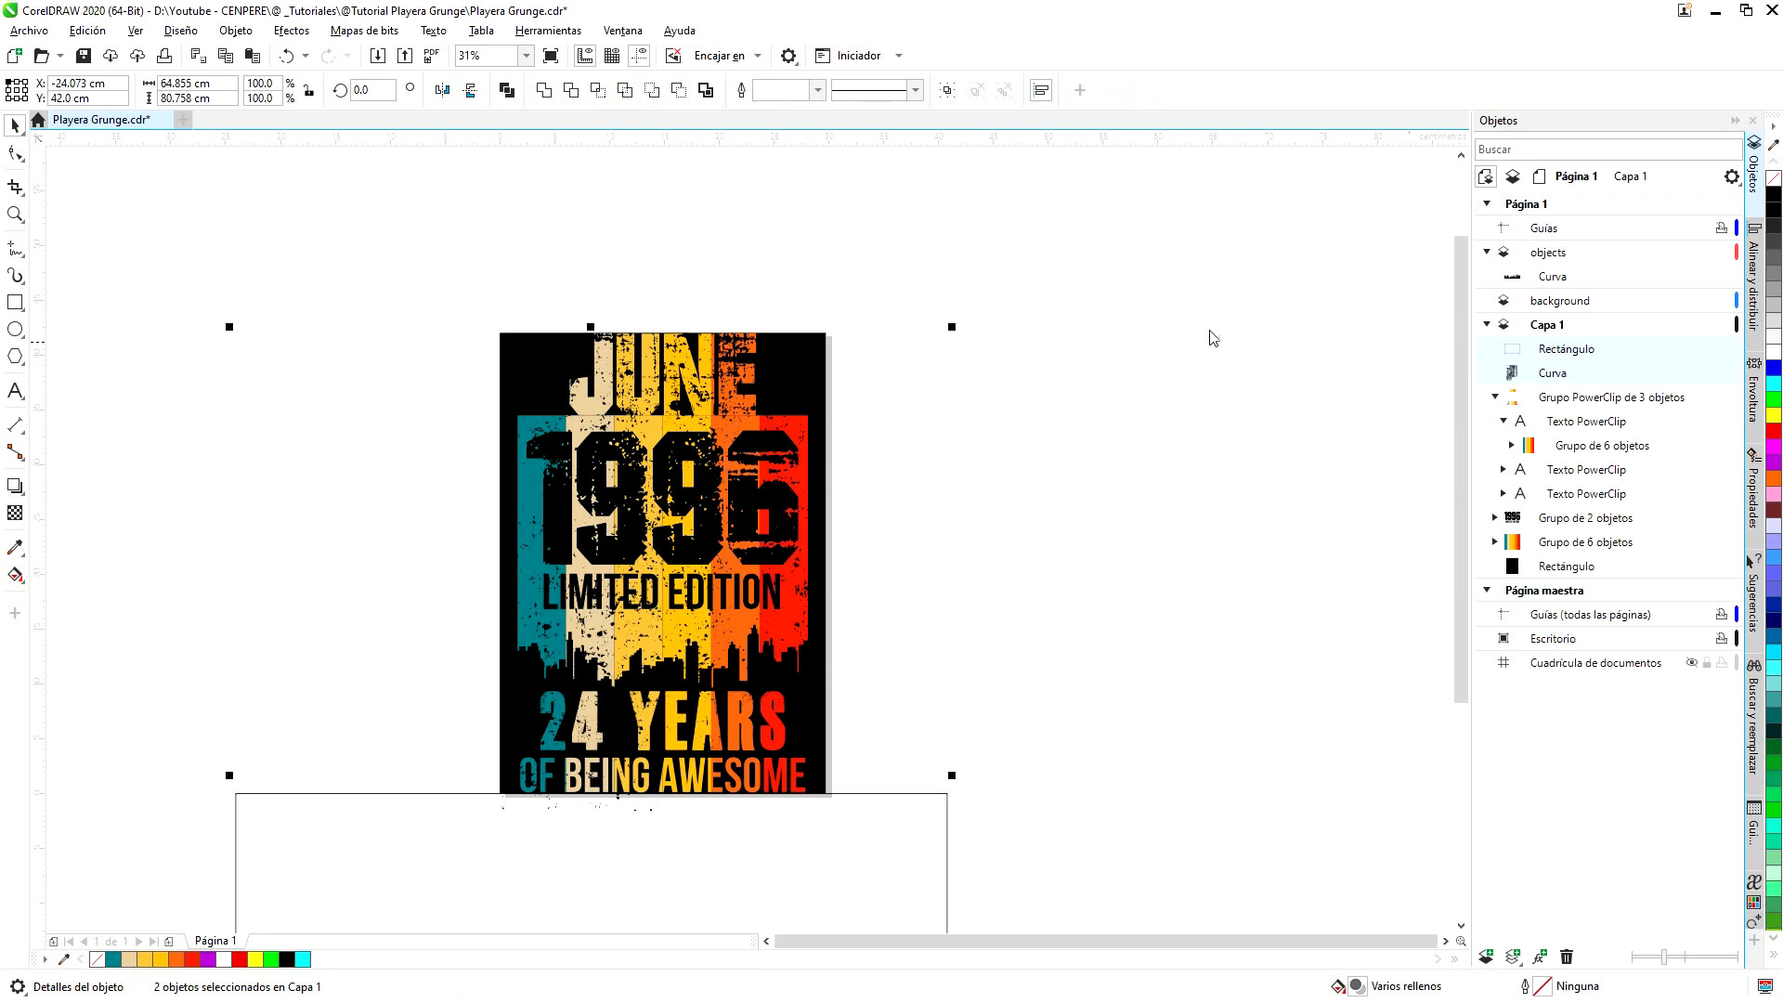
click(597, 90)
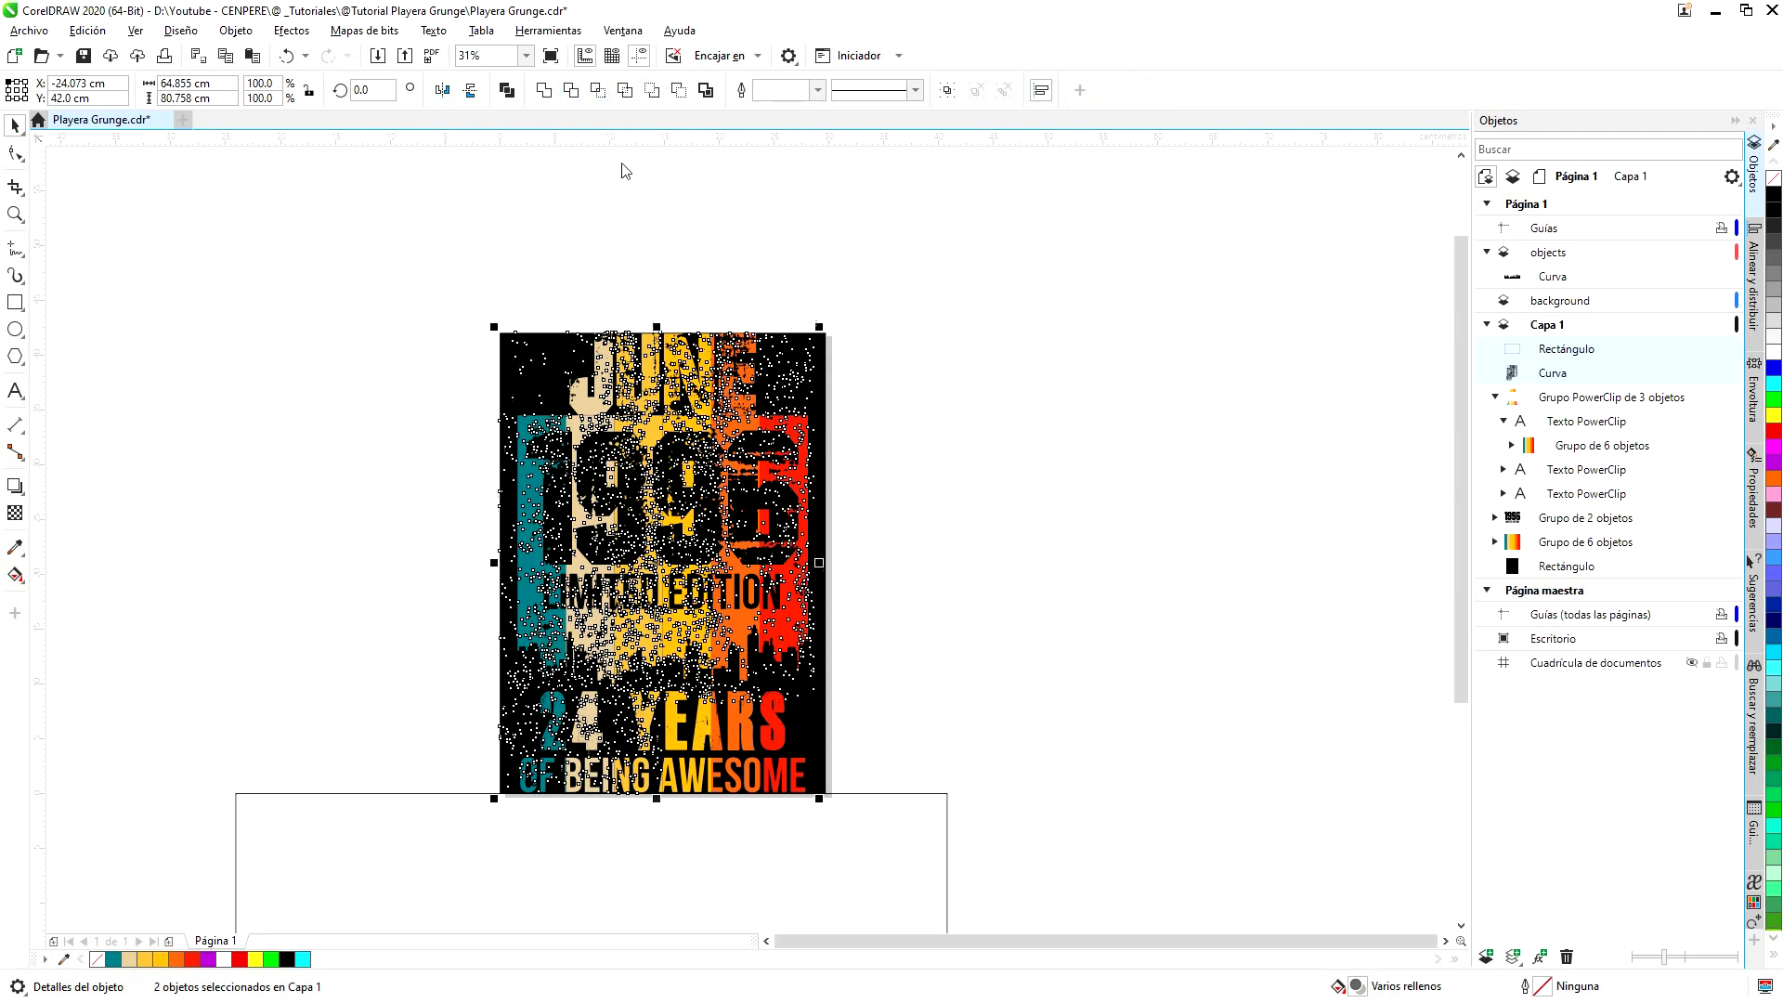
click(1112, 653)
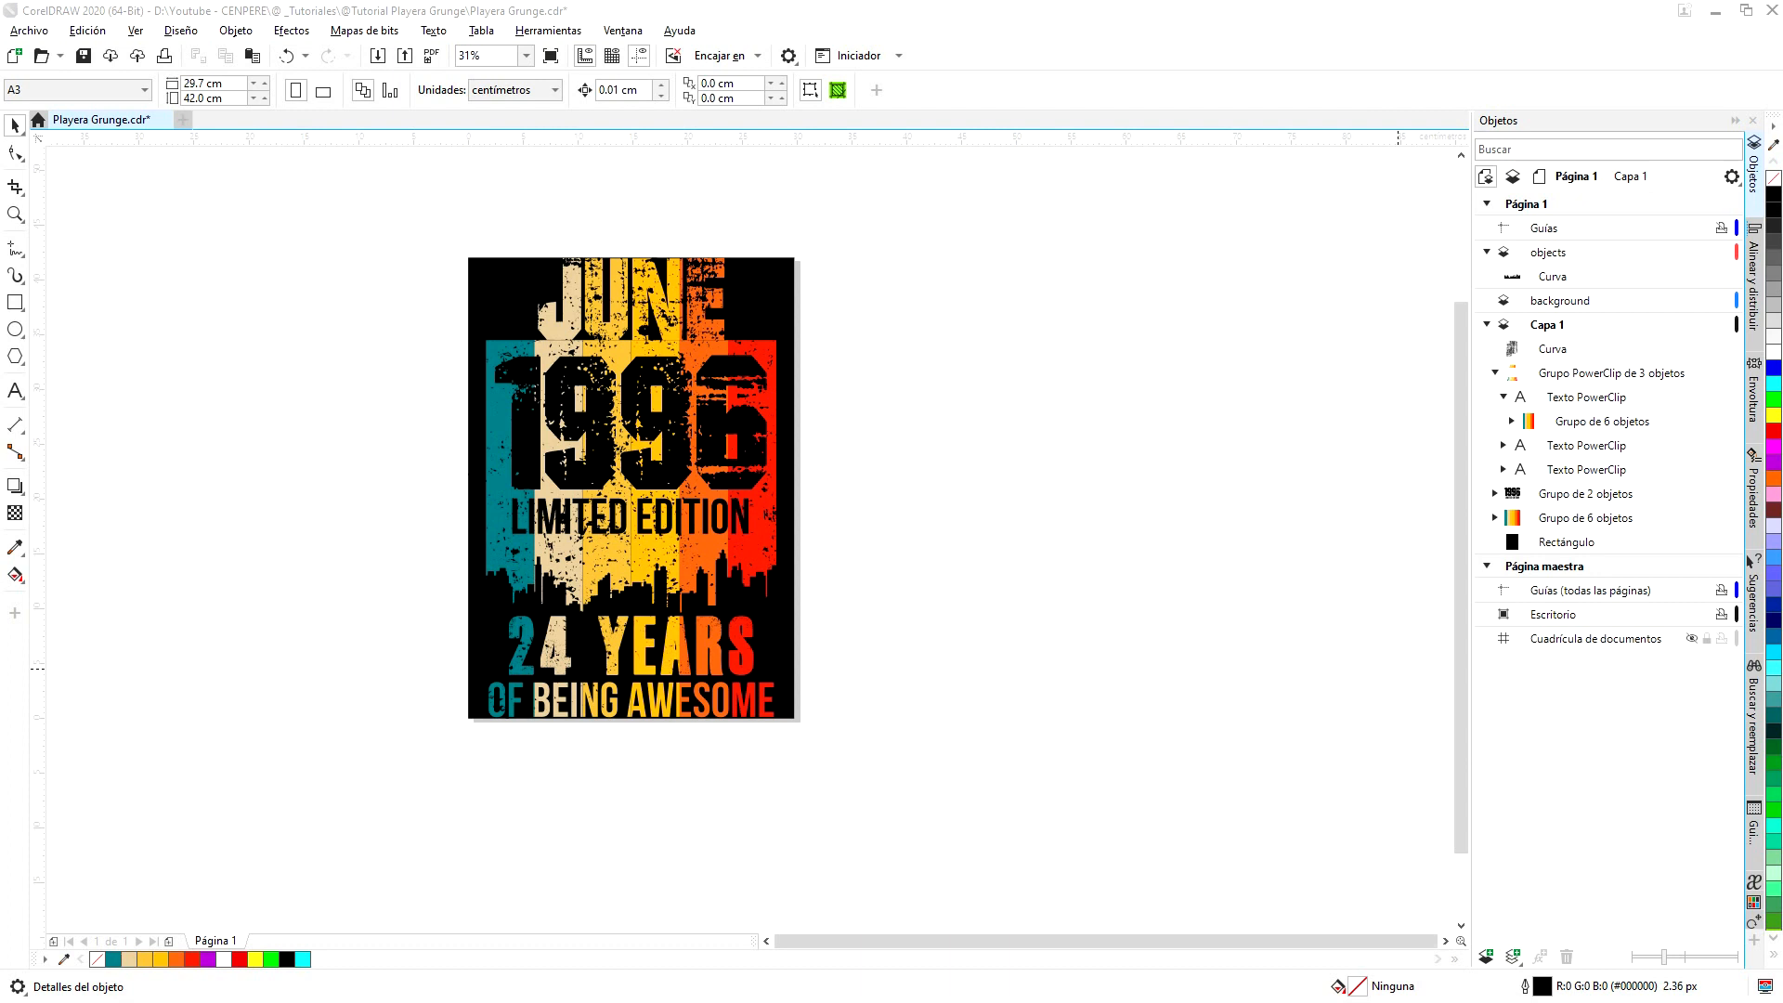
click(965, 510)
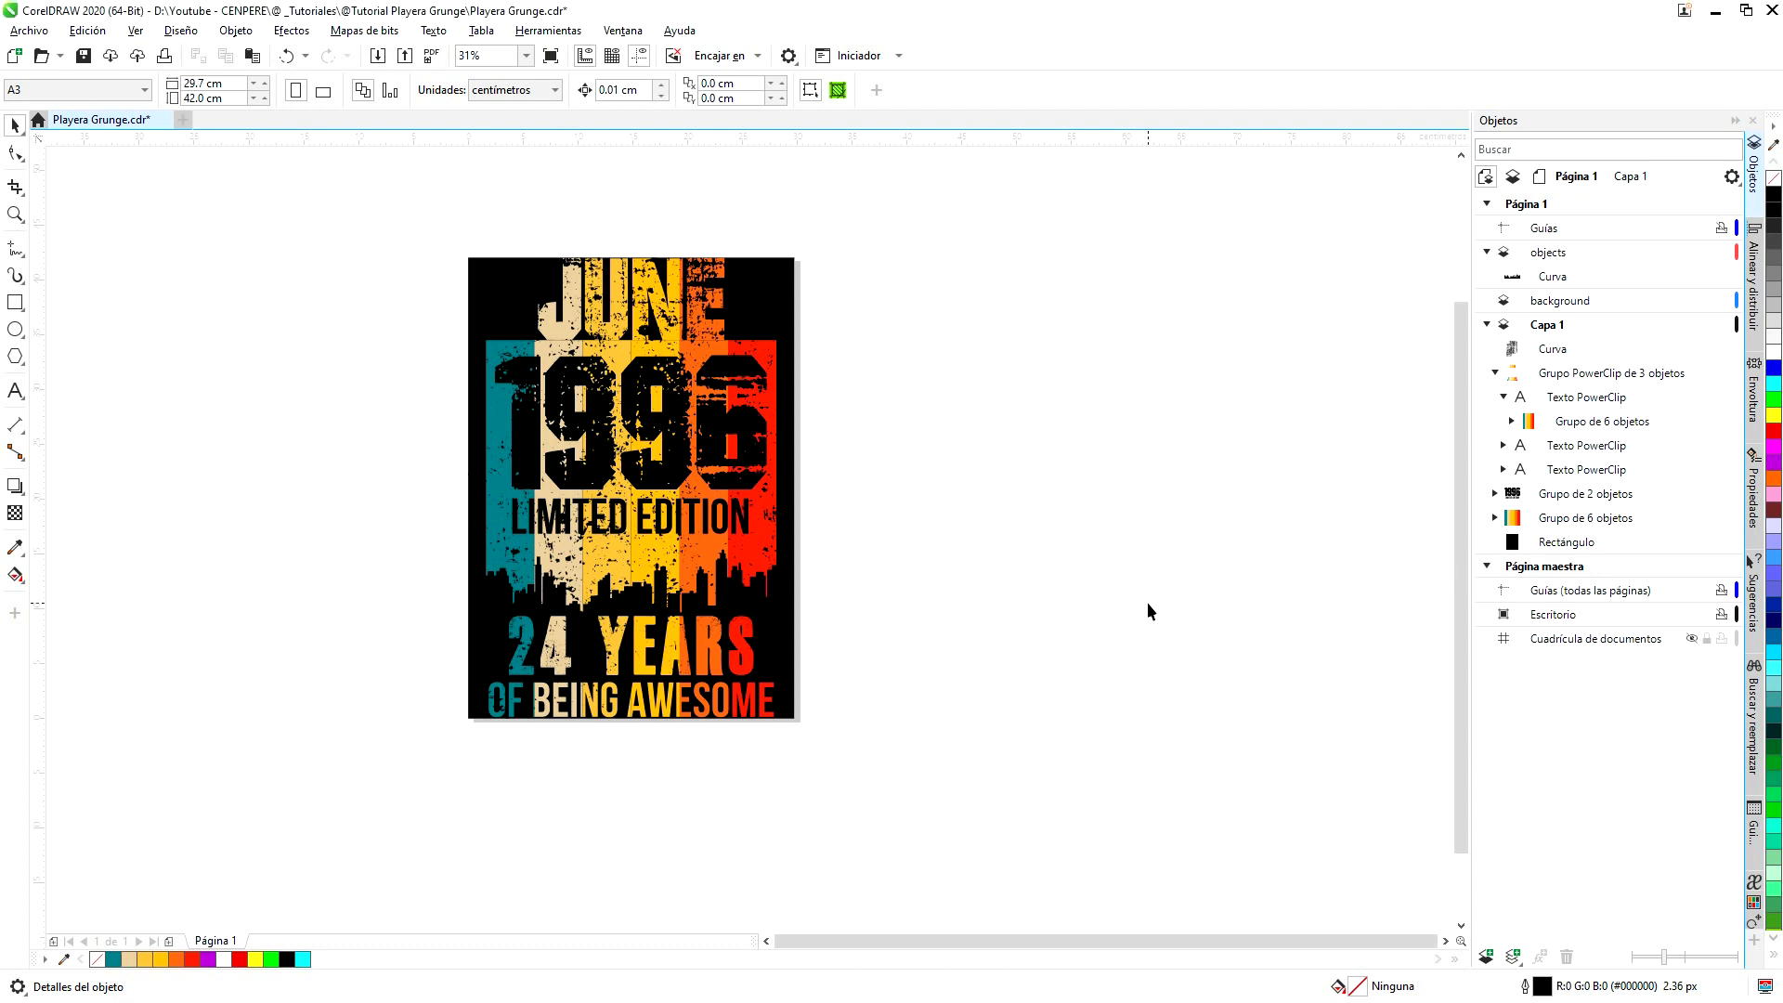
- Undo the rectangle trims and the rectangle itself, back to the welded, untrimmed speck texture
key(ctrl+z)
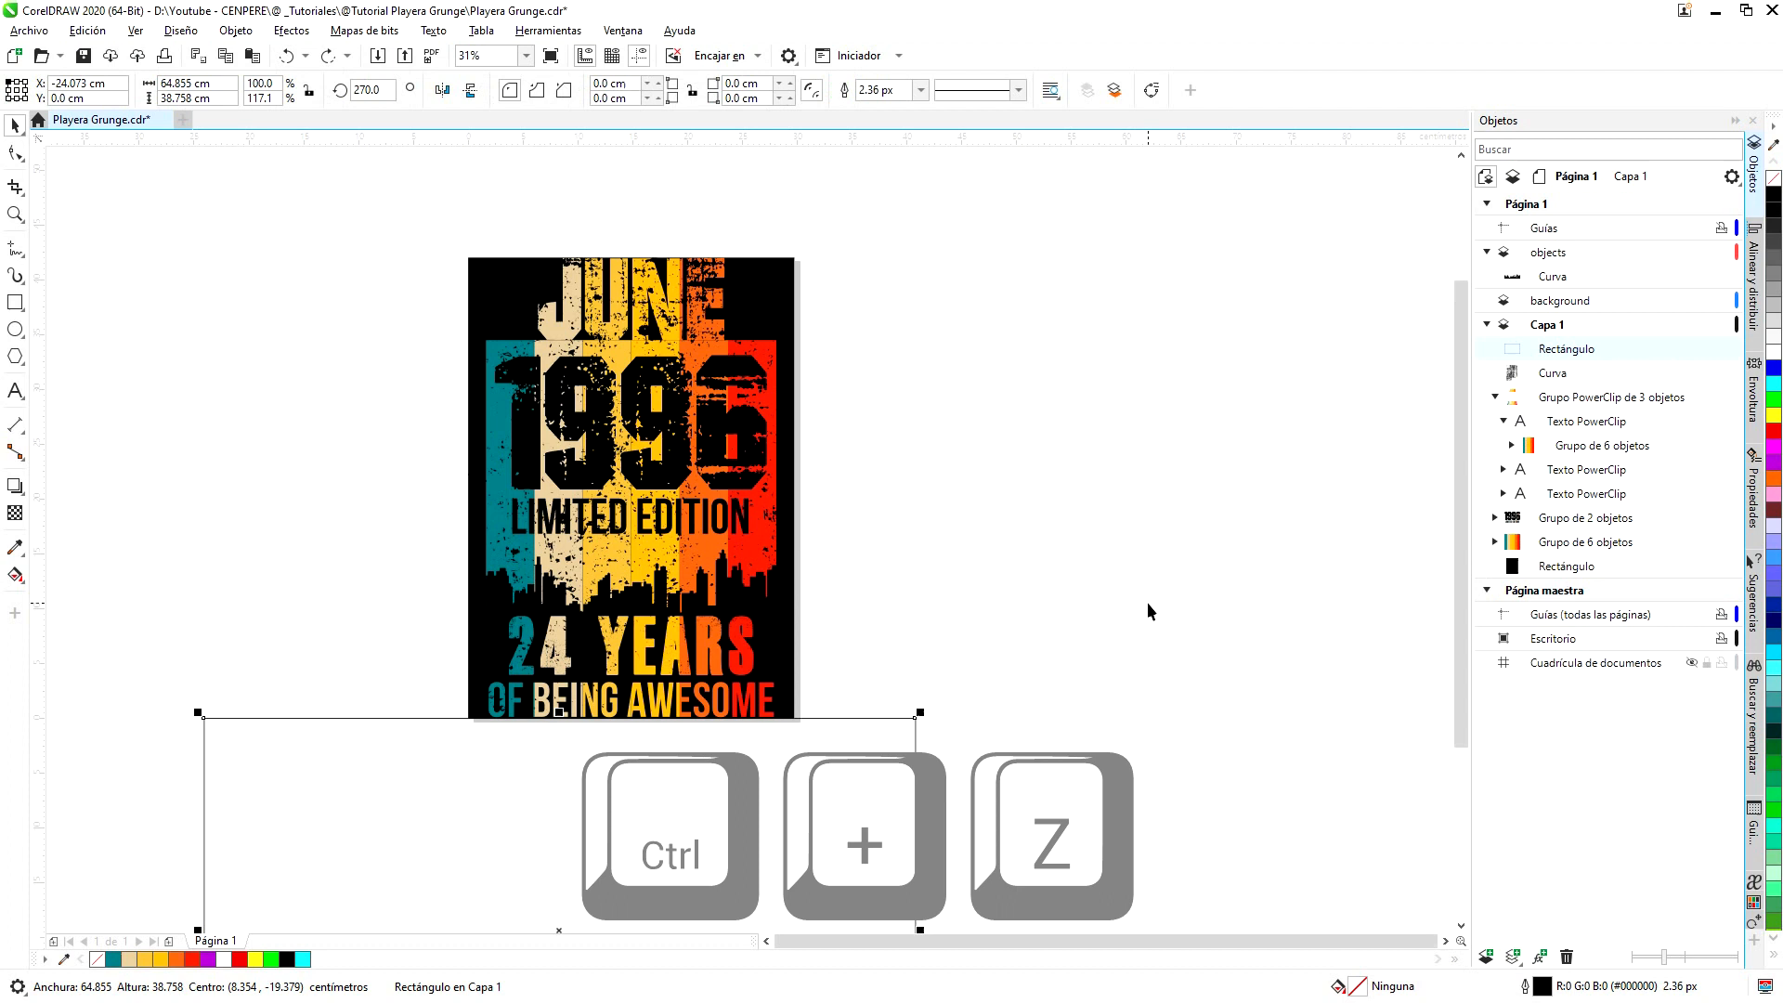
key(ctrl+z)
key(ctrl+z)
key(ctrl+z)
key(ctrl+z)
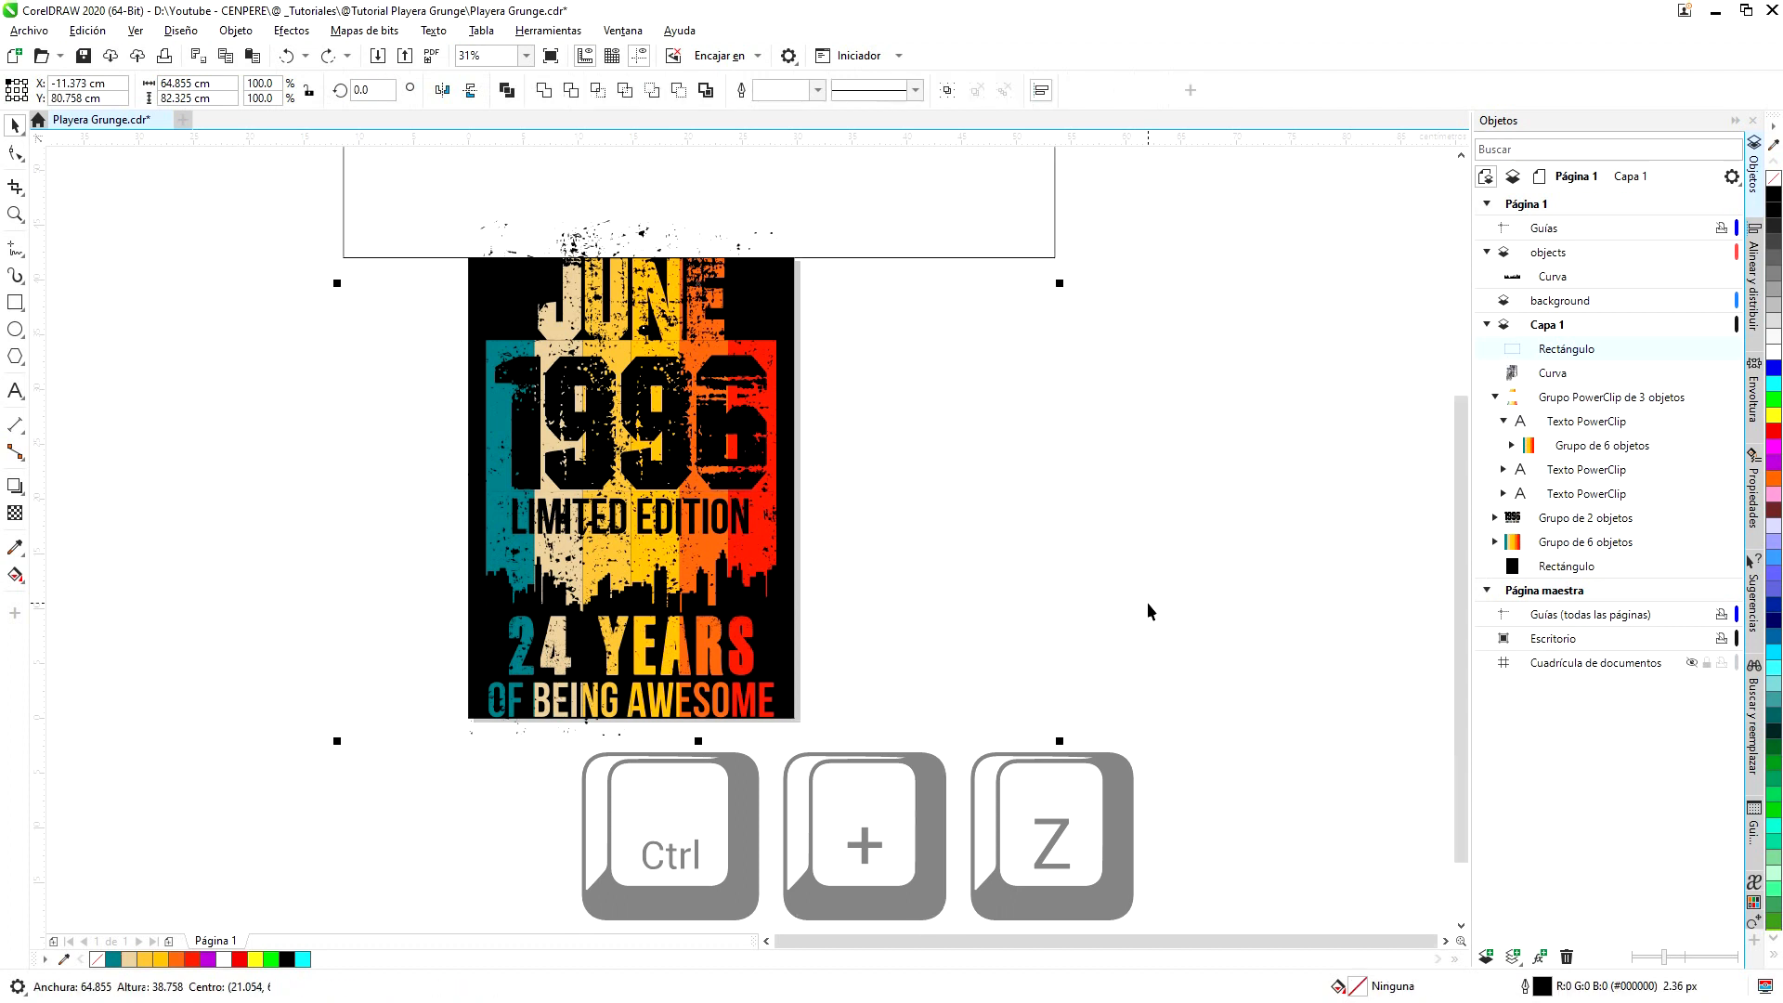
key(ctrl+z)
key(ctrl+z)
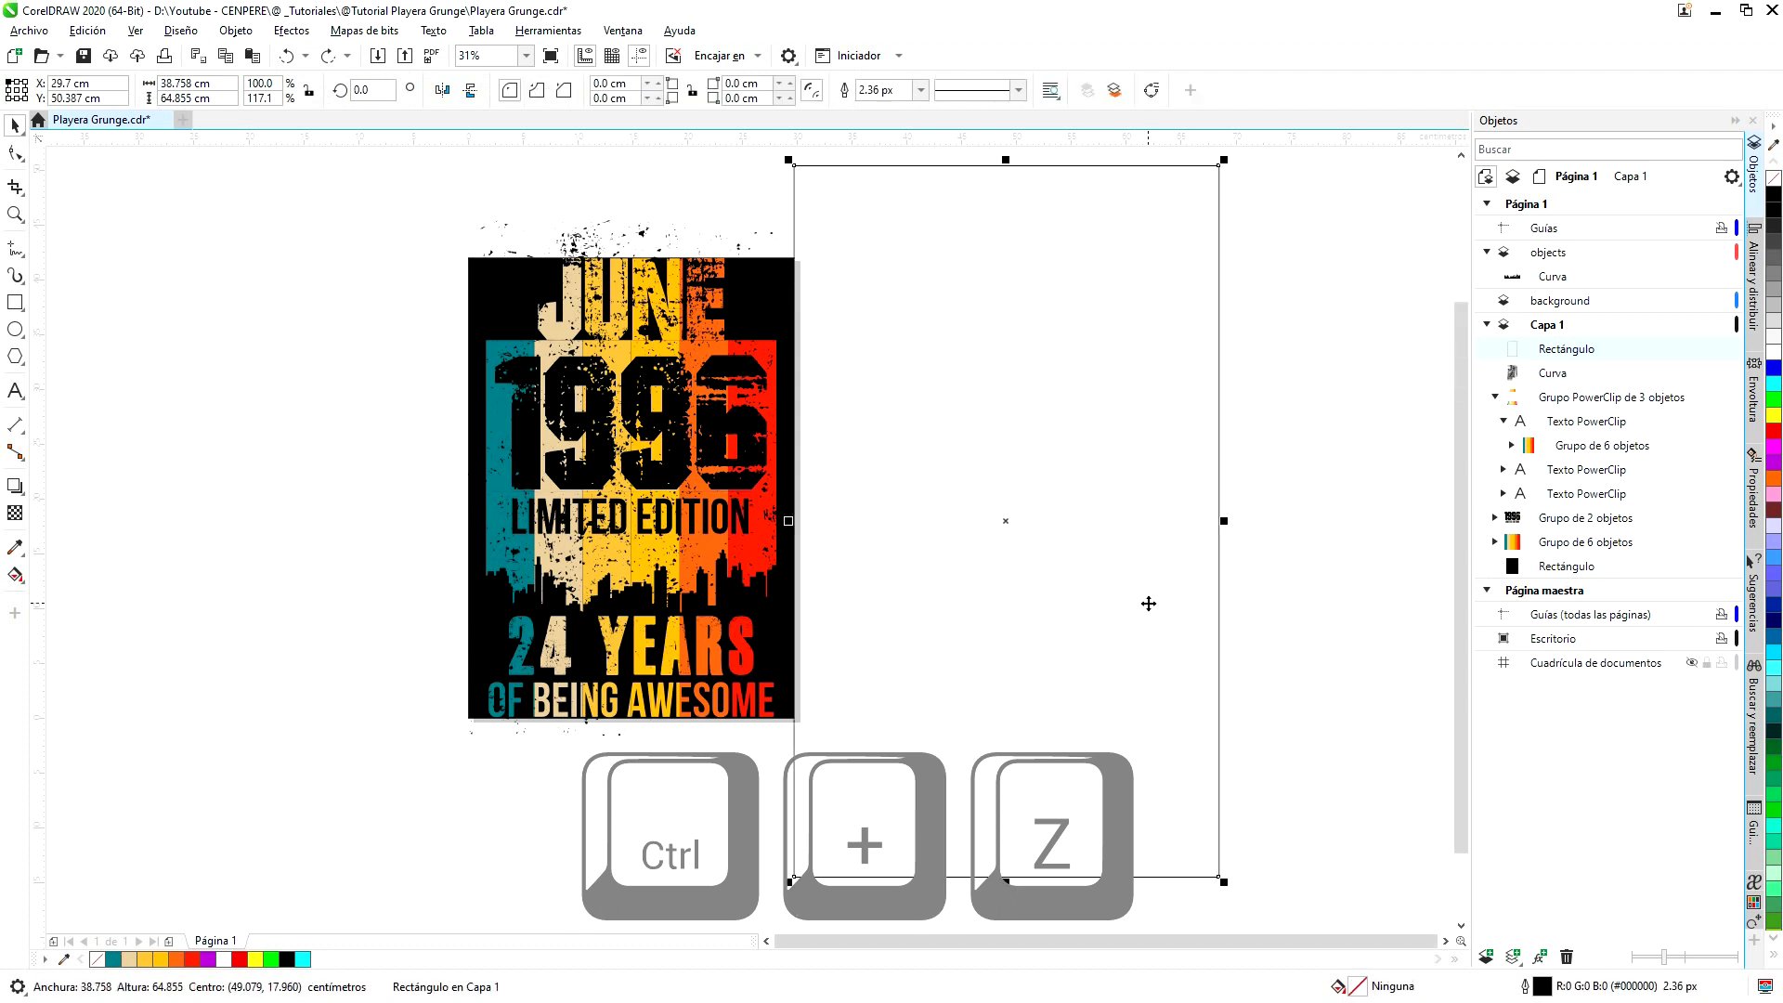
key(ctrl+z)
key(ctrl+z)
key(ctrl+z)
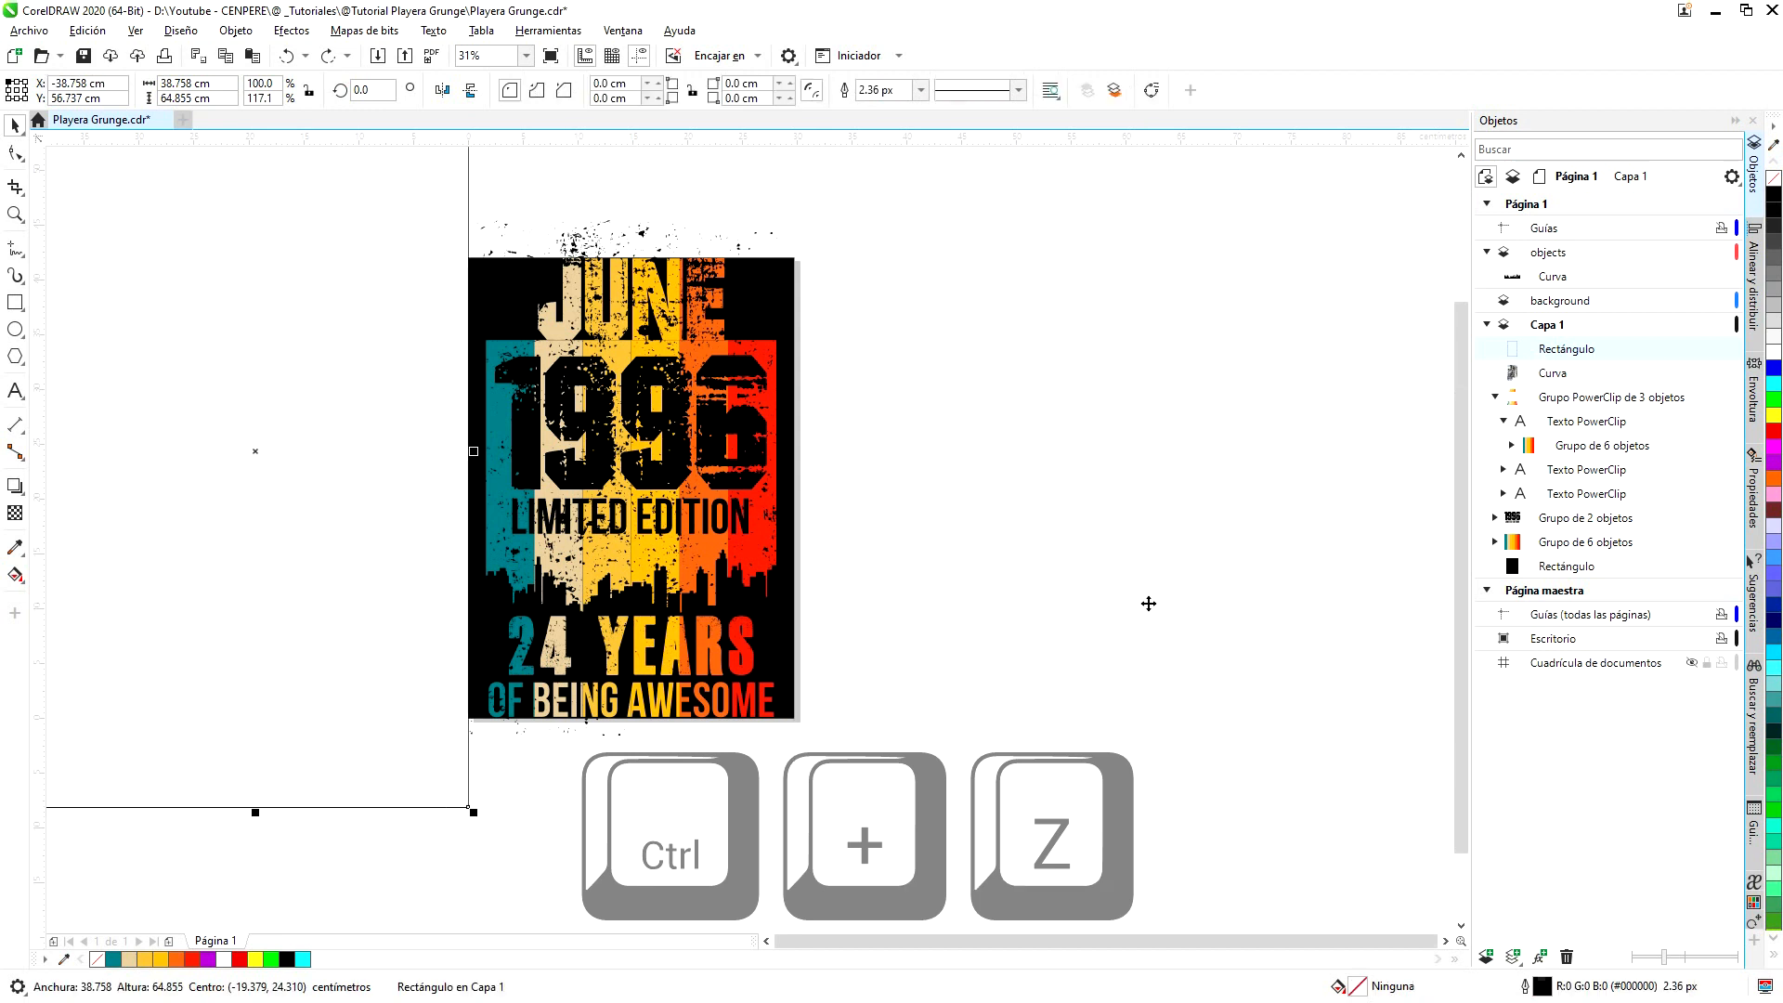
key(ctrl+z)
key(ctrl+z)
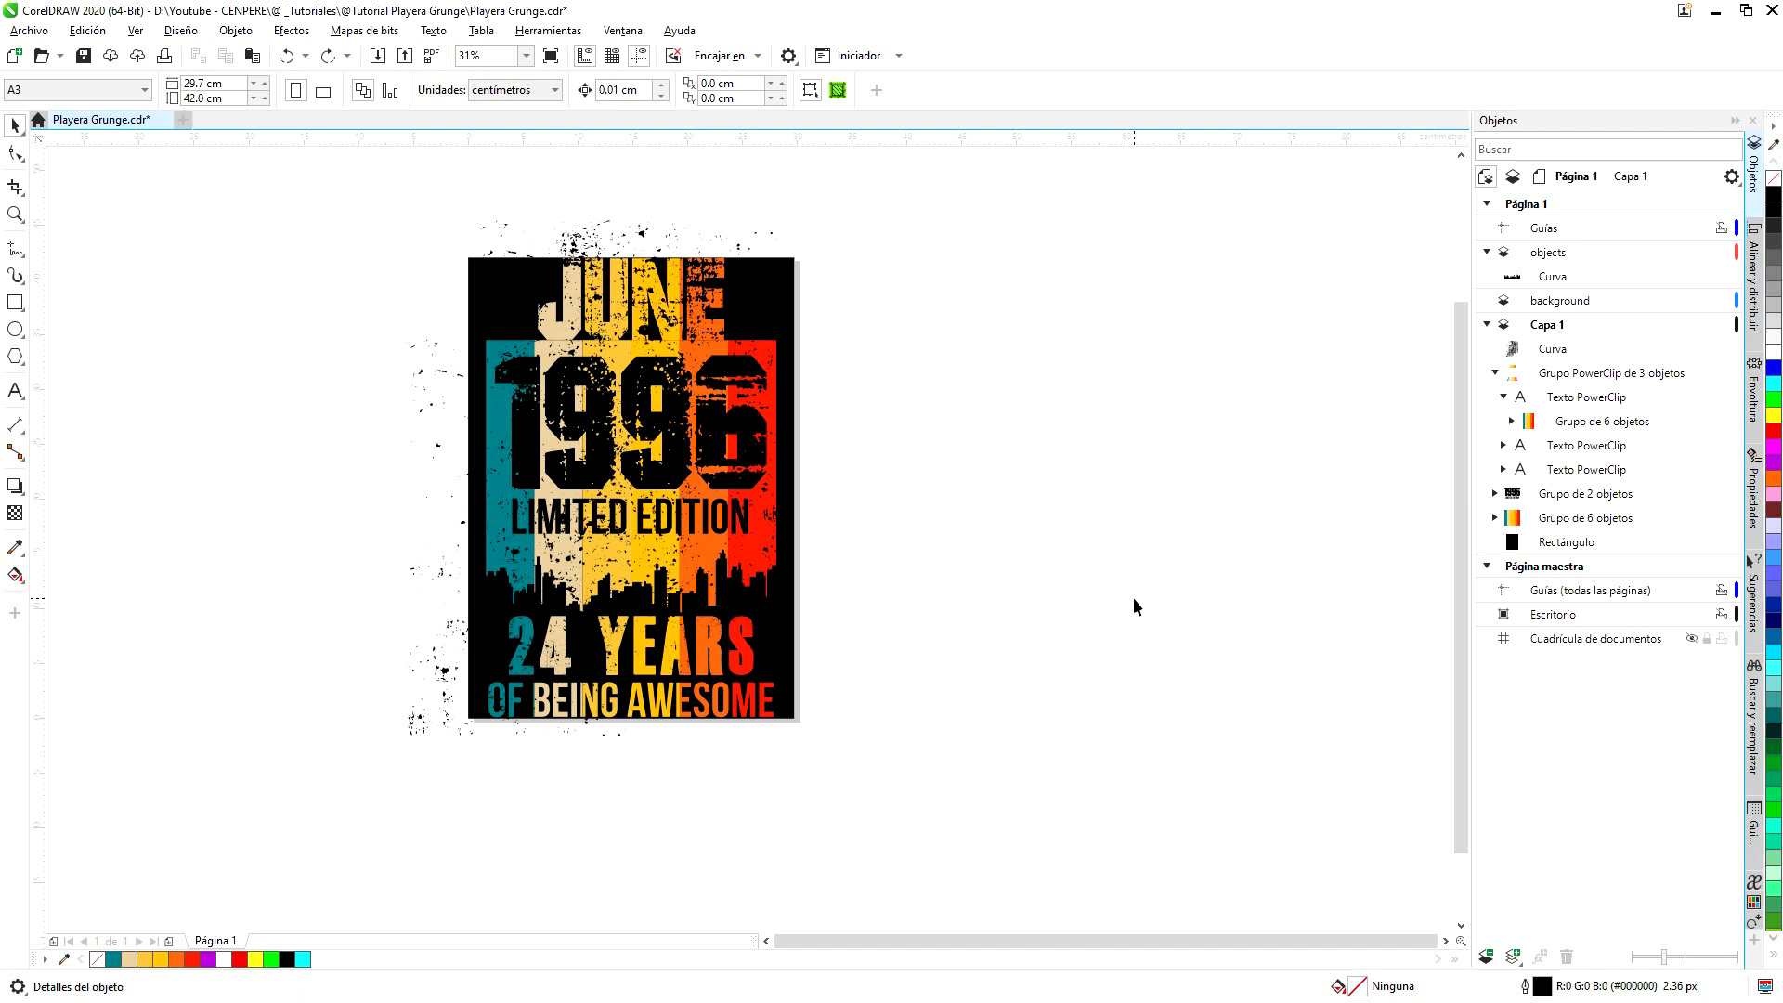
- Intersect the welded speck texture with the black background rectangle to make a copy cut to the page area
click(1549, 548)
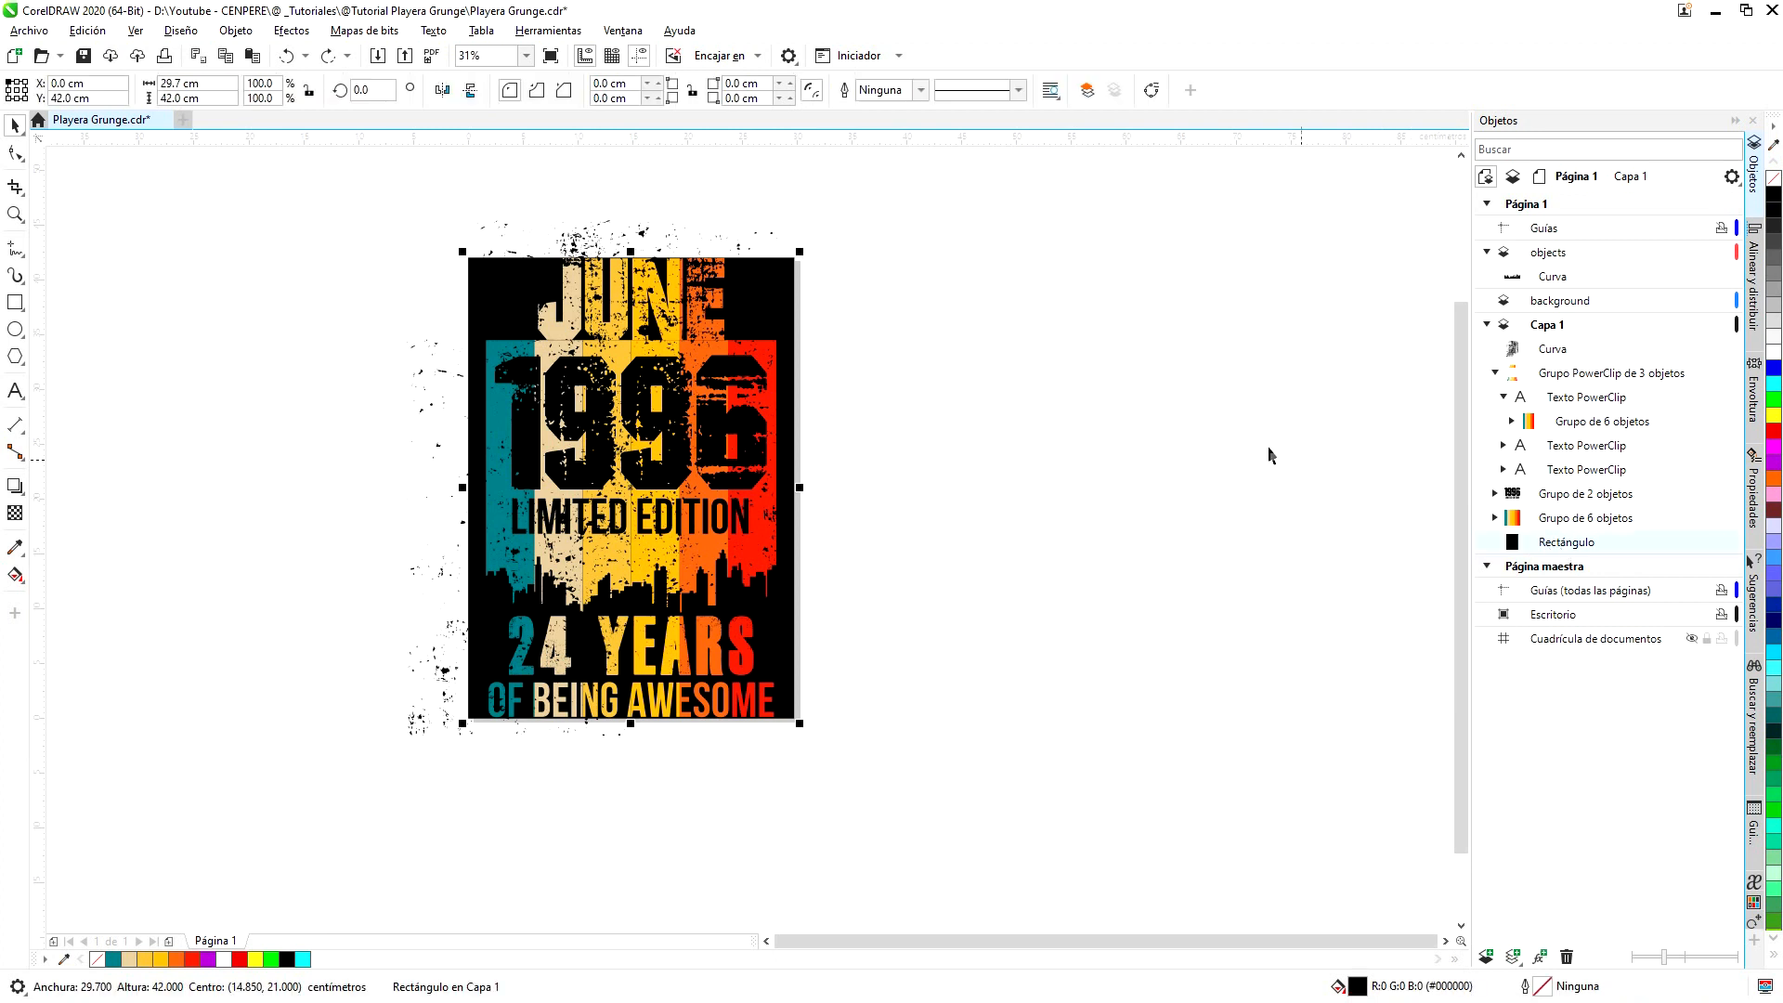
ctrl+click(1553, 358)
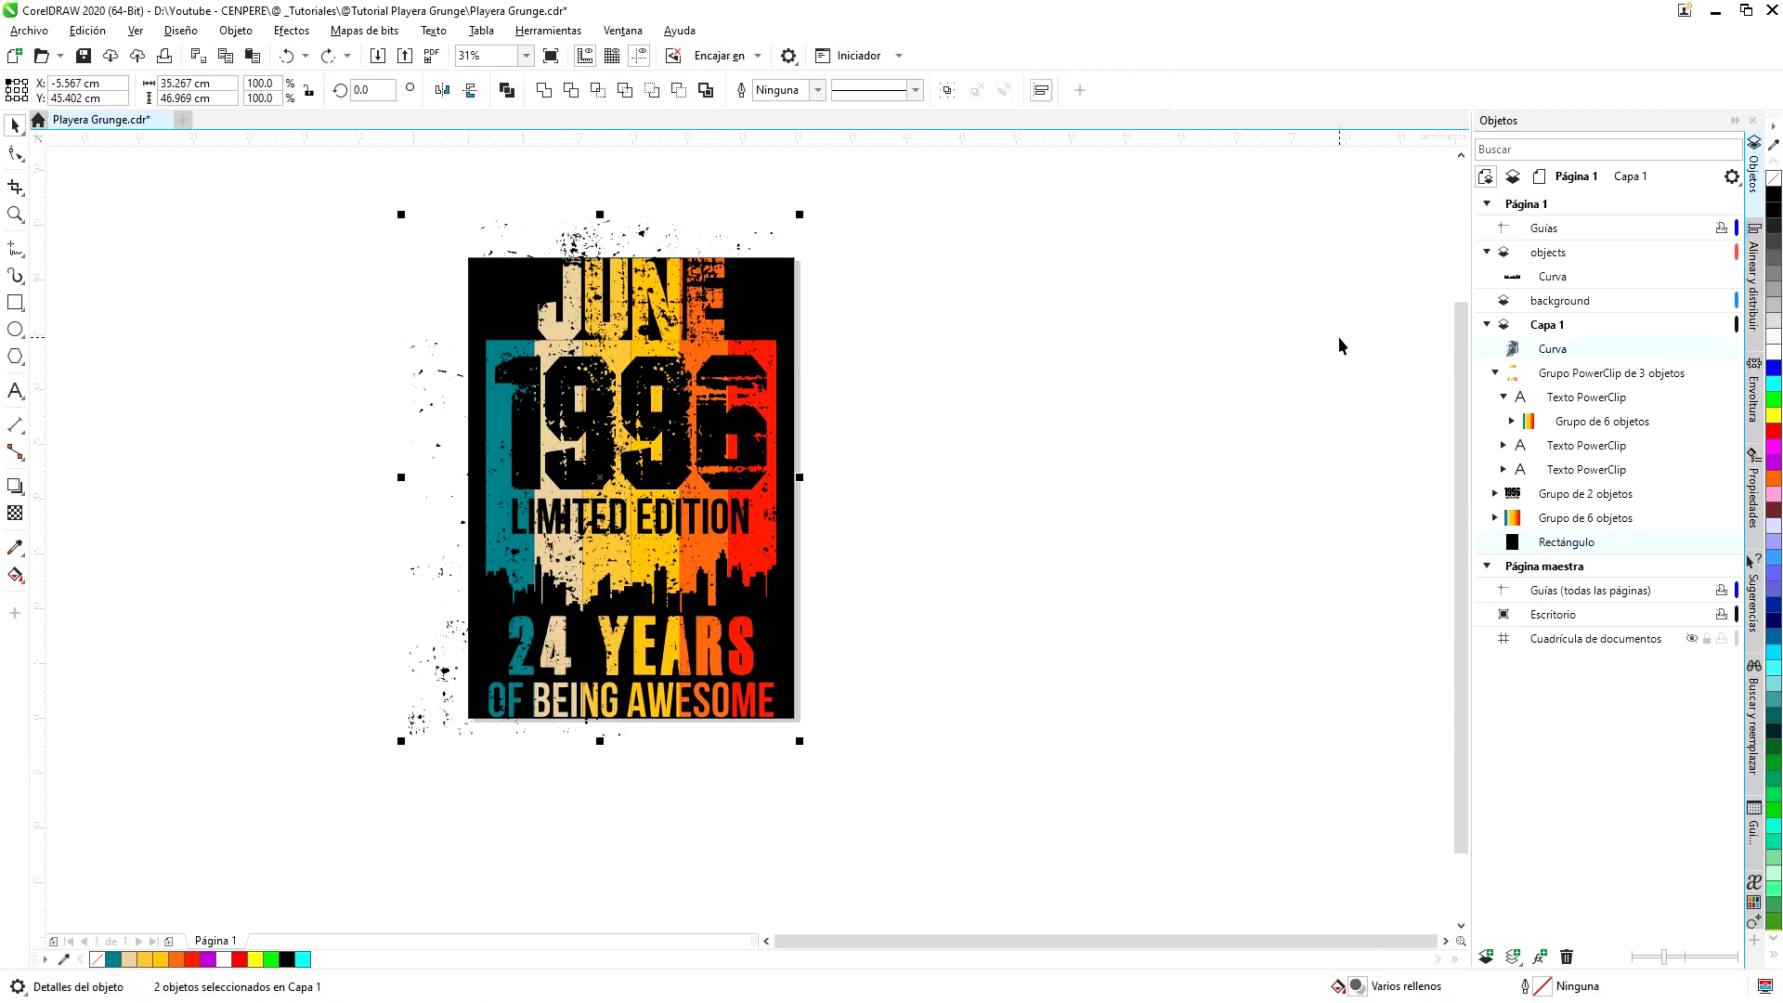
click(598, 89)
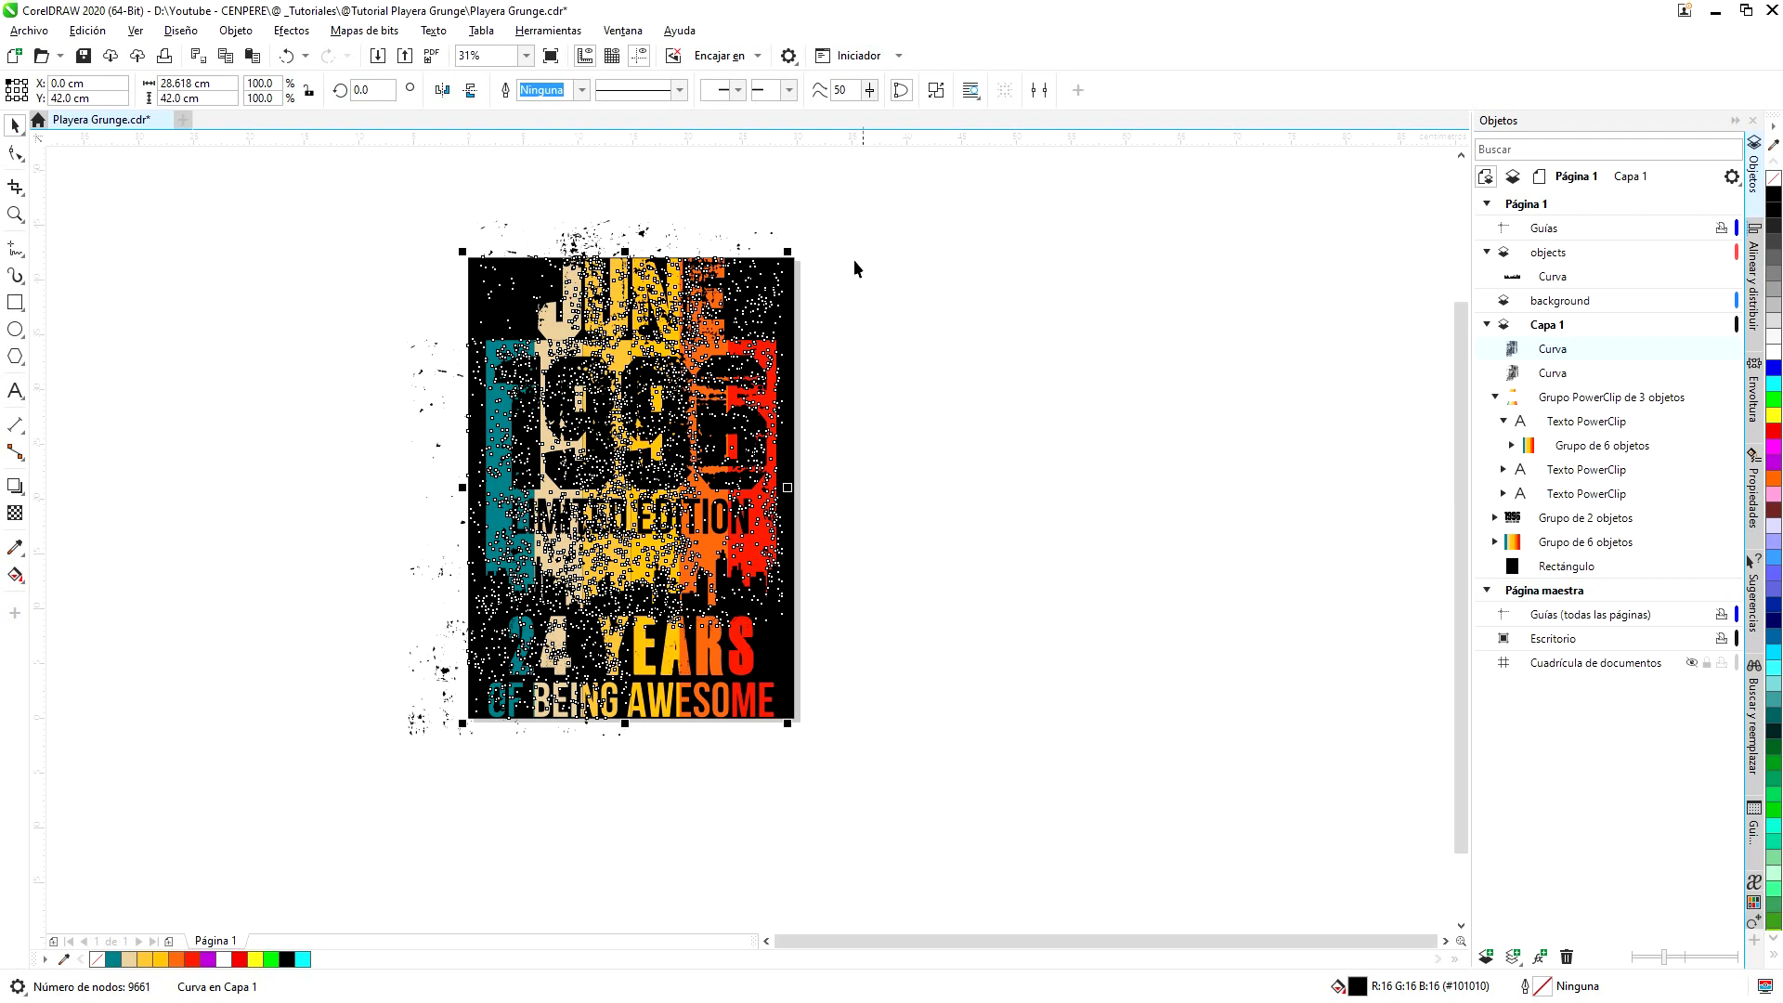
- Delete the original speck texture that overhangs the page, keeping only the copy cut to the page area
click(647, 232)
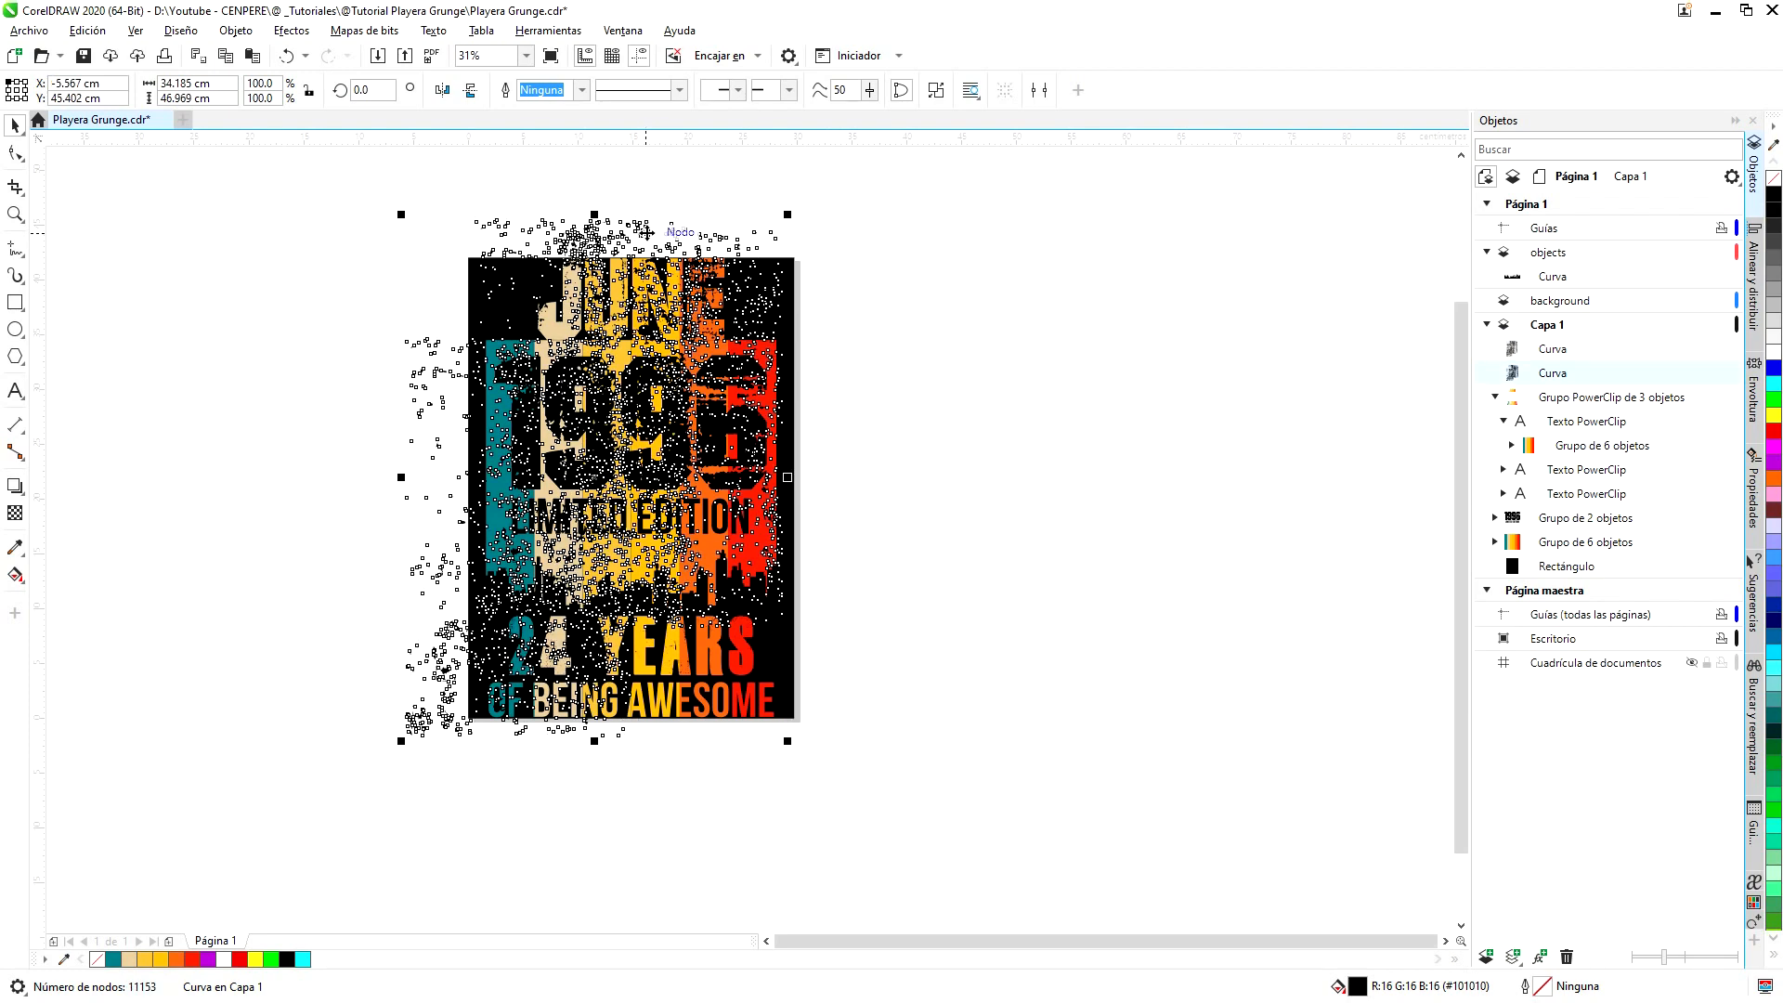
key(Delete)
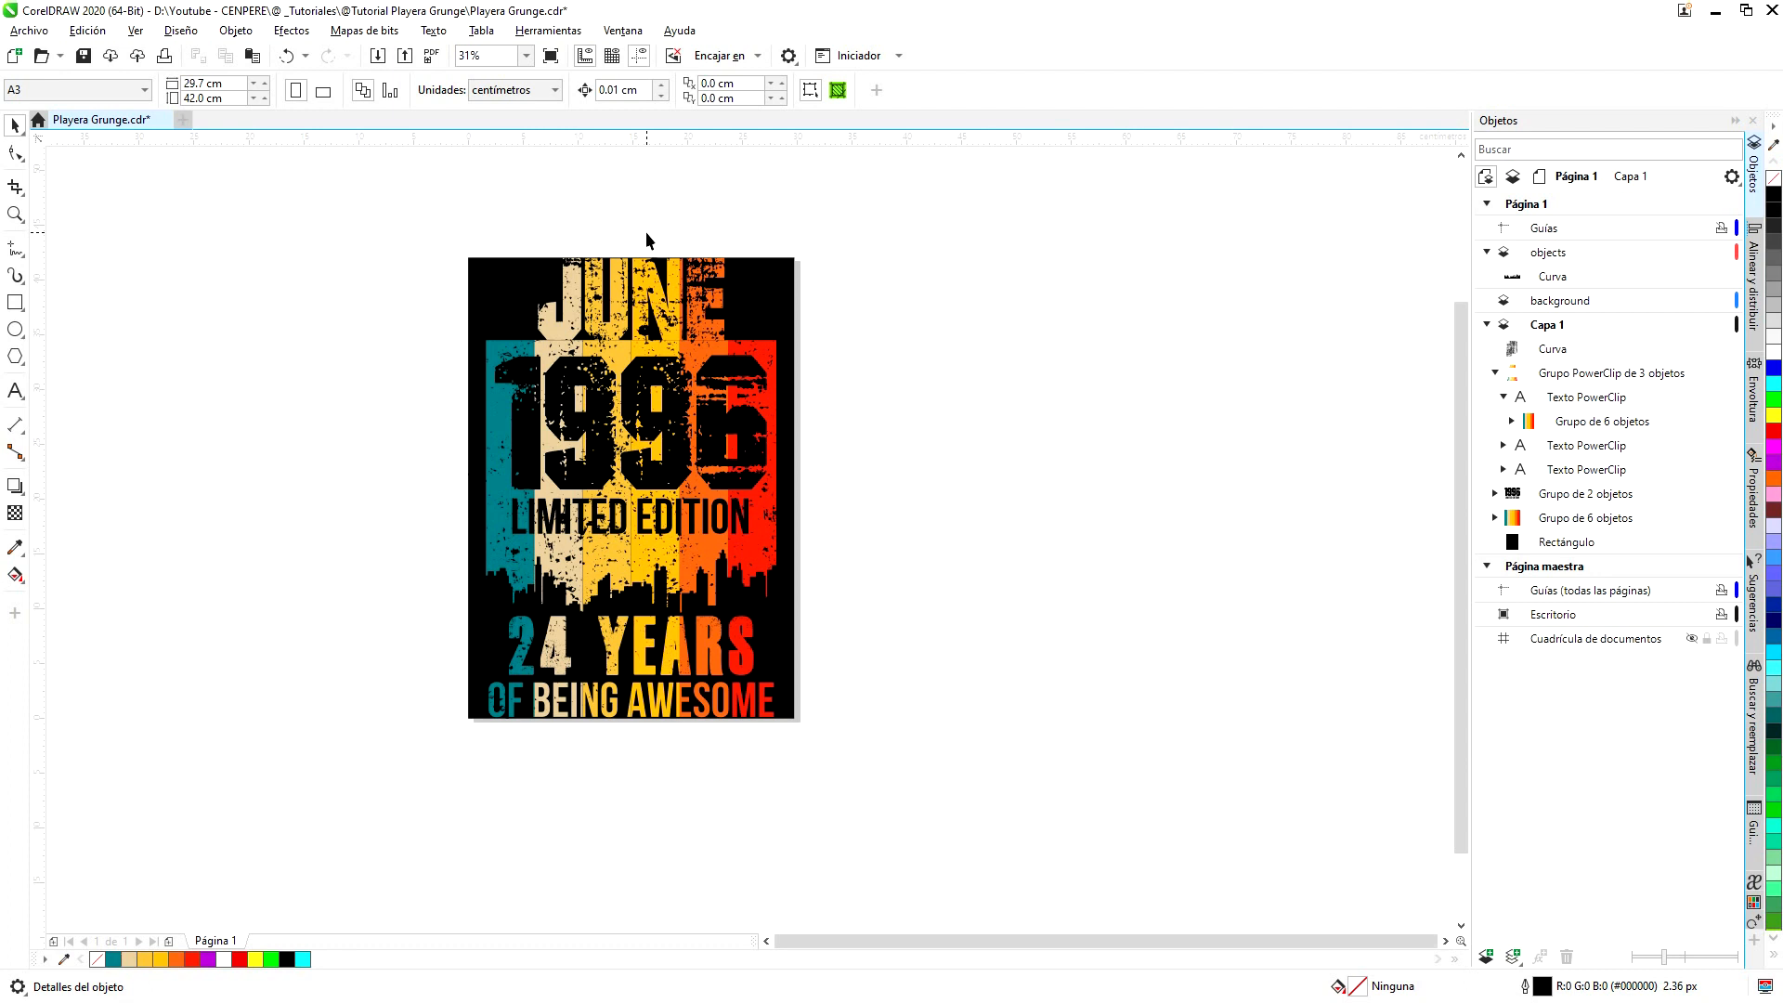
key(ctrl+z)
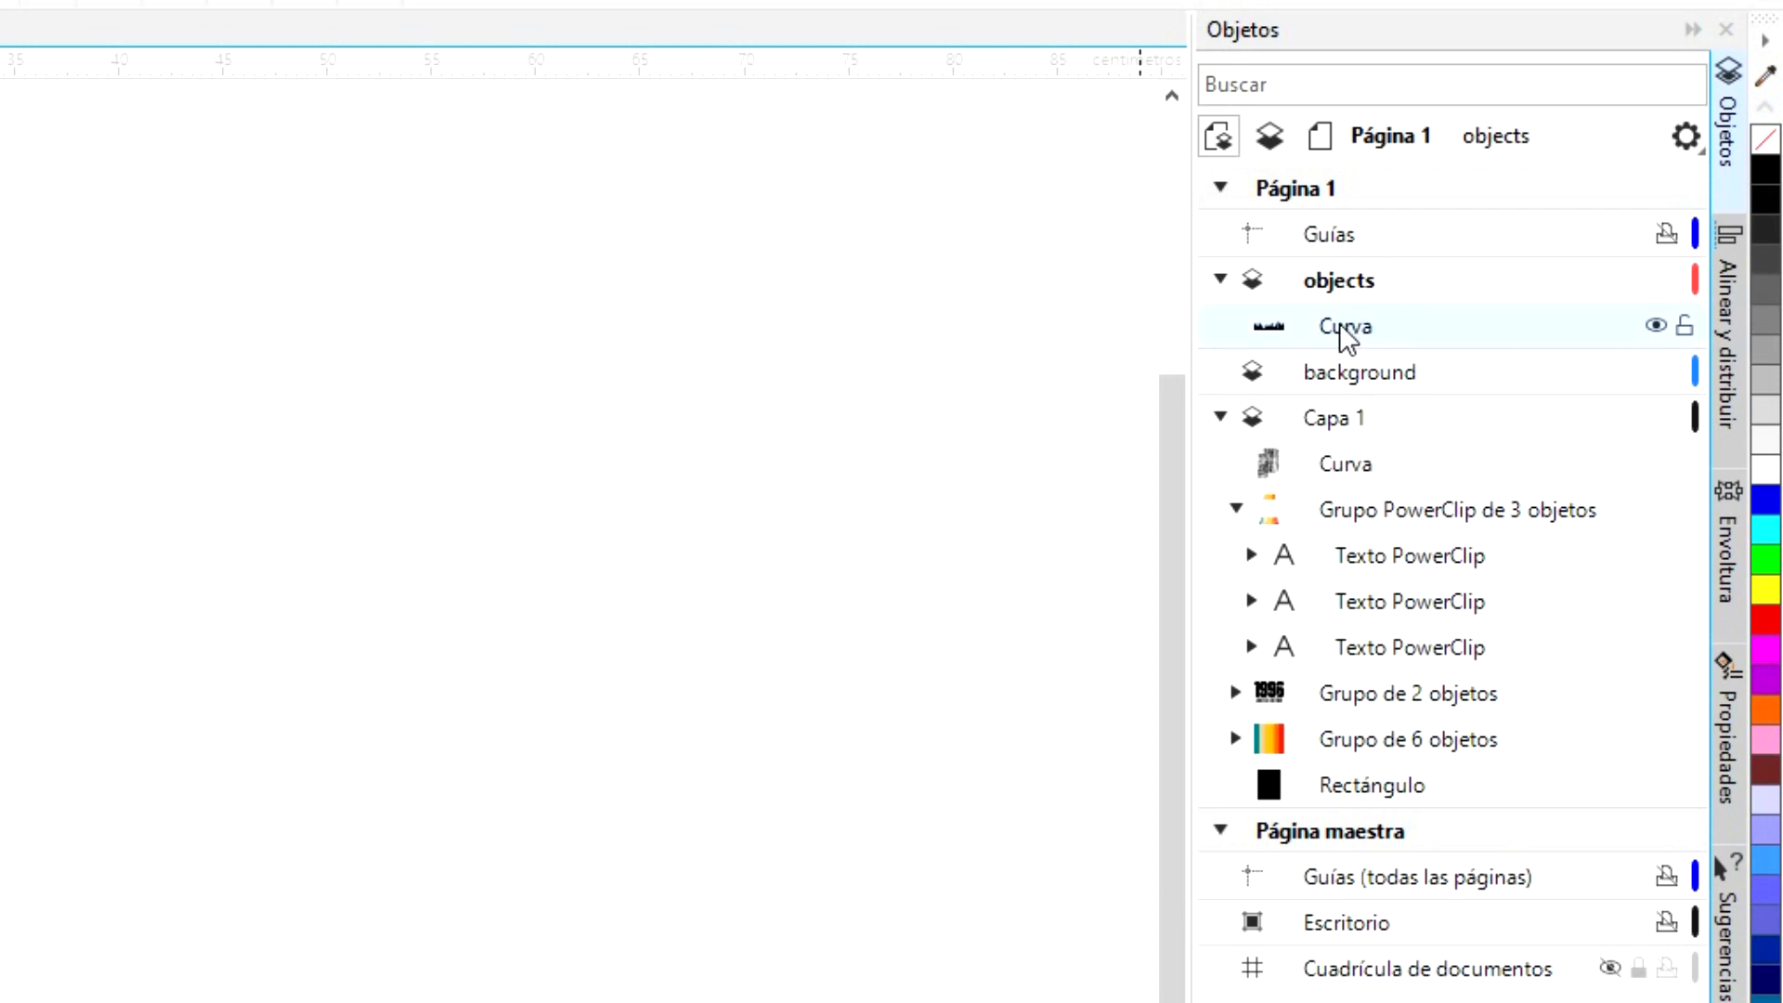
- Move the skyline curve into Capa 1 directly above the 1996 group, and delete the empty background and objects layers
drag(1343, 336, 1340, 691)
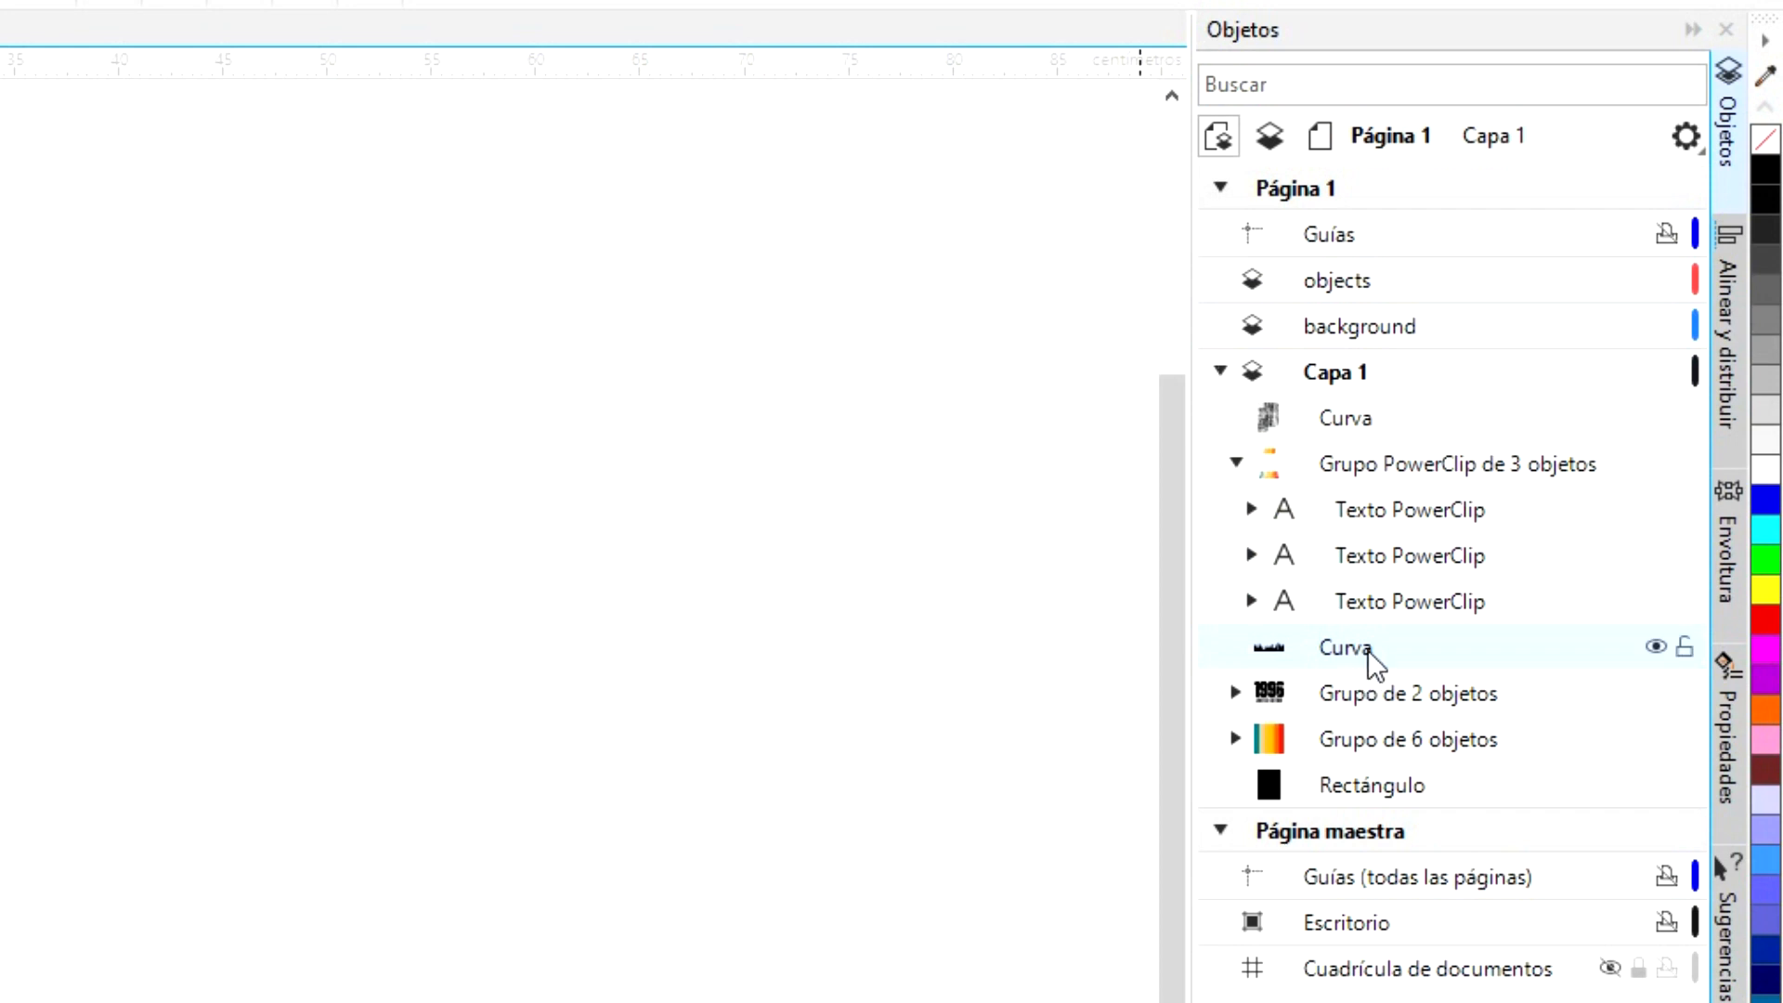
click(1434, 327)
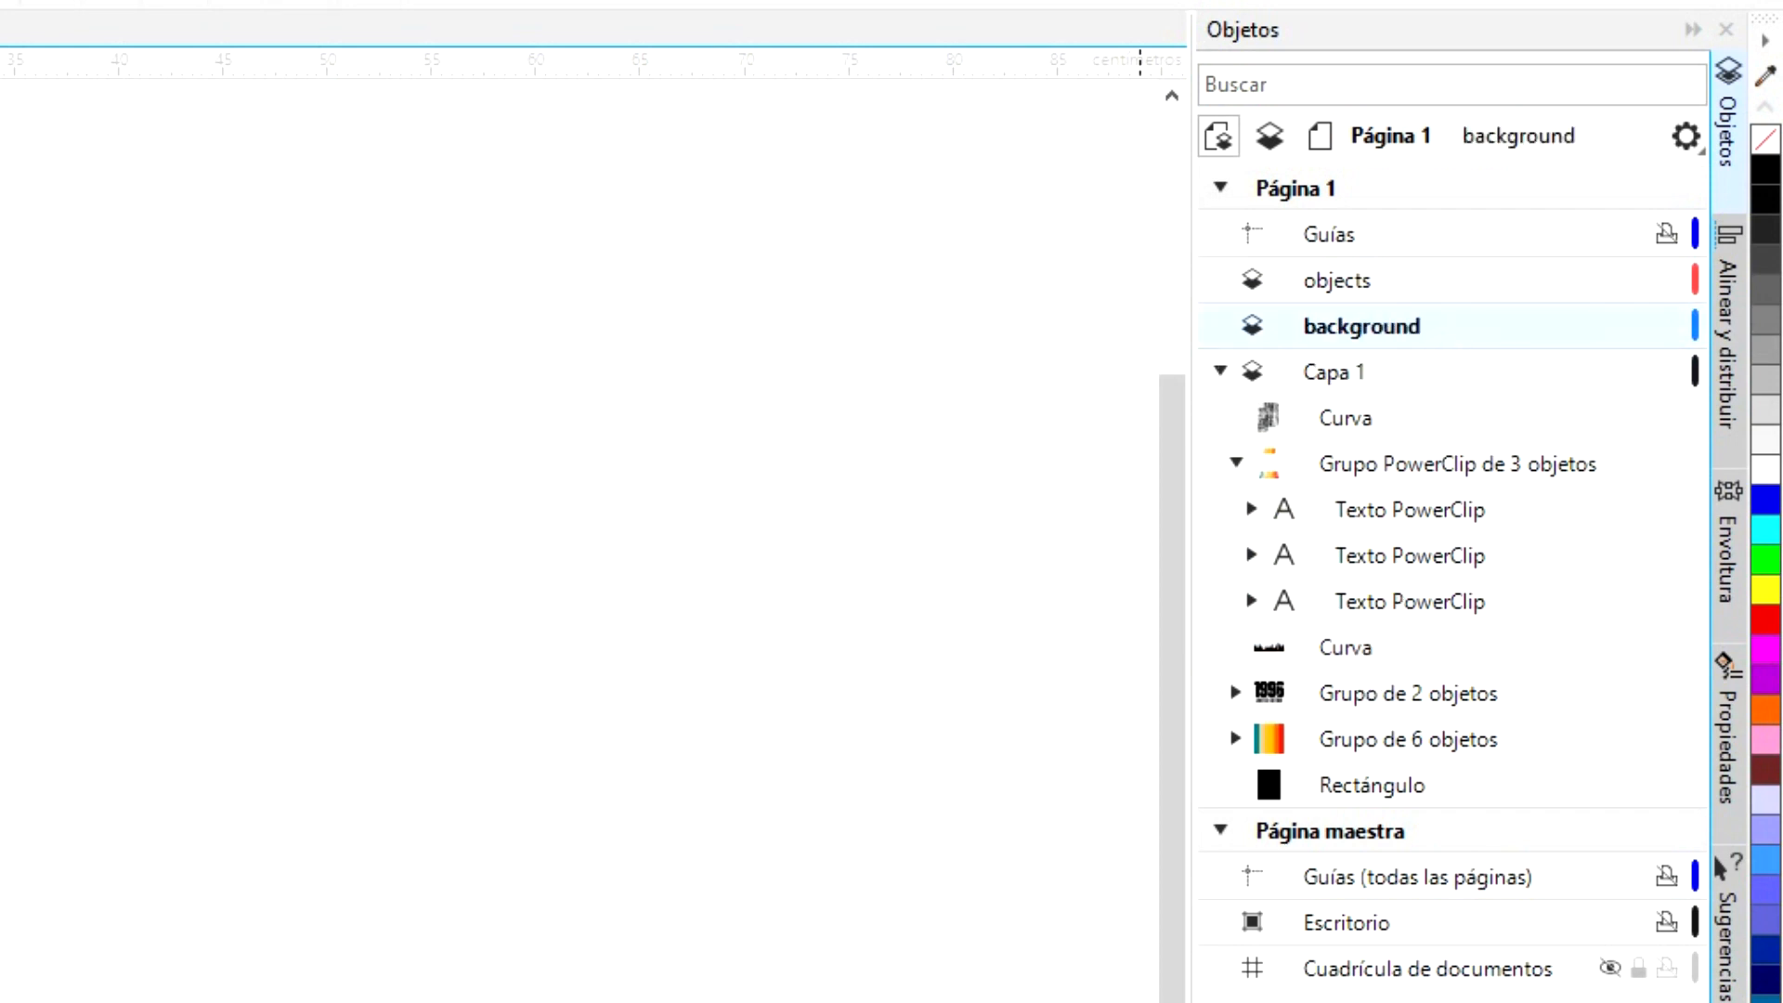
key(Delete)
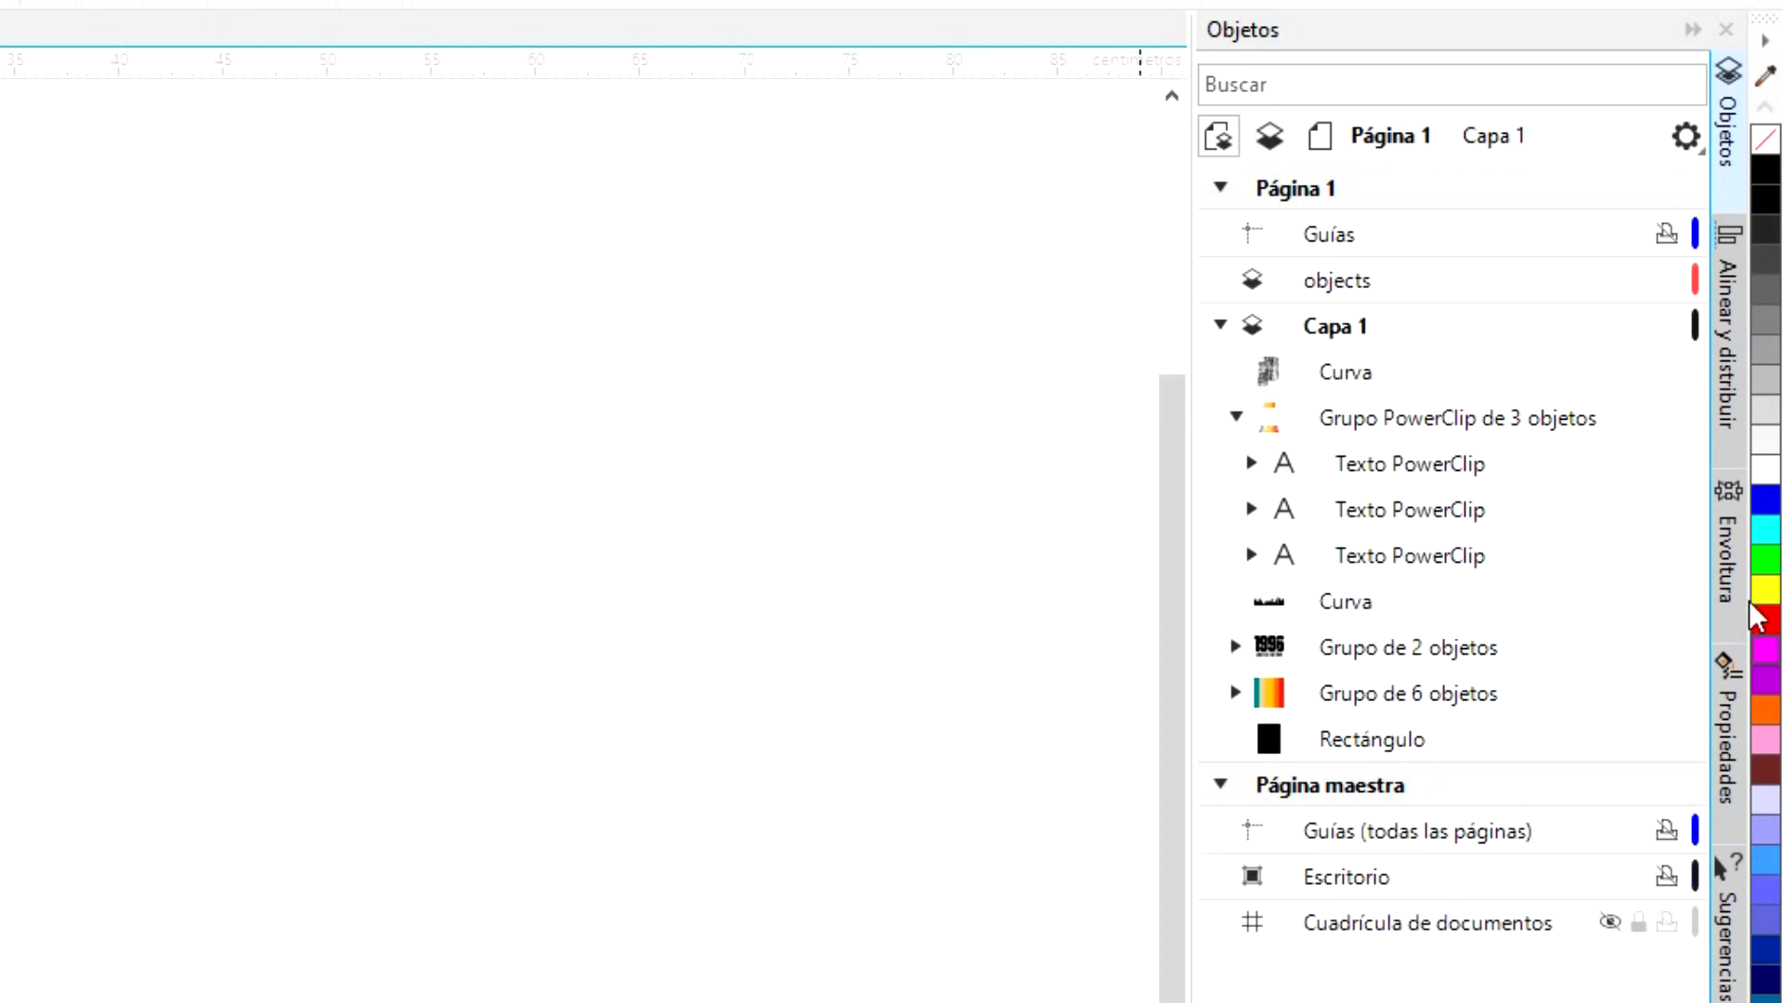
click(1472, 292)
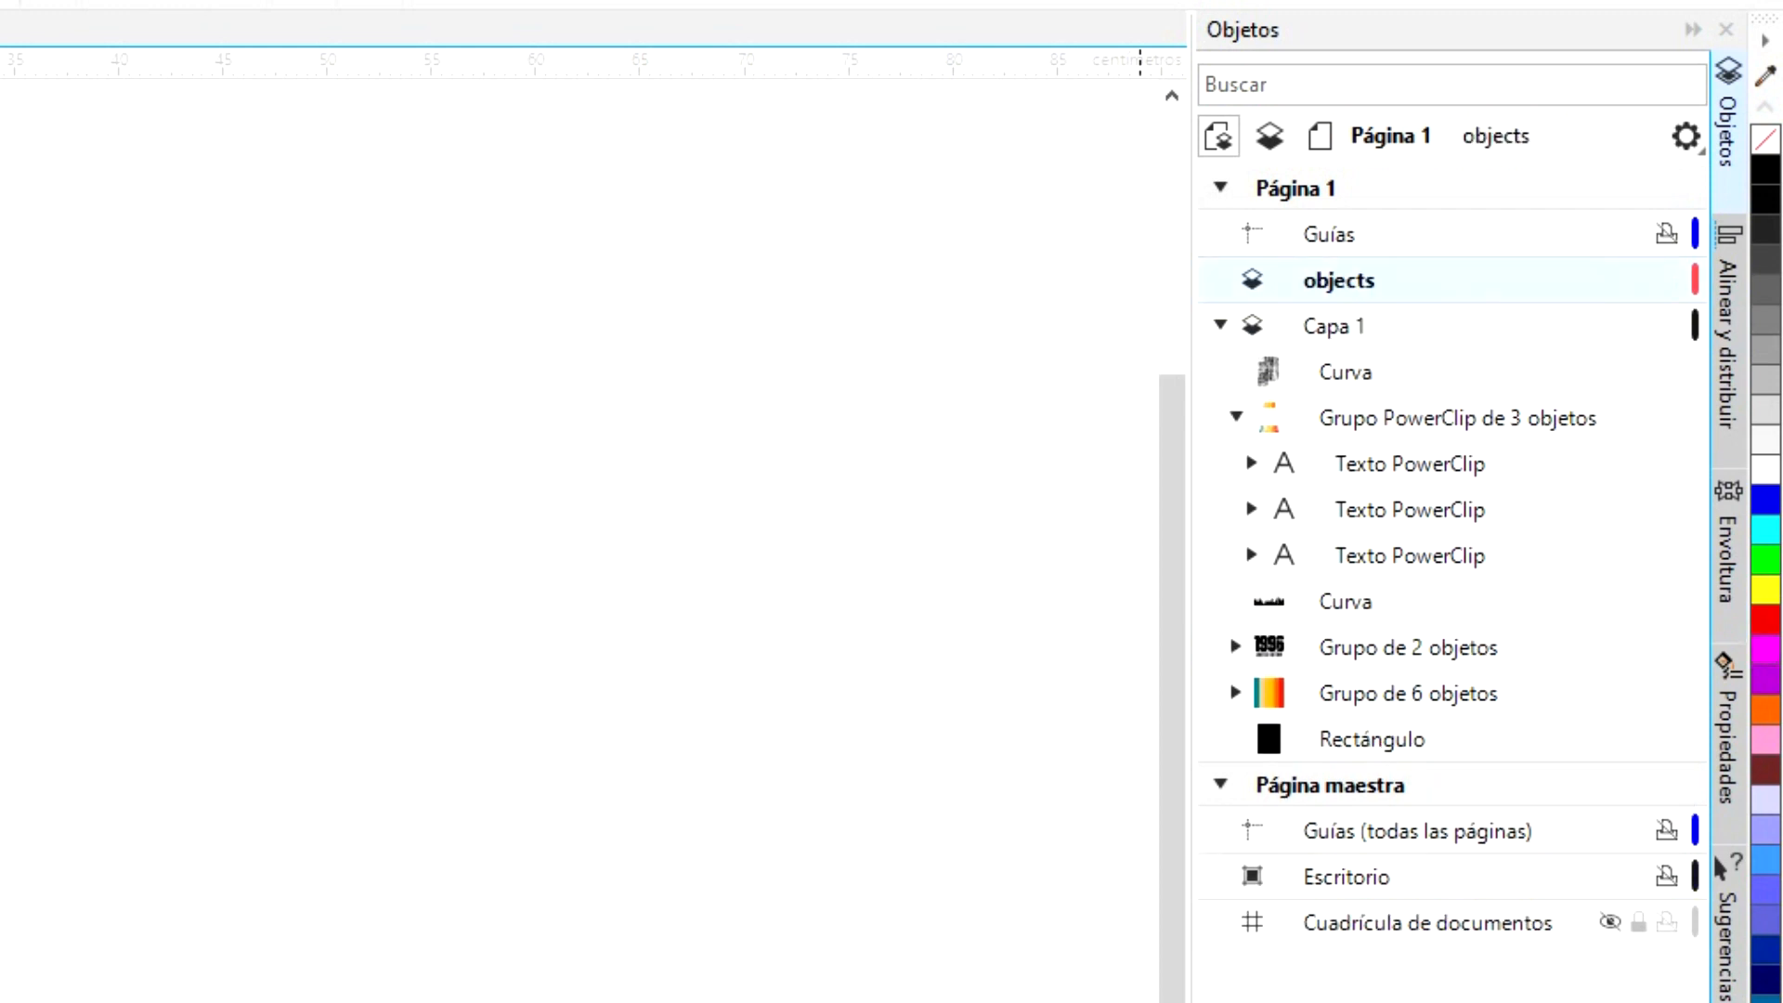
key(Delete)
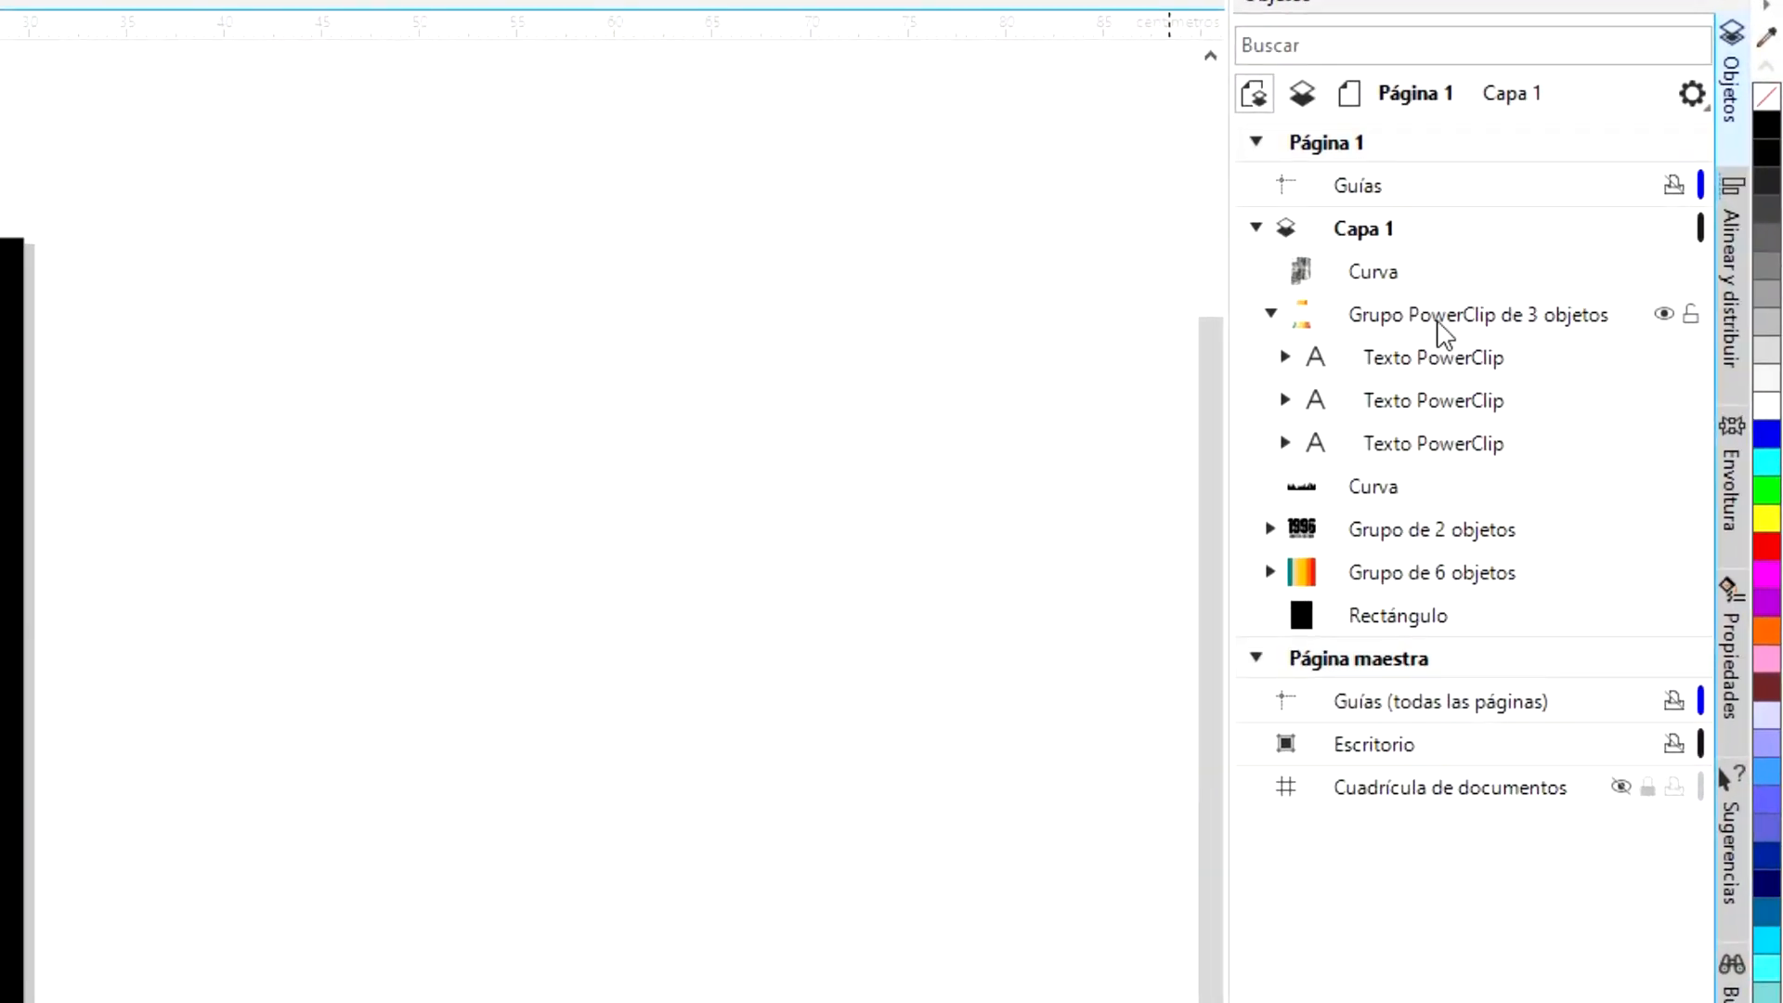
- Ungroup the PowerClip group of three striped texts into separate text objects
click(1442, 331)
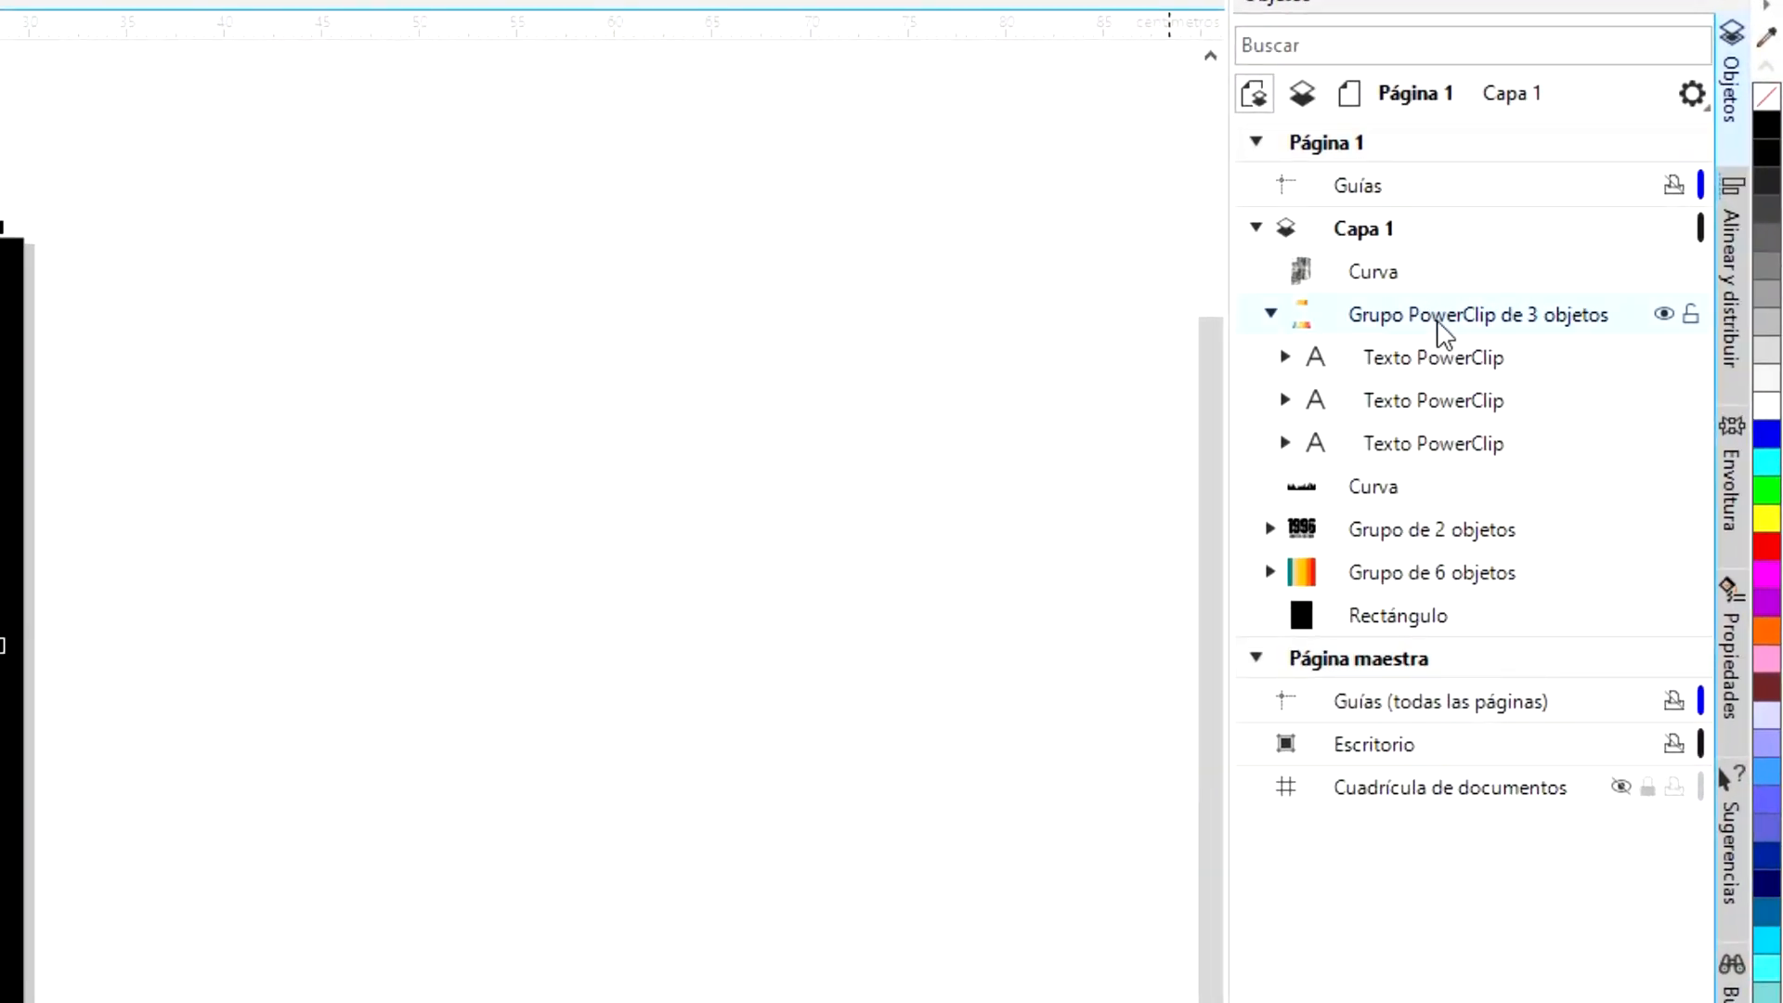
right_click(1442, 331)
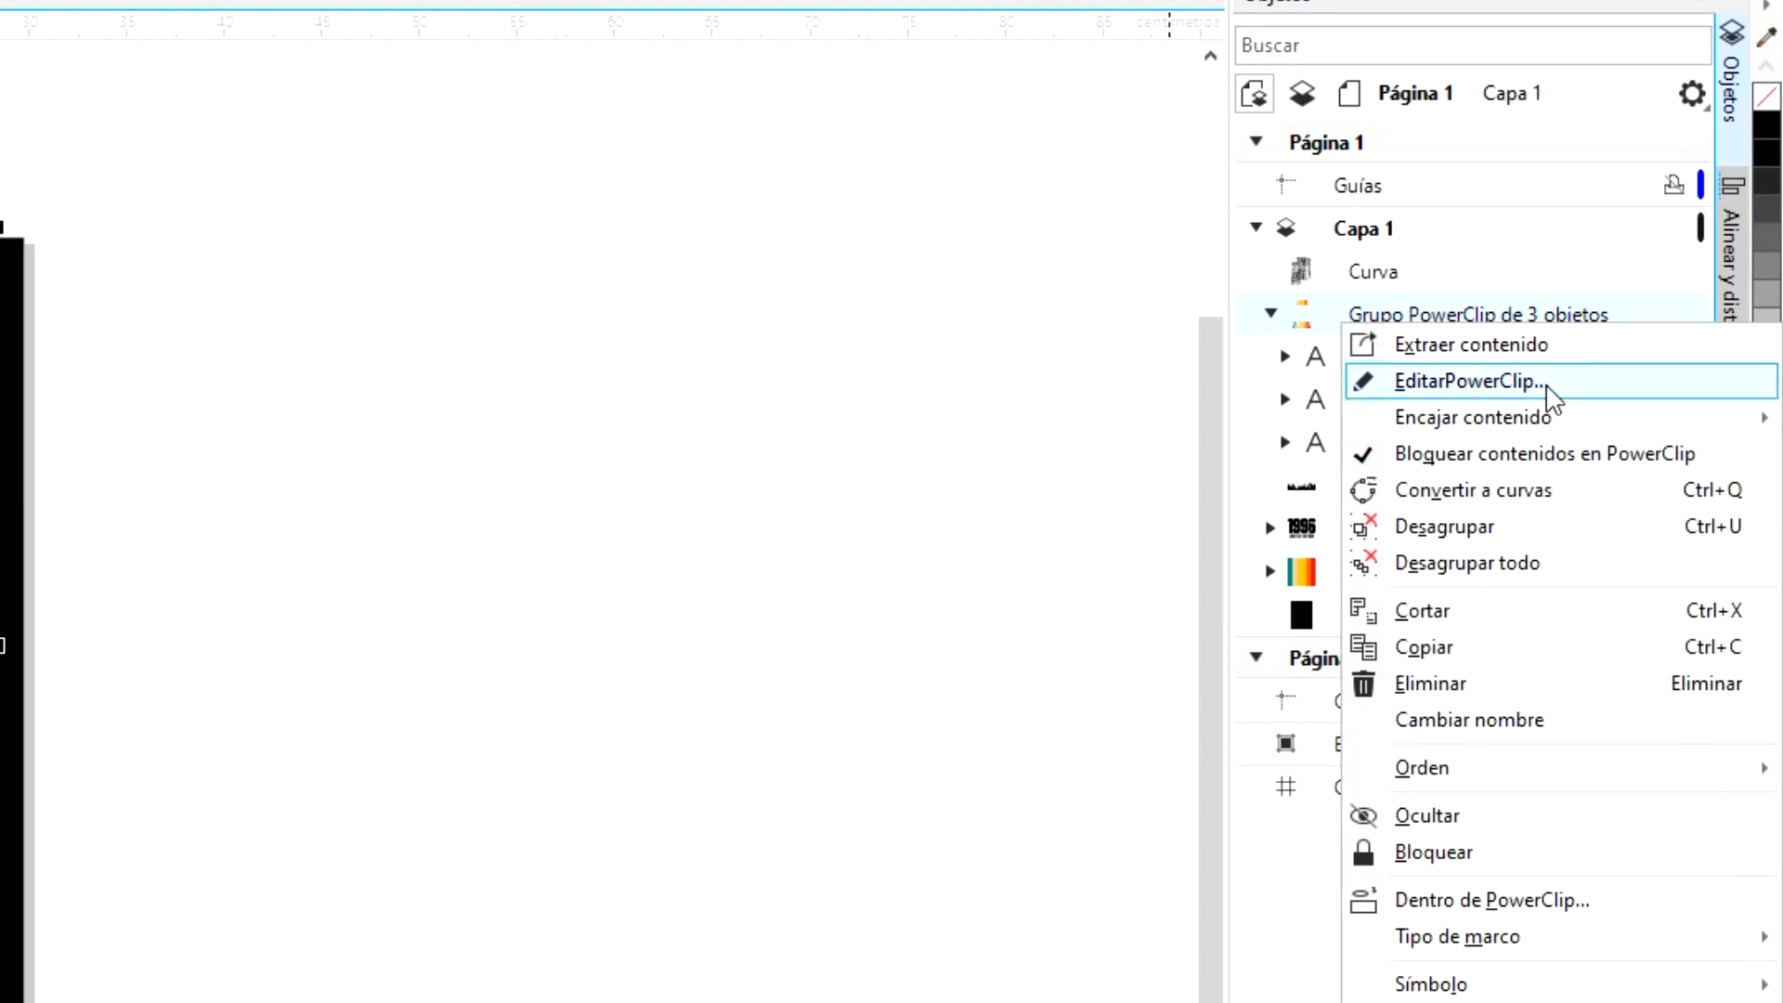
click(1592, 525)
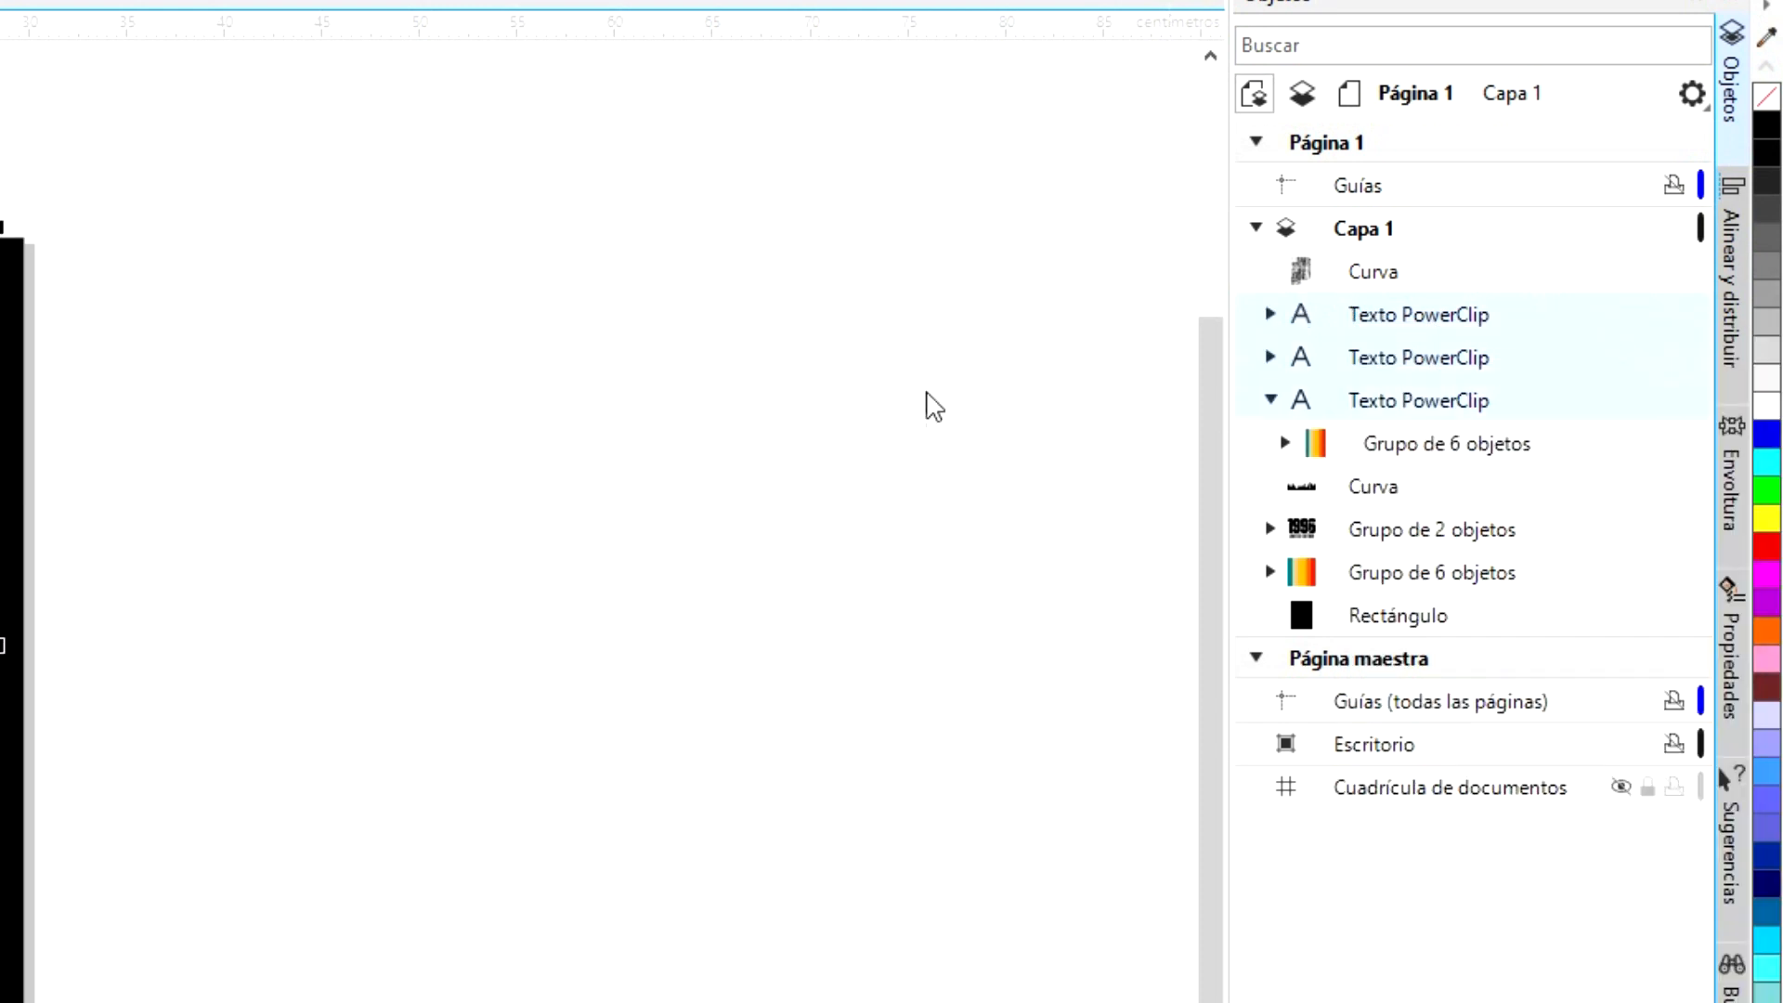
click(962, 429)
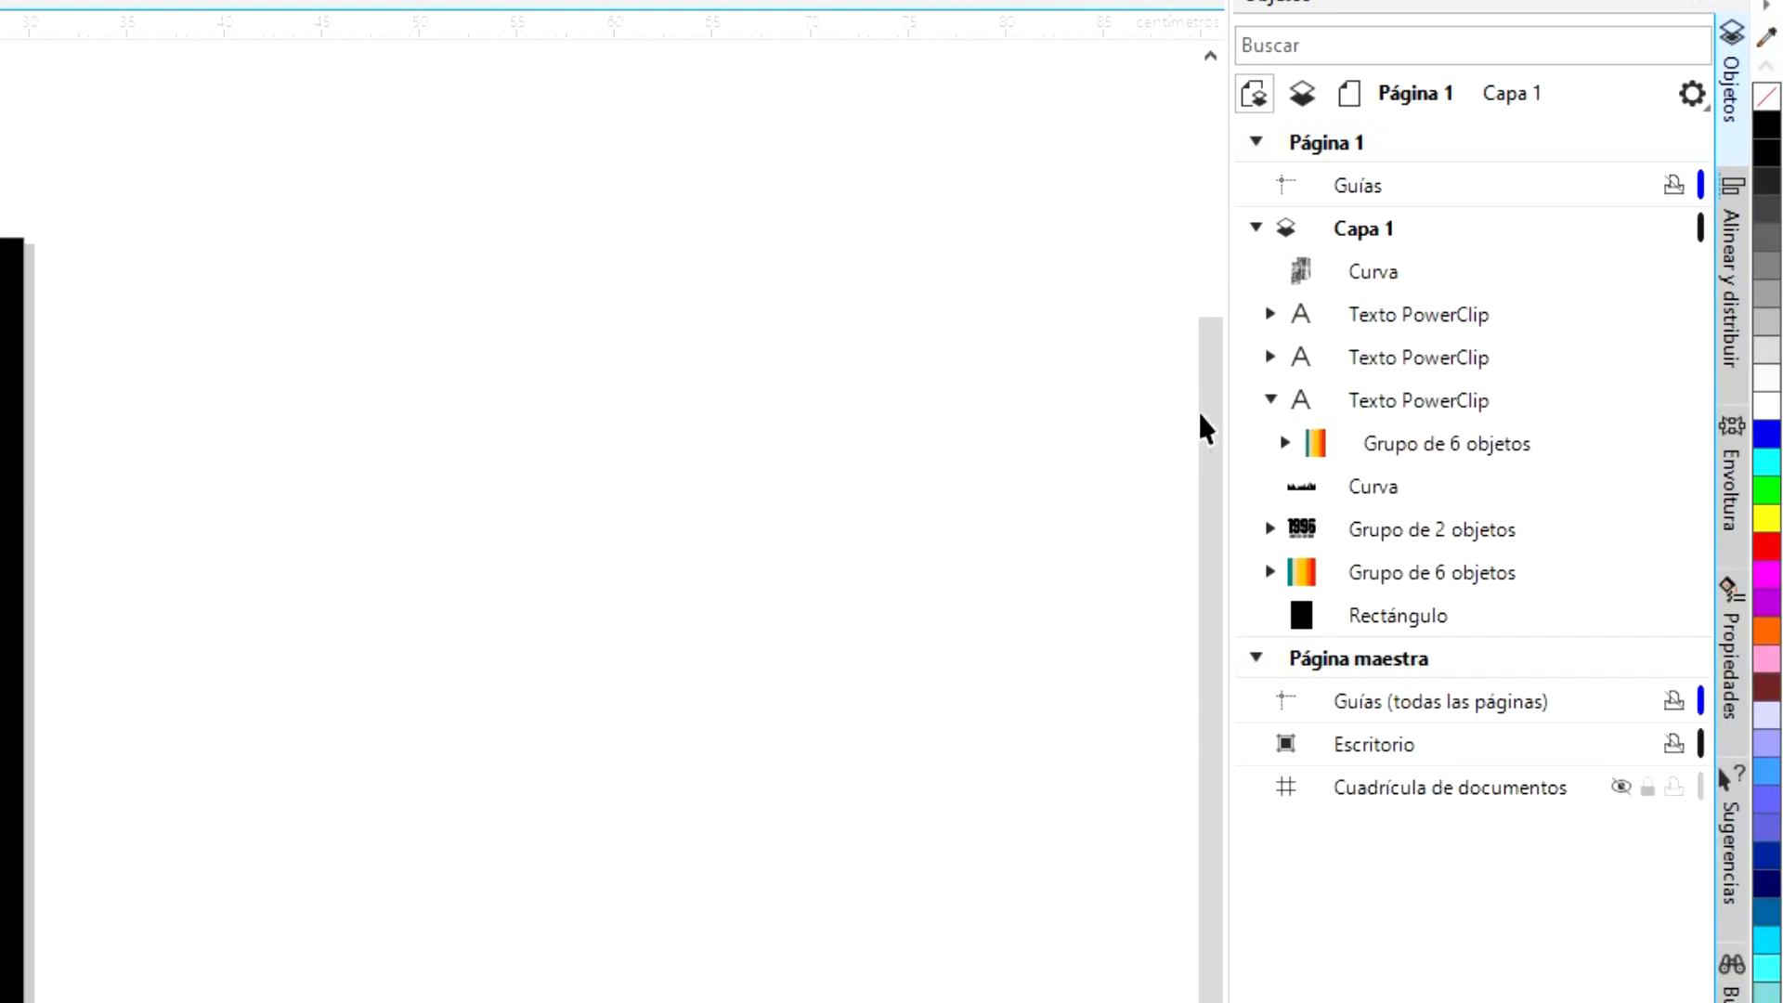
- Ungroup the 1996 and LIMITED EDITION texts and move both directly below the speck curve in the layer order
right_click(1380, 537)
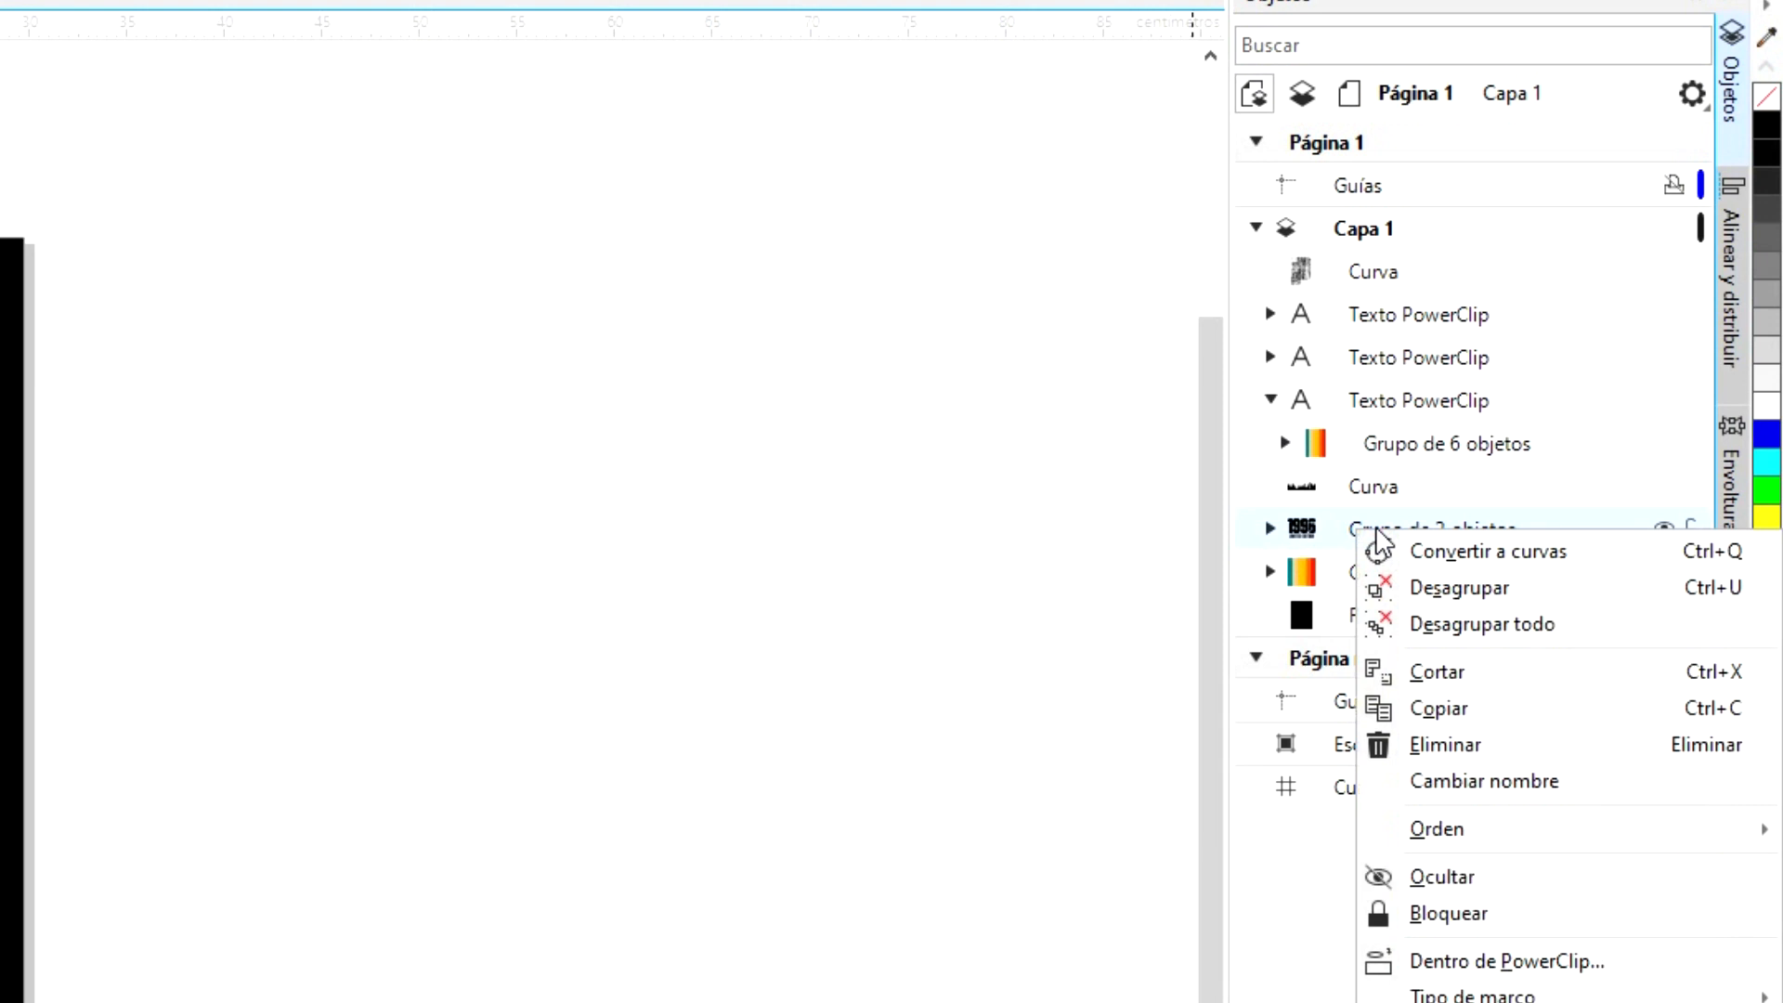
click(1523, 588)
drag(1461, 530, 1378, 306)
click(713, 711)
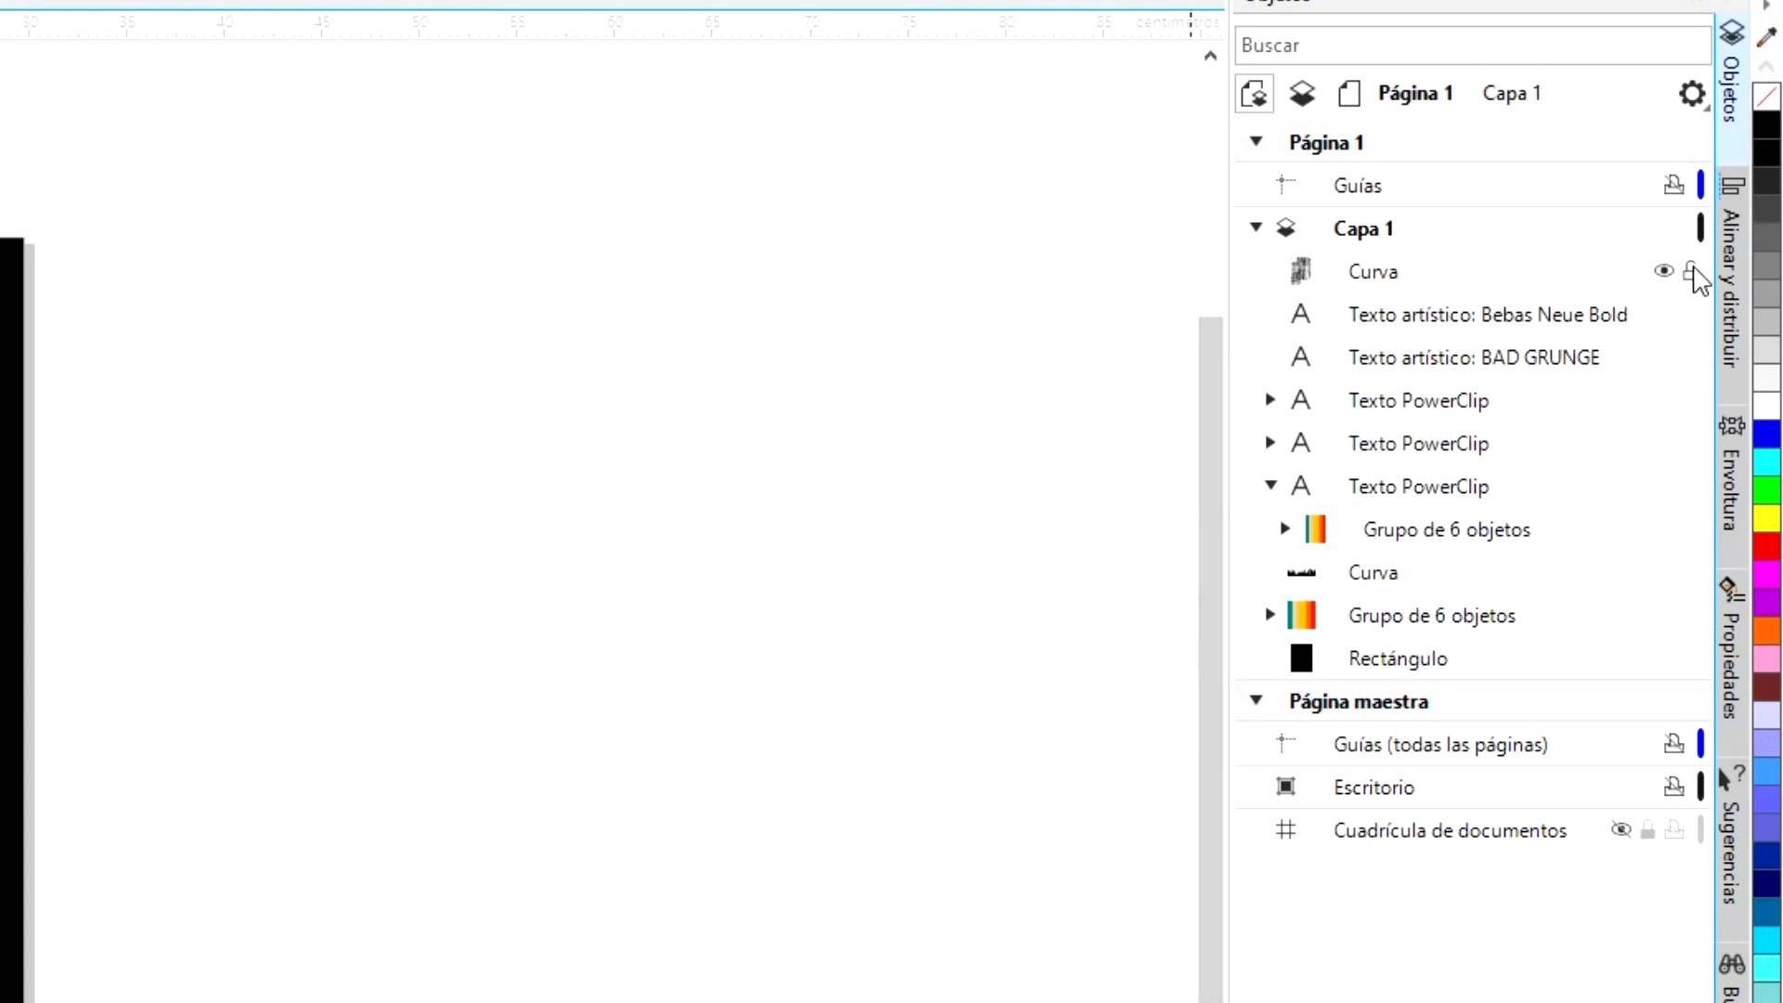
- Lock the speck texture curve and check on the page that it is protected
click(1691, 271)
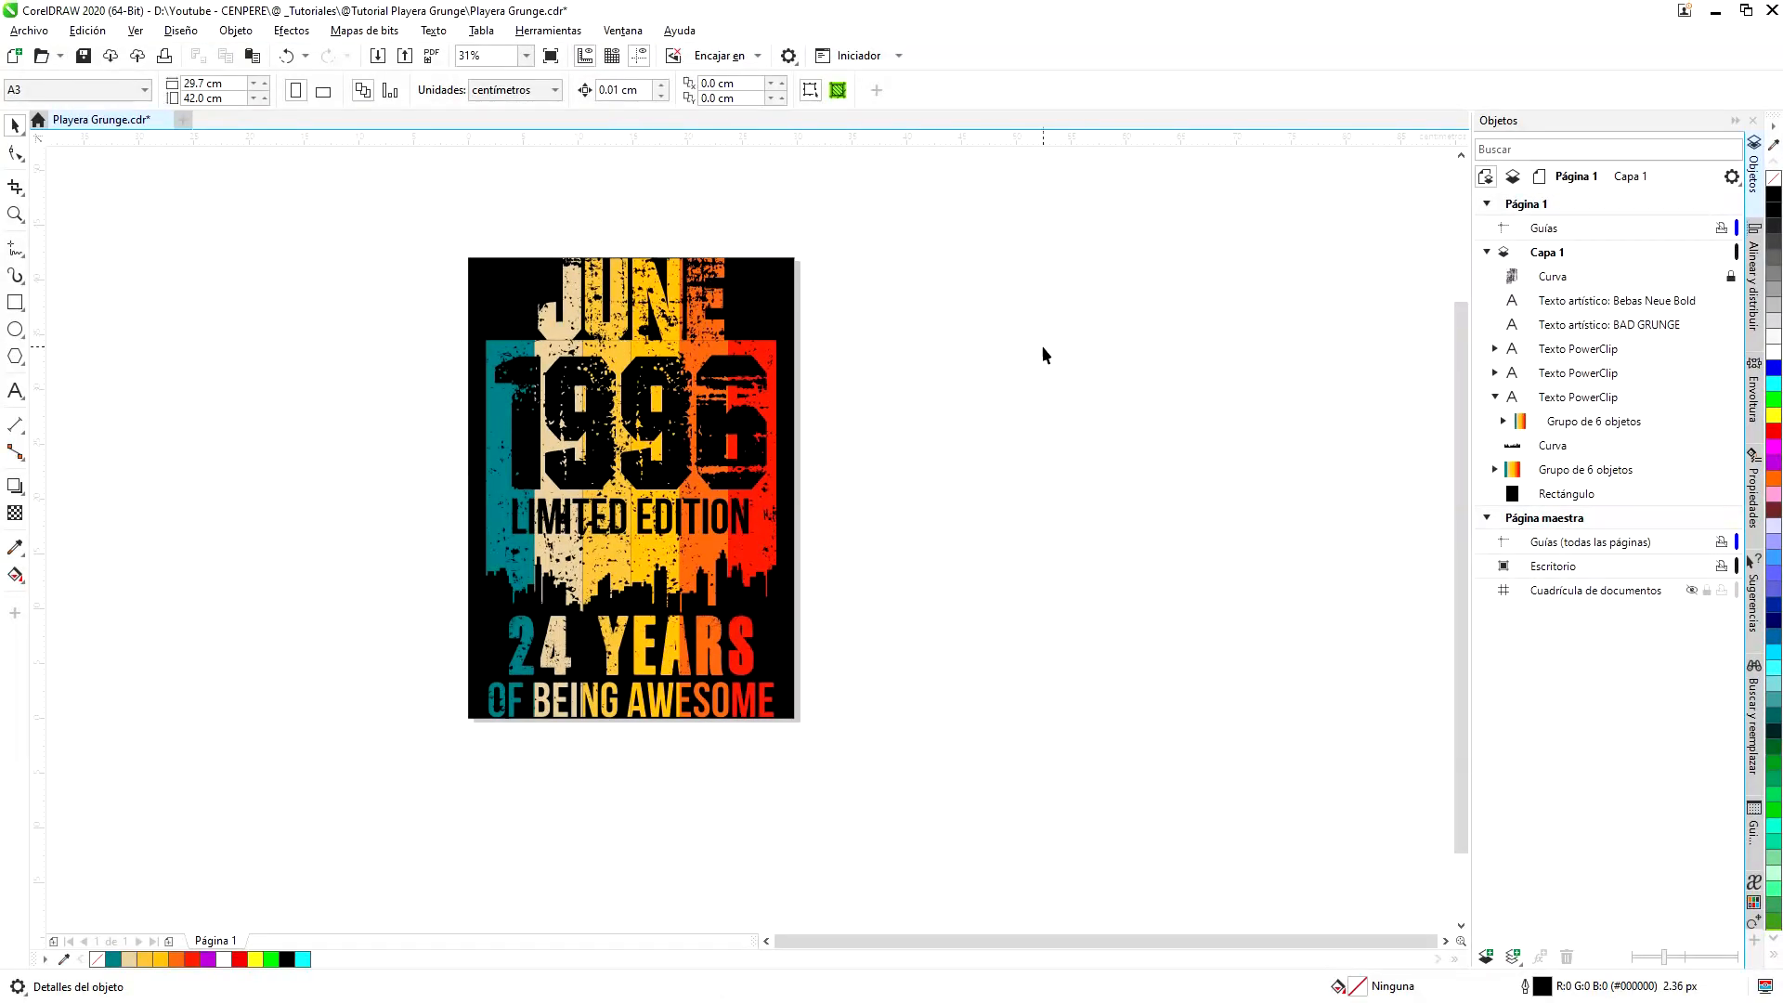
click(698, 304)
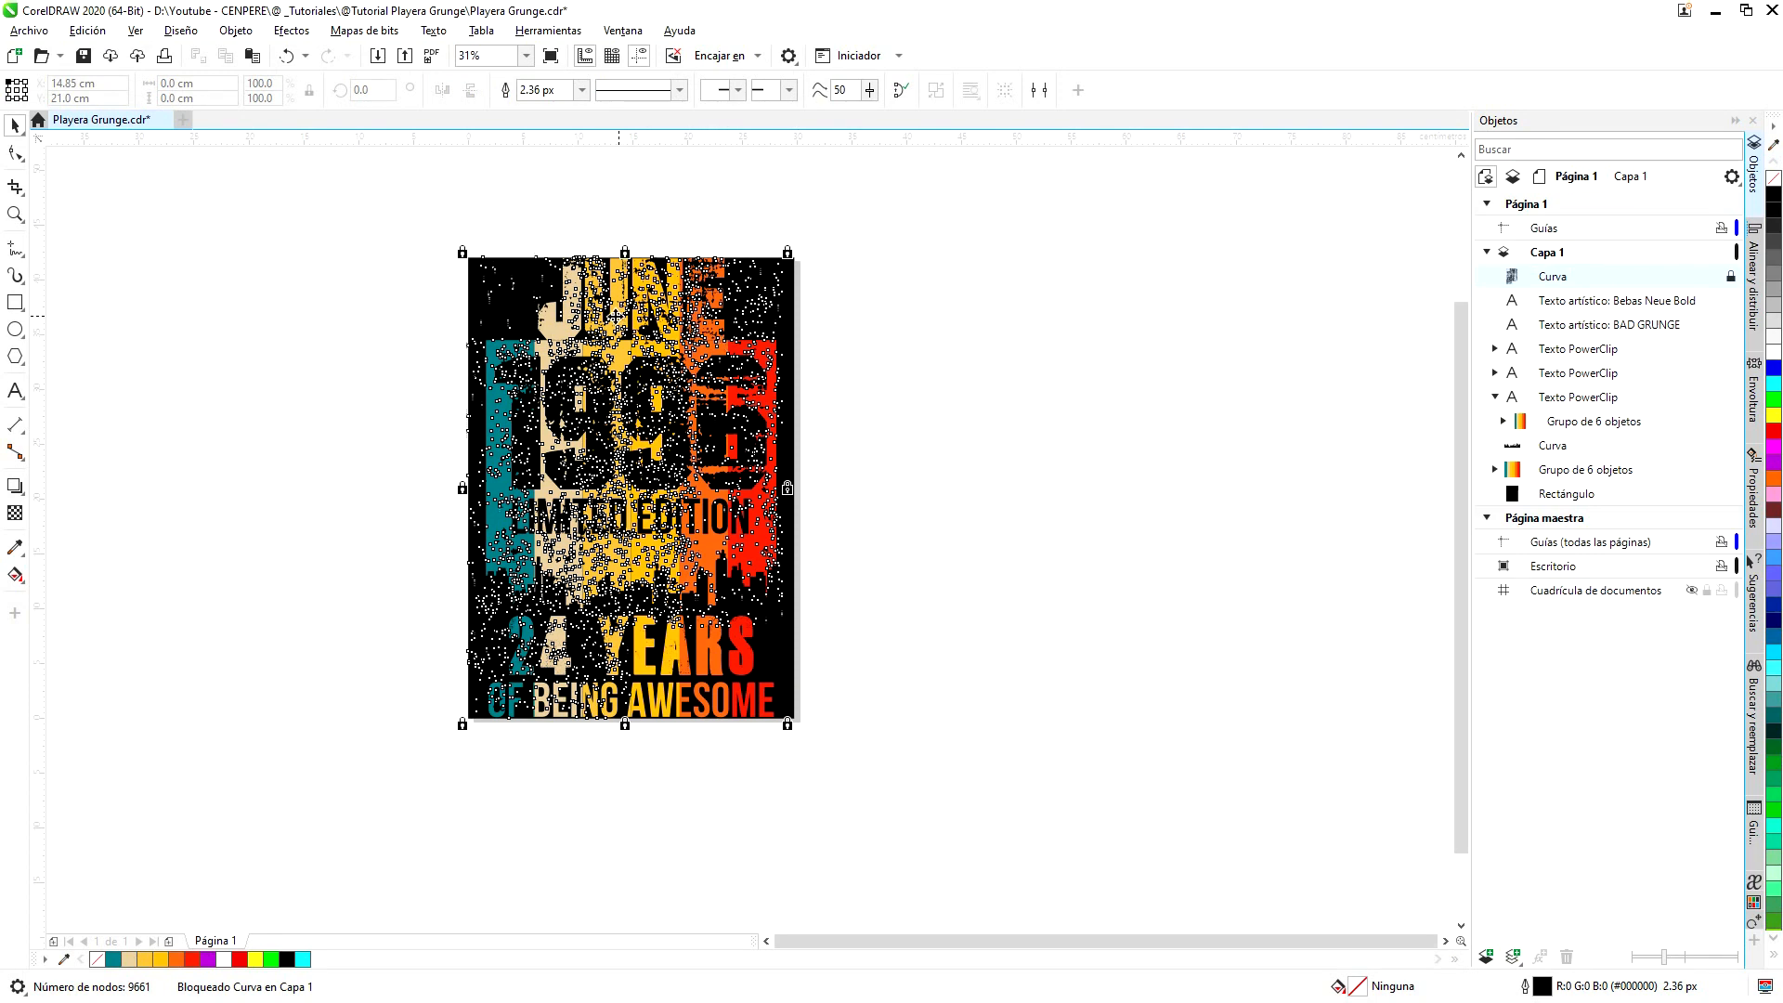
click(425, 327)
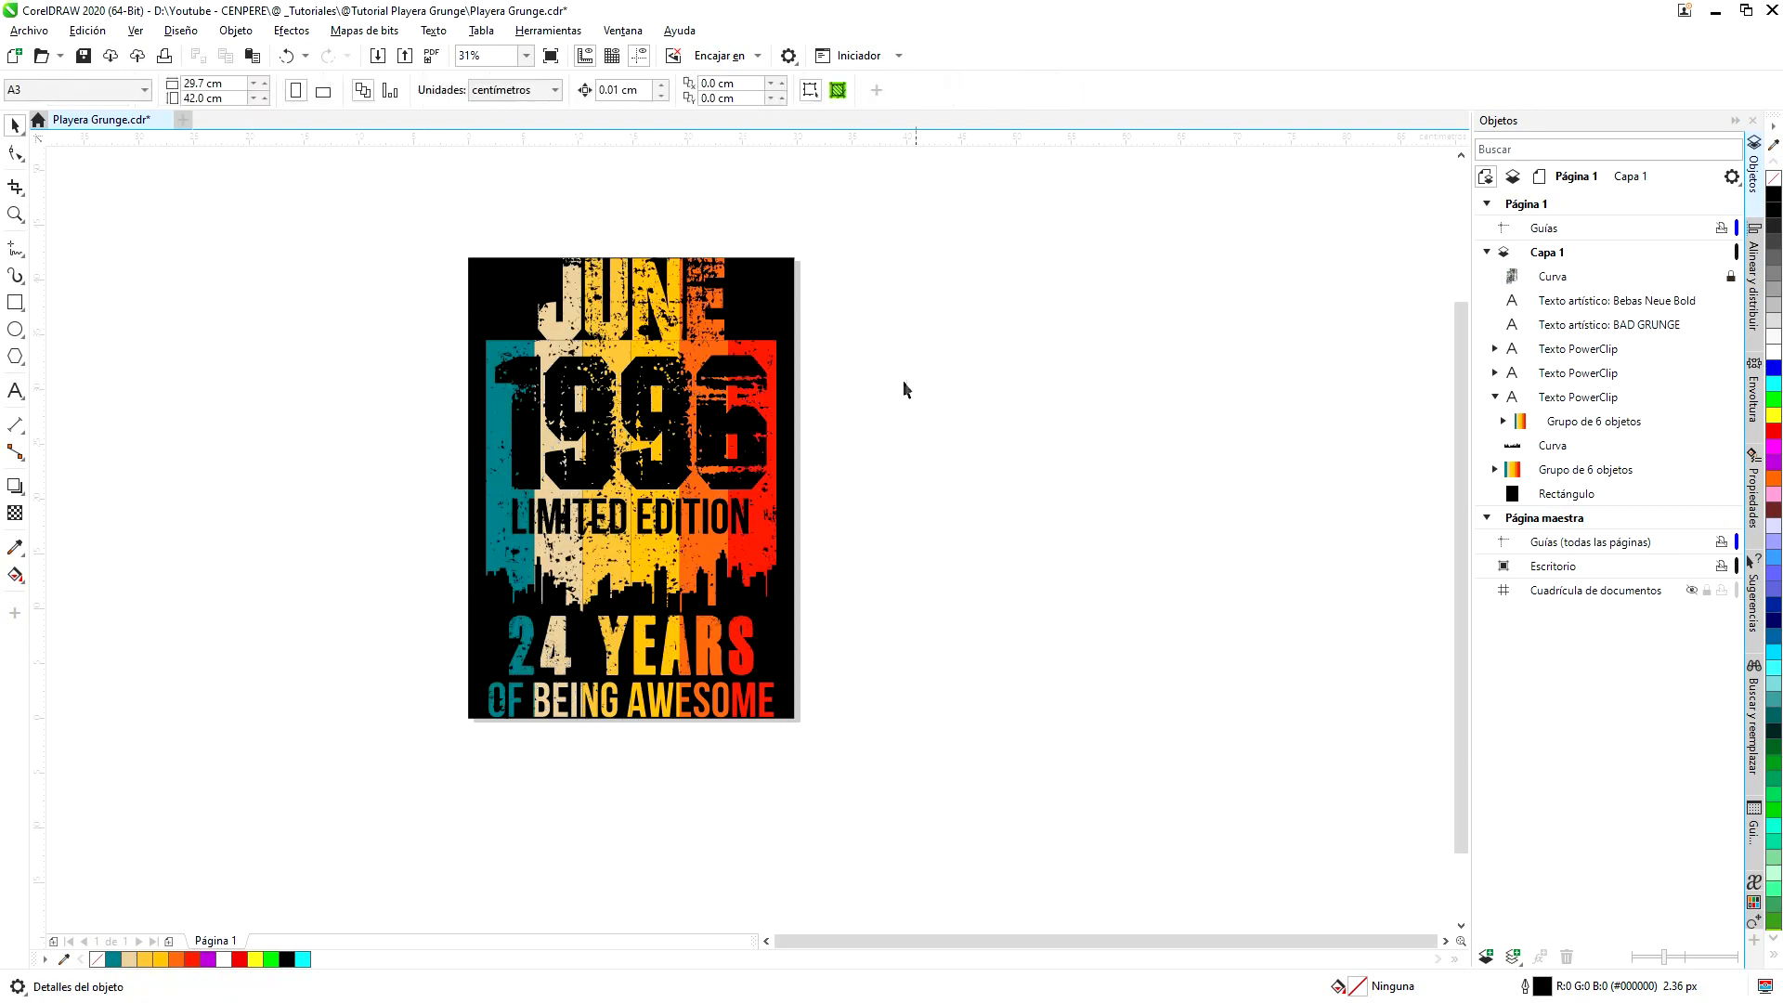
- Lock the LIMITED EDITION text and the OF BEING AWESOME PowerClip text
scroll(873, 477, up, 2)
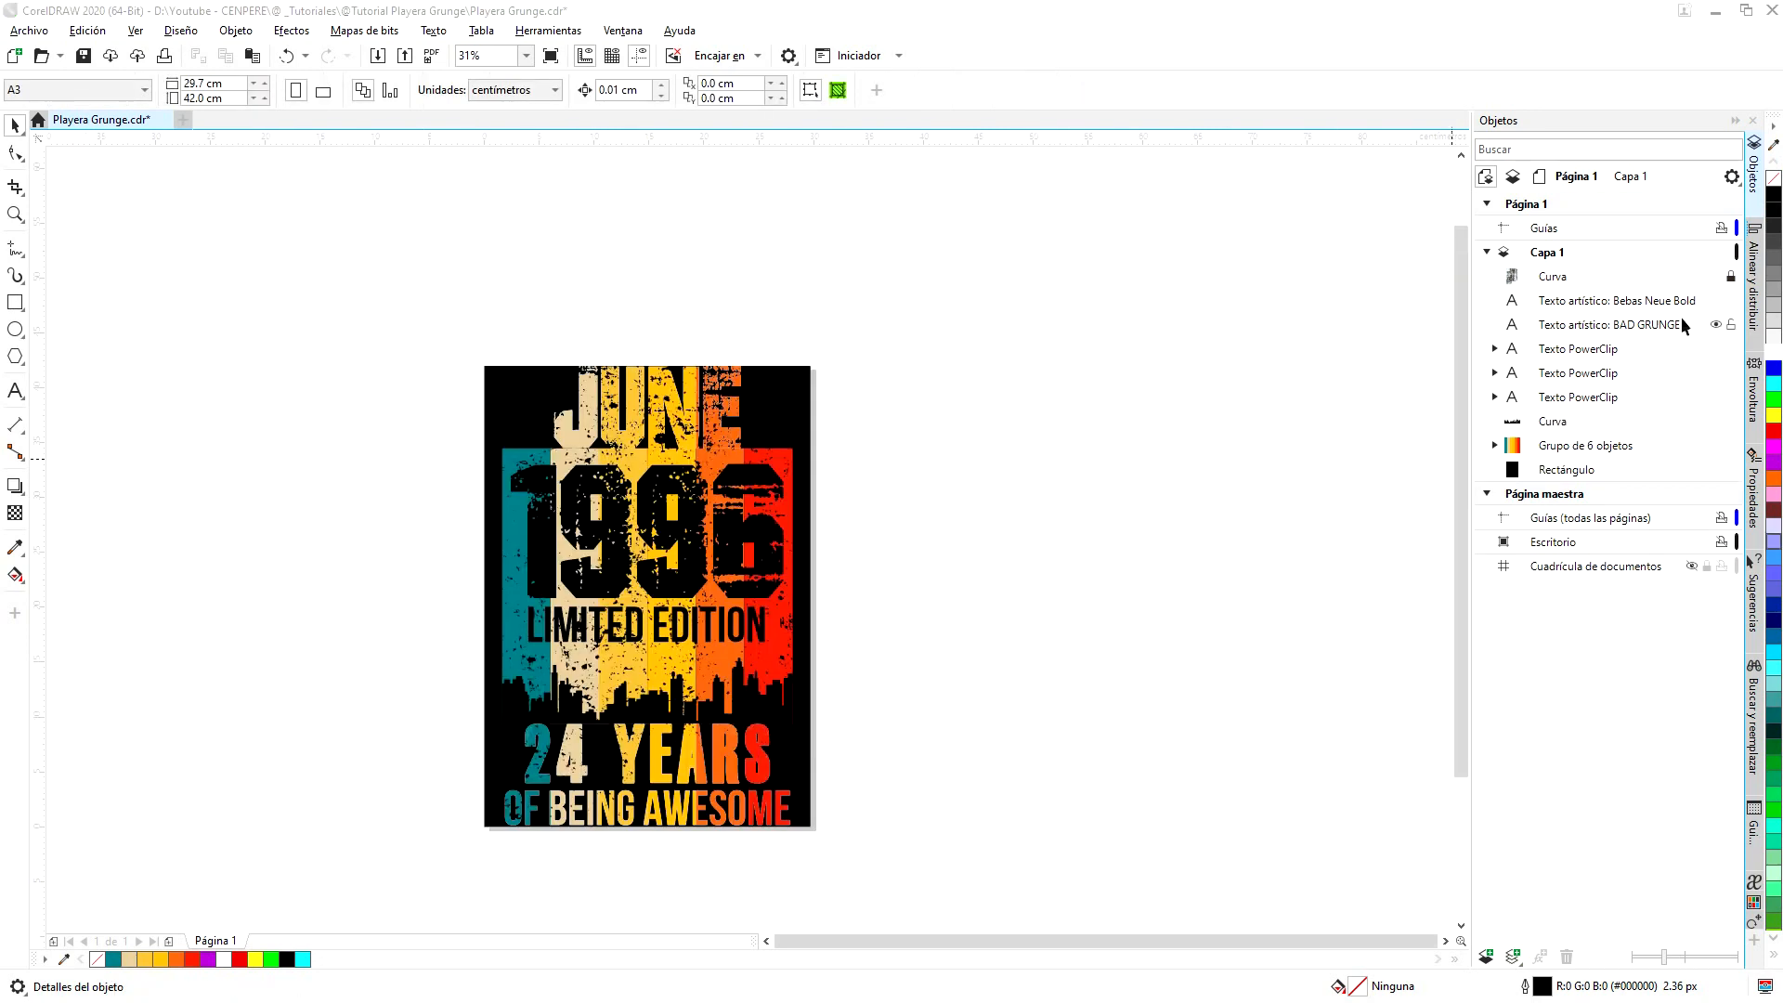
click(1624, 307)
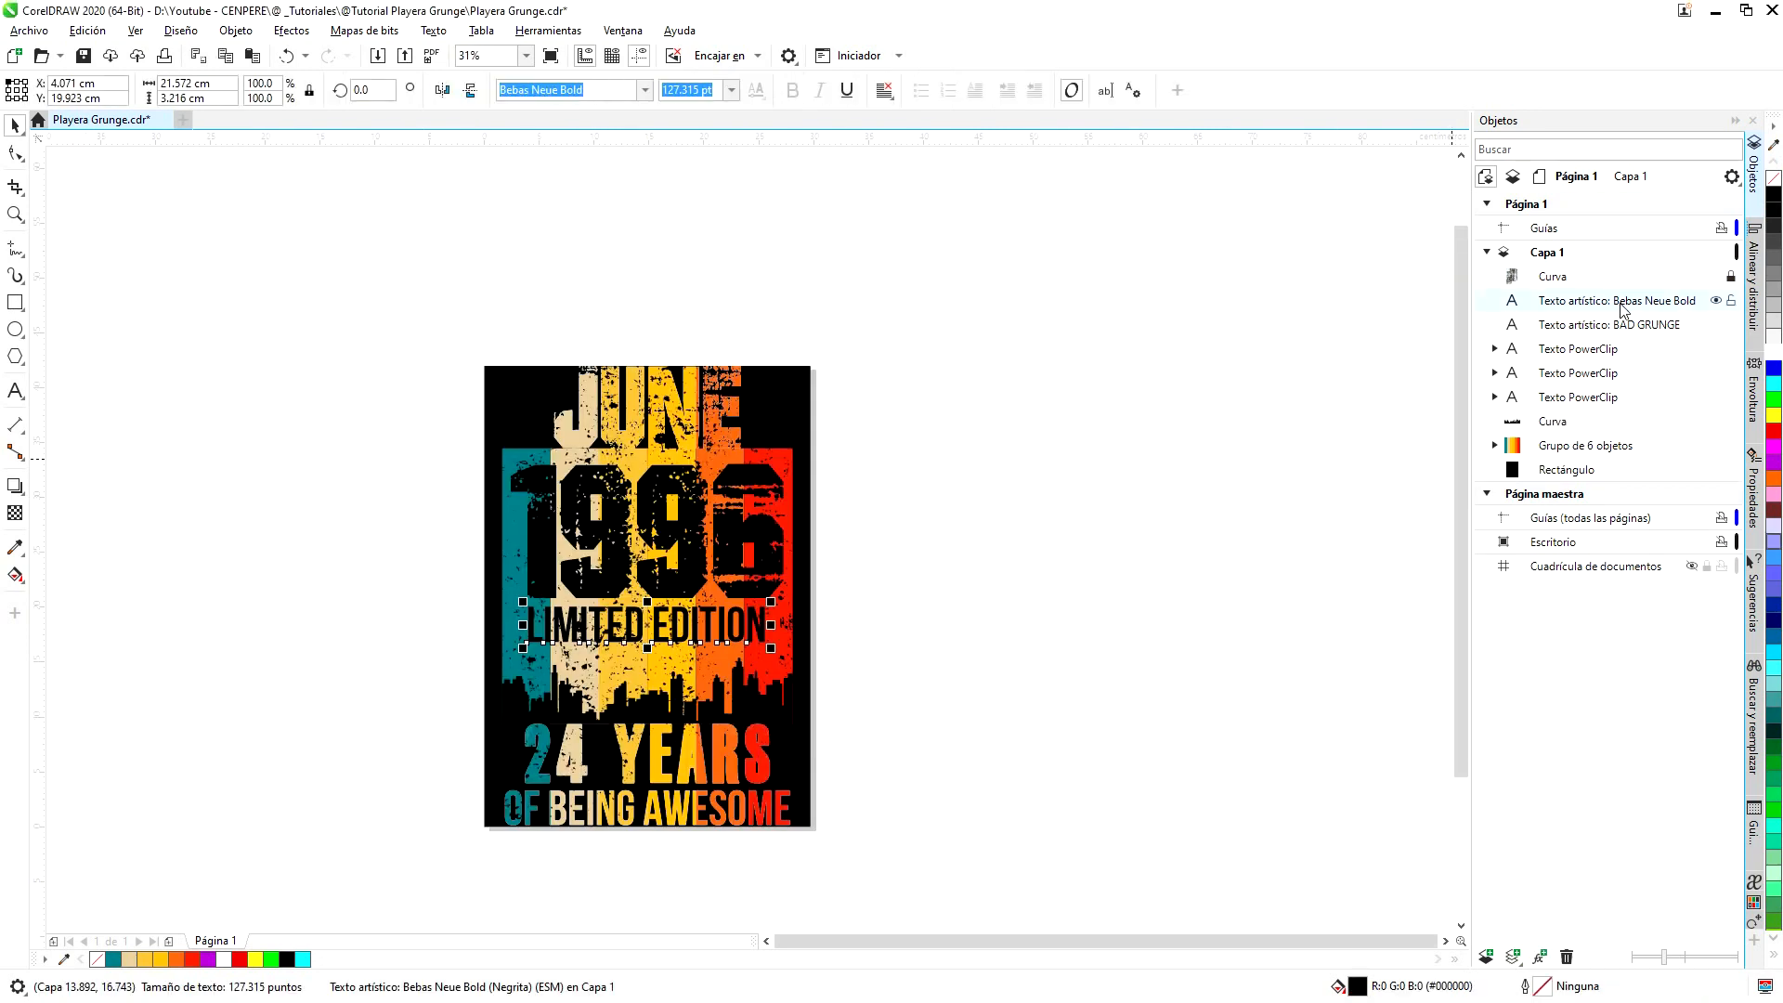
click(1730, 302)
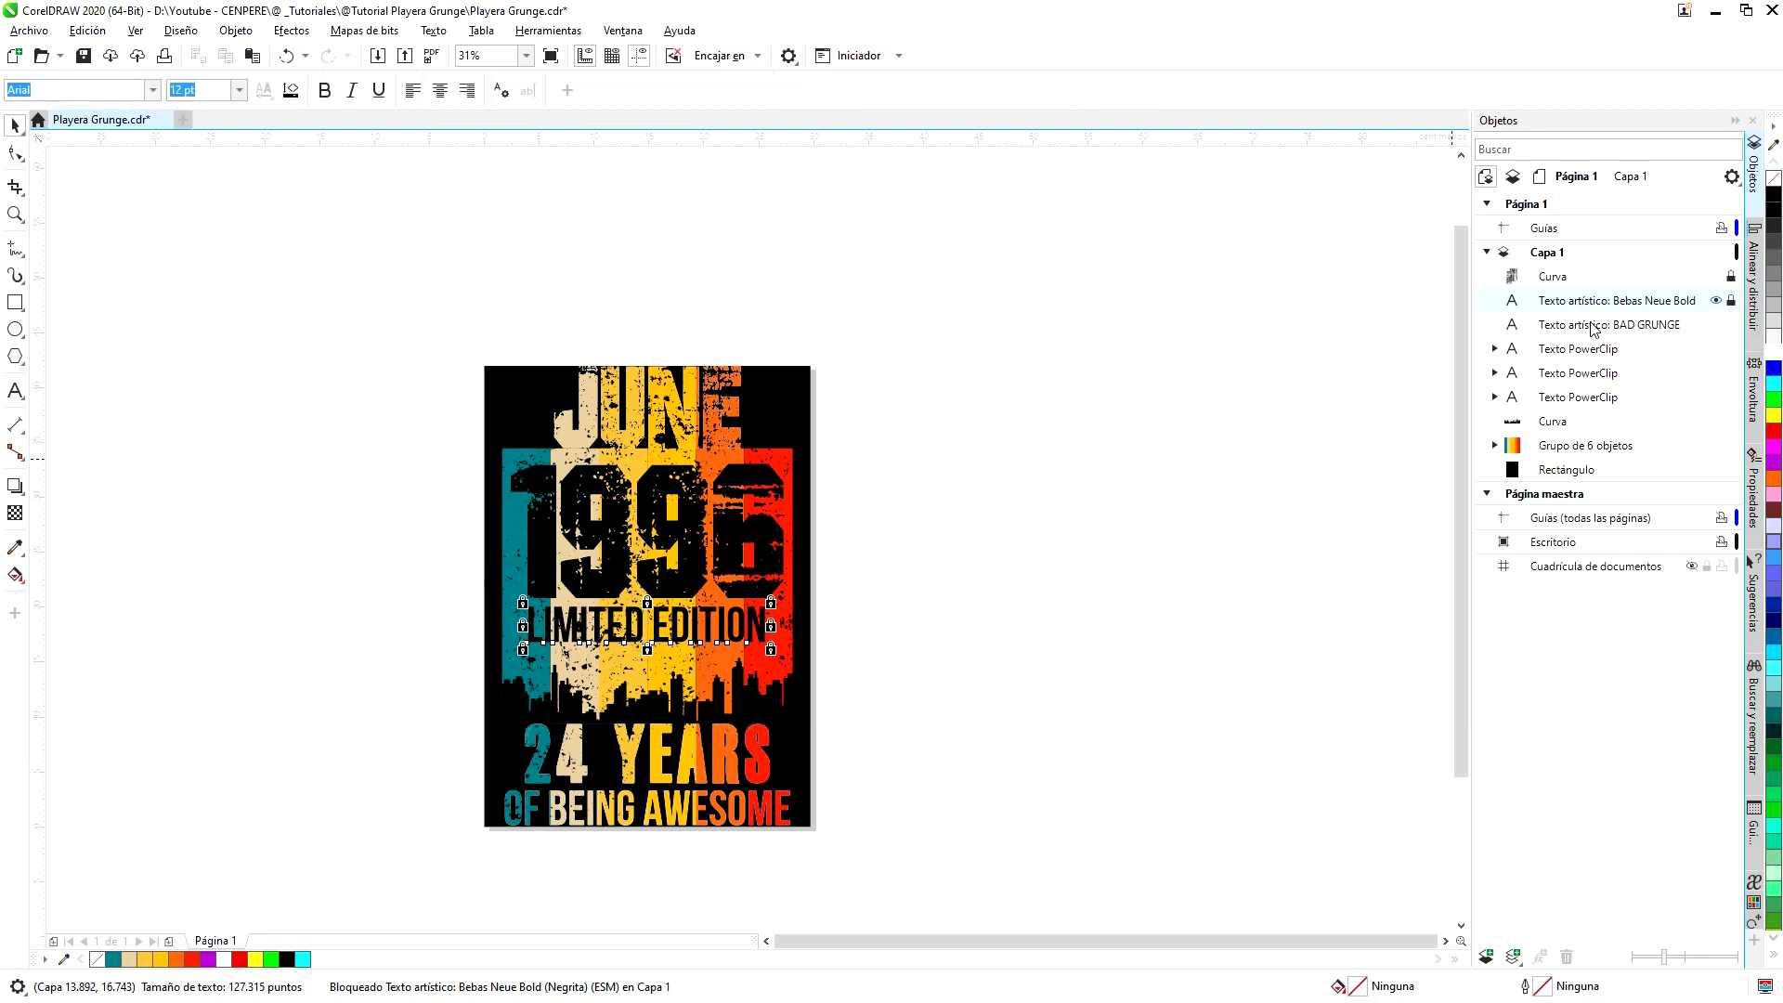
click(1578, 350)
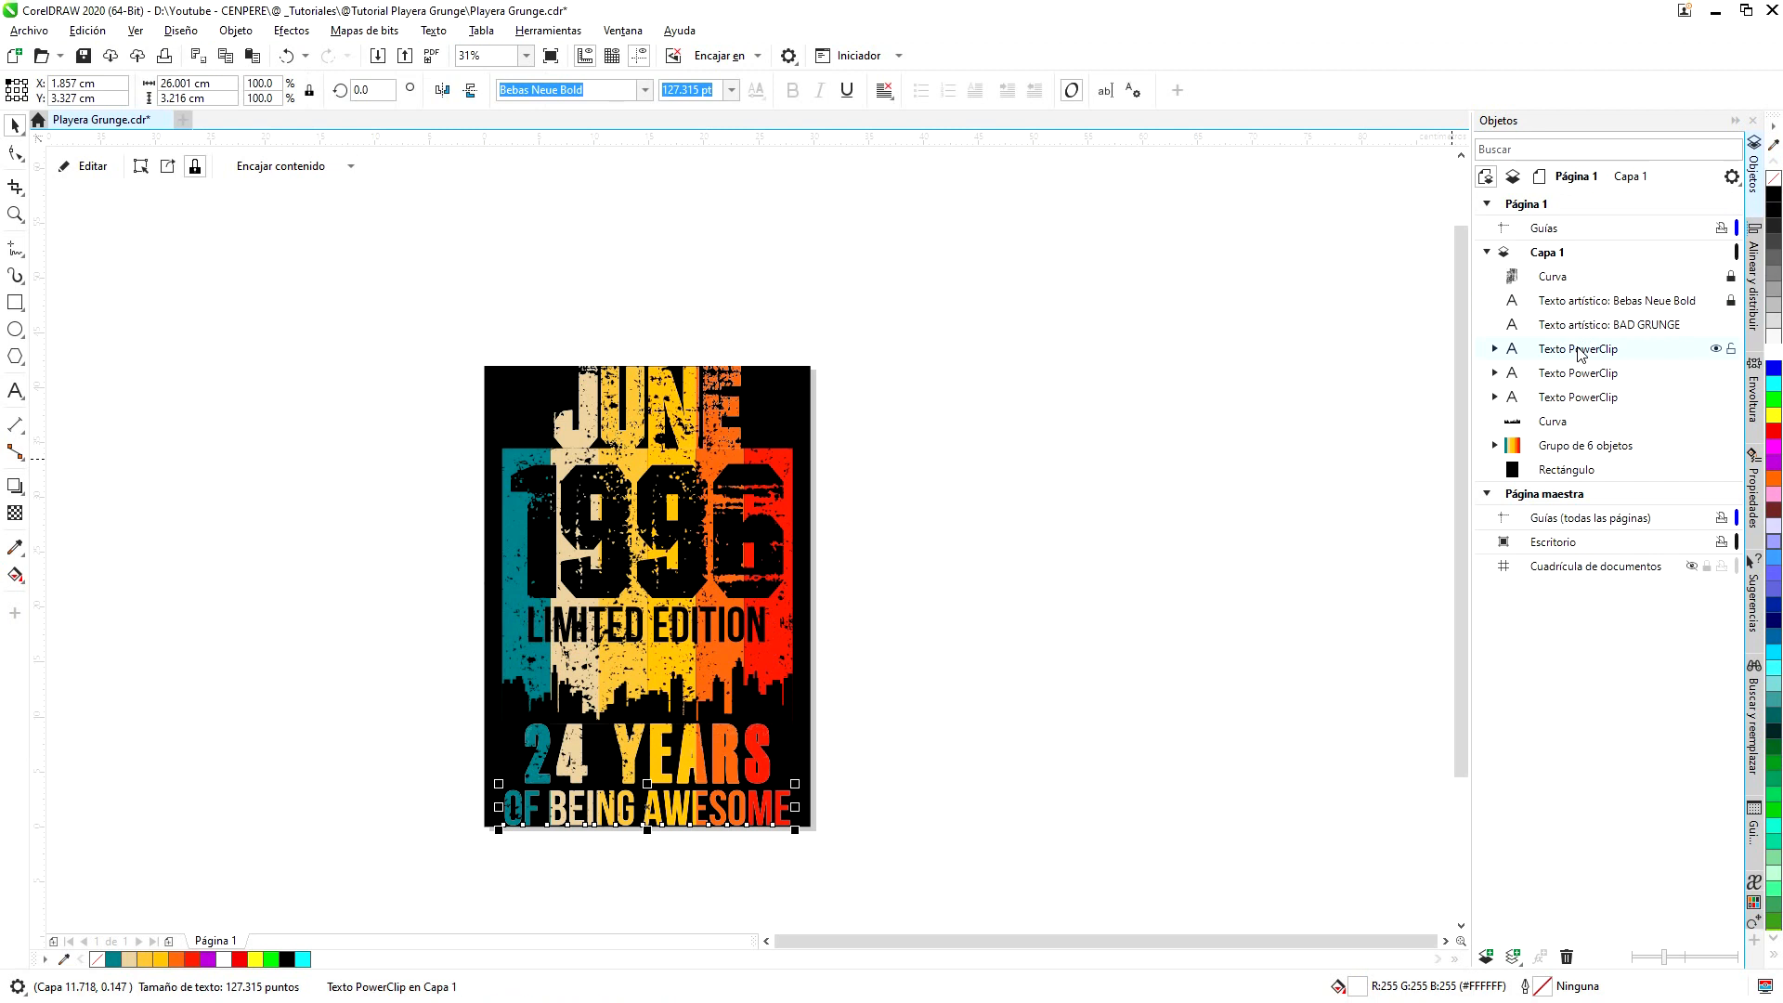
click(1730, 350)
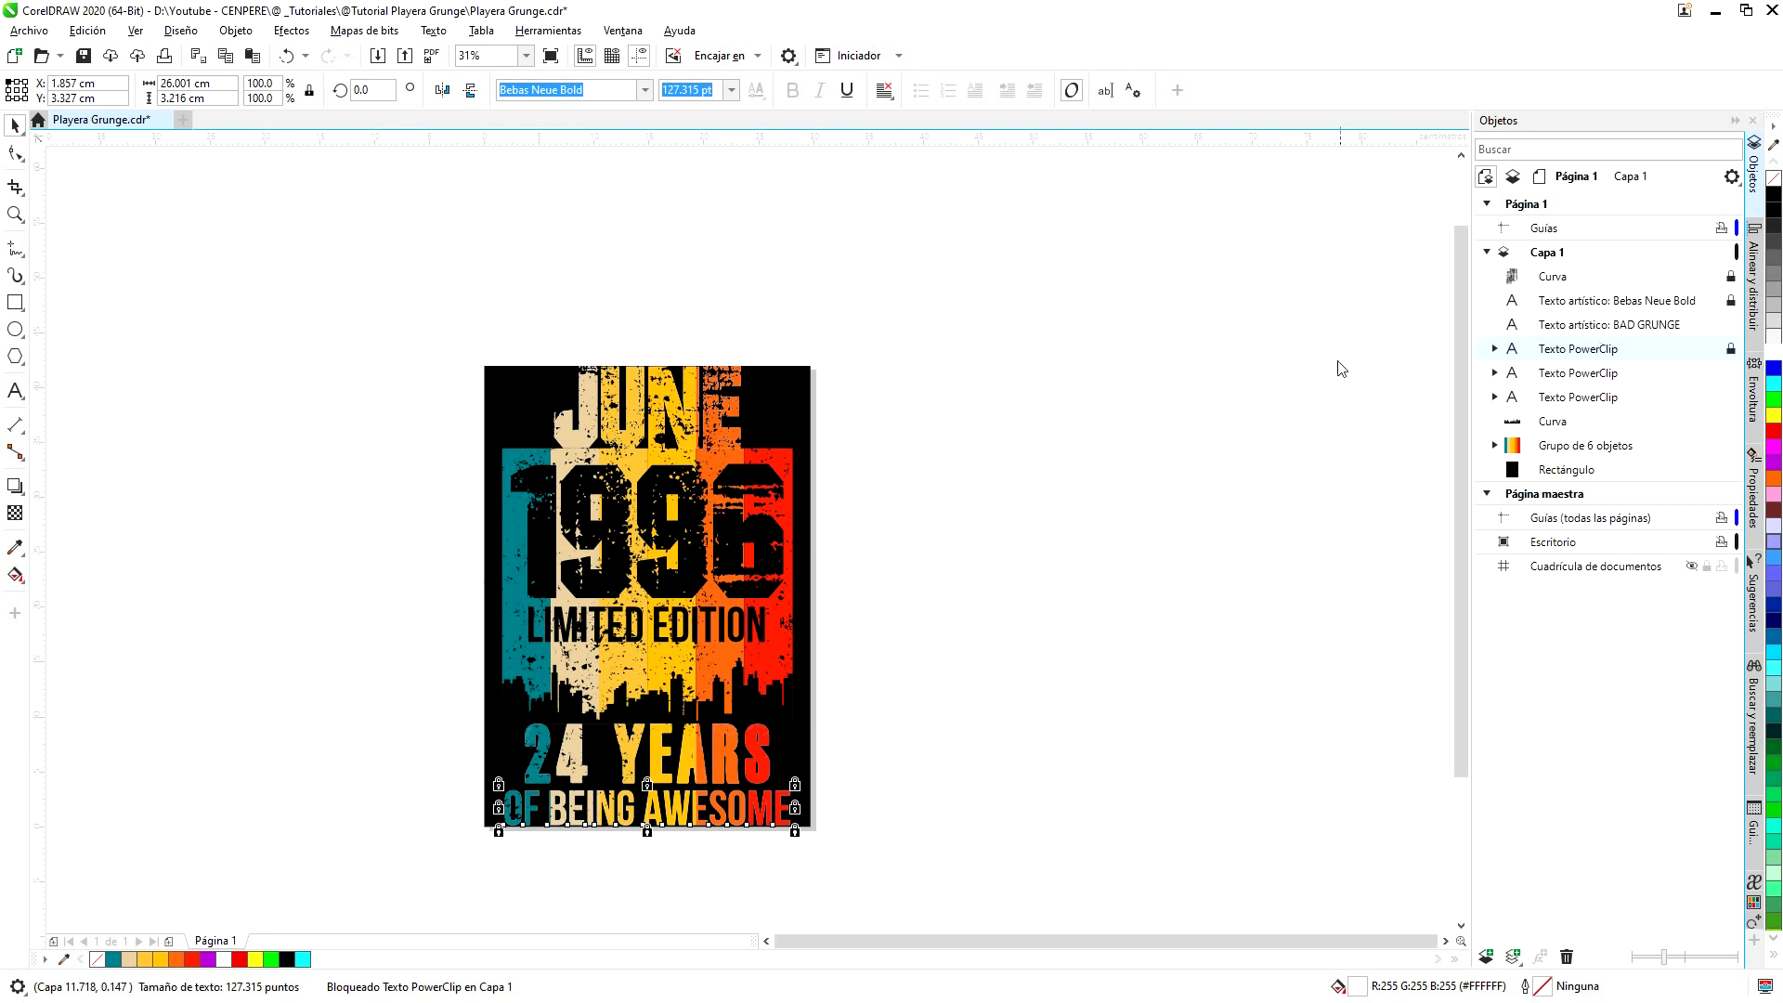
- Replace the month JUNE with MAY in the striped heading text
click(16, 396)
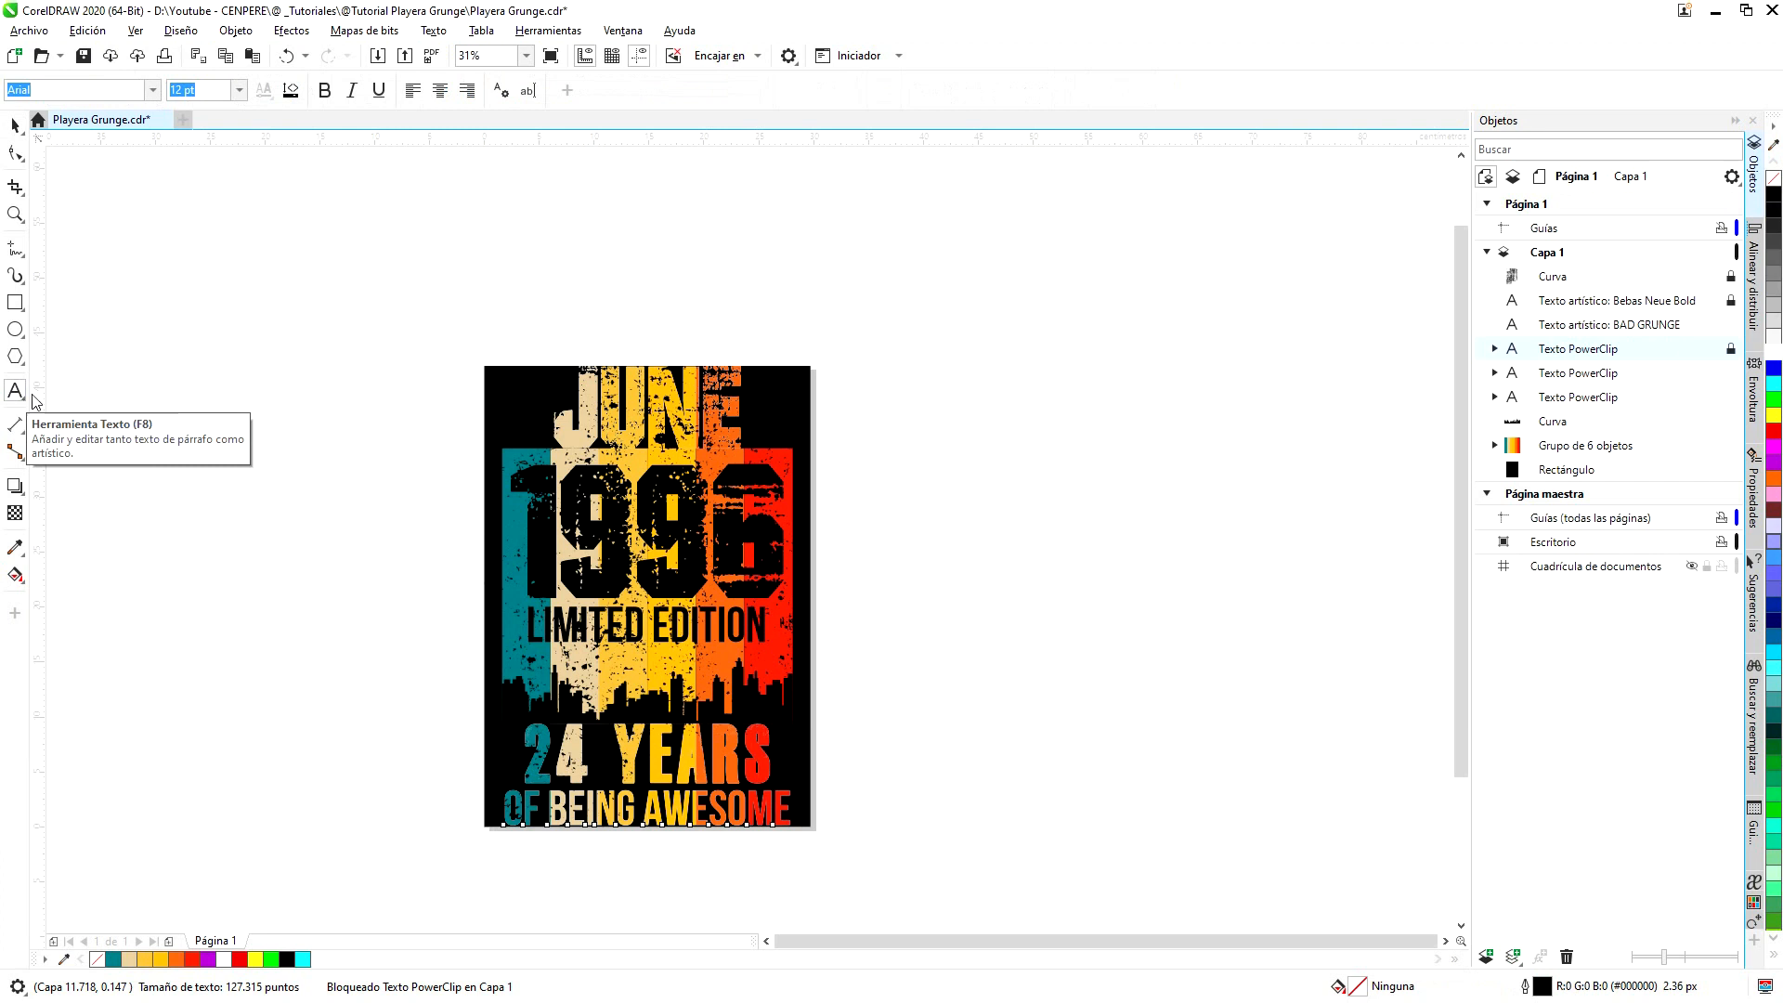
click(591, 415)
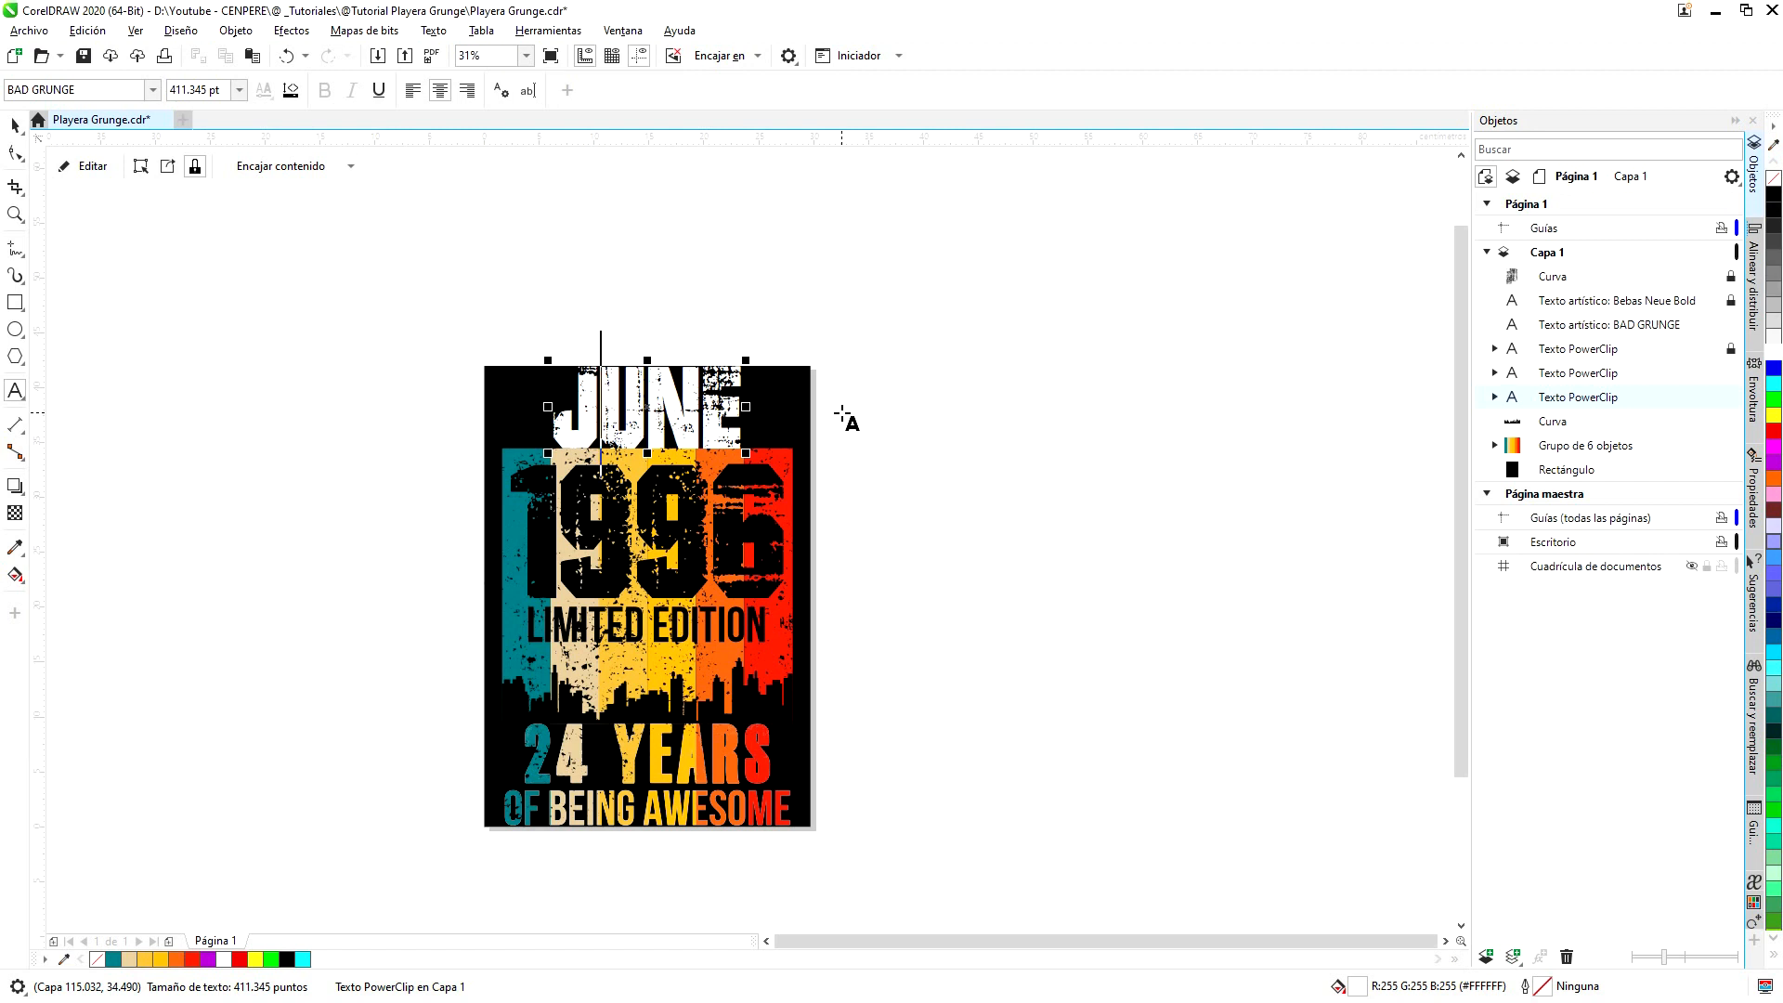
key(Left)
text(MAY)
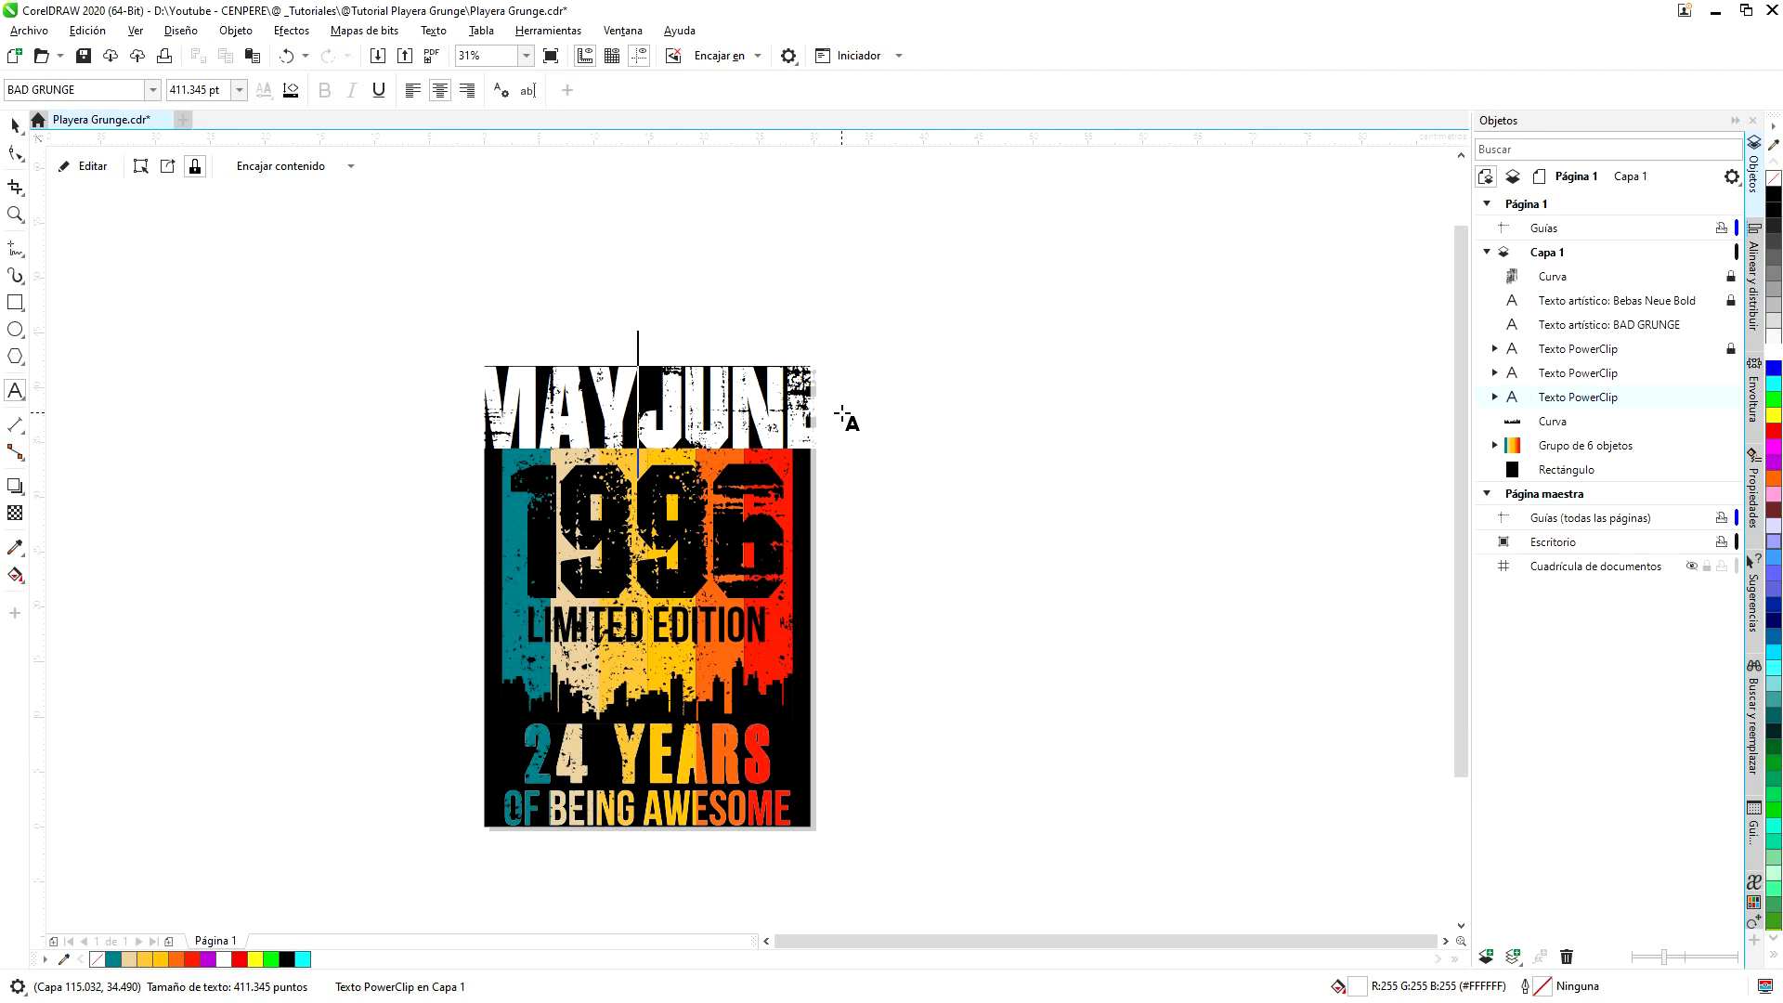
key(Delete)
key(Delete)
key(Delete)
key(Delete)
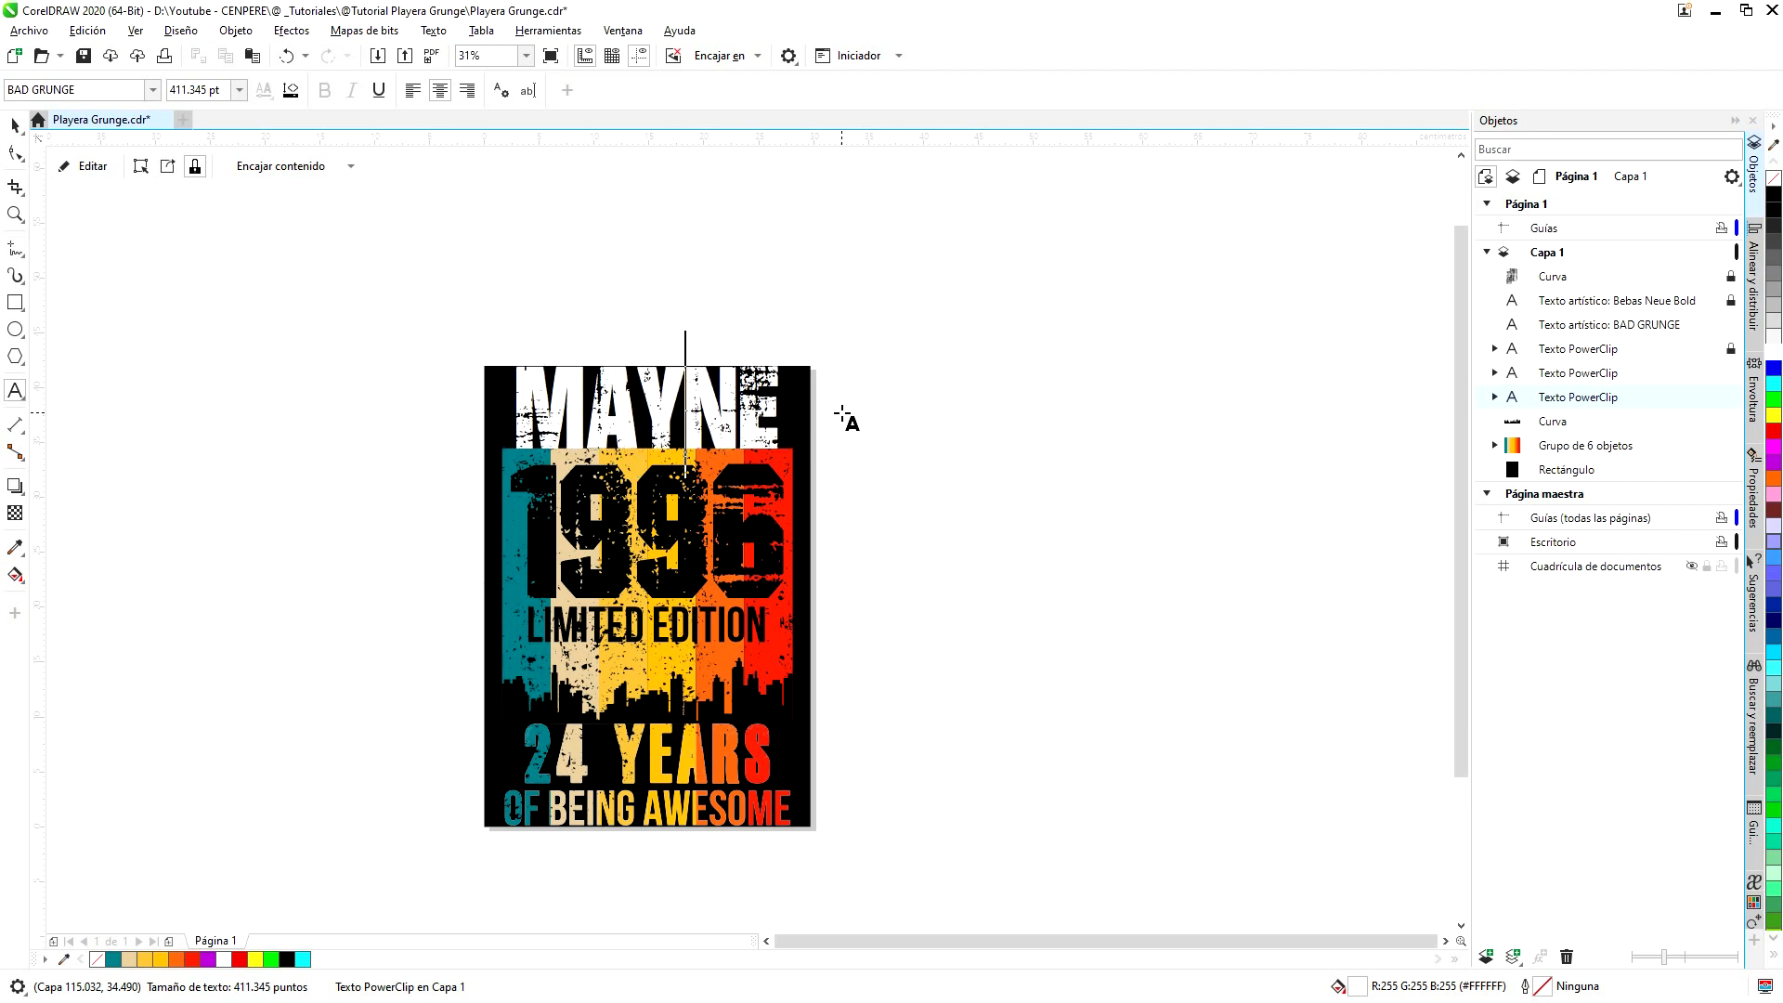
- Change the year text from 1996 to 1964 by replacing its last two digits with 64
click(725, 517)
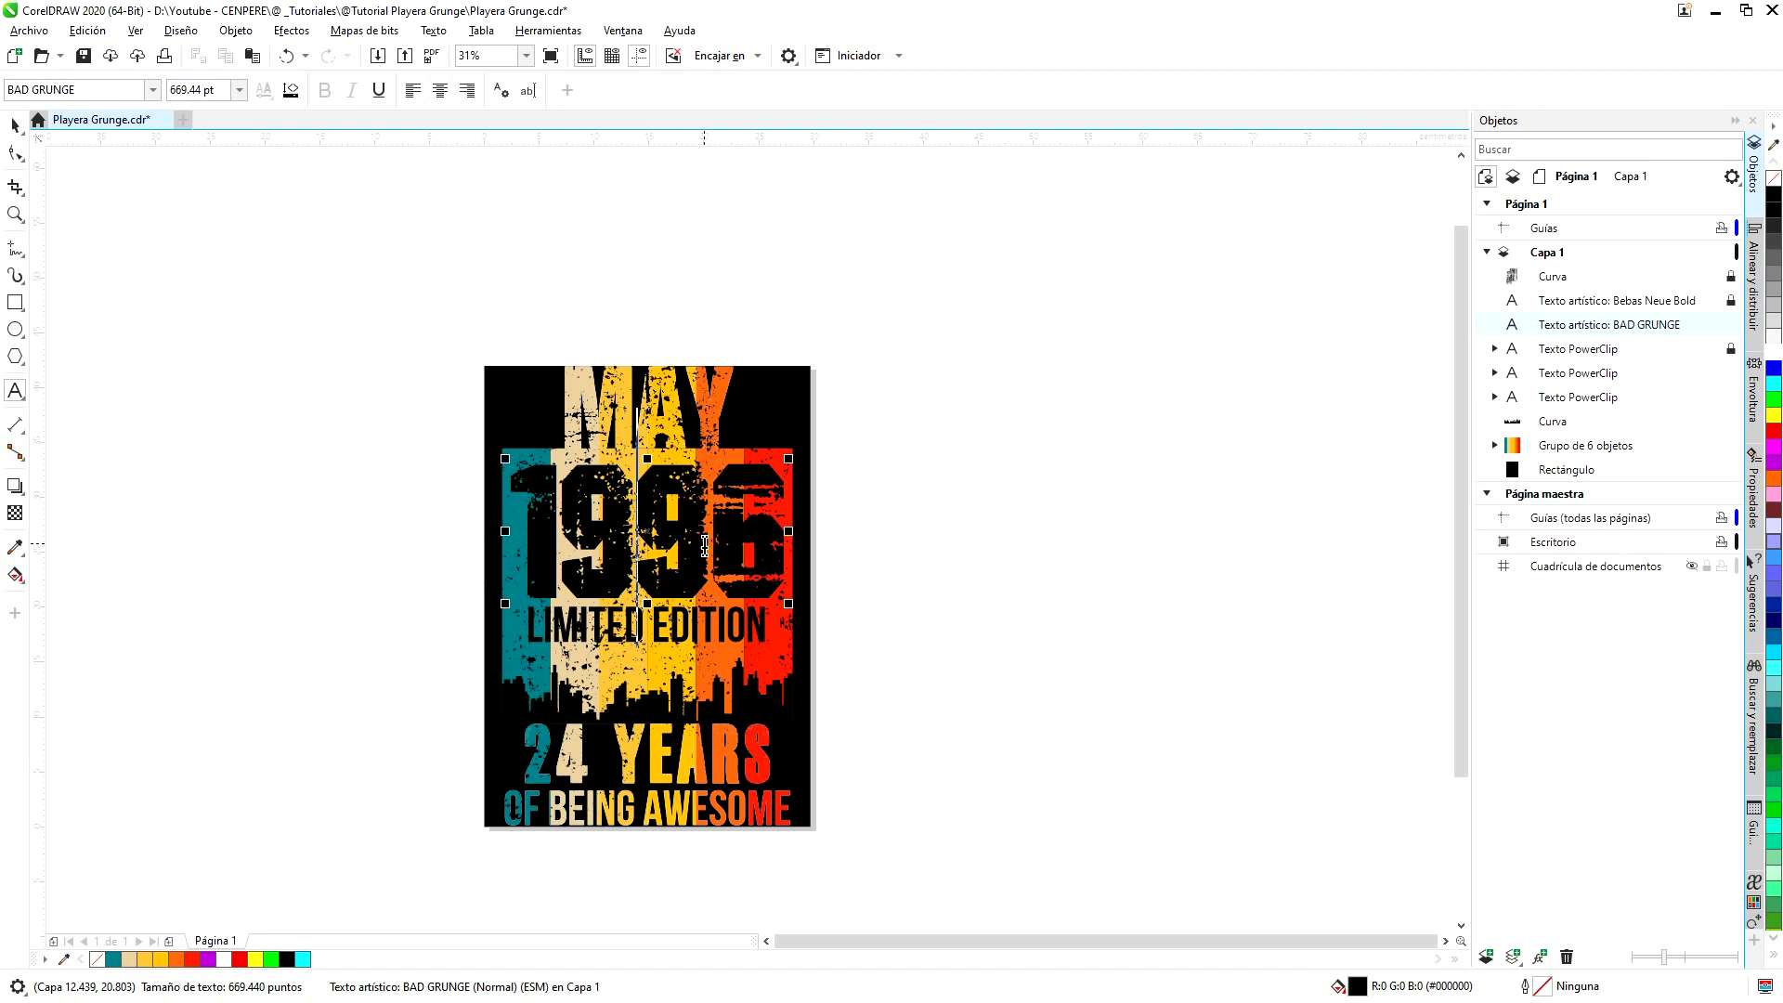
text(64)
key(Delete)
key(Delete)
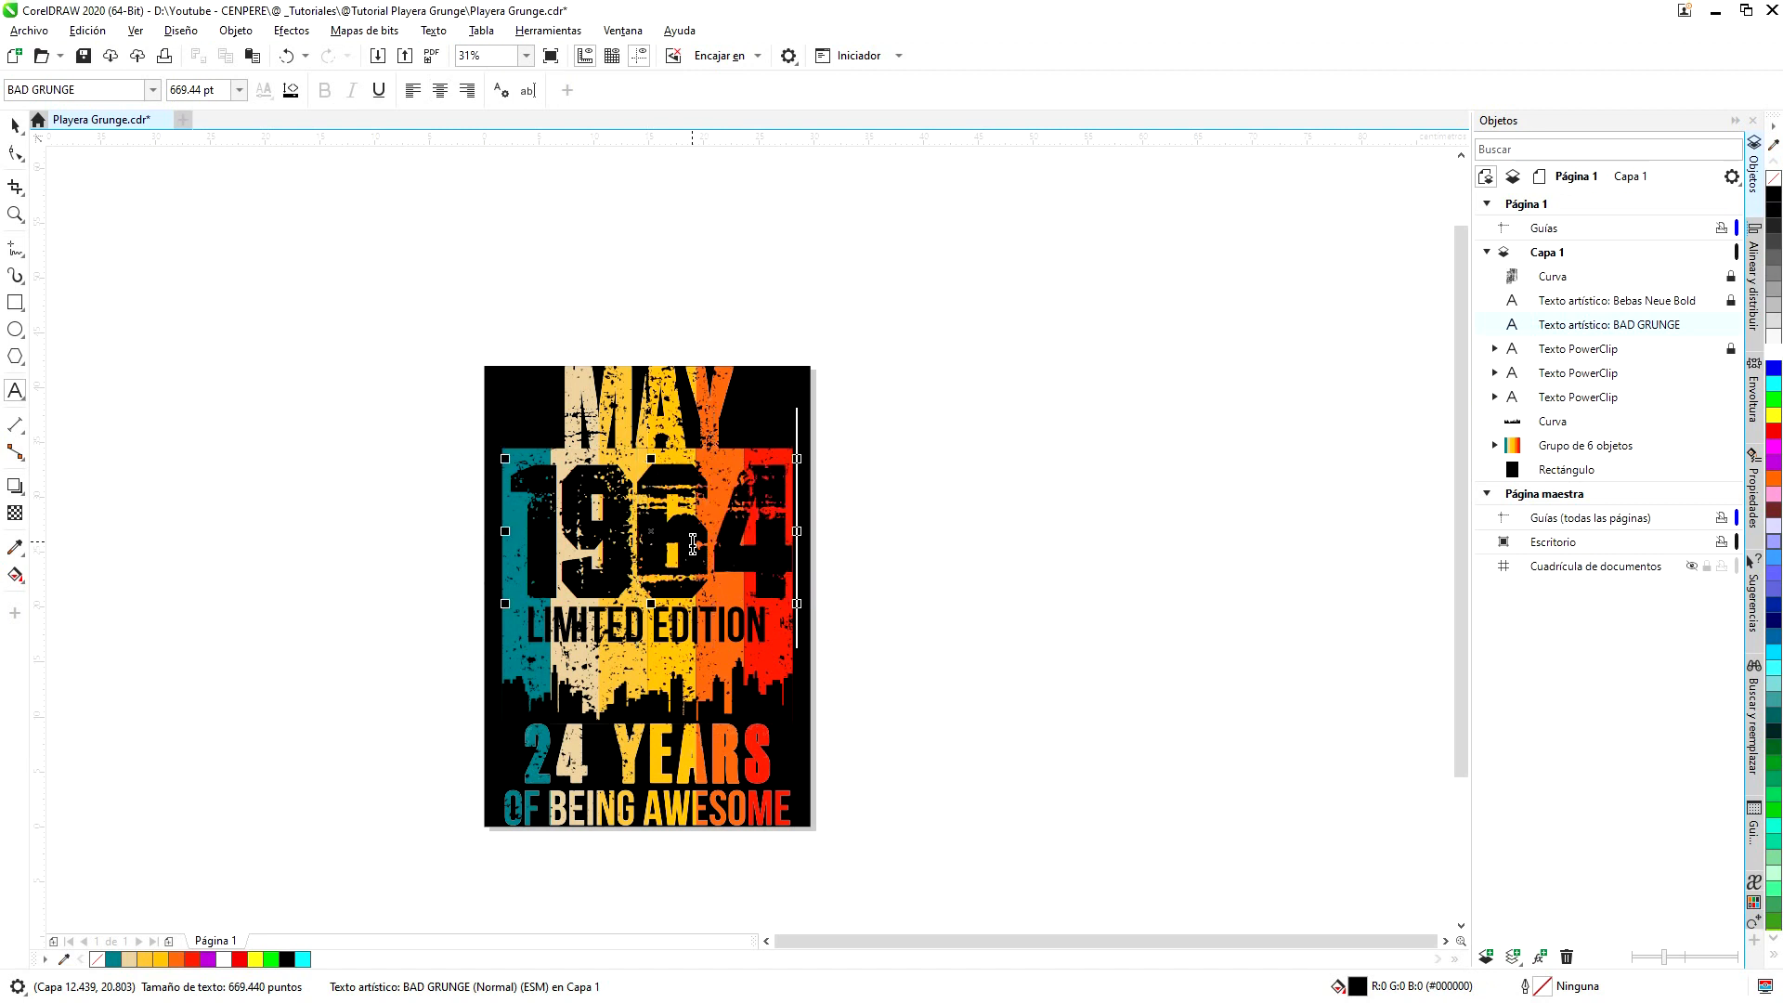
- Change the age in the "24 YEARS" text to 57 and return to the Pick tool
click(563, 760)
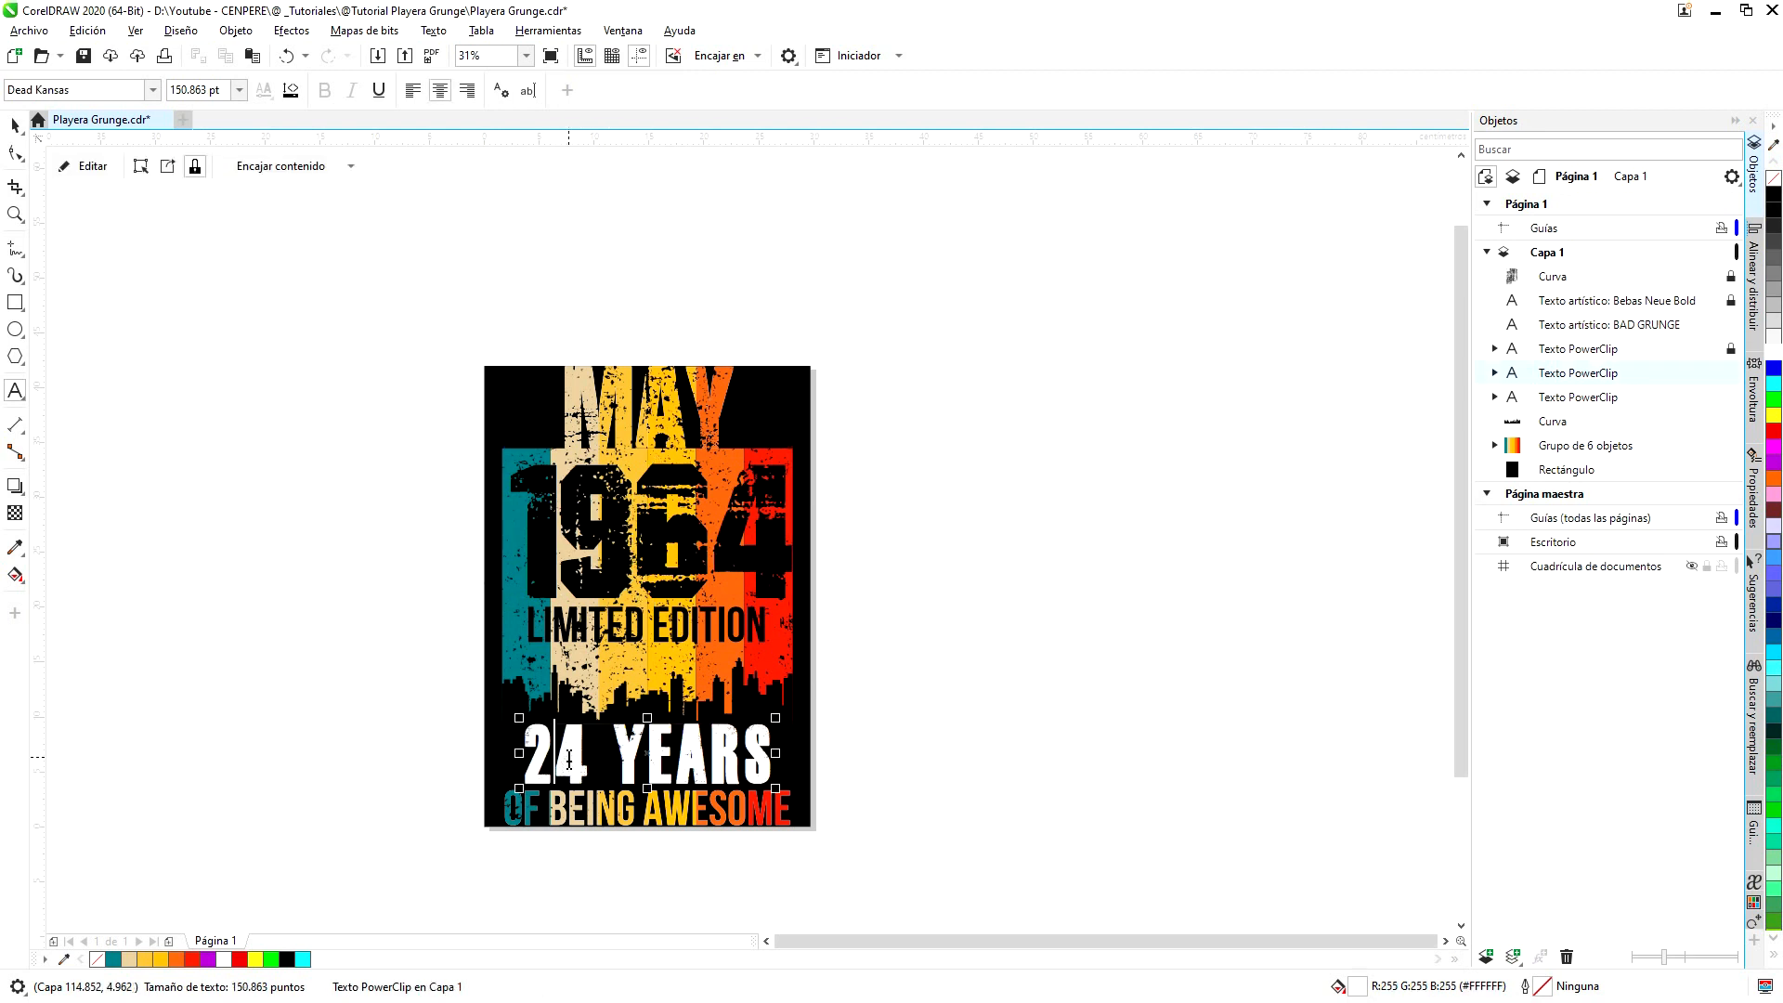
text(5)
key(Delete)
text(7)
key(Delete)
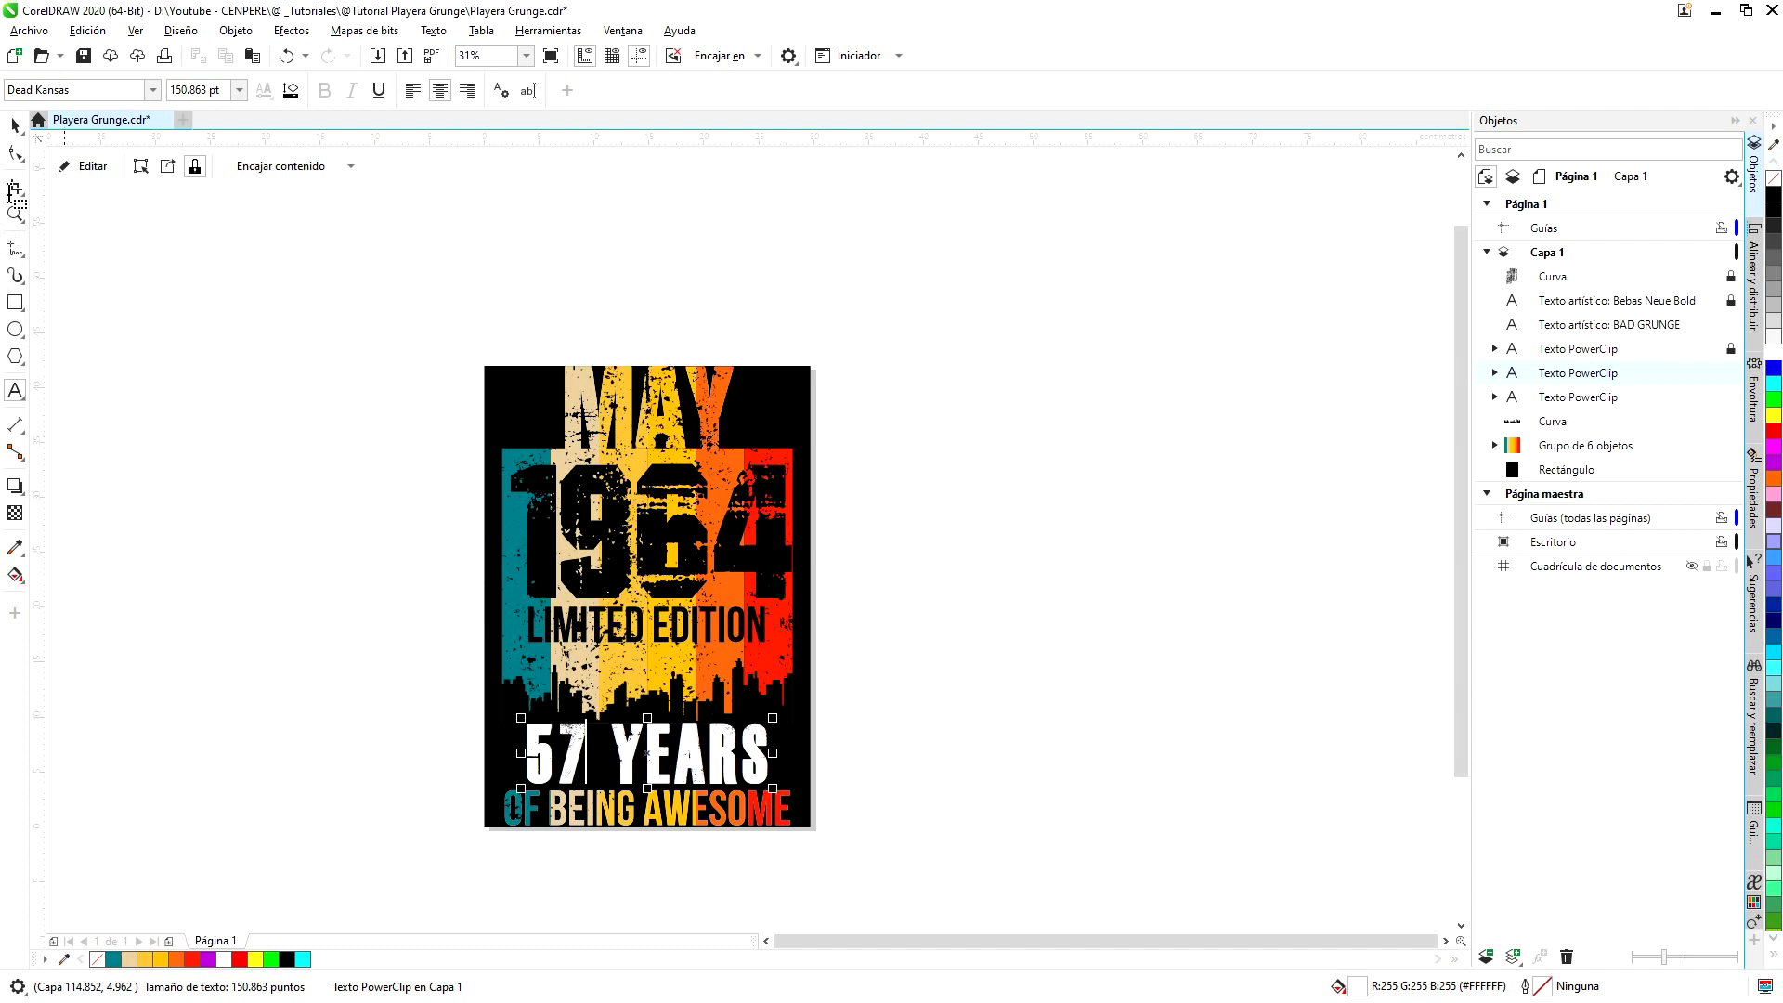
click(15, 125)
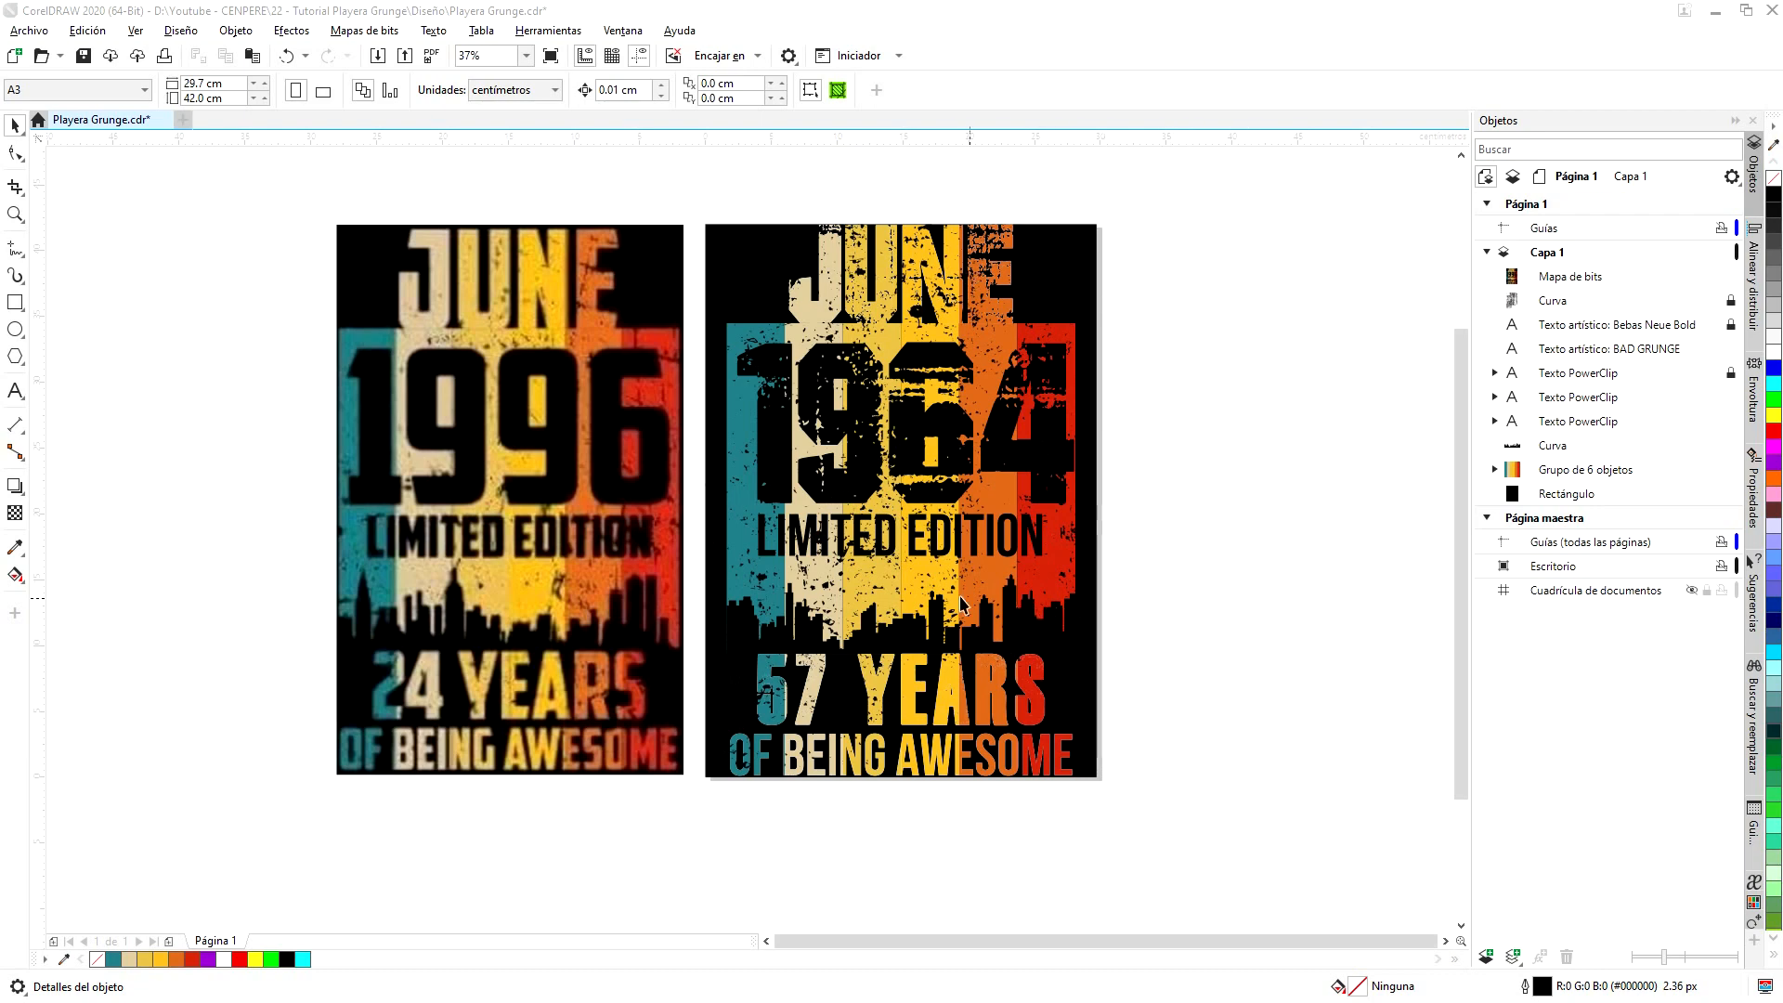
click(952, 425)
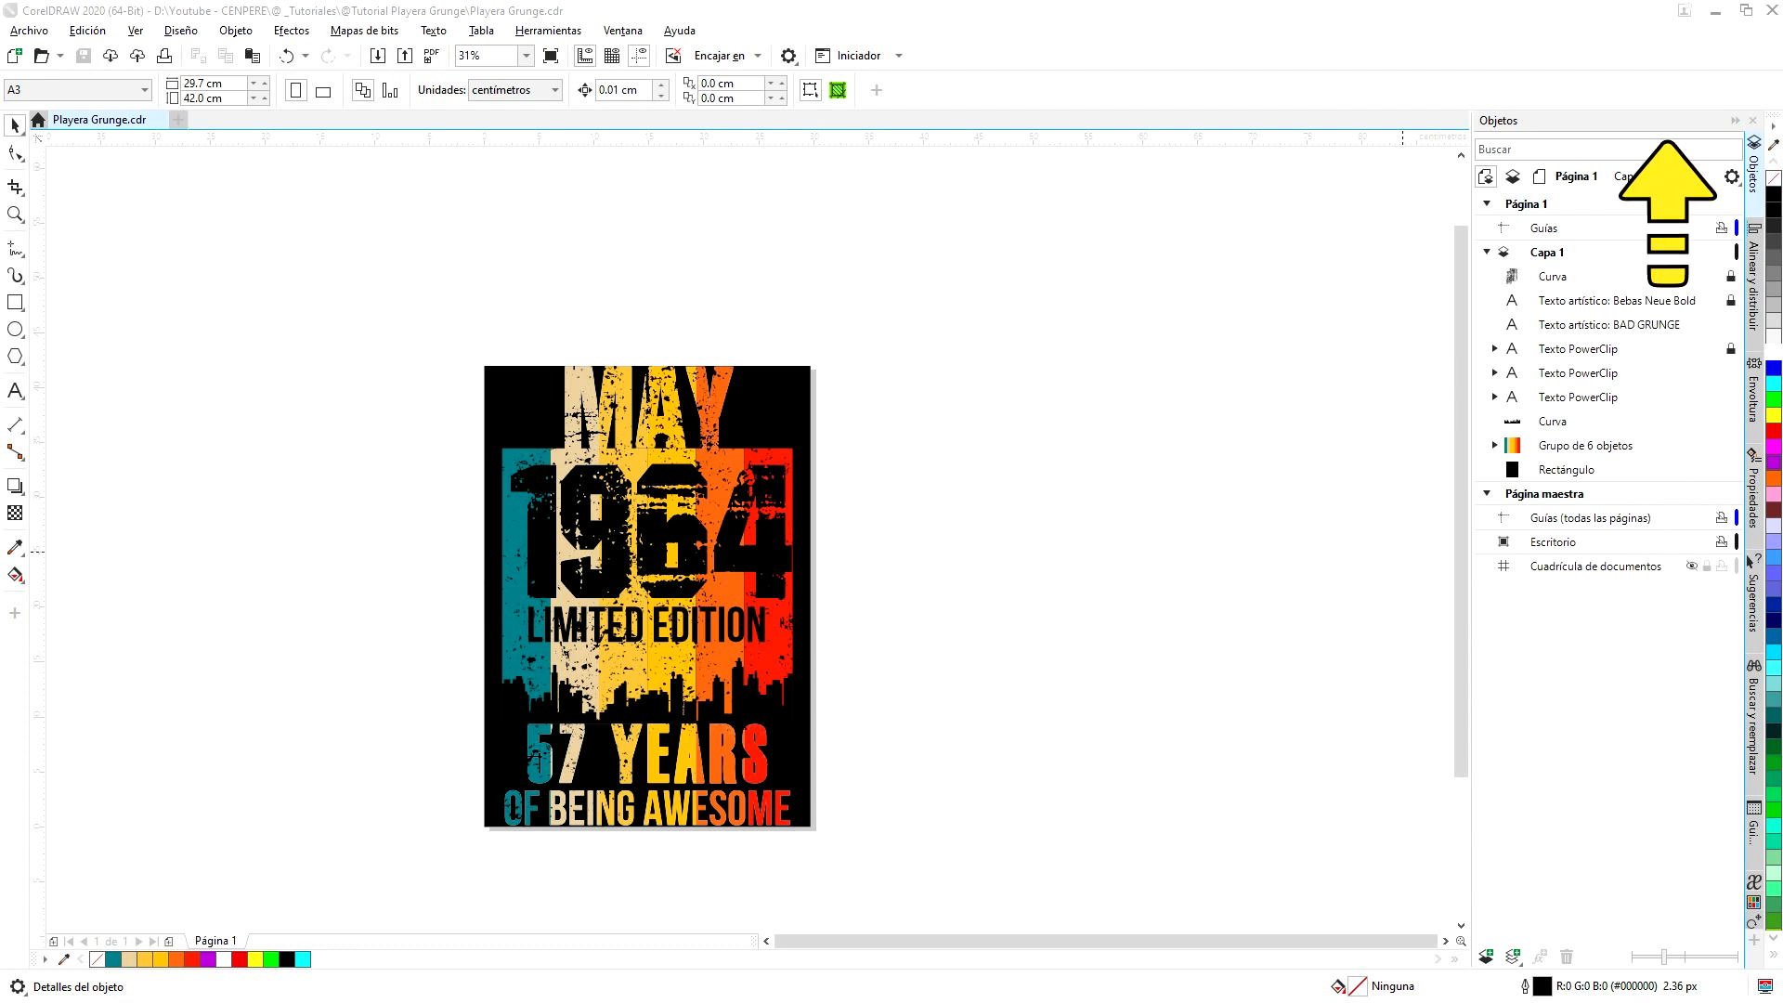
click(647, 754)
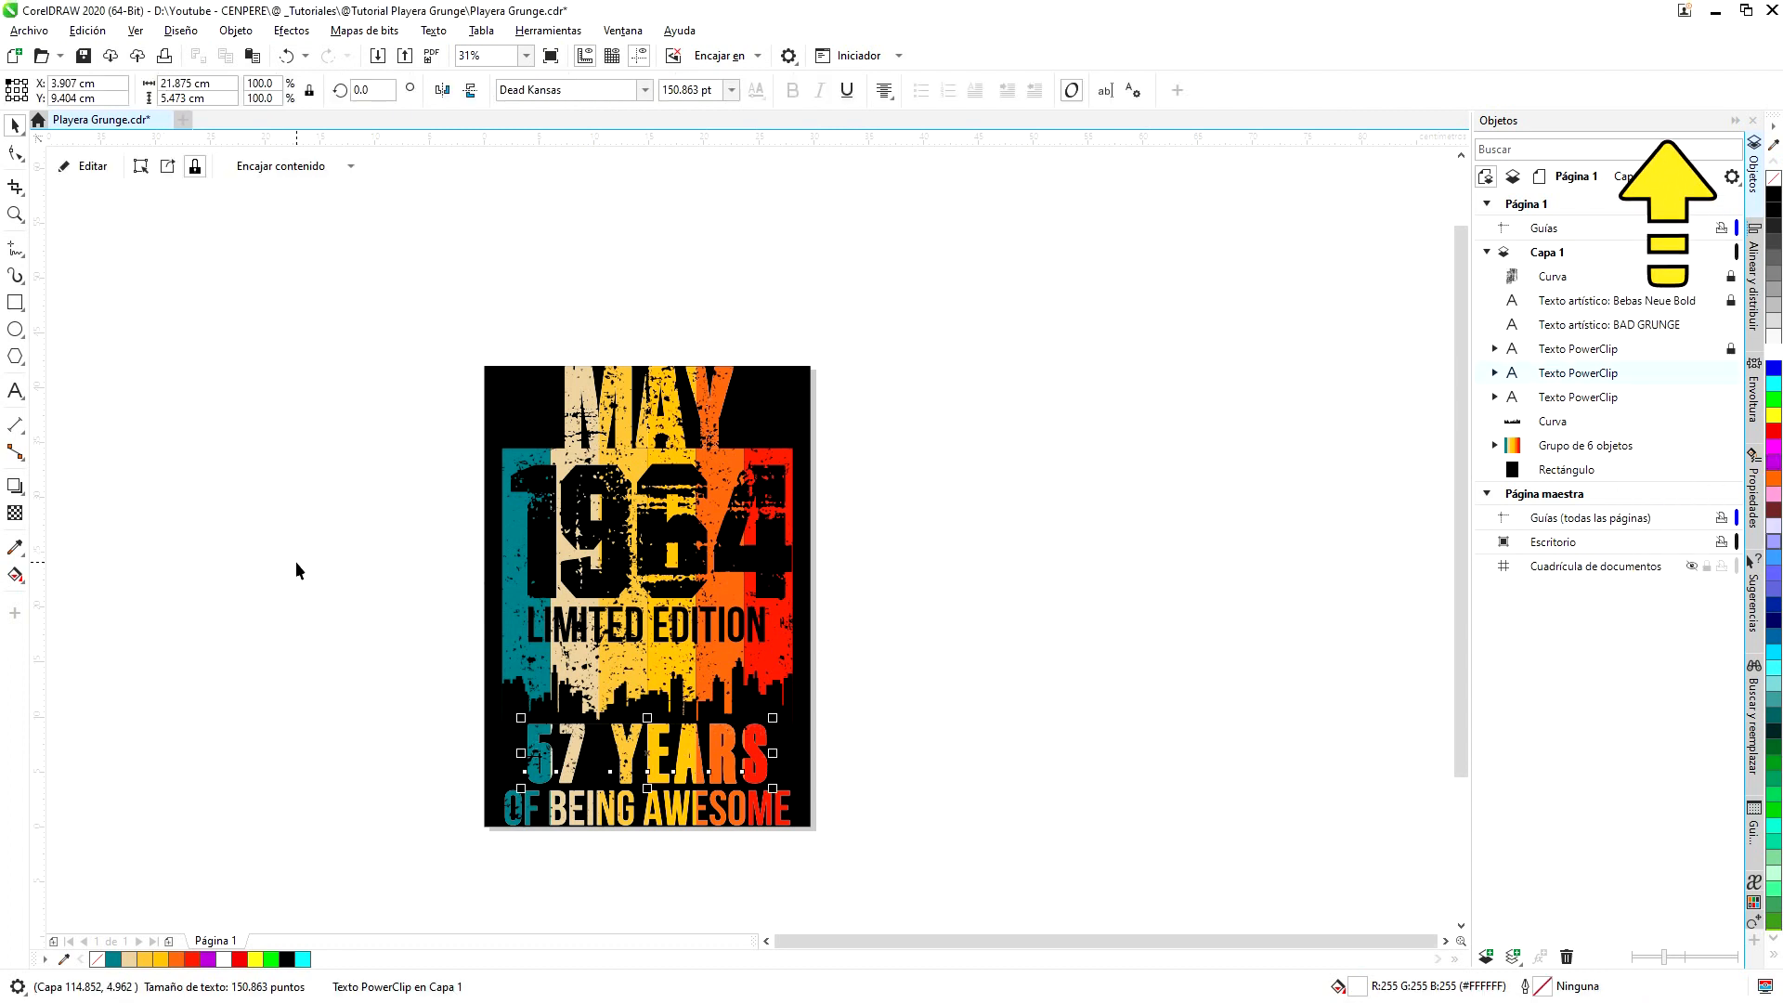